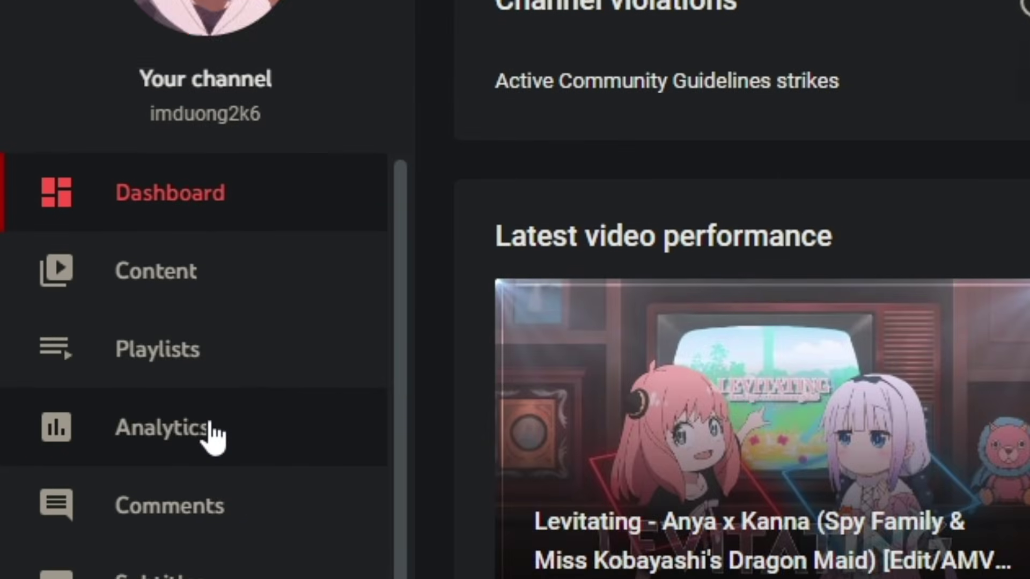
click(211, 433)
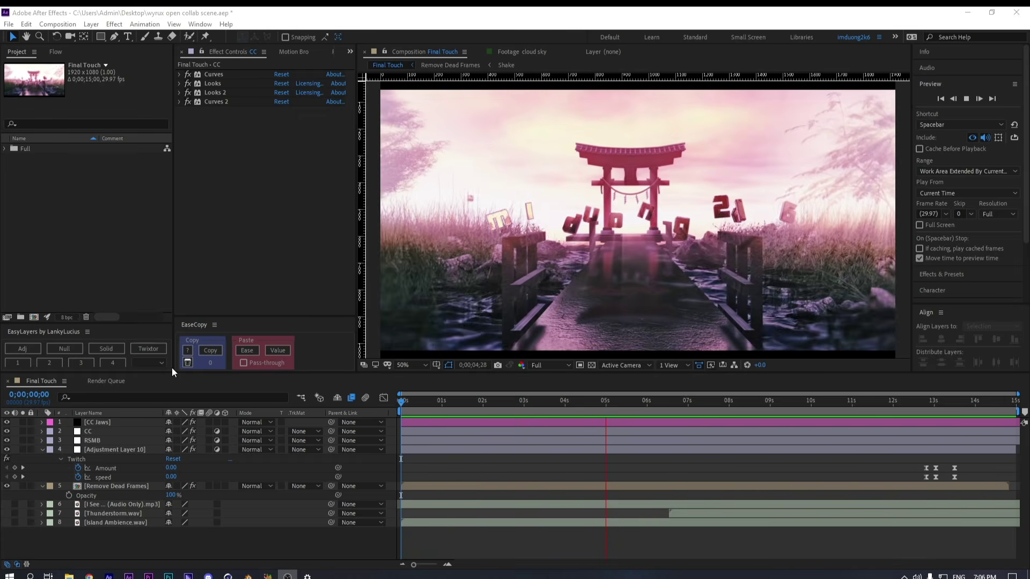
Create a new composition named Main with a duration of 15 seconds
click(79, 381)
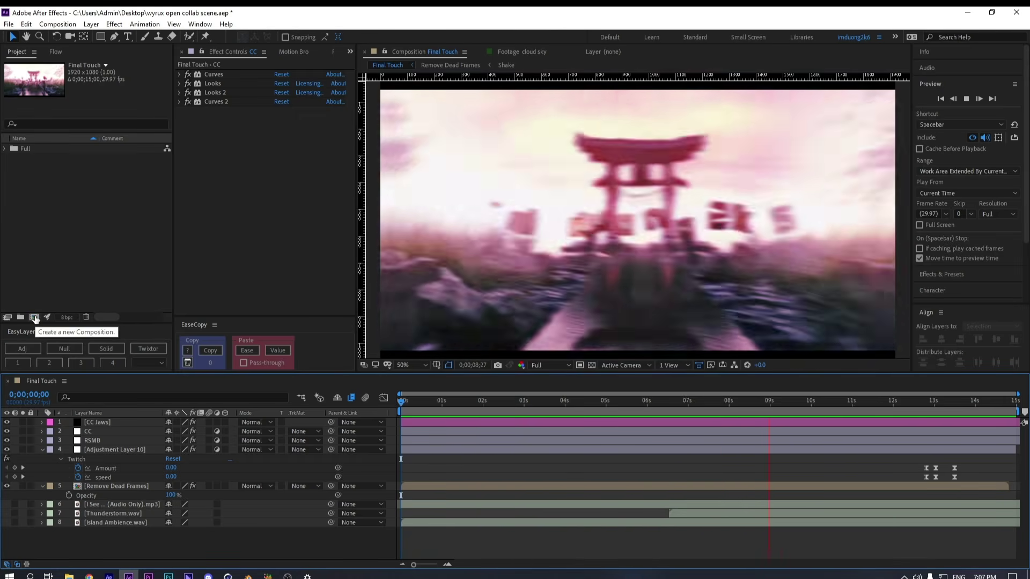
click(34, 318)
text(Main)
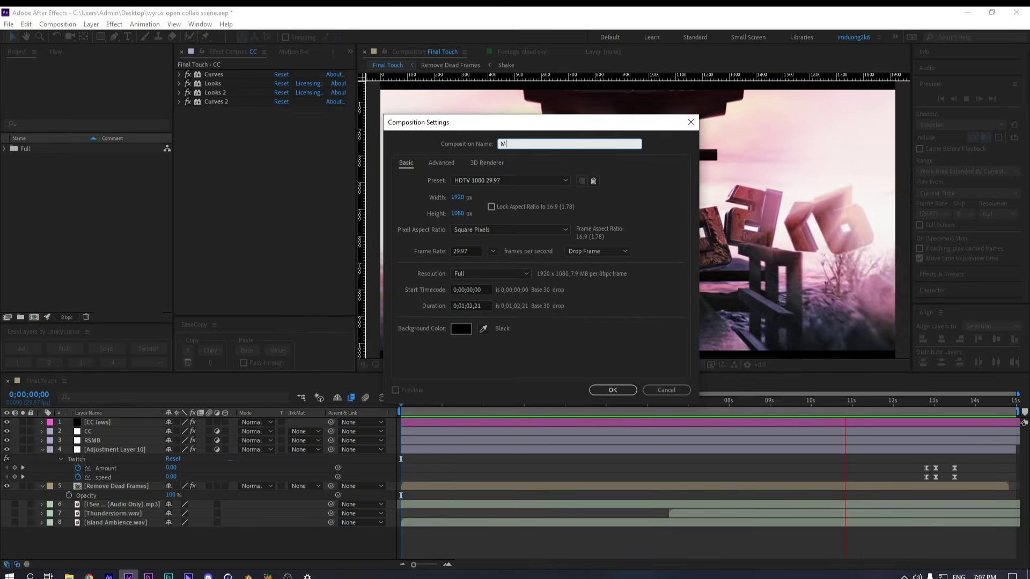
key(Tab)
key(Tab)
key(Tab)
key(Tab)
key(Tab)
key(Tab)
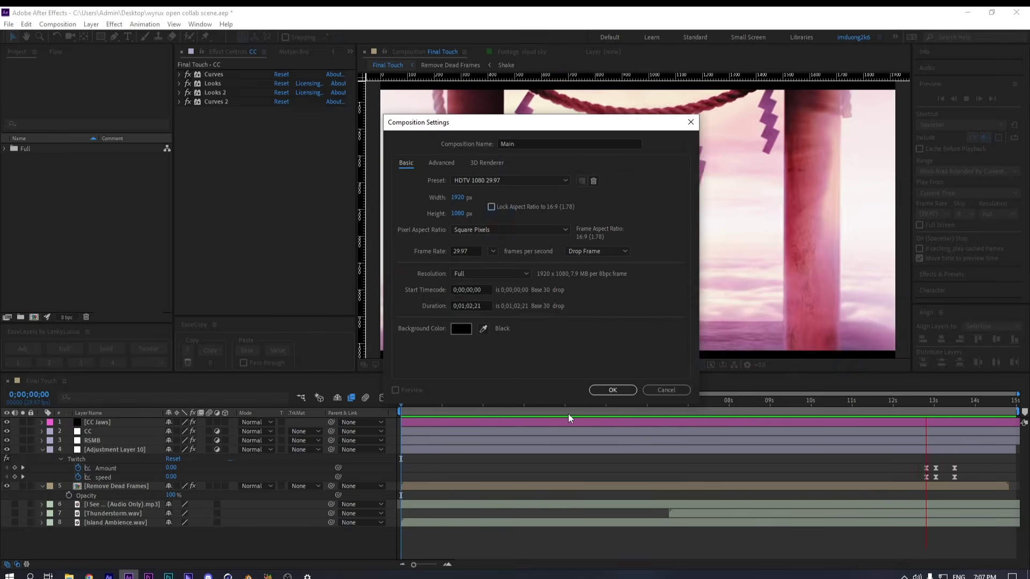
key(Tab)
key(Tab)
key(Tab)
key(Tab)
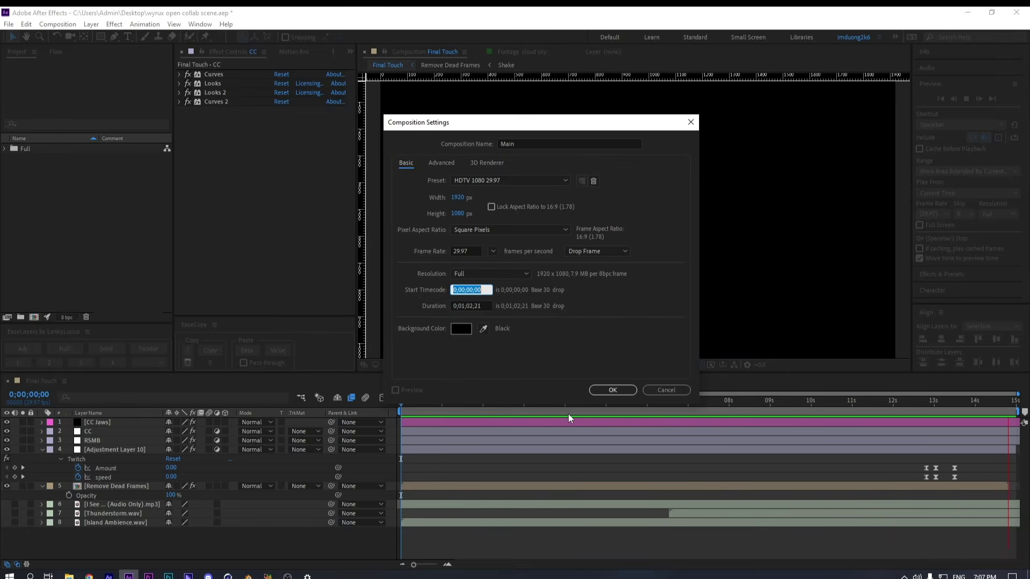
text(1500)
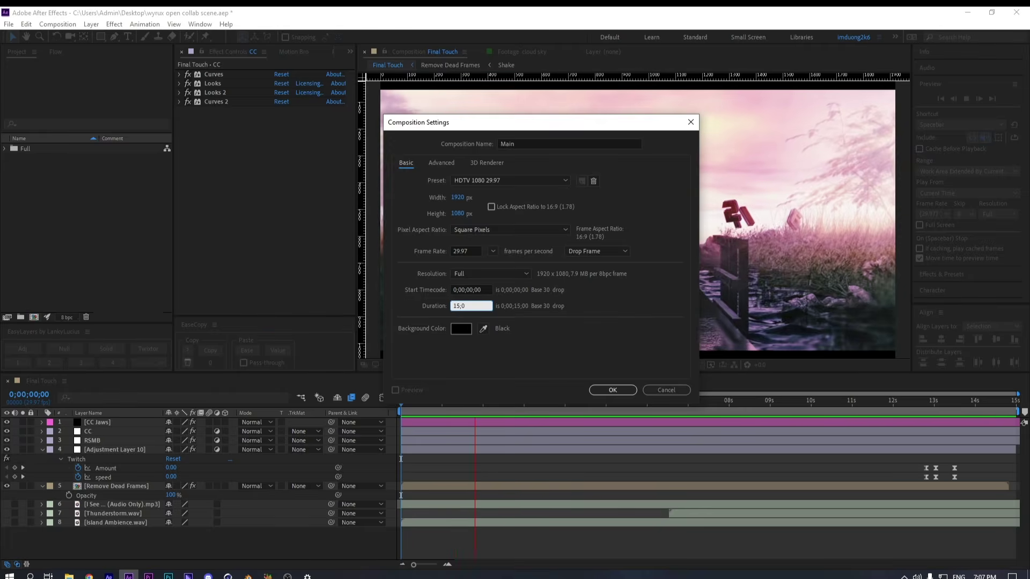
key(Return)
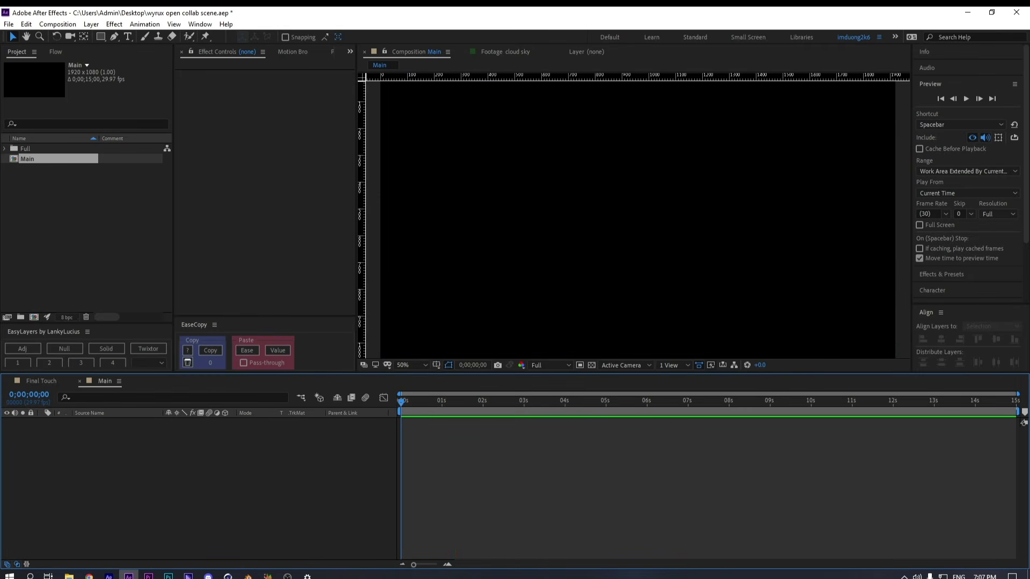
Add a black 1920 x 1080 solid layer named E3D to the Main composition
right_click(282, 477)
mouse_move(391, 362)
click(452, 391)
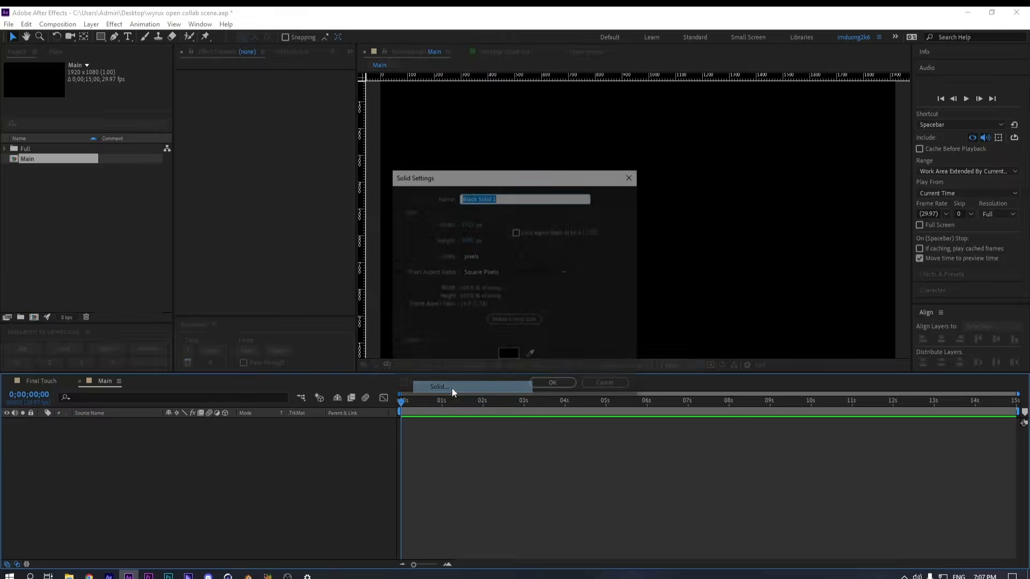
text(3D)
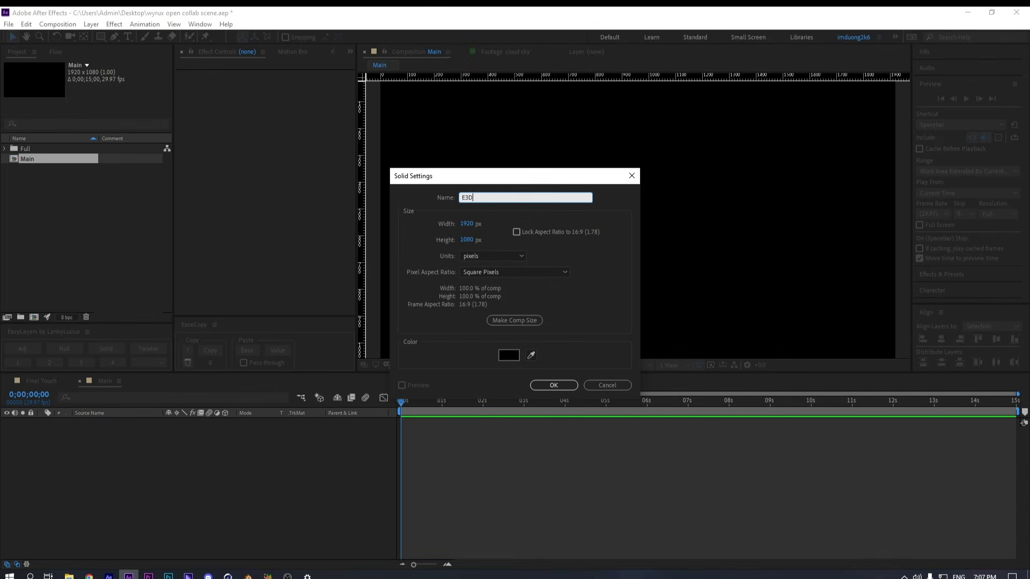
key(Return)
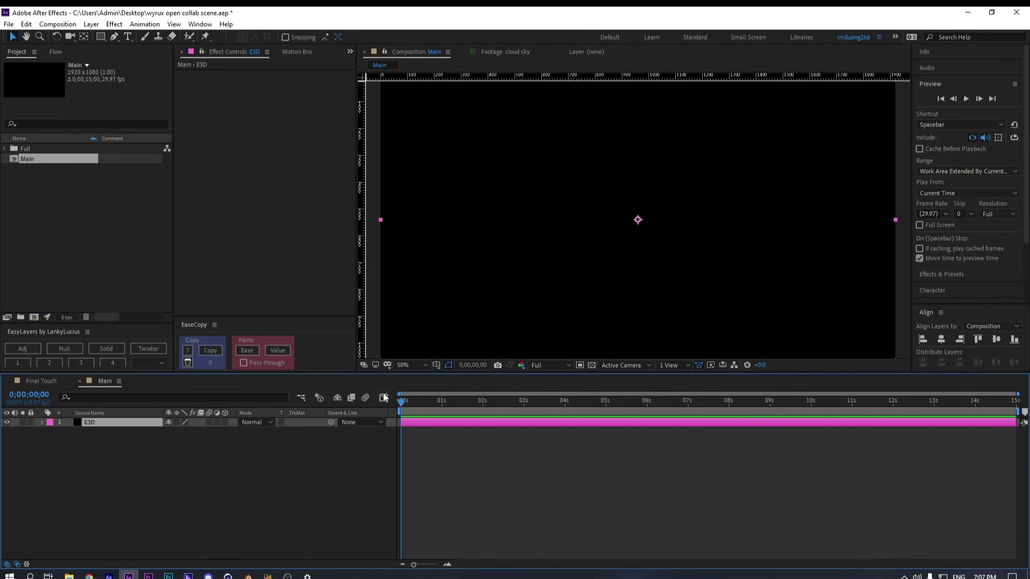
click(561, 485)
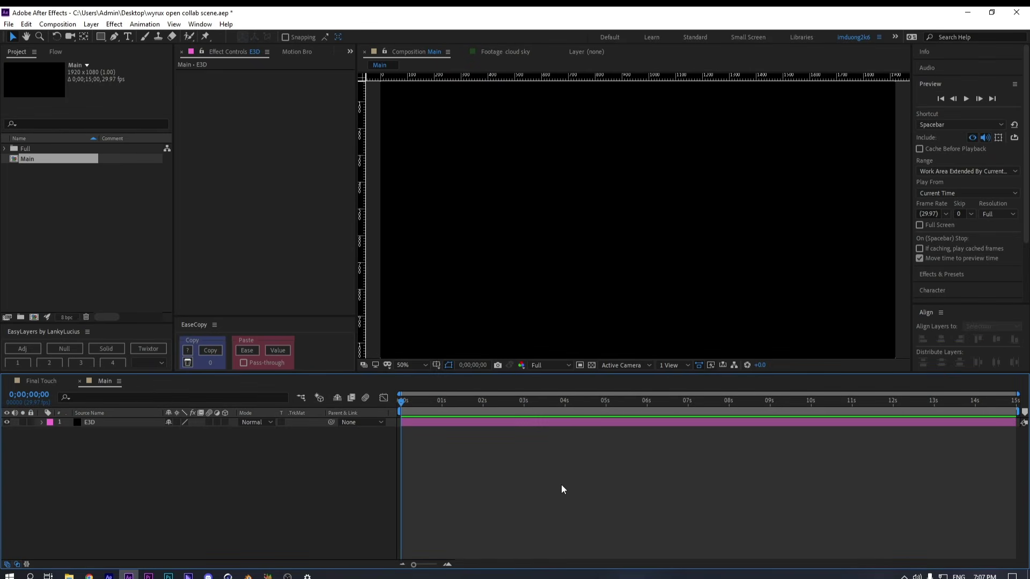
Apply the Element effect to the E3D layer and show the Effects & Presets list
click(601, 422)
text(eleme)
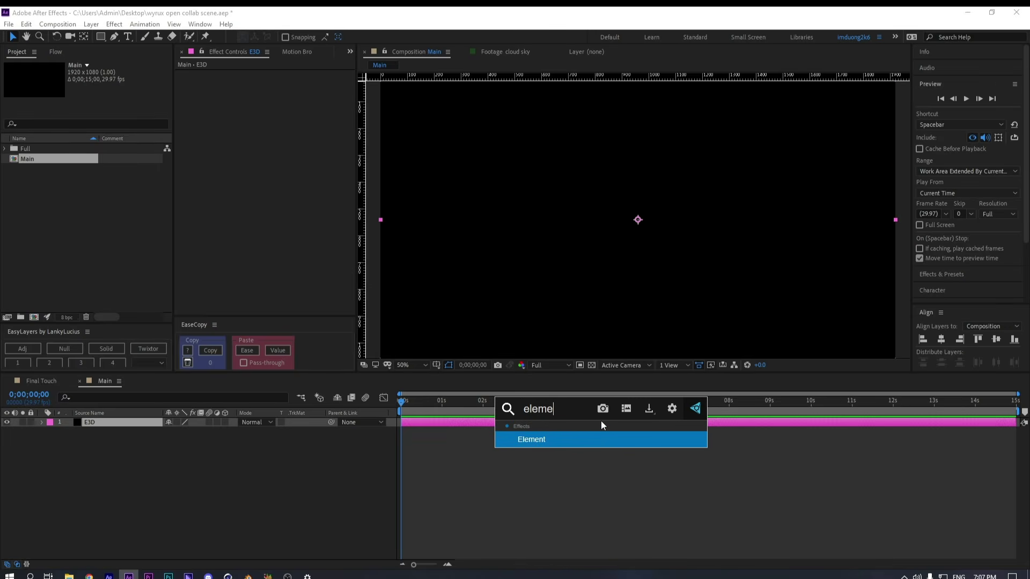
key(Return)
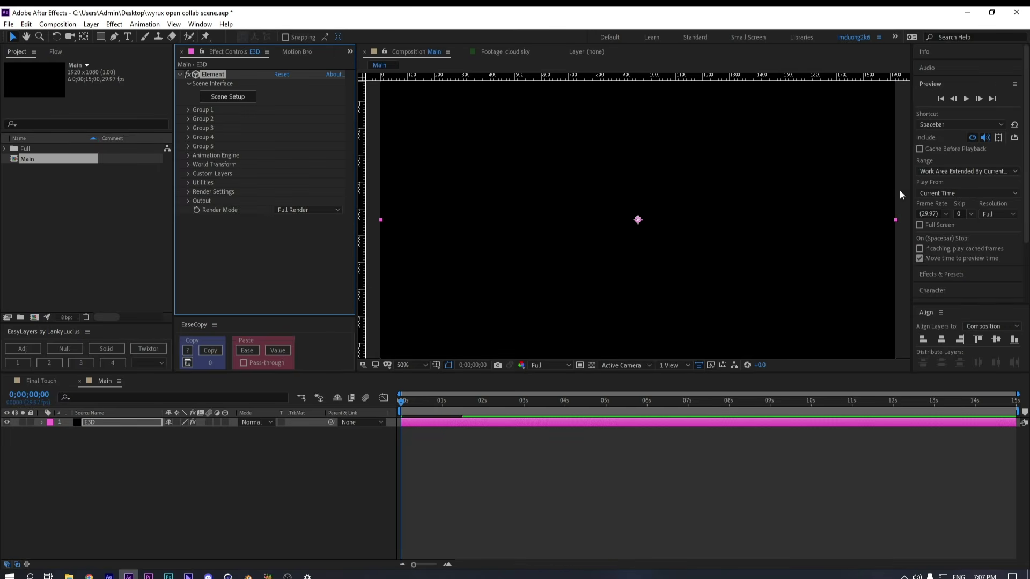
click(935, 84)
click(938, 98)
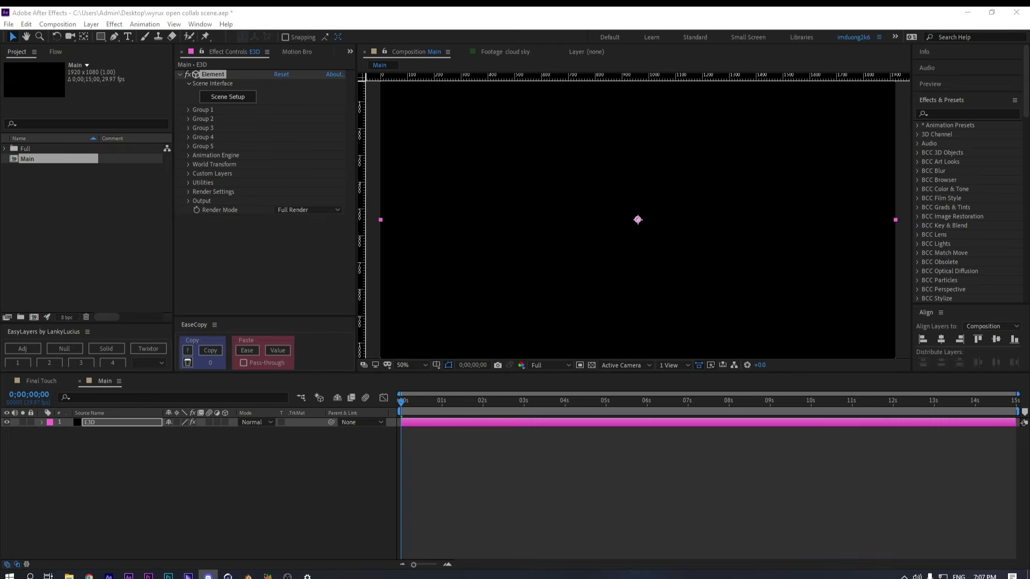
Open the Element effect's Scene Setup for the E3D layer
click(215, 100)
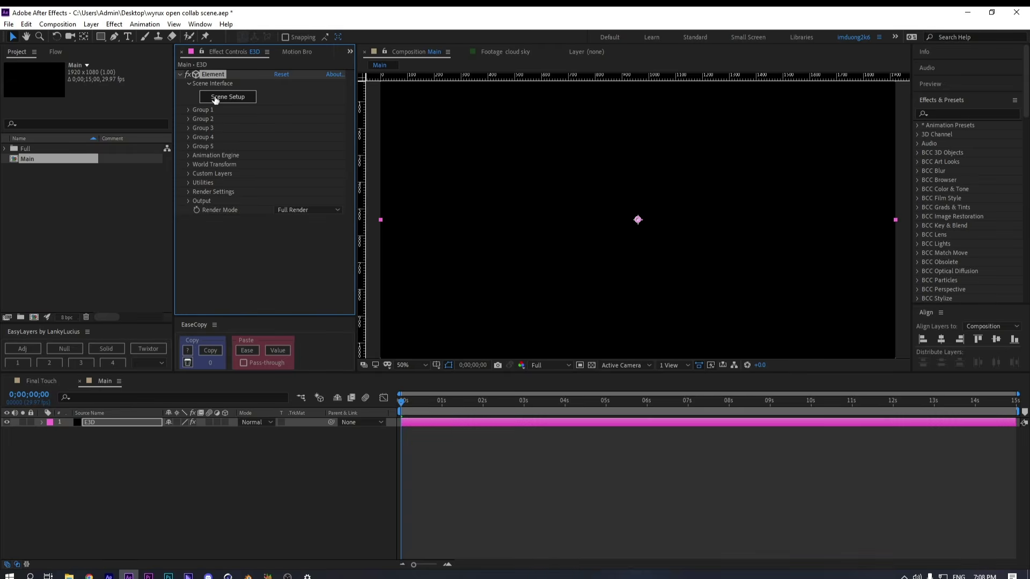
click(215, 100)
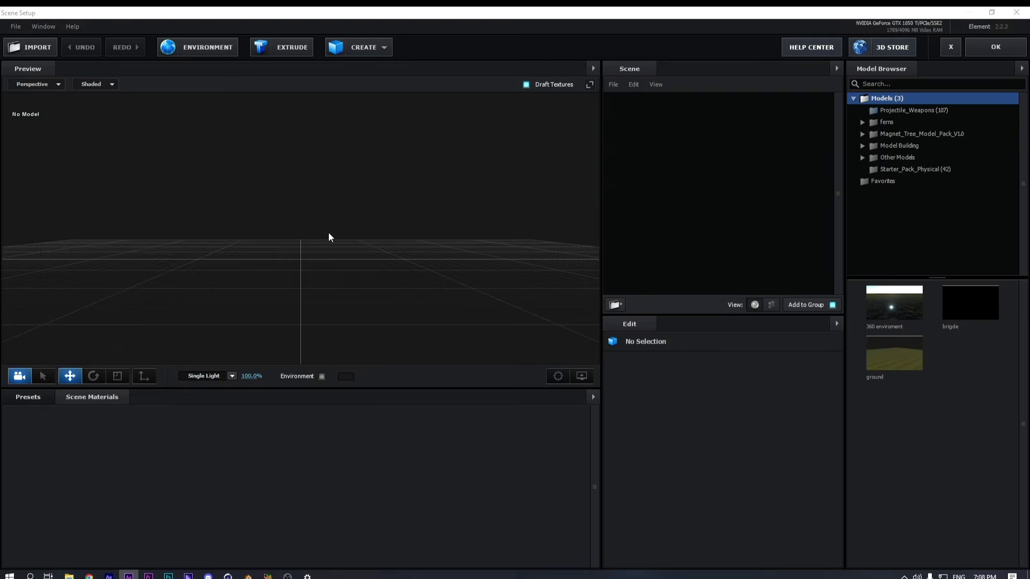
drag(330, 237, 331, 266)
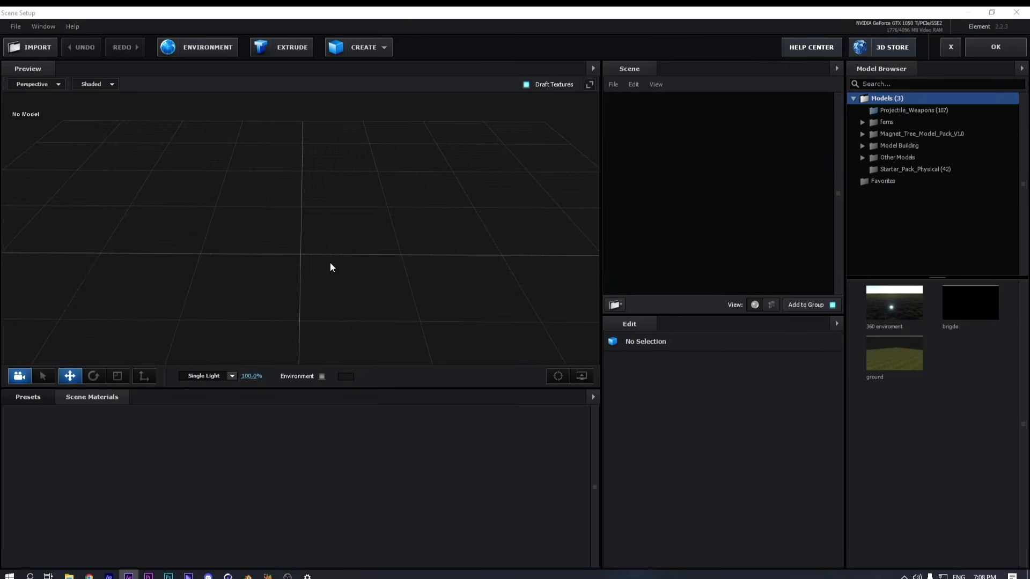
Start a 3D Sequence import in Scene Setup
click(15, 26)
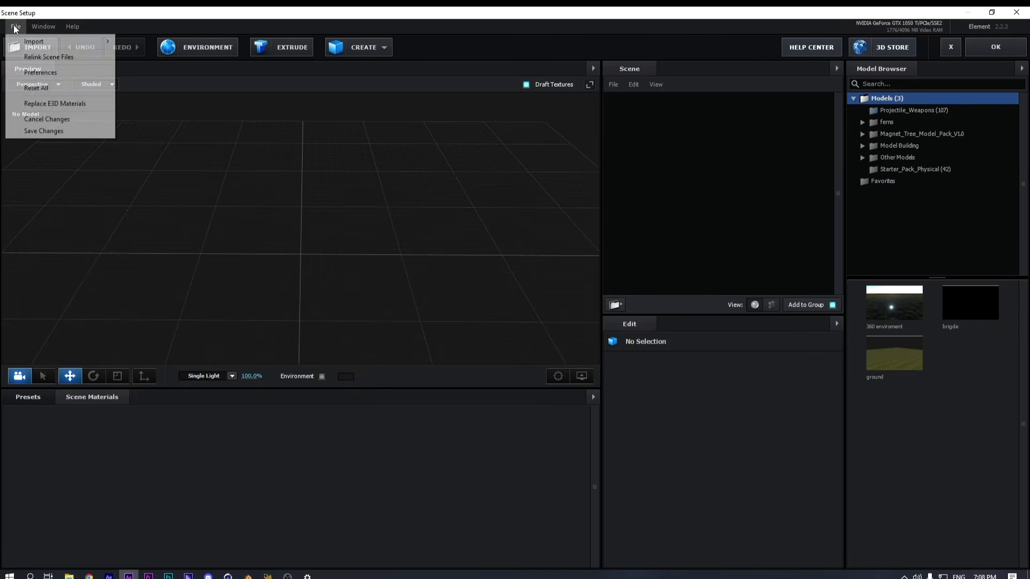
mouse_move(46, 46)
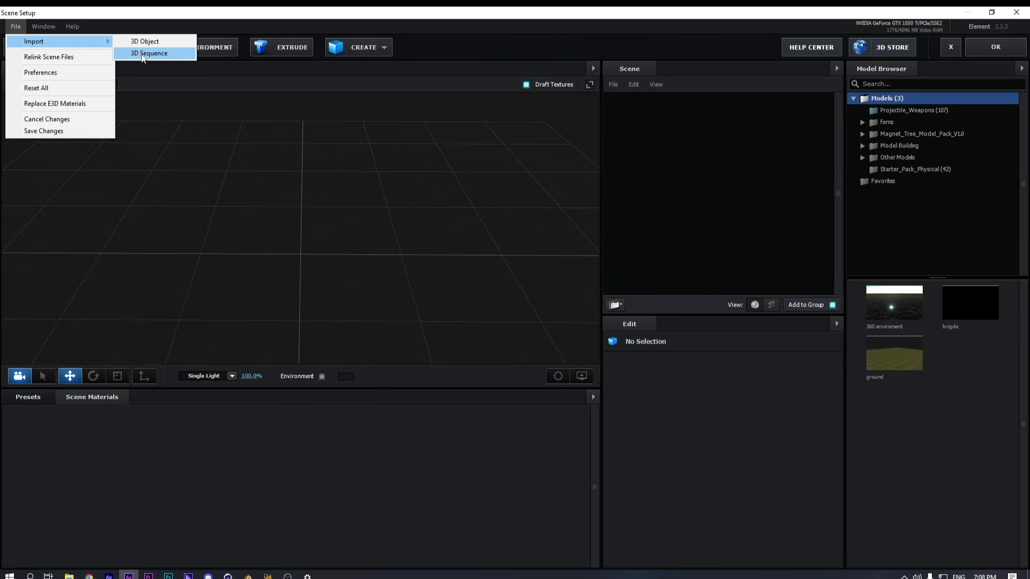
click(2, 28)
click(15, 27)
mouse_move(38, 41)
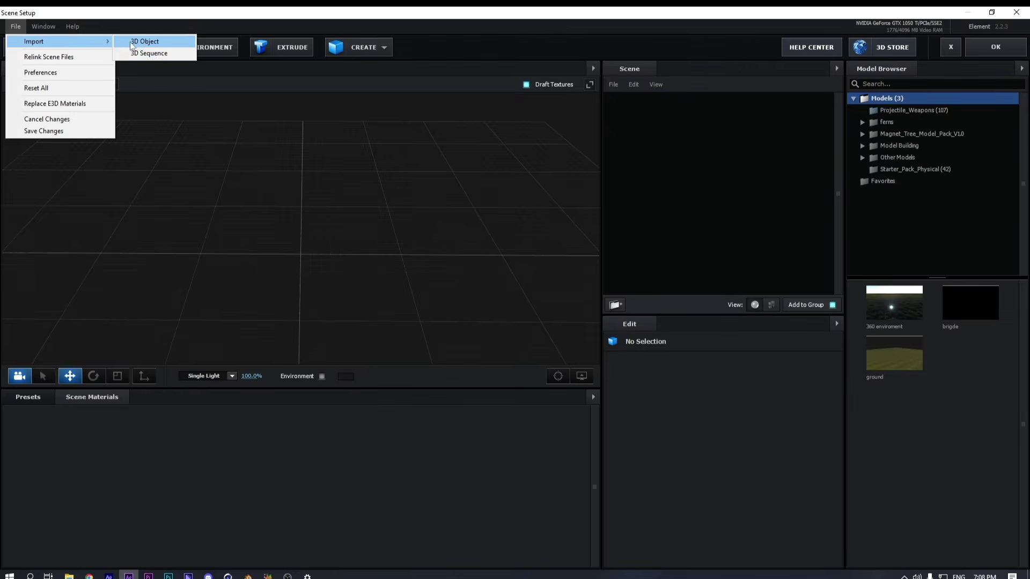
click(139, 56)
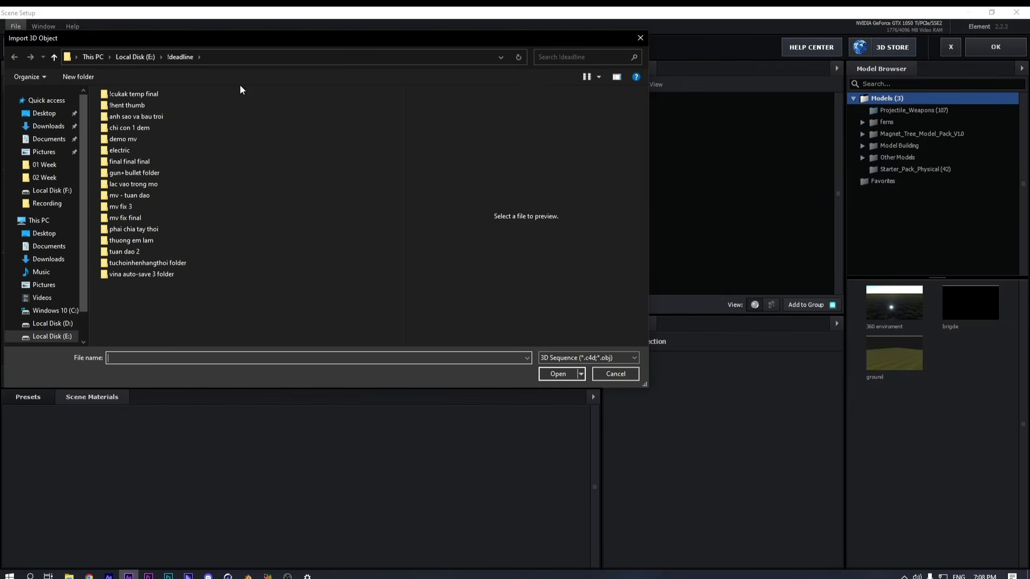
Browse to the folder F:\!Work\Stuffs\Ocean\Ocean in the import dialog
drag(247, 34, 358, 47)
scroll(172, 349, down, 1)
click(155, 331)
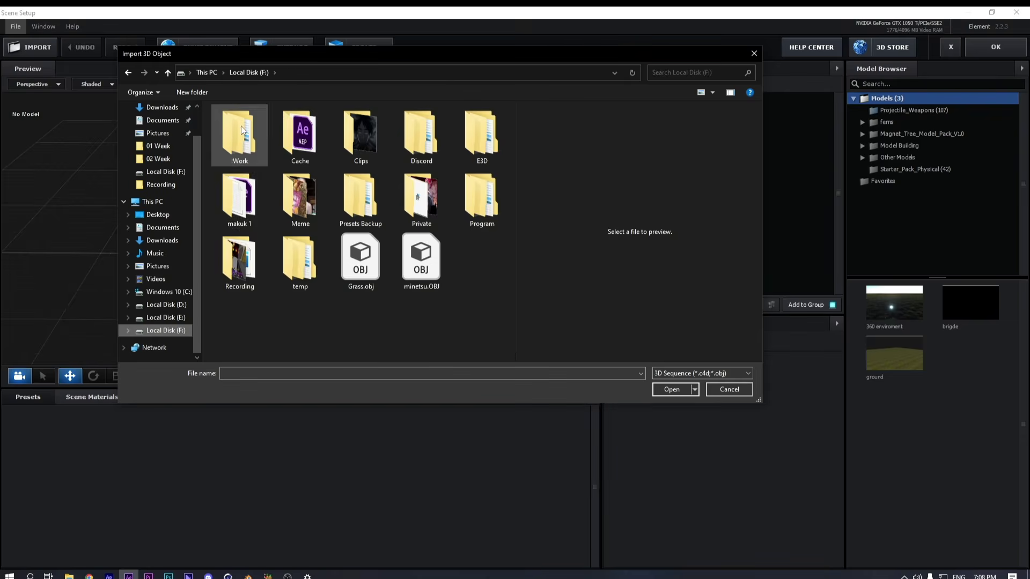
double_click(240, 125)
click(234, 168)
double_click(234, 168)
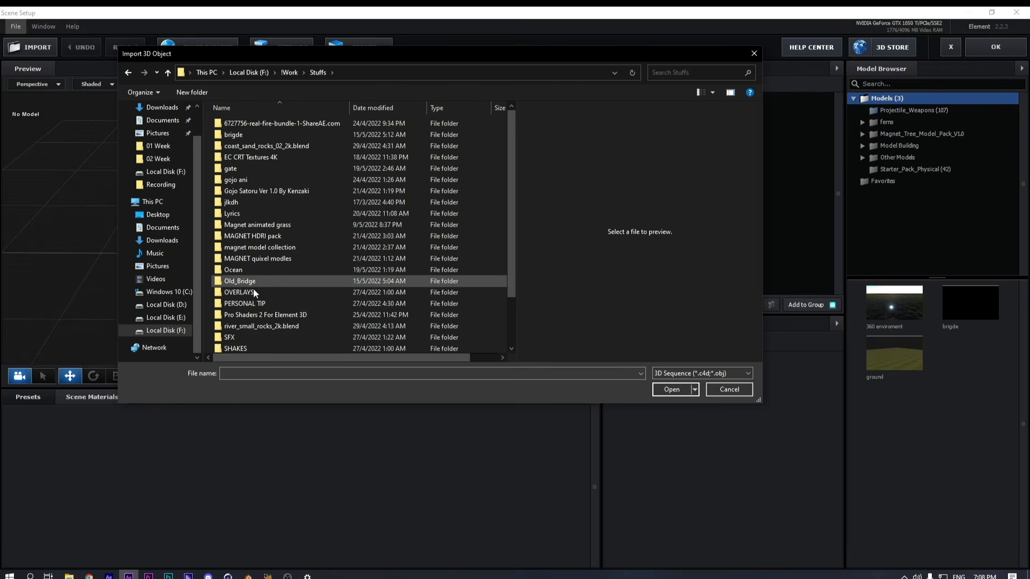
scroll(245, 279, down, 3)
double_click(233, 212)
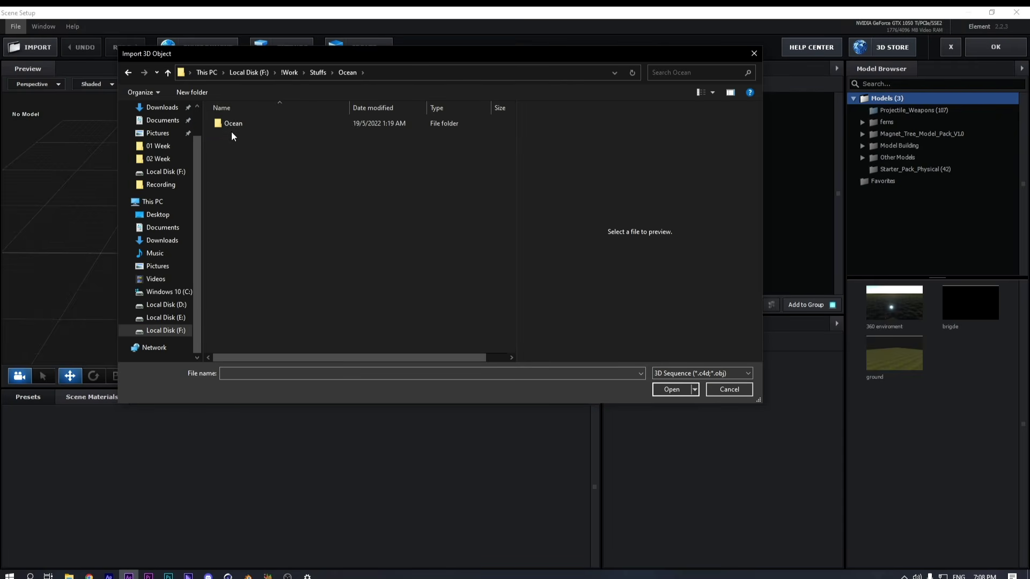
double_click(235, 128)
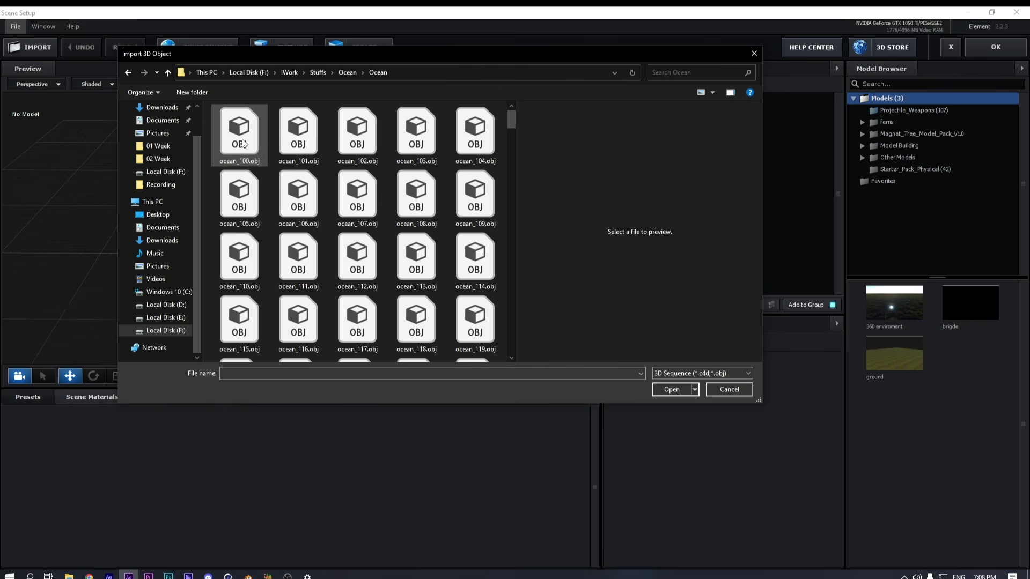
Import the OBJ sequence starting with ocean_100.obj, keeping the default sequence import preferences
click(235, 137)
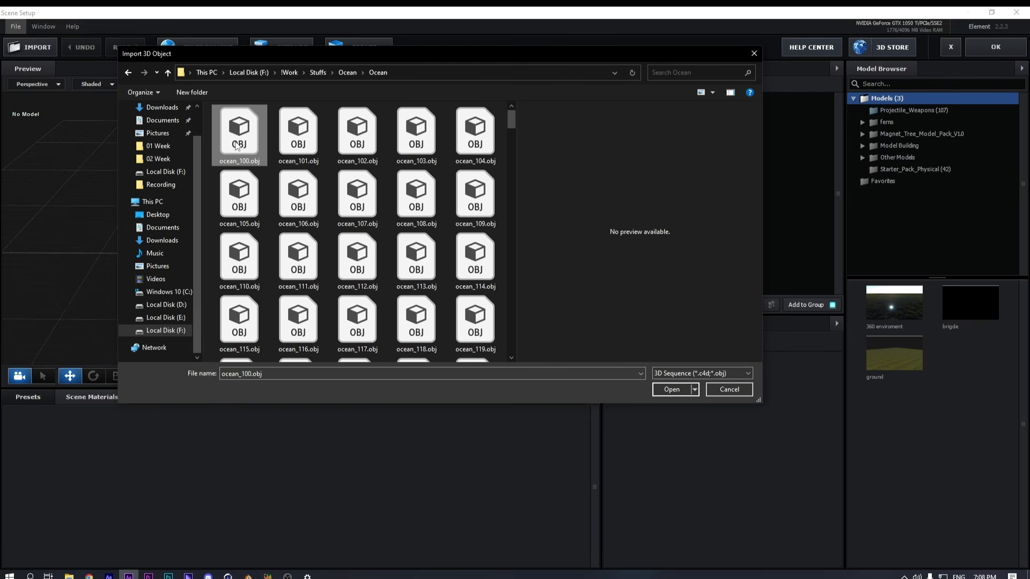
double_click(235, 142)
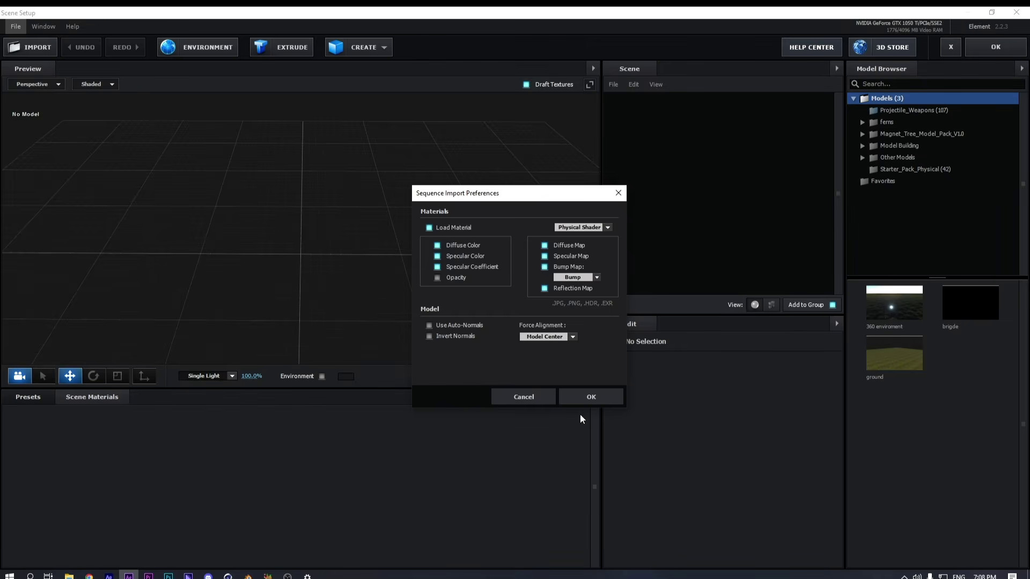
click(597, 400)
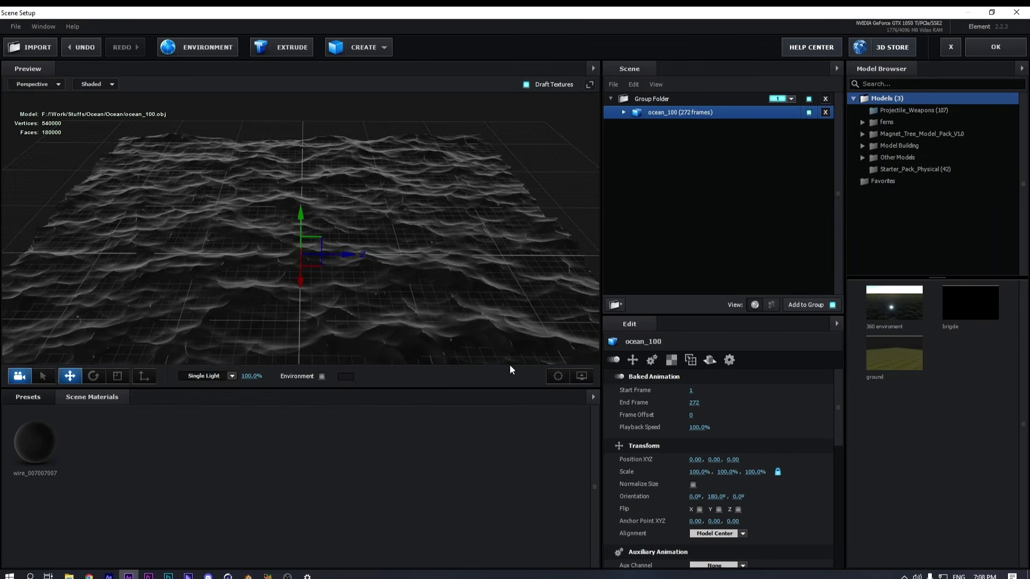
drag(459, 280, 205, 286)
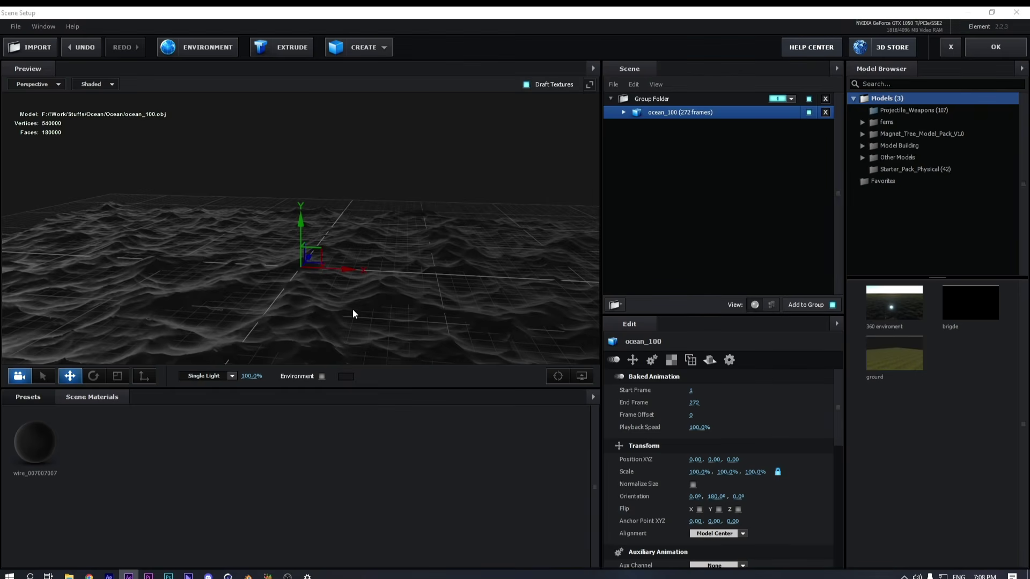
drag(352, 317, 488, 338)
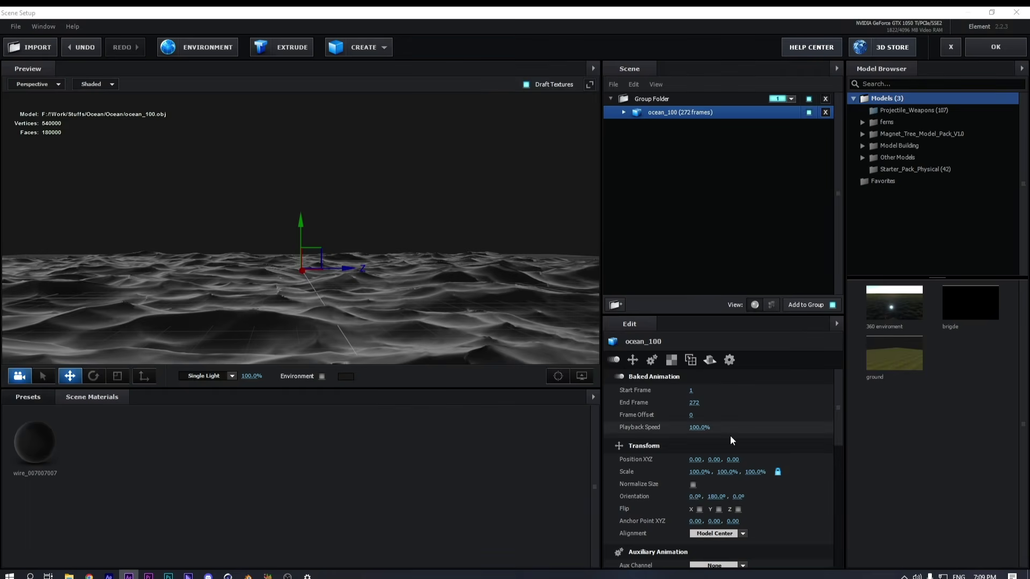
Try flattening the ocean waves by unlinking the scale axes and lowering the Y scale to 62.5%, and undo these changes
click(777, 471)
drag(730, 471, 663, 468)
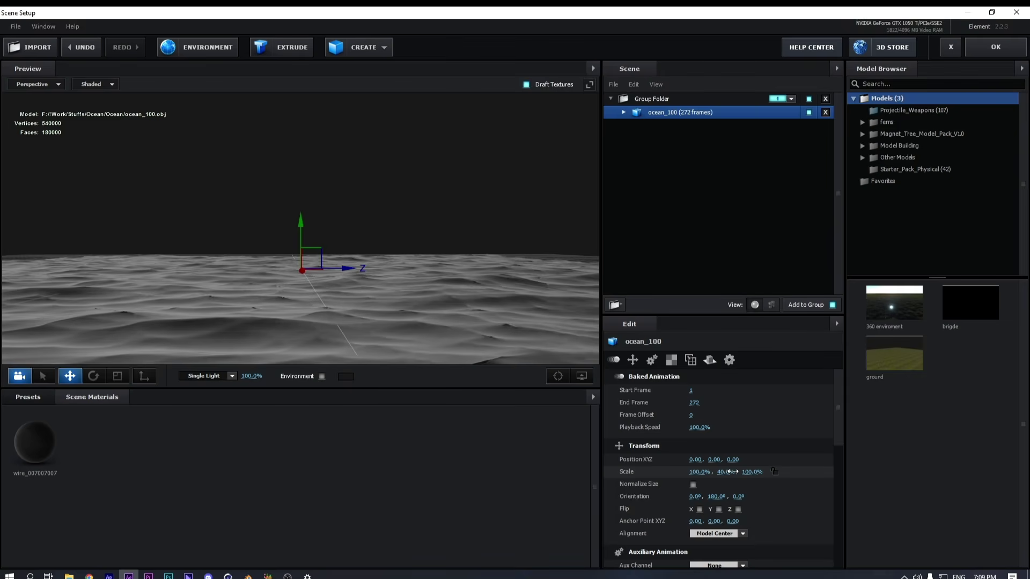
drag(729, 472, 749, 472)
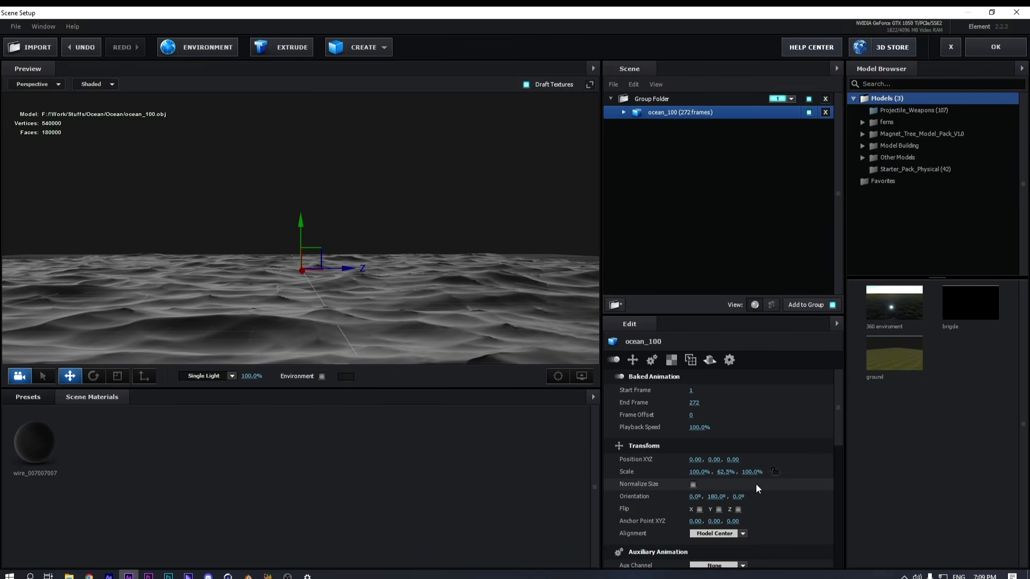
key(ctrl+z)
key(ctrl+z)
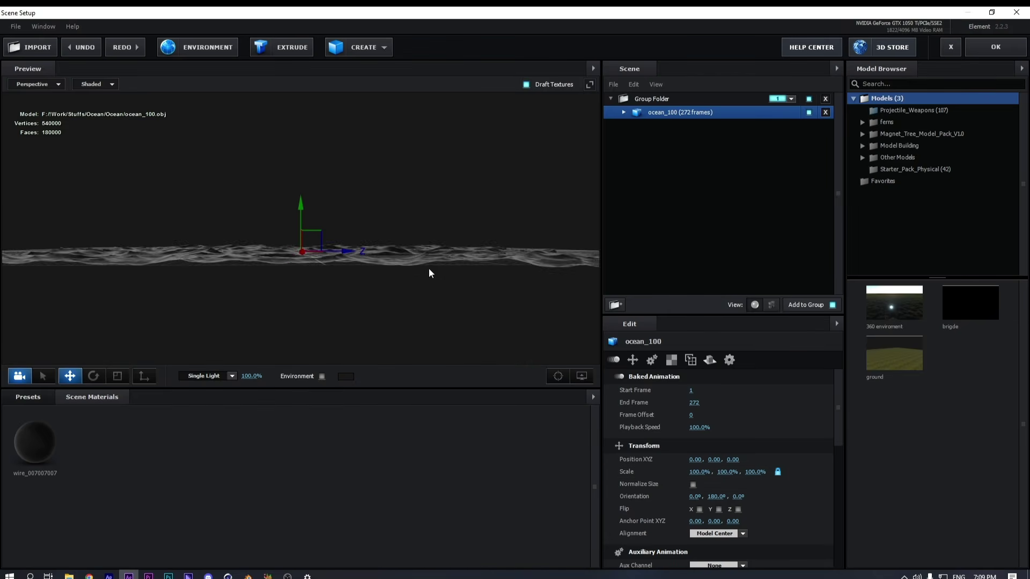
Scale the ocean_100 model uniformly to about 304%
drag(404, 246, 276, 176)
drag(701, 472, 917, 478)
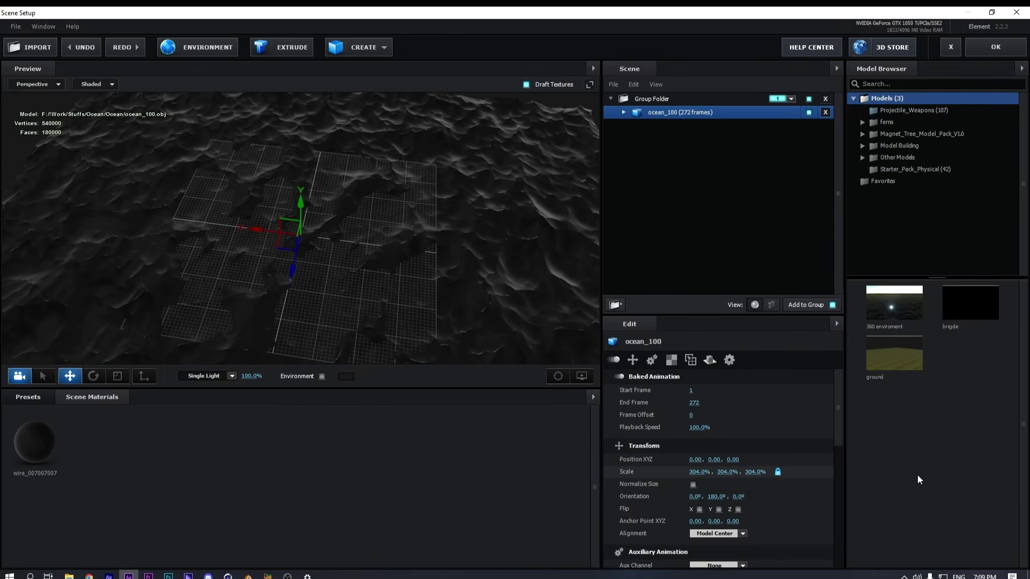
drag(414, 333, 414, 258)
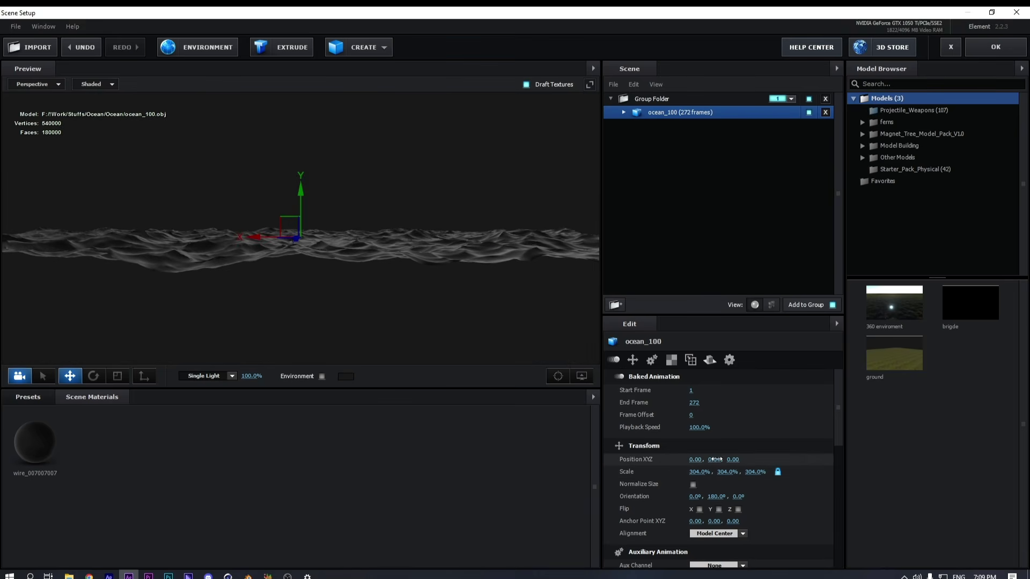
Lower the ocean_100 model to a Y position of -0.15
drag(714, 459, 707, 459)
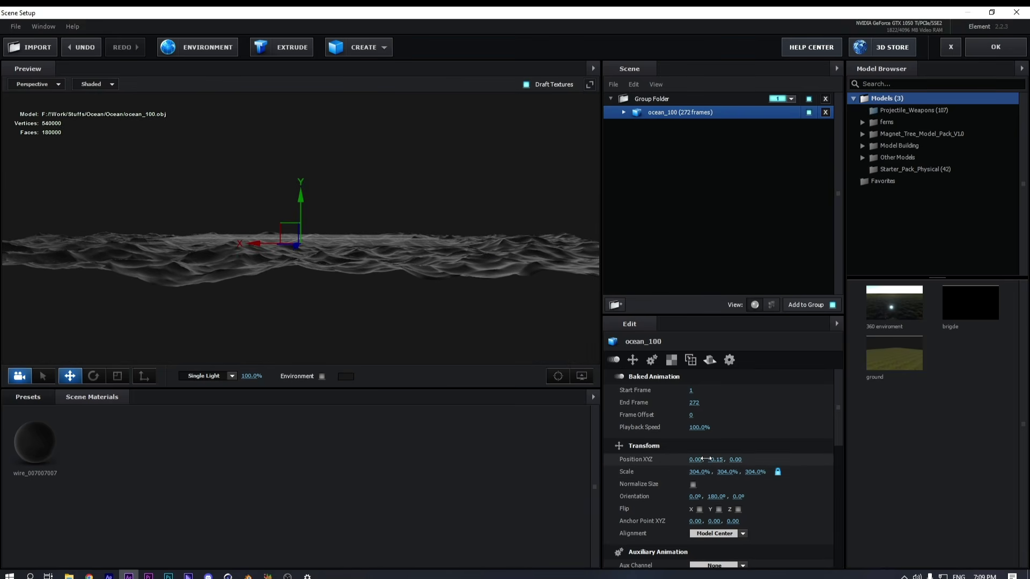
drag(429, 353, 310, 339)
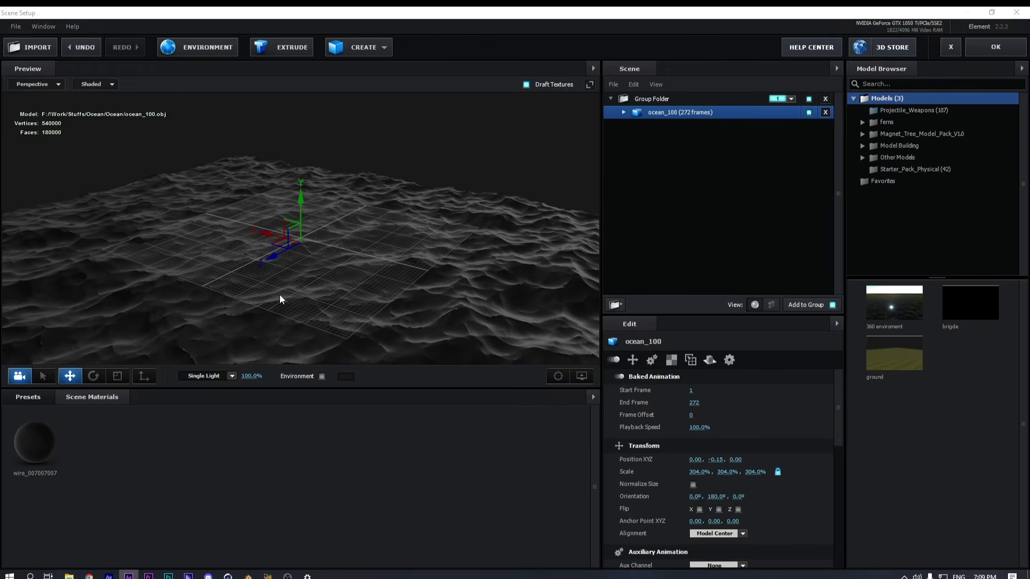
drag(481, 285, 503, 278)
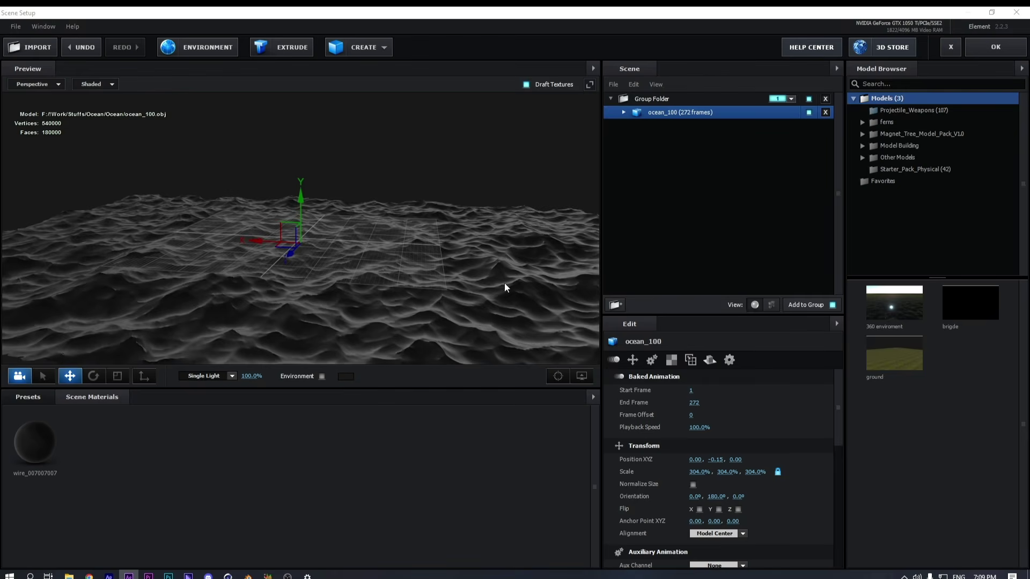
Apply the blue_glass preset from the Pro_Shaders_2 Translucent materials to the ocean's wire_007007007 material
click(624, 113)
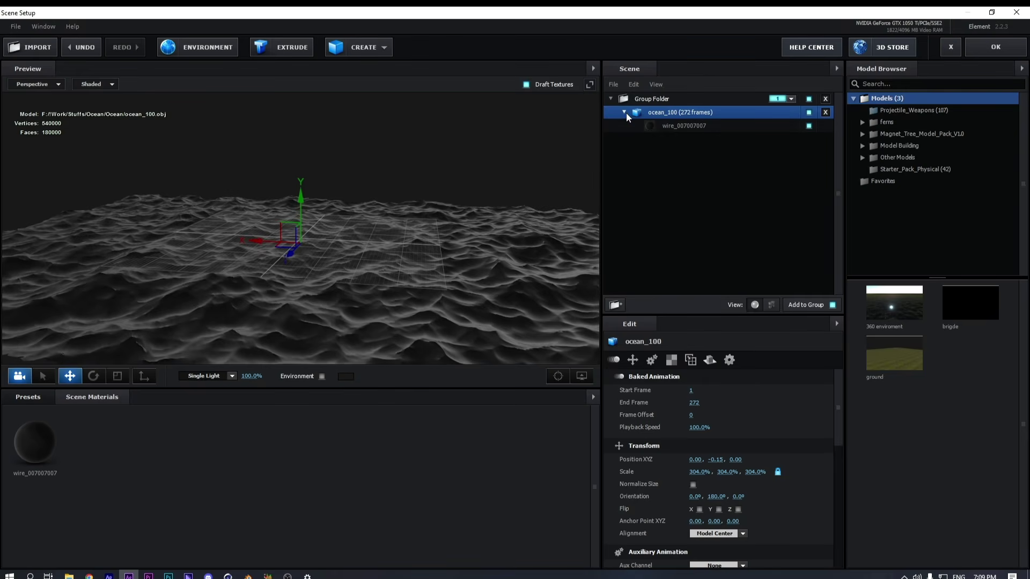
click(668, 128)
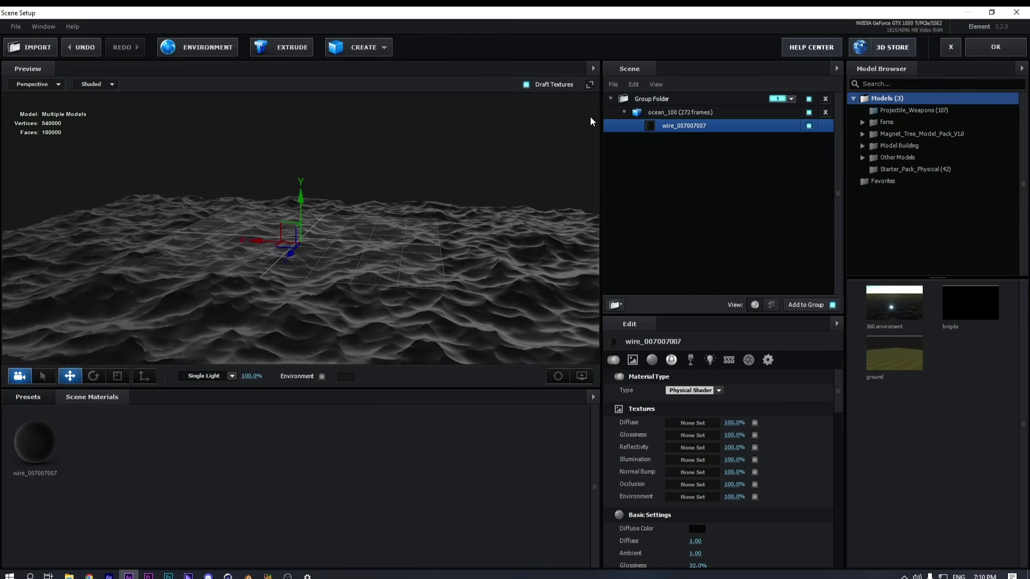
click(27, 400)
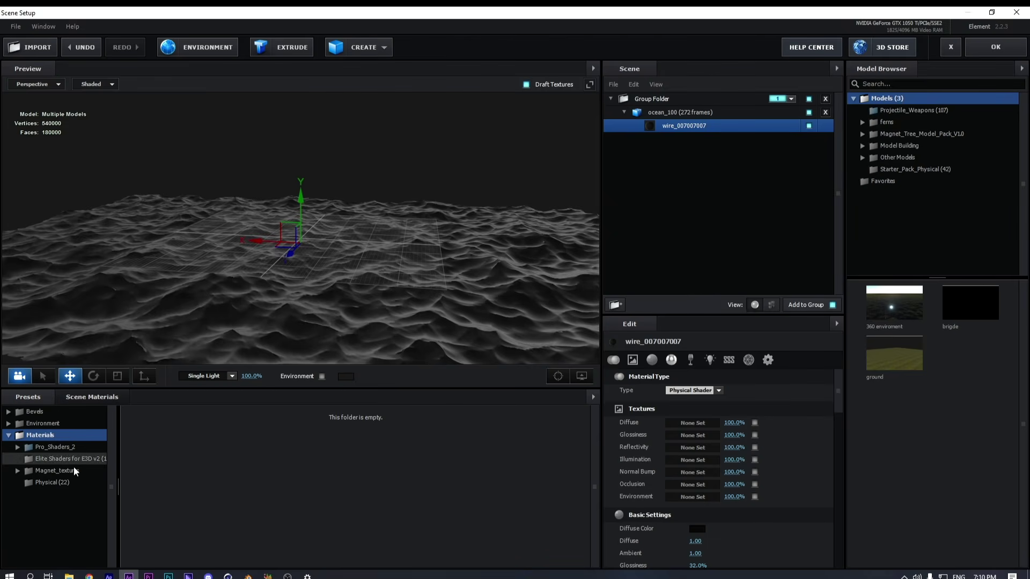
double_click(64, 449)
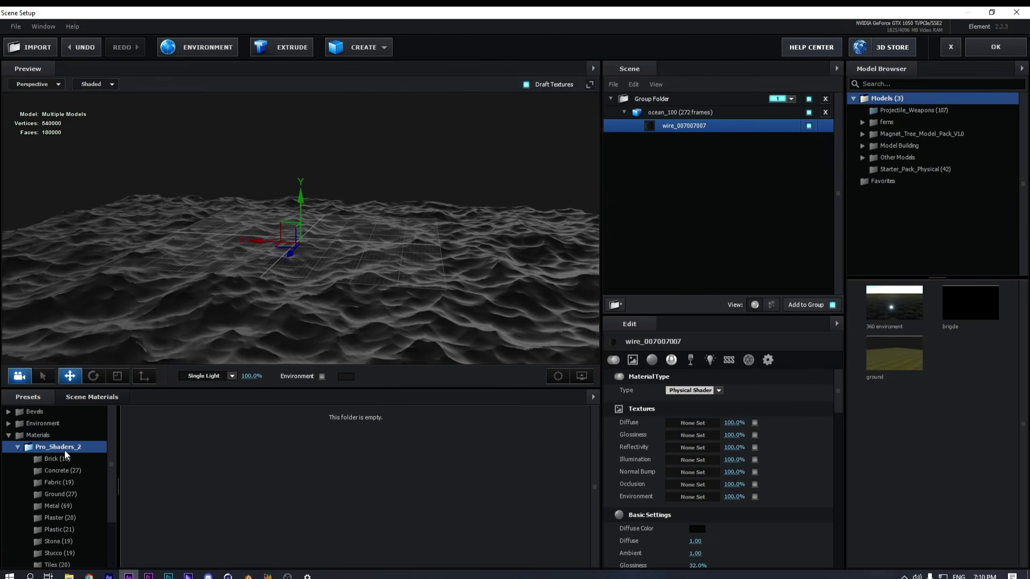
scroll(53, 476, down, 2)
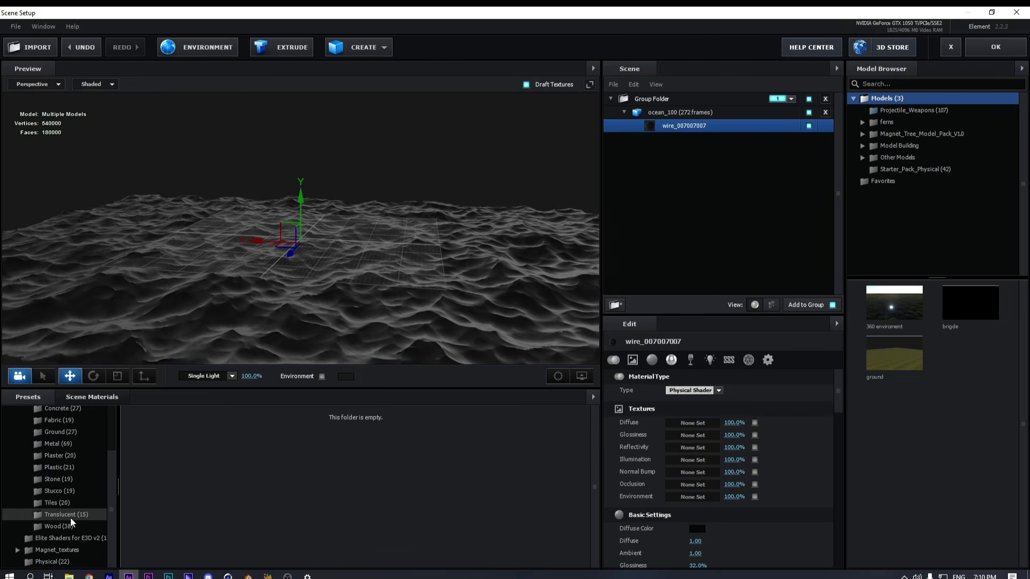
scroll(52, 503, up, 2)
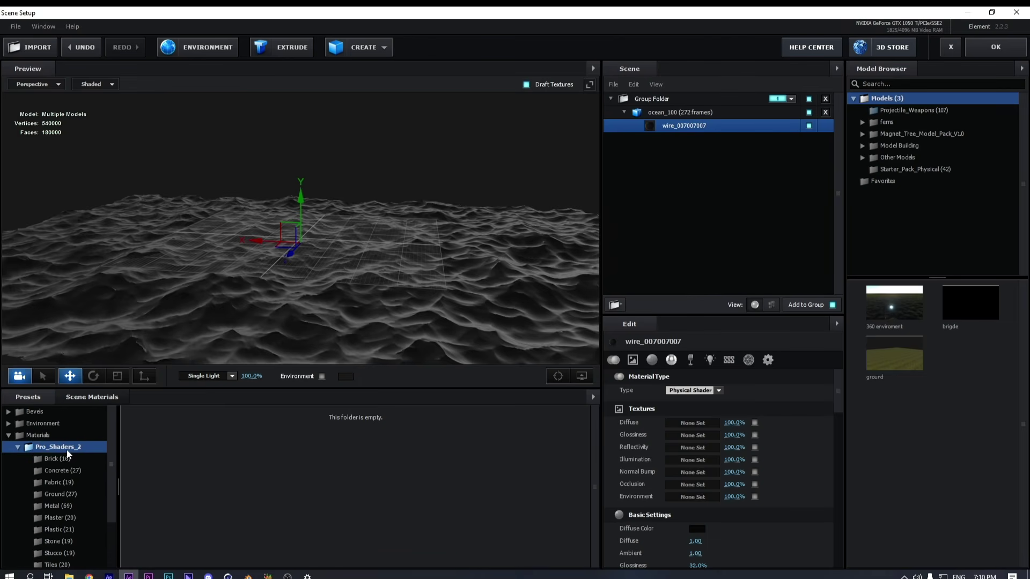
scroll(59, 499, down, 2)
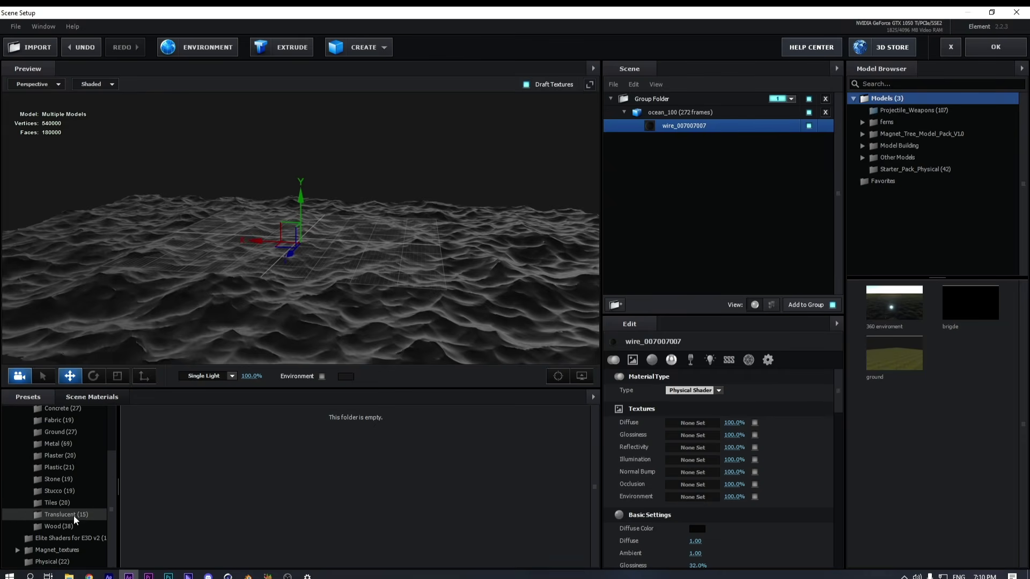
click(75, 514)
click(211, 448)
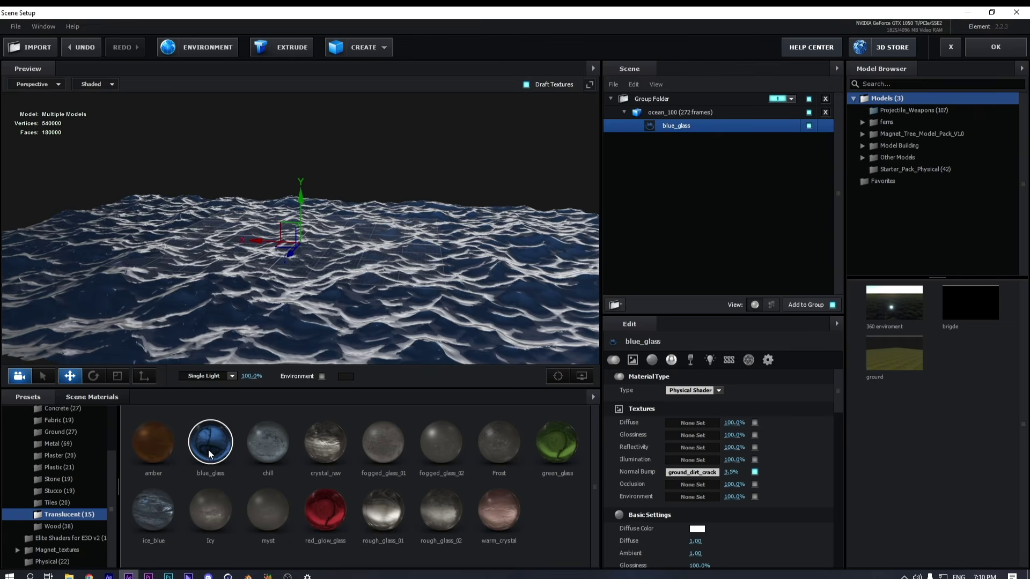
drag(403, 315, 344, 304)
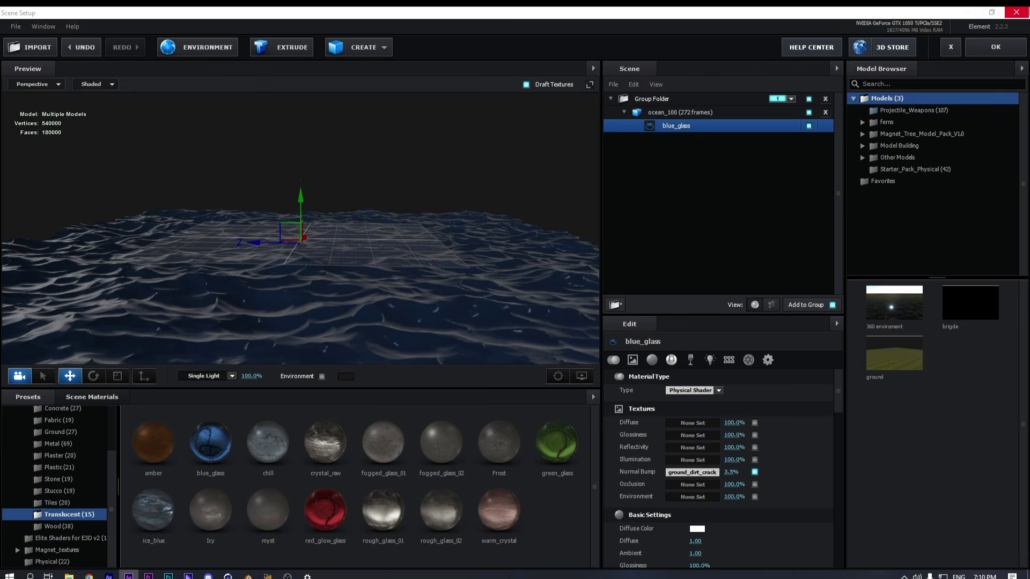
Set both the reflectivity color and the refraction color of the blue_glass material to black (000000)
scroll(794, 468, down, 4)
scroll(794, 470, down, 3)
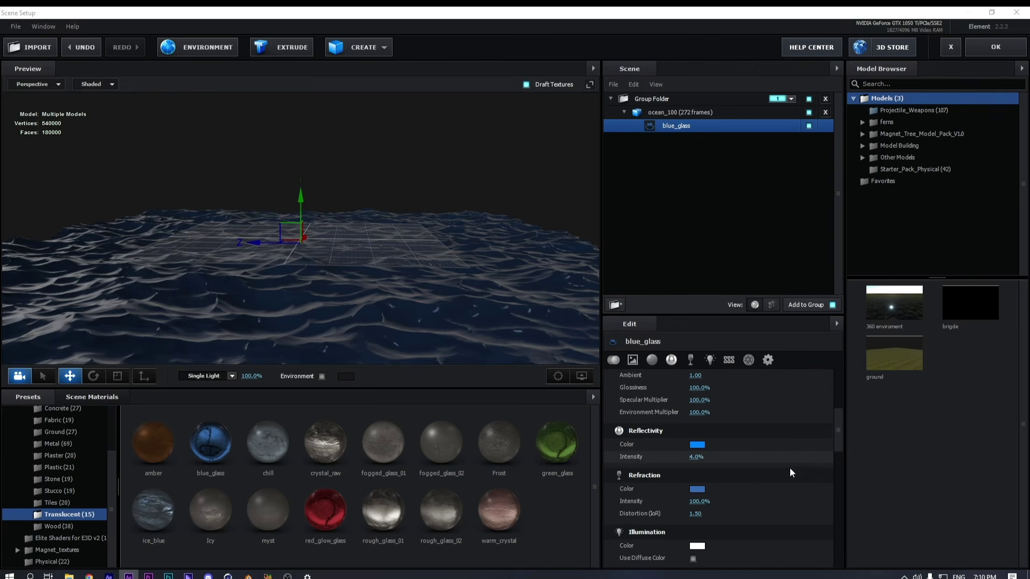
click(698, 435)
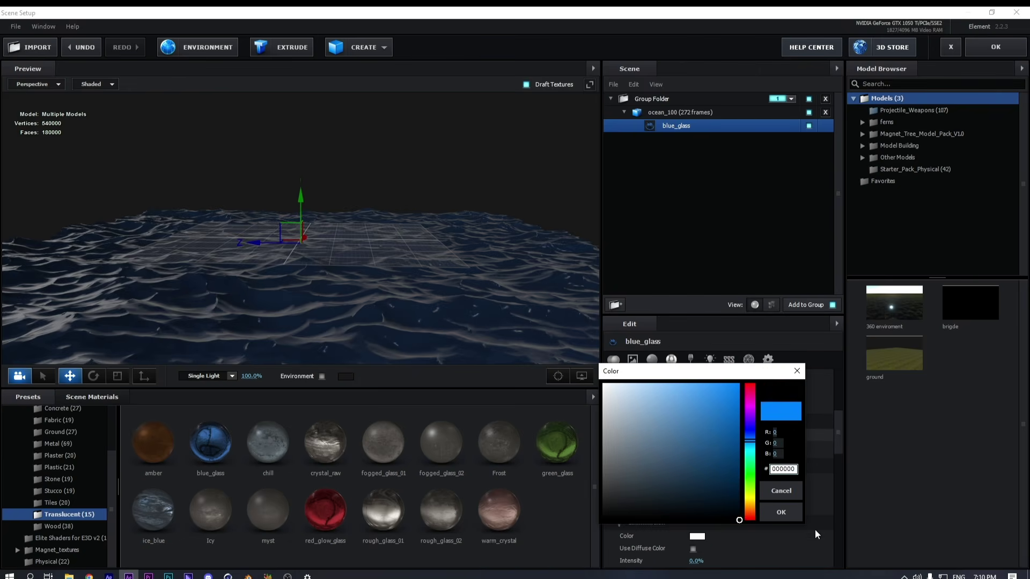
click(781, 512)
click(697, 487)
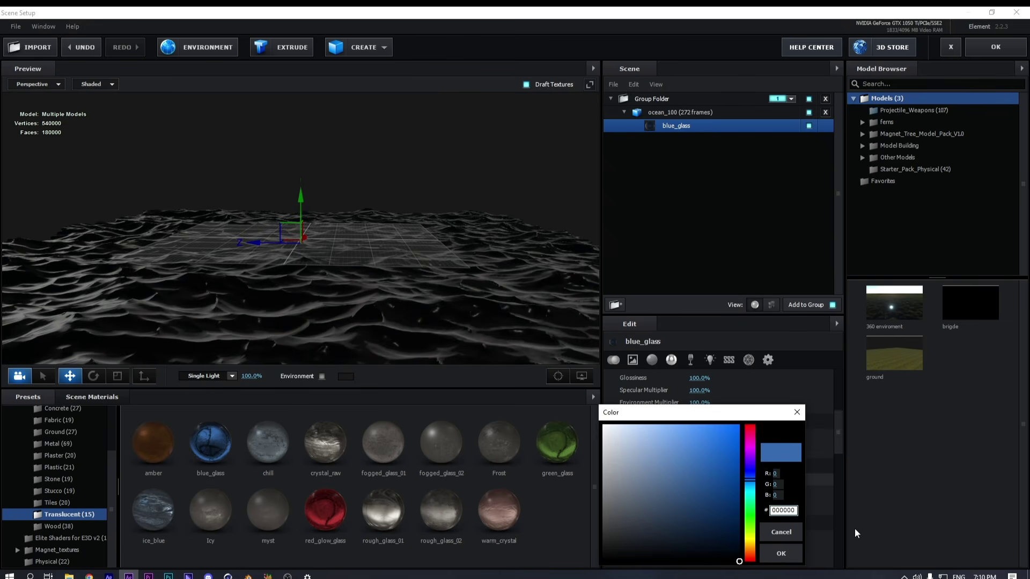
click(786, 549)
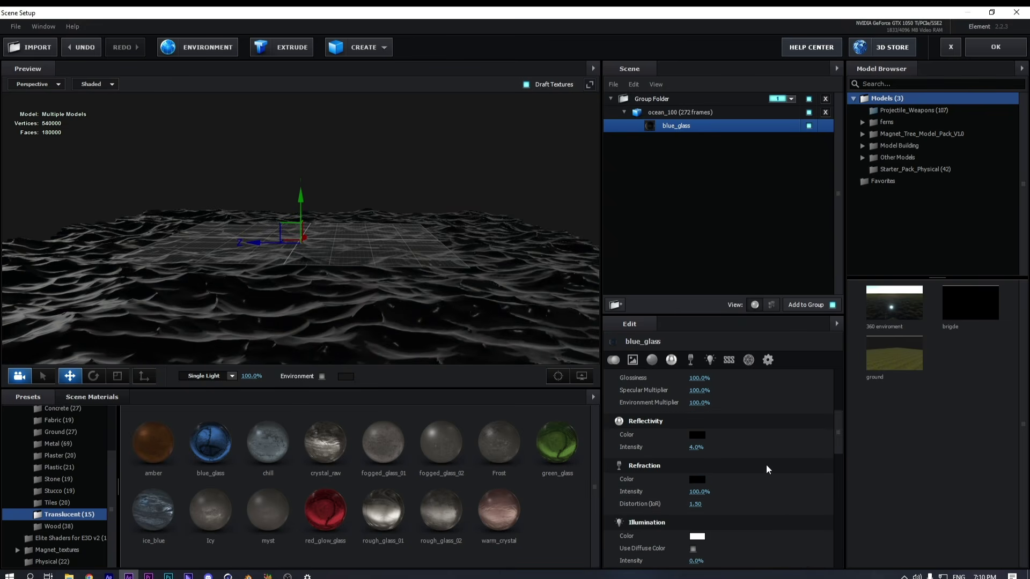
scroll(725, 472, down, 3)
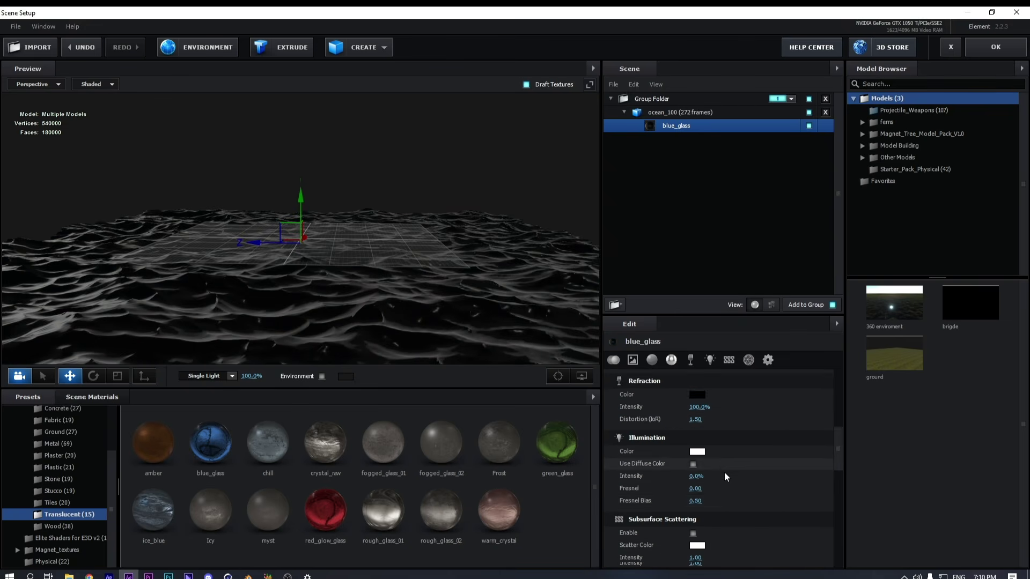
scroll(725, 472, up, 9)
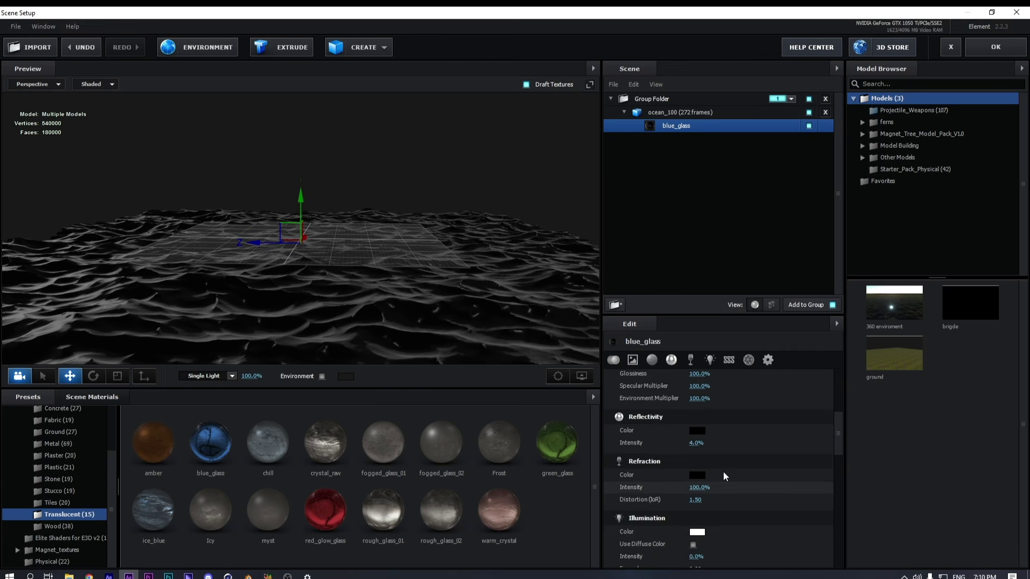
scroll(723, 472, up, 2)
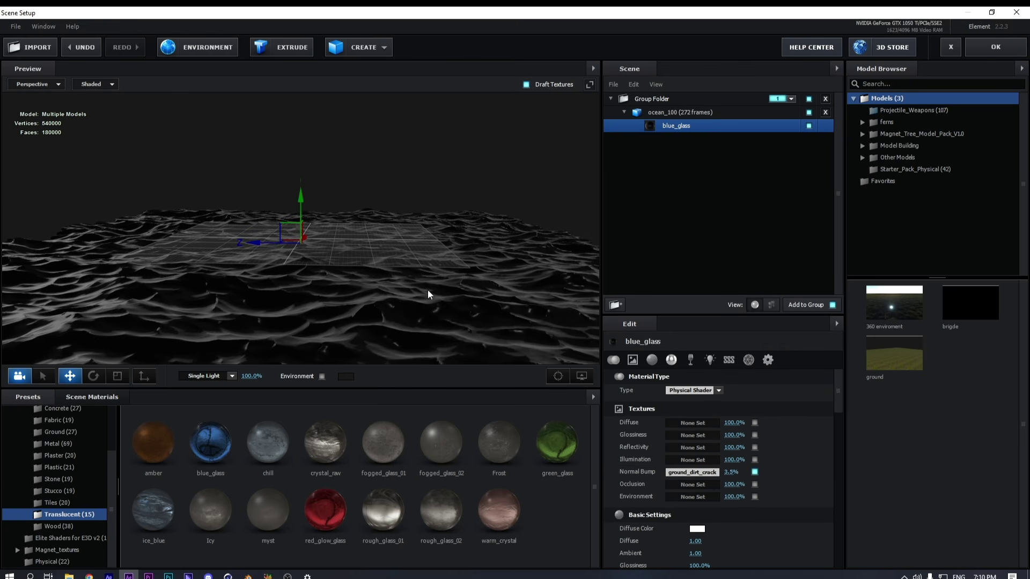
Raise the blue_glass material's Normal Bump to 48.5% and set the bump texture's UV repeat to 8 by 8
drag(427, 290, 415, 222)
drag(415, 214, 393, 254)
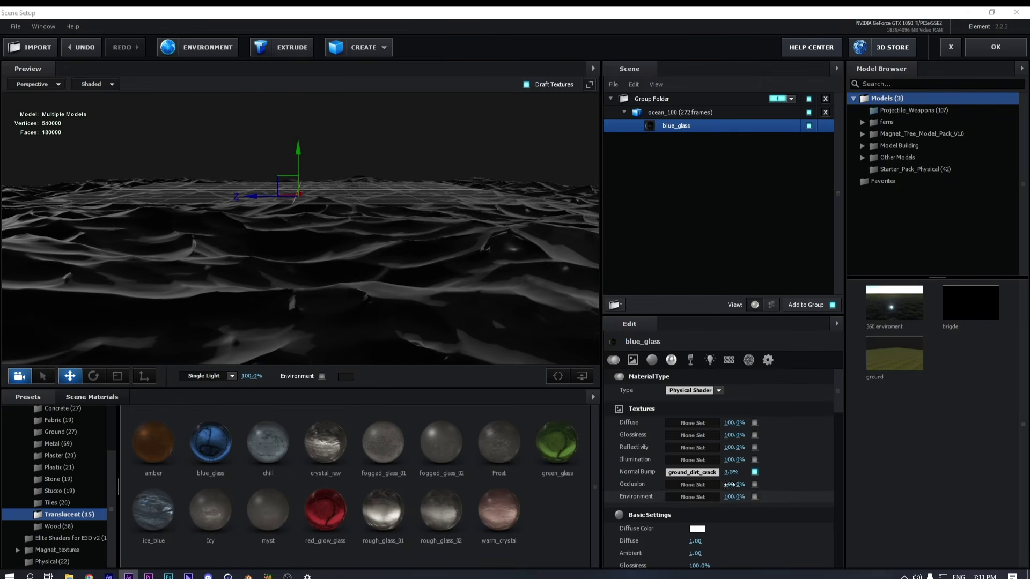
drag(730, 472, 732, 471)
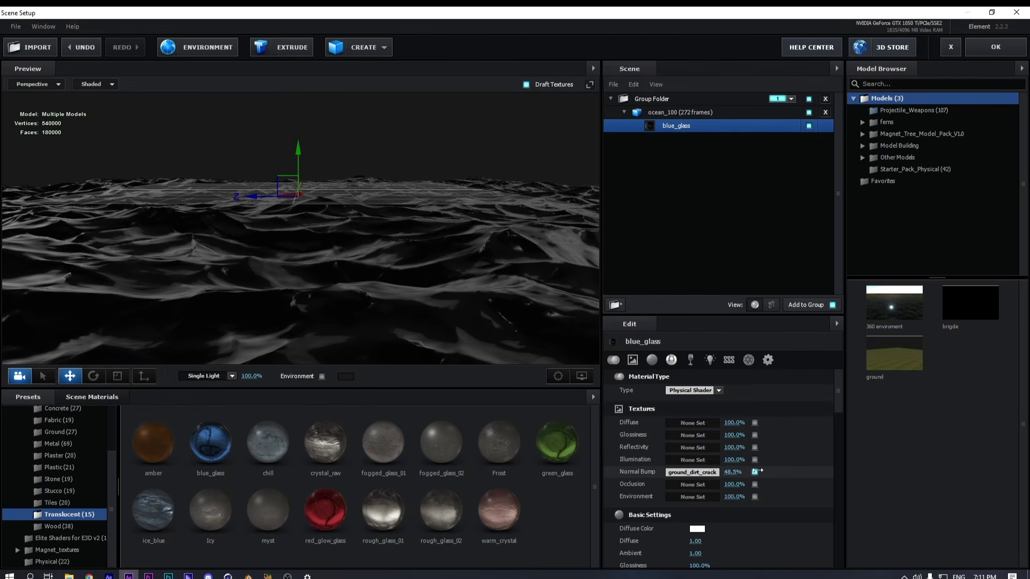
click(691, 472)
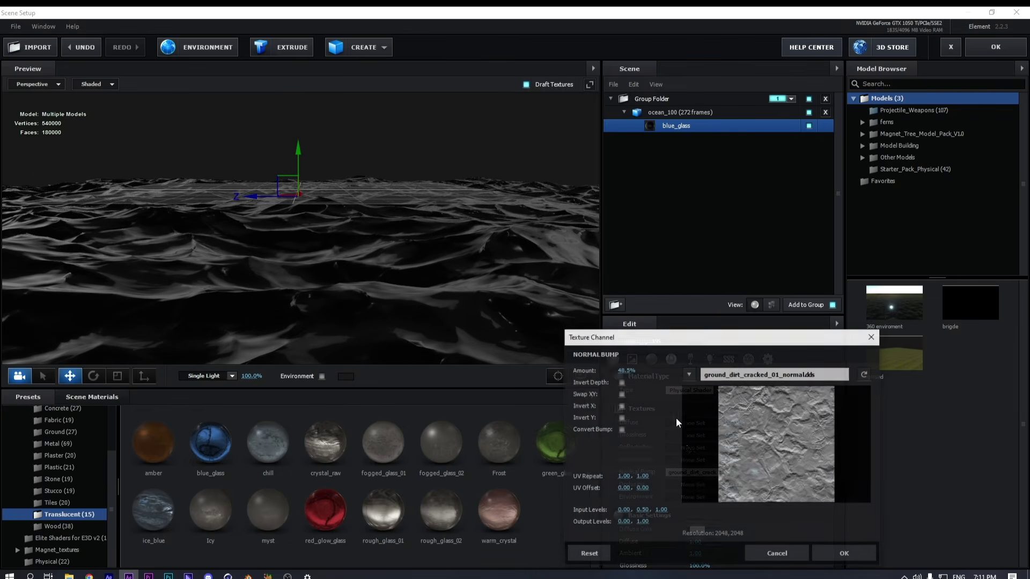
click(625, 476)
text(8)
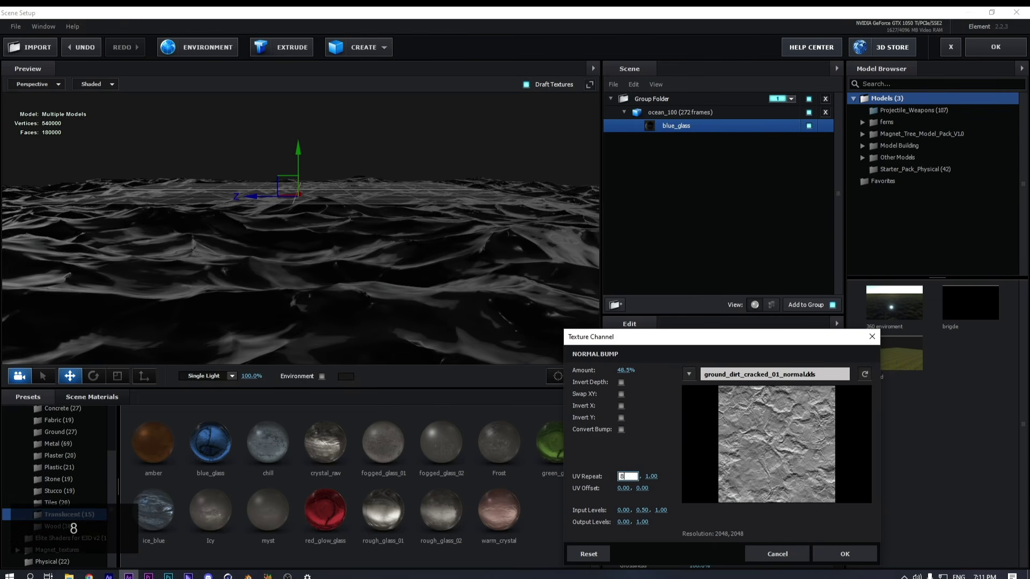
key(Tab)
text(8)
key(Return)
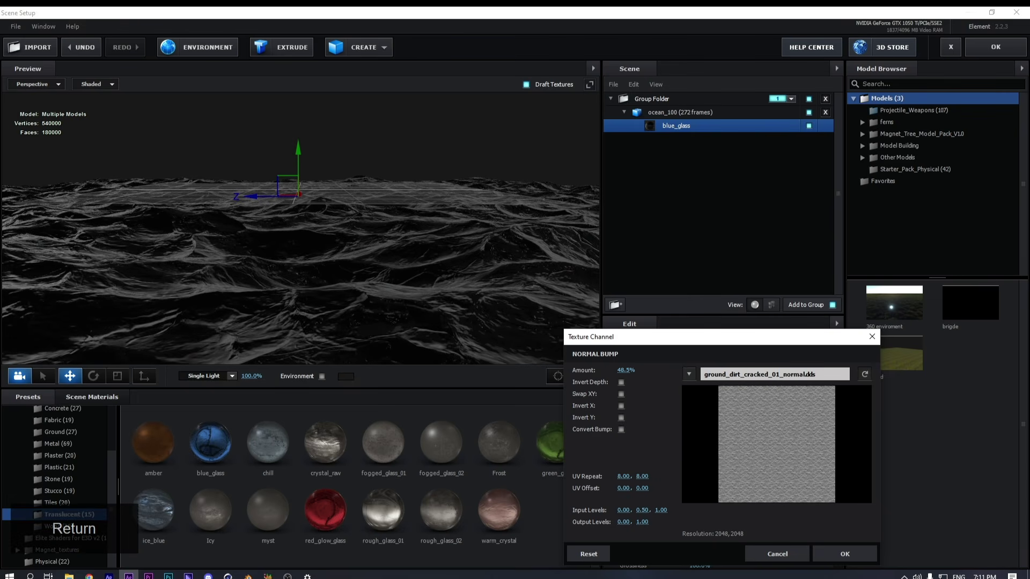
click(849, 555)
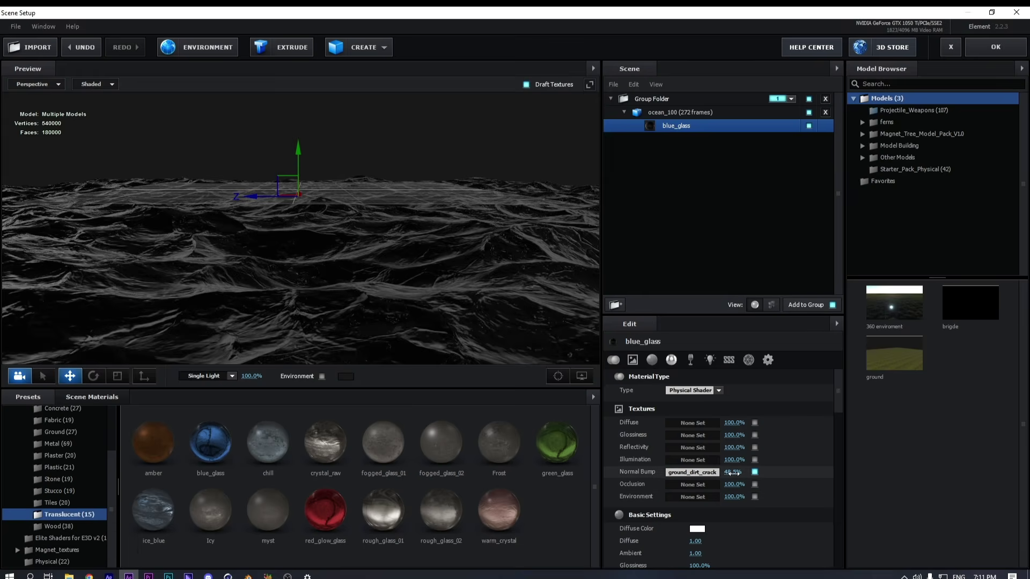
Set the blue_glass material's Normal Bump to 40.5% and inspect the ocean surface from other angles
drag(727, 478, 751, 478)
drag(400, 313, 280, 314)
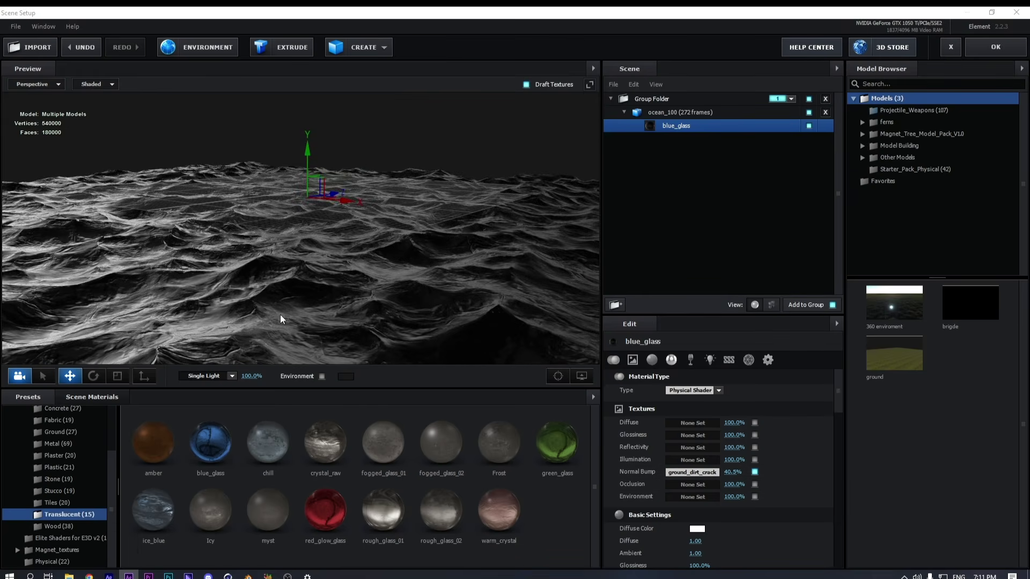
scroll(755, 487, down, 10)
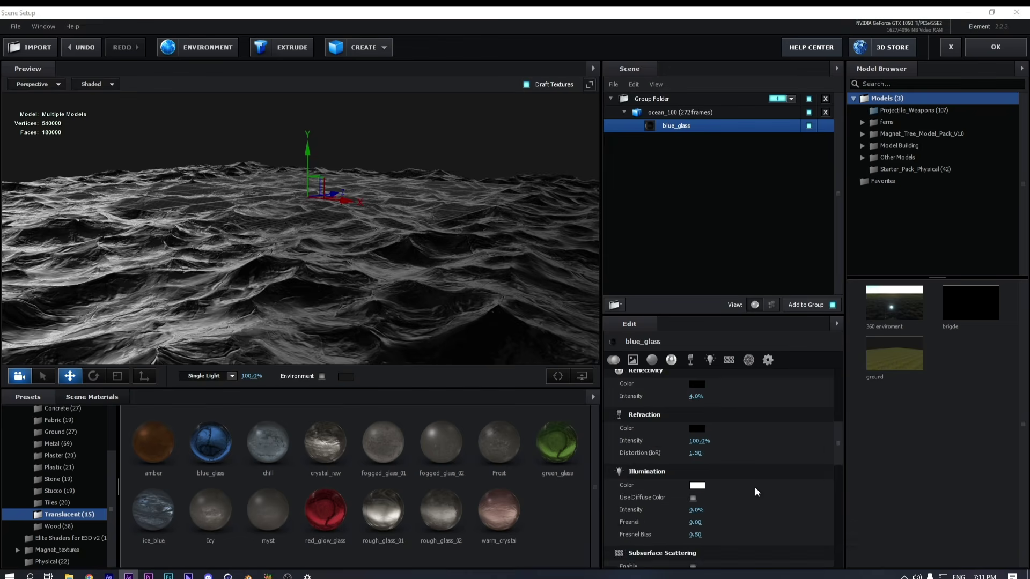
mouse_move(590, 215)
mouse_down()
mouse_move(375, 250)
mouse_move(374, 236)
mouse_move(383, 251)
mouse_move(433, 250)
mouse_move(484, 269)
mouse_up()
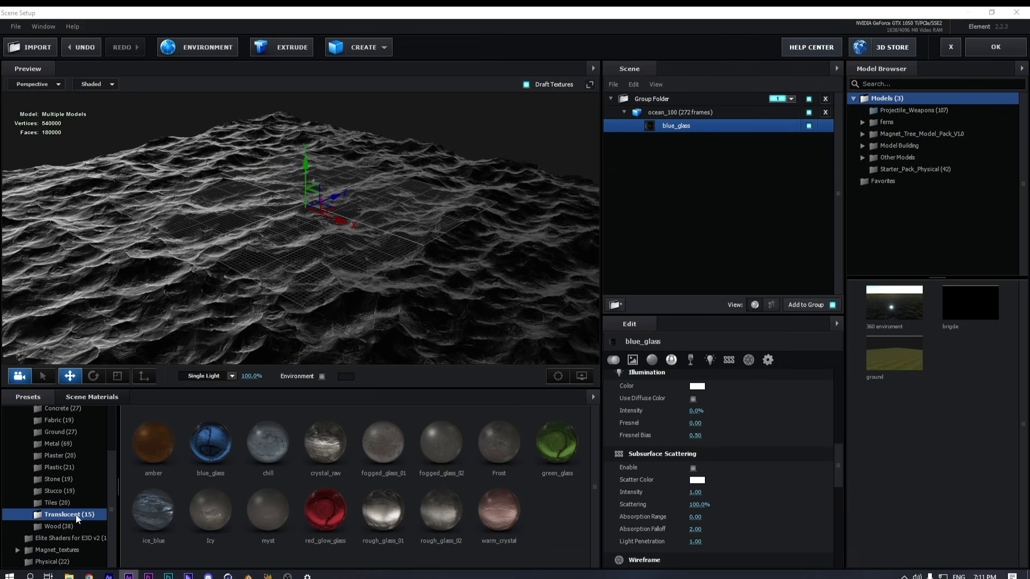
Apply the the_lost_city_2k HDR from the MAGNET HDRI pack environment presets as the scene environment
scroll(57, 513, up, 2)
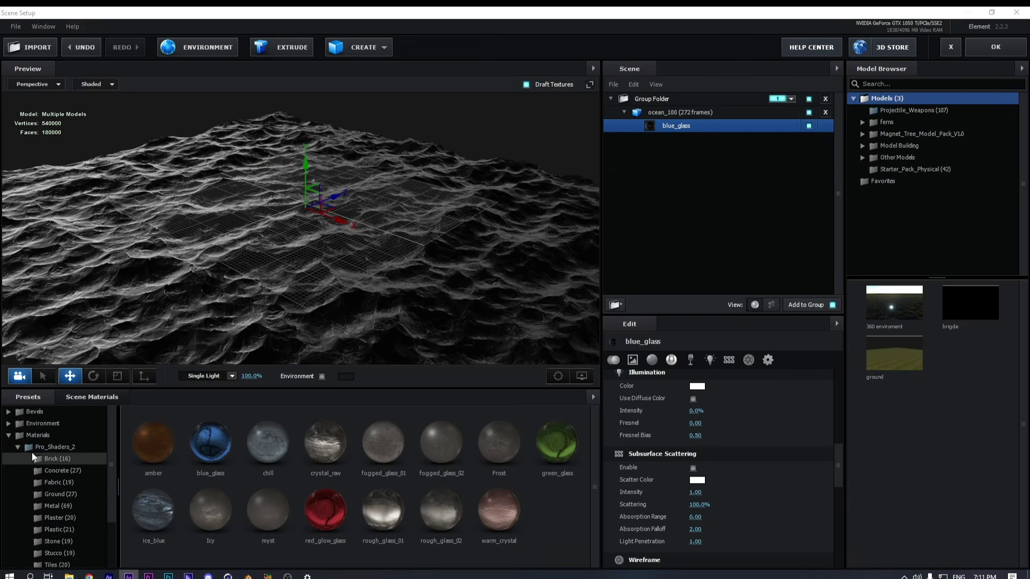
click(7, 437)
click(8, 423)
click(29, 424)
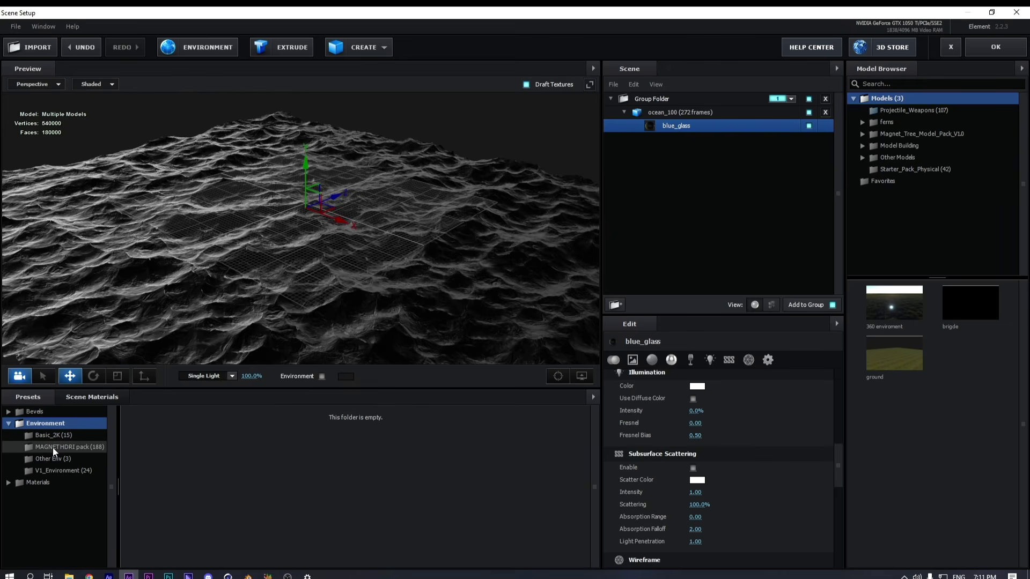
click(53, 447)
scroll(378, 474, down, 15)
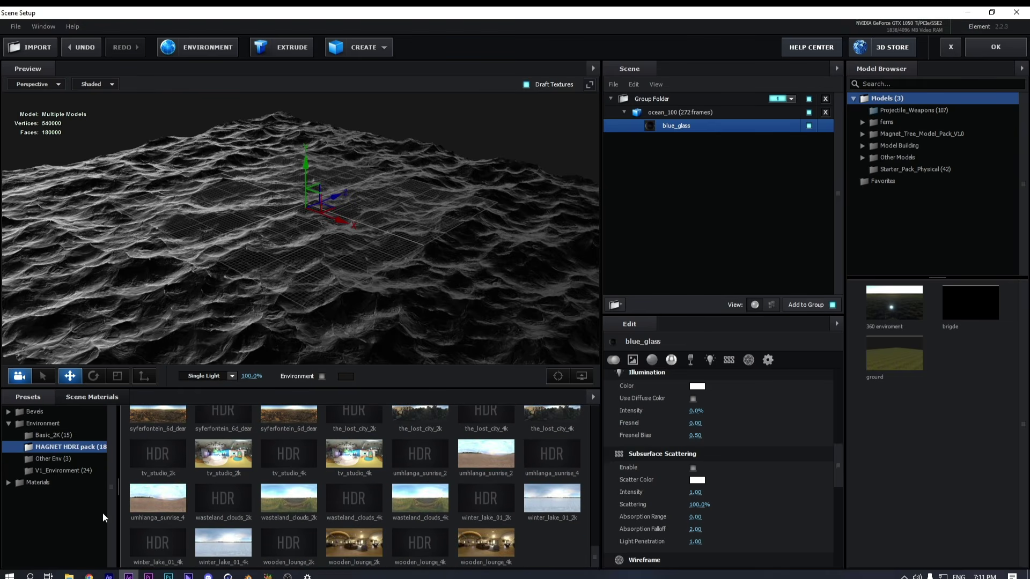
scroll(477, 488, up, 1)
scroll(503, 484, up, 1)
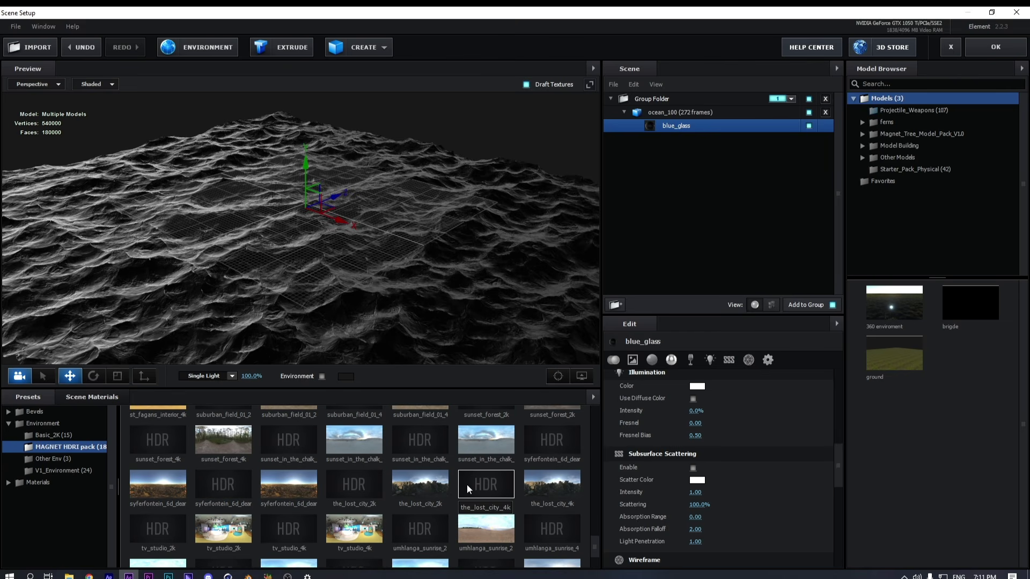
click(351, 486)
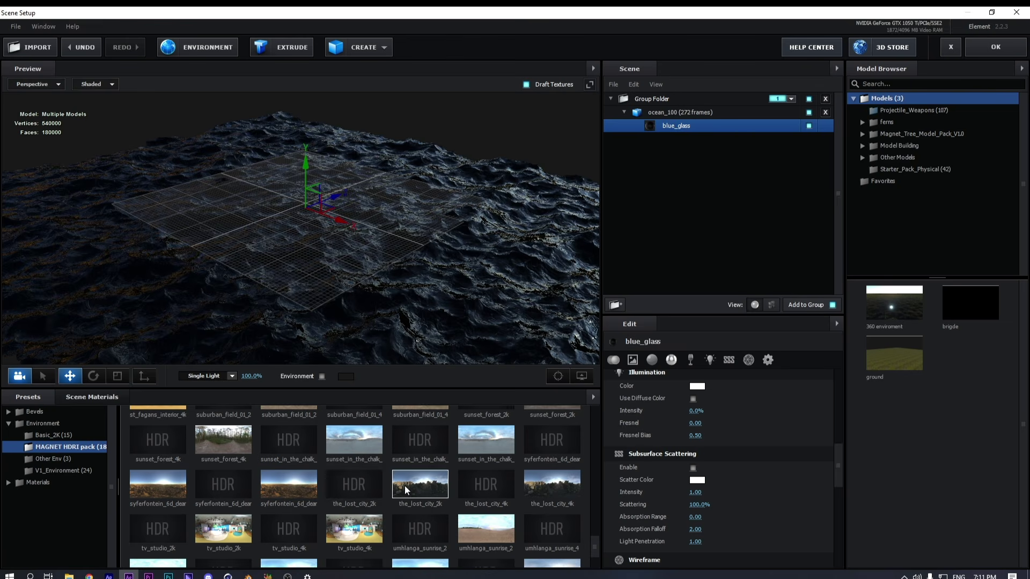
Open the scene environment's texture settings and browse the Downloads folder for another environment image
click(186, 46)
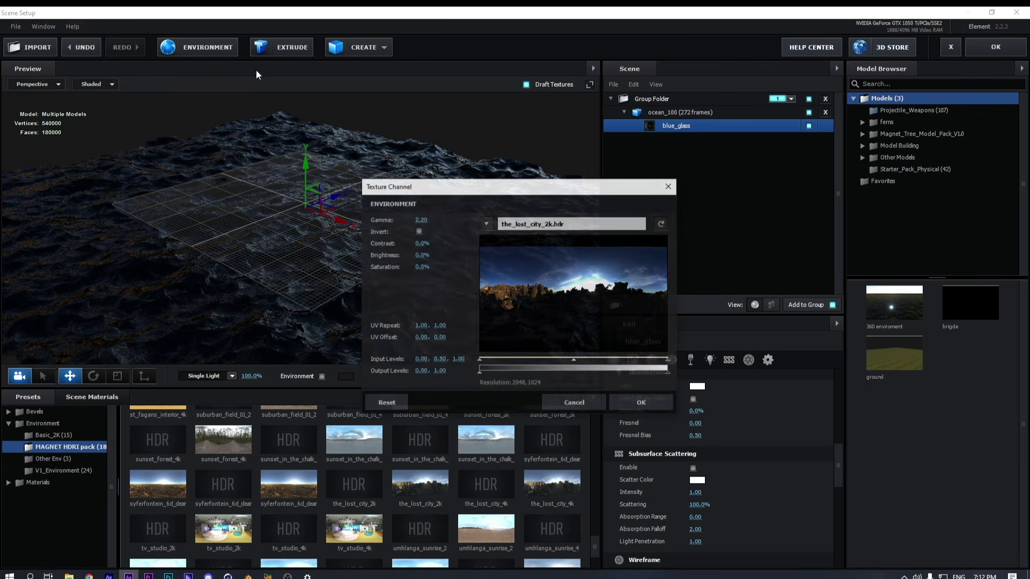
click(529, 224)
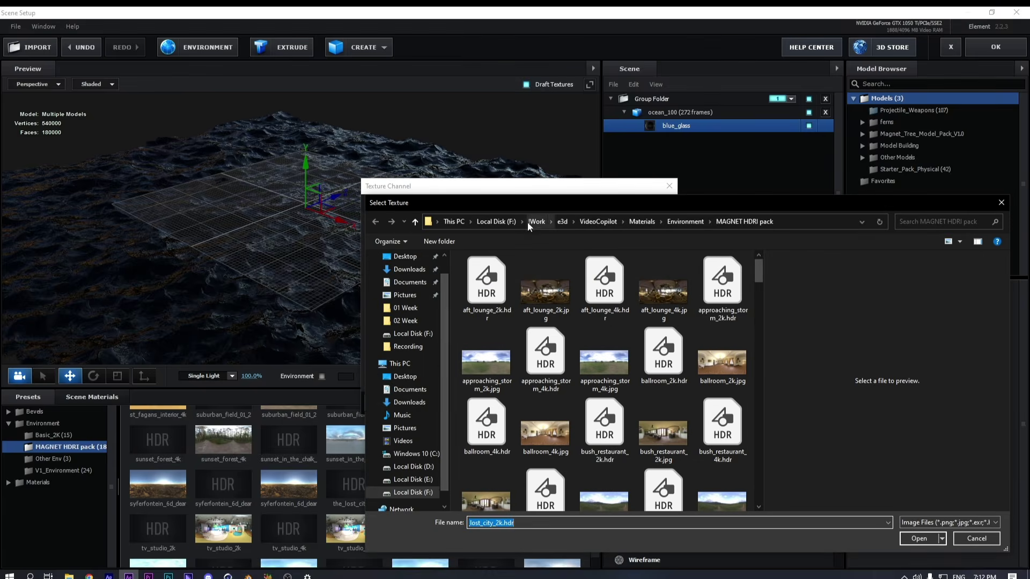
click(424, 403)
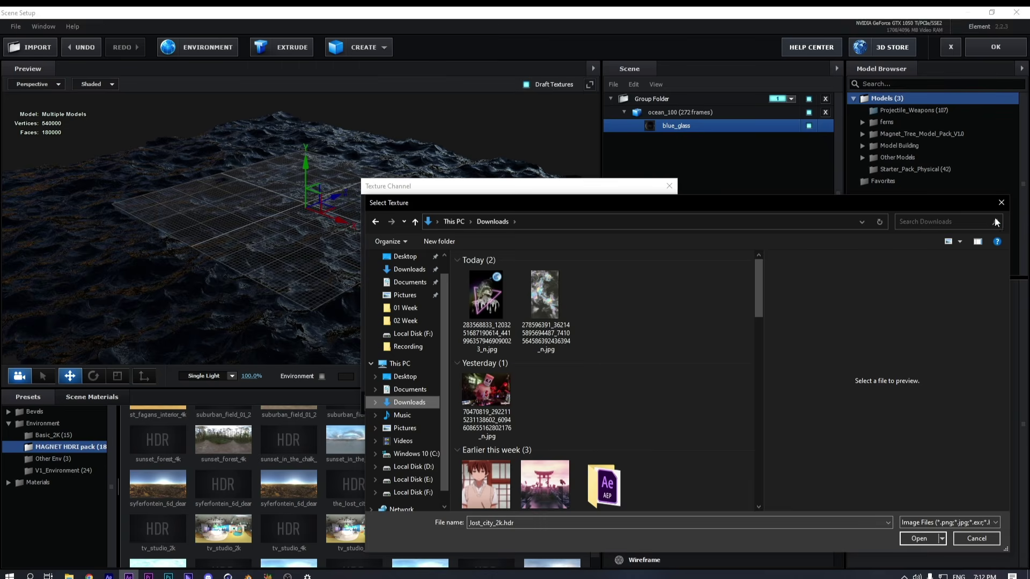
click(1001, 202)
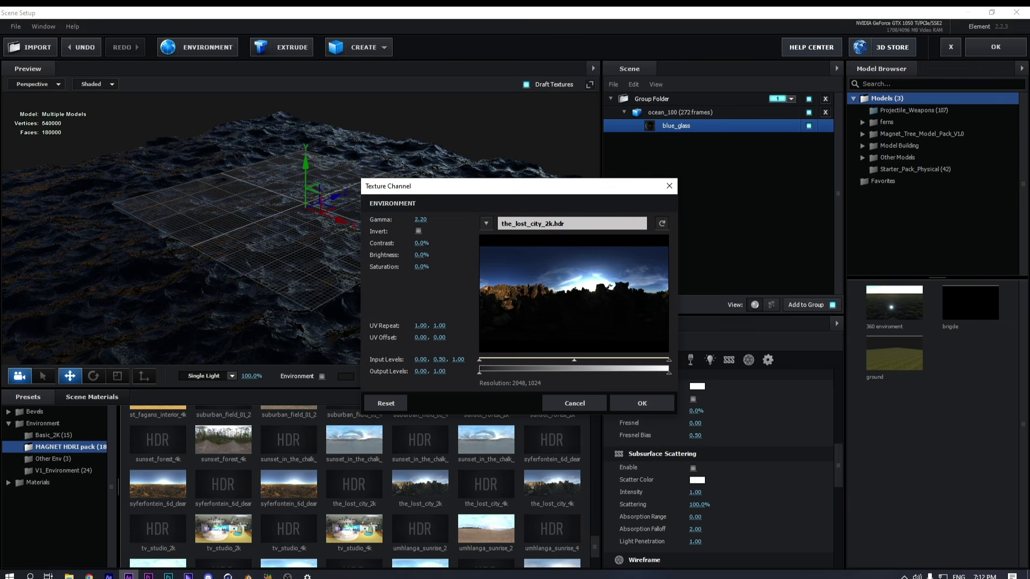
click(208, 576)
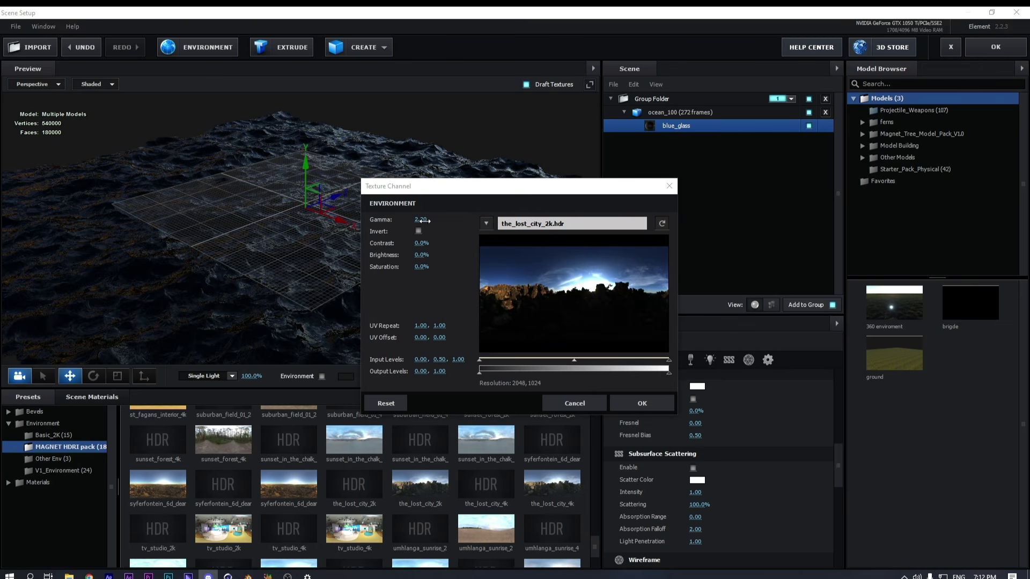
Adjust the environment texture to gamma 2.19, a middle input level of 0.27 and slight contrast, and apply the settings
drag(422, 220, 434, 243)
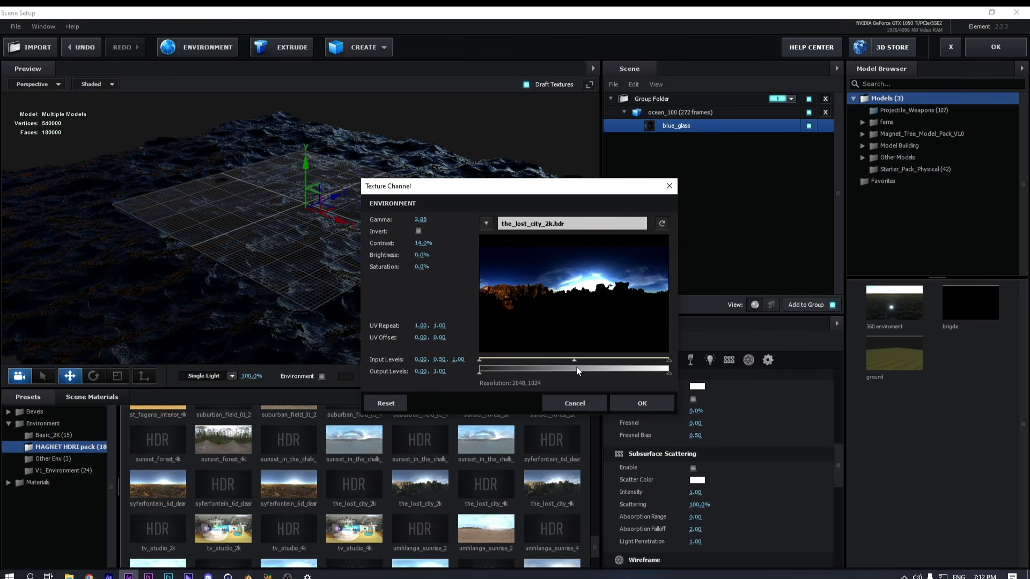
drag(574, 360, 530, 365)
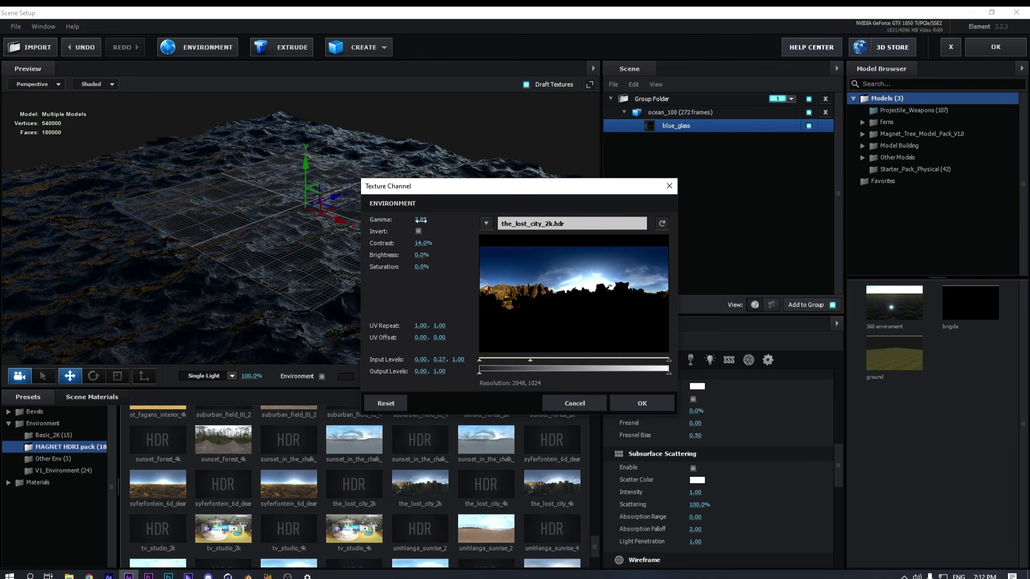
drag(421, 220, 422, 245)
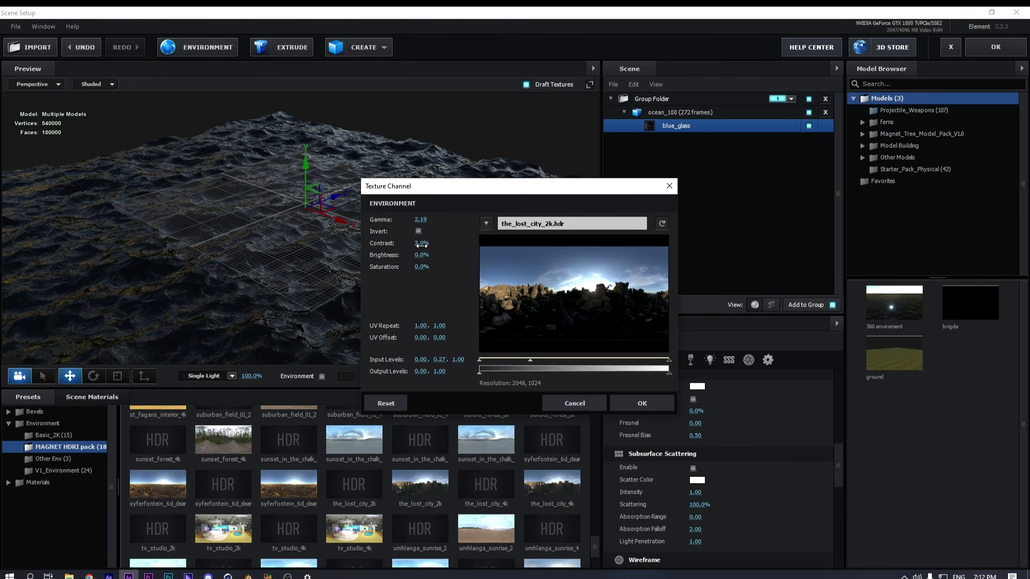
click(641, 401)
drag(507, 314, 383, 311)
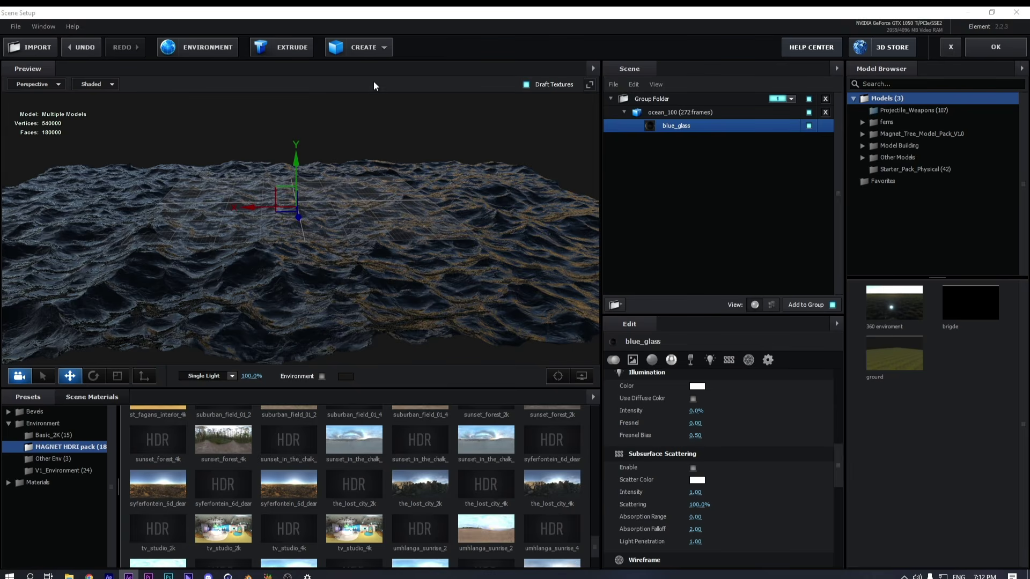
Create a box model and move it out of the ocean's group folder
click(610, 98)
click(677, 101)
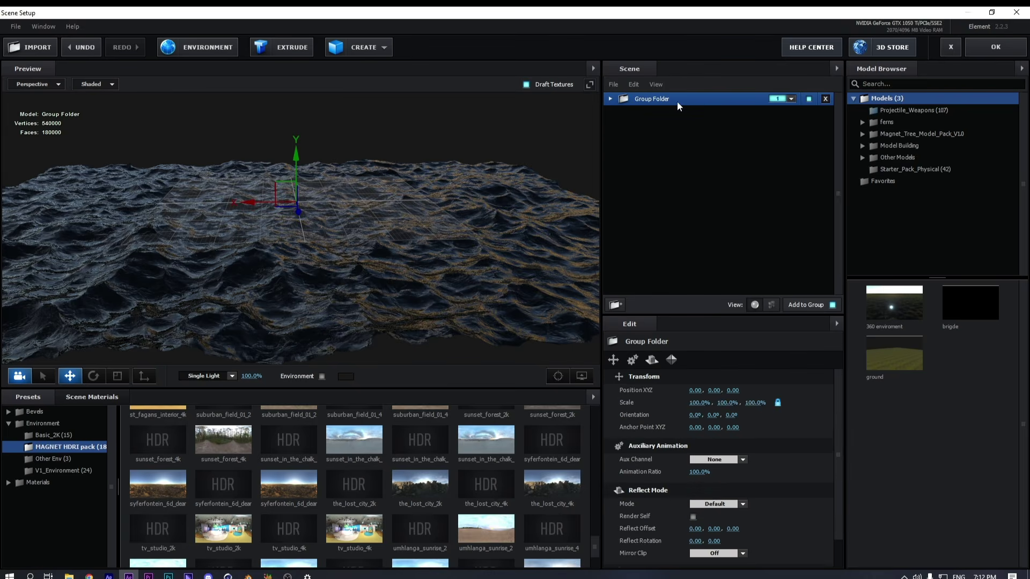
click(360, 48)
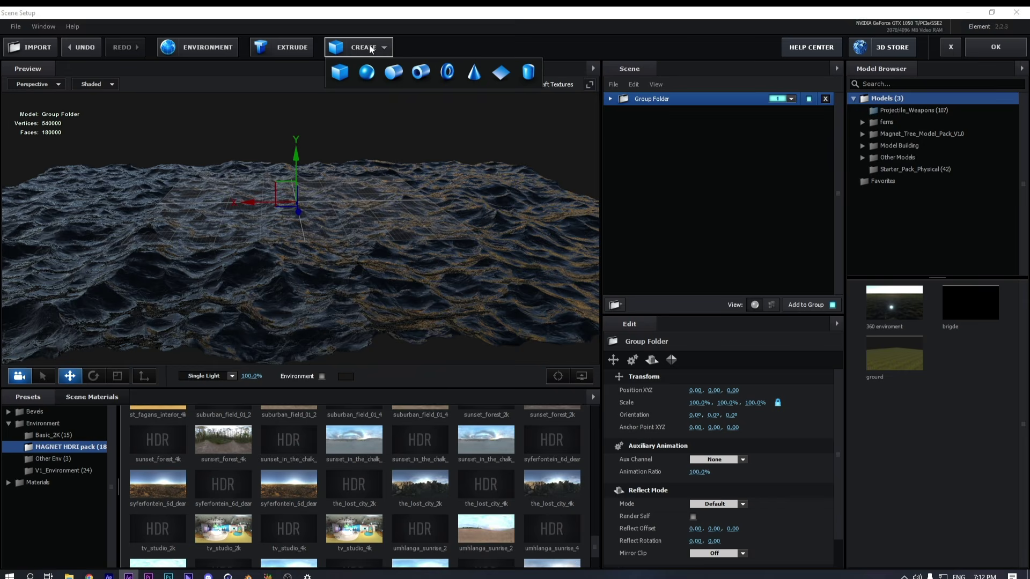
click(342, 74)
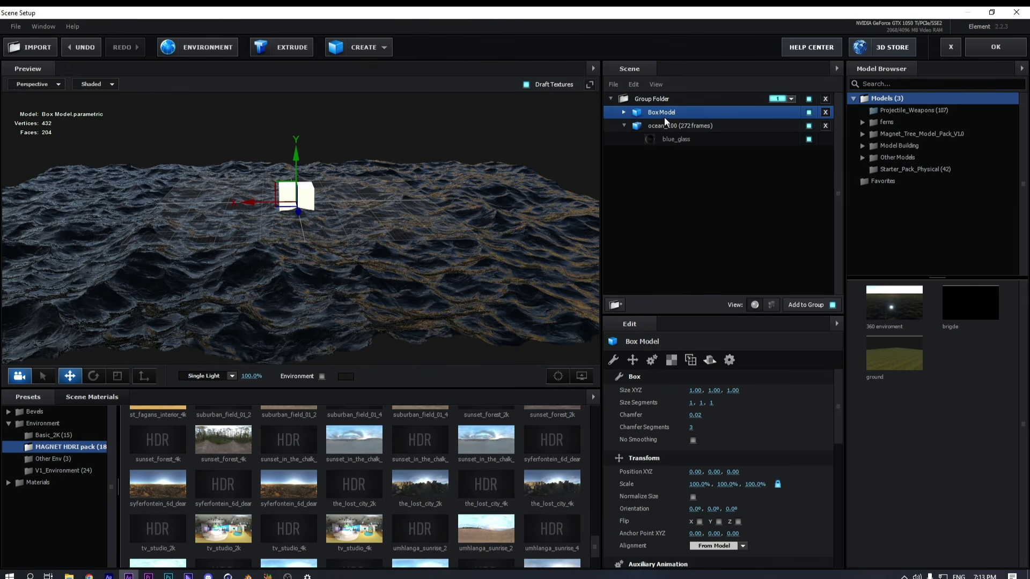
drag(666, 116, 712, 276)
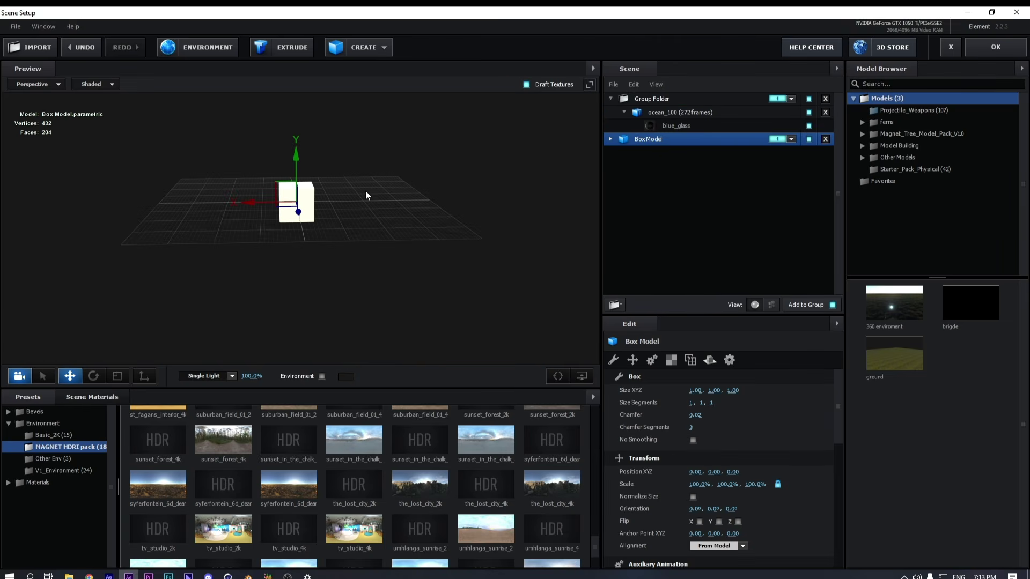
Set the box's chamfer to 0.00 for sharp edges
scroll(366, 191, up, 5)
scroll(372, 170, down, 2)
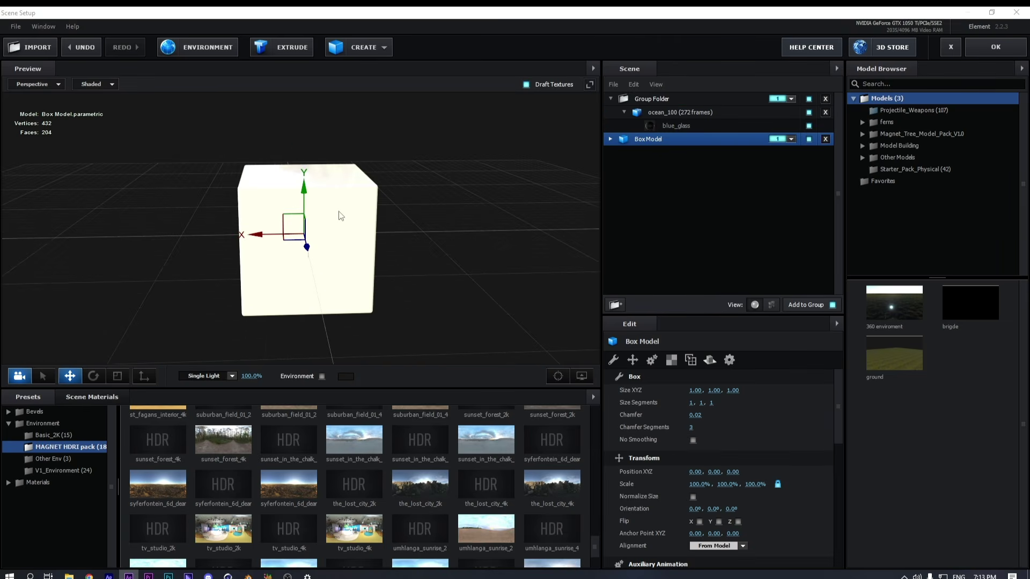
drag(339, 215, 409, 126)
scroll(395, 220, up, 3)
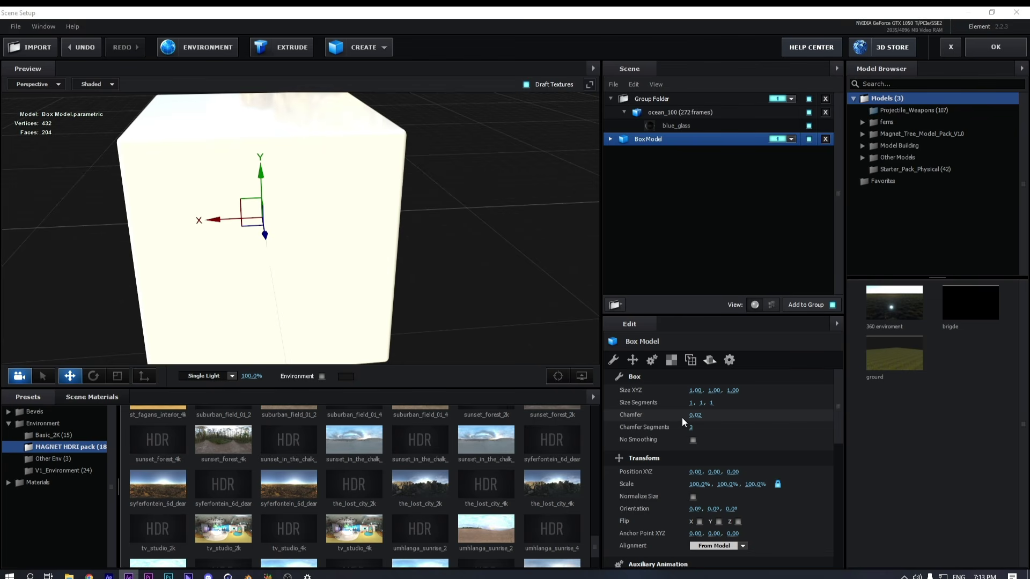
drag(695, 415, 677, 416)
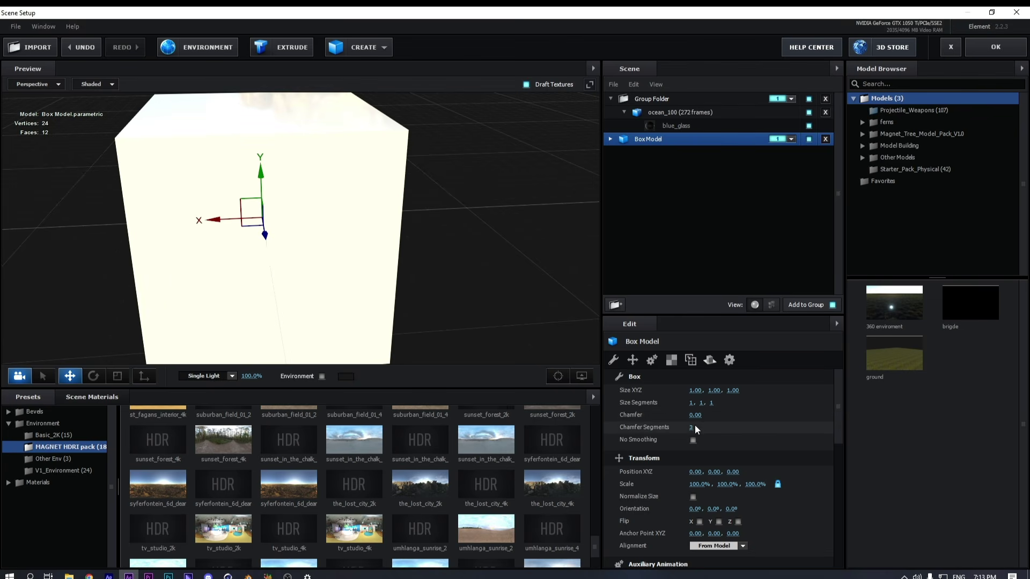
scroll(350, 190, down, 3)
drag(349, 191, 346, 207)
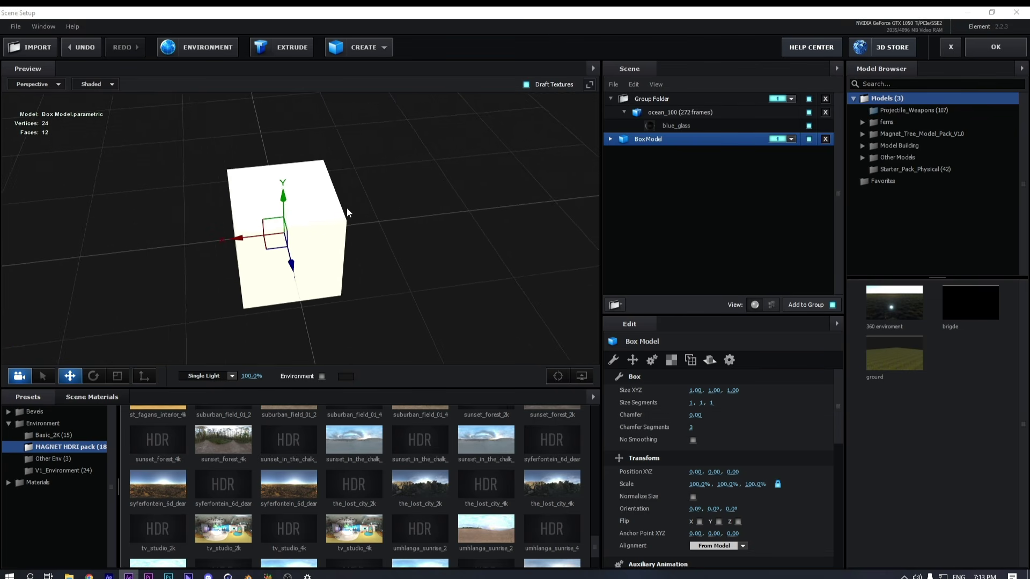
Unlink the box's scale axes and scale it to 816.5% in X and 8.5% in Y
click(777, 485)
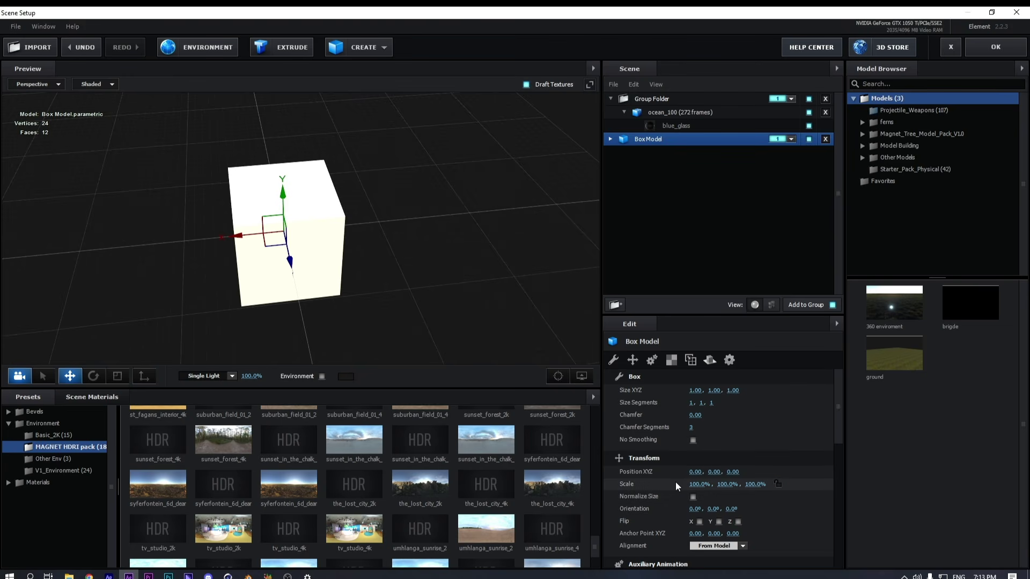
drag(723, 485, 624, 484)
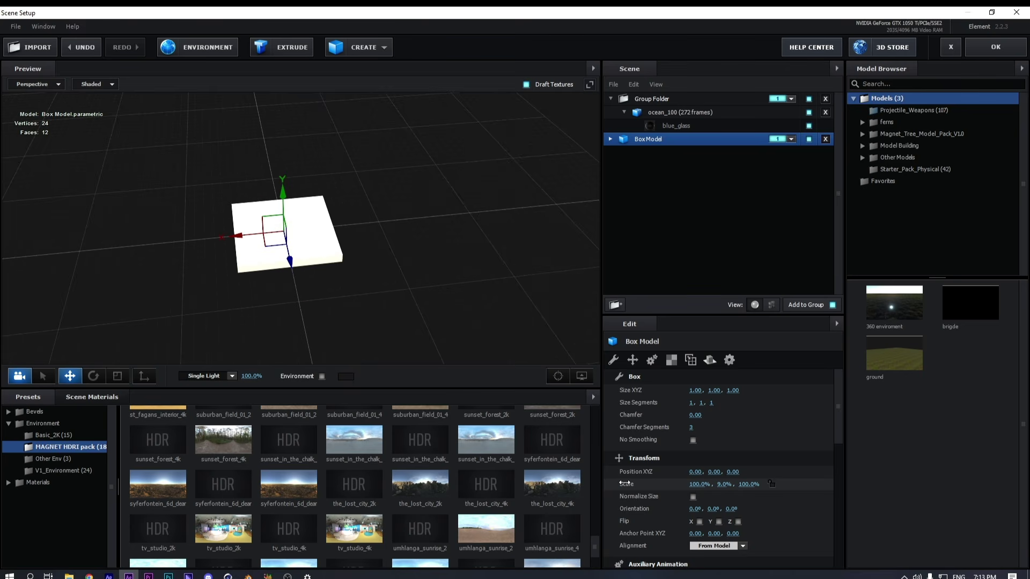
drag(404, 294, 318, 261)
drag(301, 225, 309, 284)
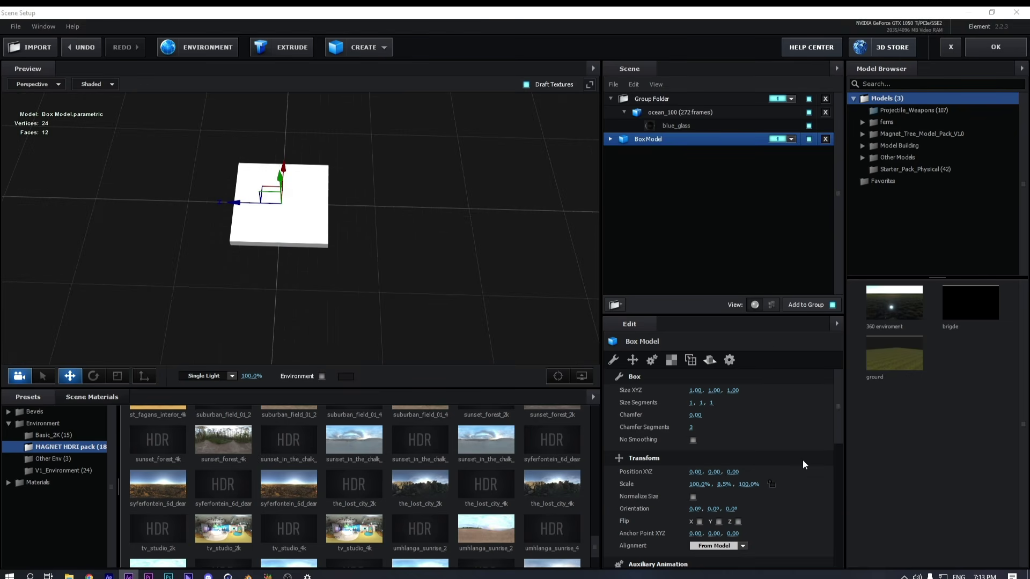
drag(697, 484, 762, 484)
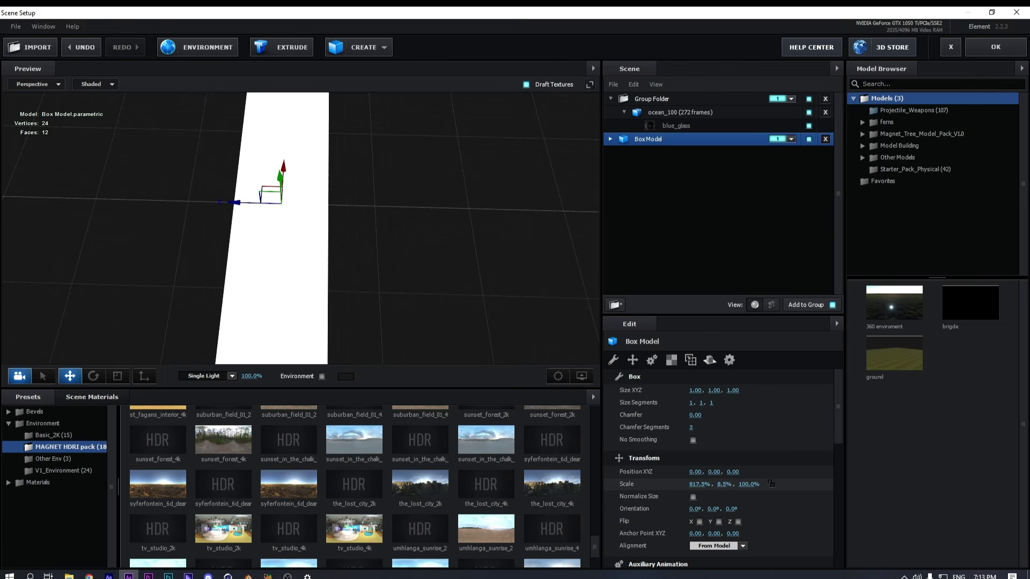
drag(585, 322, 339, 291)
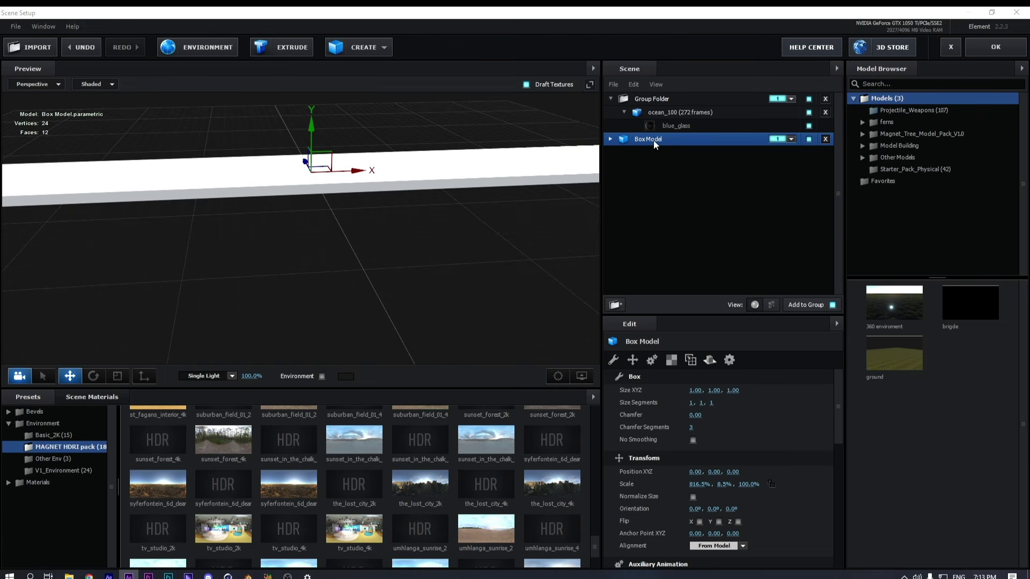
Place the flattened box in a new group folder and assign that folder to group 2
drag(651, 143, 618, 308)
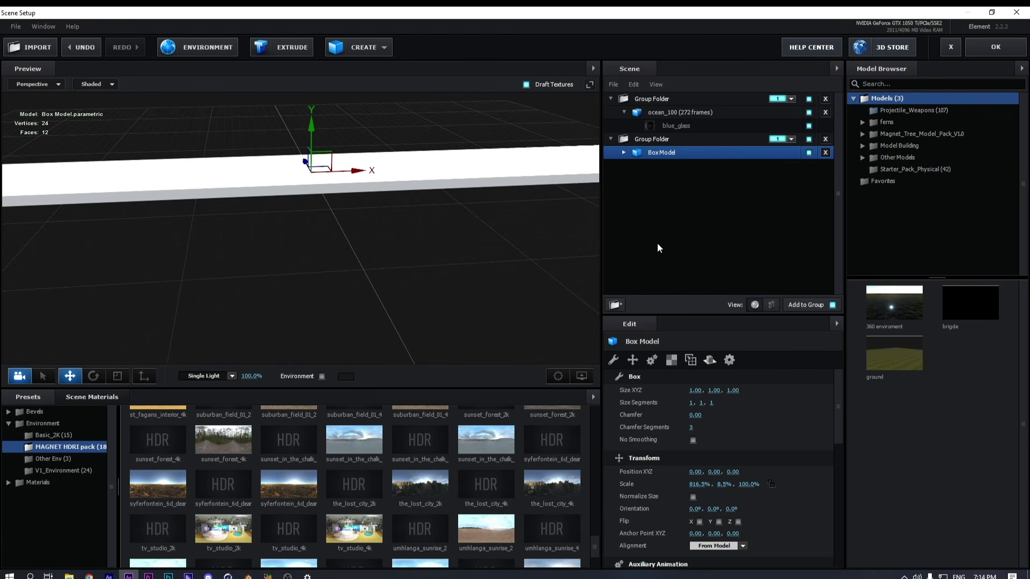
click(779, 141)
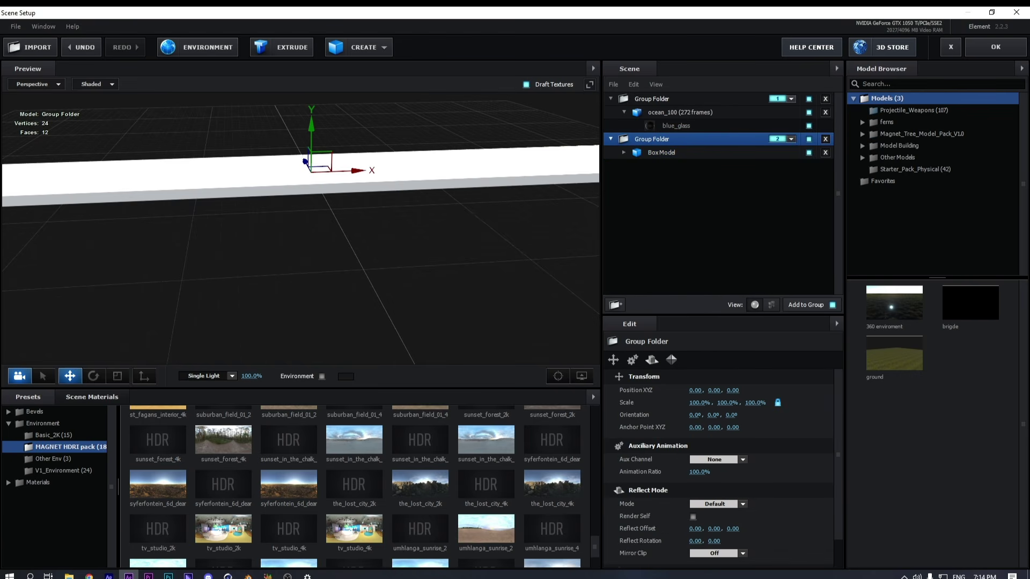
drag(344, 258, 354, 260)
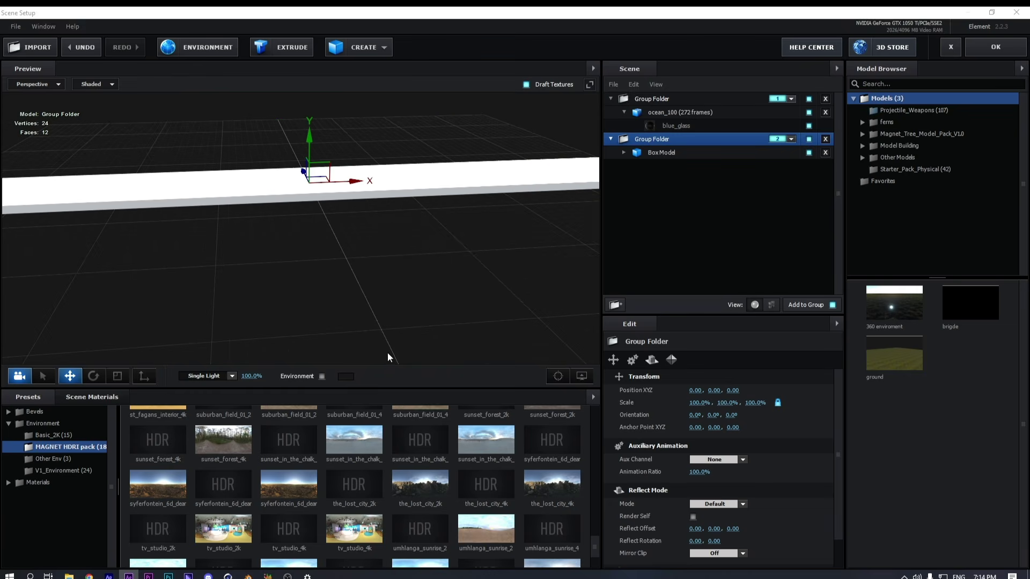
Add a second box to the group 2 folder with a chamfer of 0.00 and unlinked scale axes
click(386, 51)
click(336, 75)
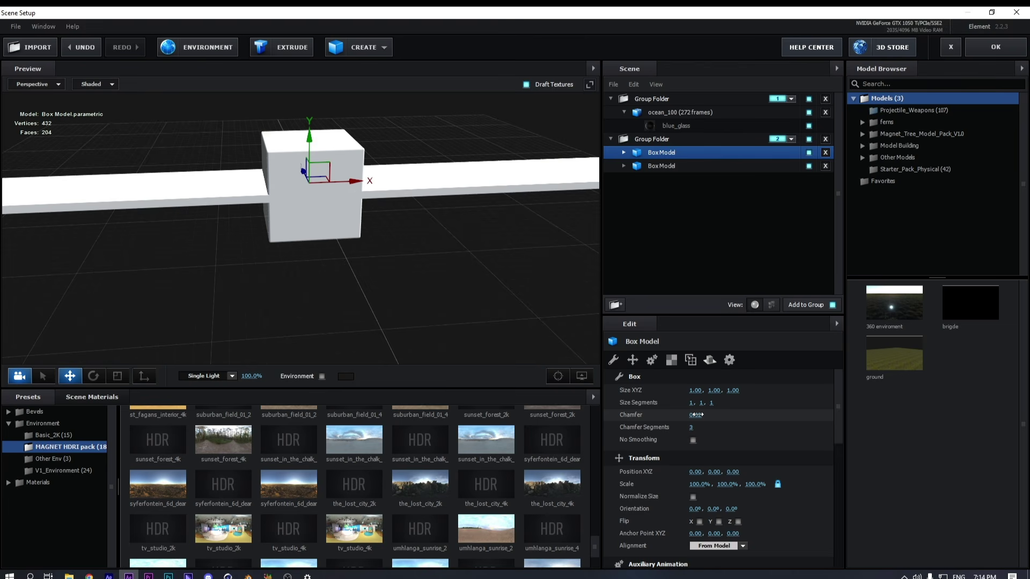
drag(696, 415, 649, 416)
drag(387, 344, 395, 272)
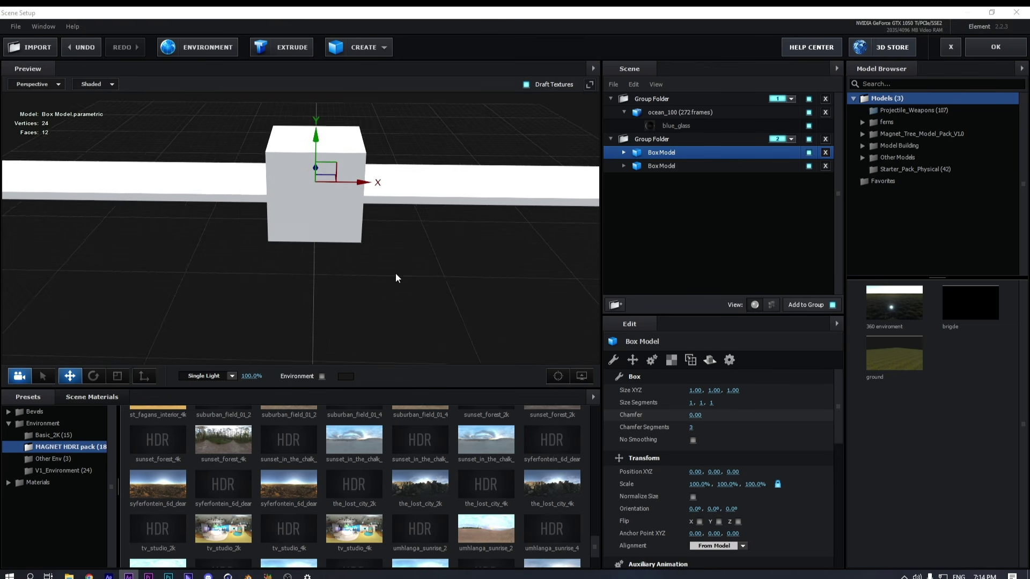
click(778, 484)
Rename the long flat box as Road
click(666, 167)
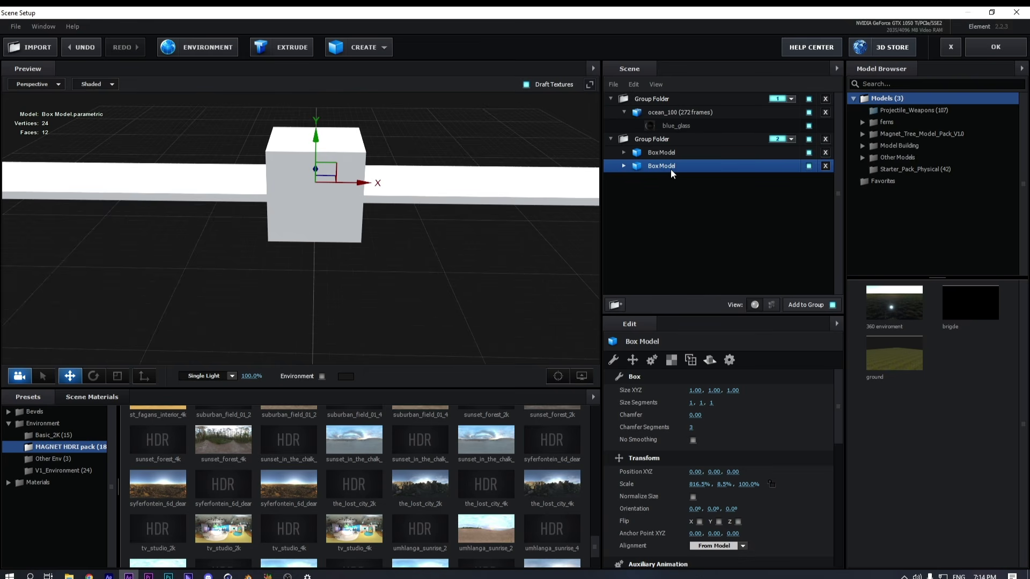
key(Return)
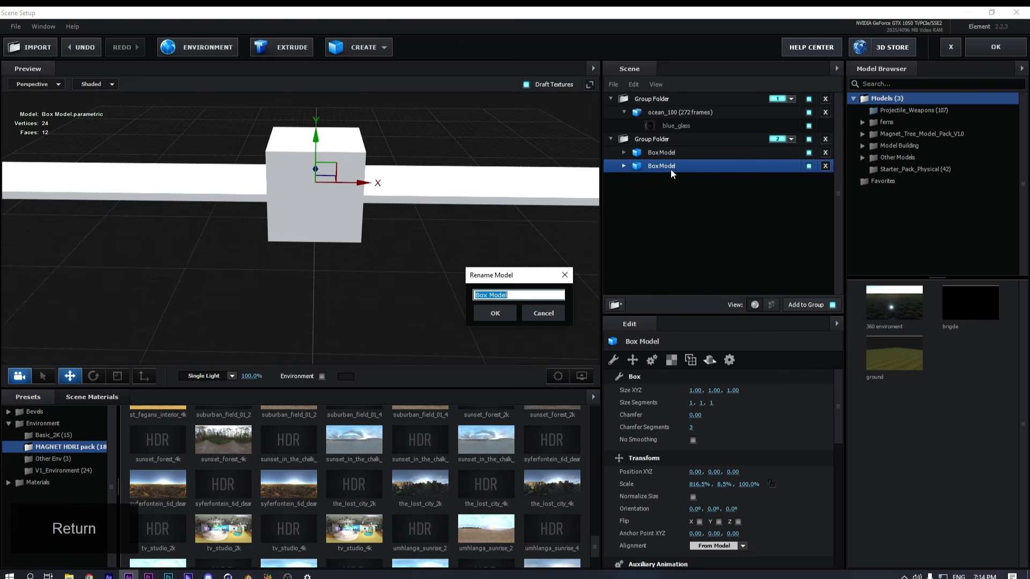
text(Road)
key(Return)
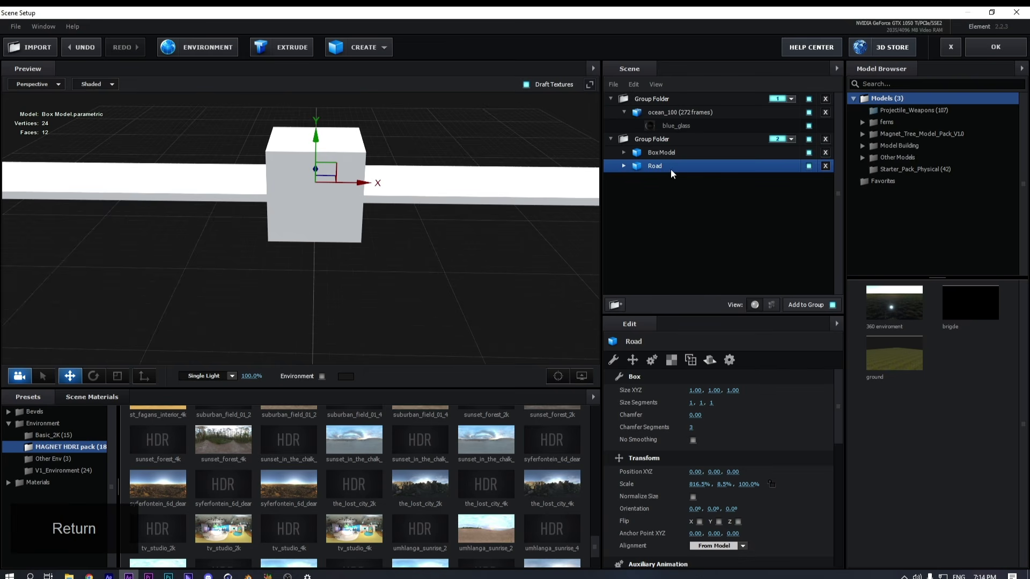
Rename the second box, the cube, as Stick
click(671, 156)
key(Return)
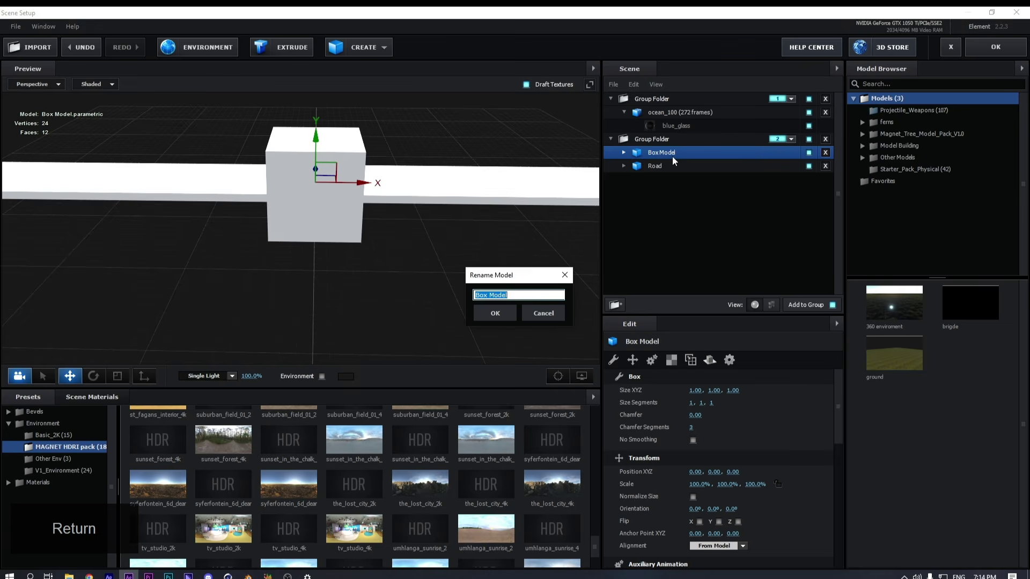
text(Stickk)
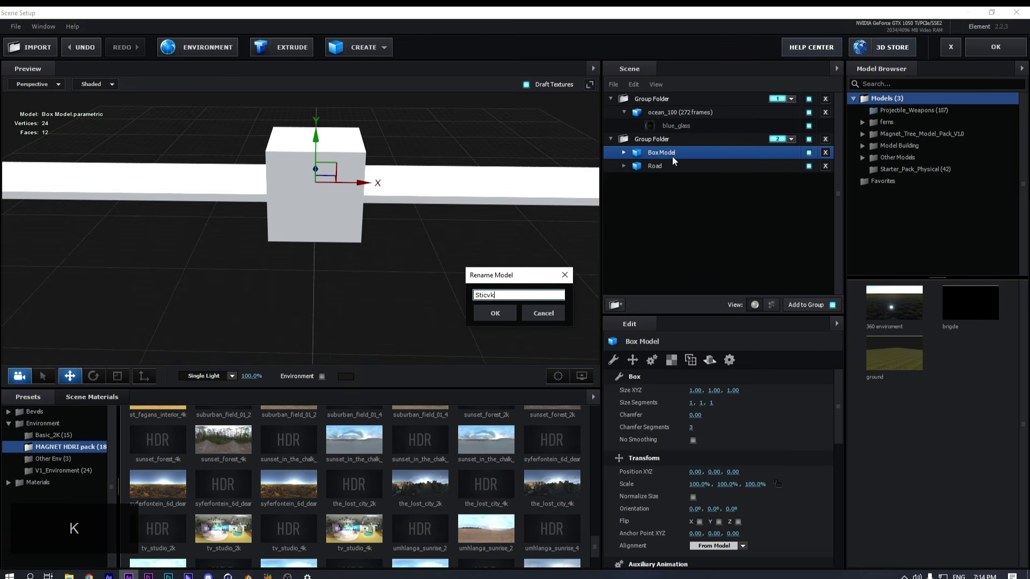
key(BackSpace)
key(Return)
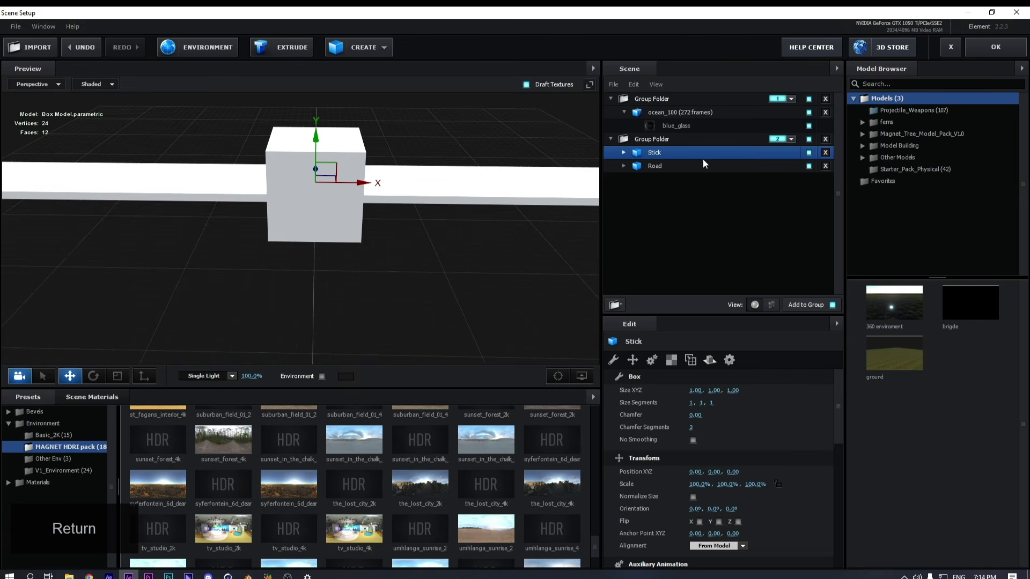
Hide the Road model so that only the Stick cube shows in the preview
click(810, 166)
click(809, 166)
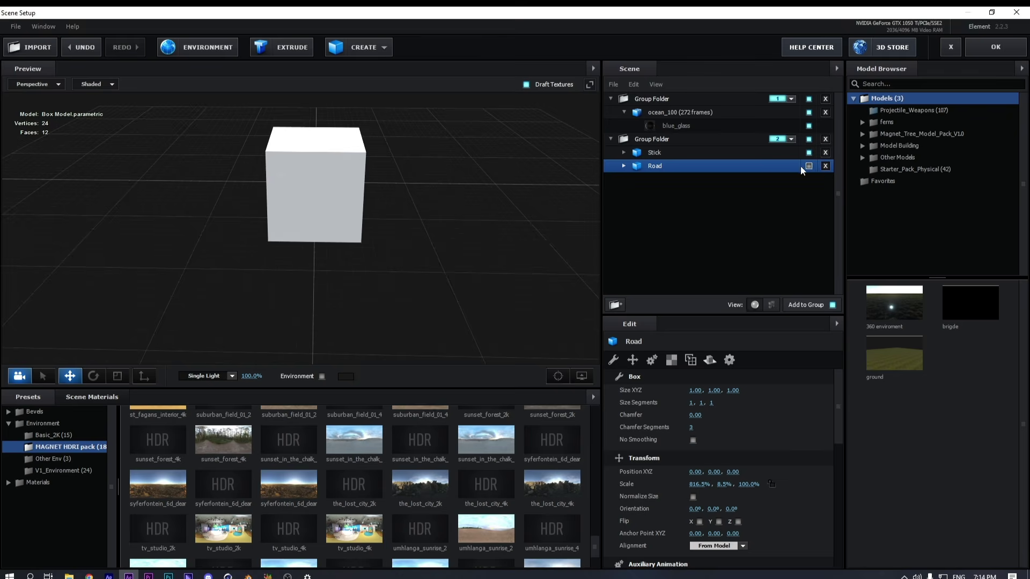
scroll(436, 179, up, 3)
scroll(430, 185, down, 3)
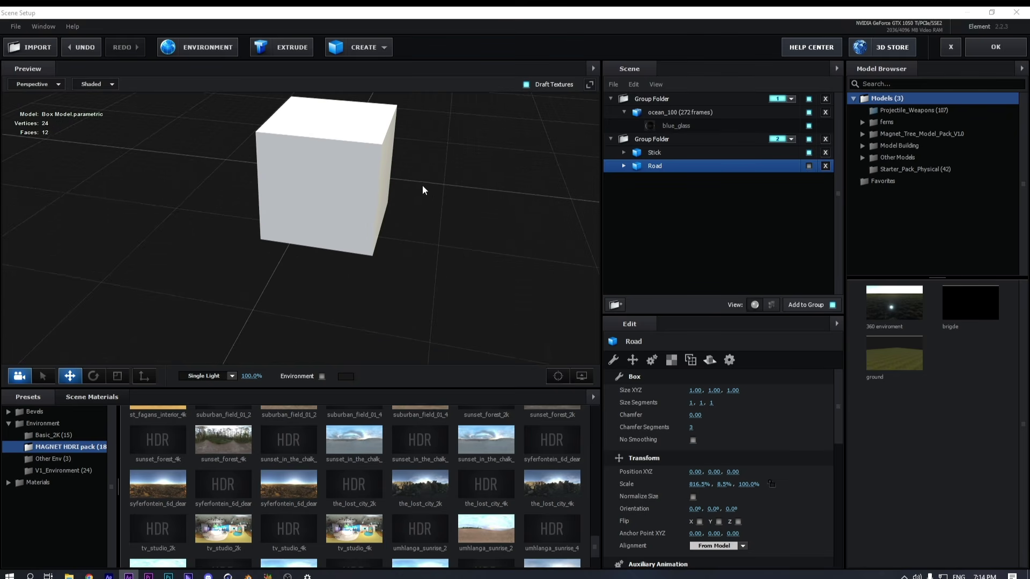
Thin the Stick cube into a narrow post by scaling it to 5.5% in X and 5.5% in Z
drag(423, 185, 285, 199)
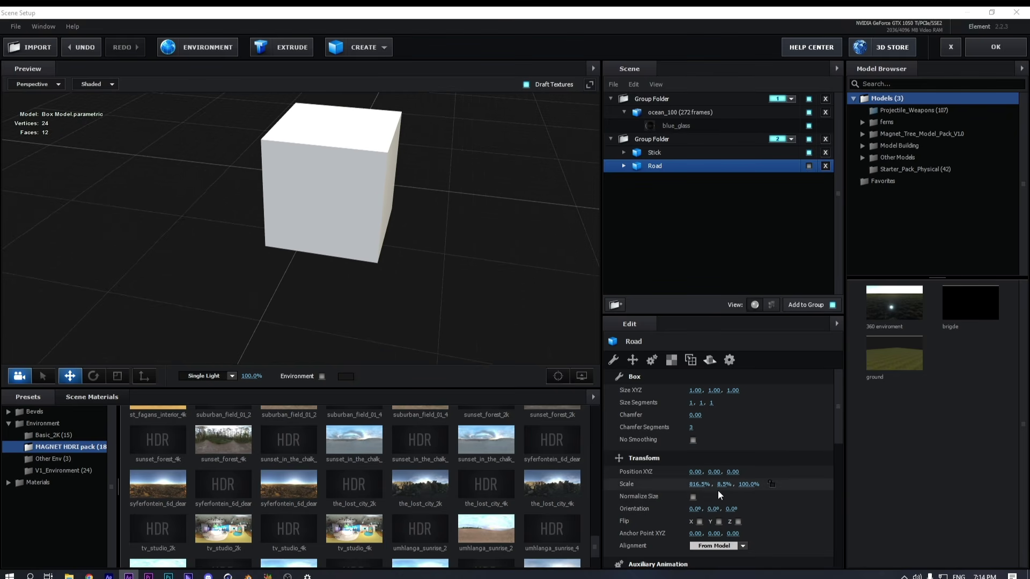
click(688, 153)
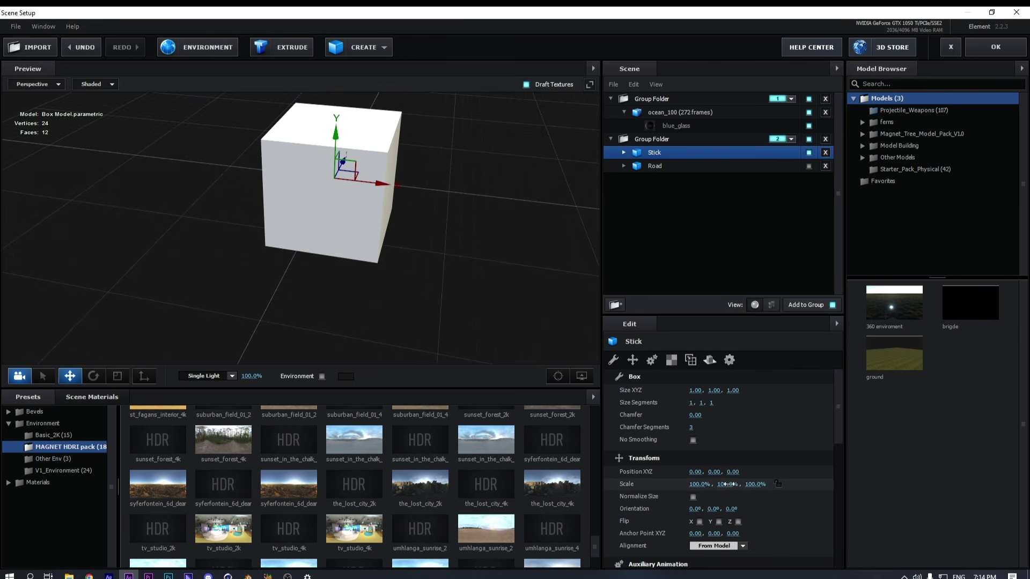
drag(712, 485, 601, 484)
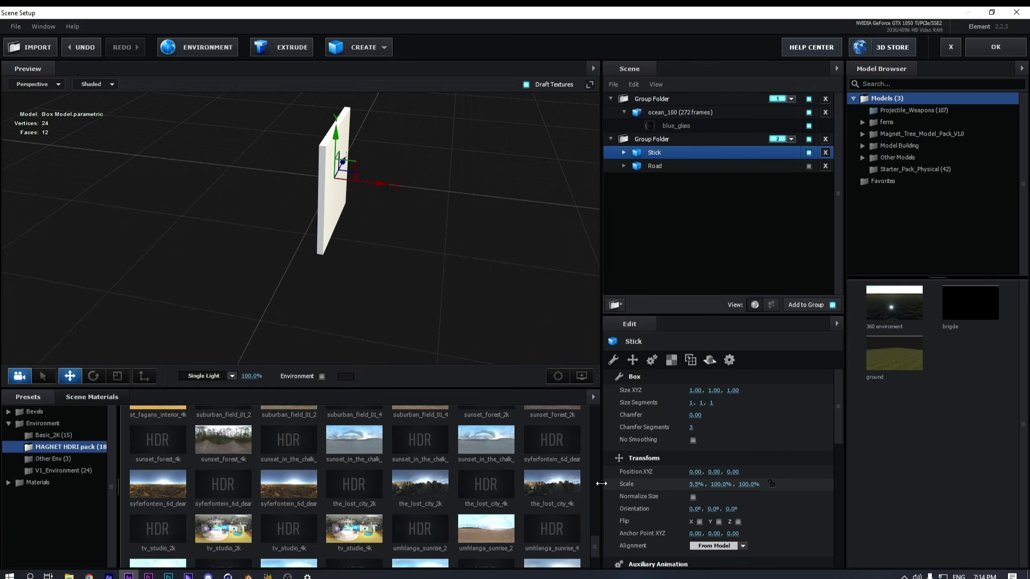
drag(751, 484, 628, 481)
drag(422, 273, 386, 251)
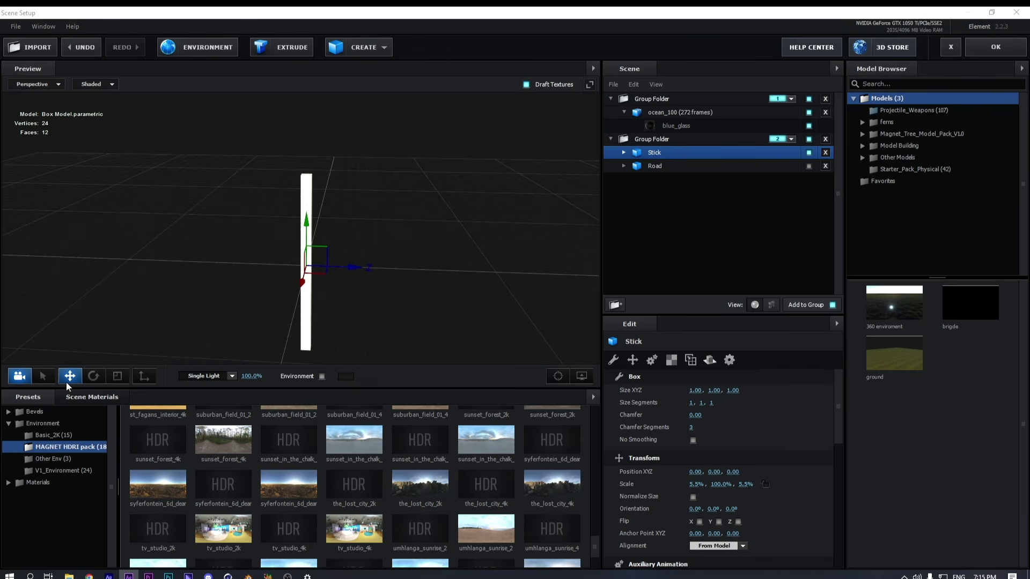
Rotate the Stick 90° about the X axis so that it lies horizontally
key(e)
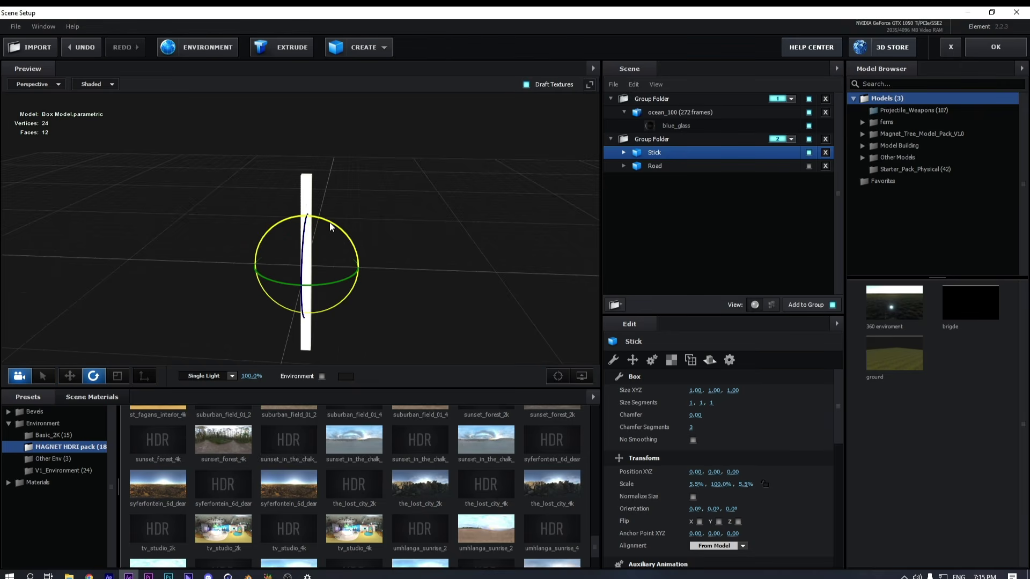
drag(343, 238, 374, 267)
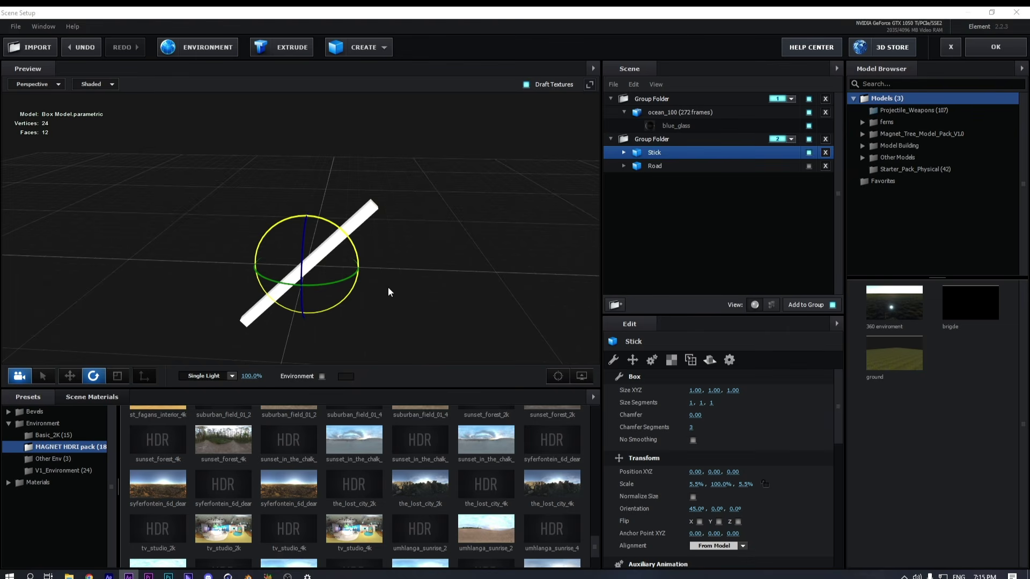
drag(397, 316, 407, 342)
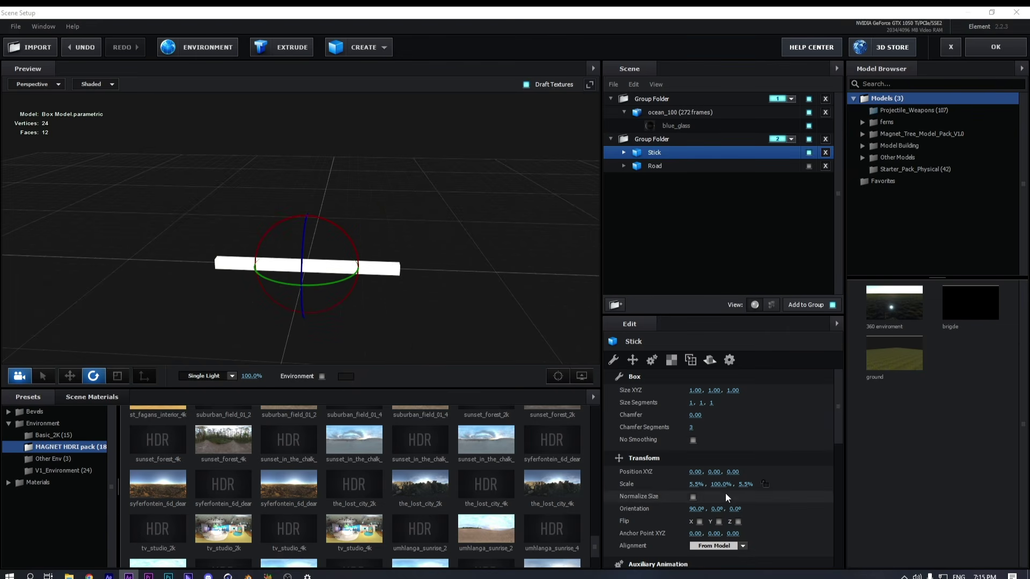
scroll(733, 478, down, 1)
scroll(733, 477, down, 1)
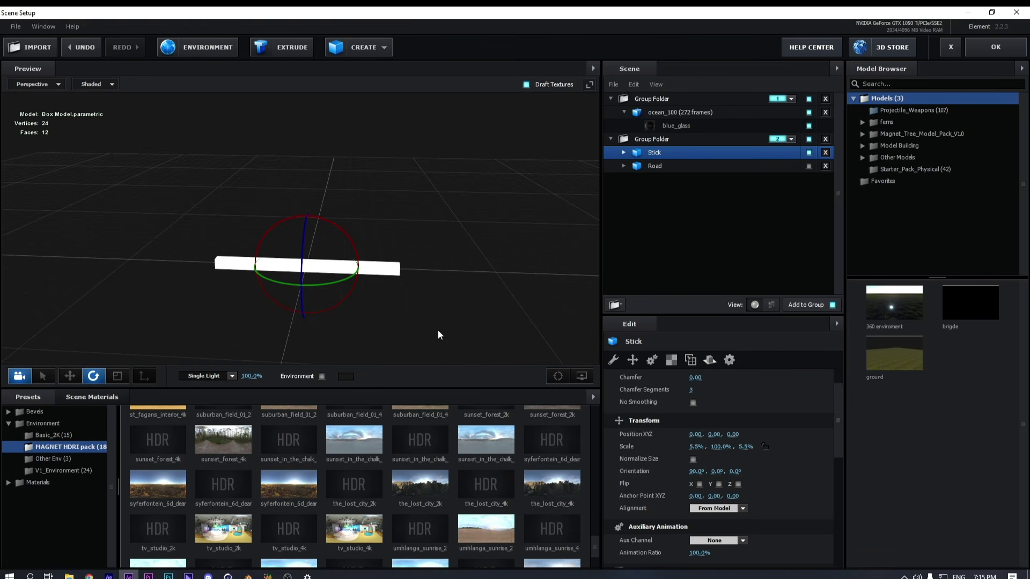
Duplicate the Stick twice and raise one of the copies to a Y position of 0.20
drag(438, 330, 462, 297)
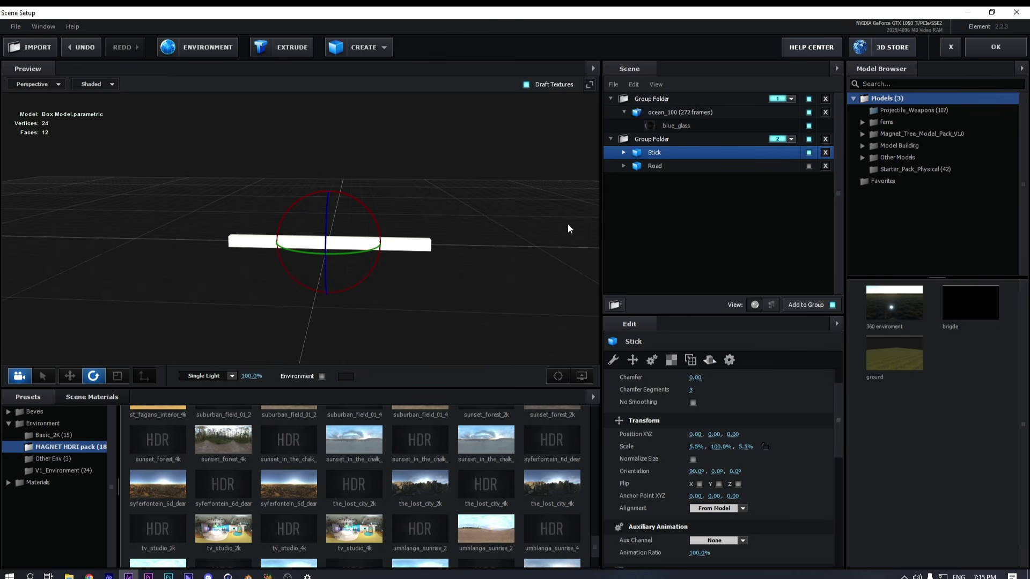
key(ctrl+d)
key(ctrl+d)
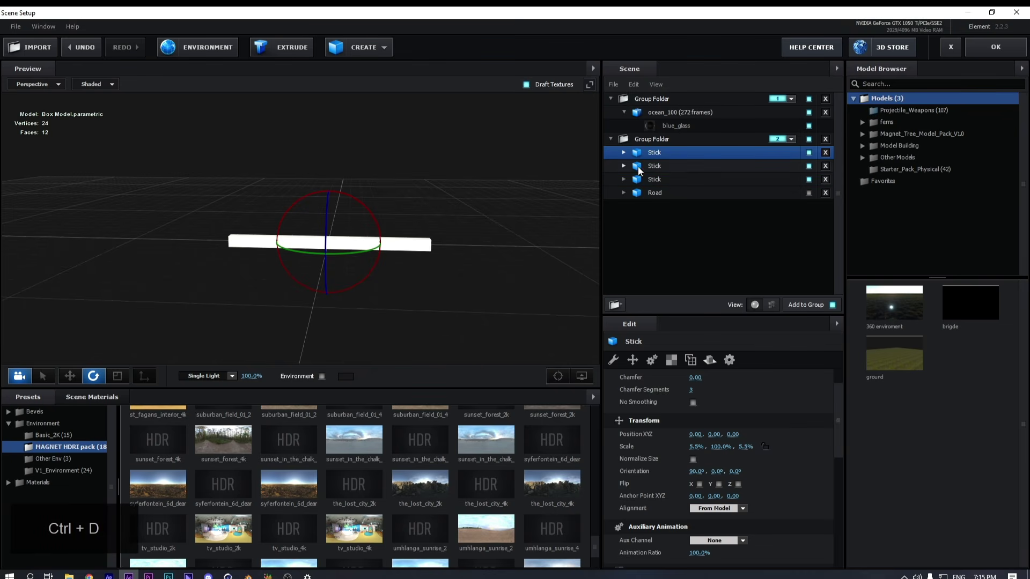
click(655, 166)
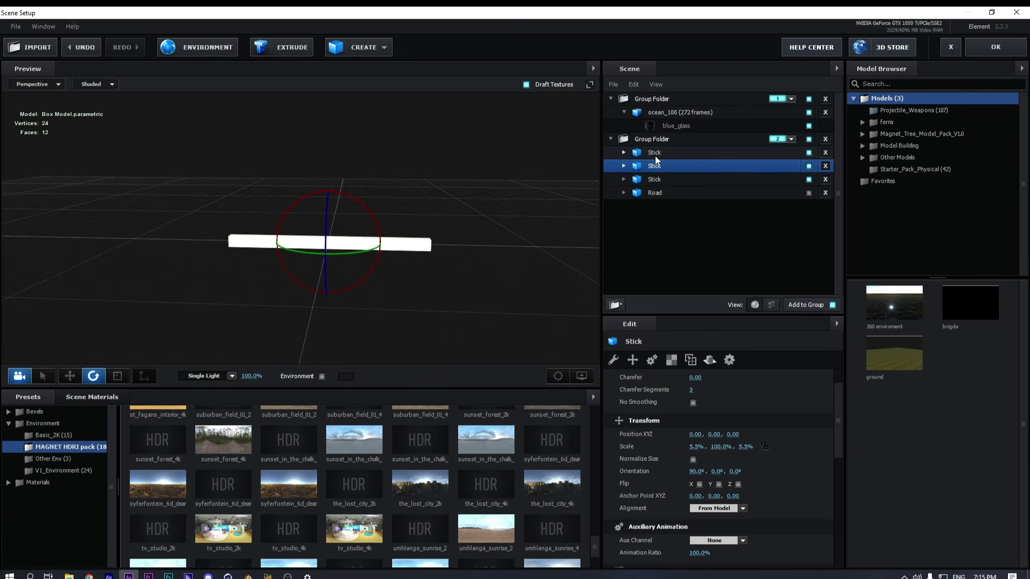
key(w)
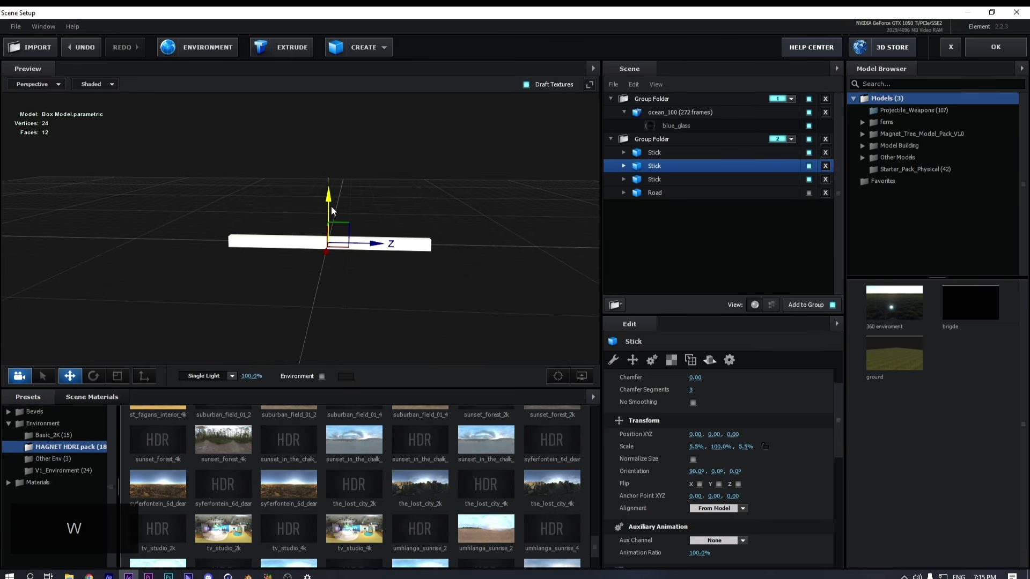
drag(328, 203, 329, 161)
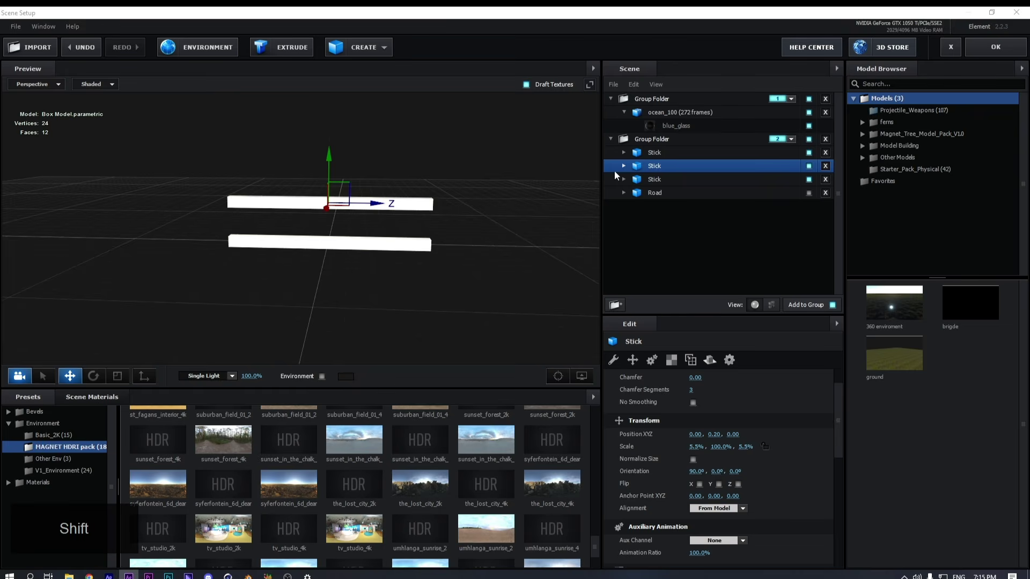
Lower the other Stick copy by about 0.20 in Y, below the original, to make three evenly spaced rails
click(652, 153)
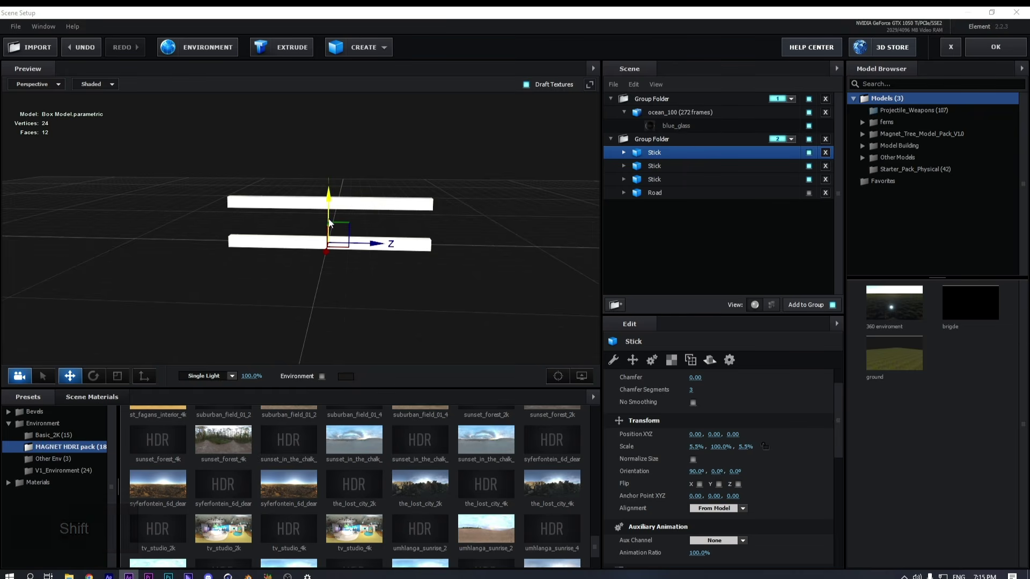
drag(329, 213, 330, 240)
key(shift)
drag(491, 243, 515, 236)
Duplicate all three horizontal sticks together and keep only the three new copies selected
shift+click(661, 180)
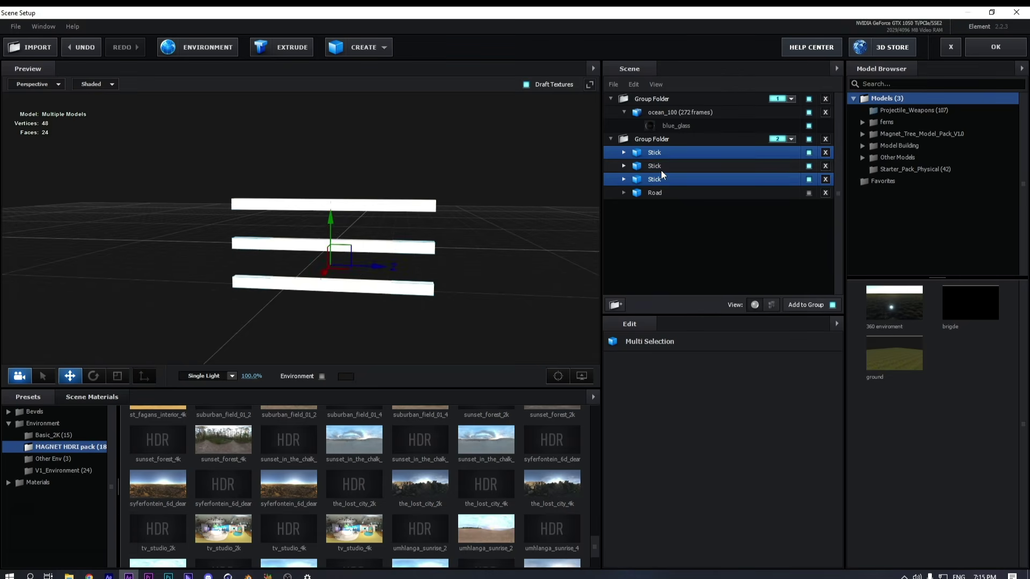
key(ctrl+d)
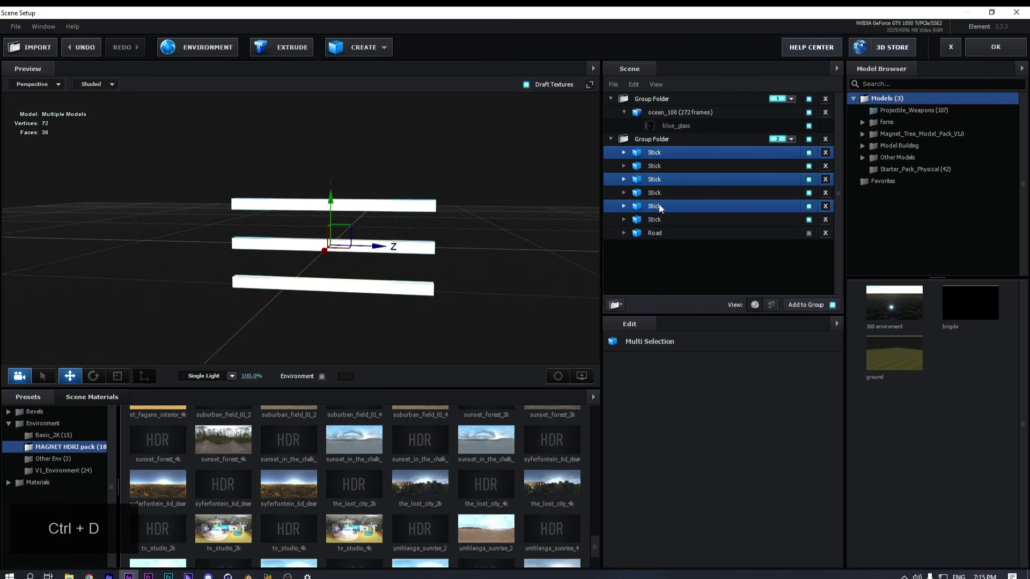
drag(659, 204, 659, 162)
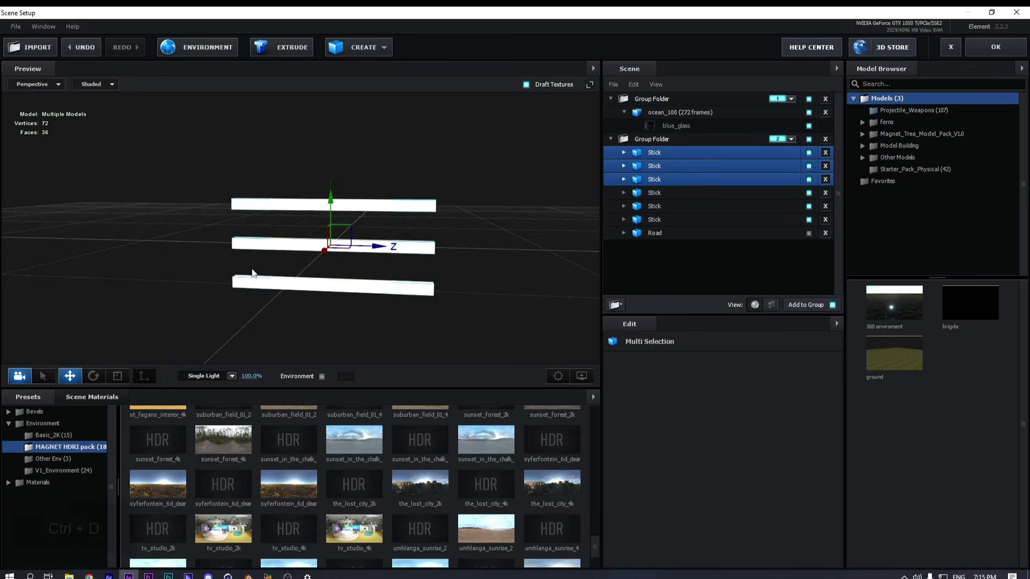
Rotate the three copied sticks together by 90° about X so that they stand upright across the horizontal ones
key(e)
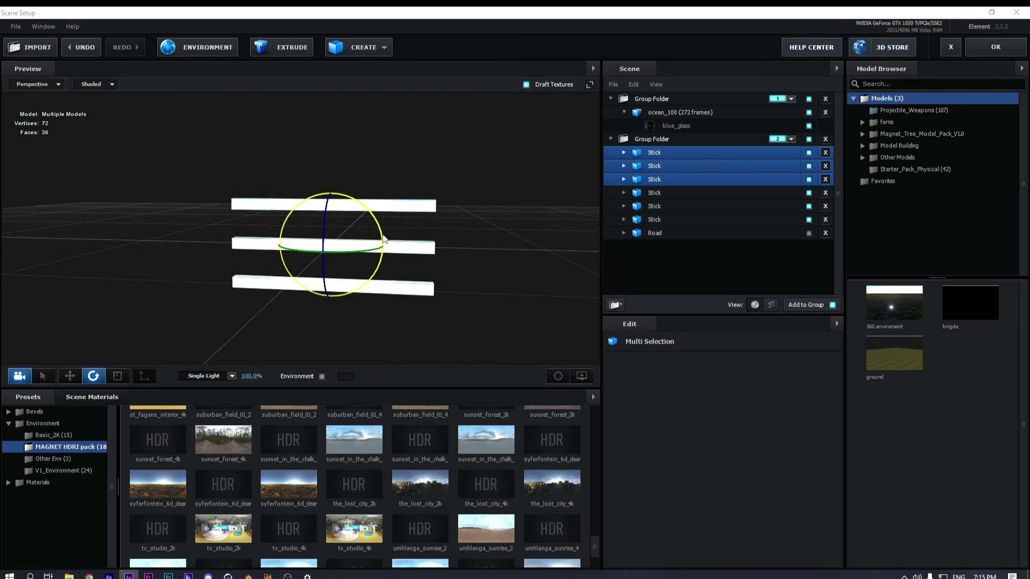
drag(383, 237, 395, 282)
key(ctrl+z)
key(ctrl+shift+z)
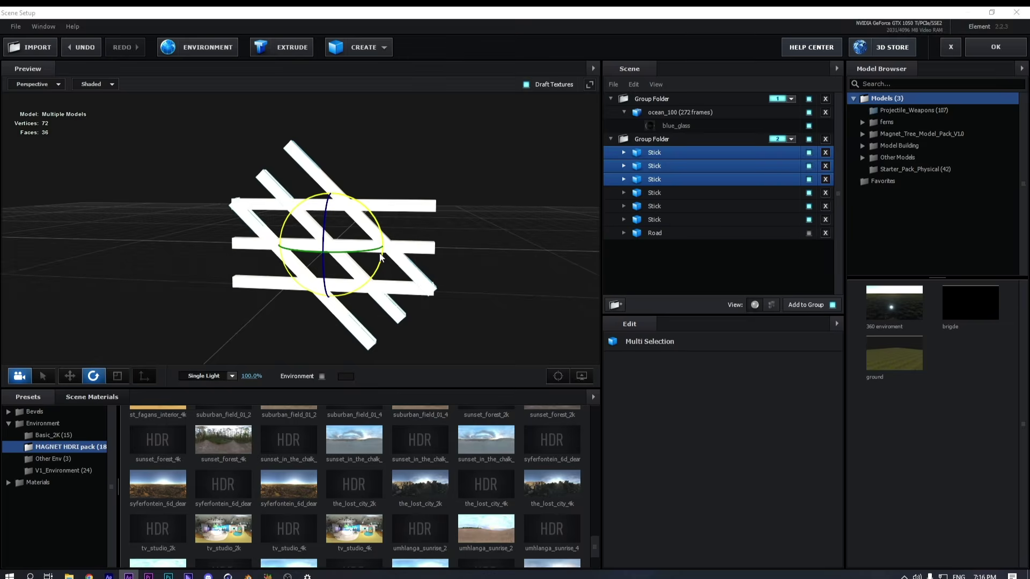
drag(382, 259, 381, 275)
key(shift)
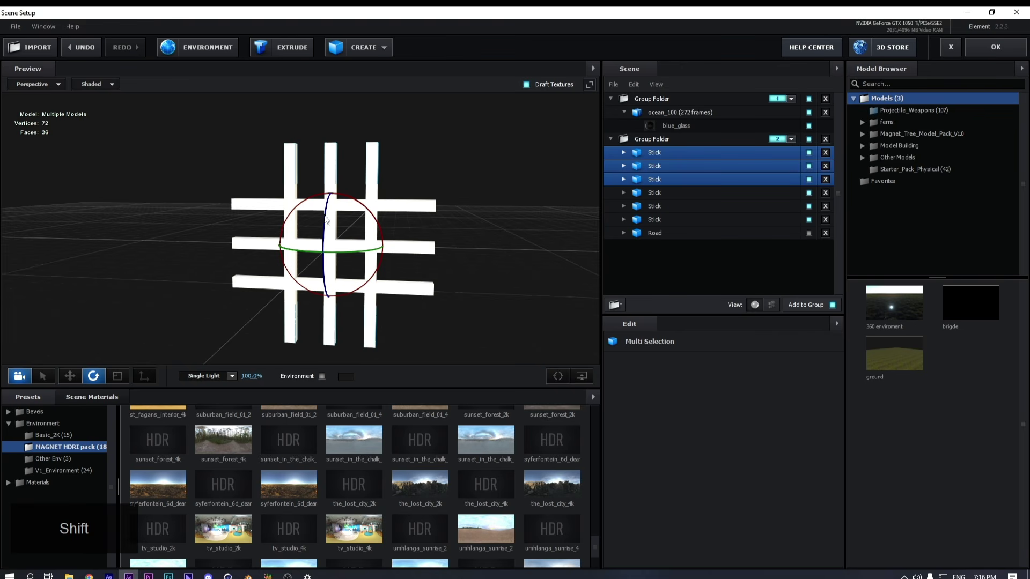
Spread the two outer upright sticks outward along Z, to about -0.40 and 0.40, near the ends of the rails
click(70, 376)
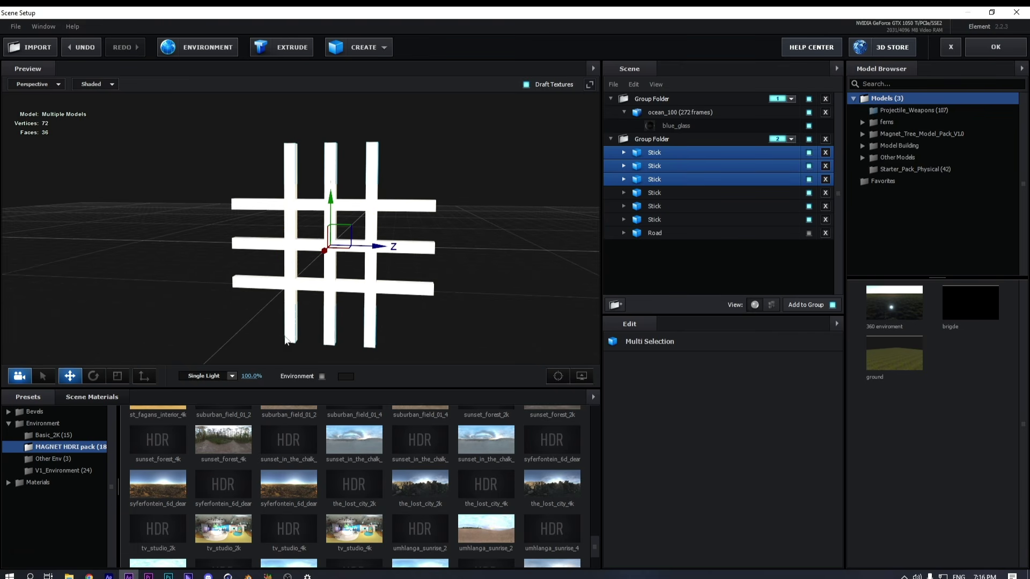
click(661, 195)
click(665, 178)
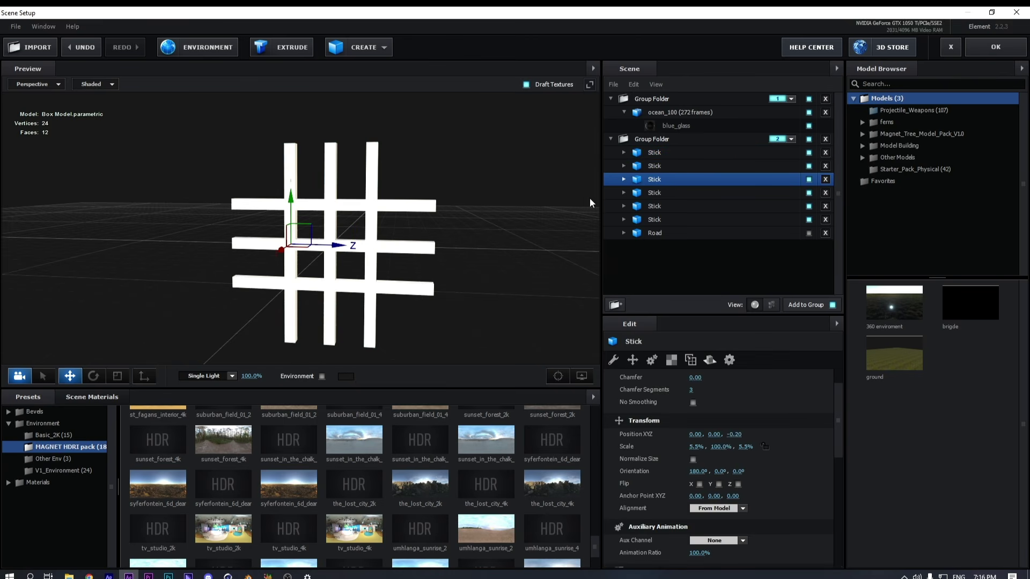
drag(336, 248, 281, 248)
click(655, 153)
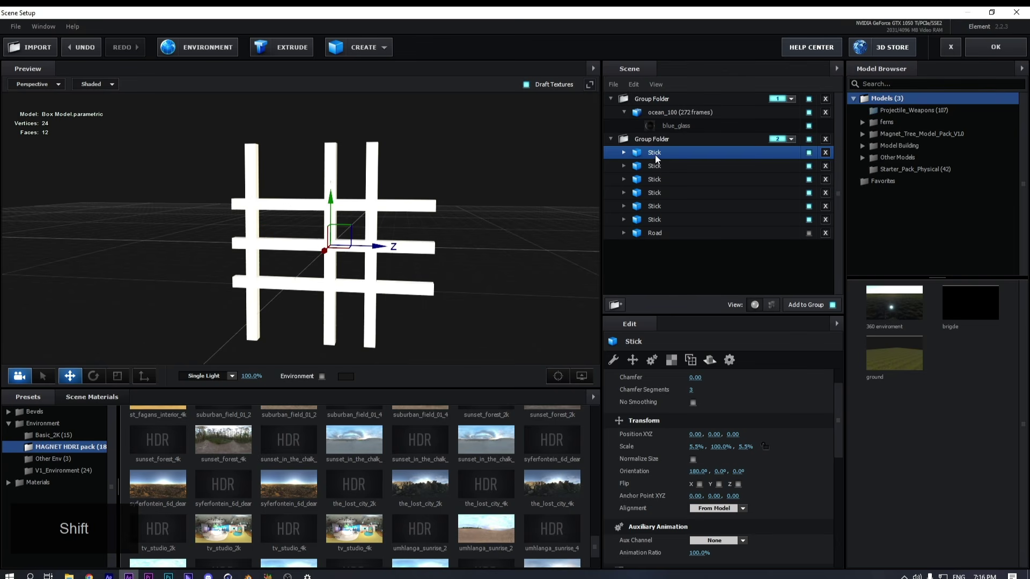
click(650, 166)
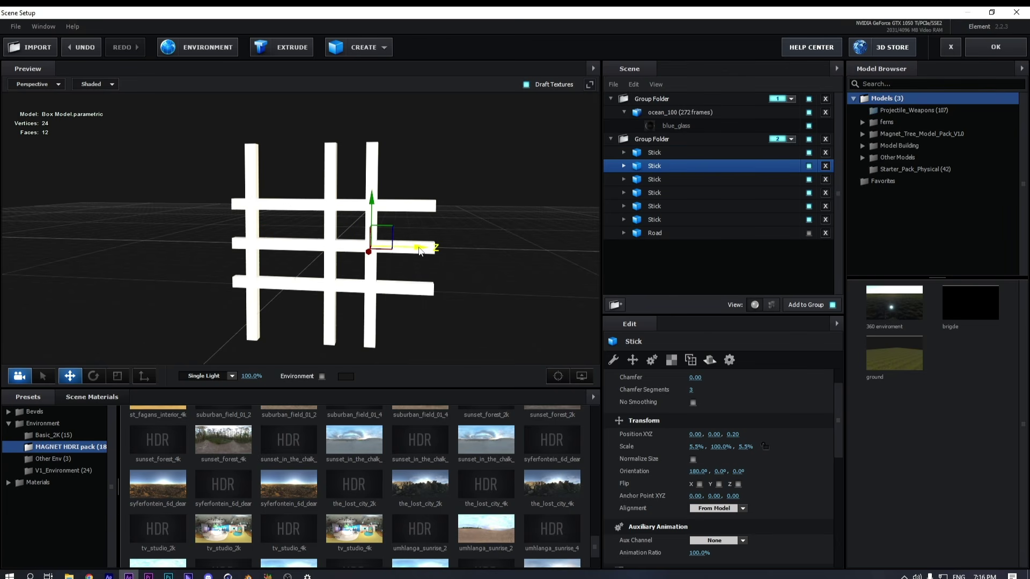
drag(422, 251, 475, 251)
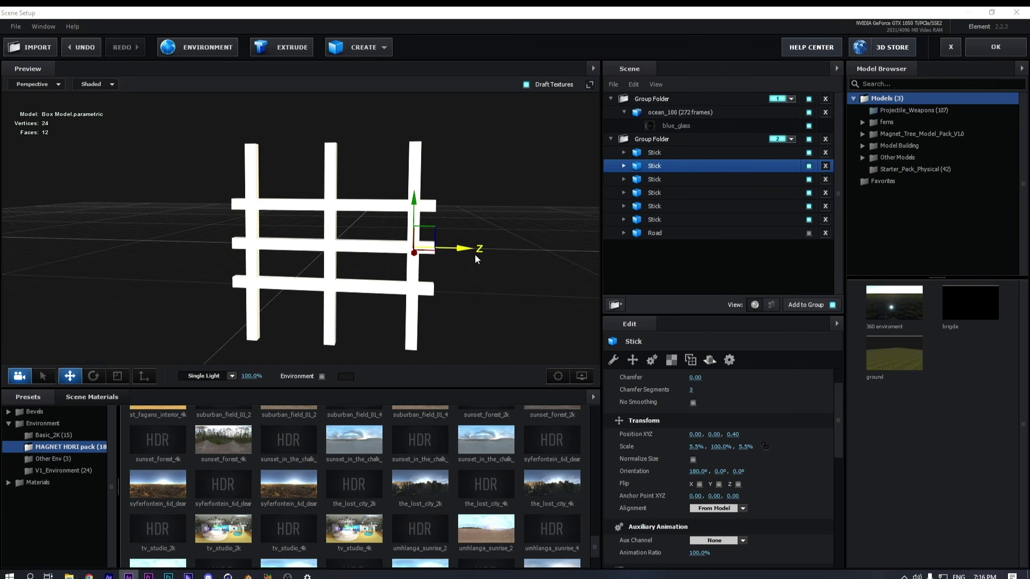
Move the three upright sticks down together so that their tops end just above the highest rail
click(665, 156)
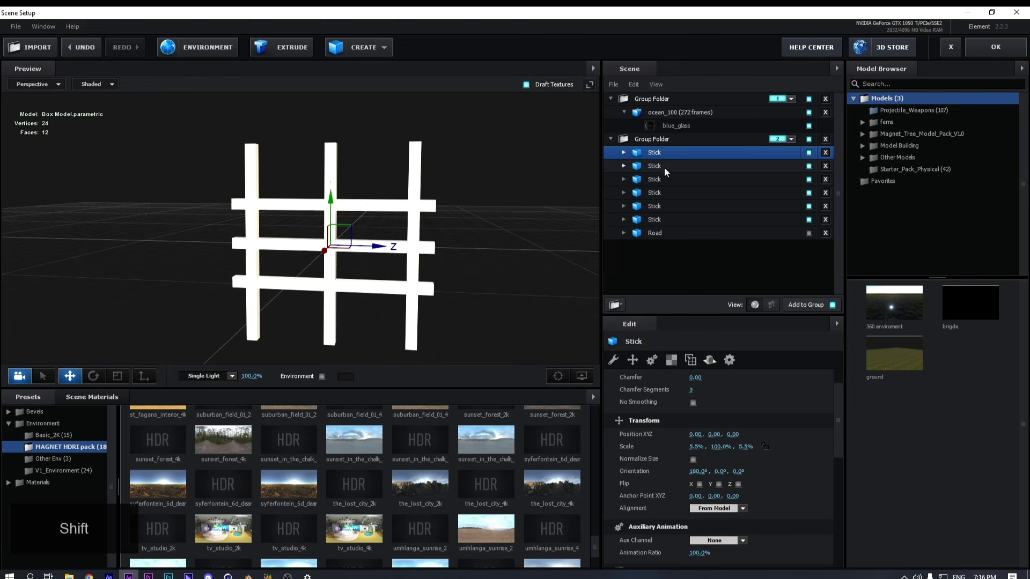
shift+click(663, 166)
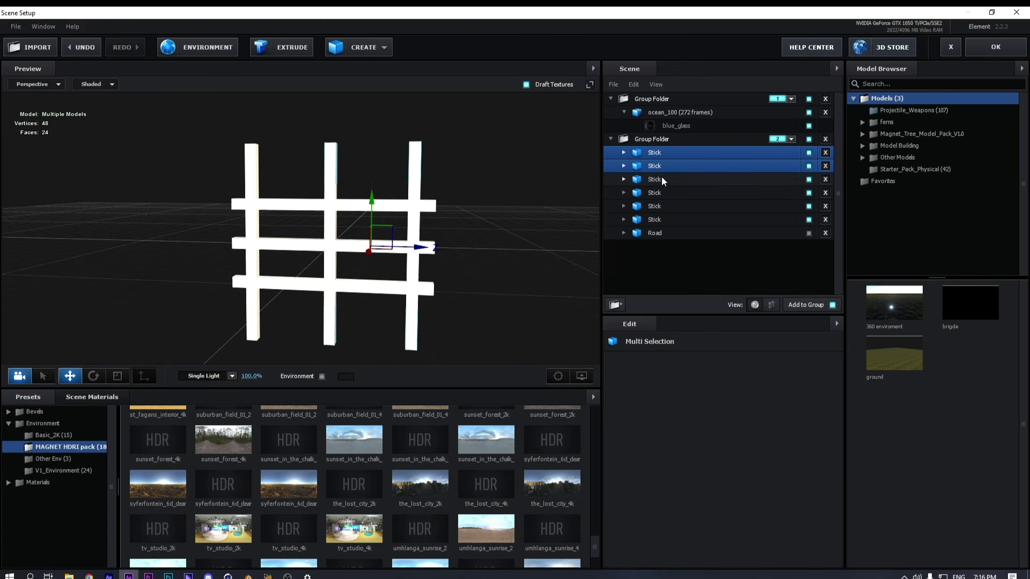
shift+click(661, 180)
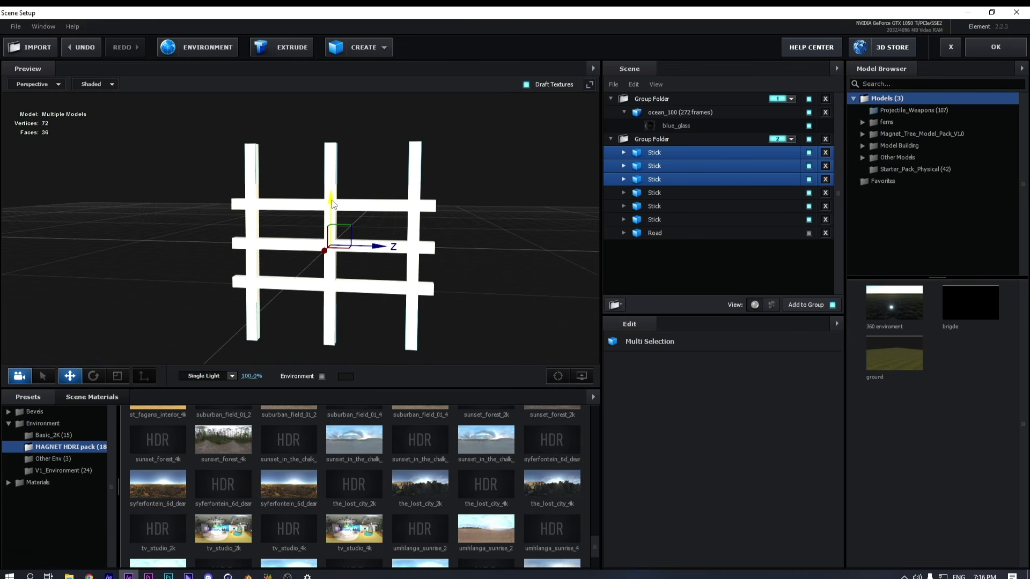
drag(330, 199, 331, 241)
Shift the three upright sticks slightly along X so that they sit offset from the horizontal rails
drag(443, 268, 407, 264)
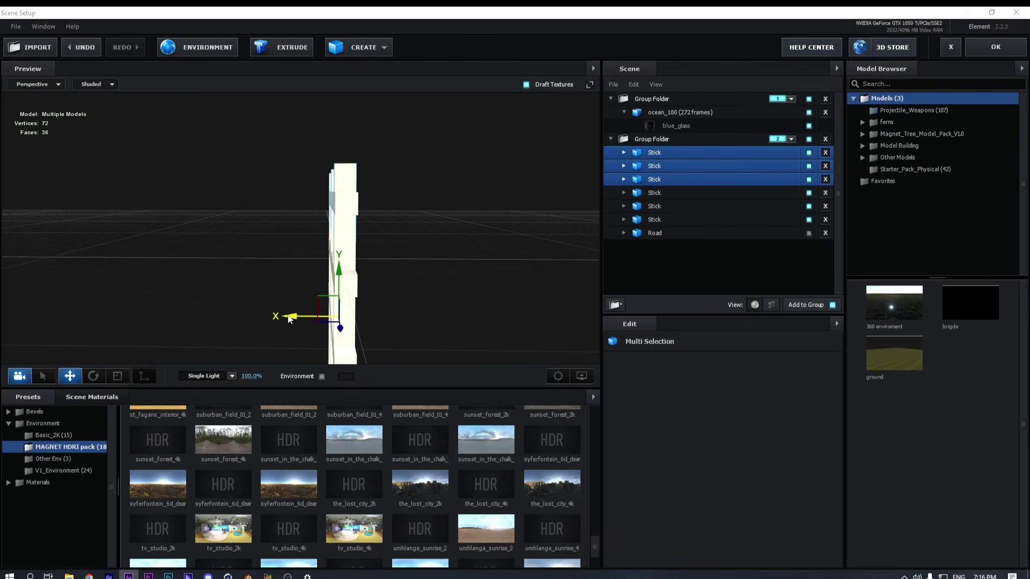
mouse_move(290, 319)
mouse_down()
mouse_move(343, 320)
mouse_move(298, 318)
mouse_up()
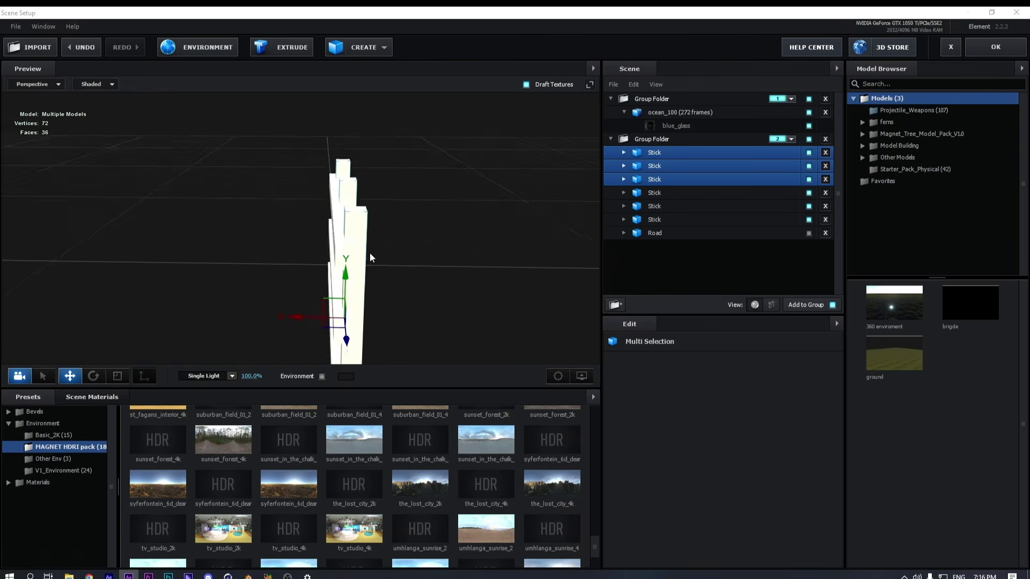
drag(294, 322, 302, 316)
drag(403, 244, 551, 234)
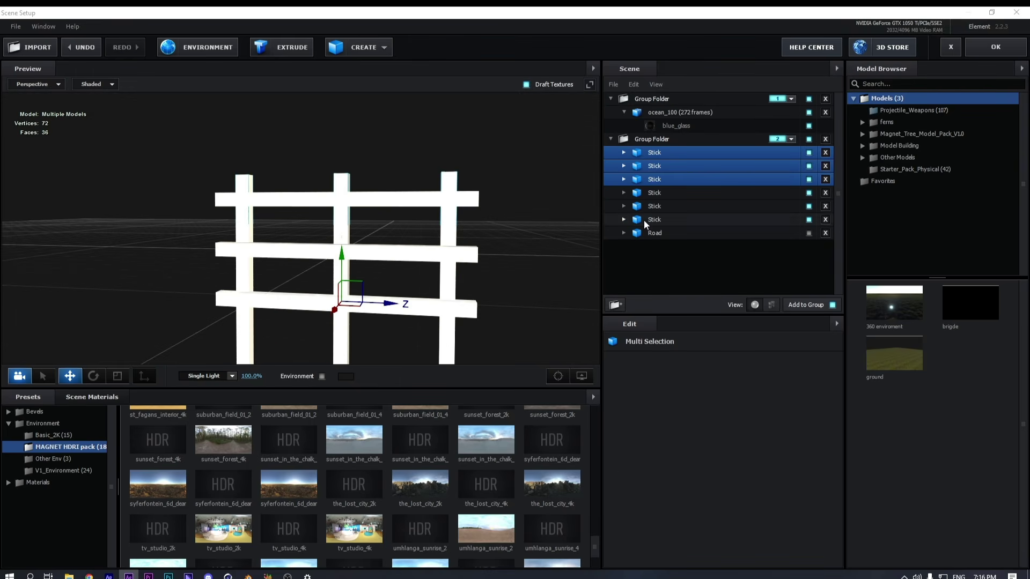
Group all six sticks into a new folder nested inside the group 2 folder
drag(644, 220, 668, 151)
shift+click(668, 152)
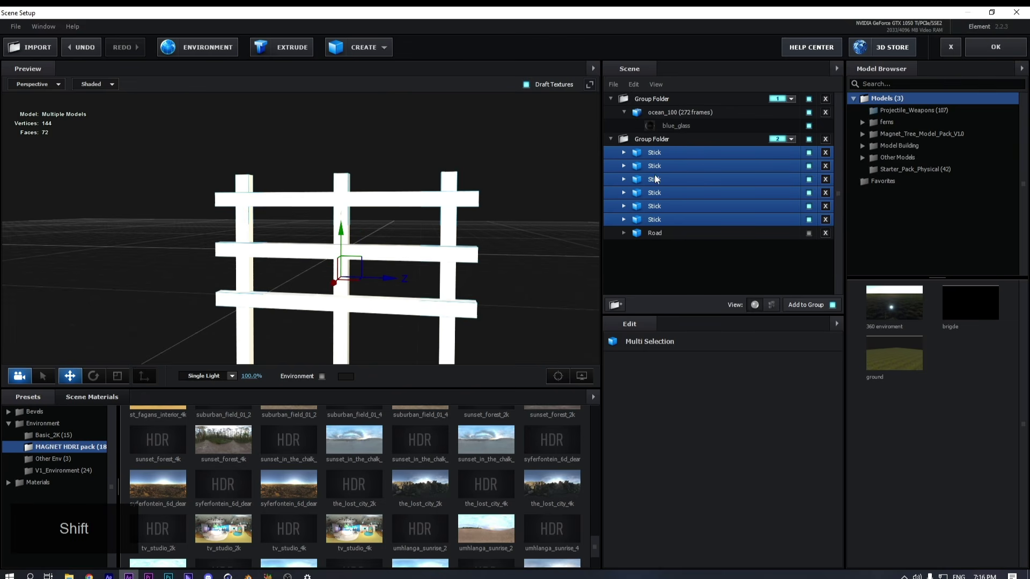
click(616, 305)
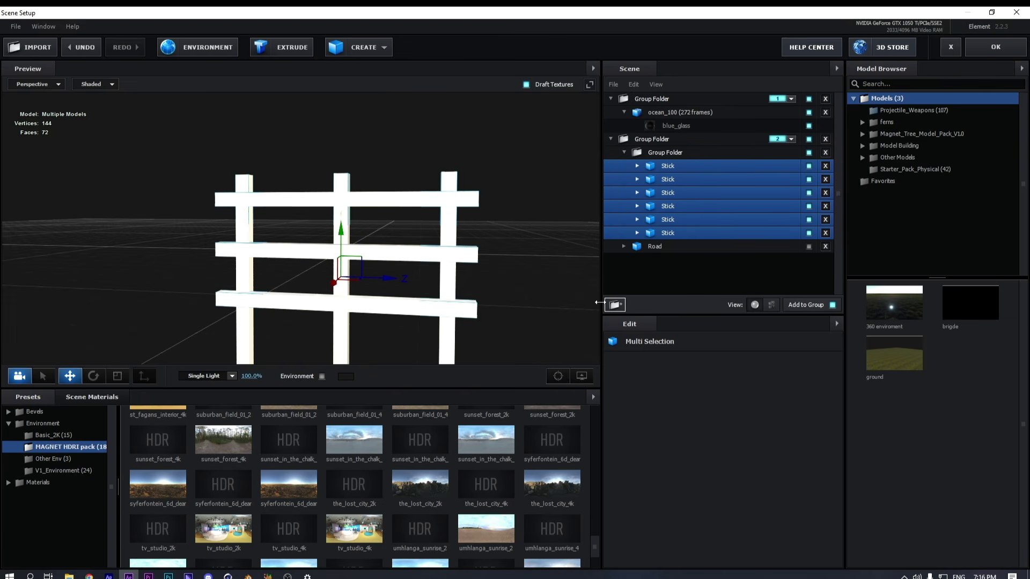
Rename the new folder that holds the six sticks as fence
click(667, 154)
key(Return)
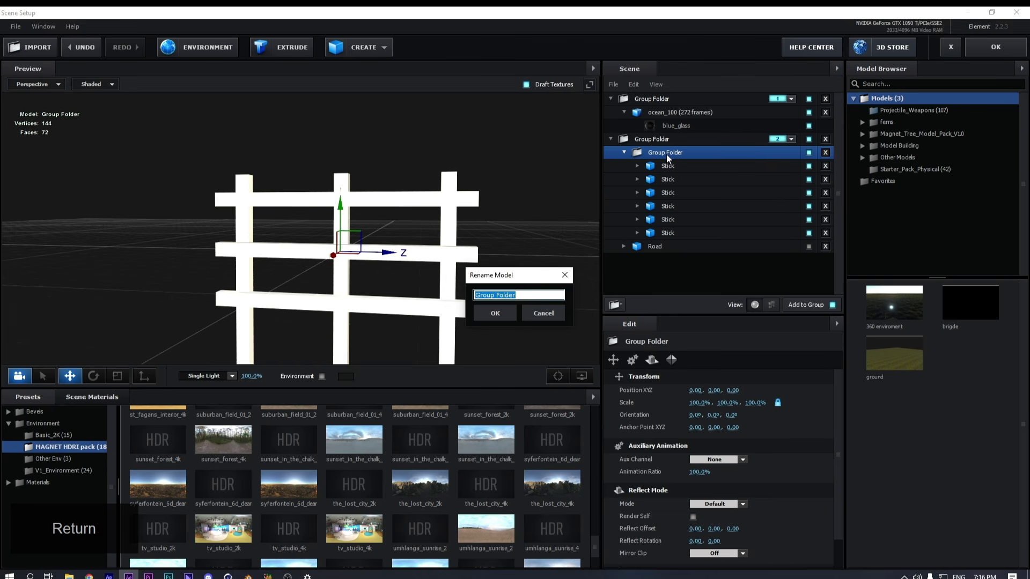
text(fence)
key(Return)
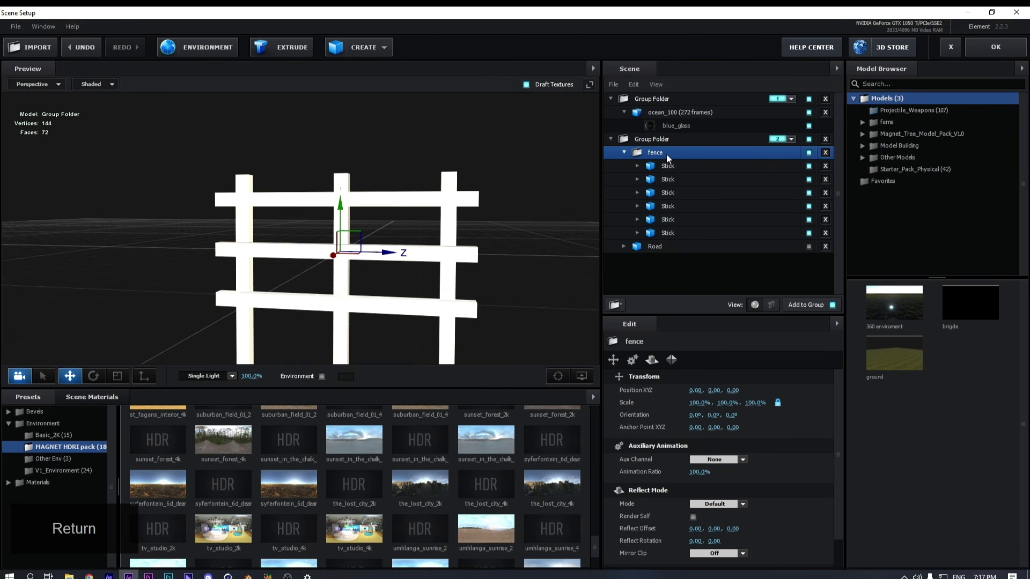
Make the Road visible again and rotate the fence folder to 270° about Y so that it runs along the road
click(624, 152)
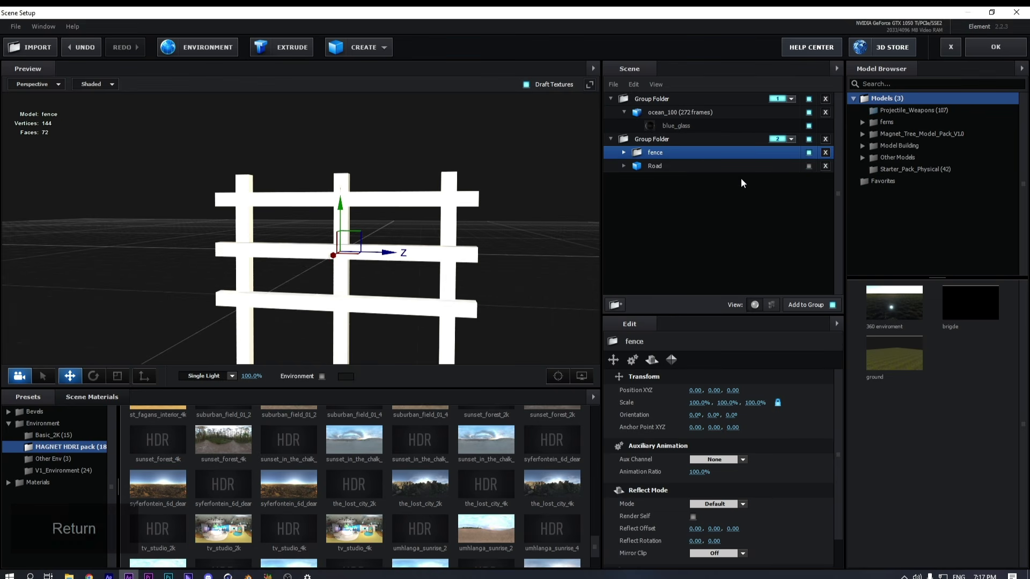
click(809, 166)
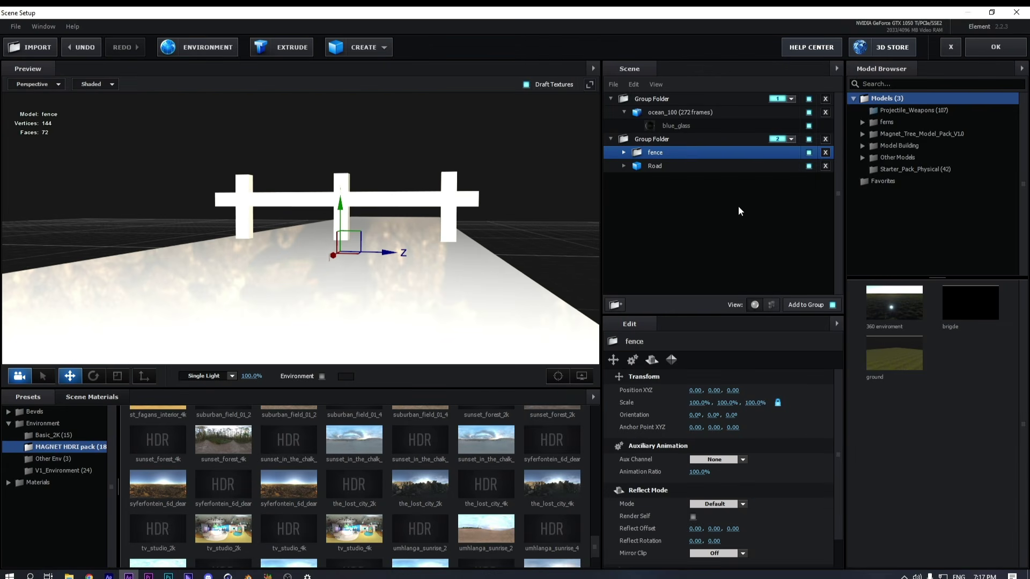
drag(483, 228, 435, 257)
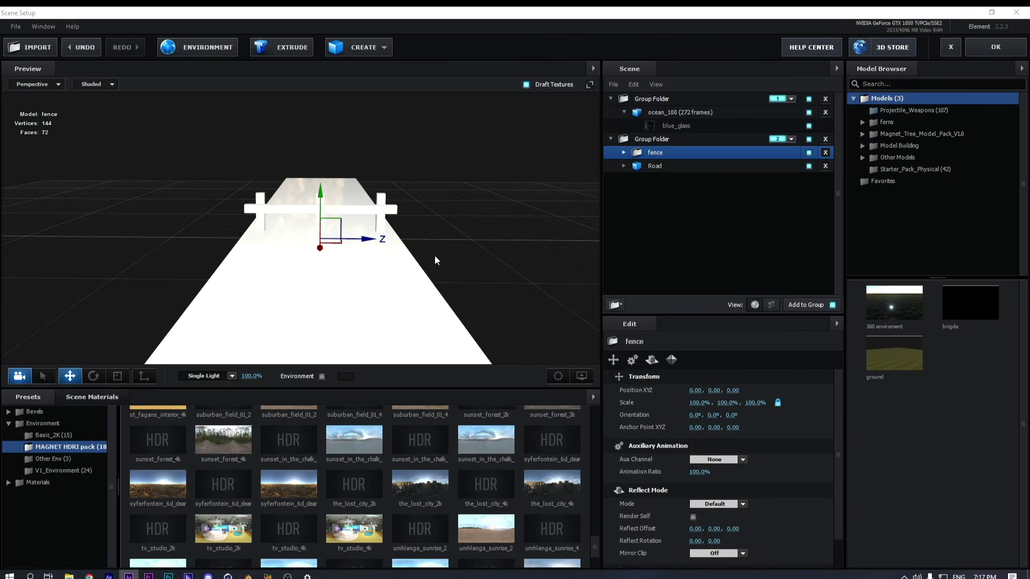
key(e)
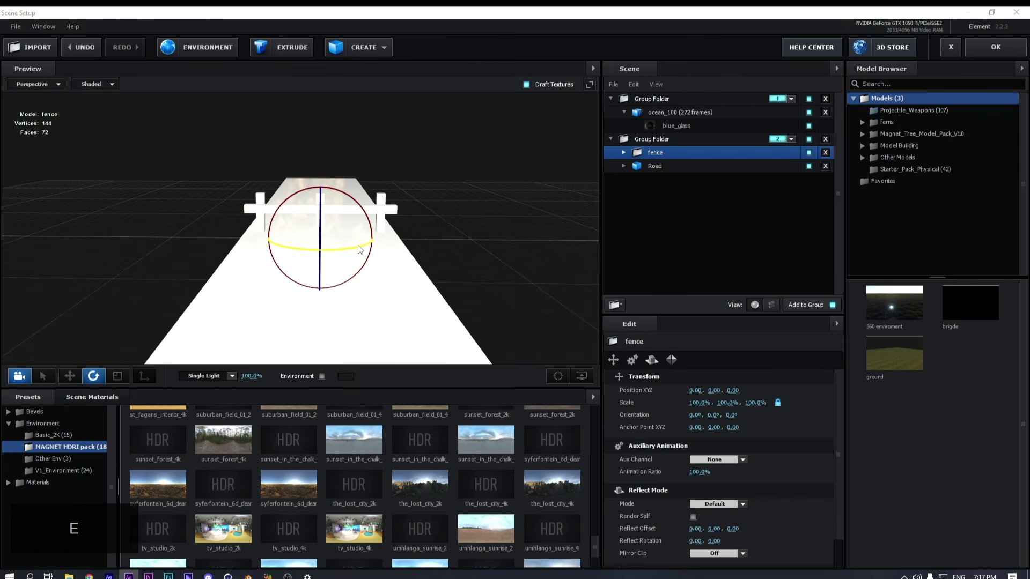
drag(359, 249, 254, 252)
key(shift)
Enable X-axis group symmetry on the group 2 folder
click(667, 141)
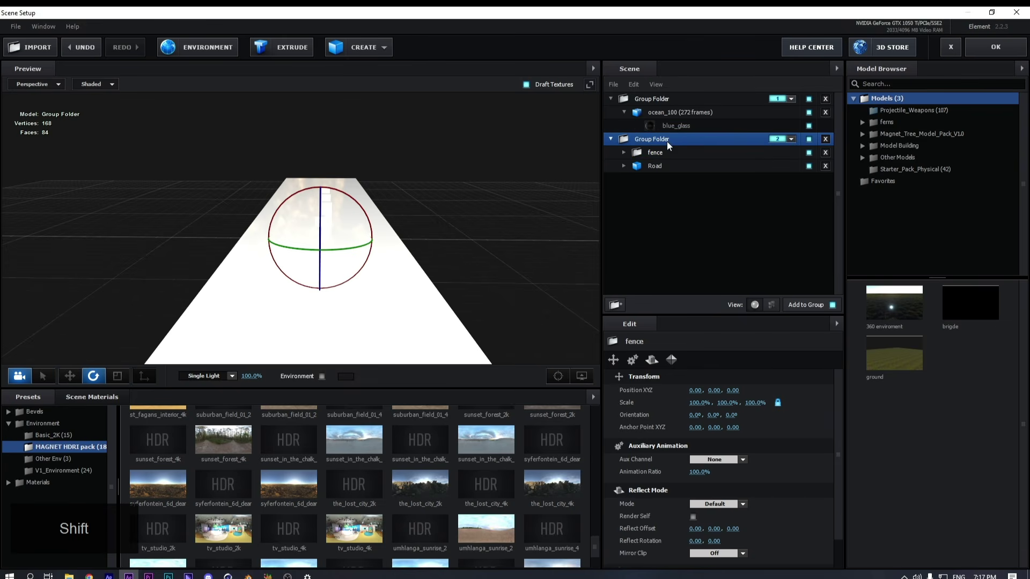
scroll(744, 443, down, 1)
scroll(743, 441, down, 1)
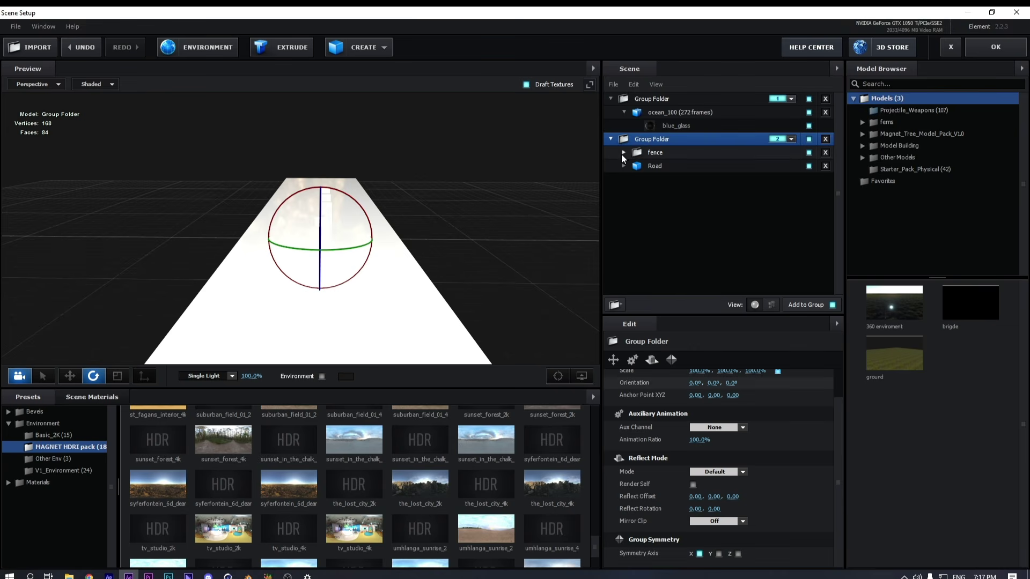
Try moving the fence folder along Z towards the road's edge, and undo the move
click(656, 153)
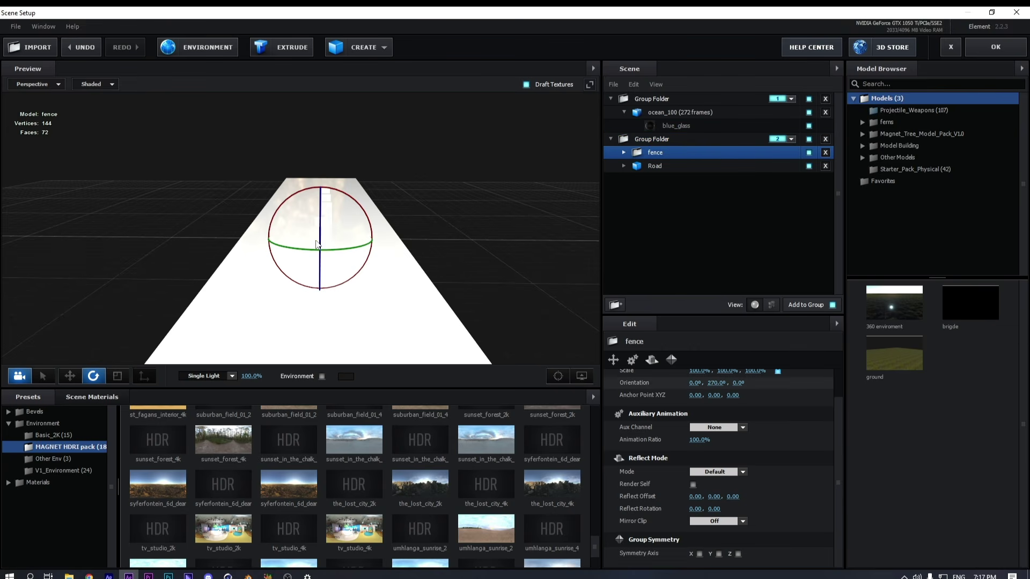
key(w)
drag(374, 242, 534, 250)
key(ctrl+z)
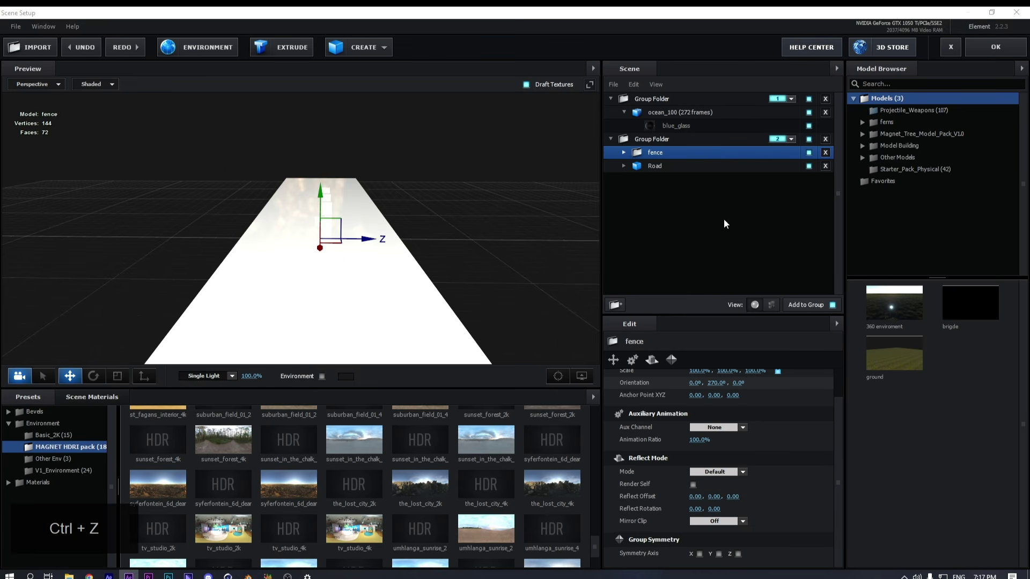
Enable X-axis group symmetry on the fence folder
click(681, 138)
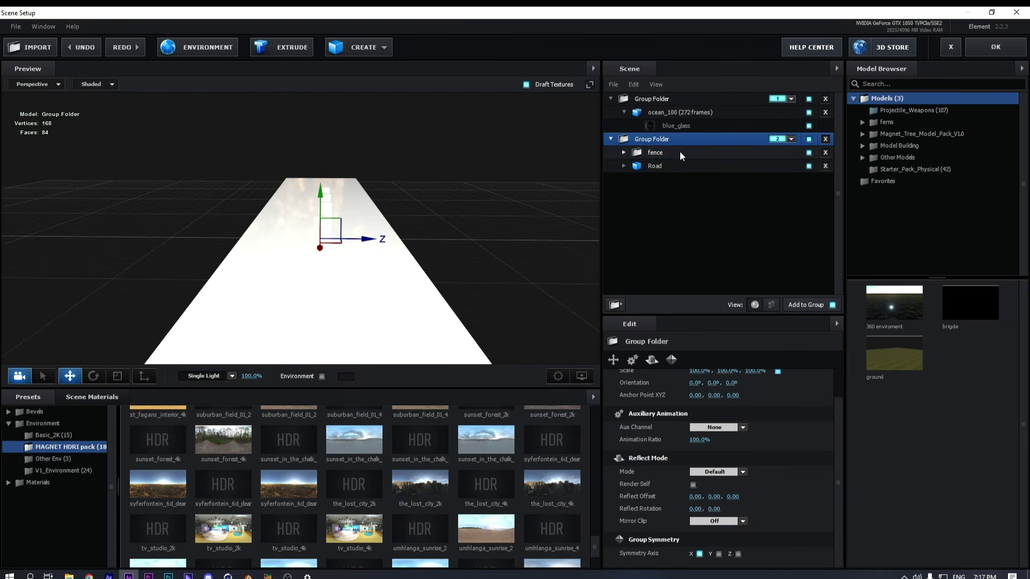
click(680, 152)
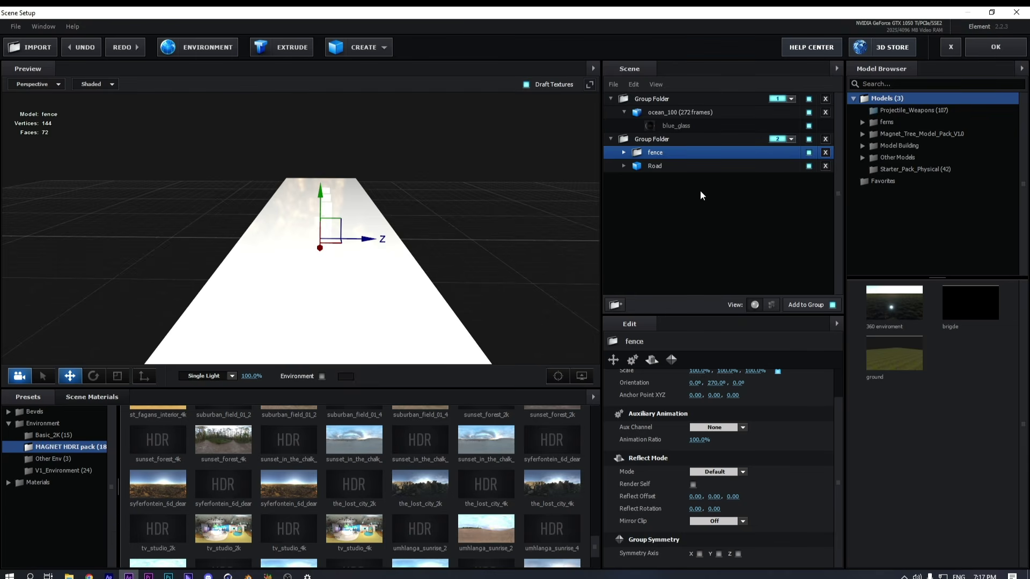
click(699, 553)
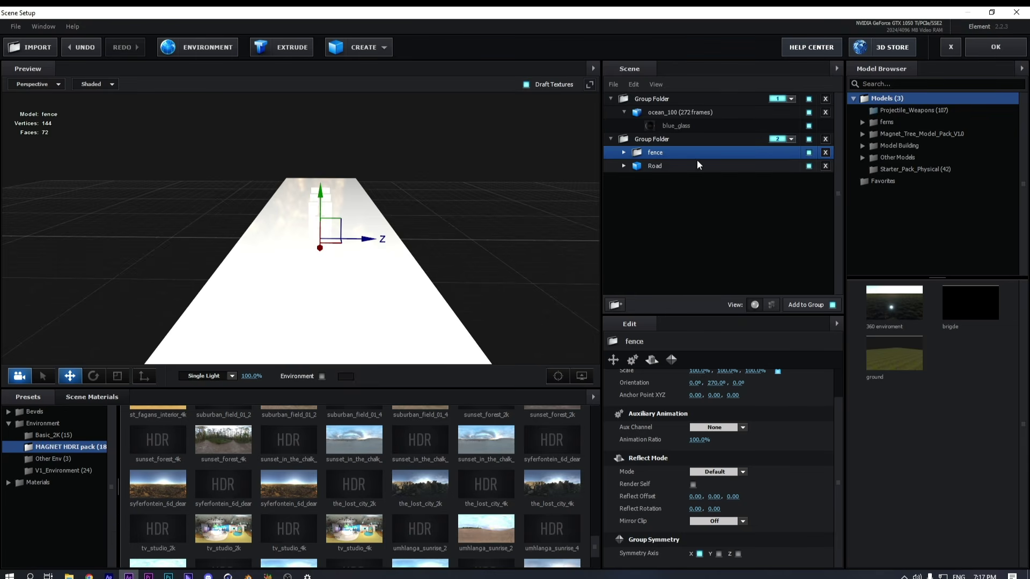
Try moving the whole fence folder along Z with the Road hidden and with it shown, undoing each move
click(807, 166)
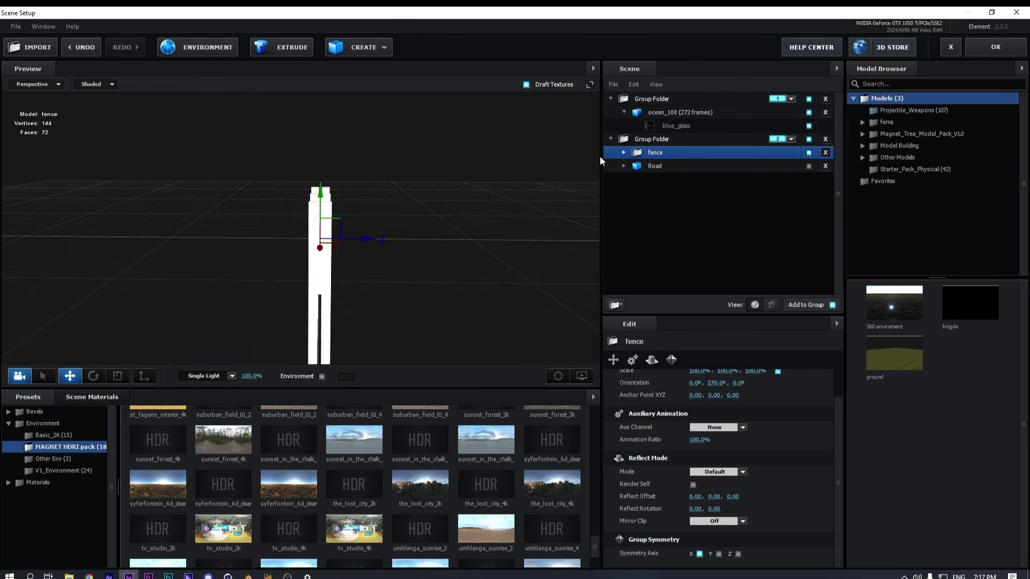
click(657, 140)
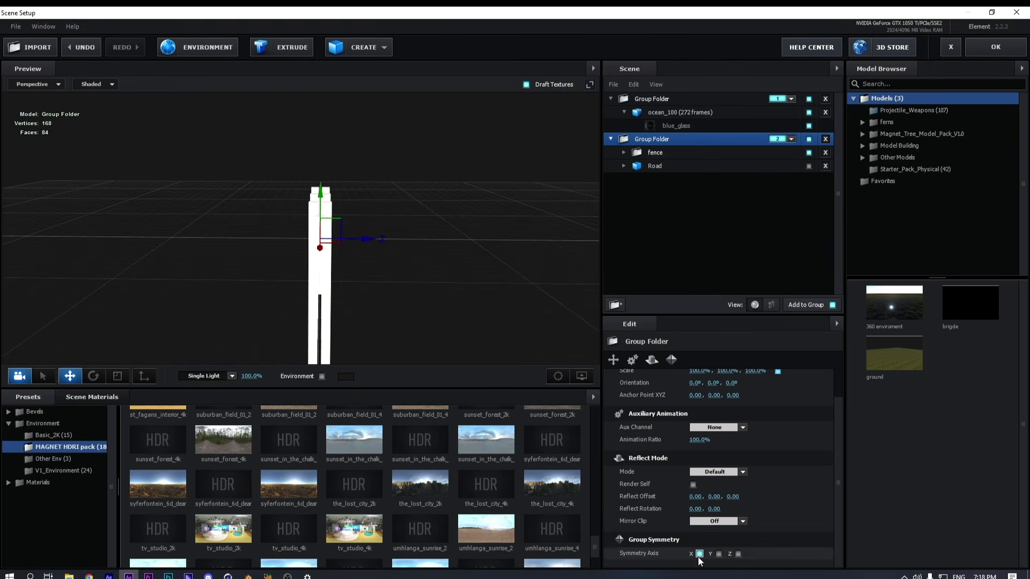
click(661, 157)
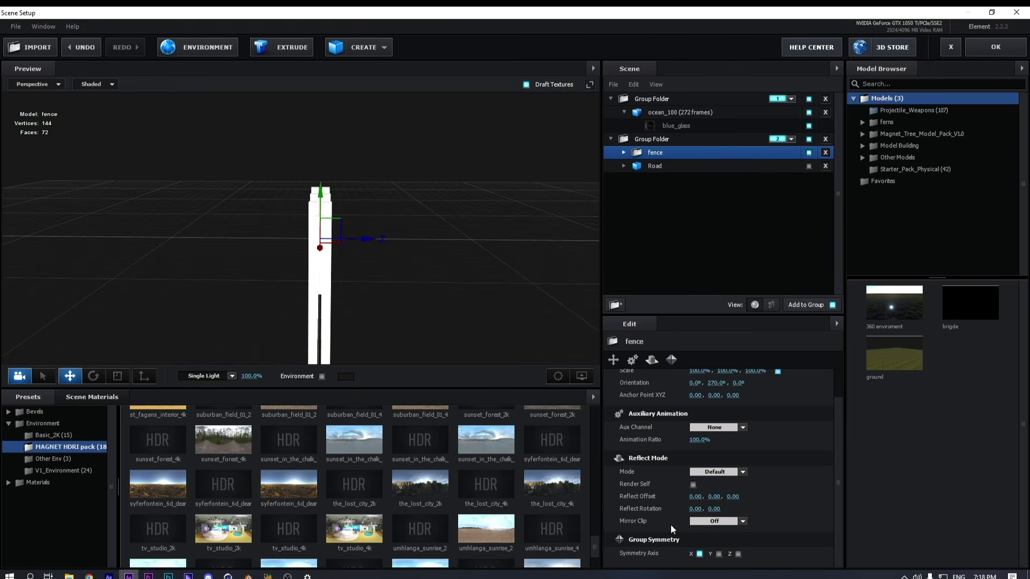
drag(358, 239, 385, 239)
key(ctrl+z)
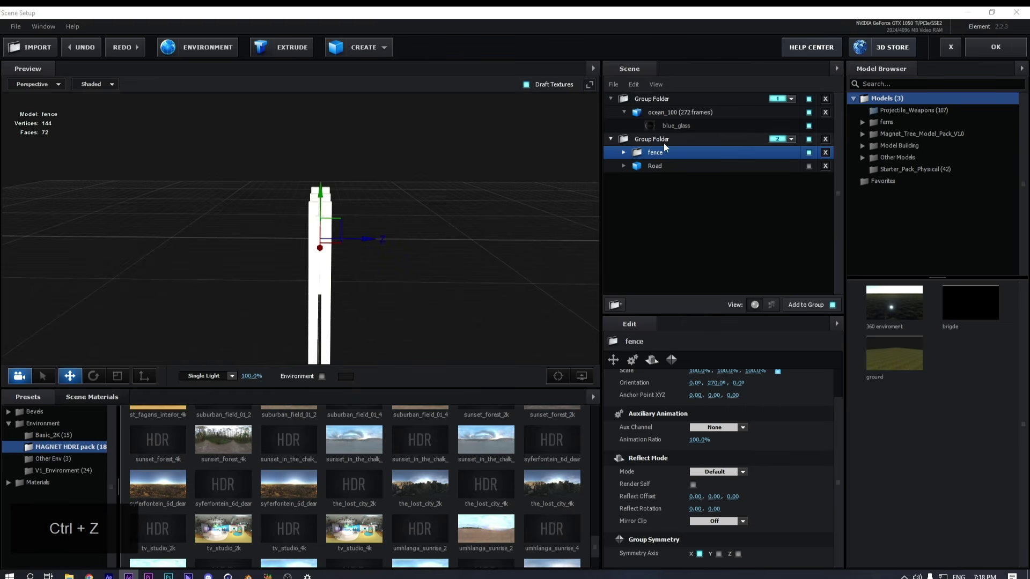
click(809, 166)
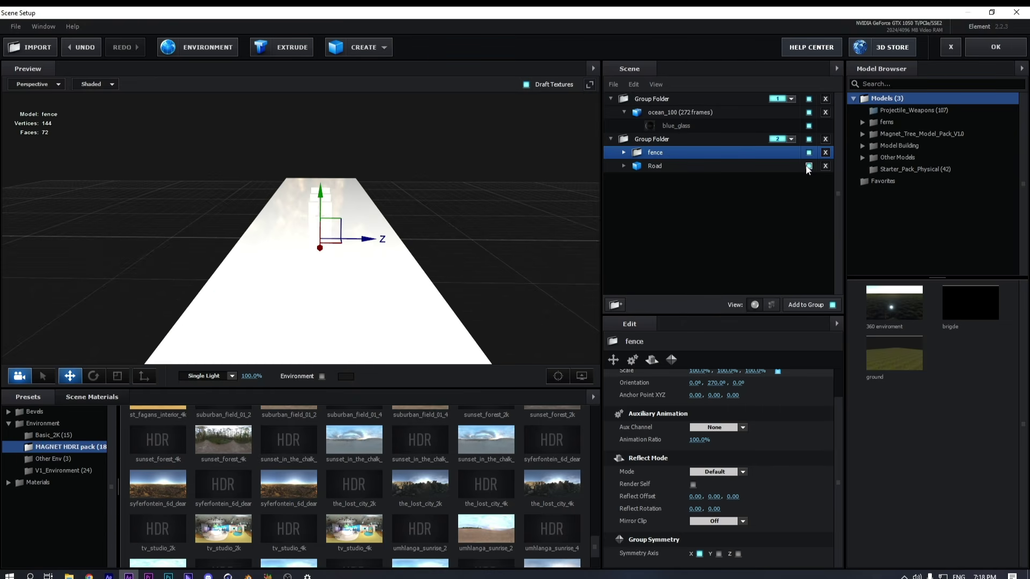
mouse_move(376, 239)
mouse_down()
mouse_move(449, 237)
mouse_move(241, 243)
mouse_move(392, 241)
mouse_up()
key(ctrl+z)
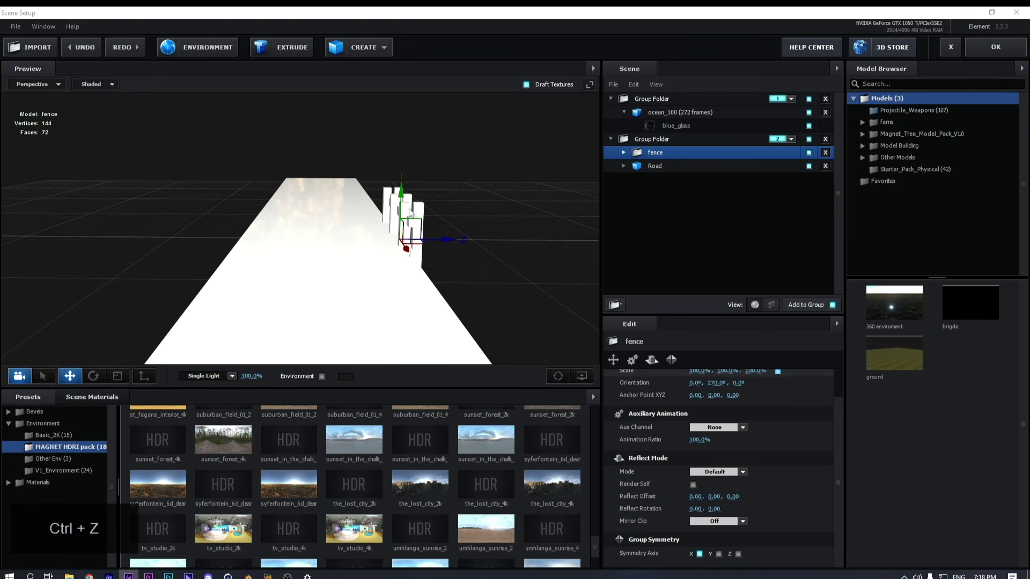
key(ctrl+z)
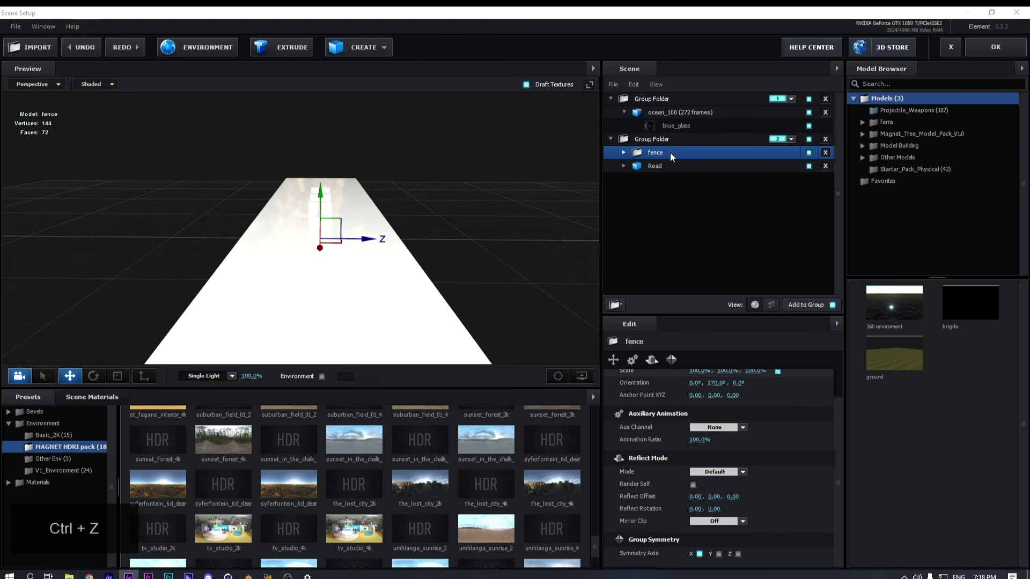
Move all six sticks inside the fence folder together along Z so that the mirrored fences stand along both edges of the road
click(625, 153)
drag(662, 164, 680, 233)
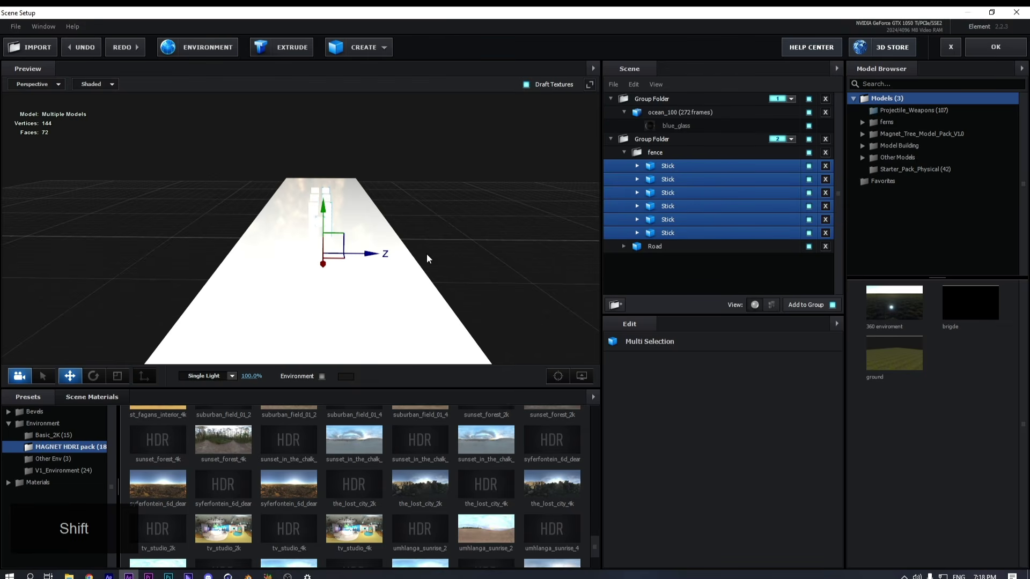
drag(371, 259, 494, 256)
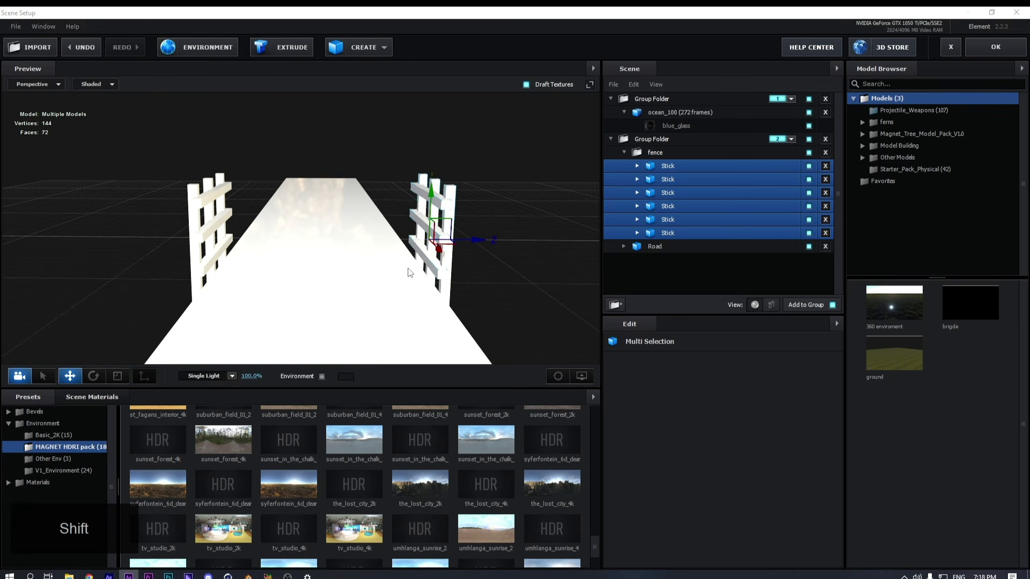
drag(432, 206, 296, 286)
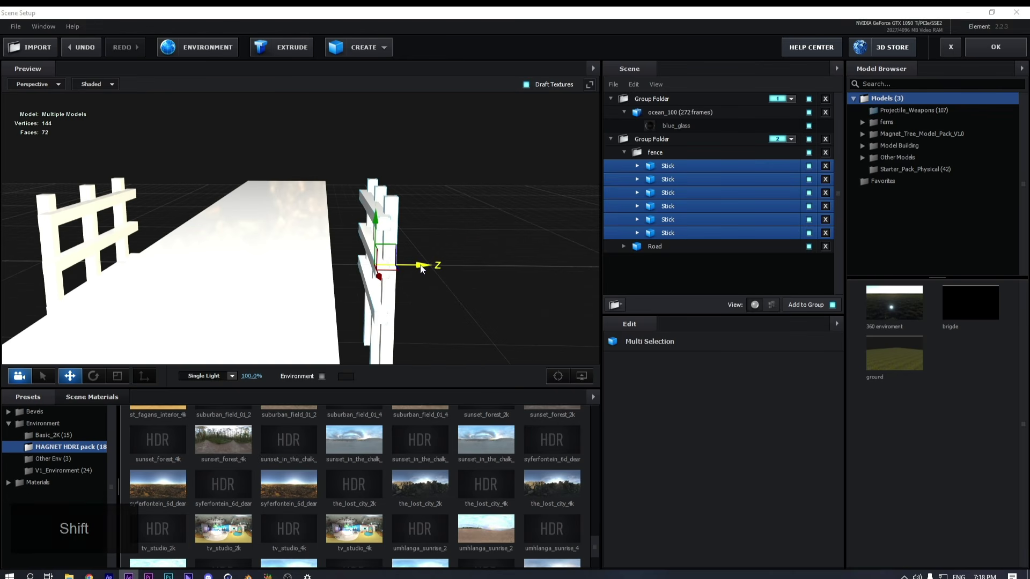
drag(421, 268, 377, 264)
mouse_move(238, 321)
mouse_down()
mouse_move(240, 339)
mouse_move(239, 324)
mouse_move(225, 324)
mouse_move(237, 316)
mouse_up()
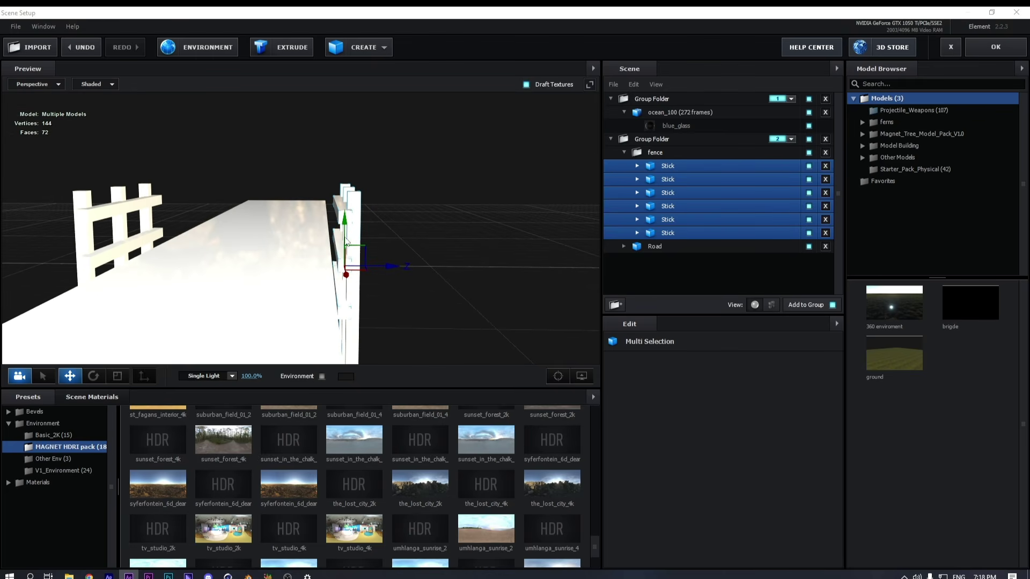
drag(343, 224, 244, 289)
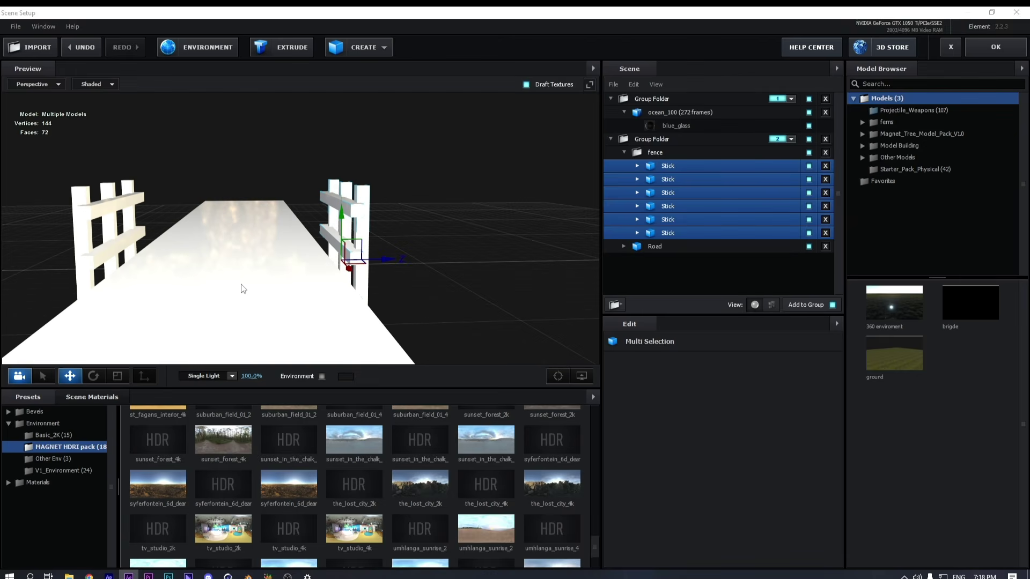
Scale the fence folder uniformly to 122%
click(624, 153)
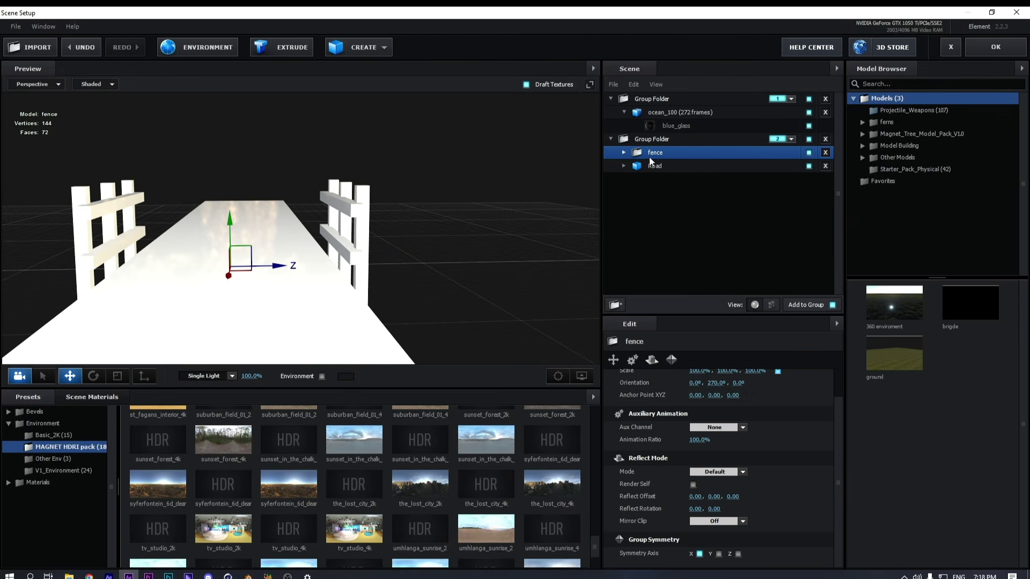
scroll(719, 386, down, 1)
drag(711, 371, 721, 370)
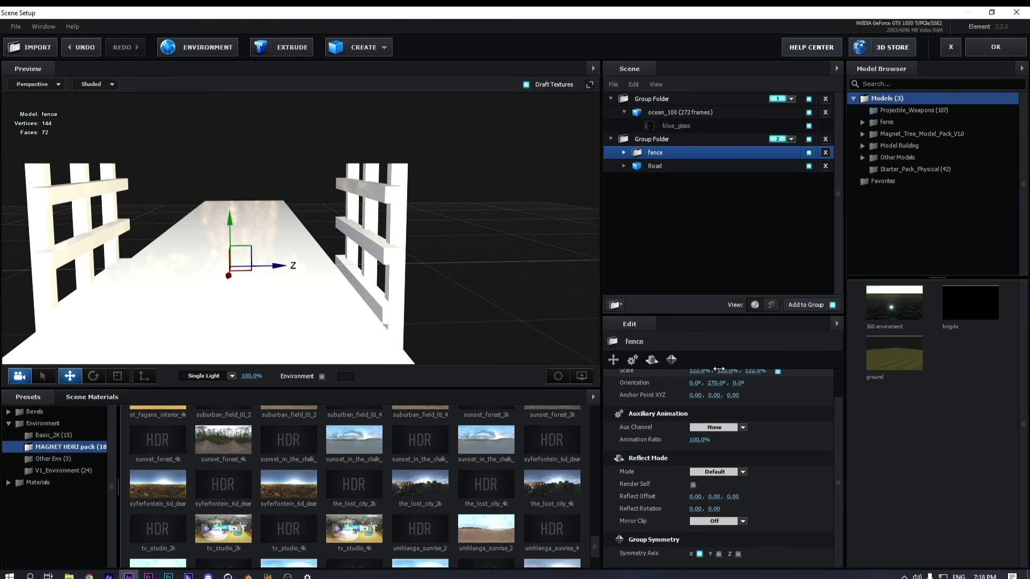
scroll(343, 287, down, 3)
mouse_move(318, 291)
mouse_down()
mouse_move(317, 315)
mouse_move(318, 293)
mouse_up()
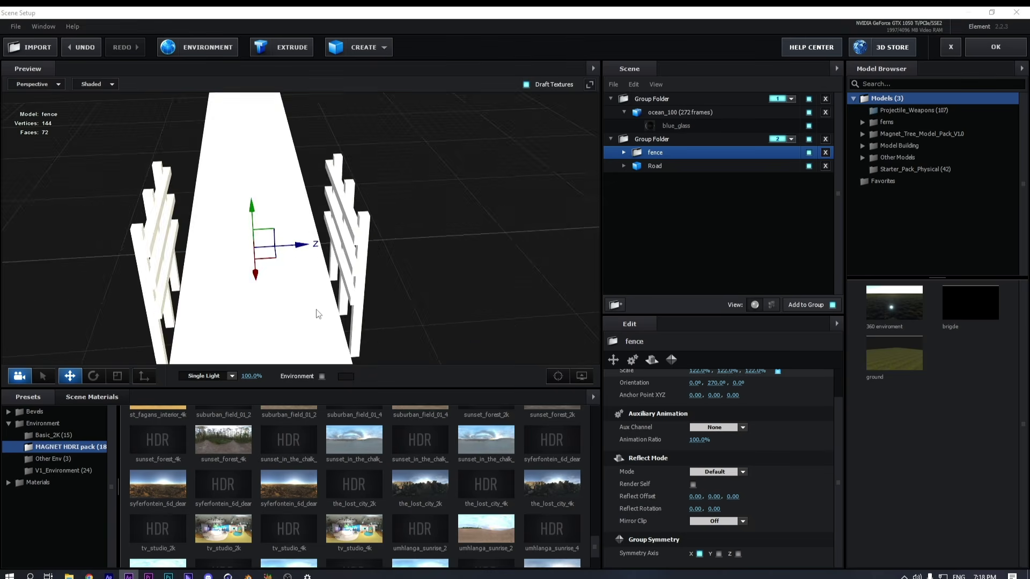
Move all six fence sticks together slightly inward along Z, bringing both scaled fences closer to the road's edges
click(625, 153)
click(668, 166)
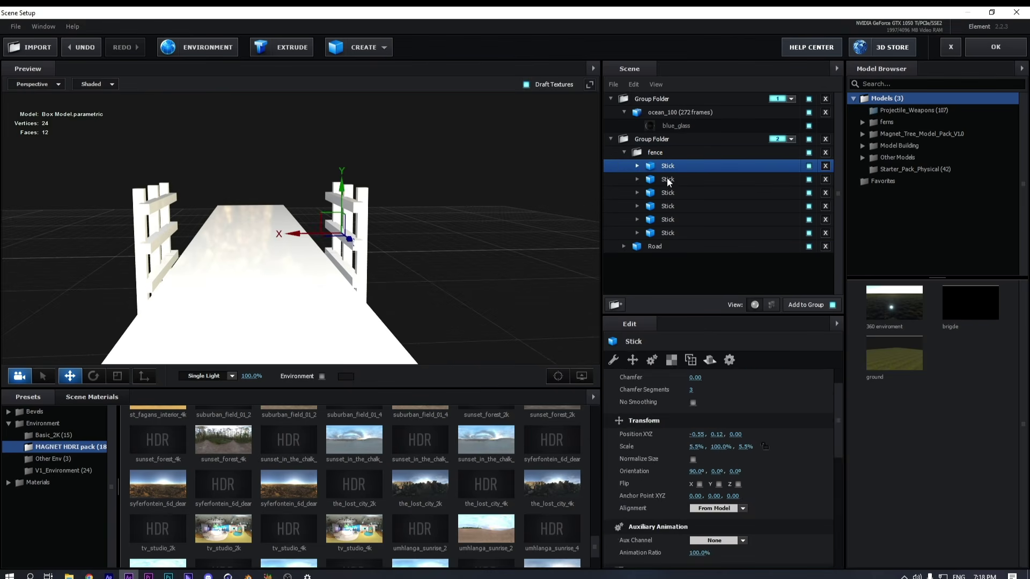
shift+click(668, 193)
shift+click(668, 206)
shift+click(672, 219)
shift+click(669, 233)
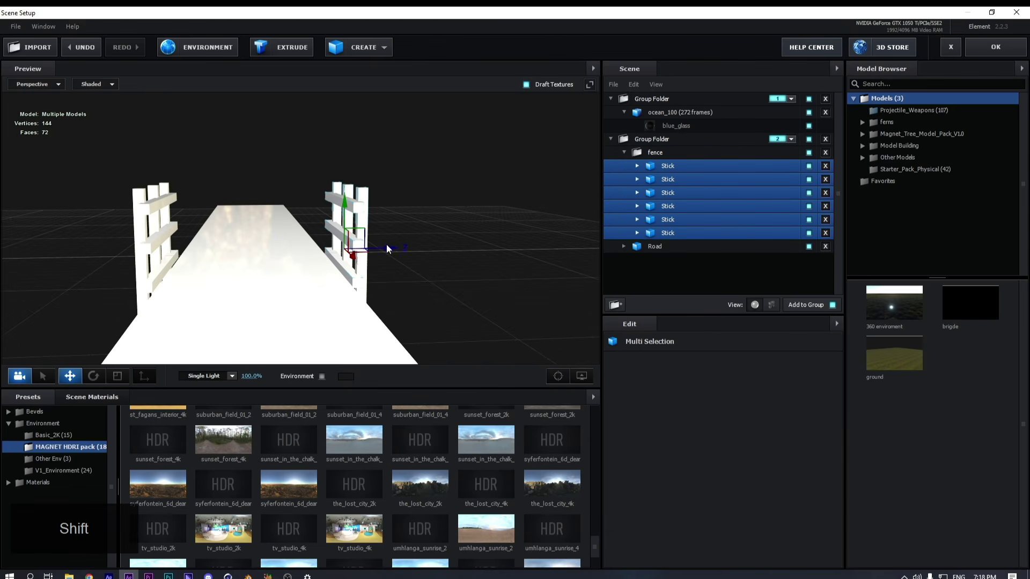
drag(376, 260, 237, 325)
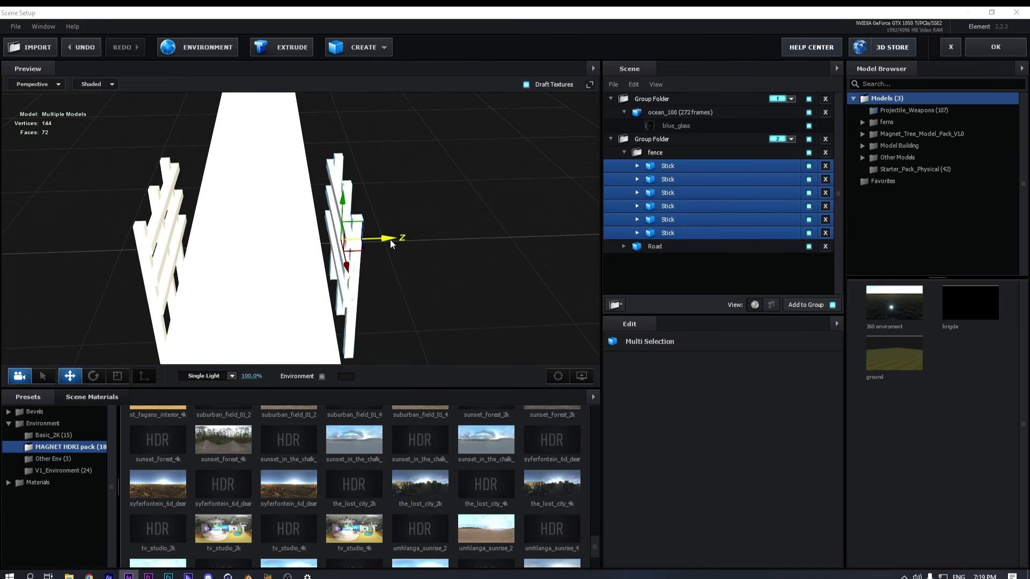
drag(381, 240, 373, 246)
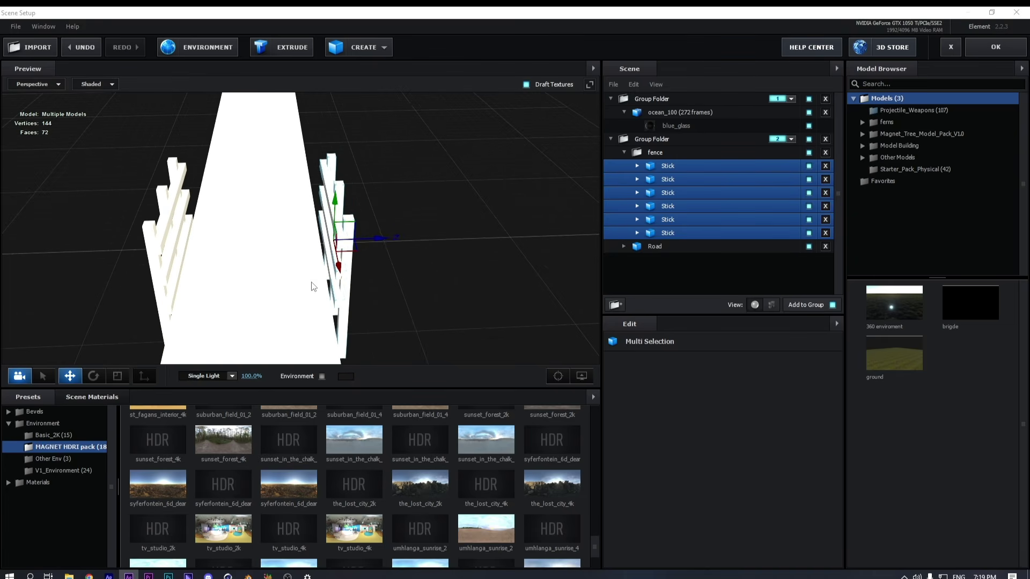
Raise all six fence sticks together slightly along Y so that the fences stand higher above the road
drag(343, 293, 330, 244)
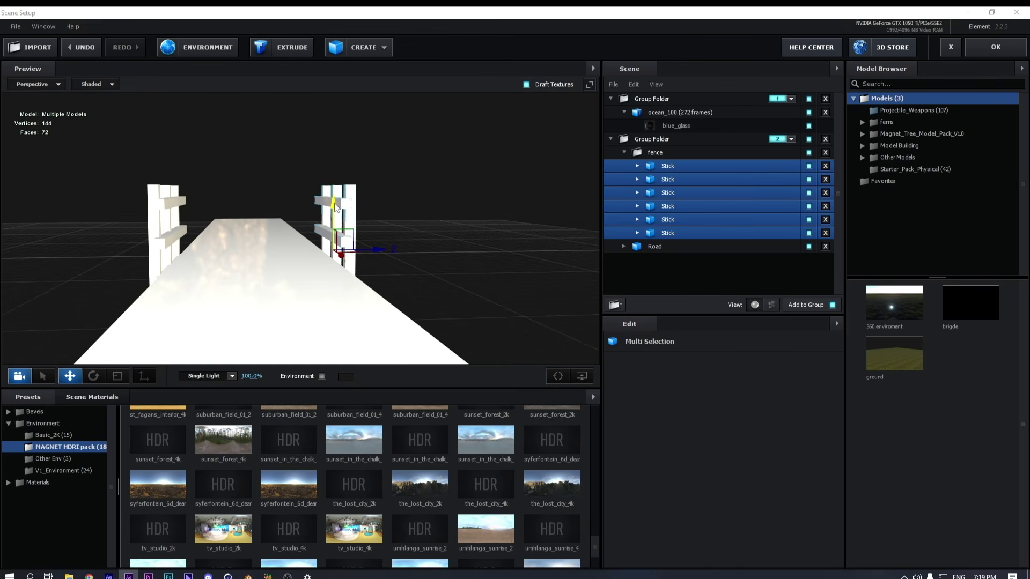
drag(333, 208, 336, 194)
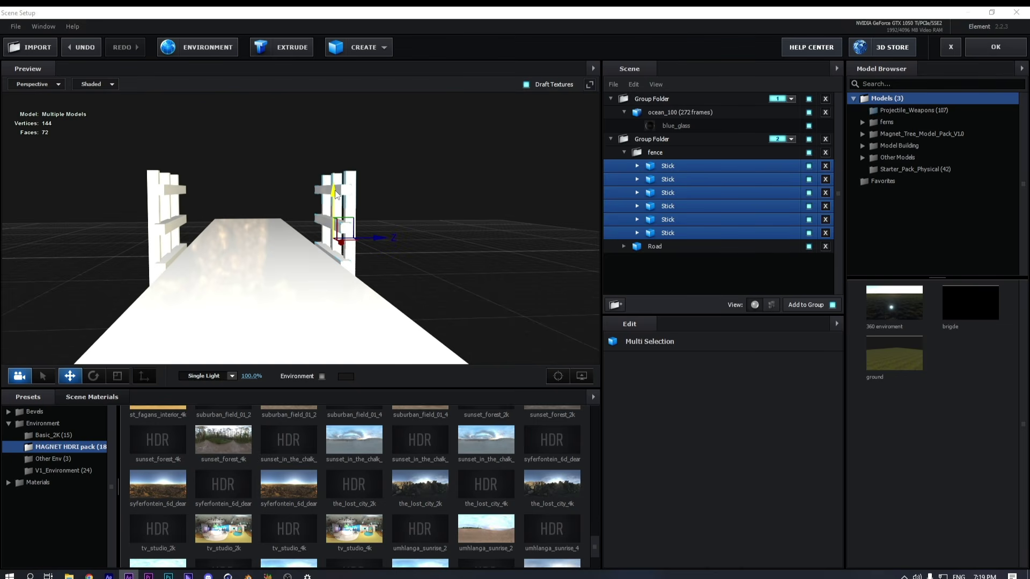
drag(223, 232, 277, 266)
click(624, 154)
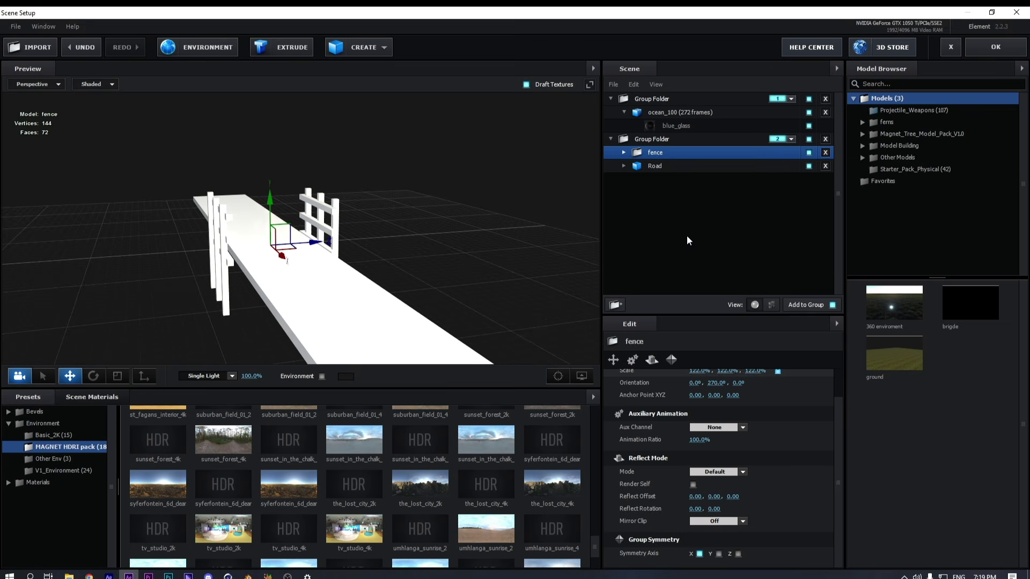
Apply the metal_rusted_04 material from the Pro_Shaders_2 Metal presets to the Road model
click(665, 165)
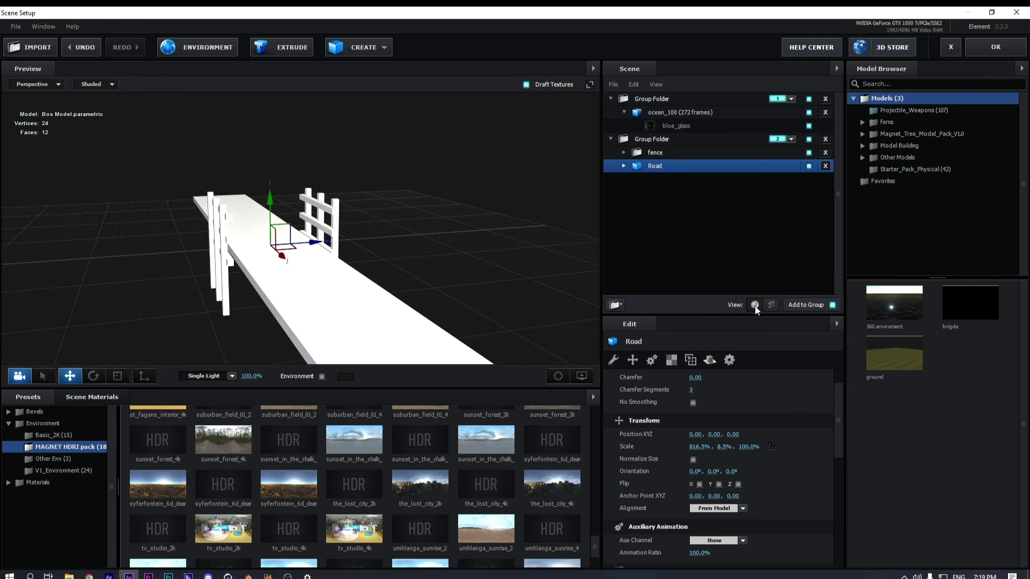
click(12, 482)
double_click(37, 449)
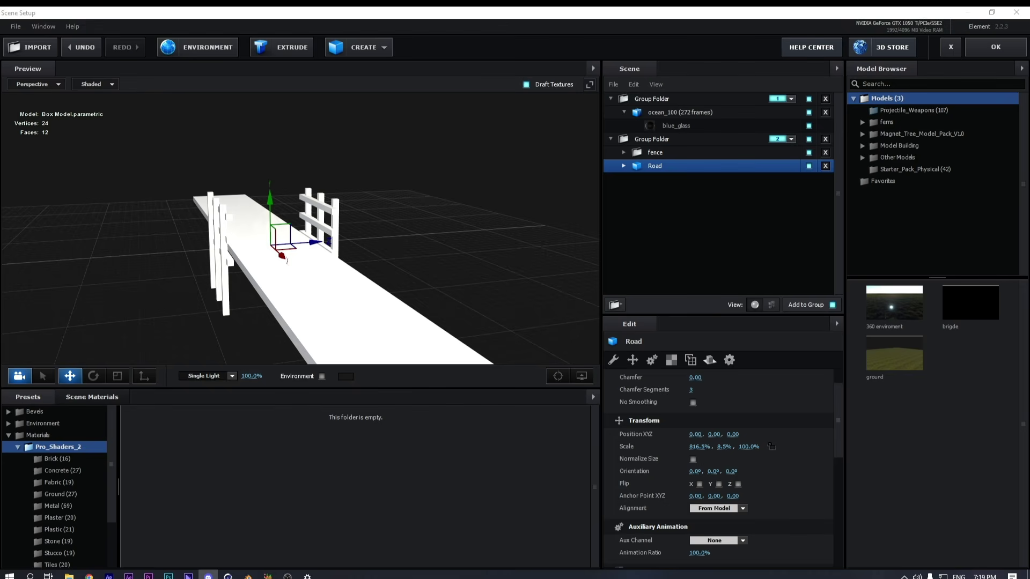
scroll(39, 507, down, 3)
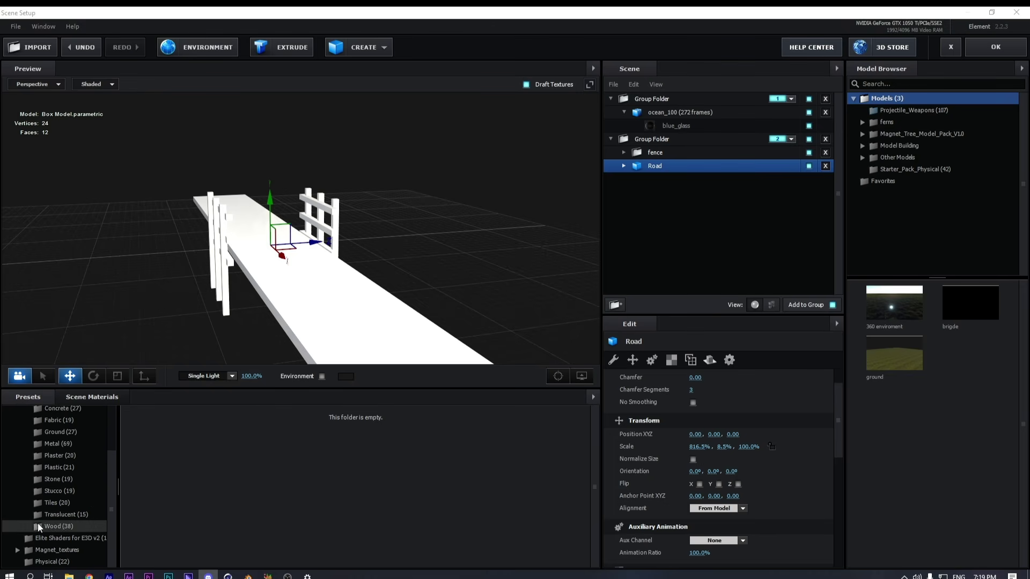
click(56, 444)
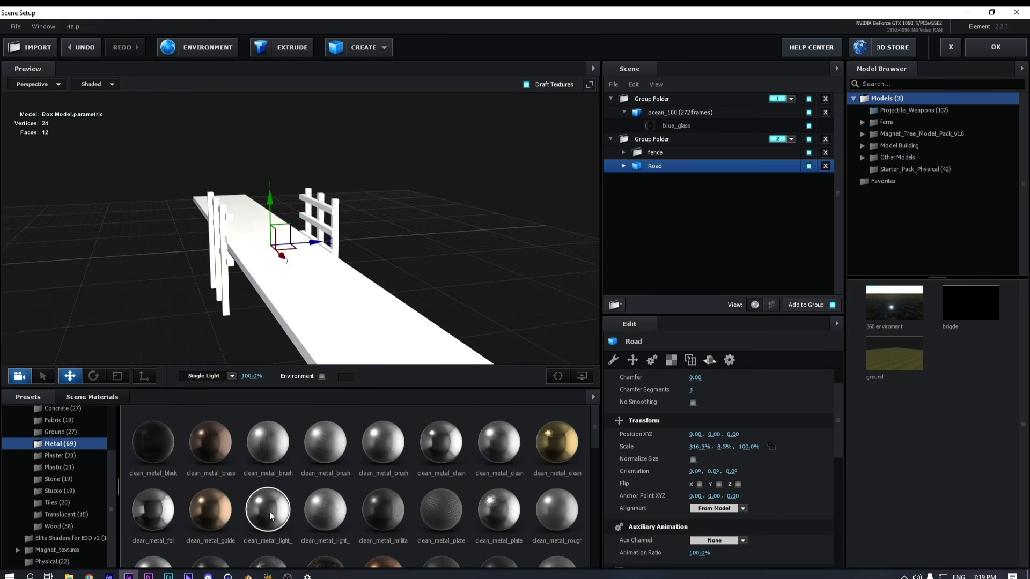
scroll(418, 491, down, 7)
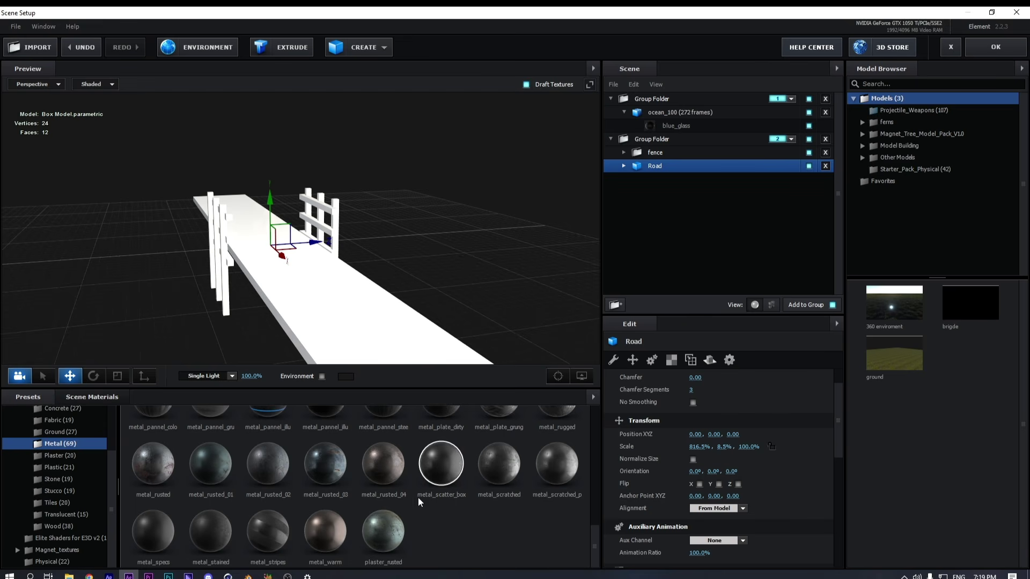
scroll(294, 529, up, 2)
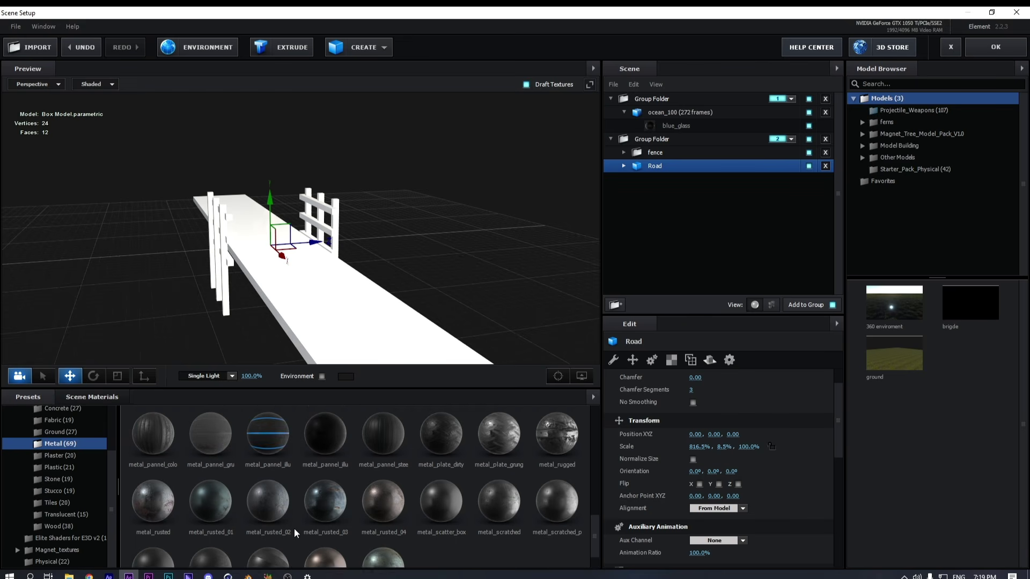
click(392, 520)
drag(467, 298, 353, 339)
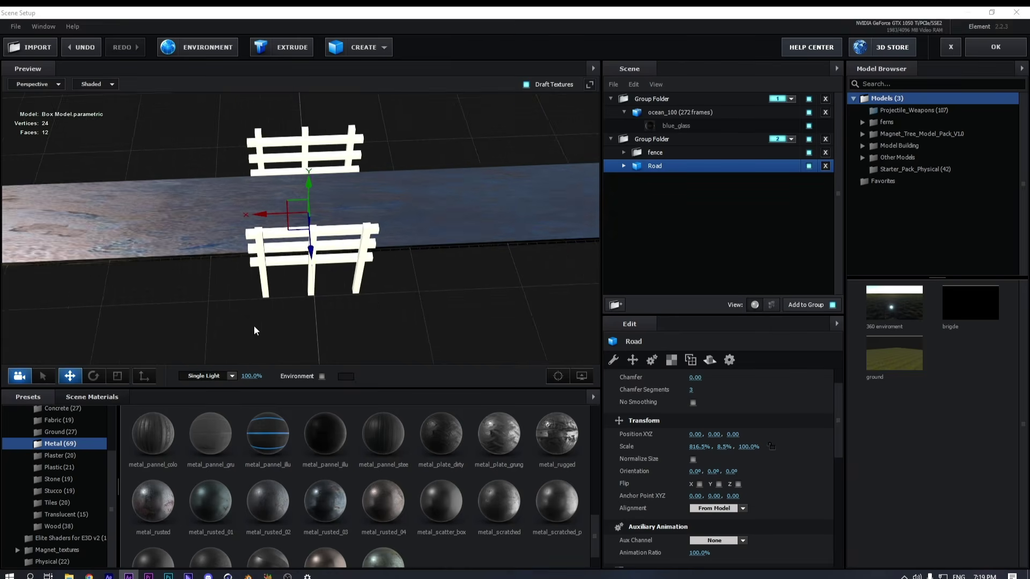
Set the first UV Repeat value of the Road to 4.08 so the rusted texture tiles along its length
drag(254, 326, 191, 289)
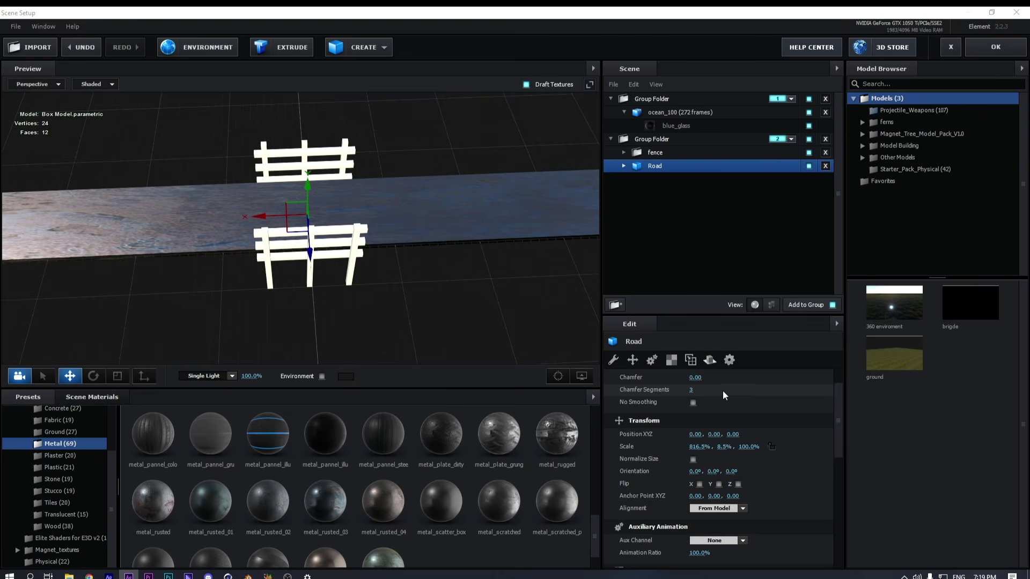
scroll(723, 391, up, 5)
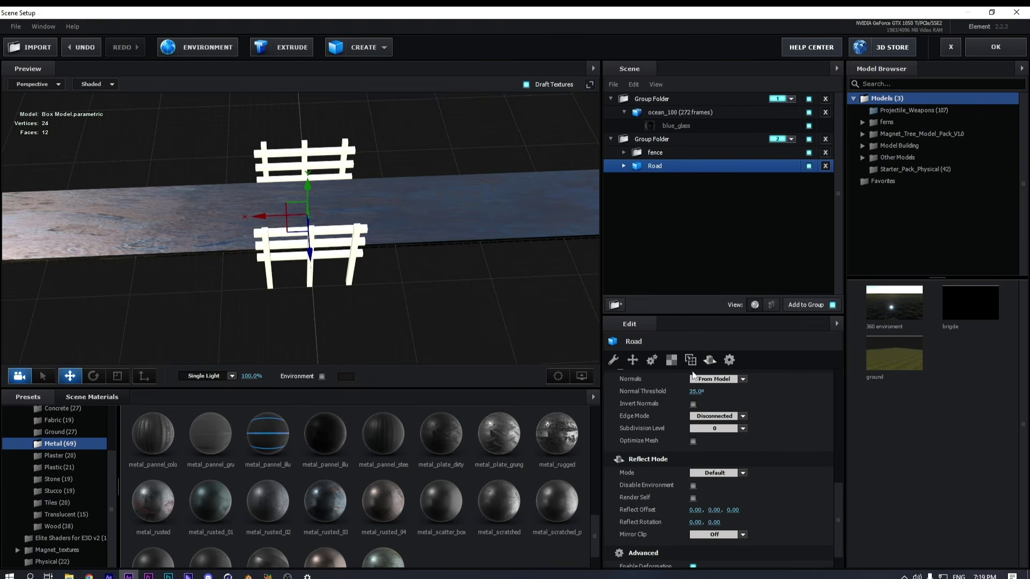
scroll(765, 484, down, 8)
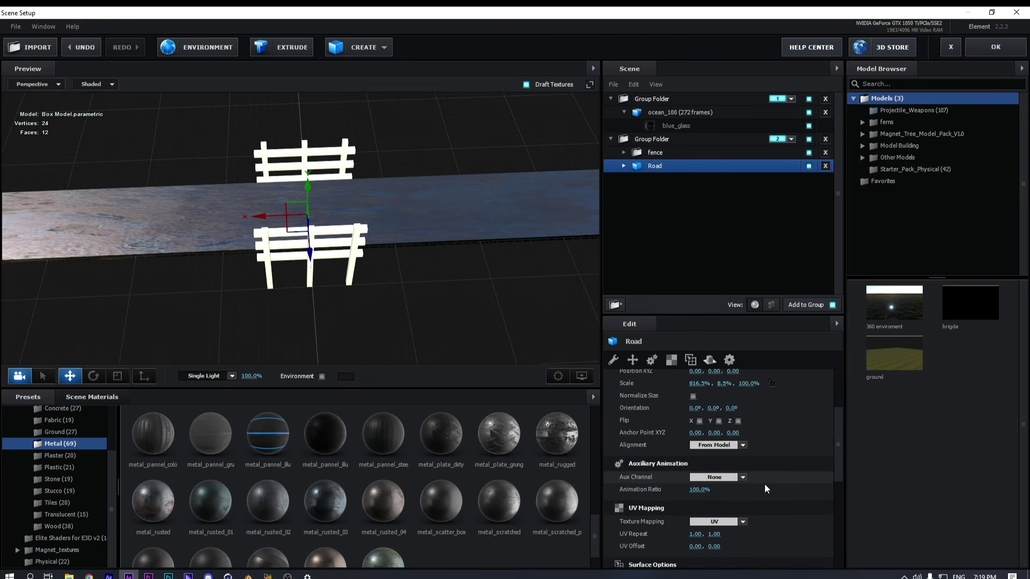
scroll(765, 484, down, 3)
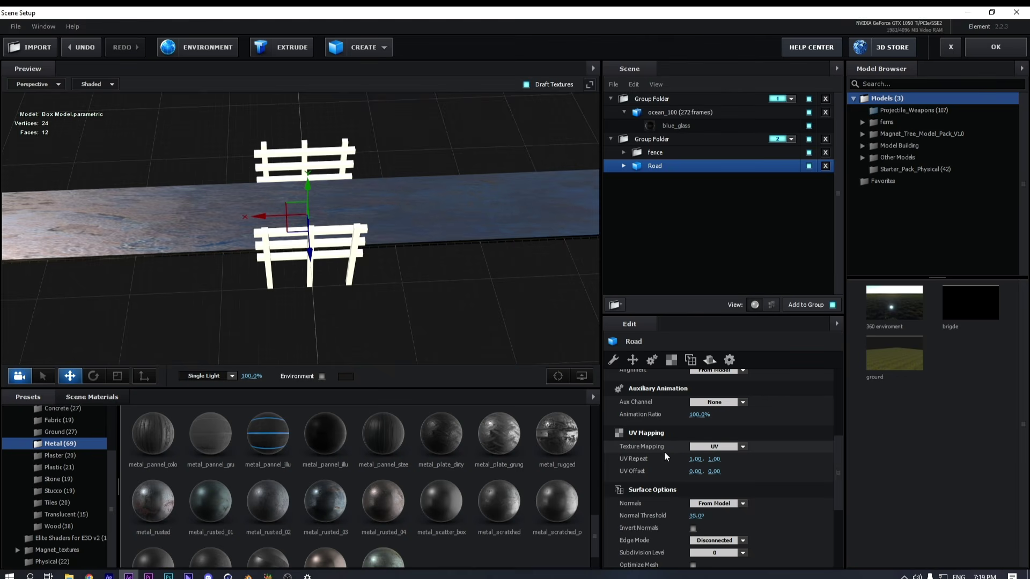
drag(693, 462, 867, 464)
drag(311, 317, 238, 244)
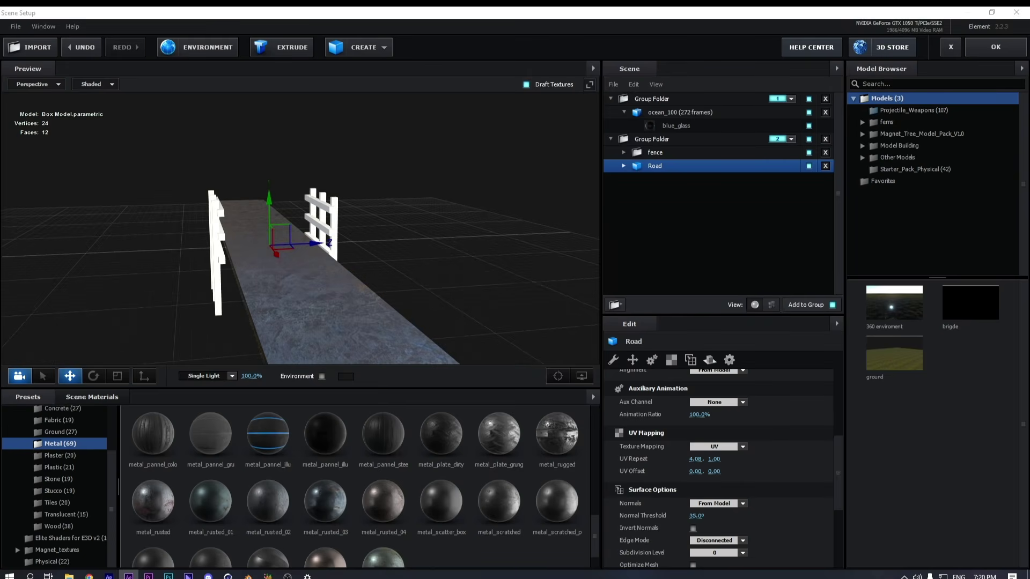
Set the Road's reflect mode to Mirror Surface
click(624, 166)
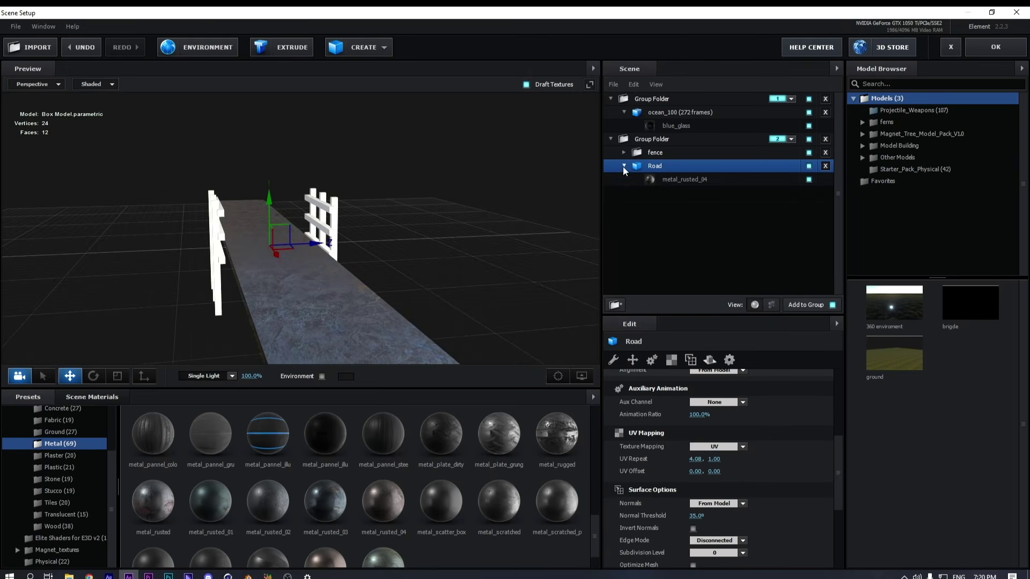
click(663, 180)
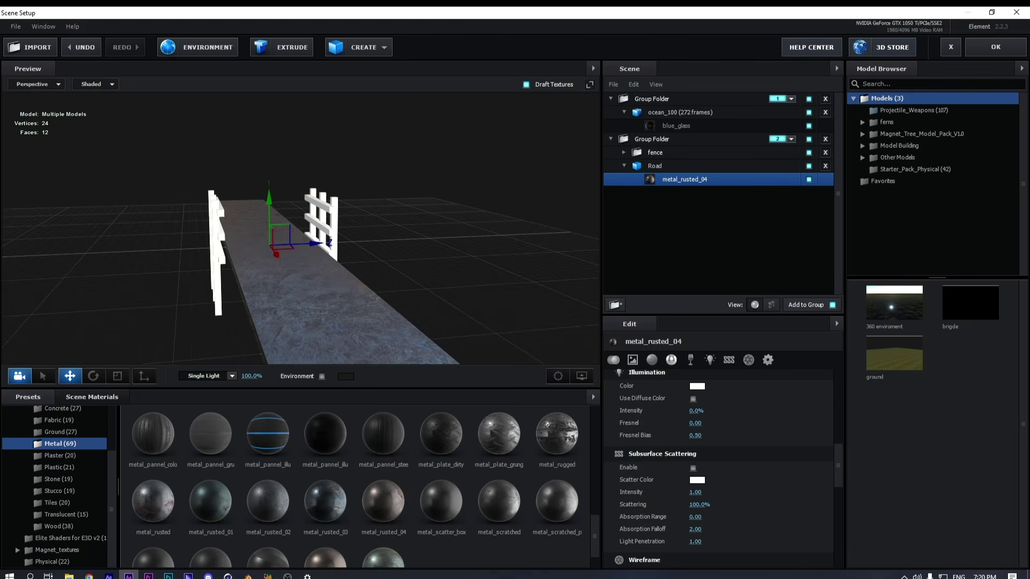
key(alt+Tab)
scroll(804, 438, up, 5)
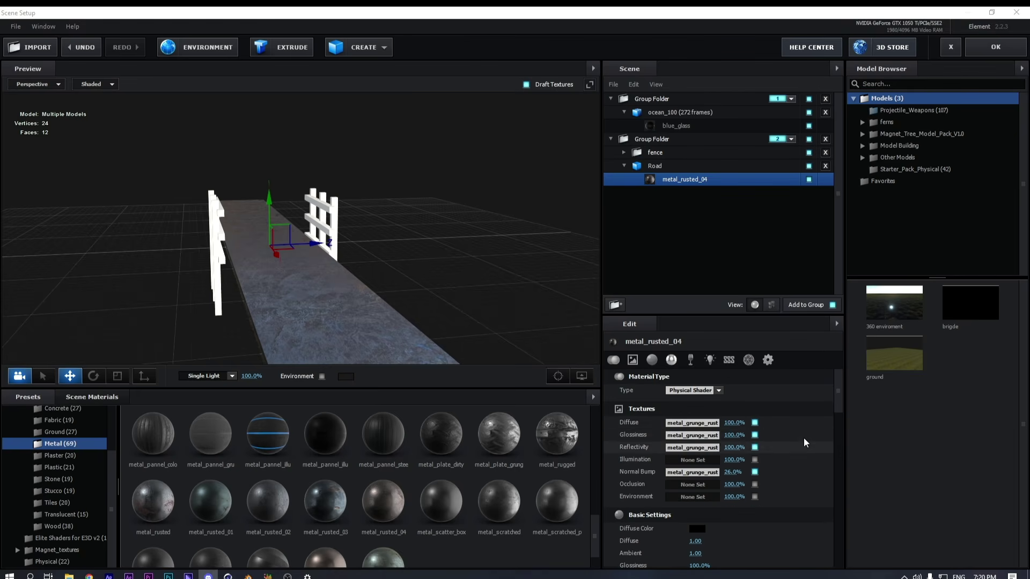
scroll(787, 443, down, 5)
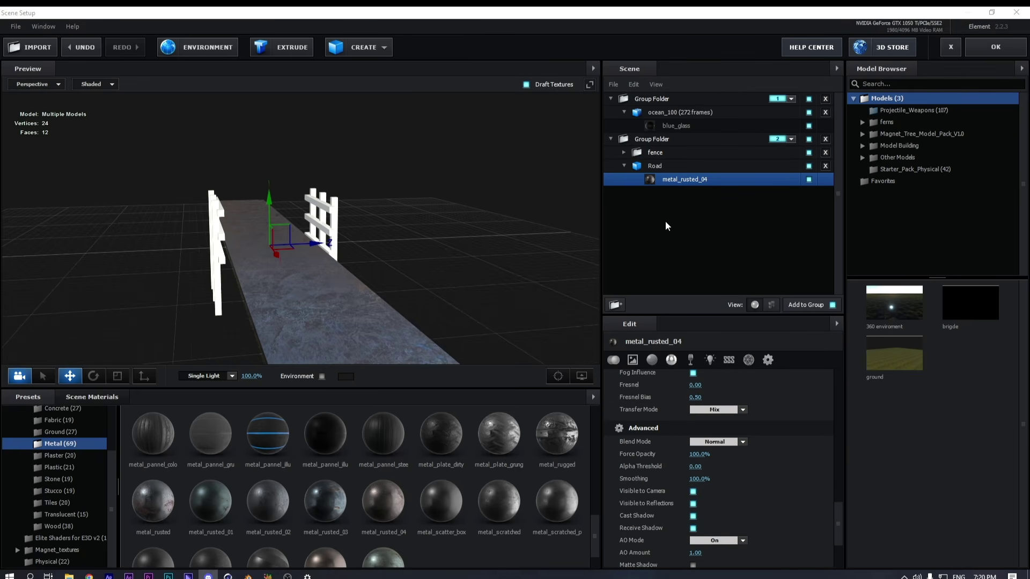
click(651, 168)
scroll(745, 446, down, 5)
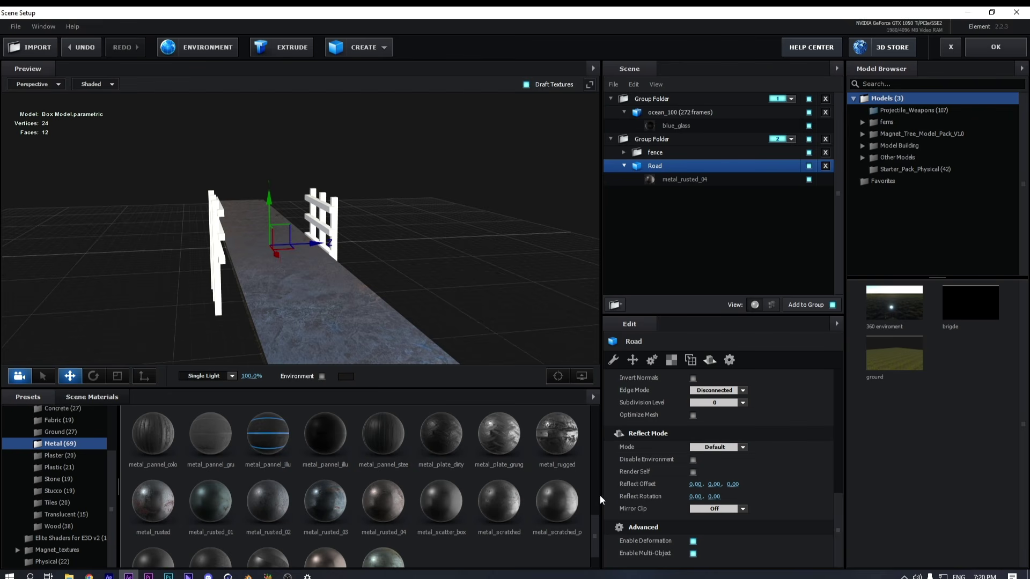
click(714, 447)
click(754, 478)
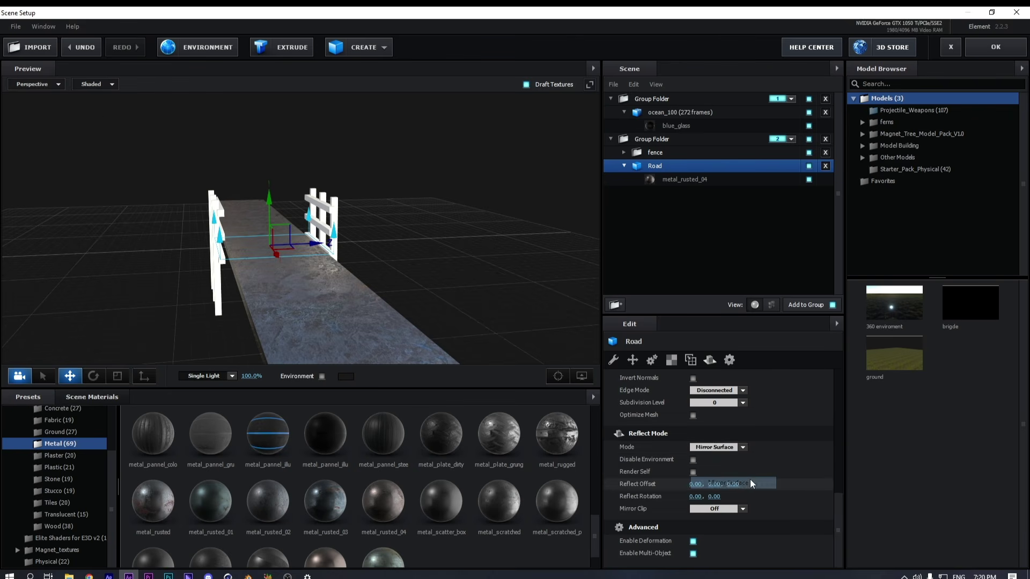
scroll(774, 483, down, 5)
scroll(774, 483, up, 1)
Lower the Glossiness texture strength of the Road's metal_rusted_04 material to 19%
drag(411, 322, 342, 314)
scroll(342, 315, up, 5)
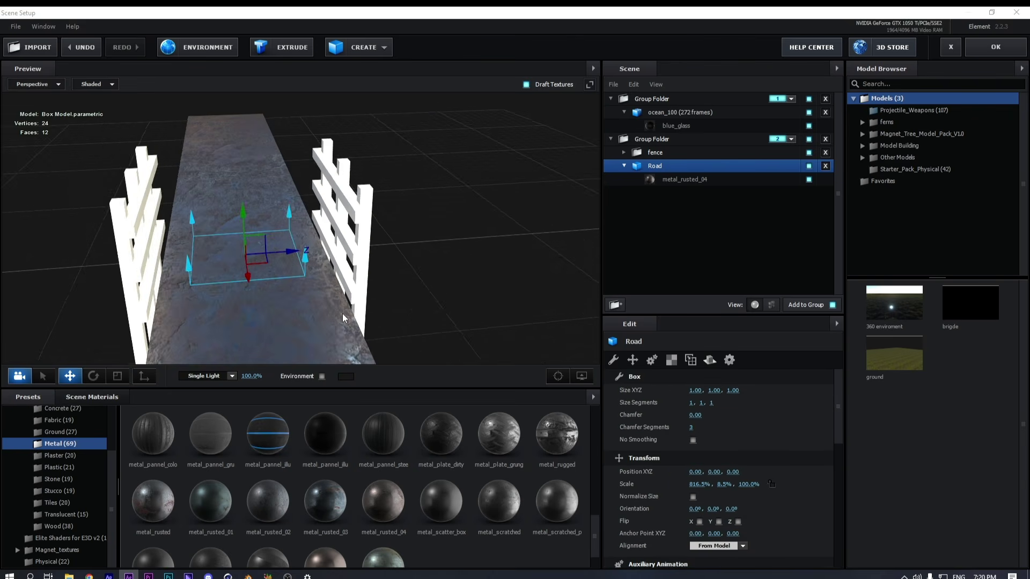
click(682, 182)
scroll(781, 482, up, 5)
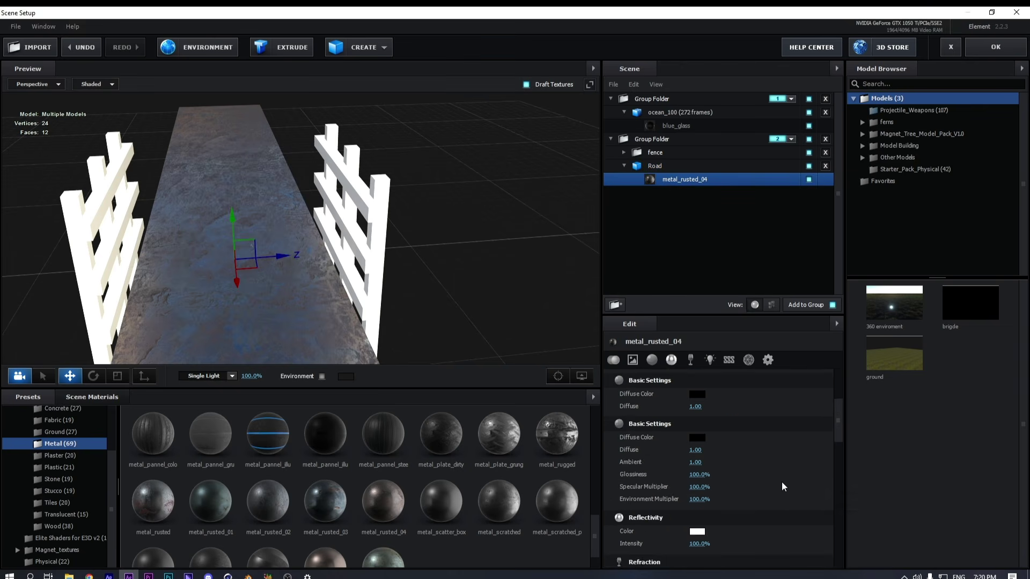
scroll(781, 482, up, 3)
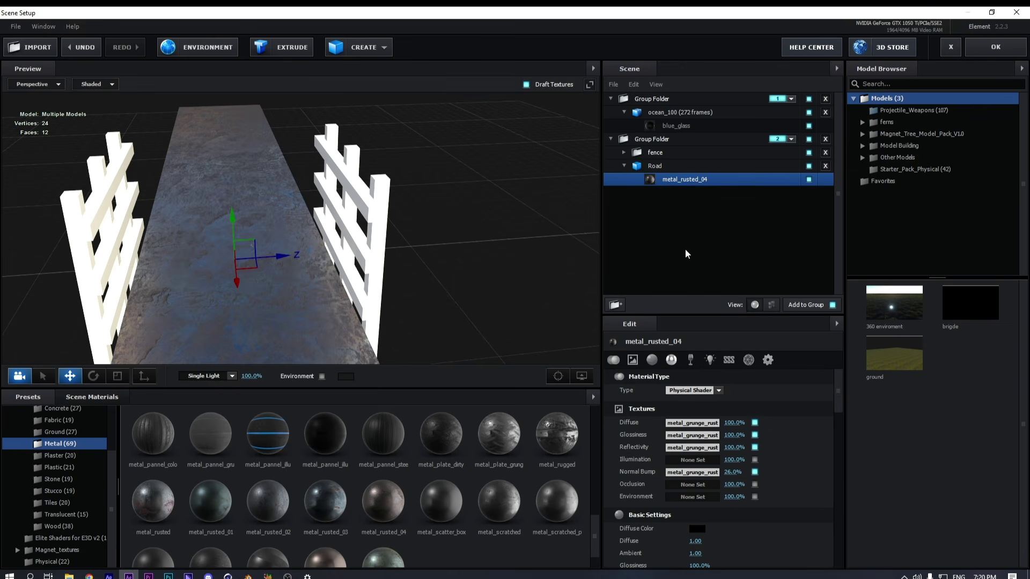
drag(734, 435, 675, 435)
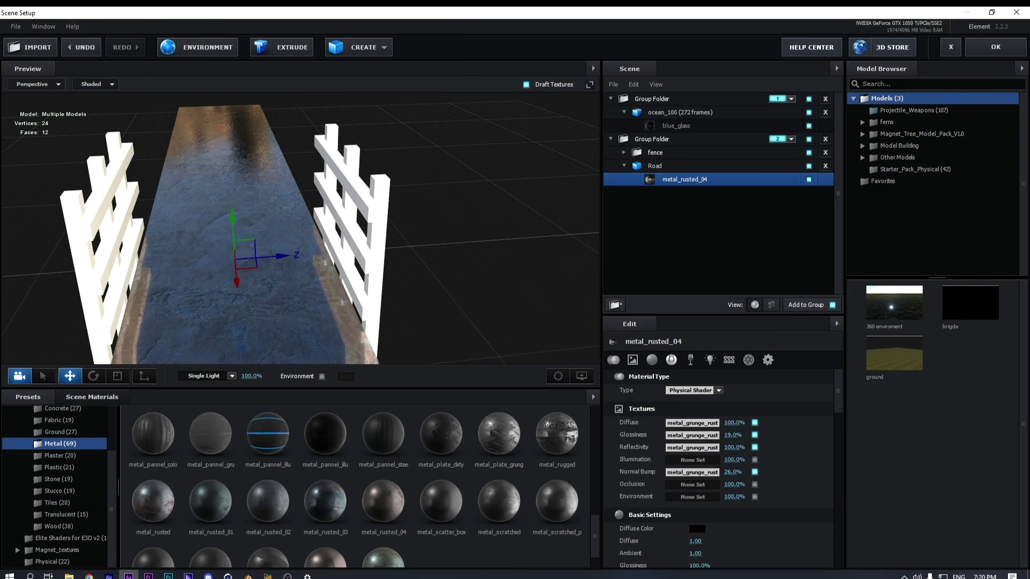
Set the reflectivity color of the Road's metal_rusted_04 material to the pale yellow F2D389
scroll(688, 473, down, 5)
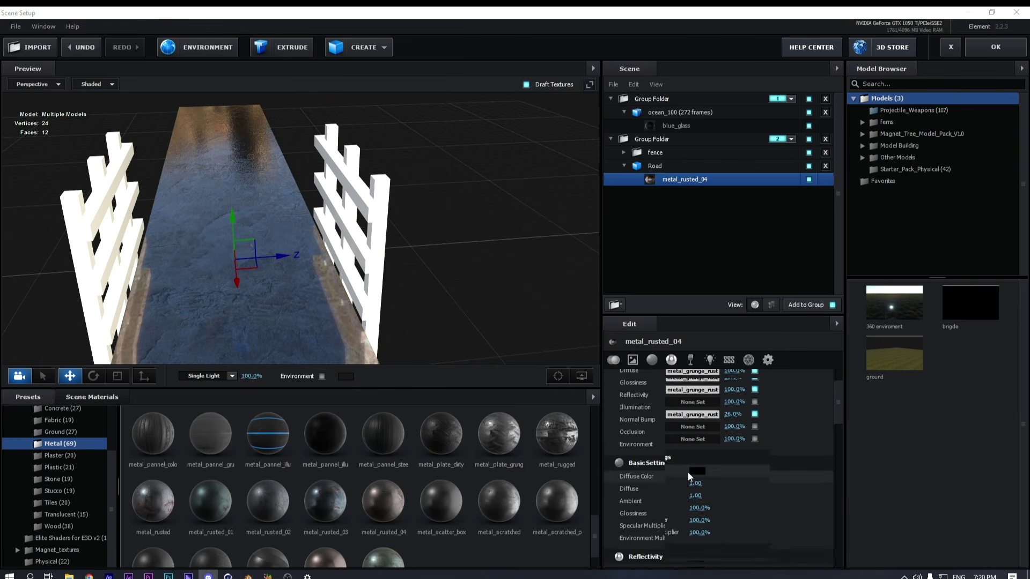
click(691, 434)
mouse_move(691, 434)
mouse_down()
mouse_move(669, 391)
mouse_move(710, 449)
mouse_move(690, 414)
mouse_move(688, 434)
mouse_move(671, 394)
mouse_up()
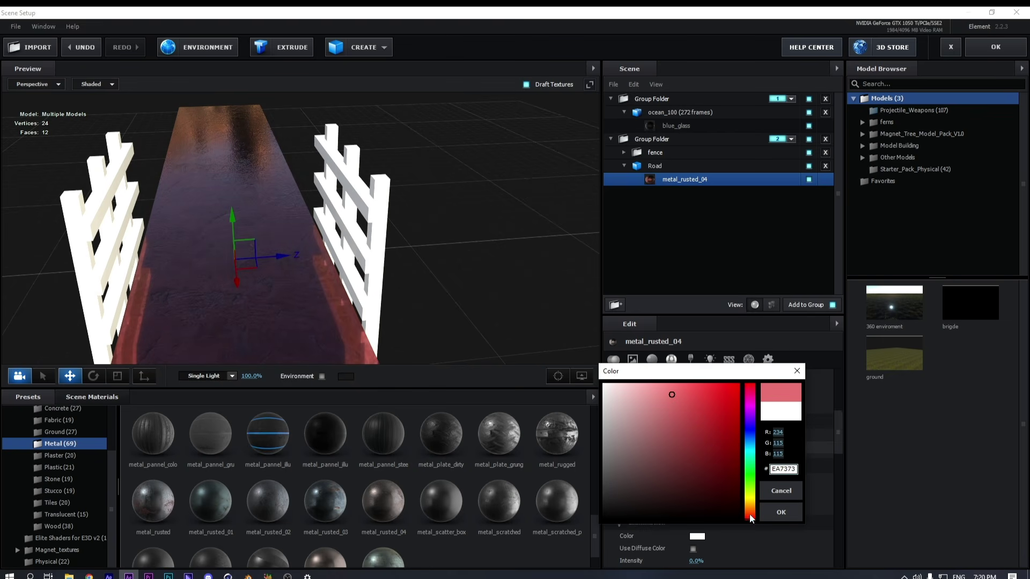
mouse_move(750, 515)
mouse_down()
mouse_move(750, 501)
mouse_move(752, 511)
mouse_up()
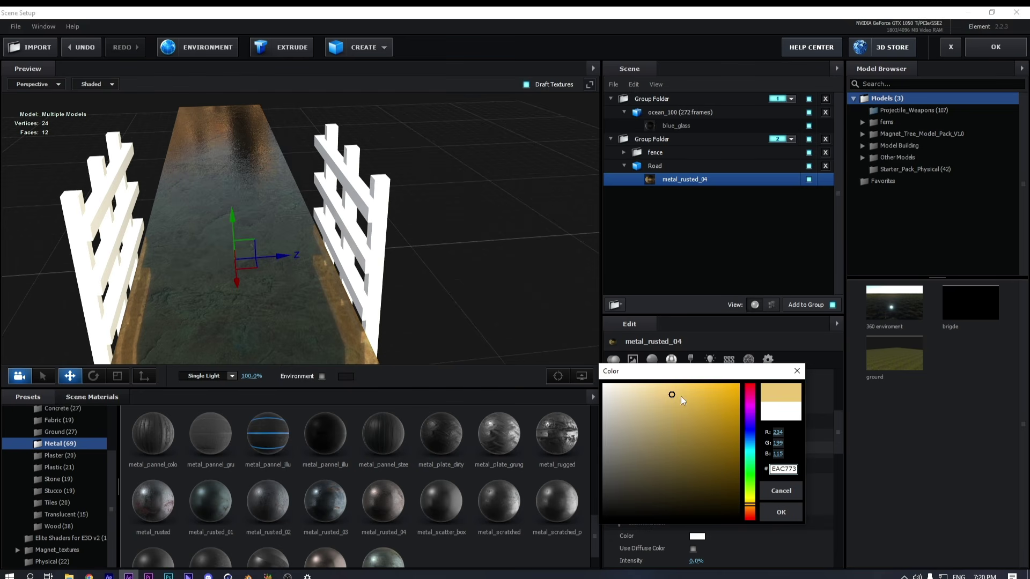
mouse_move(673, 401)
mouse_down()
mouse_move(691, 416)
mouse_move(677, 385)
mouse_move(690, 405)
mouse_up()
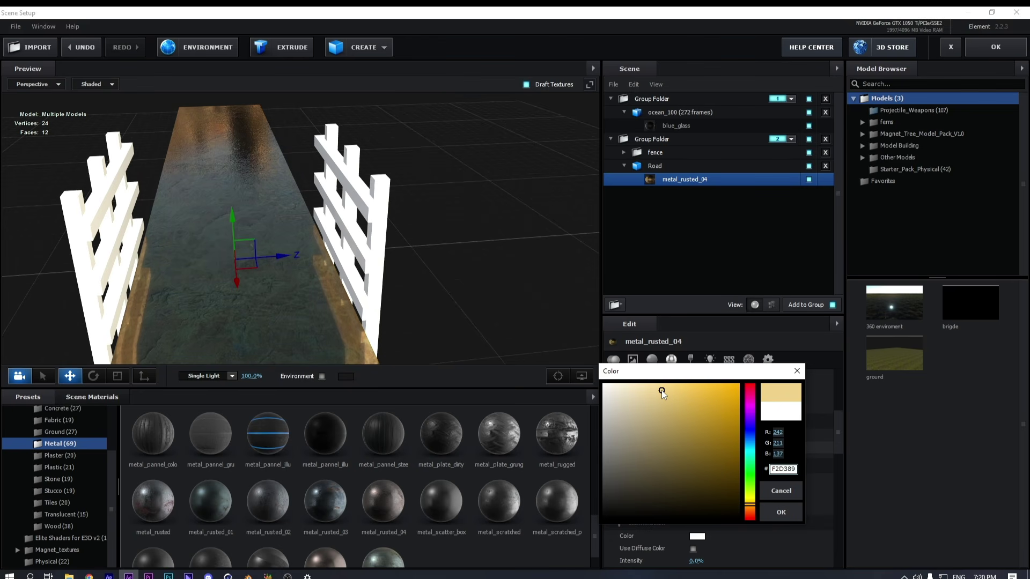
click(770, 510)
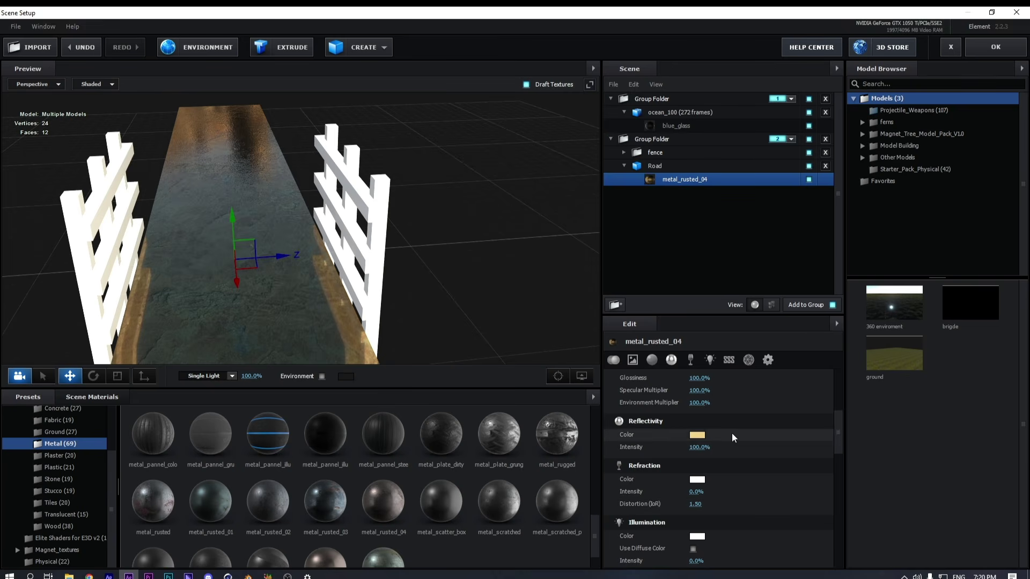
Raise the Normal Bump strength of the Road's metal_rusted_04 material to 60%
drag(323, 253, 321, 331)
scroll(721, 473, up, 5)
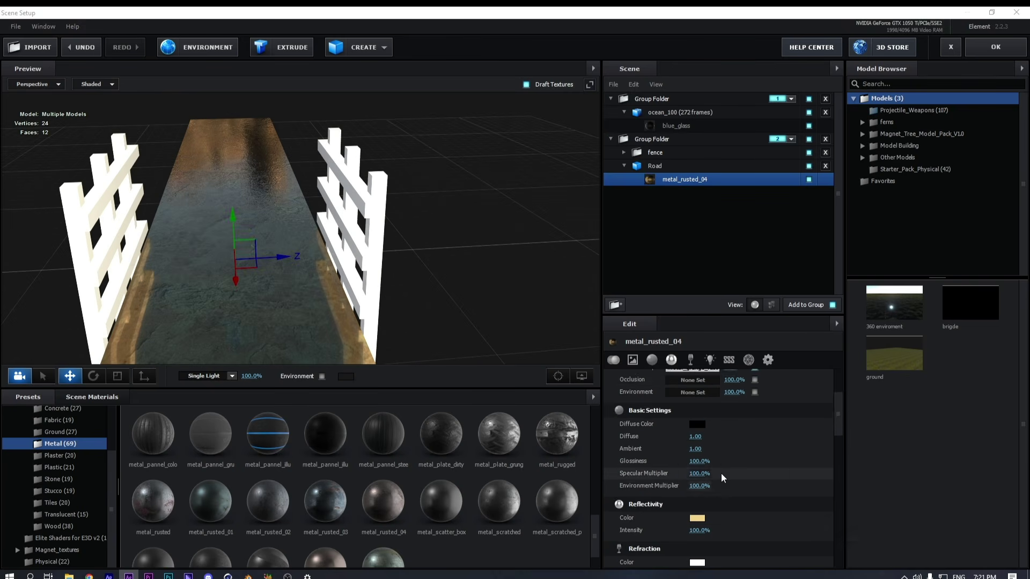
drag(729, 473, 742, 470)
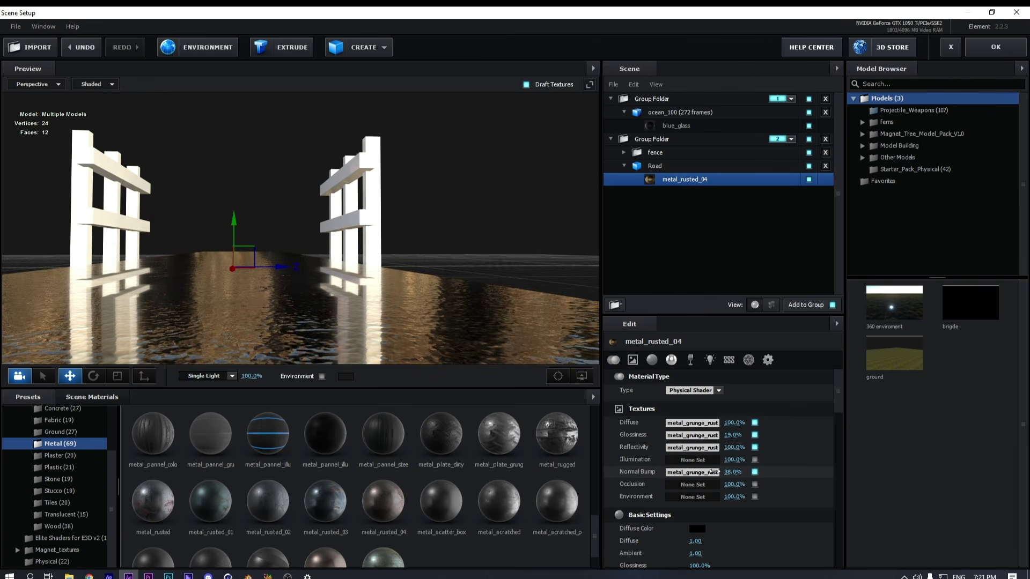
drag(729, 472, 721, 470)
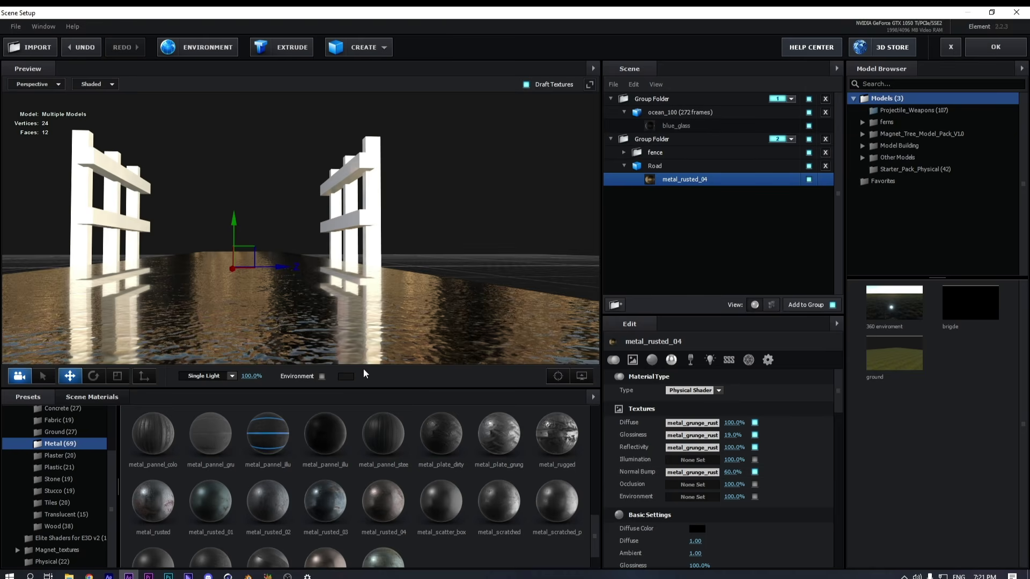
Try applying the Road's metal_rusted_04 scene material to the fence folder, and undo the assignment
drag(310, 310, 377, 278)
click(658, 154)
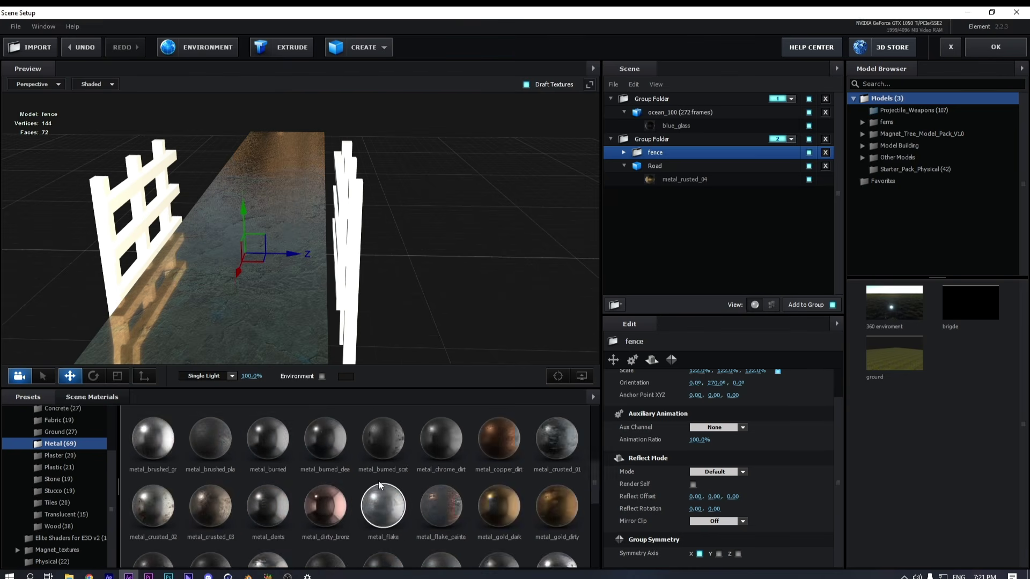
scroll(383, 483, down, 1)
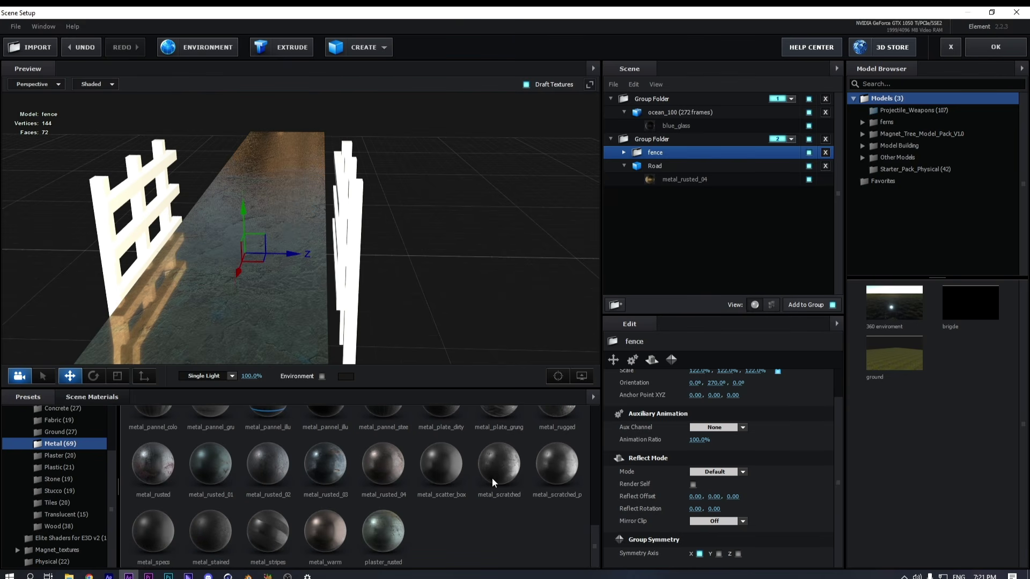
scroll(499, 478, up, 1)
click(86, 403)
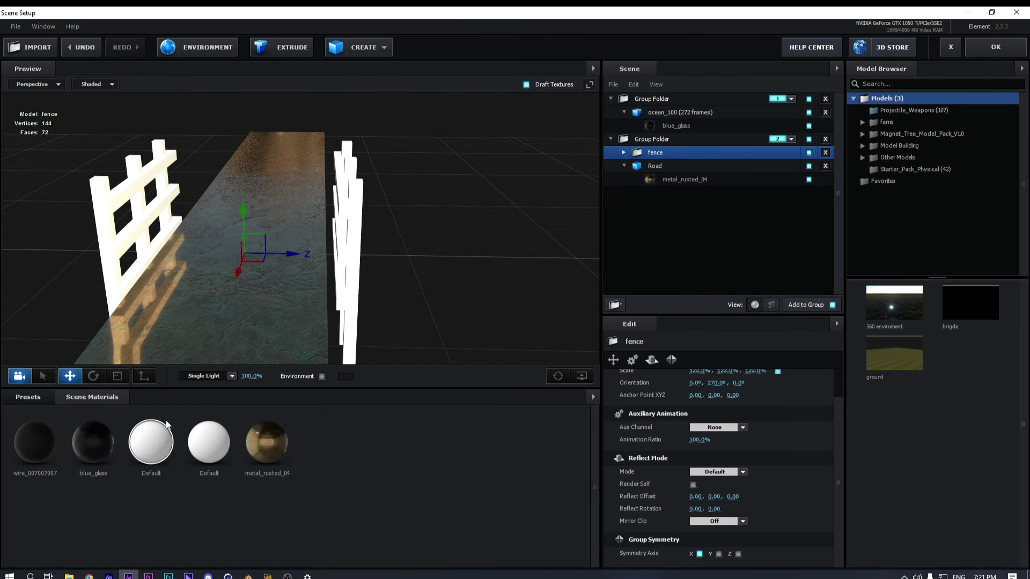
click(271, 456)
drag(340, 297, 414, 246)
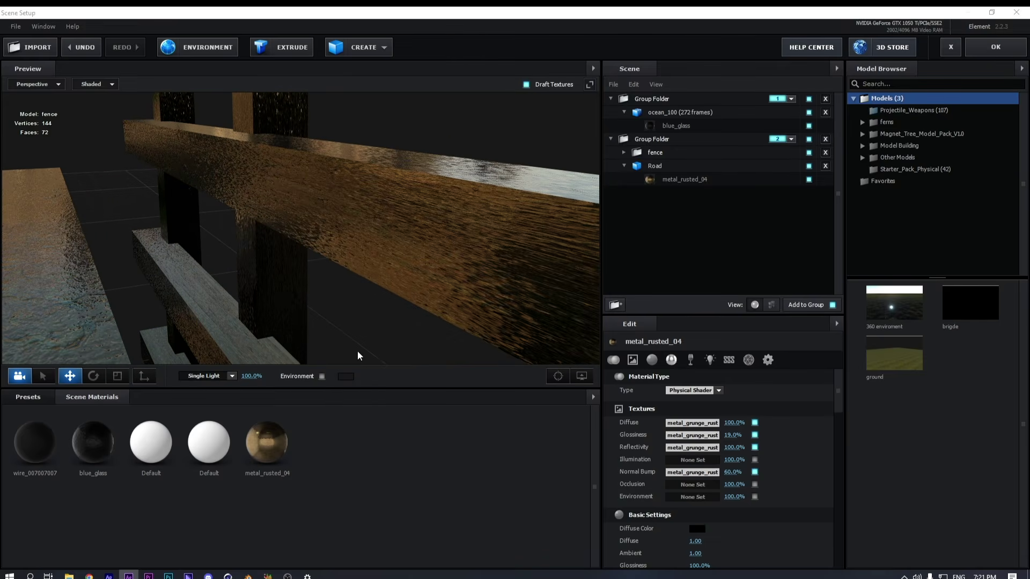
key(ctrl+z)
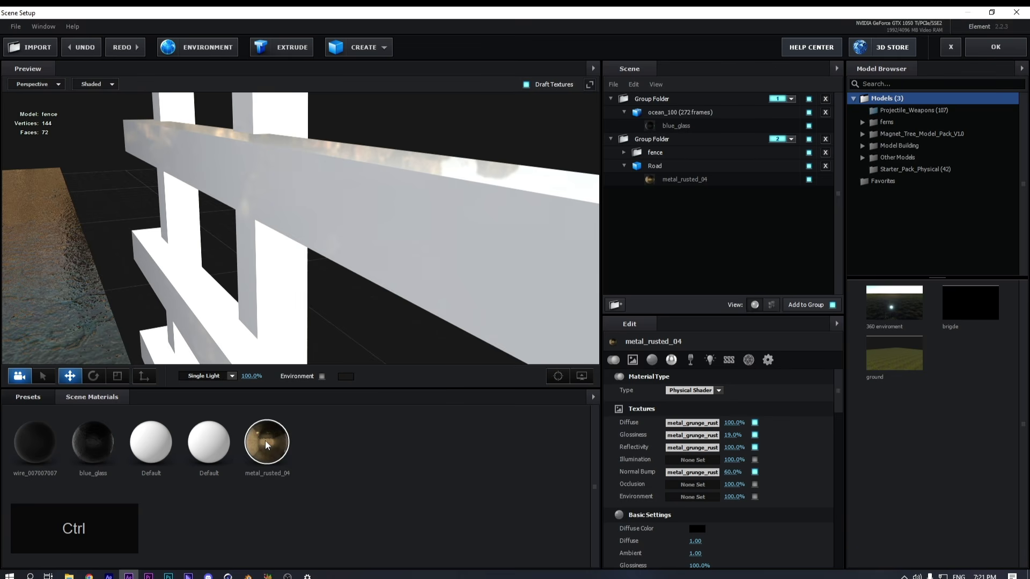
Duplicate the metal_rusted_04 scene material and apply the copy to the fence folder
right_click(266, 442)
click(287, 461)
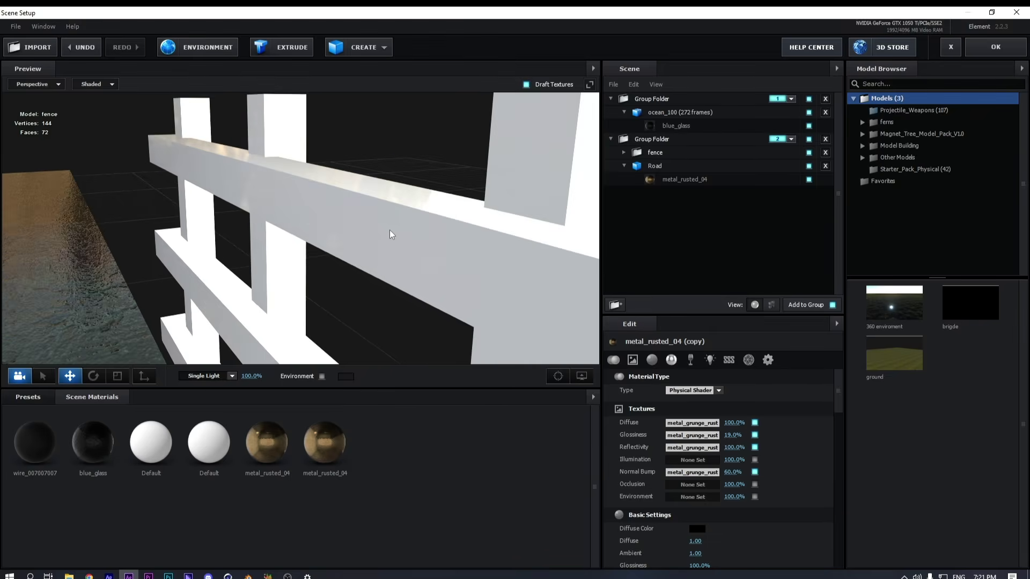
scroll(708, 444, down, 8)
scroll(709, 442, down, 10)
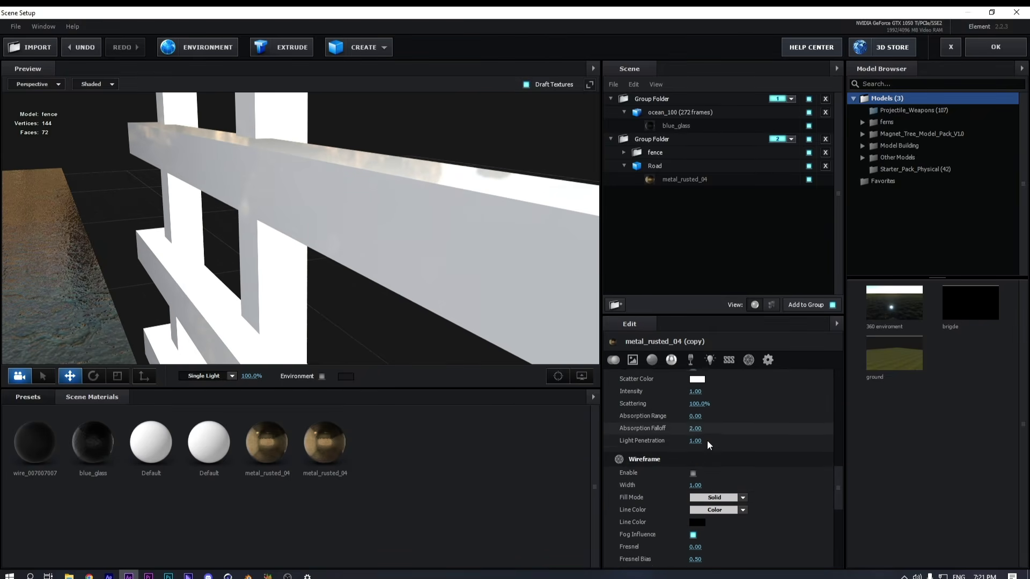
scroll(708, 444, up, 10)
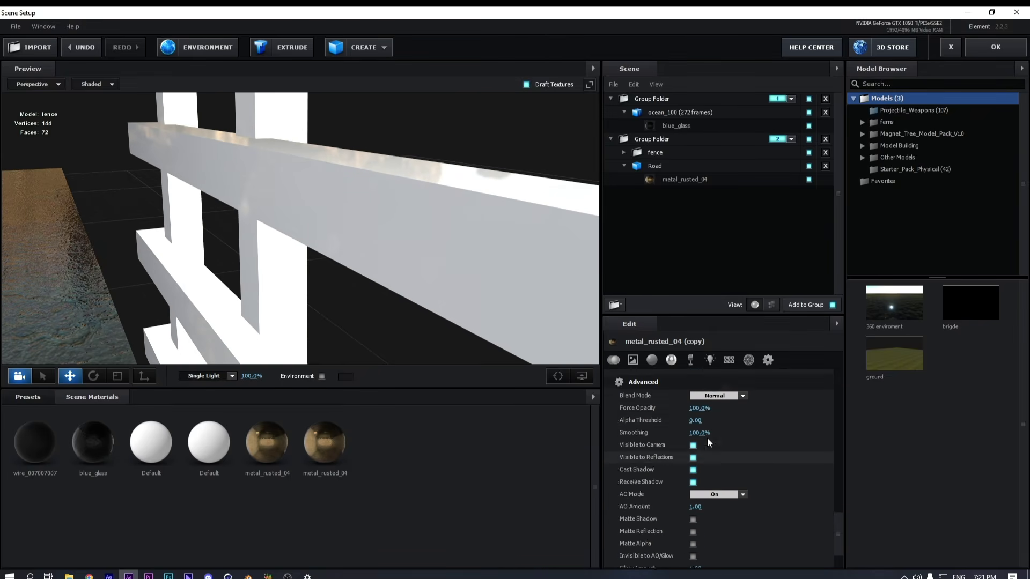
scroll(708, 438, up, 10)
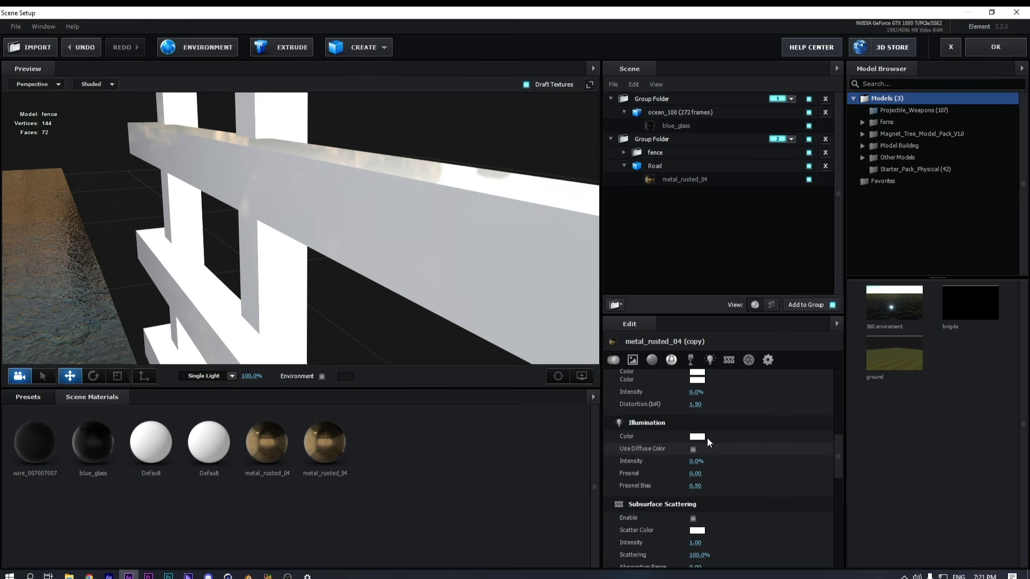
scroll(708, 443, up, 1)
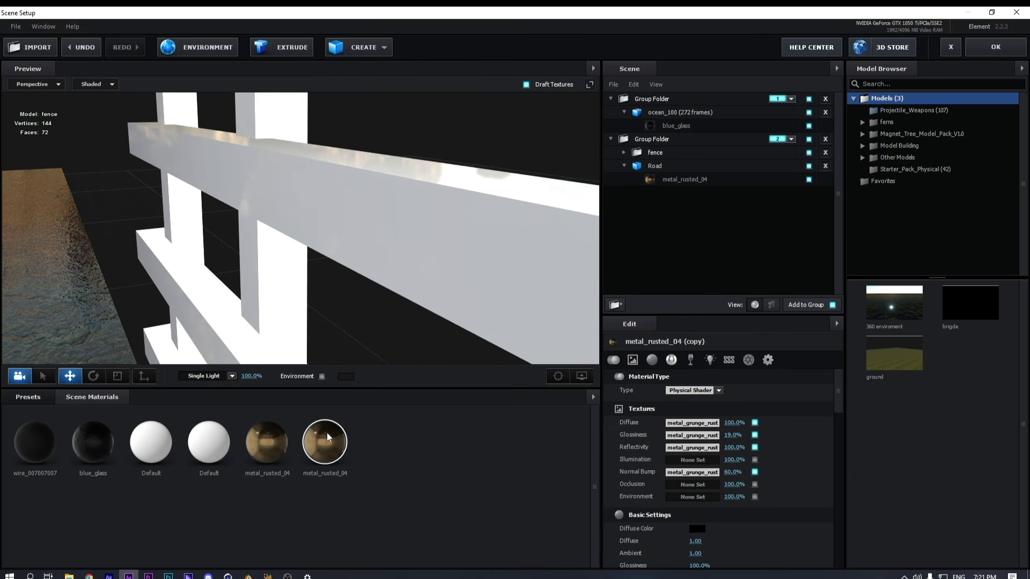
click(659, 156)
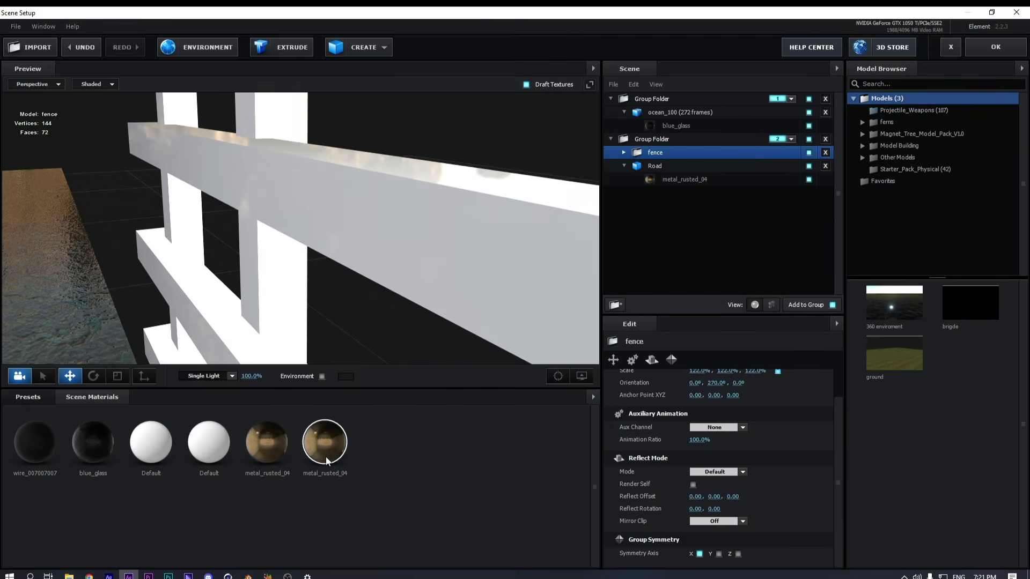
drag(326, 456, 326, 351)
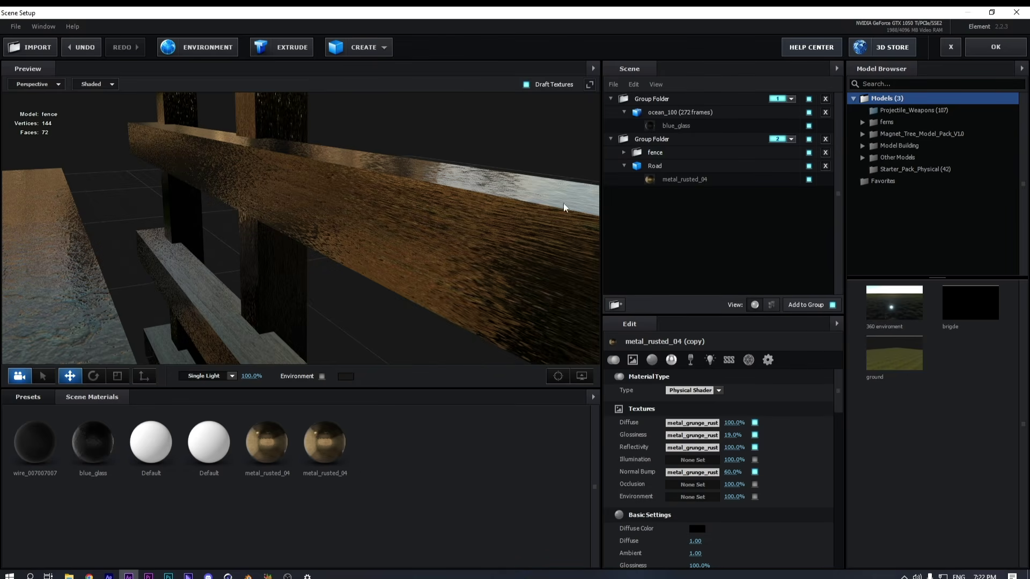
Set the diffuse color of the metal_rusted_04 (copy) material to the grey 9B9B9B
scroll(765, 456, down, 2)
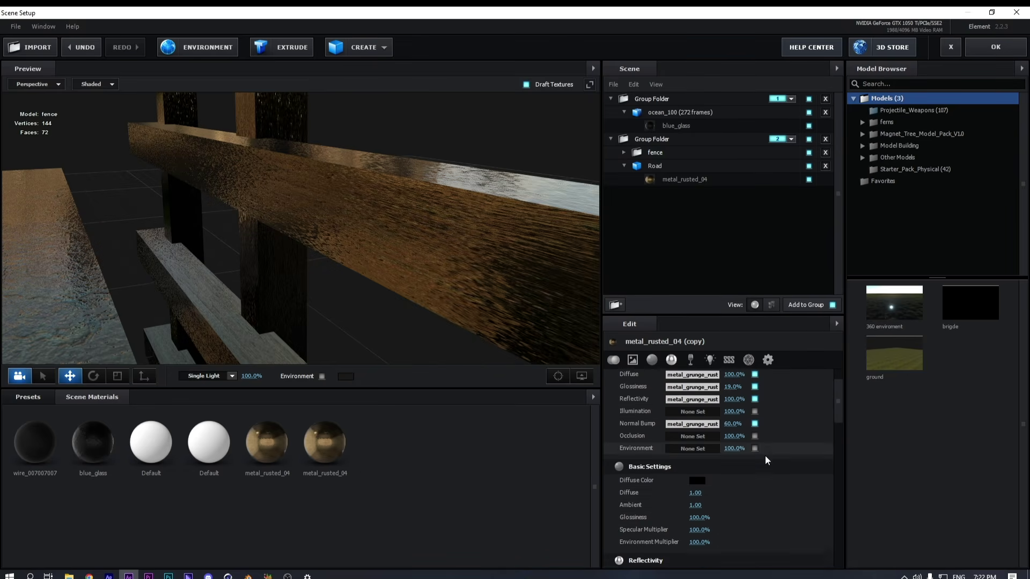
scroll(765, 456, down, 4)
scroll(751, 448, up, 2)
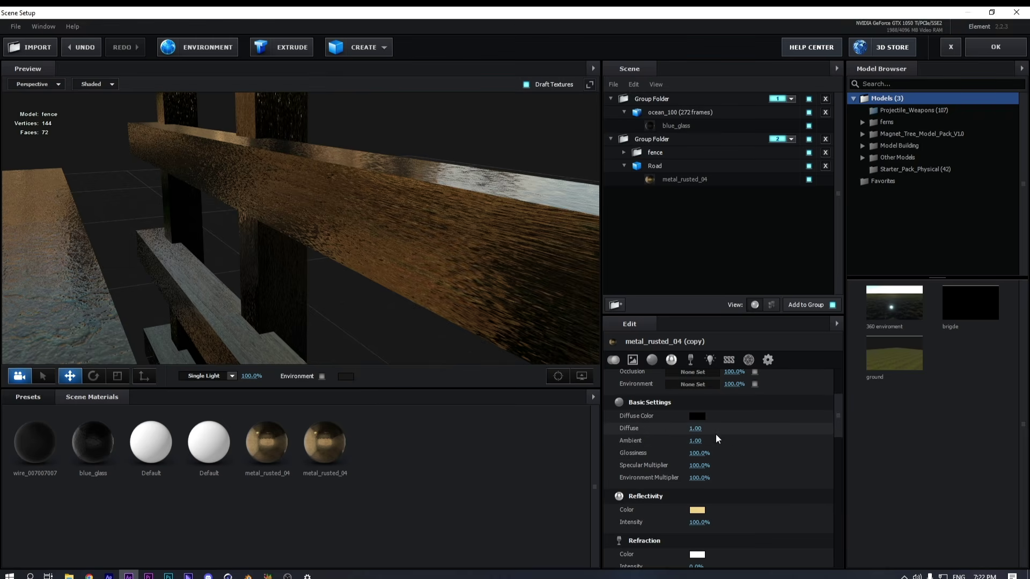
click(697, 417)
drag(634, 451, 593, 385)
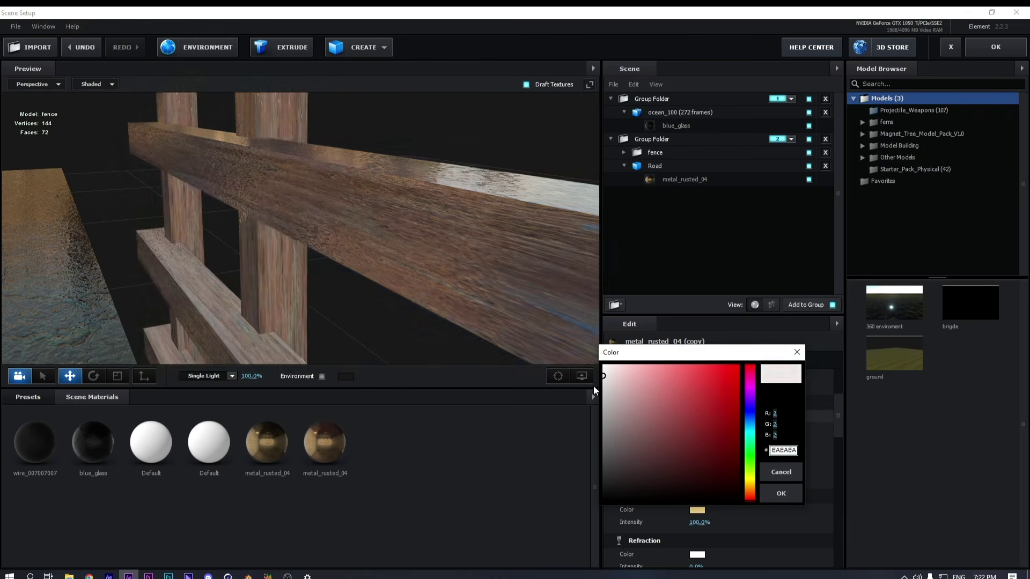
mouse_move(583, 343)
mouse_down()
mouse_move(574, 401)
mouse_move(610, 407)
mouse_move(593, 417)
mouse_up()
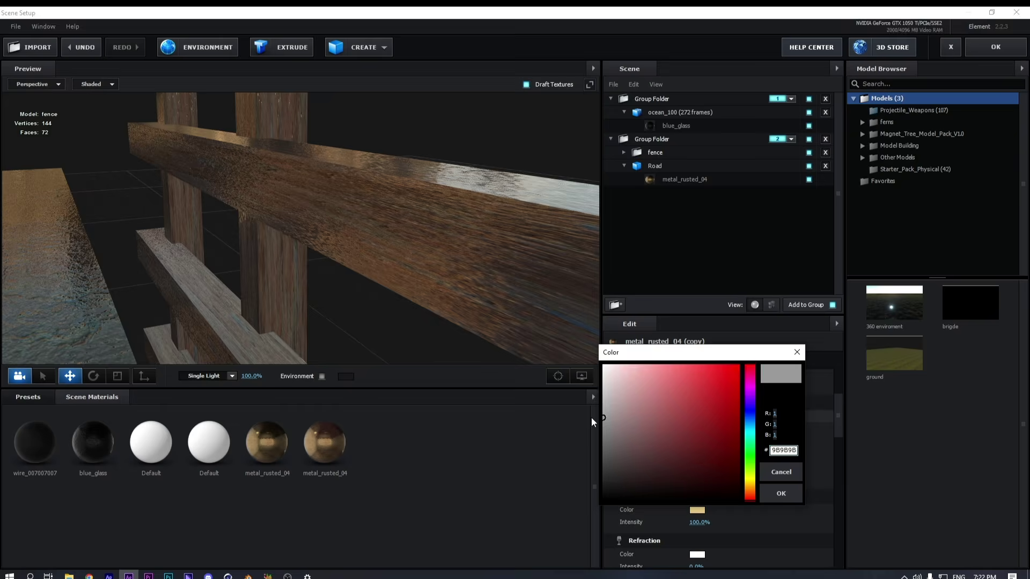
click(784, 496)
Set the UV Repeat of the first Stick in the fence folder to 0.15 and 1.45
scroll(751, 489, down, 6)
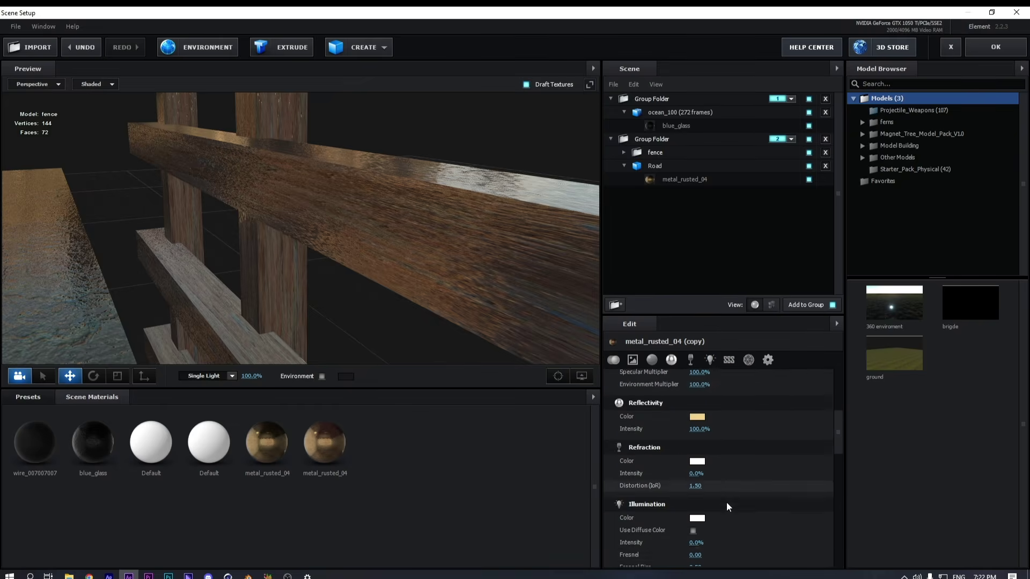
click(639, 156)
scroll(732, 485, up, 2)
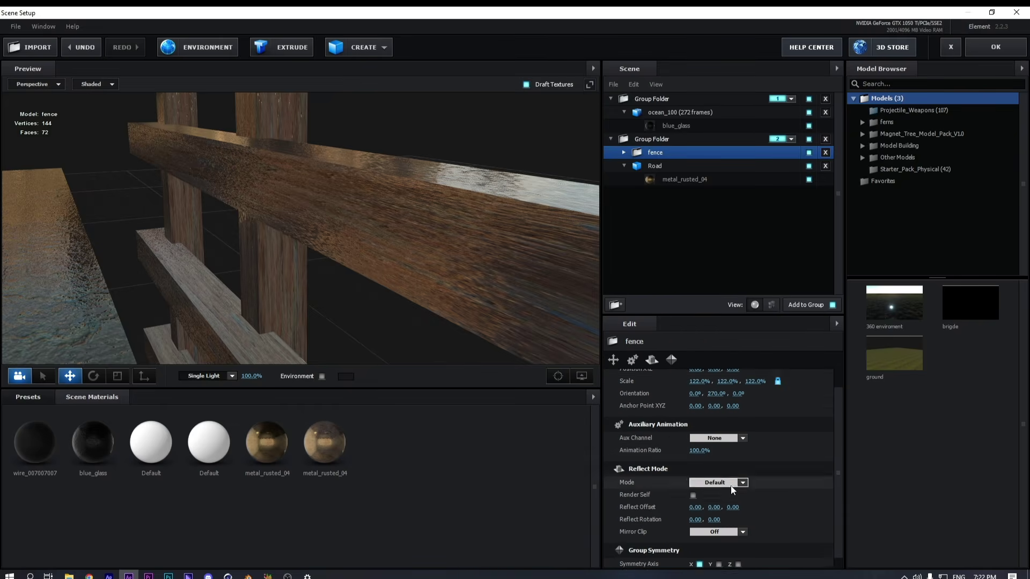
click(624, 153)
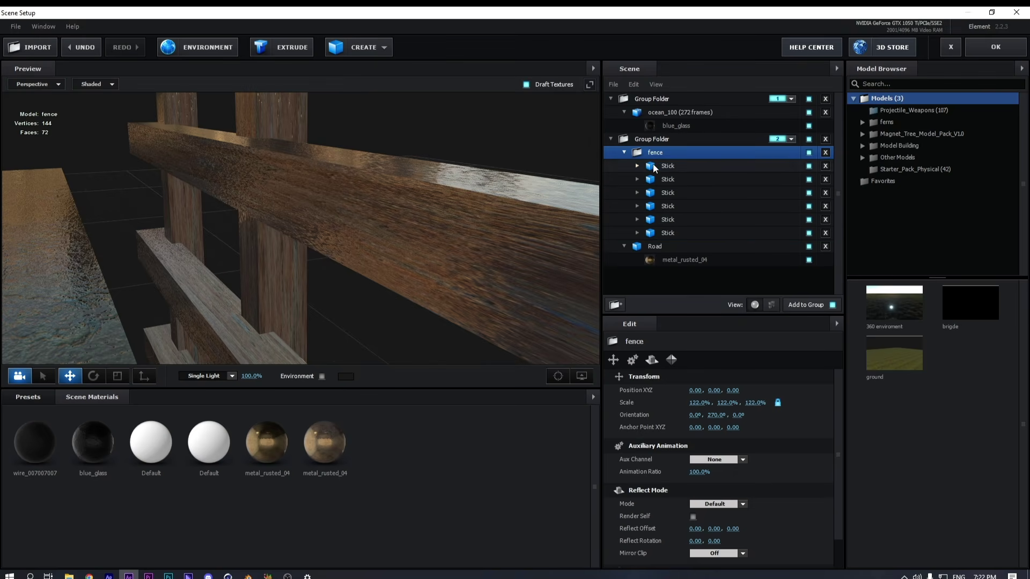
click(655, 167)
scroll(742, 476, down, 4)
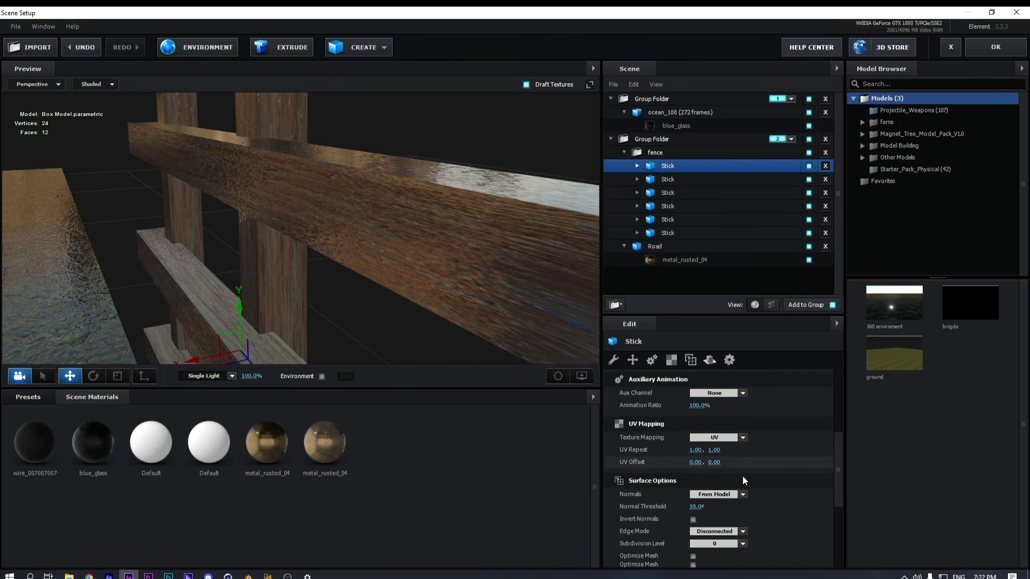
scroll(743, 476, up, 2)
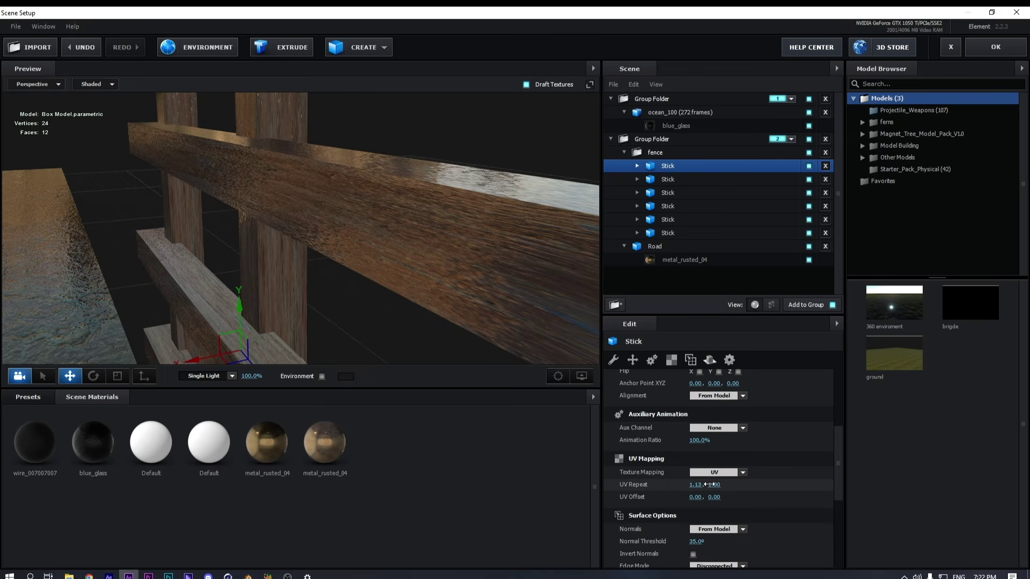
drag(483, 252, 522, 181)
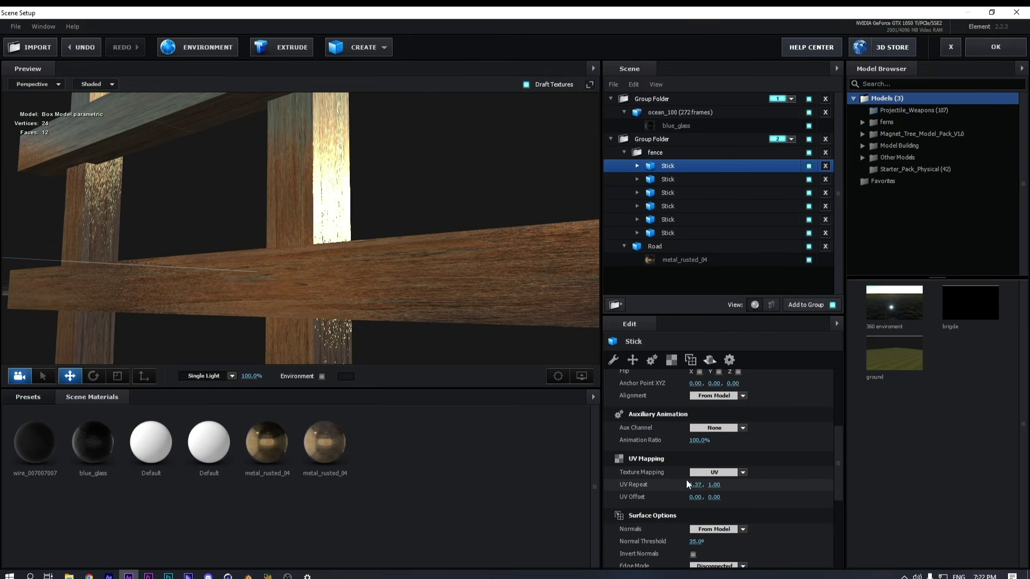
drag(687, 491, 665, 490)
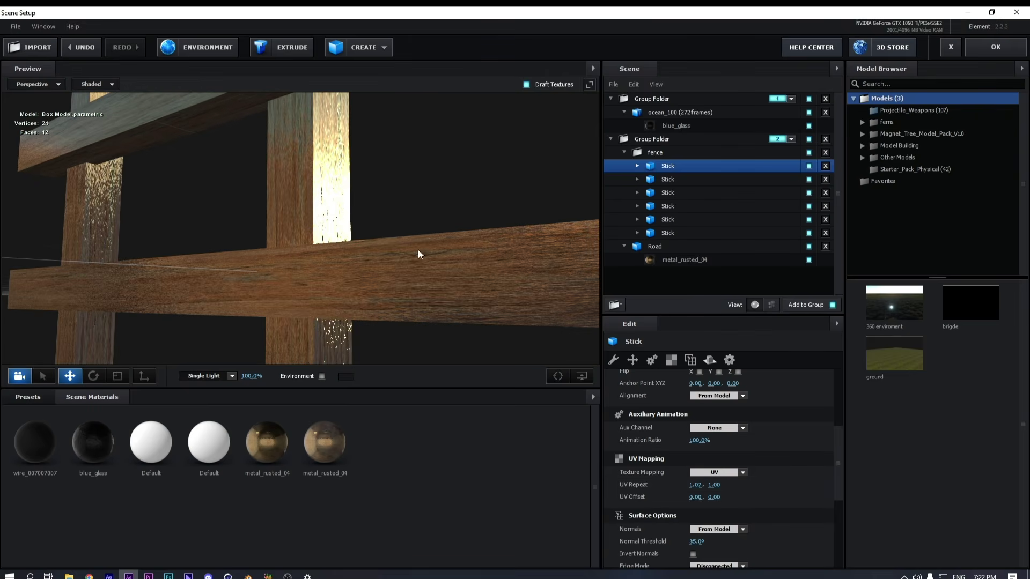
drag(418, 249, 458, 290)
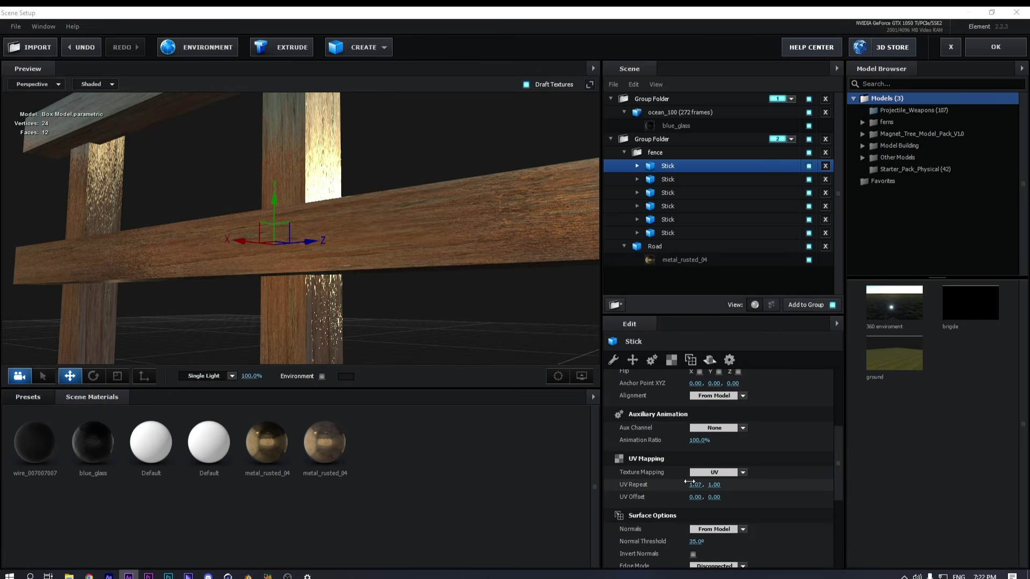
drag(696, 484, 583, 483)
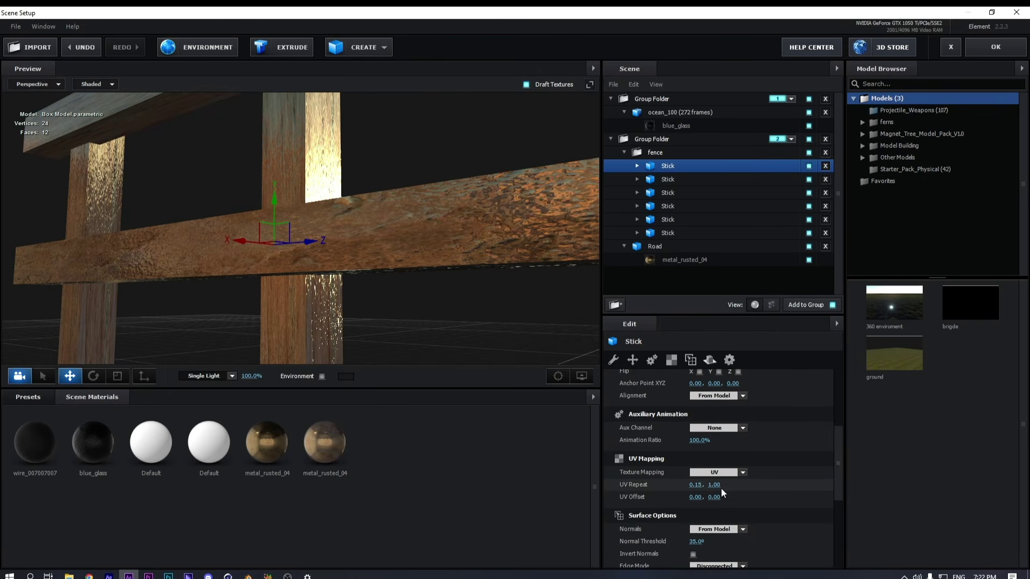
drag(714, 485, 772, 492)
Change the first Stick's texture mapping to Box (Preserve Aspect) and check the result on the fence
click(730, 473)
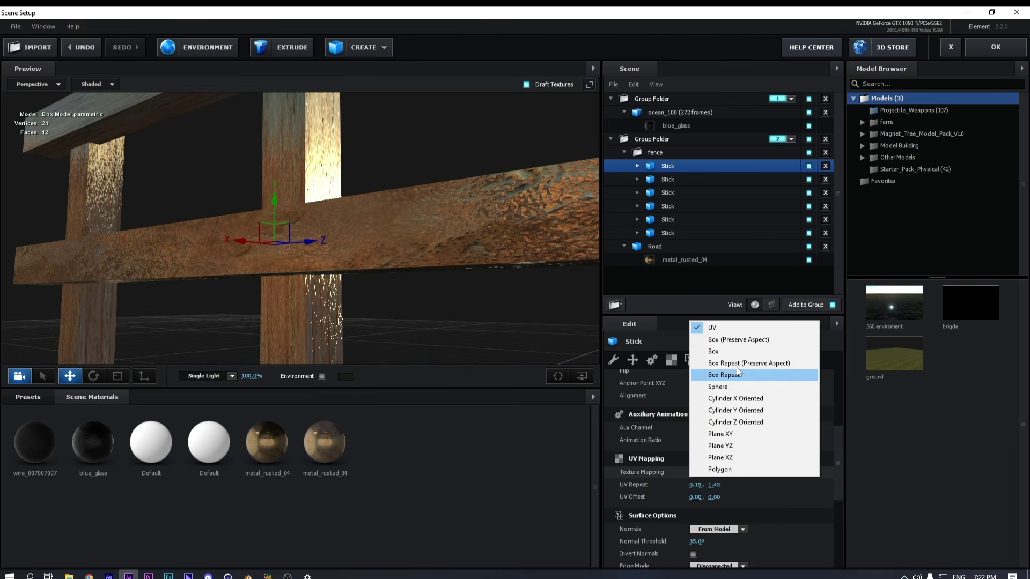
click(737, 340)
scroll(391, 272, down, 5)
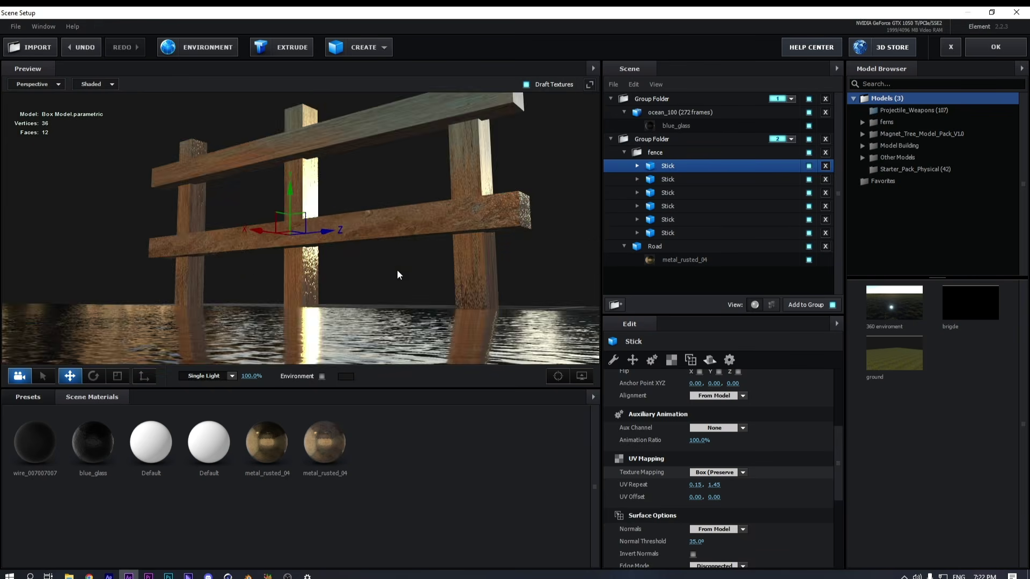
scroll(403, 284, up, 4)
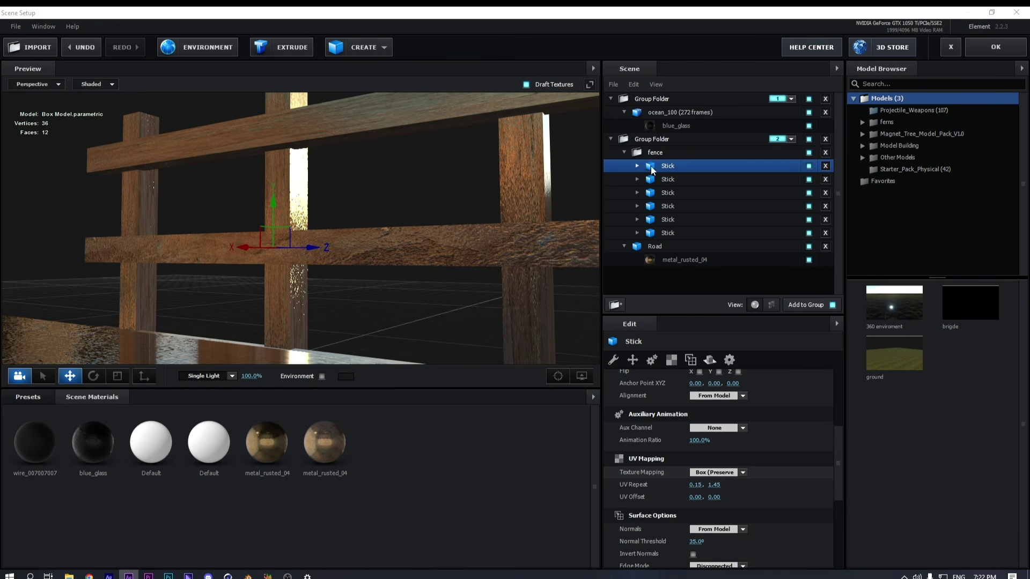
Reveal the first Stick's material and copy the Stick's first UV Repeat value
click(638, 165)
click(681, 178)
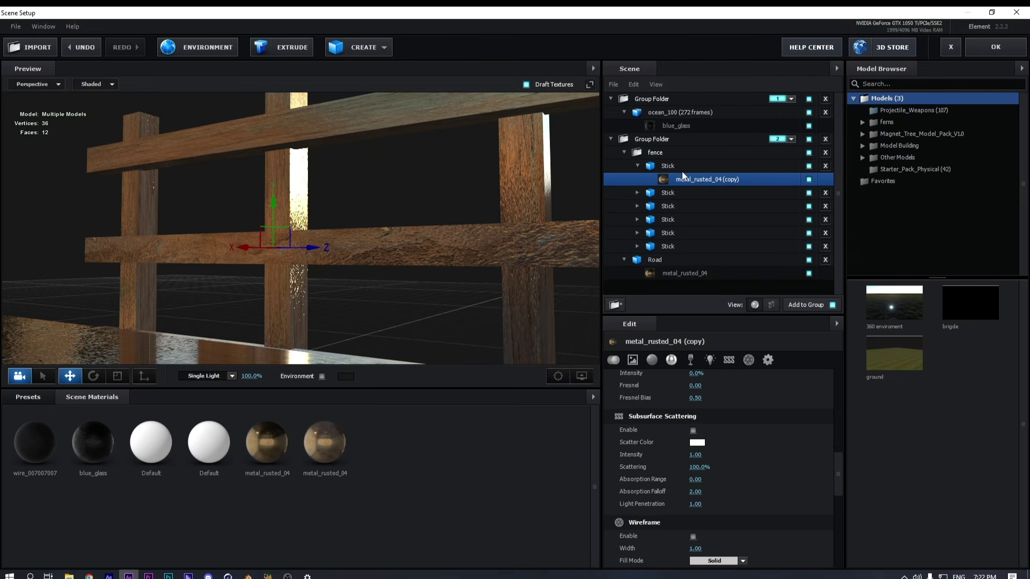
click(688, 167)
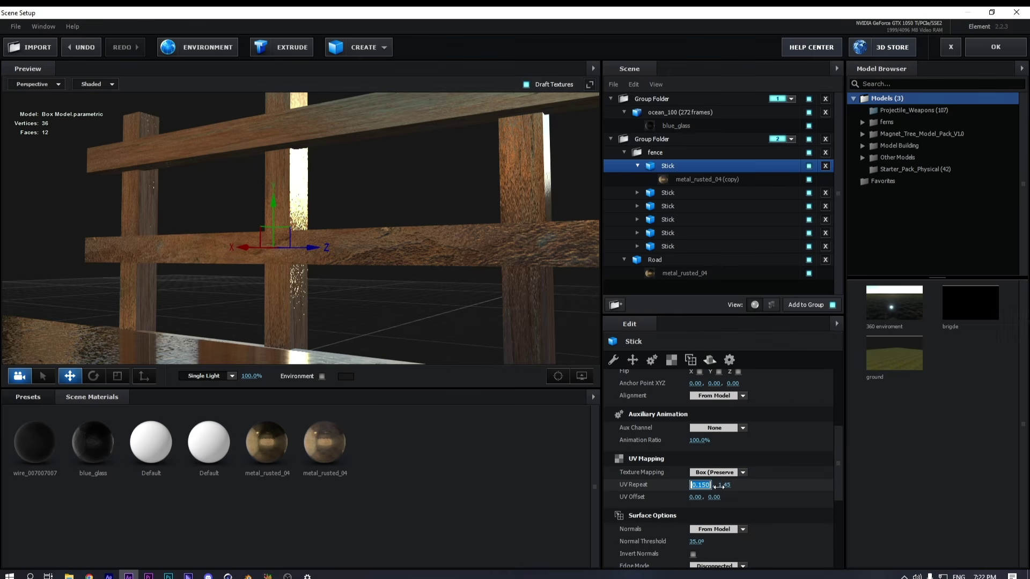
key(Tab)
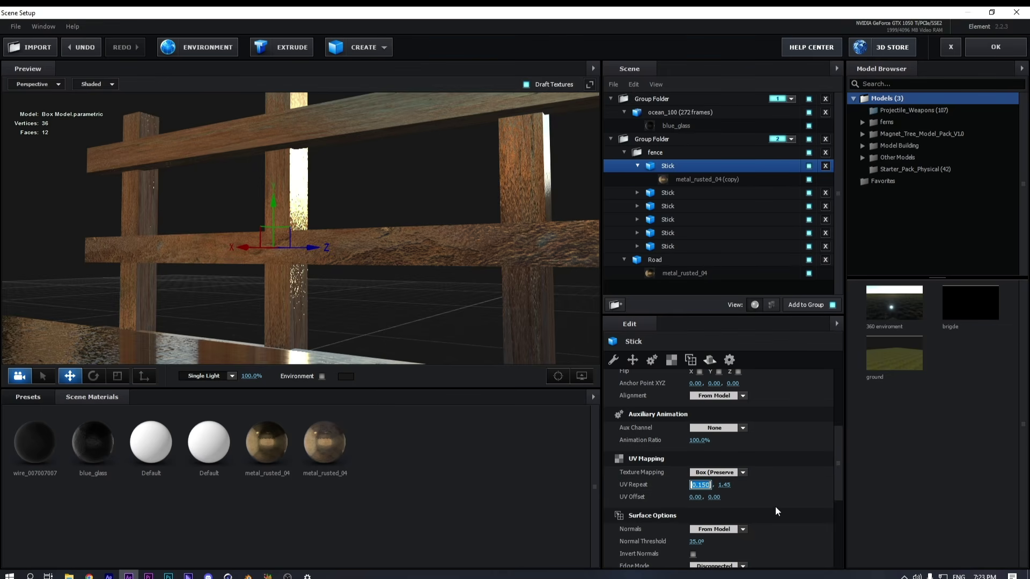
key(ctrl+c)
Set the second Stick's UV Repeat to 0.15 and 1.45
click(674, 196)
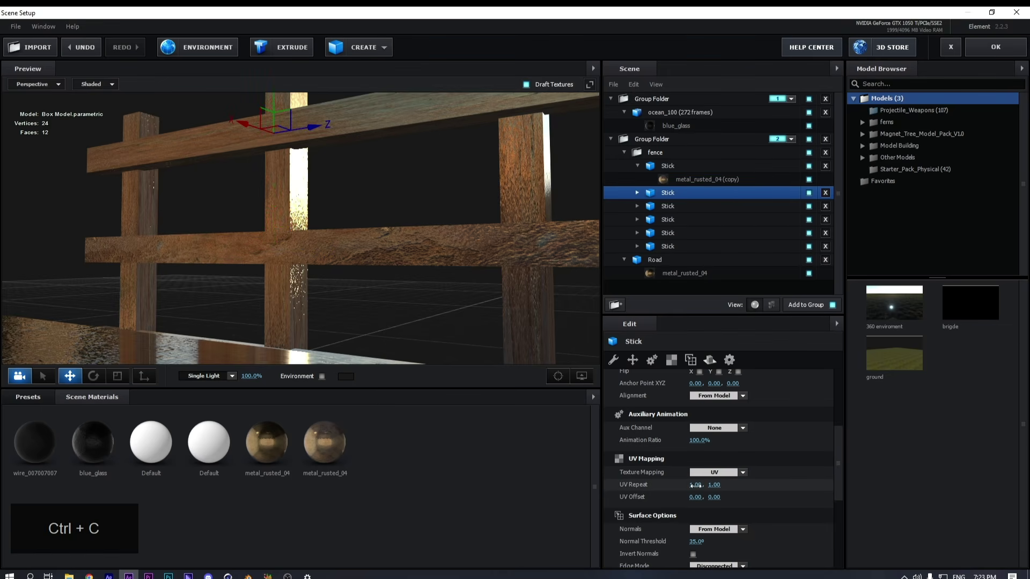
key(Return)
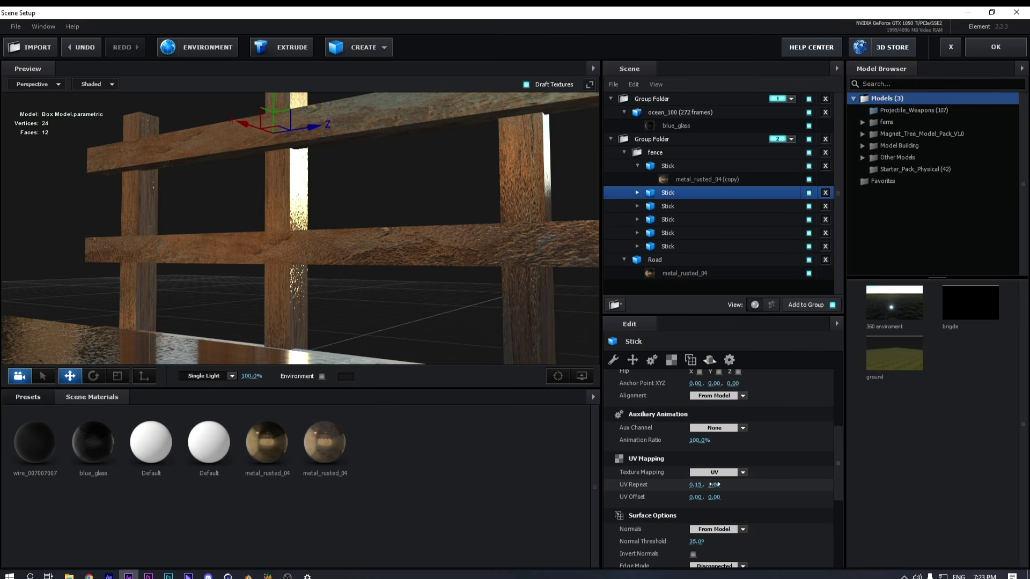
click(714, 485)
key(BackSpace)
key(BackSpace)
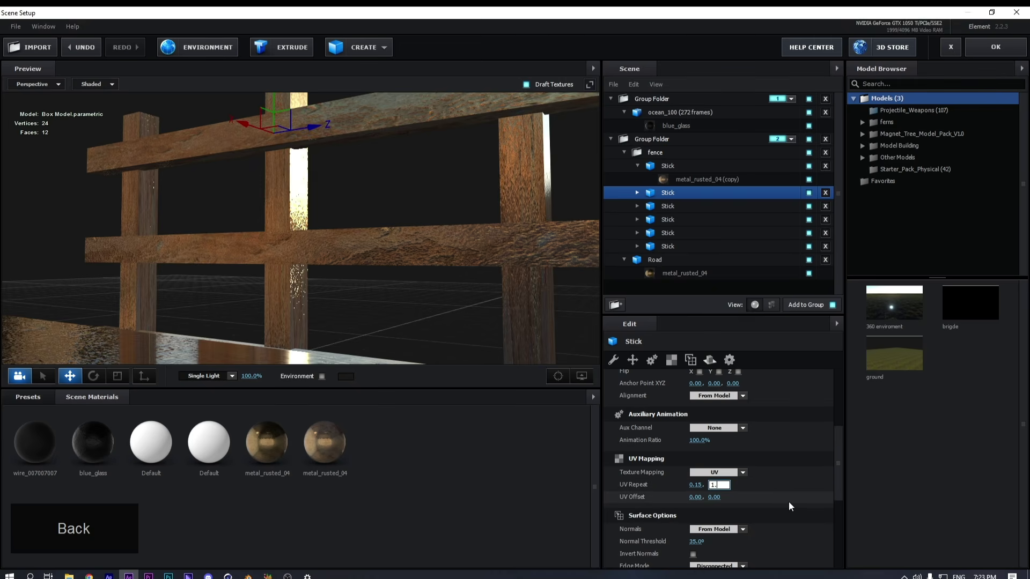
text(450)
key(Return)
Set the third Stick's UV Repeat to 0.15 and 1.45
click(671, 207)
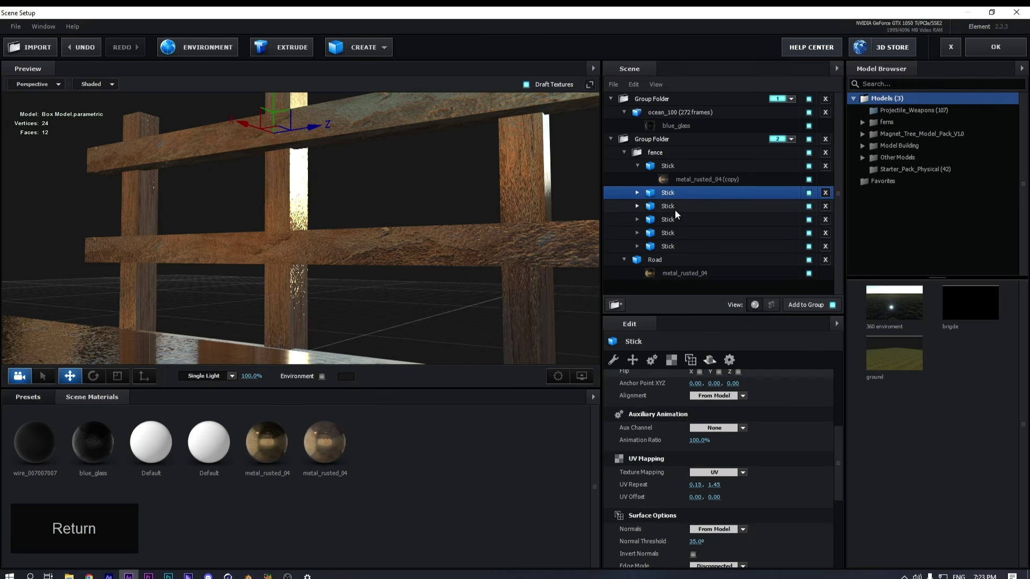
click(696, 485)
key(ctrl+v)
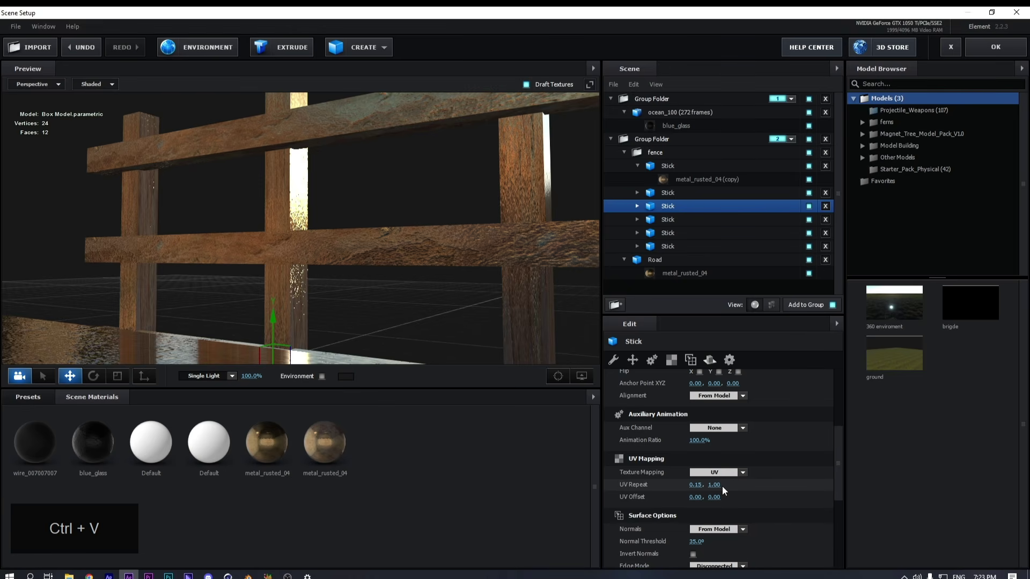
click(715, 486)
text(0)
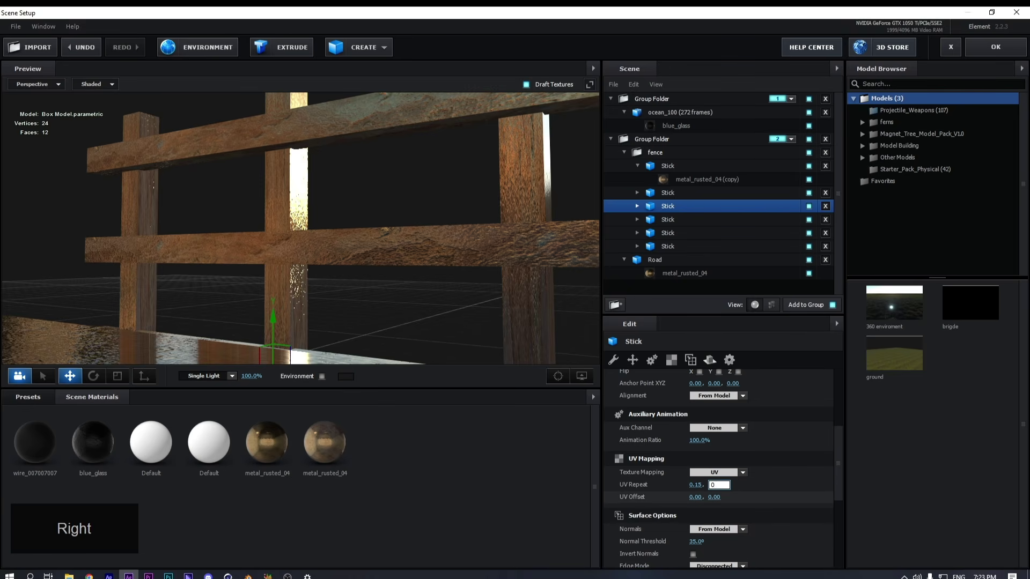
key(Return)
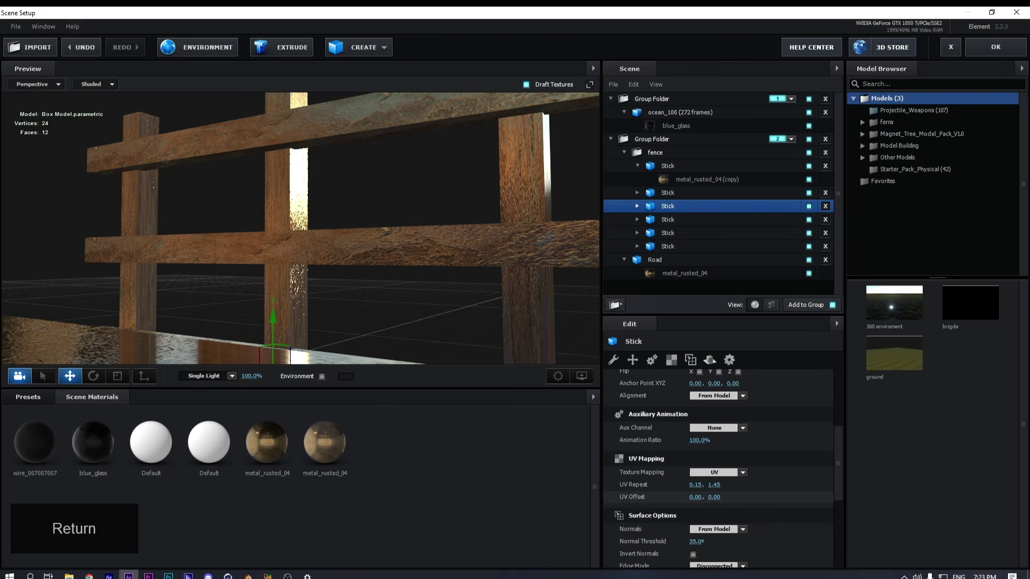
Set the fourth Stick's UV Repeat to 0.15 and 1.45
click(729, 220)
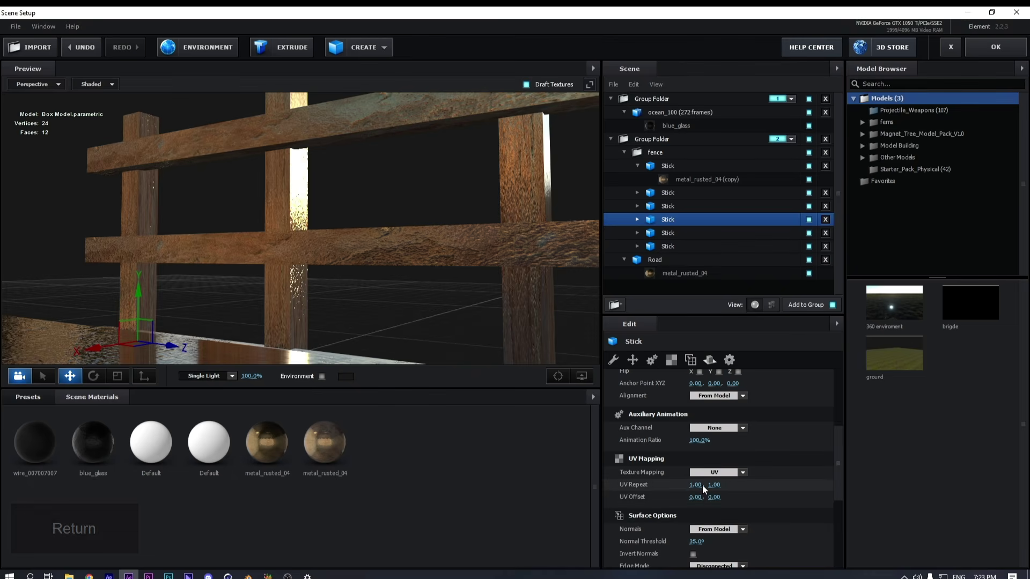
click(697, 485)
key(ctrl+v)
click(751, 489)
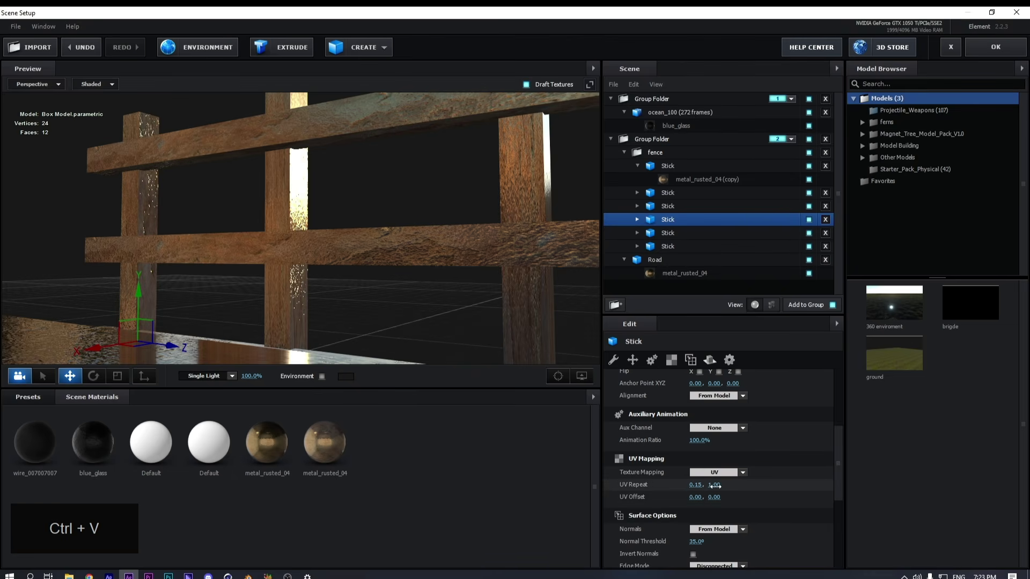
text(0)
key(Return)
Set the fifth Stick's UV Repeat to 0.15 and 1.45
click(753, 233)
click(698, 485)
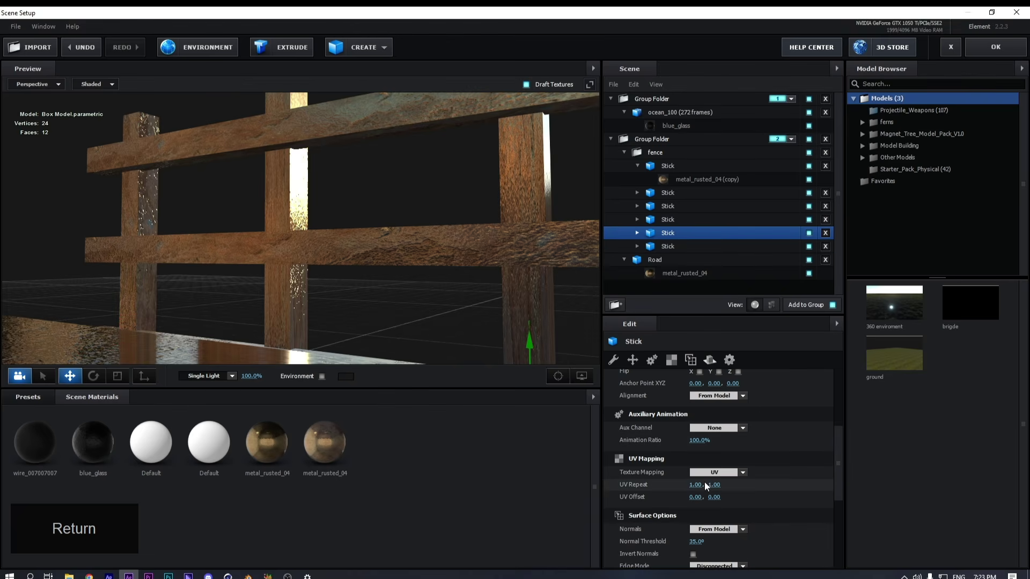
key(ctrl+v)
key(Return)
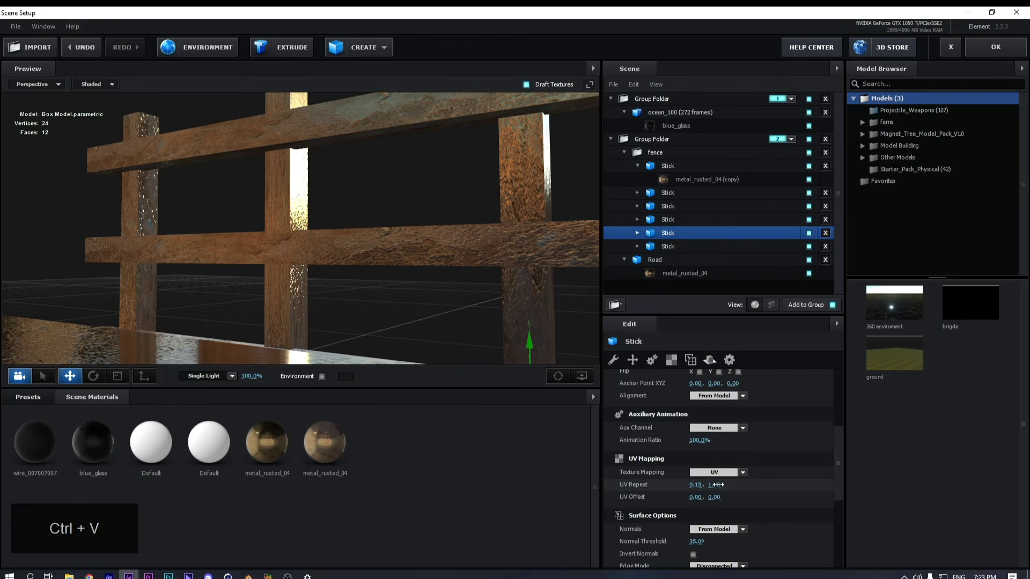
text(1.455)
key(Right)
key(BackSpace)
text(0)
key(Return)
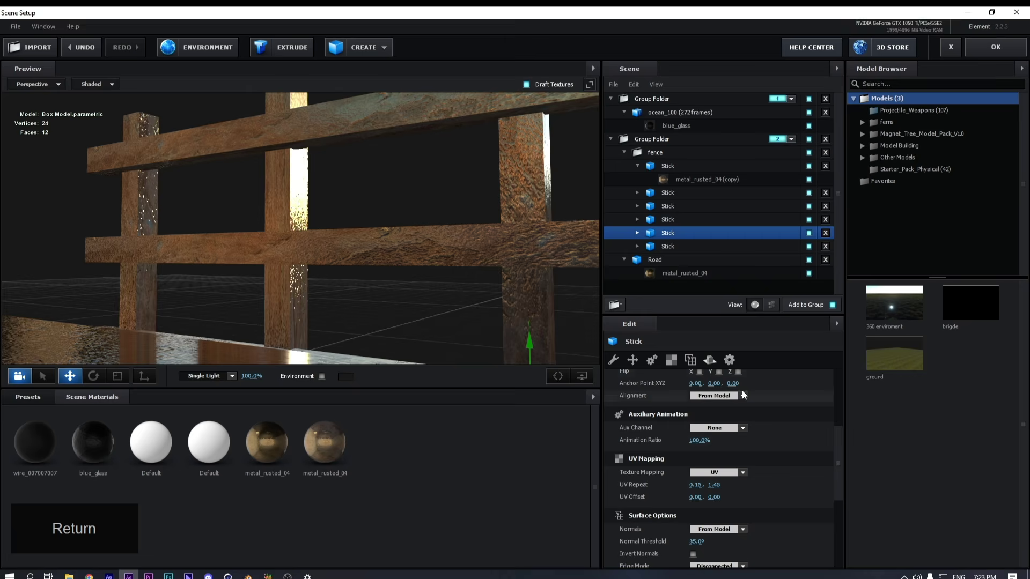
Set the sixth Stick's UV Repeat to 0.15 and 1.45 and check the fences along the whole bridge
click(671, 245)
text(0.15)
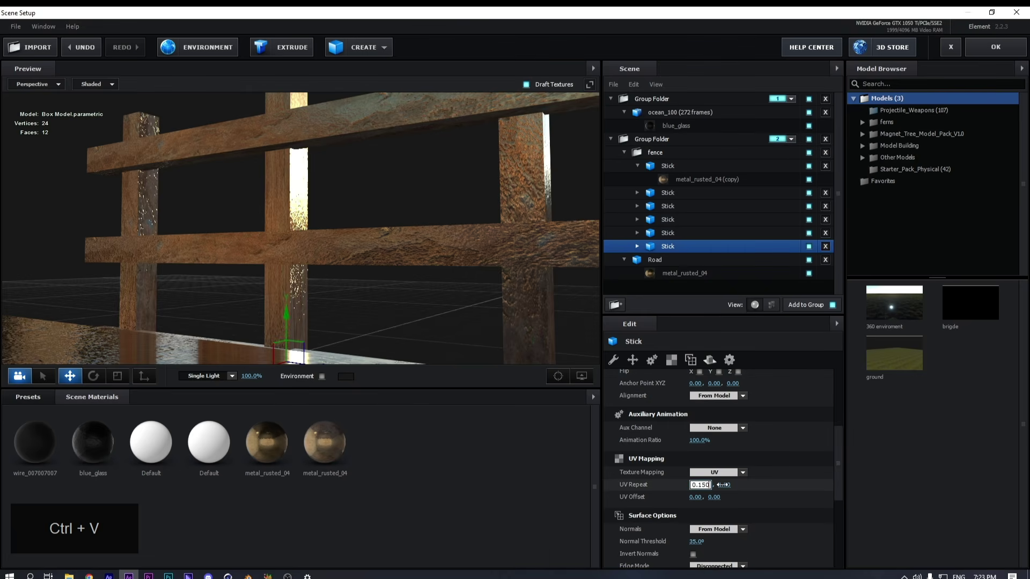
text(1.45)
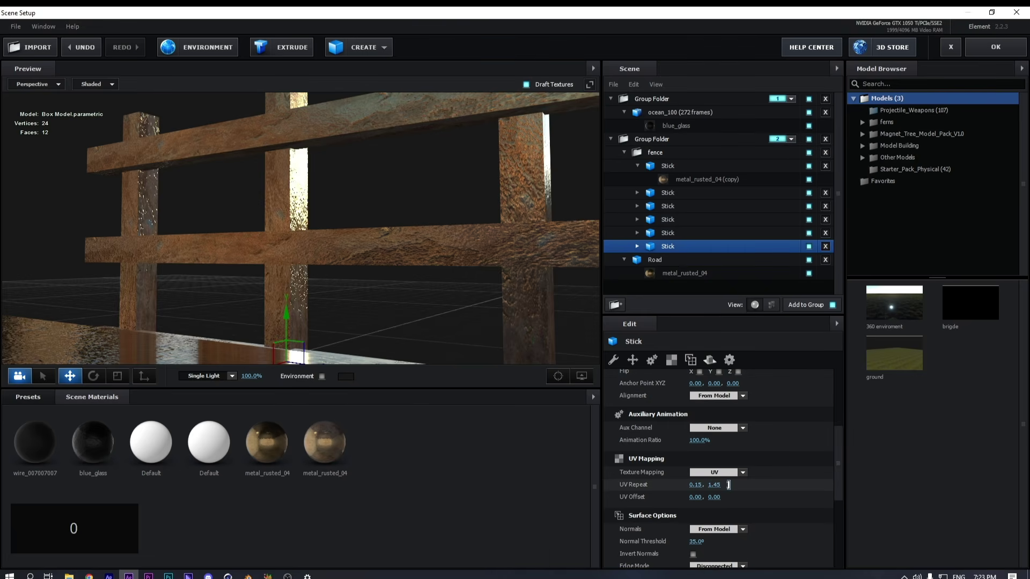
key(Return)
scroll(304, 240, down, 5)
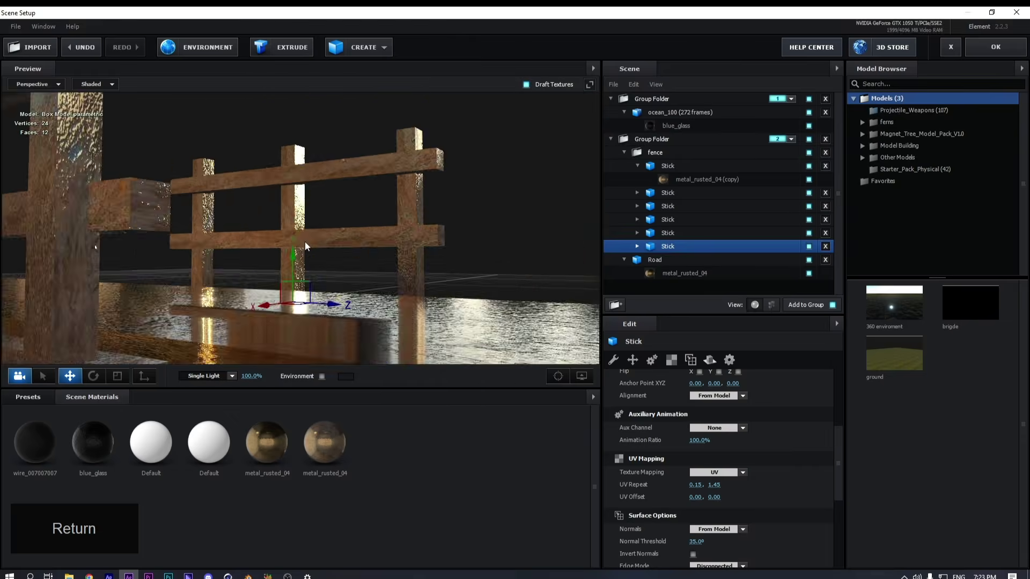
drag(305, 240, 226, 301)
scroll(249, 287, down, 4)
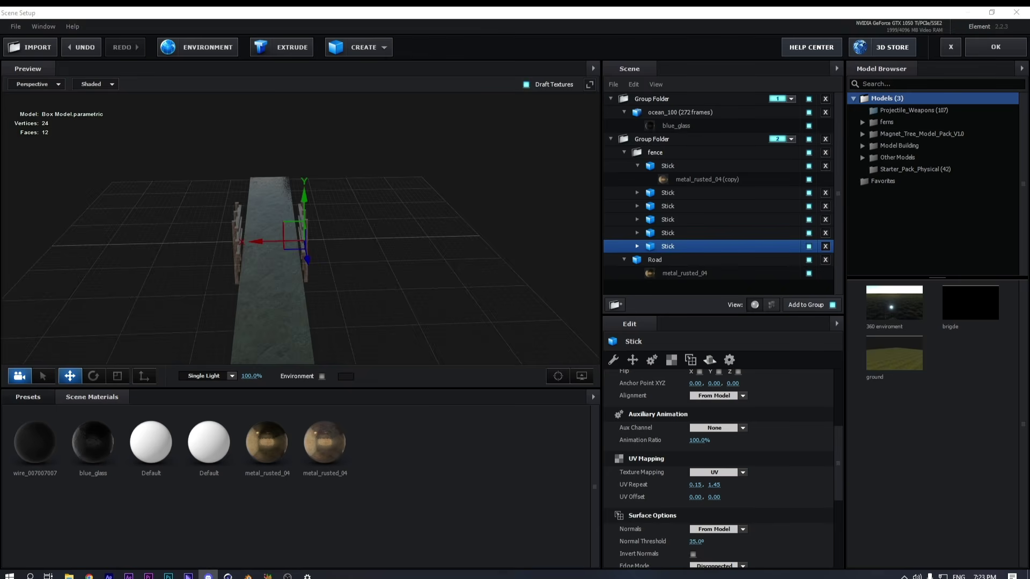
drag(551, 299, 413, 310)
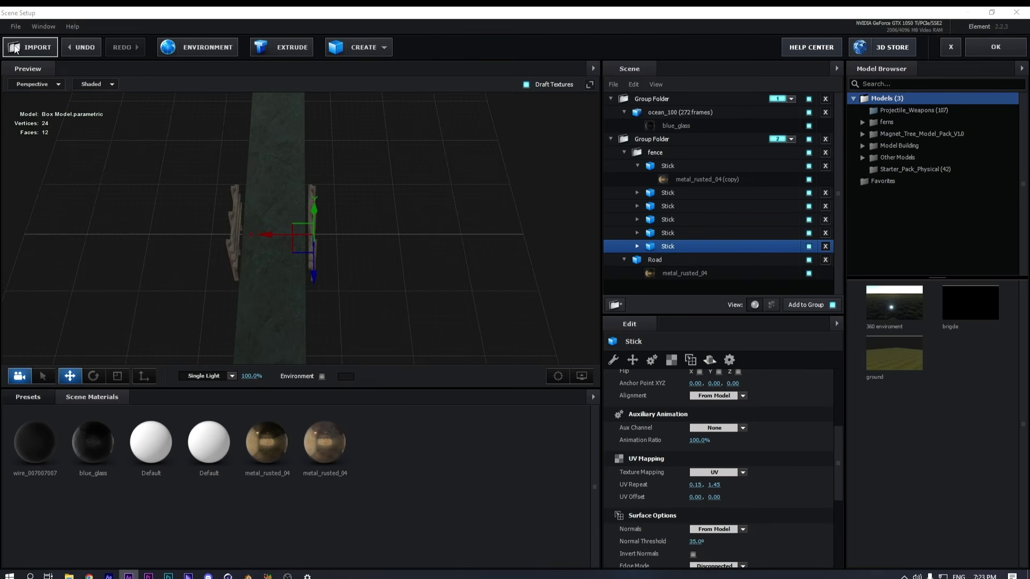
Import the 3D sequence starting at poa wind slow_0000.obj from the Magnet animated grass folder, keeping the default import preferences
click(16, 26)
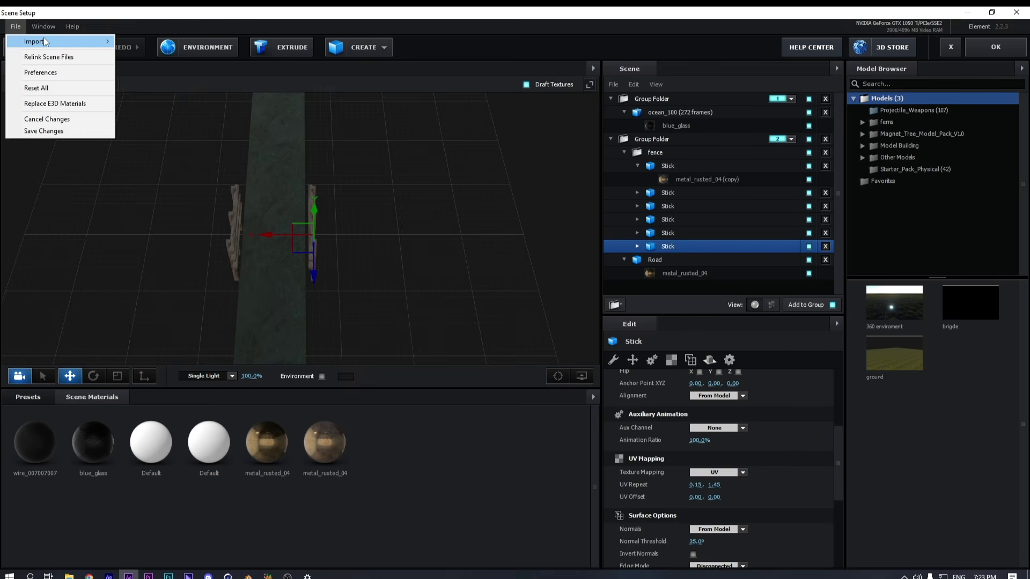
mouse_move(43, 37)
click(157, 55)
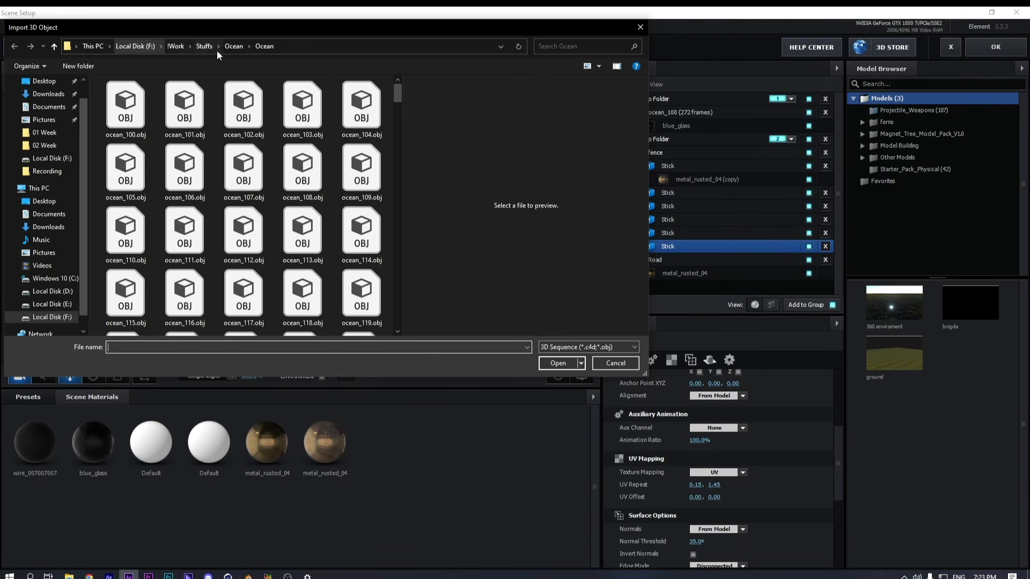
click(234, 47)
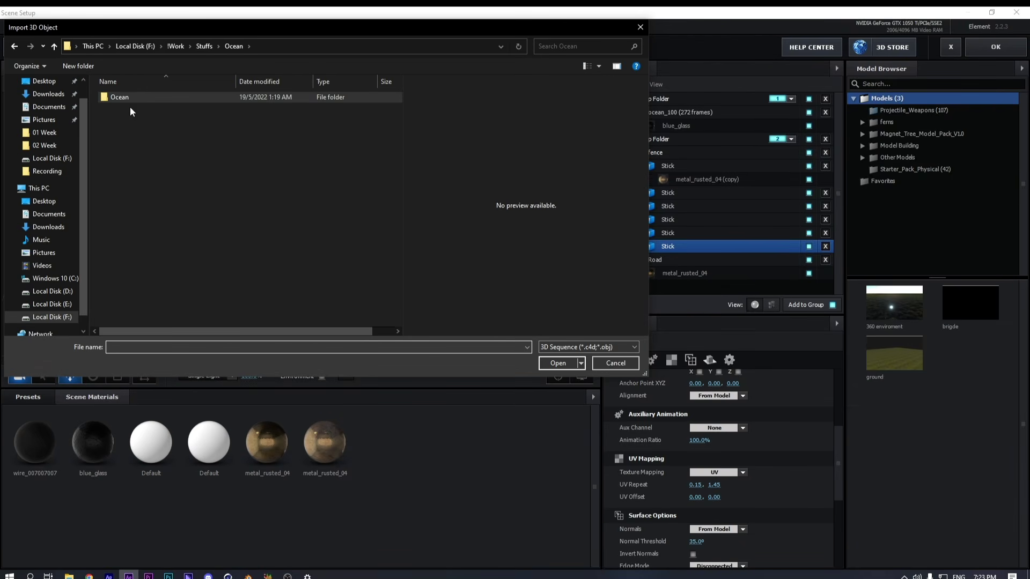
click(199, 47)
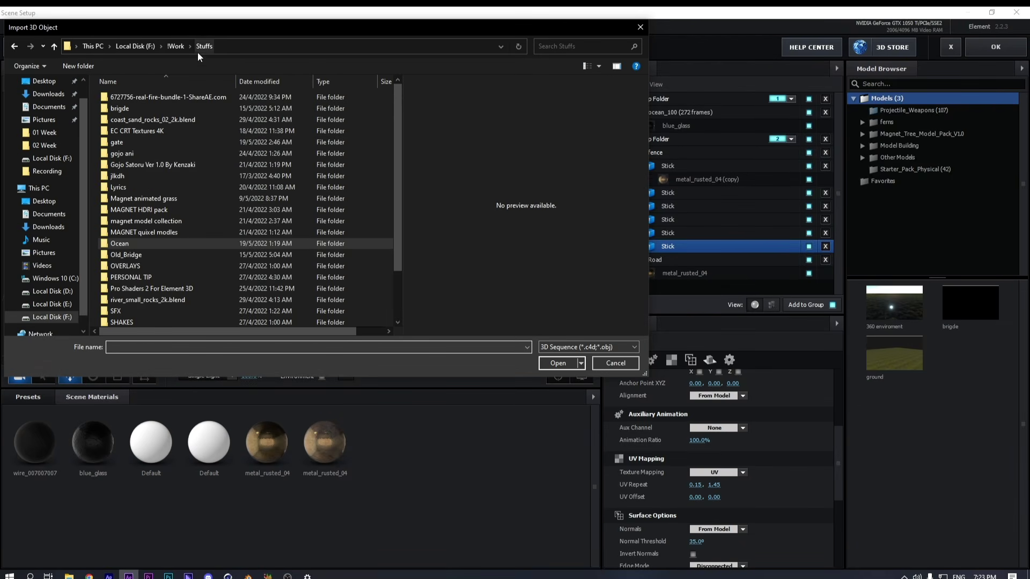
double_click(141, 199)
double_click(143, 98)
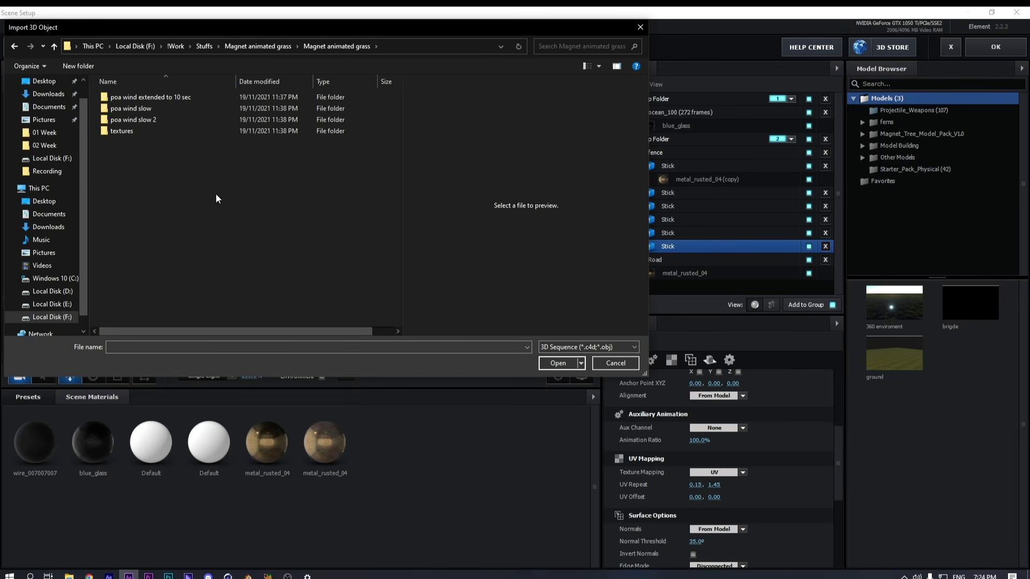
double_click(150, 112)
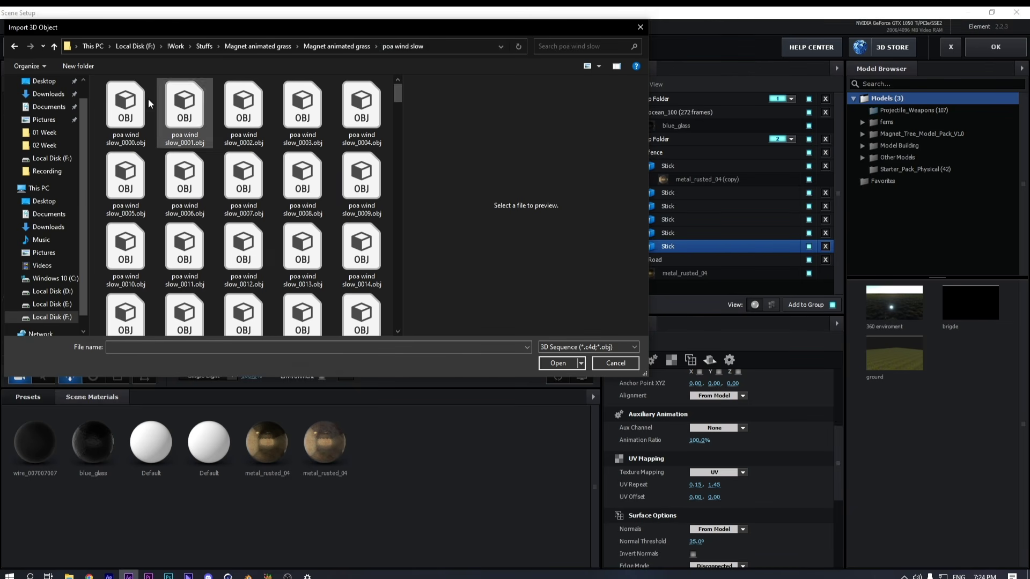
double_click(130, 104)
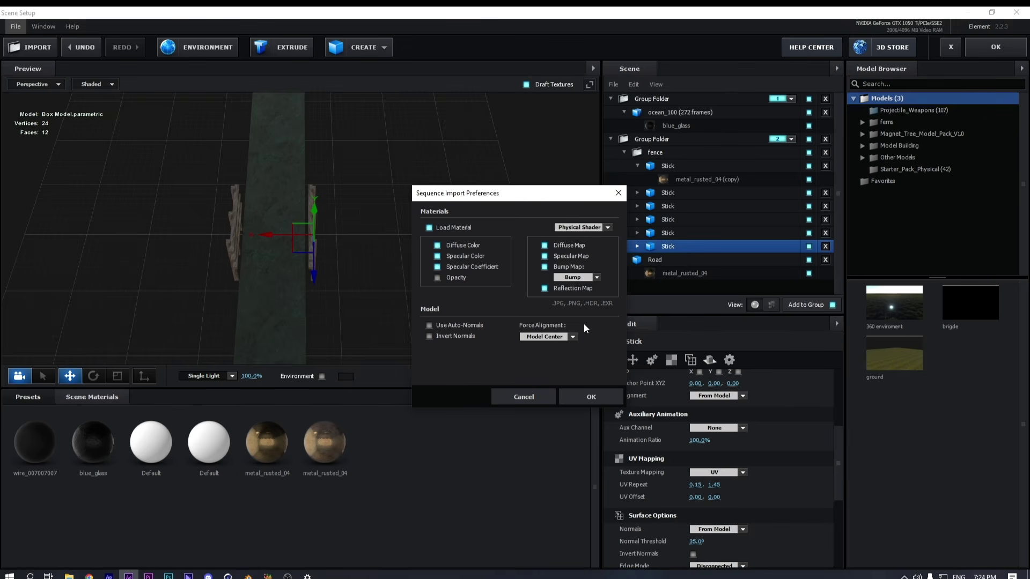
click(595, 397)
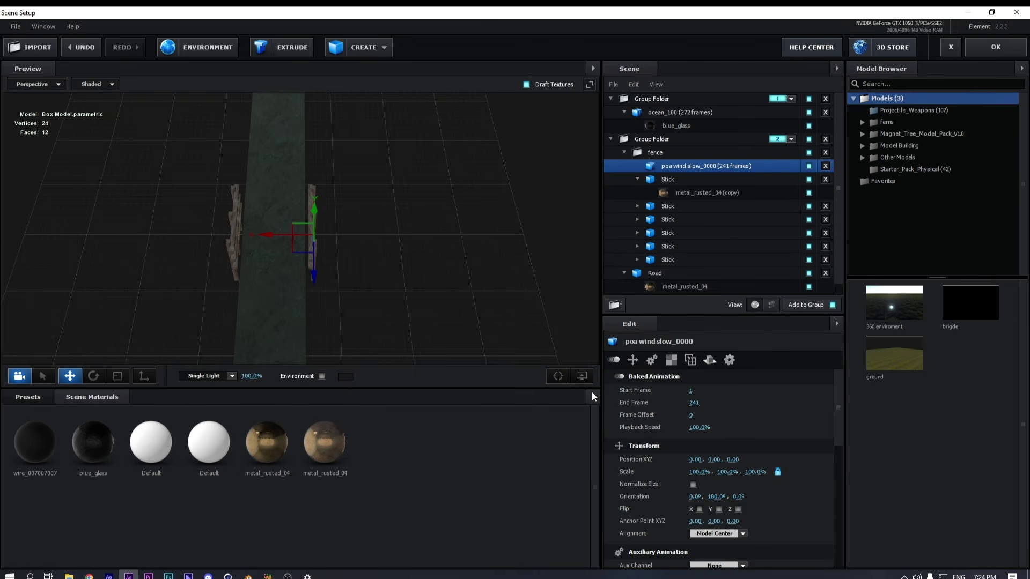
Move the grass sequence out of the fence folder, directly into the second Group Folder, and collapse the fence folder
drag(668, 168, 671, 144)
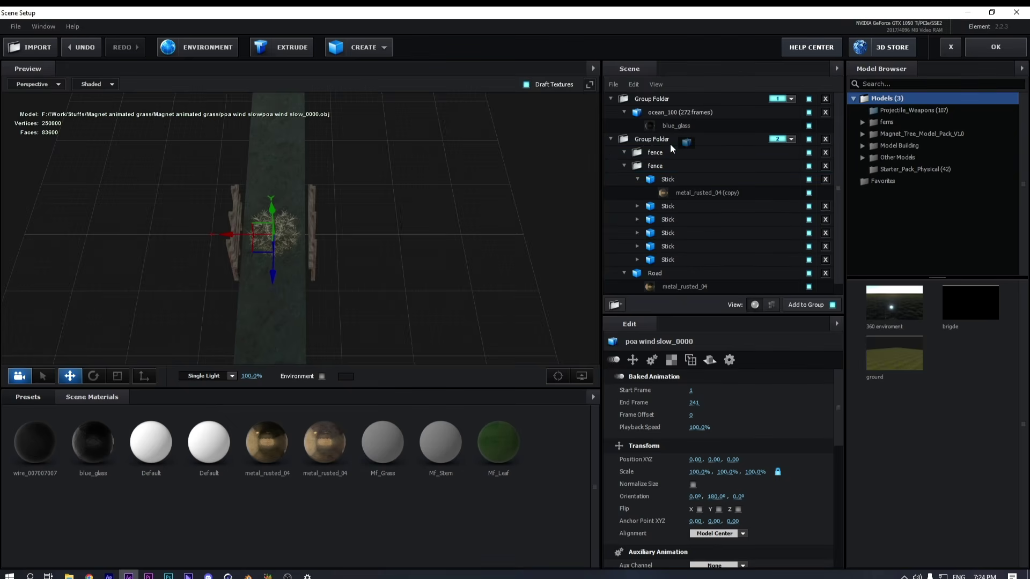
click(626, 167)
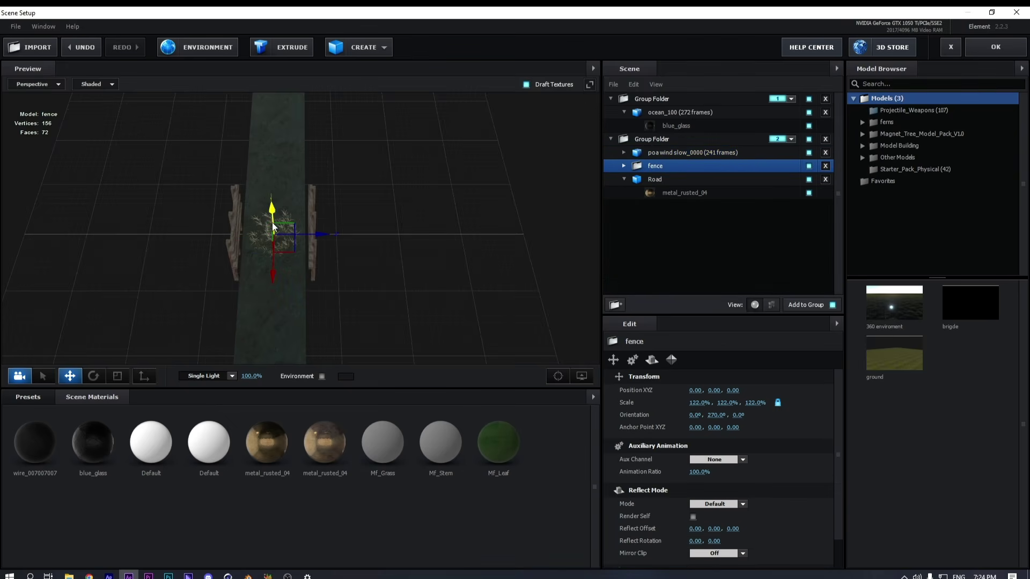
scroll(304, 234, up, 3)
drag(306, 235, 462, 239)
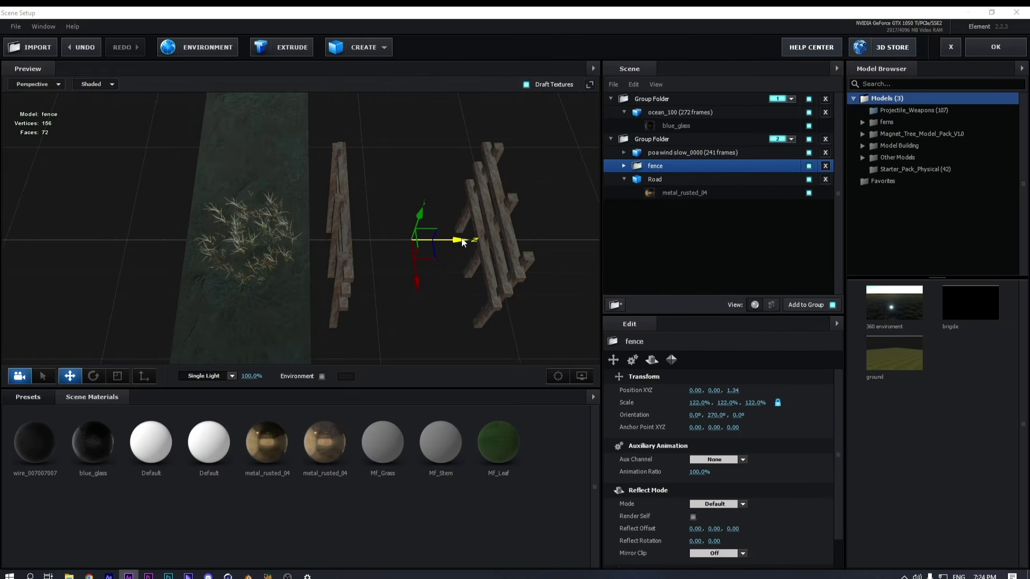
key(ctrl+z)
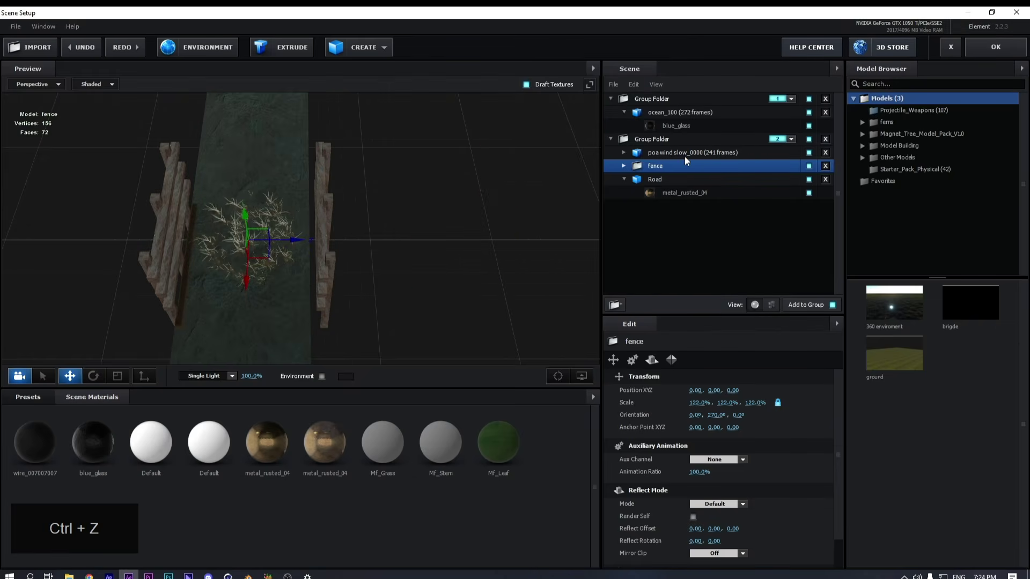
Move the grass model along Z to about 2.09, beside the bridge, and expand its materials for a closer look
click(685, 155)
drag(314, 240, 558, 239)
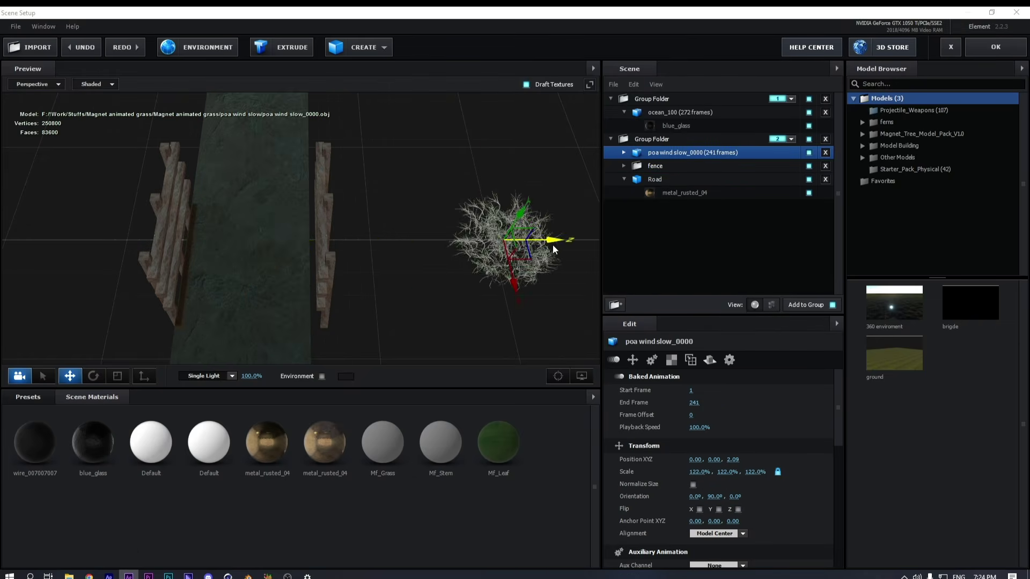
drag(483, 279, 420, 315)
click(624, 153)
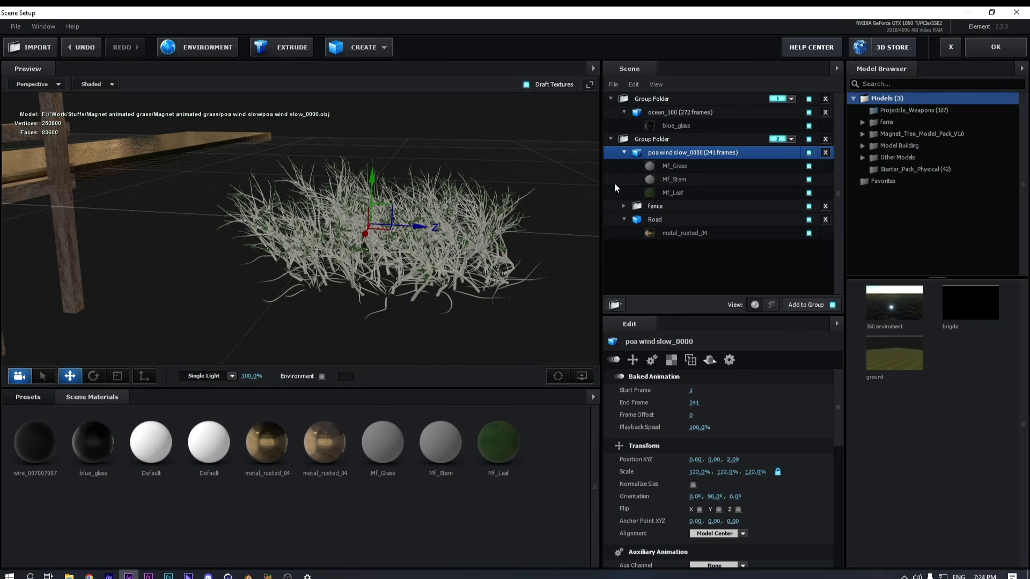
scroll(422, 253, up, 5)
scroll(434, 266, down, 5)
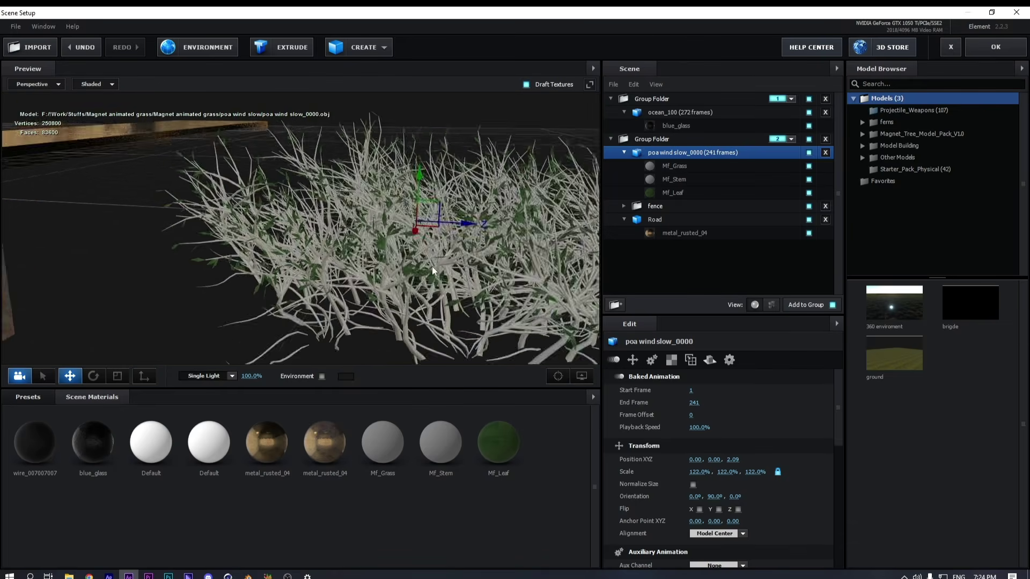
drag(420, 265, 401, 268)
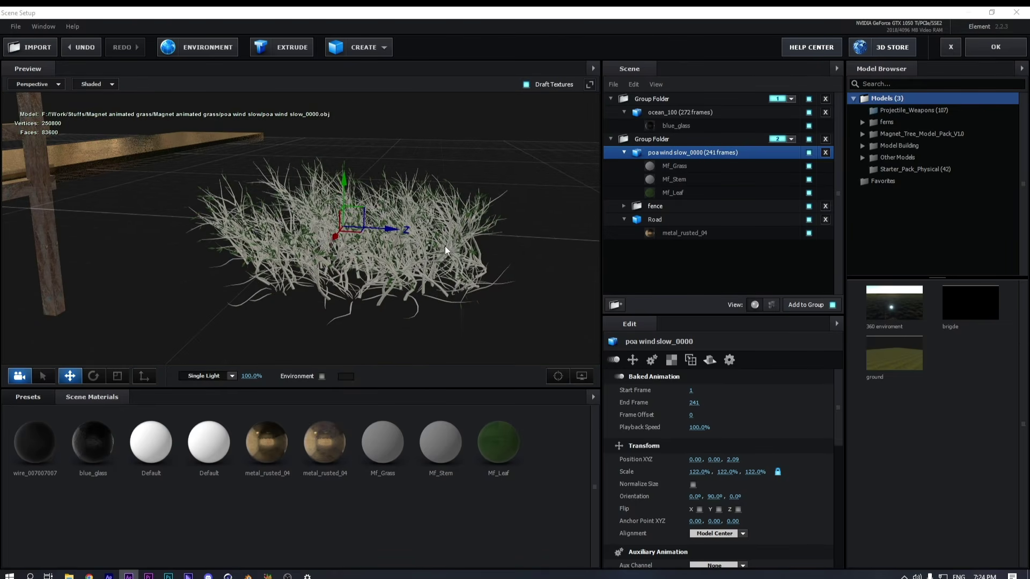
Inspect the Diffuse texture of the Mf_Grass material and close it without changes
click(671, 166)
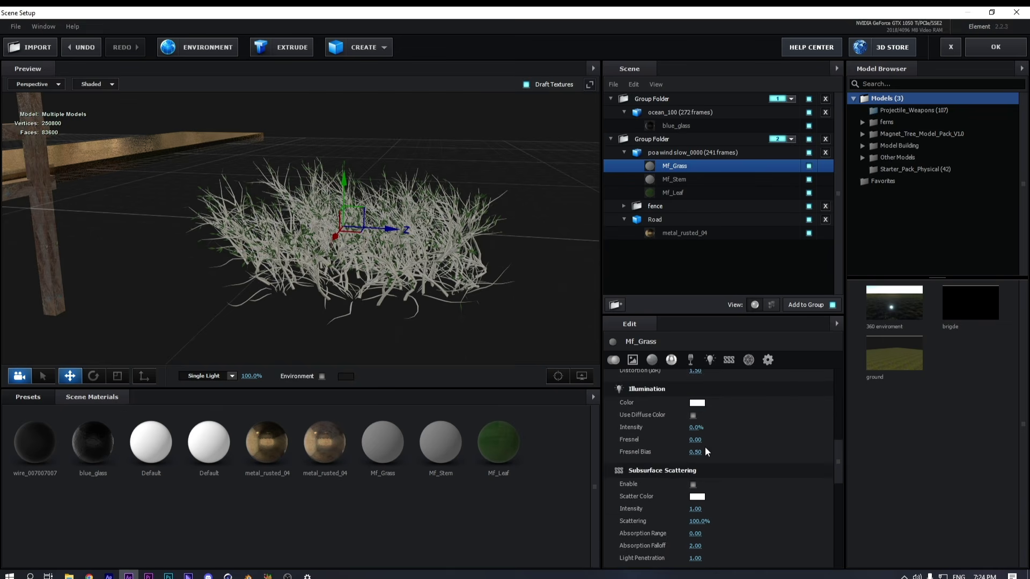
click(690, 422)
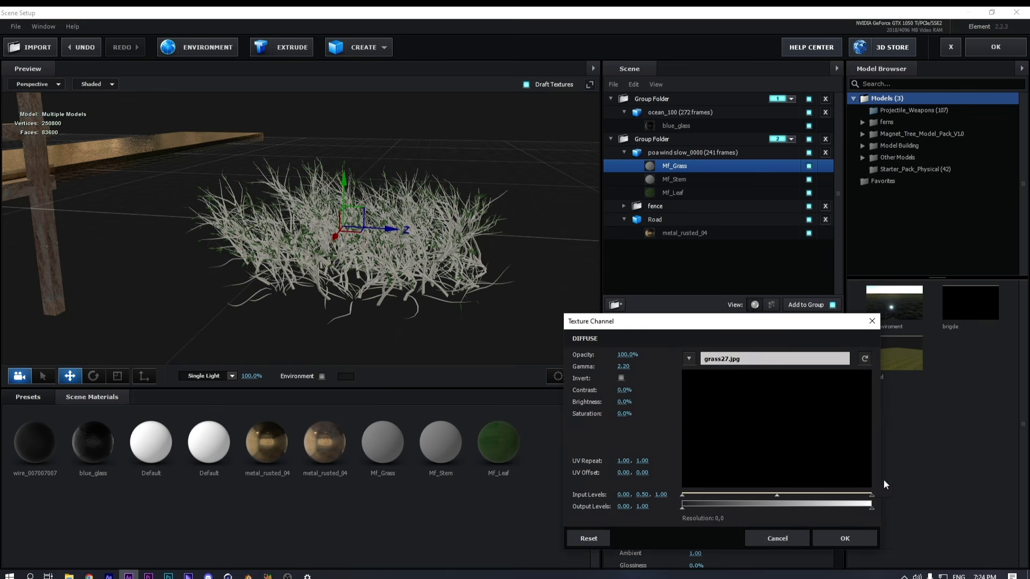
click(778, 539)
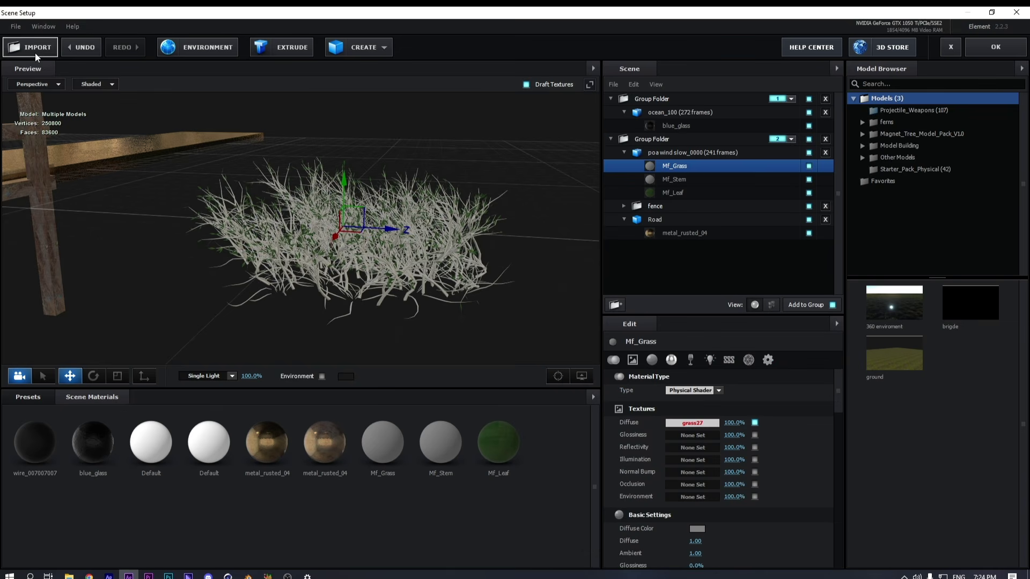
Relink the missing grass27.jpg and grass22.jpg textures, adding the textures folder inside Magnet animated grass as a search path
click(23, 25)
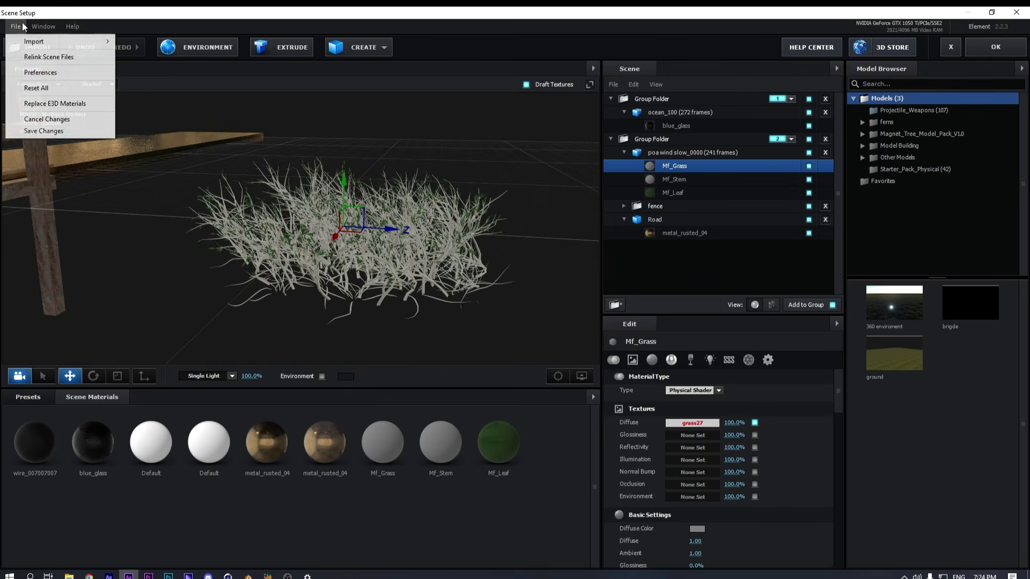
click(40, 59)
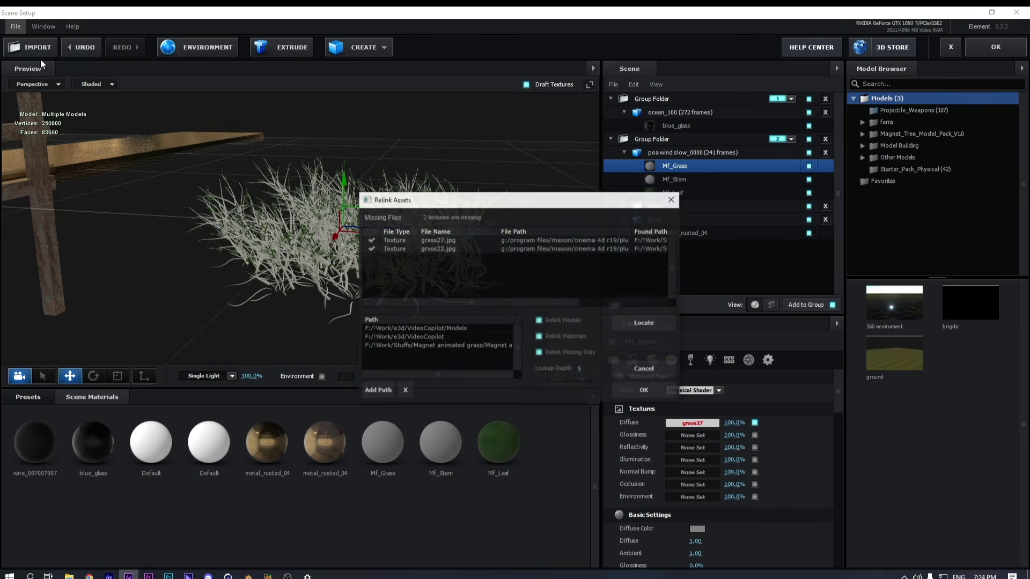
click(372, 392)
drag(732, 217, 600, 153)
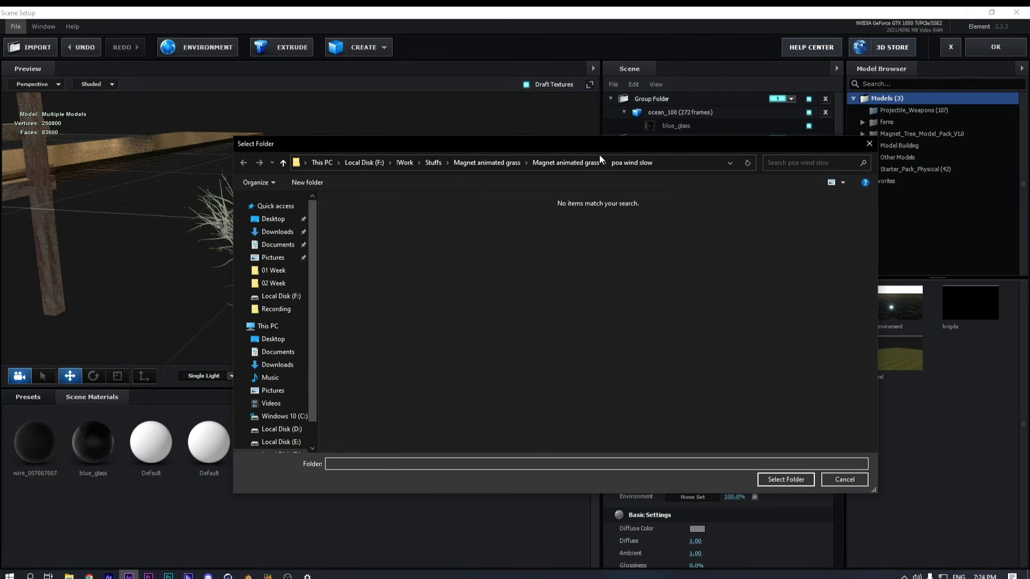
click(500, 166)
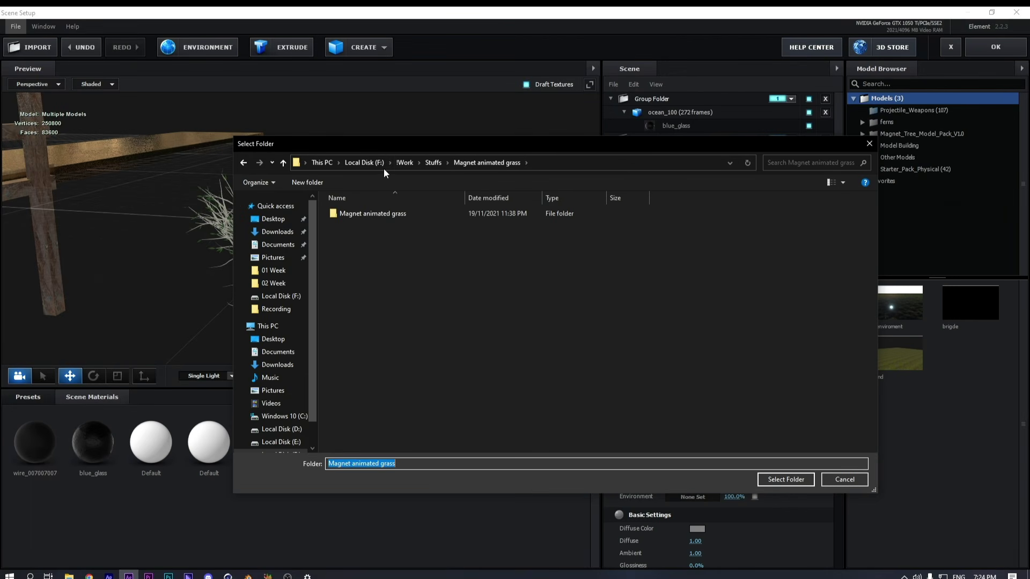
click(428, 166)
double_click(361, 320)
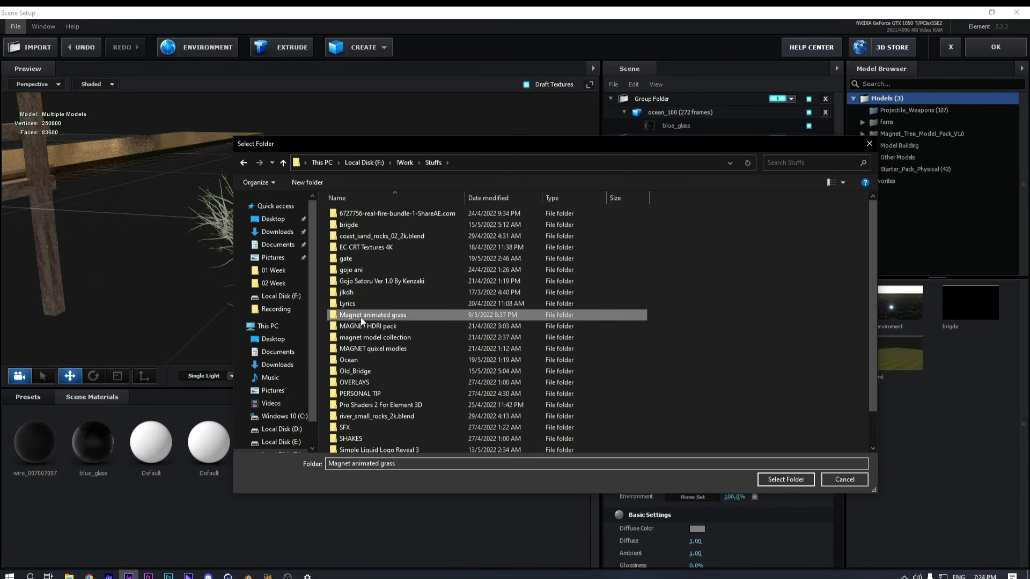
double_click(388, 214)
click(361, 248)
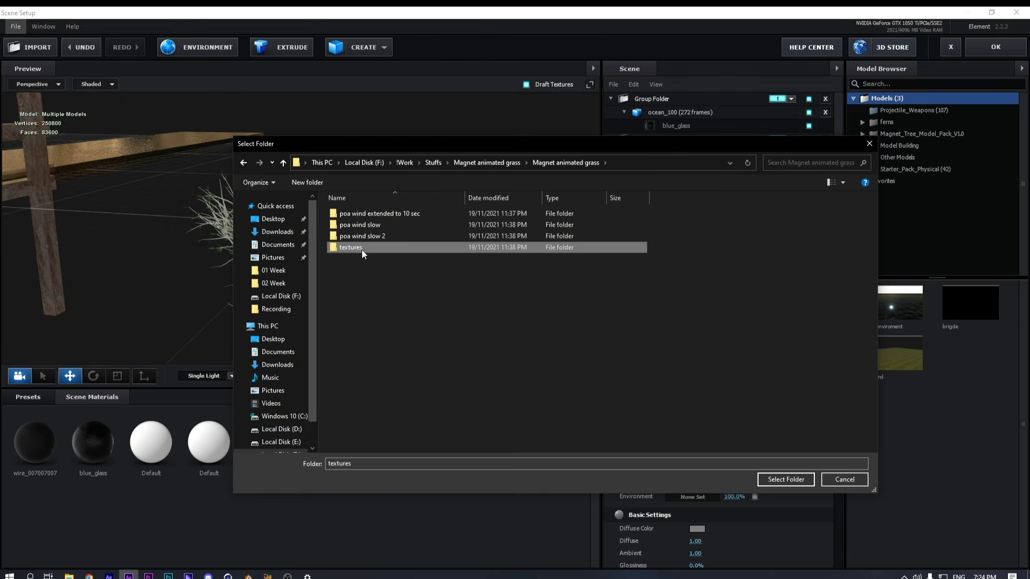
click(786, 480)
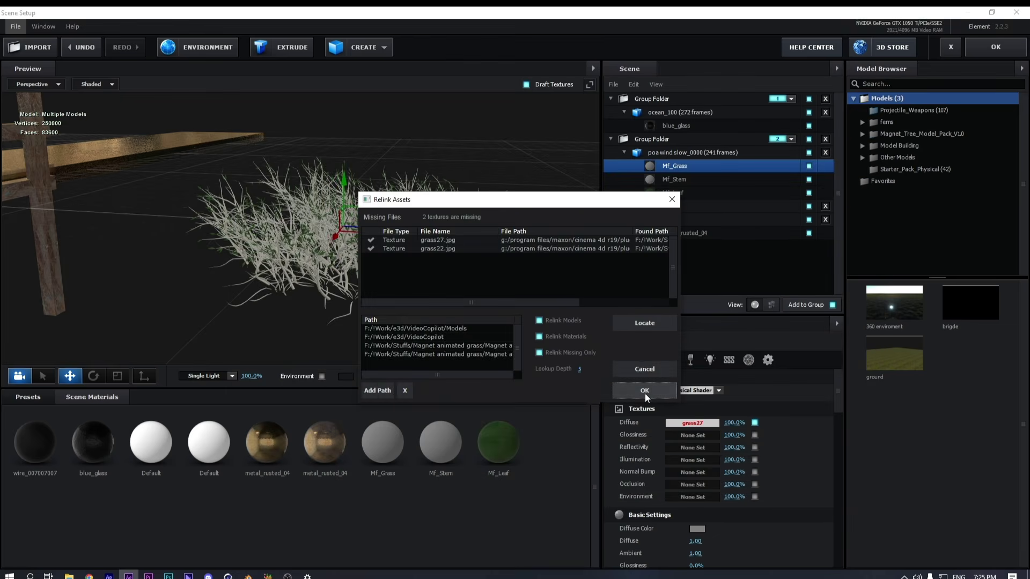
click(645, 394)
mouse_move(454, 289)
mouse_down()
mouse_move(445, 269)
mouse_move(474, 300)
mouse_move(503, 304)
mouse_move(443, 288)
mouse_up()
scroll(444, 288, down, 3)
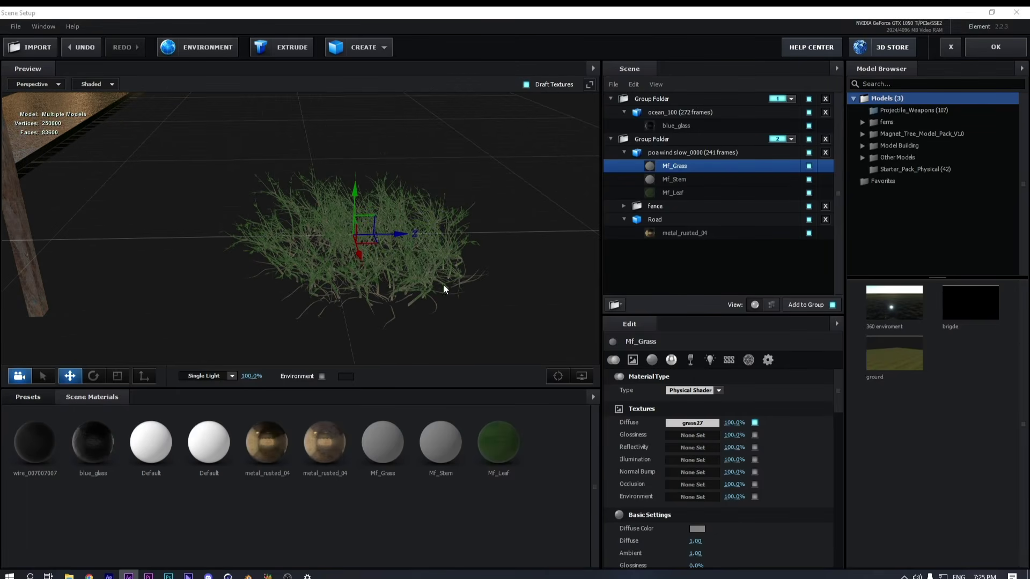
Enable Optimize Mesh for the poa wind slow_0000 grass model
click(692, 154)
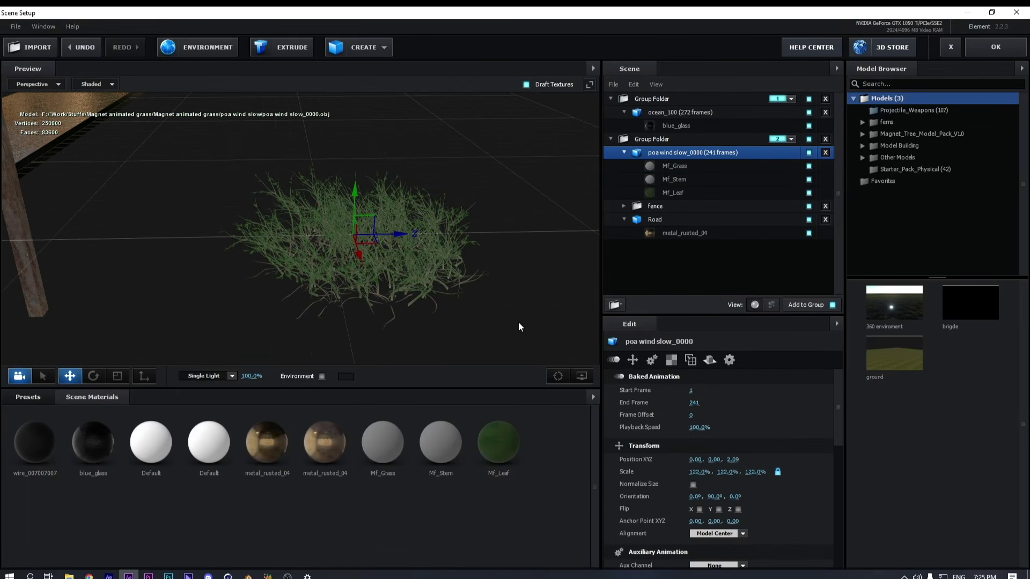
scroll(772, 417, down, 5)
scroll(725, 462, up, 2)
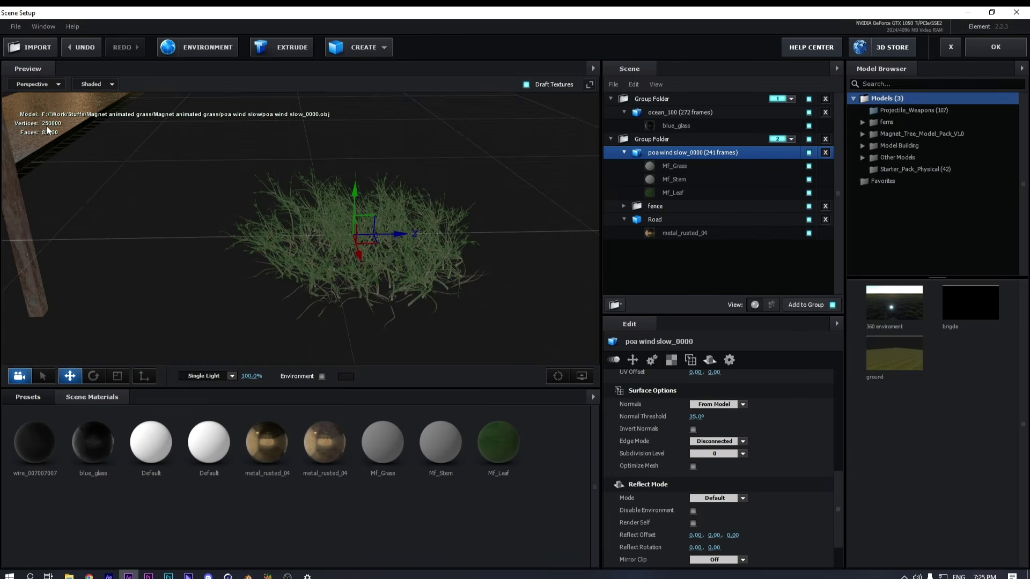
click(693, 466)
drag(323, 253, 219, 303)
scroll(226, 253, up, 2)
scroll(225, 253, down, 2)
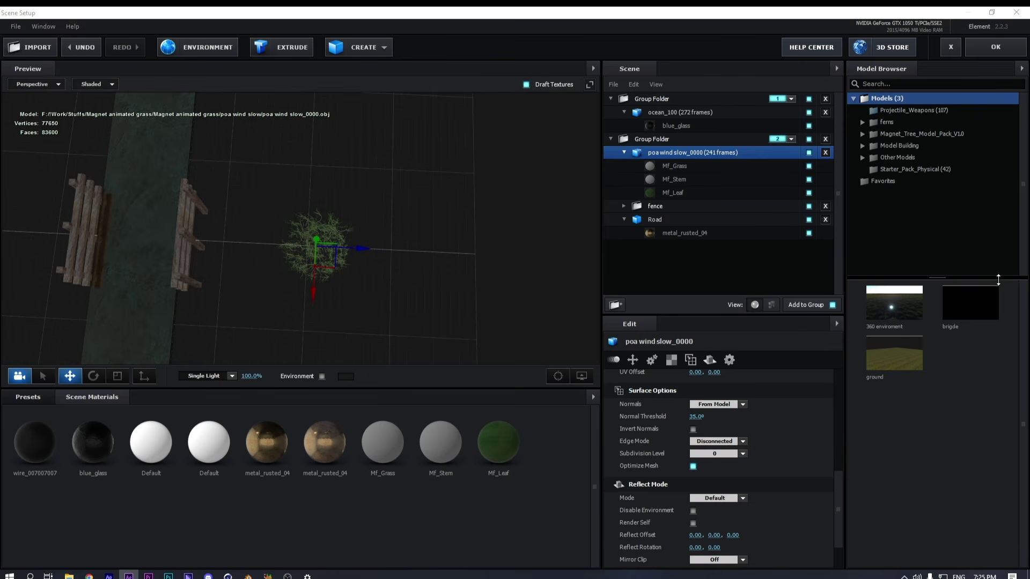
click(679, 185)
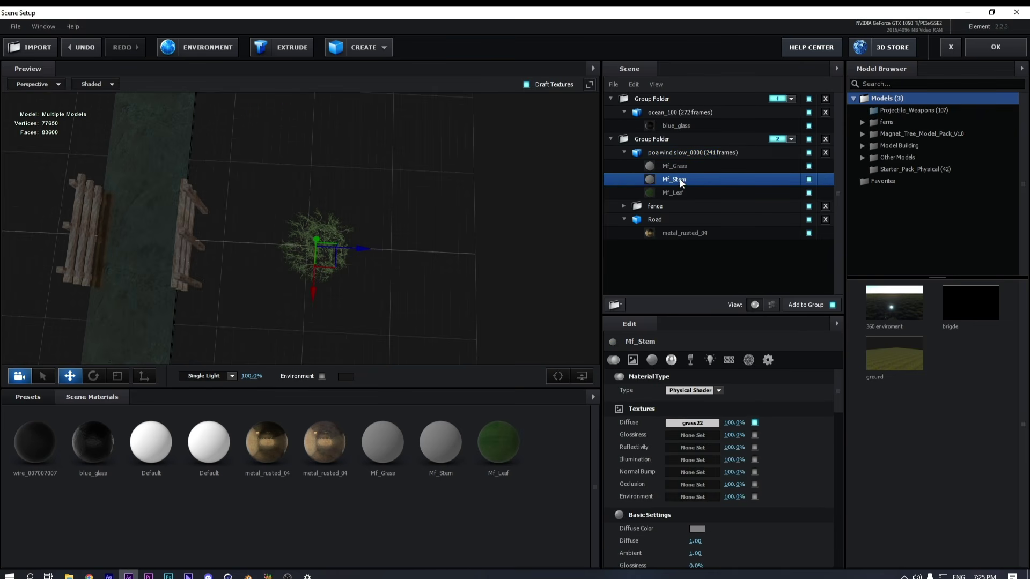
click(689, 169)
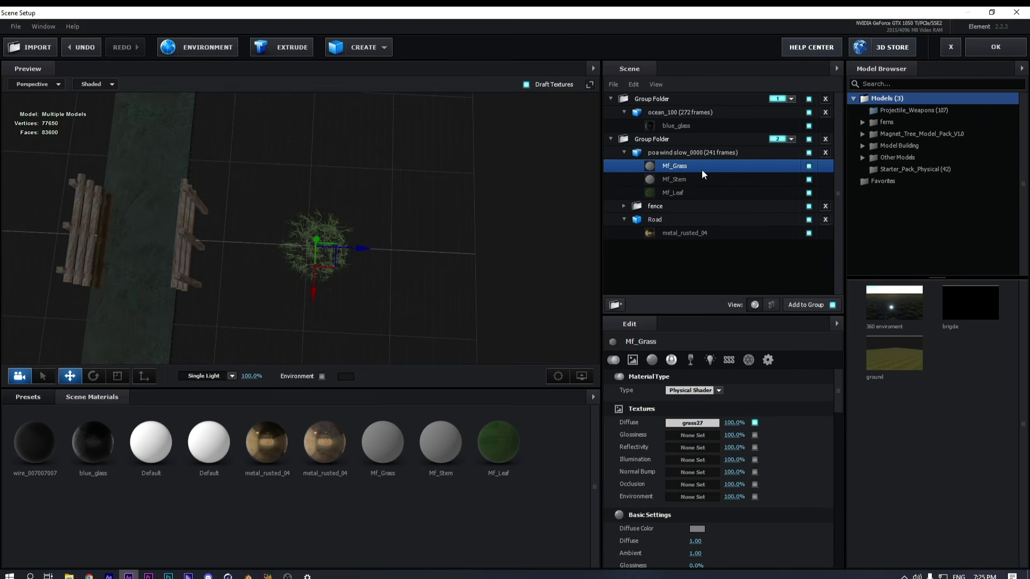
key(alt+Tab)
Scale the grass model to 251% and move it beside the road to about X -3.07, Y -0.11
click(702, 155)
scroll(747, 436, up, 10)
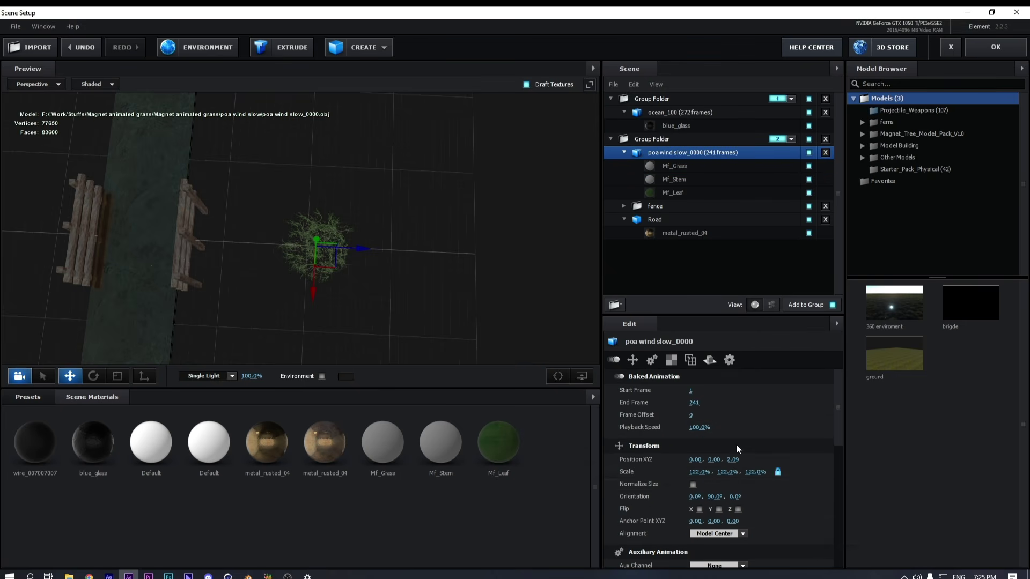
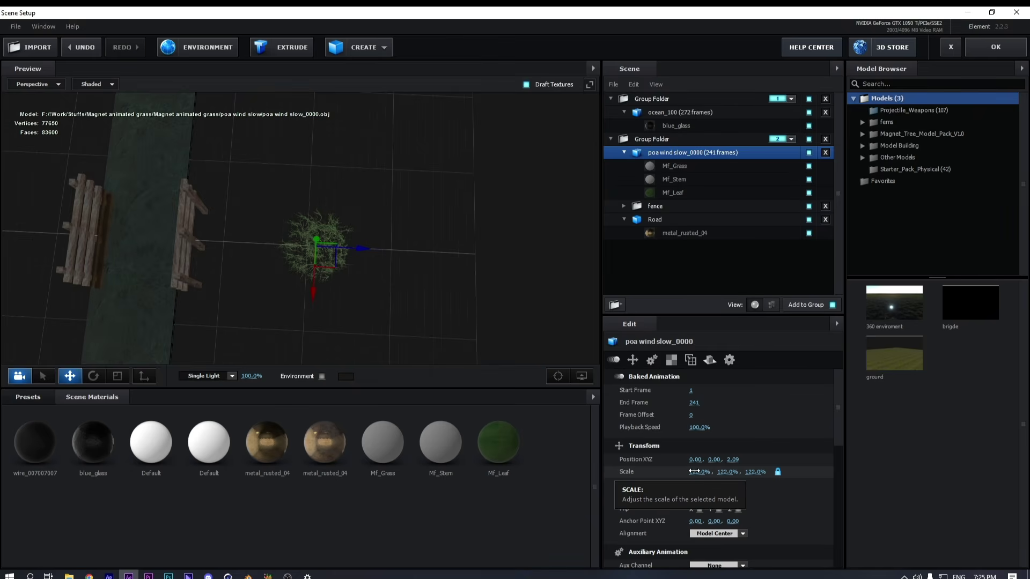
drag(694, 471, 849, 479)
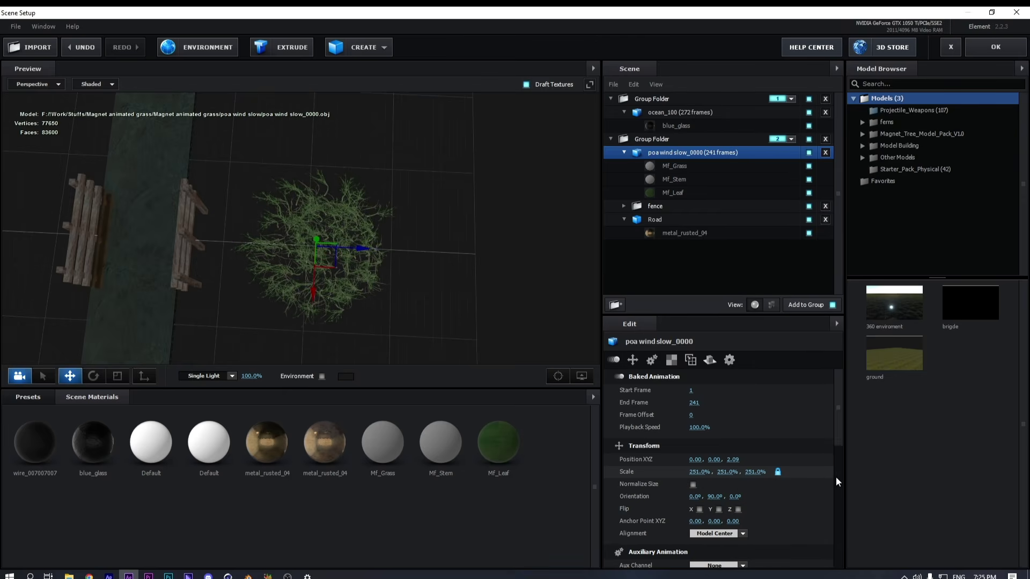
drag(717, 460, 718, 464)
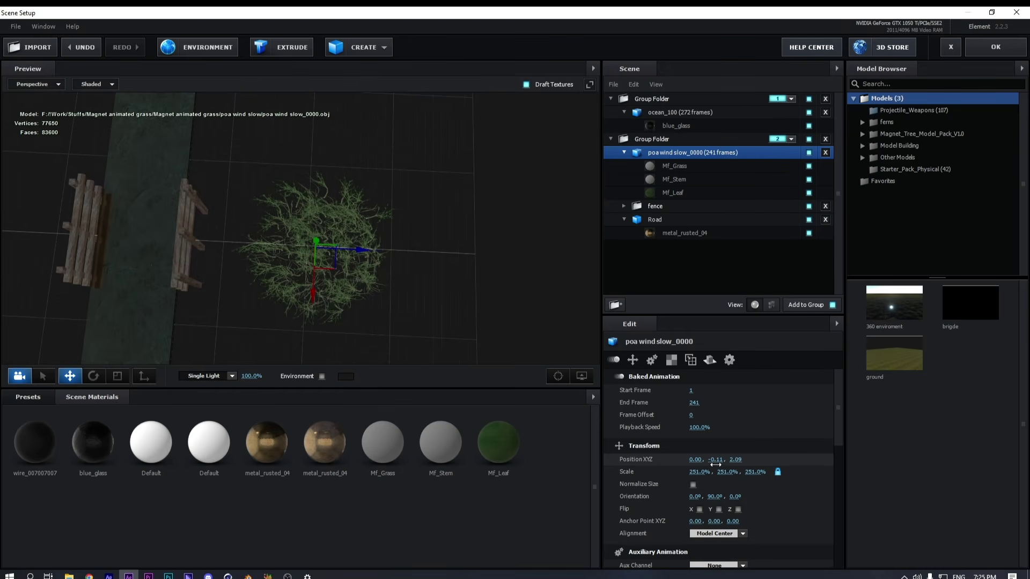
drag(706, 462, 616, 439)
scroll(381, 276, down, 3)
scroll(380, 276, down, 3)
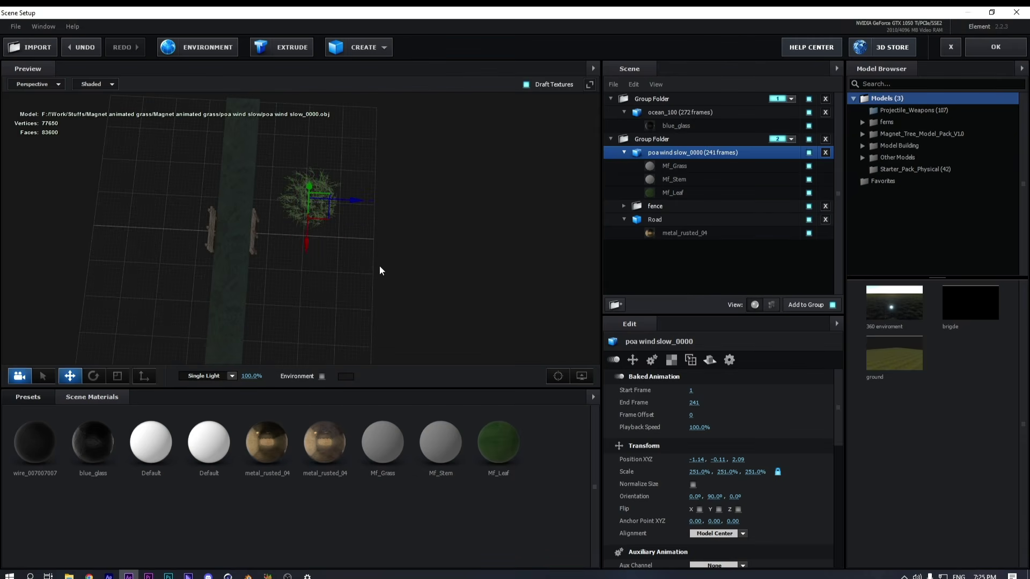
drag(308, 251, 312, 183)
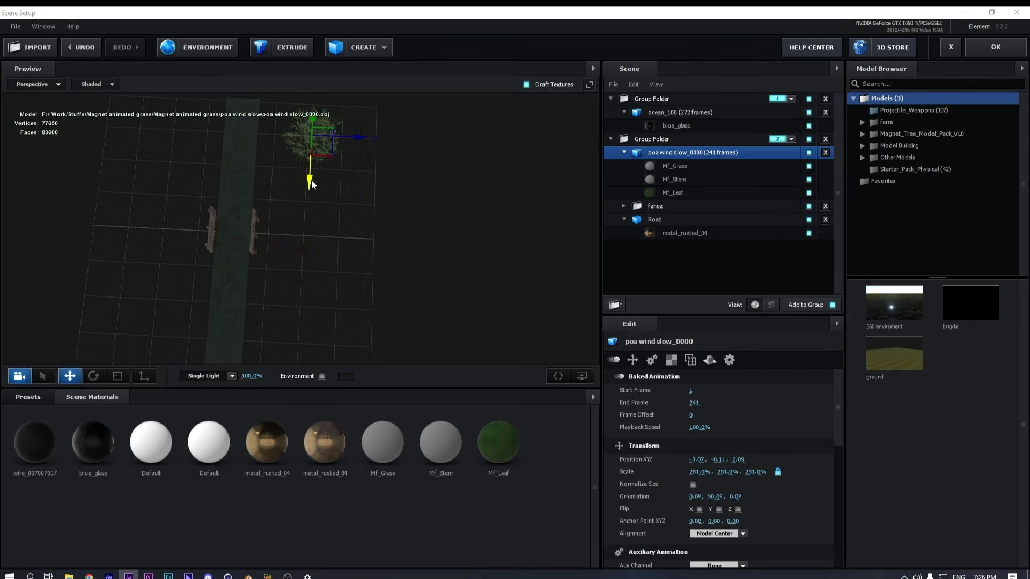
Duplicate the grass at about X -1.81, with its Y orientation at 45° and its scale at 339.5%
key(ctrl+d)
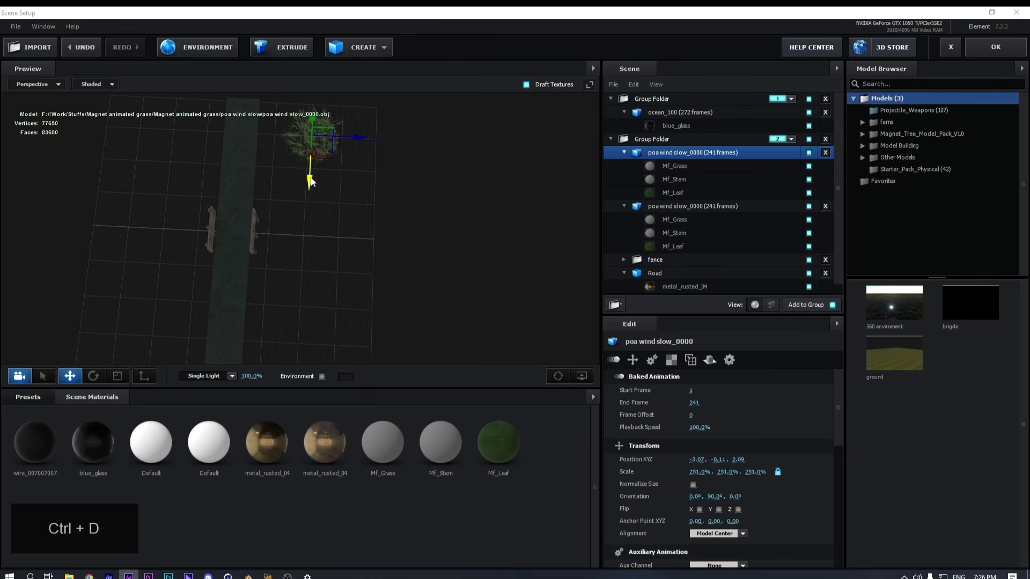
drag(311, 182, 307, 233)
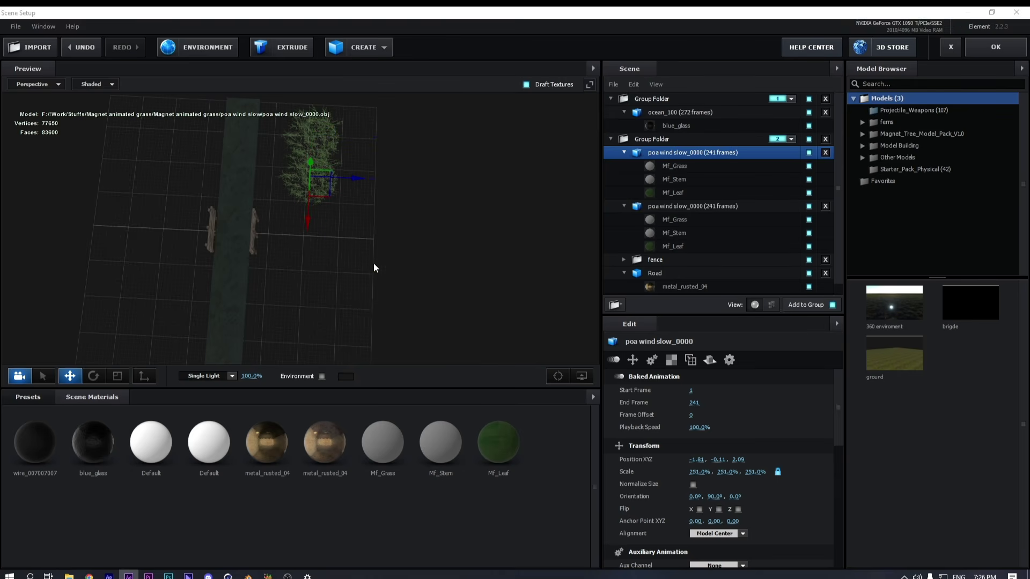
key(w)
key(e)
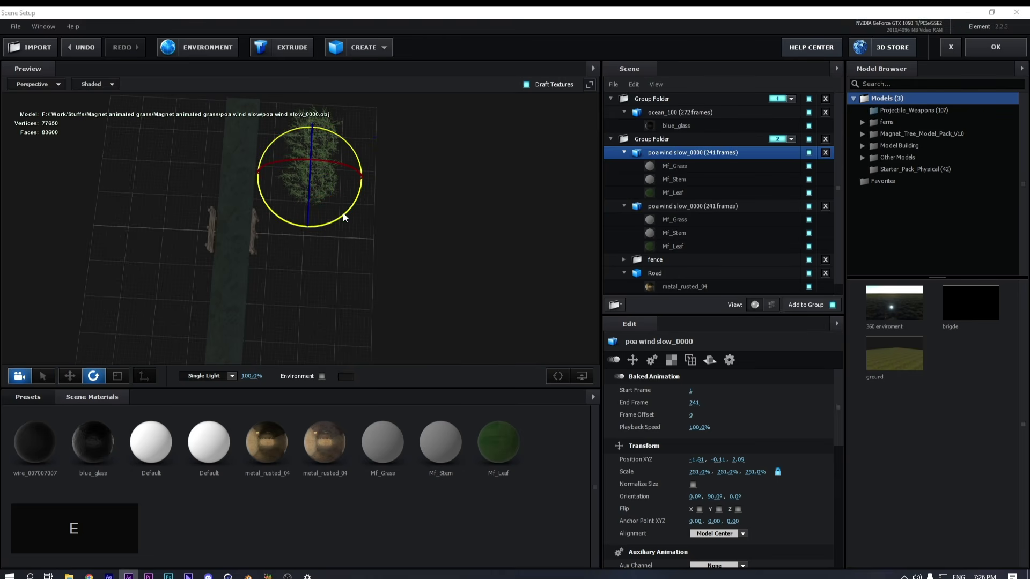
drag(307, 227, 290, 231)
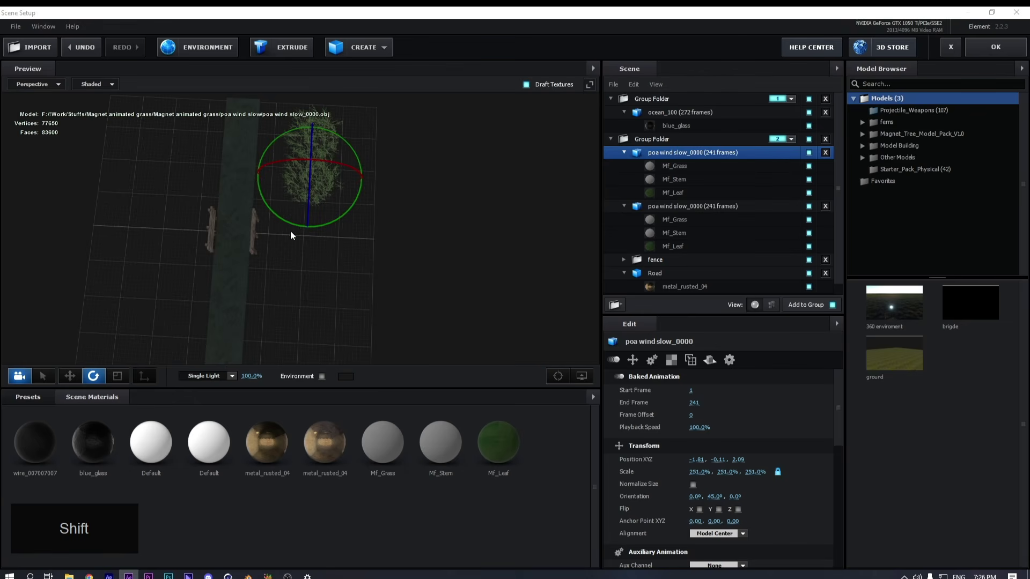
drag(755, 472, 779, 472)
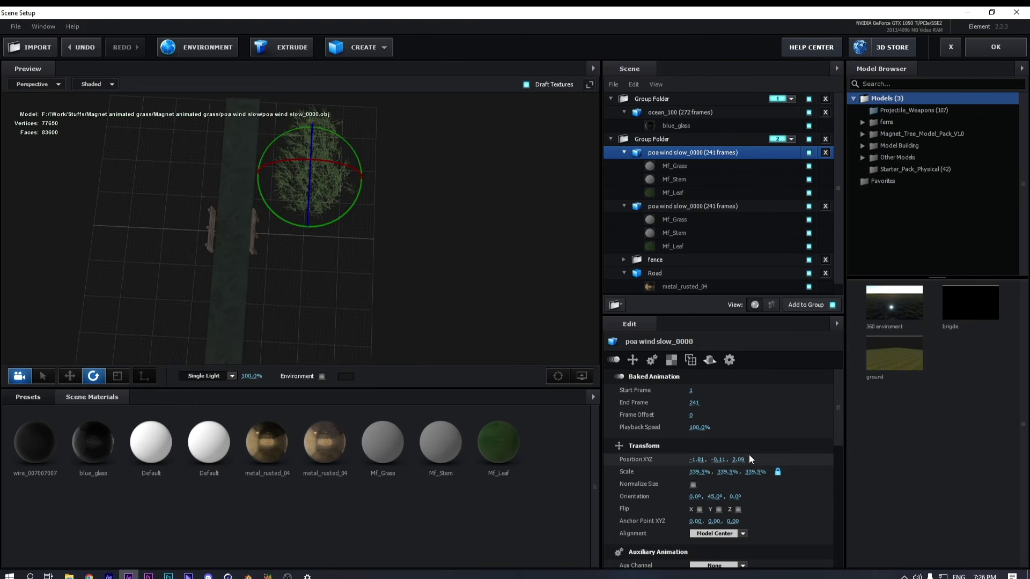
Add a third grass clump by duplication at about X -0.11, Z 1.98, with Y orientation 80.5° and scale 288%
key(ctrl+d)
key(w)
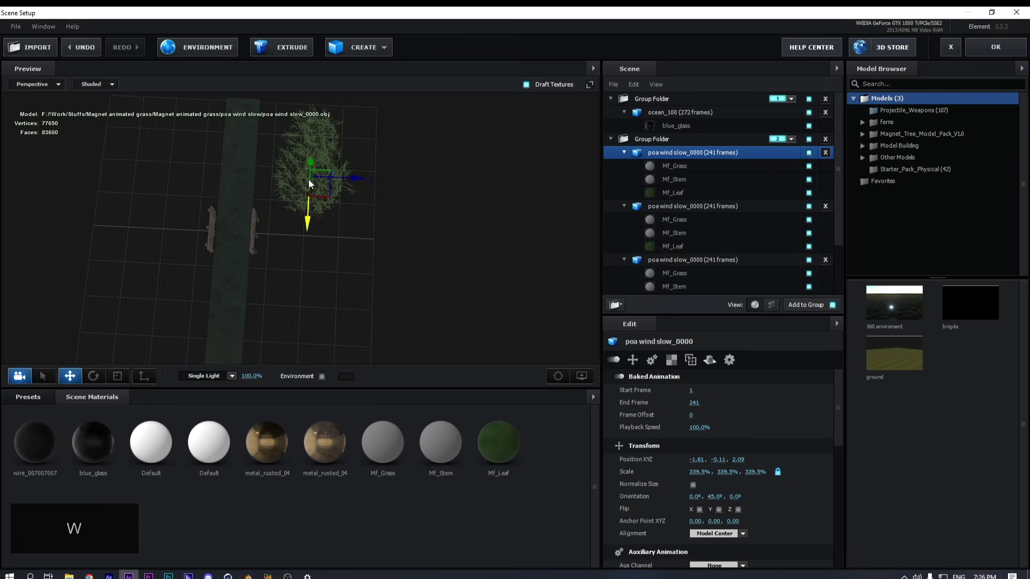
drag(309, 228, 295, 282)
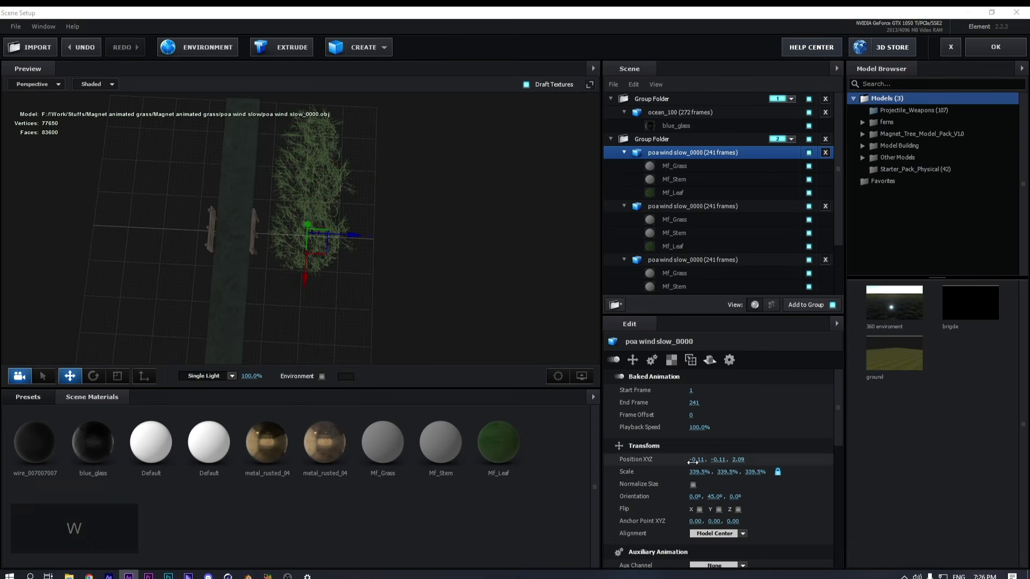
drag(714, 497, 667, 472)
drag(347, 233, 346, 240)
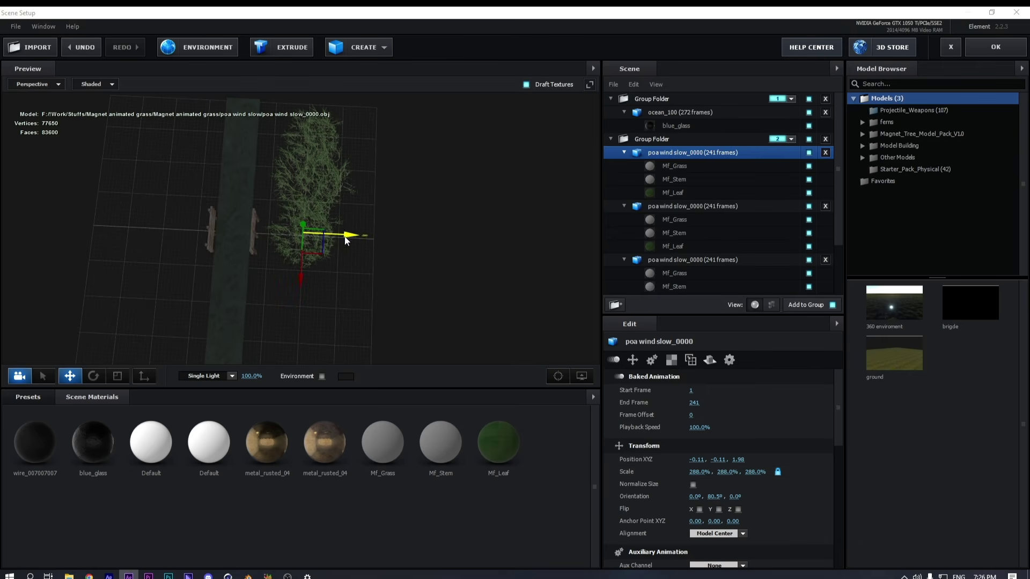
Shift the second grass clump to about Z 2.22 and collapse all three grass models in the scene list
click(667, 207)
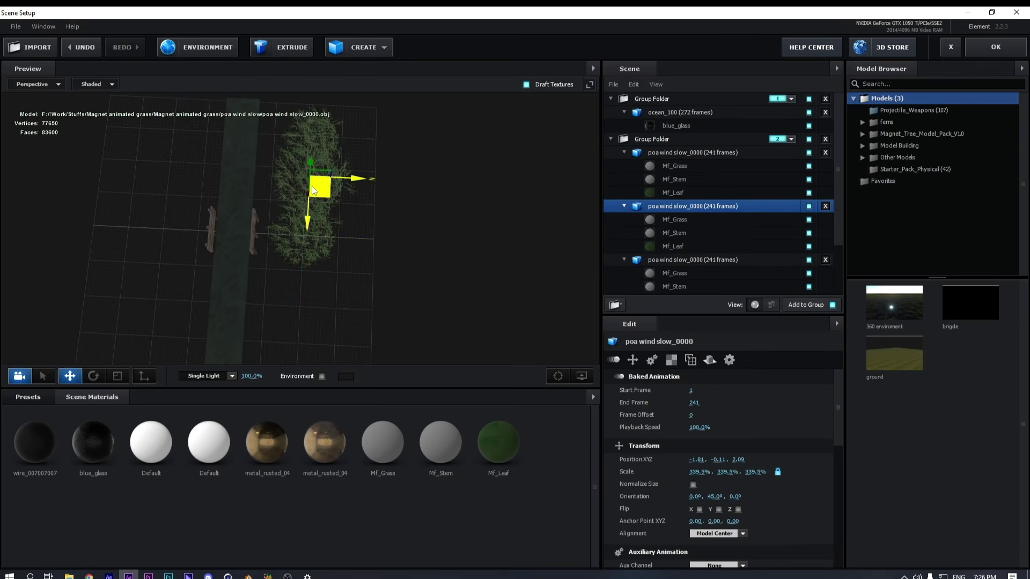
click(367, 177)
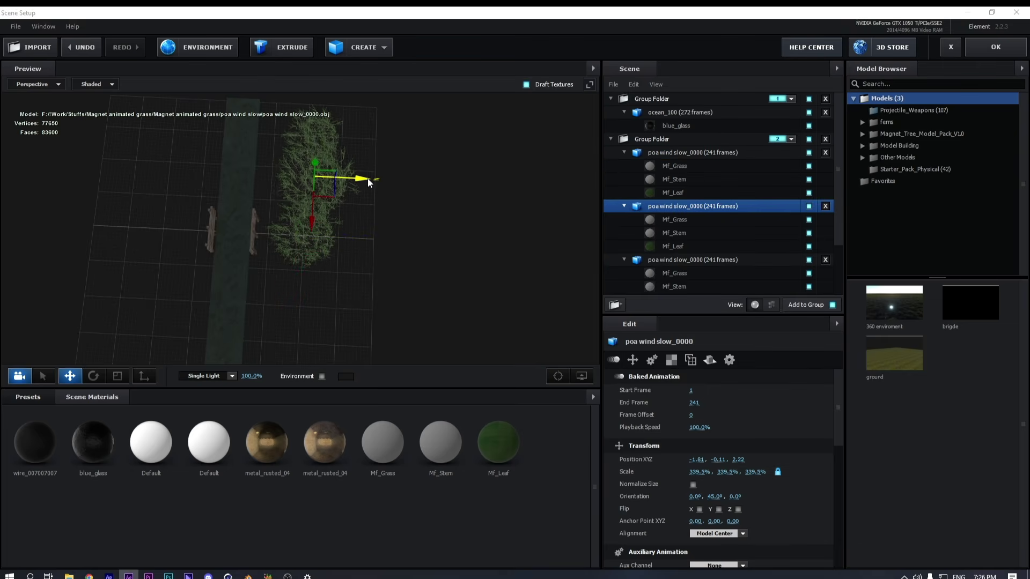
click(624, 153)
click(624, 166)
click(623, 179)
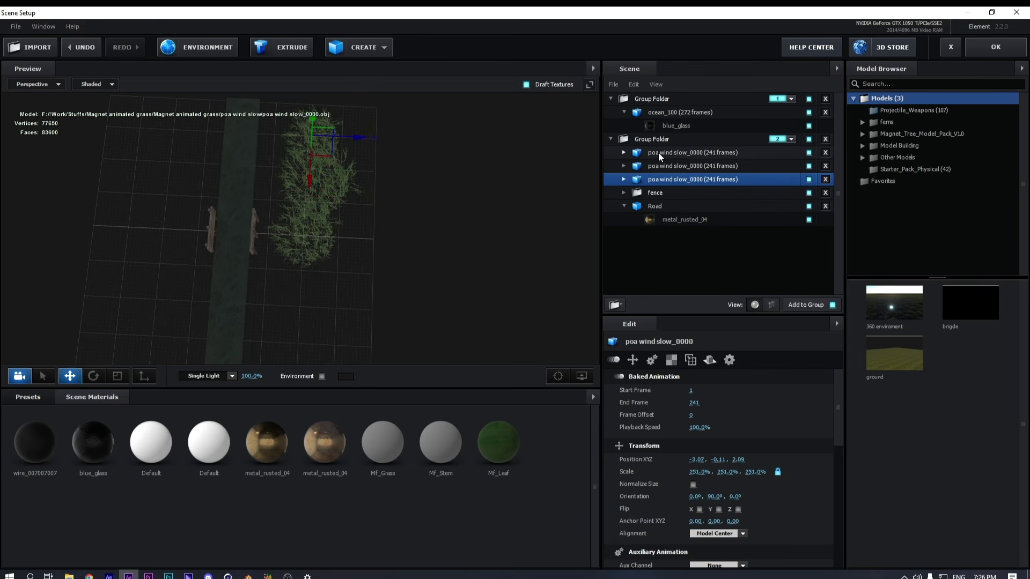
Duplicate the third grass clump to about X 1.33, Z 2.34, with scale 336% and Y orientation 108°
click(658, 152)
key(ctrl+d)
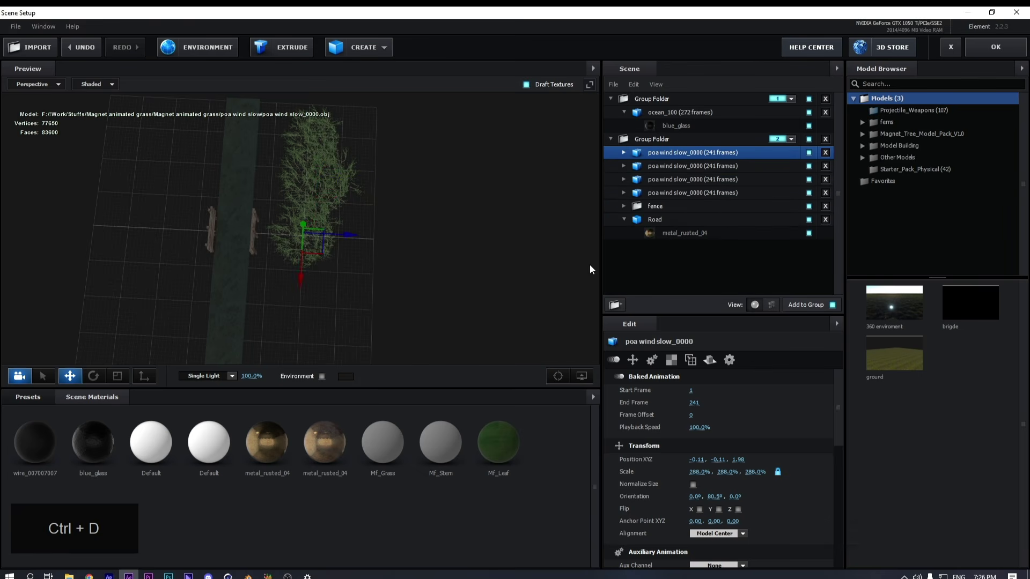
drag(700, 472, 740, 472)
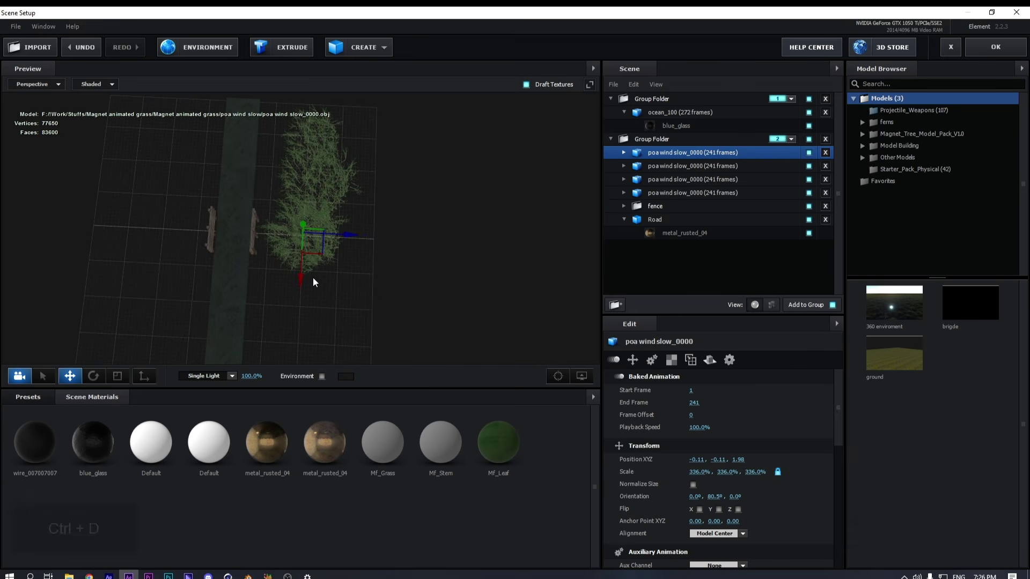
drag(302, 277, 300, 332)
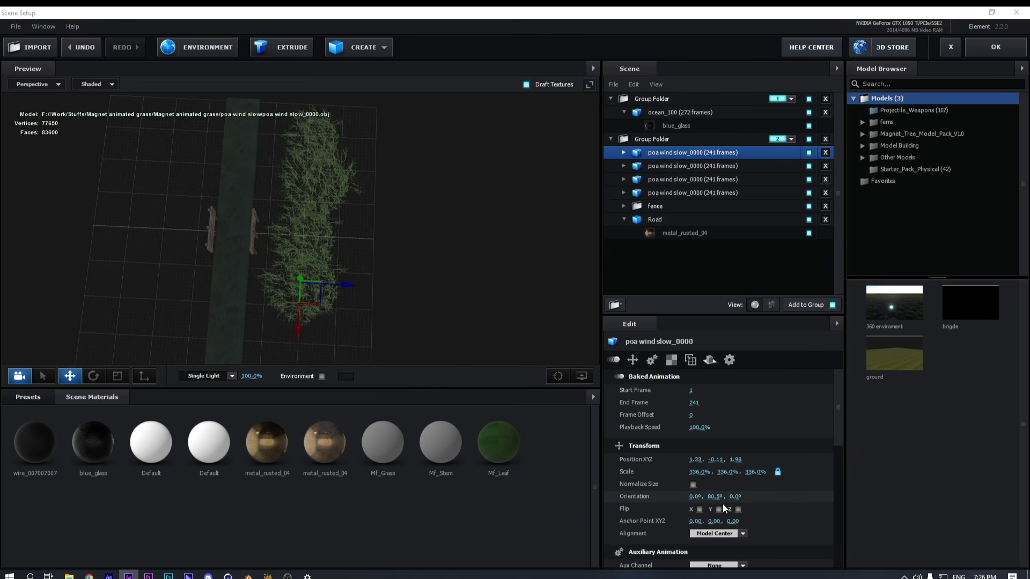
drag(711, 497, 706, 472)
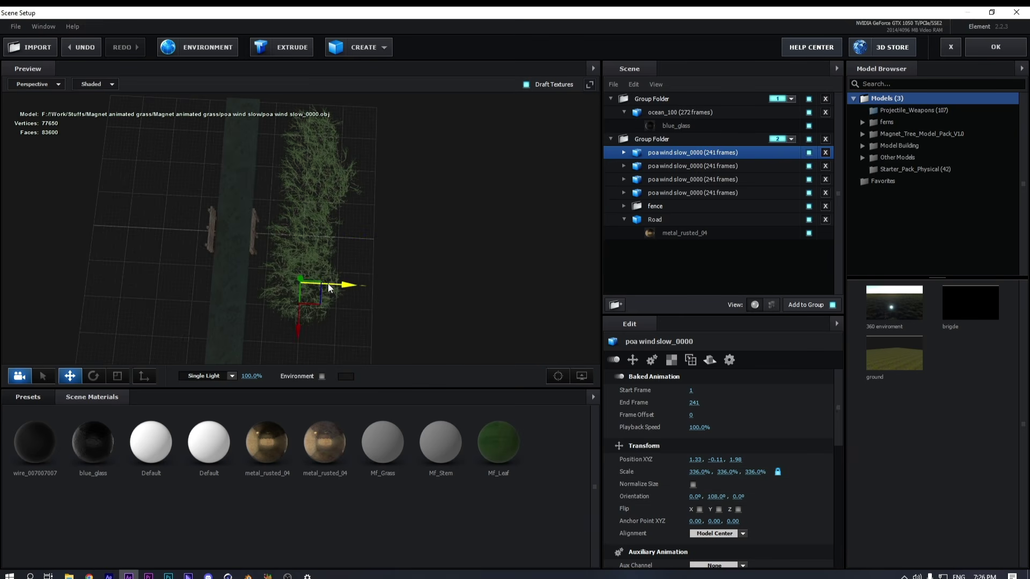
drag(344, 290, 358, 290)
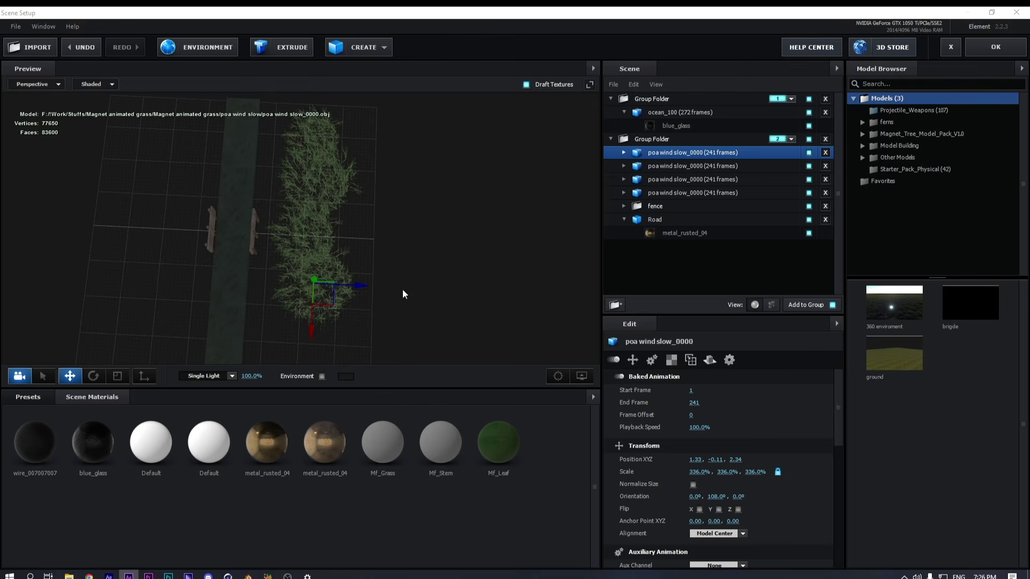
Duplicate the last grass clump to about X 2.90, Z 2.05, with scale 322% and Y orientation 146°
key(ctrl+d)
scroll(478, 286, down, 2)
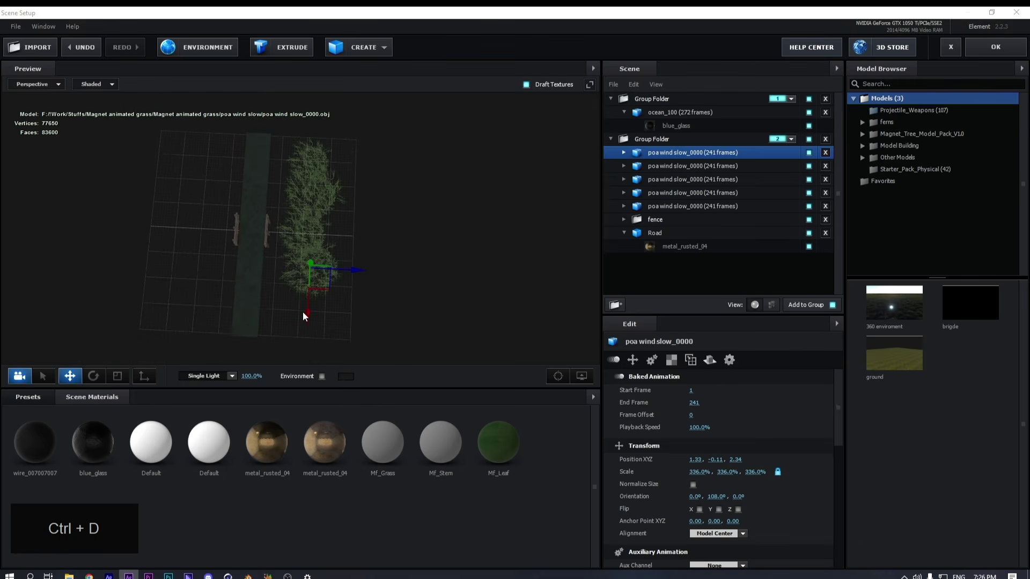
drag(303, 316, 303, 360)
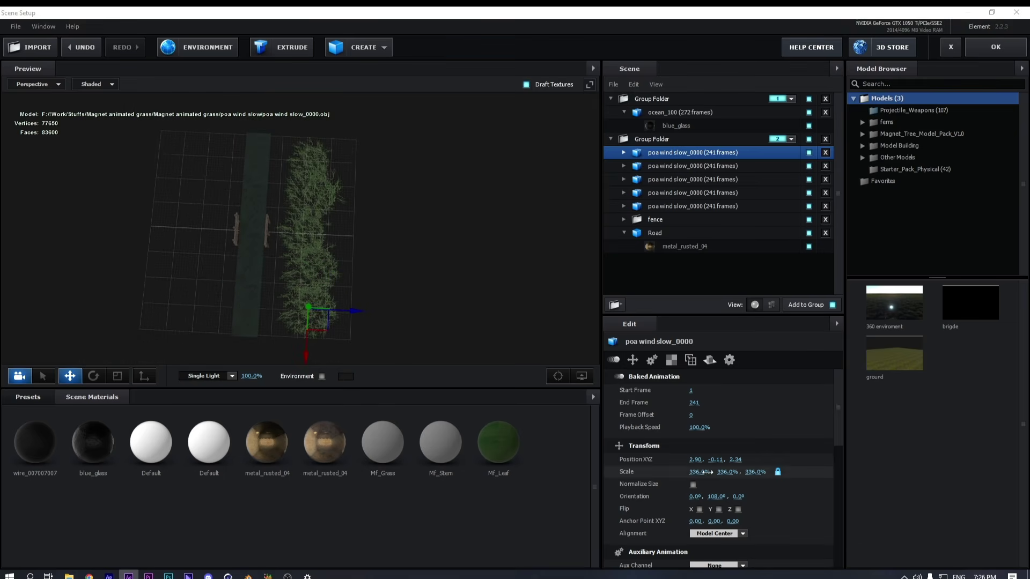
drag(717, 497, 691, 478)
drag(352, 311, 348, 315)
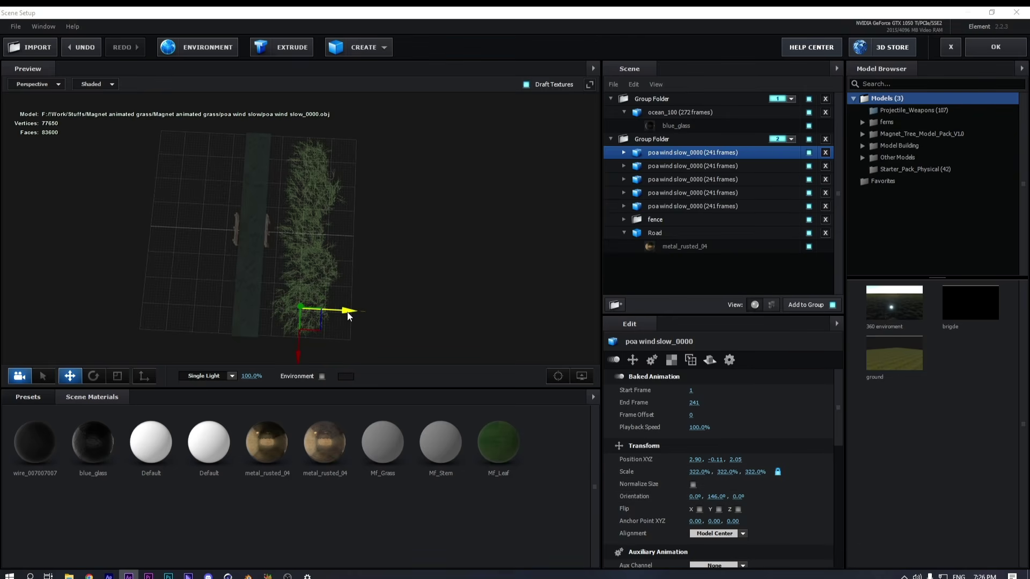
Duplicate all five grass clumps together and offset the copies along Z as a second row farther from the road
click(661, 209)
shift+click(675, 196)
ctrl+click(676, 192)
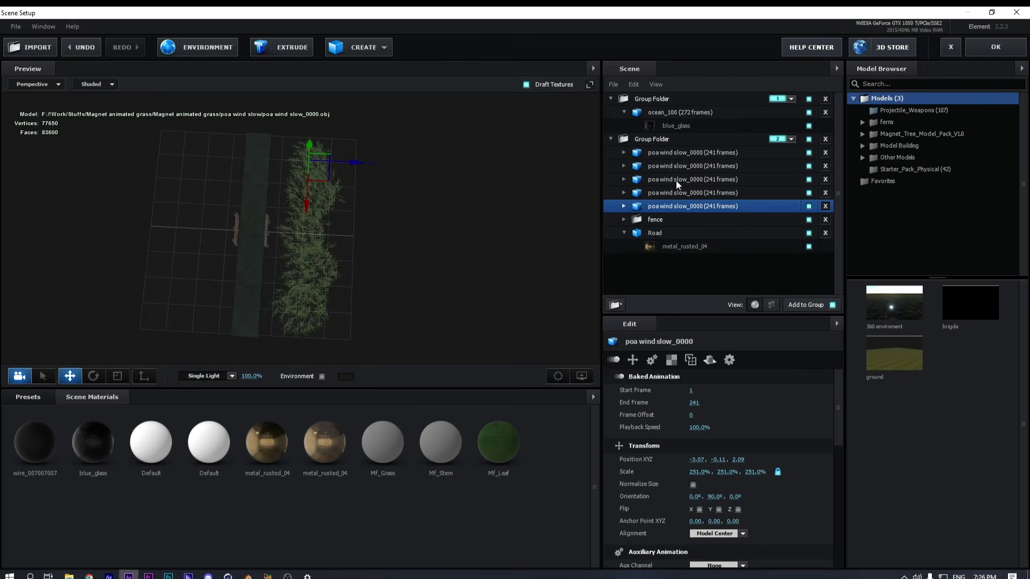
ctrl+click(676, 180)
ctrl+click(676, 193)
ctrl+click(681, 167)
shift+click(682, 156)
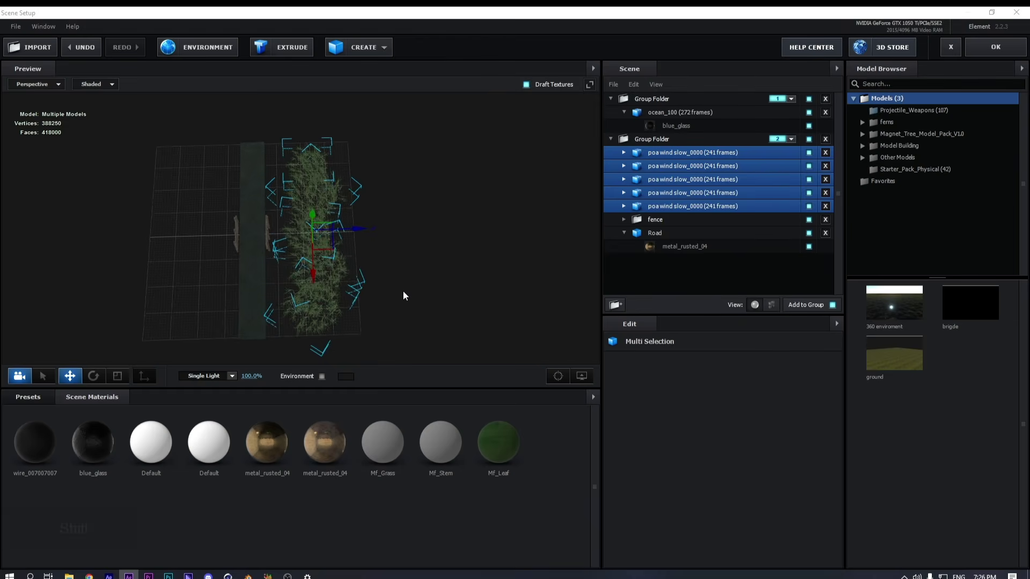
scroll(404, 292, up, 3)
scroll(391, 282, down, 2)
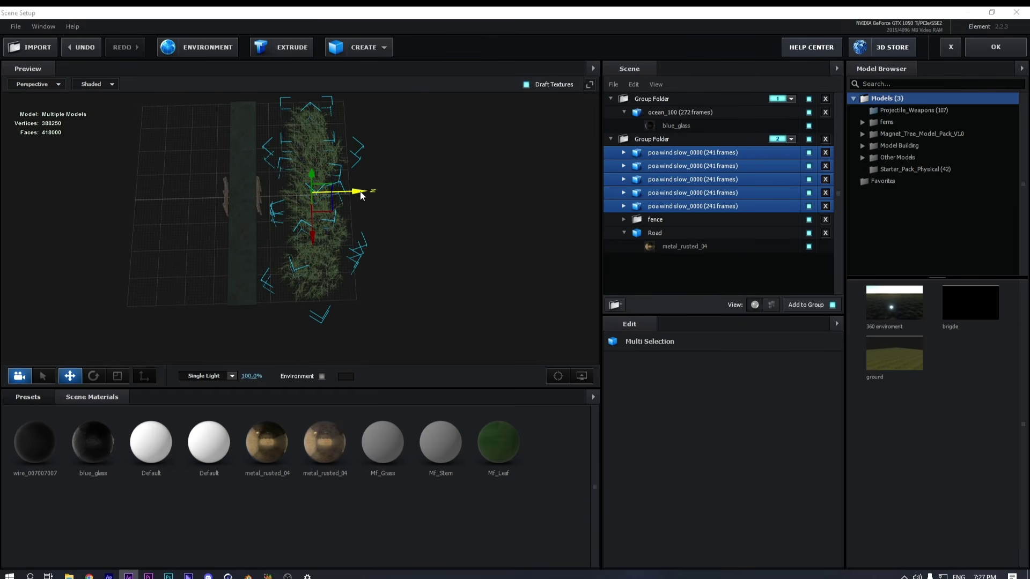
key(ctrl+d)
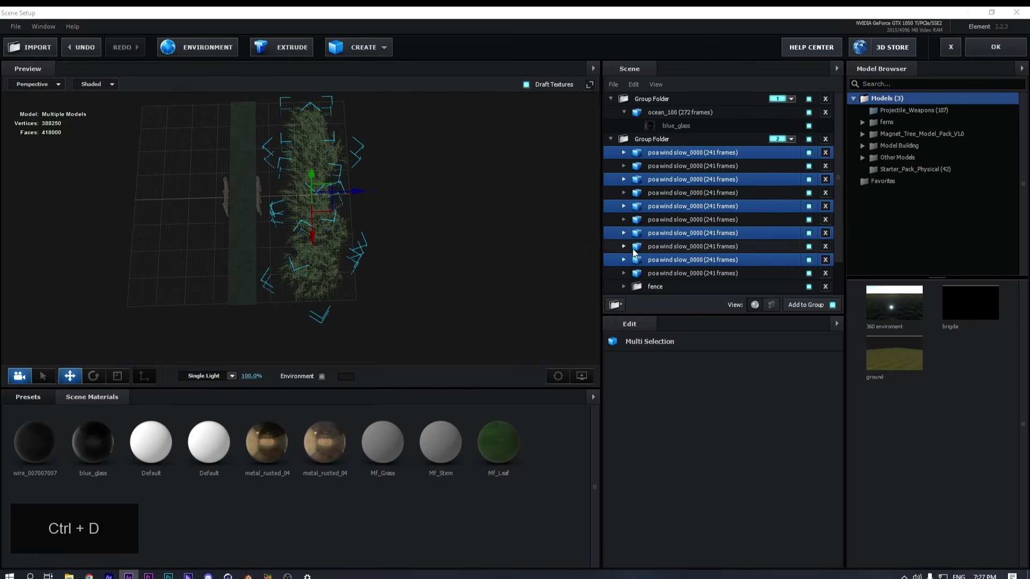
drag(650, 260, 659, 165)
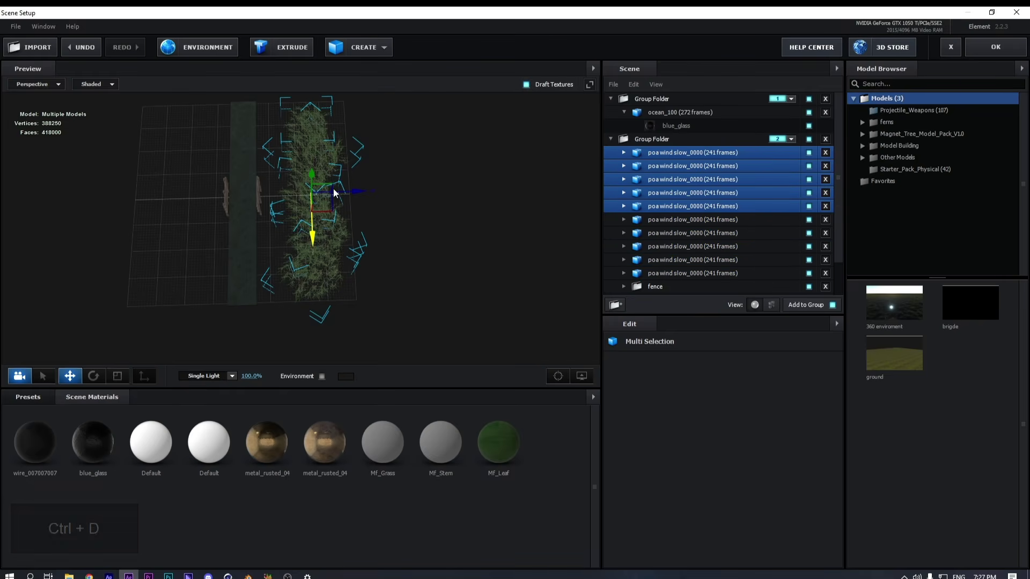
drag(335, 190, 404, 195)
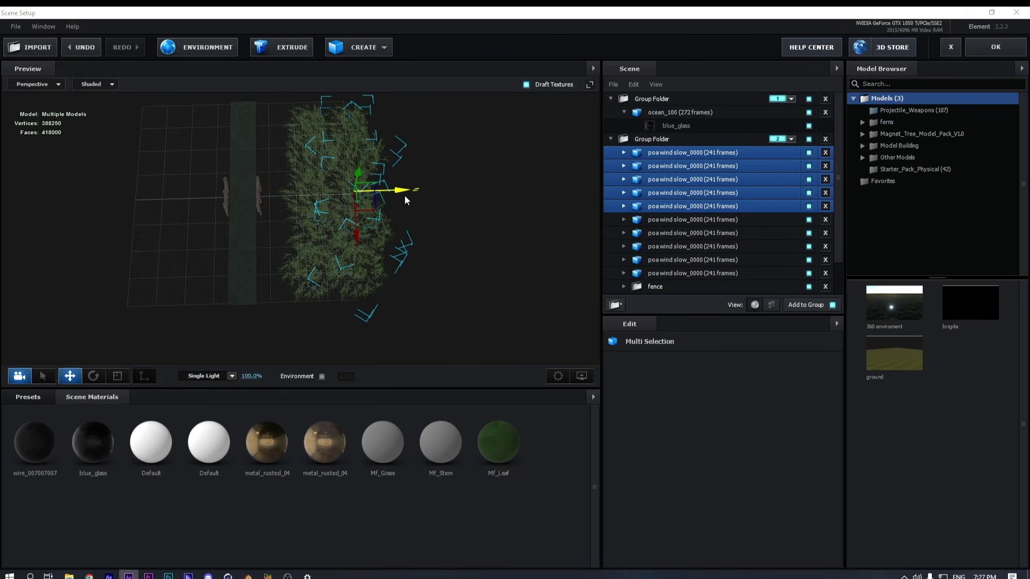
Rotate the copied row of five grass clumps about 180° around the Y axis
key(w)
key(e)
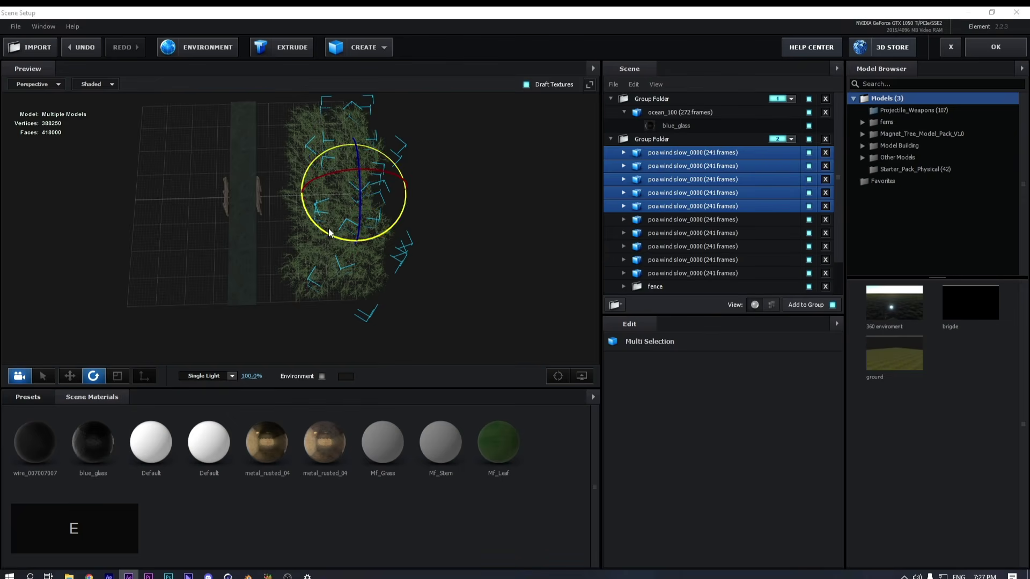
key(shift)
drag(307, 222, 725, 224)
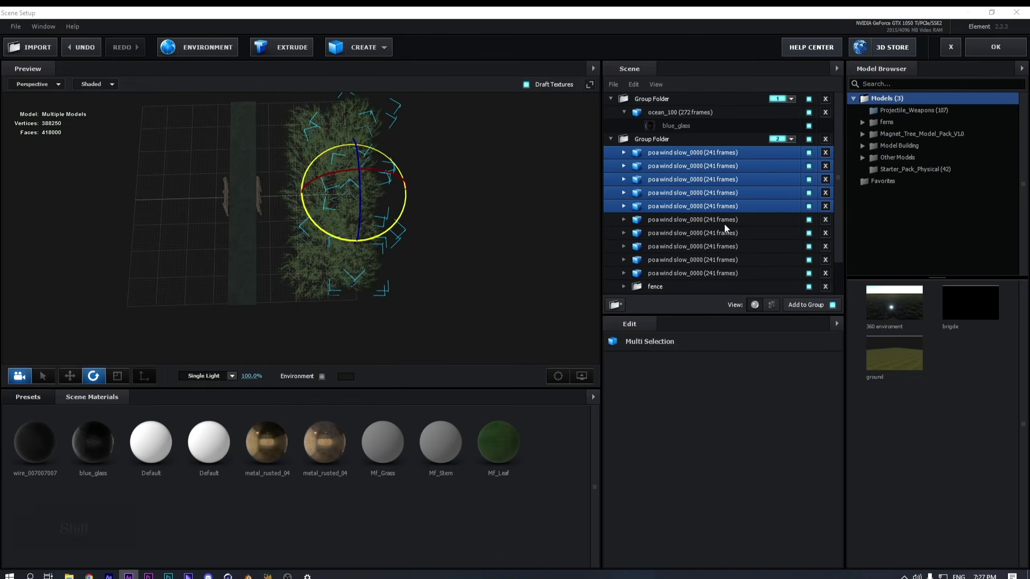
mouse_move(334, 240)
mouse_down()
mouse_move(343, 239)
mouse_move(317, 242)
mouse_up()
scroll(339, 241, up, 5)
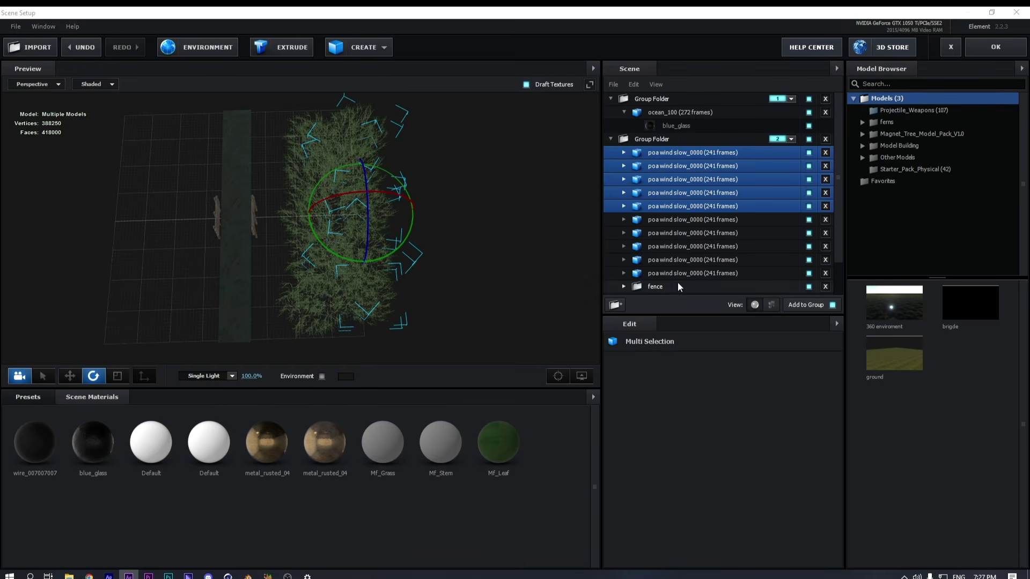
Stagger the first-row clumps at X 2.90, 1.33, -0.11 and -1.81 to about Z 2.23, 2.92, 2.22 and 2.60 respectively
click(672, 225)
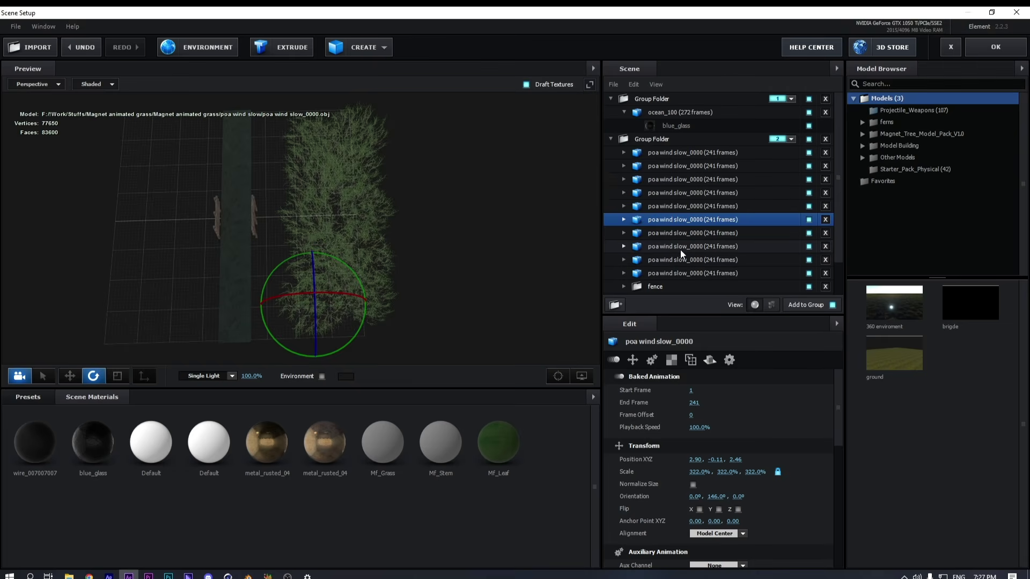
key(w)
drag(349, 298, 349, 307)
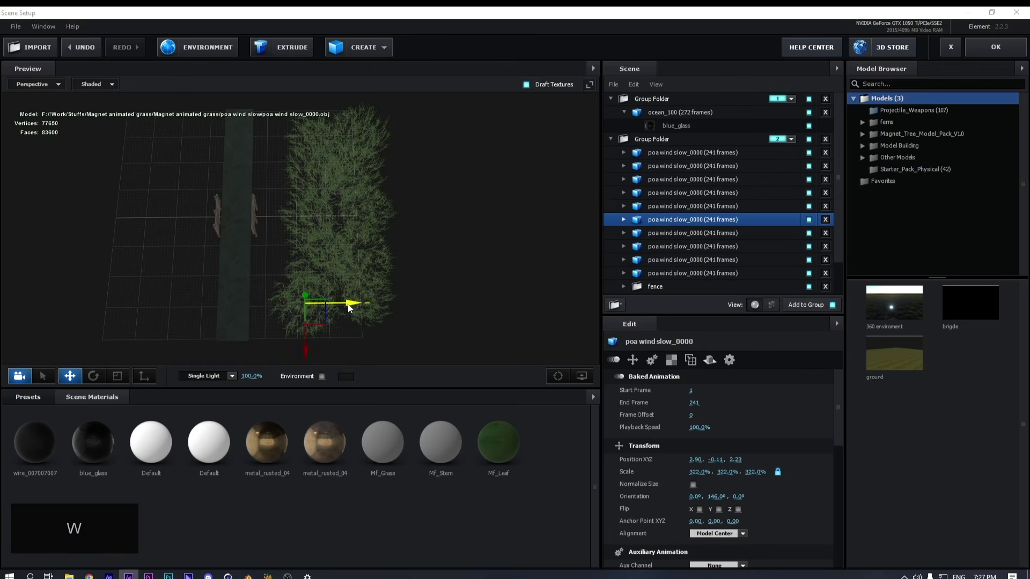
click(659, 232)
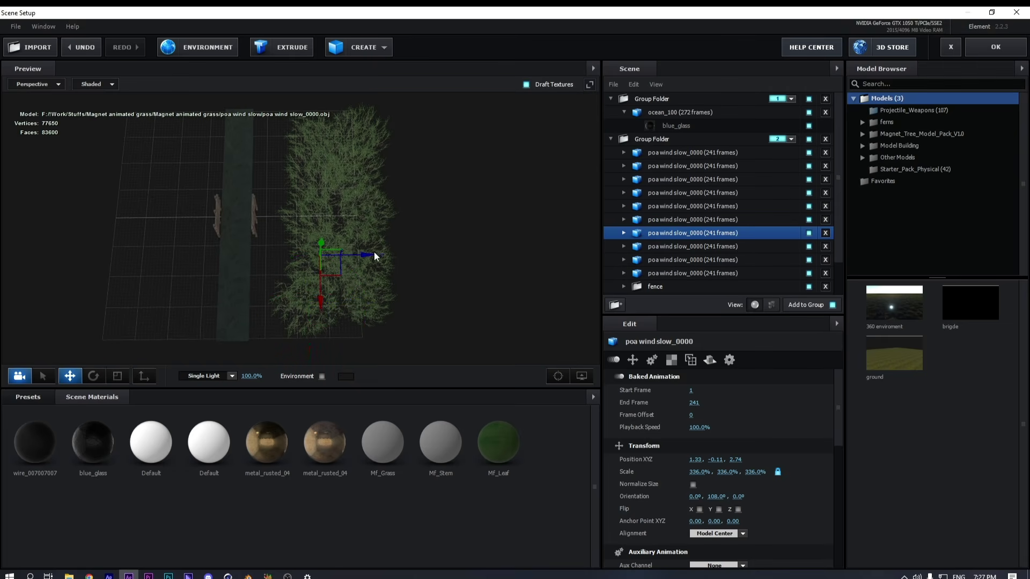
click(658, 236)
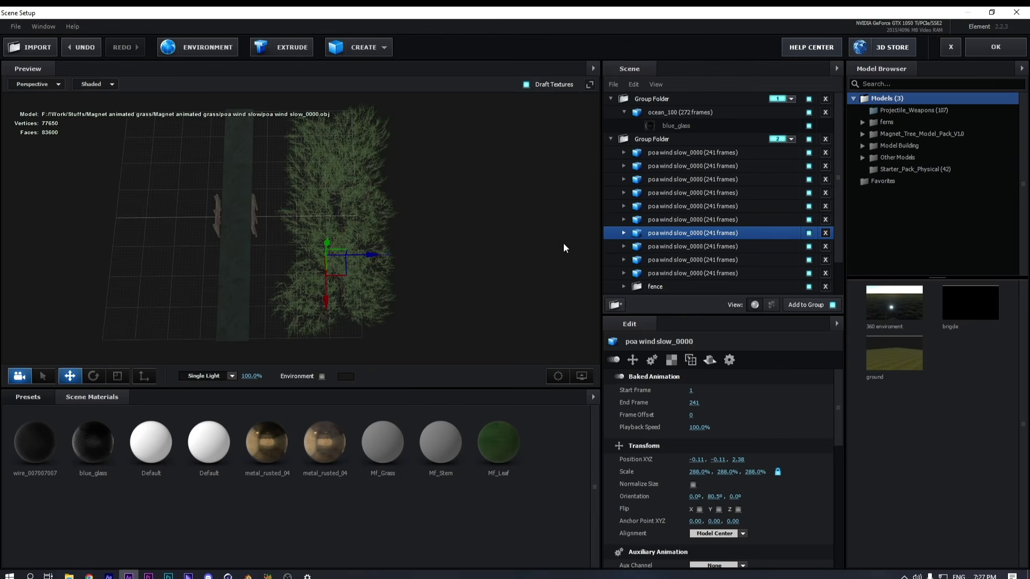
key(Down)
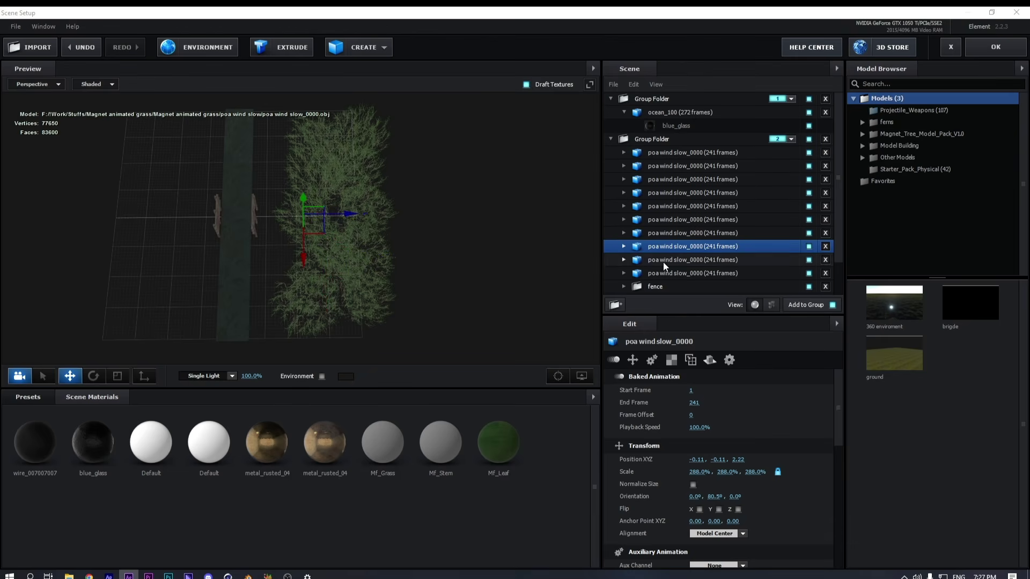
click(663, 261)
drag(356, 170, 403, 199)
Vary the first-row clump heights, with the one at X -1.81 at about Y -0.07 and the one at X 1.33 at about Y -0.20
scroll(442, 214, up, 5)
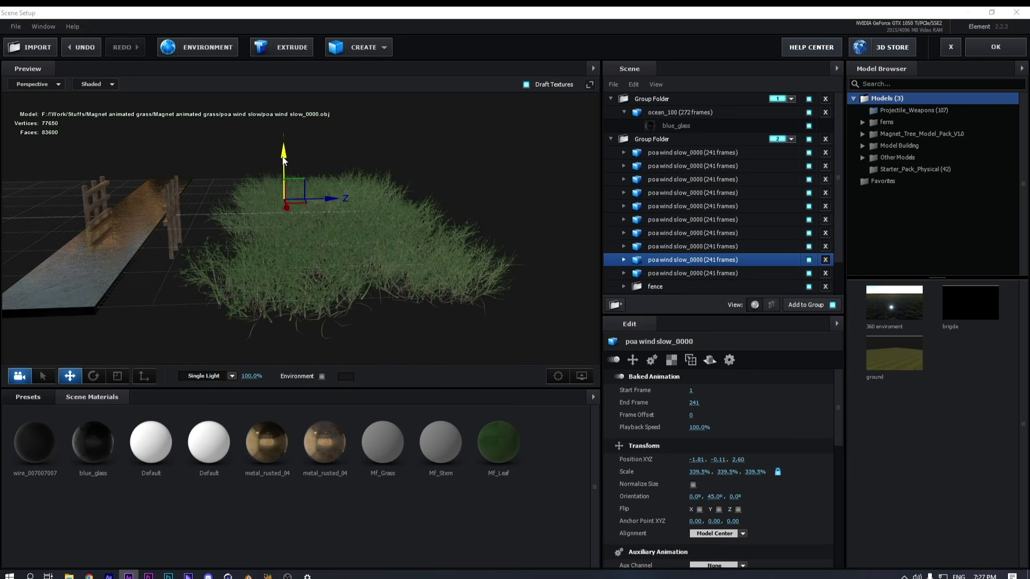
drag(284, 160, 284, 158)
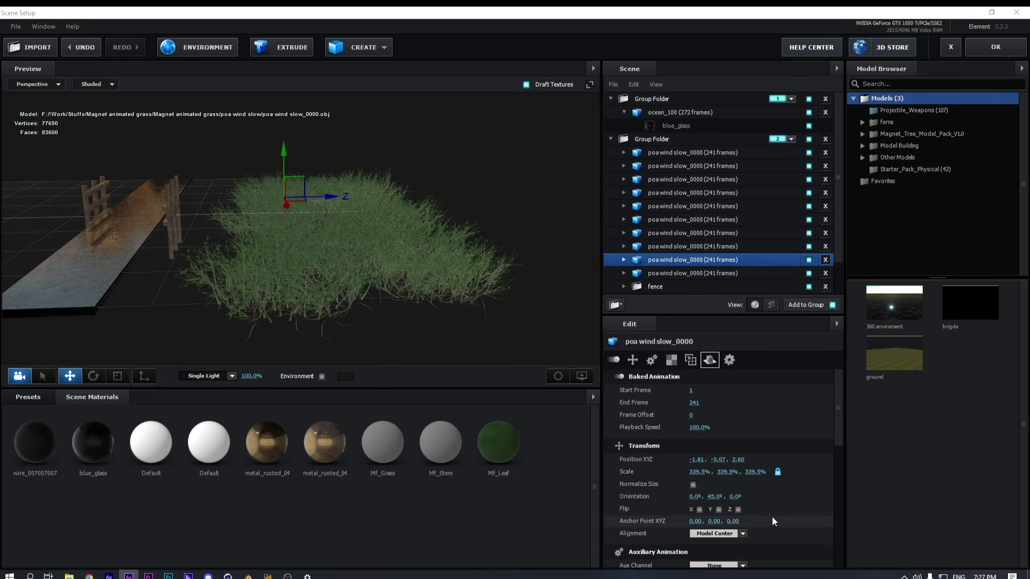
click(678, 274)
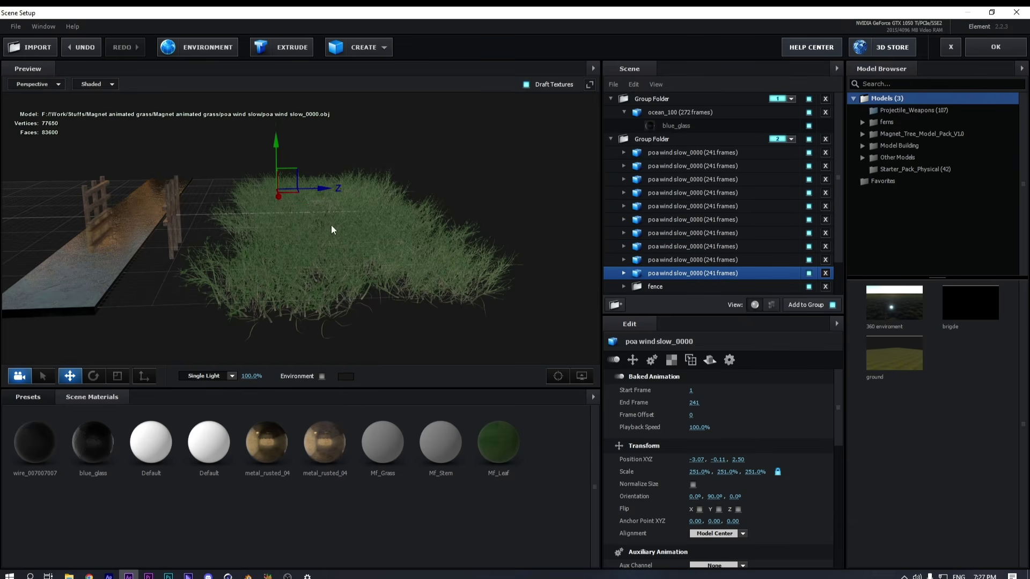
drag(278, 147, 278, 145)
click(677, 263)
click(678, 246)
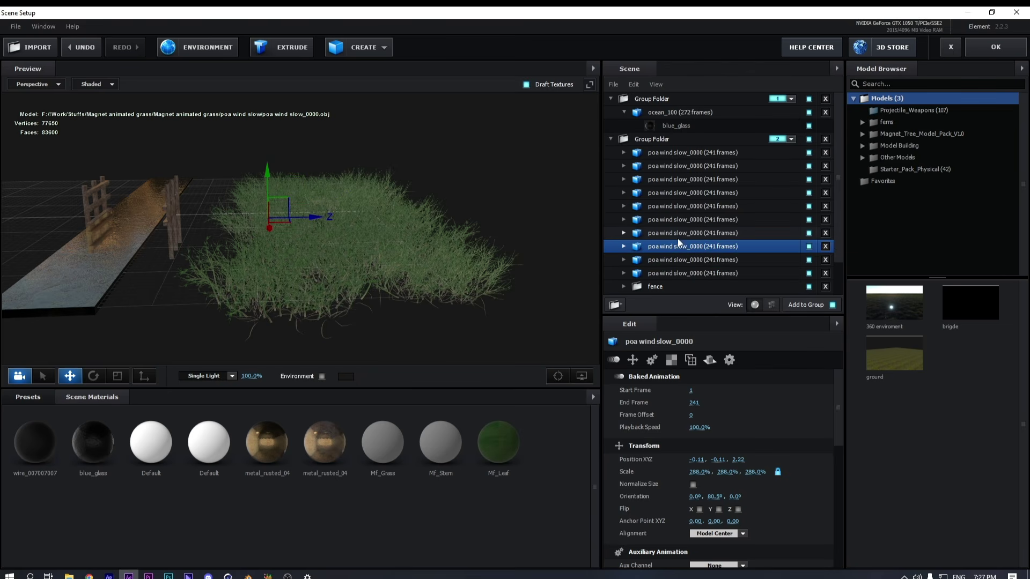
drag(268, 179, 262, 171)
click(282, 200)
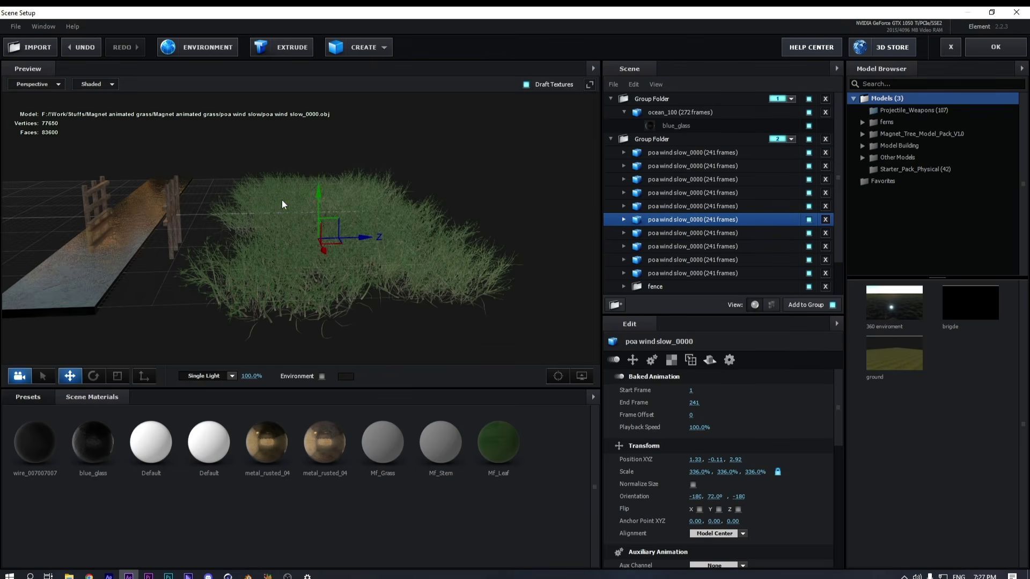
drag(316, 191, 471, 205)
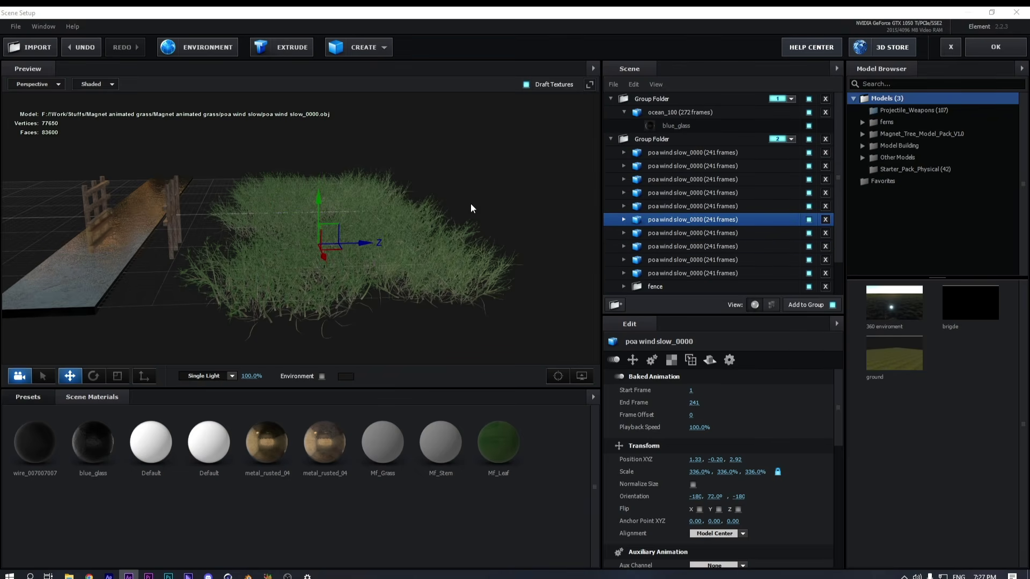
Raise the second-row grass clump at X -3.21 to about Y -0.02
click(660, 206)
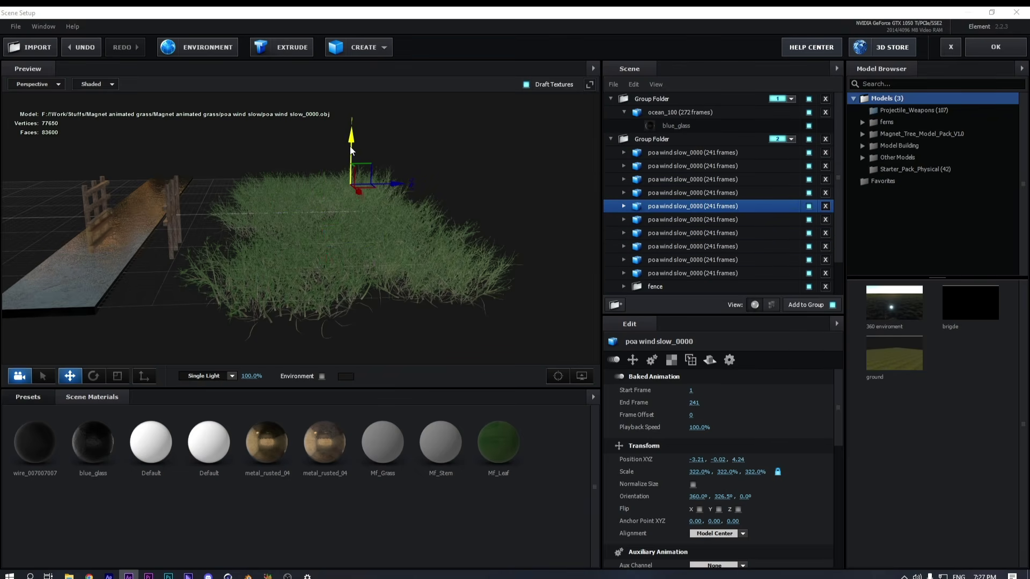
click(364, 216)
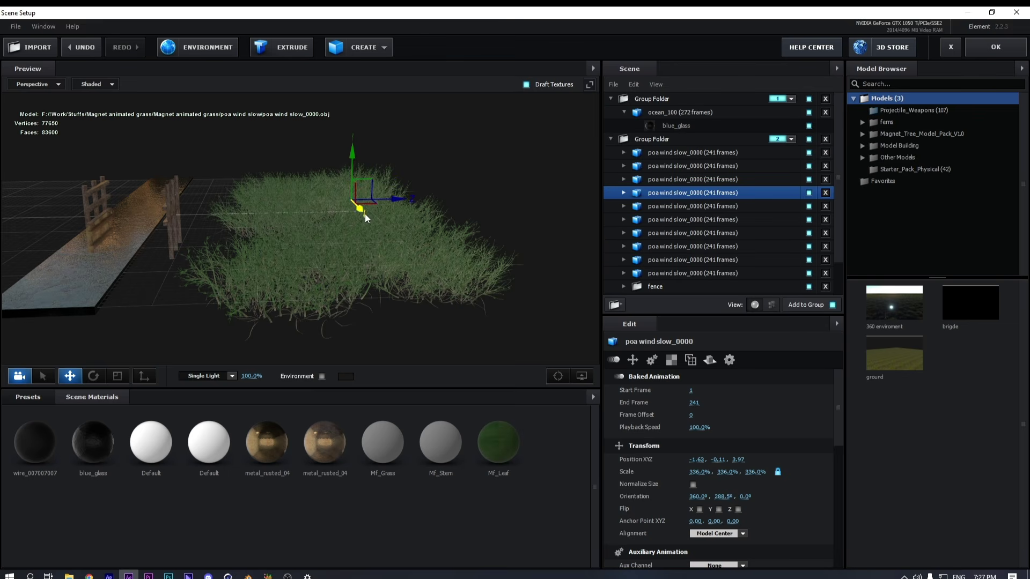
click(669, 169)
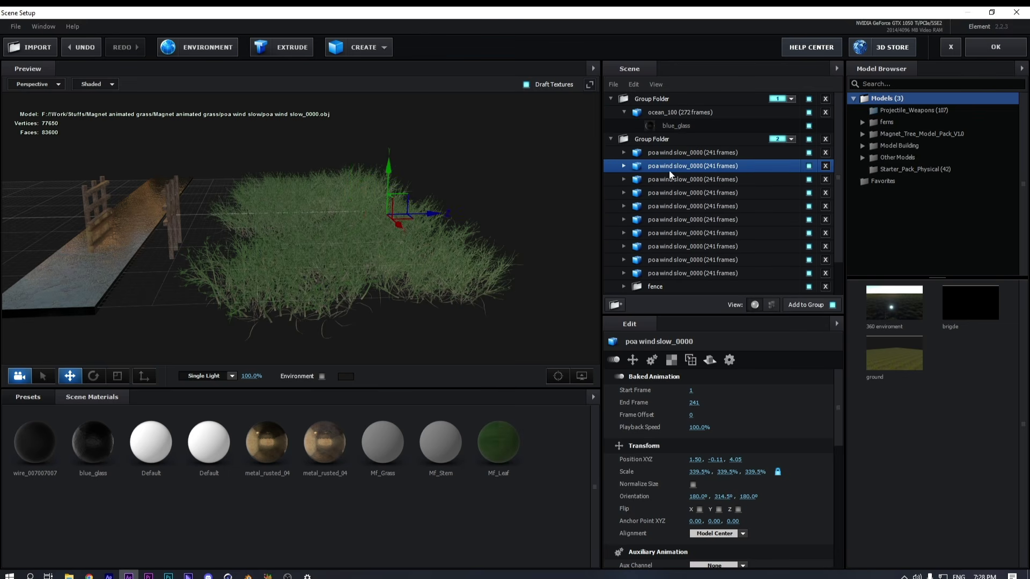
Duplicate the 251% second-row clump at X 2.77 into the gap between the rows, at about X -0.42, Z 3.45
drag(515, 230, 346, 315)
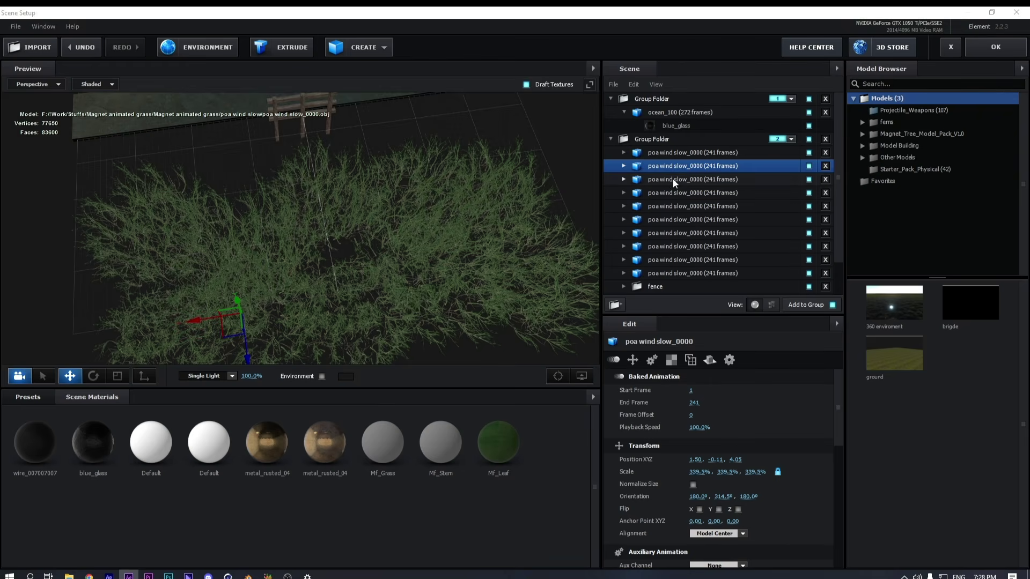
click(679, 156)
key(ctrl+d)
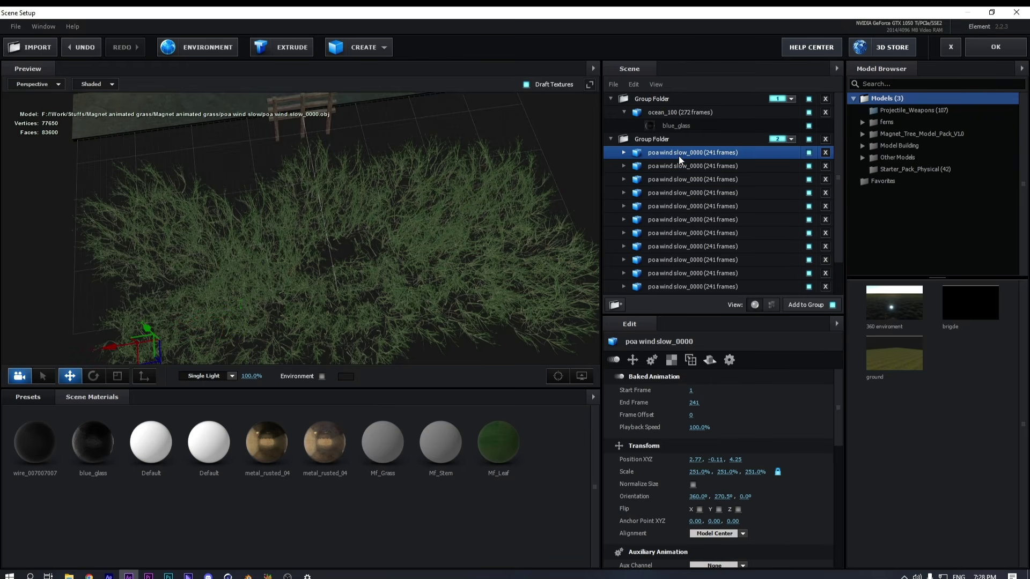
drag(112, 341, 326, 330)
drag(374, 353, 349, 300)
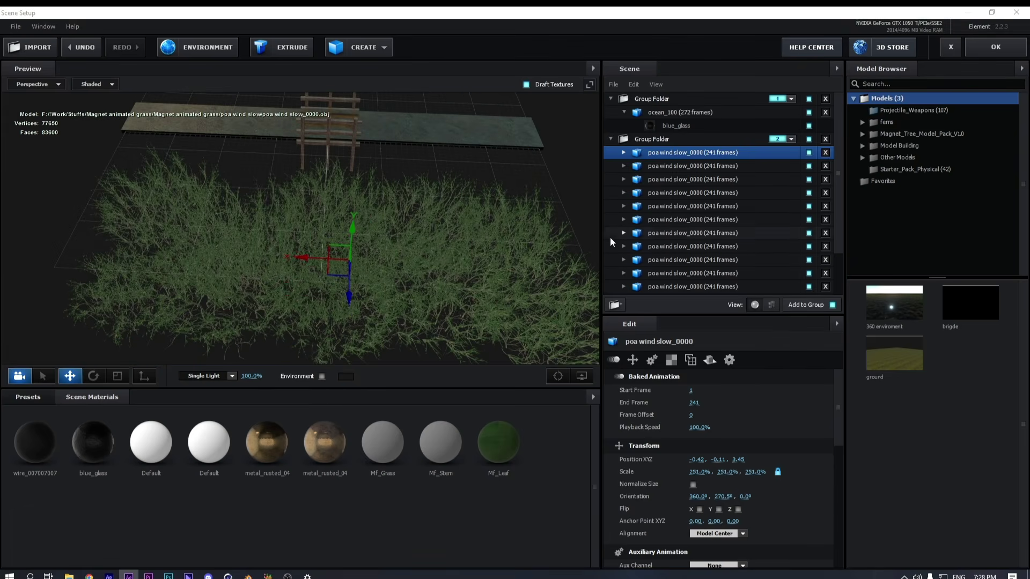
Open the Grasses_&_Orchids folder of the Magnet_Tree_Model_Pack_V1.0 in the model browser
drag(461, 309, 414, 289)
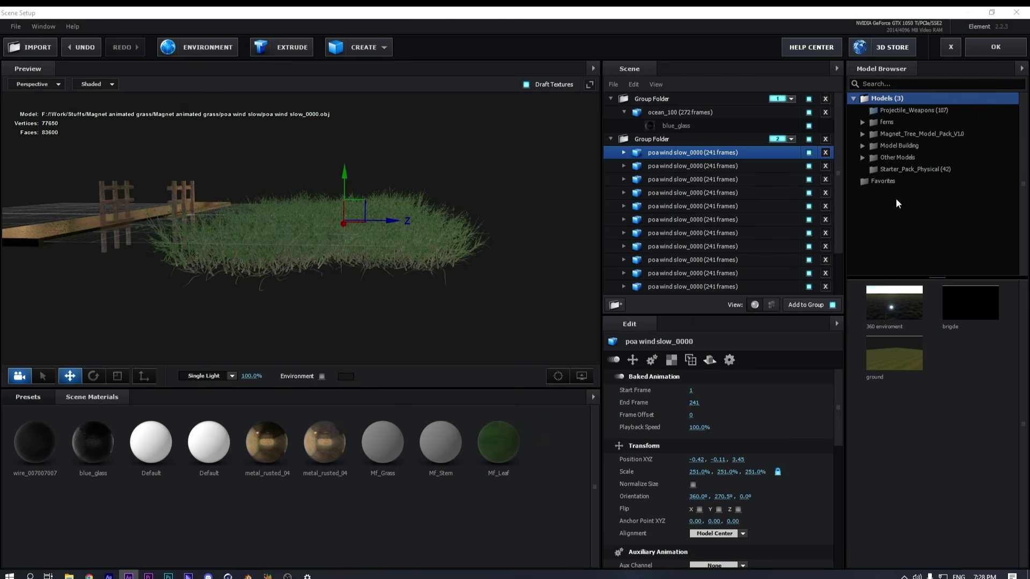
double_click(869, 138)
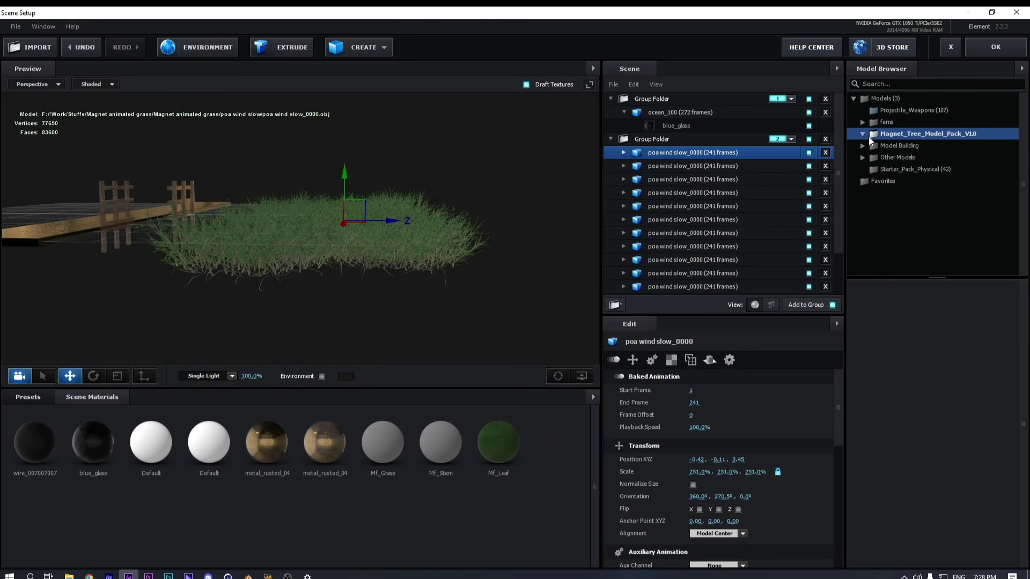
click(287, 575)
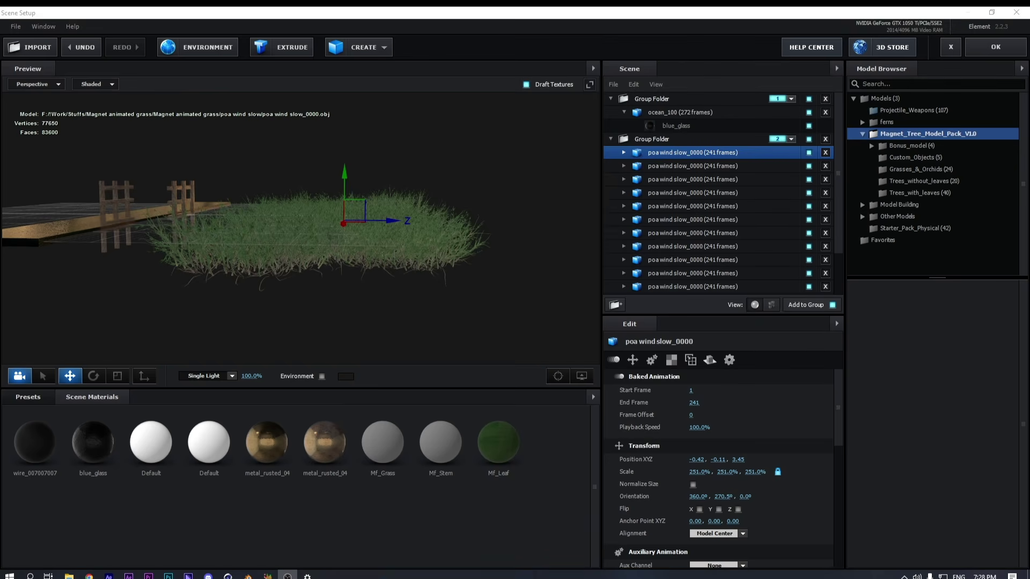
key(alt+Tab)
key(alt+Tab)
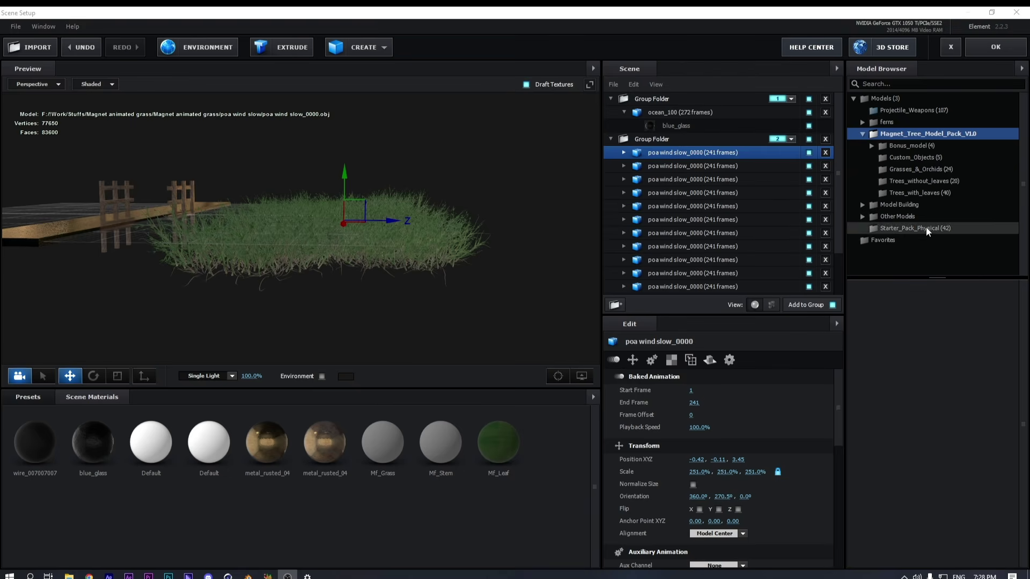
click(916, 170)
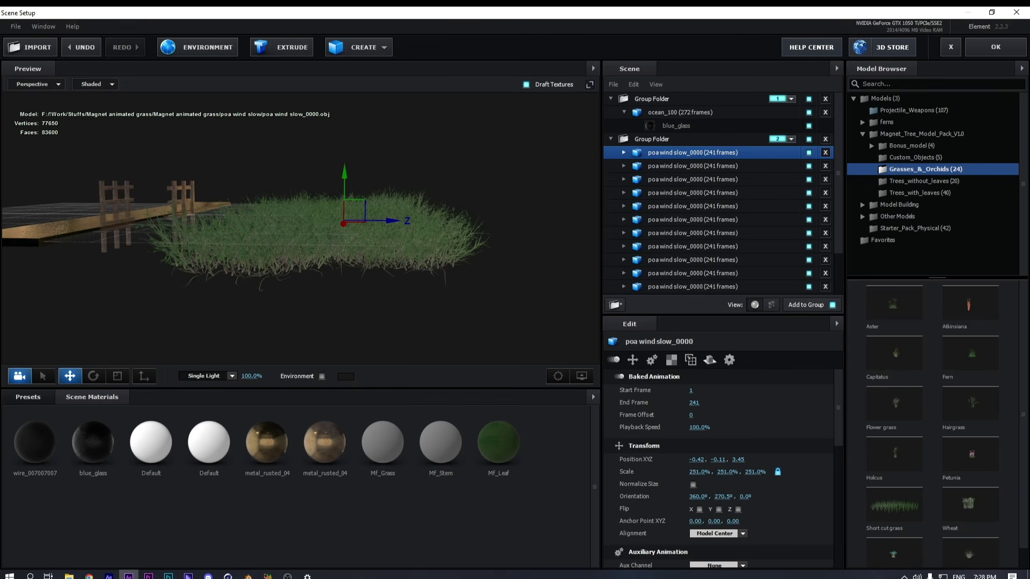
Add the Short cut grass model to the scene and move it along Z to 3.51, onto the existing grass patch
click(288, 577)
click(405, 296)
scroll(405, 296, up, 2)
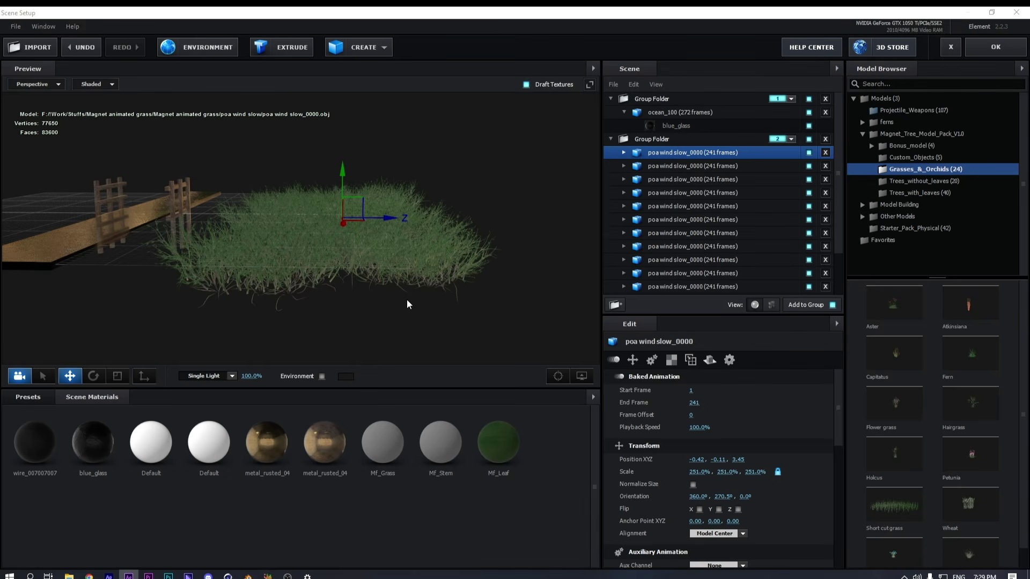
drag(452, 172, 504, 196)
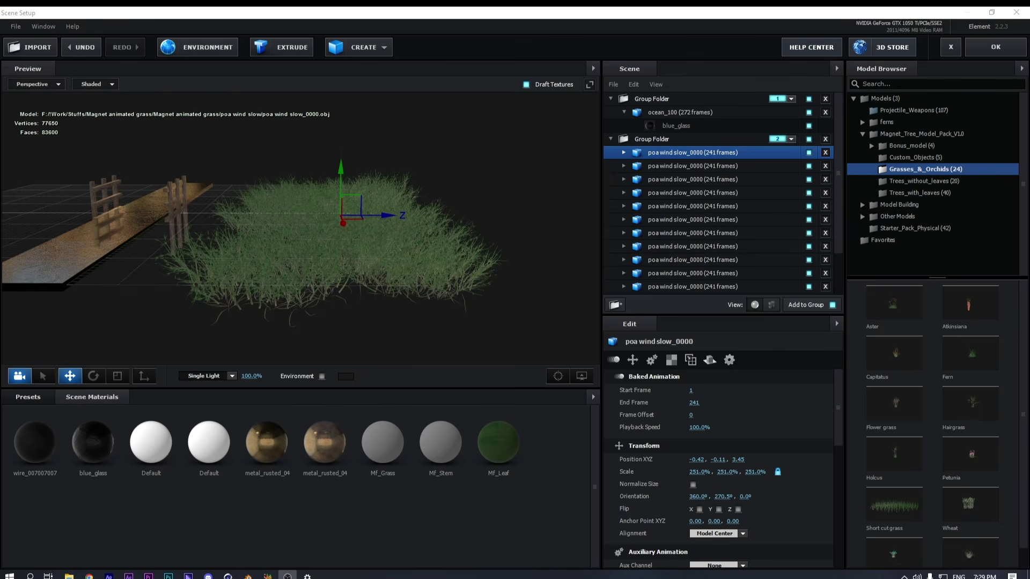
scroll(891, 438, down, 1)
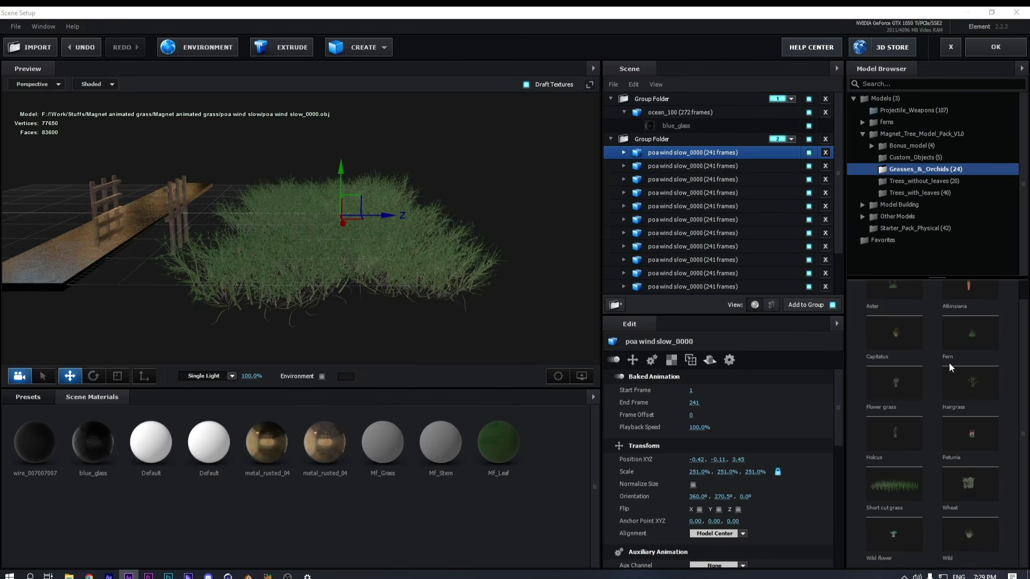
click(892, 491)
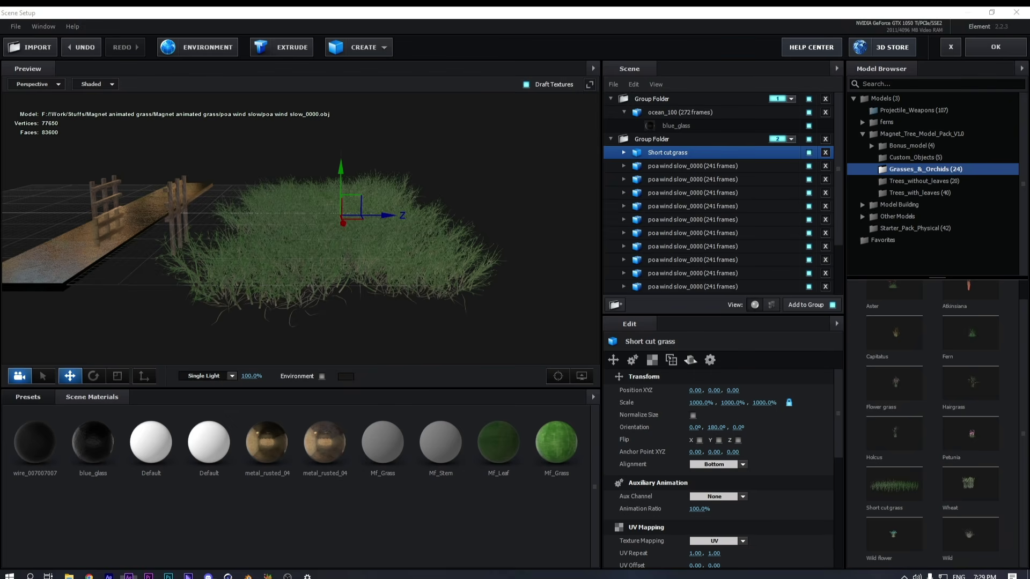
drag(188, 213, 388, 203)
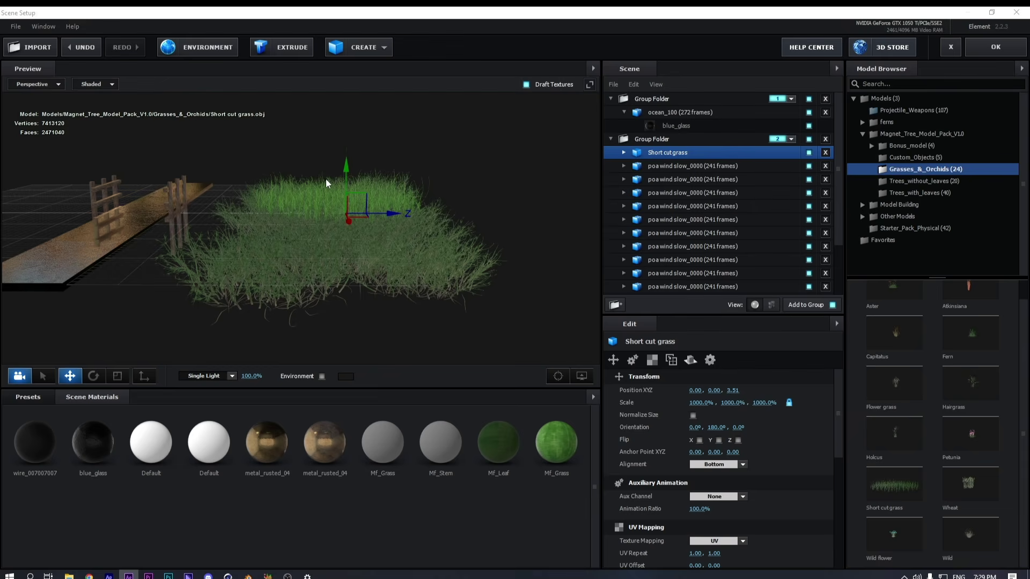
Set the diffuse texture of the Short cut grass's Mf_Grass material to gamma 3.82 and contrast 6%
scroll(711, 419, down, 6)
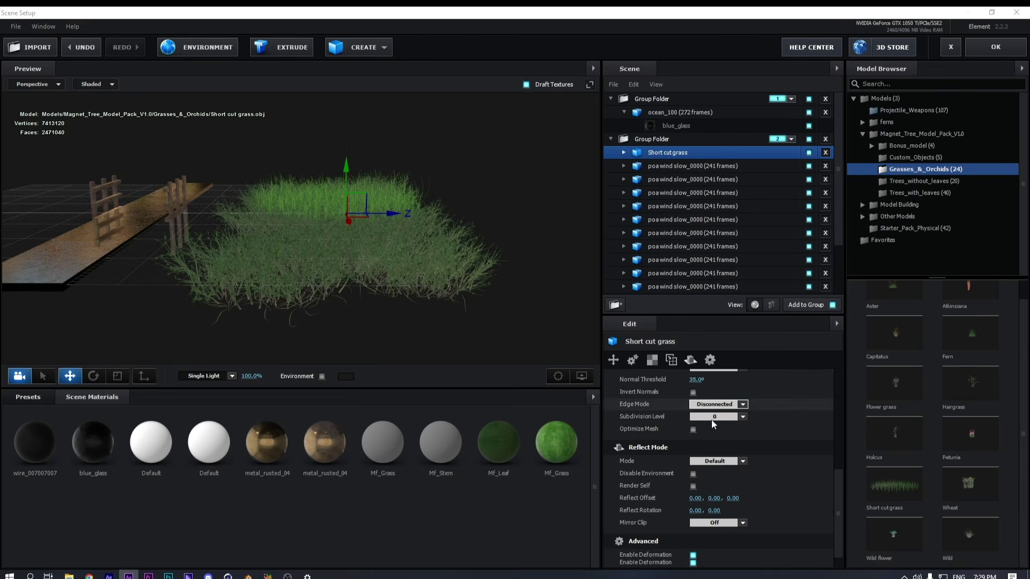
click(623, 152)
click(684, 165)
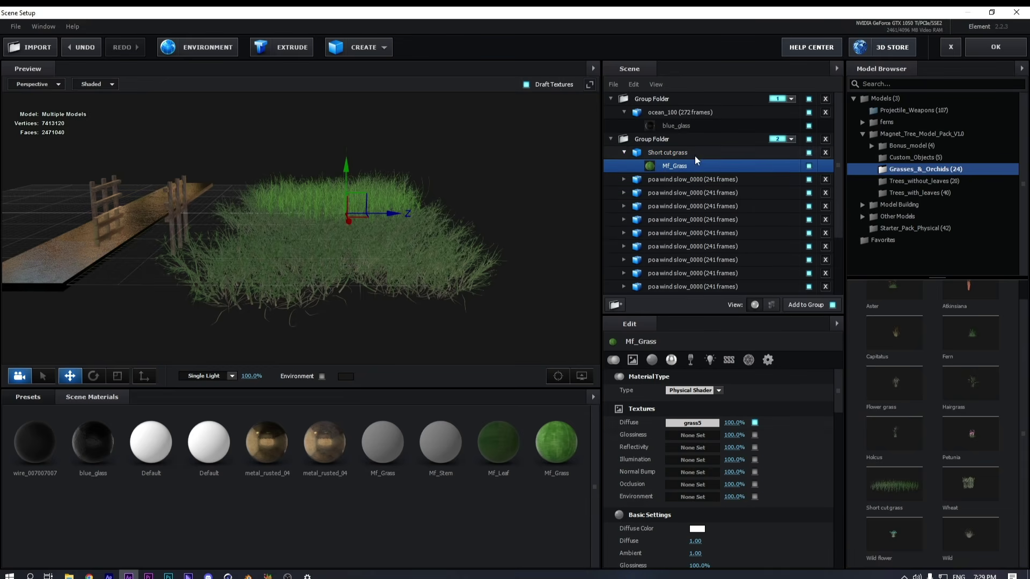
scroll(745, 468, down, 5)
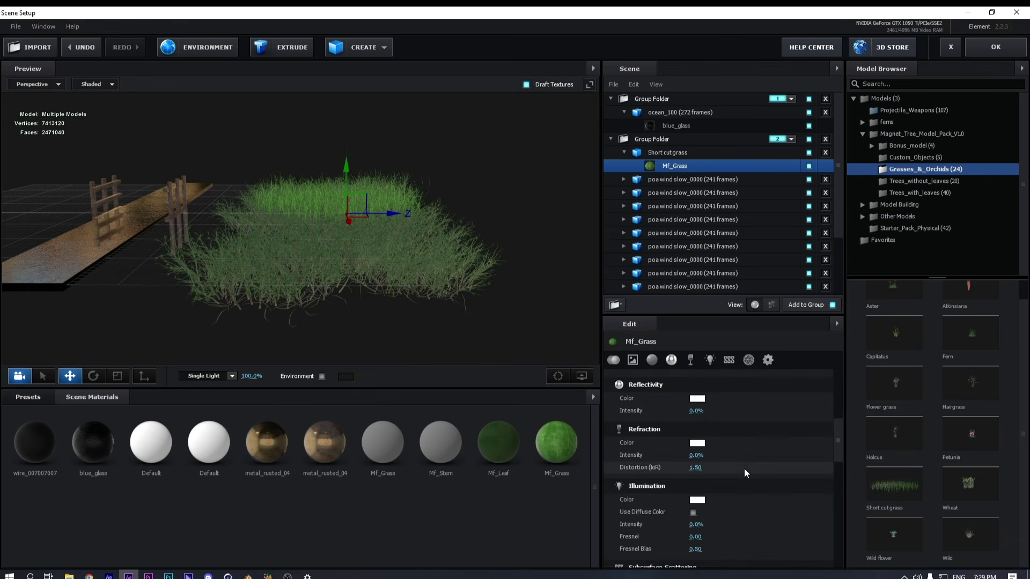
scroll(743, 458, up, 5)
click(700, 425)
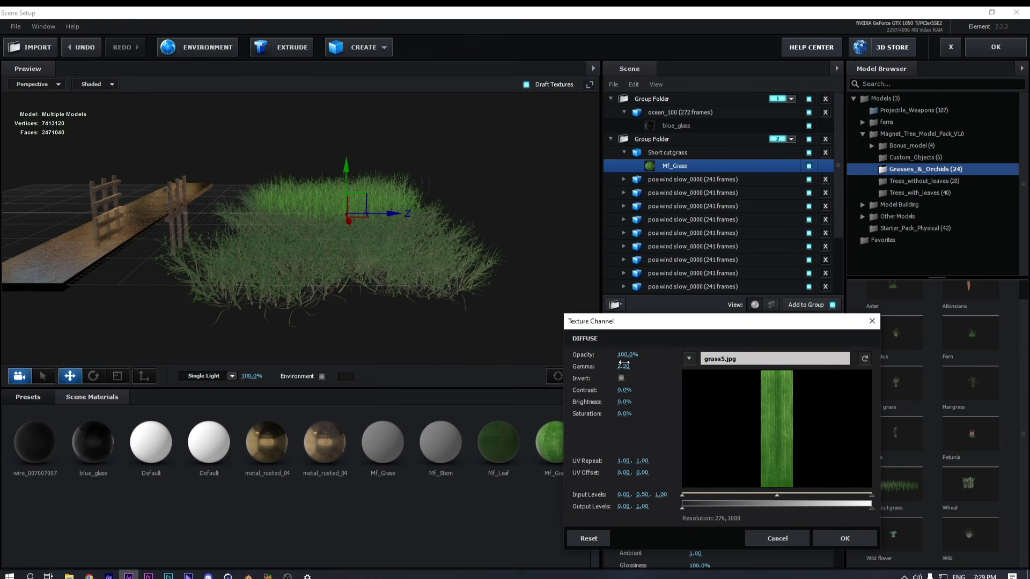
drag(637, 368, 716, 371)
drag(625, 391, 601, 391)
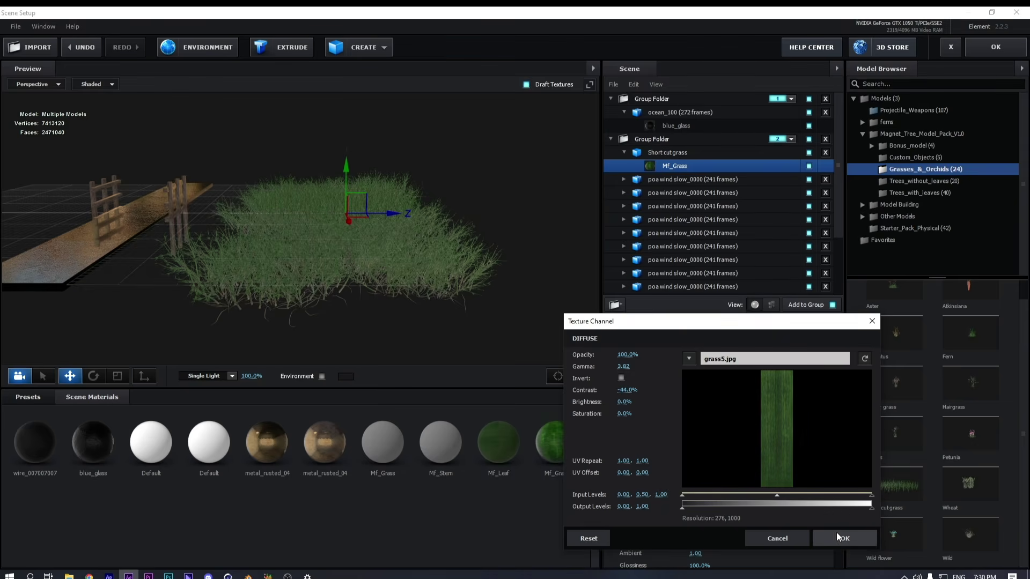
drag(632, 393, 661, 395)
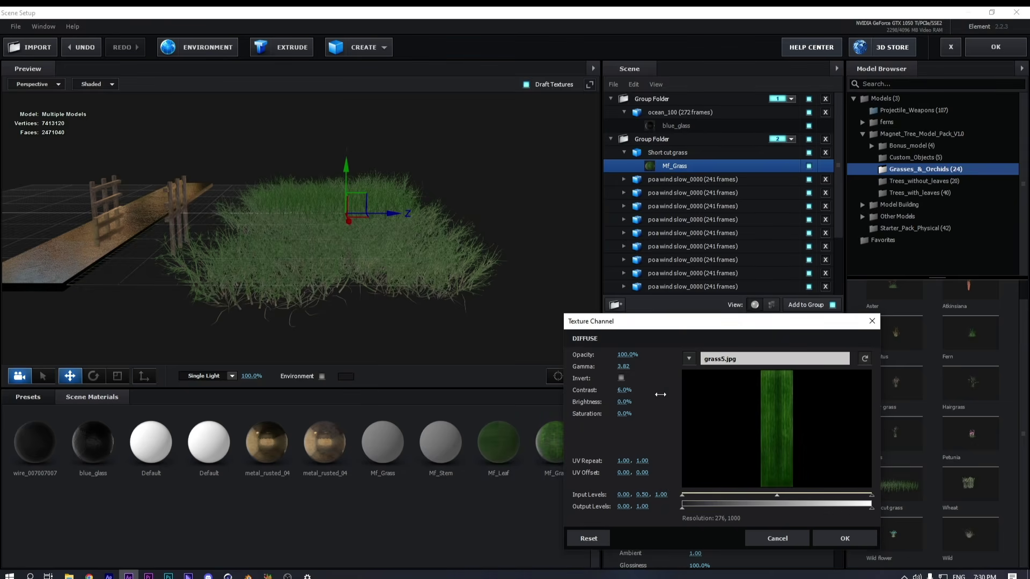
click(846, 537)
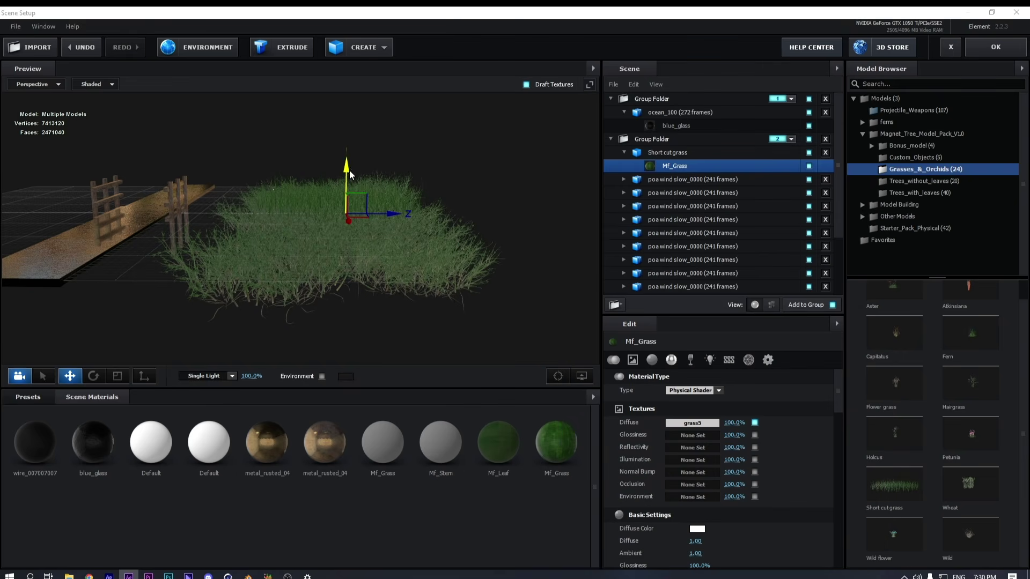
Lower the Short cut grass to Y -0.28 and scale it uniformly to 1417%
drag(350, 170, 351, 185)
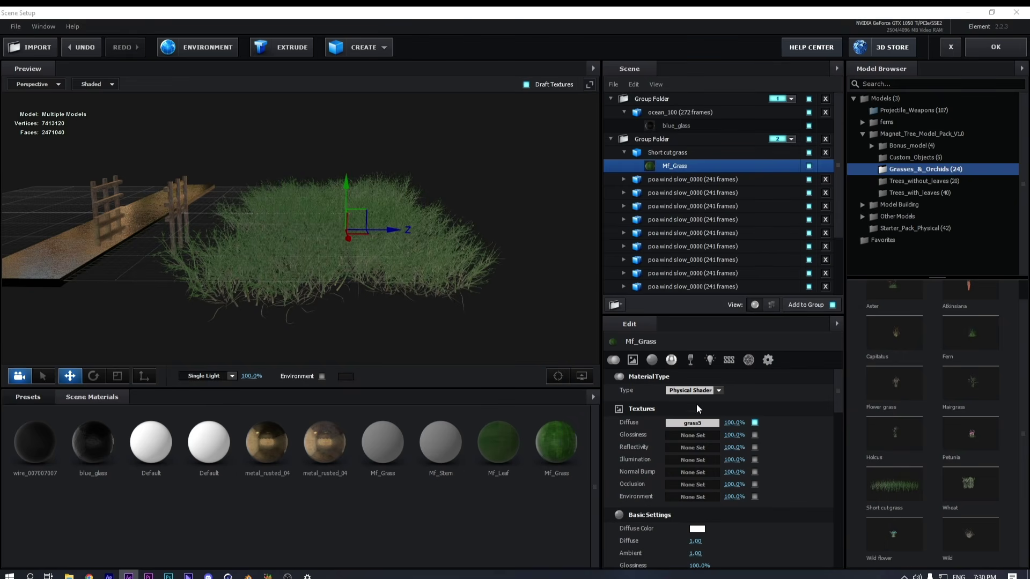
click(672, 154)
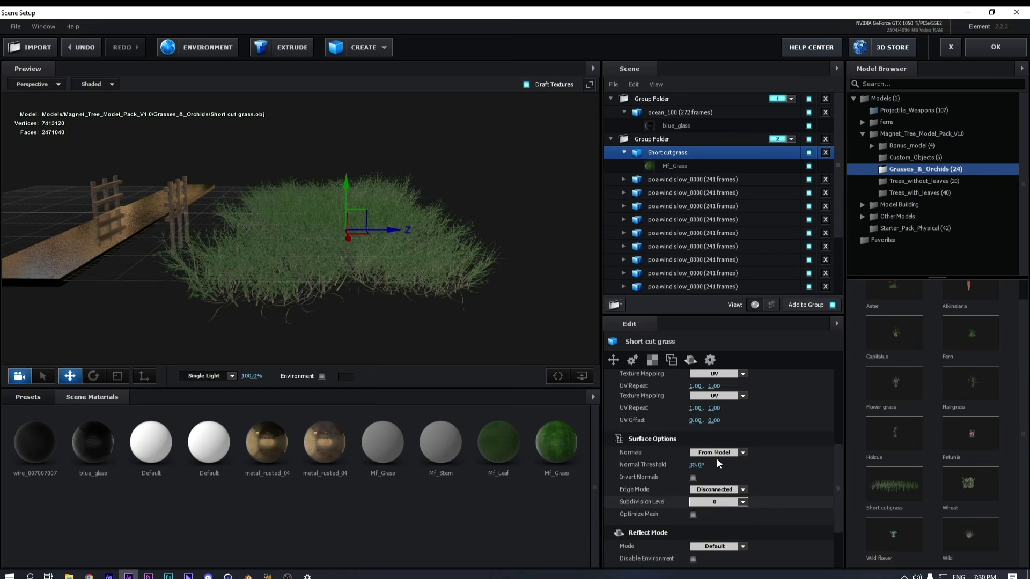
scroll(718, 464, up, 5)
drag(700, 403, 724, 402)
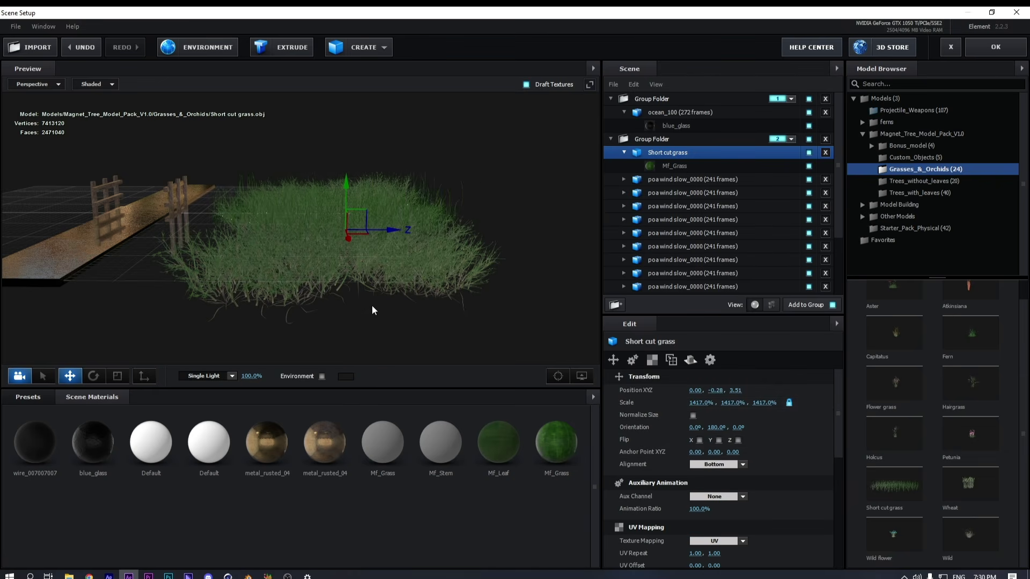
Move the Short cut grass to X -2.72 and Y -0.30, towards one end of the grass patch
mouse_move(372, 305)
mouse_down()
mouse_move(422, 301)
mouse_move(375, 313)
mouse_up()
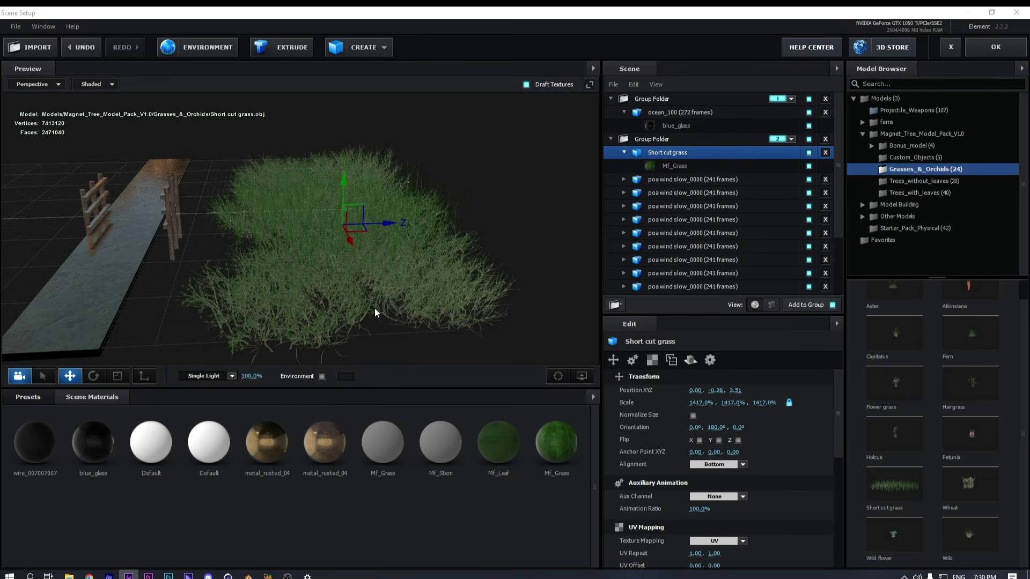
mouse_move(363, 241)
mouse_down()
mouse_move(376, 265)
mouse_move(362, 245)
mouse_up()
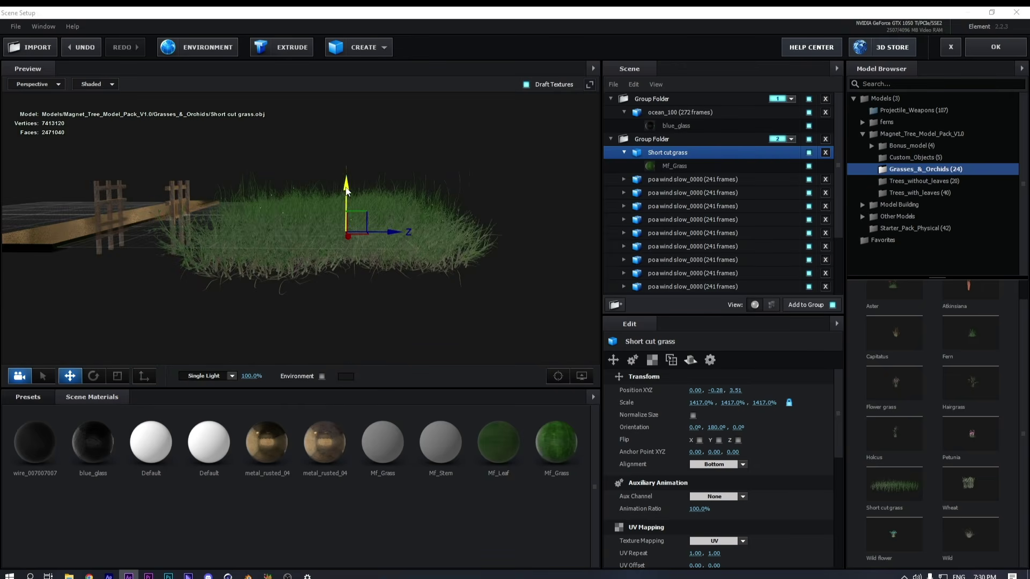
drag(348, 202, 308, 275)
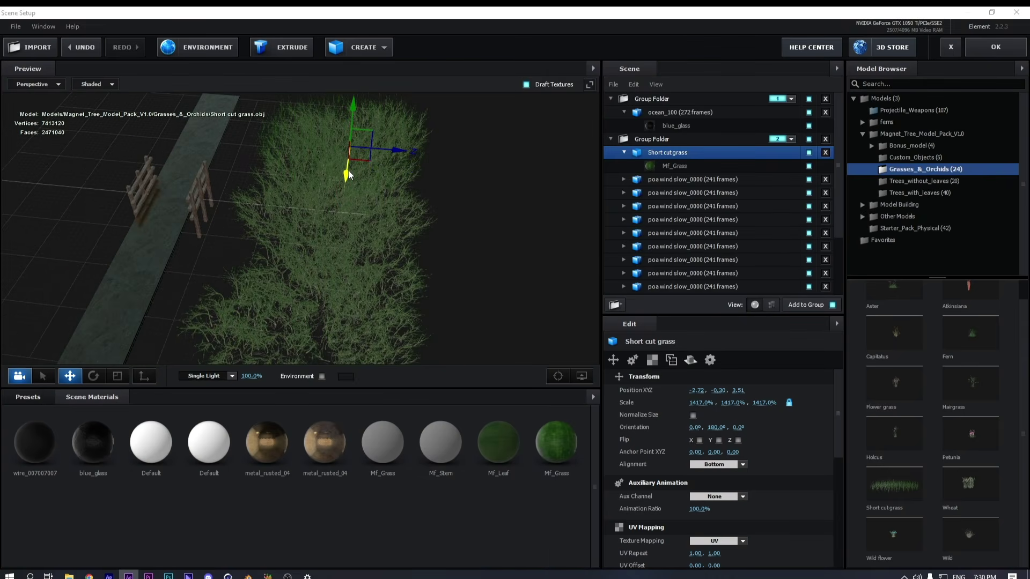
Duplicate the Short cut grass, move the copy to X 0.47 and rotate it to orientation 180°, 57.4°, 180°
key(ctrl+d)
key(w)
key(e)
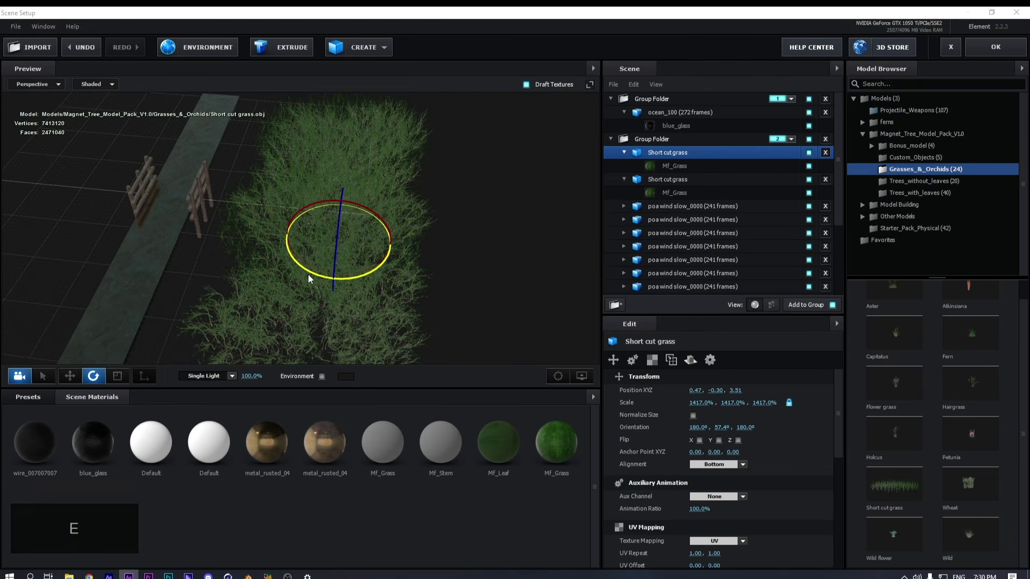
Add a third Short cut grass copy at X 2.95, scaled to 1206.5% with orientation 180°, 78.1°, 180°
key(ctrl+d)
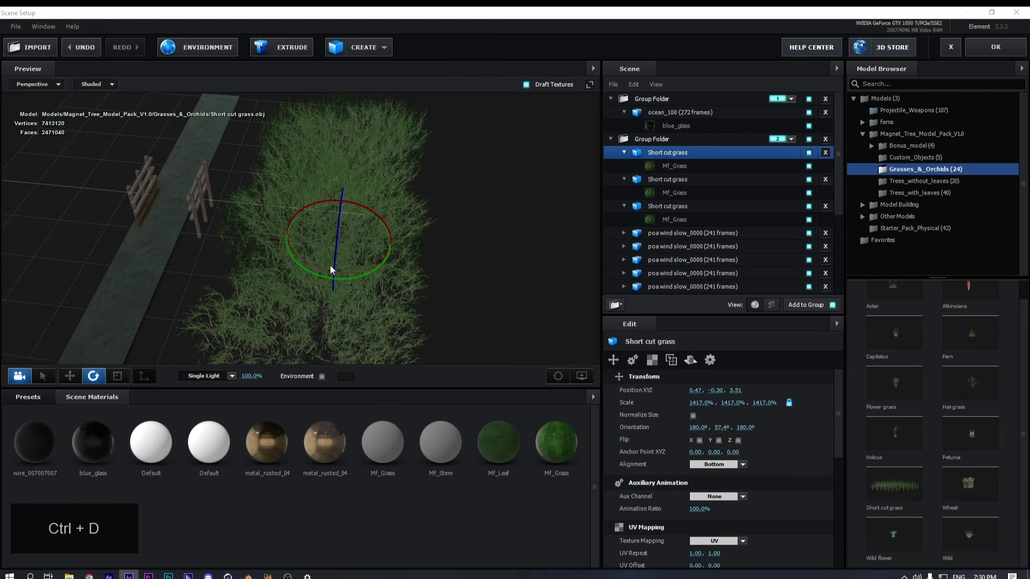
key(w)
drag(334, 277, 314, 359)
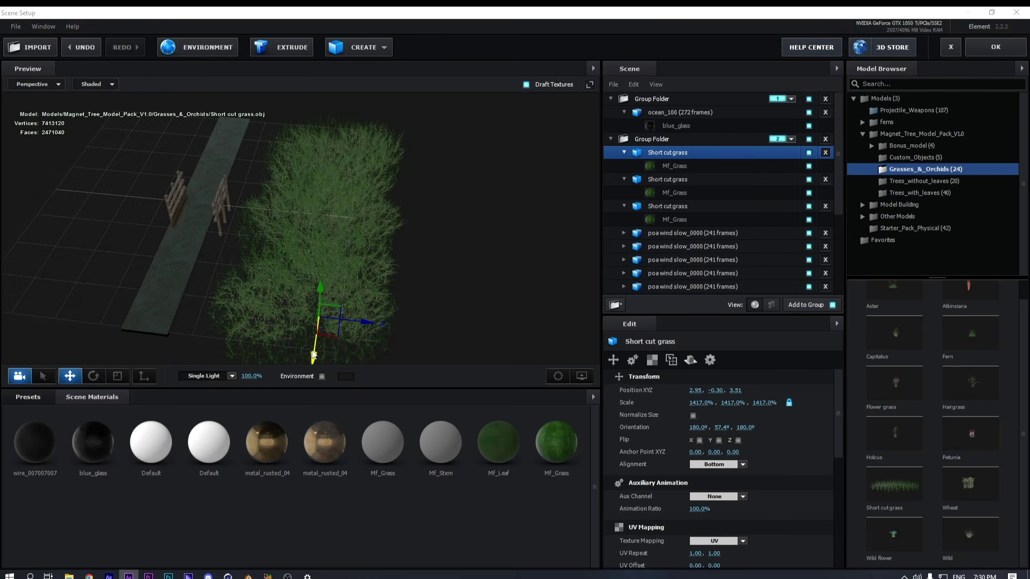
drag(627, 402, 596, 401)
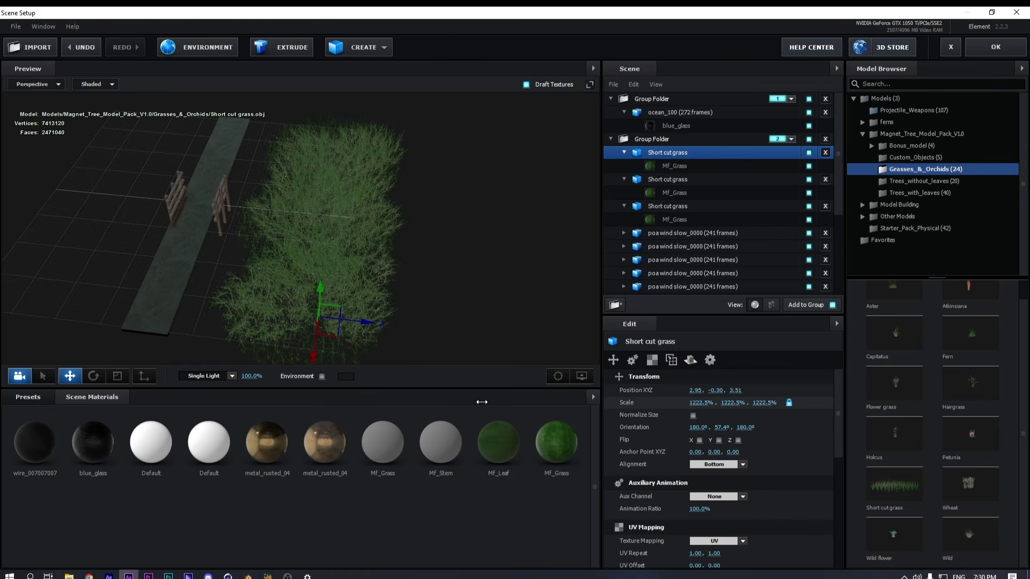
key(e)
mouse_move(332, 346)
mouse_down()
mouse_move(352, 357)
mouse_move(340, 362)
mouse_up()
Scale the middle Short cut grass copy uniformly to 1342.5%
click(708, 179)
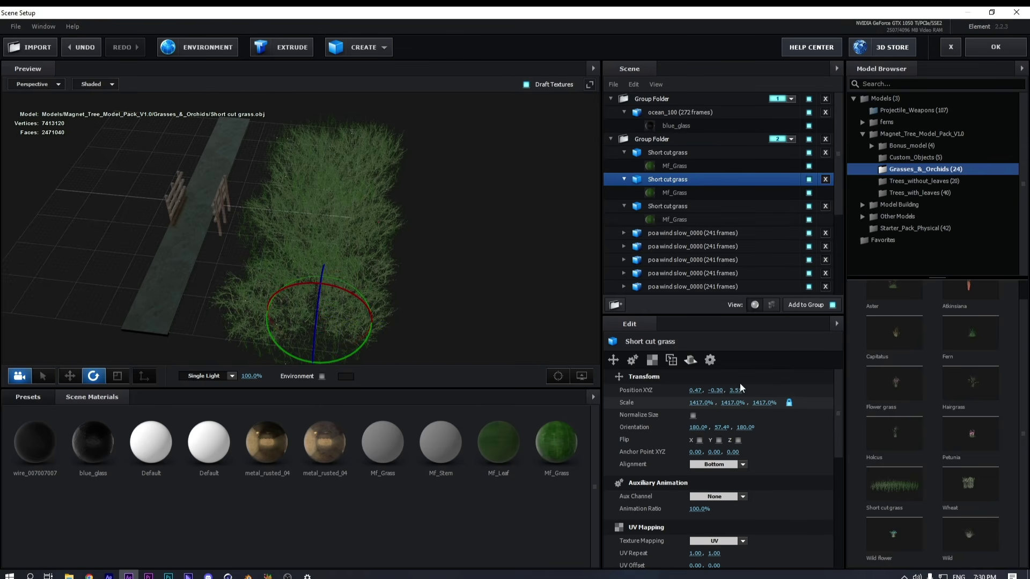
drag(631, 402, 625, 402)
drag(552, 331, 516, 262)
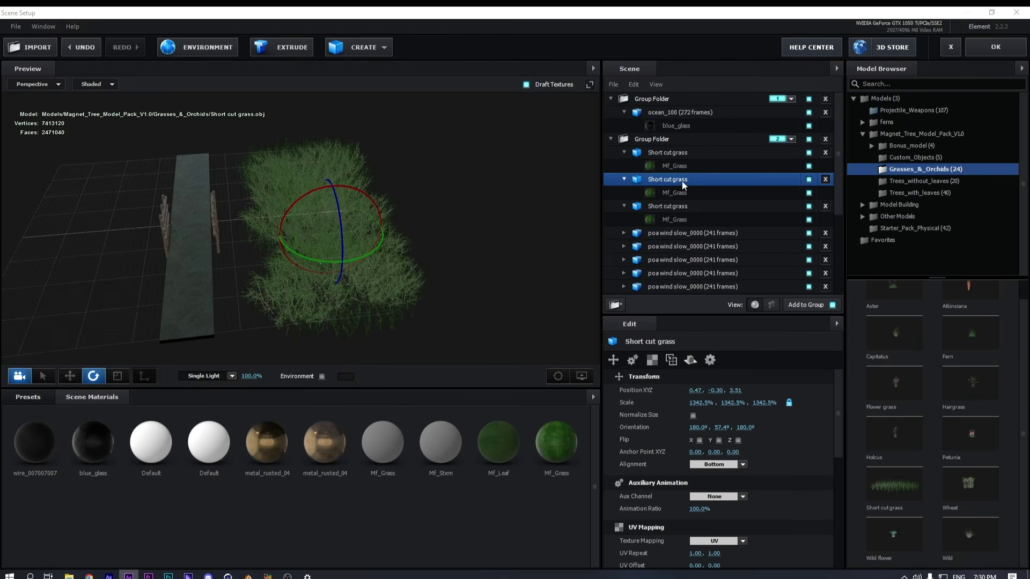
Group all poa wind slow and Short cut grass models into a new folder inside the second group folder
click(624, 152)
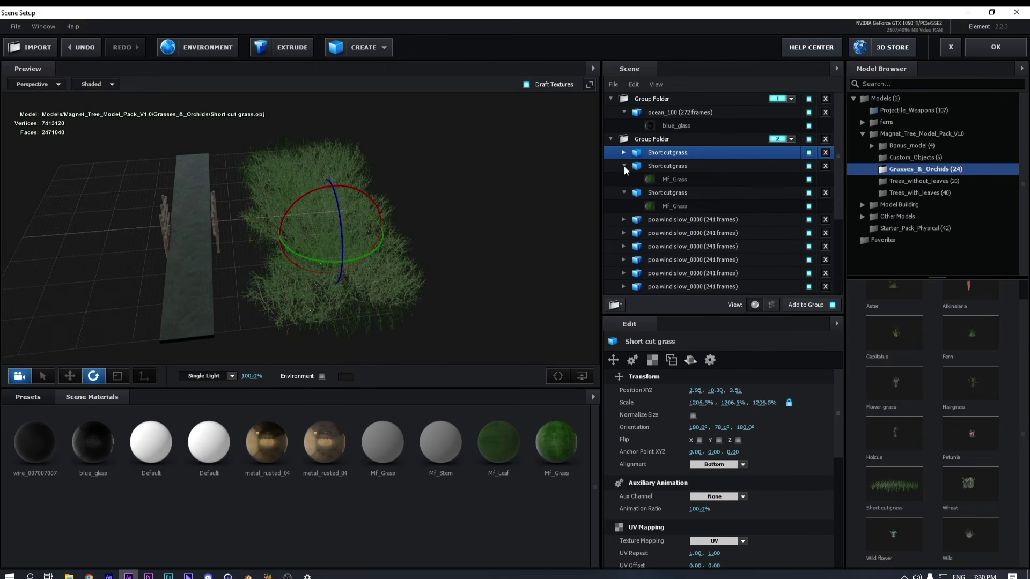
click(624, 166)
click(622, 180)
drag(647, 153, 707, 293)
scroll(707, 284, down, 3)
drag(701, 211, 616, 306)
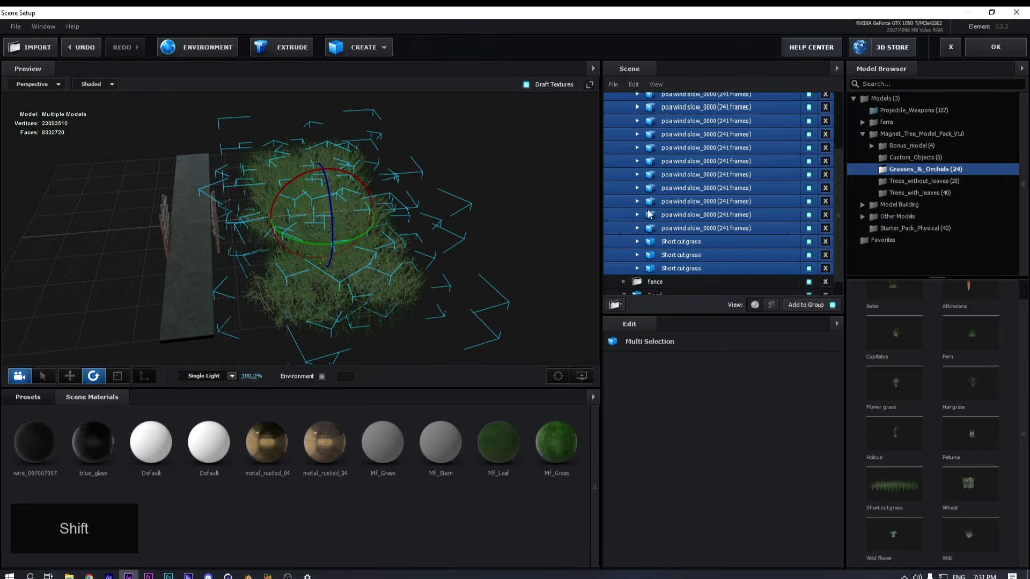
click(624, 153)
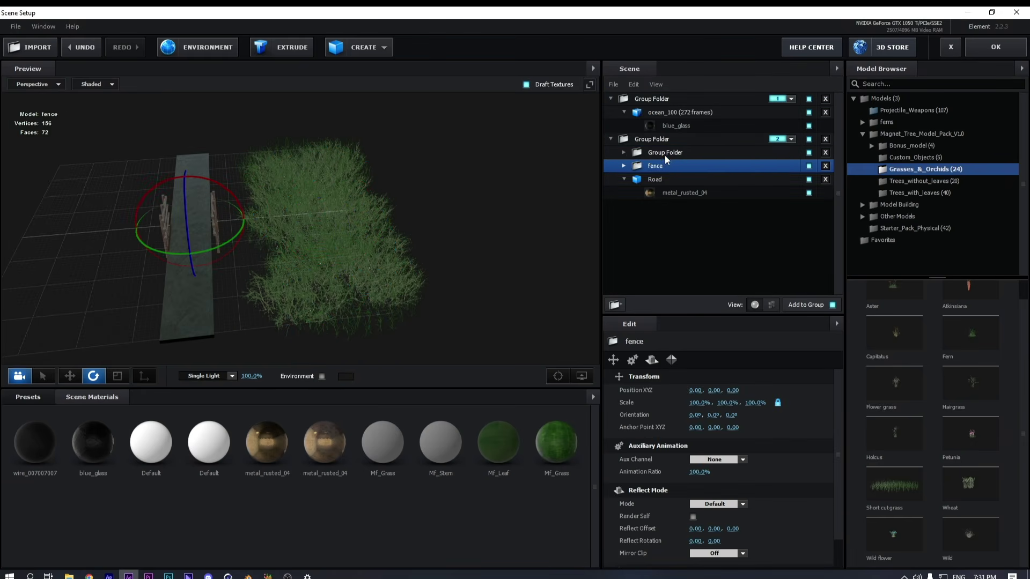
Rename the new grass models' folder as grass and duplicate it, keeping the copy collapsed
key(Return)
text(gf)
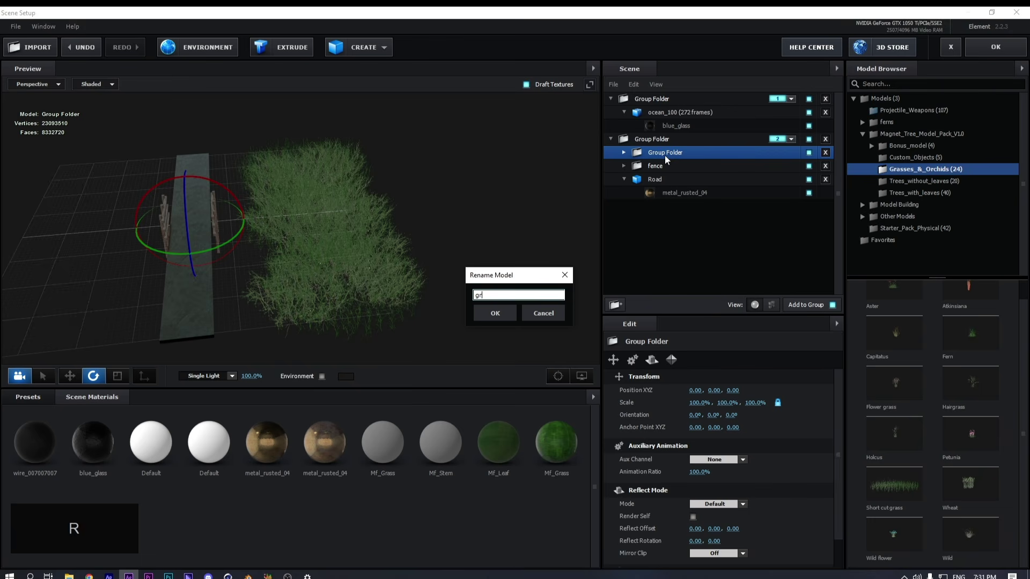
text(ass)
key(Return)
key(ctrl+d)
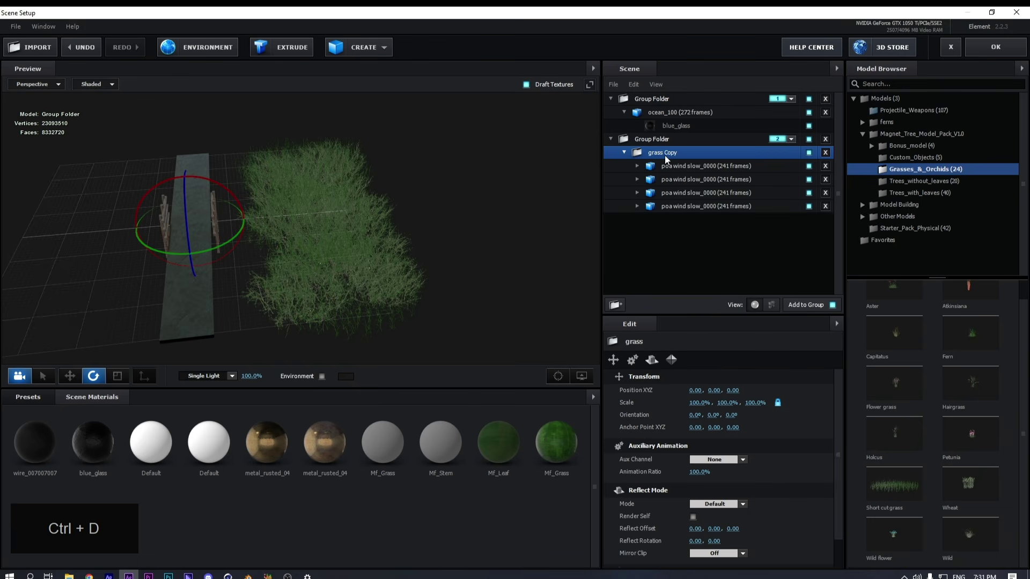
click(624, 153)
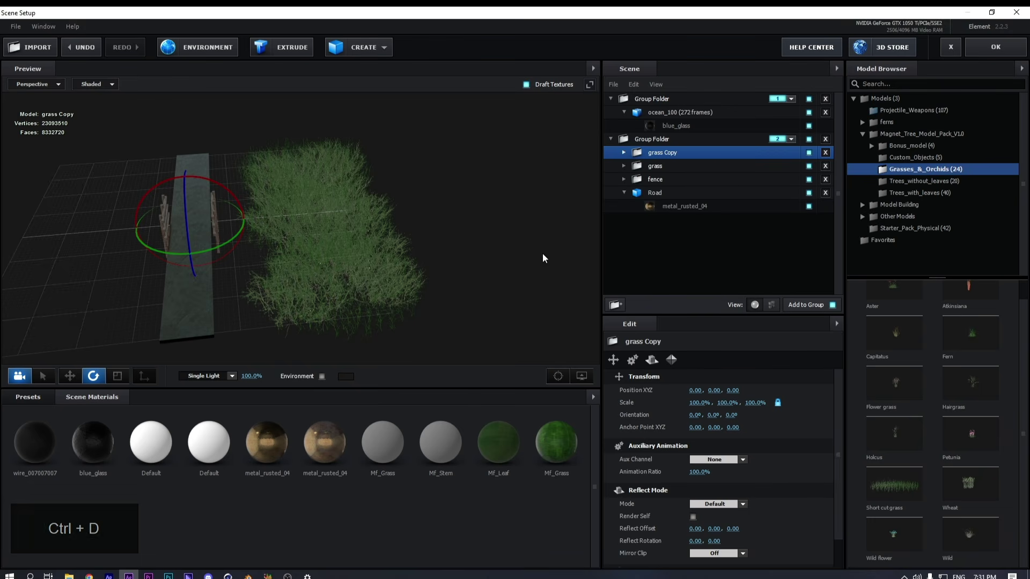
Rotate the grass Copy folder to orientation 180°, 0°, 180° so it lies on the opposite side of the road
key(e)
drag(161, 256, 313, 233)
drag(331, 228, 347, 224)
click(720, 415)
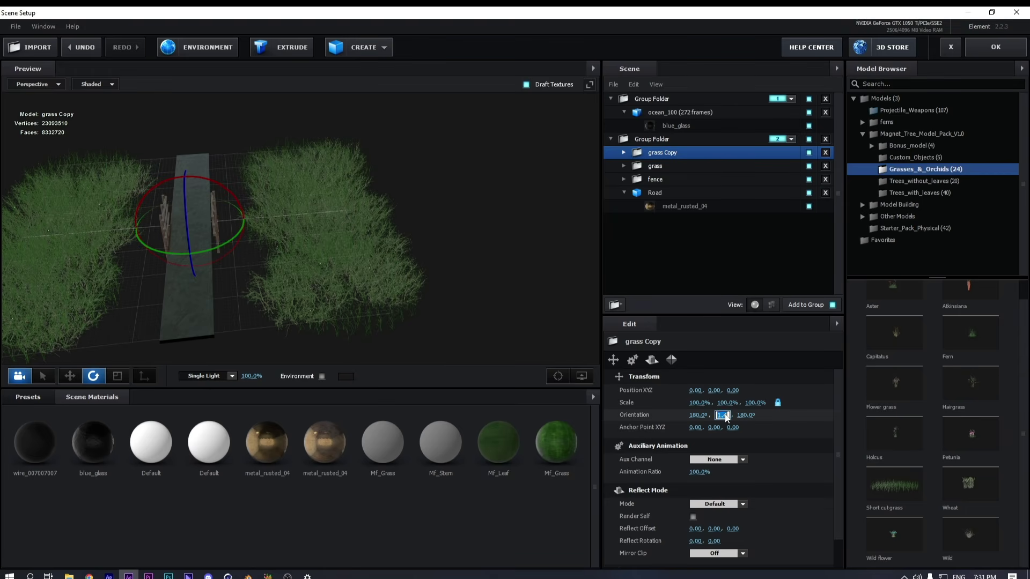
text(0)
key(Return)
drag(390, 287, 421, 275)
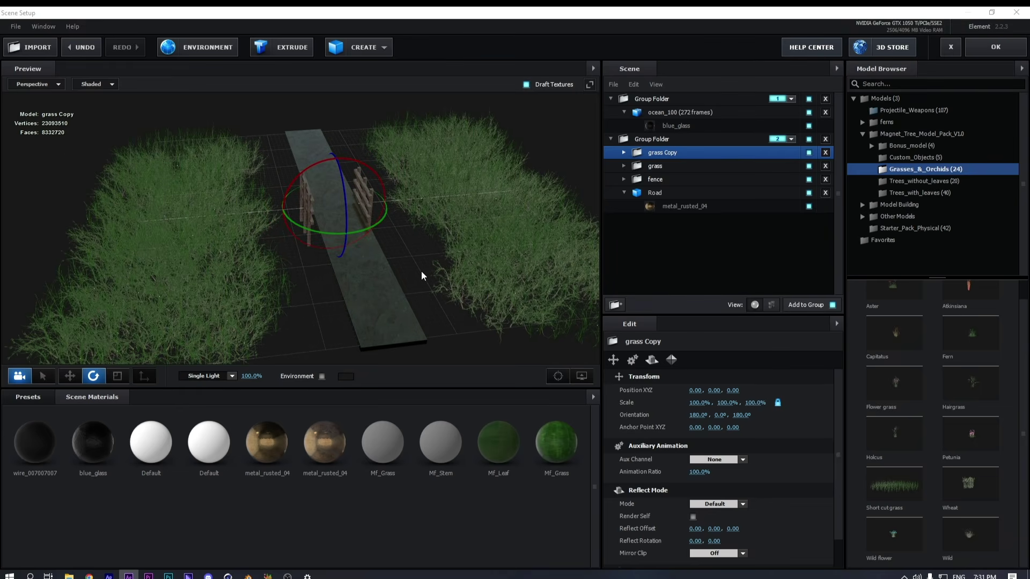
scroll(272, 265, up, 3)
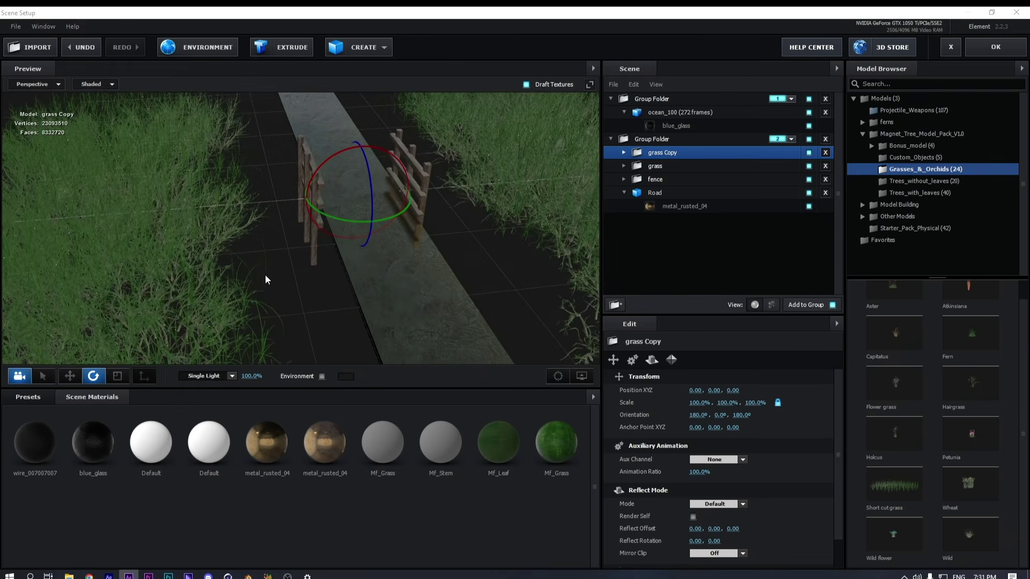
Move the third poa wind slow model in grass Copy to position 0.16, -0.05, 2.30 and scale it uniformly to 318%
click(624, 153)
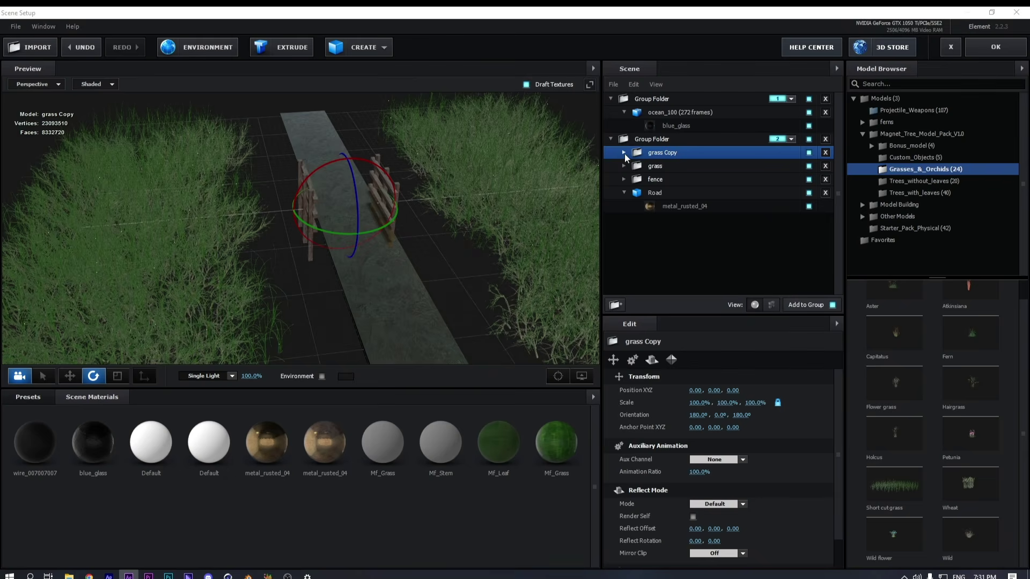
click(687, 193)
scroll(698, 226, down, 4)
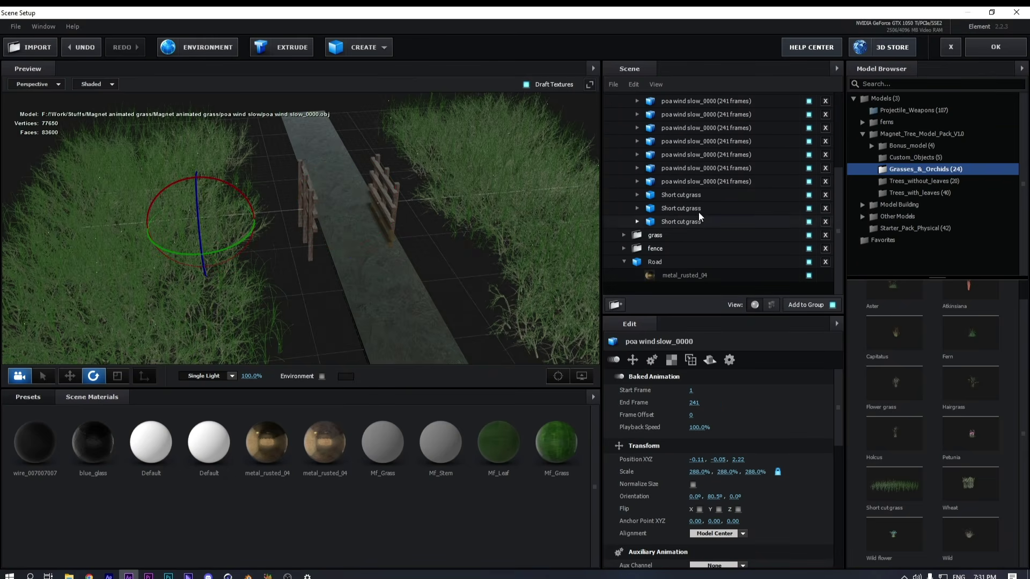
key(w)
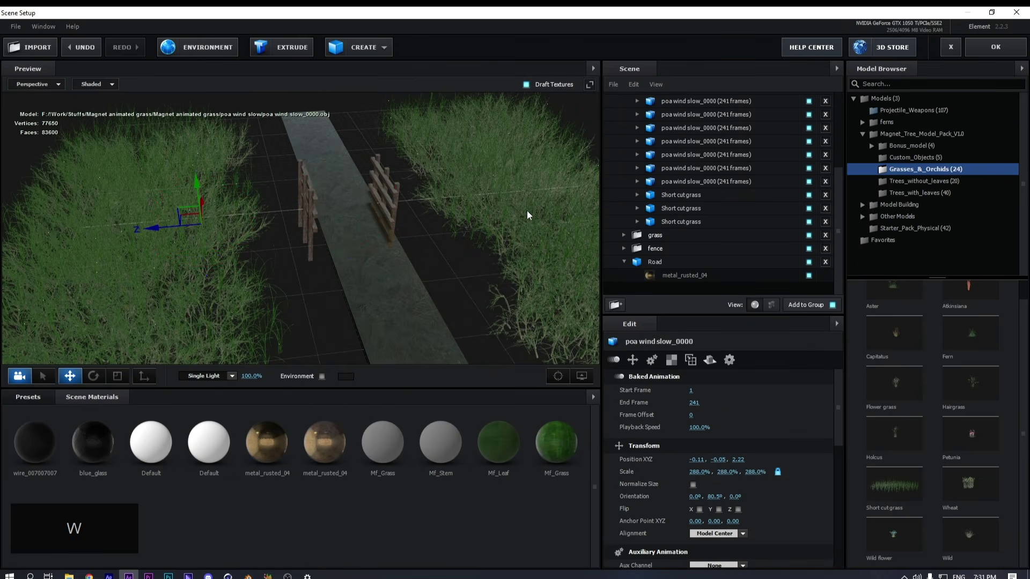
drag(156, 227, 157, 231)
drag(225, 229, 325, 289)
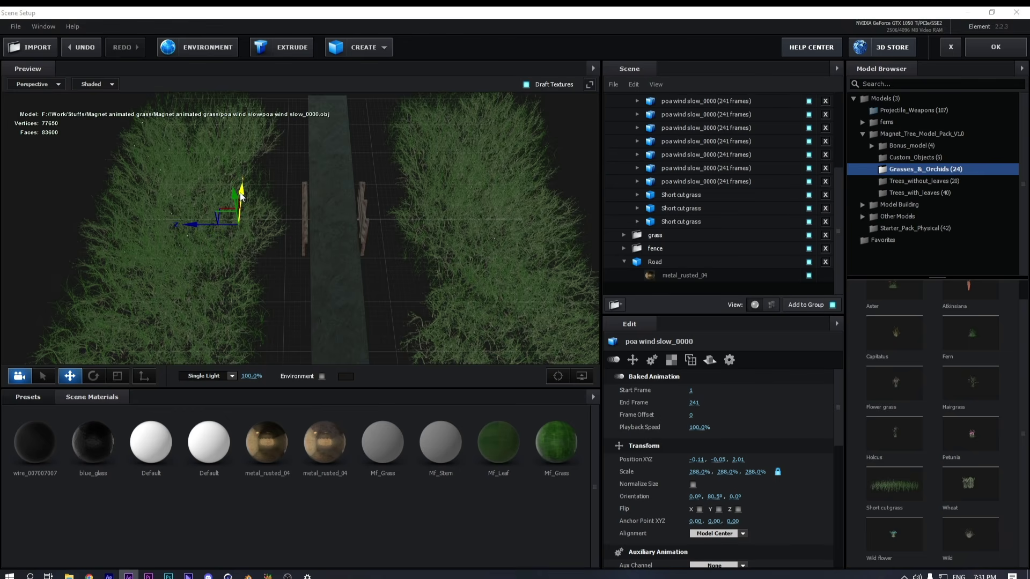
drag(241, 196, 241, 186)
mouse_move(725, 472)
mouse_down()
mouse_move(742, 470)
mouse_move(730, 470)
mouse_up()
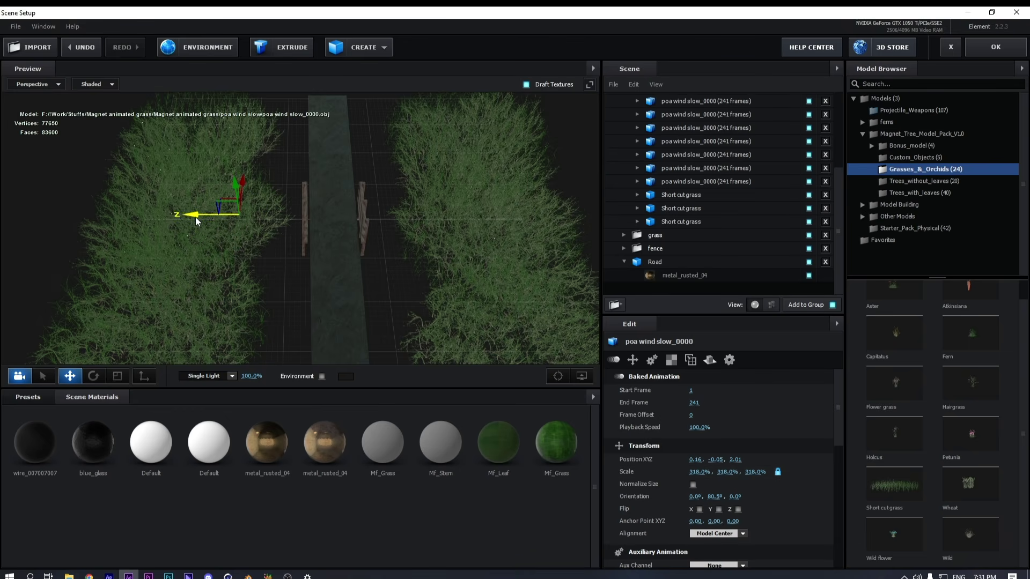
drag(196, 220, 182, 220)
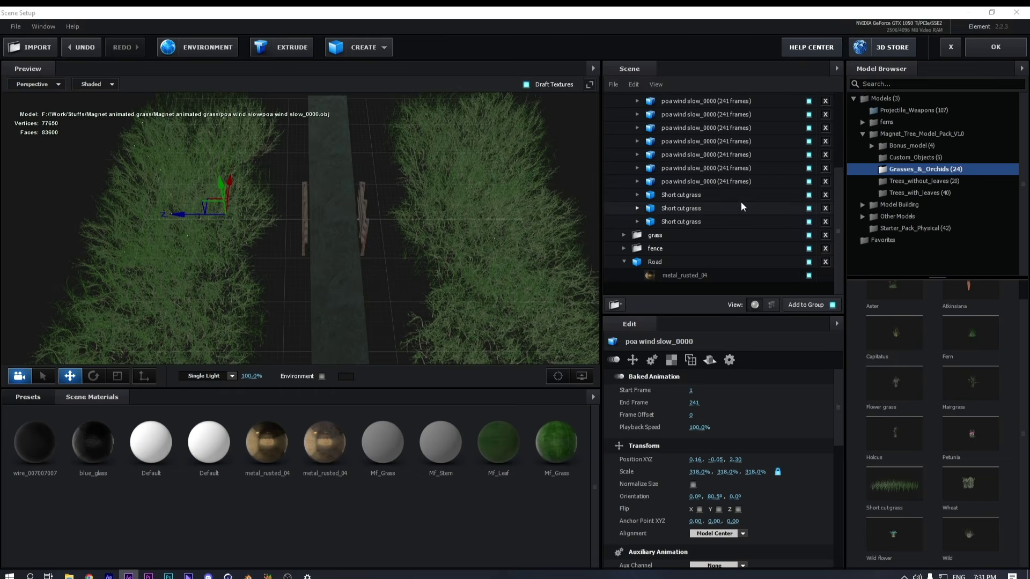
Scale the second poa wind slow model in grass Copy uniformly to 332.5%
scroll(739, 207, up, 5)
click(710, 179)
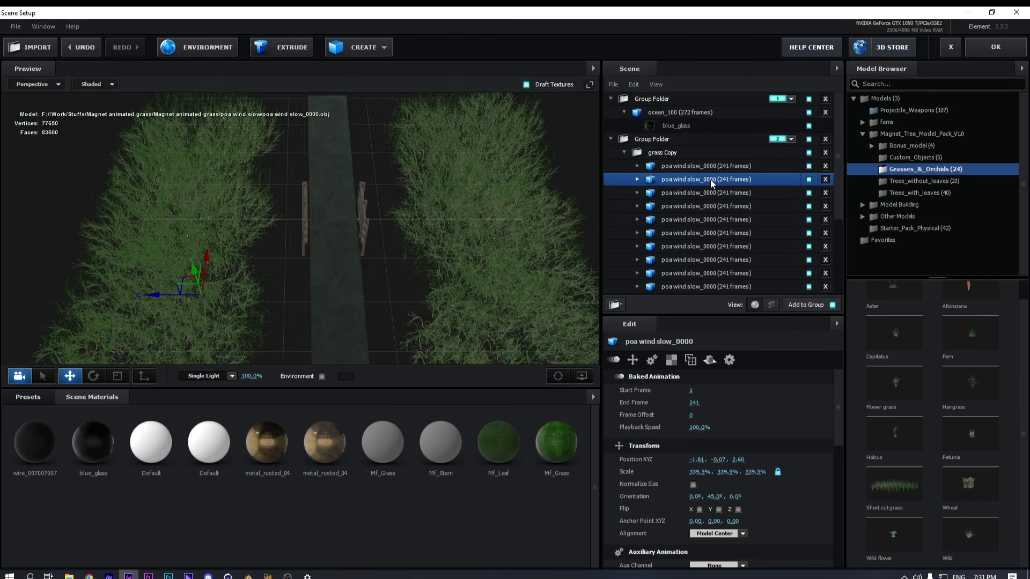
mouse_move(692, 472)
mouse_down()
mouse_move(670, 471)
mouse_move(689, 469)
mouse_up()
drag(290, 230, 411, 288)
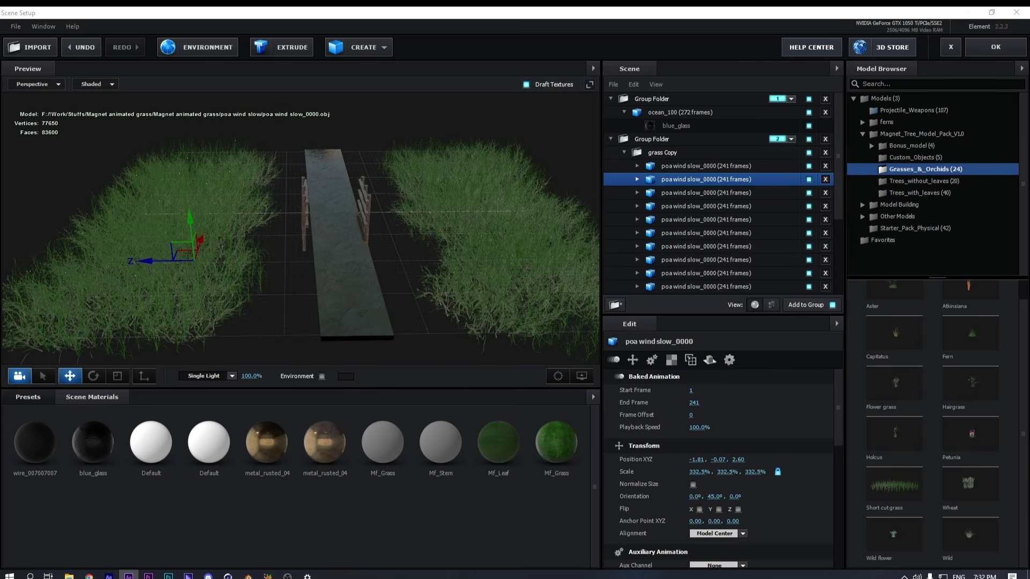
scroll(385, 291, up, 5)
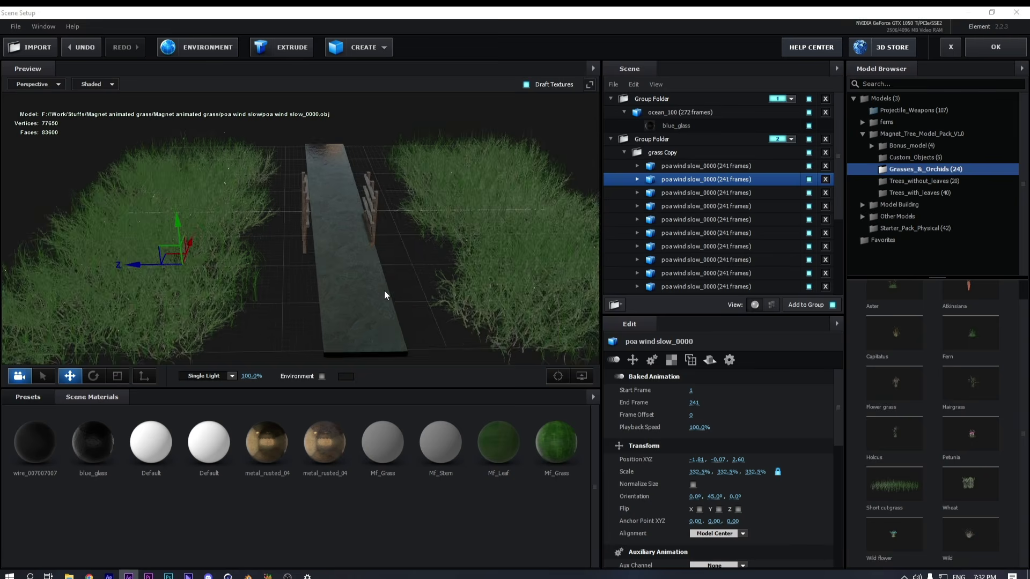
In the Road material's diffuse texture, set contrast to 13% and saturation to -37%, and adjust the brightness
drag(399, 289, 348, 192)
scroll(692, 198, down, 5)
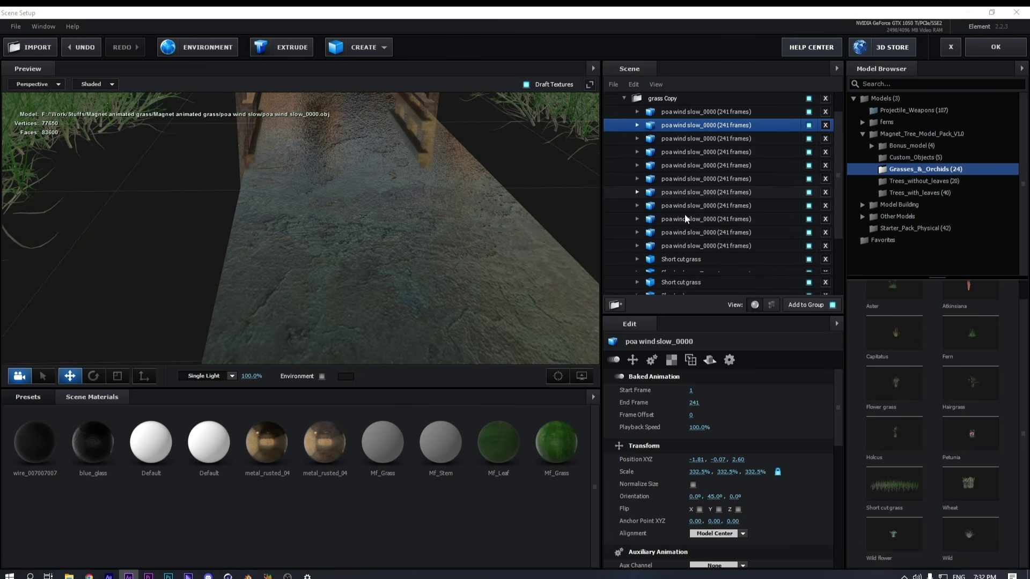
click(668, 259)
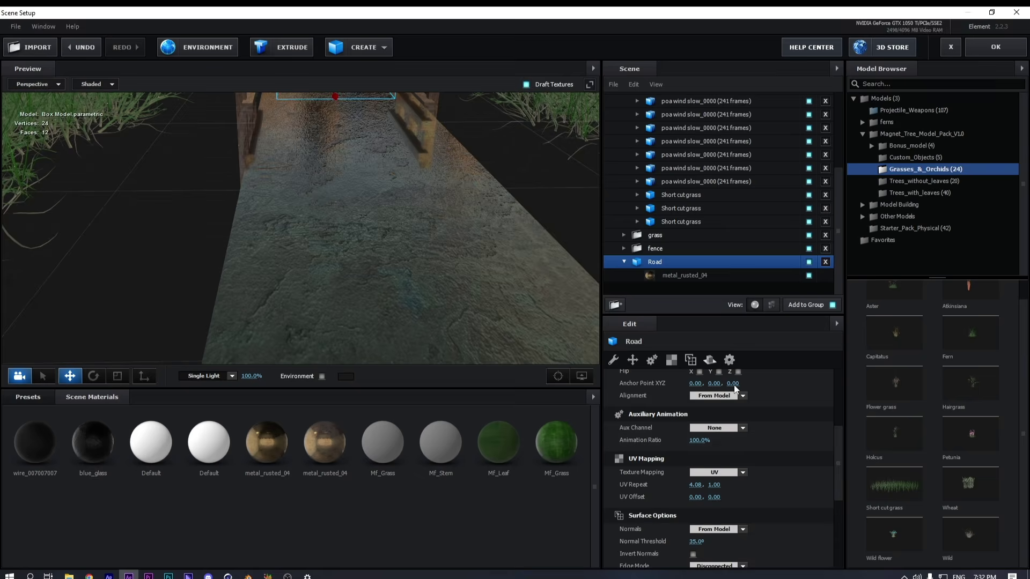
click(654, 274)
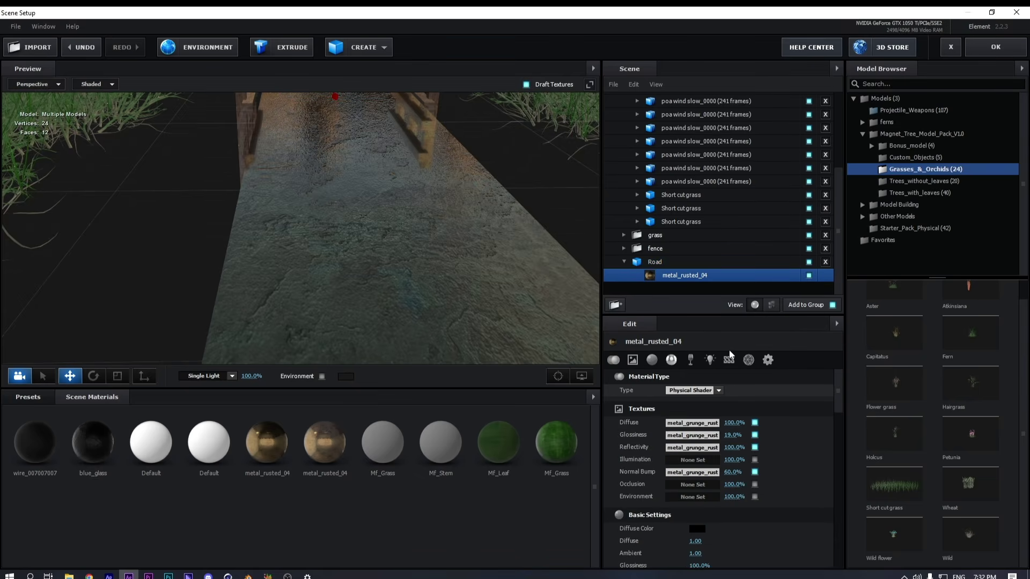
click(703, 421)
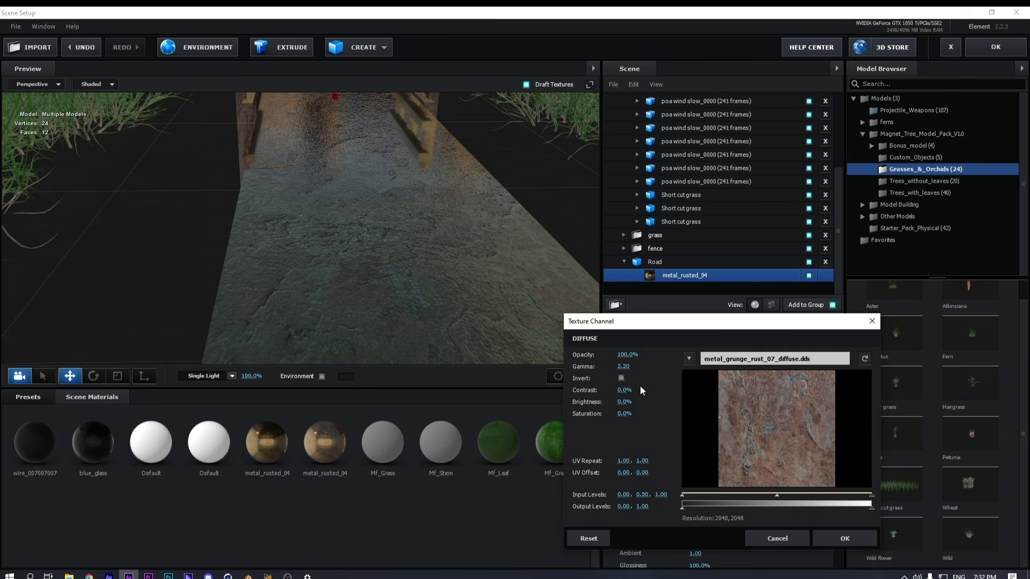
drag(624, 390, 593, 413)
mouse_move(616, 402)
mouse_down()
mouse_move(636, 402)
mouse_move(622, 402)
mouse_up()
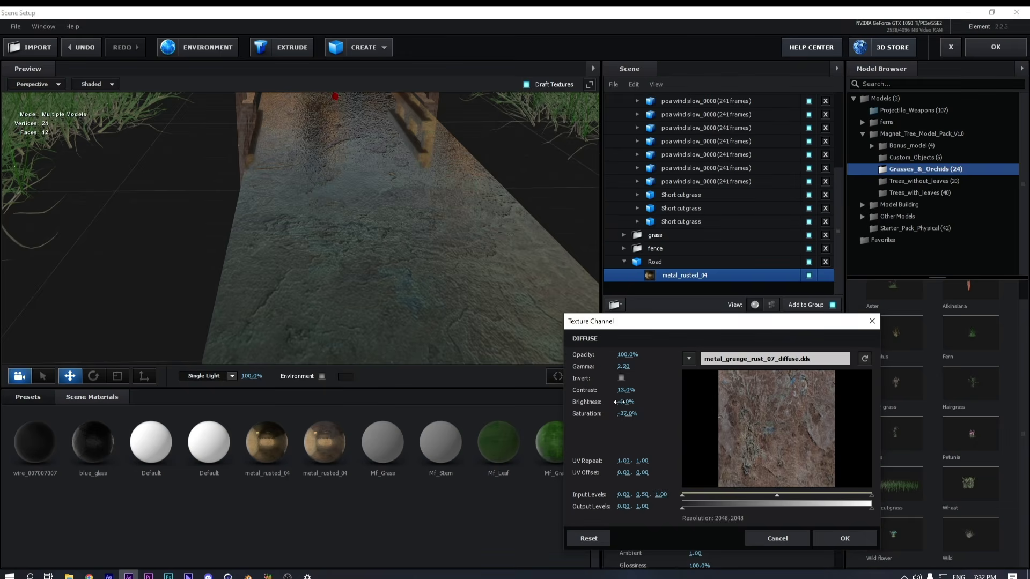
click(842, 542)
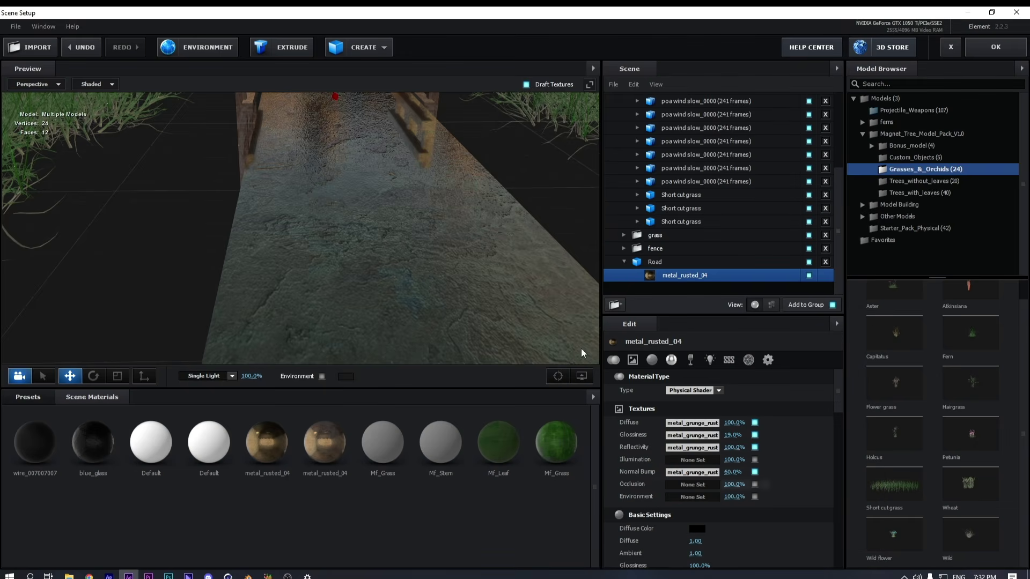
drag(581, 349, 478, 277)
scroll(478, 278, down, 5)
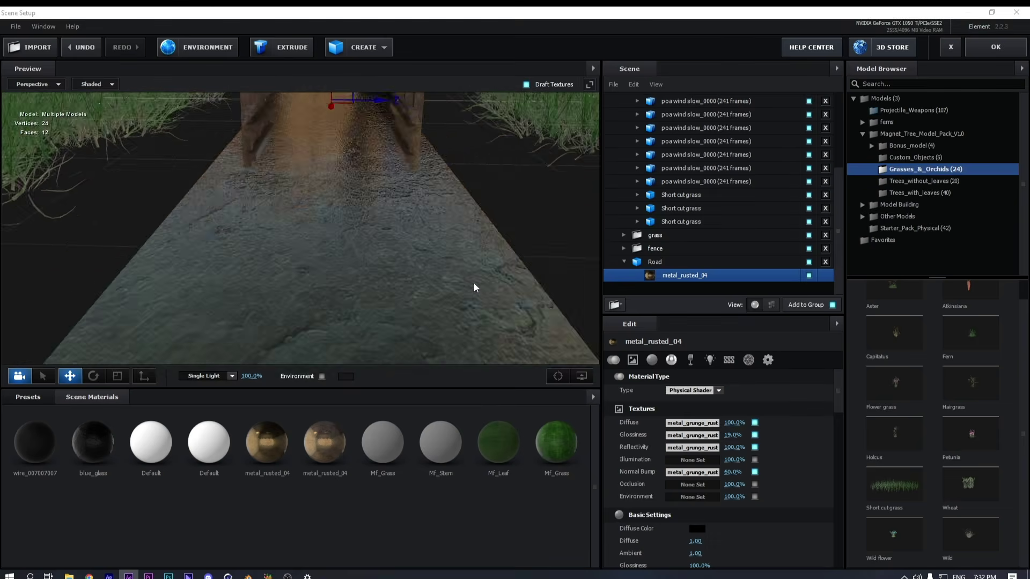
Collapse both main group folders in the scene list
scroll(661, 239, up, 4)
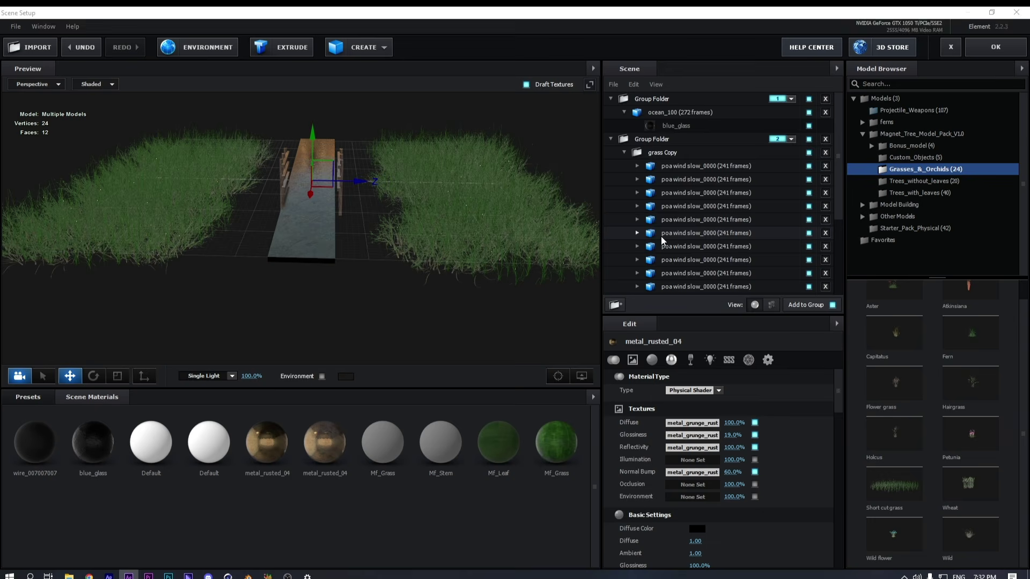
click(611, 139)
click(612, 100)
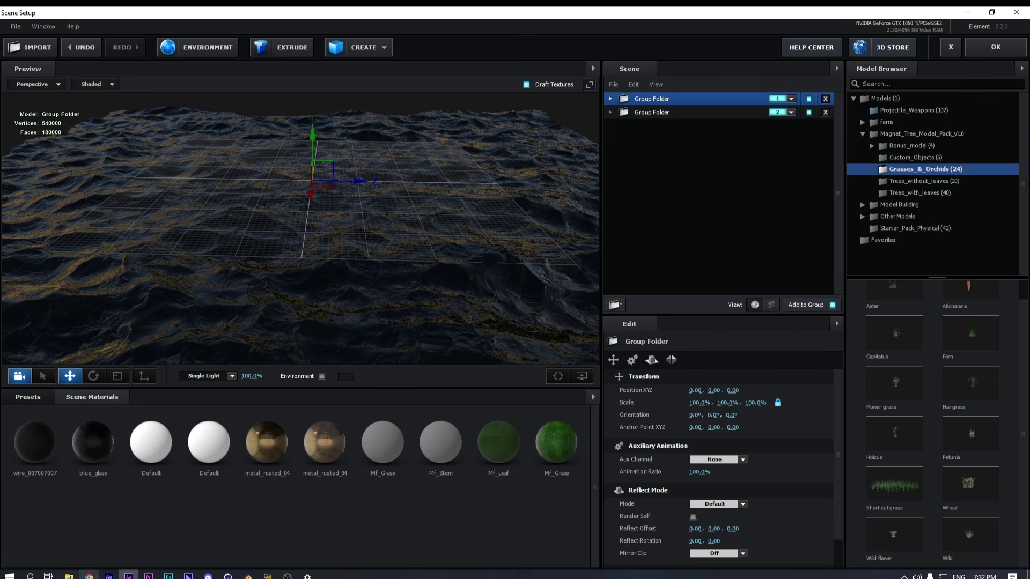
Switch to Quixel Bridge and search its asset library for rocks
click(30, 575)
text(bridge)
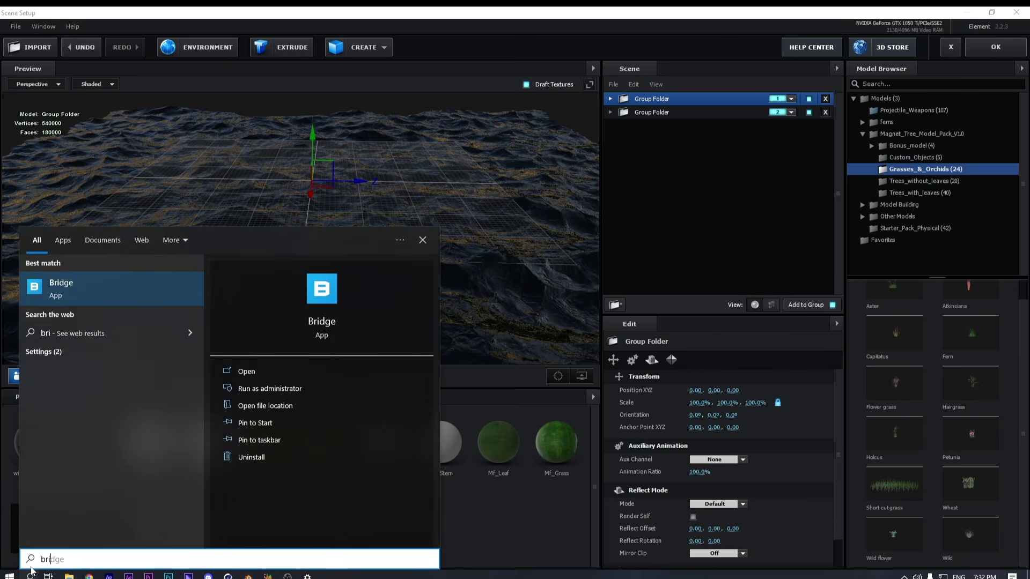
key(Return)
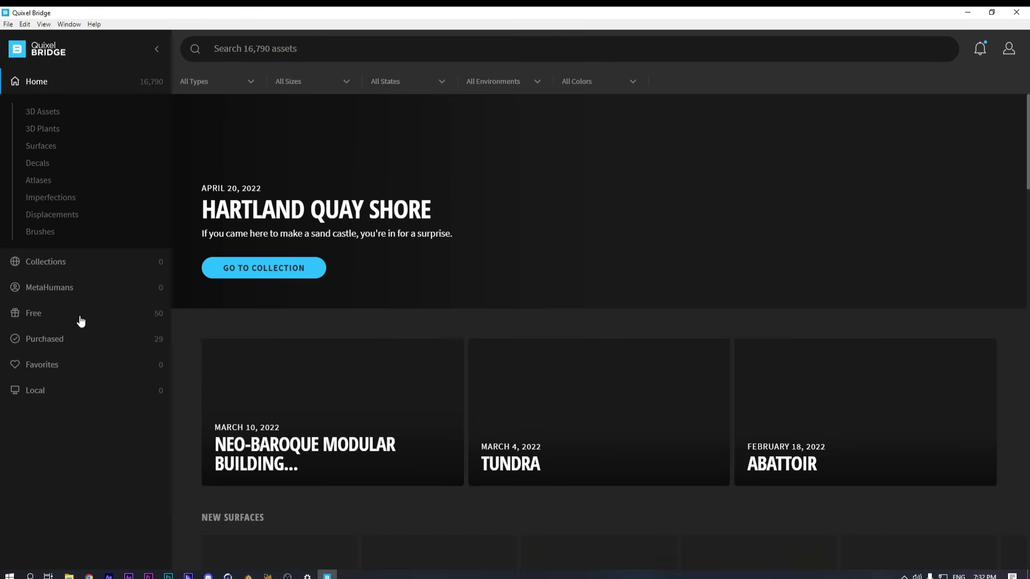
click(296, 48)
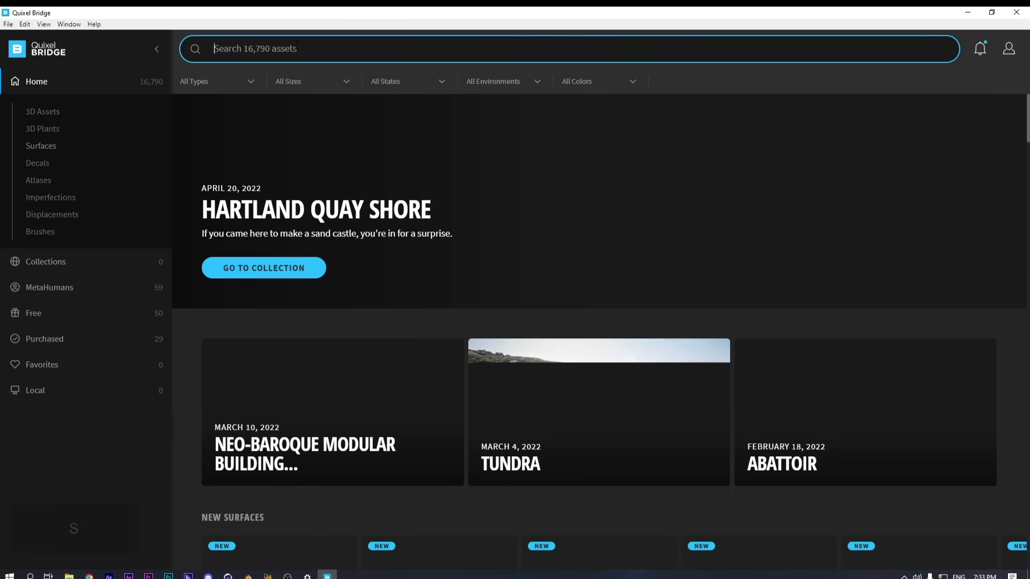
text(rocks)
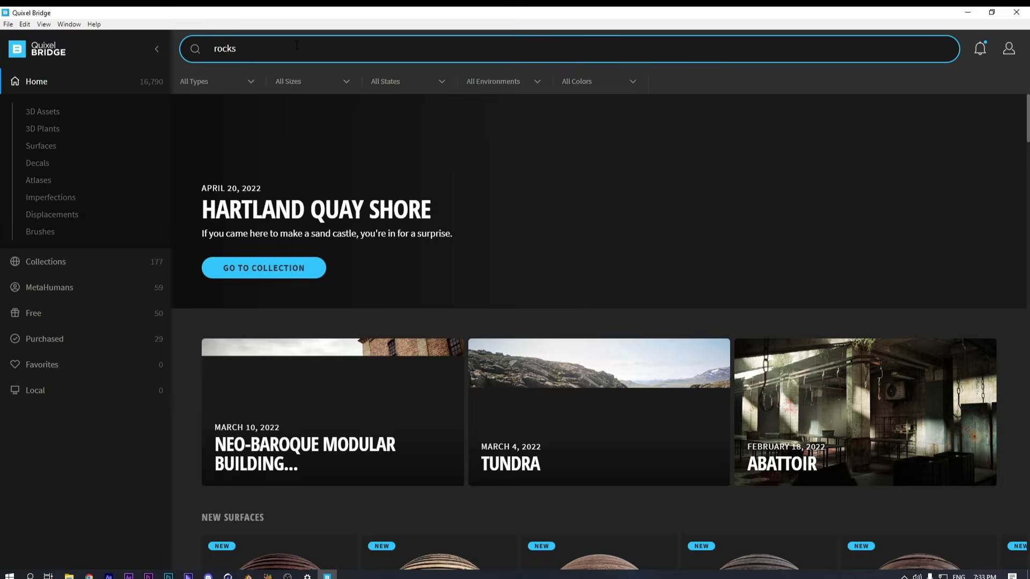
key(Return)
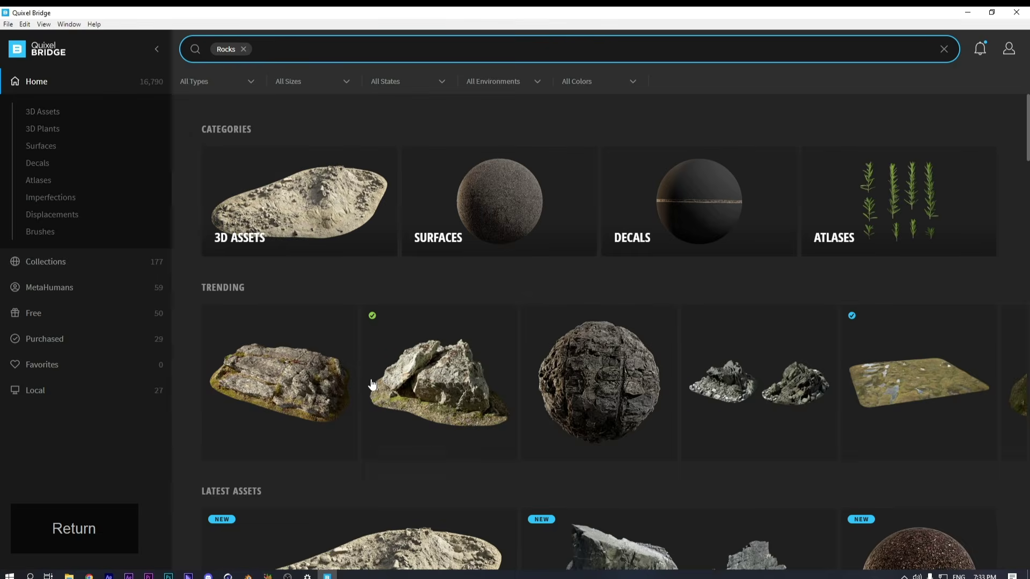
Browse the rock assets and open the details of Tundra Rocky Ground
scroll(586, 326, down, 10)
scroll(587, 325, up, 6)
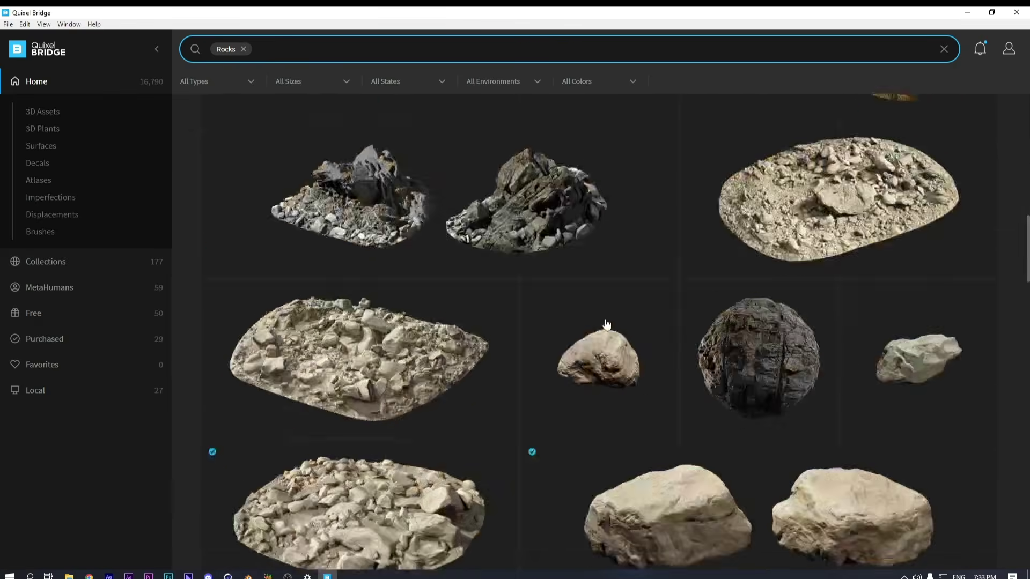
scroll(842, 310, down, 6)
scroll(848, 305, up, 2)
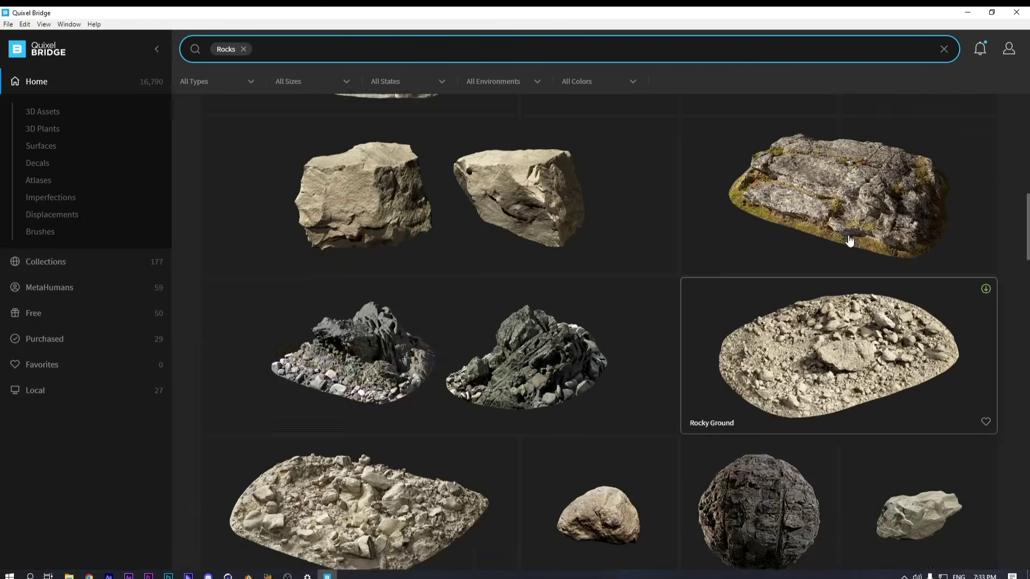
click(843, 250)
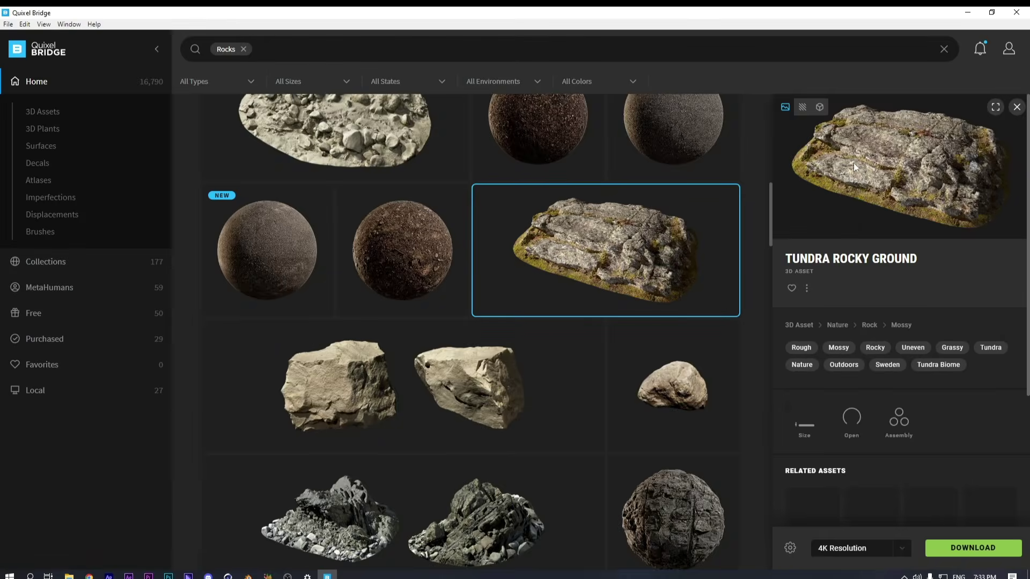
Open the asset's texture export settings and examine which Surfaces maps are enabled for export
scroll(870, 351, down, 2)
click(790, 549)
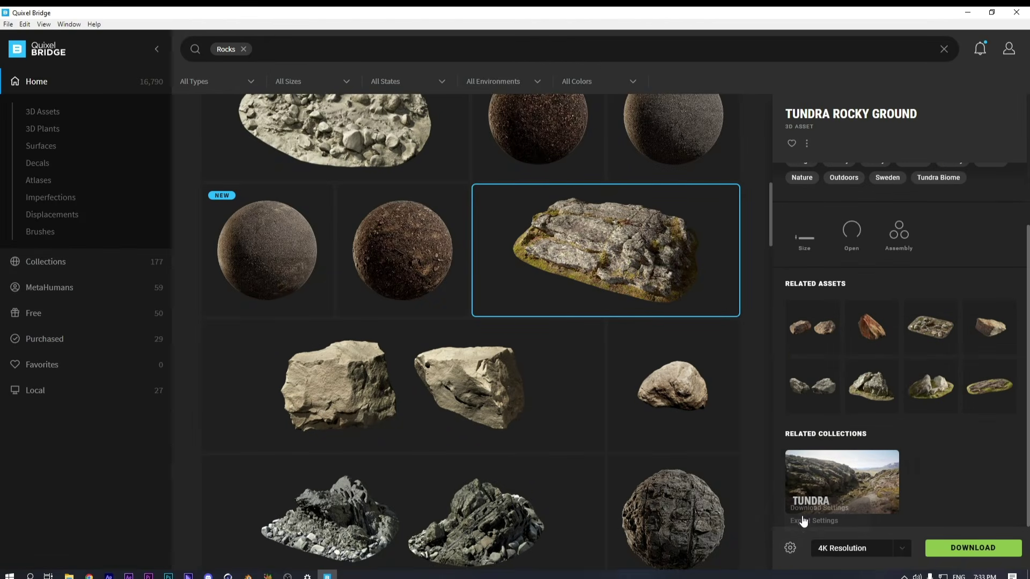
click(813, 521)
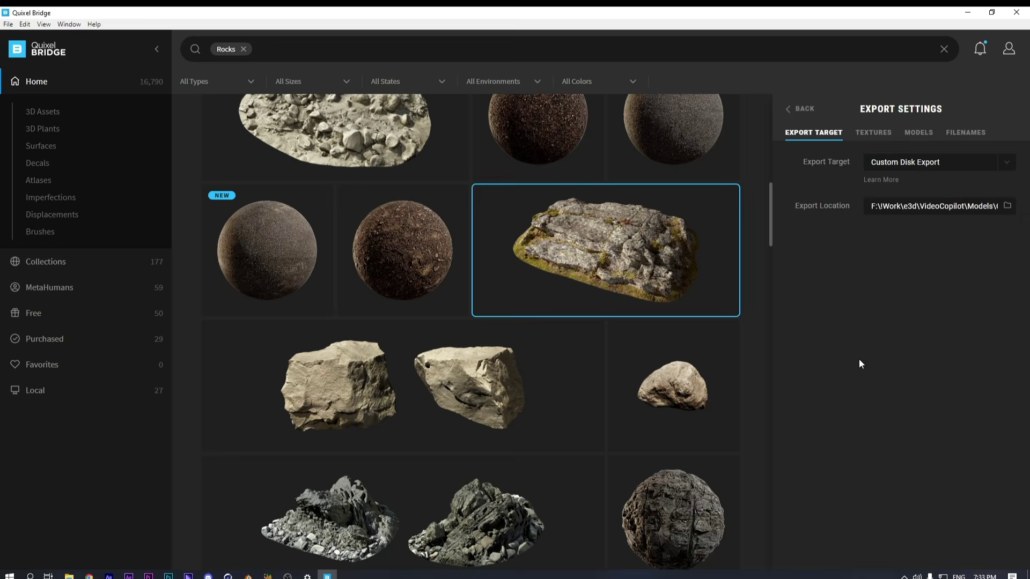
click(870, 134)
click(789, 225)
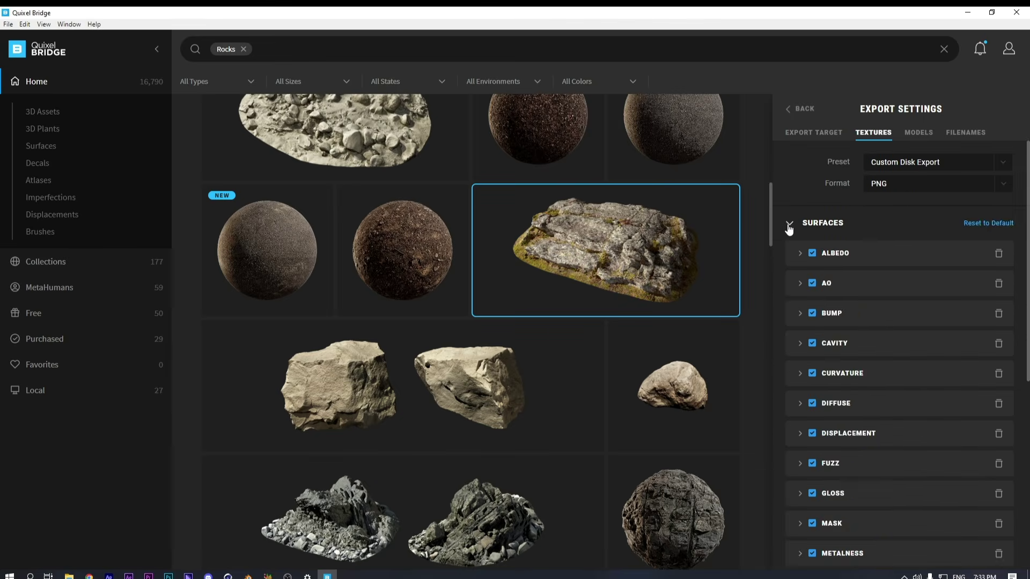
scroll(832, 283, down, 6)
scroll(840, 351, up, 6)
scroll(840, 349, down, 8)
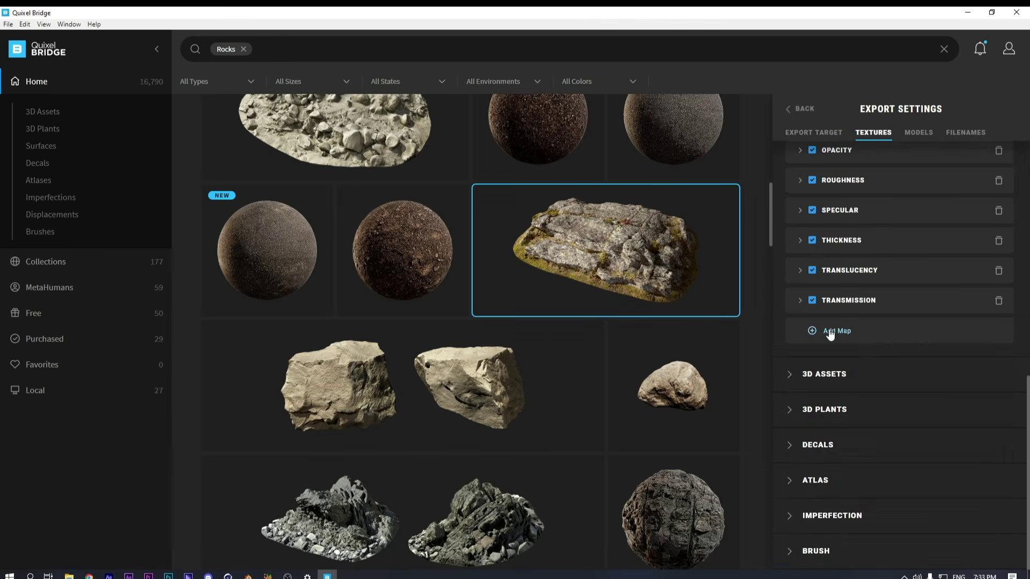
scroll(820, 269, up, 7)
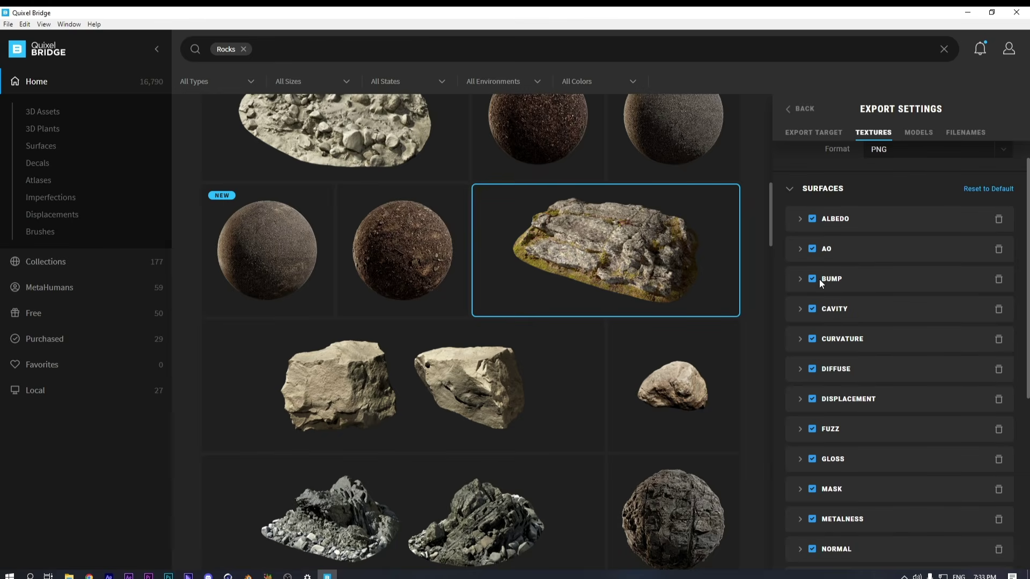
scroll(819, 279, down, 4)
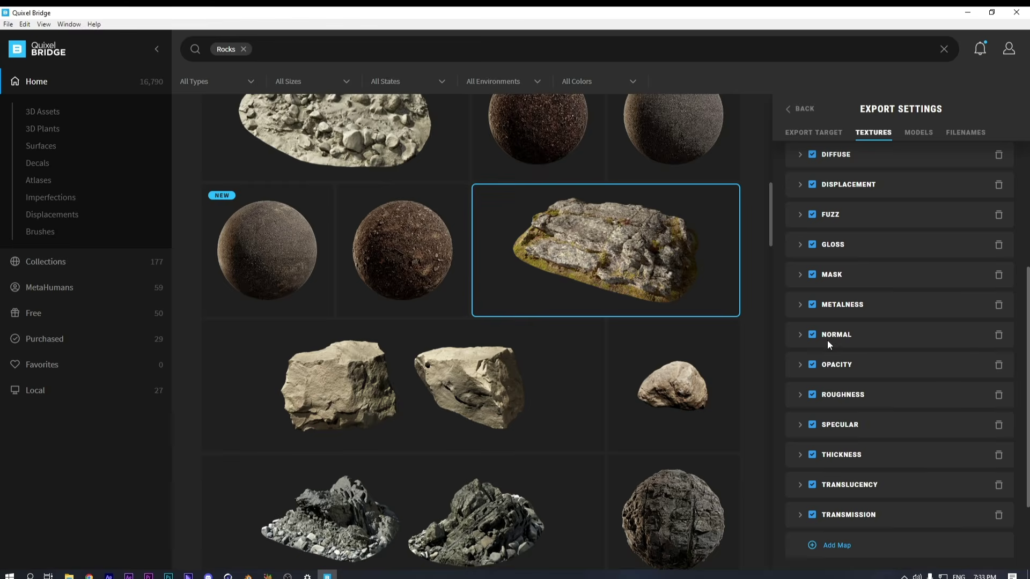
Examine the asset's remaining export settings: the Surfaces texture maps, the Megascans model format options, the LODs and the export location
scroll(821, 341, down, 4)
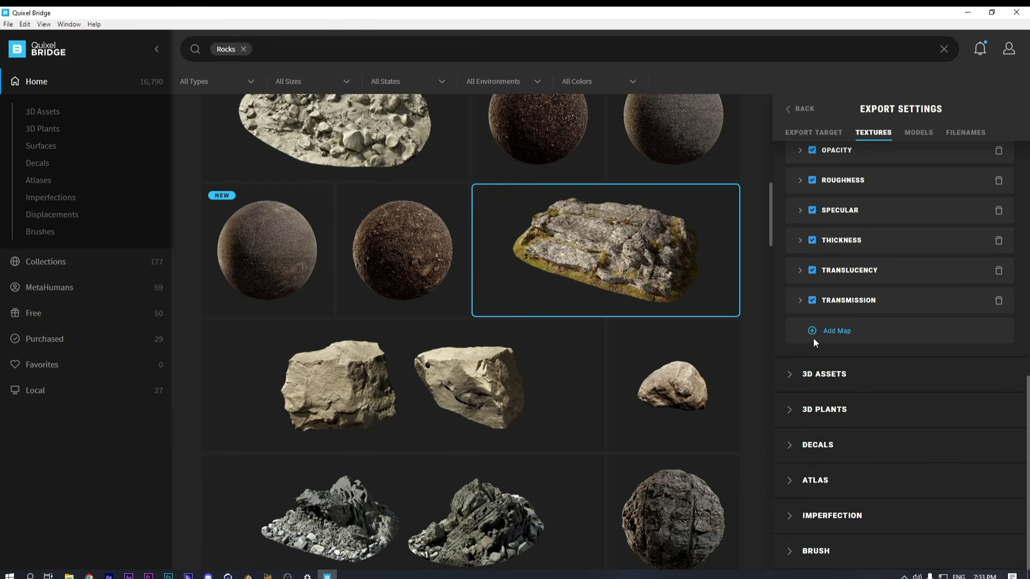
click(798, 108)
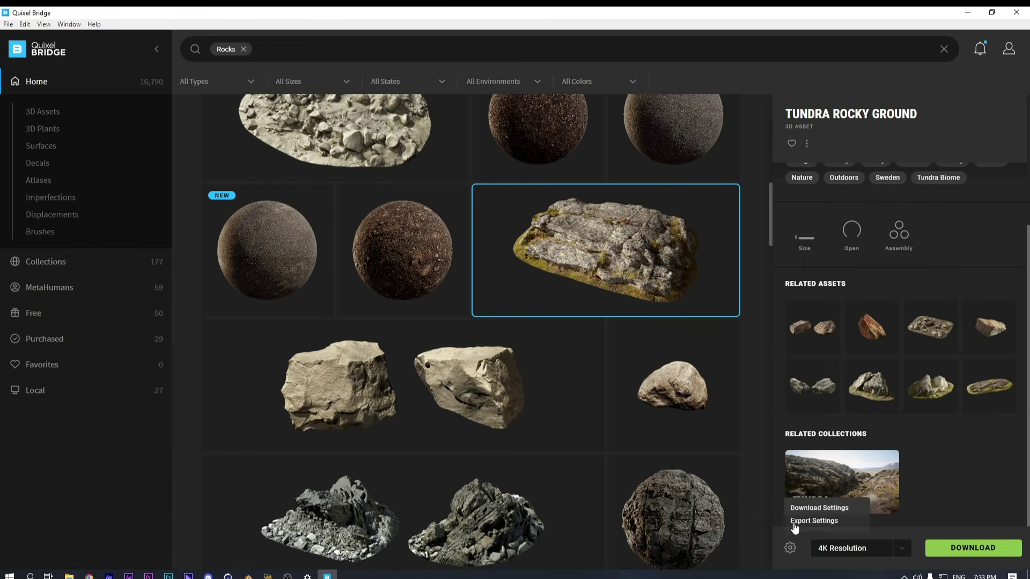
click(791, 548)
click(916, 134)
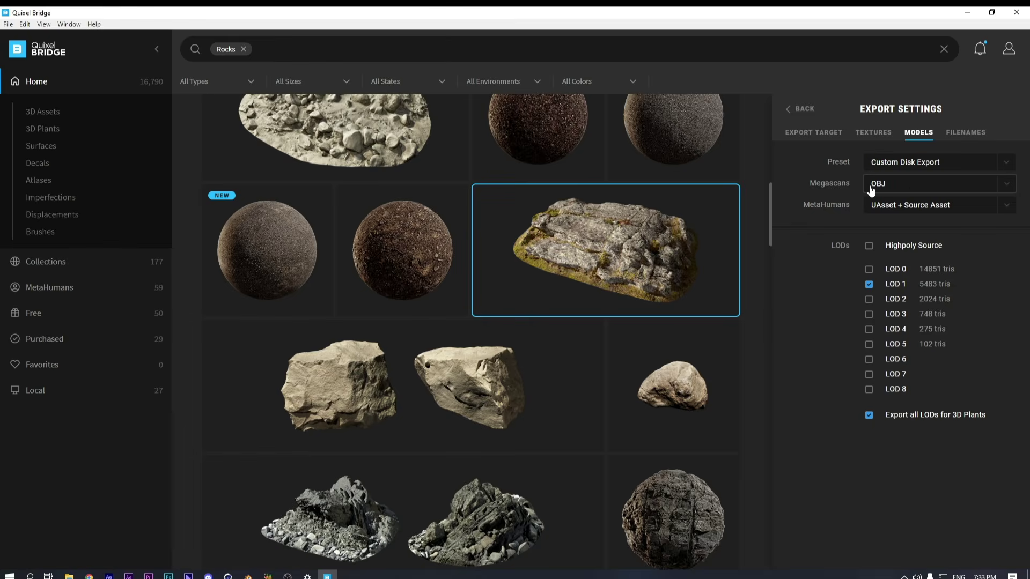
click(906, 185)
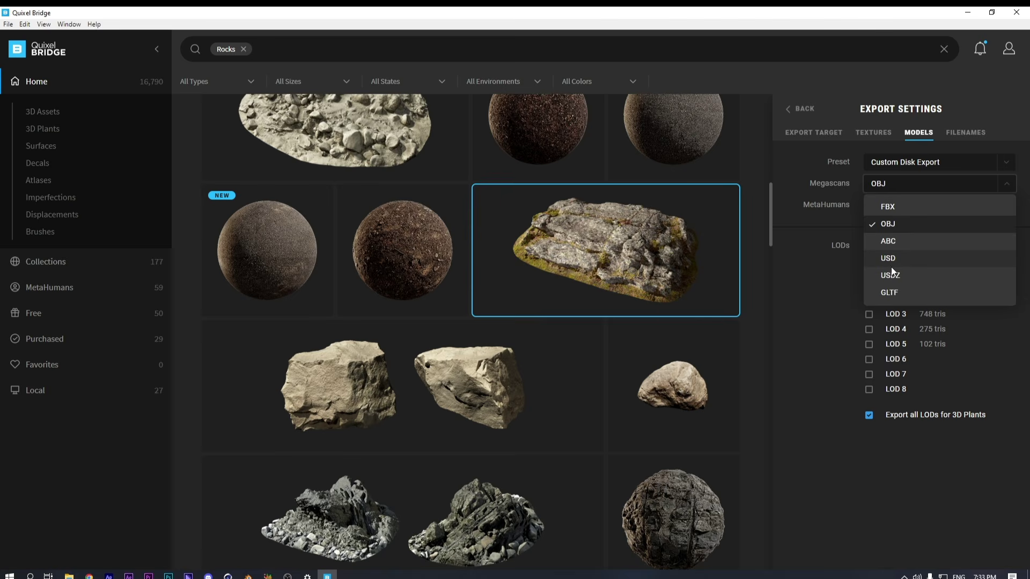
click(819, 134)
click(818, 134)
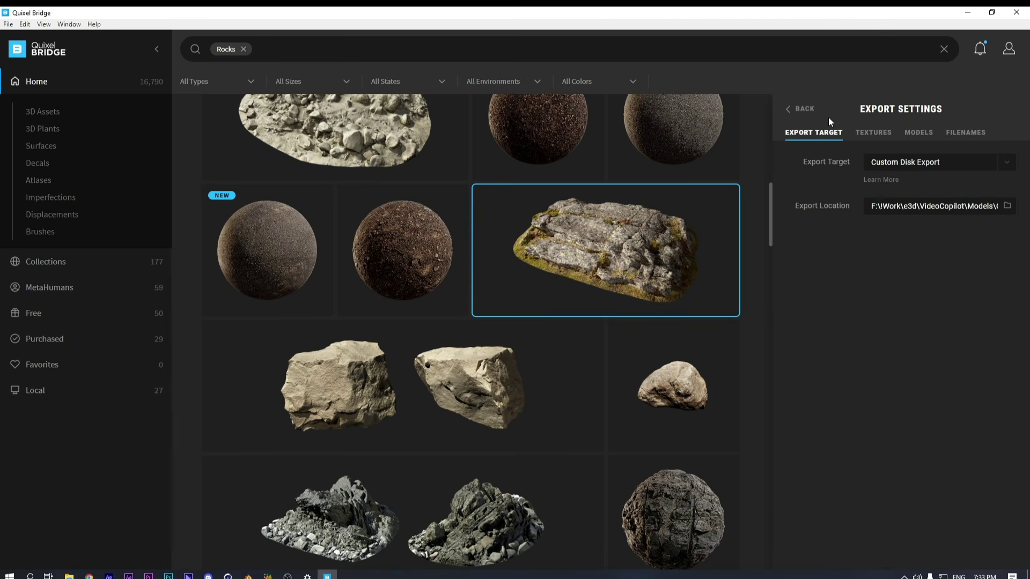
click(796, 116)
Open the asset's texture download settings and examine which maps are enabled and their file formats
click(789, 546)
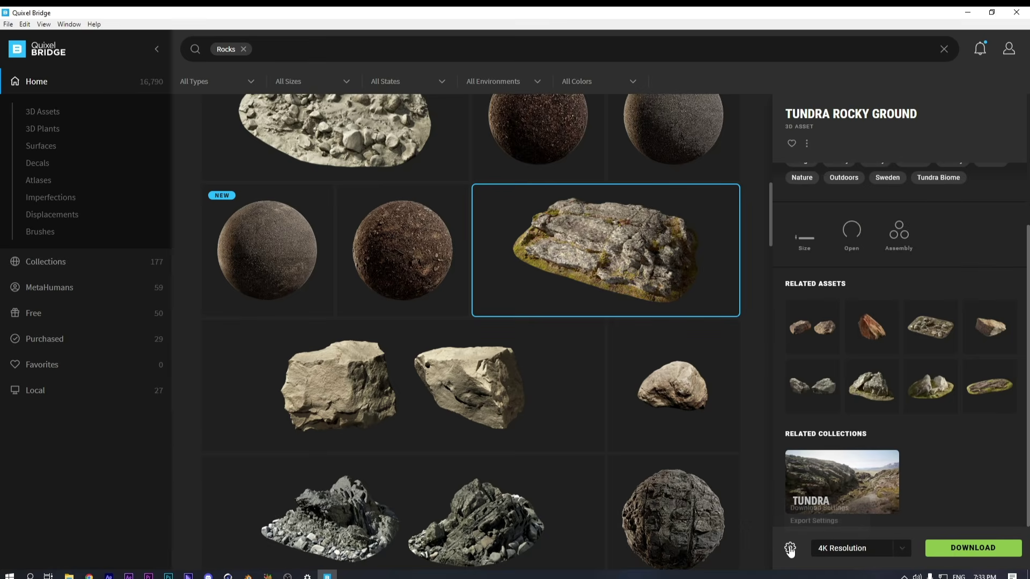
click(803, 513)
scroll(837, 408, down, 4)
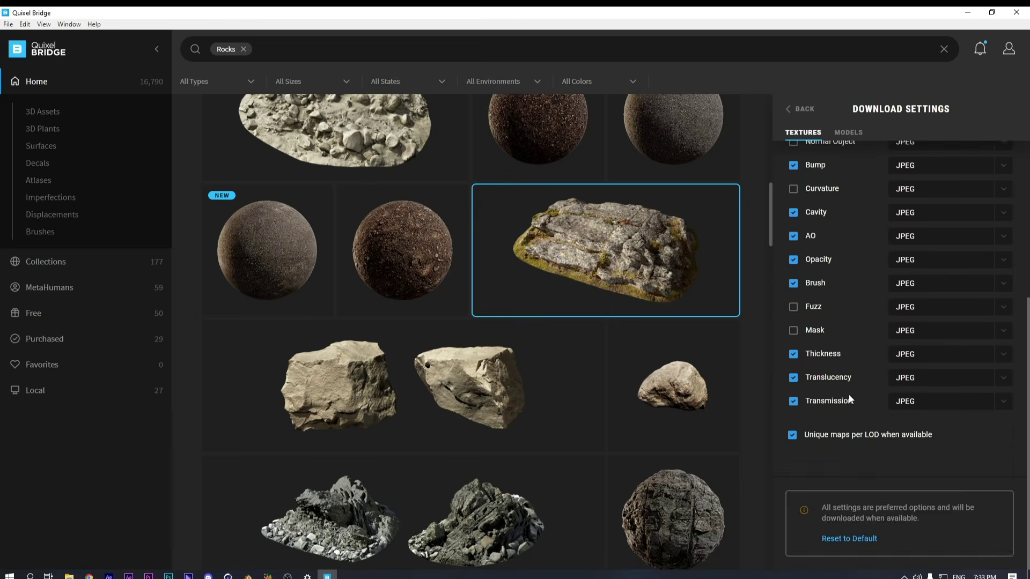
scroll(857, 243, up, 2)
scroll(858, 247, up, 3)
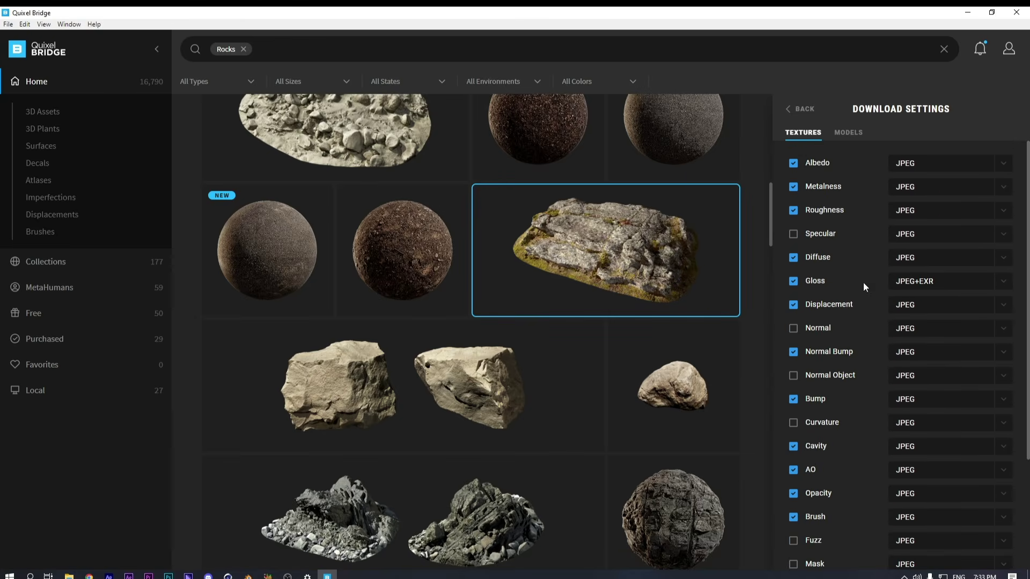
click(803, 108)
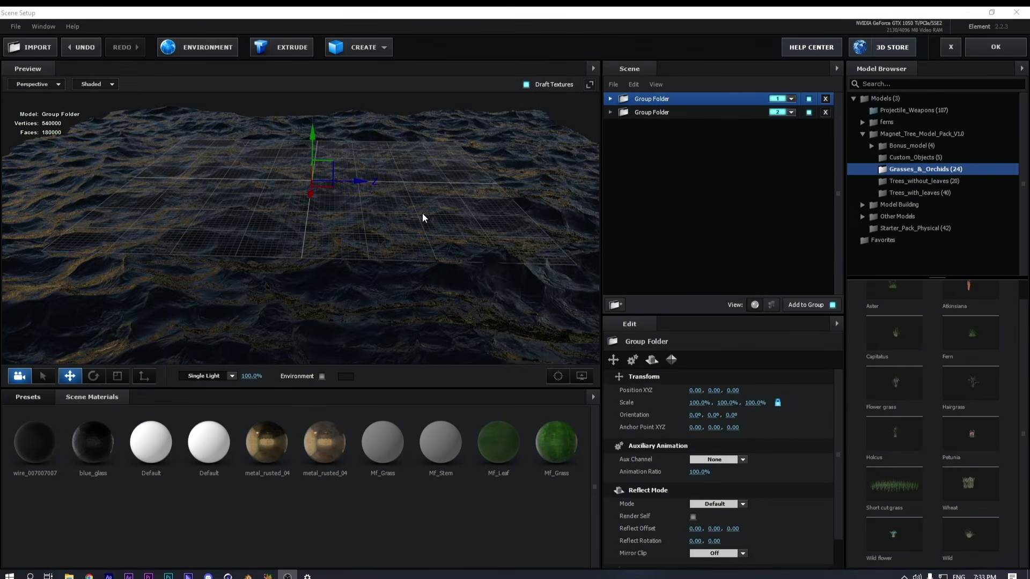
Switch to Element's Scene Setup and import the Nordic Beach Rocks_LOD0__ukoifj1mw.obj model from the Other Models folder with the default import preferences
click(40, 50)
drag(228, 26, 331, 46)
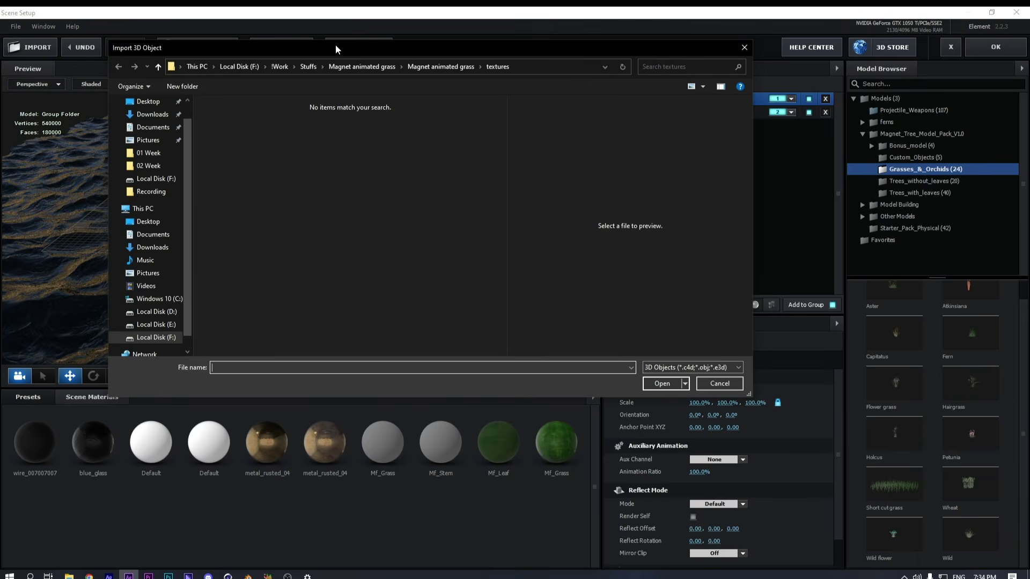
click(281, 66)
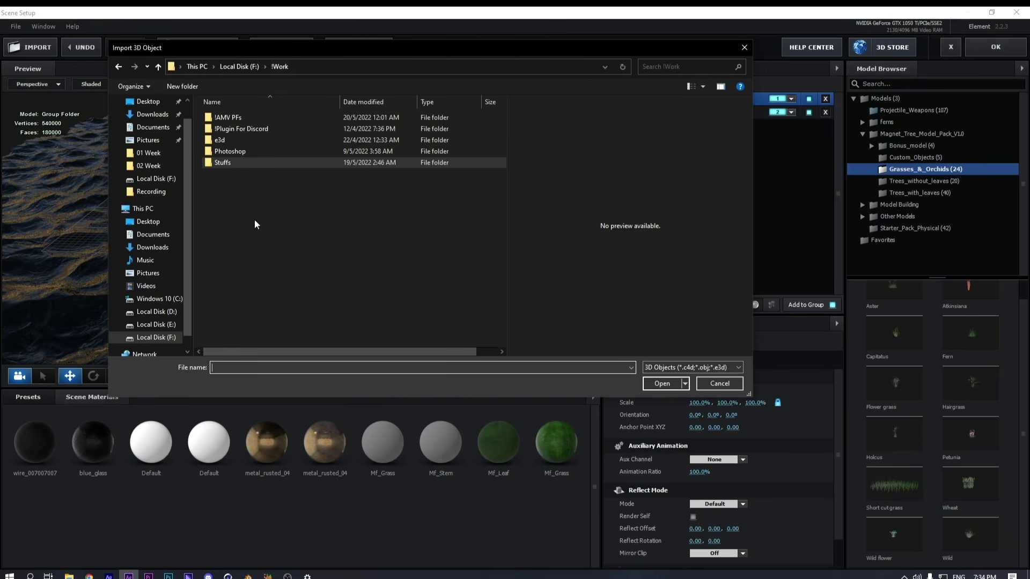
click(240, 67)
double_click(231, 142)
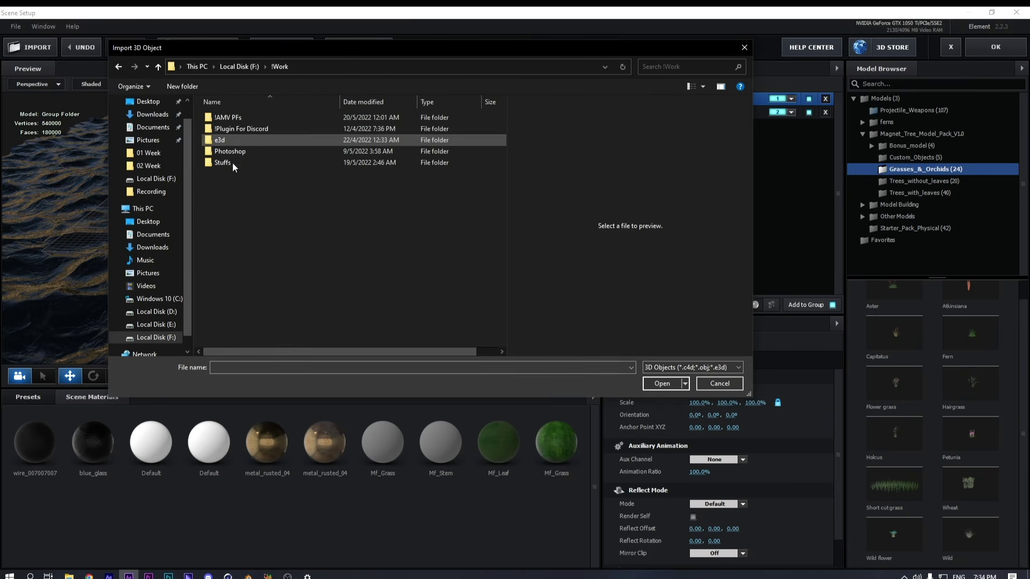
double_click(220, 139)
double_click(224, 118)
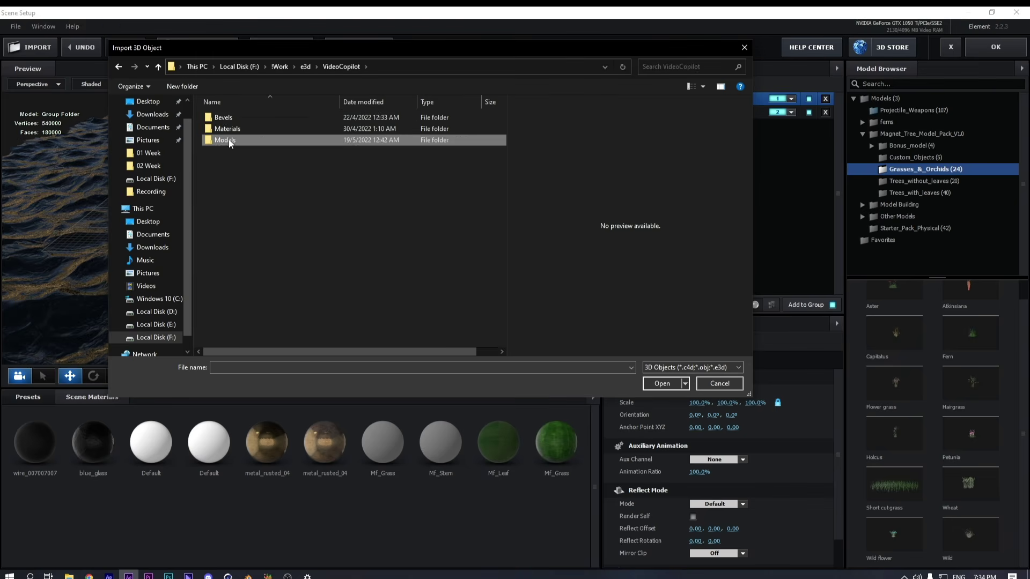
double_click(226, 140)
double_click(233, 148)
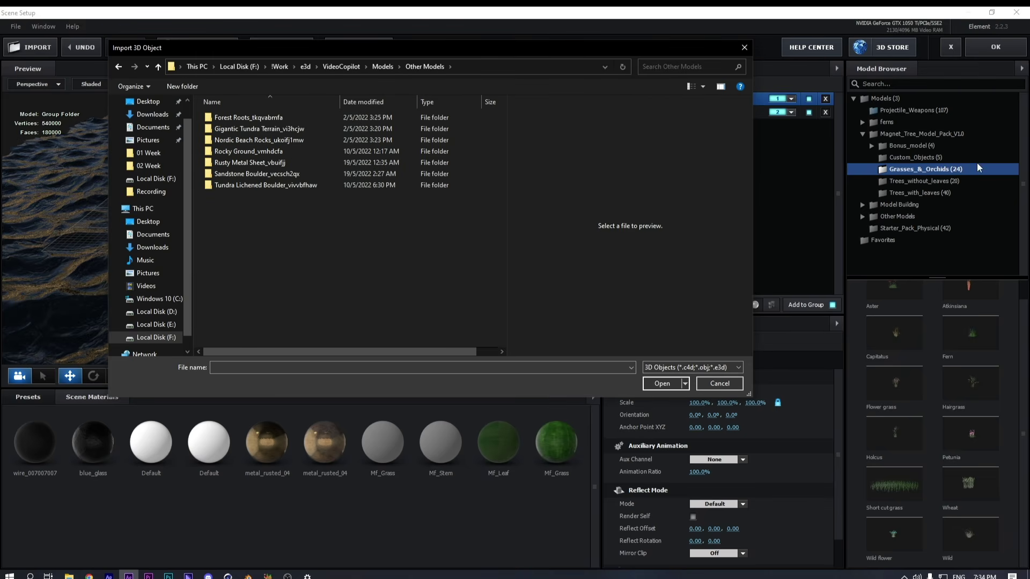
double_click(283, 140)
double_click(230, 129)
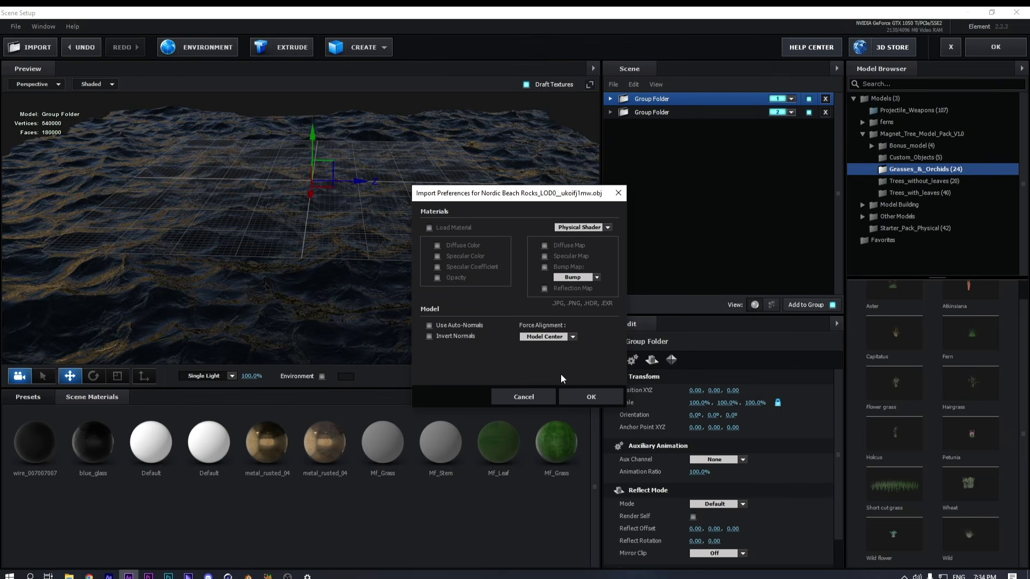
click(587, 396)
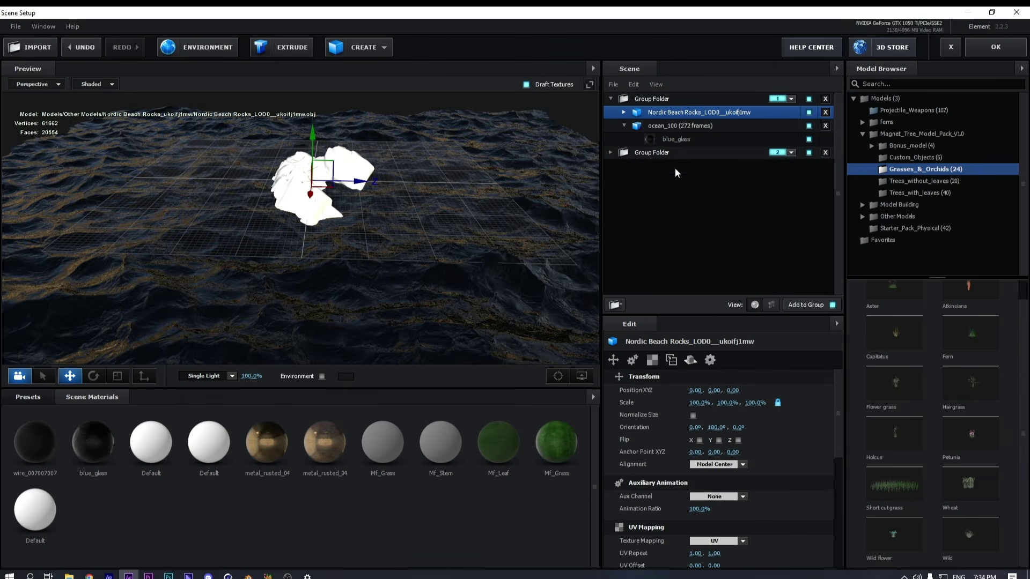
Move the Nordic Beach Rocks model out of the ocean's folder into a new group folder assigned to group 3
drag(669, 115, 720, 233)
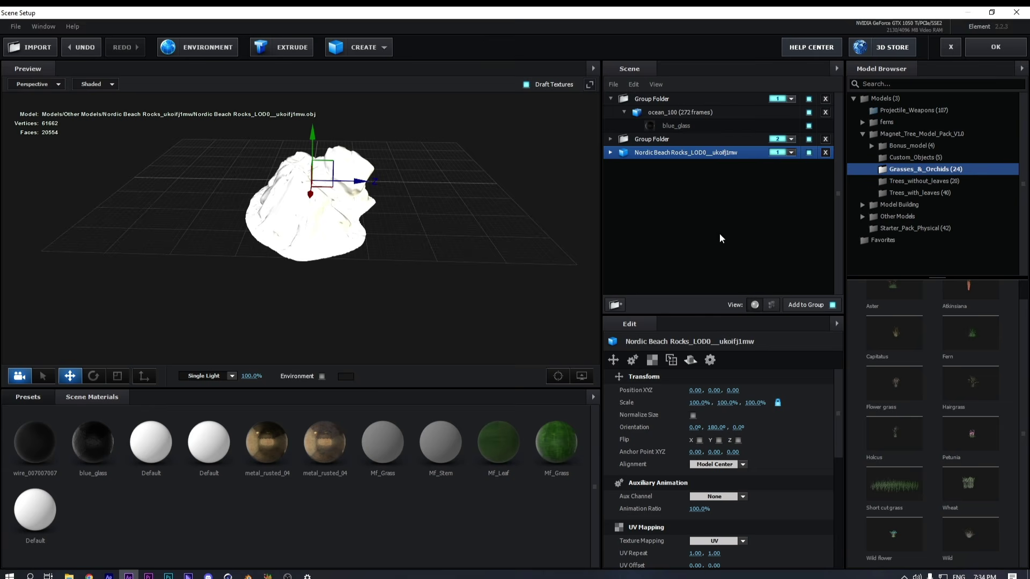
click(784, 156)
drag(794, 168, 614, 306)
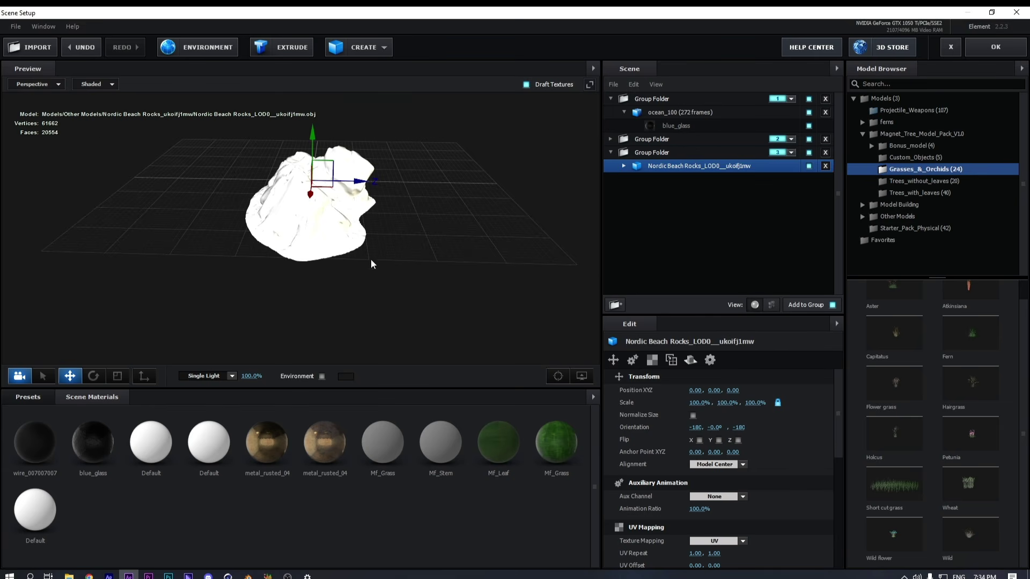
Enable Normalize Size for the Nordic Beach Rocks model
drag(371, 259, 437, 249)
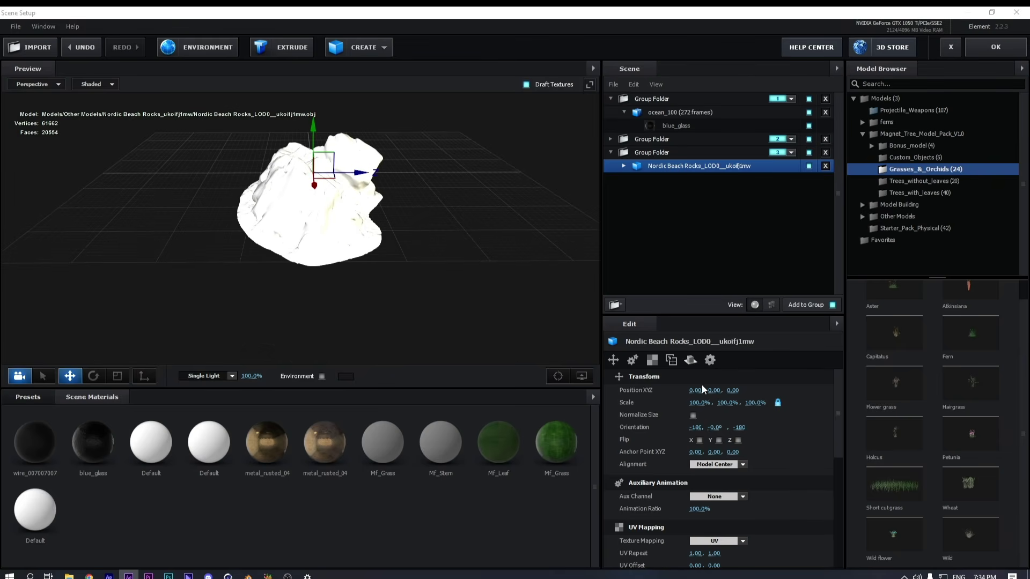
click(692, 415)
scroll(342, 224, up, 3)
drag(342, 224, 397, 307)
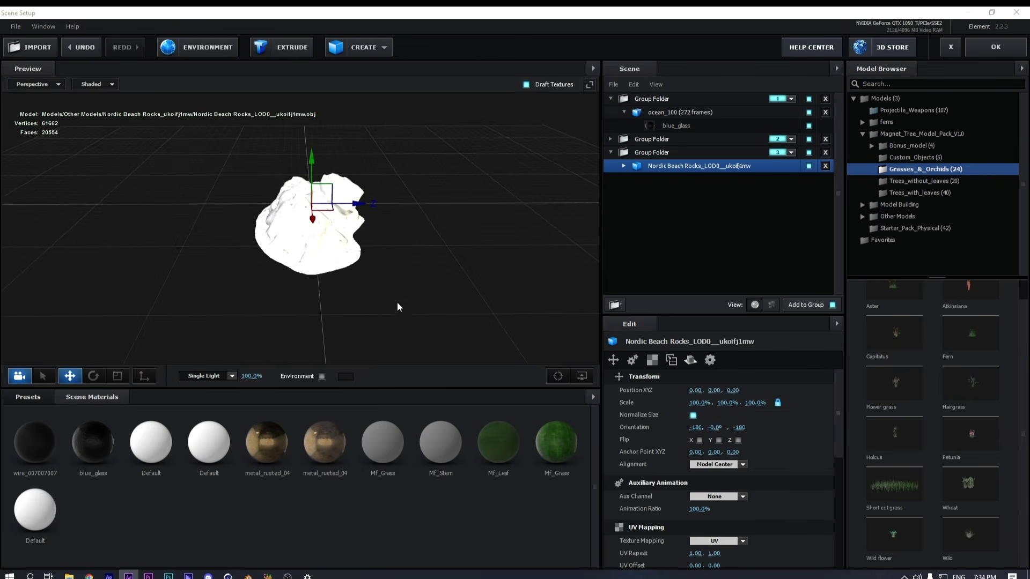
Load Albedo_4K__ukoifj1mw.png from the Nordic Beach Rocks folder as the Diffuse texture of the rocks' Default material
click(624, 166)
click(666, 180)
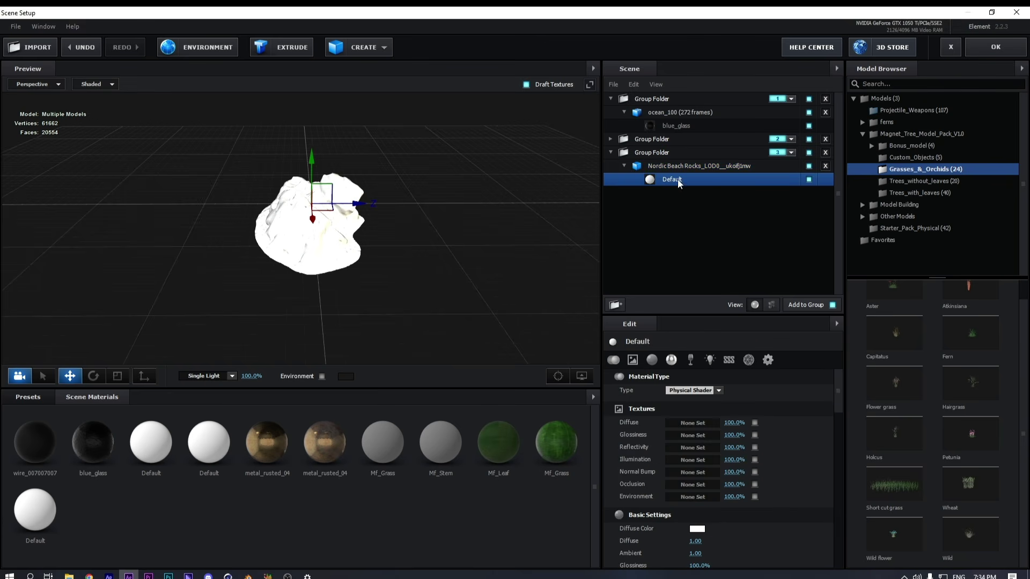
click(685, 422)
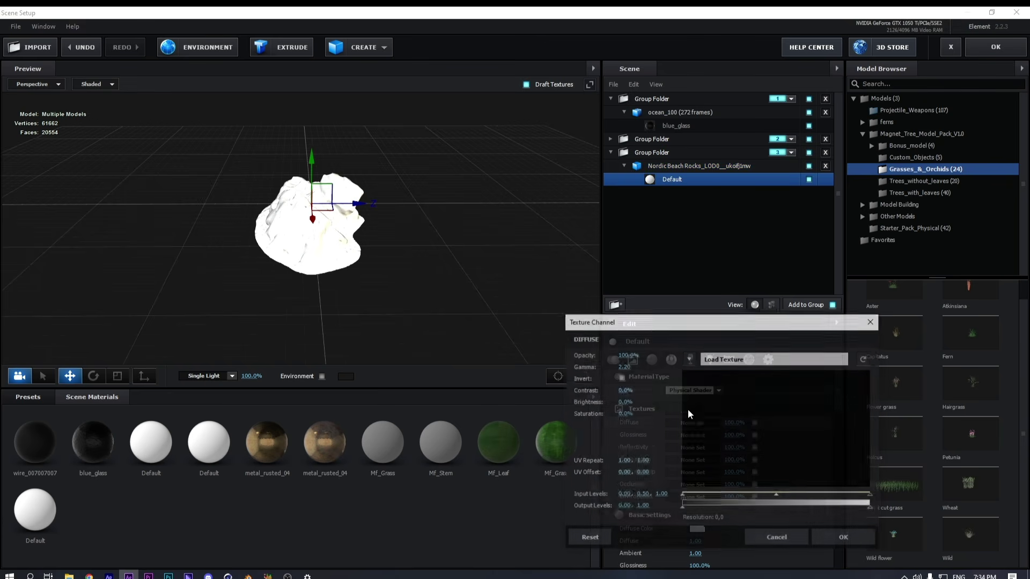
click(775, 358)
drag(696, 214, 465, 171)
double_click(266, 262)
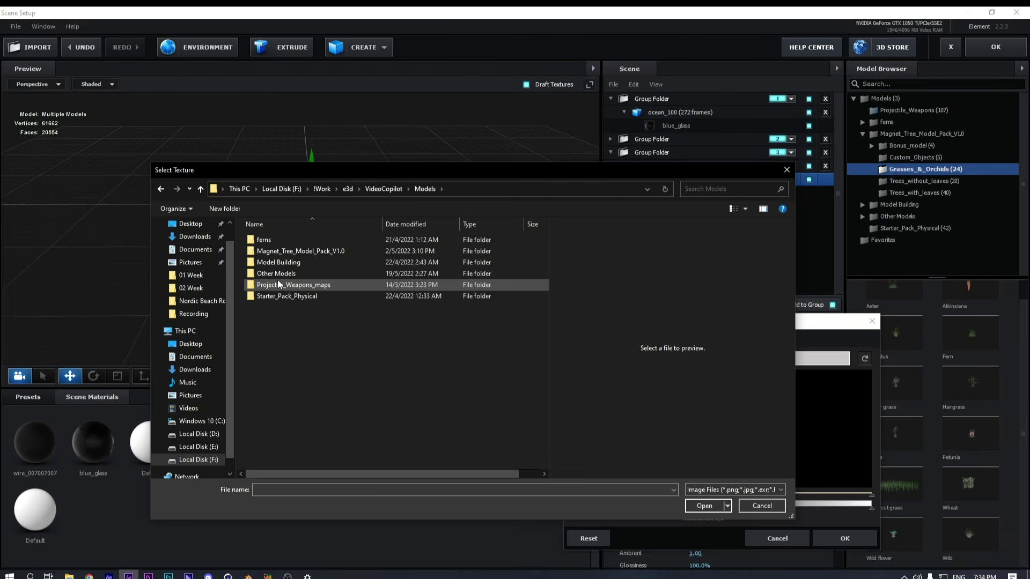
double_click(317, 273)
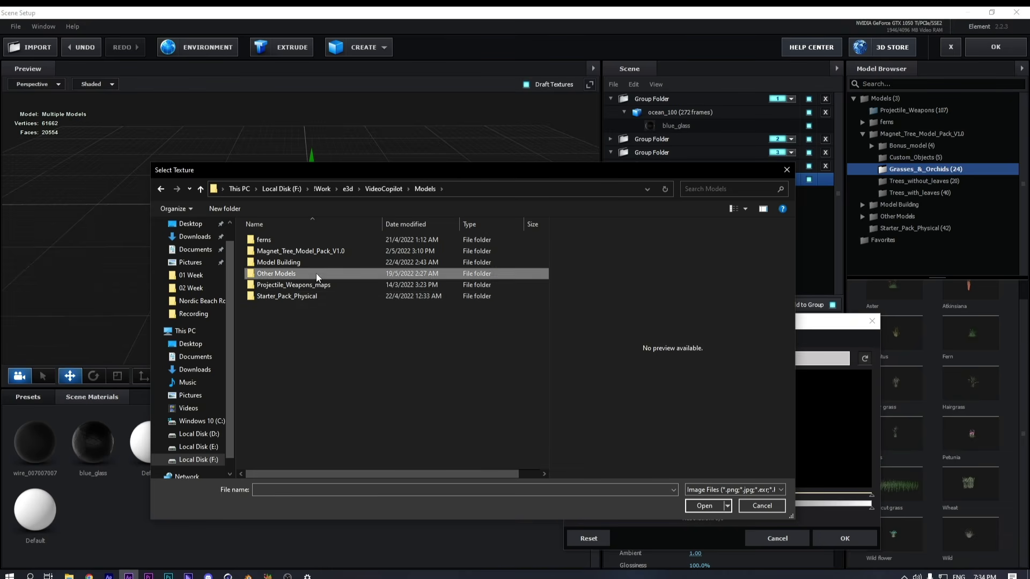
double_click(311, 264)
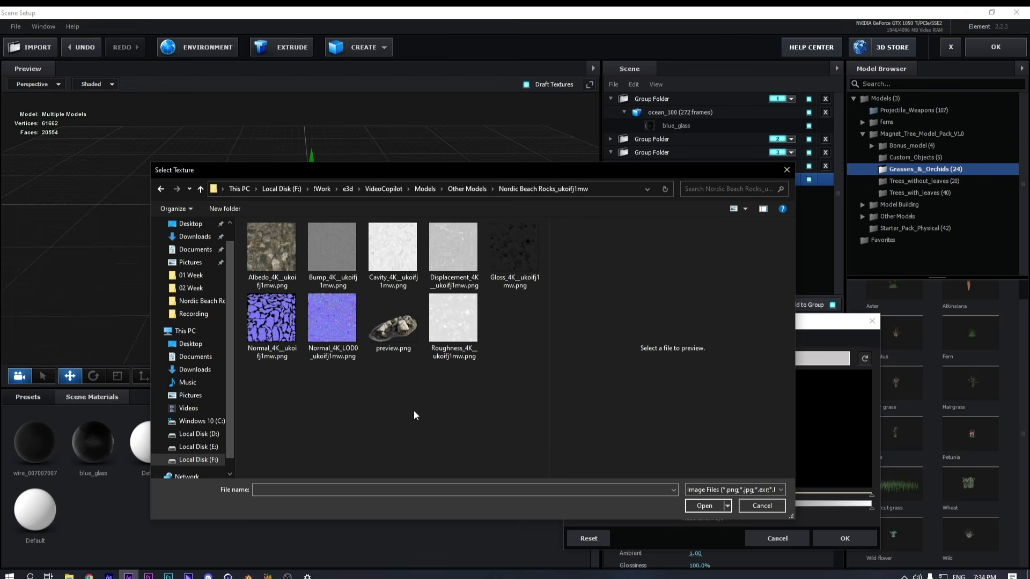
double_click(264, 276)
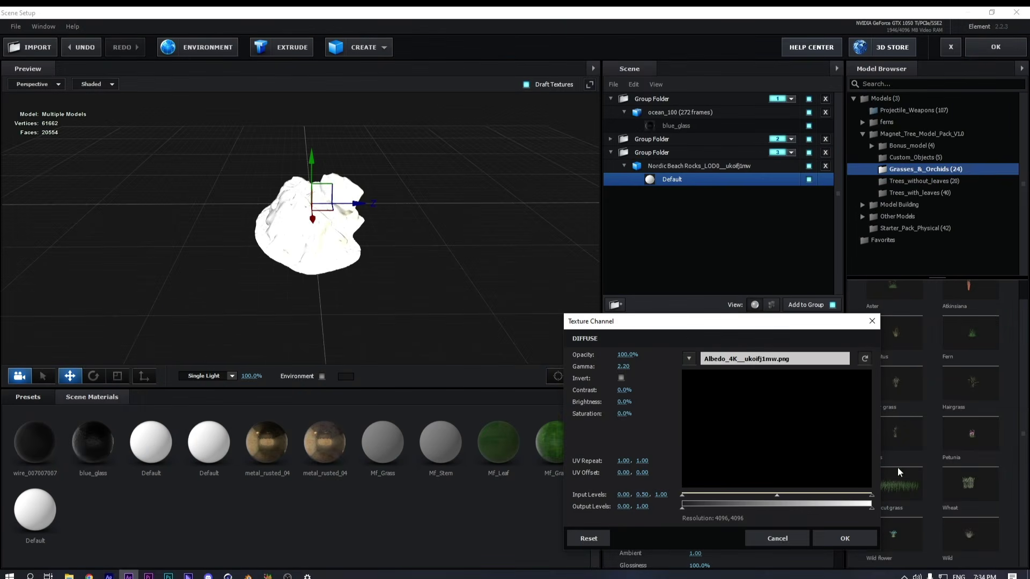
click(846, 538)
scroll(375, 293, up, 3)
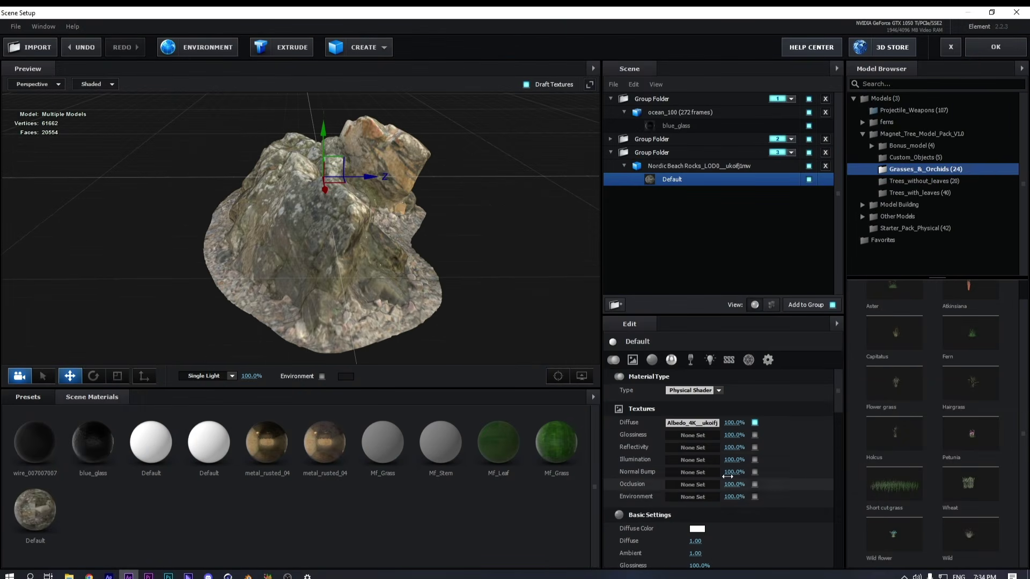
Load Gloss_4K__ukoifj1mw.png as the Glossiness texture of the rocks' material
click(697, 435)
click(733, 372)
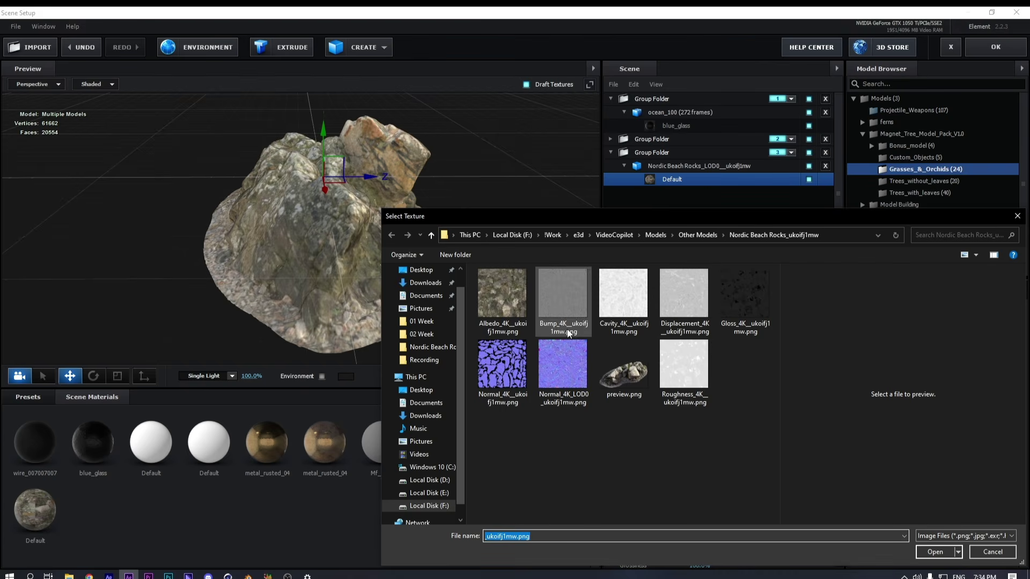
double_click(735, 316)
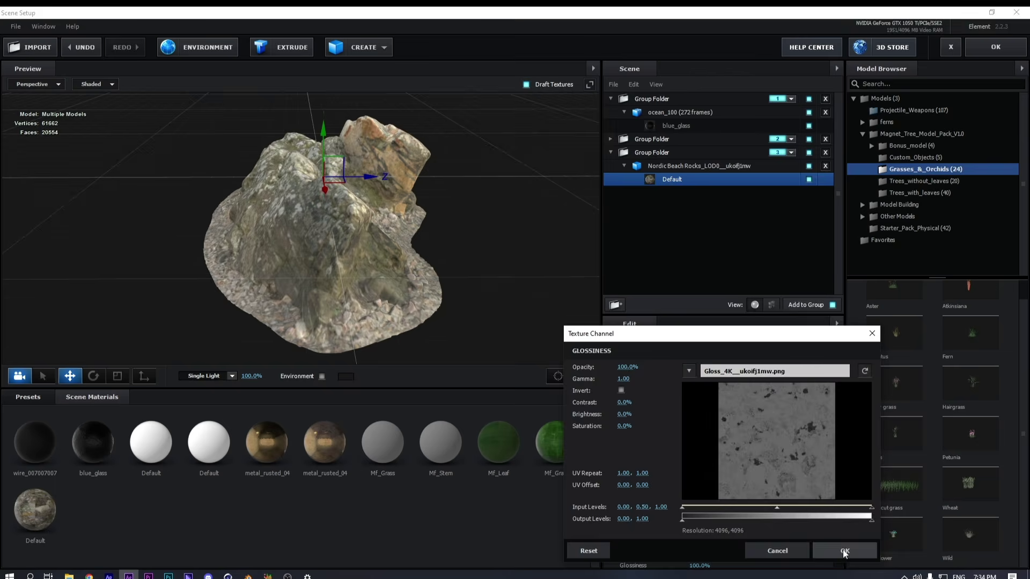
click(845, 551)
Load Normal_4K_LOD0__ukoifj1mw.png as the Normal Bump texture of the rocks' material
click(687, 471)
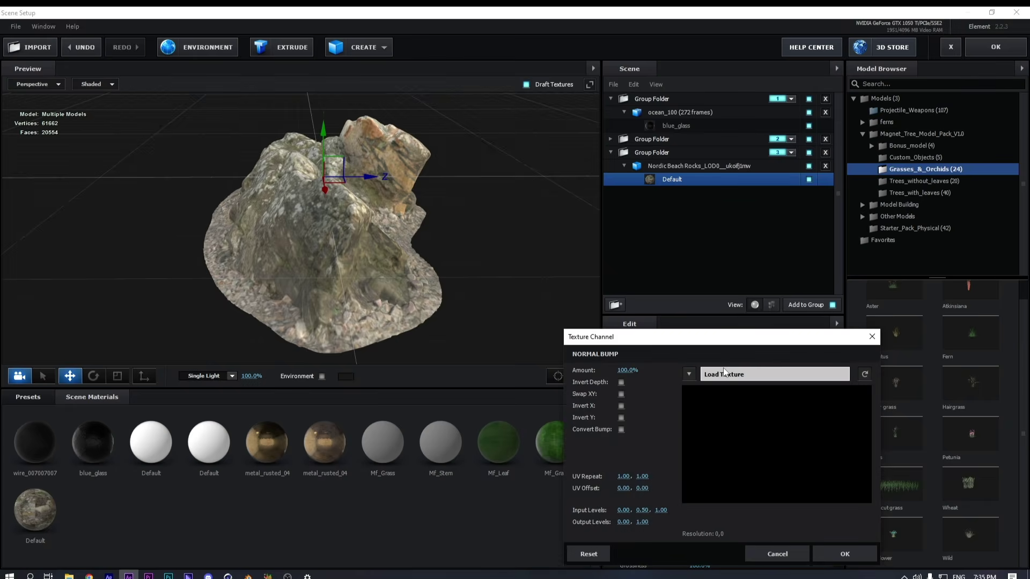
click(725, 344)
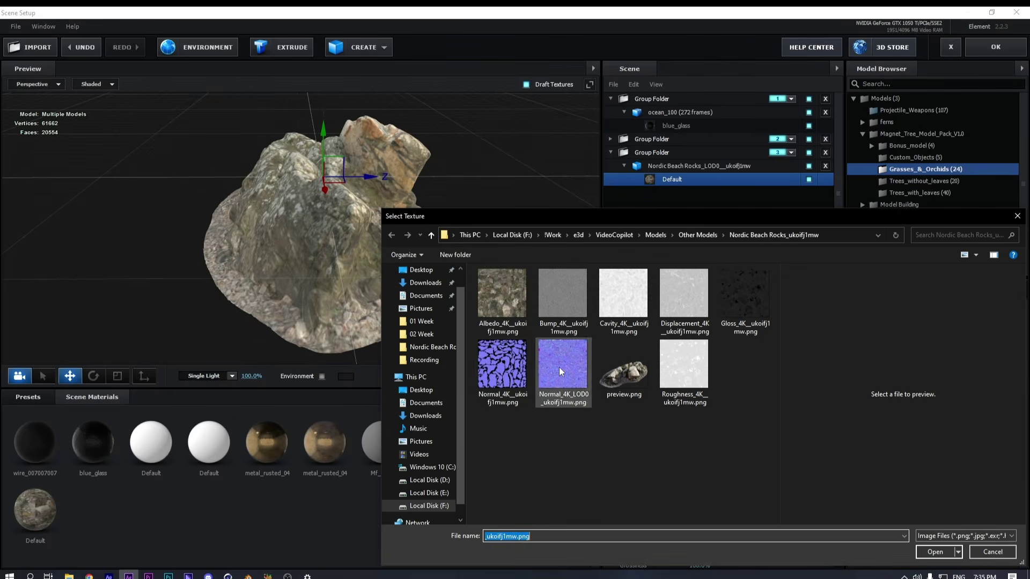
double_click(521, 366)
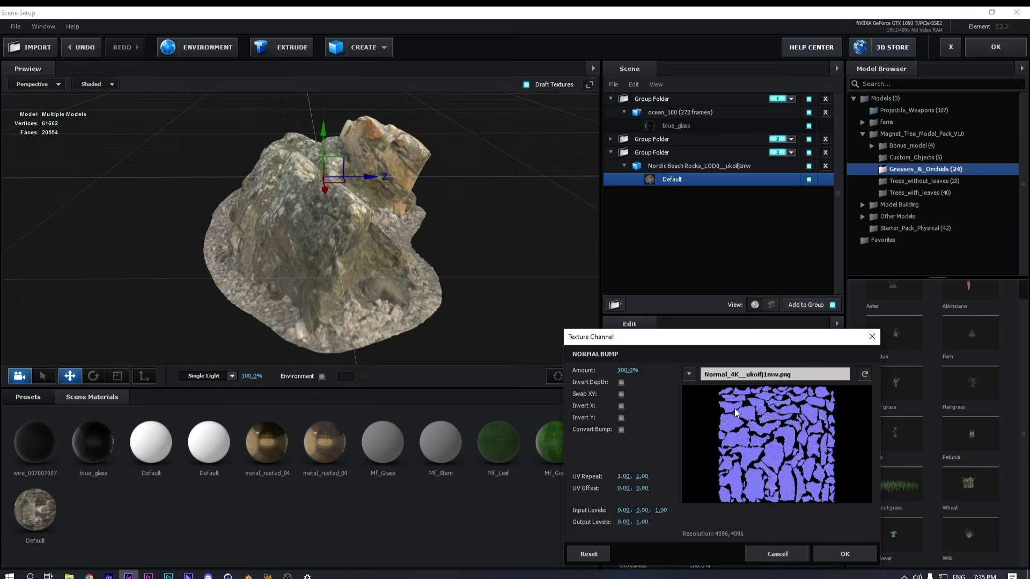
click(739, 381)
double_click(551, 366)
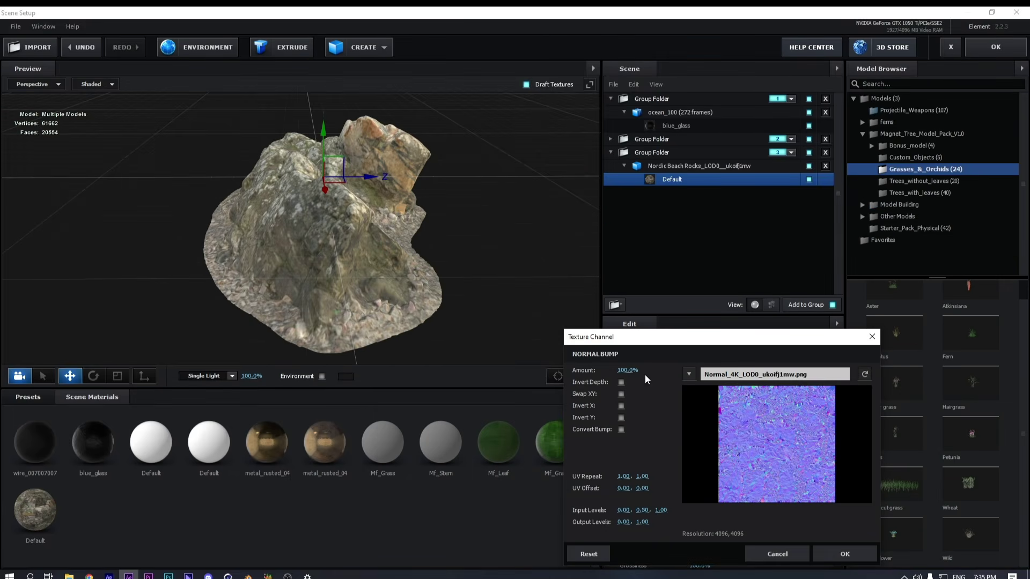
click(836, 557)
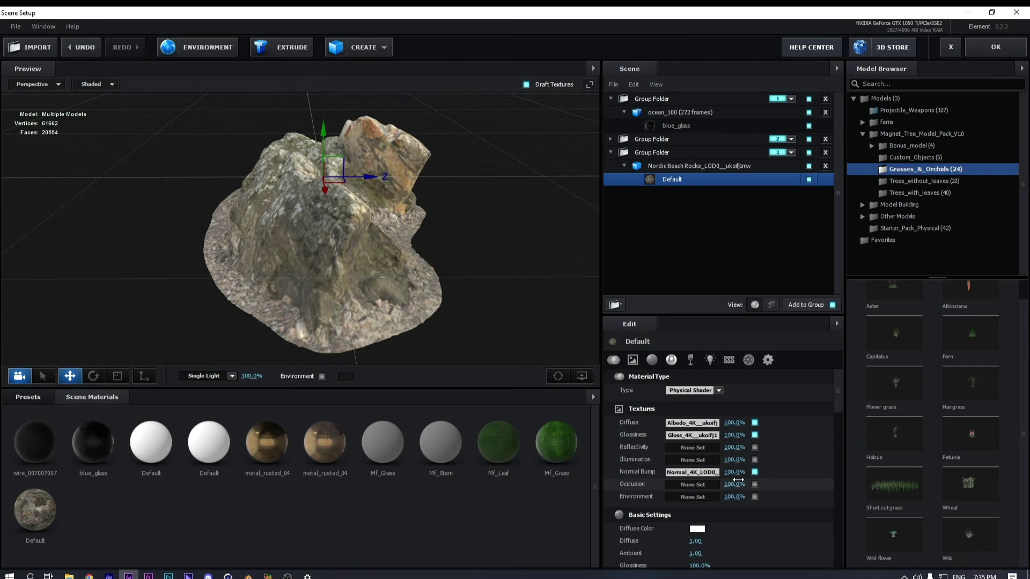
click(691, 448)
click(708, 375)
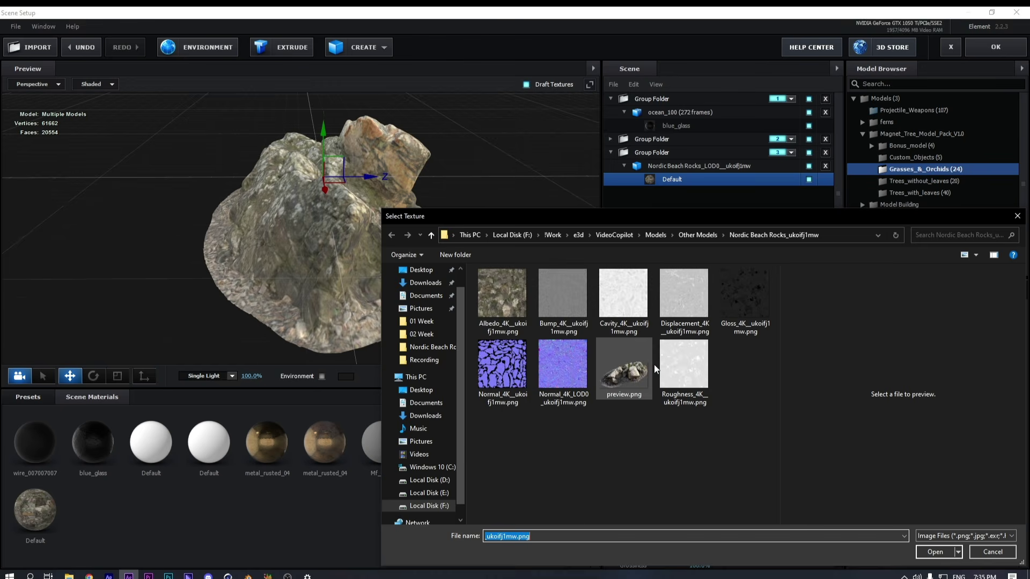
click(997, 556)
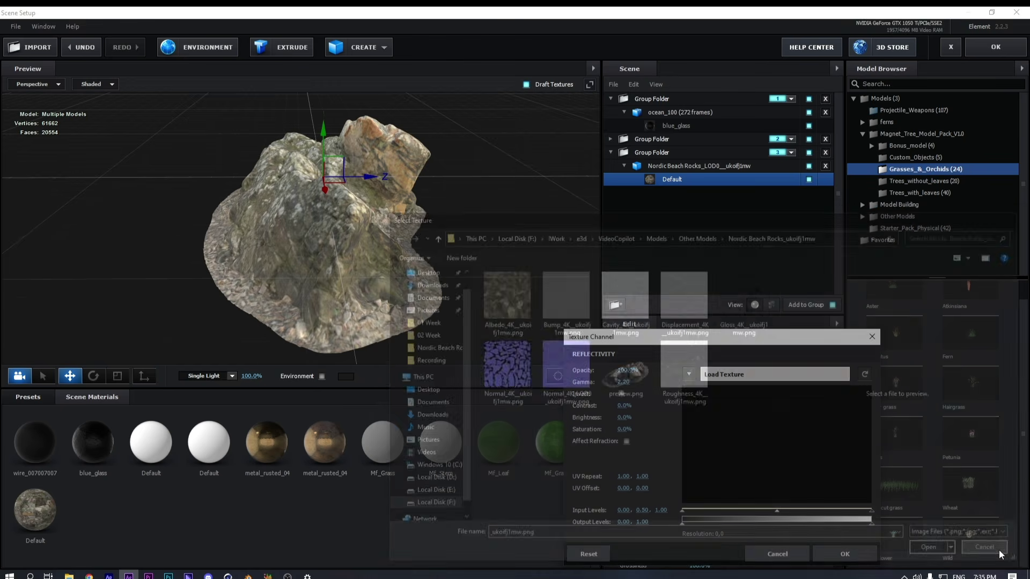
click(782, 554)
Examine the rocks' surface textures up close in the preview, toggling Draft Textures to compare the detail
scroll(446, 294, up, 5)
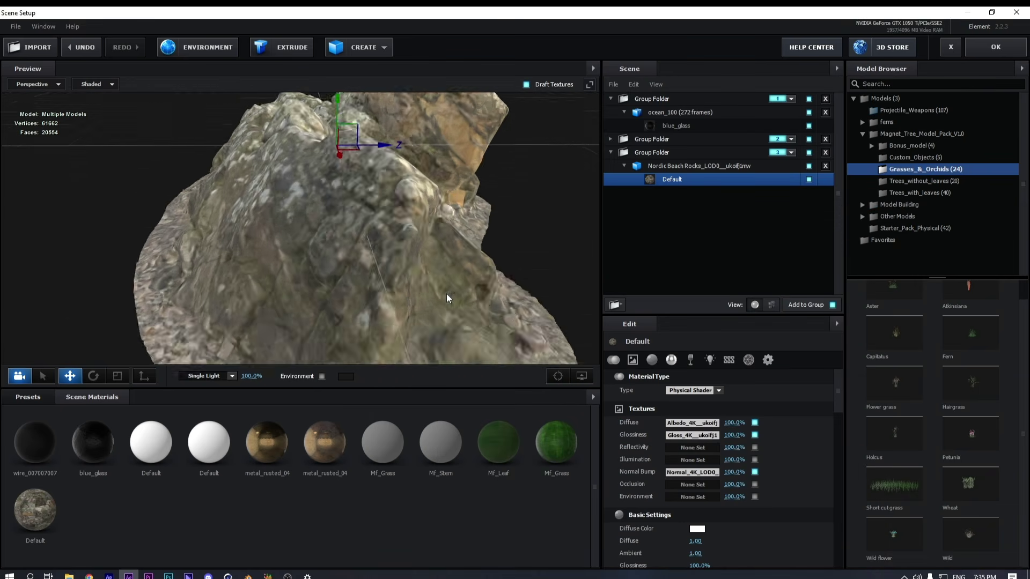
scroll(446, 294, down, 8)
drag(430, 276, 399, 272)
scroll(401, 273, up, 8)
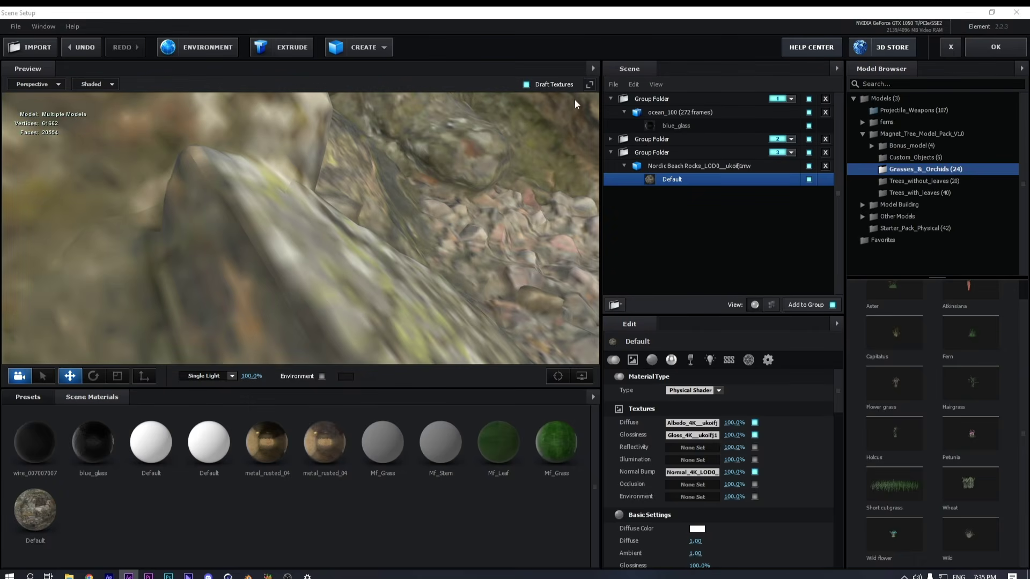
click(528, 86)
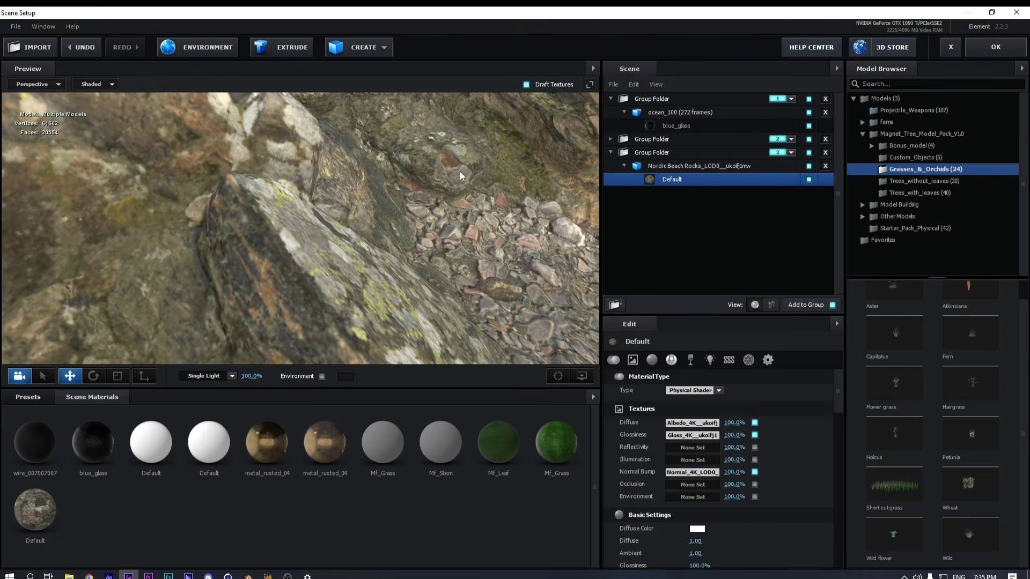
Try to move the rocks along the Z axis and duplicate them while their material is selected
scroll(459, 172, down, 10)
drag(453, 211, 408, 264)
scroll(451, 244, down, 3)
drag(371, 225, 221, 227)
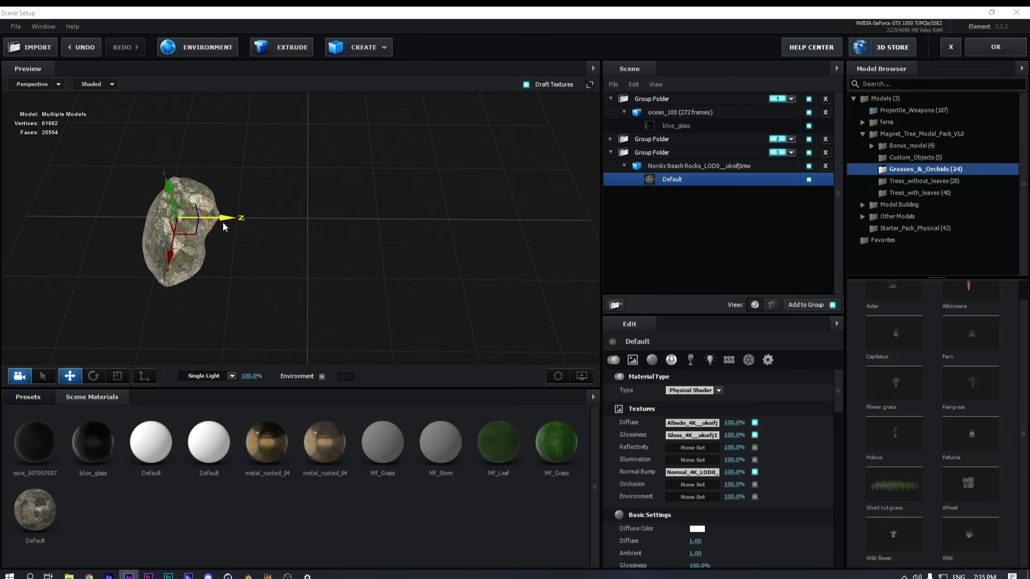
key(ctrl+d)
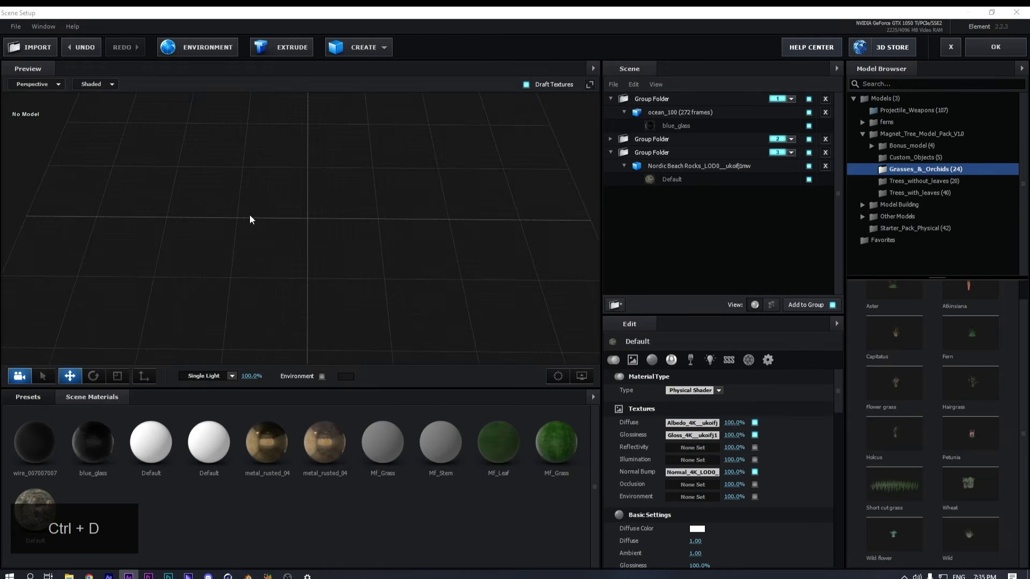
key(ctrl+z)
Try mirroring the rocks' group folder with Group Symmetry on the X axis and moving the group along Z
click(690, 166)
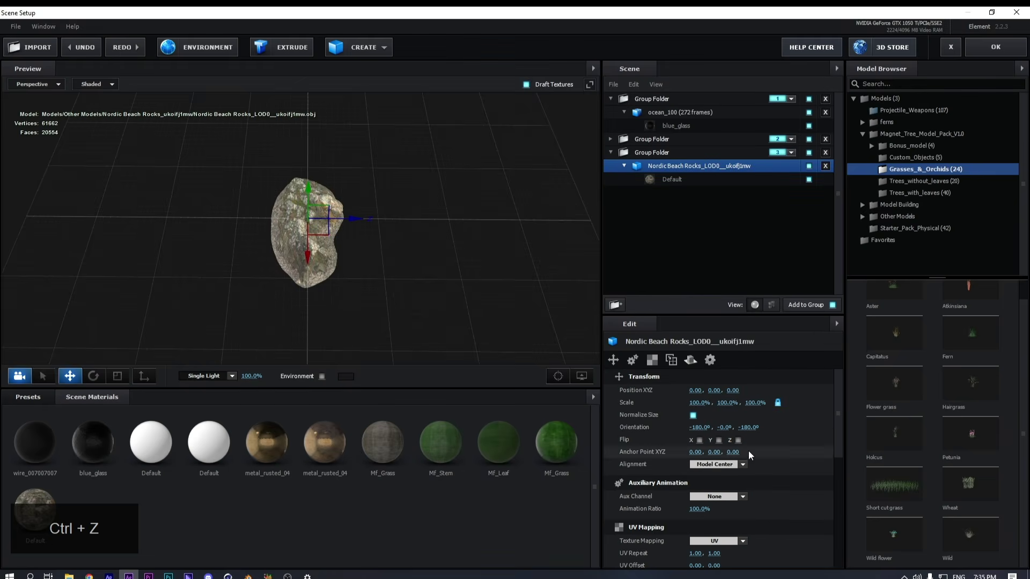
scroll(749, 455, down, 10)
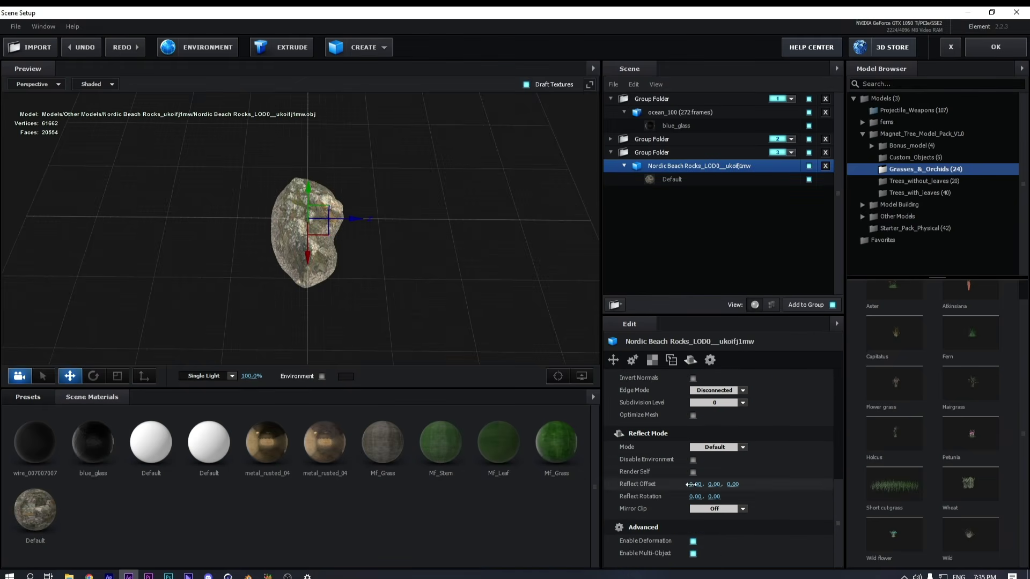
scroll(689, 485, up, 1)
click(700, 153)
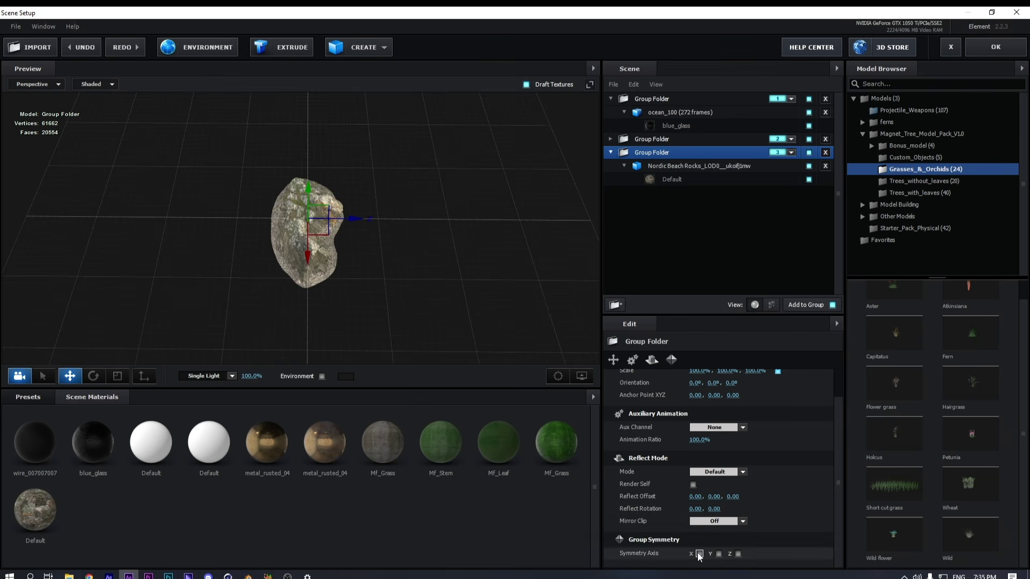
click(699, 554)
drag(352, 217, 426, 220)
key(ctrl+z)
Try moving the rocks model along Z inside its mirrored group and review the model's surface and reflection options
click(644, 167)
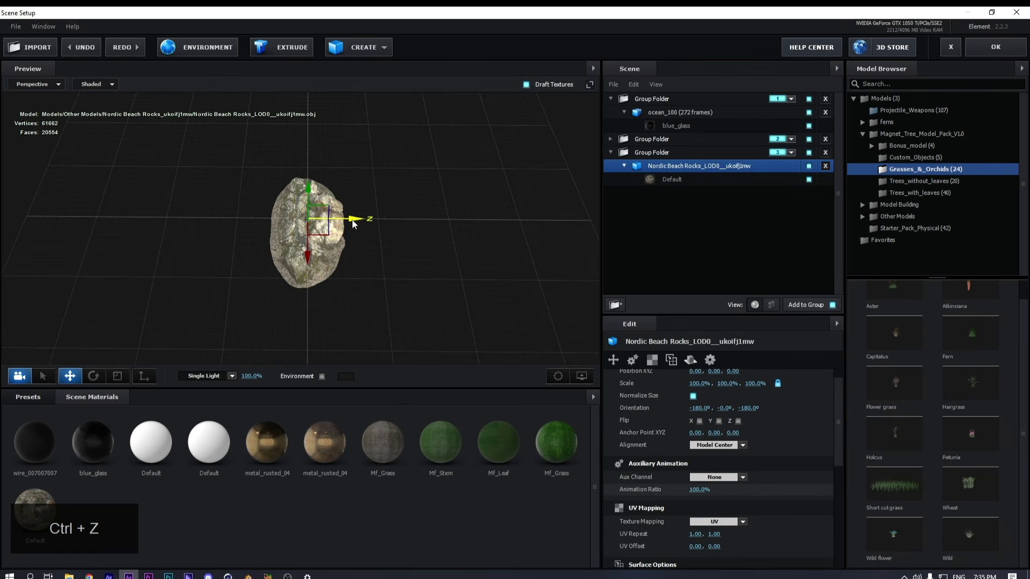
drag(357, 220, 446, 227)
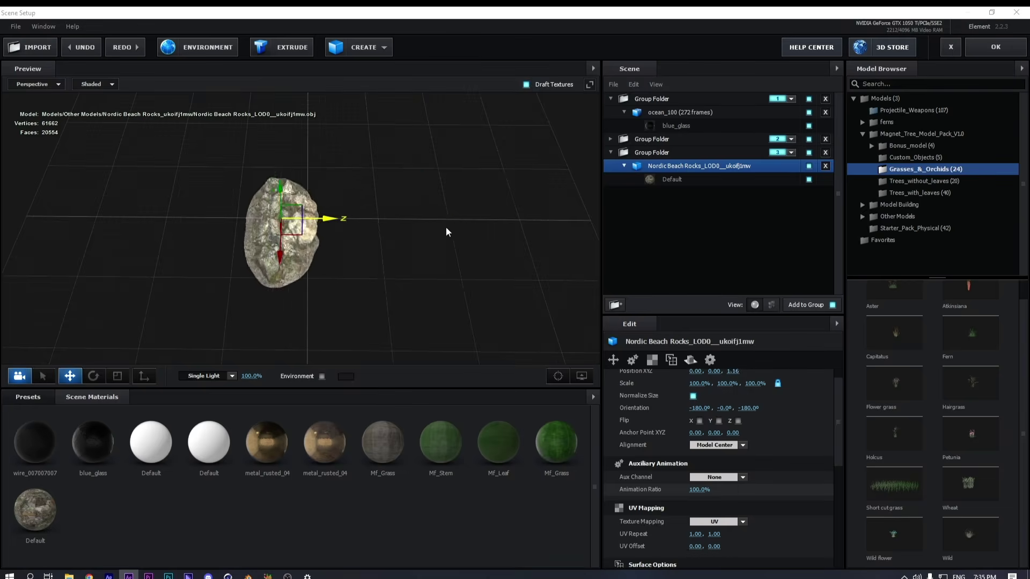
key(ctrl+z)
scroll(715, 472, down, 3)
scroll(697, 505, down, 2)
scroll(685, 529, up, 5)
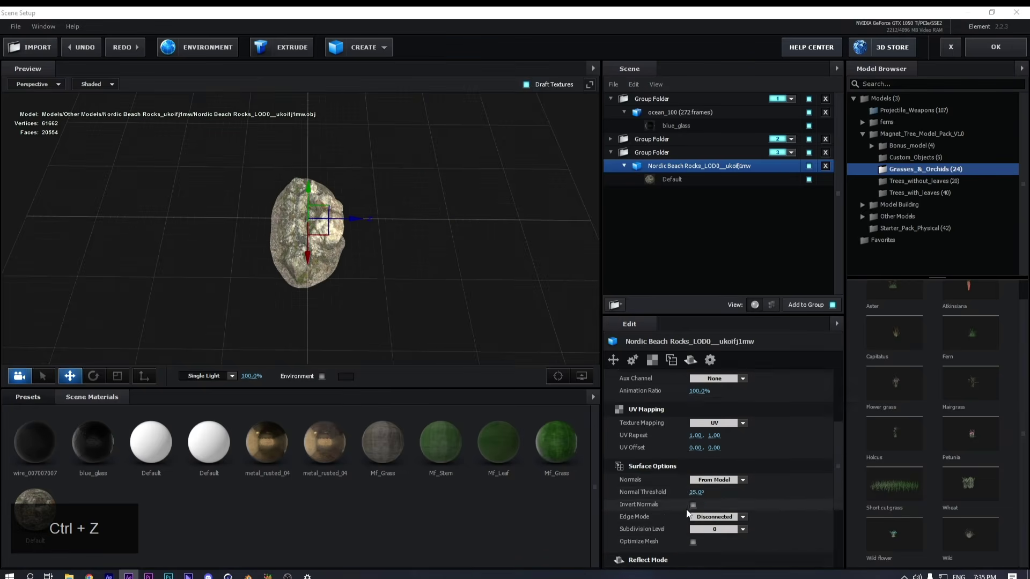
scroll(687, 509, down, 6)
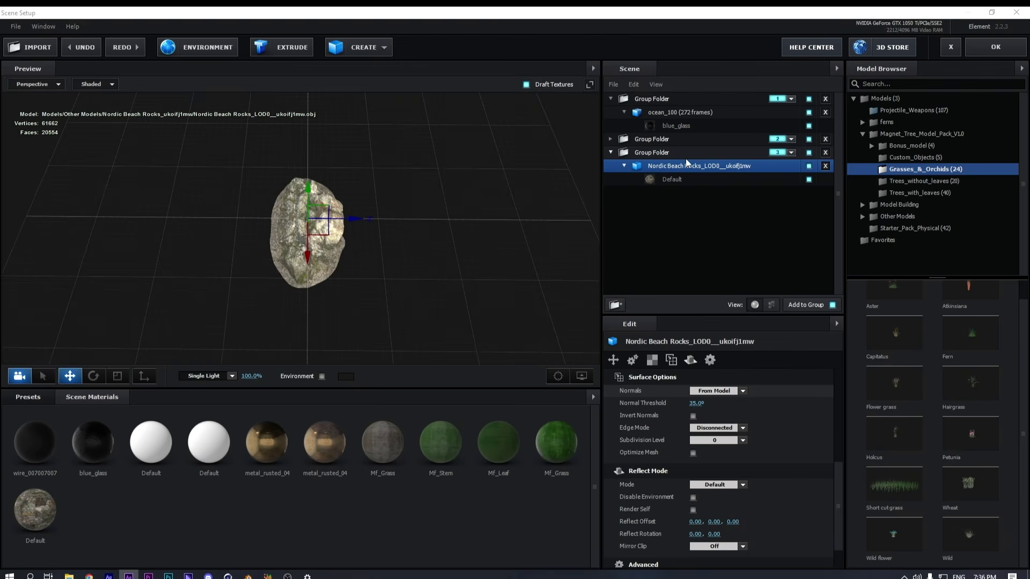
Try nesting the rocks model in a new group folder with X-axis symmetry, and undo back to the unmirrored group
click(612, 306)
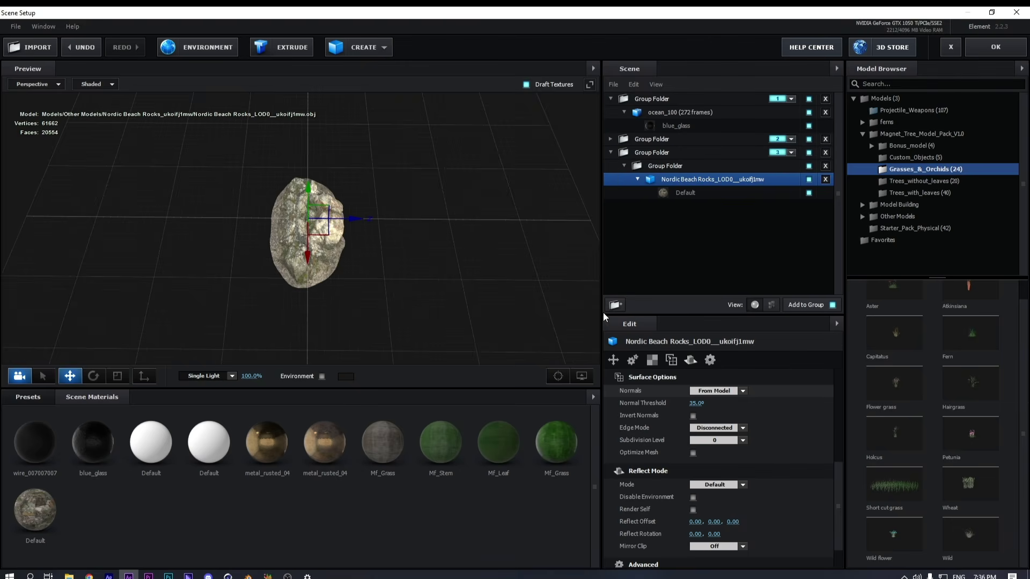
drag(350, 220, 394, 219)
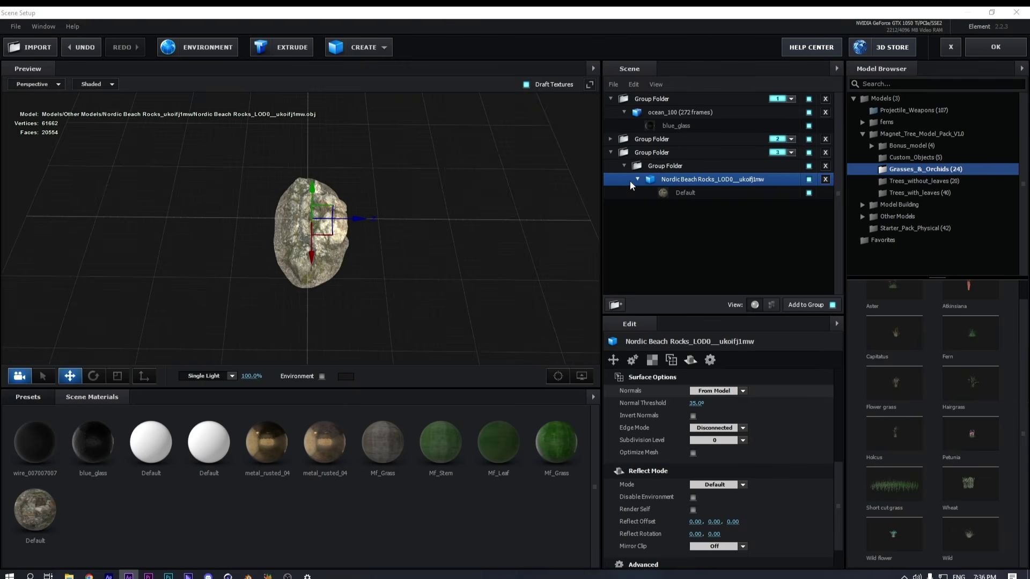
scroll(687, 411, down, 2)
click(682, 162)
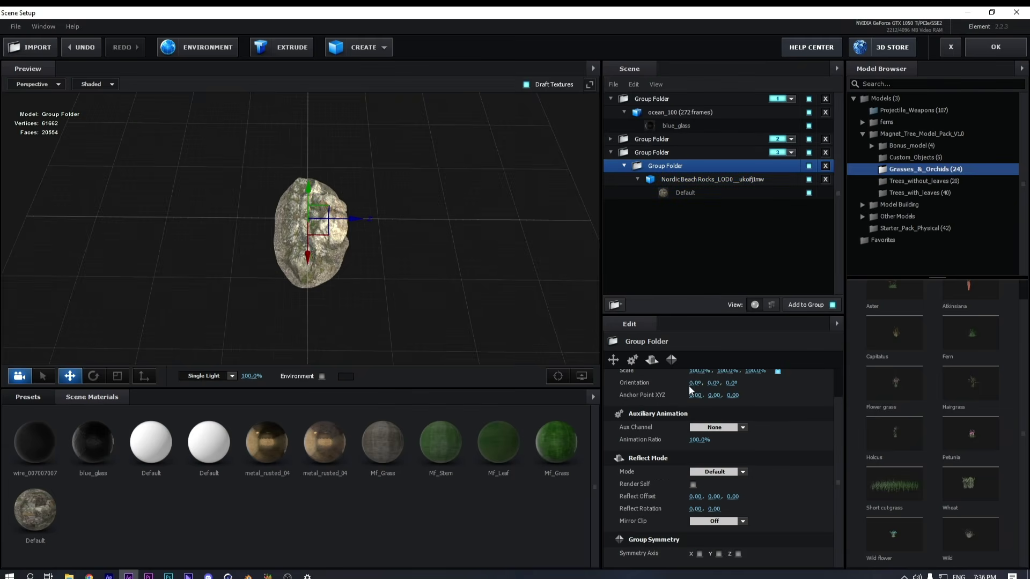
click(700, 554)
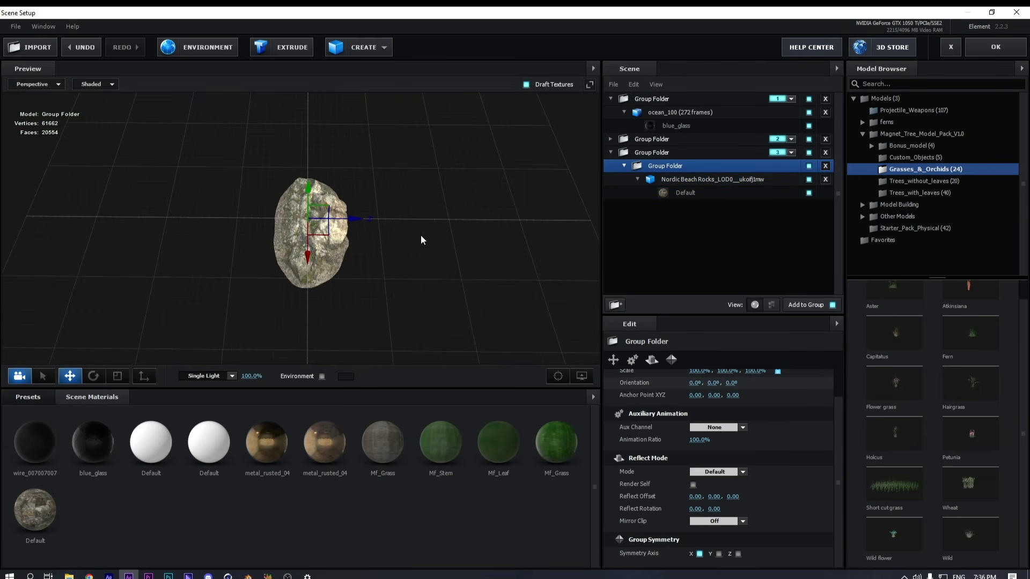
mouse_move(359, 220)
mouse_down()
mouse_move(396, 219)
mouse_move(353, 219)
mouse_up()
key(ctrl+z)
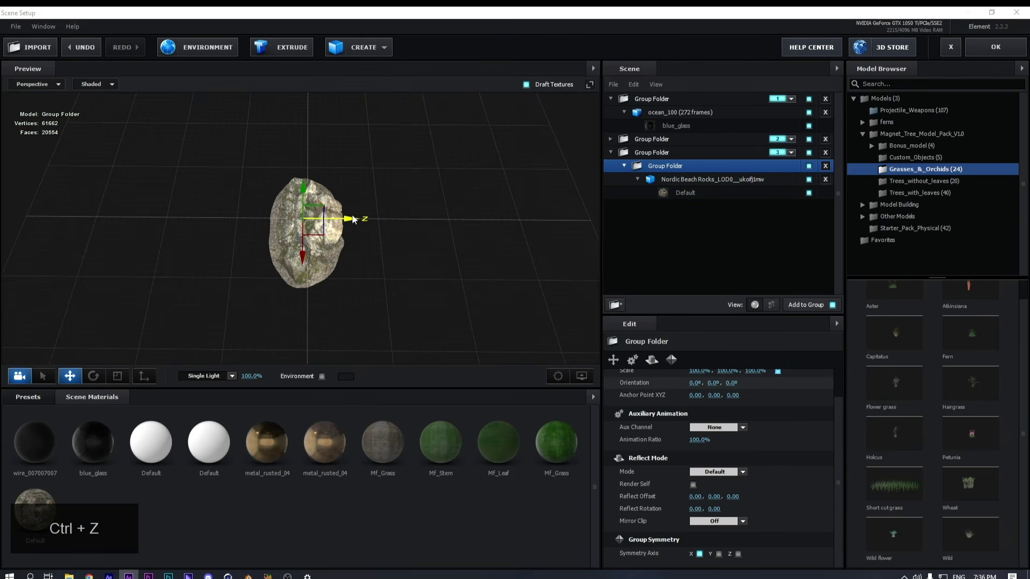
key(ctrl+z)
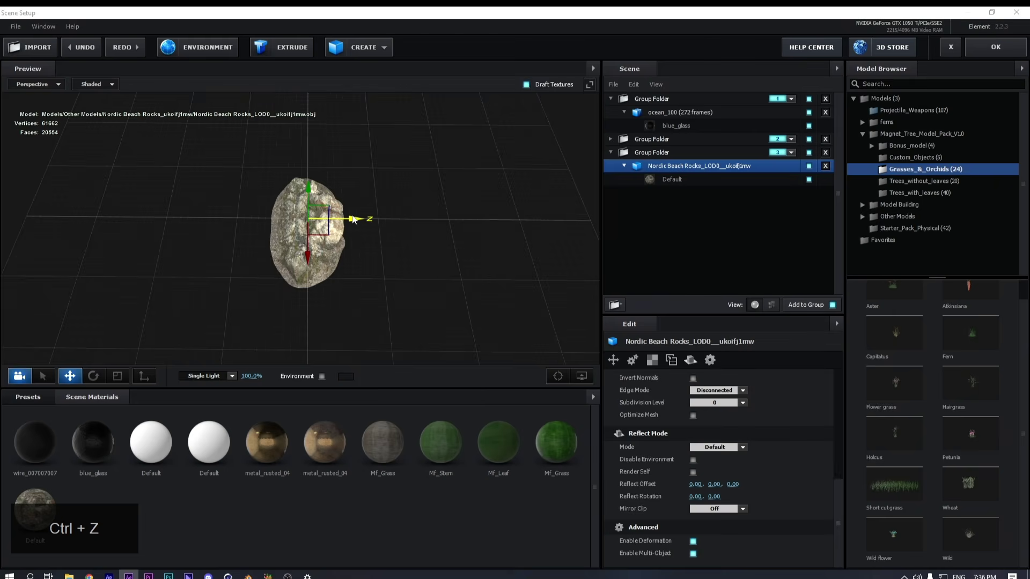
key(ctrl+z)
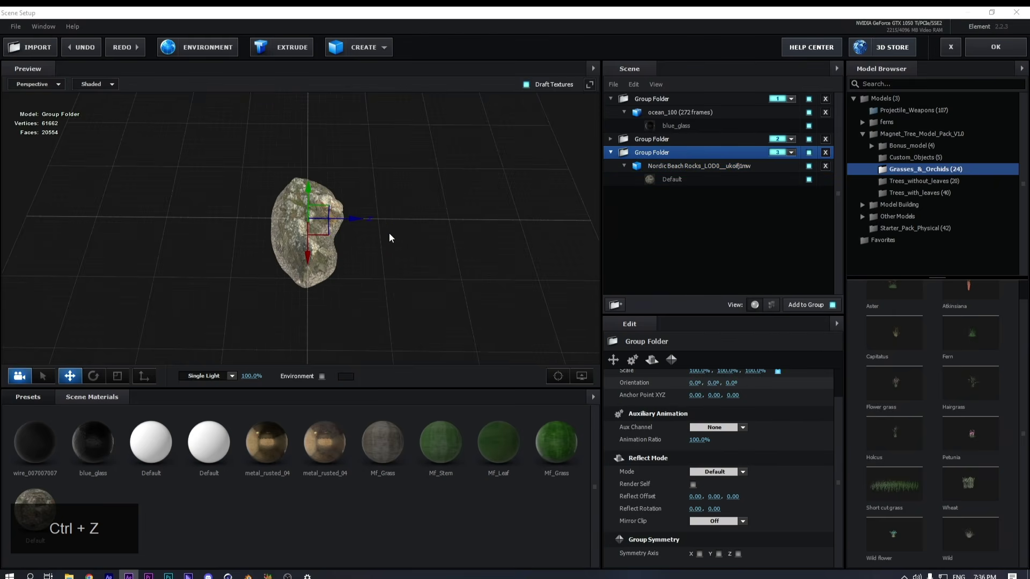
Move the rocks' group off-centre along Z, duplicate the rocks model and place the copy on the opposite side of the origin
drag(356, 218, 242, 230)
click(704, 167)
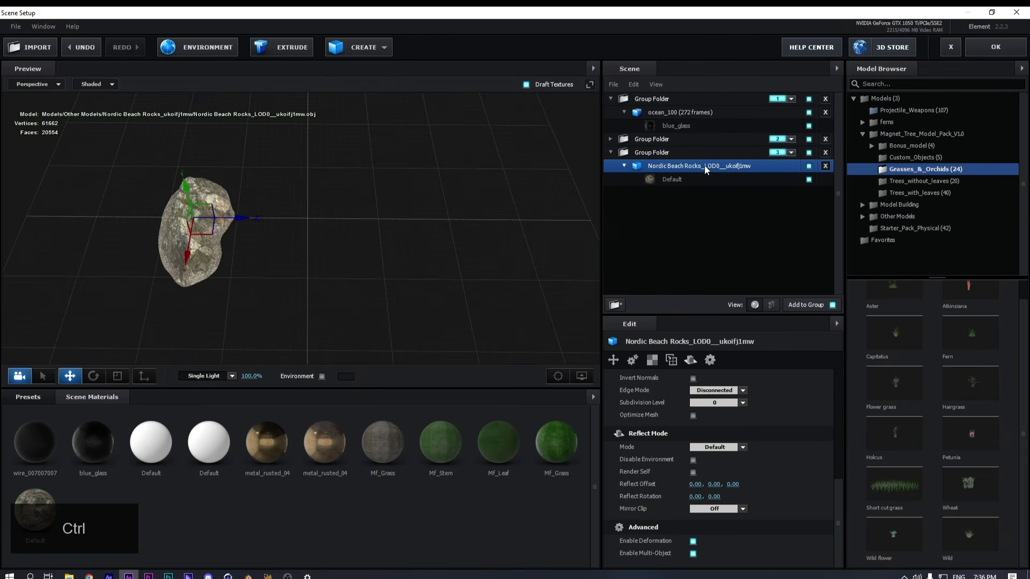
key(ctrl+d)
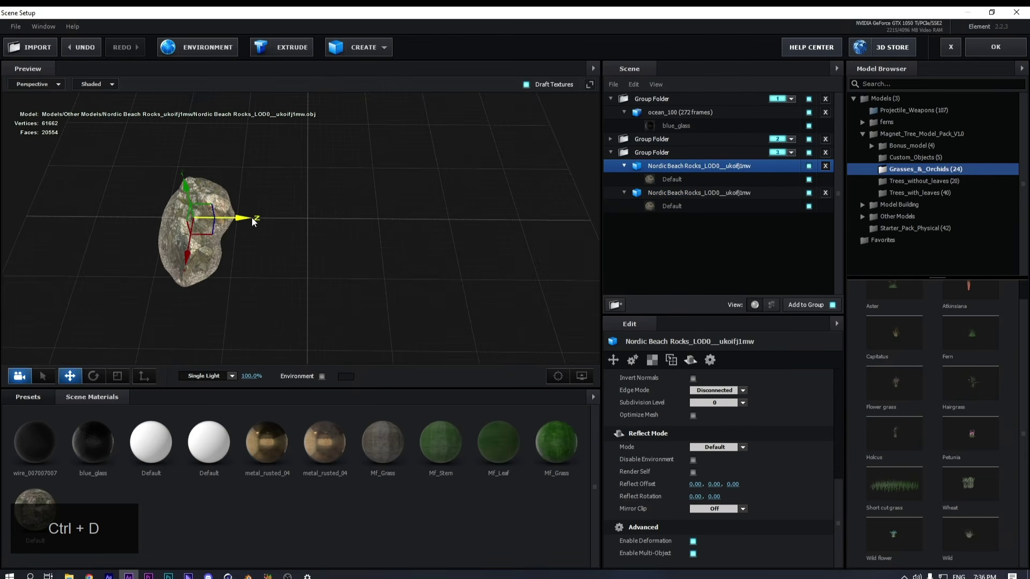
drag(252, 218, 301, 212)
Turn the duplicated rocks around about the vertical axis to face the original, and adjust both models' spacing along Z
key(e)
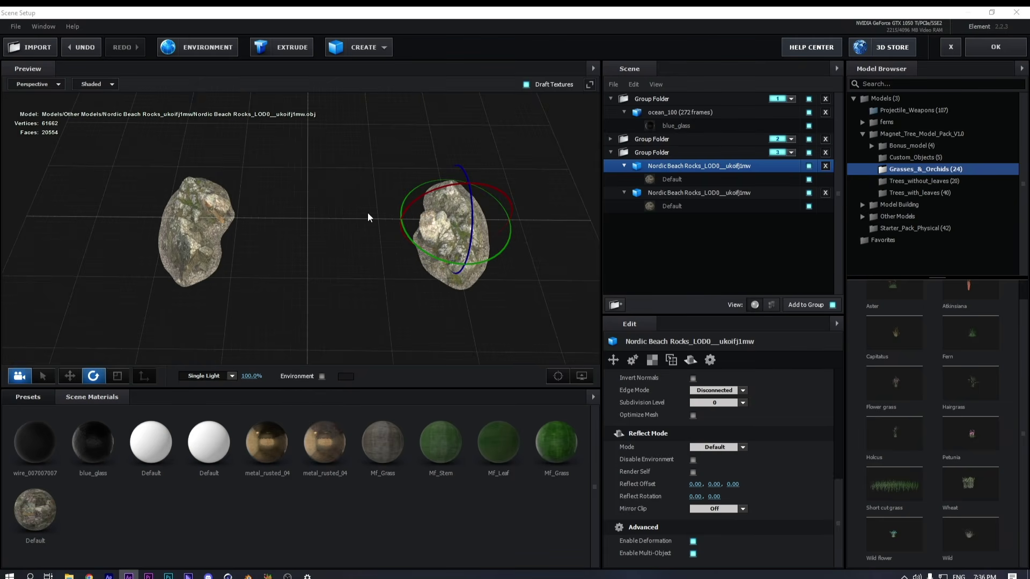
click(659, 194)
key(w)
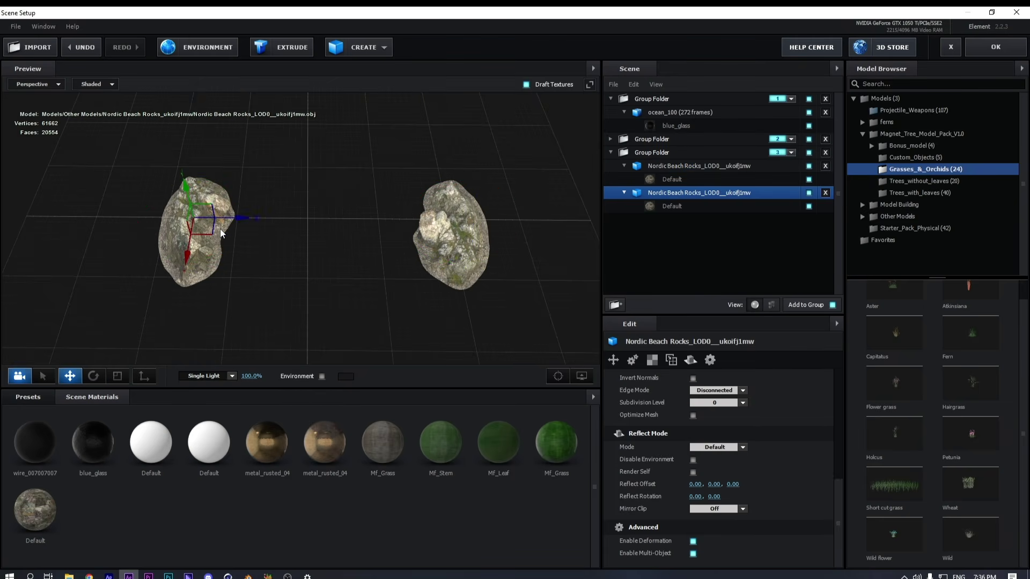
mouse_move(224, 218)
mouse_down()
mouse_move(202, 220)
mouse_move(226, 221)
mouse_up()
click(697, 166)
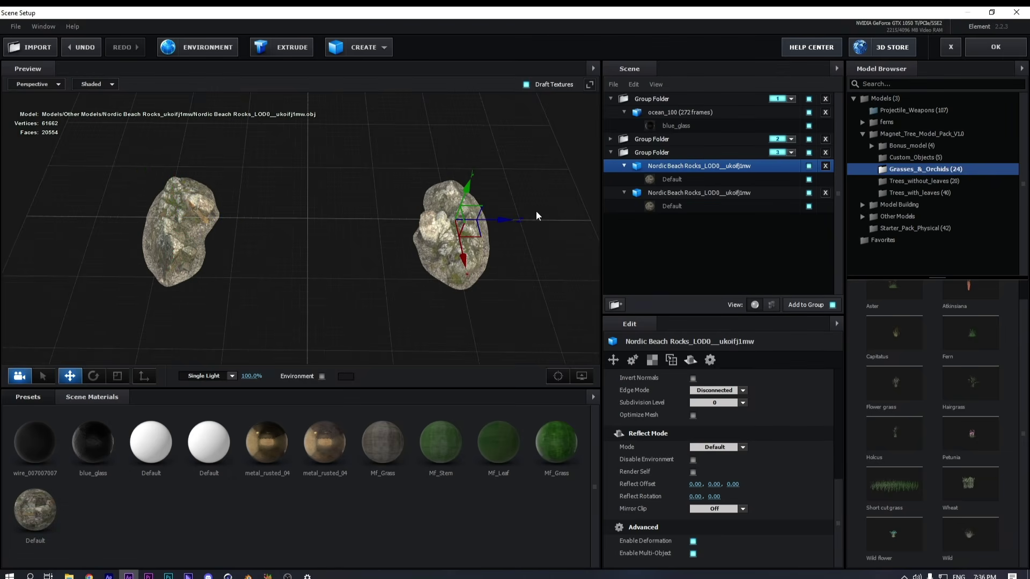
drag(499, 224, 366, 266)
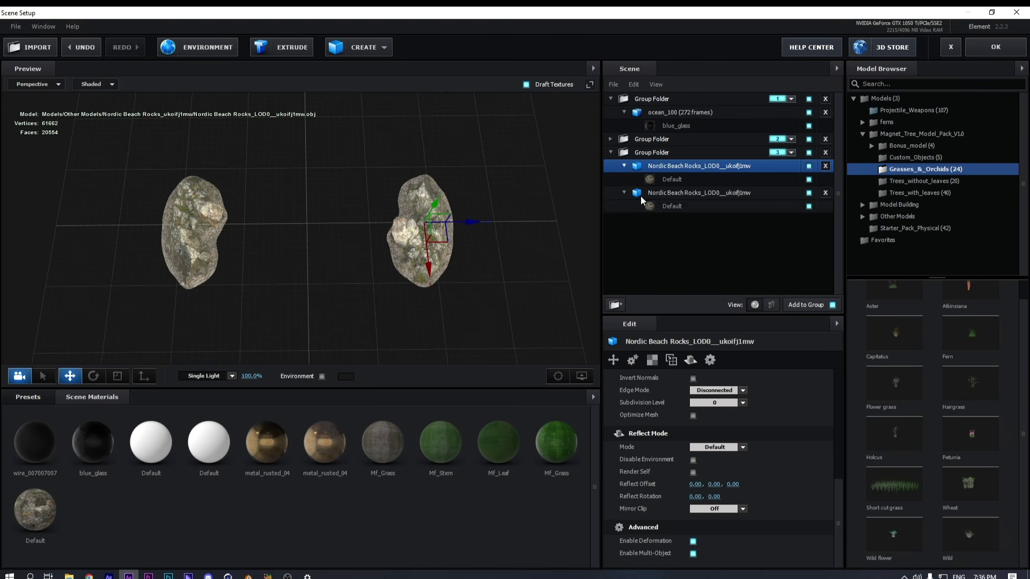
Collapse the rocks and ocean group folders and select the rocks' group folder
click(610, 153)
click(611, 99)
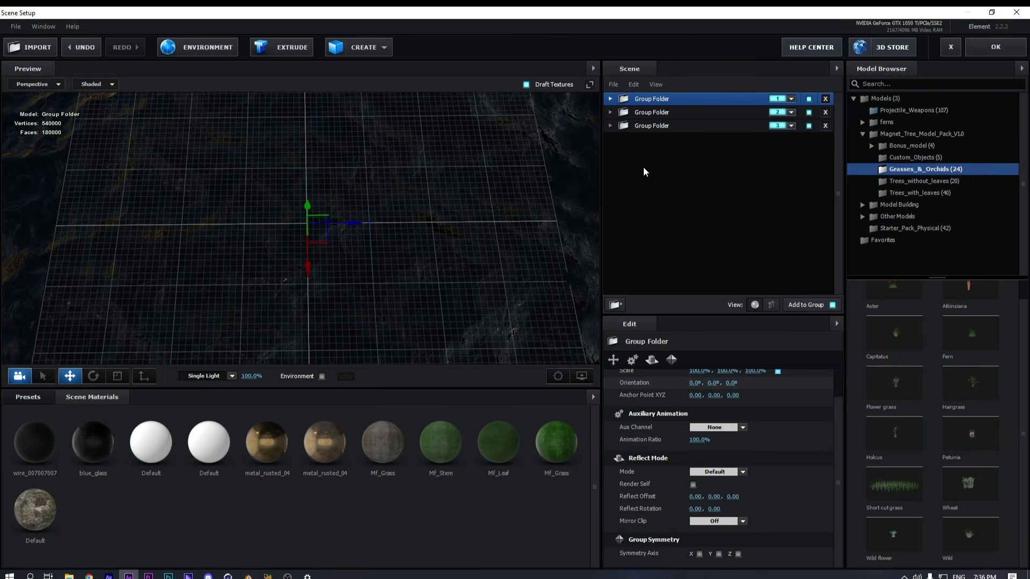
click(660, 128)
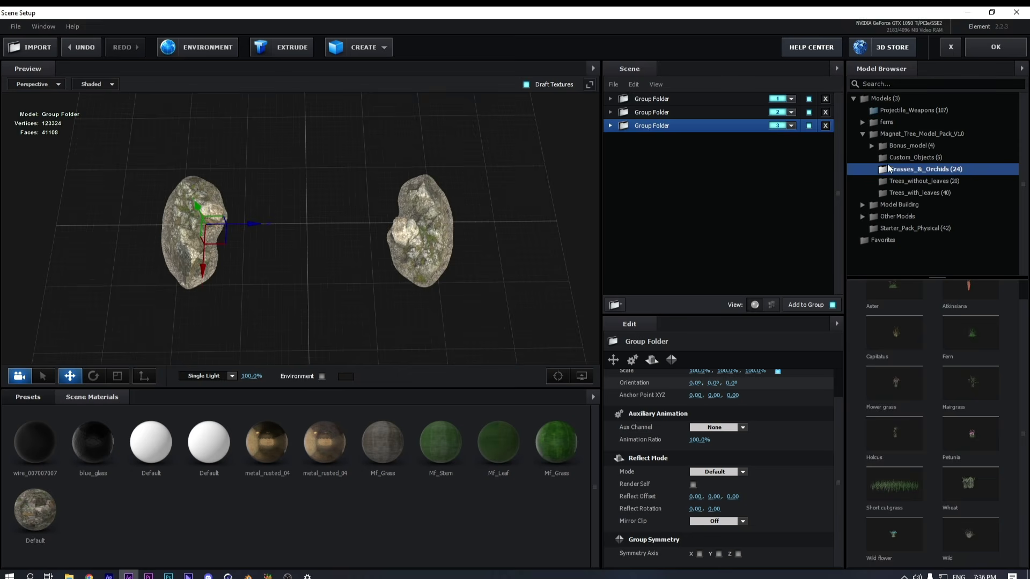
Browse the Trees_without_leaves models in the Magnet_Tree_Model_Pack_V1.0 library
click(896, 134)
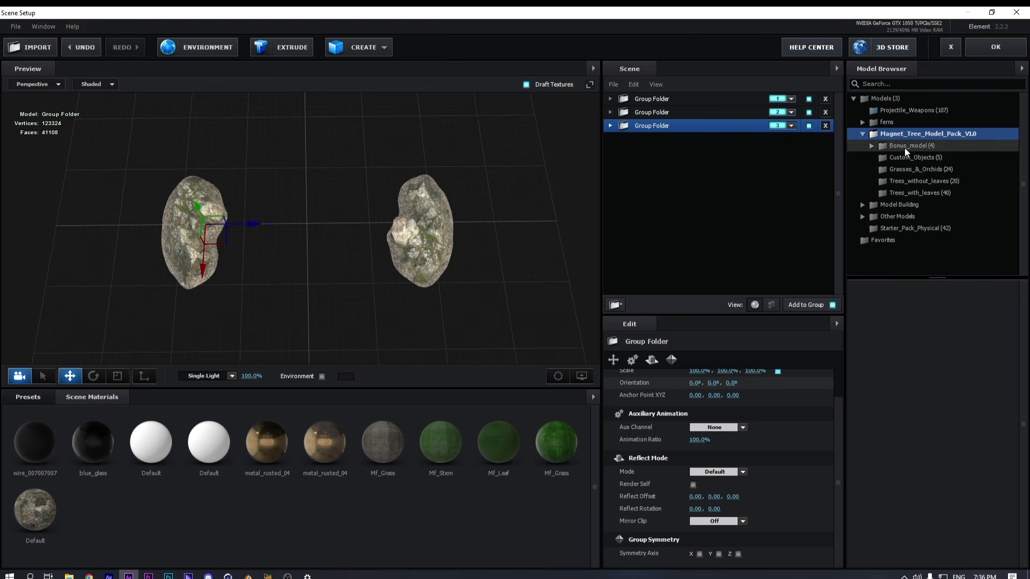
click(910, 181)
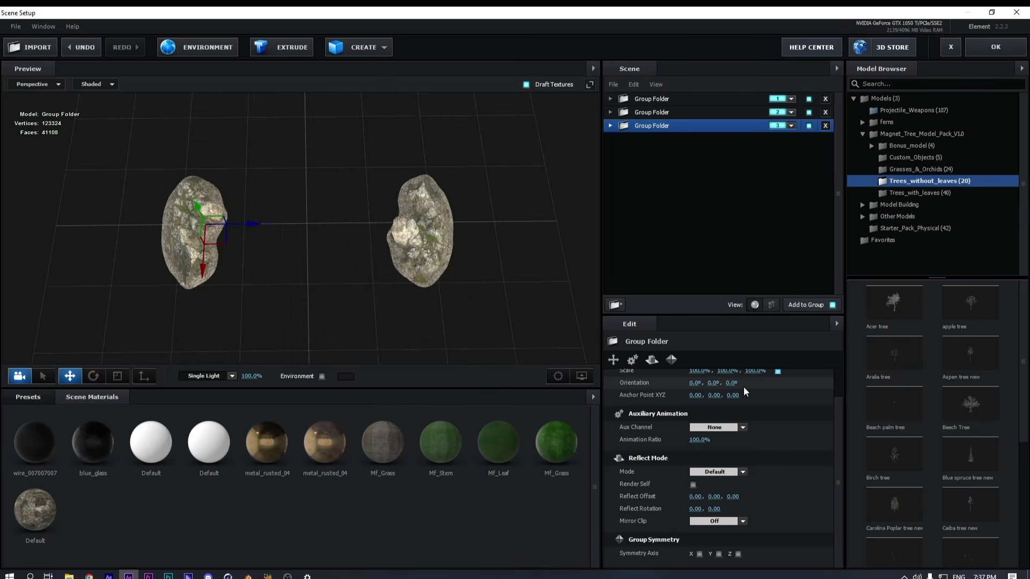
Enable Optimize Mesh on both Nordic Beach Rocks models and collapse their group folder
scroll(730, 392, up, 1)
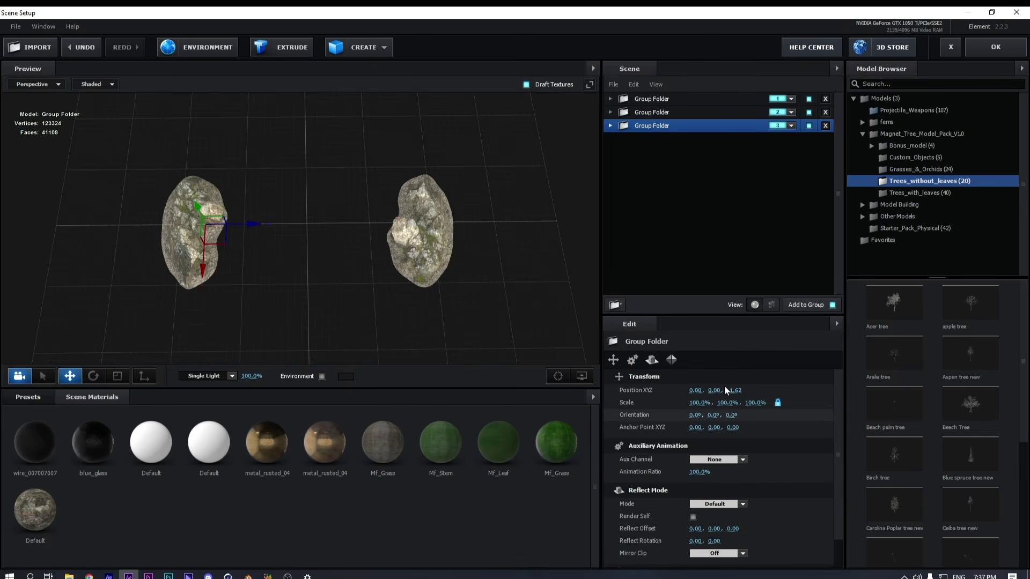
click(610, 126)
click(656, 140)
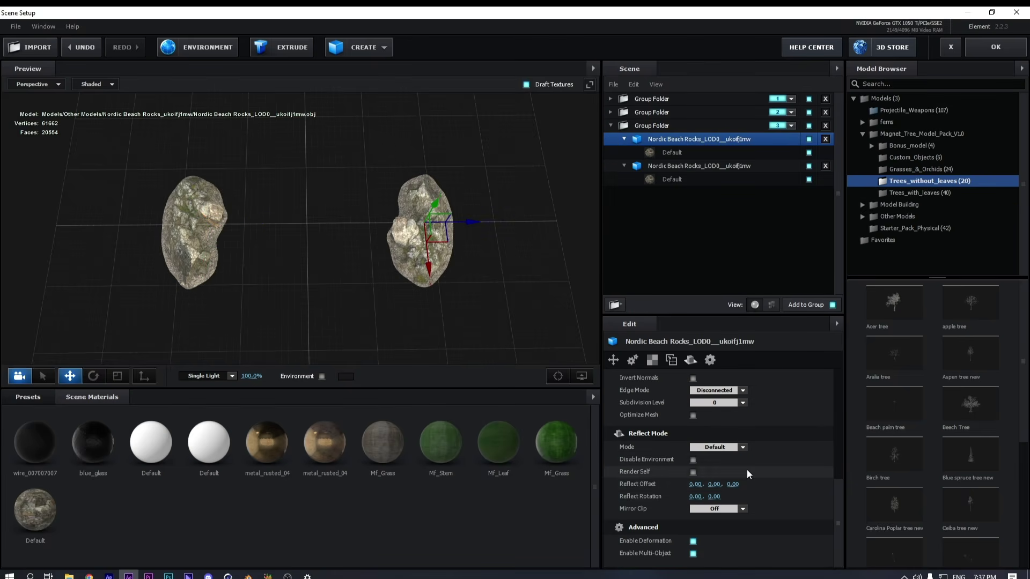
scroll(677, 449, up, 1)
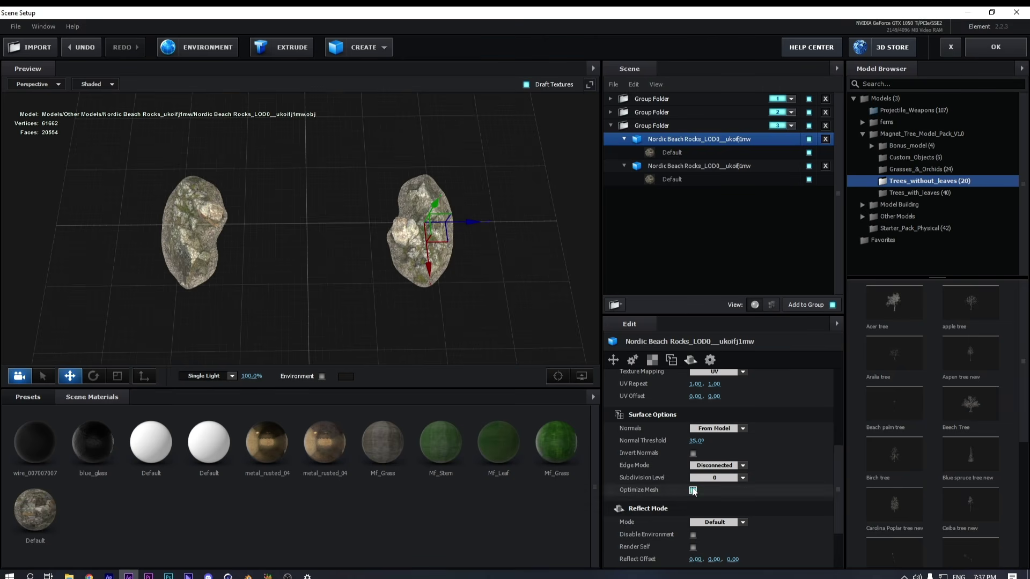
click(665, 166)
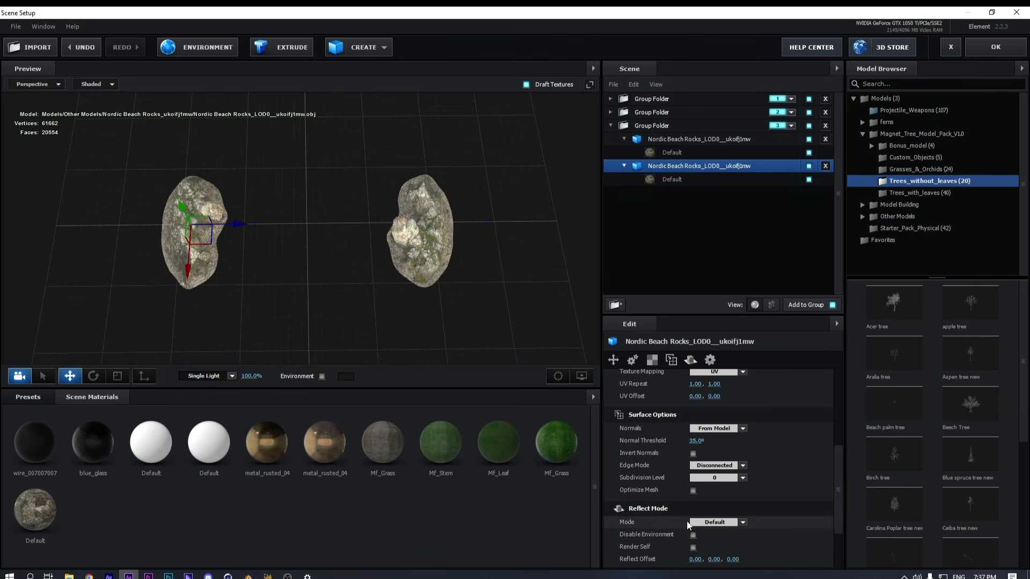
click(692, 490)
click(612, 128)
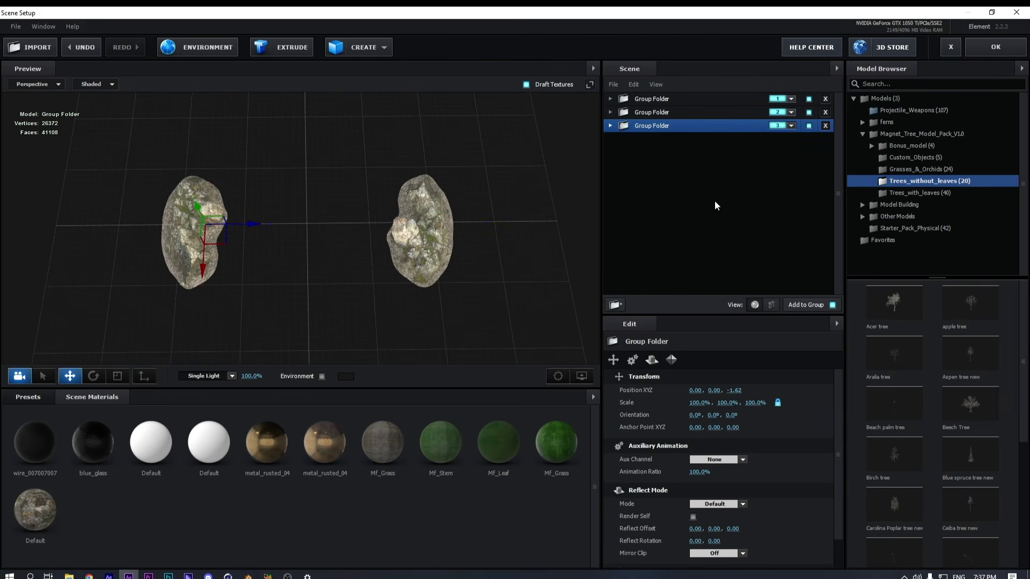
Compare the trees with and without leaves, and add the leafless Beech Tree model to the scene
click(922, 193)
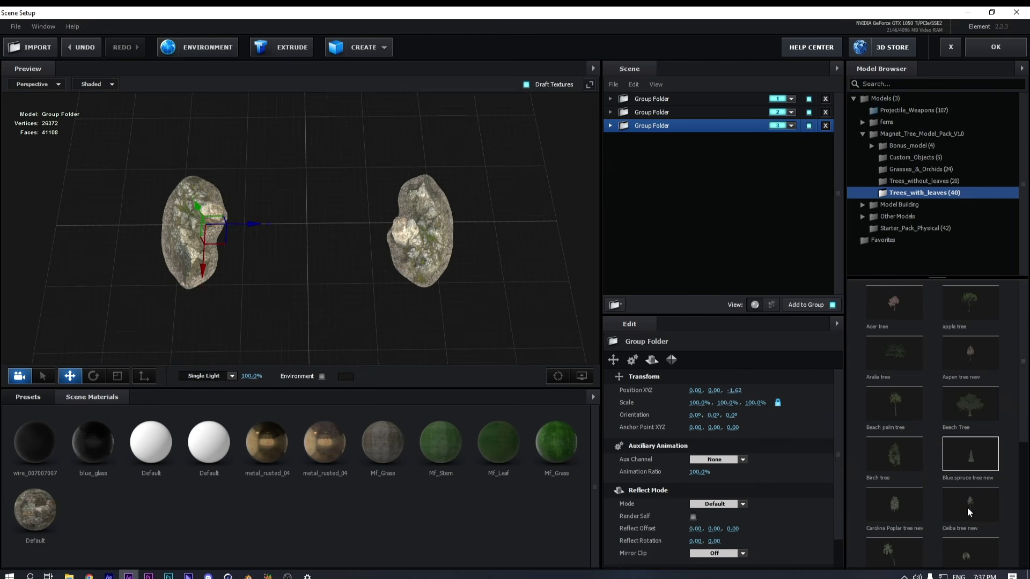
click(926, 182)
scroll(942, 396, down, 4)
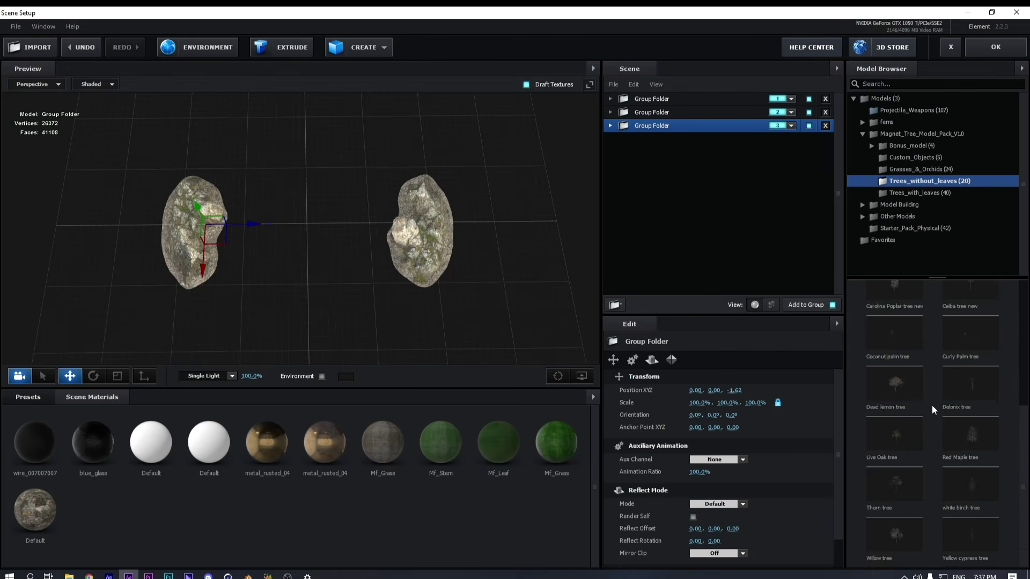
scroll(931, 405, up, 4)
click(966, 415)
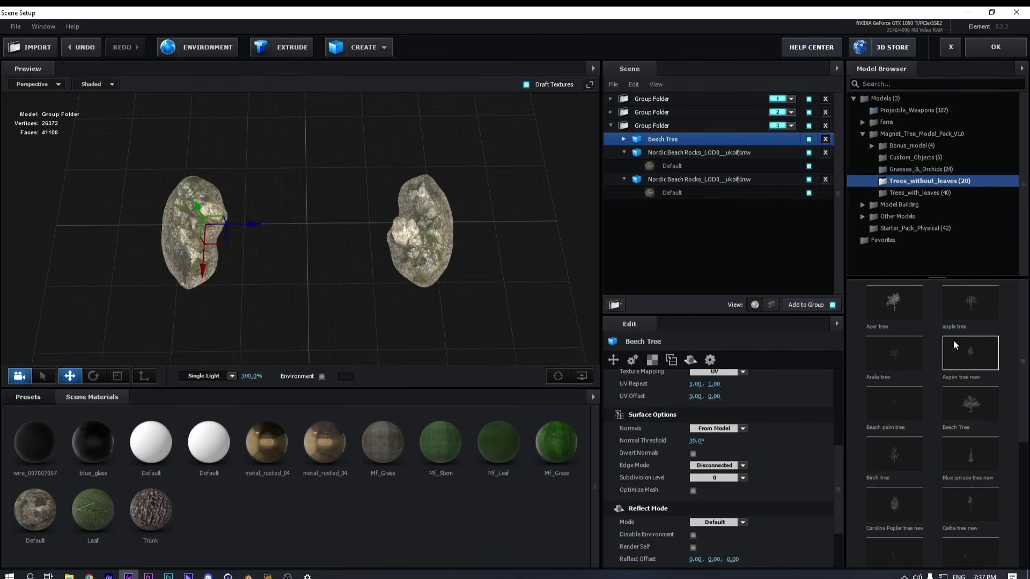
Take the Beech Tree out of the rocks' group and place it in its own group folder assigned to group 4
drag(690, 140, 690, 289)
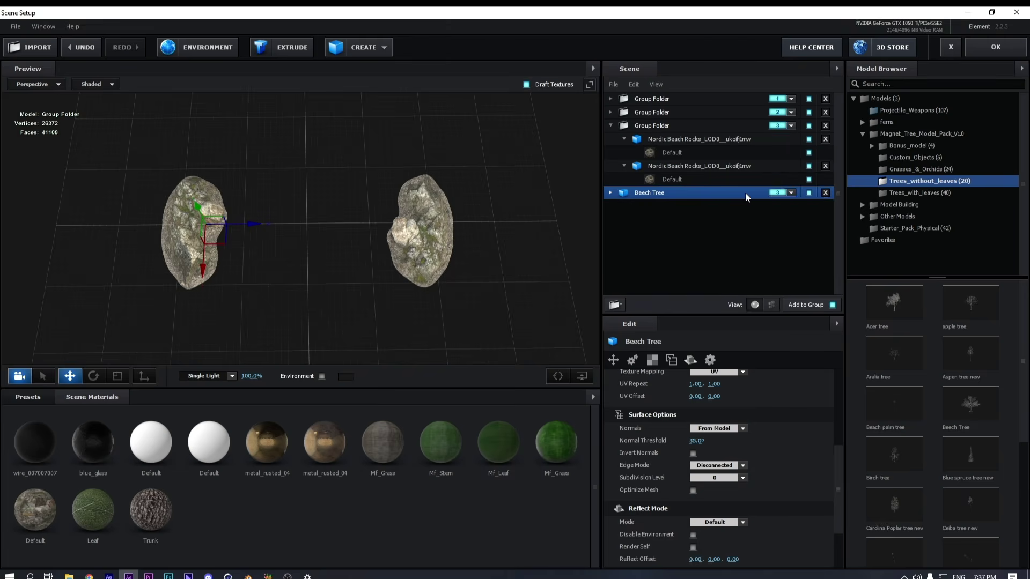
click(792, 193)
click(829, 208)
click(650, 193)
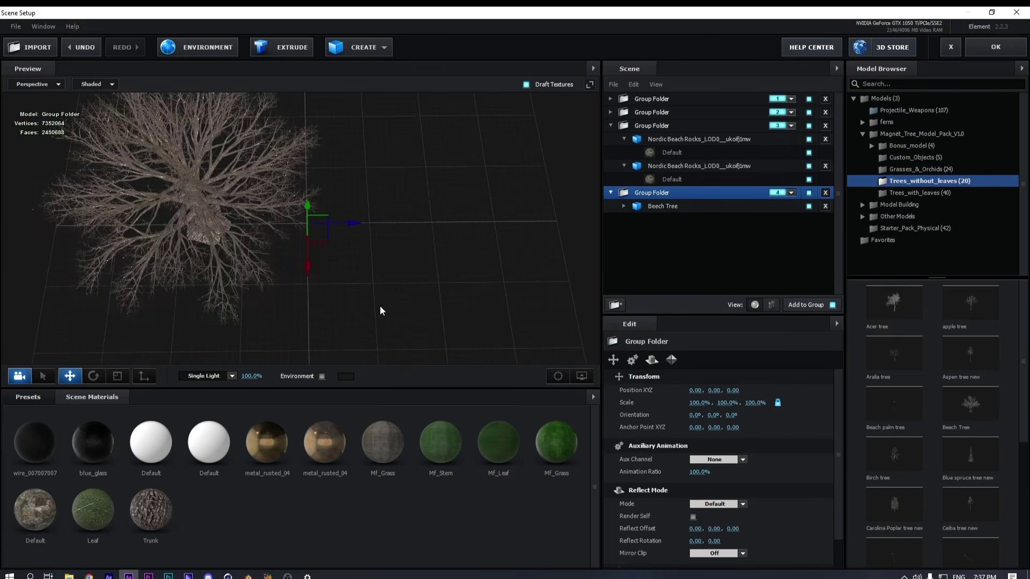
Position the tree's group folder at X -1.85, Y -0.55 and scale it to 116%
drag(283, 288, 315, 187)
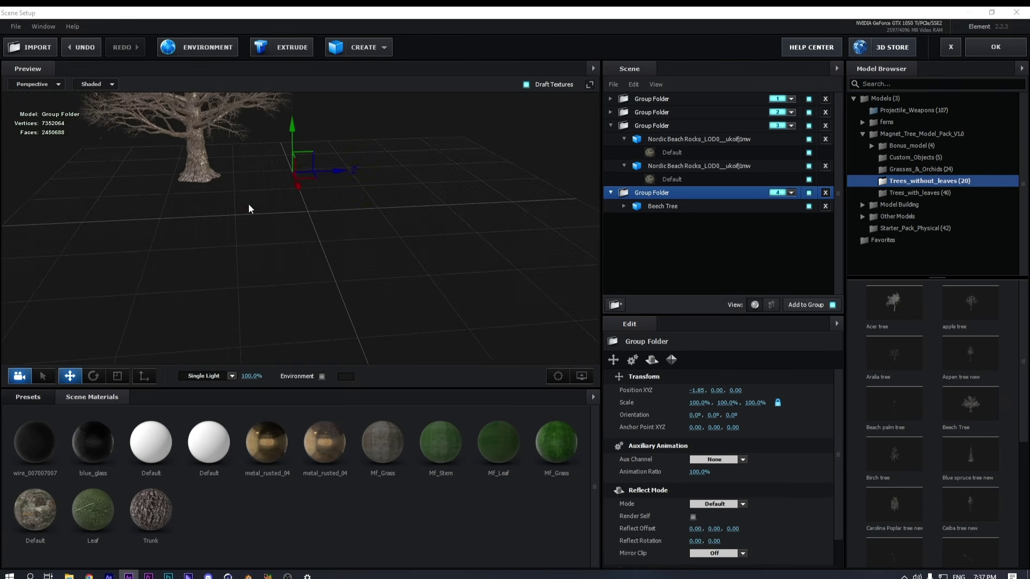
drag(231, 197, 295, 287)
mouse_move(717, 390)
mouse_down()
mouse_move(685, 390)
mouse_move(725, 402)
mouse_up()
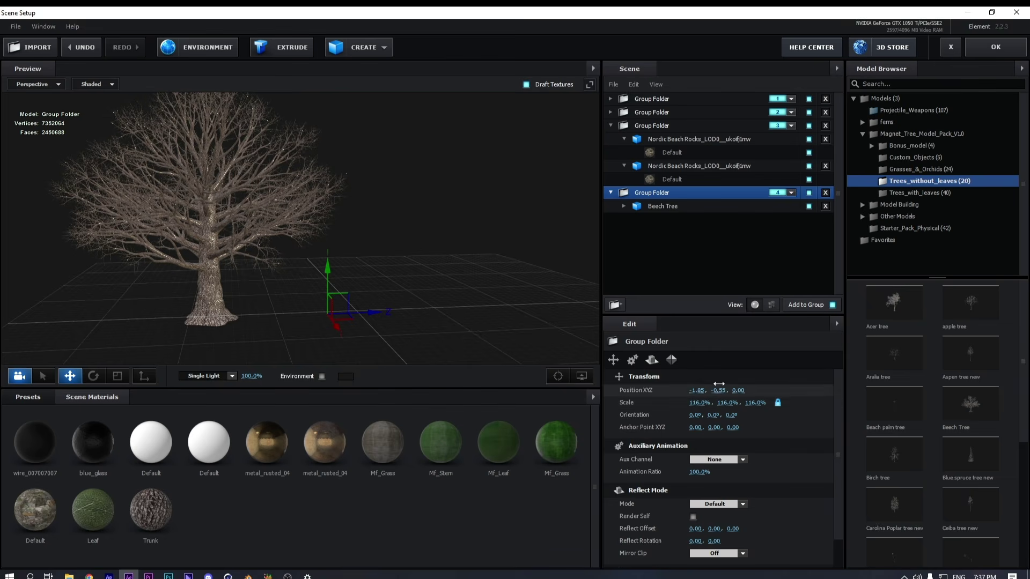
Add the leafless Red Maple tree model to the Beech Tree's group and enable Optimize Mesh on both trees
scroll(947, 423, down, 4)
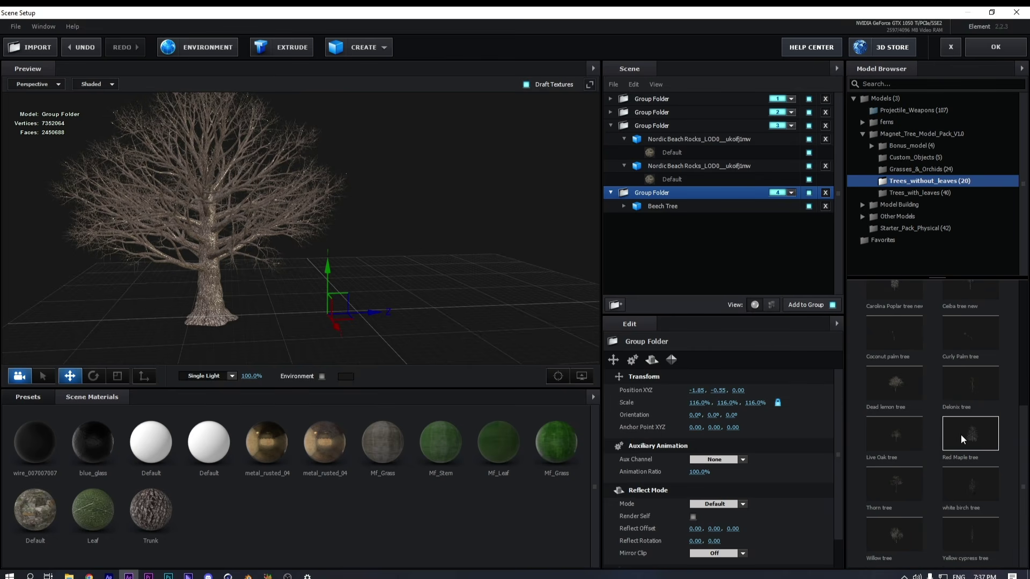
click(961, 435)
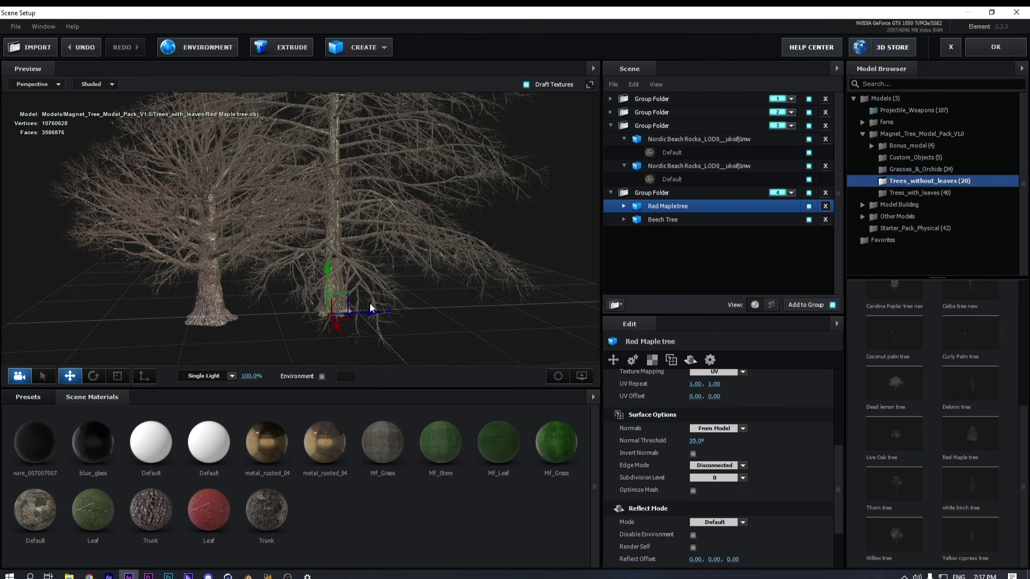
click(693, 490)
click(687, 219)
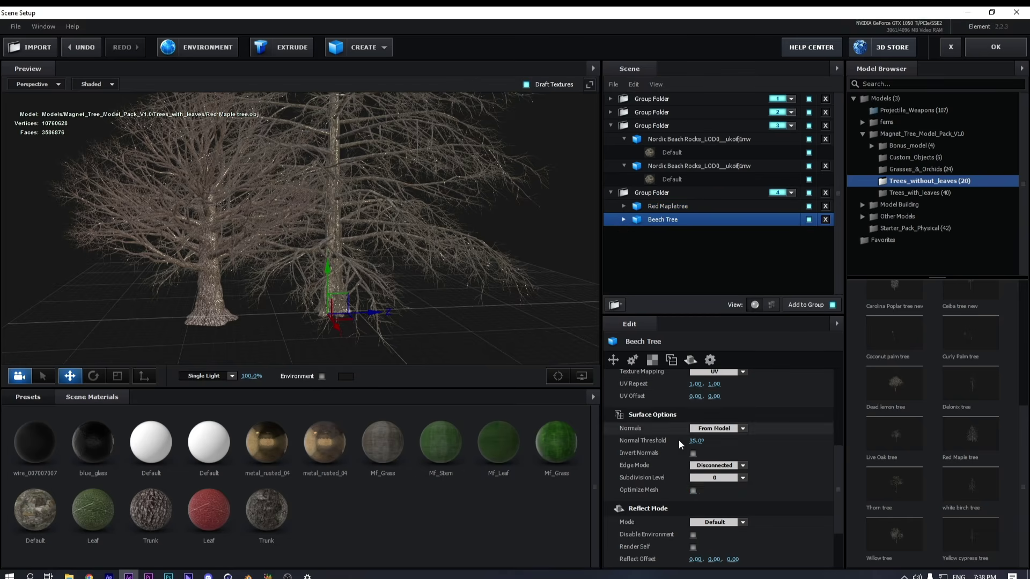
click(665, 206)
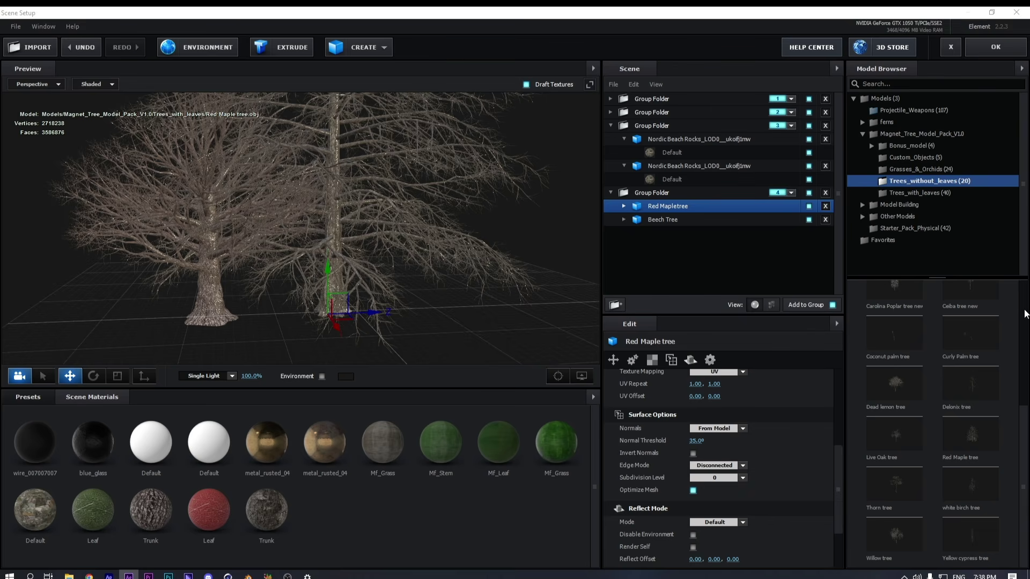
click(660, 219)
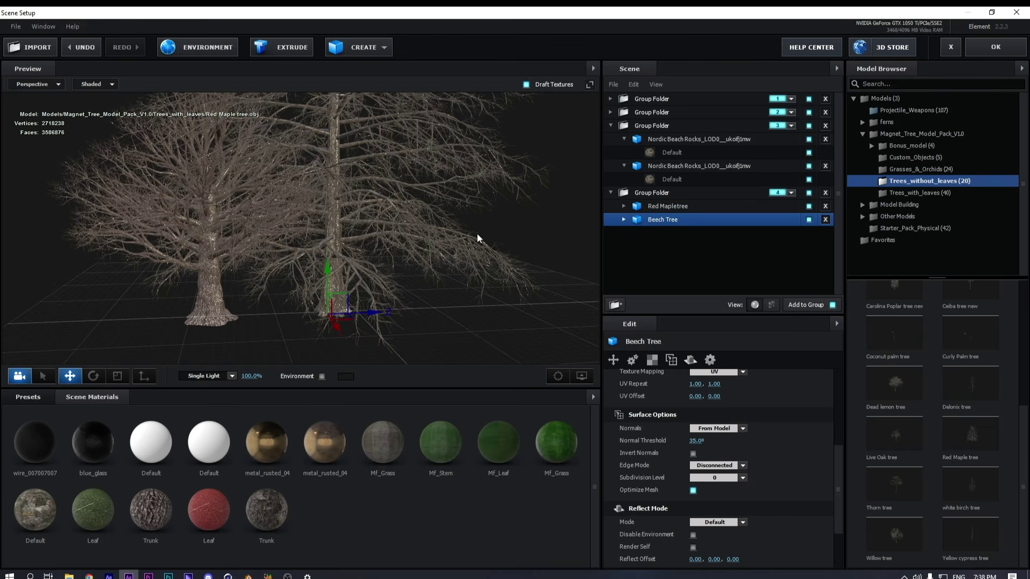
Move the Red Maple tree along Z to 2.23, away from the Beech Tree
drag(456, 237, 353, 340)
scroll(341, 269, up, 3)
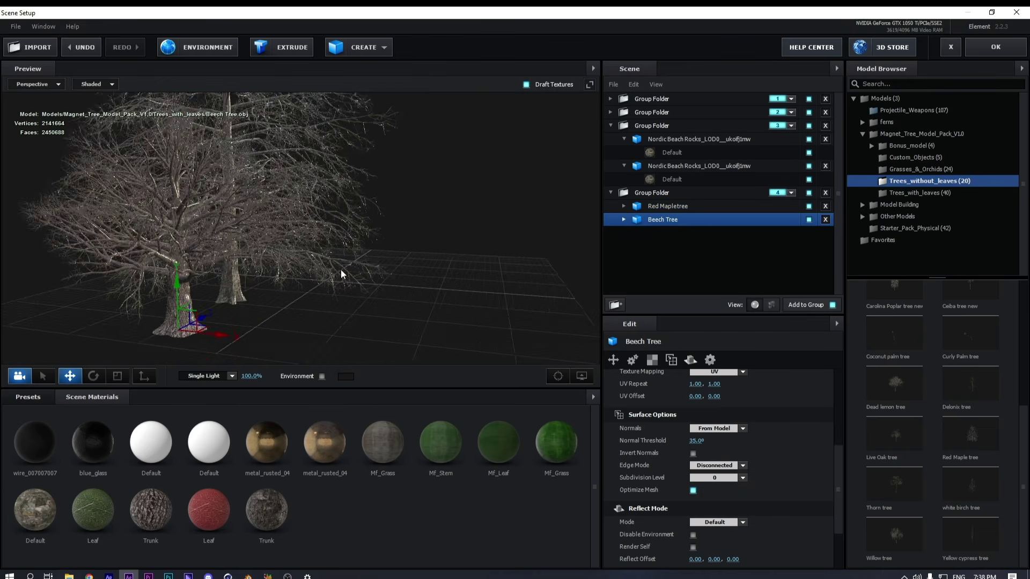
drag(340, 270, 558, 299)
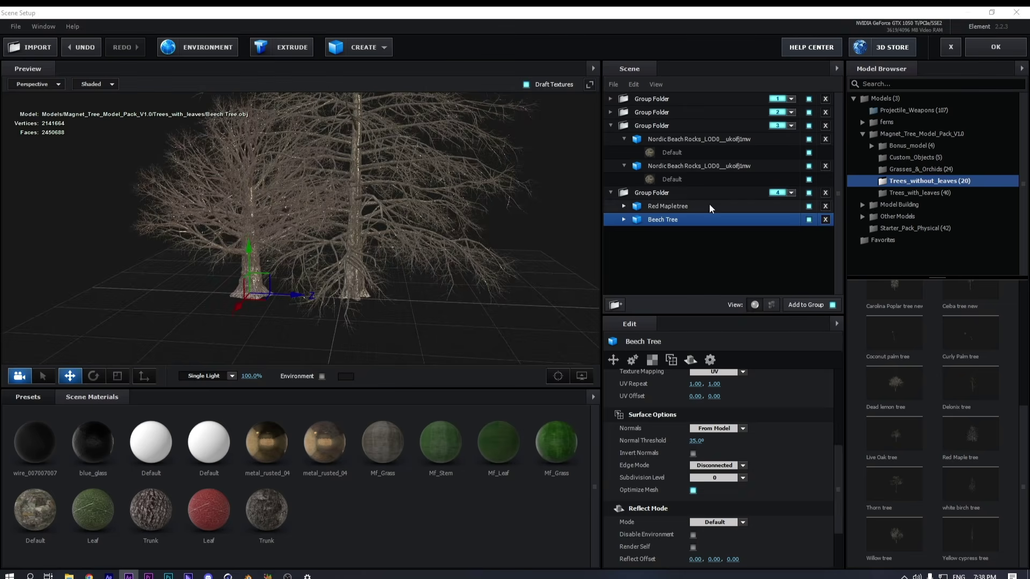
click(708, 207)
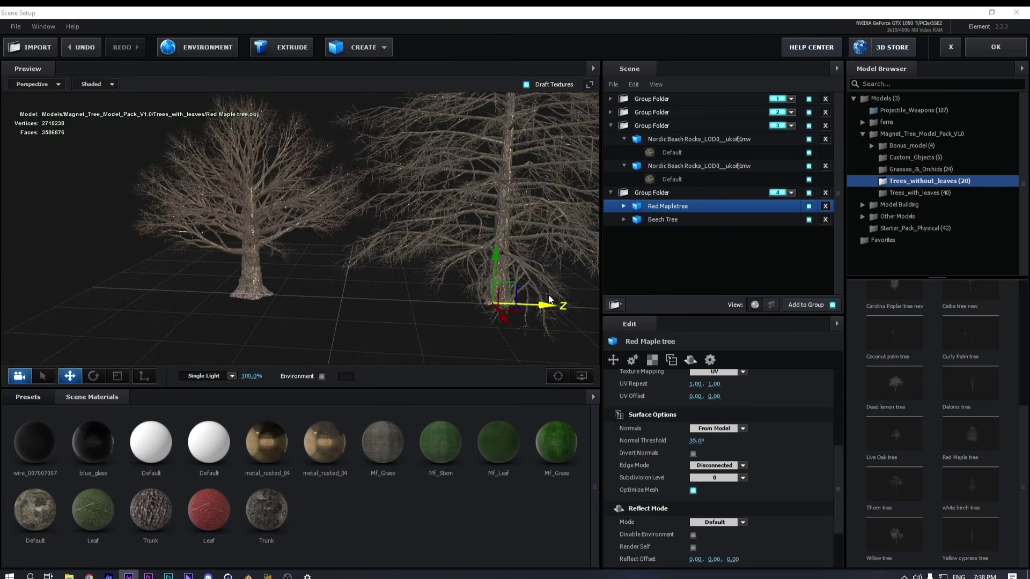
scroll(535, 268, down, 3)
scroll(526, 262, down, 3)
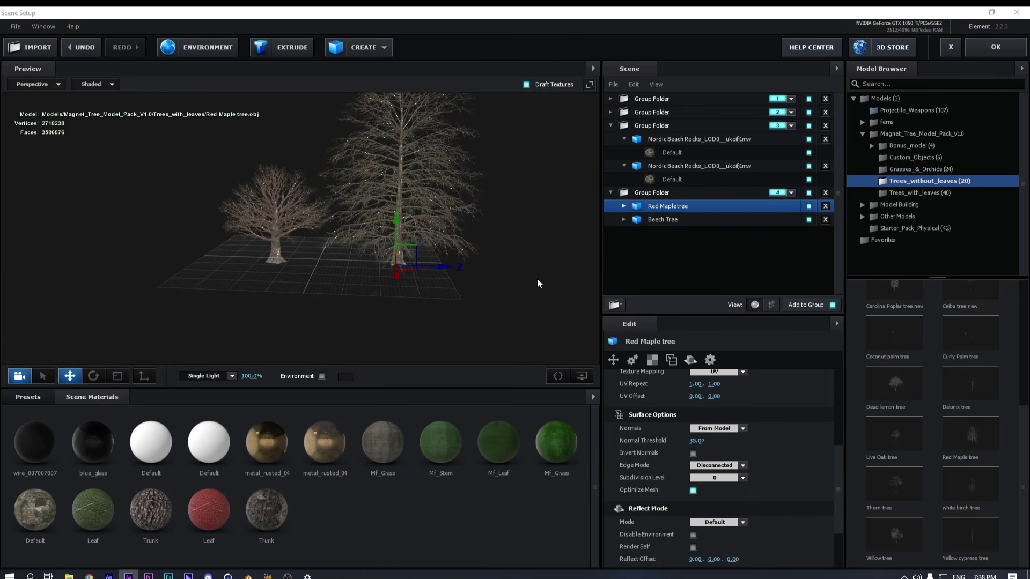
Scale the Red Maple tree to 1169.5% and shift it along X to -1.22
scroll(684, 417, up, 5)
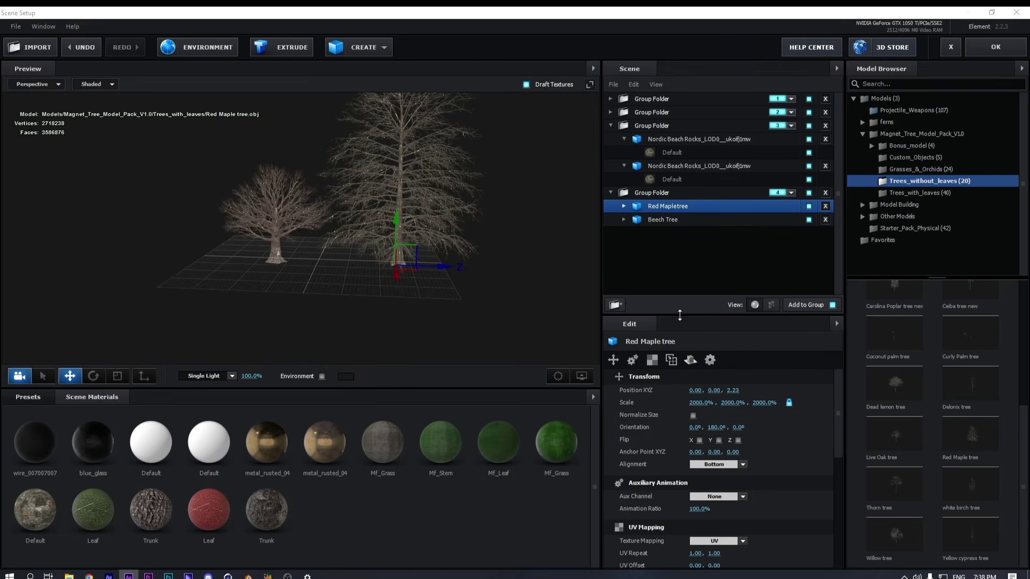
drag(701, 403, 456, 402)
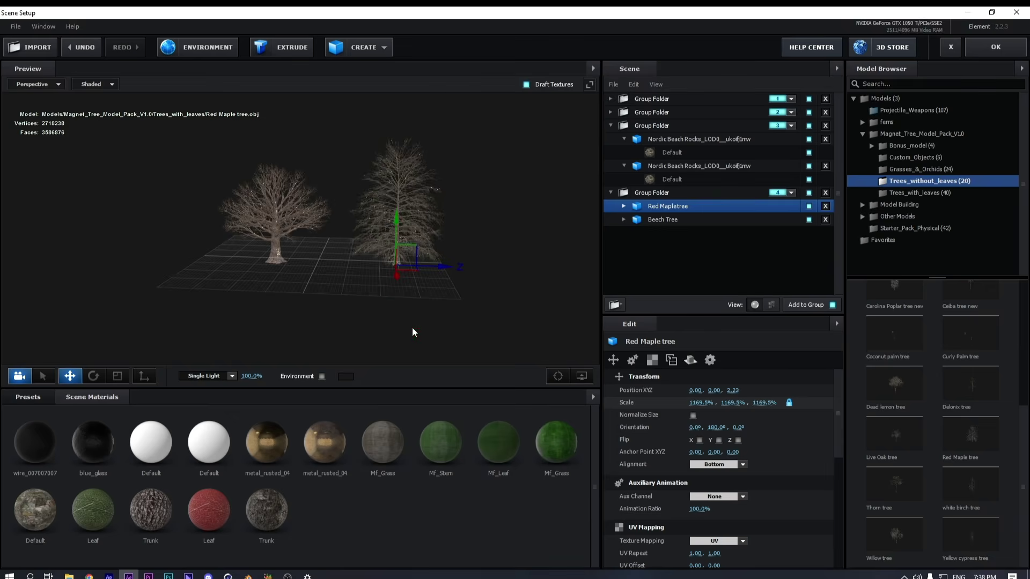
scroll(471, 297, up, 3)
drag(476, 313, 456, 286)
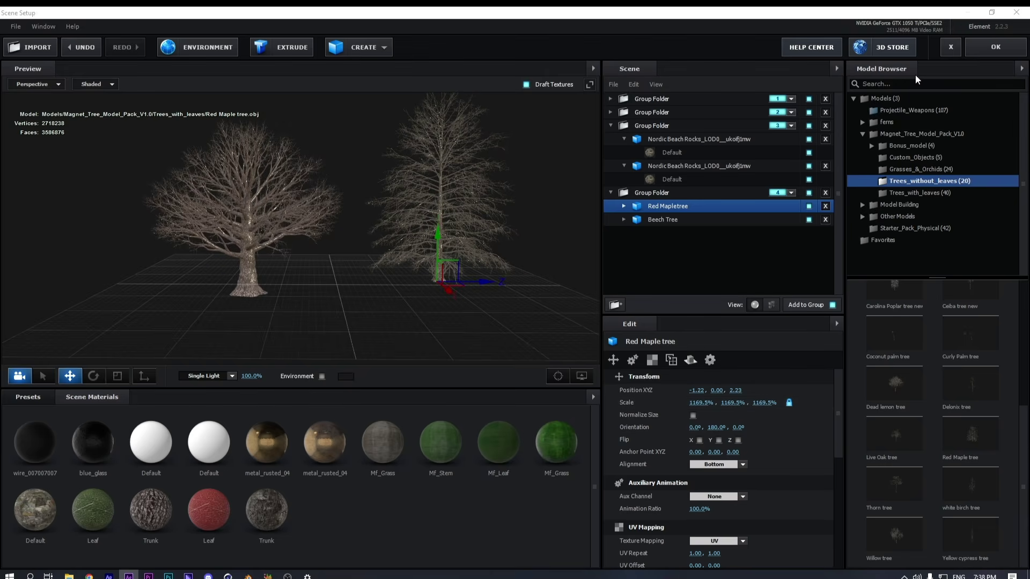
Collapse the trees' and rocks' group folders and accept the scene setup to return to the composition
click(611, 193)
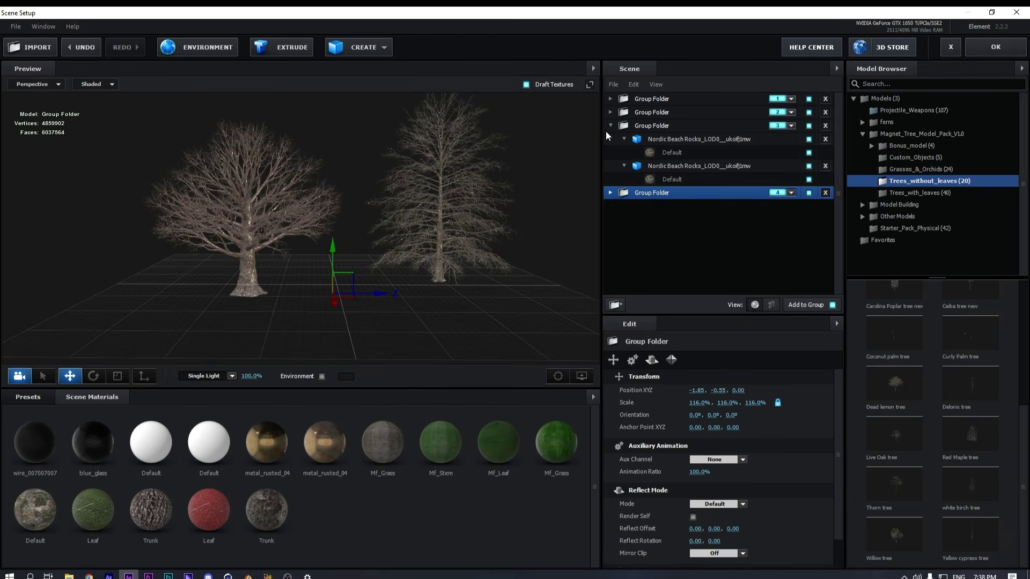
click(611, 125)
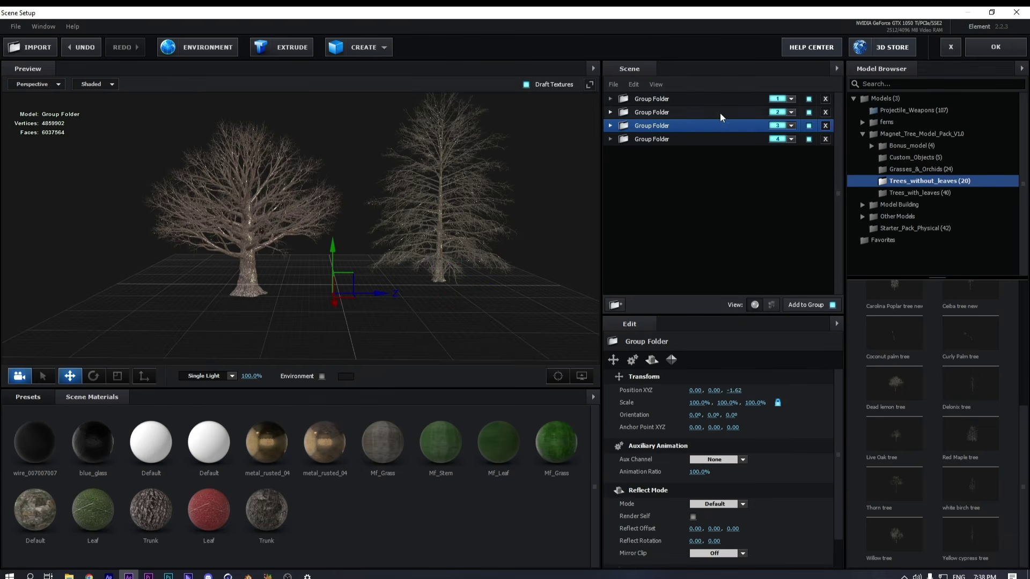
click(998, 45)
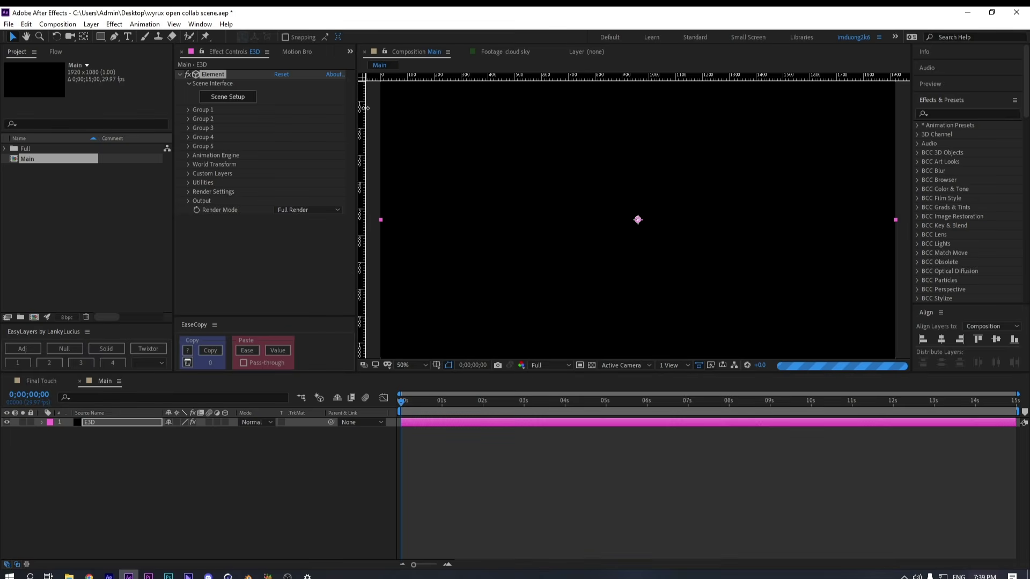
Set the Element render mode to Preview and the composition's viewing resolution to Third
click(296, 211)
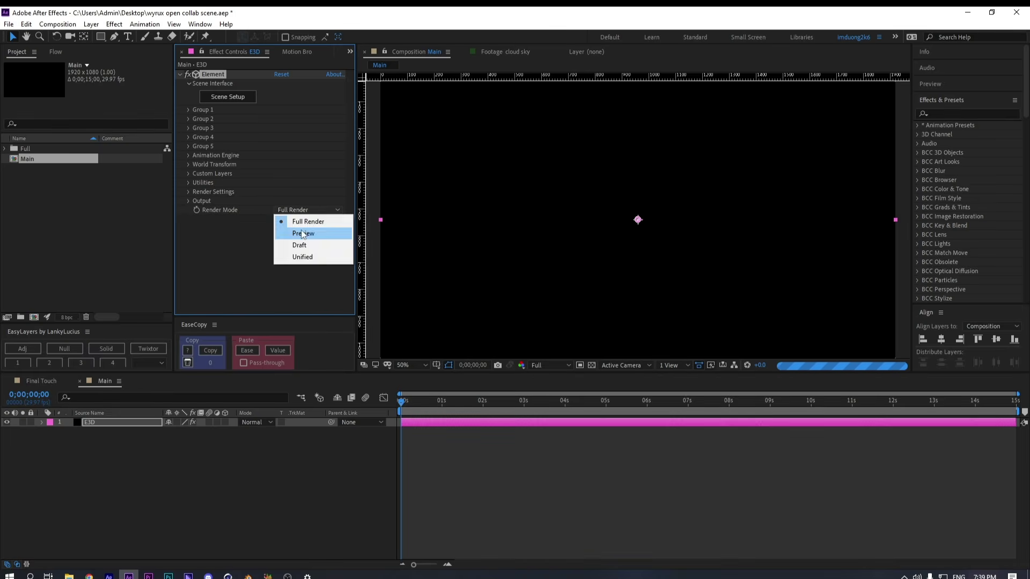
click(303, 236)
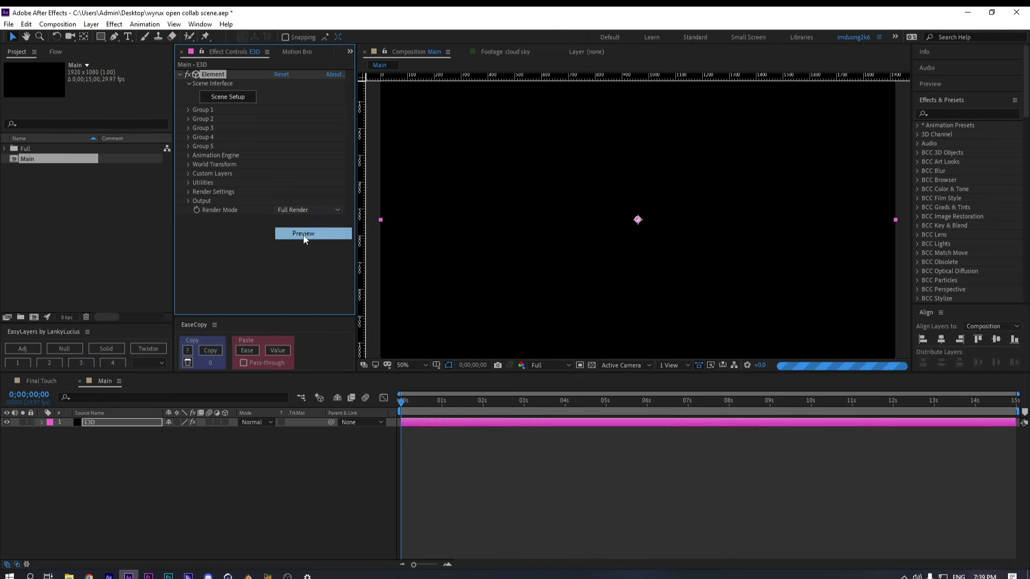
click(552, 367)
click(558, 413)
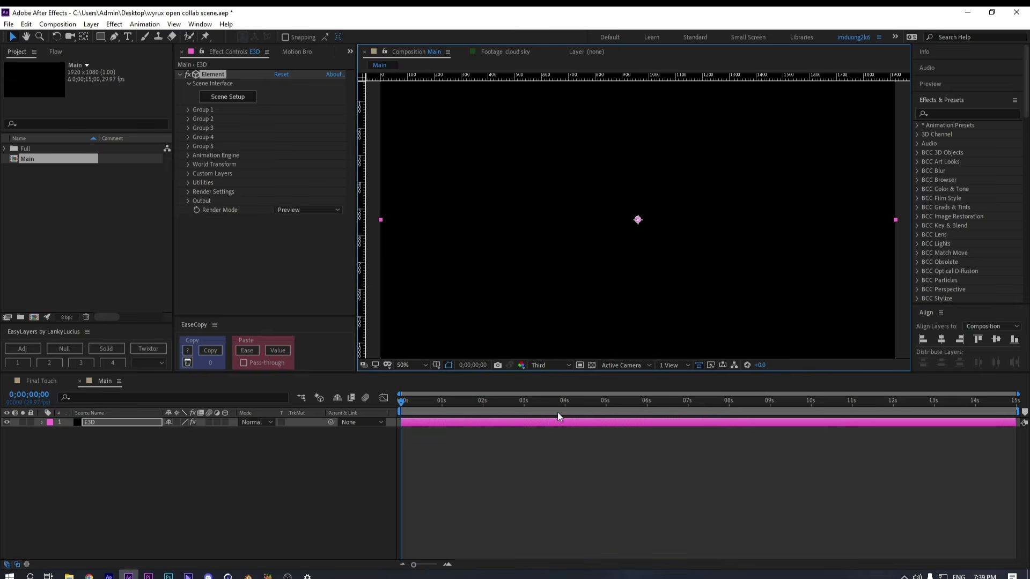
click(368, 449)
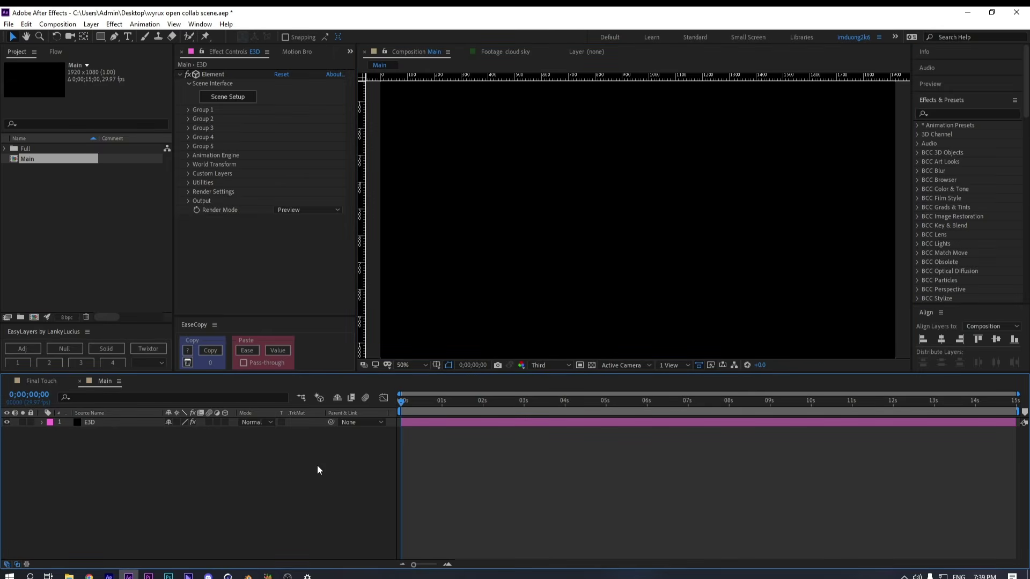
Create a 50mm two-node camera named Camera 1 in the Main composition and select the E3D layer
click(99, 413)
right_click(149, 451)
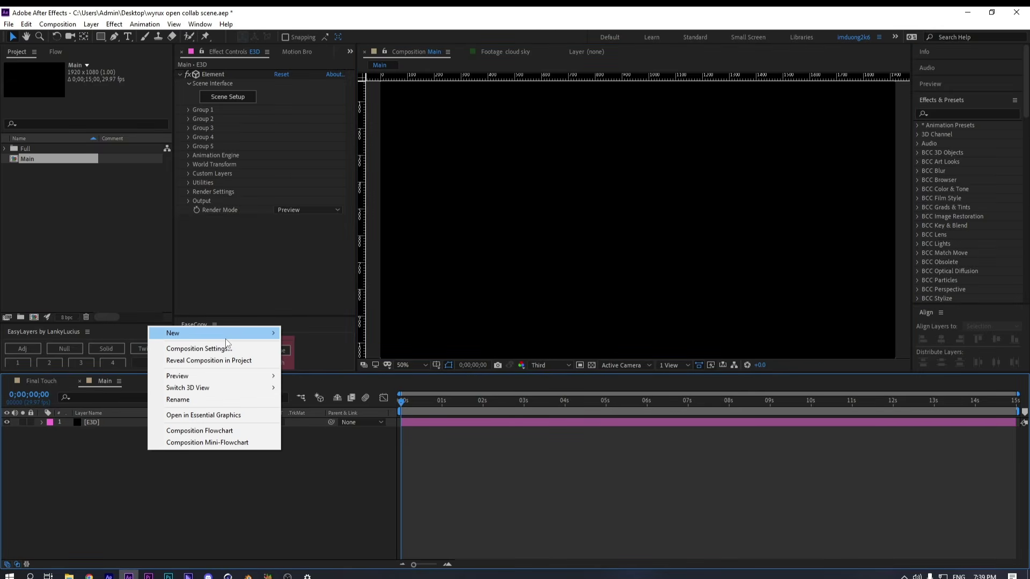
mouse_move(258, 333)
click(336, 385)
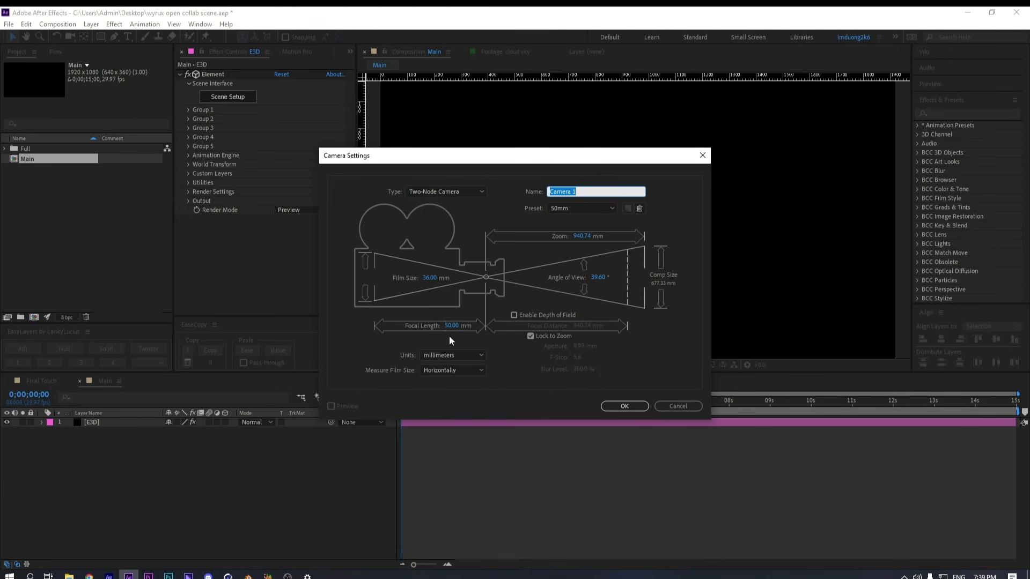
click(635, 408)
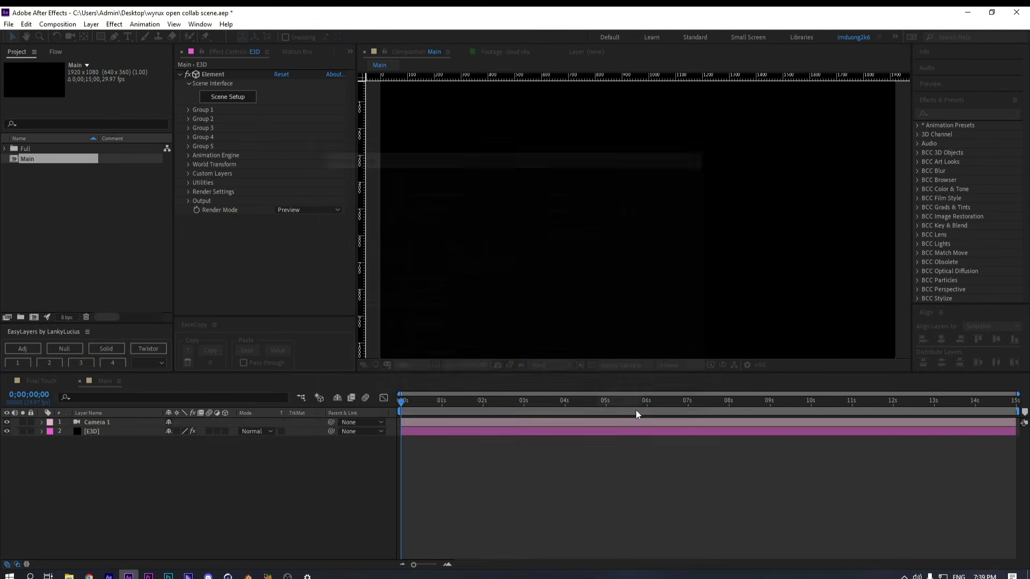
click(107, 431)
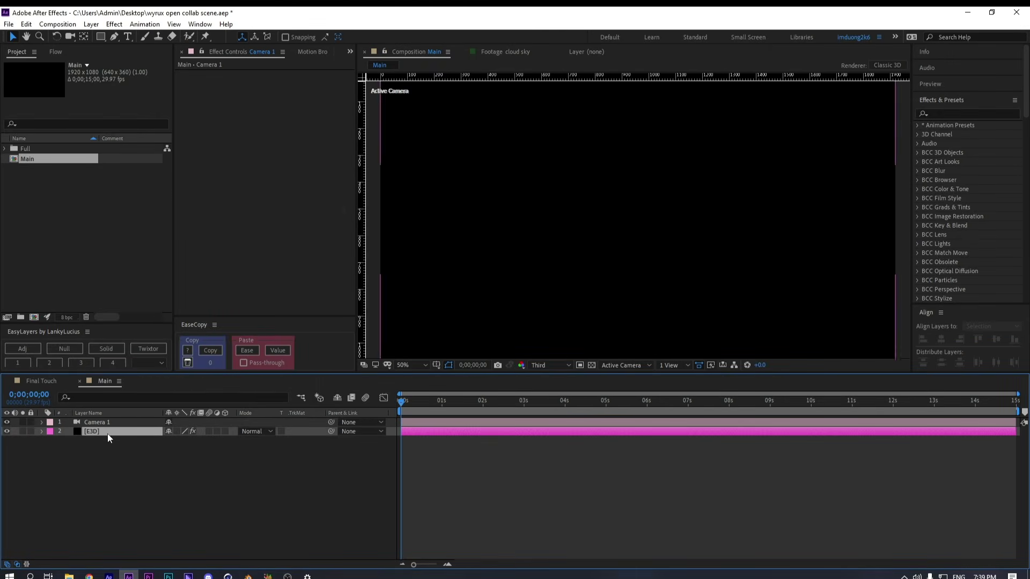
Move the current time to 0;00;00;18 and view the rendered Element scene in the composition
click(473, 409)
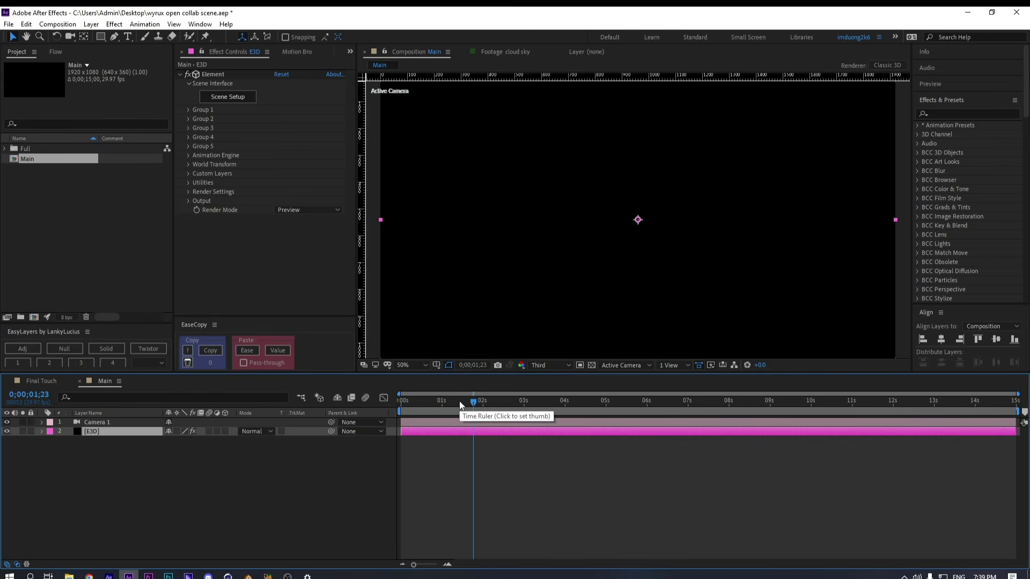
click(407, 404)
click(424, 405)
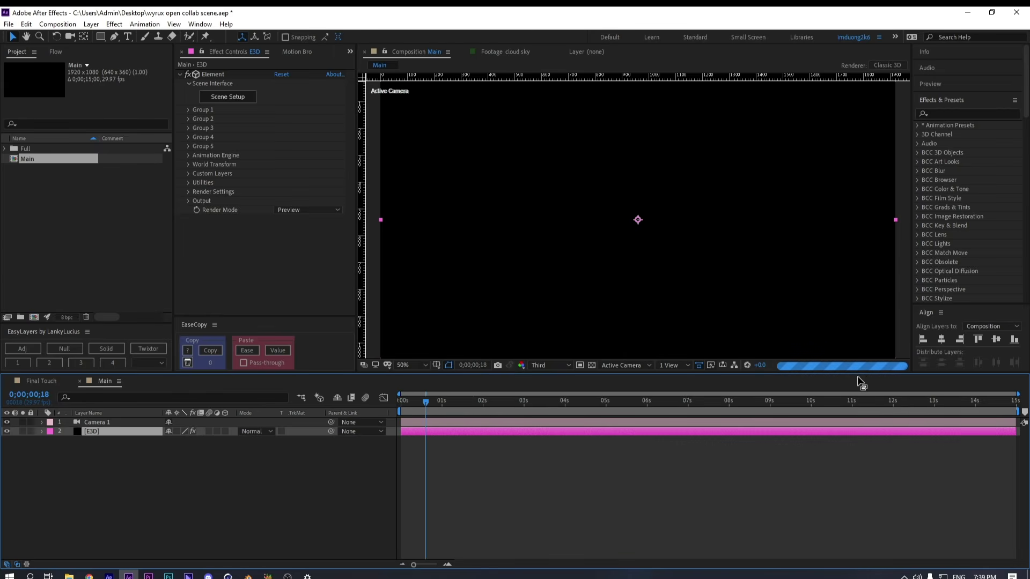
scroll(636, 251, down, 2)
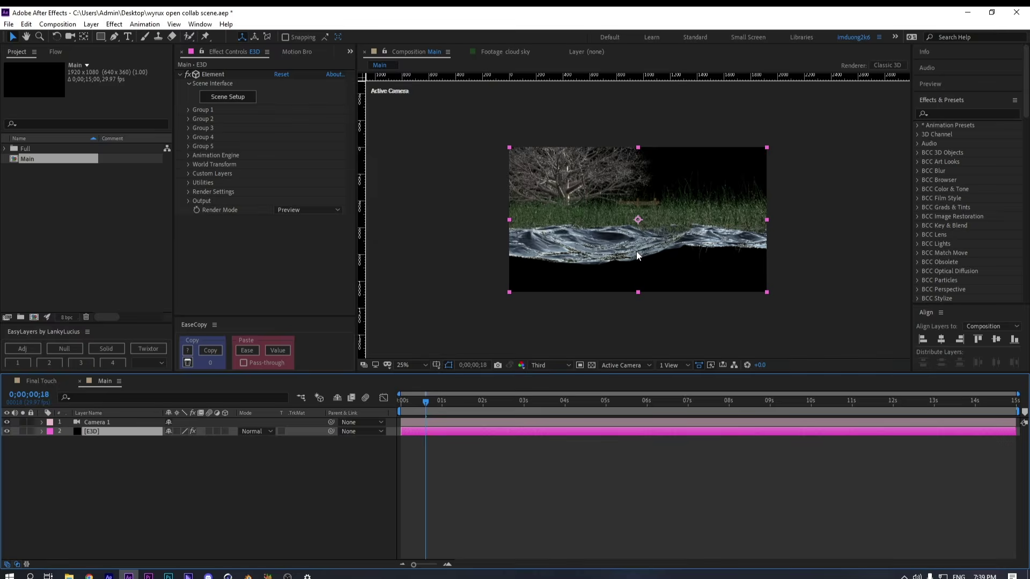
scroll(636, 251, up, 2)
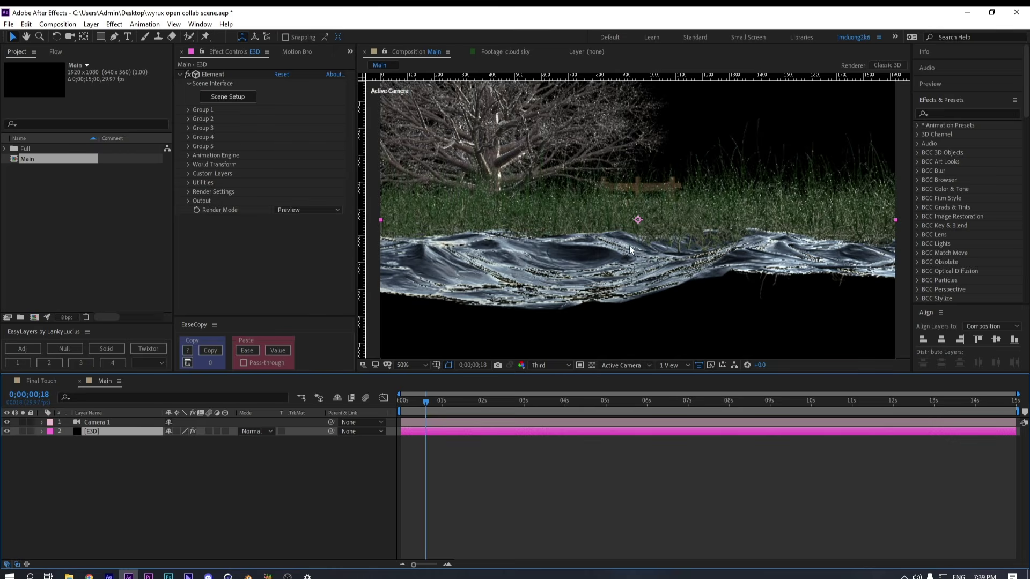
Disable Element groups 5, 4, 3 and 2 on the E3D layer so only the ocean group renders
click(188, 145)
click(277, 156)
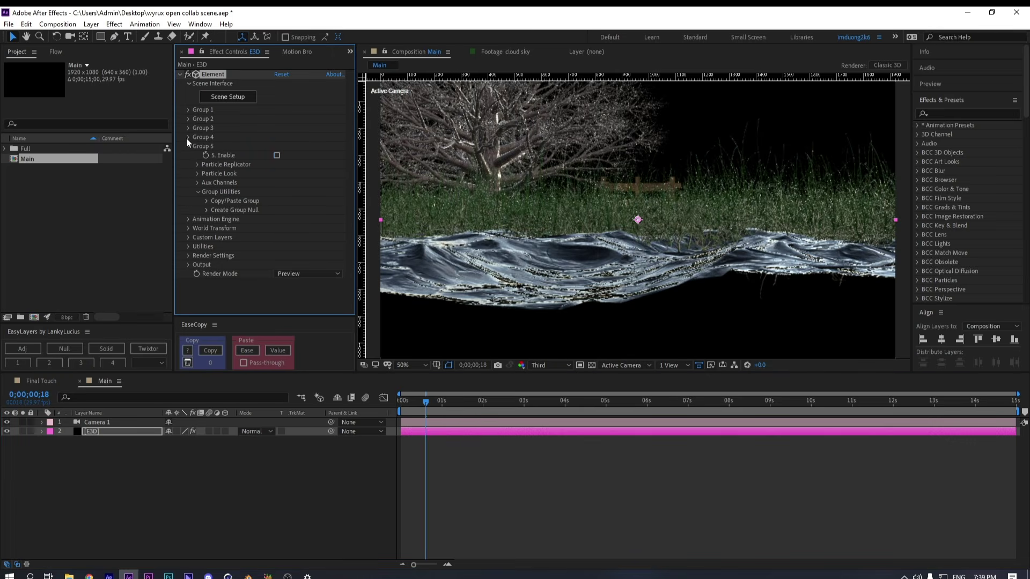
click(188, 137)
click(276, 147)
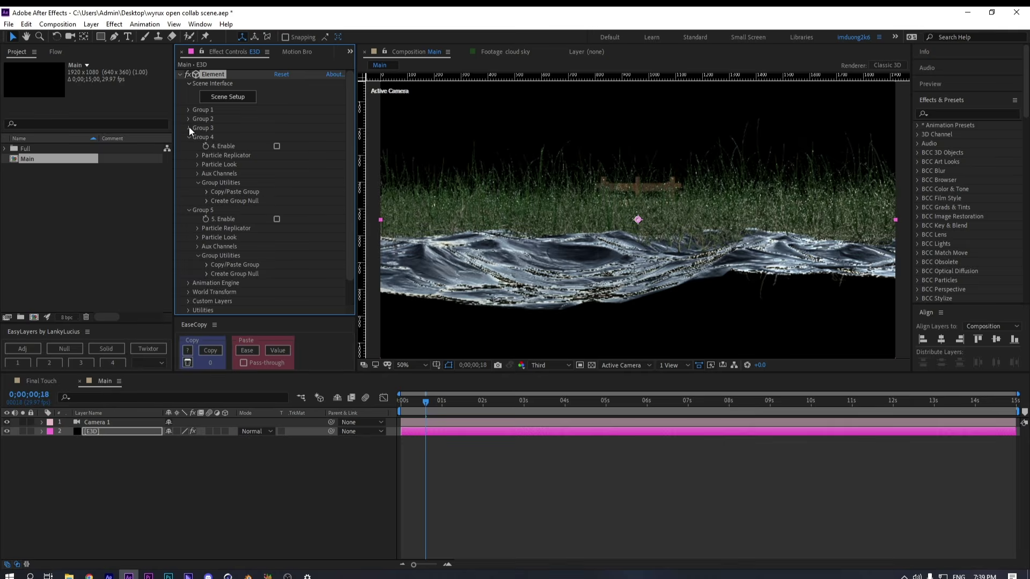
click(188, 128)
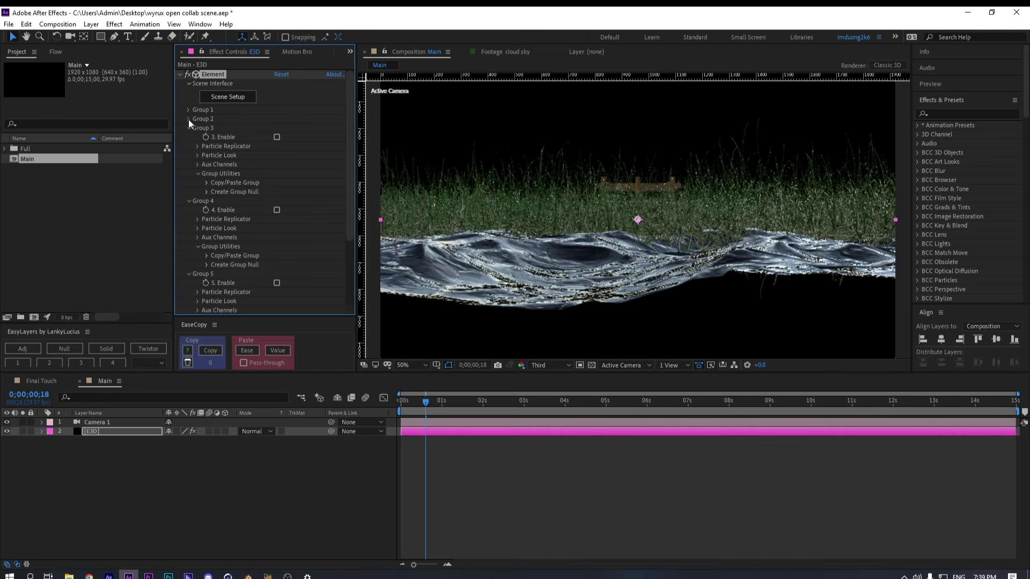
click(189, 120)
click(277, 128)
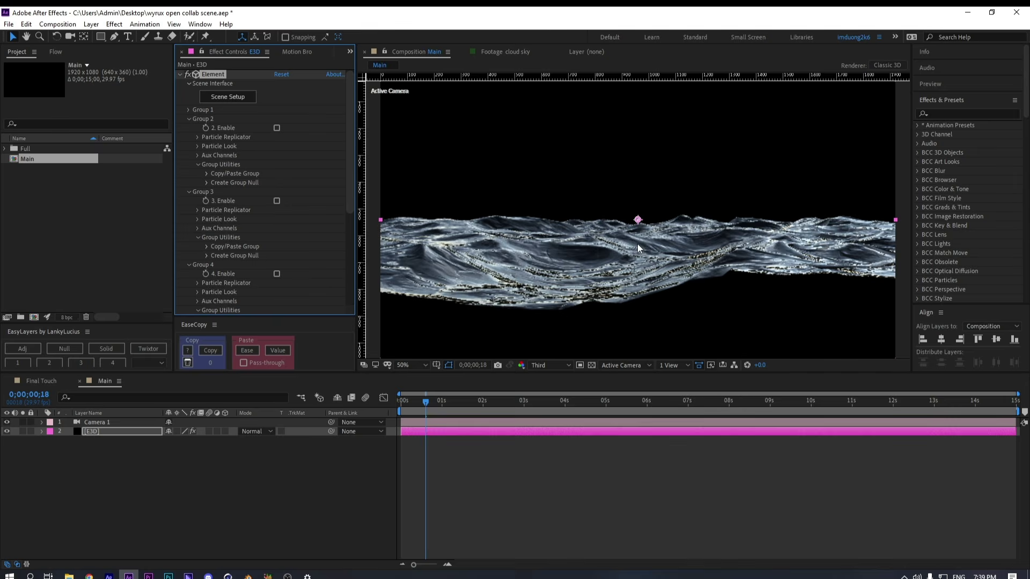
Dolly Camera 1 far back from the ocean with the Track Z camera tool
click(141, 420)
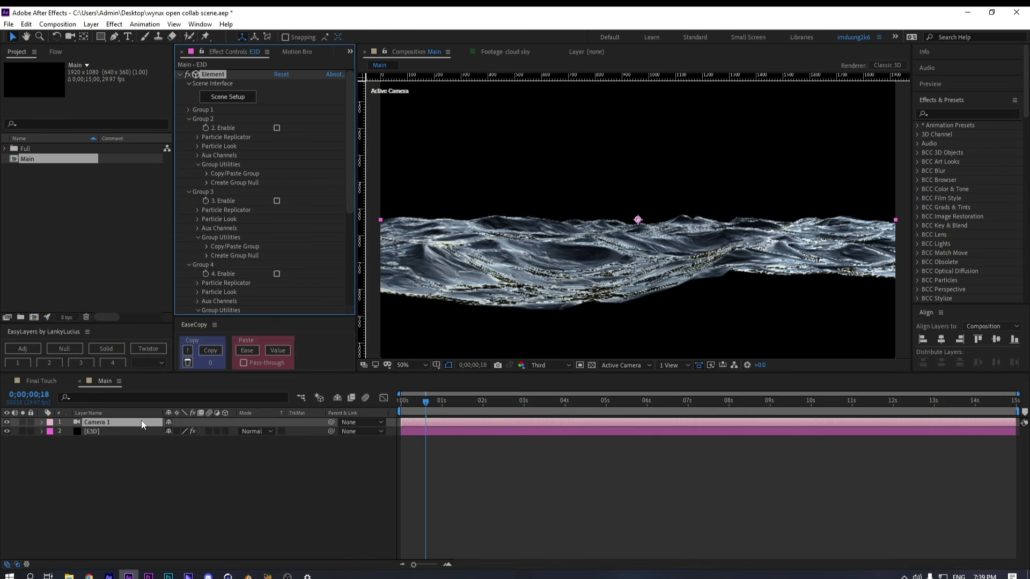
key(c)
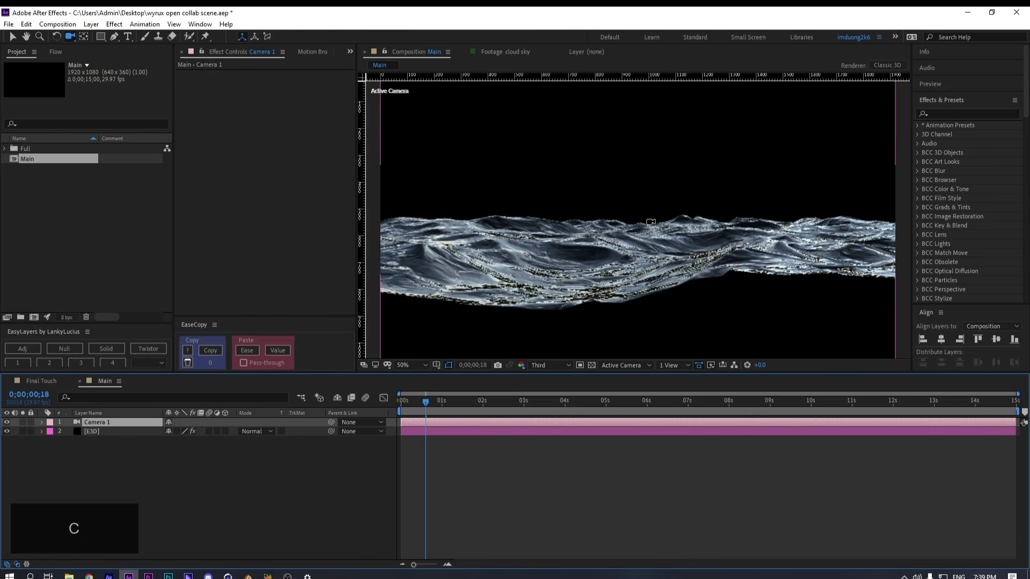
key(c)
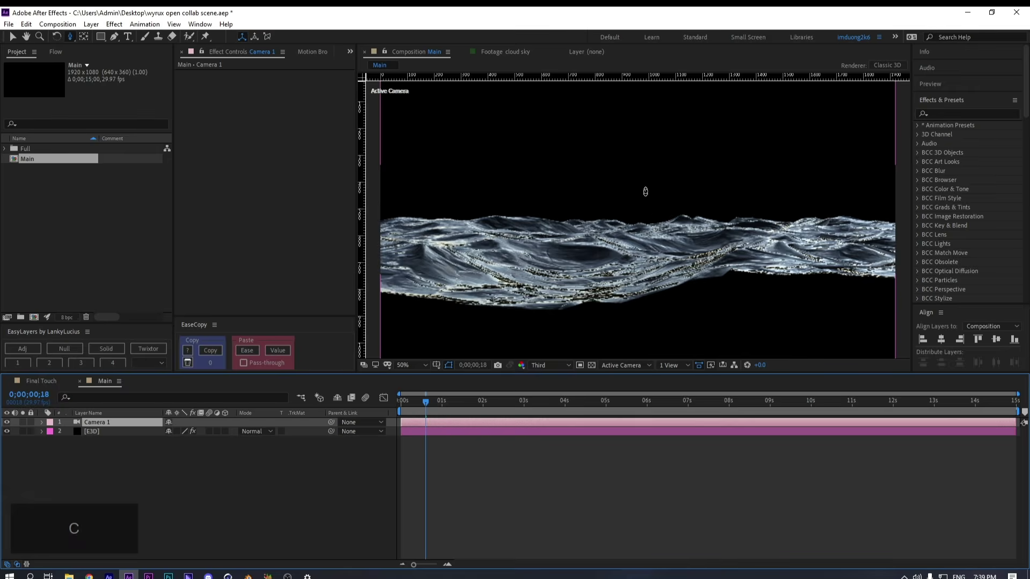
drag(653, 198, 694, 299)
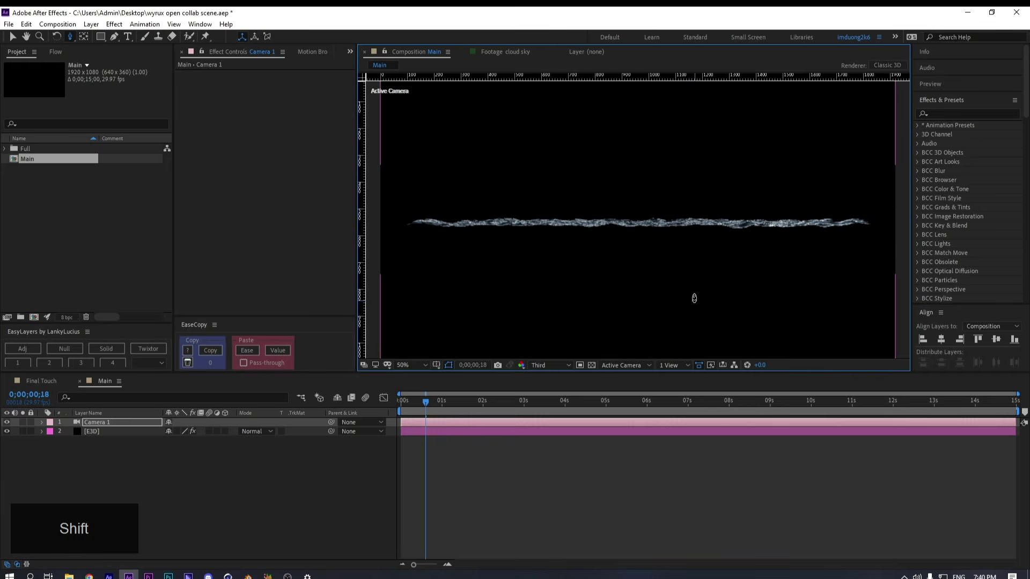
Raise and pull back Camera 1 to about 960, -185, -13423, looking down over the ocean
key(c)
key(c)
drag(606, 189, 620, 389)
key(c)
key(c)
key(c)
click(667, 475)
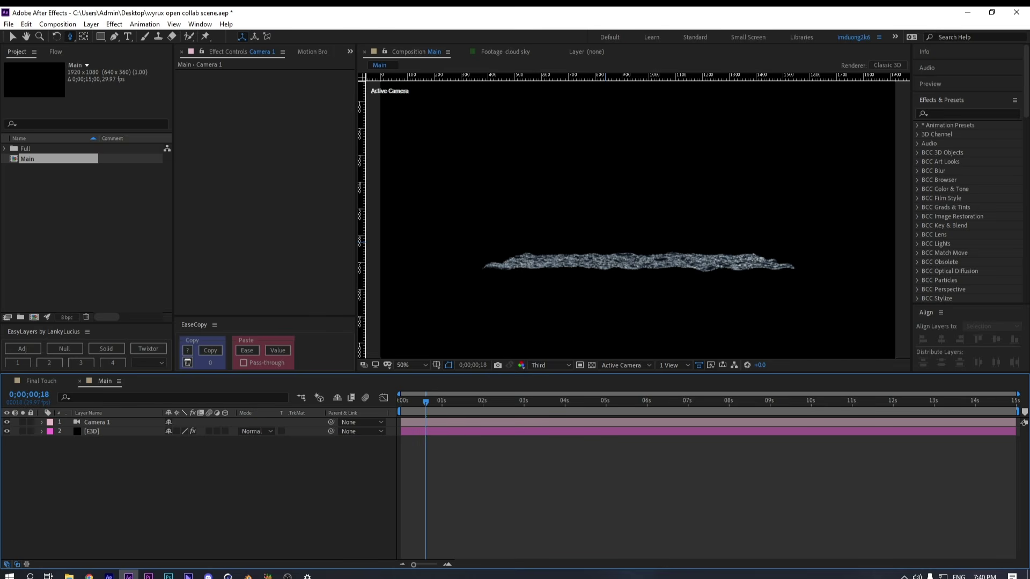
Reveal Camera 1's Position, dolly in to a Z of about -3848, and move the current time to 0;00;00;08
click(114, 424)
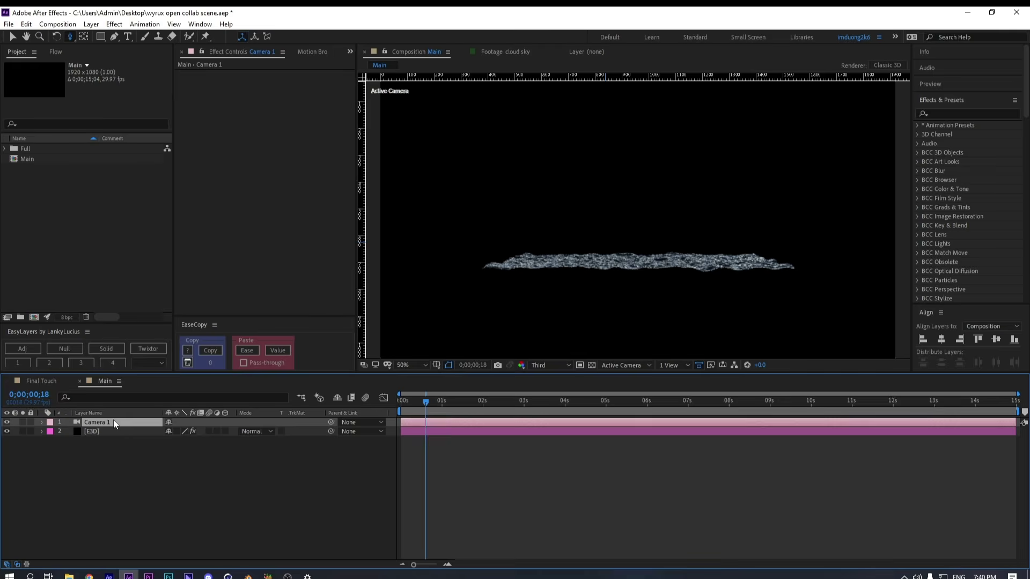
key(p)
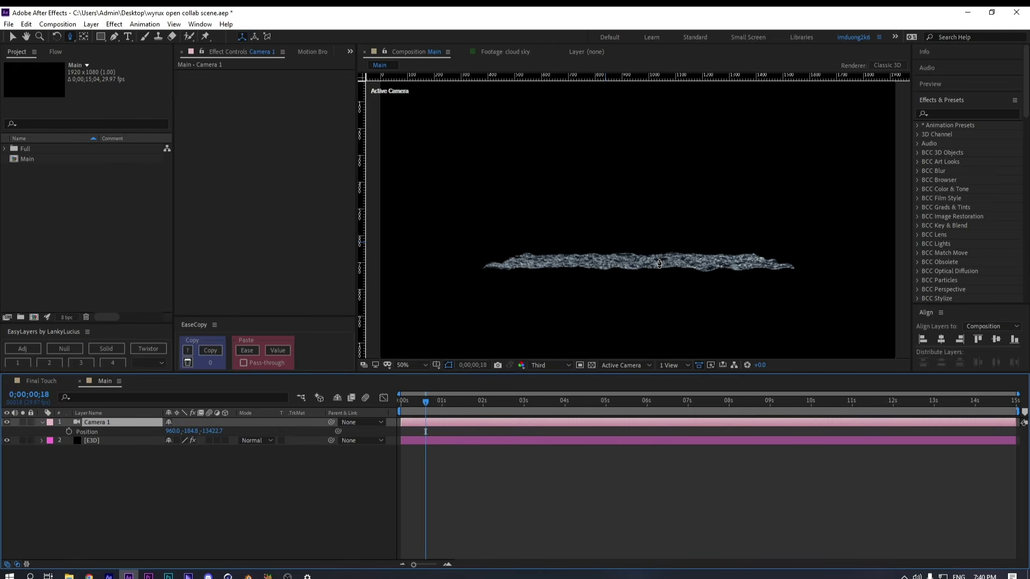
drag(659, 264, 652, 158)
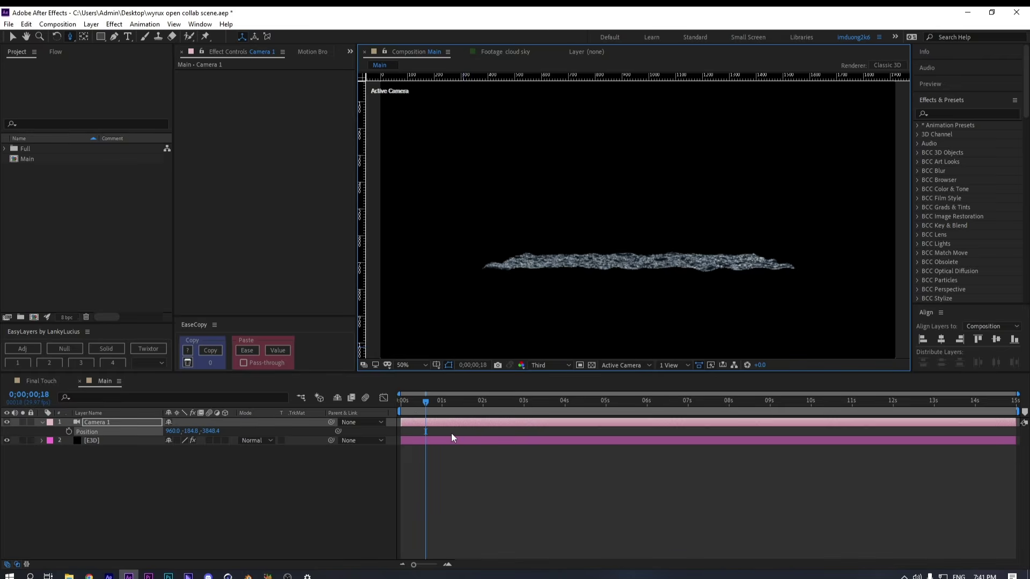
click(412, 404)
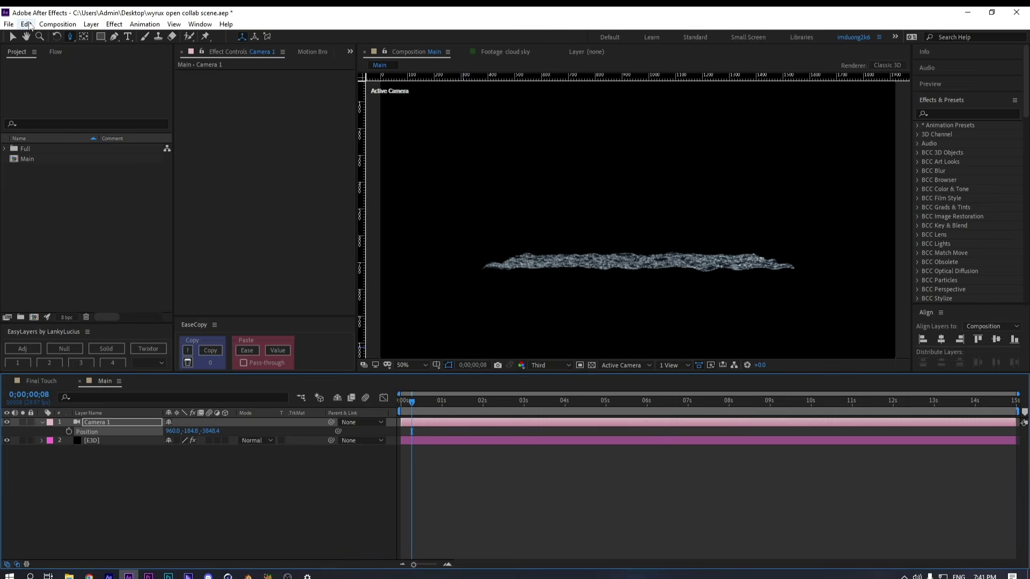
click(26, 24)
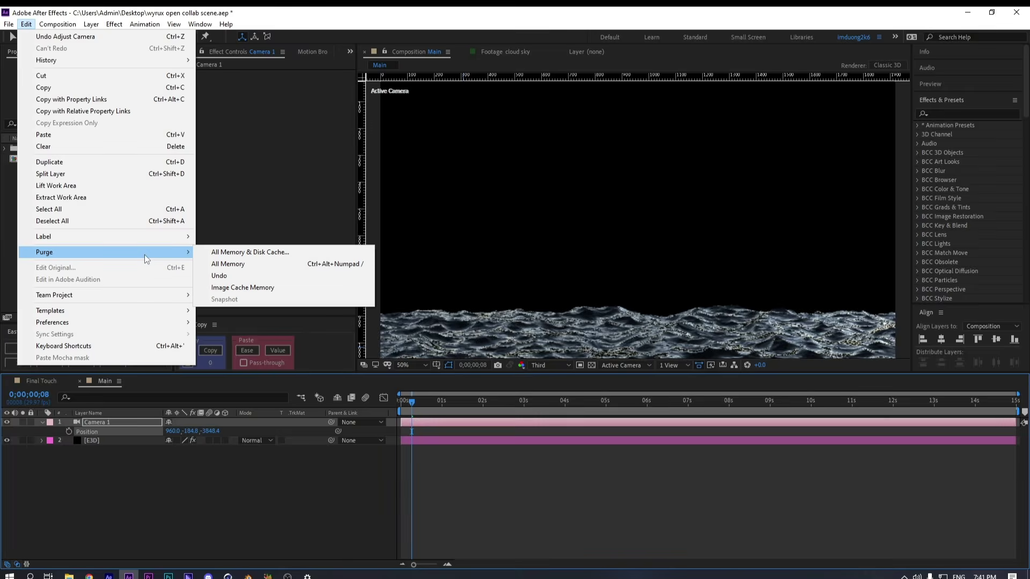
mouse_move(145, 256)
click(489, 484)
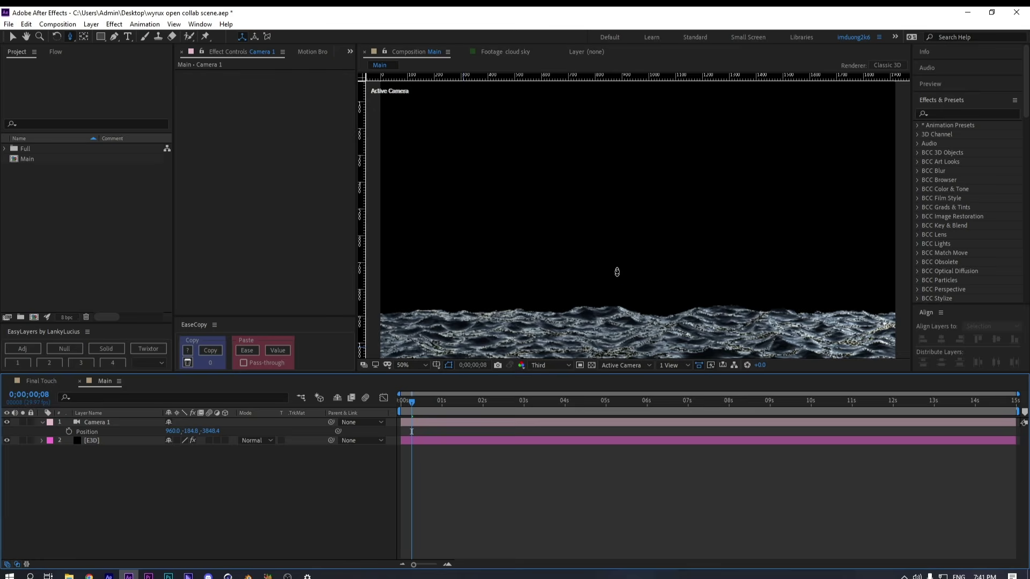
Dolly Camera 1 back to a Z of about -4247 and track it to about 970 in X and 16 in Y
scroll(621, 289, down, 1)
scroll(620, 289, down, 5)
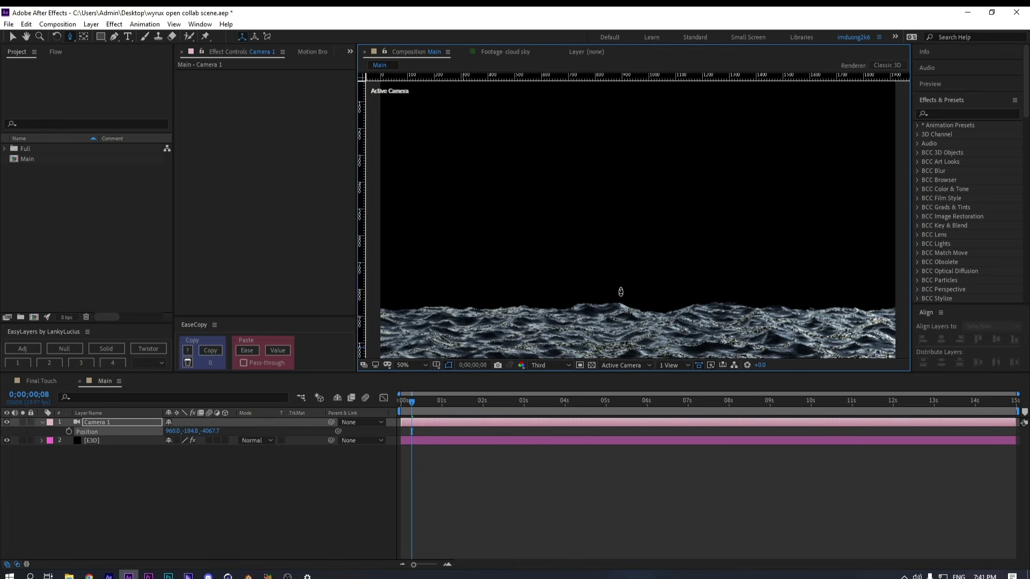
scroll(622, 298, down, 4)
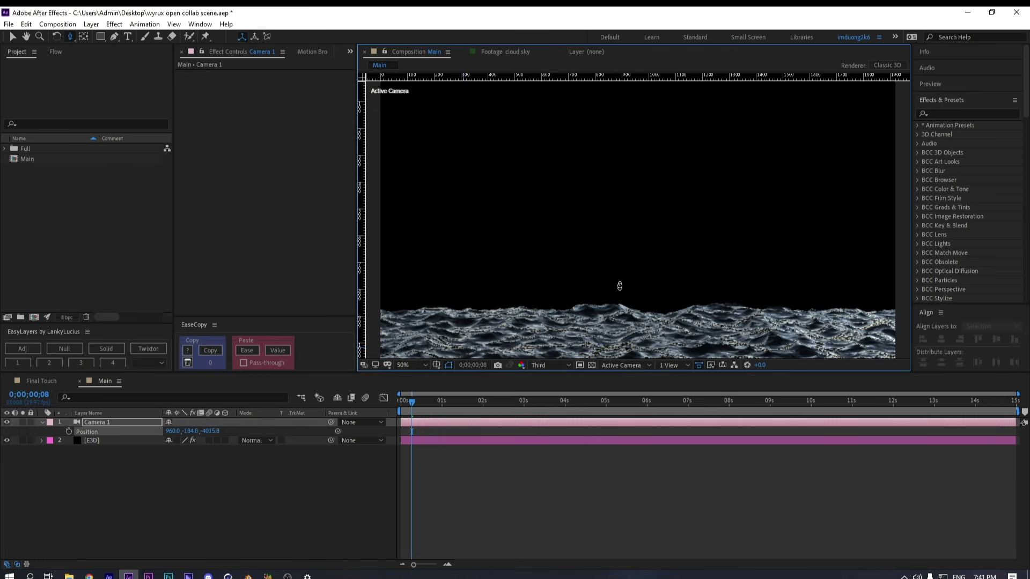
click(109, 456)
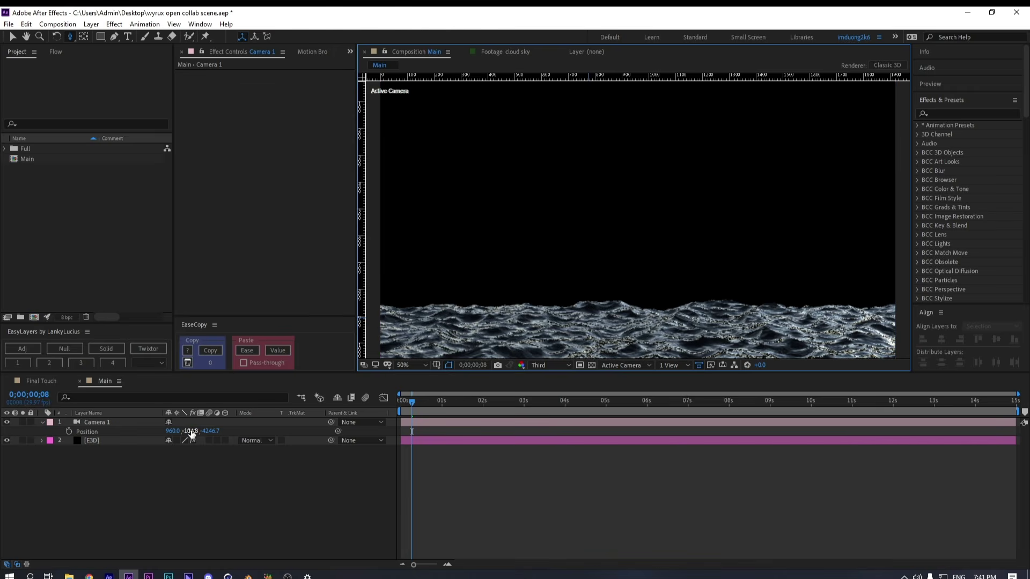
key(c)
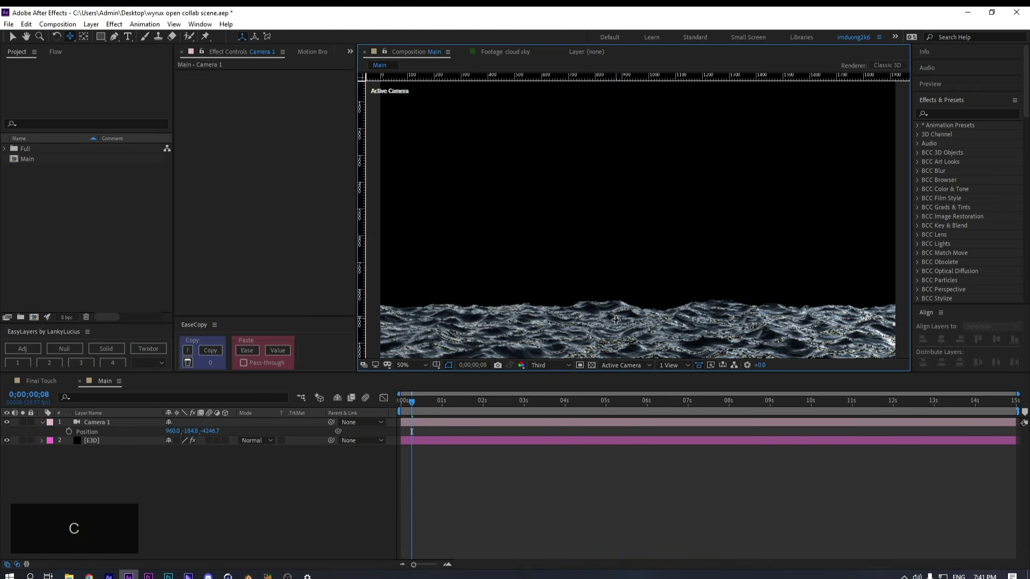
drag(616, 322, 615, 291)
click(81, 435)
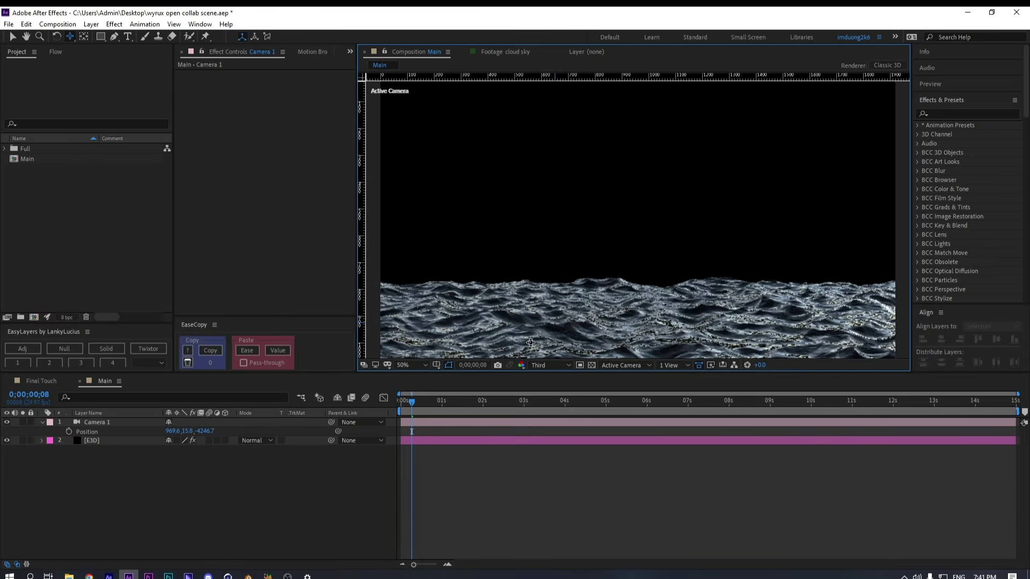
Open the E3D layer's Group 1 Particle Replicator and set its Position Z to 5970
click(81, 439)
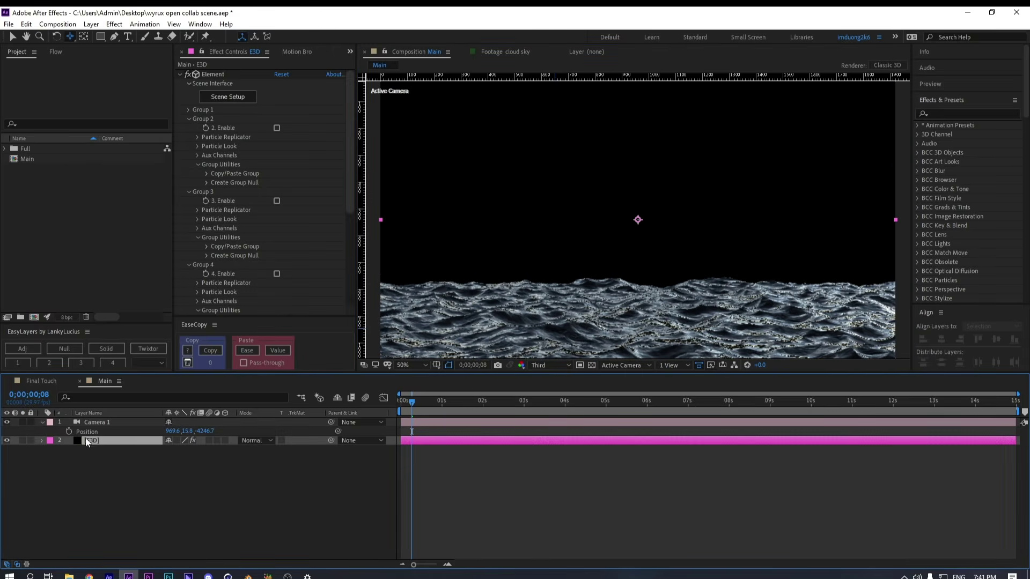
click(188, 110)
click(198, 128)
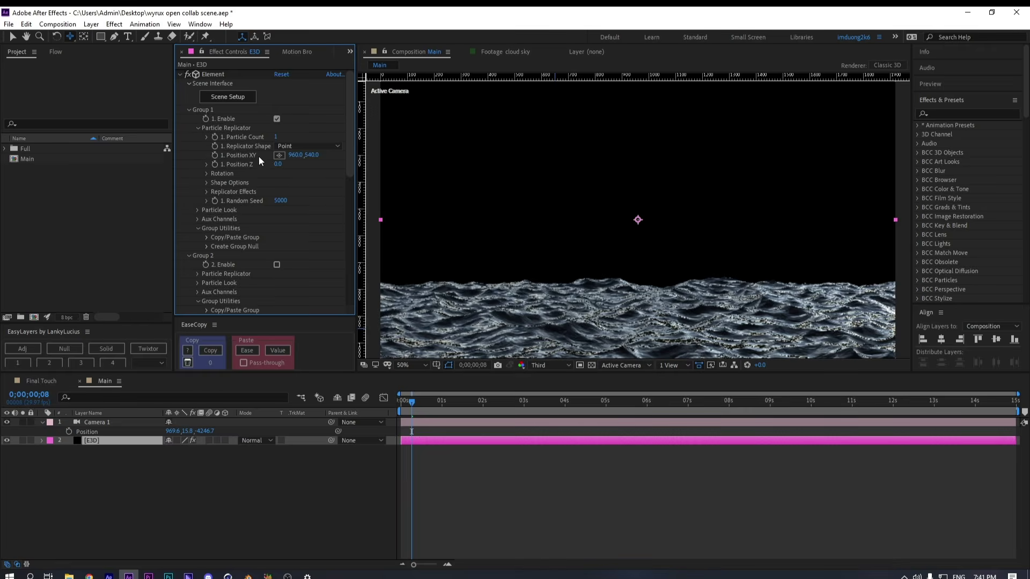
drag(277, 166, 610, 178)
Set Group 1's Replicator Shape to Plane with a Particle Count of 14
click(288, 145)
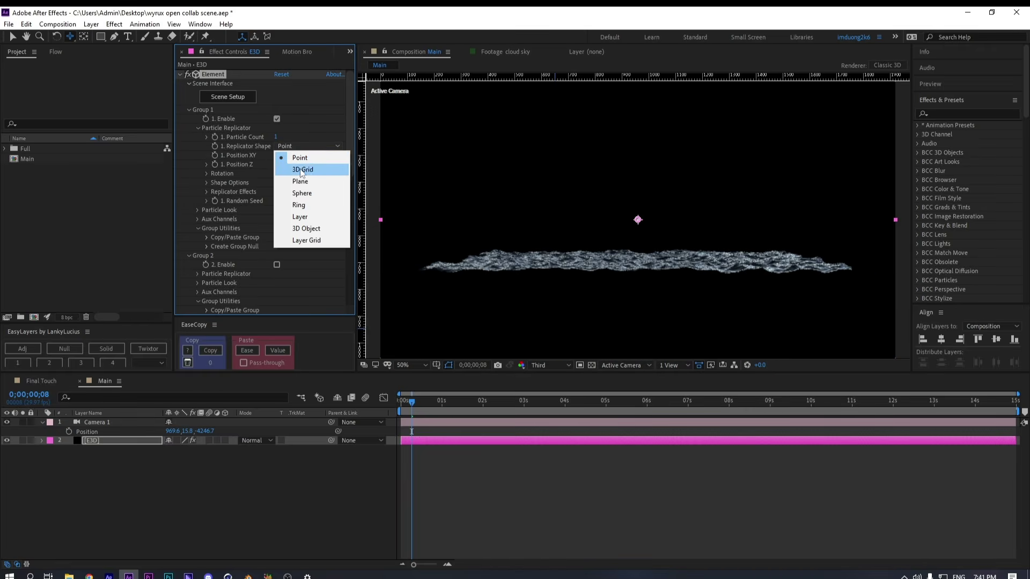
click(304, 183)
drag(276, 136, 283, 134)
key(alt+Tab)
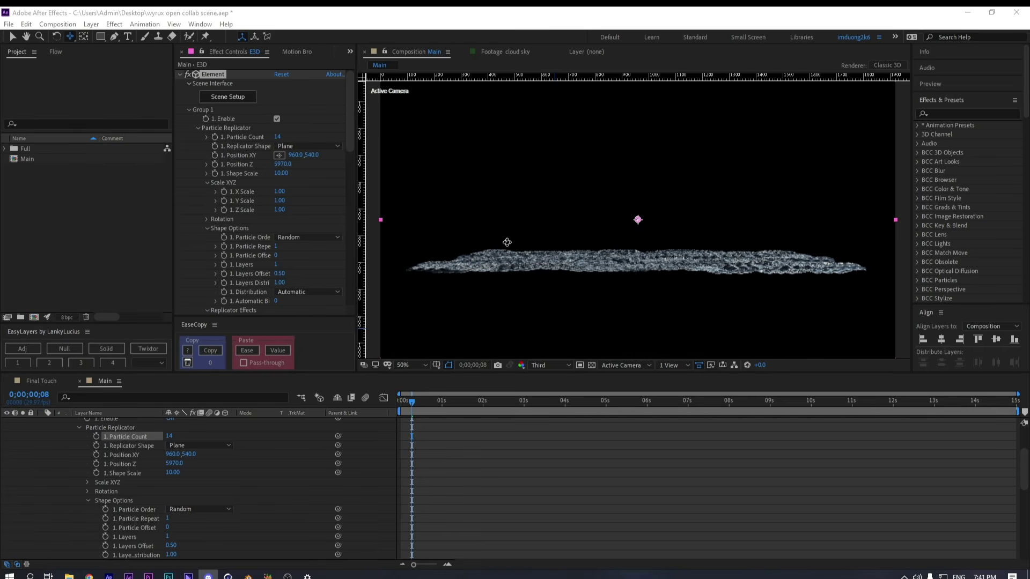
Set Group 1's Position Z to 2330 and its Shape Scale to 473.90 to spread out the ocean copies
drag(283, 164, 114, 171)
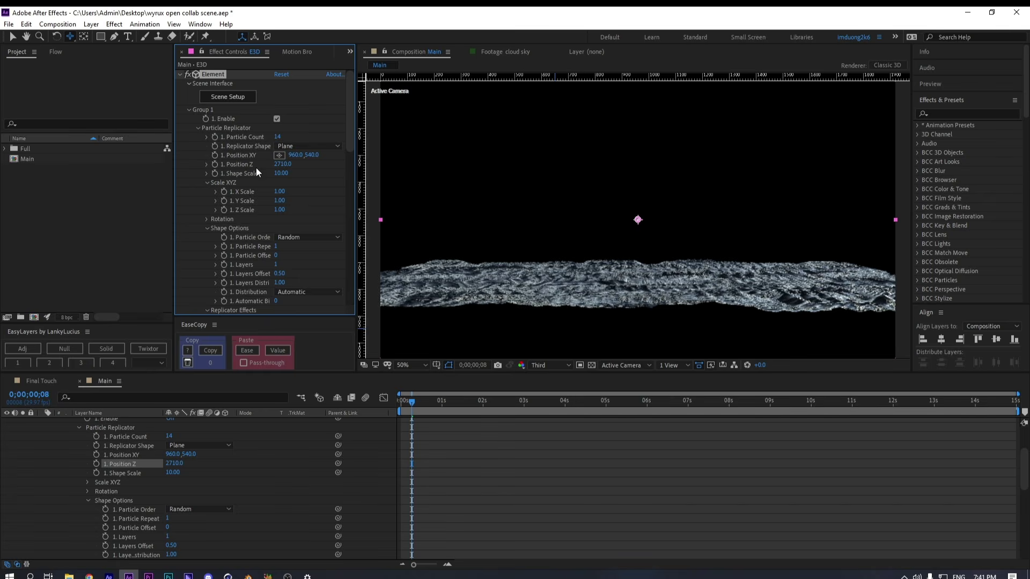
drag(276, 168, 255, 167)
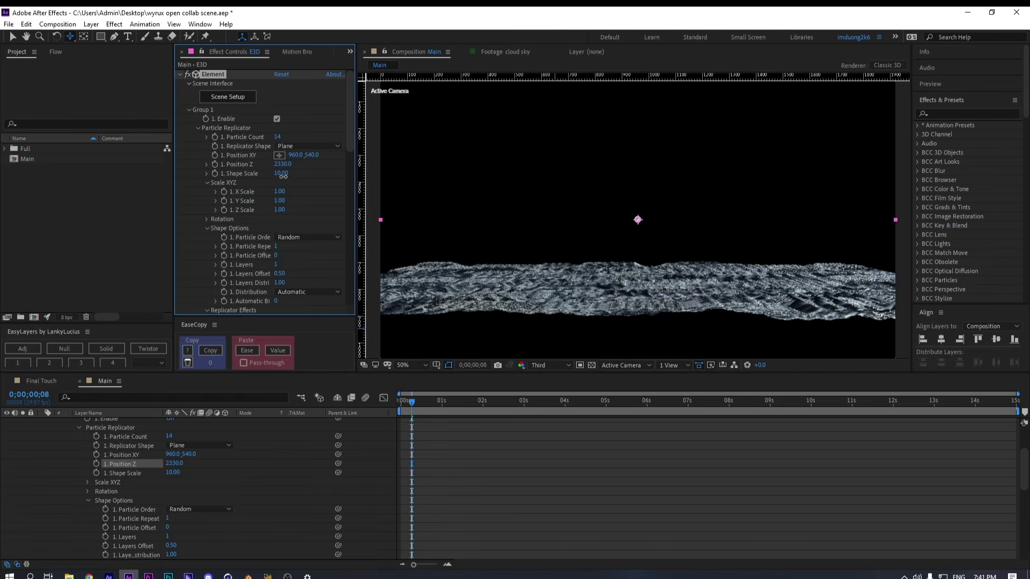
drag(281, 173, 1029, 215)
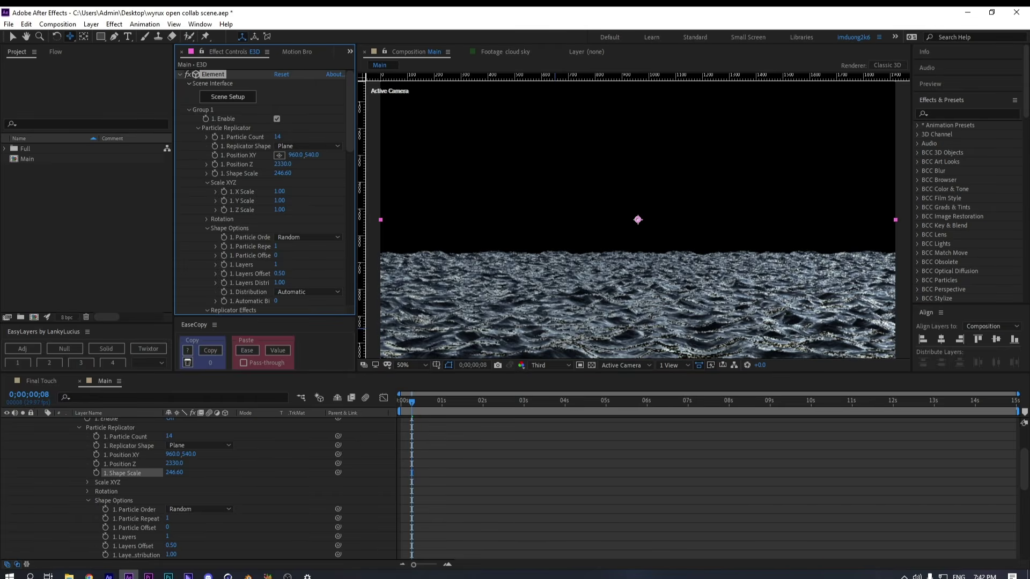
drag(283, 173, 912, 220)
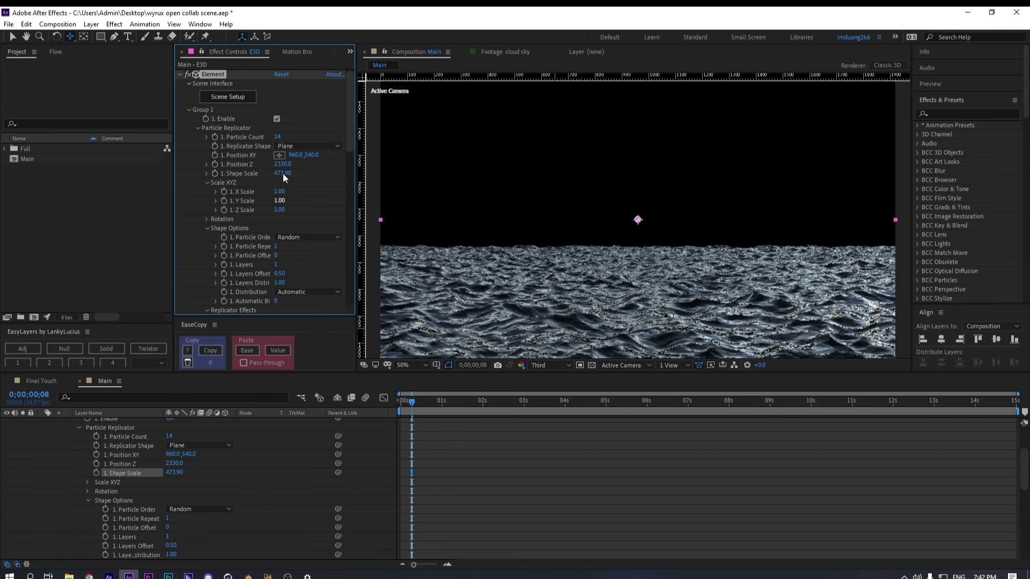
Set Group 1's Particle Count to 13 and its Shape Scale to 313.90
click(278, 137)
text(13)
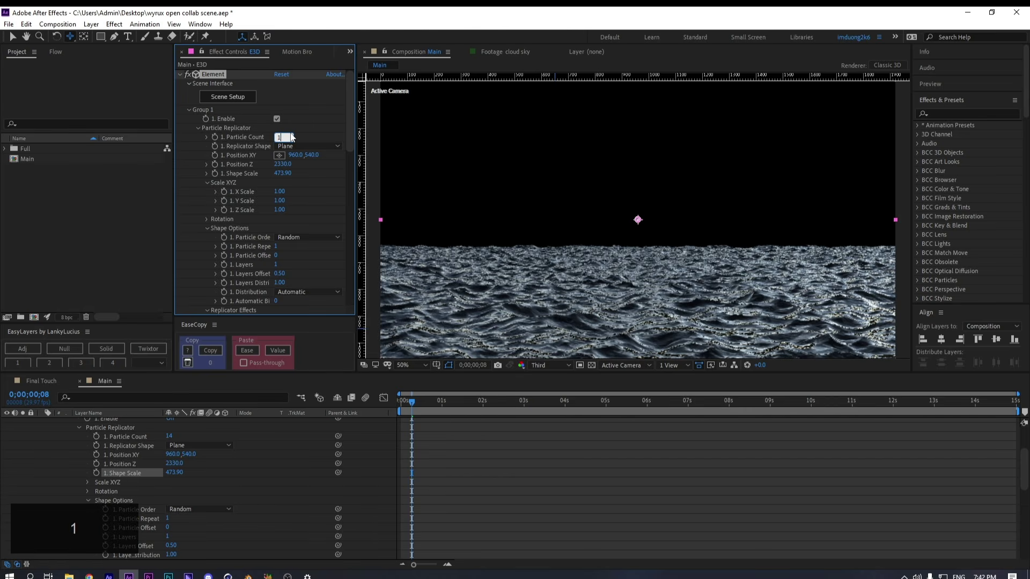
key(Return)
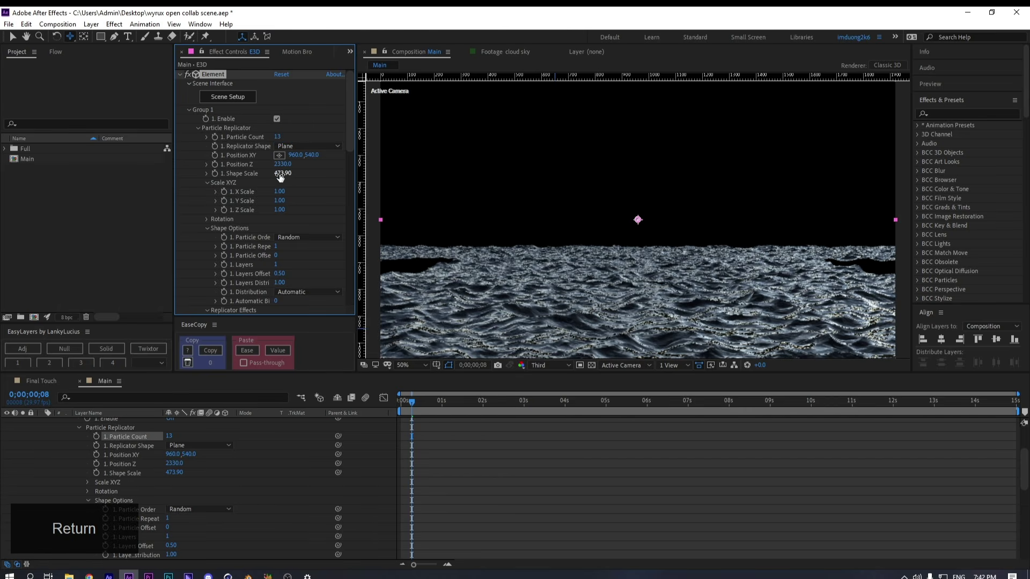
drag(283, 173, 252, 175)
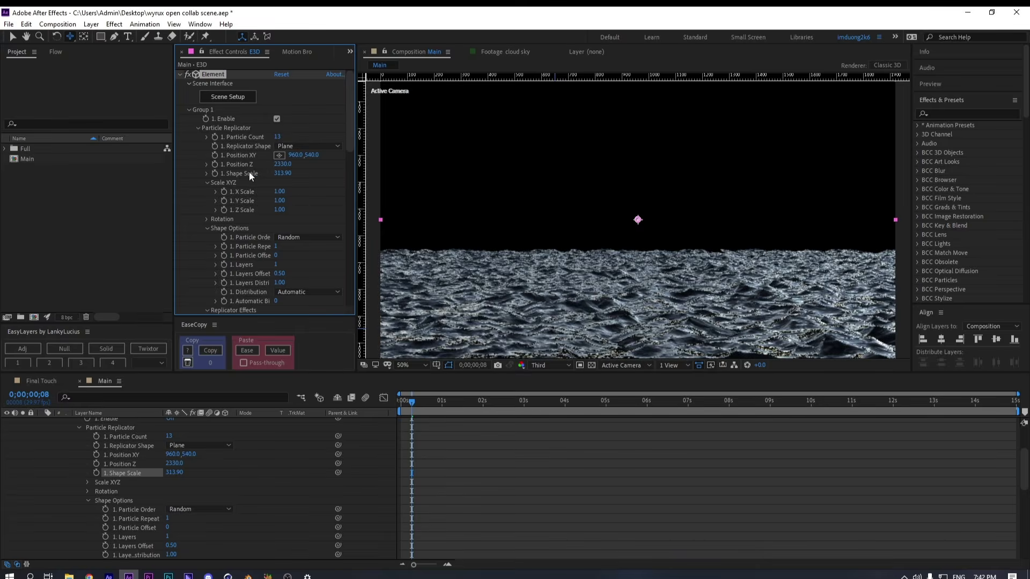
Set Group 1's Position Z to 2080 and its Shape Scale to 366.80 to tighten the ocean replicas
drag(276, 172, 137, 175)
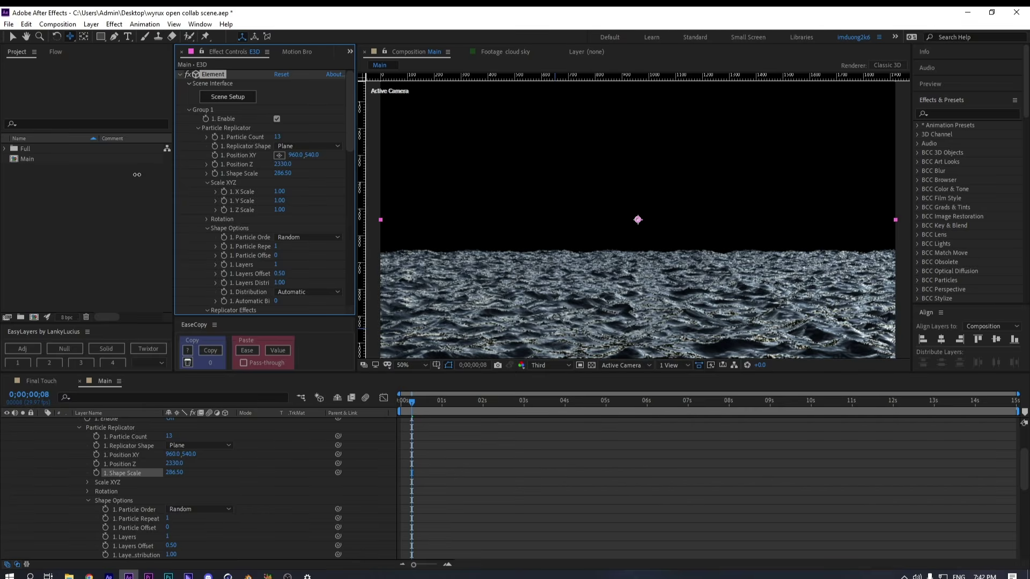
drag(276, 172, 318, 192)
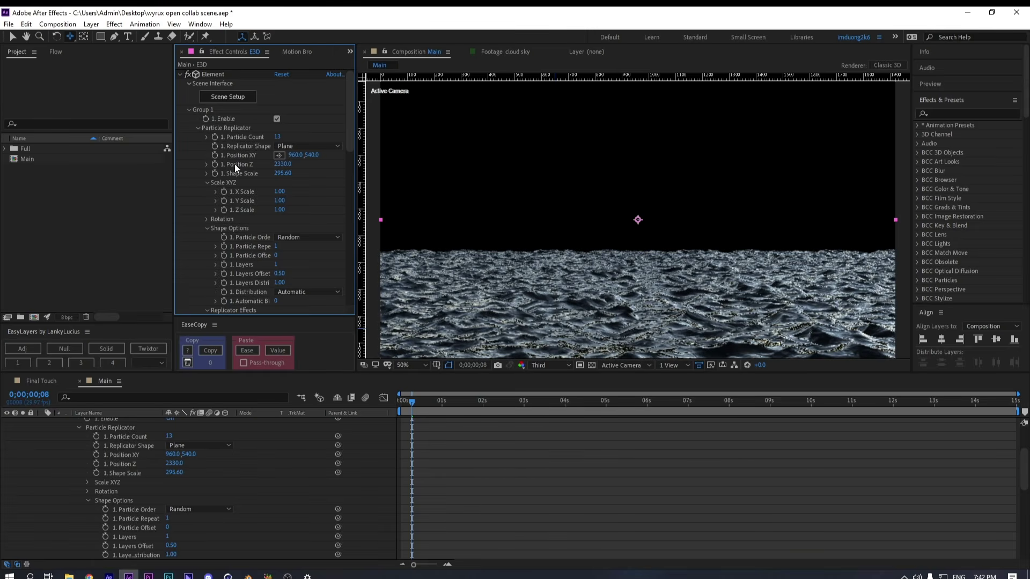
scroll(300, 181, down, 3)
scroll(300, 184, up, 1)
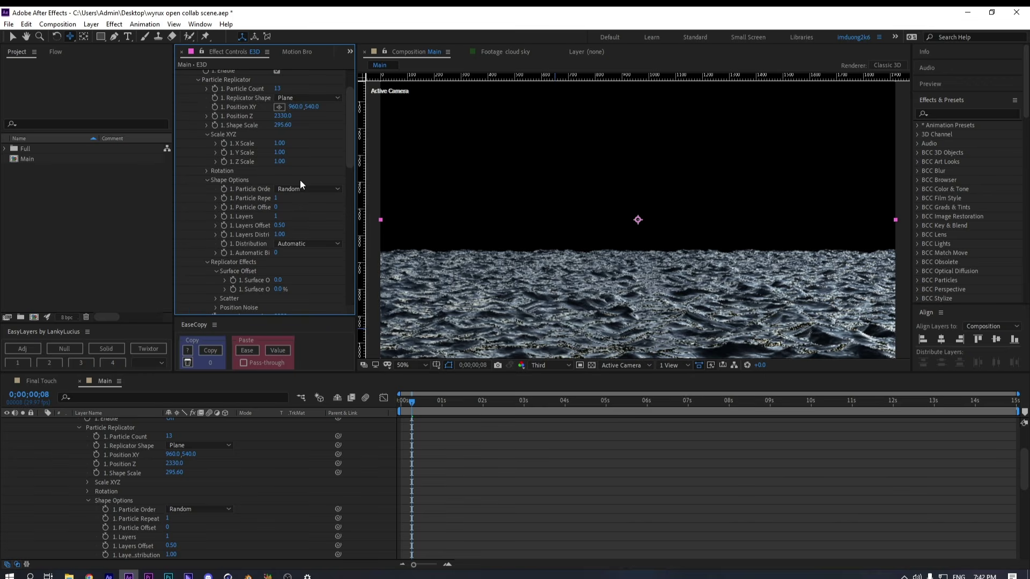
drag(292, 116, 294, 117)
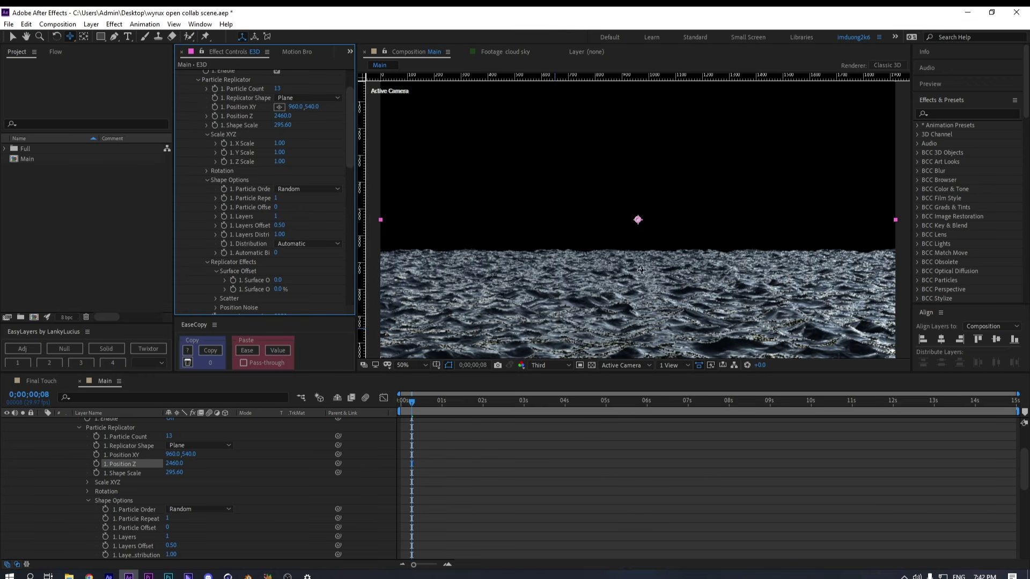
drag(283, 116, 751, 216)
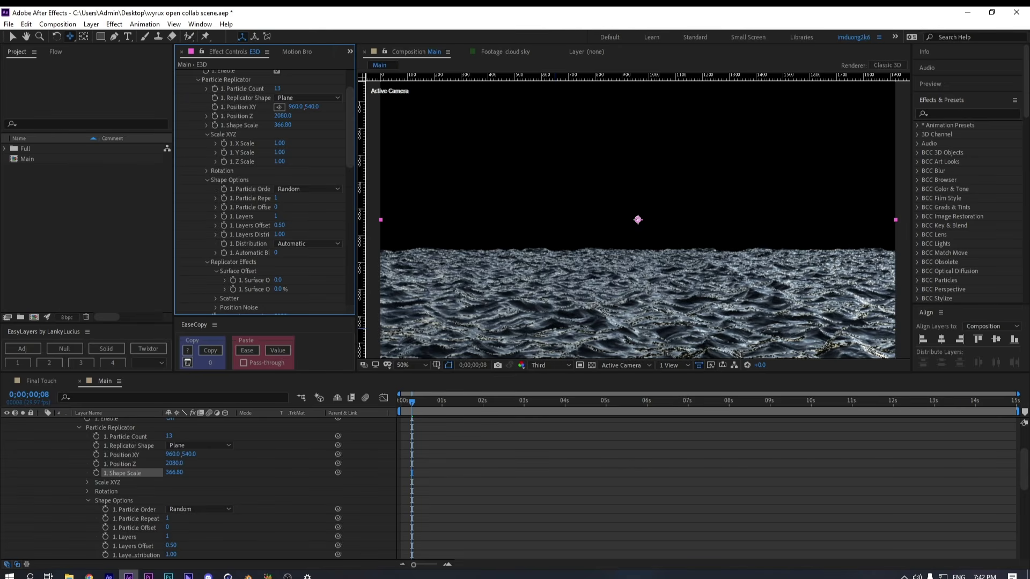
Lower the ocean by setting Group 1's Position XY to 960, 609, and collapse the Group 1 settings
drag(311, 106, 353, 105)
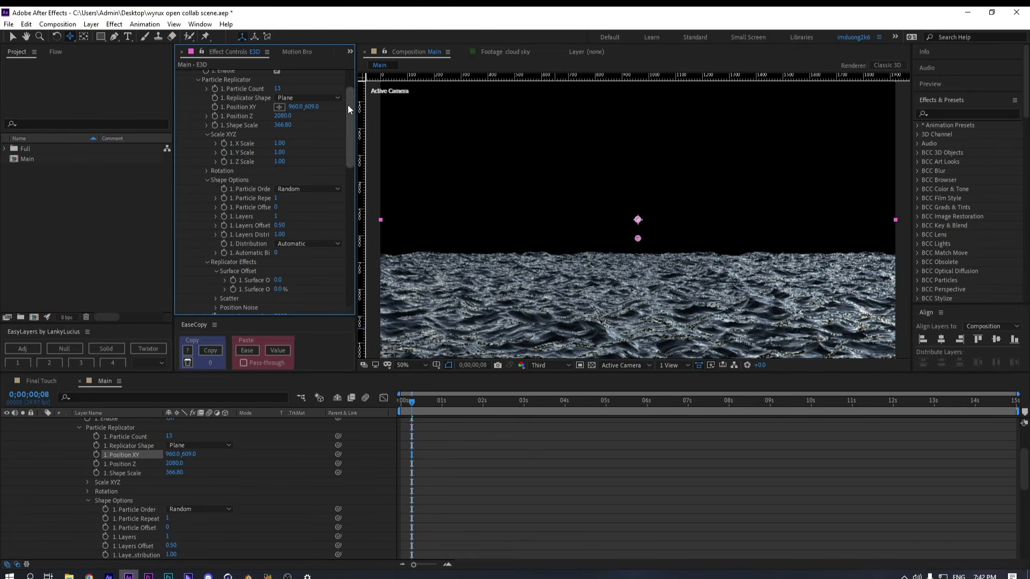
click(153, 191)
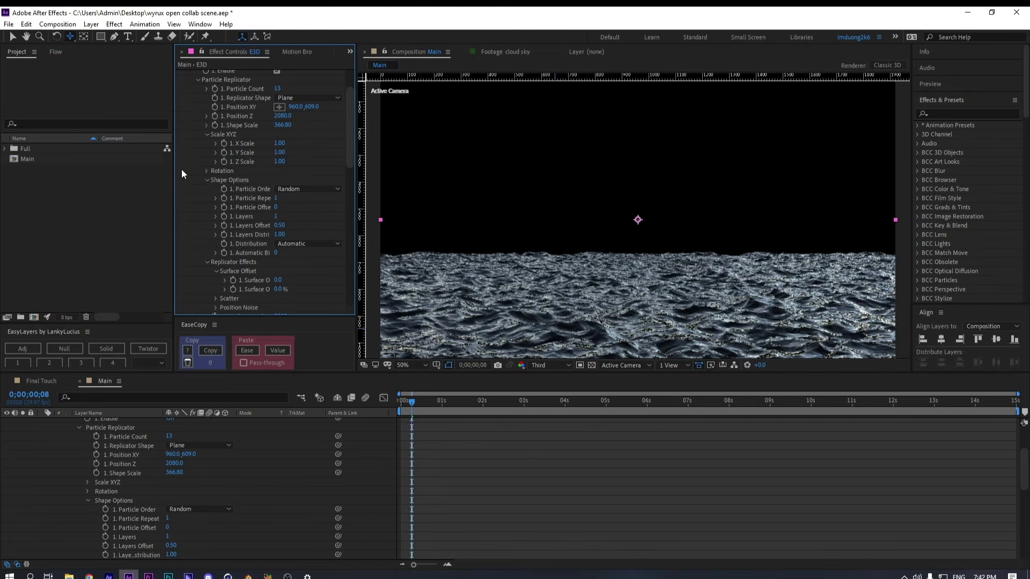
scroll(182, 173, up, 2)
click(189, 109)
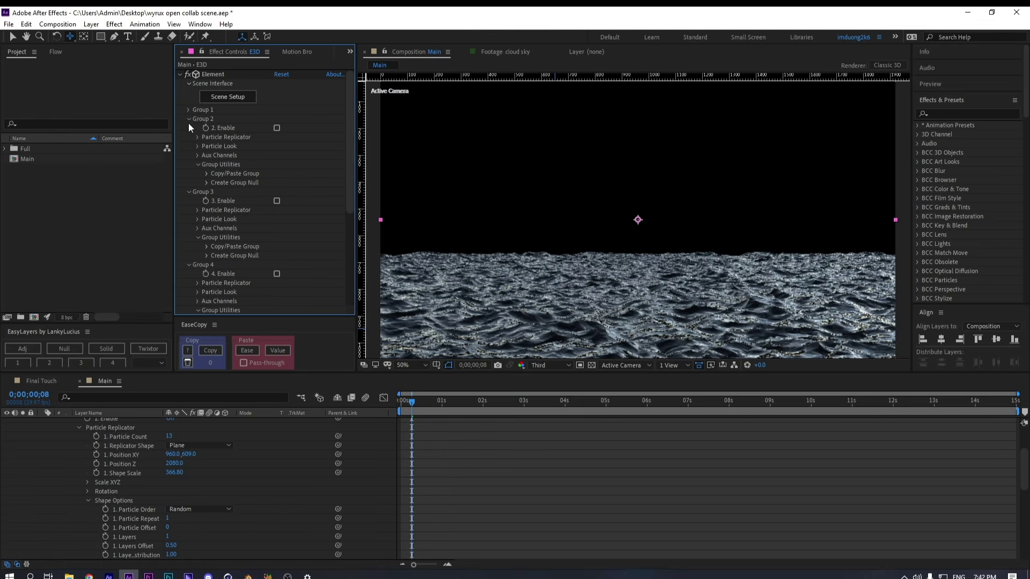
Enable Group 2 and set its Particle Replicator Y Rotation to -90° so the road runs away from the camera
click(277, 129)
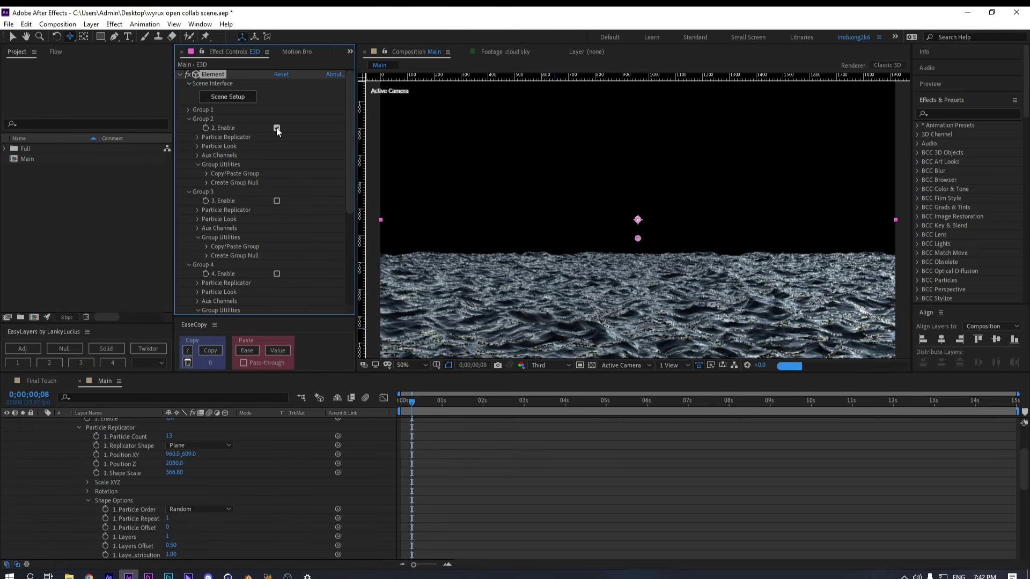
click(198, 138)
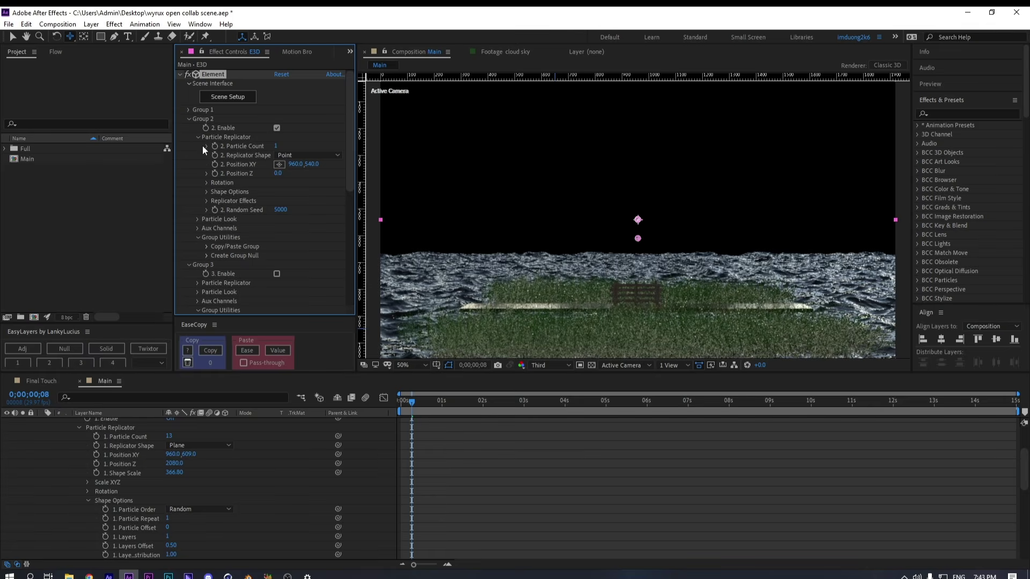
click(206, 183)
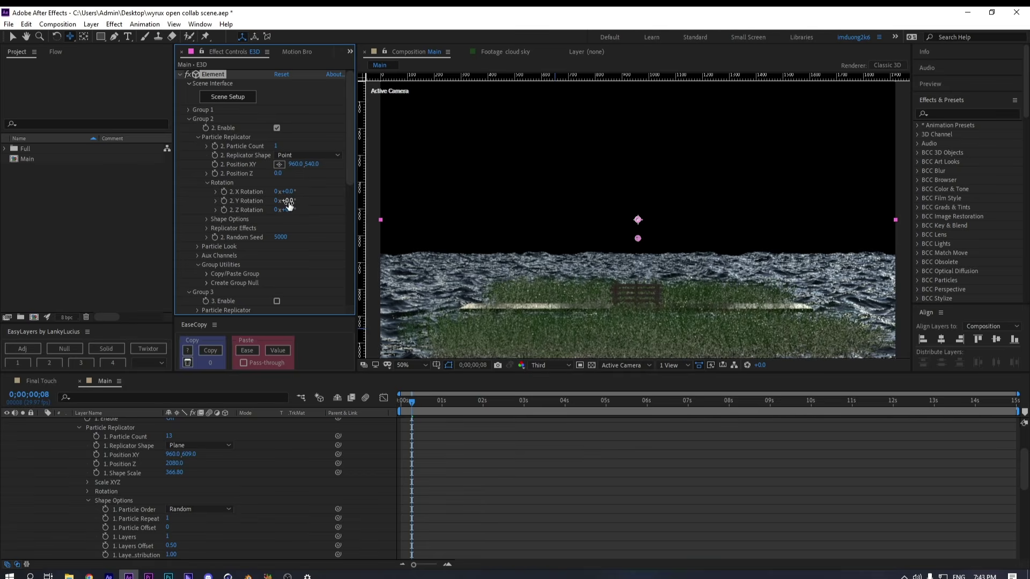
drag(294, 201, 236, 200)
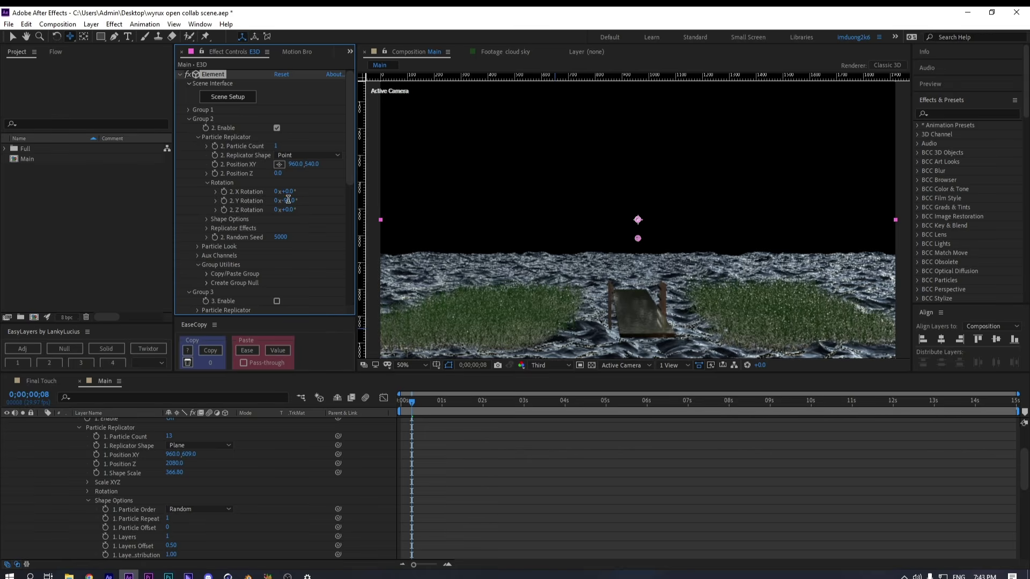
click(286, 200)
text(-90)
key(Return)
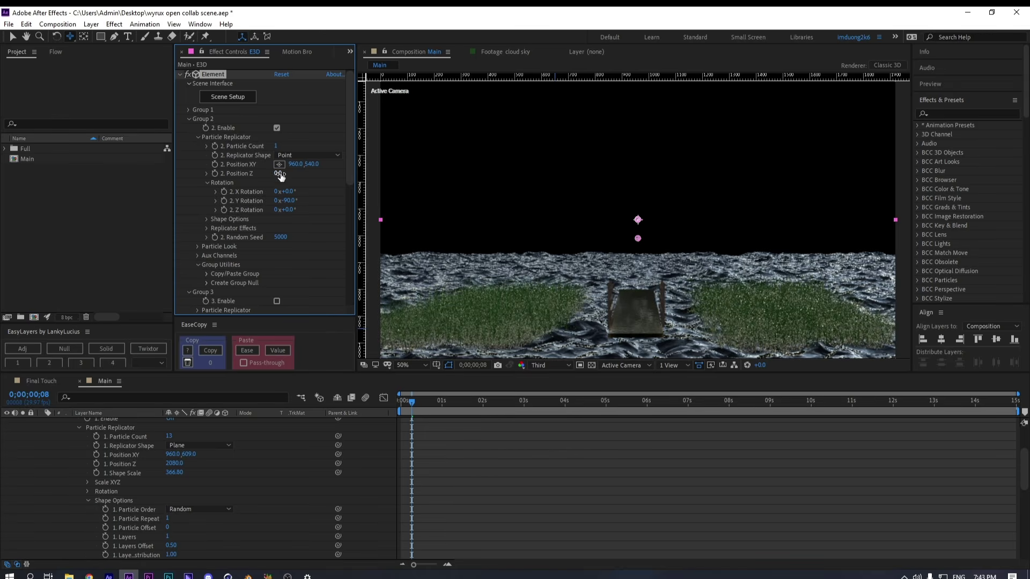
Set Group 2's Replicator Shape to 3D Grid with Grid X 3, Grid Y 1 and Grid Z 1
click(290, 156)
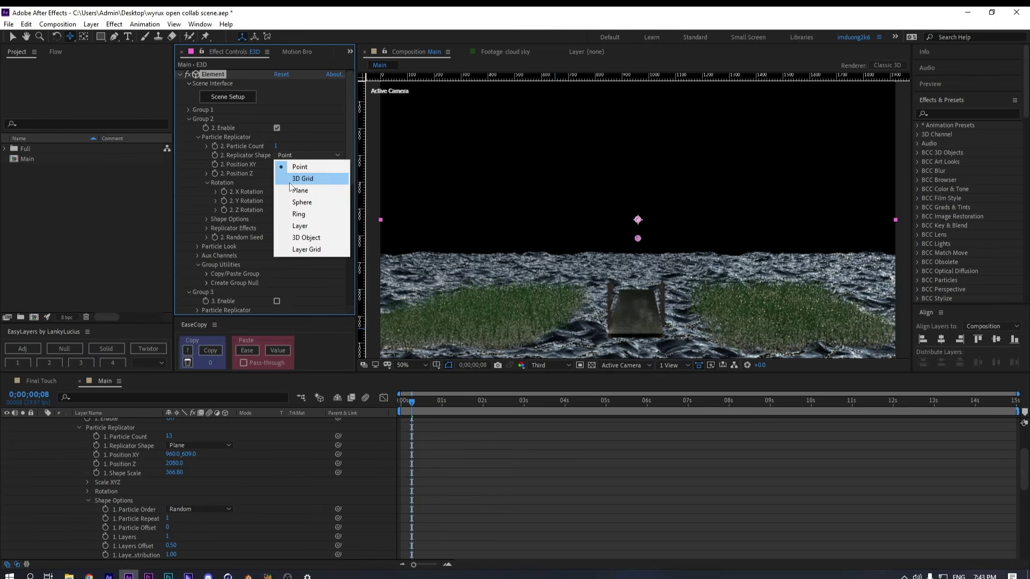
click(289, 179)
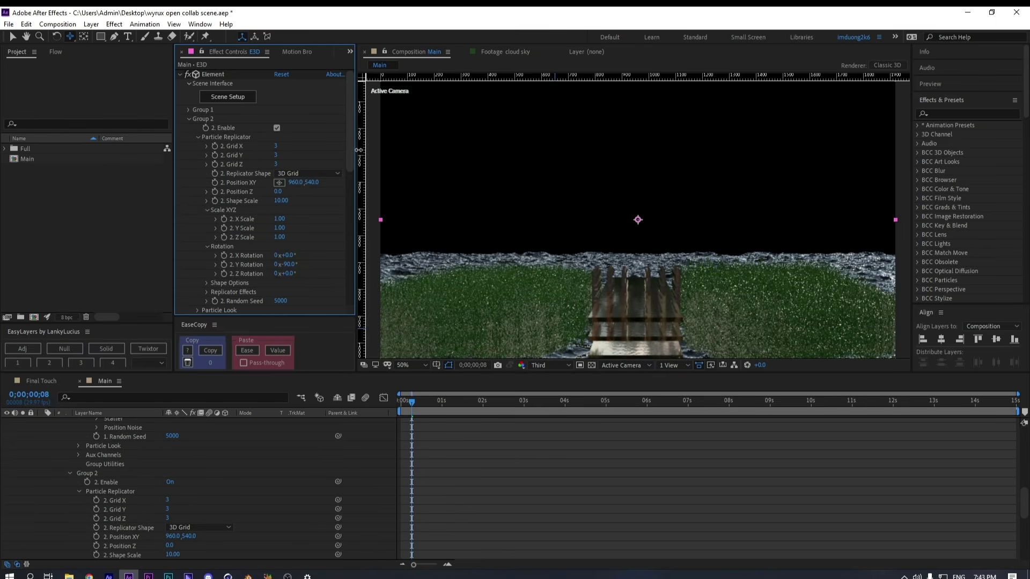
drag(276, 146, 208, 162)
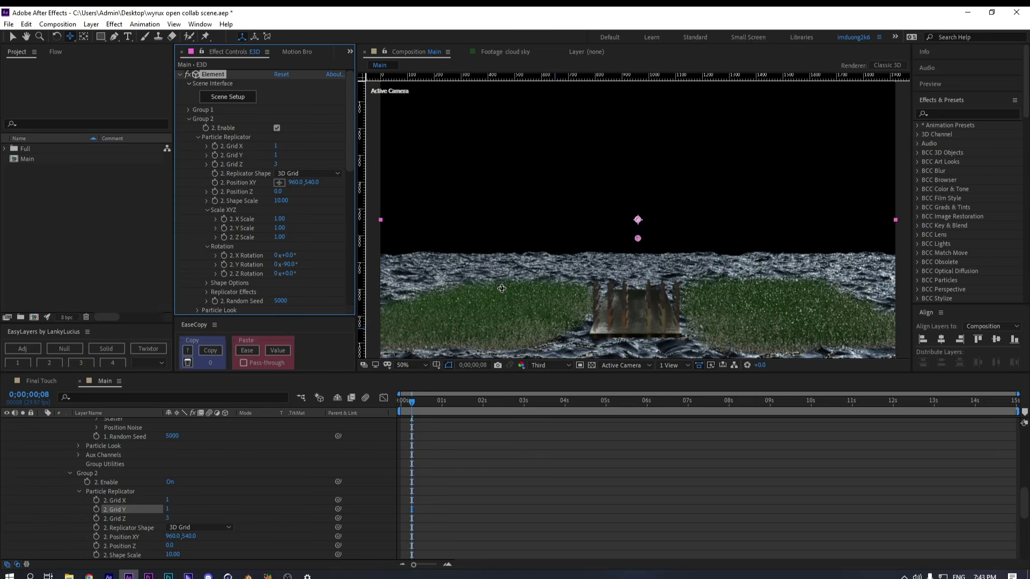
click(276, 164)
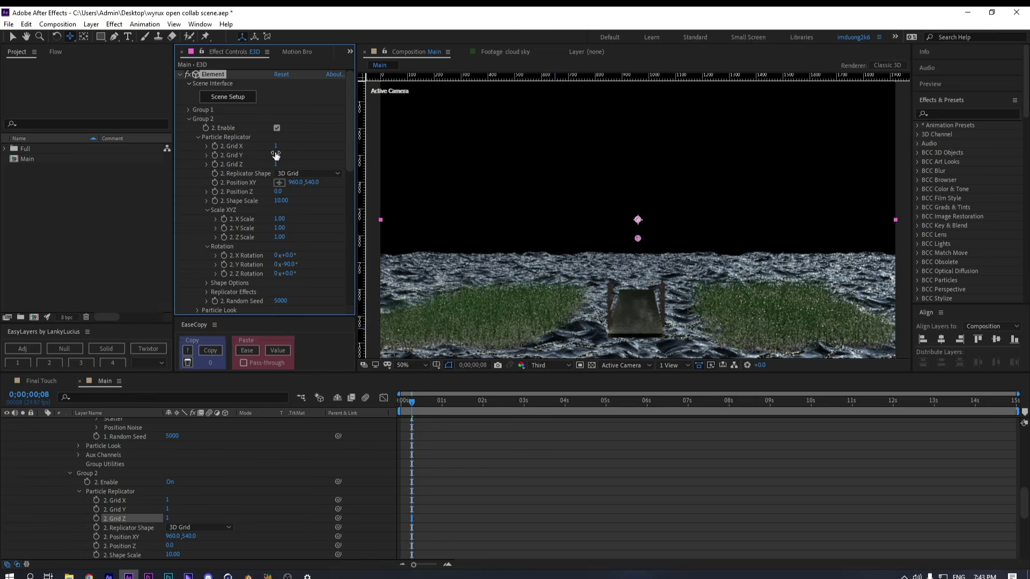
text(3)
key(Return)
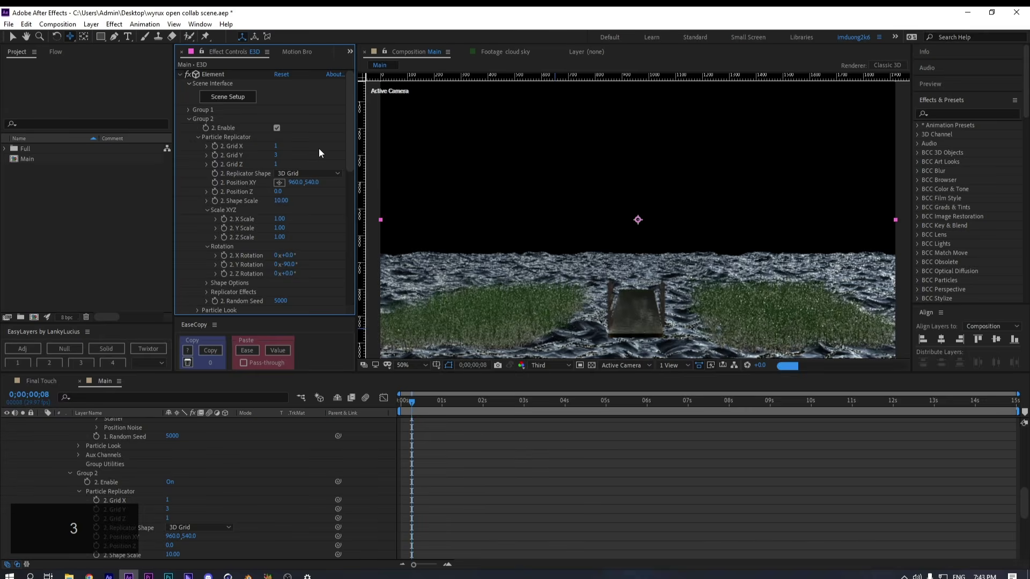
key(ctrl+z)
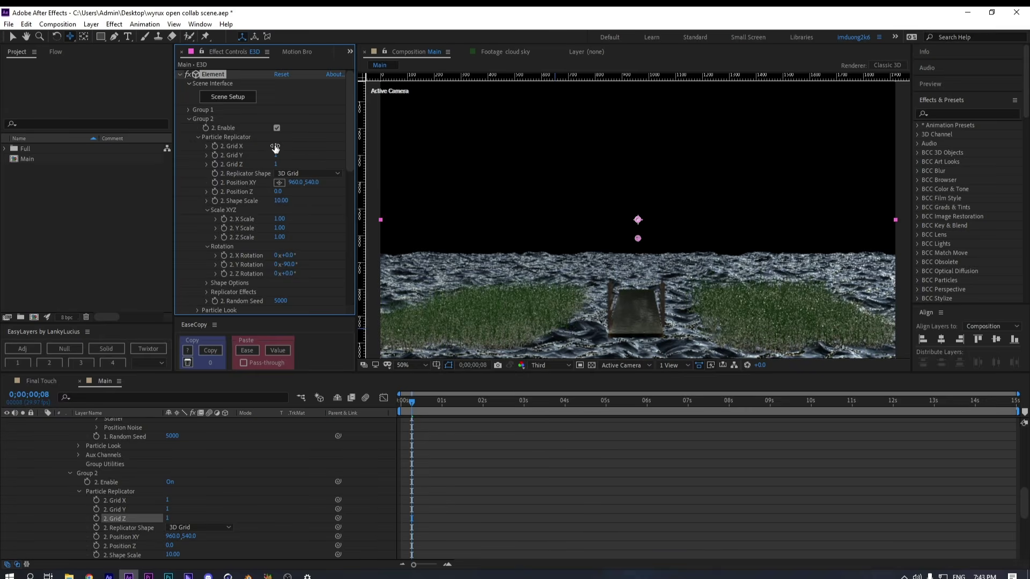
text(3)
key(Return)
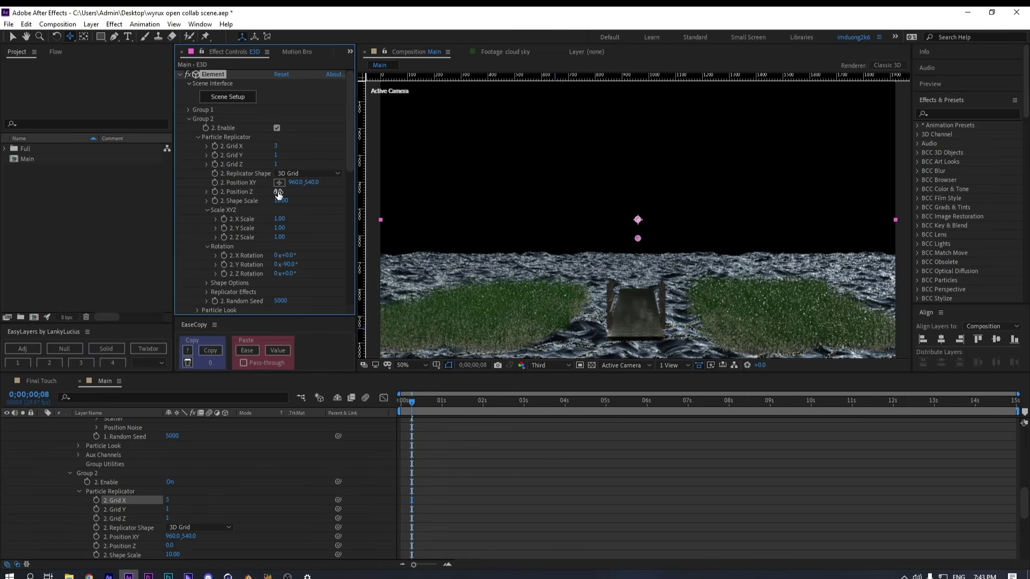
Set Group 2's Position Z to -1580 and its Shape Scale to 245.90 to extend the road segments
drag(278, 195, 189, 189)
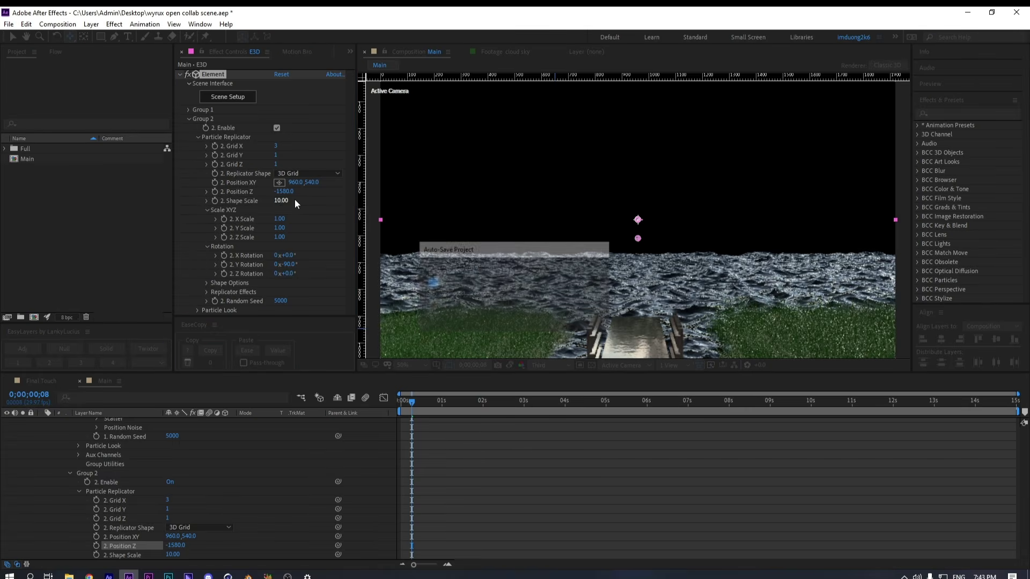
drag(281, 200, 250, 201)
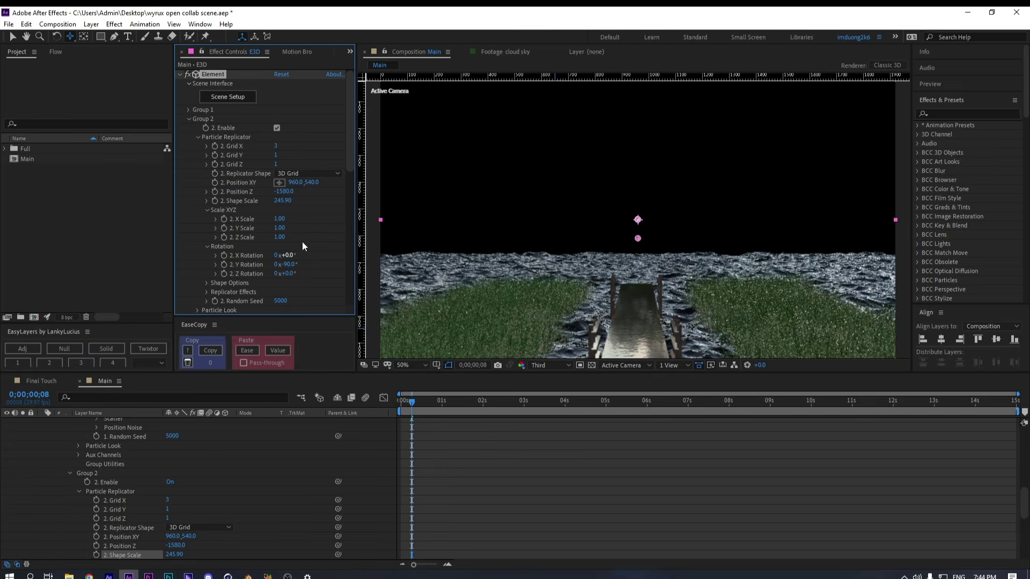
key(alt+Tab)
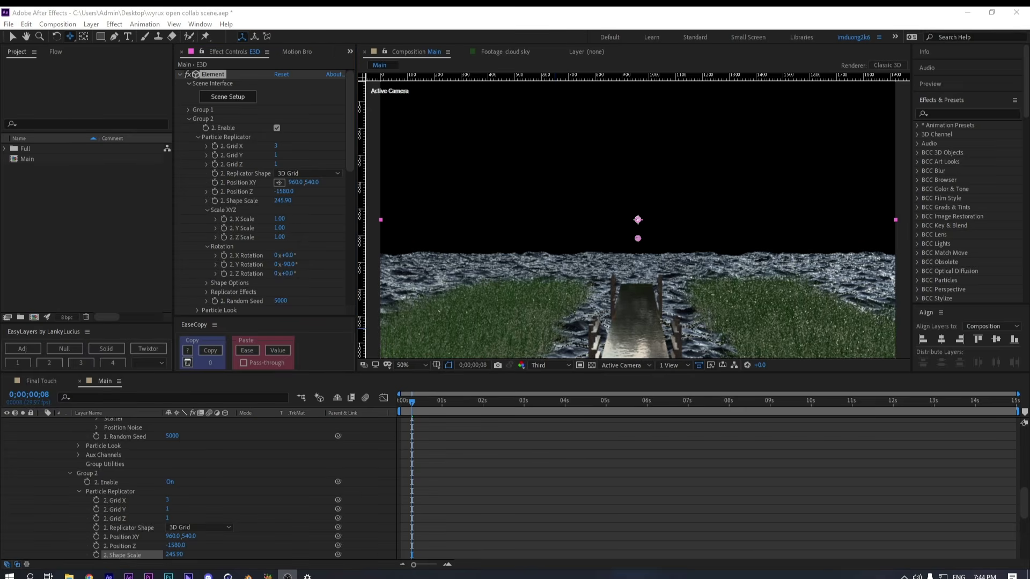
Set Group 2's Particle Size to 26.30 in Particle Look and raise Camera 1 to a Y position of -92.5
scroll(179, 446, up, 10)
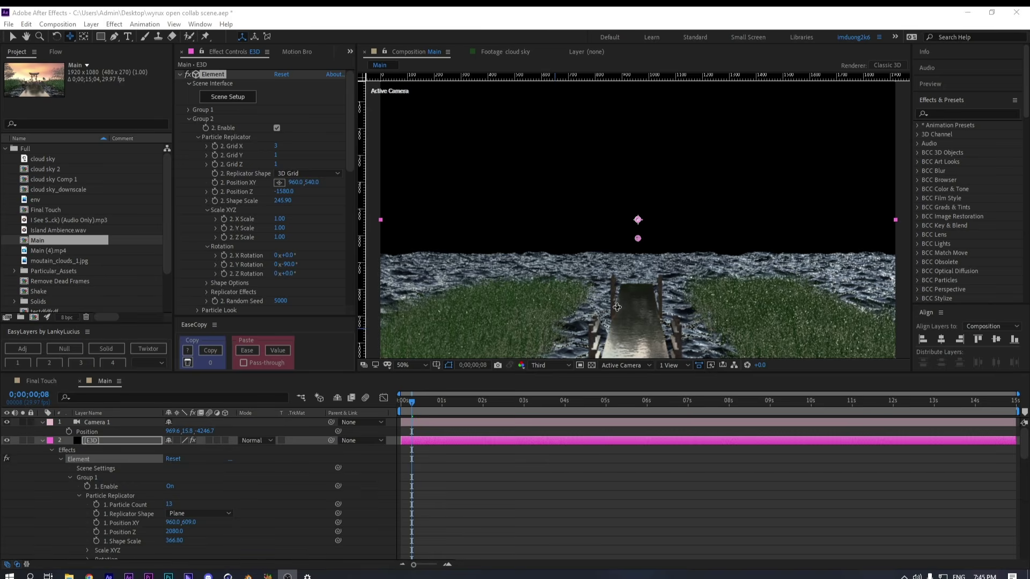
click(141, 440)
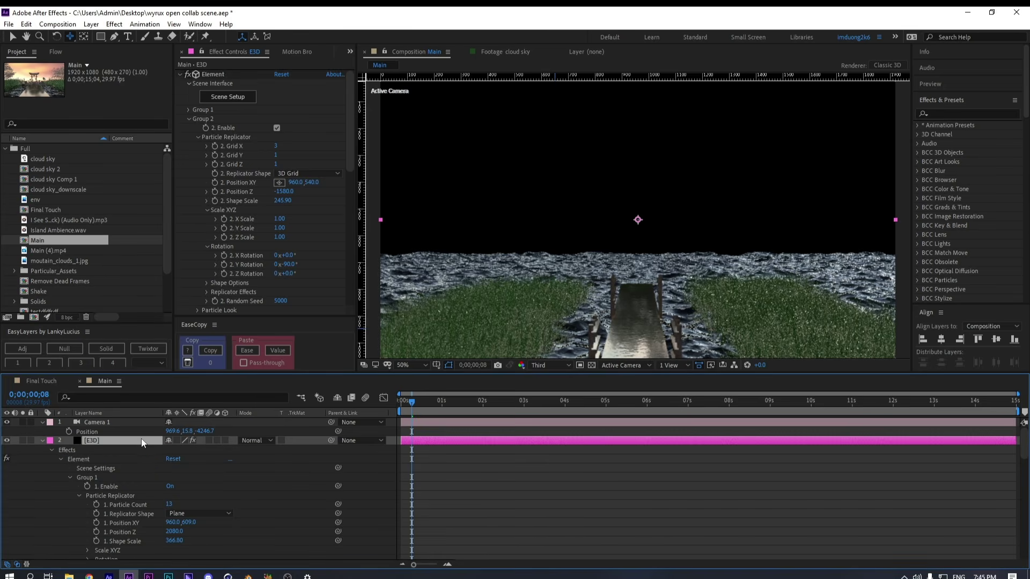
scroll(254, 215, down, 10)
scroll(248, 202, up, 8)
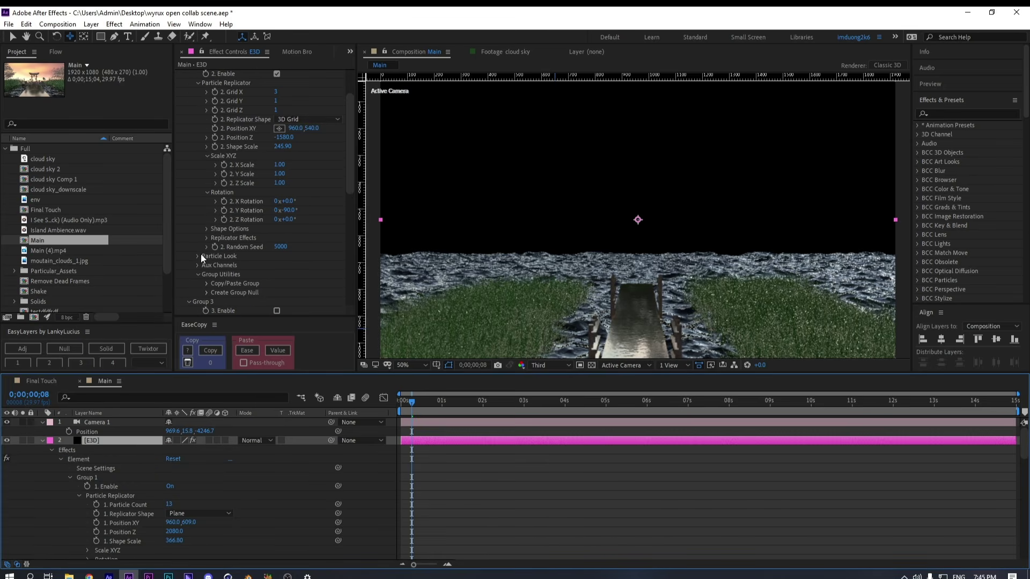
click(198, 256)
scroll(214, 242, down, 2)
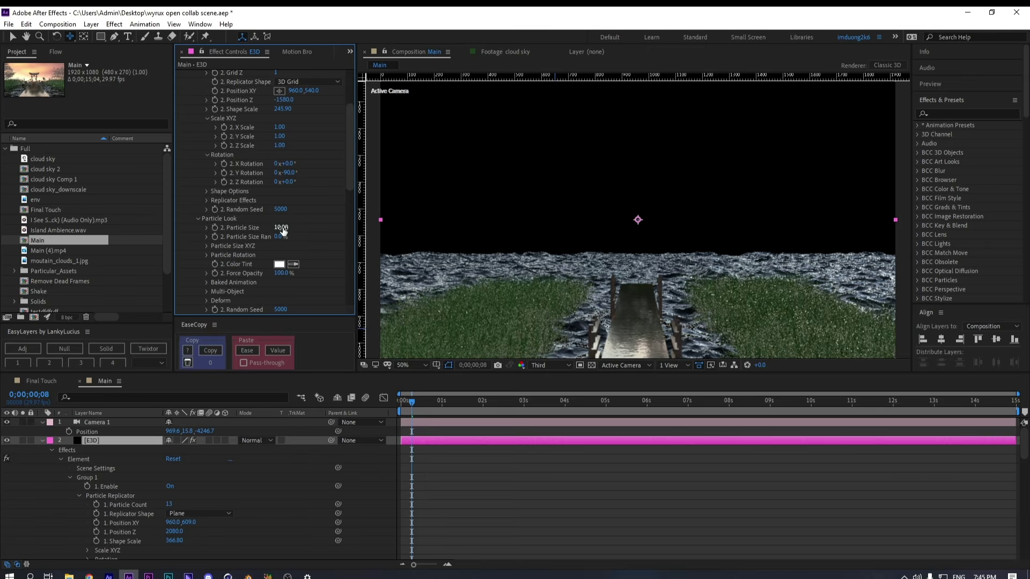
drag(310, 228, 367, 225)
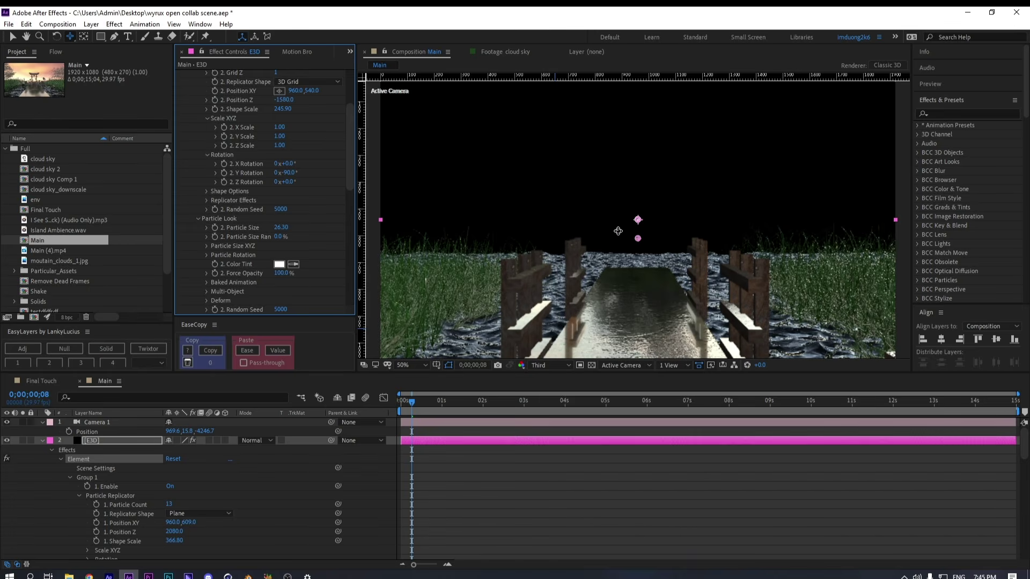
drag(618, 232, 618, 250)
Set Group 2's Shape Scale to 621.80 to spread the enlarged road and grass copies apart
scroll(285, 187, up, 3)
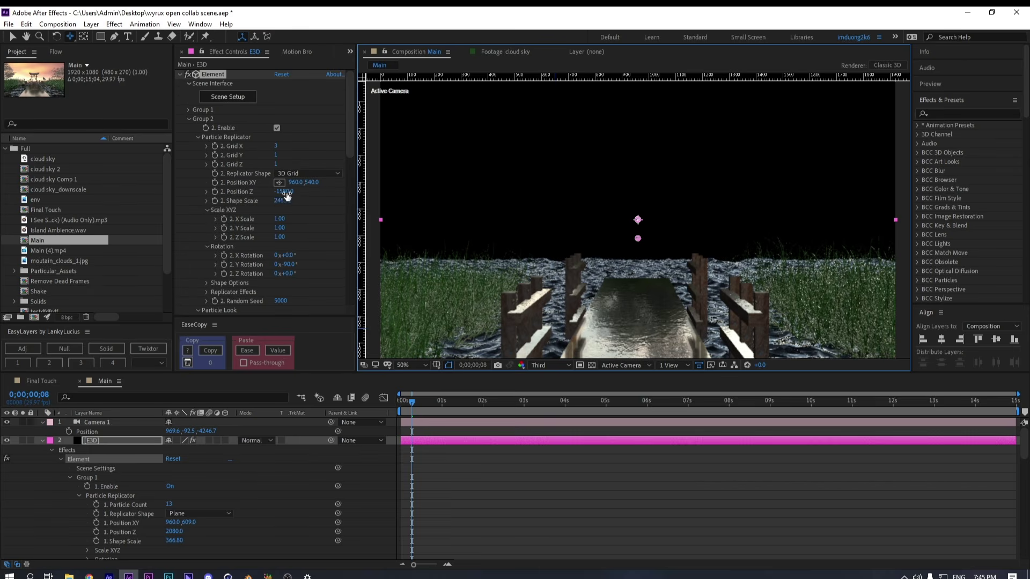
click(350, 198)
drag(282, 200, 414, 198)
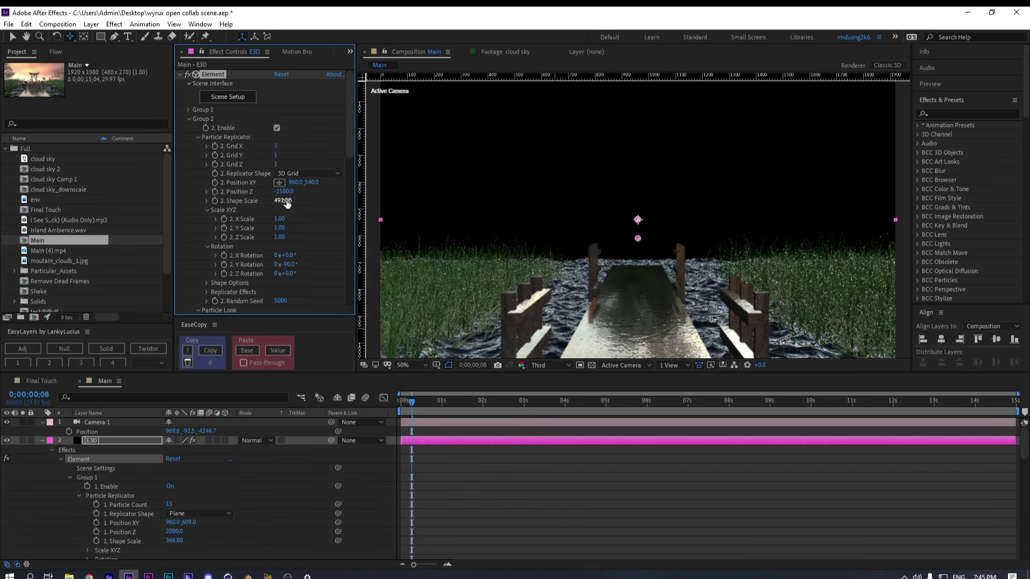
drag(287, 203, 361, 205)
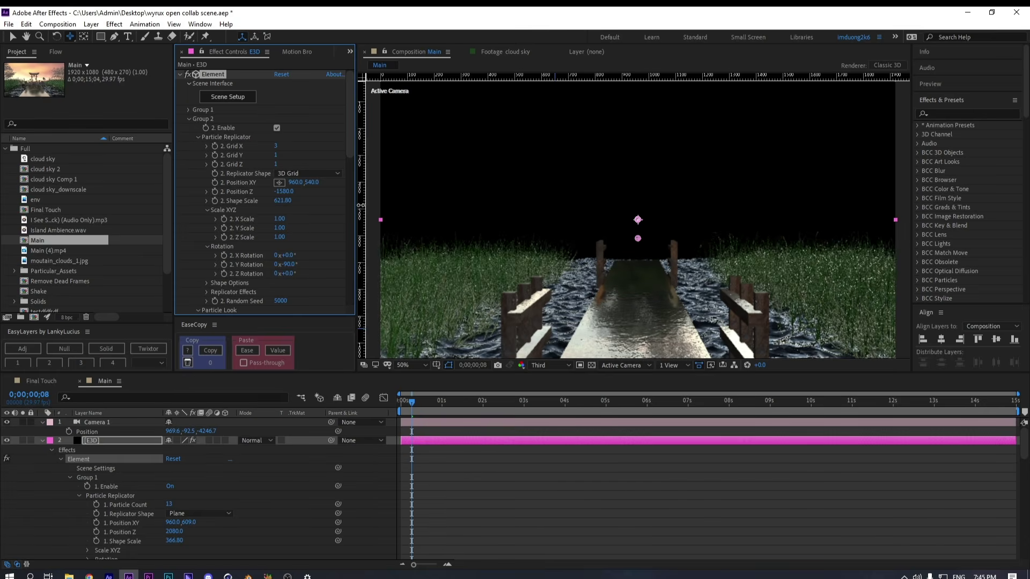
Set Group 2's Position Z to 3700 to shift the road, fence and grass farther into the scene
key(p)
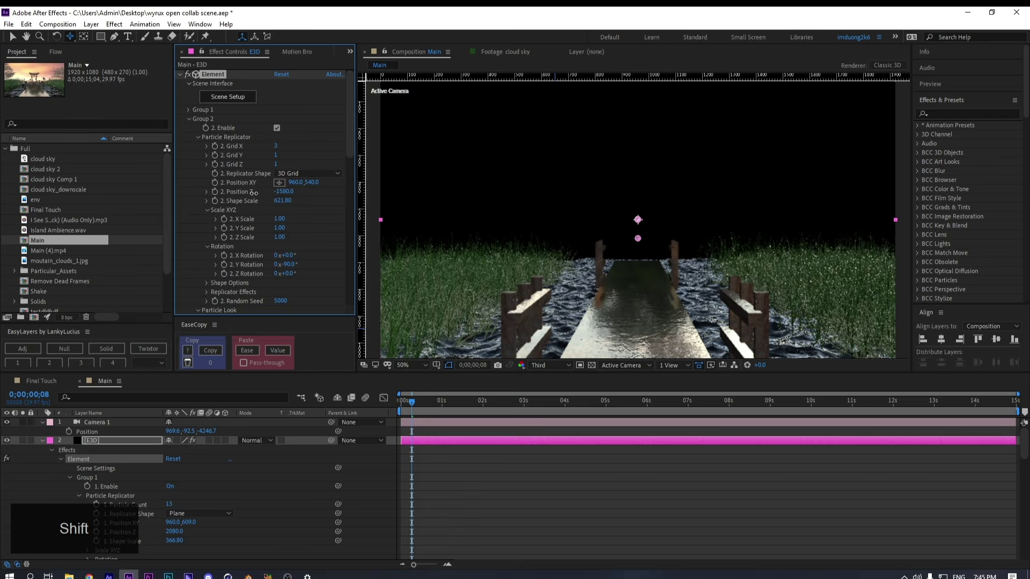
drag(254, 192, 999, 206)
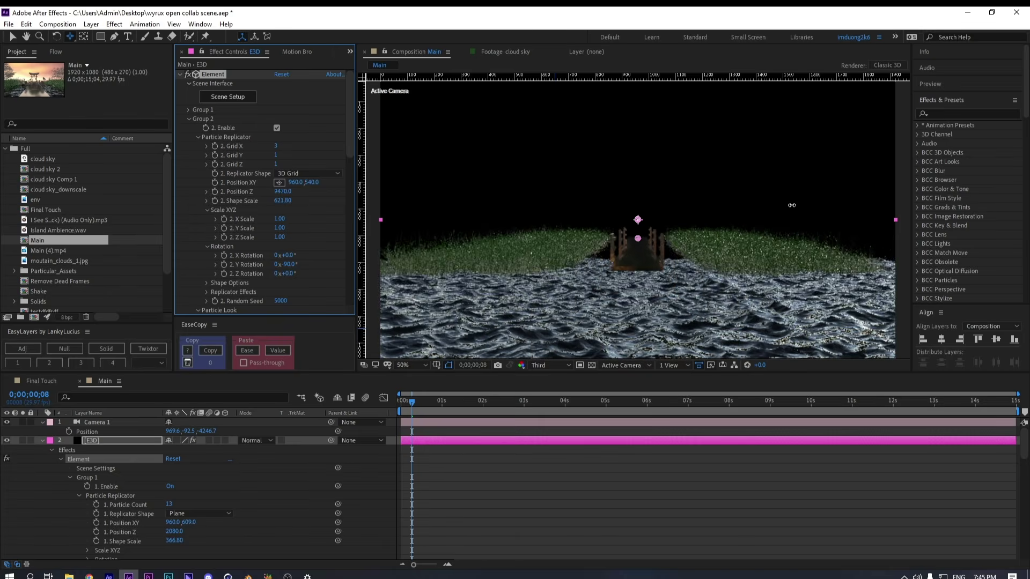
drag(657, 201, 571, 201)
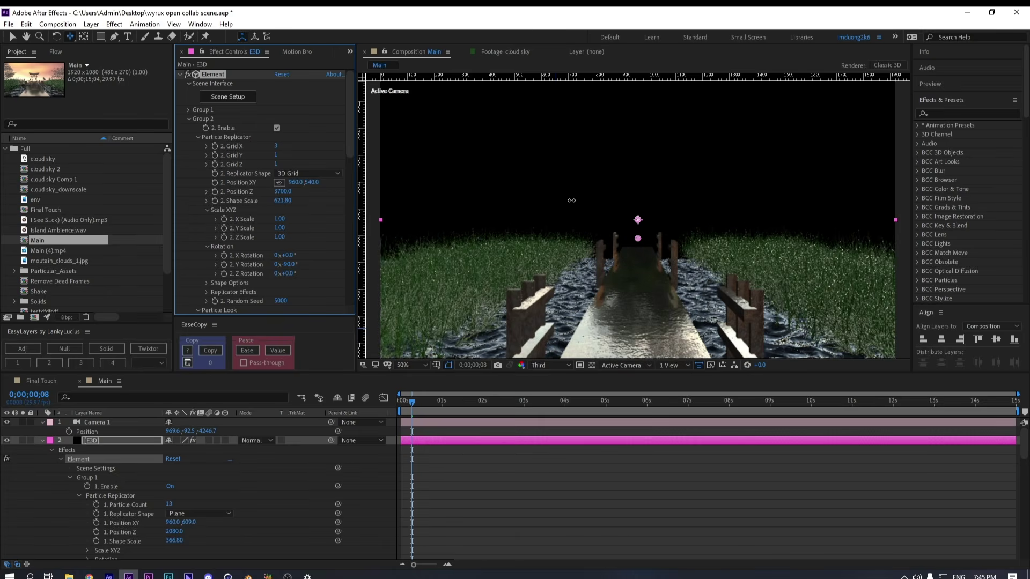
scroll(220, 269, down, 5)
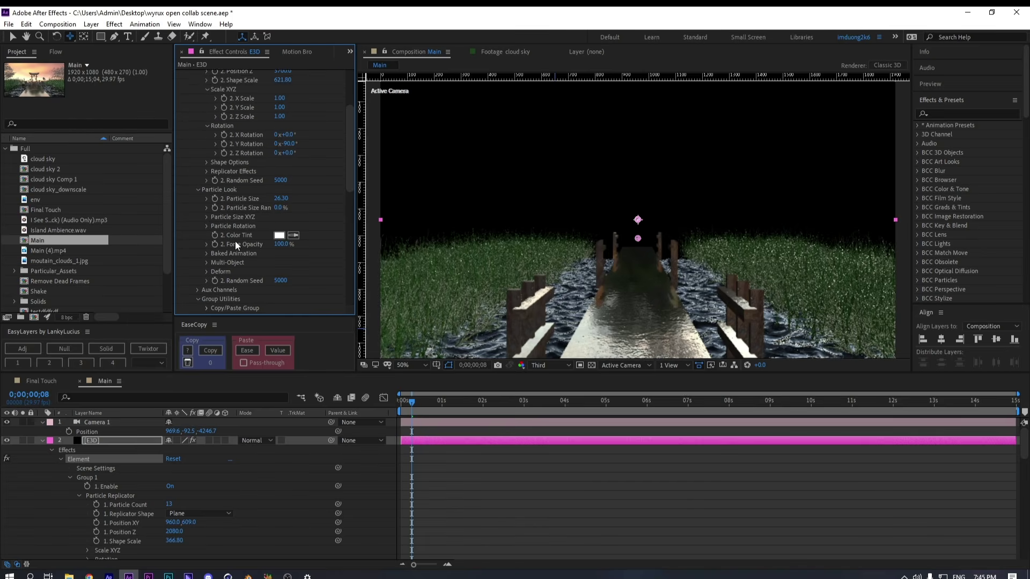
Set Group 2's Particle Size to 28.70 and its Shape Scale to 700.70 to enlarge and spread the road segments
drag(294, 174, 291, 173)
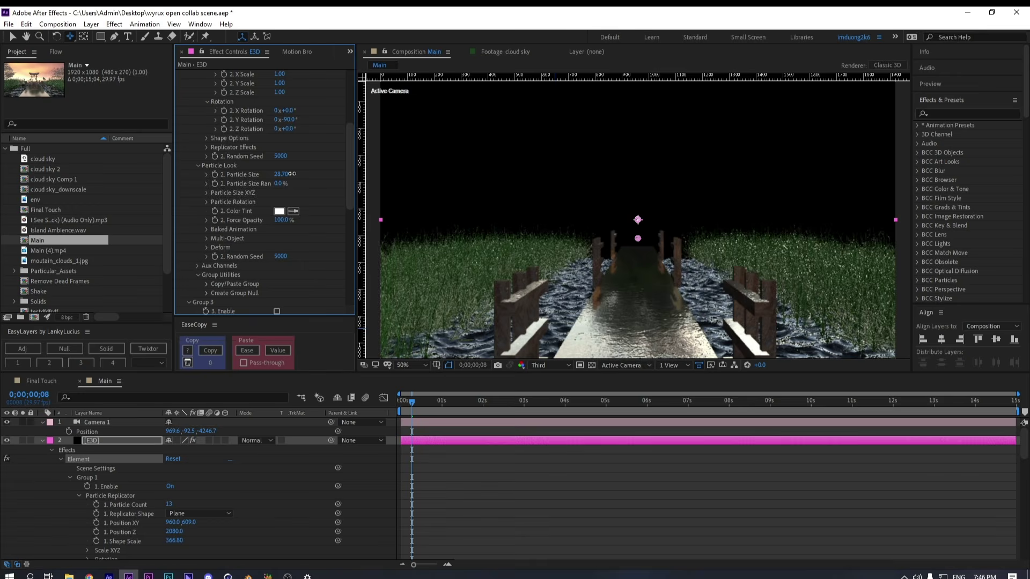
scroll(308, 189, up, 5)
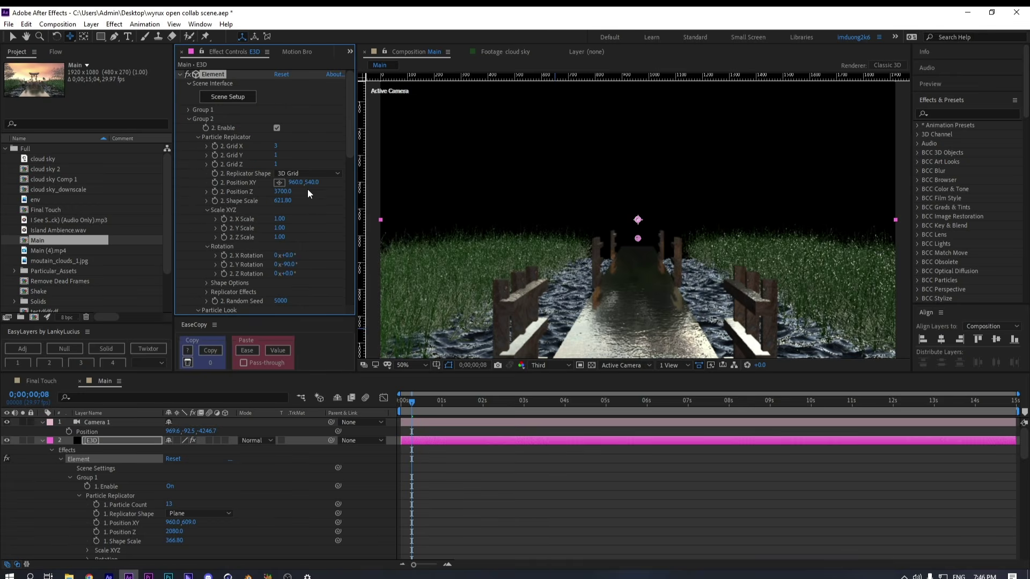
drag(289, 201, 702, 202)
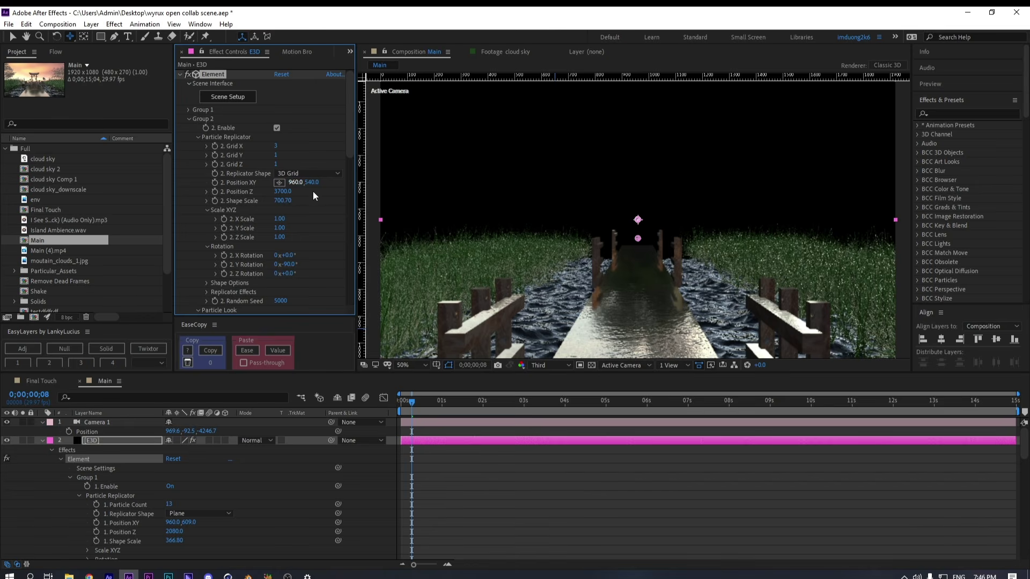
Lower the ocean and road by setting Group 1's Position Y to 680 and Group 2's Position Y to 665
mouse_move(312, 183)
mouse_down()
mouse_move(392, 183)
mouse_move(359, 186)
mouse_up()
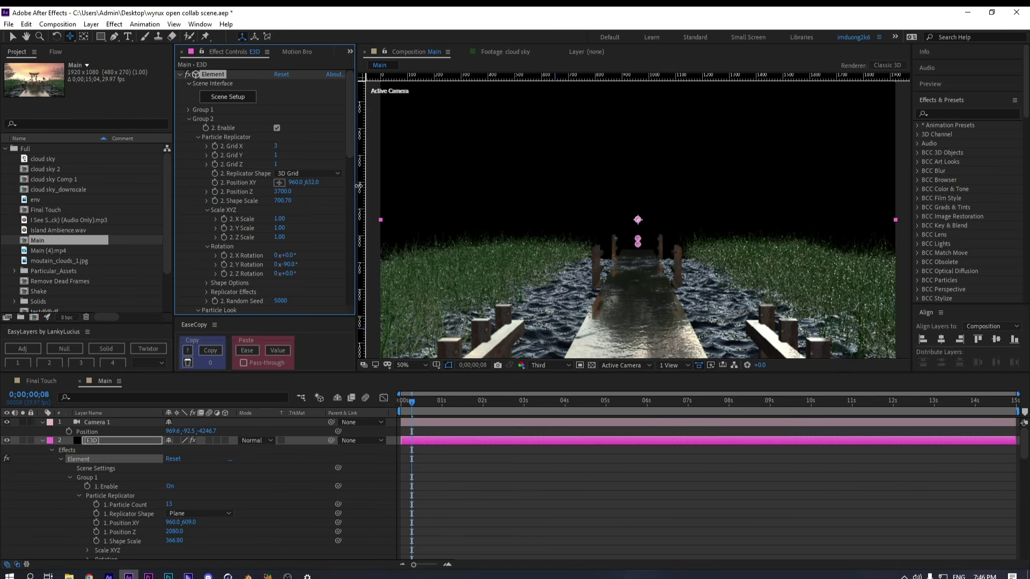
click(188, 109)
scroll(241, 161, down, 2)
mouse_move(312, 119)
mouse_down()
mouse_move(338, 125)
mouse_move(317, 124)
mouse_up()
scroll(285, 214, down, 8)
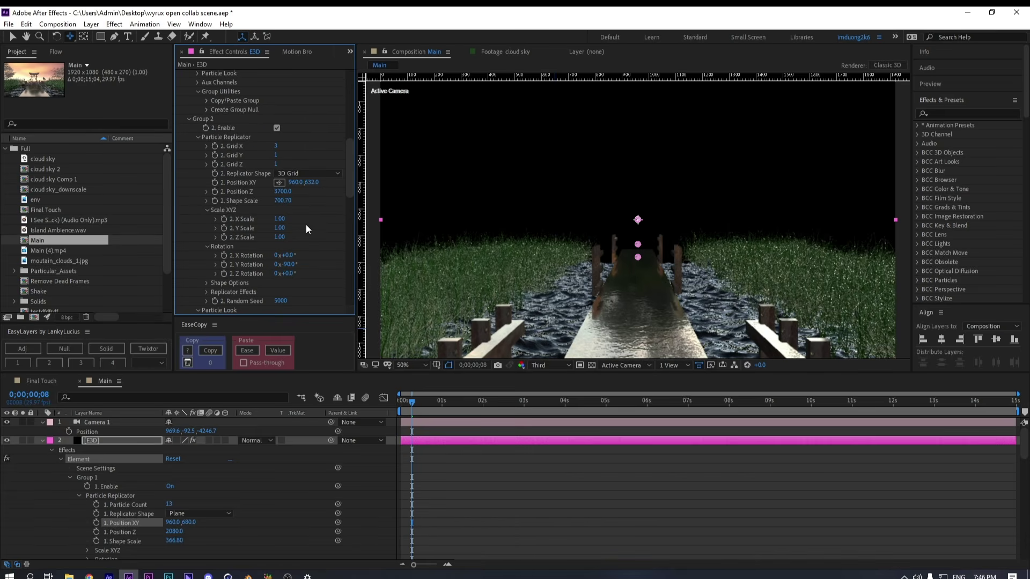
drag(318, 181, 333, 179)
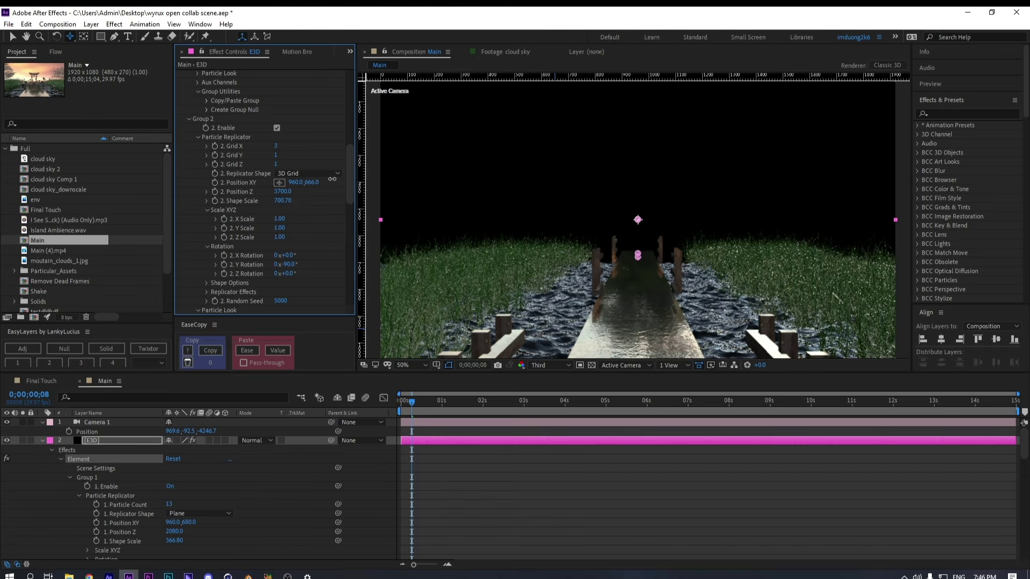
Lower the grass and grass Copy folders in Group 2 slightly along Y in Scene Setup, and apply the scene
scroll(260, 195, up, 10)
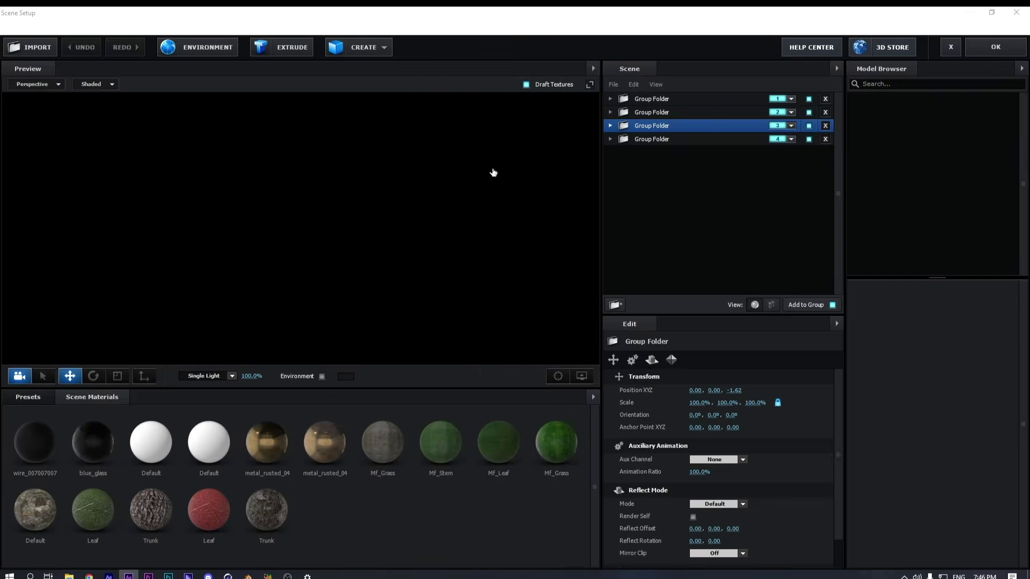
click(611, 113)
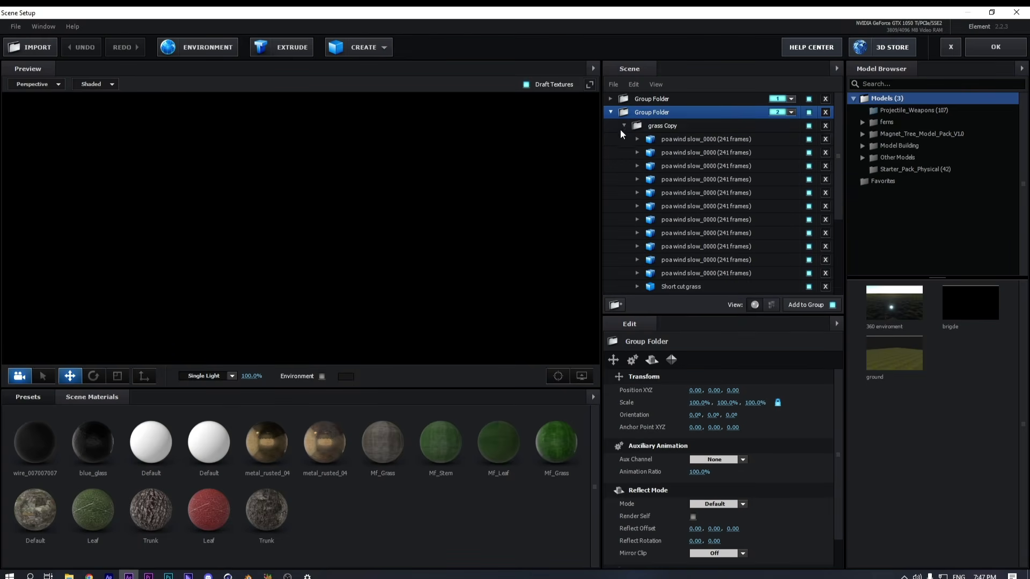
click(624, 126)
shift+click(655, 140)
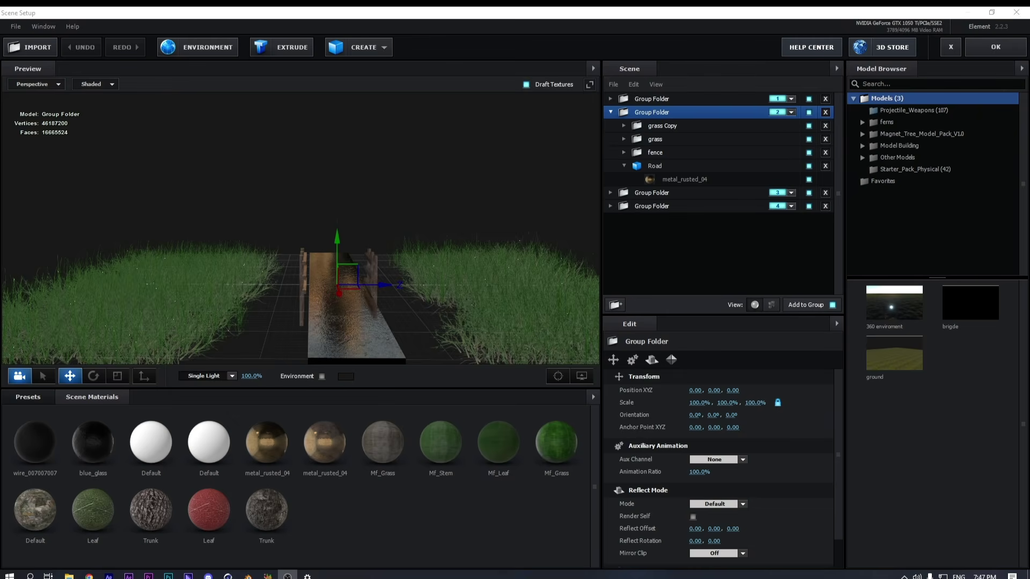
click(702, 130)
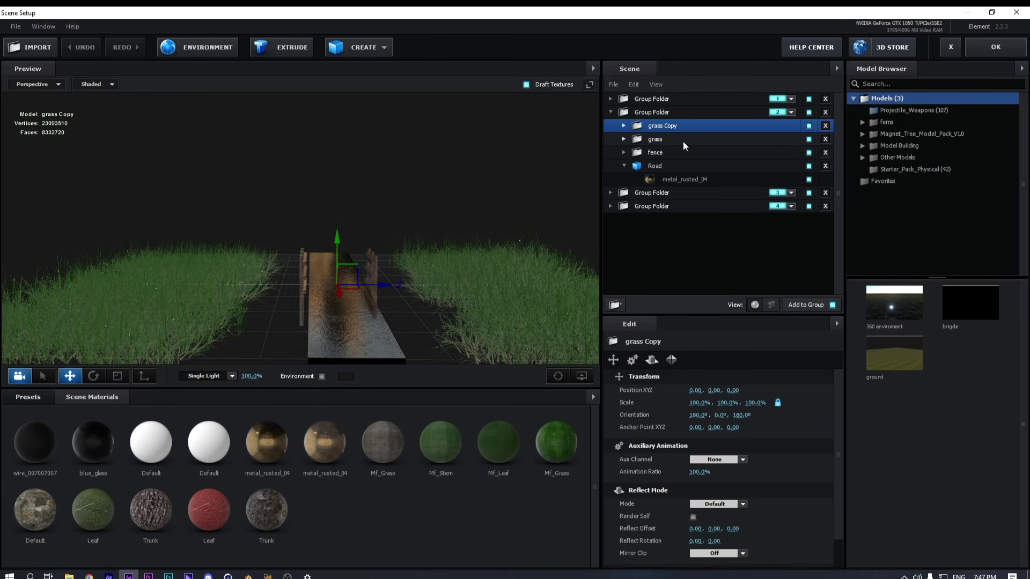
shift+click(684, 141)
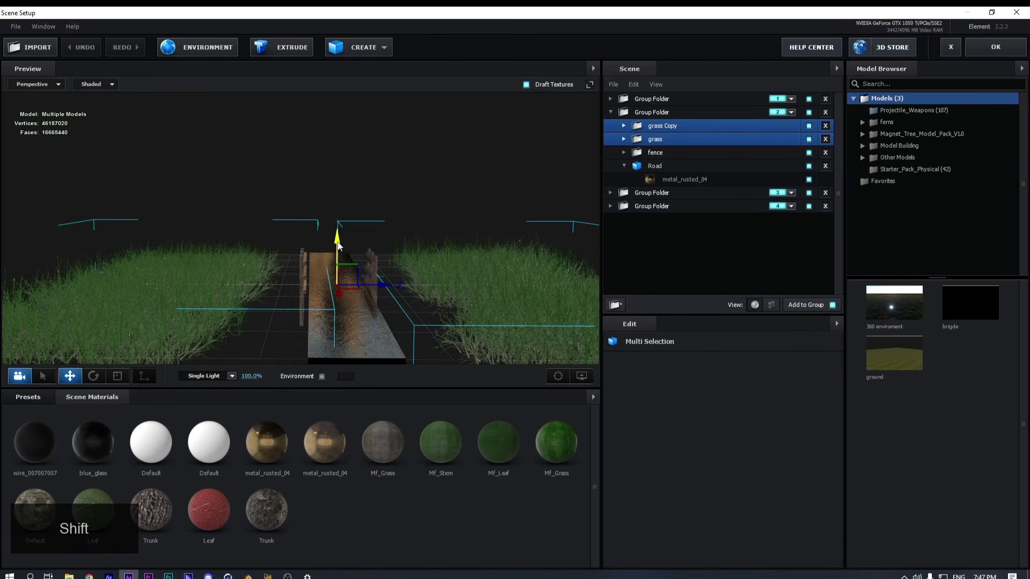
mouse_move(340, 244)
mouse_down()
mouse_move(338, 257)
mouse_move(339, 247)
mouse_up()
click(998, 46)
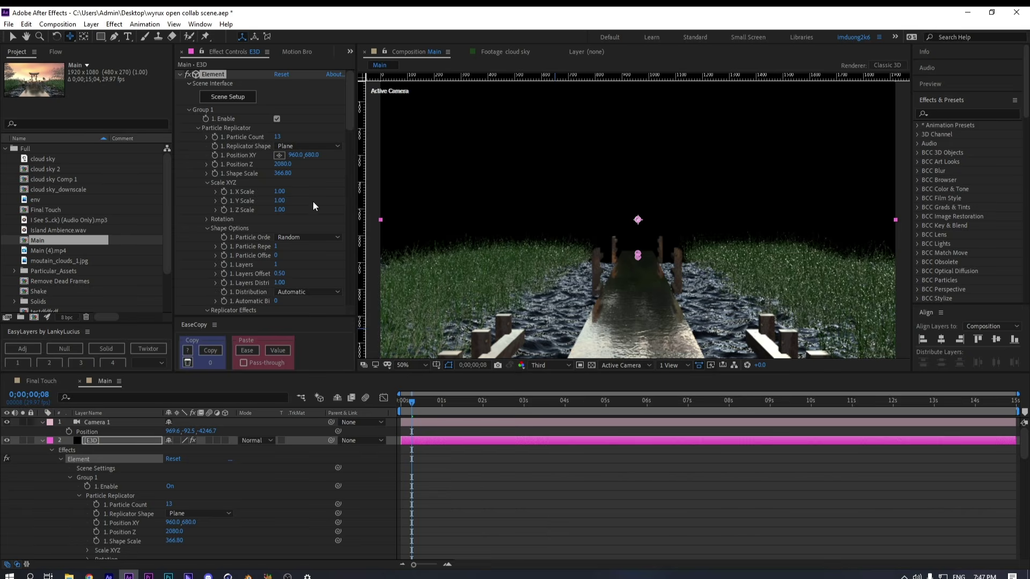
Check the composition at Full resolution, and set the preview resolution to Quarter
click(543, 366)
click(543, 389)
key(period)
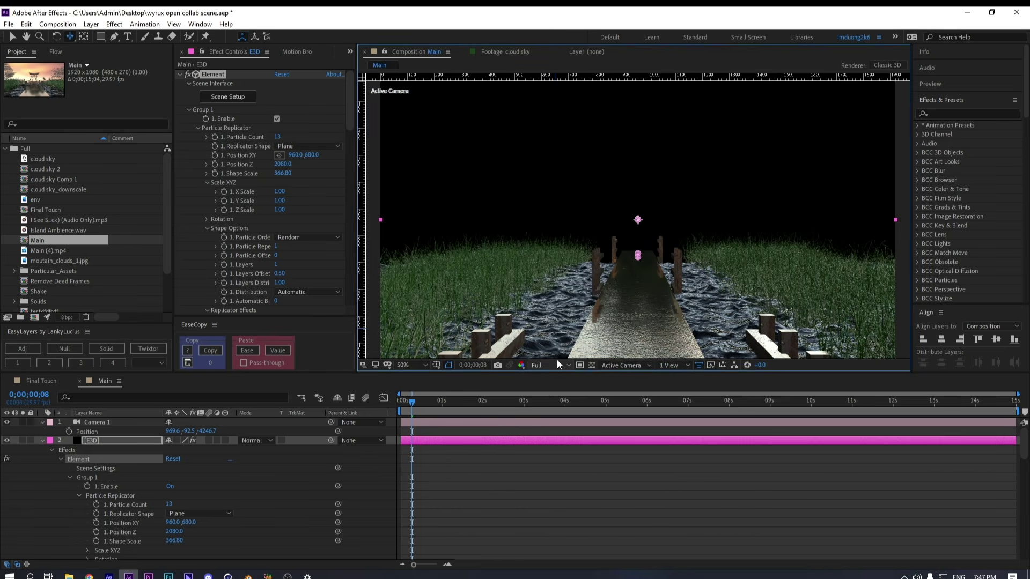
key(comma)
click(561, 367)
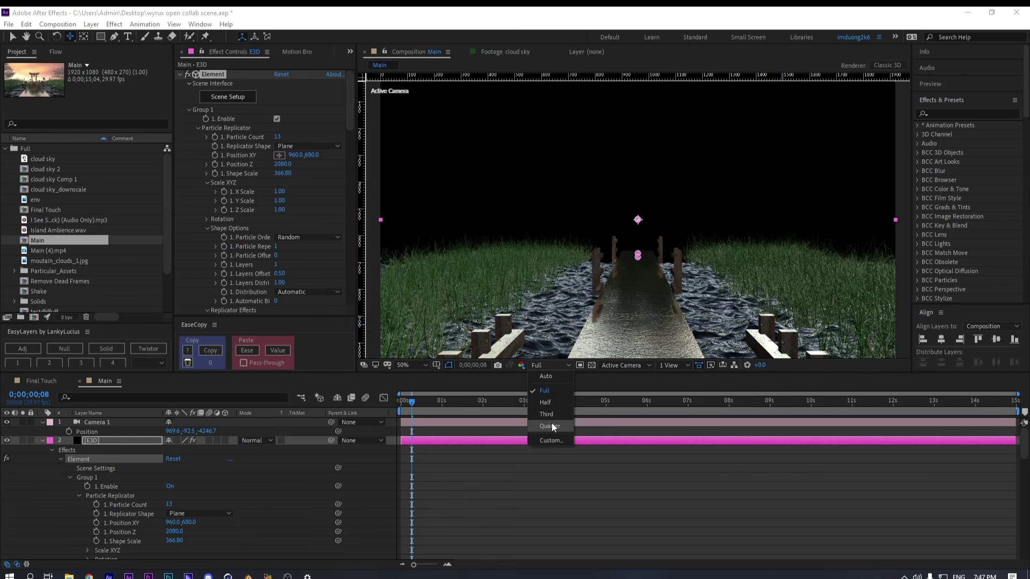
click(551, 426)
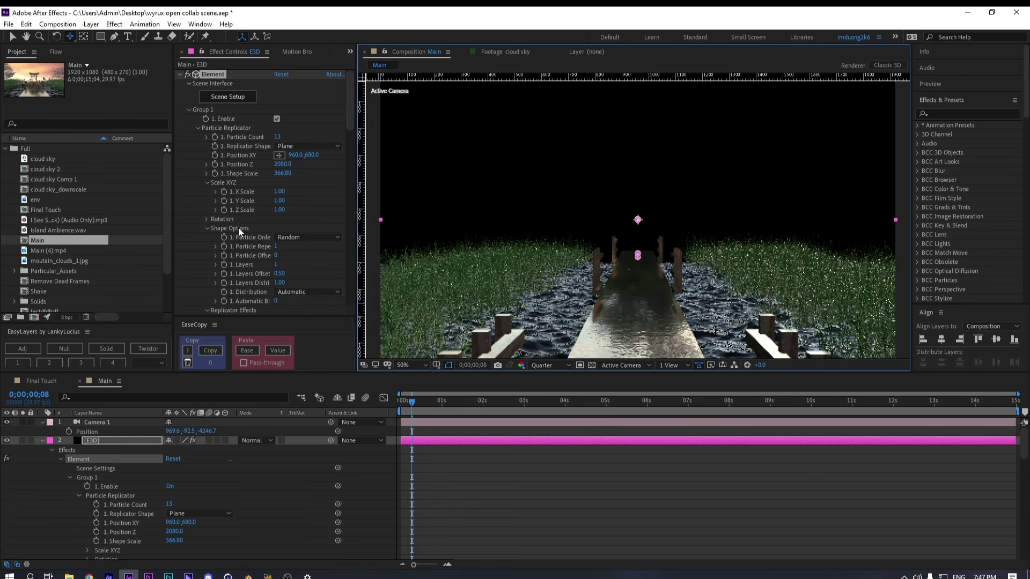
Enable Group 3 to show the rocks, and open its Particle Replicator settings
click(189, 110)
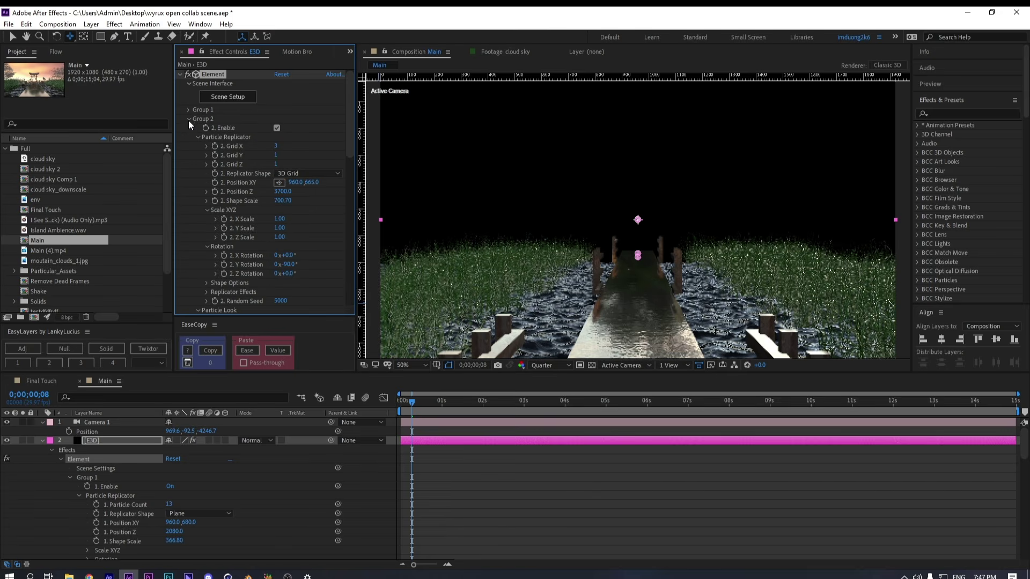
click(188, 119)
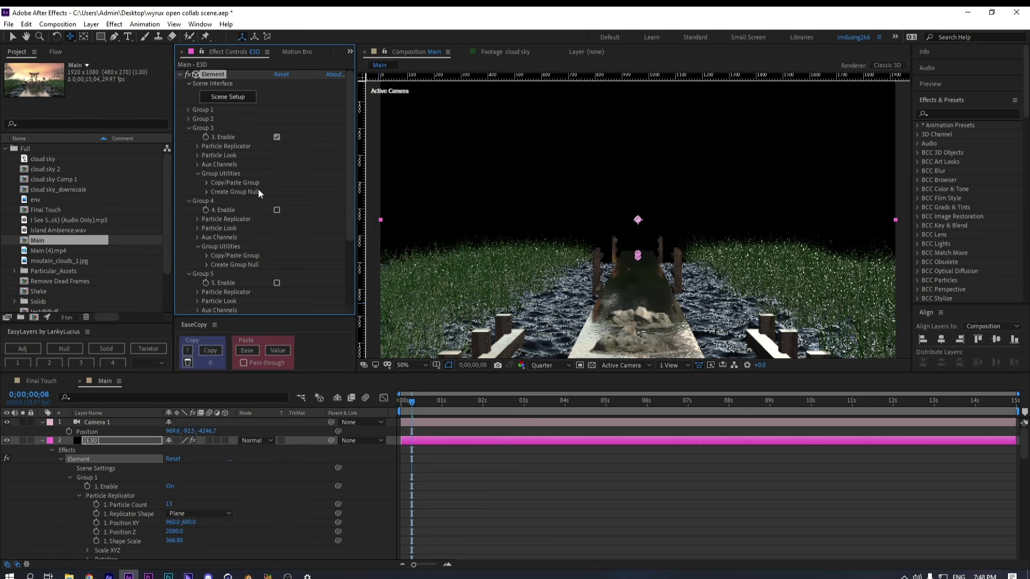
click(196, 146)
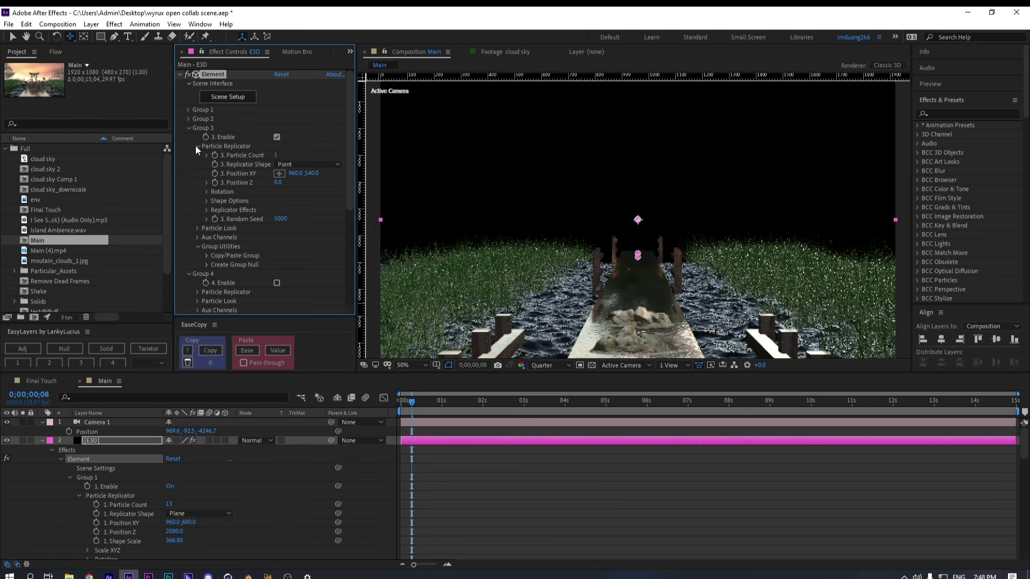
Rotate Group 3 to a Y Rotation of 90° so the rocks lie along both sides of the road
click(104, 420)
key(r)
click(130, 465)
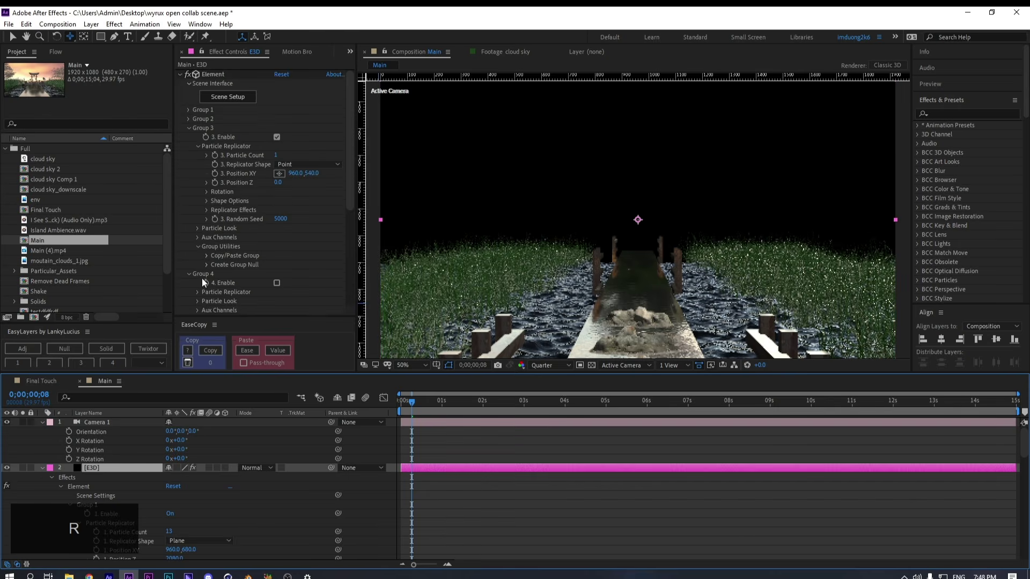
scroll(204, 282, down, 1)
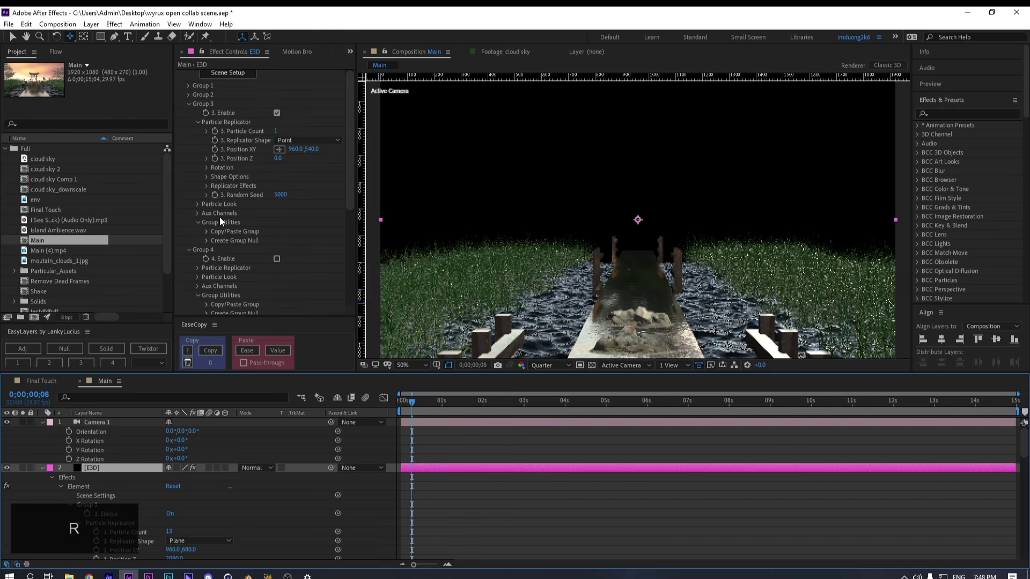
click(205, 168)
drag(292, 186, 342, 190)
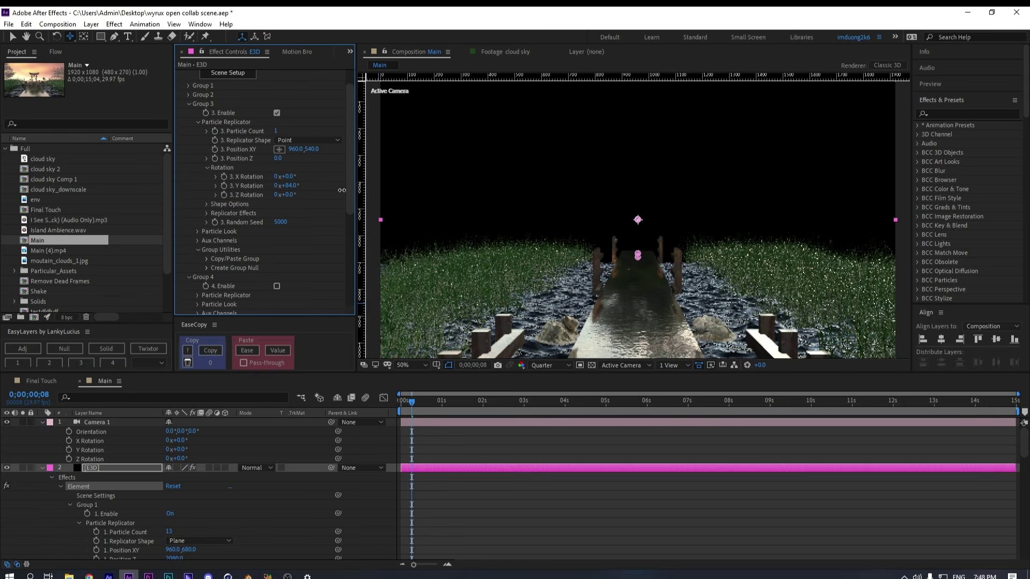
click(290, 185)
text(90)
key(Return)
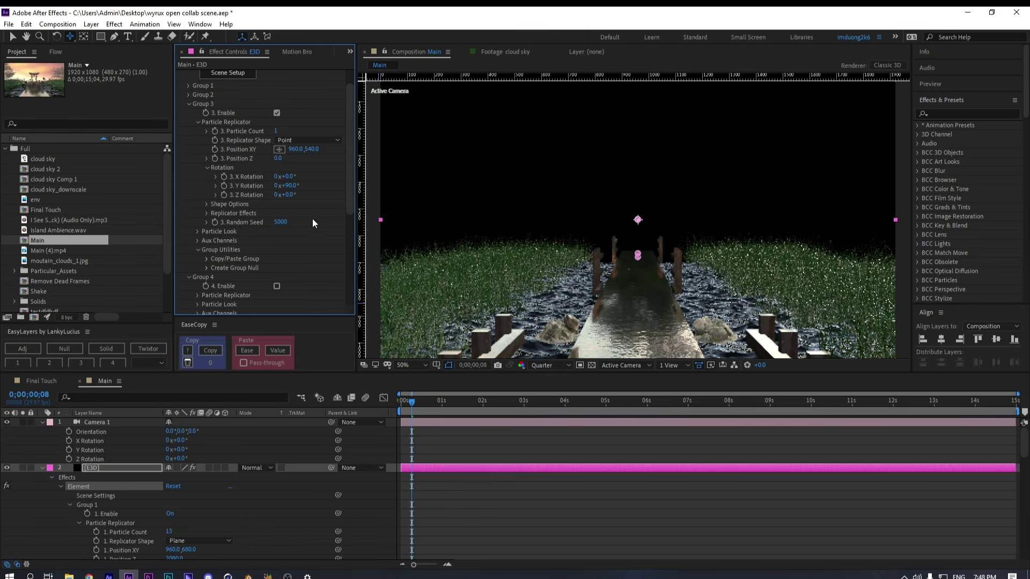
Replicate the Group 3 rocks in a 3D Grid with Grid Y 1, Shape Scale 281.30 and Position Z 4060
click(297, 142)
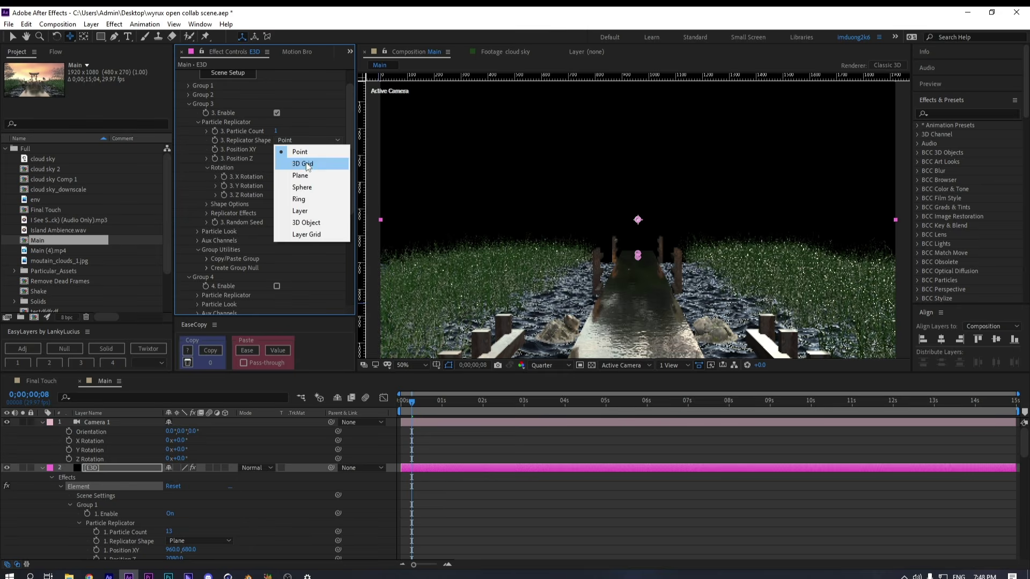
click(304, 164)
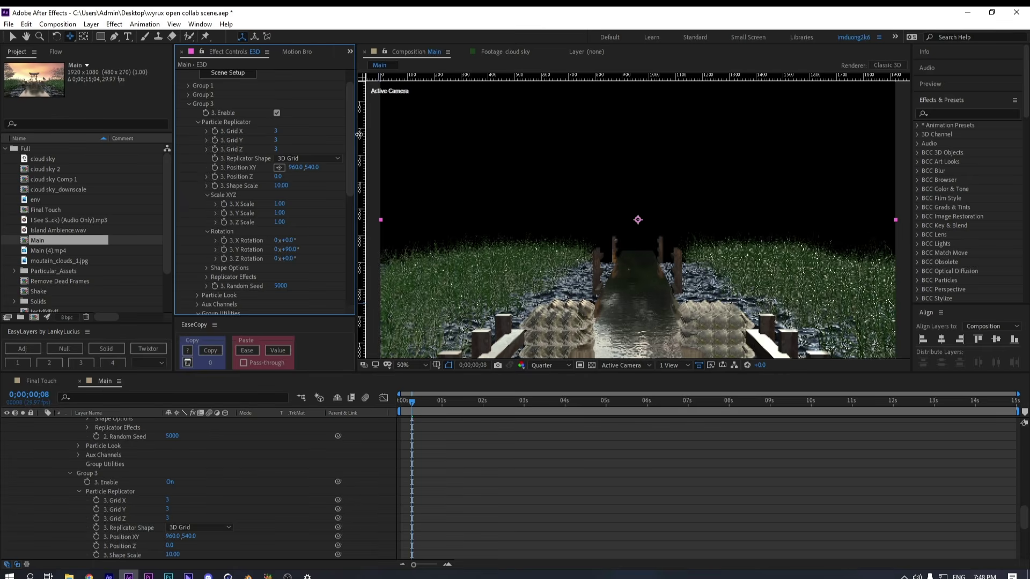
click(276, 140)
text(1)
key(Return)
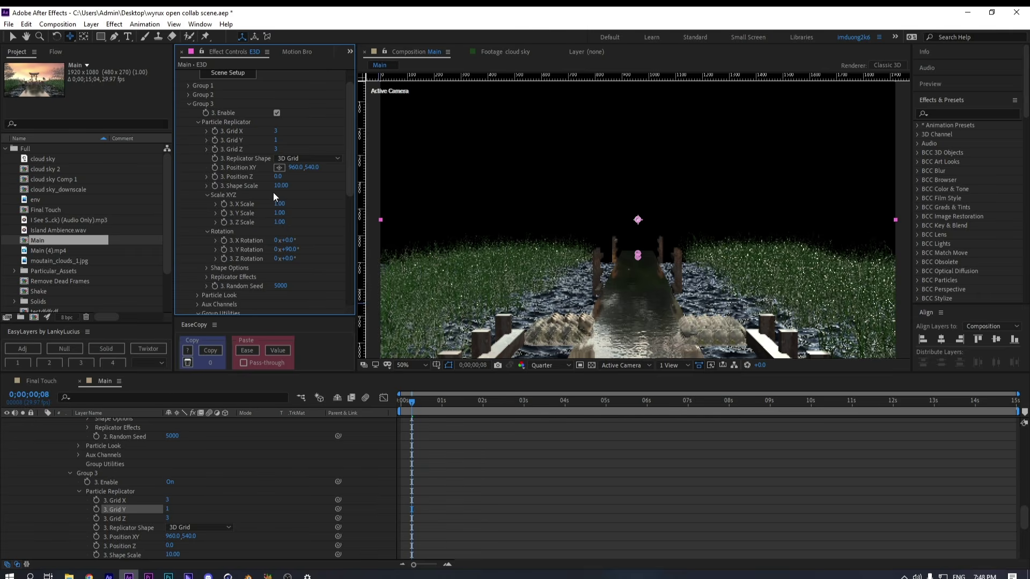
drag(281, 187, 481, 175)
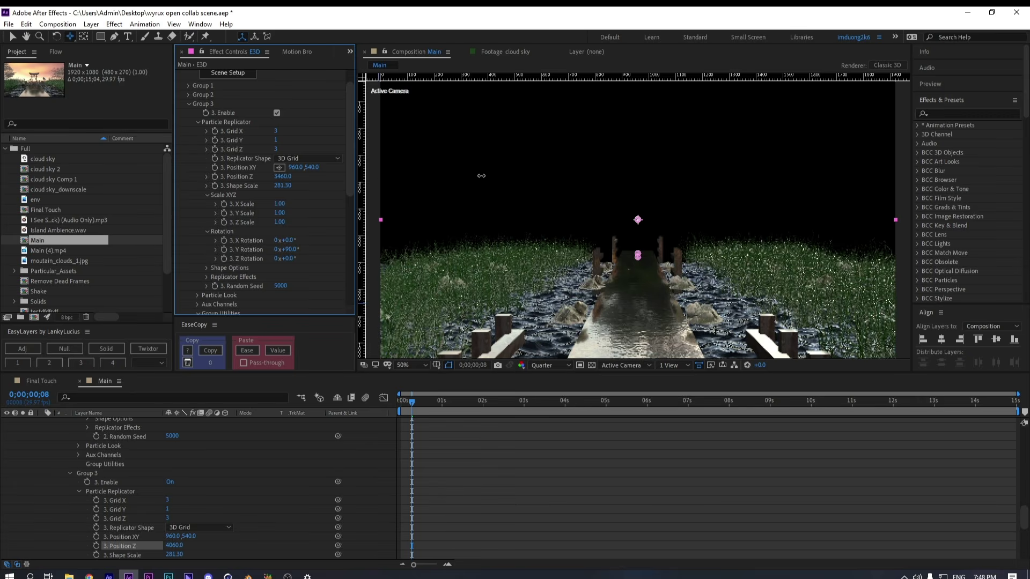
Enlarge the rocks through Group 3's Particle Size, and set Particle Size Random to 64%
click(198, 294)
scroll(198, 265, down, 3)
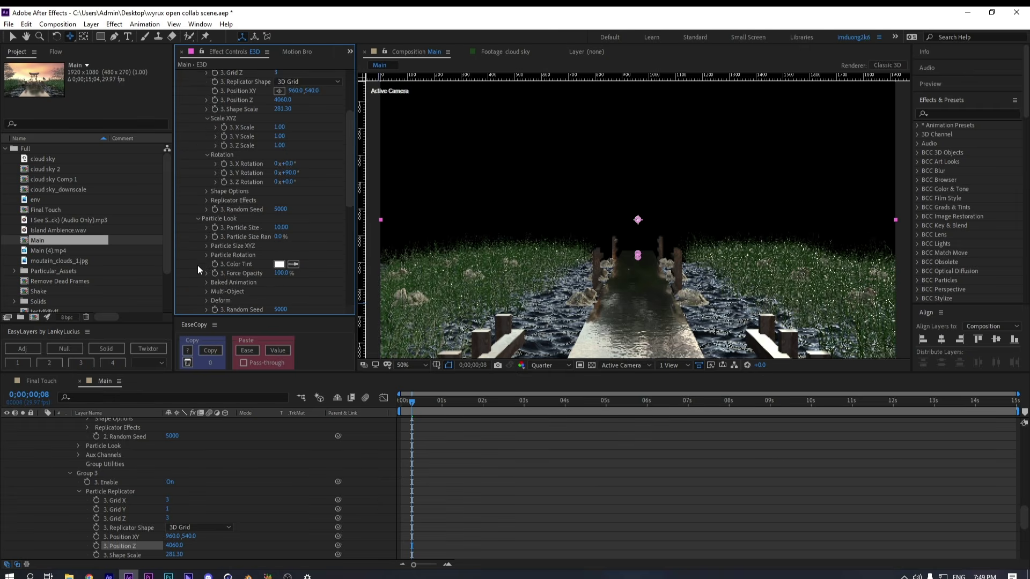
scroll(283, 191, down, 3)
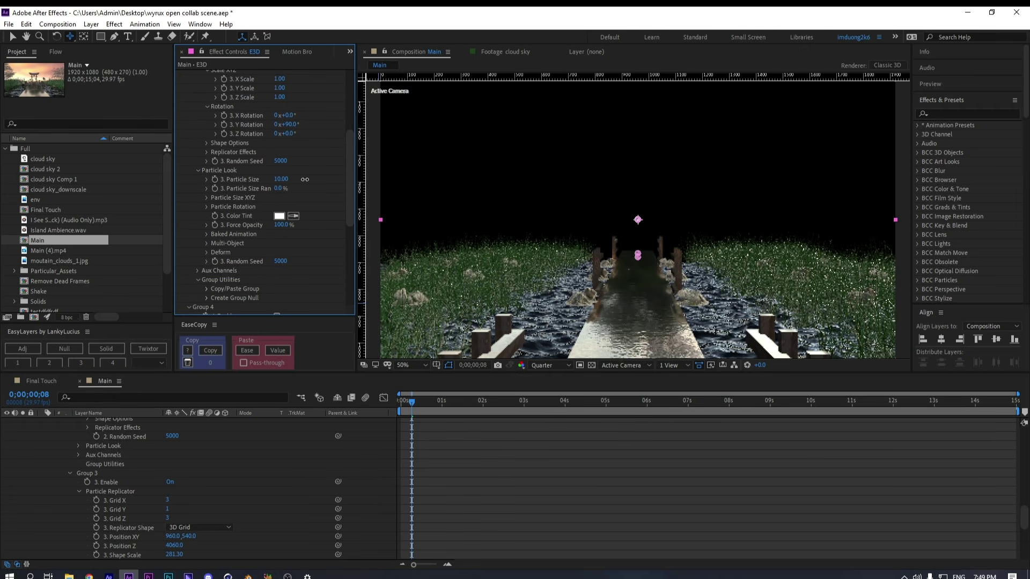
drag(304, 180, 368, 182)
drag(277, 188, 322, 179)
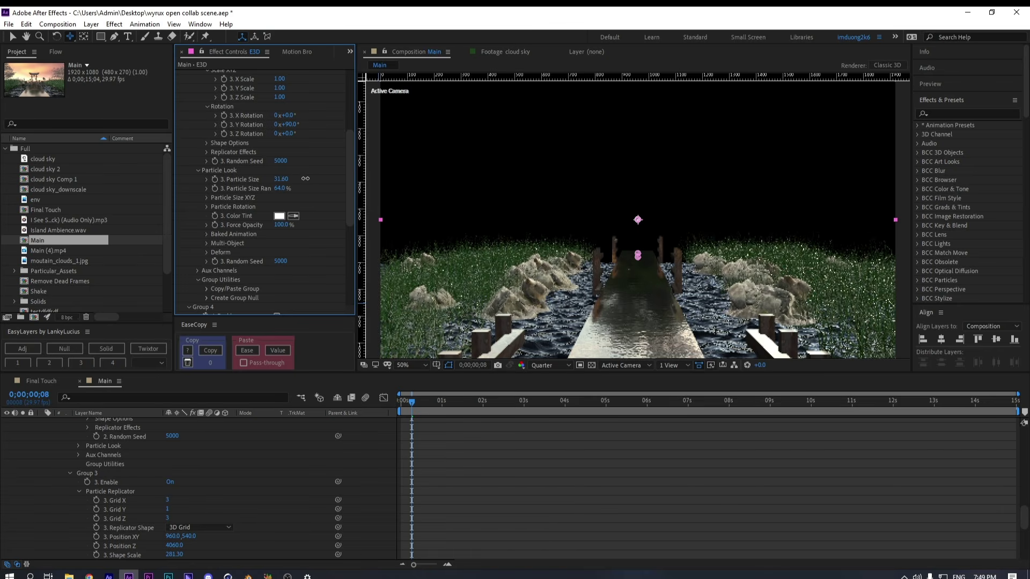
Switch the composition view to Top and pull back over the road until the rocks on both sides are in view
scroll(272, 191, up, 5)
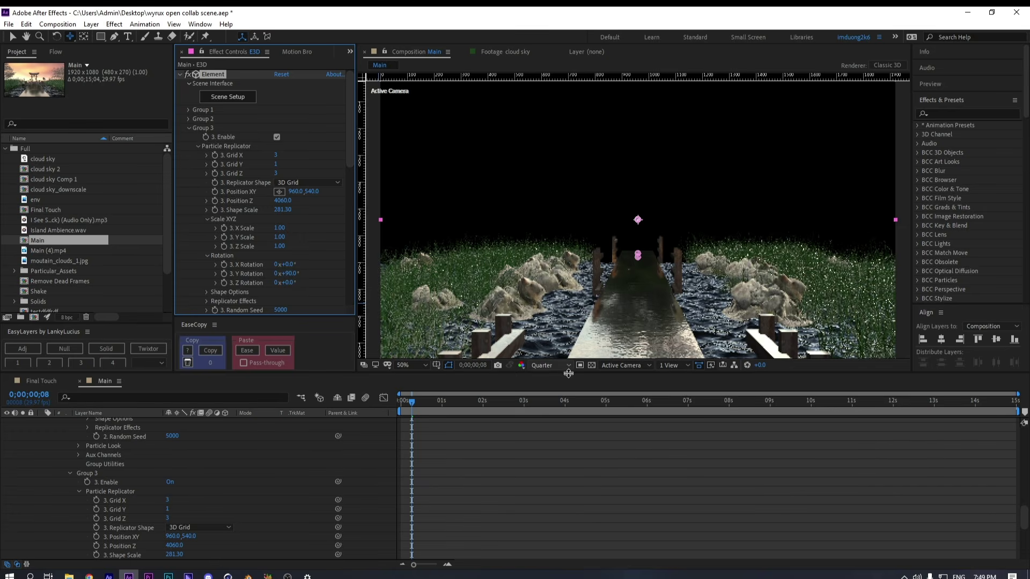
click(624, 366)
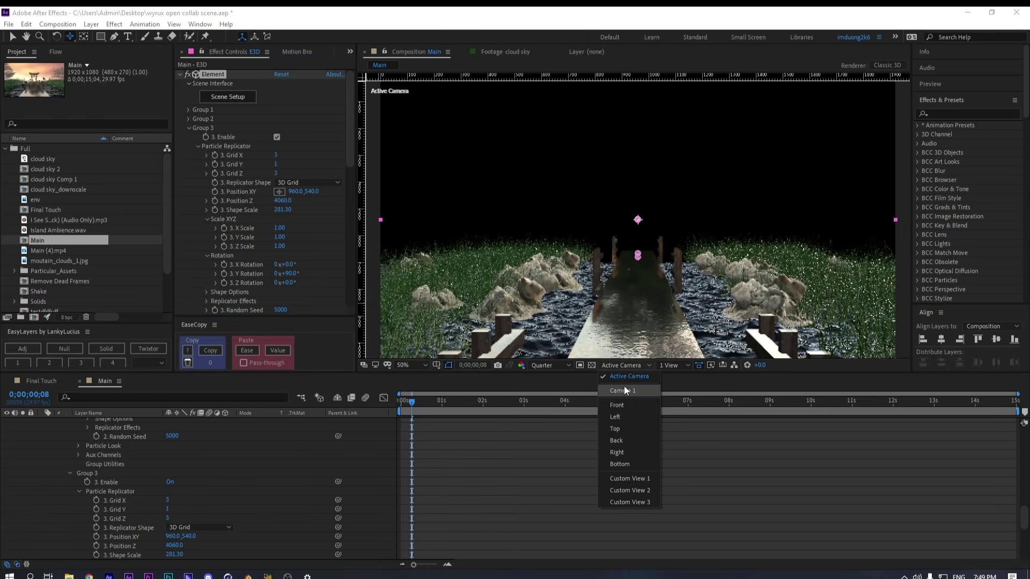
click(625, 427)
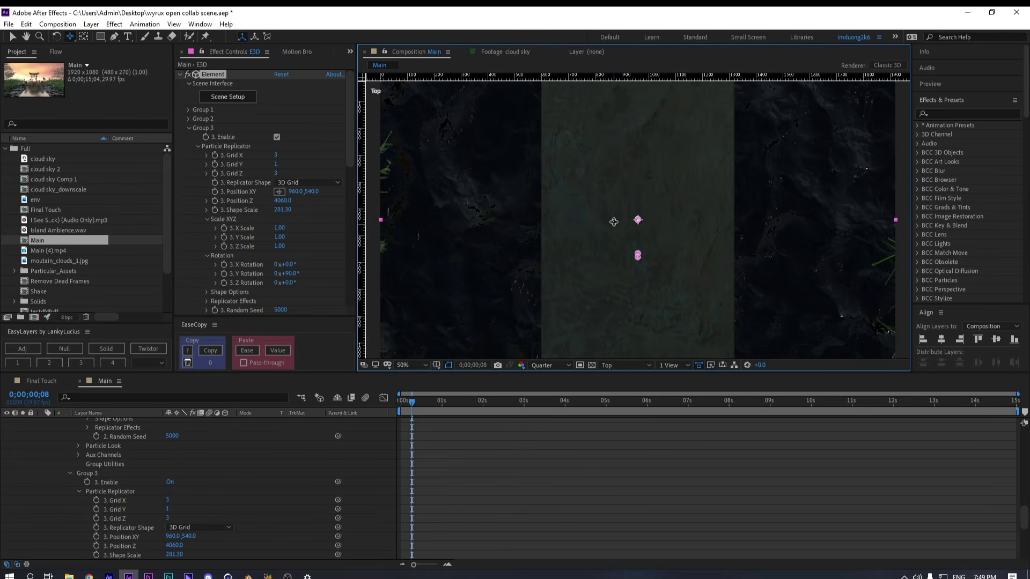
key(c)
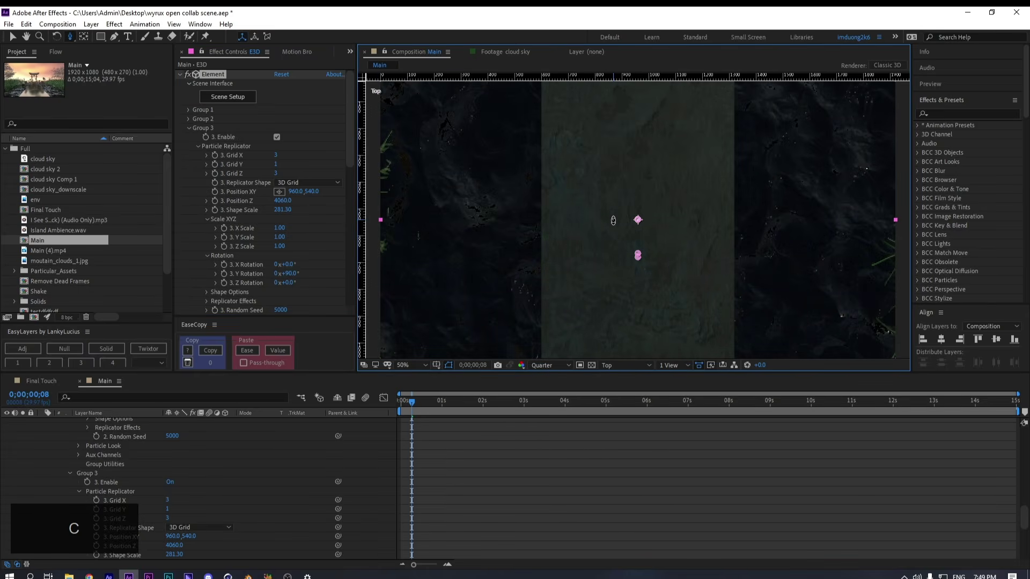
drag(614, 221, 662, 566)
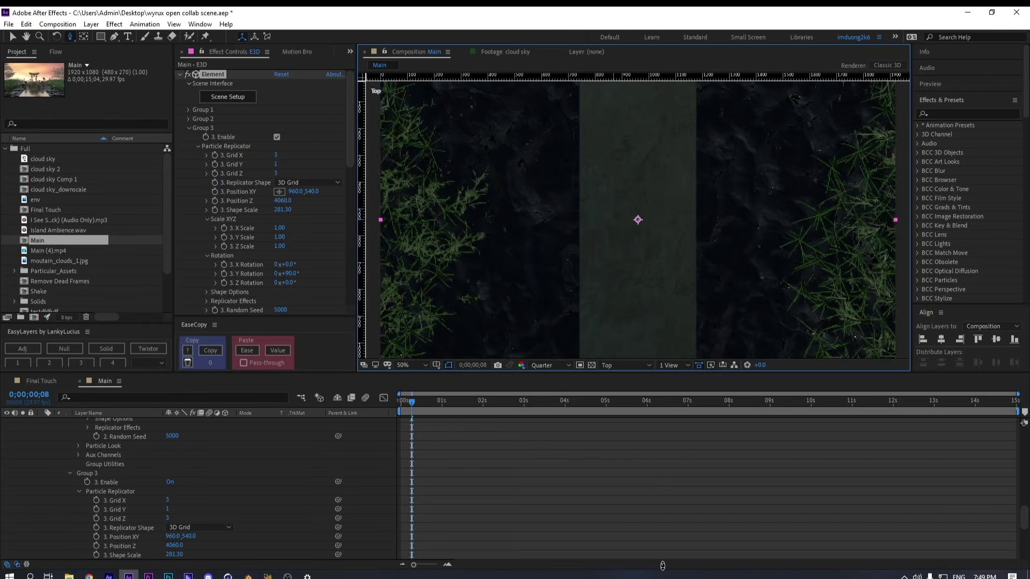
drag(612, 268, 654, 504)
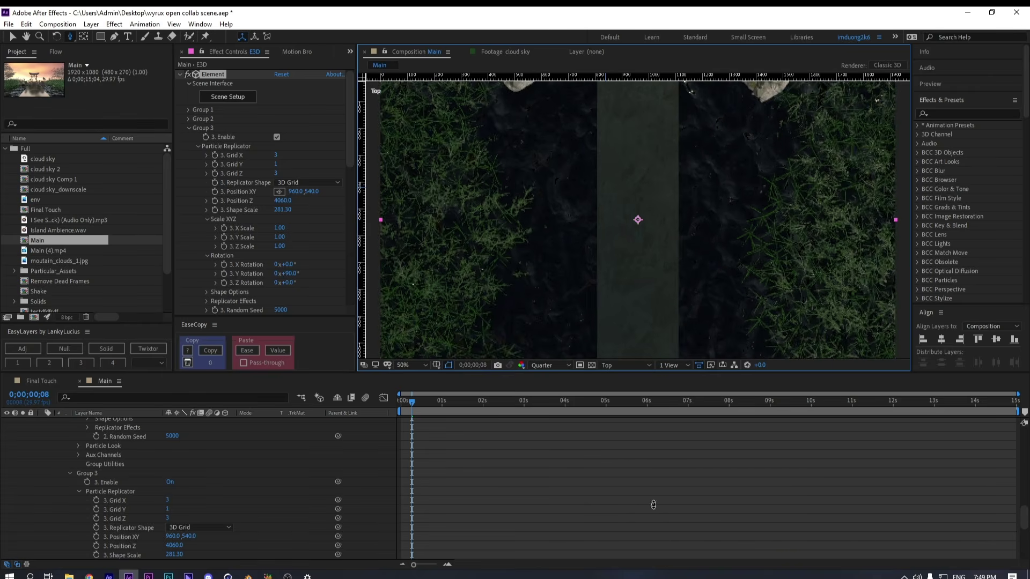
drag(628, 177, 679, 519)
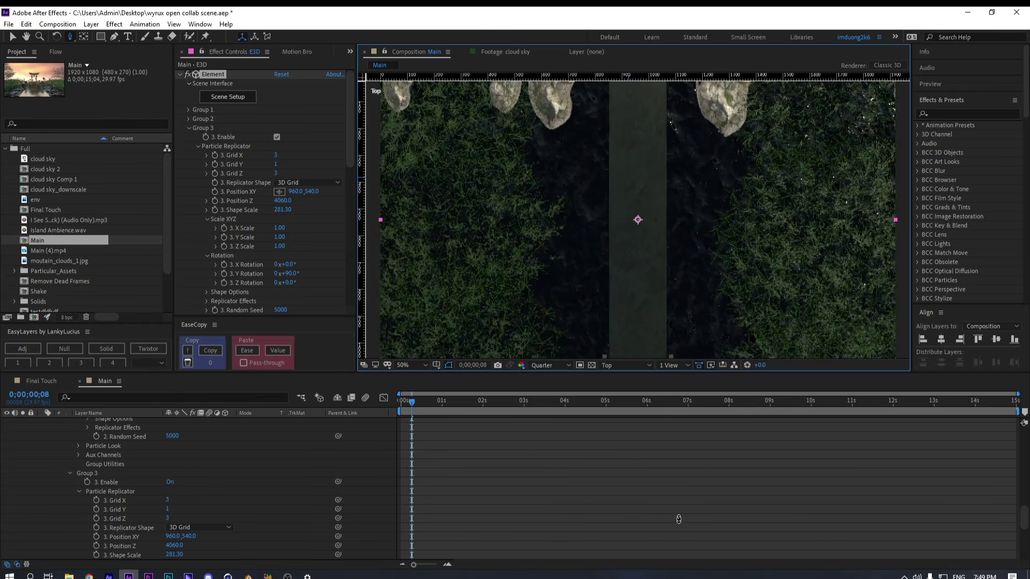
key(c)
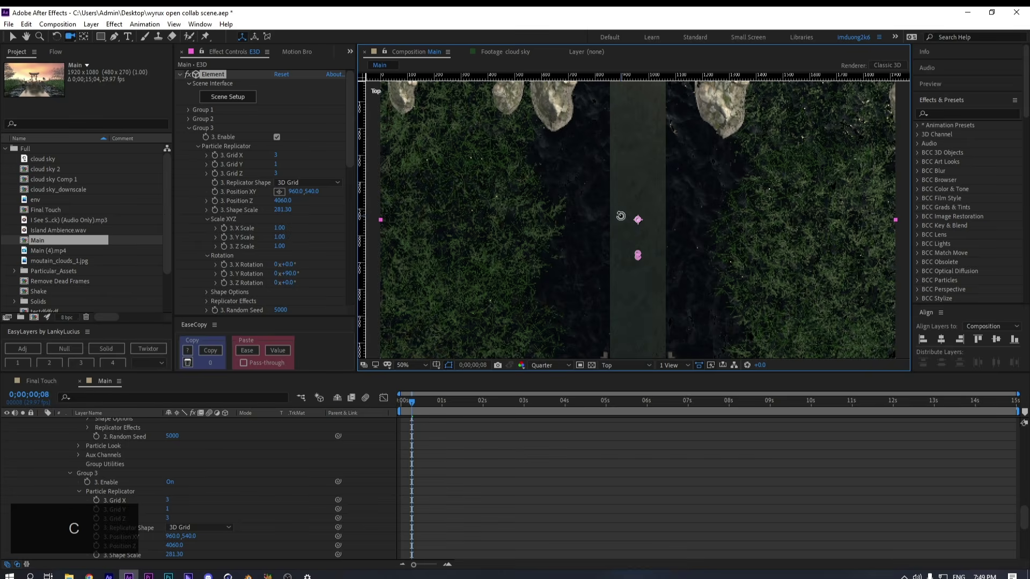
key(c)
drag(621, 229, 655, 277)
key(c)
key(c)
key(c)
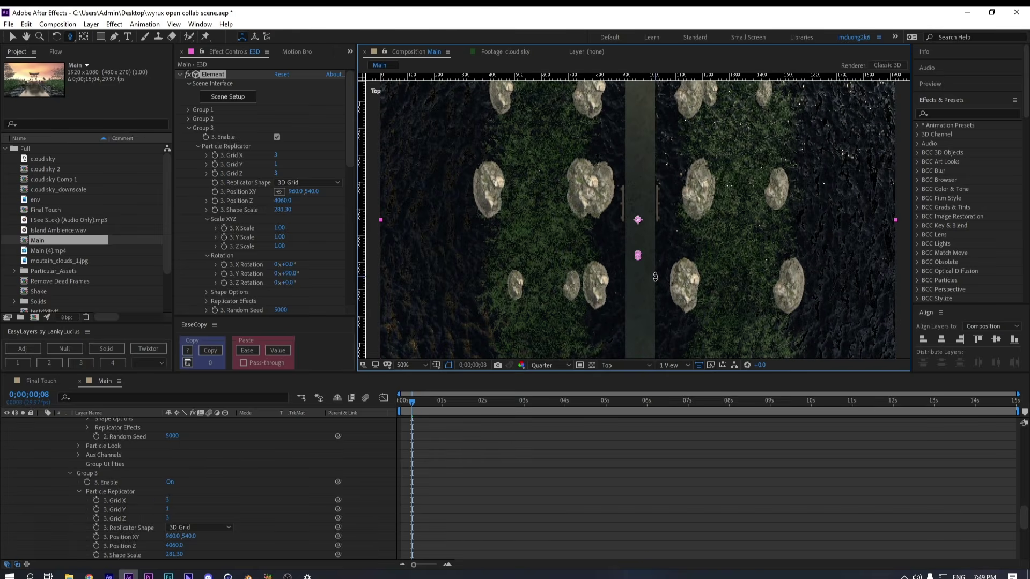
key(shift)
key(c)
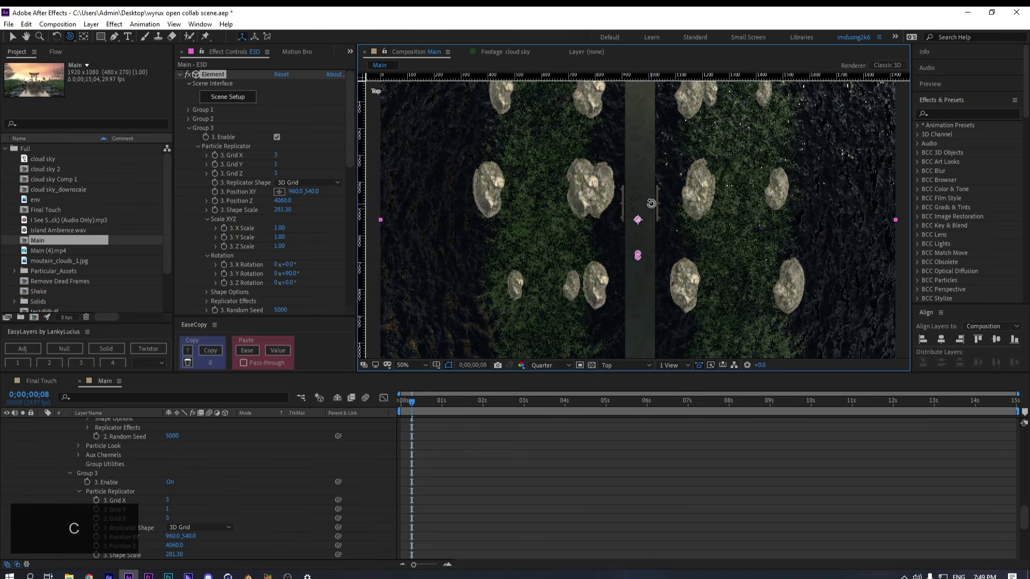
mouse_move(650, 194)
mouse_down()
mouse_move(649, 232)
mouse_move(650, 215)
mouse_up()
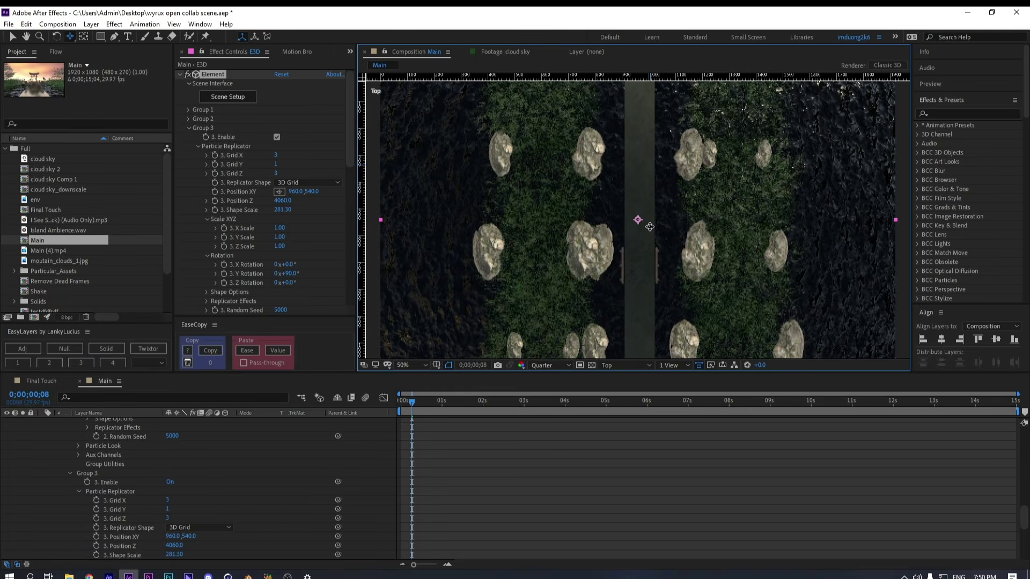
Open the Scatter settings in Group 3's Replicator Effects and set X Scatter to 62.2
scroll(227, 228, down, 3)
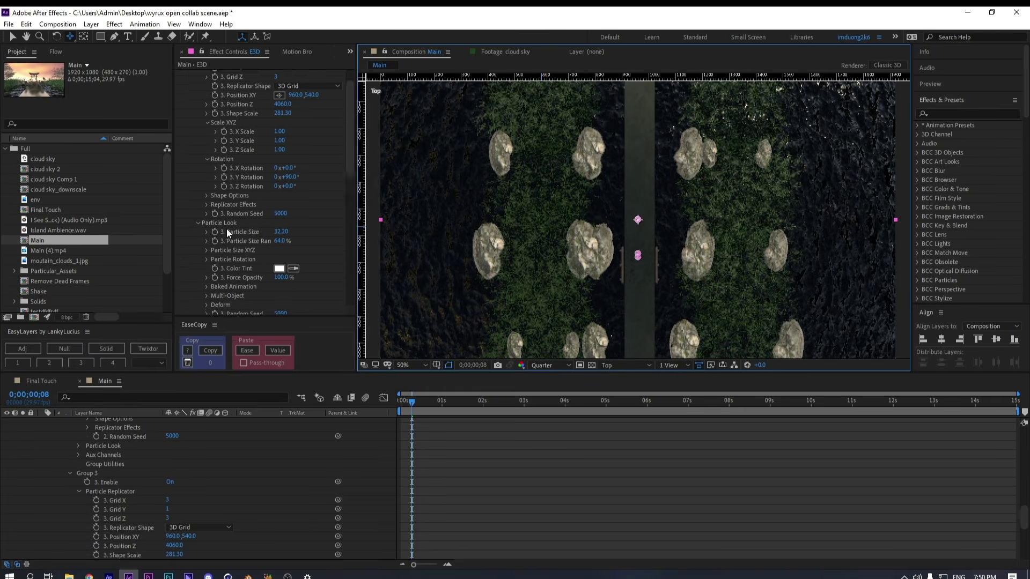
scroll(224, 229, up, 3)
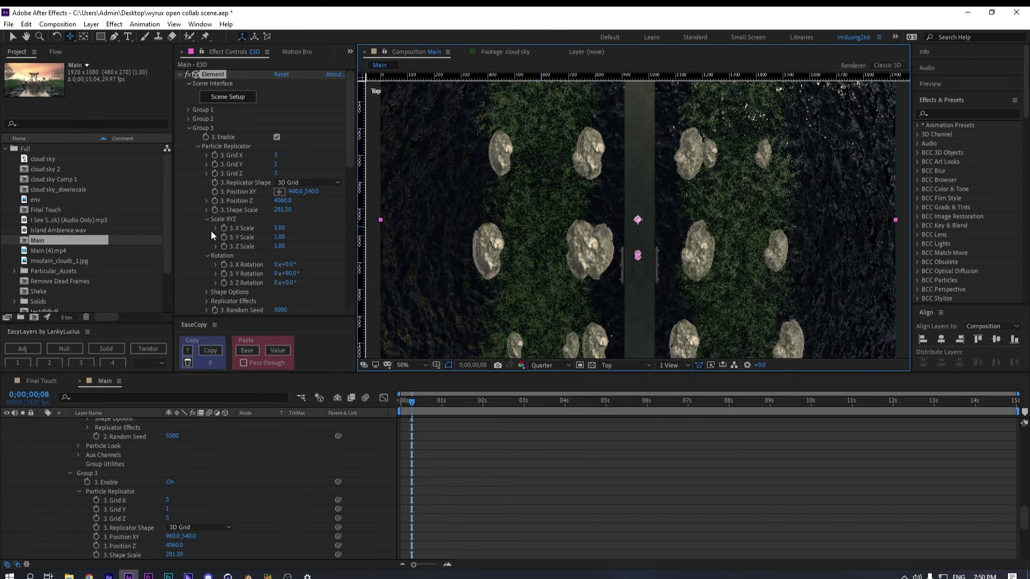
scroll(212, 223, down, 3)
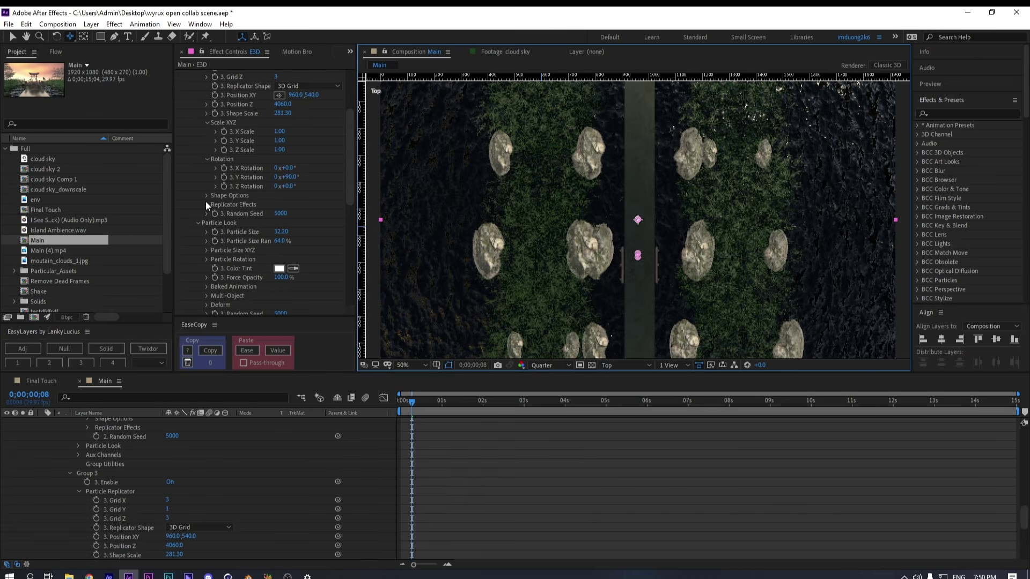
click(207, 204)
scroll(214, 190, down, 1)
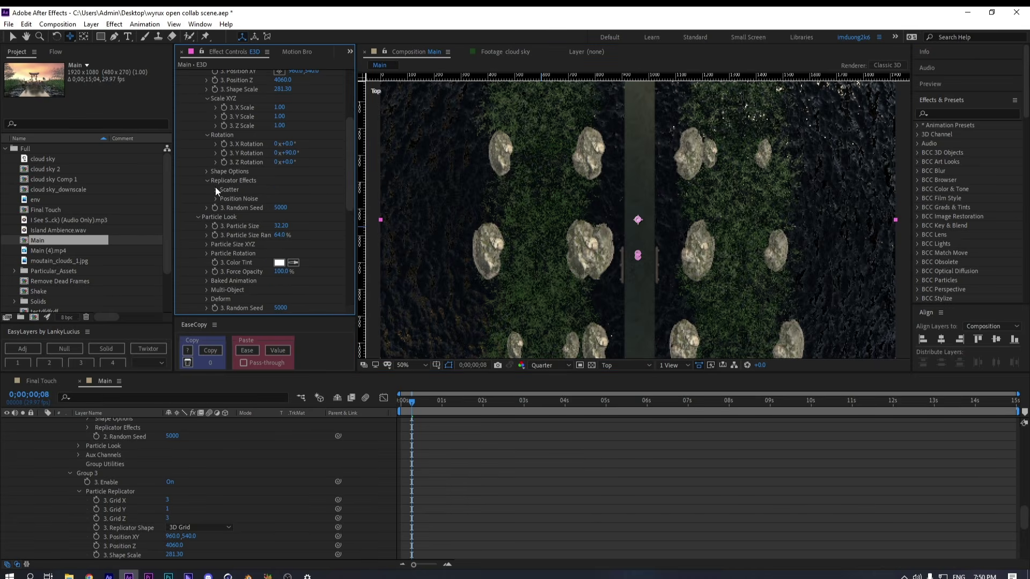
click(216, 188)
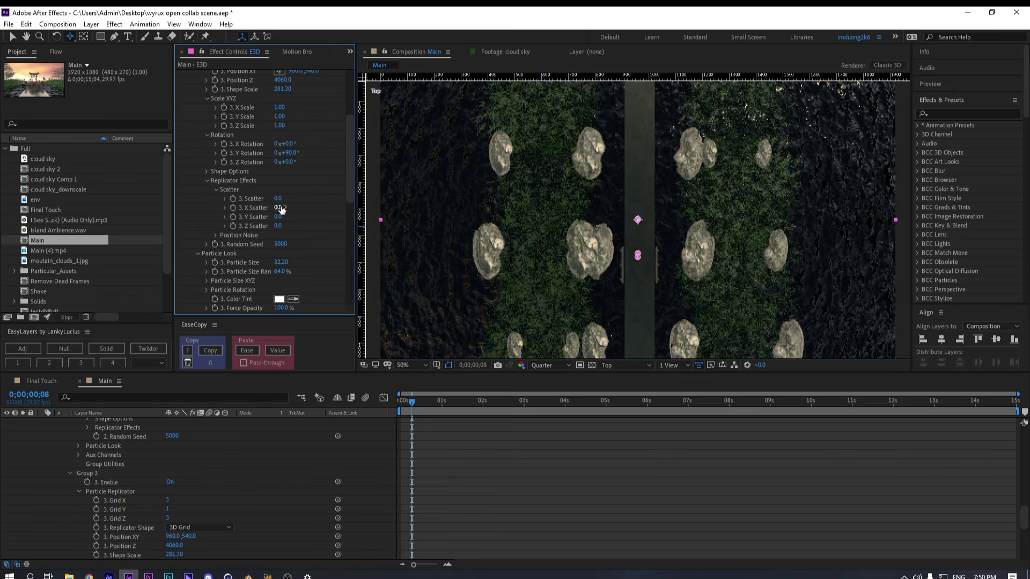
drag(281, 209, 603, 237)
drag(326, 208, 383, 208)
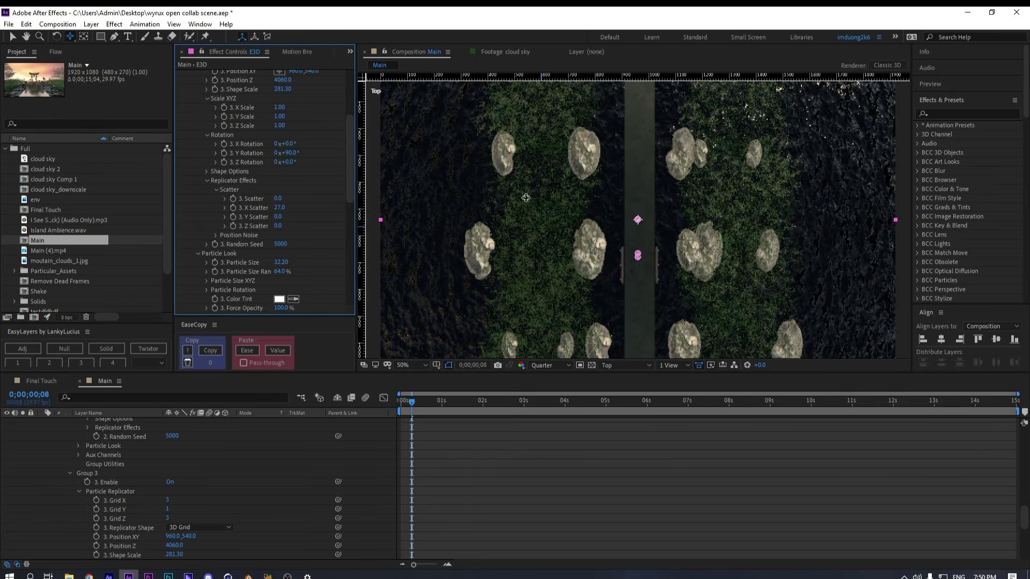
drag(279, 208, 880, 152)
drag(417, 208, 701, 206)
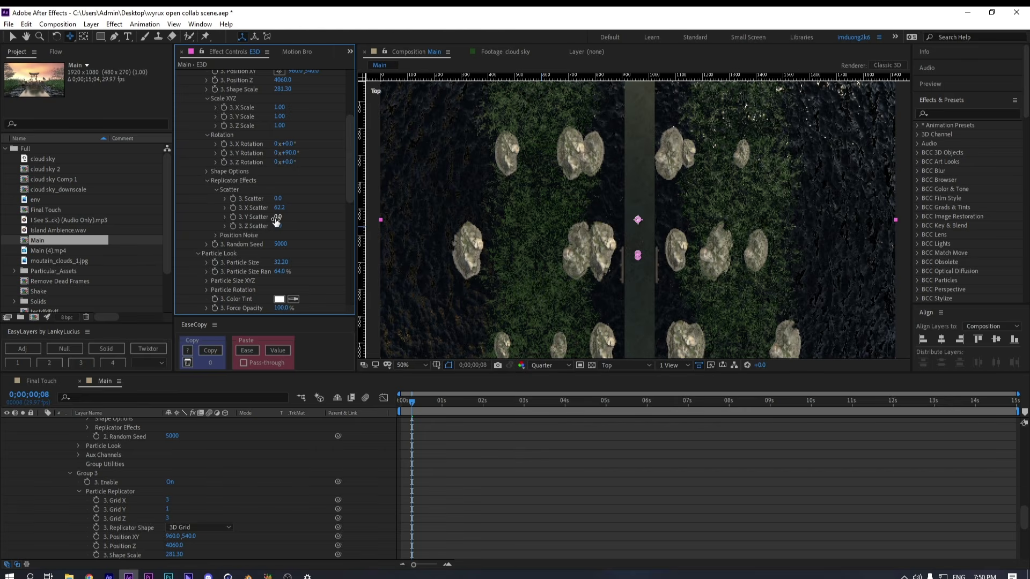
Scatter the Group 3 rocks along the other two axes with Y Scatter 3.3 and Z Scatter 68.5
drag(277, 218, 290, 218)
drag(398, 217, 468, 221)
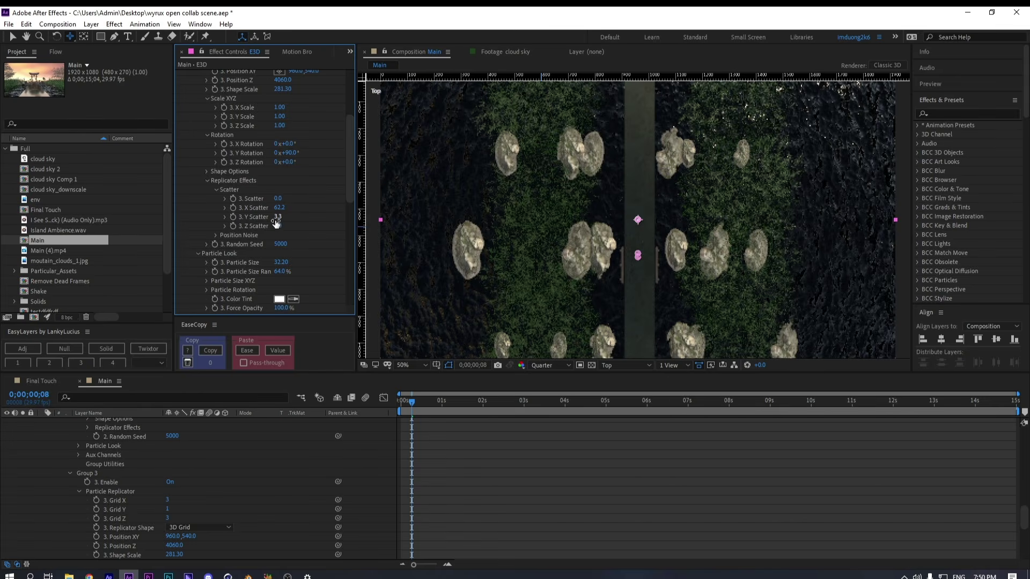
drag(295, 226, 1027, 279)
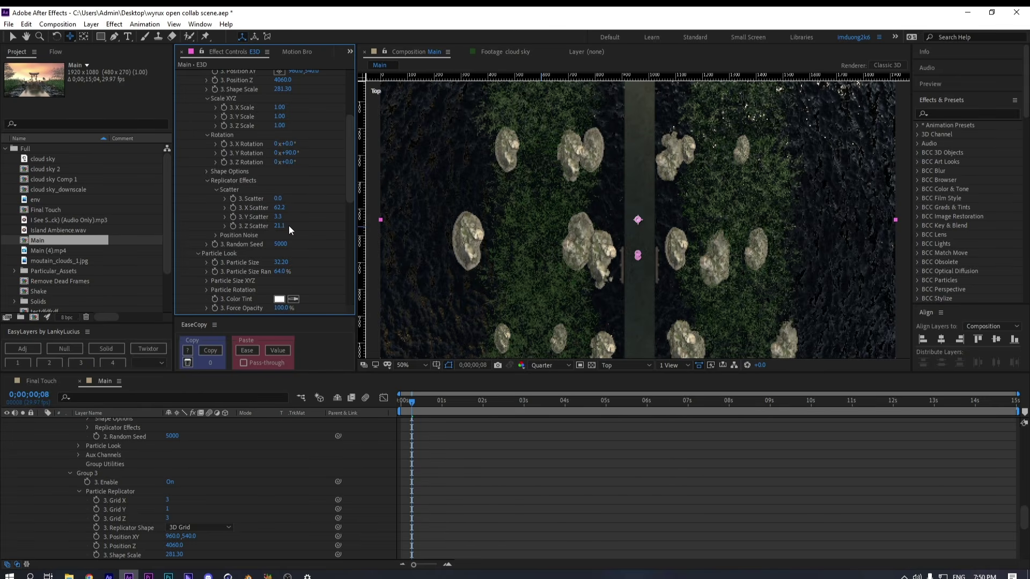
drag(280, 225, 409, 220)
drag(480, 219, 480, 220)
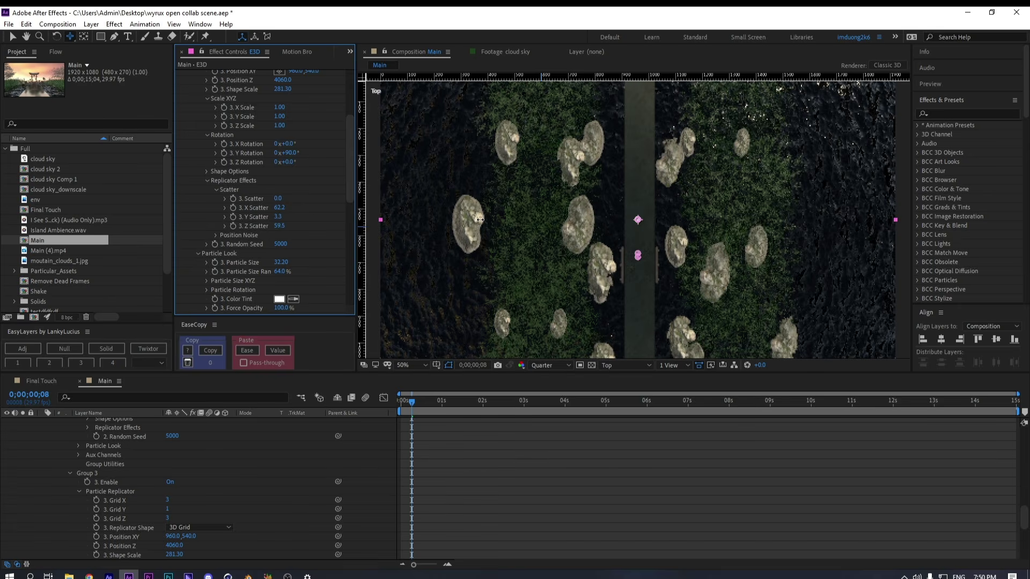
mouse_move(546, 219)
mouse_down()
mouse_move(516, 219)
mouse_move(528, 219)
mouse_up()
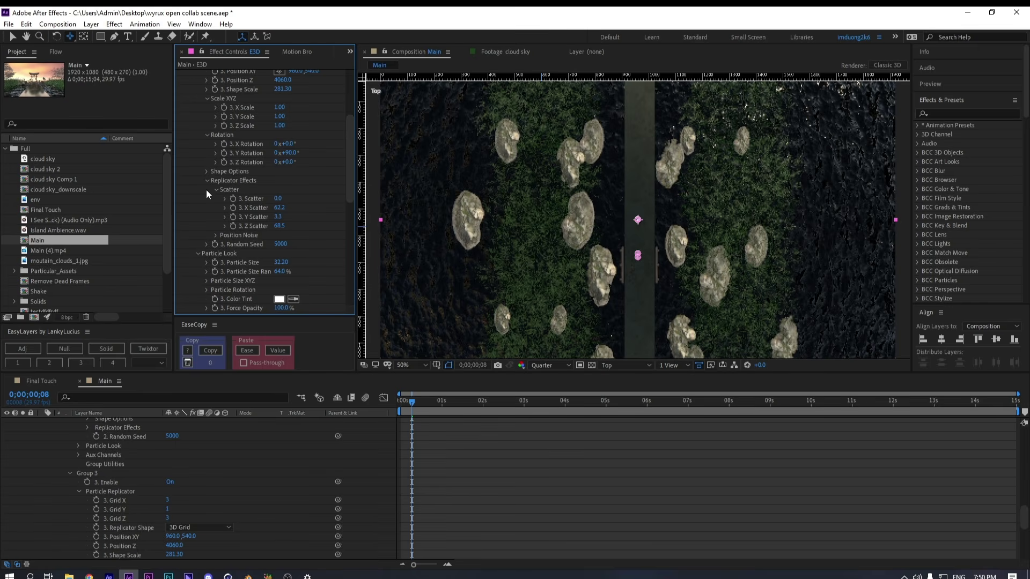
Randomize the rocks' facing by setting the Y rotation under Group 3's Randomize Angle to 47°
scroll(206, 189, down, 5)
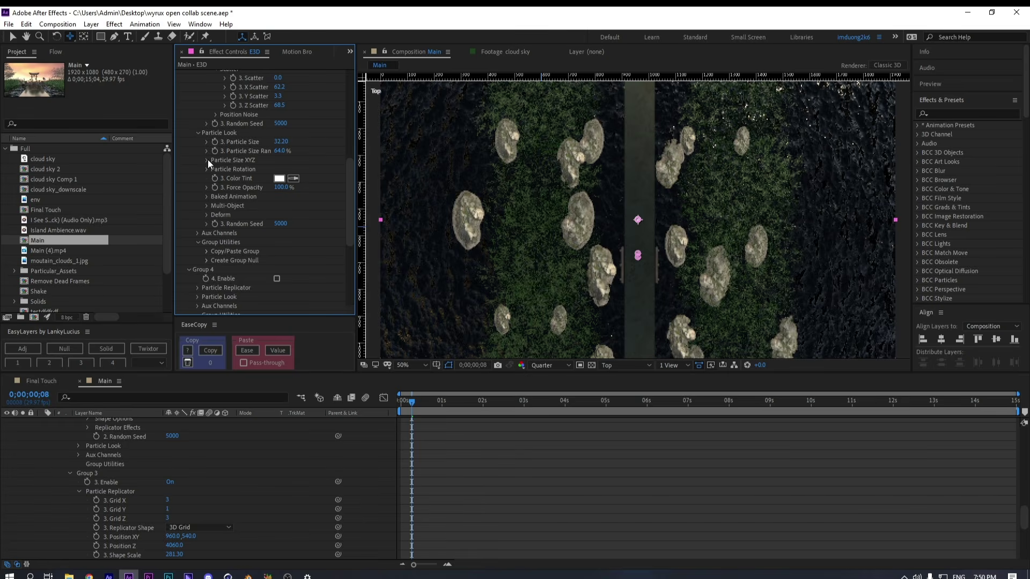
click(206, 169)
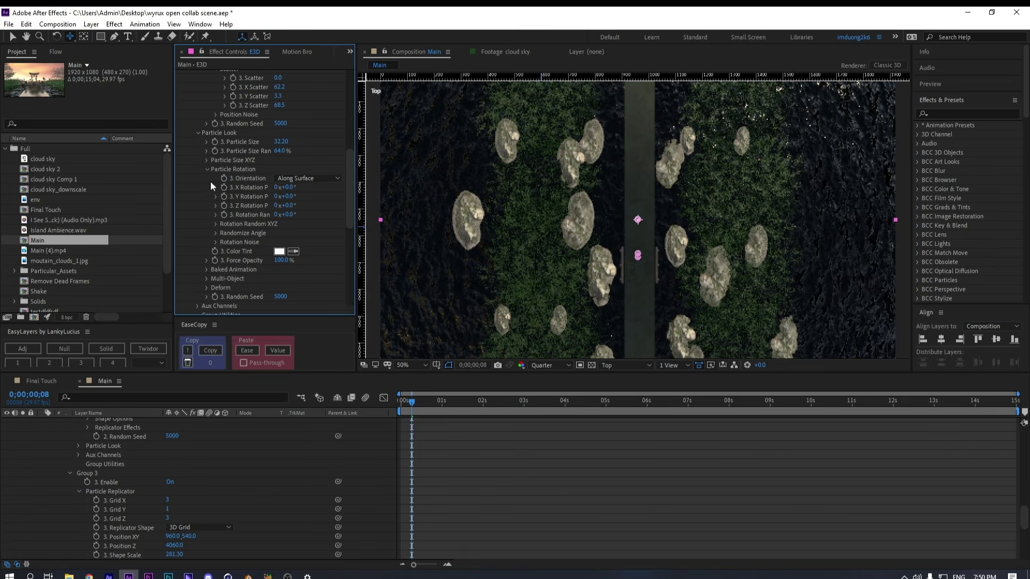
click(216, 232)
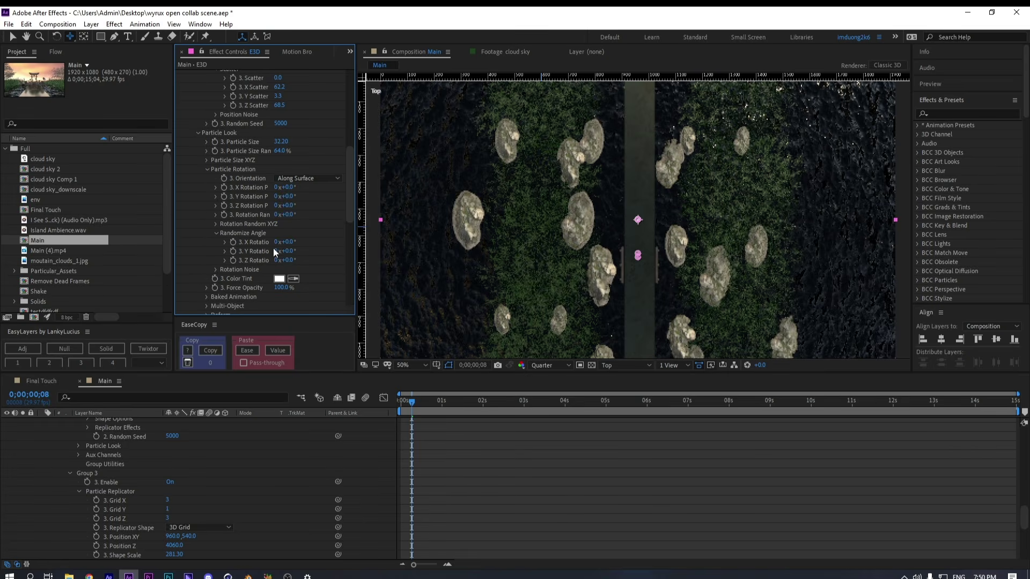
drag(302, 254, 316, 256)
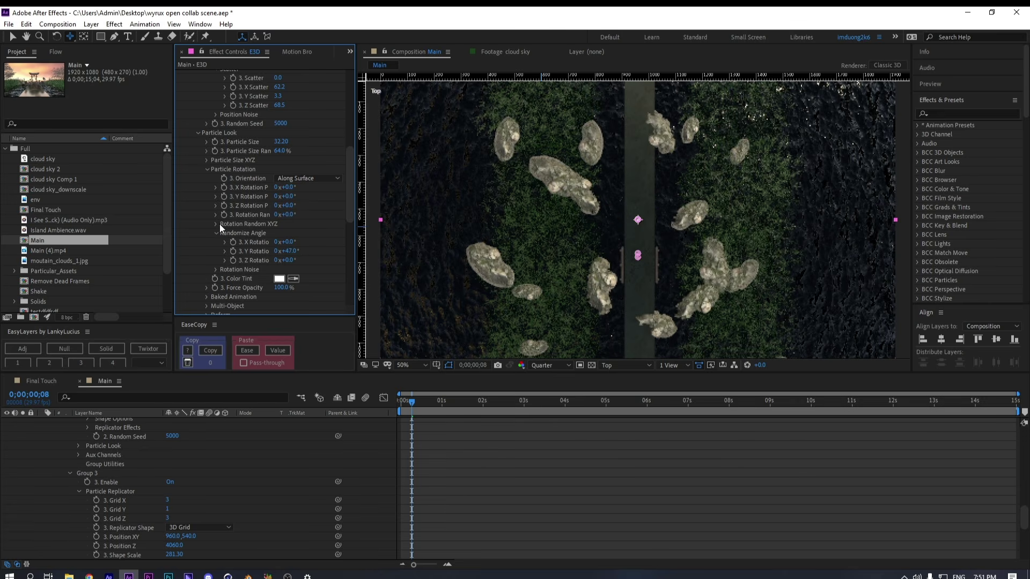
Rearrange the scattered rocks by setting the Random Seed of Group 3's Particle Replicator to 1800
scroll(291, 236, up, 6)
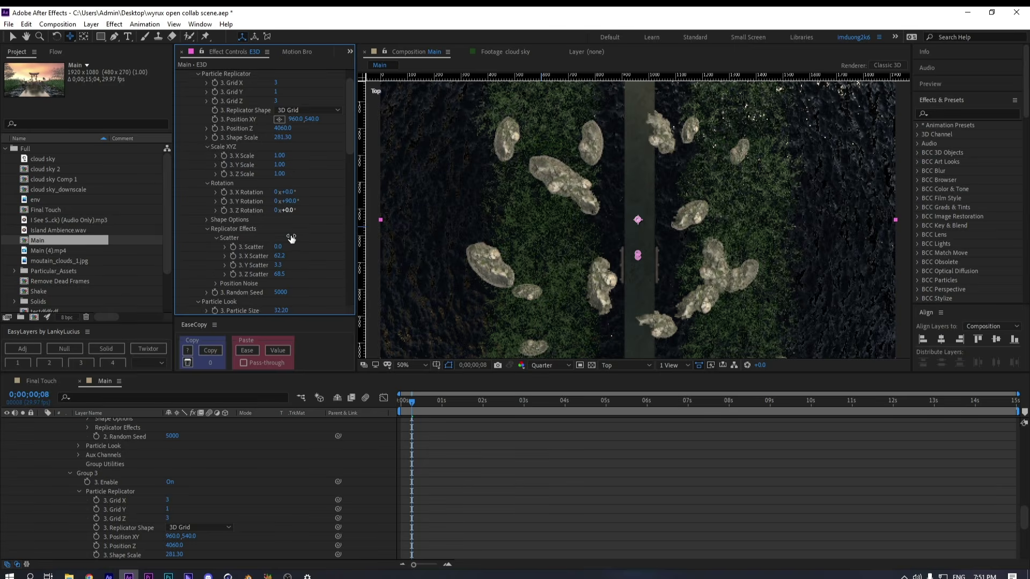
scroll(291, 237, down, 4)
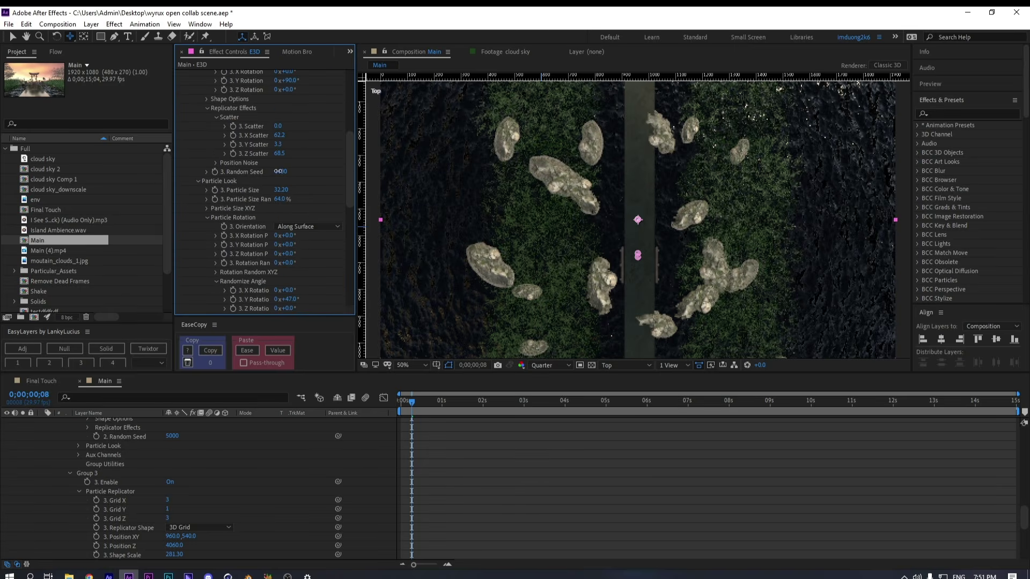
mouse_move(278, 171)
mouse_down()
mouse_move(667, 142)
mouse_move(452, 172)
mouse_move(266, 174)
mouse_up()
Spread the rocks farther apart by raising Group 3's Shape Scale to 384.10
scroll(268, 177, up, 5)
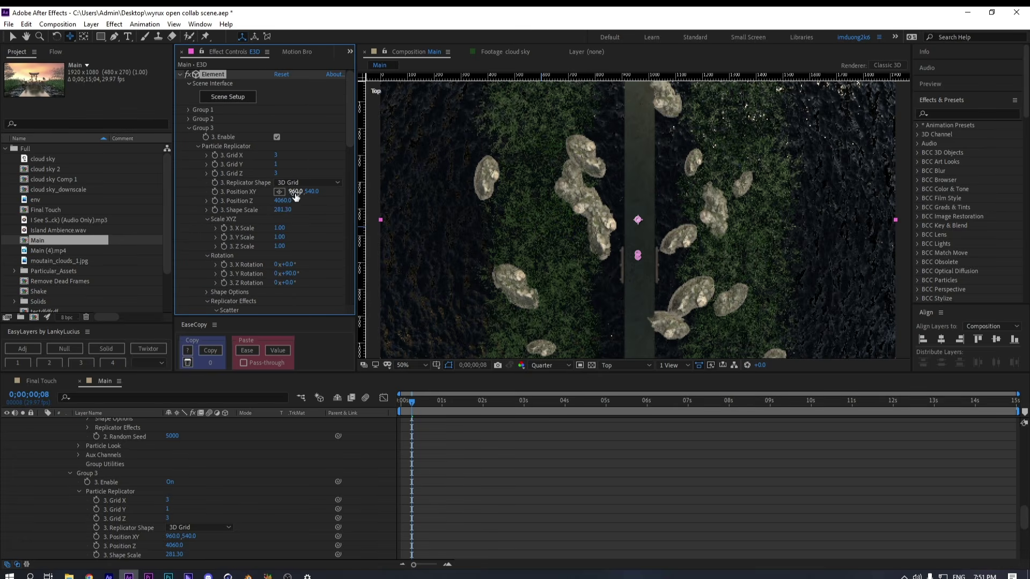
drag(280, 210, 760, 220)
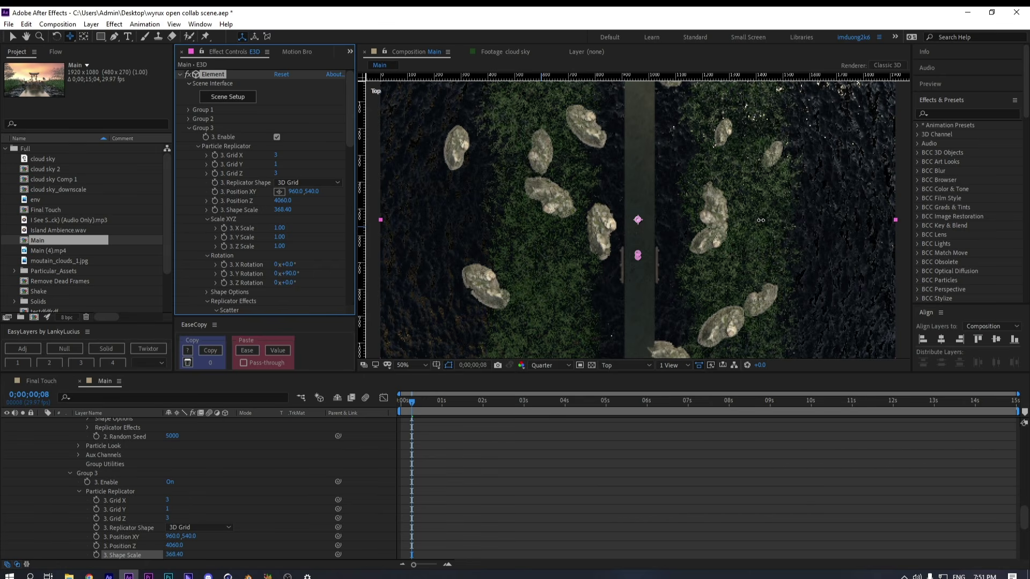
drag(844, 220, 845, 220)
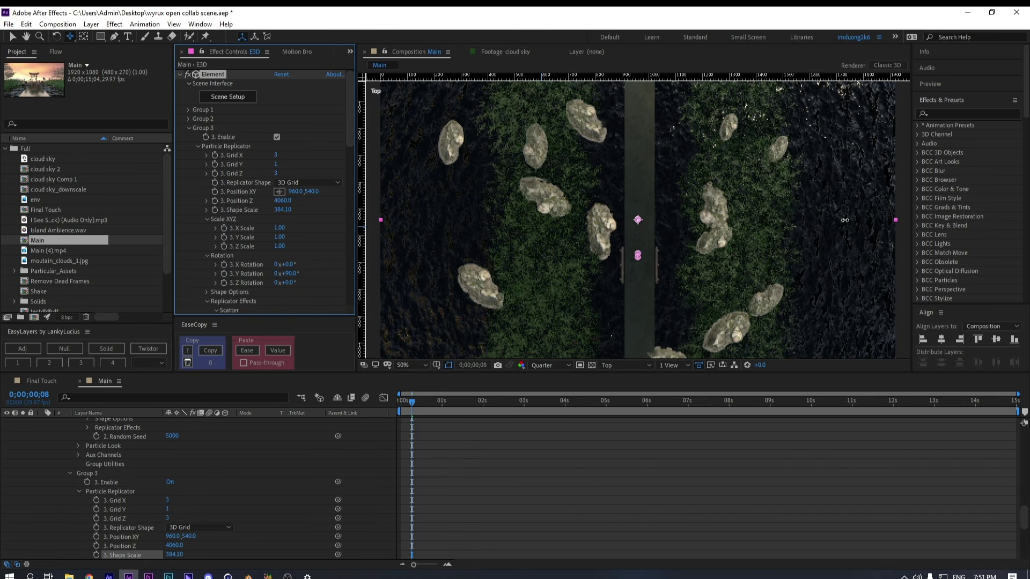
Fine-tune the rocks' scattering with Scatter 0.7, X Scatter 62.3 and a slightly higher Z Scatter
scroll(284, 236, down, 3)
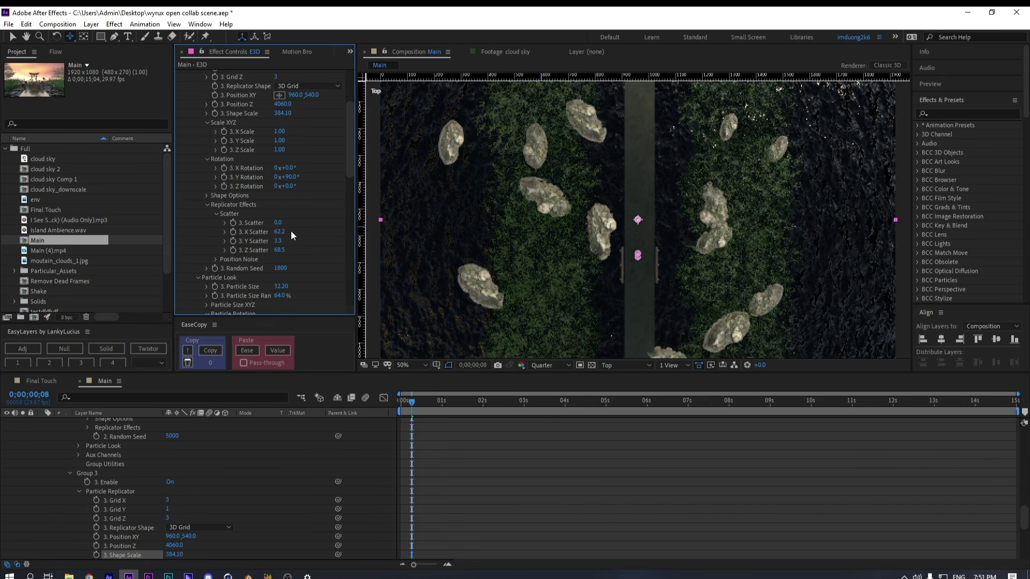
drag(429, 233, 506, 237)
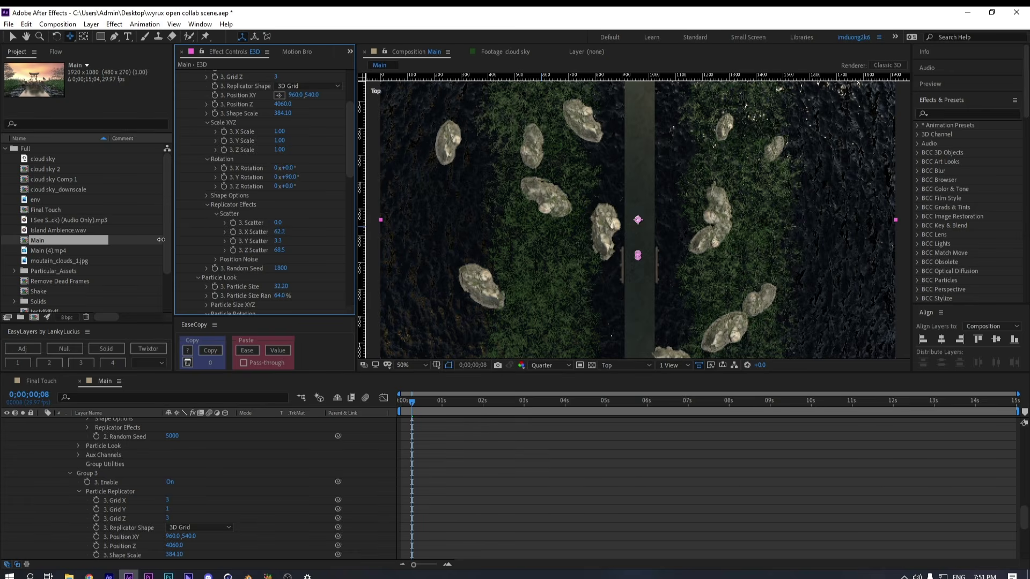
drag(161, 240, 234, 241)
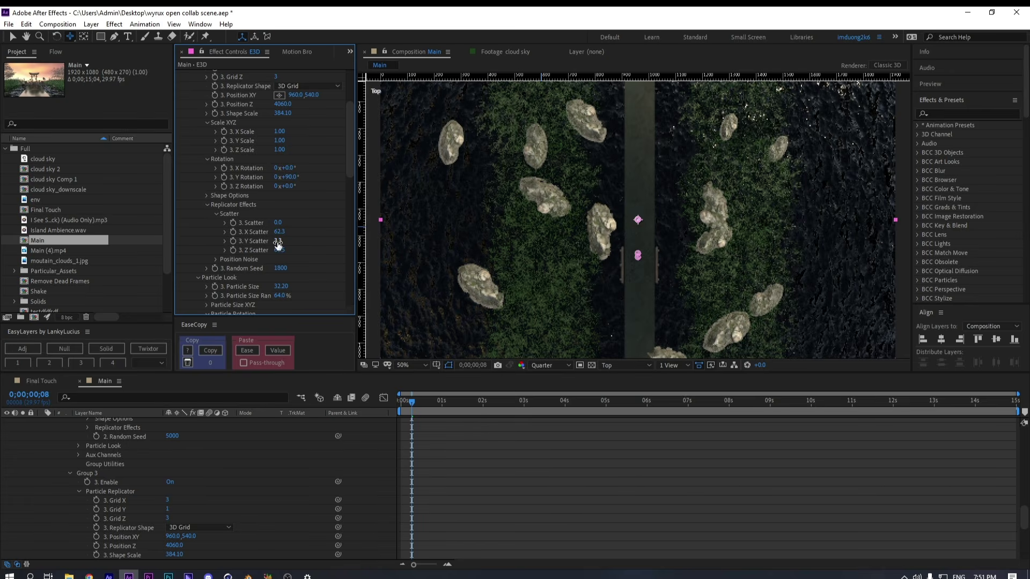
drag(314, 223, 315, 224)
drag(279, 250, 501, 255)
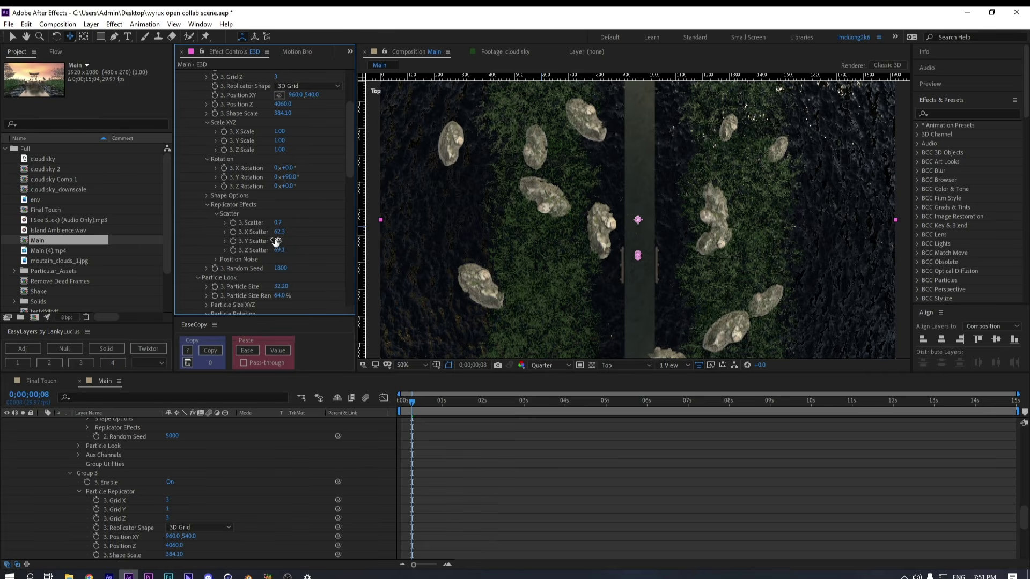
Adjust the spread of Group 3's rocks with Z Scatter 69.1, Shape Scale 439.00 and X Scatter 58.0
drag(279, 249, 274, 248)
drag(288, 114, 625, 138)
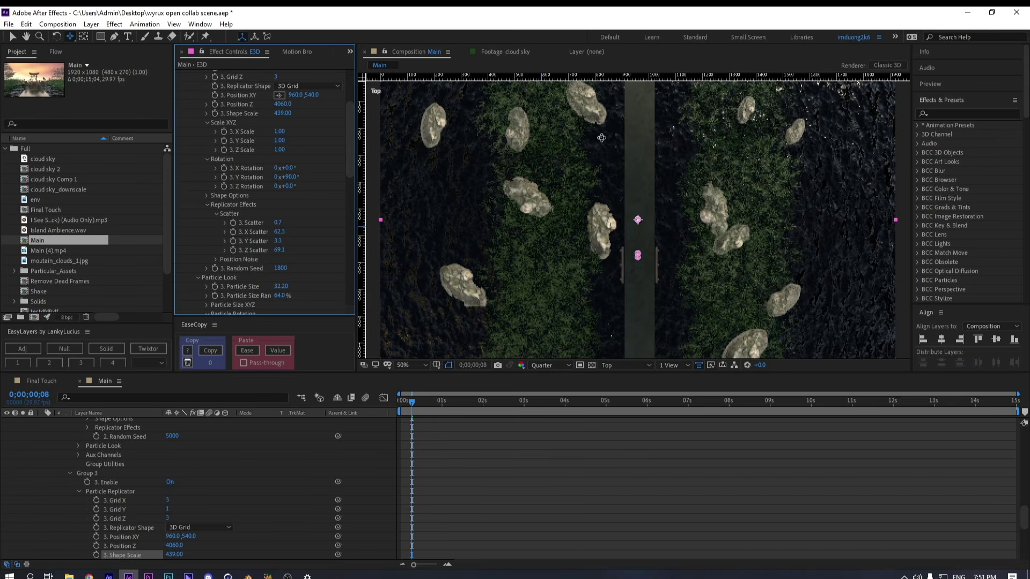
drag(280, 231, 440, 231)
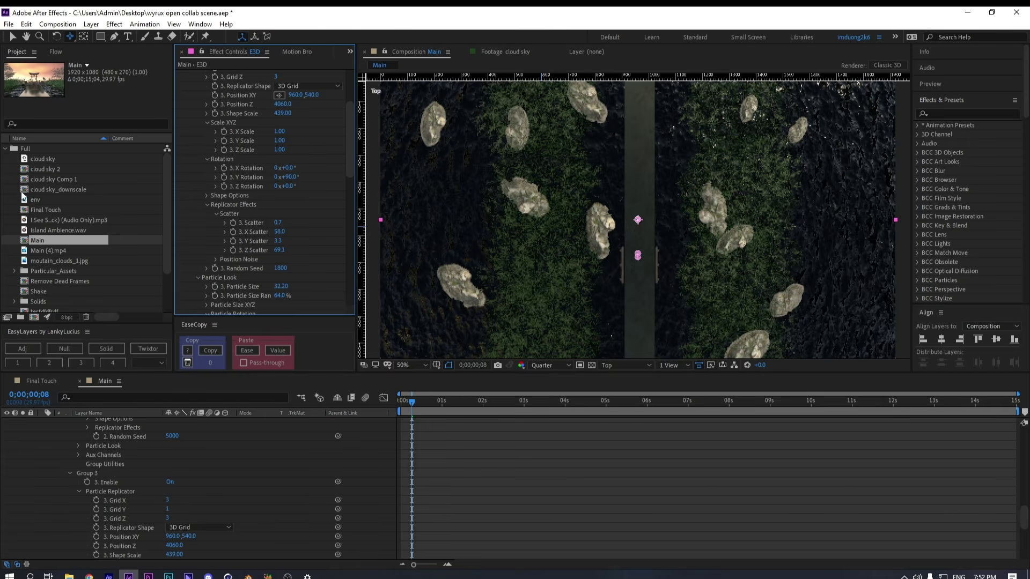
Rearrange the rocks by setting the Random Seed of Group 3's Particle Replicator to 2300 and its Shape Scale to 423.20
scroll(264, 198, down, 5)
scroll(270, 180, up, 2)
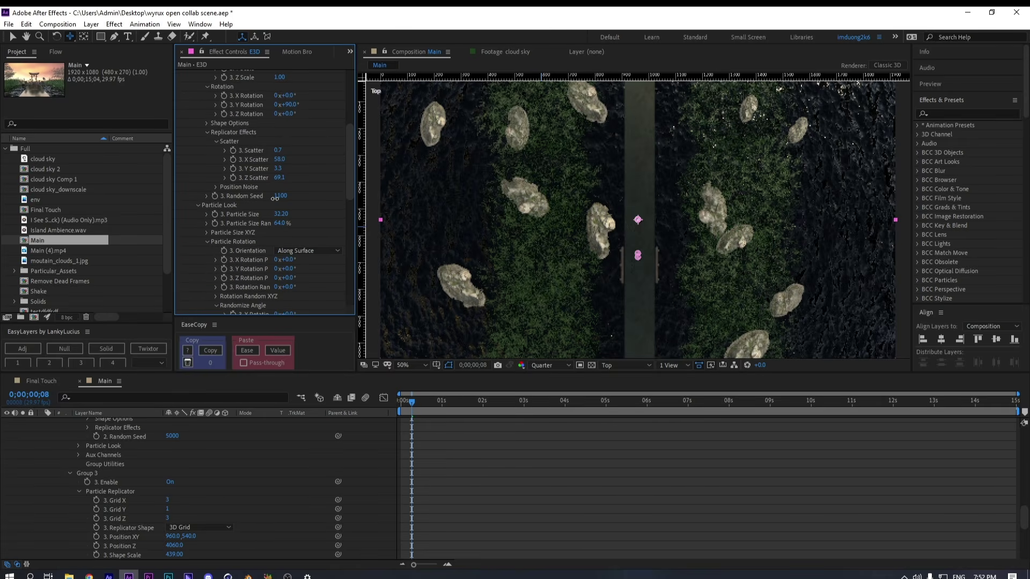
drag(277, 199, 282, 199)
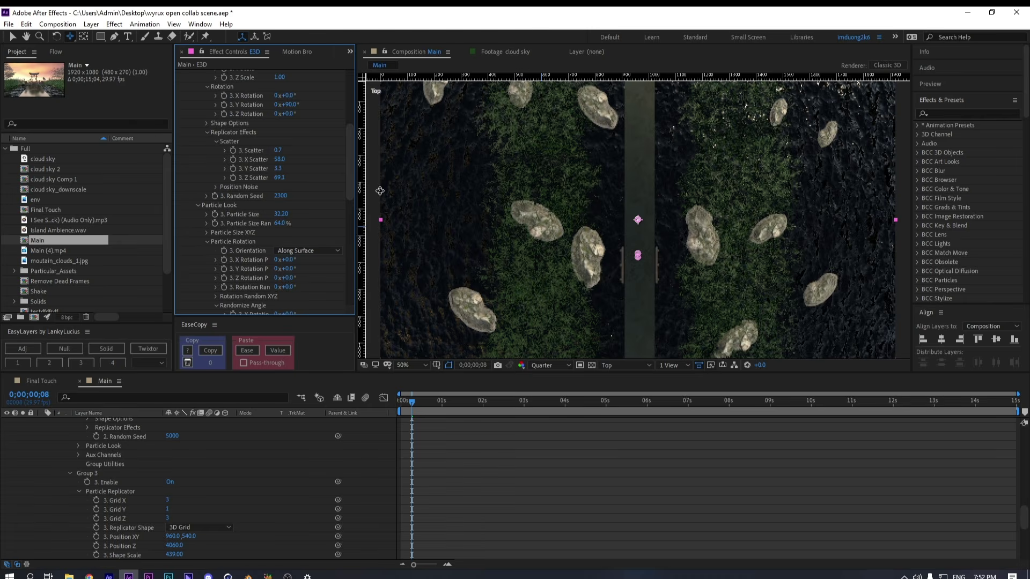
scroll(302, 181, up, 5)
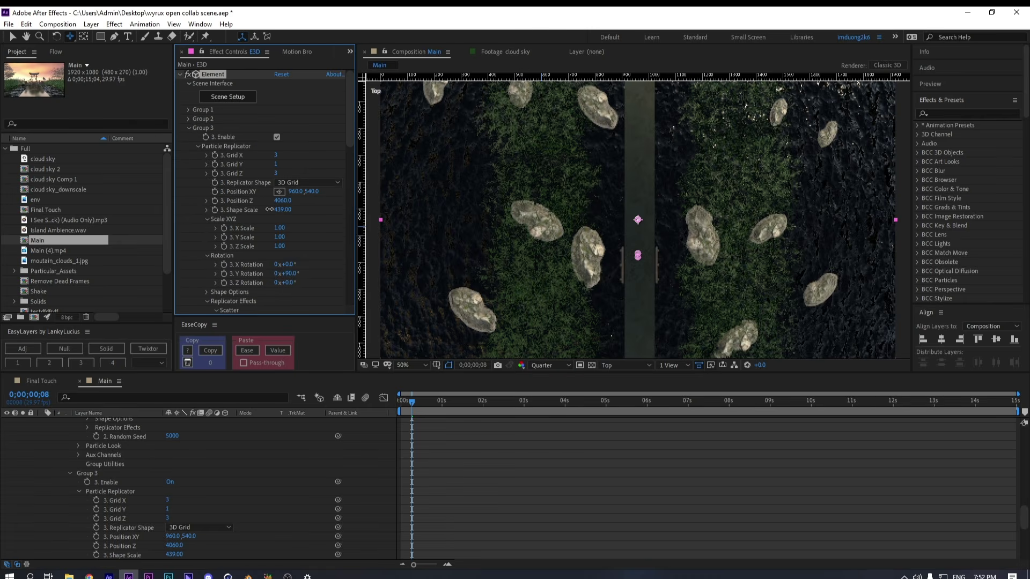
drag(269, 210, 204, 214)
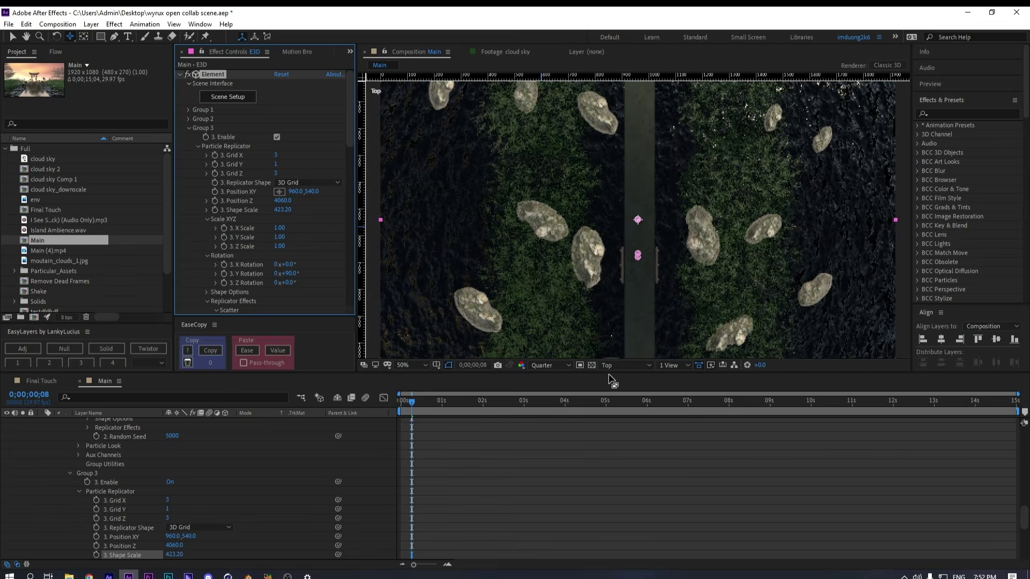
Switch the composition to the Active Camera view and set Group 3's Shape Scale to 383.60 and Position Z to 4320
click(624, 367)
click(622, 409)
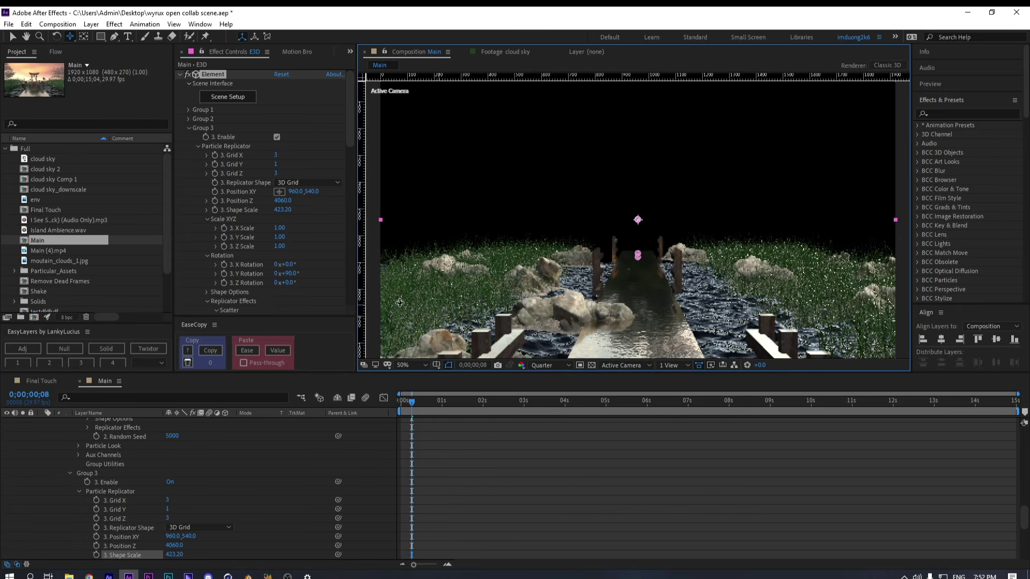
drag(288, 211, 682, 245)
drag(607, 247, 218, 228)
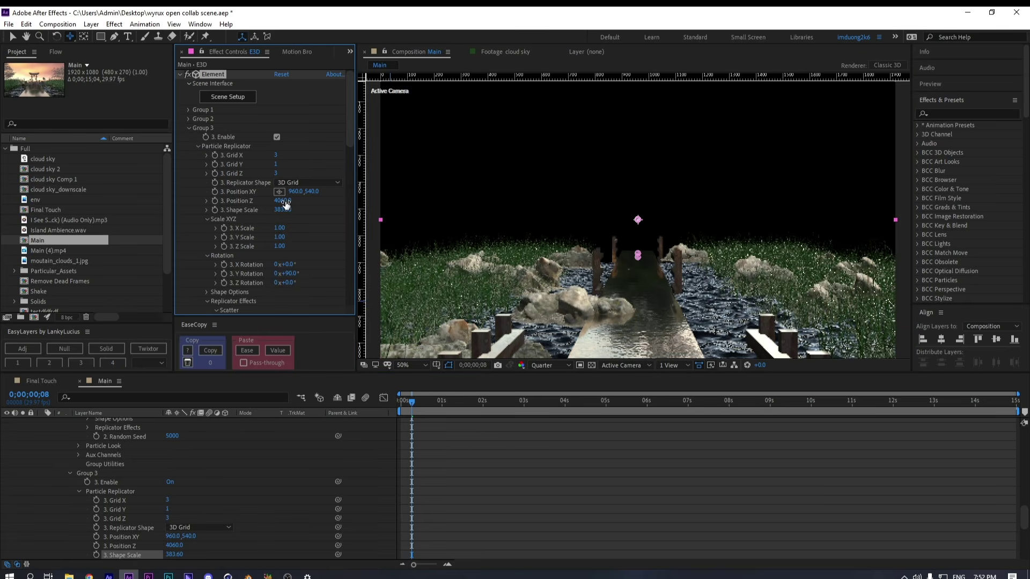
drag(282, 201, 185, 213)
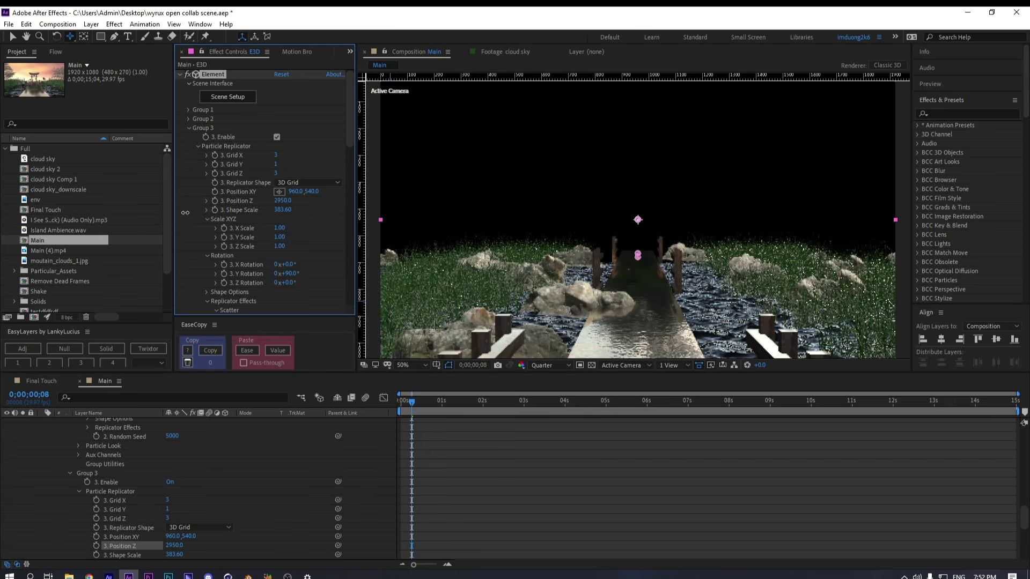
drag(290, 217, 314, 219)
Move the rocks off the road by raising Group 3's X Scatter to 95.0
scroll(313, 245, down, 3)
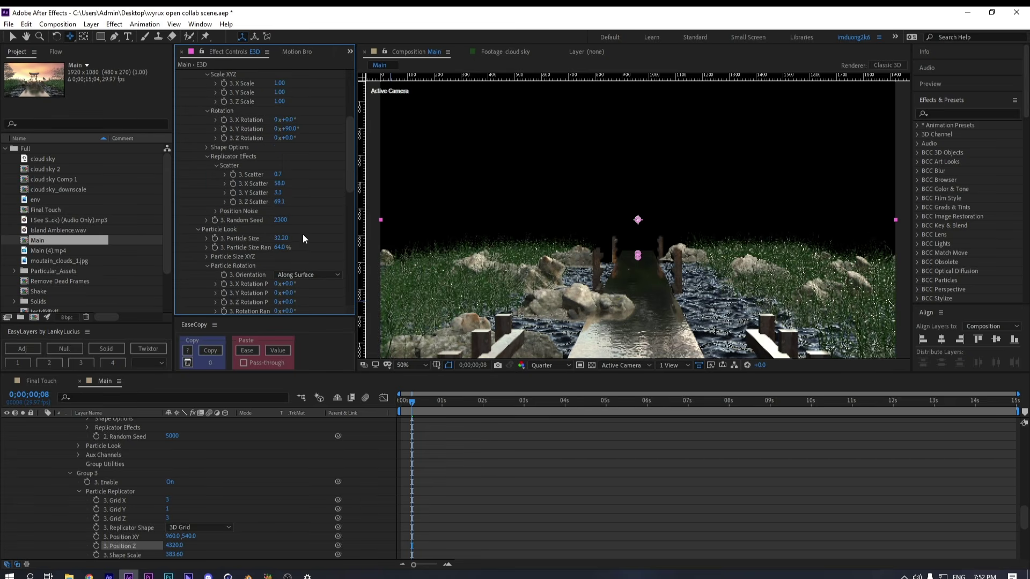
drag(353, 193, 358, 194)
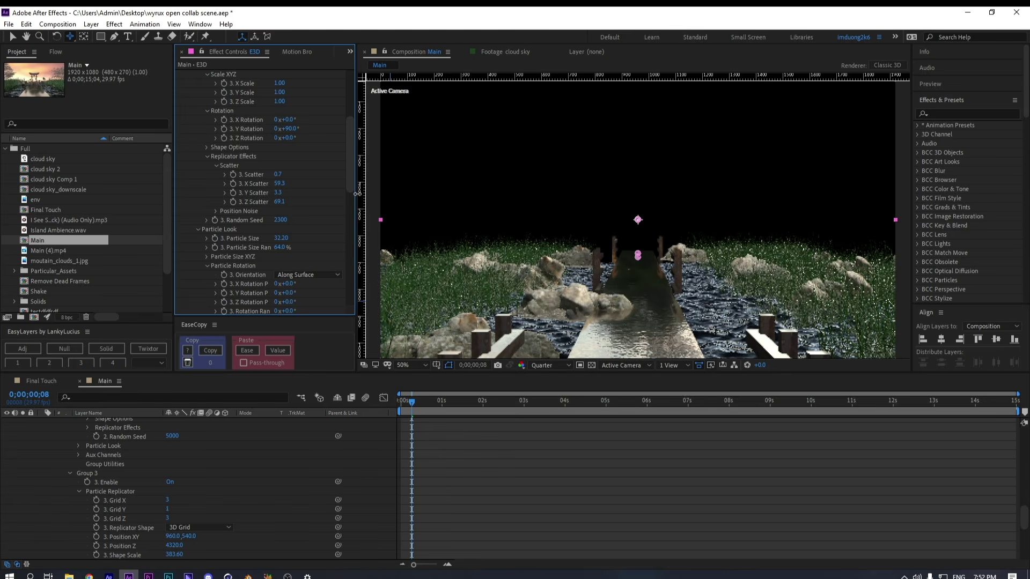
drag(772, 247, 1028, 267)
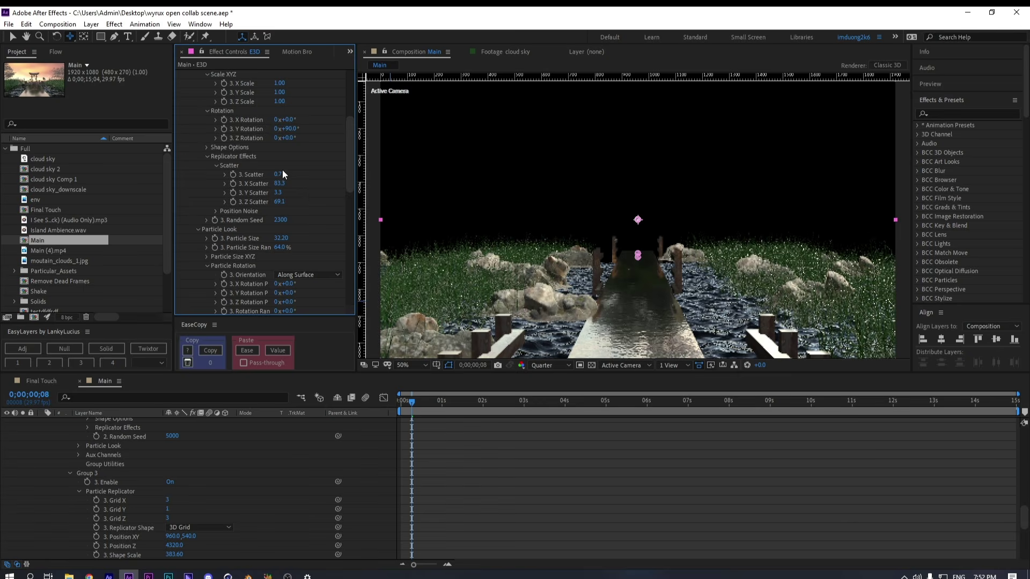
drag(279, 183, 378, 186)
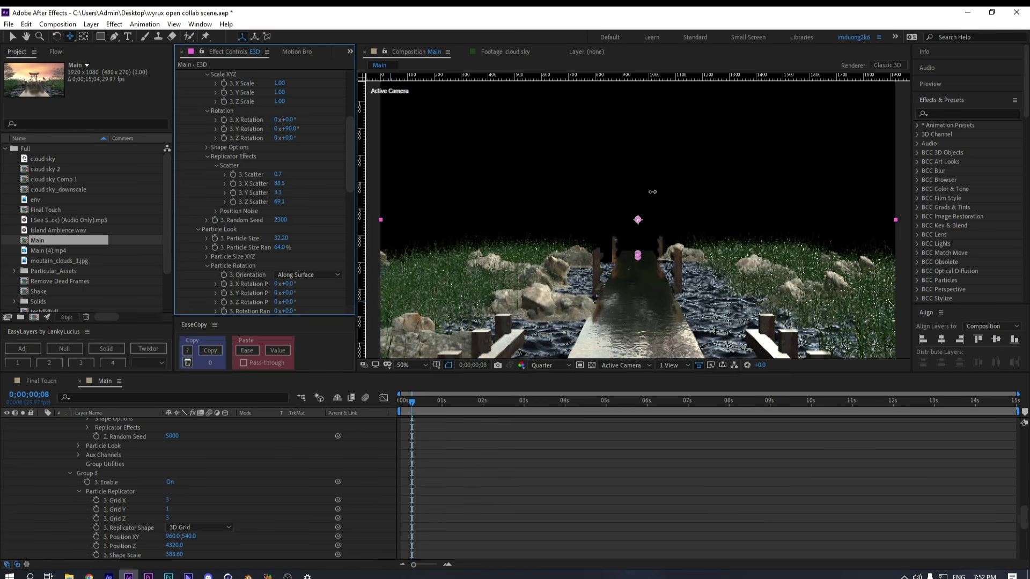
drag(652, 192, 930, 207)
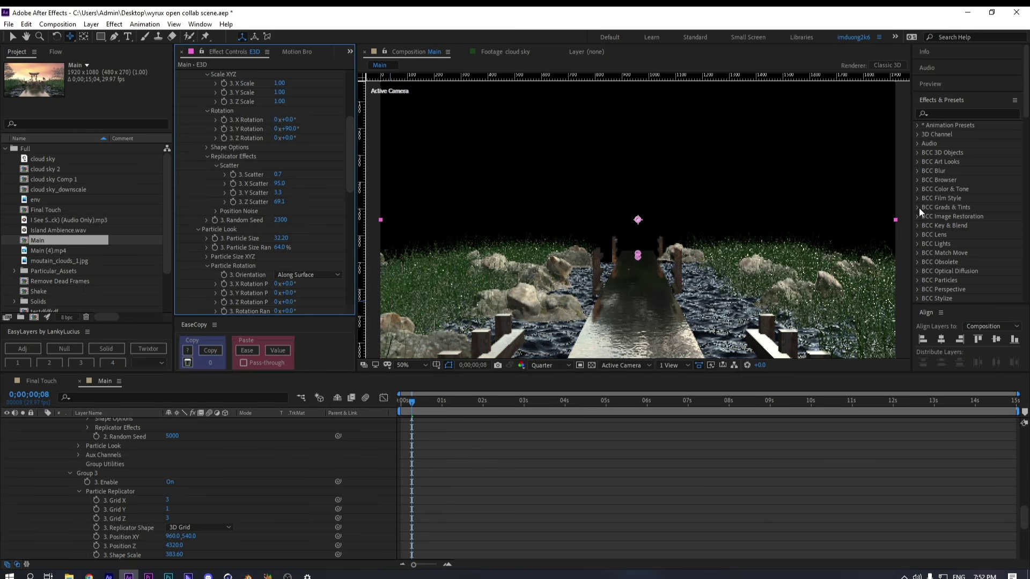
Reposition the rock group with Shape Scale 469.60, Position Z 2050 and Position XY 960, 652
scroll(269, 180, up, 5)
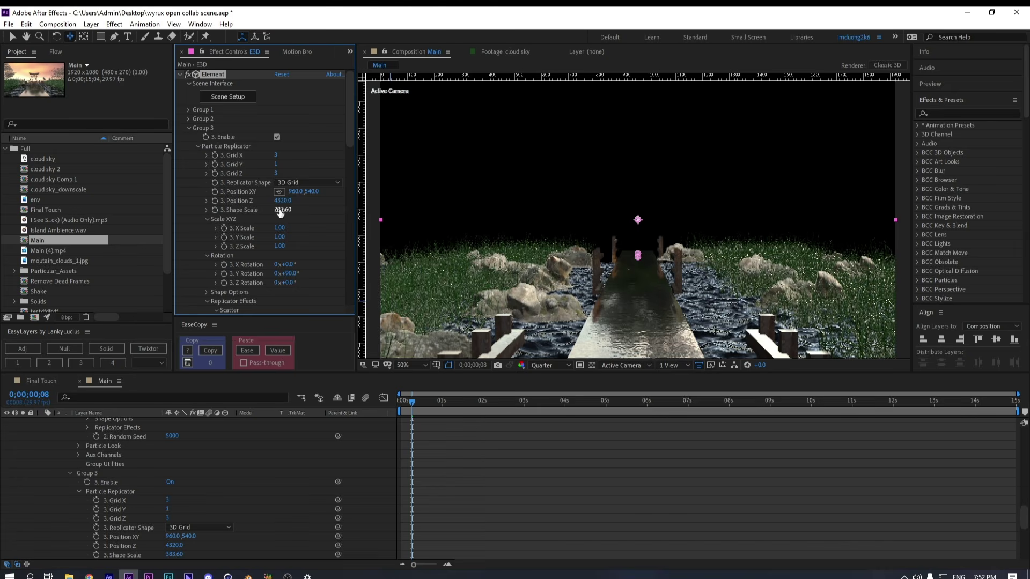
drag(280, 213, 734, 199)
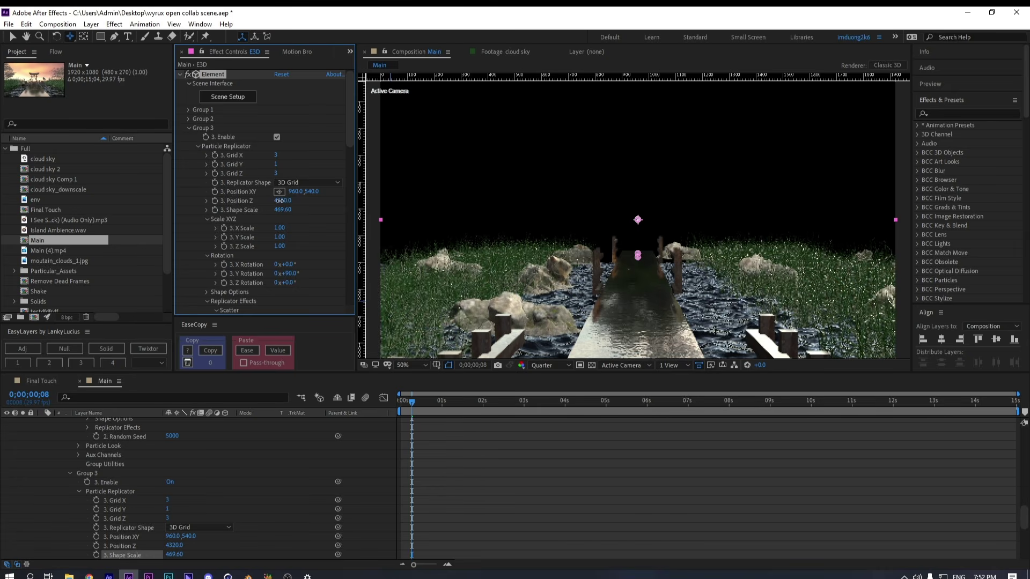
drag(279, 200, 377, 191)
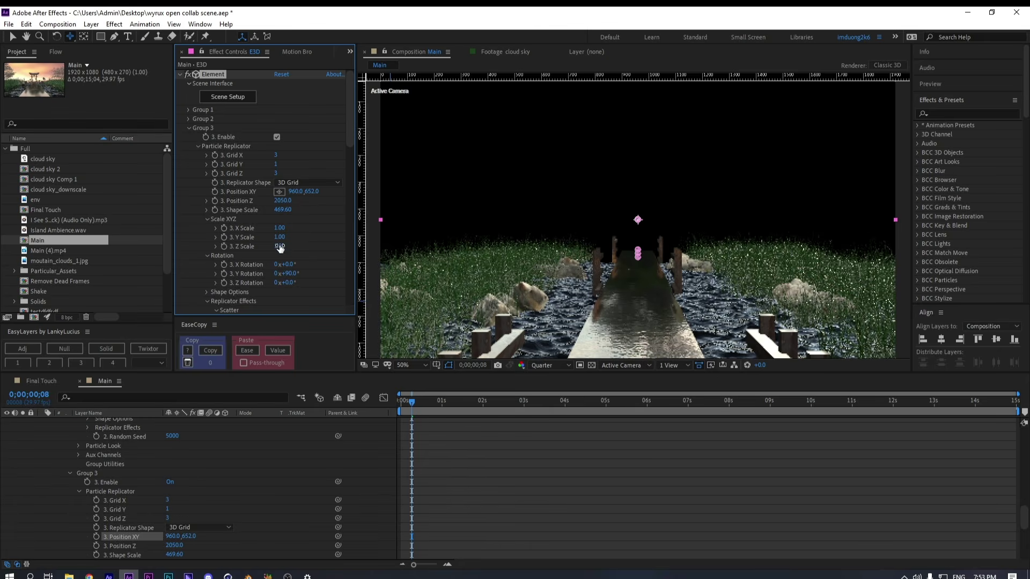
Vary the rocks' heights by setting Group 3's Y Scatter to 6.9
scroll(280, 247, down, 5)
drag(278, 193, 473, 185)
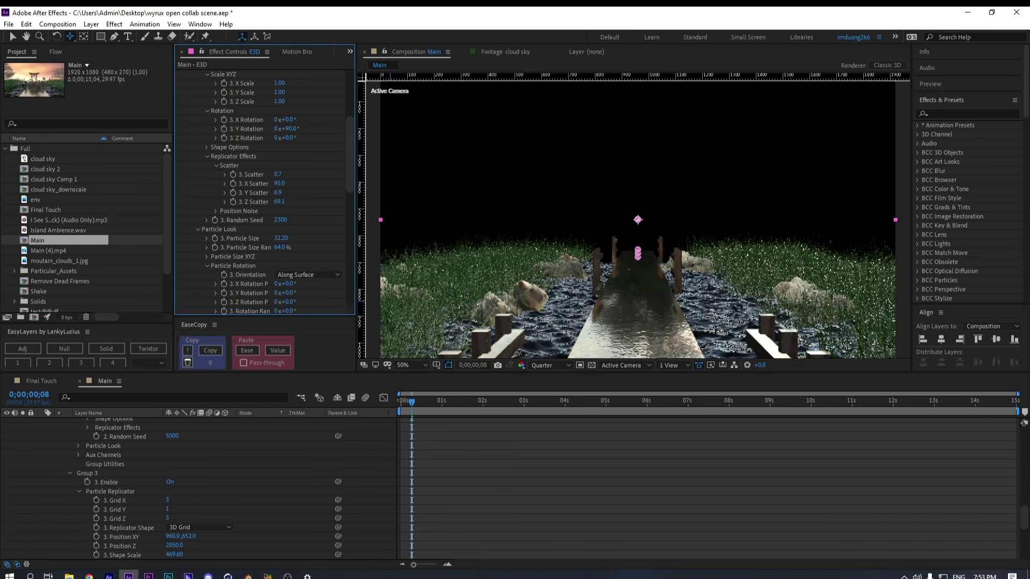
scroll(258, 174, down, 6)
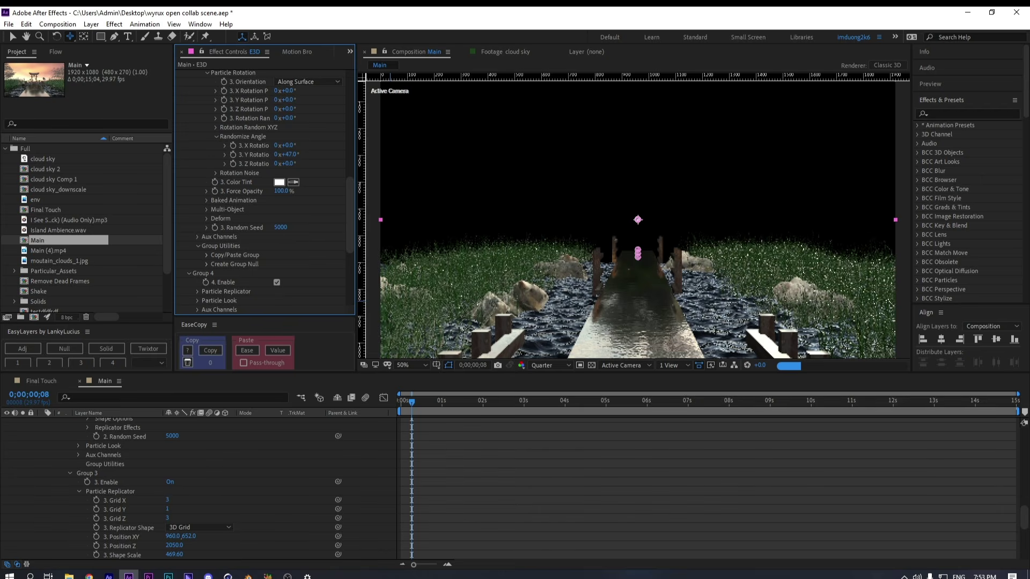
Open Task Manager to check the running apps' CPU, memory and GPU usage, and close it again
click(288, 576)
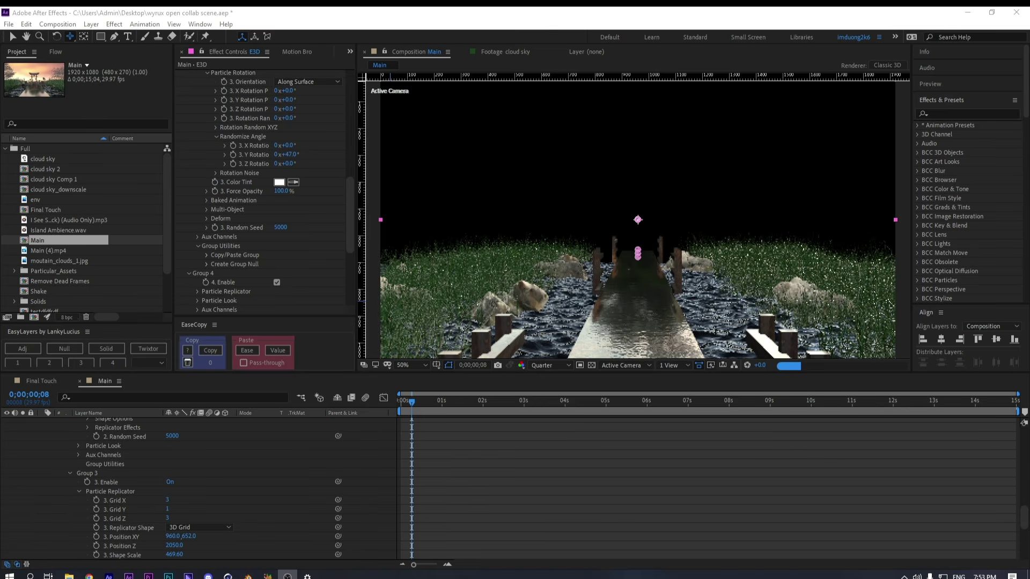
right_click(552, 576)
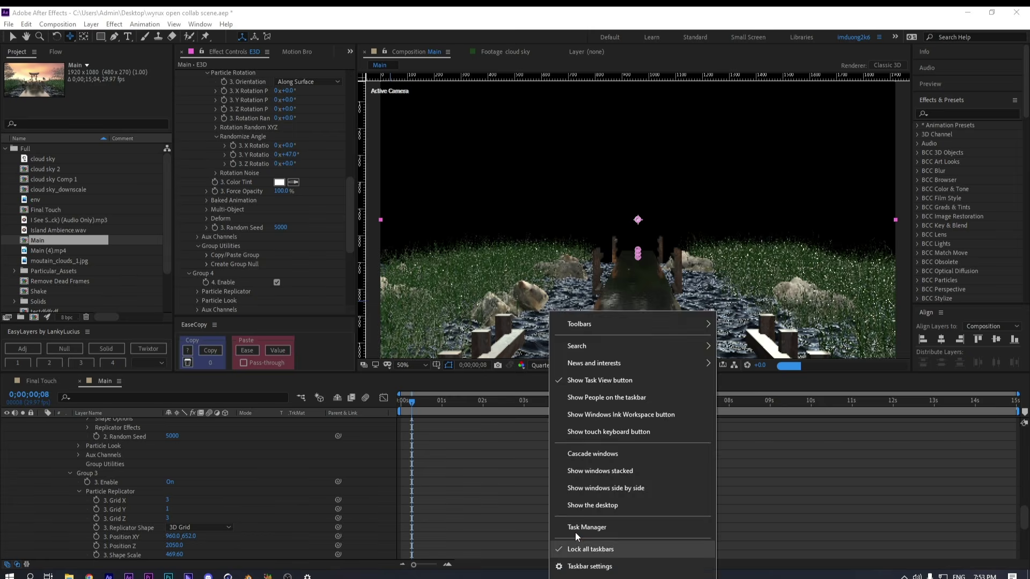
click(575, 531)
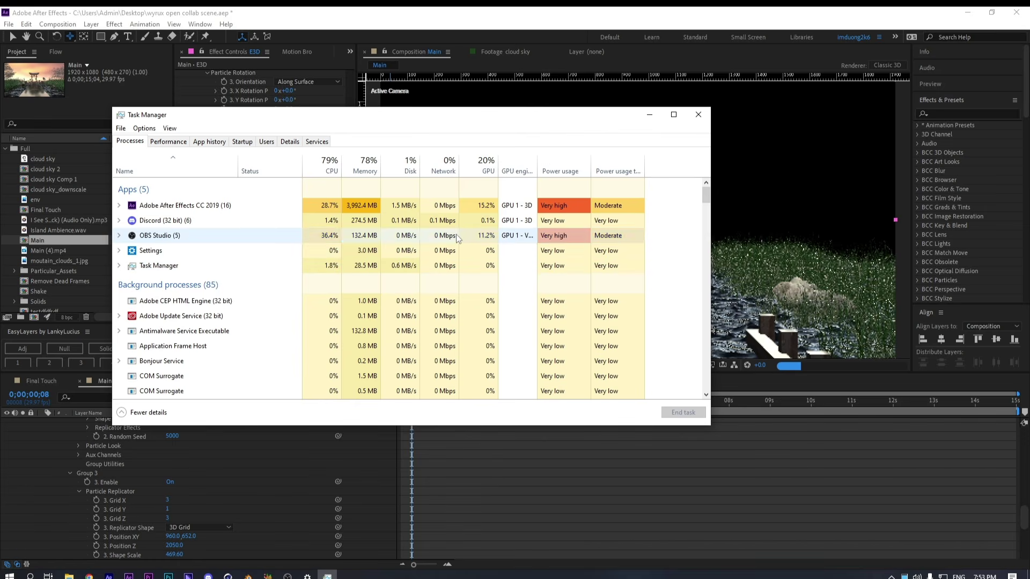
click(695, 119)
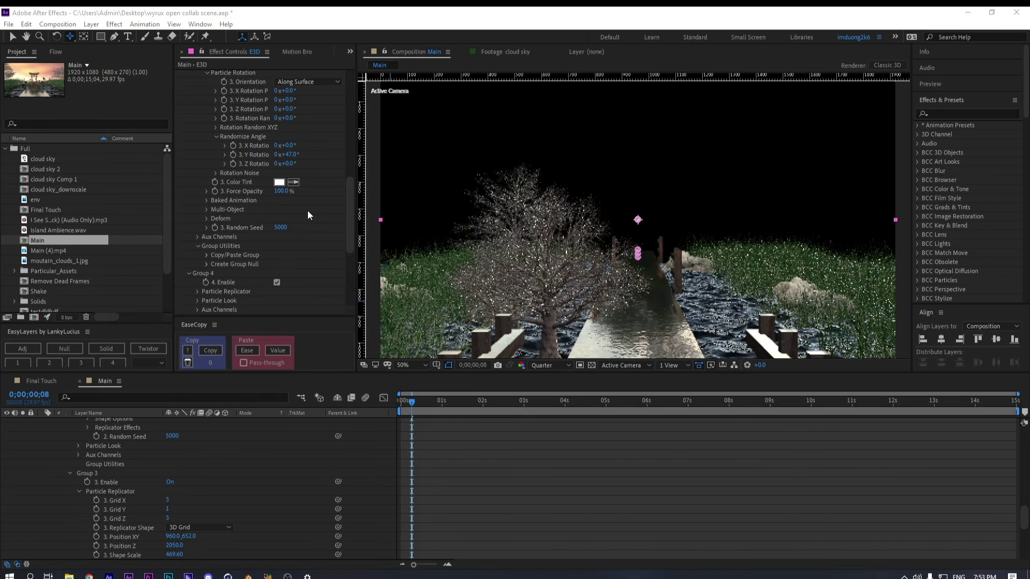
Place the trees across the road by setting Group 4's replicator Y Rotation to 90° and Position Z to 13160
scroll(202, 275, down, 5)
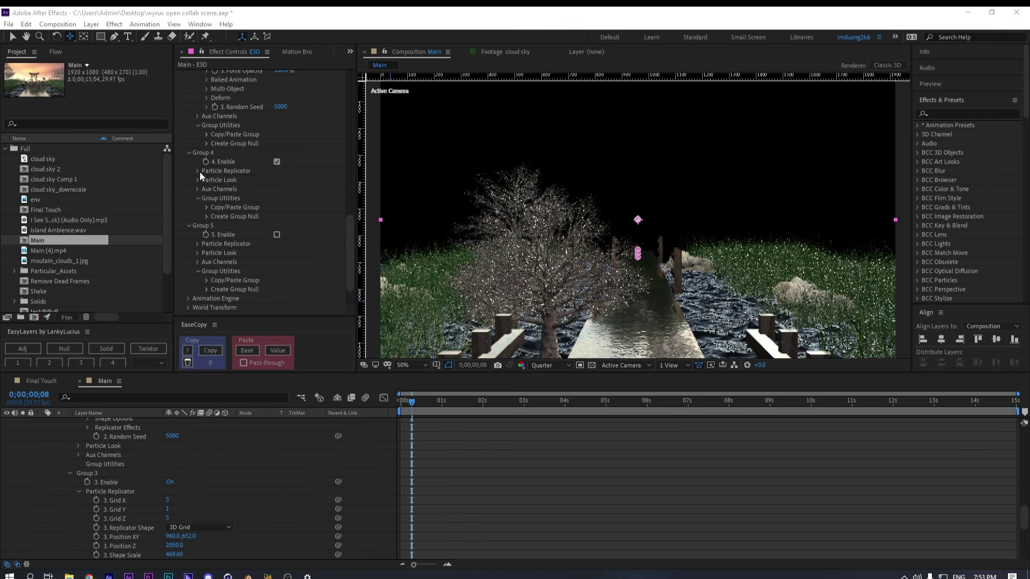
click(199, 172)
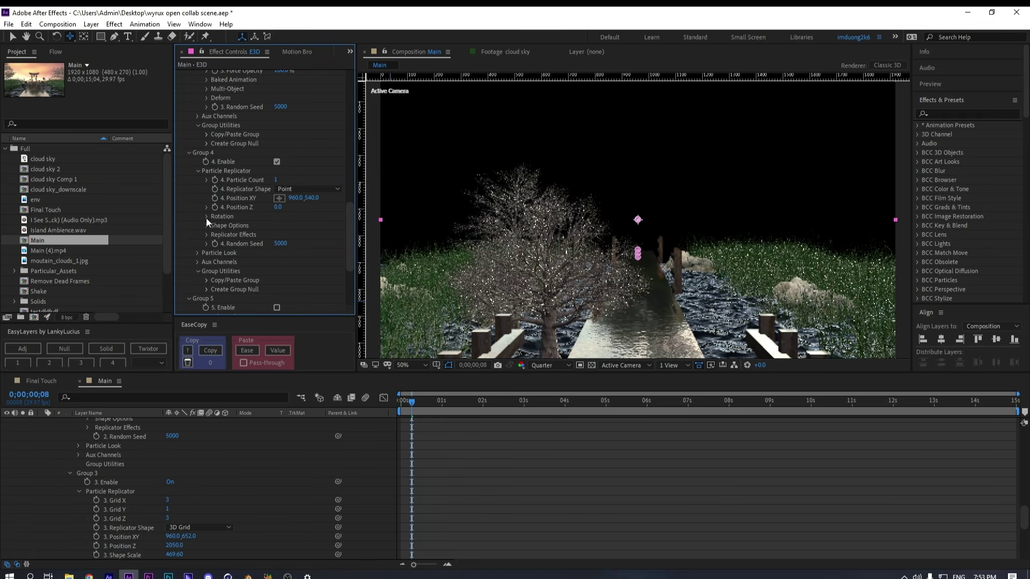
click(292, 234)
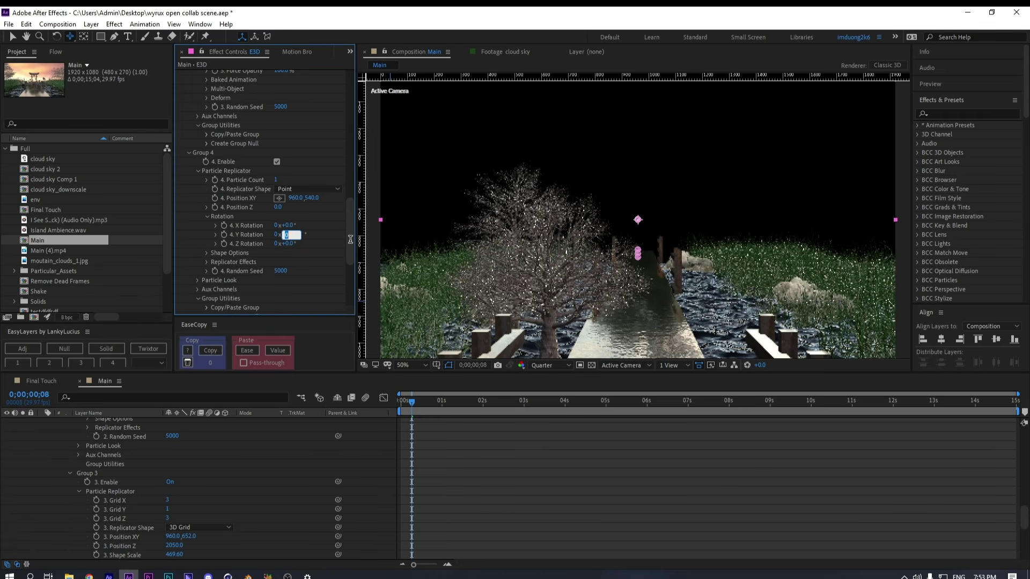
text(90)
key(Return)
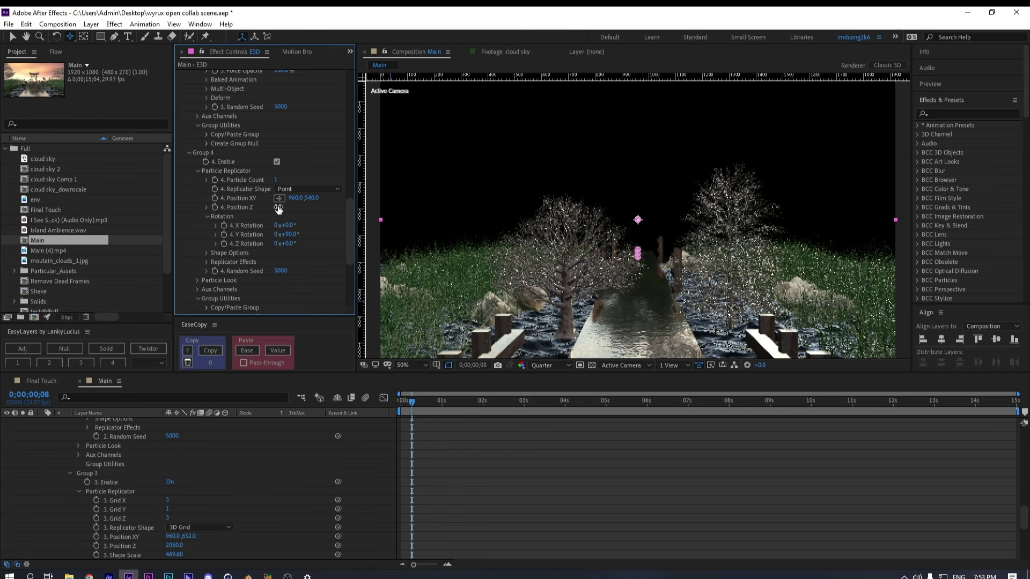
drag(278, 207, 1021, 244)
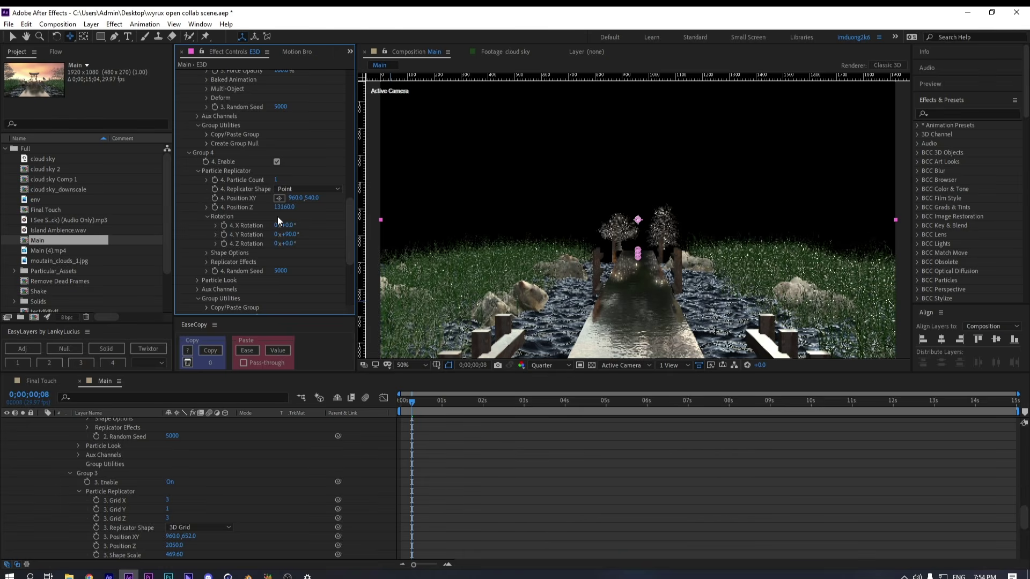
Set Group 4's Particle Size to 89.60 in the Element effect's Particle Look settings
scroll(237, 243, down, 3)
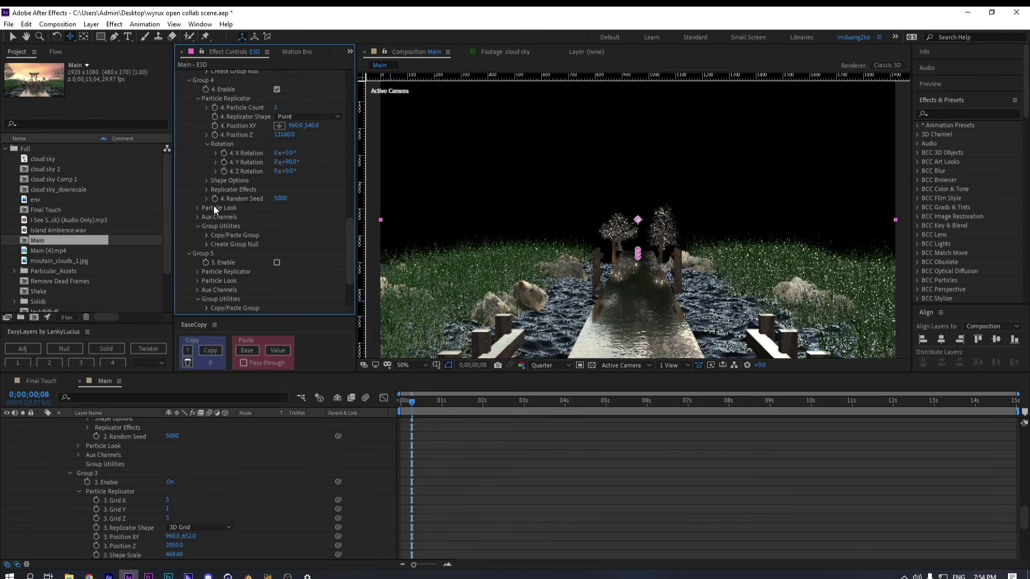
click(197, 208)
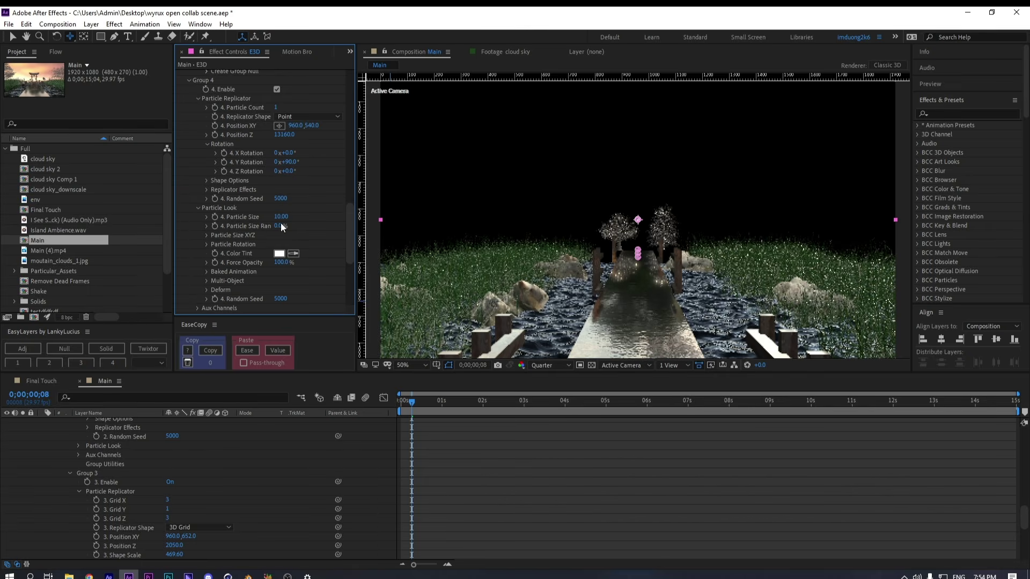
drag(281, 217, 389, 216)
drag(494, 219, 493, 219)
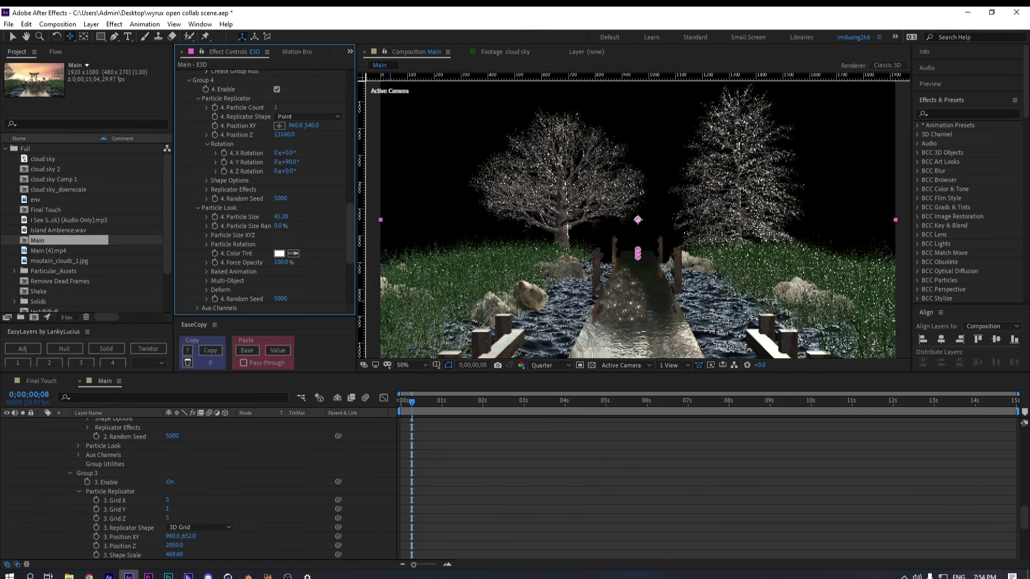
drag(567, 227, 578, 229)
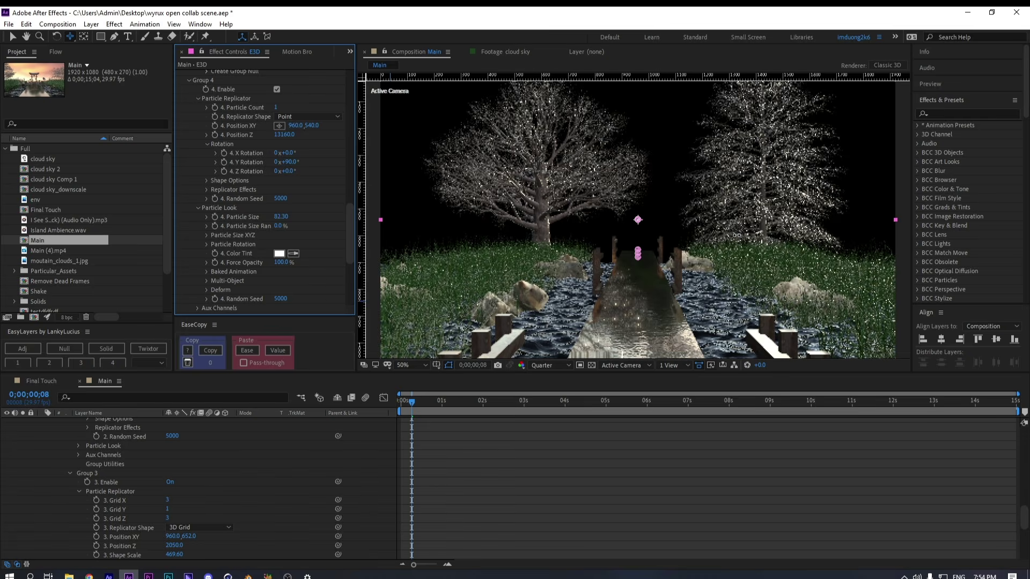
drag(737, 235, 751, 236)
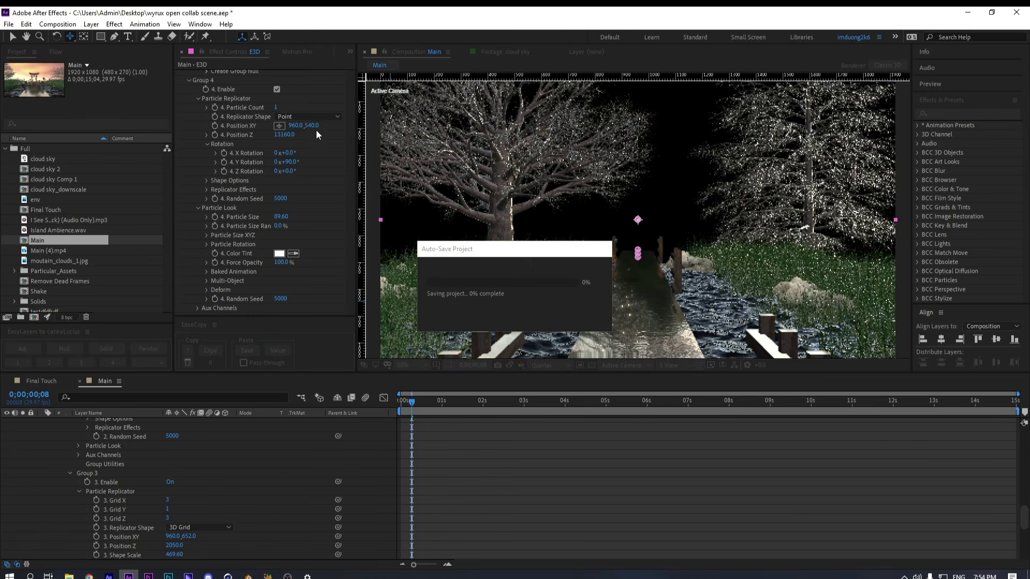
Lower the Group 4 trees by setting the Y value of their Position XY to 904.0
drag(313, 127, 537, 153)
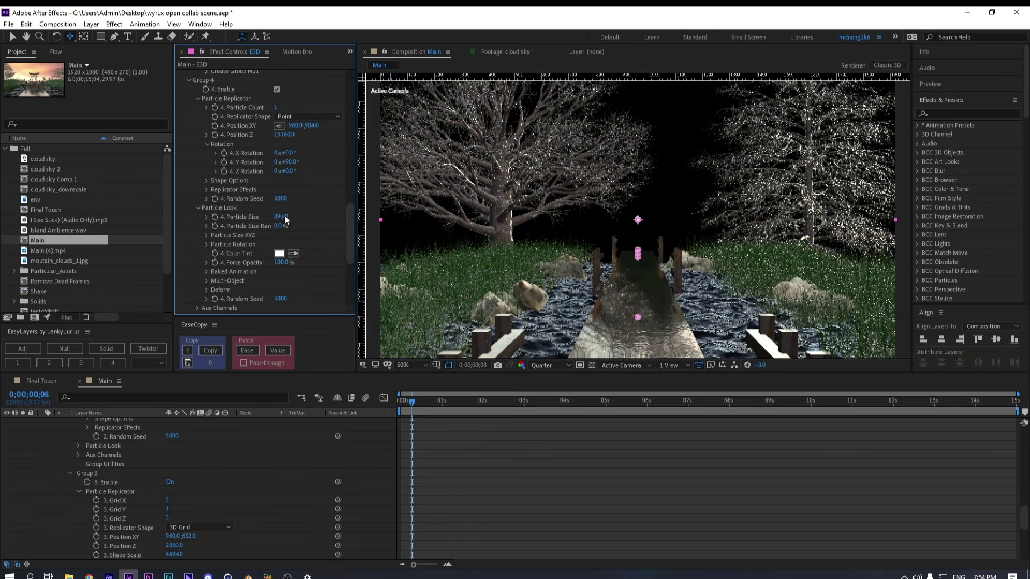
mouse_move(277, 225)
mouse_down()
mouse_move(295, 227)
mouse_move(277, 226)
mouse_up()
click(294, 117)
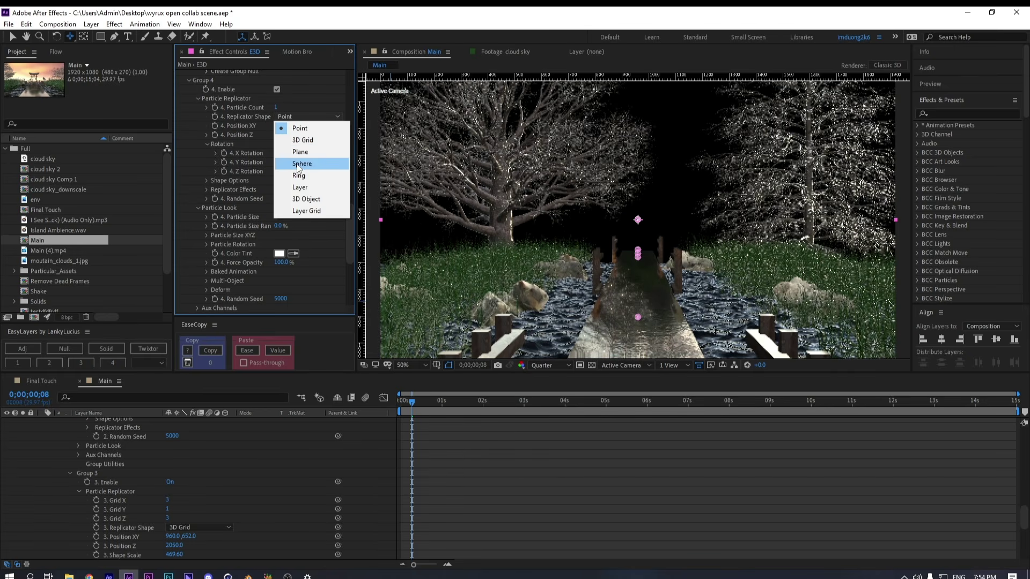
click(581, 460)
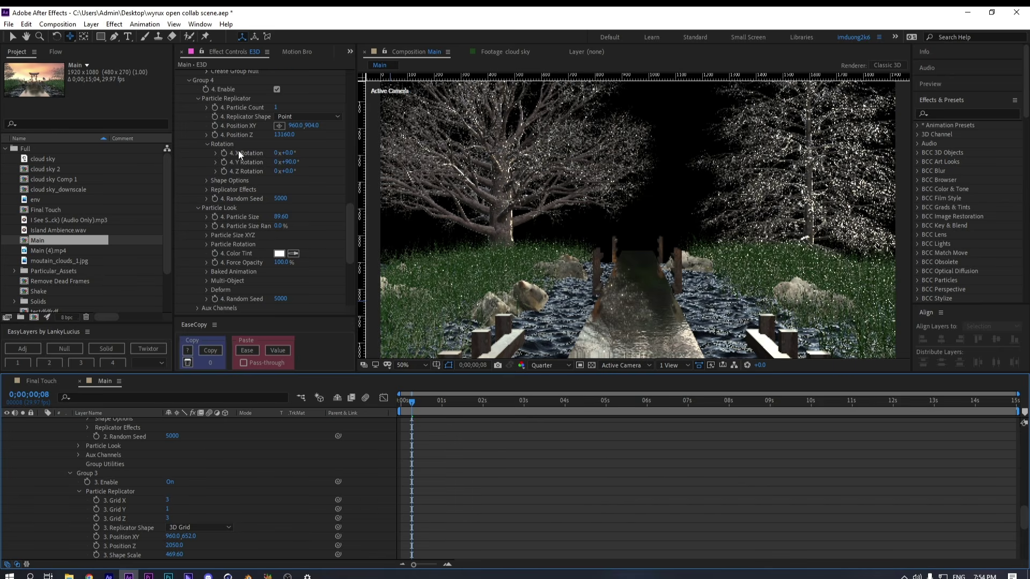
Open Element's Scene Setup and expand the fourth Group Folder to show its two tree models
scroll(254, 115, up, 15)
click(242, 105)
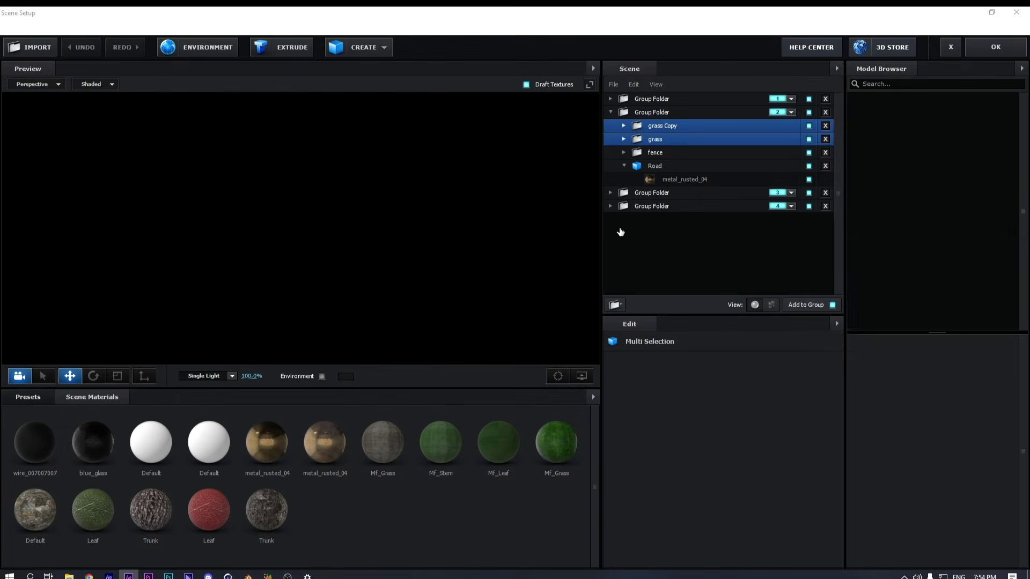
click(610, 112)
click(611, 112)
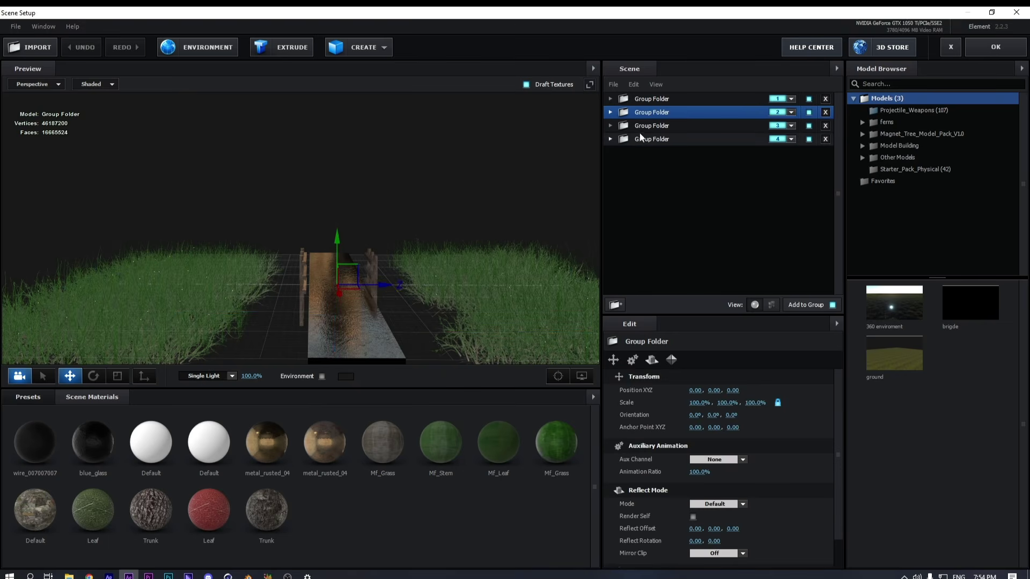
click(646, 141)
scroll(283, 239, up, 5)
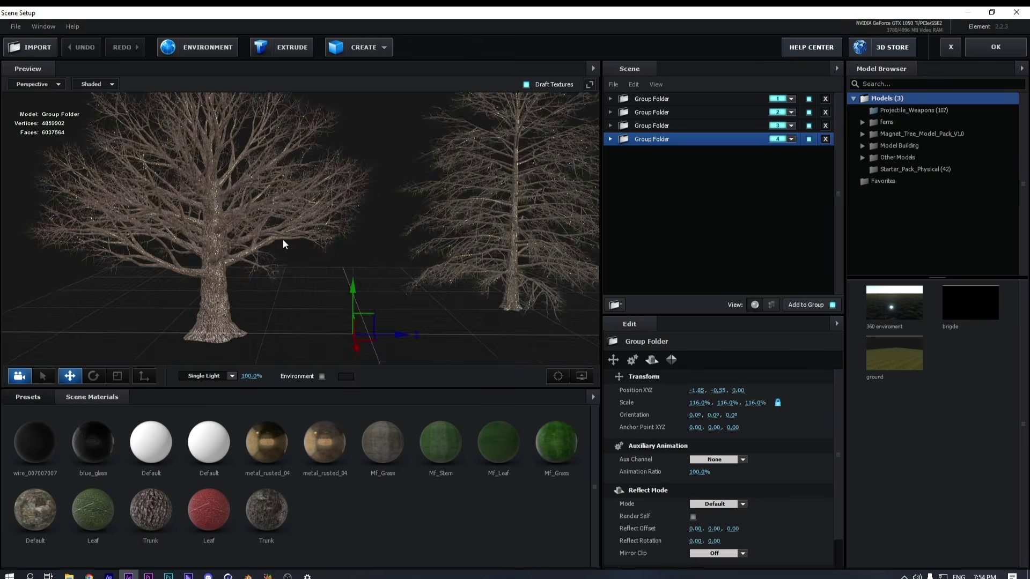
click(611, 139)
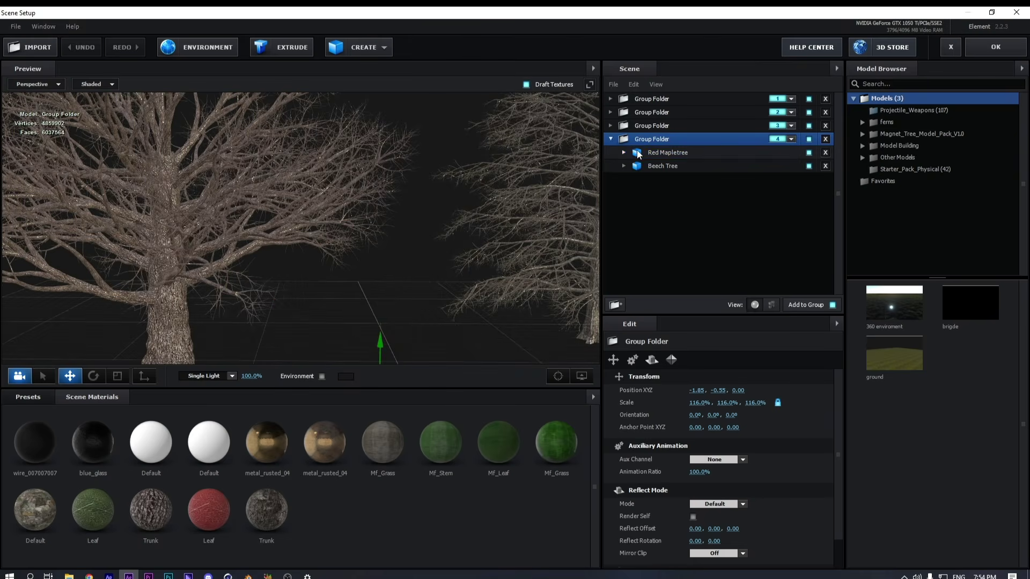
Darken the Red Maple tree's Trunk diffuse texture with gamma 2.44, contrast 40% and brightness -35%
click(627, 154)
click(624, 152)
click(659, 169)
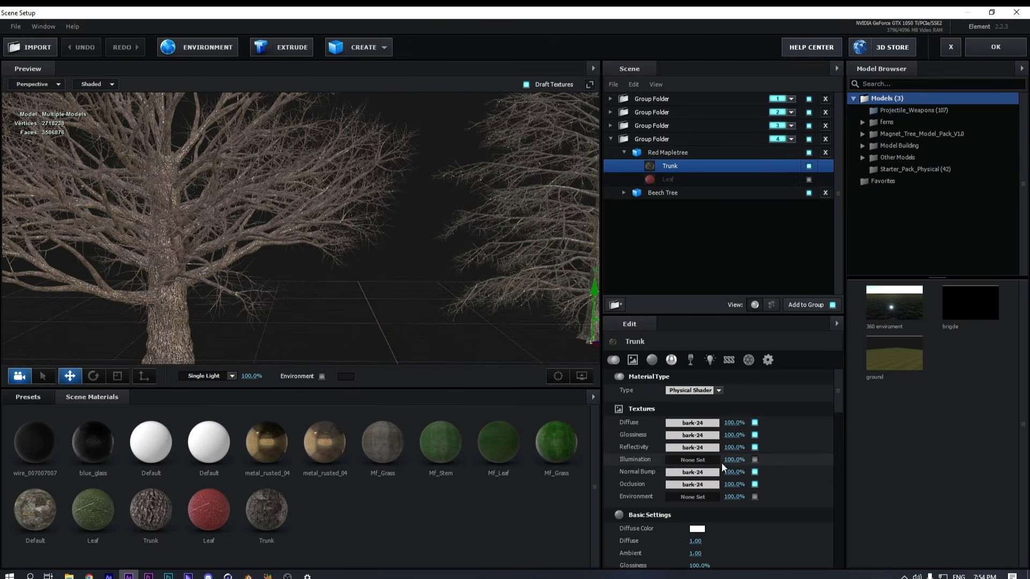
click(706, 425)
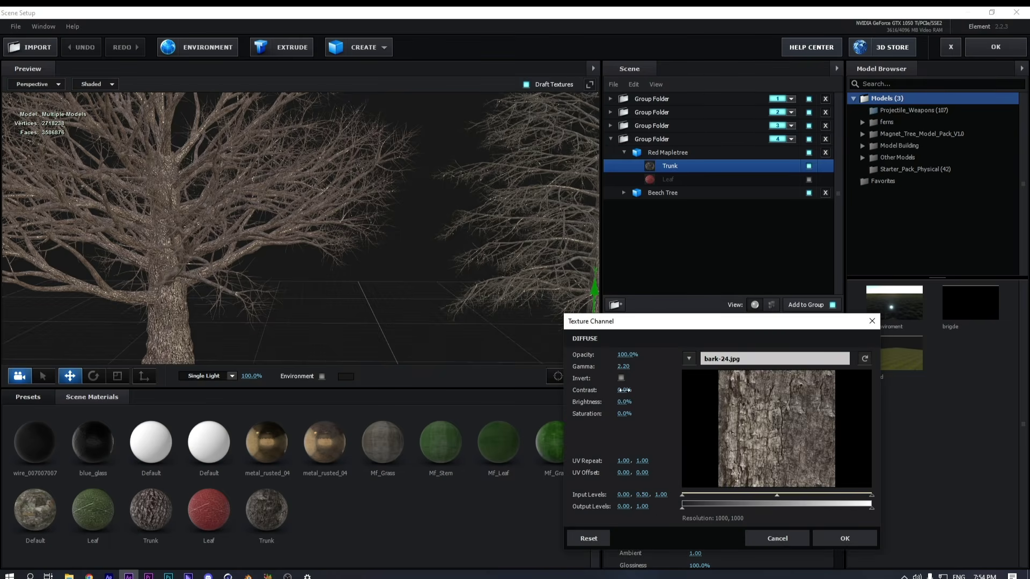
drag(624, 390, 653, 373)
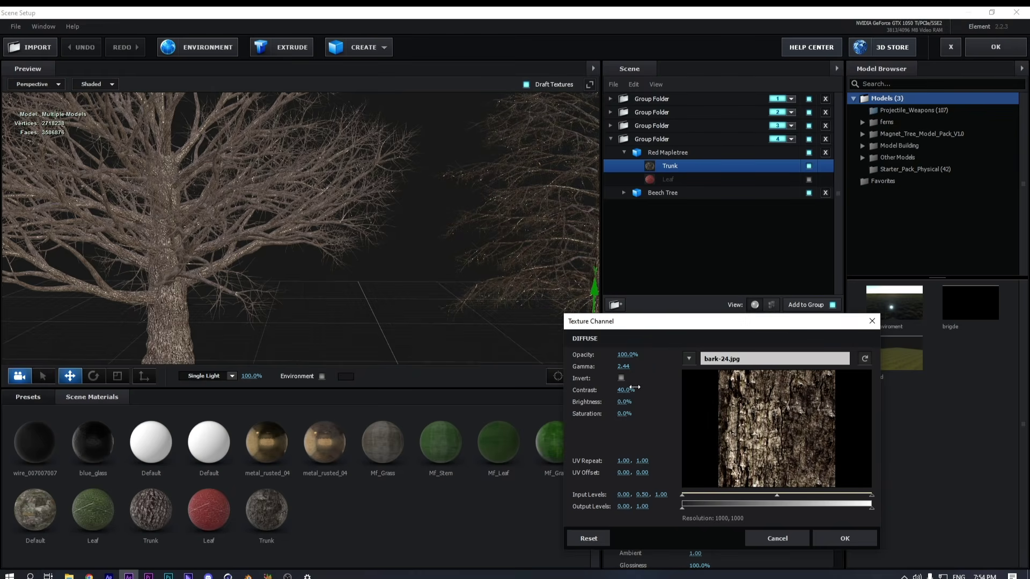
drag(625, 405, 604, 402)
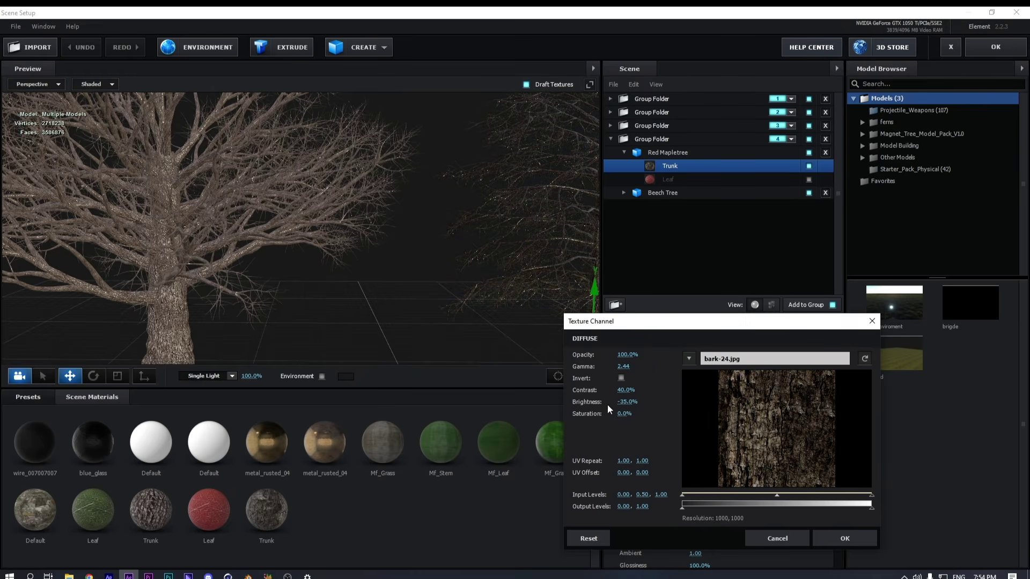
click(841, 539)
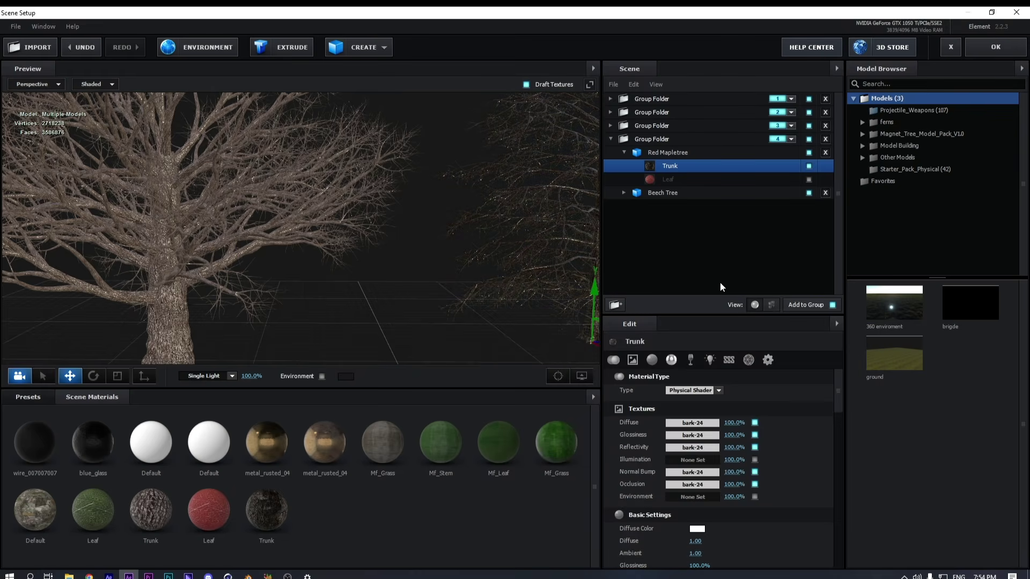
Darken the Beech Tree's Trunk diffuse texture with gamma 3.44 and brightness -14%
click(624, 193)
click(651, 207)
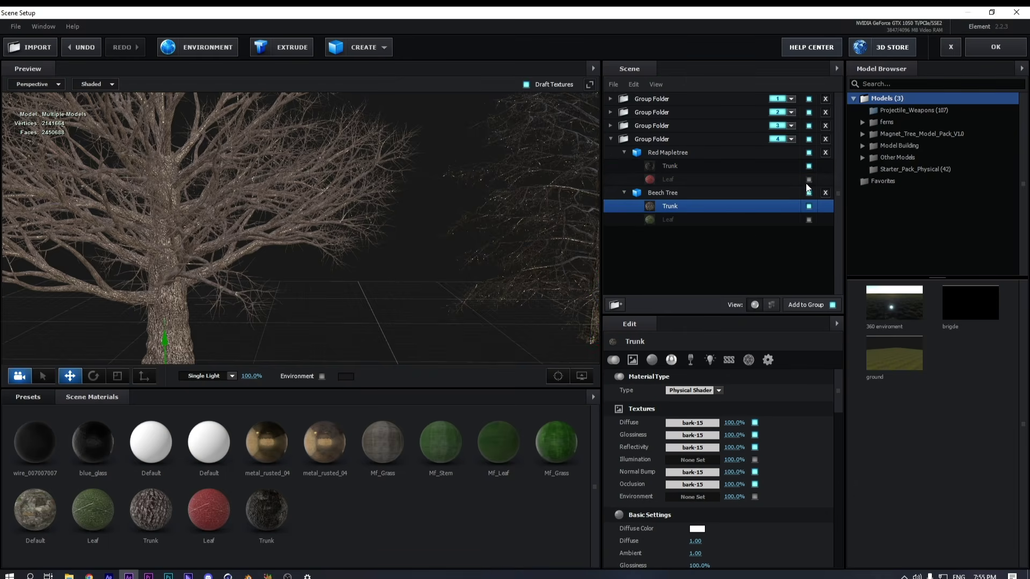
click(692, 423)
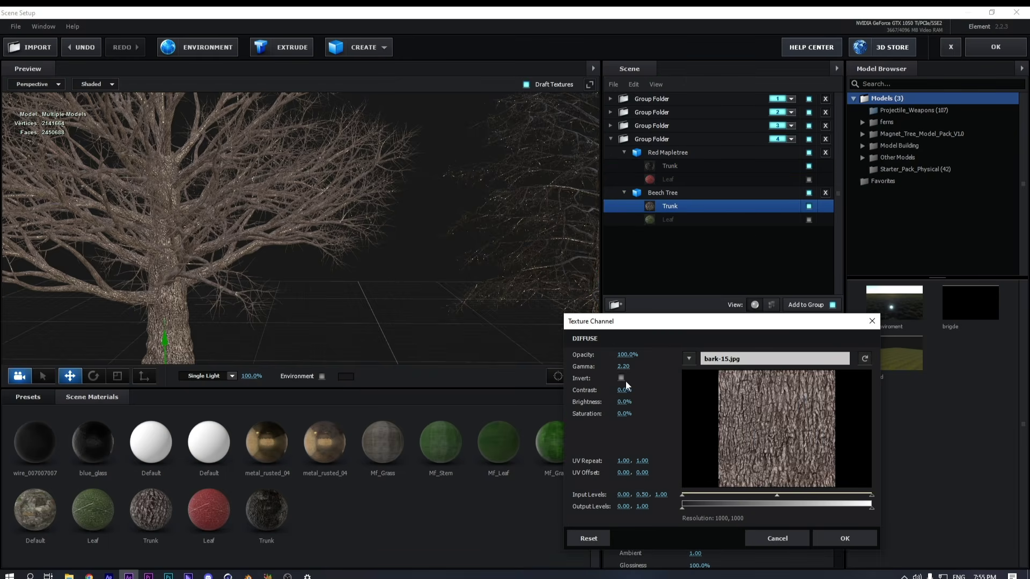
drag(623, 367, 694, 369)
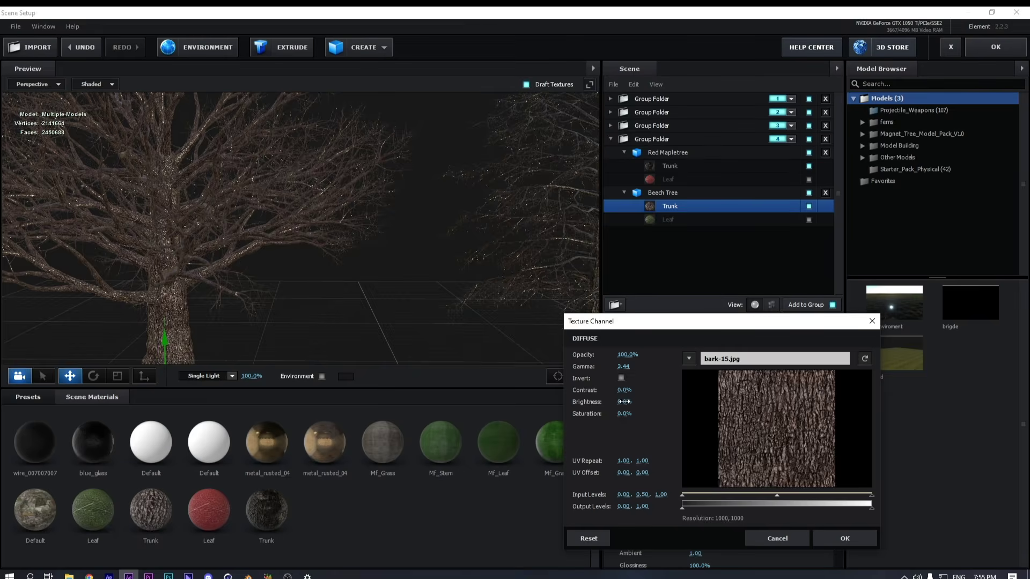
drag(625, 401, 614, 402)
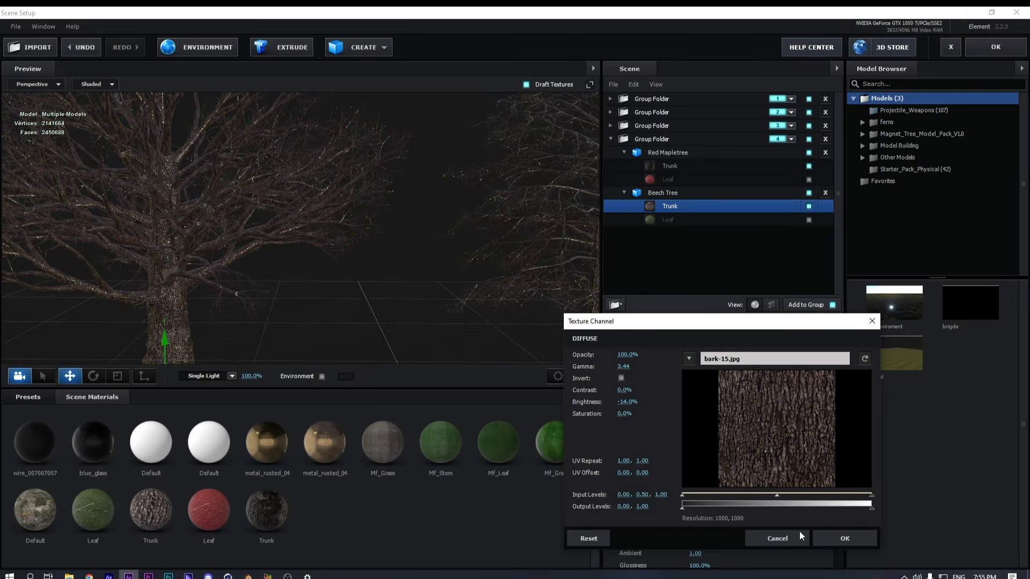
click(800, 535)
Spread the trees apart along Z, moving the Red Maple tree to 2.85 and the Beech Tree to -2.22
scroll(337, 253, down, 5)
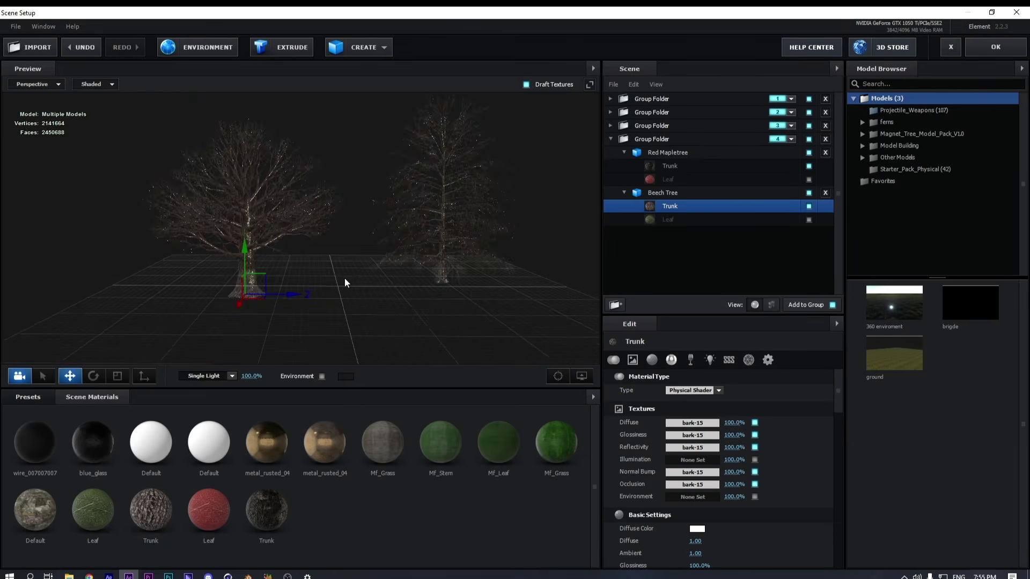
scroll(344, 277, up, 3)
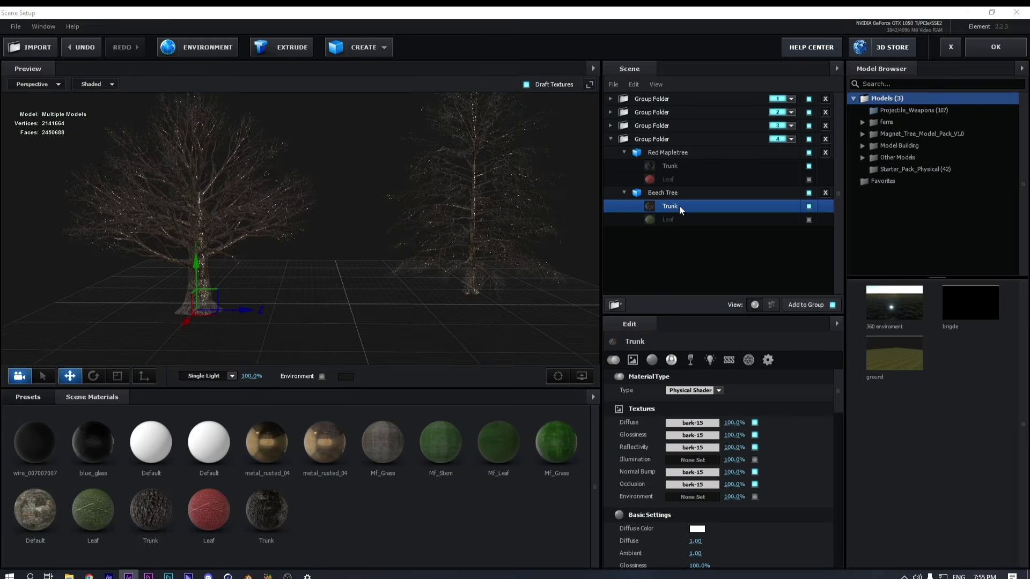
click(669, 153)
drag(527, 296, 560, 296)
scroll(450, 343, up, 3)
scroll(449, 357, down, 3)
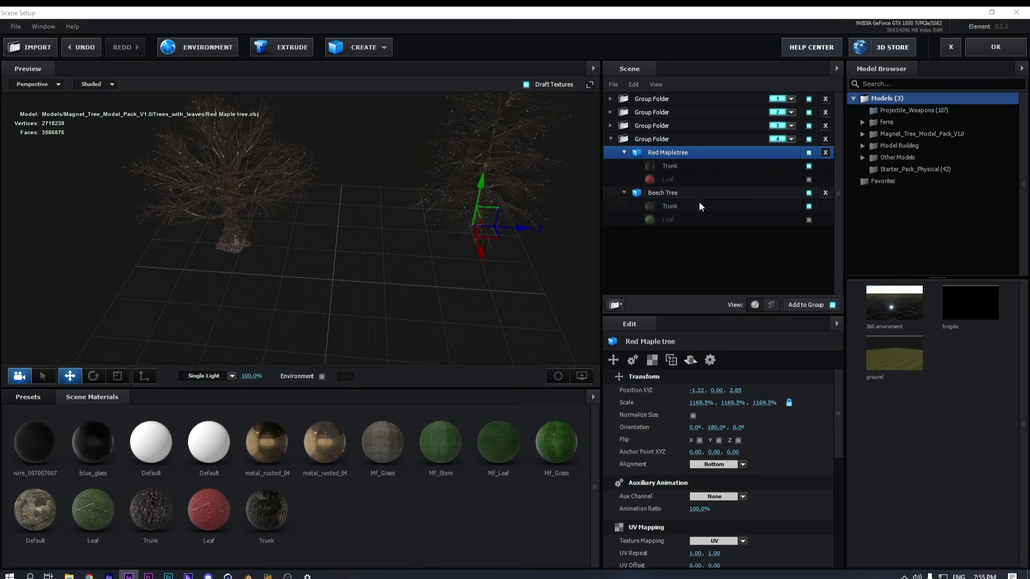
click(695, 194)
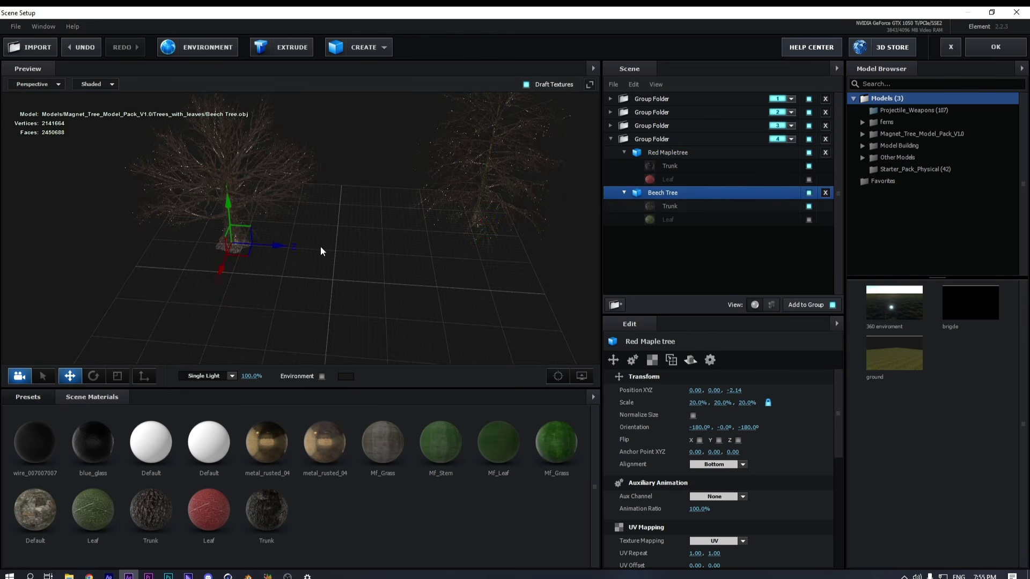
Enable the Leaf materials of both the Red Maple tree and the Beech Tree
click(808, 180)
click(809, 220)
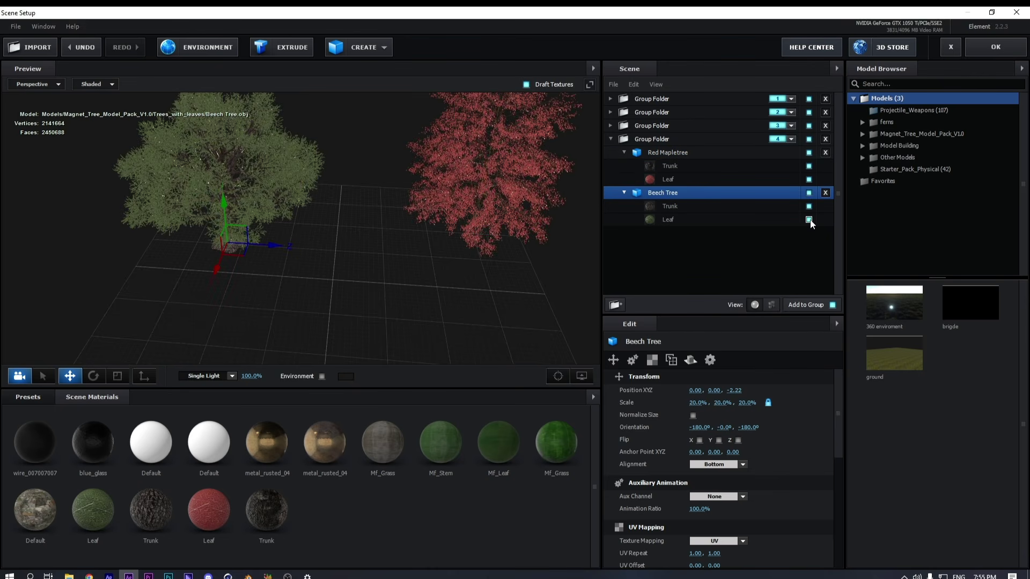
scroll(463, 226, up, 5)
drag(467, 241, 462, 231)
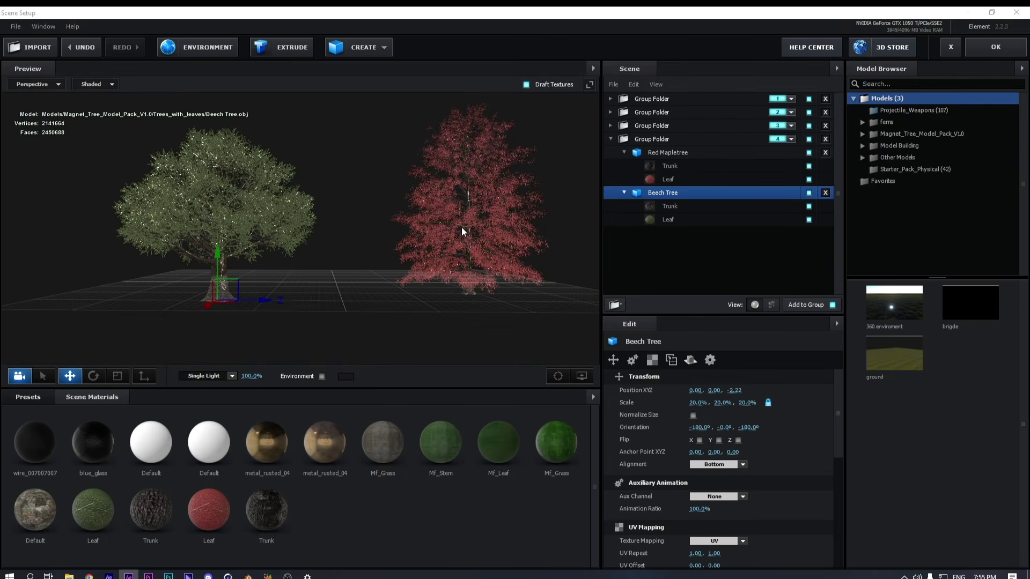
Set the environment texture's gamma to 2.45 and its middle input level to 0.24
click(231, 50)
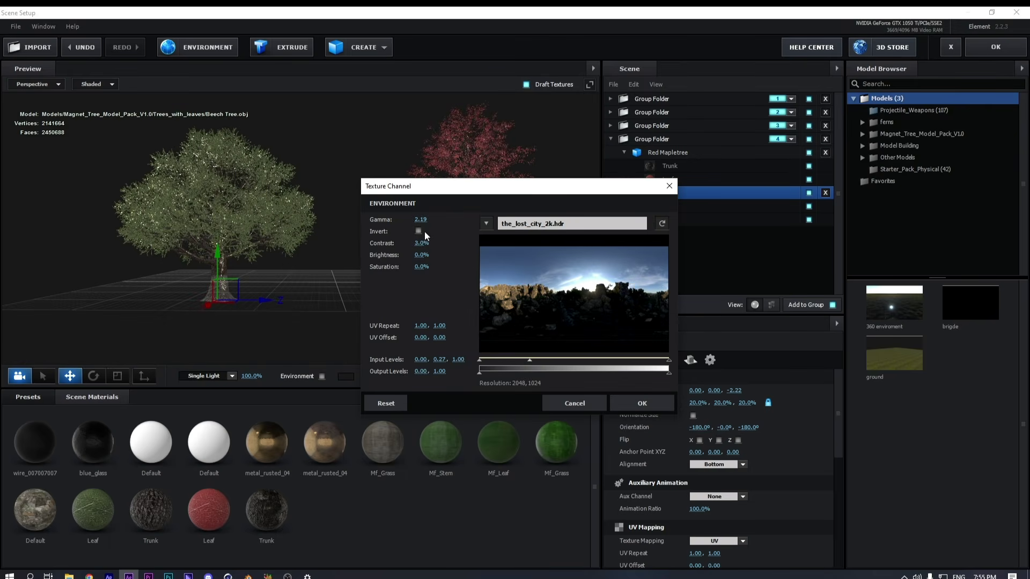
drag(420, 220, 436, 219)
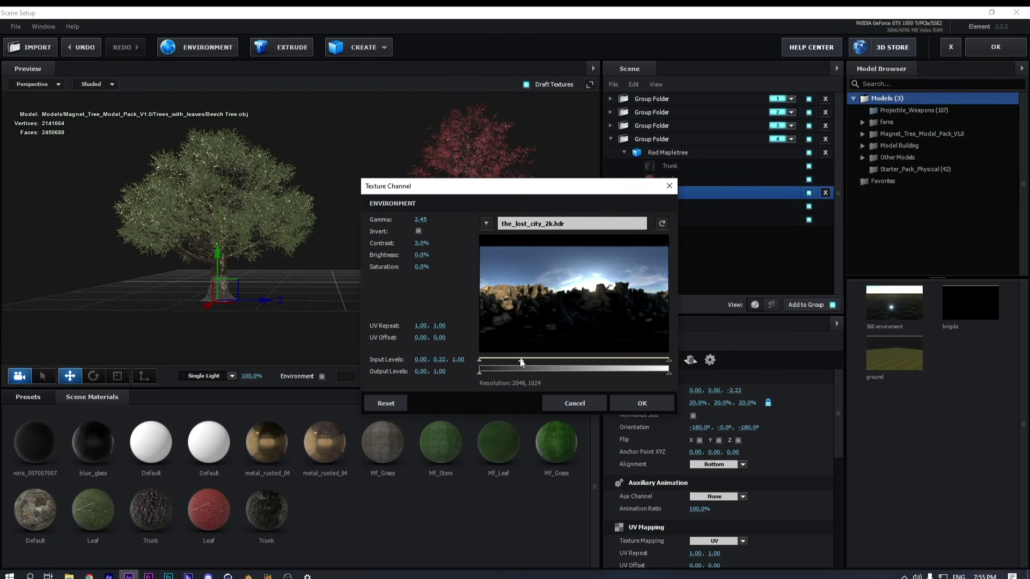
drag(529, 363, 526, 362)
Try a horizontal UV Repeat of 2.02 on the environment texture, and reset it to 1
drag(421, 326, 477, 327)
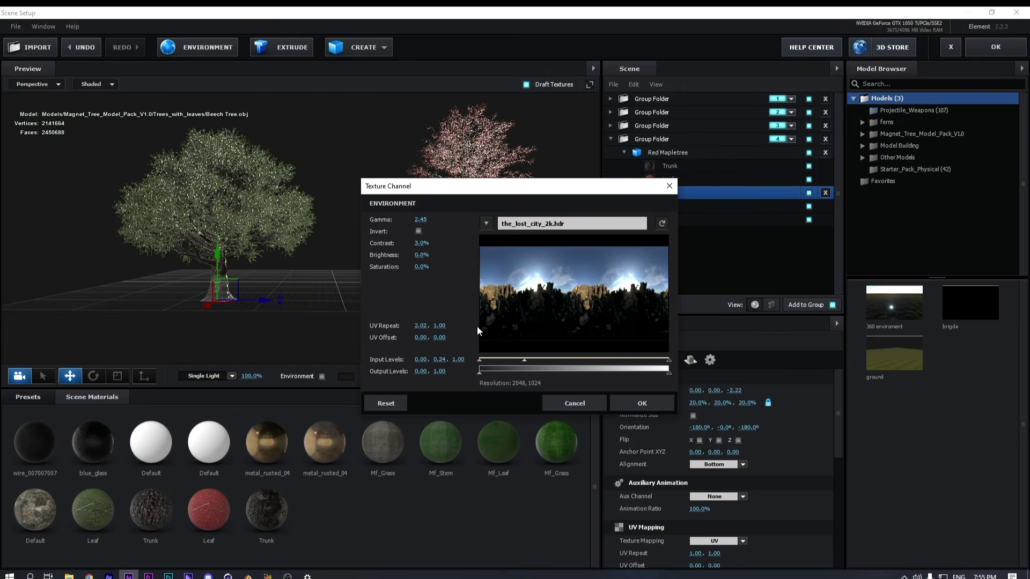
key(ctrl+z)
click(421, 328)
text(1)
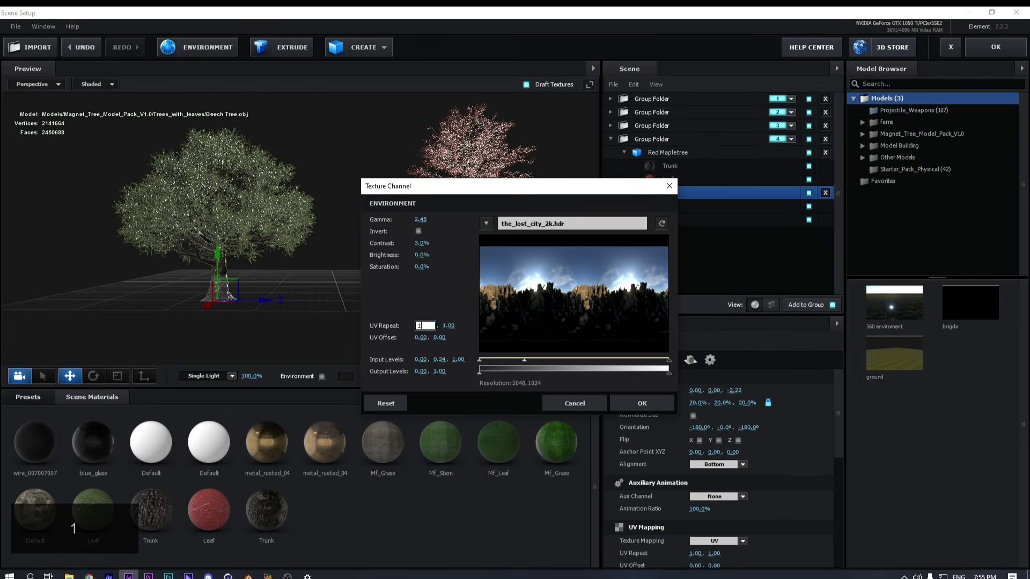
click(420, 346)
Set the environment's horizontal UV Offset to 0.16, saturation to 7% and brightness to -27%, and apply the scene setup
mouse_move(419, 340)
mouse_down()
mouse_move(445, 341)
mouse_move(423, 337)
mouse_up()
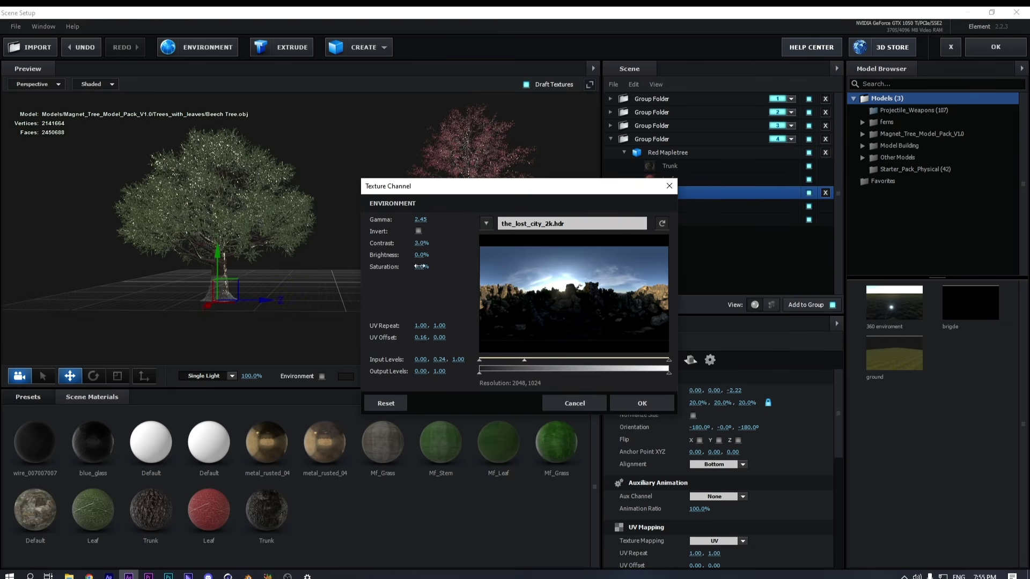
mouse_move(421, 267)
mouse_down()
mouse_move(404, 267)
mouse_move(422, 266)
mouse_move(405, 258)
mouse_up()
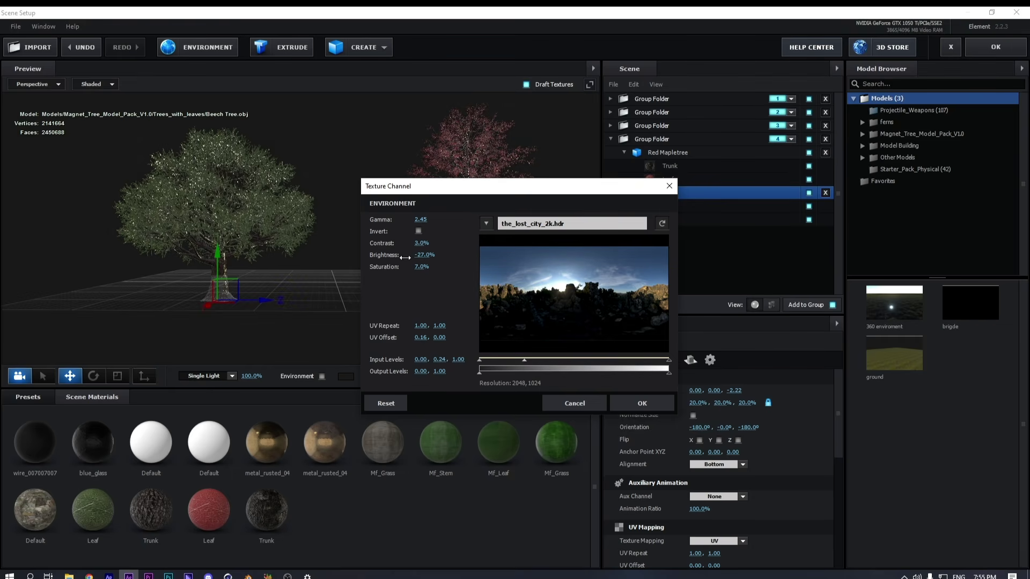
click(642, 403)
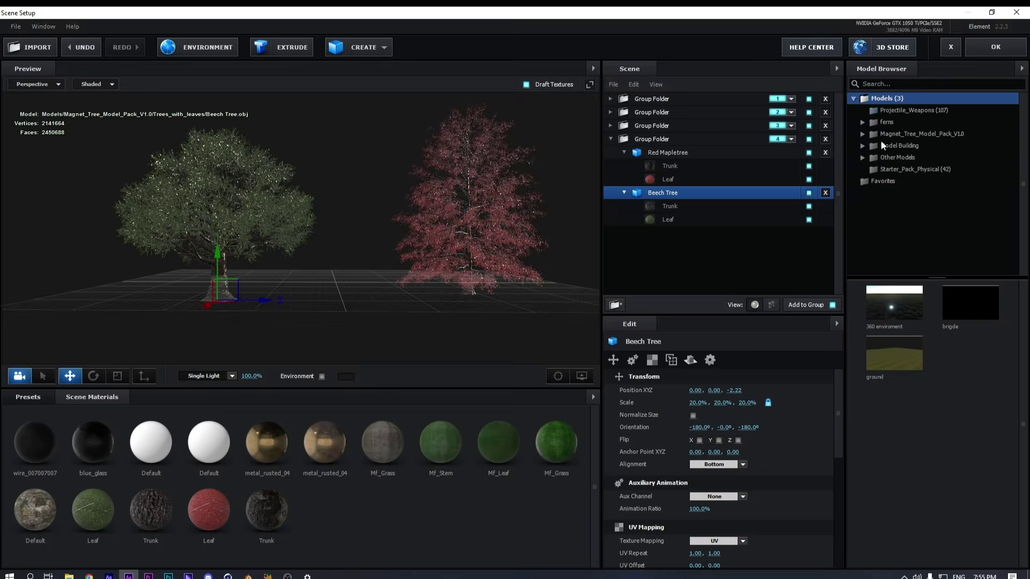
click(989, 57)
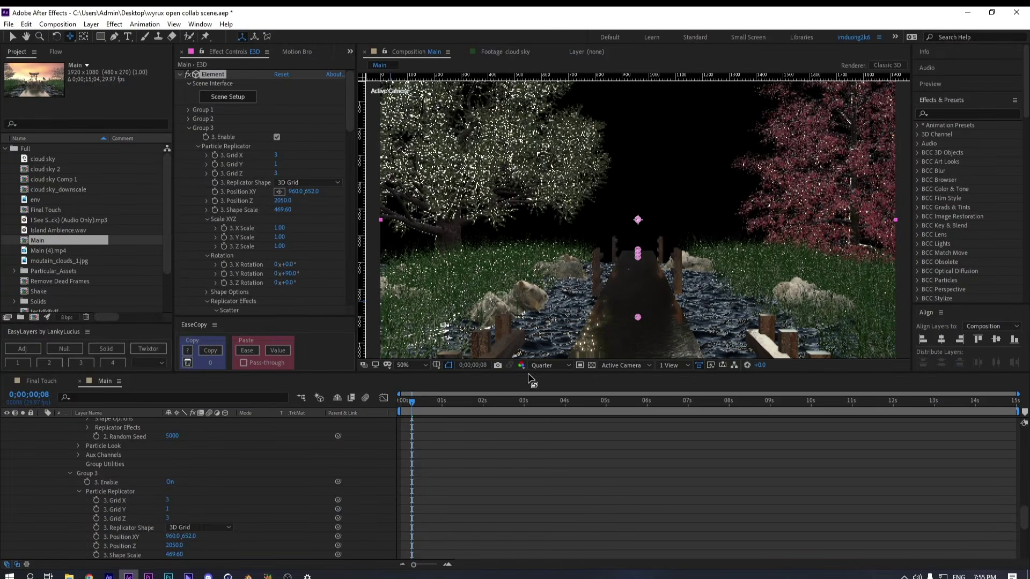
Preview the composition at Full resolution, and return it to Quarter
click(546, 366)
click(546, 395)
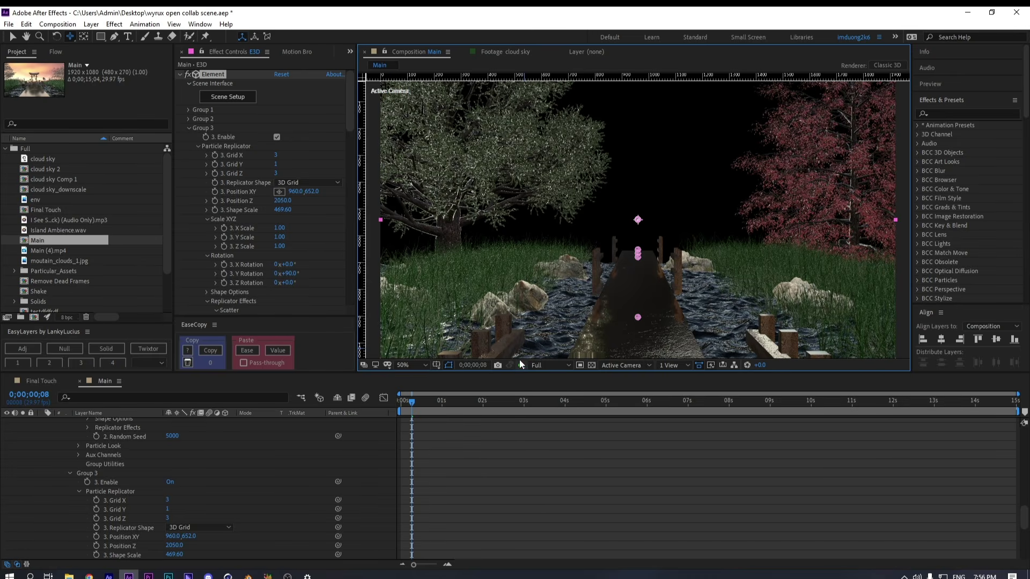
click(551, 366)
key(ctrl+alt+shift+j)
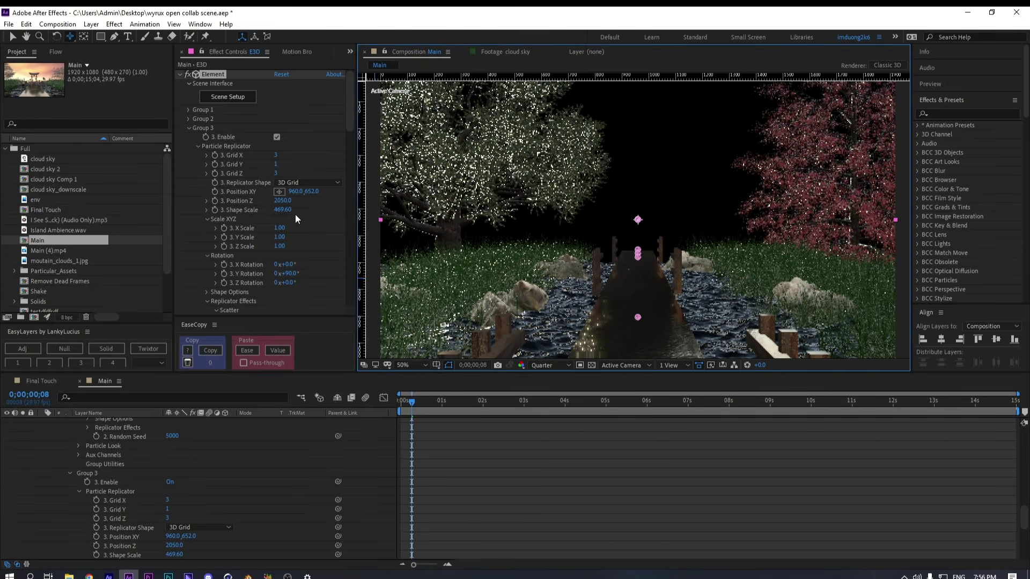
Try a Group 3 particle size of 11.10 for the rocks, and undo it
scroll(273, 209, down, 8)
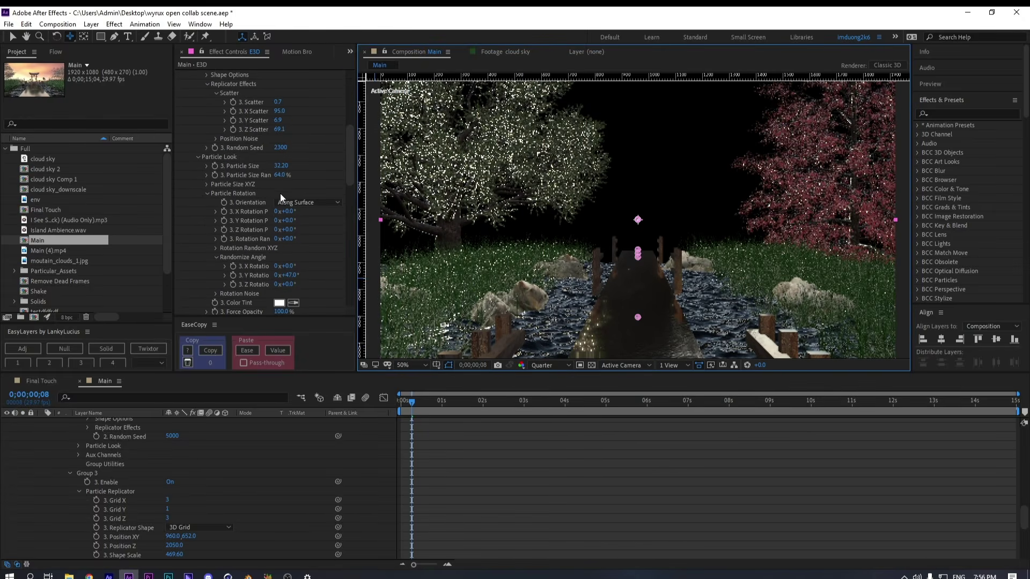
drag(282, 160, 260, 167)
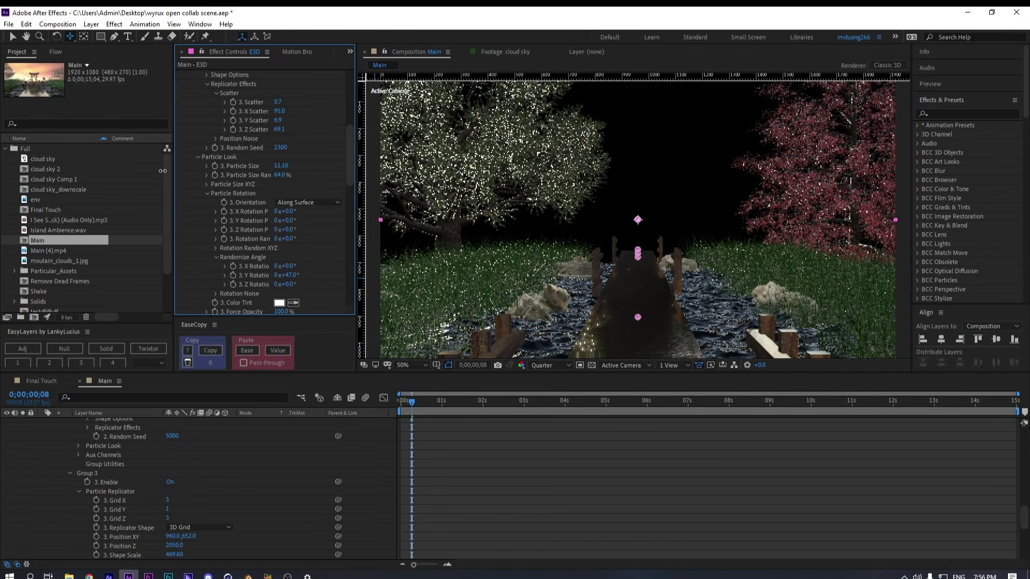
key(ctrl+z)
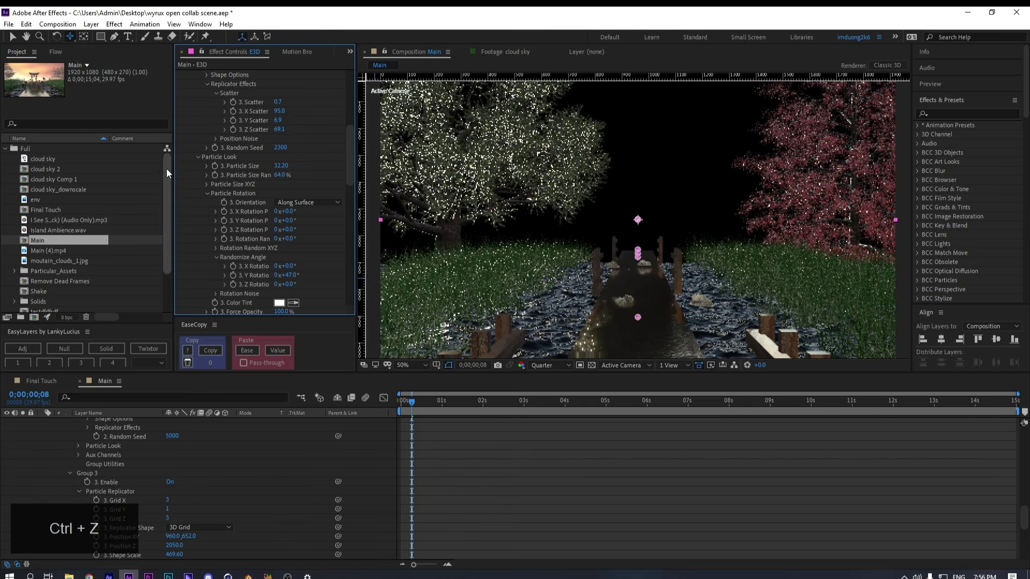
Set Group 4's particle size to 103.80 and its XY position to 787, 365
scroll(255, 174, down, 10)
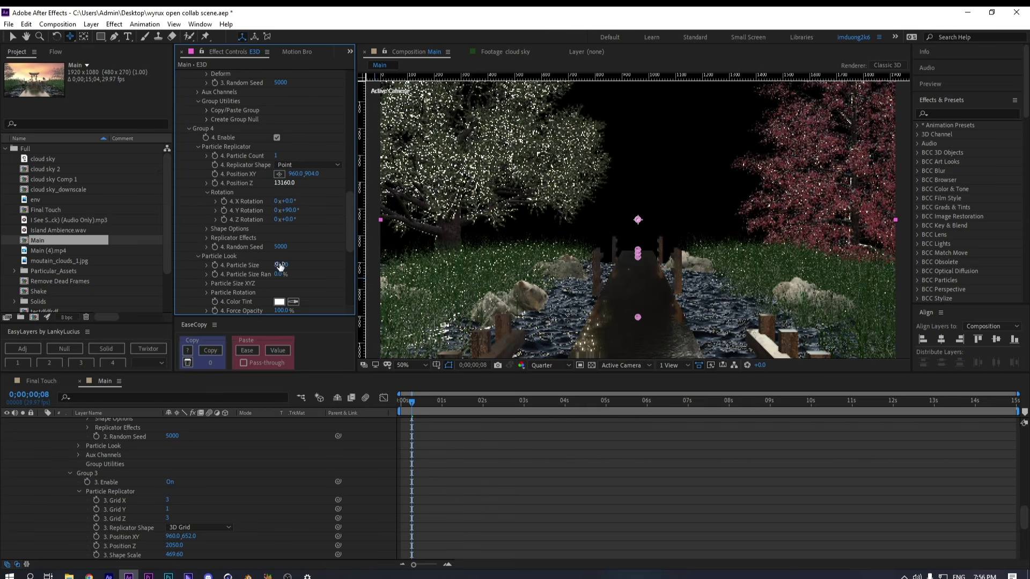
drag(280, 267, 371, 271)
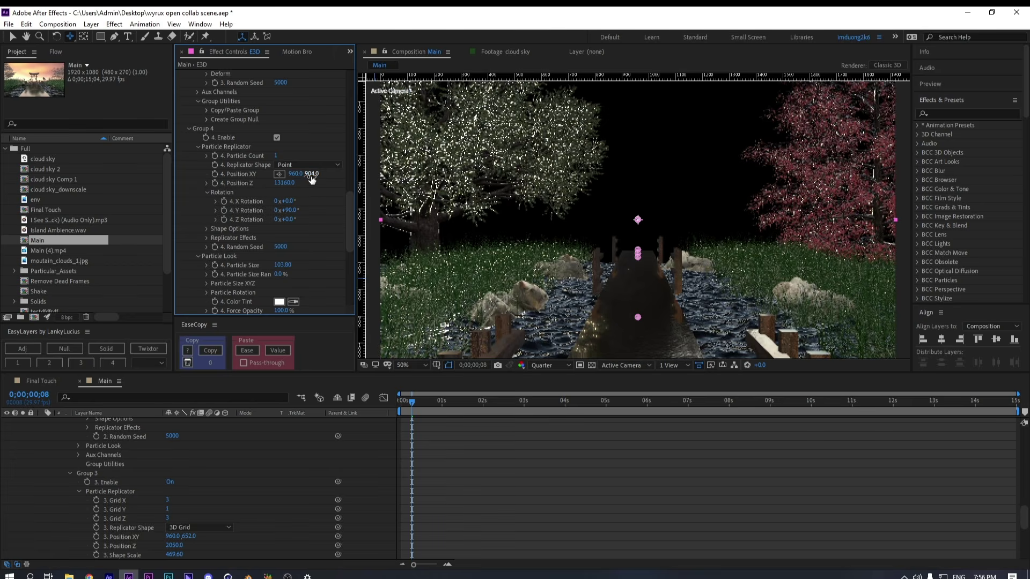
drag(312, 178, 51, 146)
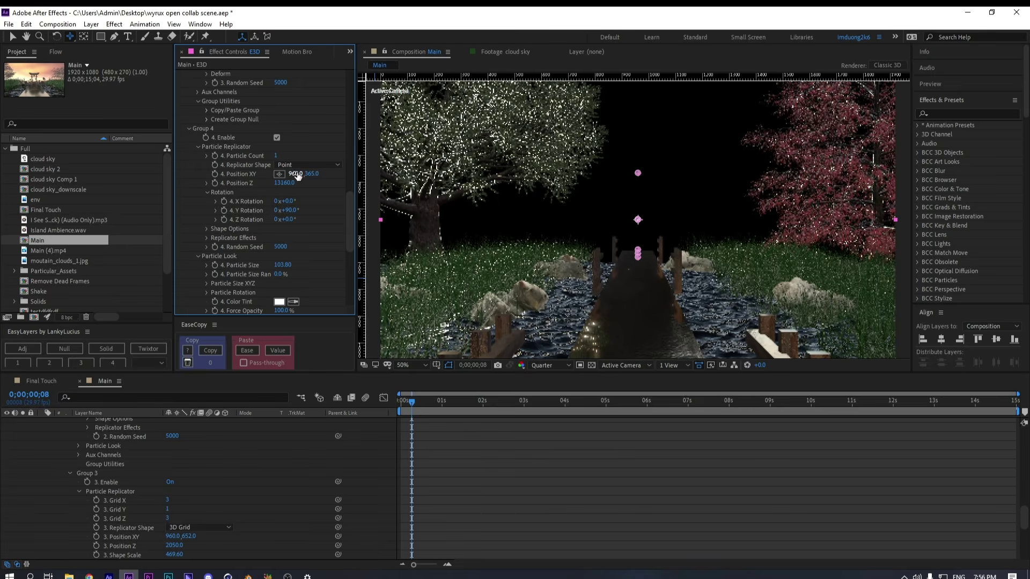
drag(298, 176, 192, 164)
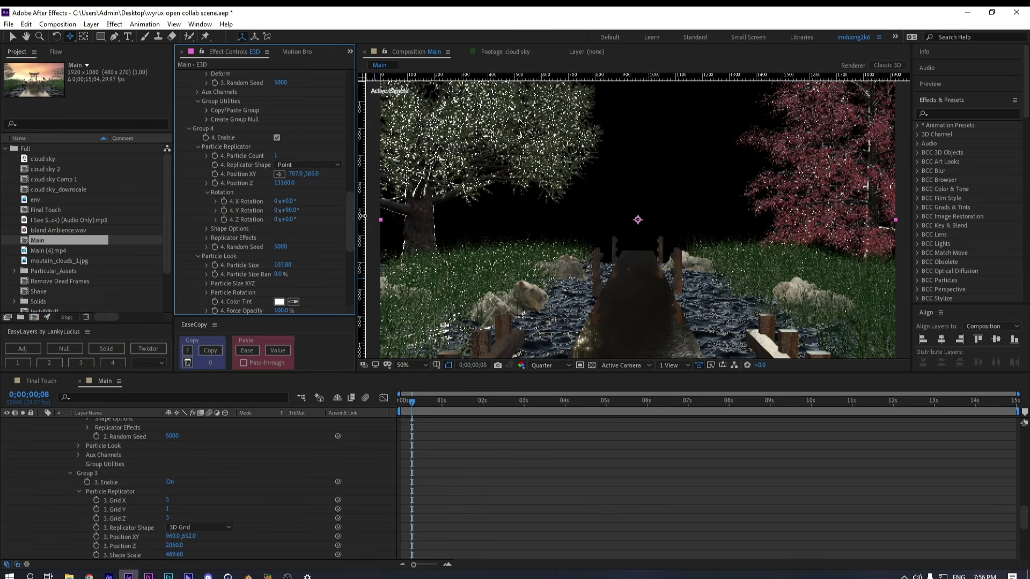
Collapse the Group 3 and Group 4 settings of Element and the Full folder in the project
scroll(220, 204, up, 10)
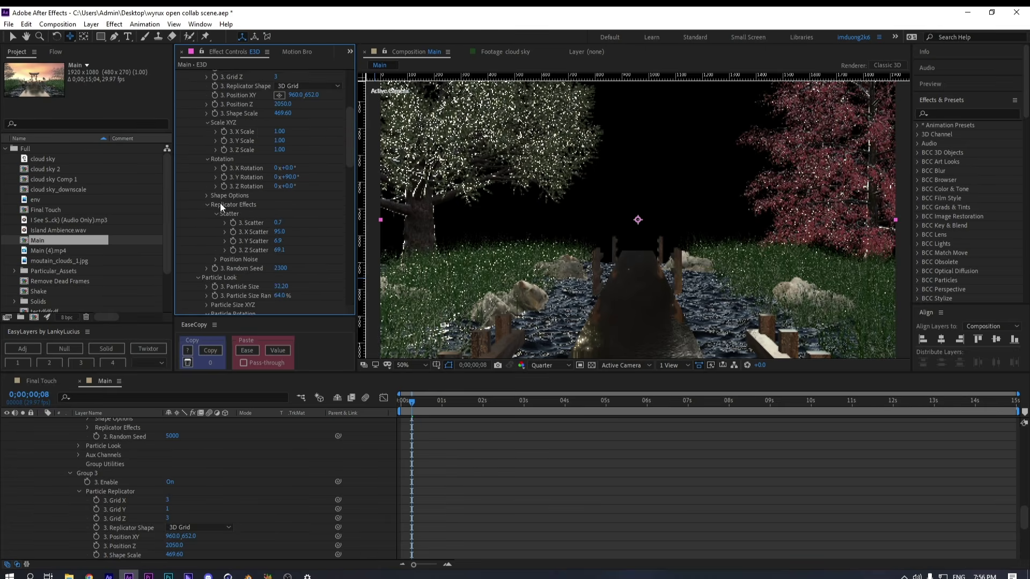
click(188, 128)
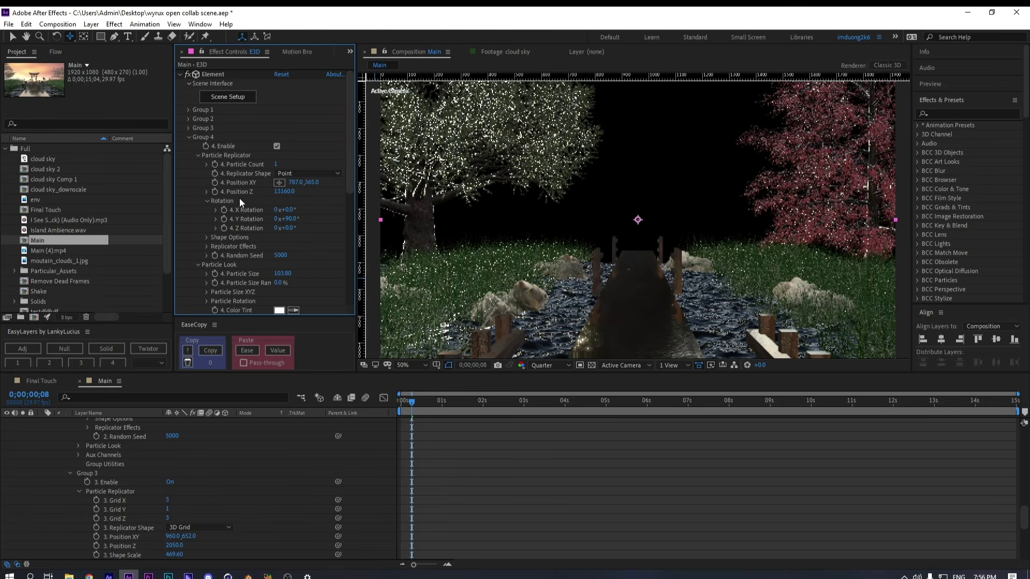
click(190, 139)
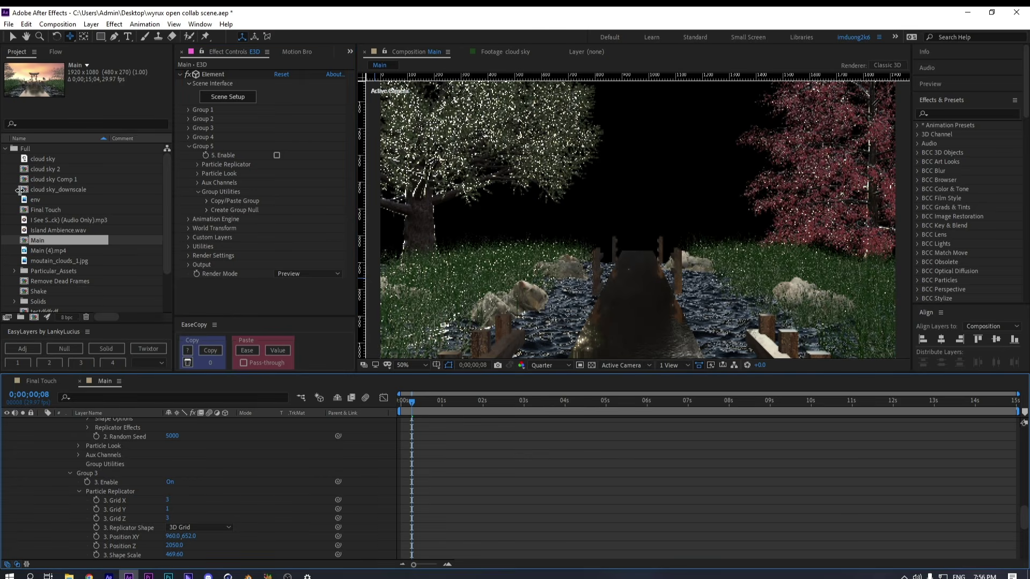
click(5, 149)
click(72, 222)
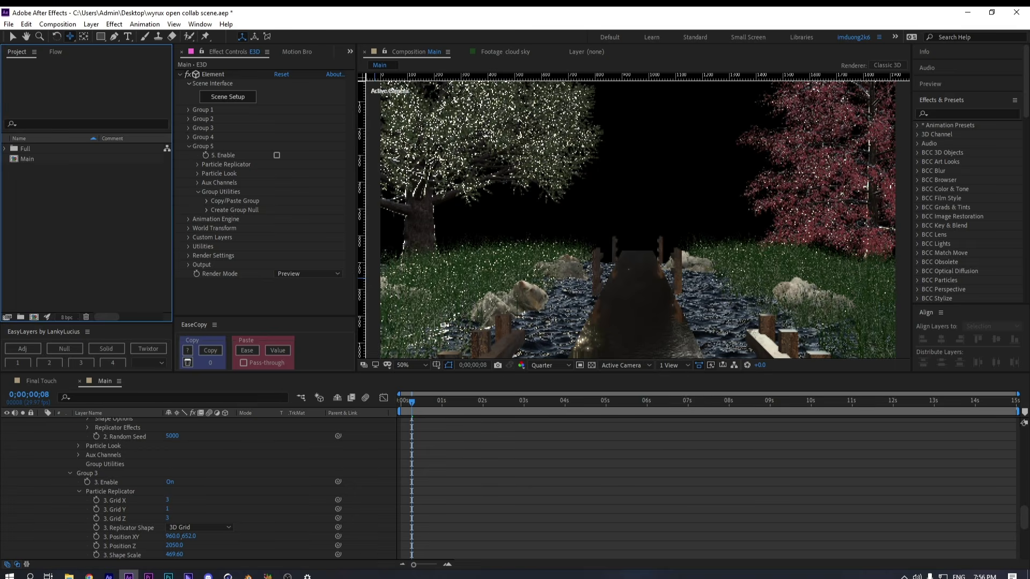
Switch to Chrome and search Google for "sky environment hdri" in a new tab, looking over the results
key(alt+Tab)
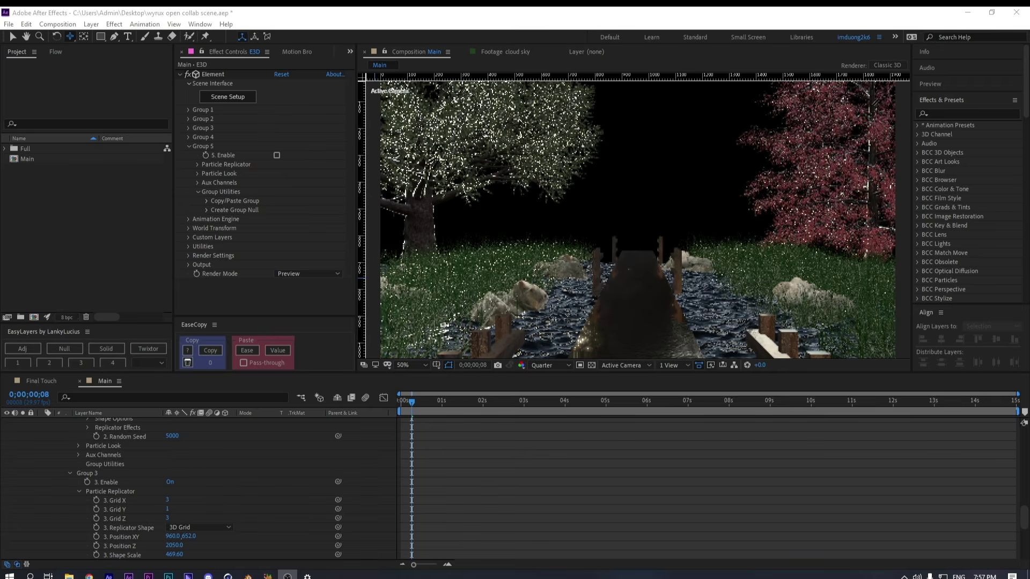
key(alt+Tab)
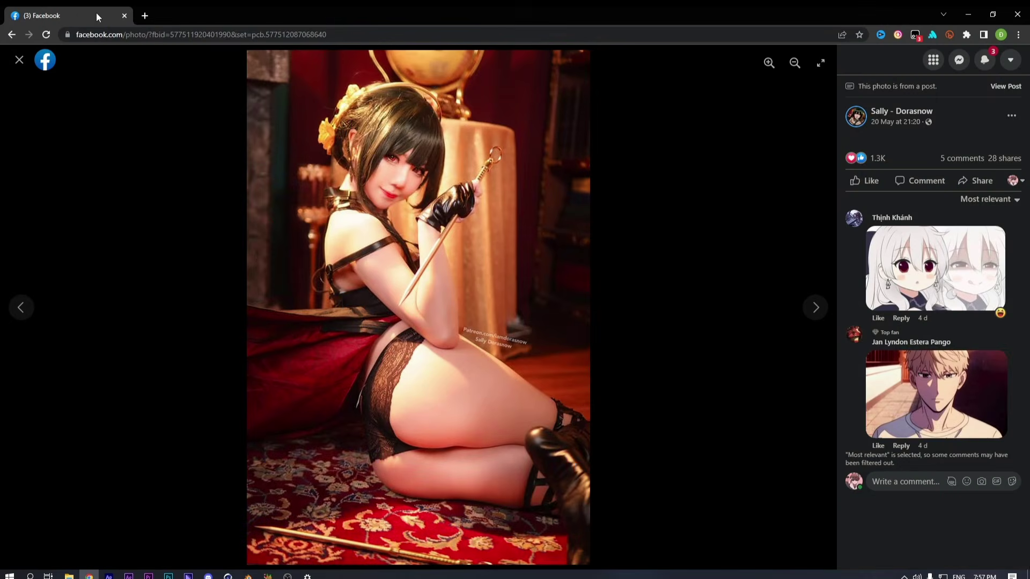
click(143, 15)
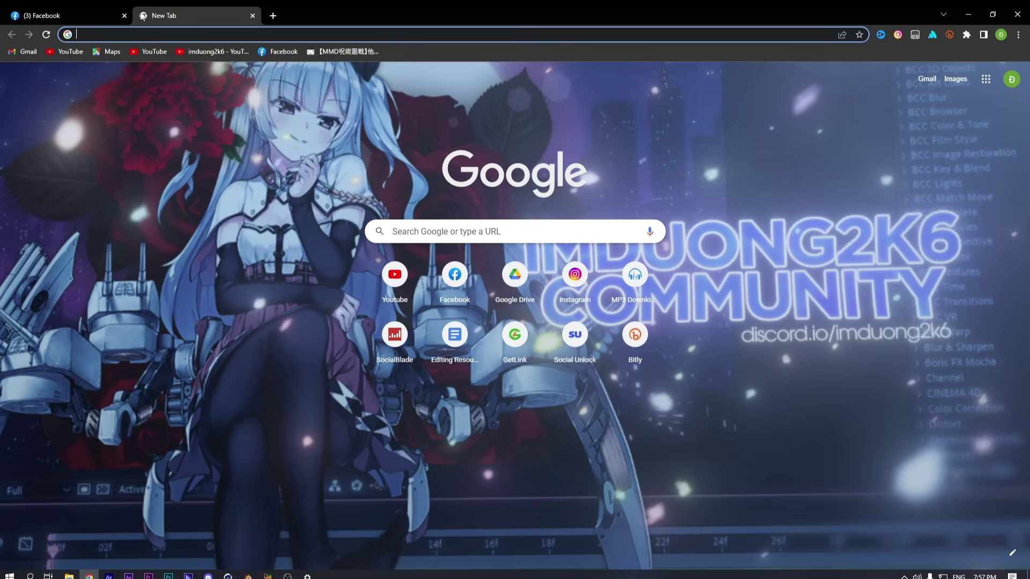
text(sky env)
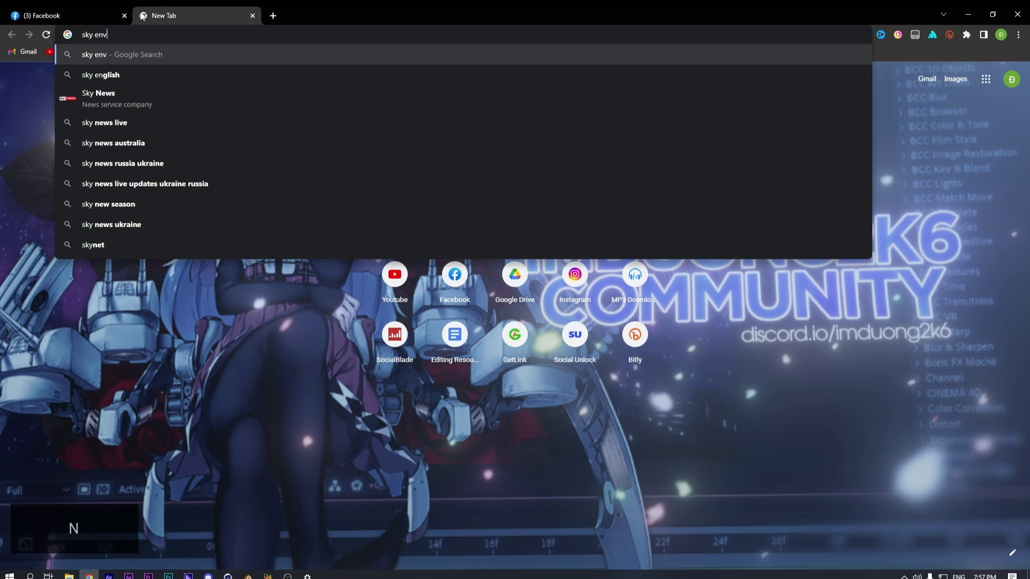
text(i)
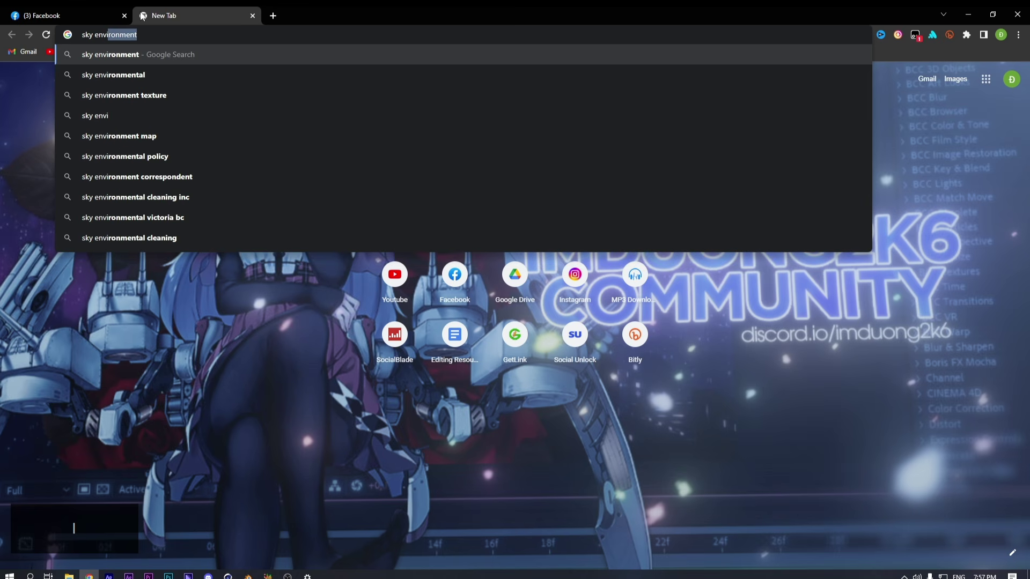
key(Down)
key(Down)
key(BackSpace)
key(BackSpace)
key(BackSpace)
key(BackSpace)
key(BackSpace)
key(BackSpace)
key(BackSpace)
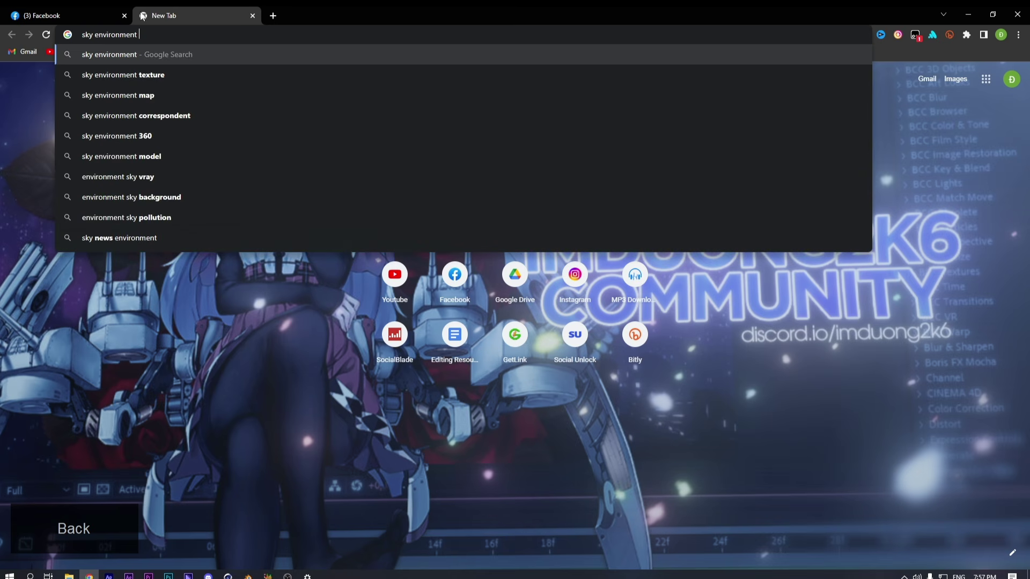
text(hdri)
key(Return)
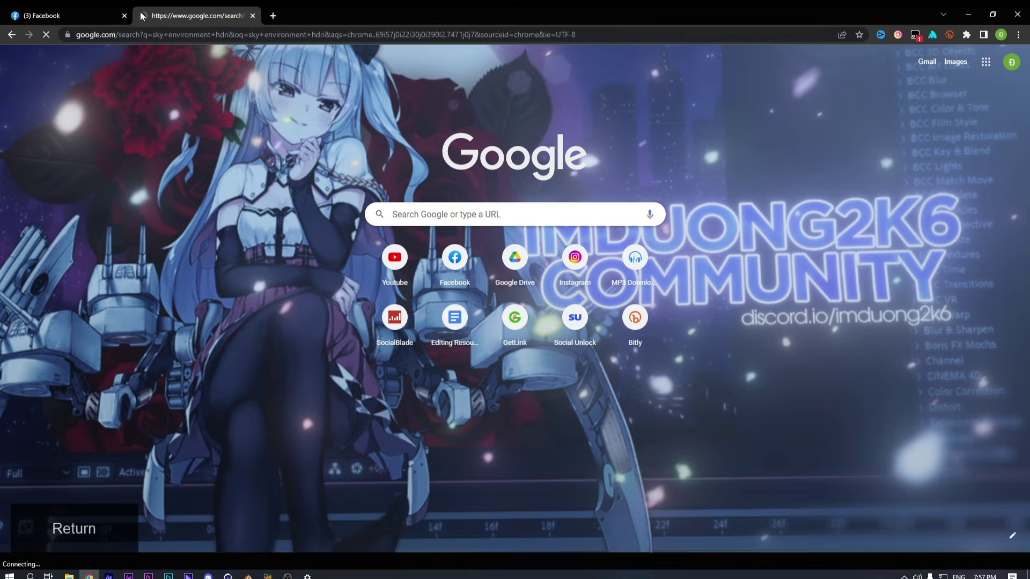
scroll(368, 238, down, 9)
scroll(376, 220, up, 9)
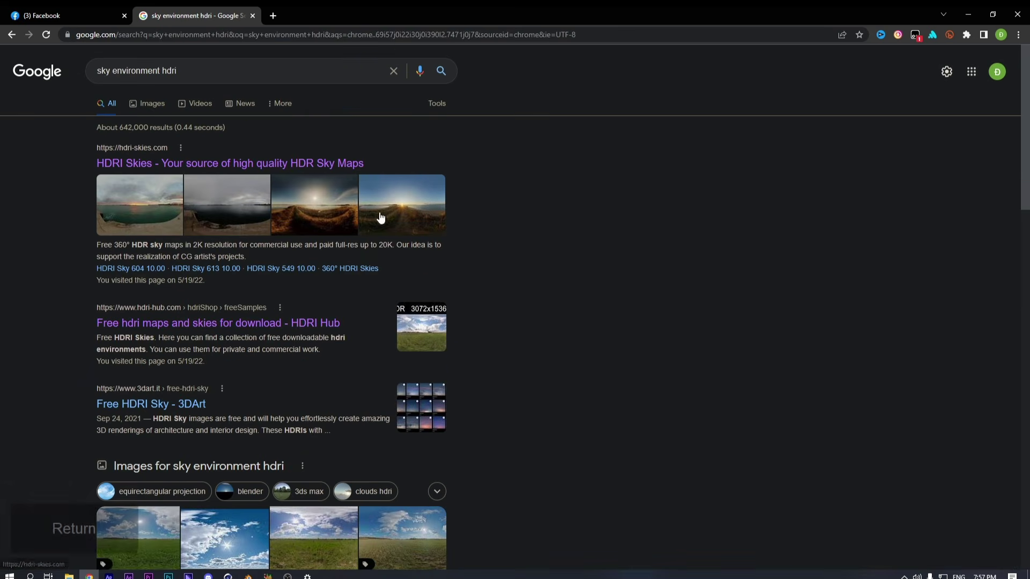
scroll(90, 313, down, 3)
scroll(218, 120, up, 3)
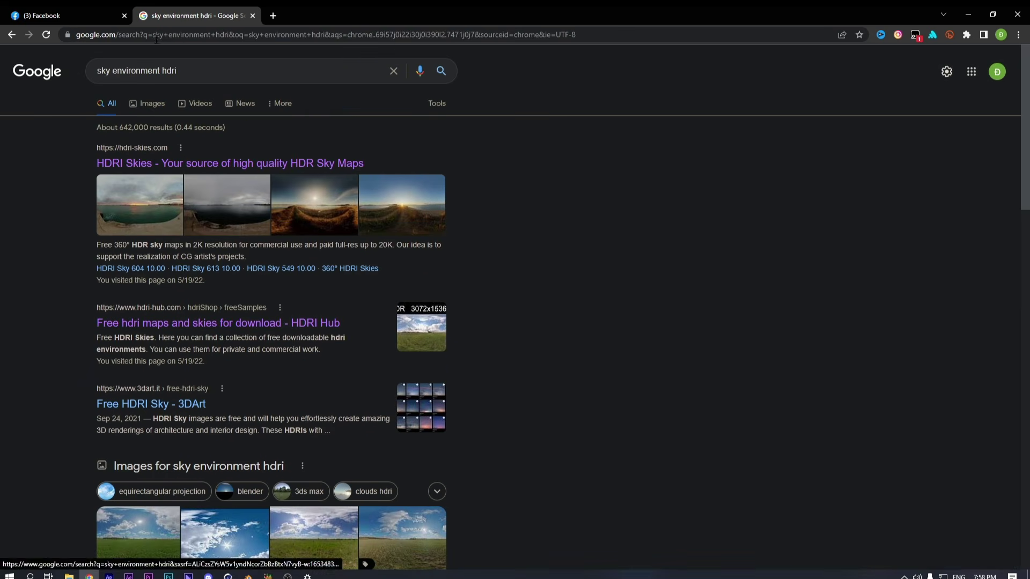
Change the search to "sky environment background 4k" and browse its image results
double_click(169, 70)
text(ba)
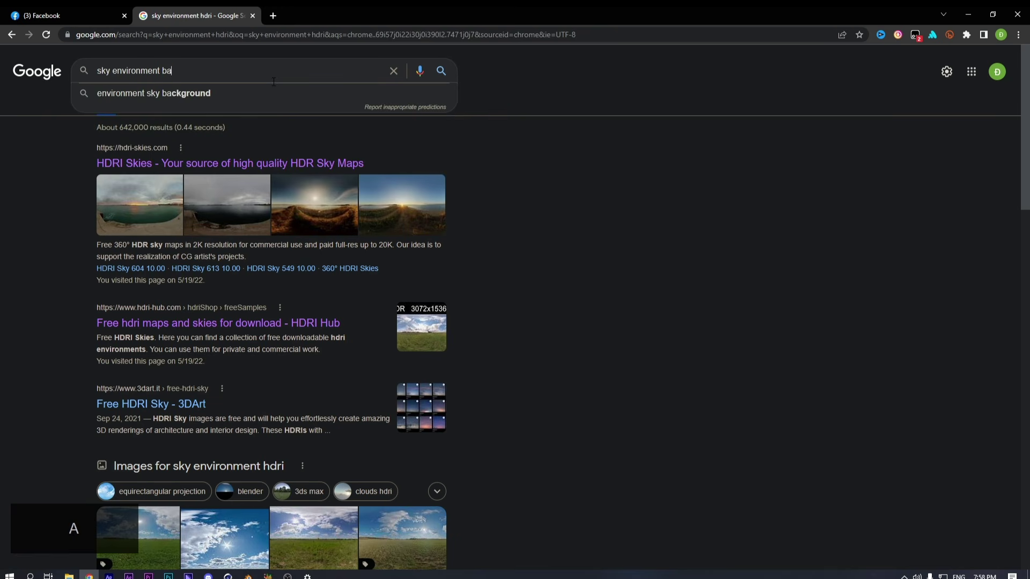
text(ckground 4k)
key(Return)
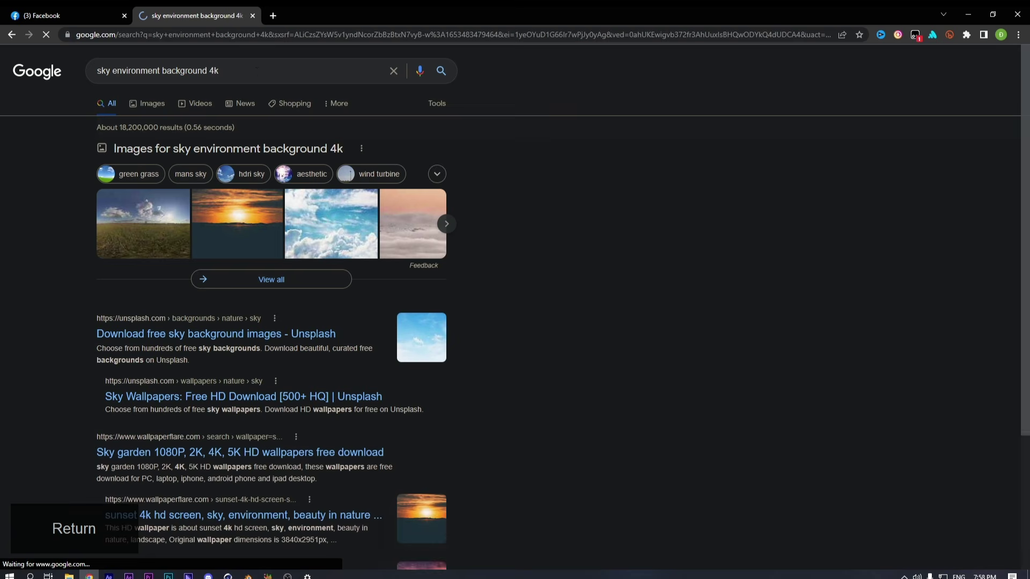
click(150, 106)
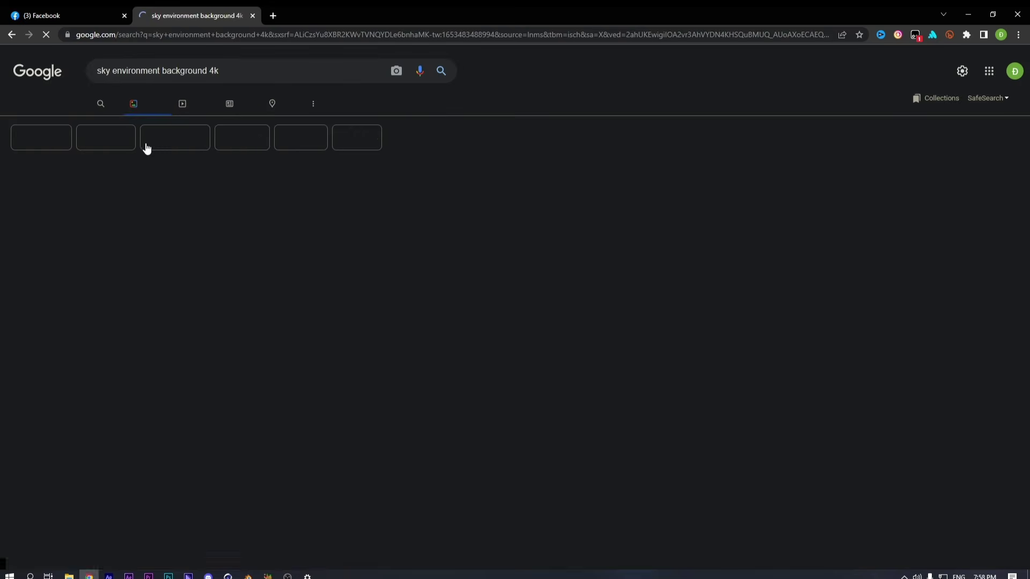
scroll(277, 314, down, 1)
scroll(277, 314, down, 5)
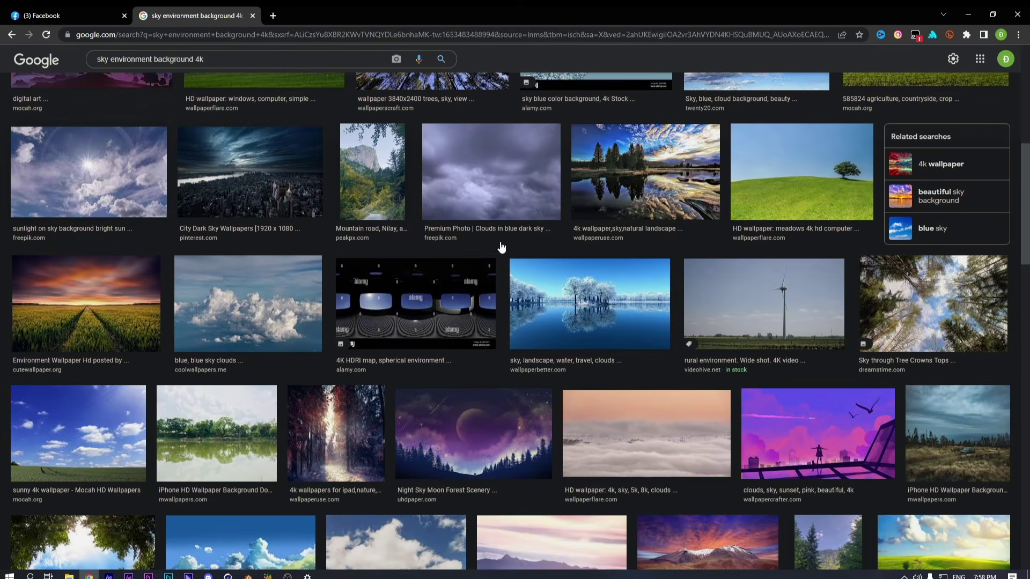
Preview the dark cloudy sky photo and open the page of its related "90+ 4K Blue Sky Wallpapers" image
click(489, 199)
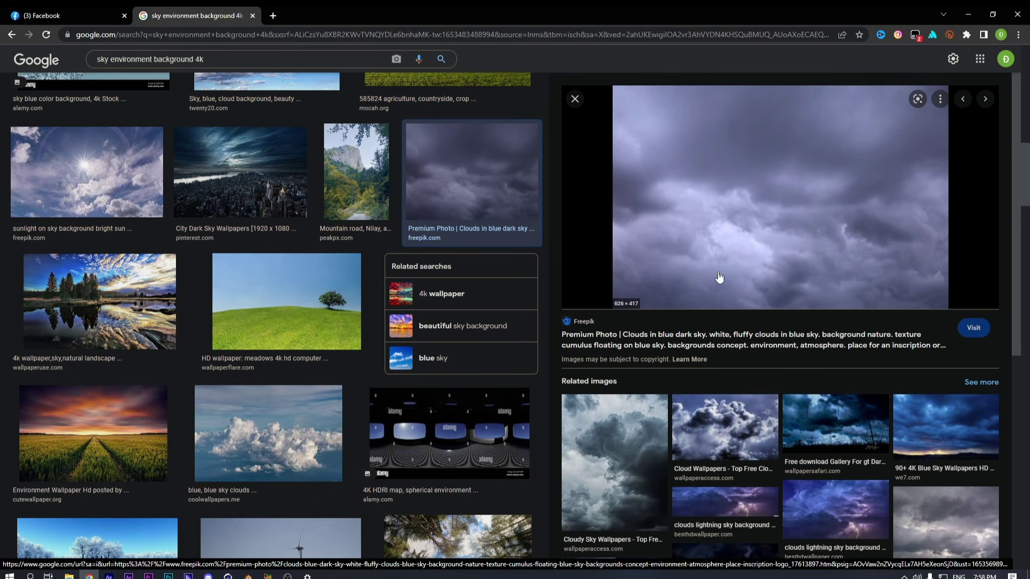
scroll(698, 242, down, 3)
click(939, 292)
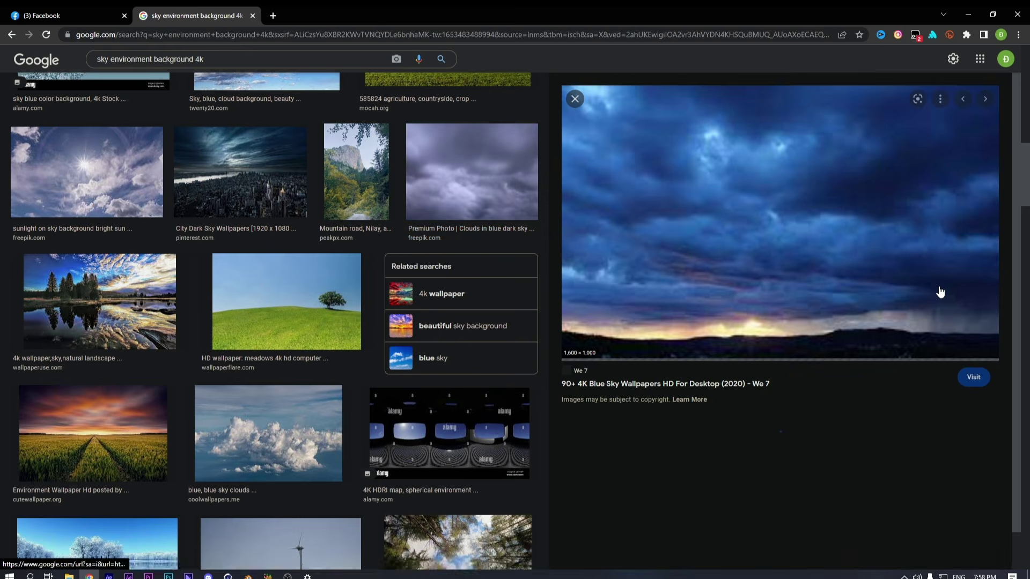
click(673, 384)
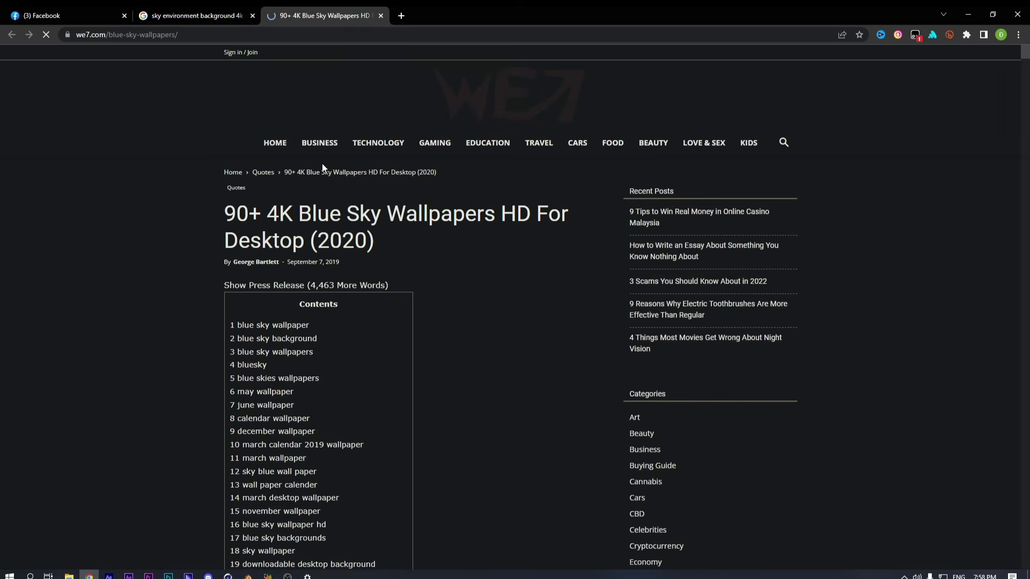
Look through the blue sky wallpapers, check the page linked from the calendar wallpaper image, and return to the list
scroll(330, 172, down, 7)
scroll(375, 203, down, 5)
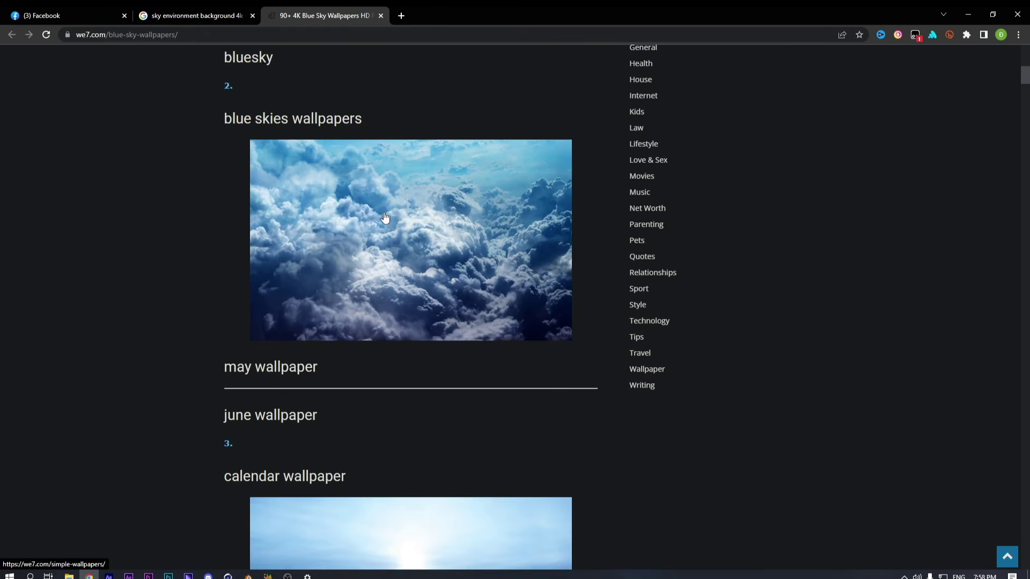
scroll(385, 217, down, 7)
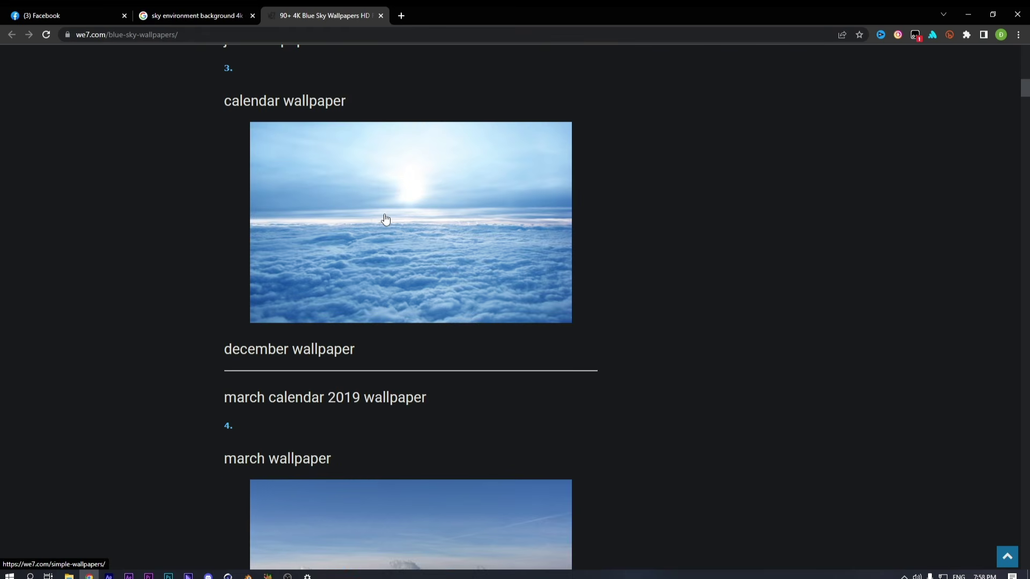
click(442, 232)
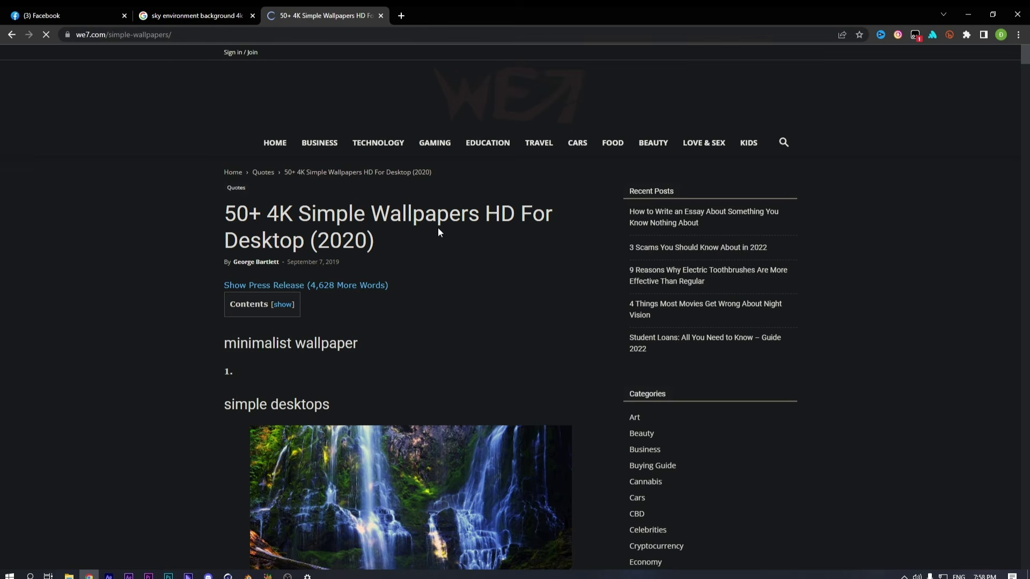
scroll(438, 228, down, 7)
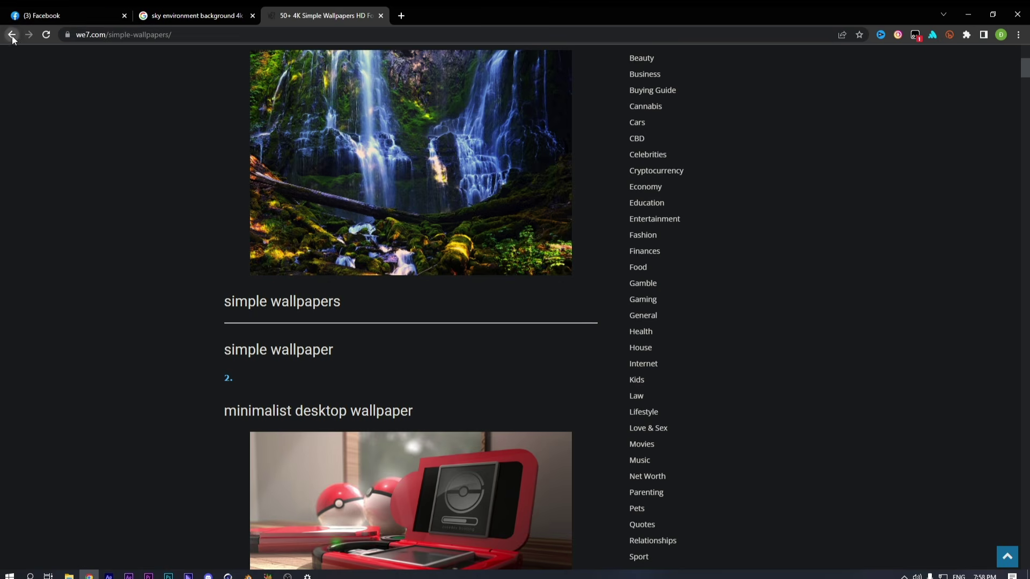
click(12, 35)
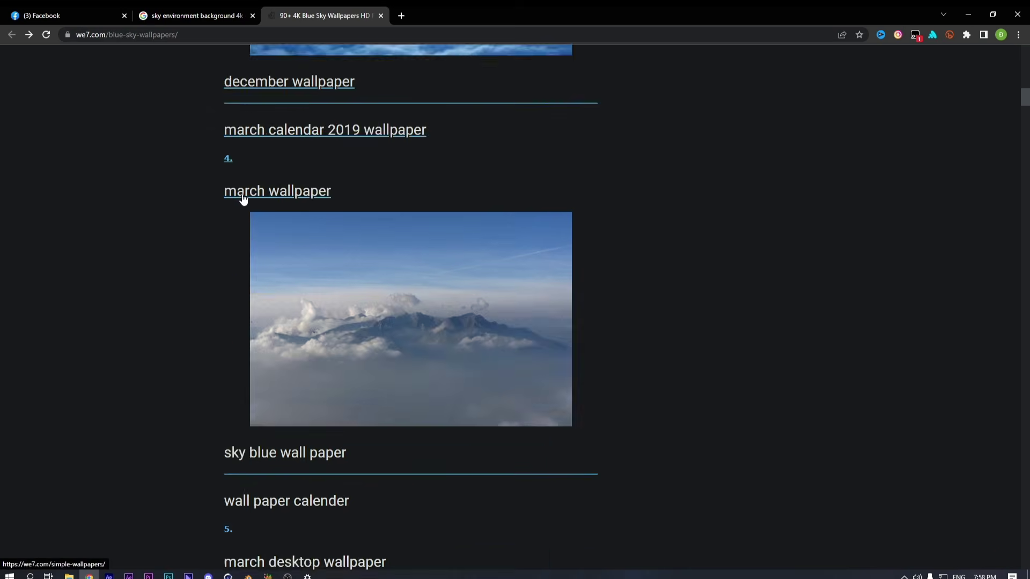
Save the calendar wallpaper sky image from the page as Blue Sky Wallpapers 3.jpg and check the Downloads folder
scroll(243, 199, up, 5)
right_click(295, 195)
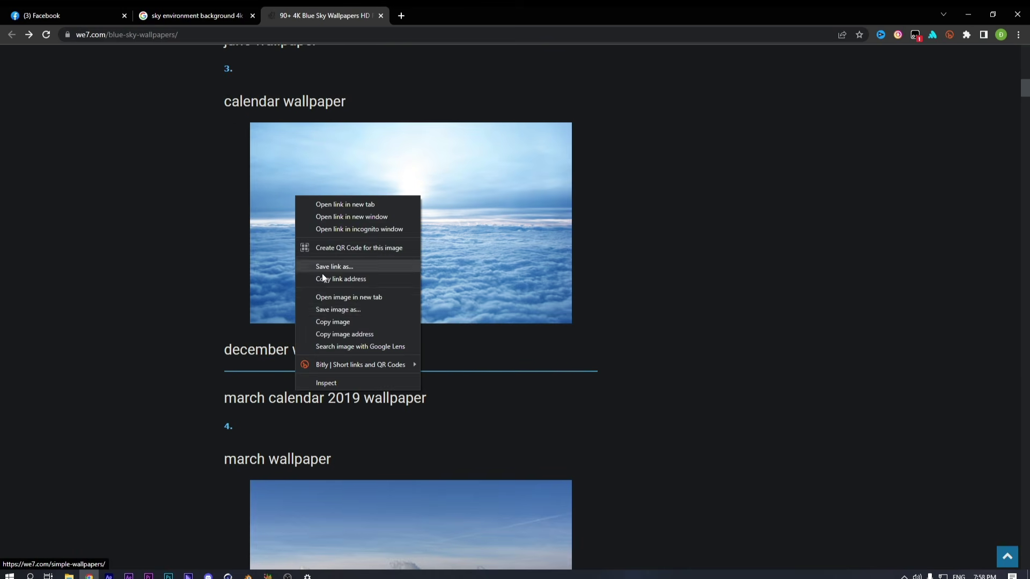
click(330, 310)
key(Return)
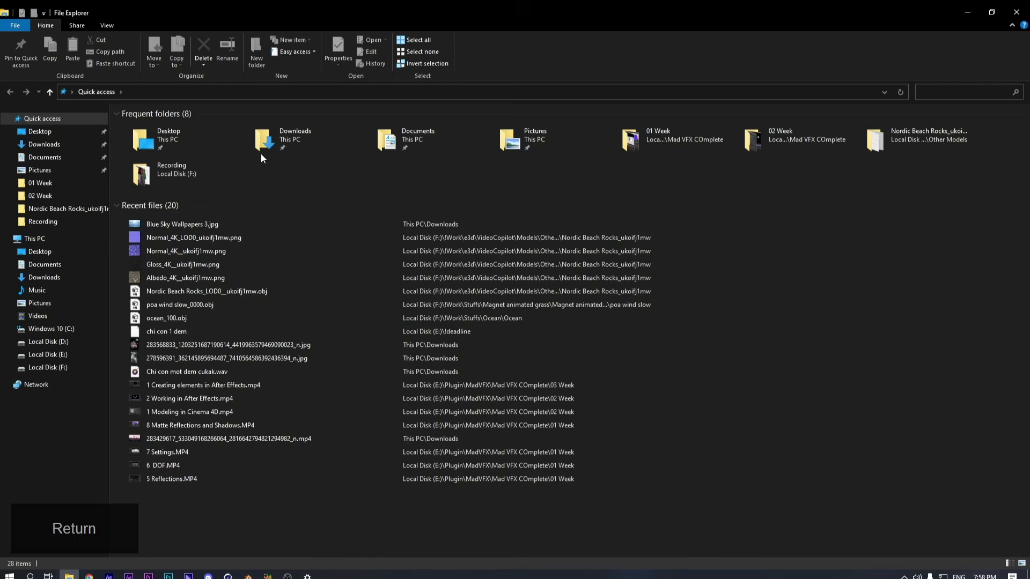
double_click(262, 152)
drag(435, 13, 633, 578)
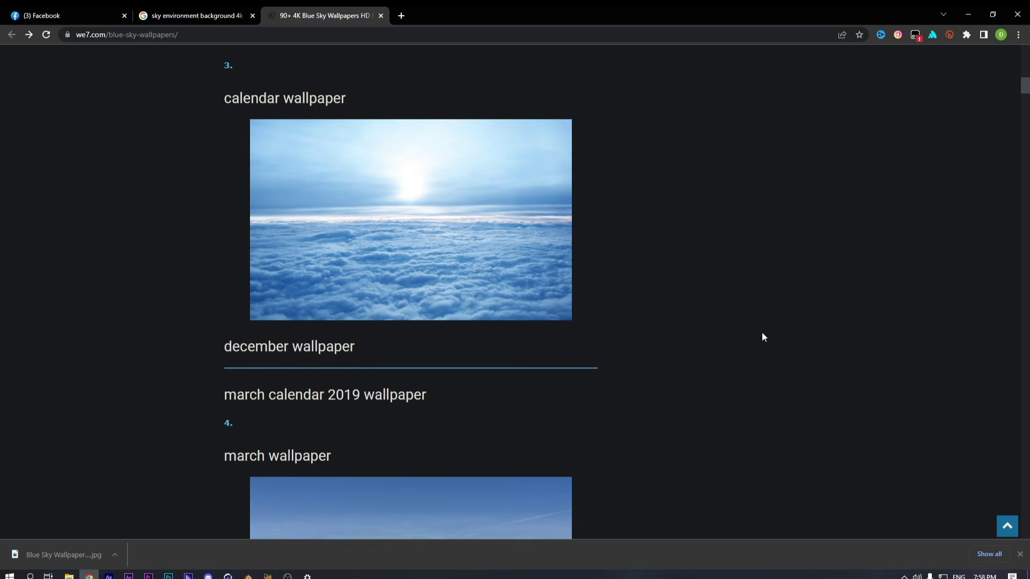
Close the blue sky wallpapers and sky image search pages and switch back to After Effects
scroll(760, 336, down, 15)
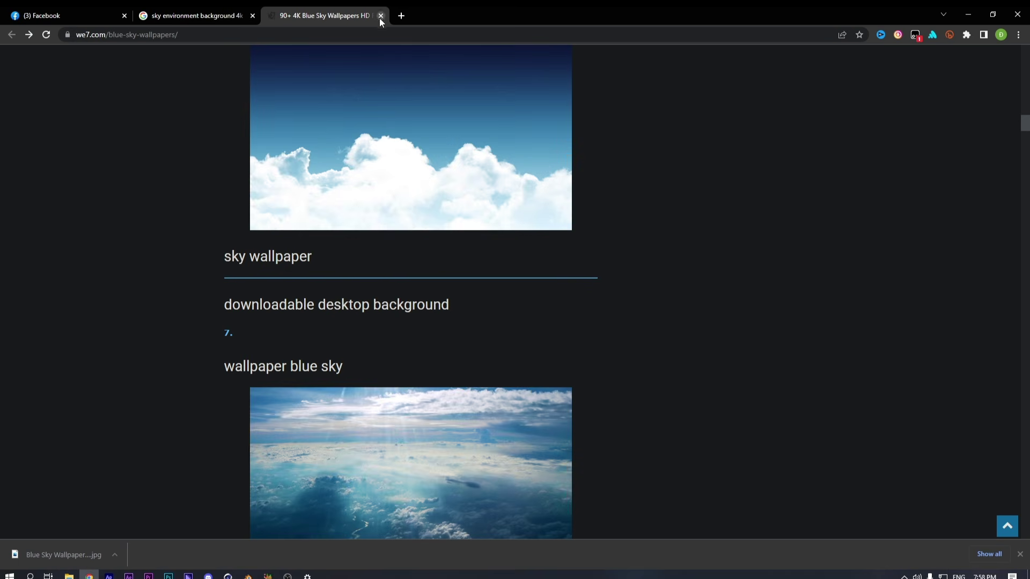
click(381, 15)
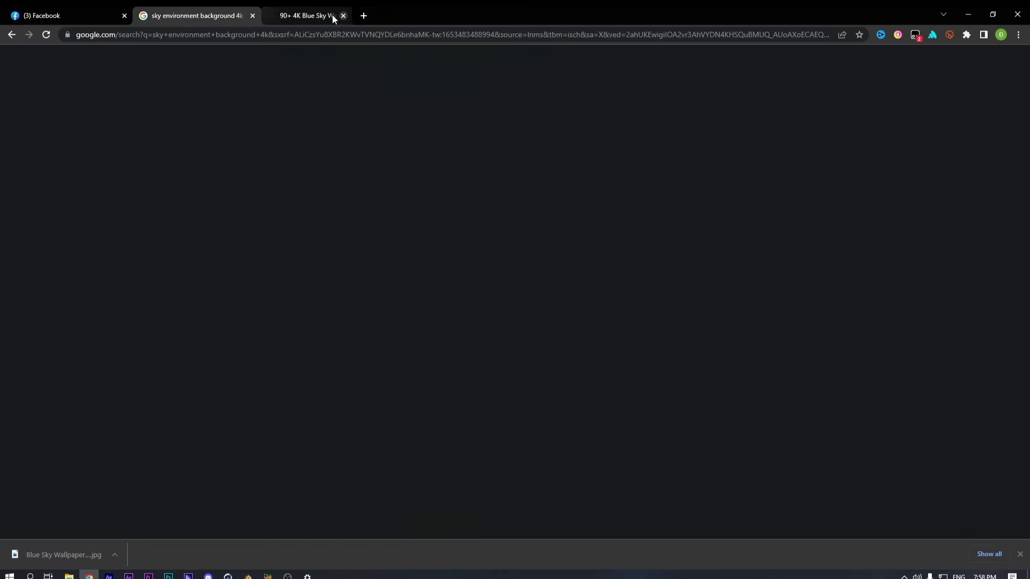
click(253, 16)
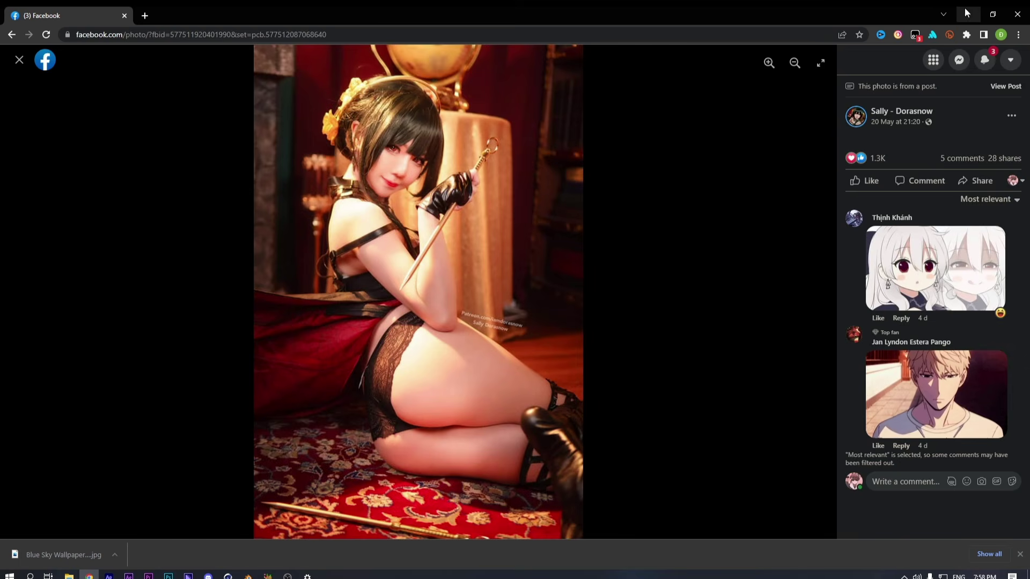
click(968, 14)
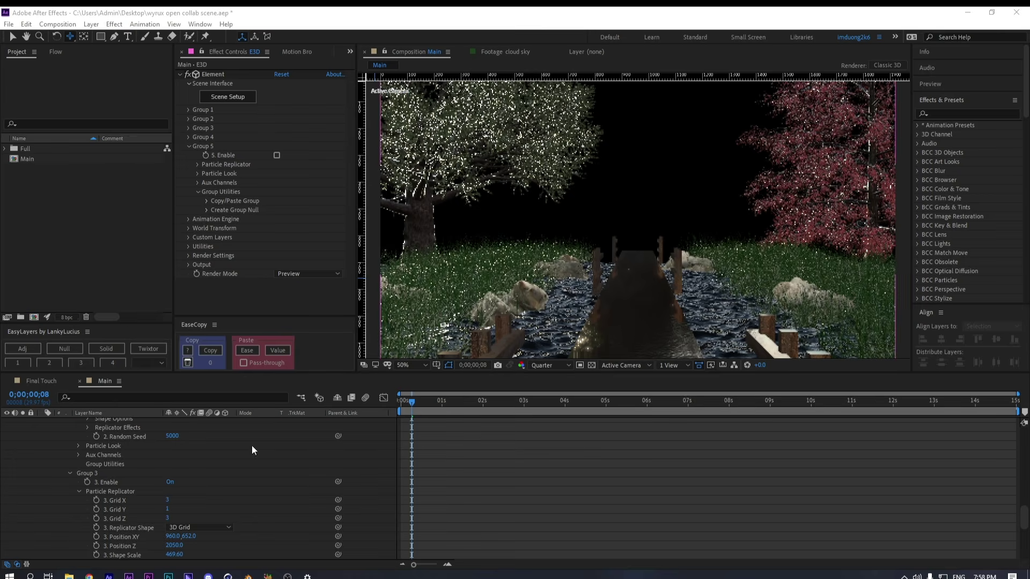
Create a new HDTV 1080 29.97 composition named "Enviroment"
key(ctrl+k)
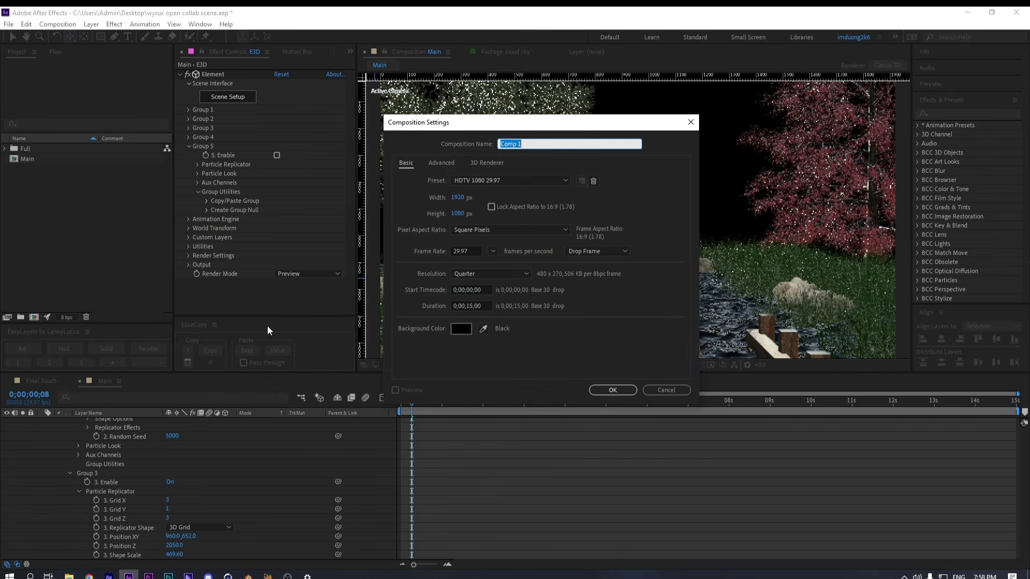
text(Envi)
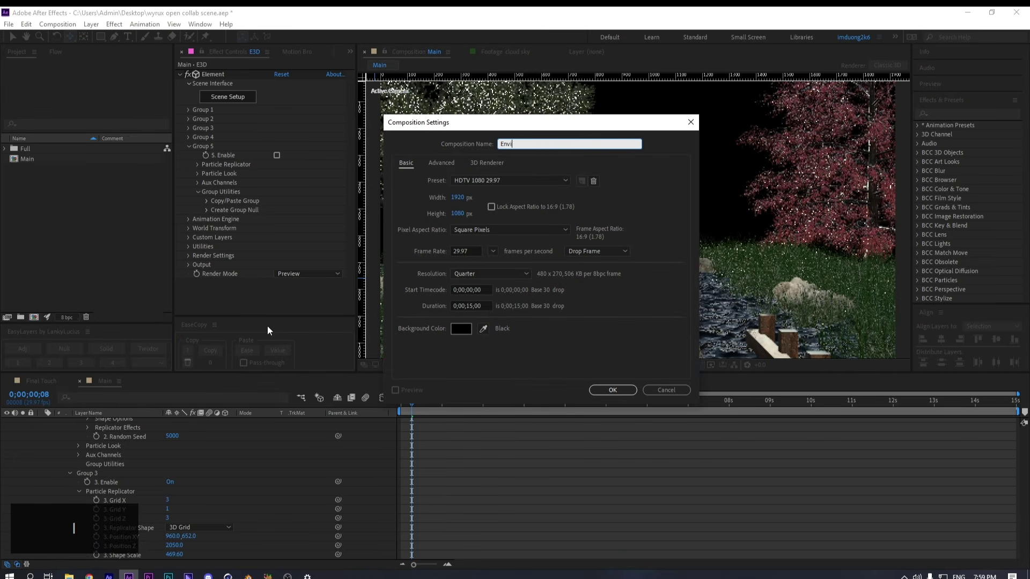
text(t)
key(BackSpace)
text(ronment)
key(Return)
Add the cloud sky image from the Full folder to the Enviroment composition as a layer
click(40, 189)
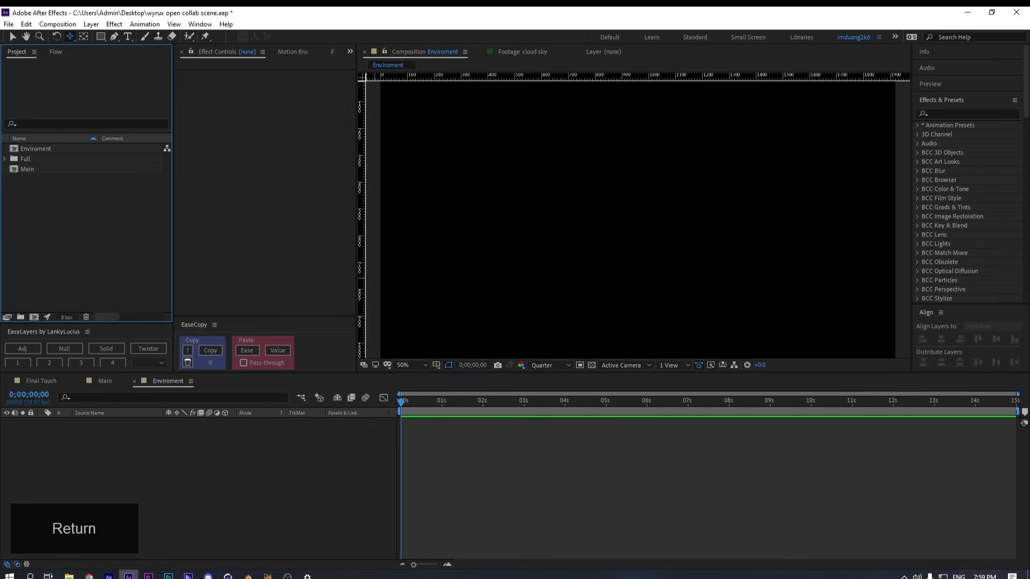
click(5, 159)
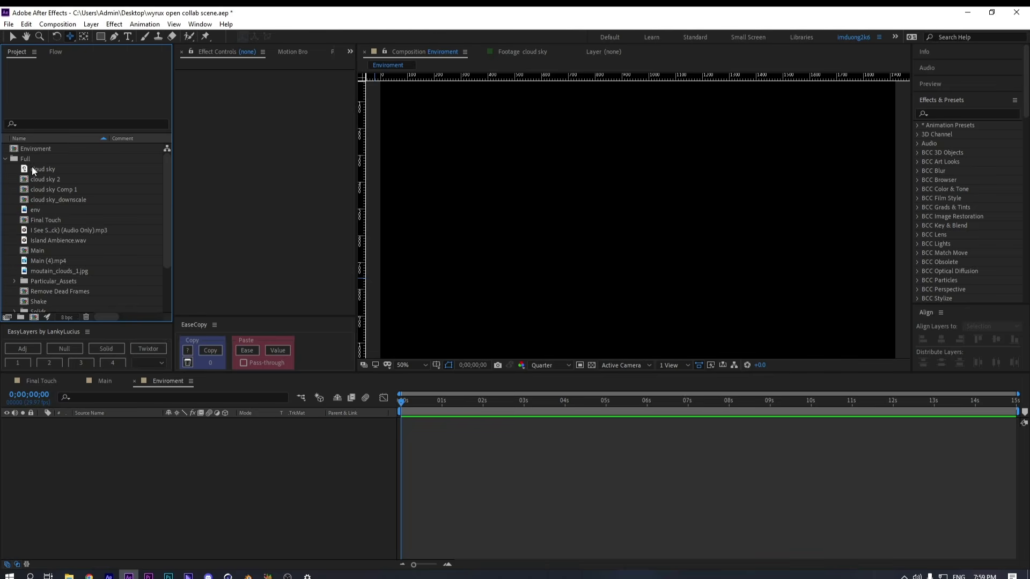
click(33, 170)
drag(66, 168, 166, 506)
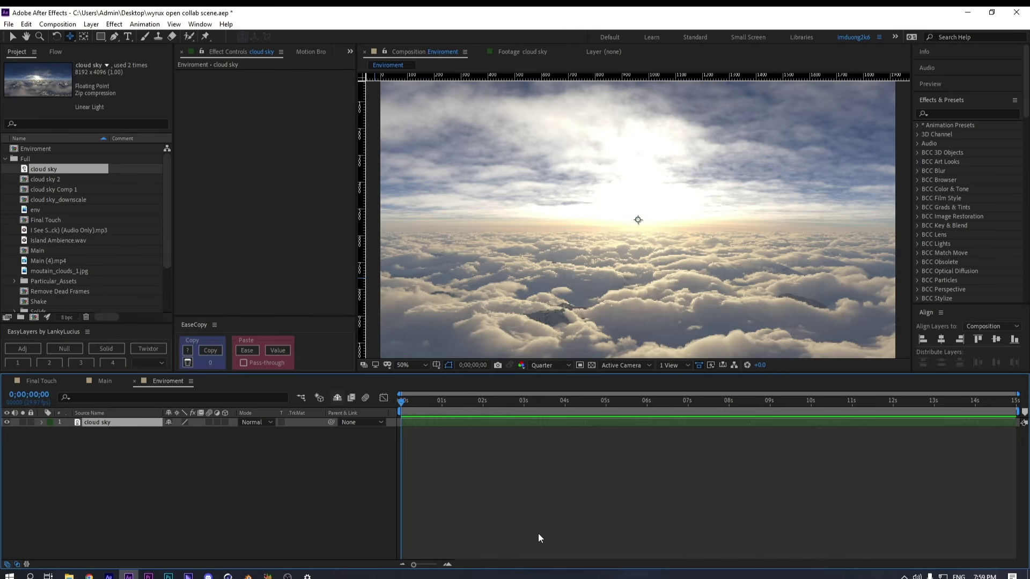
Resize the Enviroment composition to 8192 px wide and 4096 px high to match the cloud sky image
key(ctrl+k)
key(Tab)
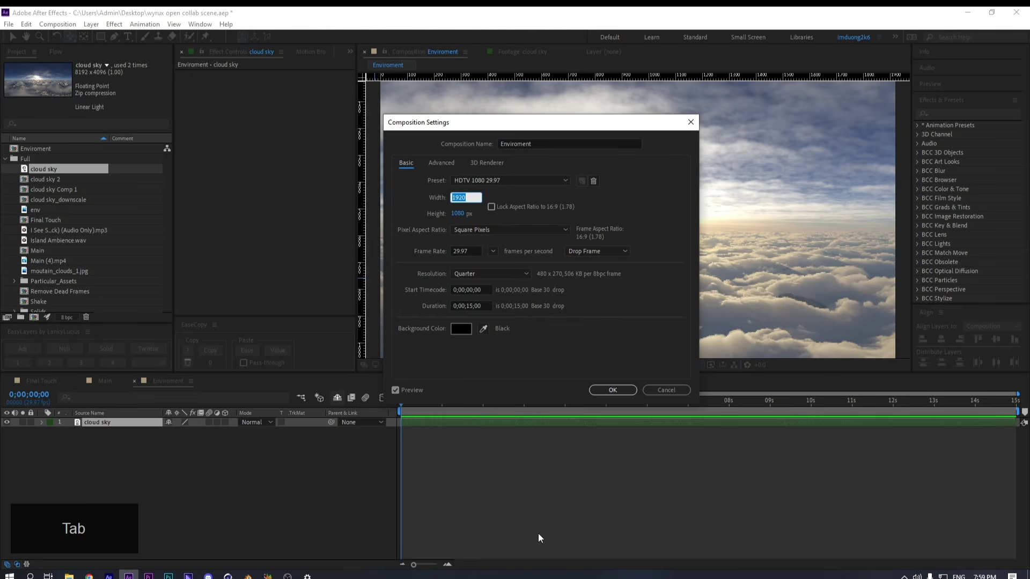
text(8192)
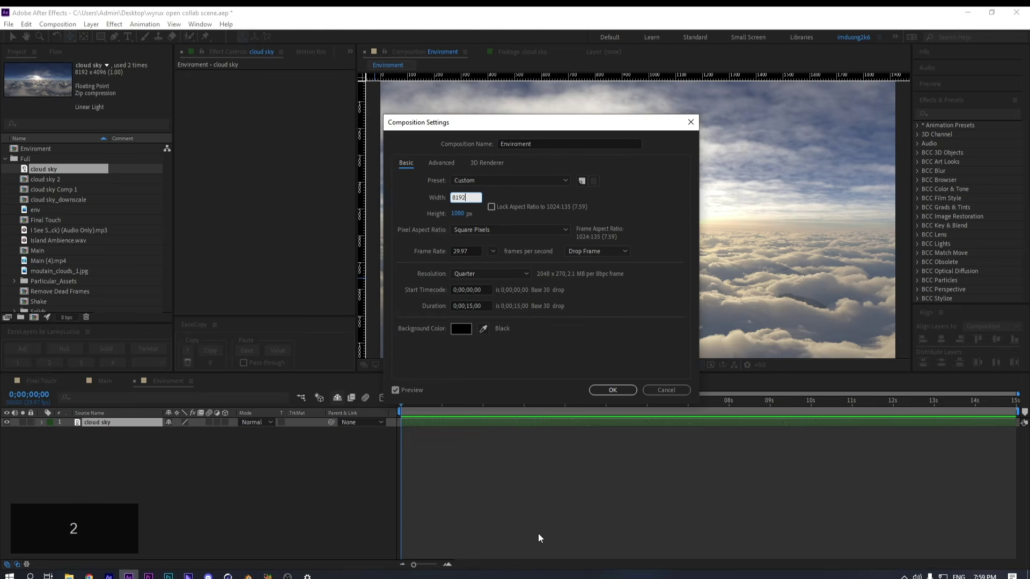
key(Tab)
text(4096)
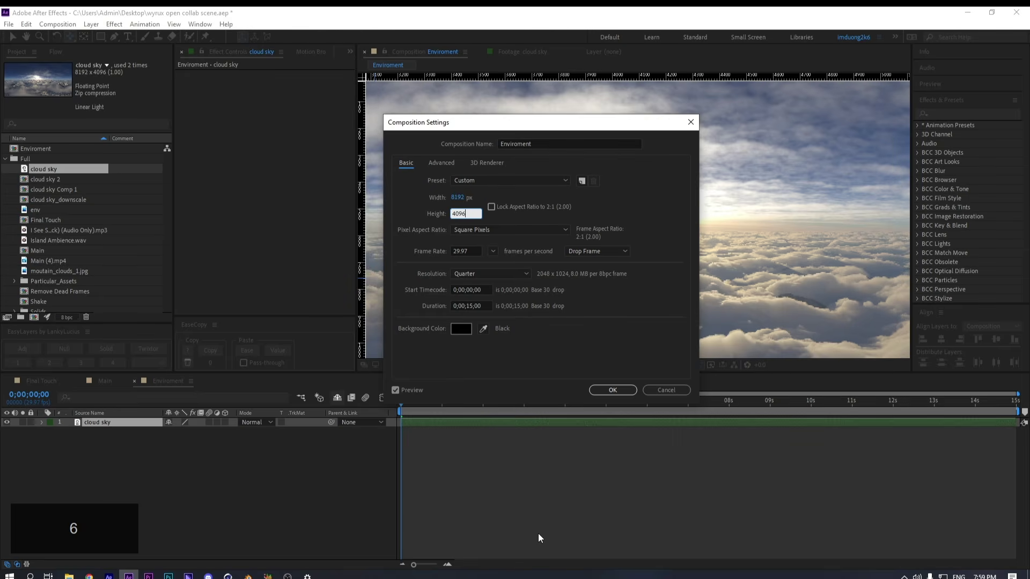
key(Return)
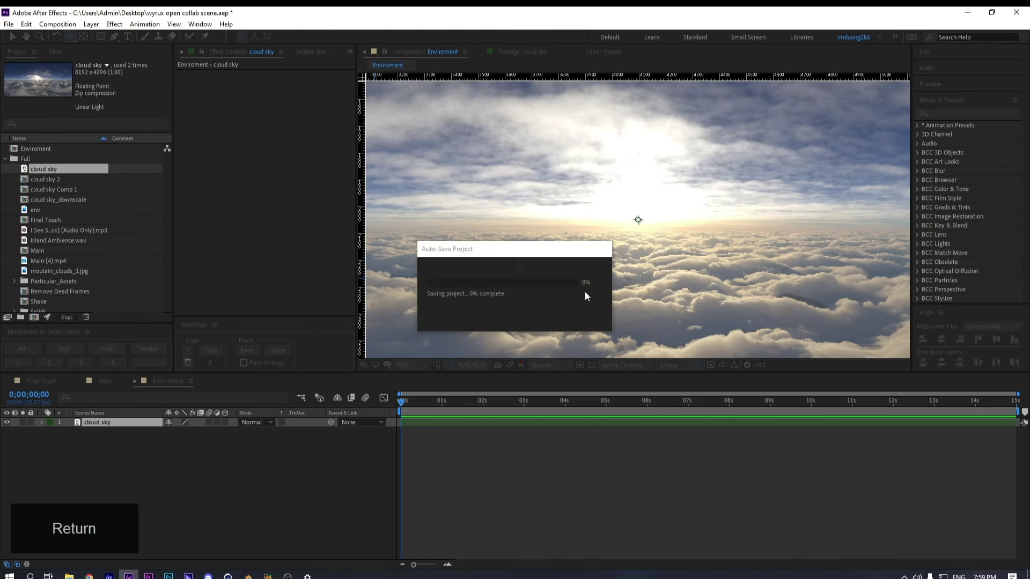
scroll(585, 292, down, 4)
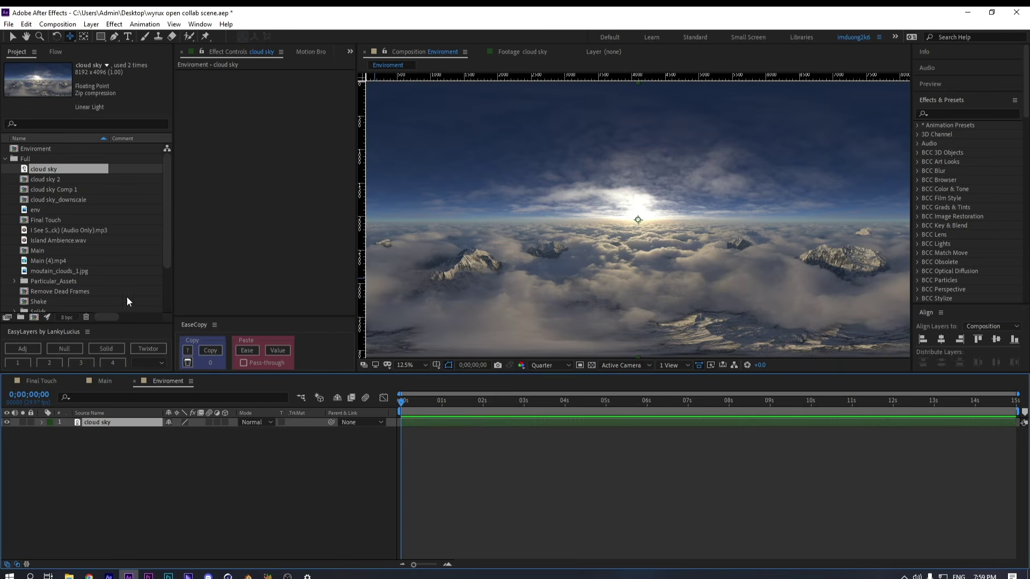
scroll(80, 219, down, 3)
scroll(21, 219, up, 3)
Preview the env and moutain_clouds_1.jpg footage and look through the Full folder for another sky image
key(v)
click(57, 205)
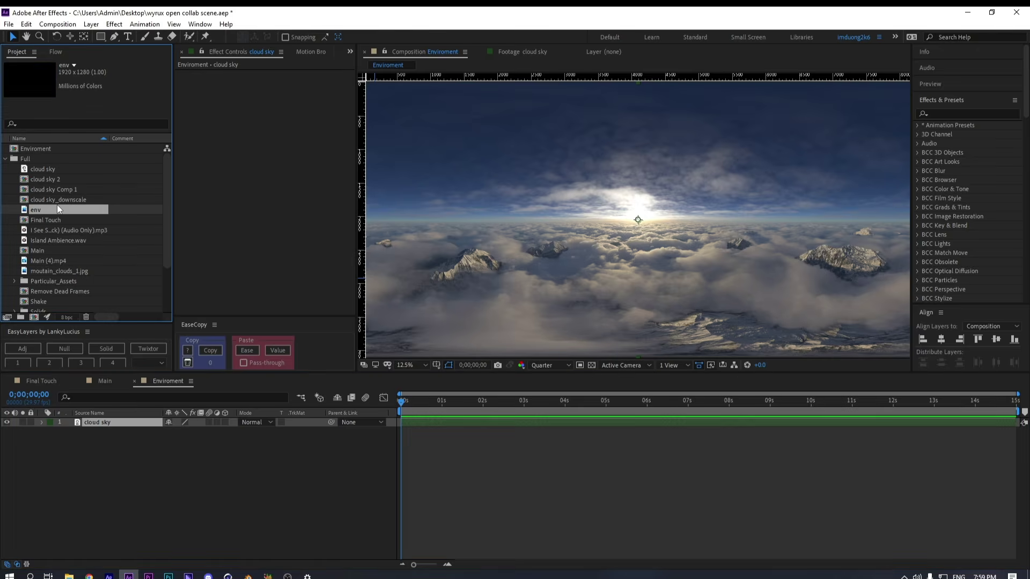
double_click(56, 205)
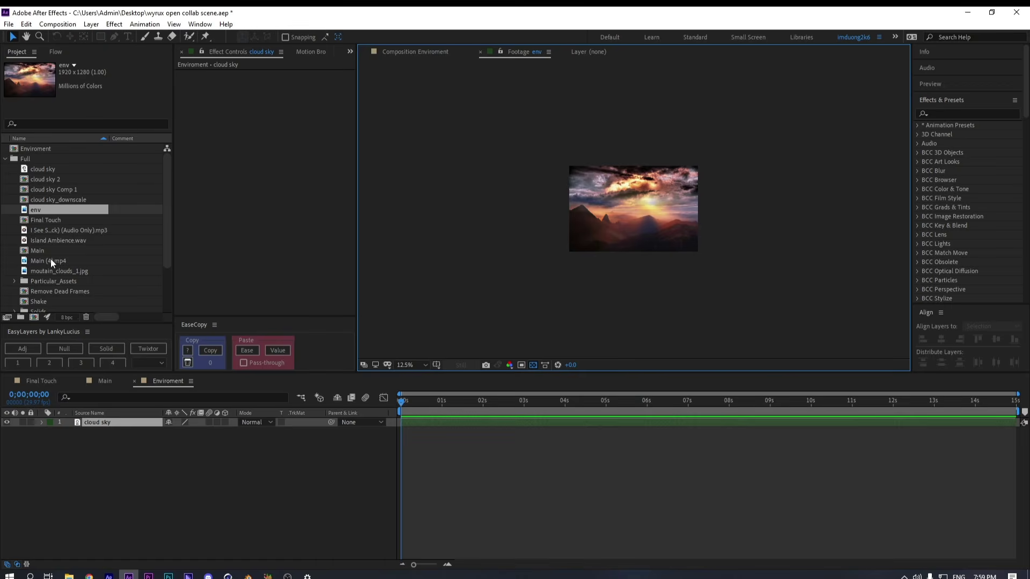
double_click(89, 271)
key(period)
key(period)
key(period)
key(period)
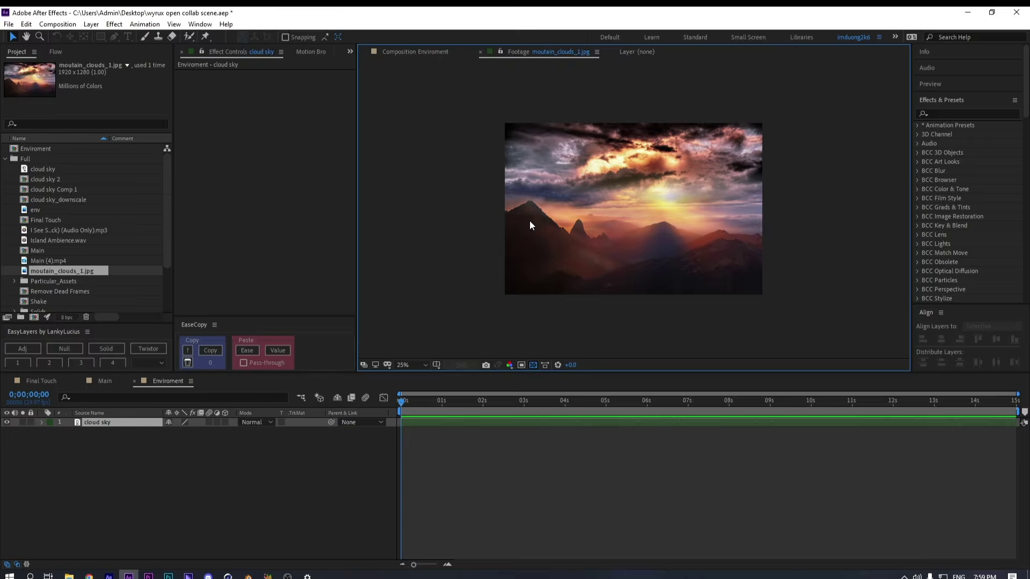
scroll(60, 265, down, 2)
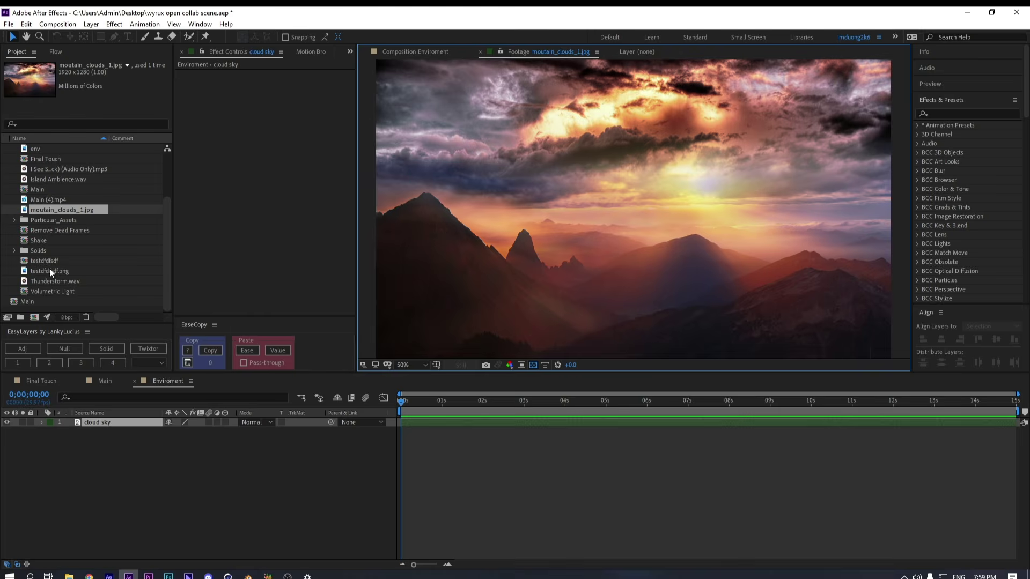
click(60, 270)
scroll(65, 272, up, 2)
click(65, 271)
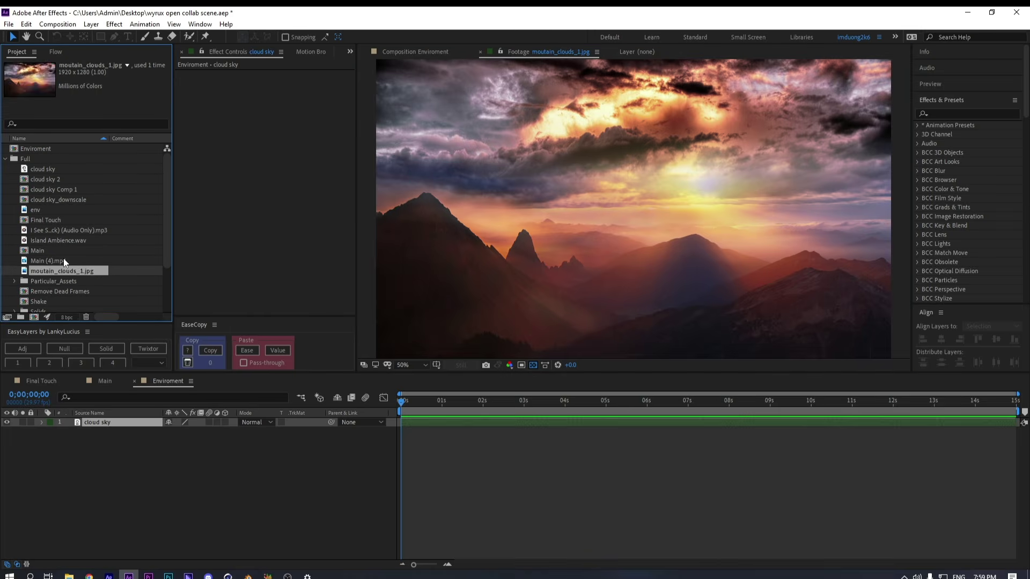
click(63, 261)
click(60, 210)
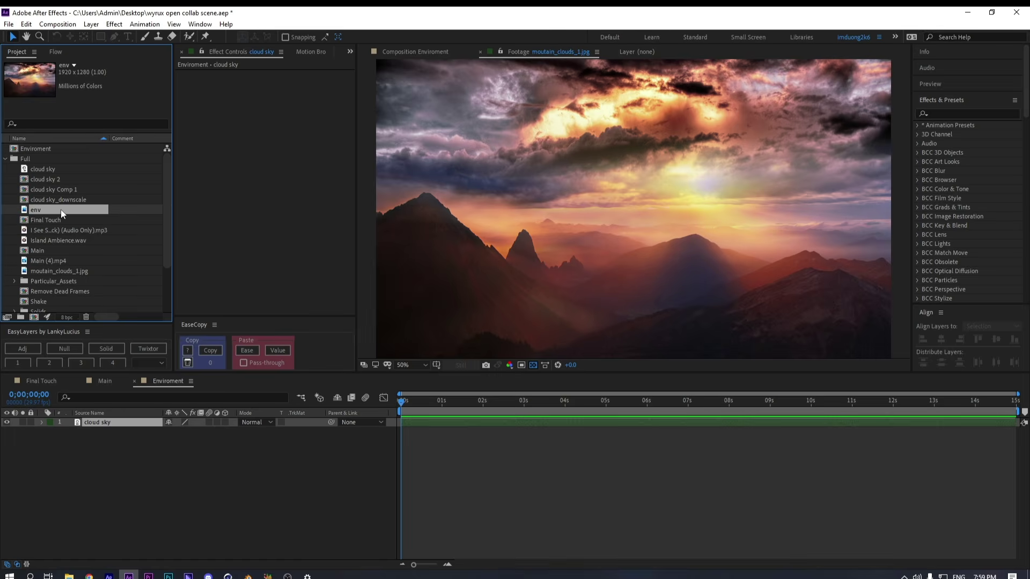
scroll(60, 212, down, 2)
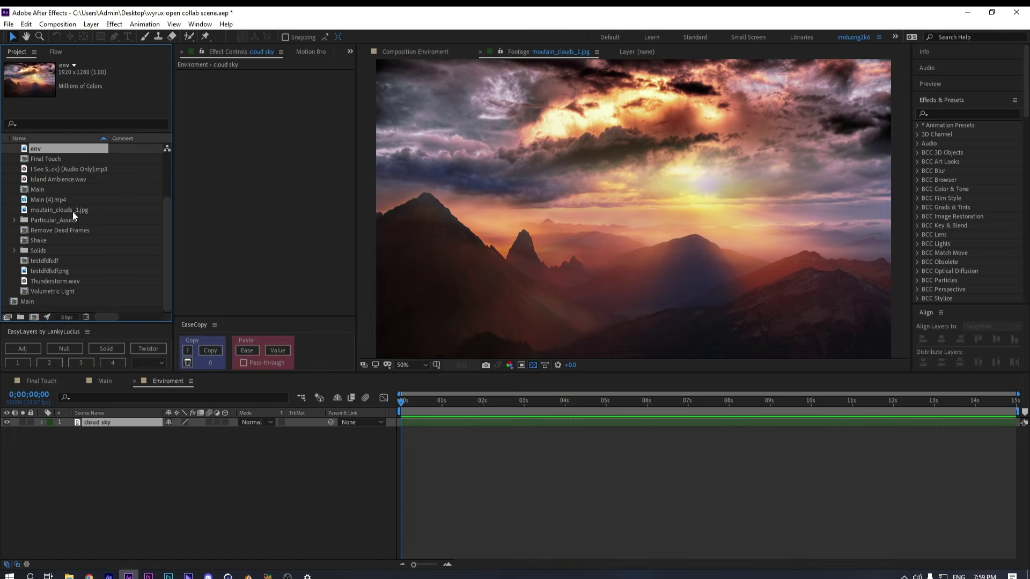
click(84, 179)
Add moutain_clouds_1.jpg to the Enviroment composition, hide it and place it below the cloud sky layer
drag(58, 210, 100, 417)
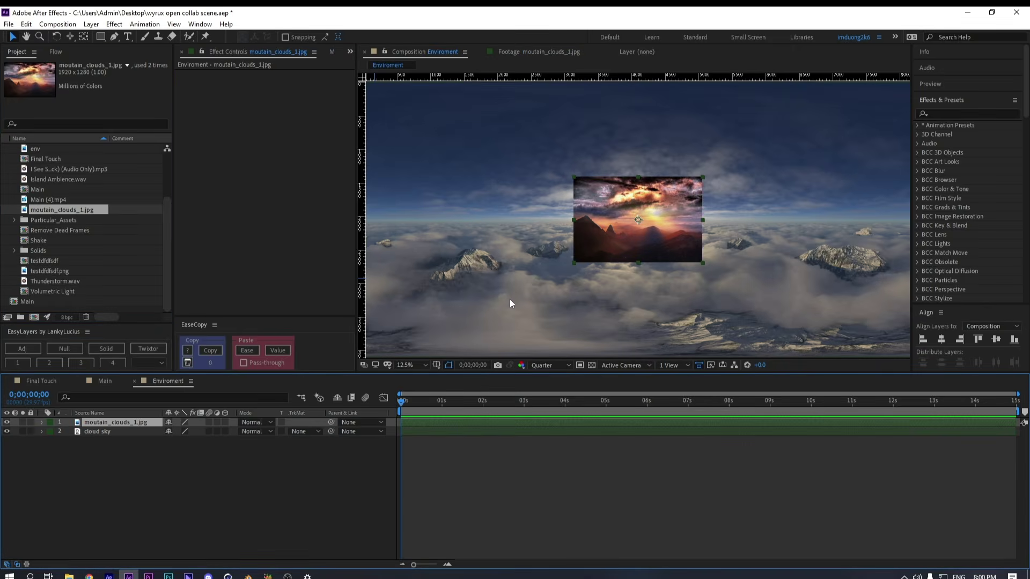
click(7, 422)
drag(63, 425, 107, 439)
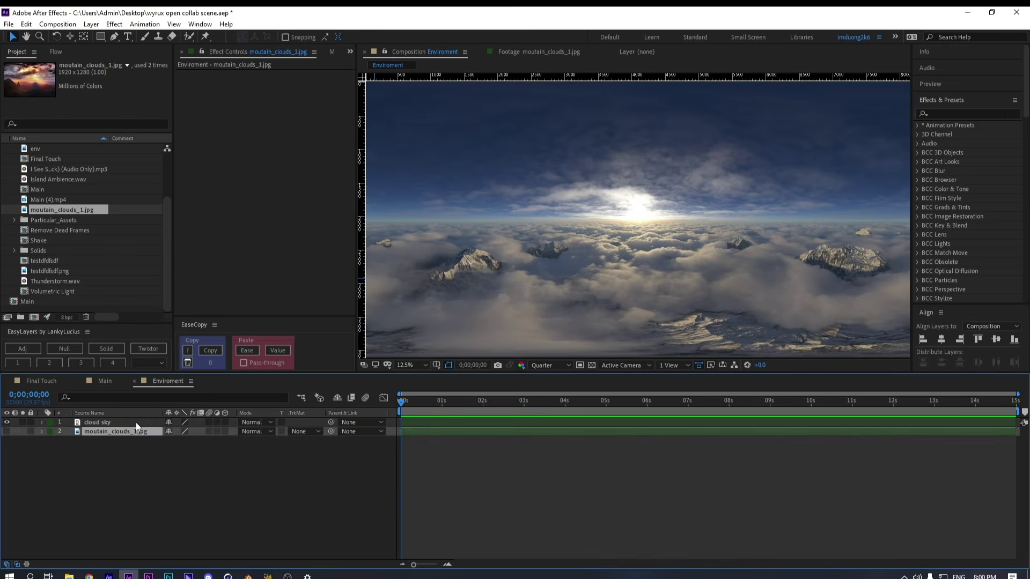
Draw a closed Pen mask on the cloud sky layer along the horizon and around the clouds below, extending past the frame edges
click(121, 424)
click(113, 36)
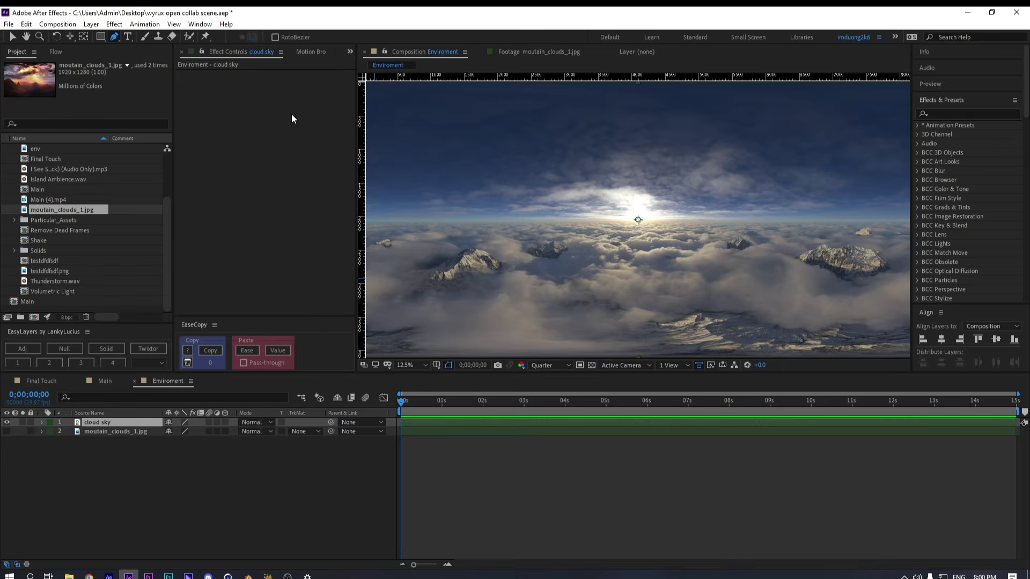
key(comma)
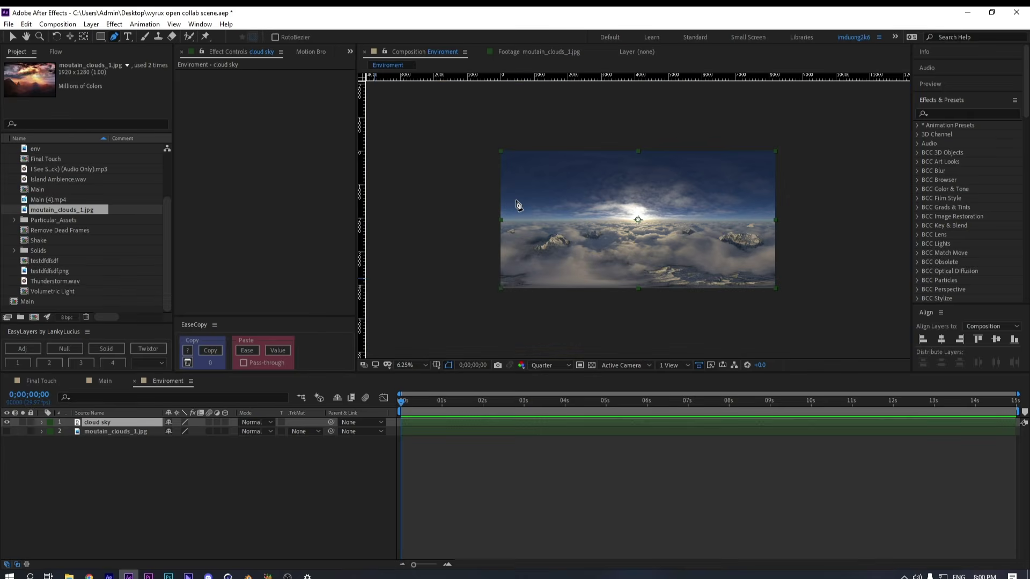
click(461, 222)
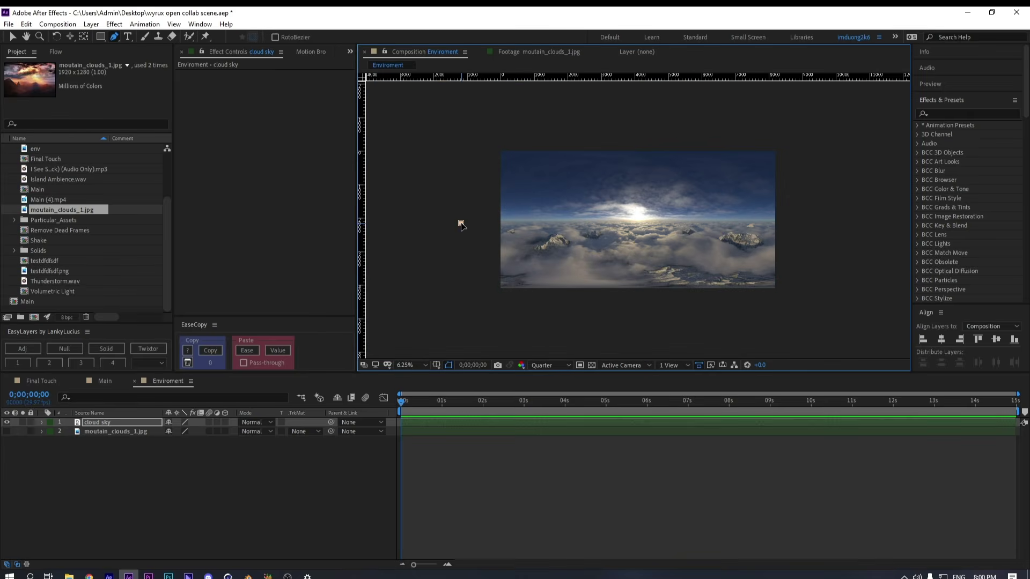
click(635, 219)
click(823, 227)
key(ctrl+z)
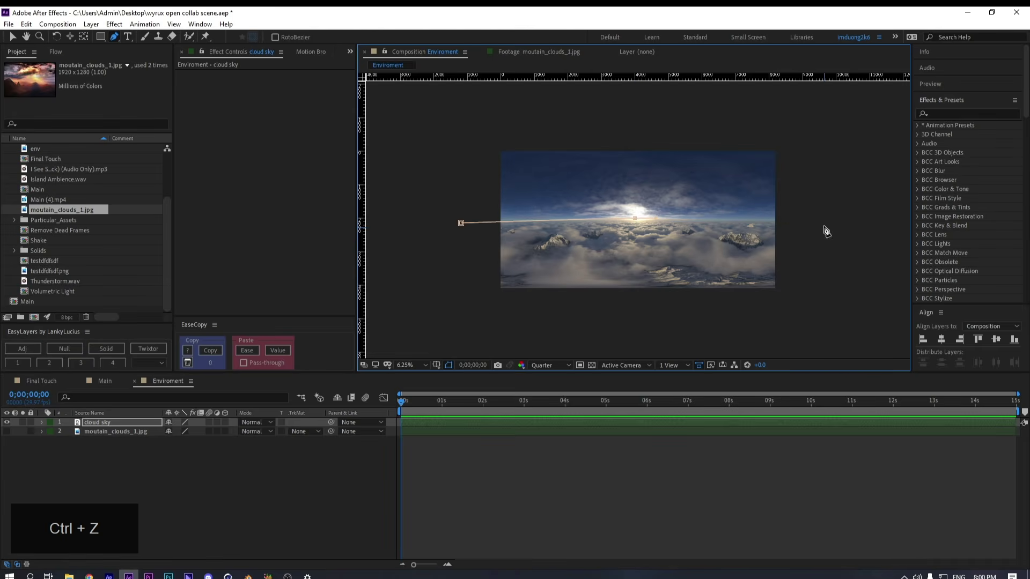
drag(825, 224, 841, 228)
click(877, 313)
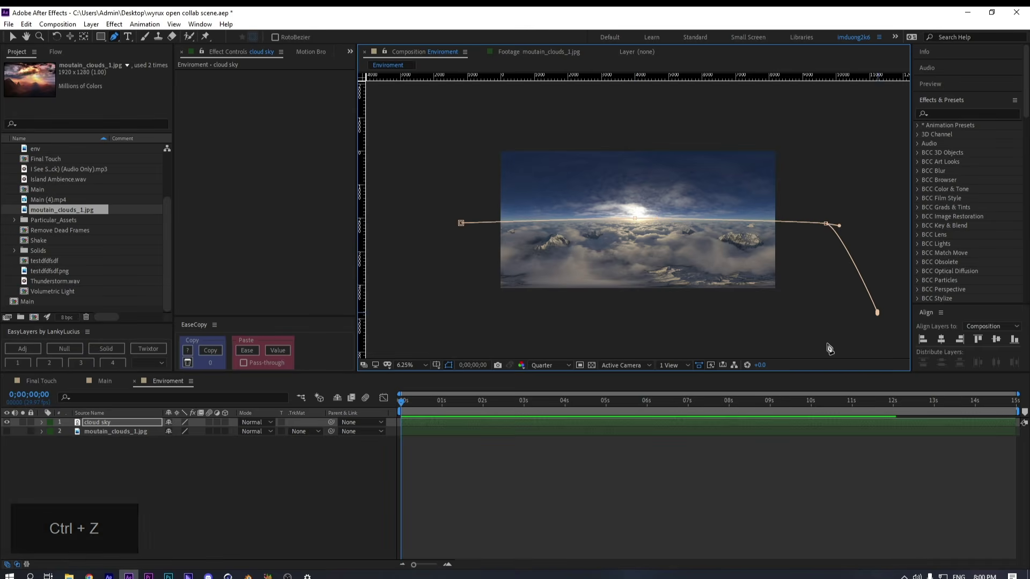
drag(704, 340, 666, 346)
drag(479, 327, 441, 319)
drag(410, 292, 412, 268)
click(461, 223)
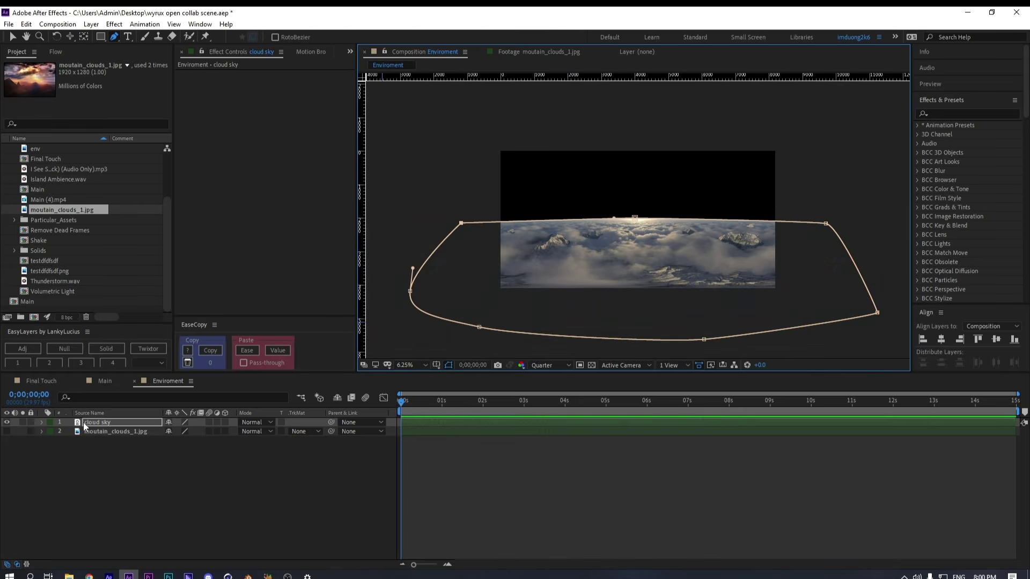
Set the feather of the cloud sky layer's mask to 537 pixels to soften its horizon edge
click(449, 365)
key(period)
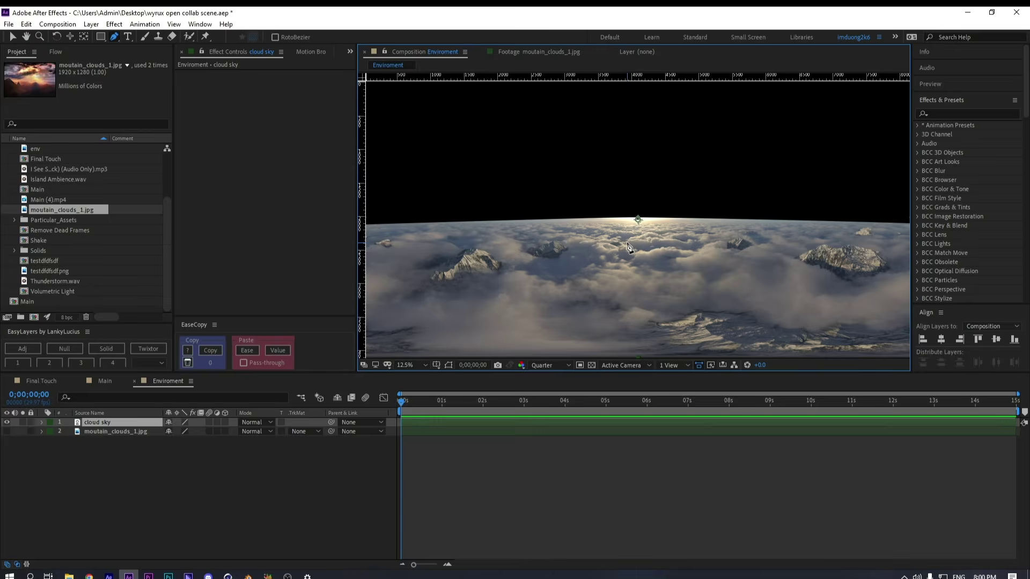
click(449, 365)
click(42, 422)
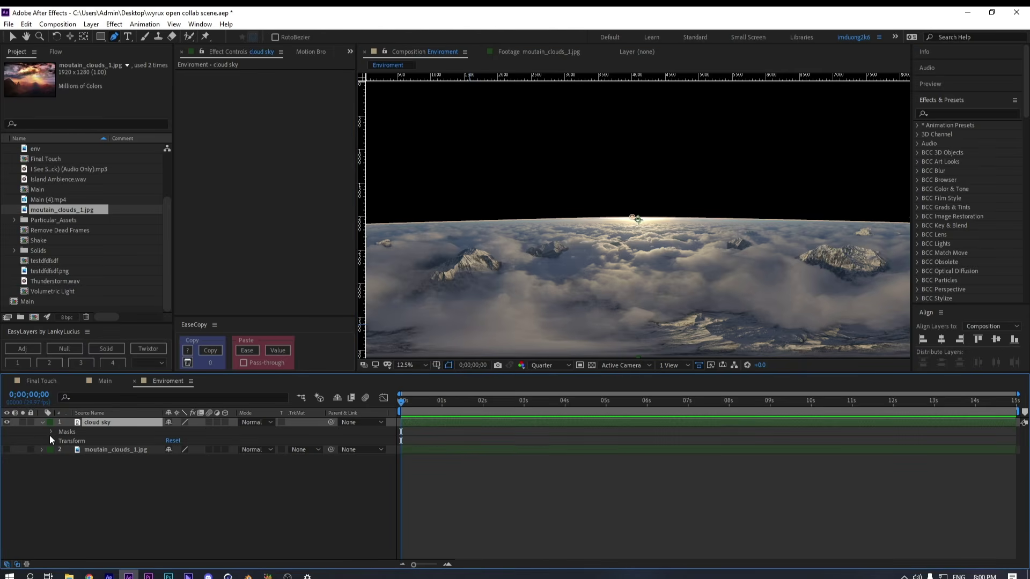
click(51, 432)
click(60, 441)
drag(196, 457, 473, 455)
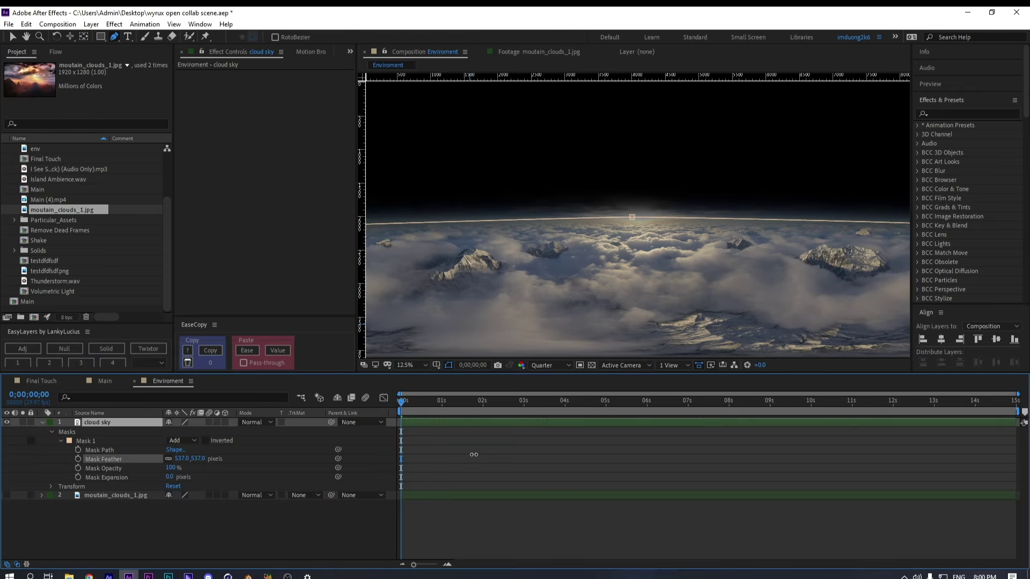
Set the mask expansion of the cloud sky layer to -61 pixels
click(475, 458)
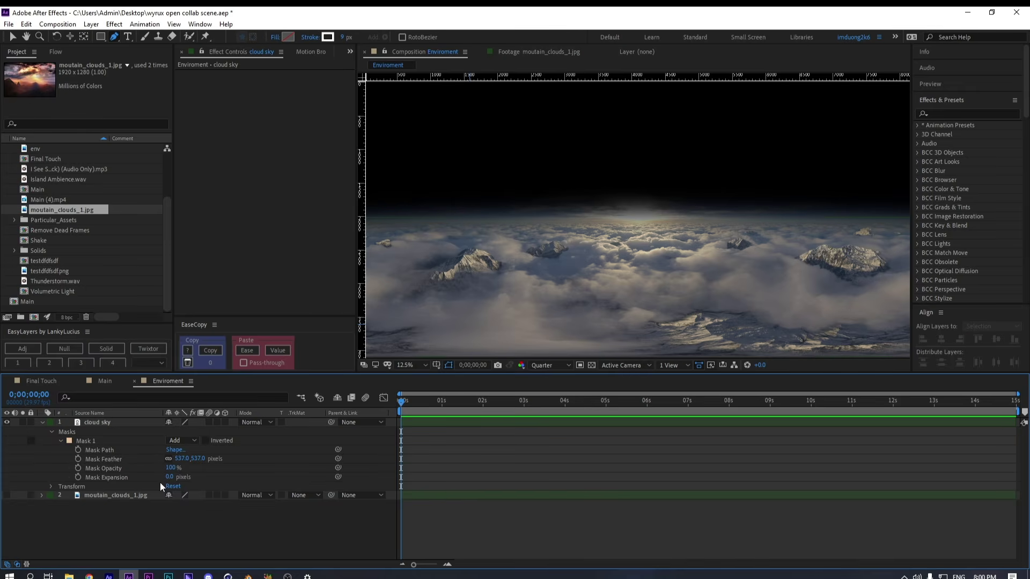
drag(169, 477, 137, 479)
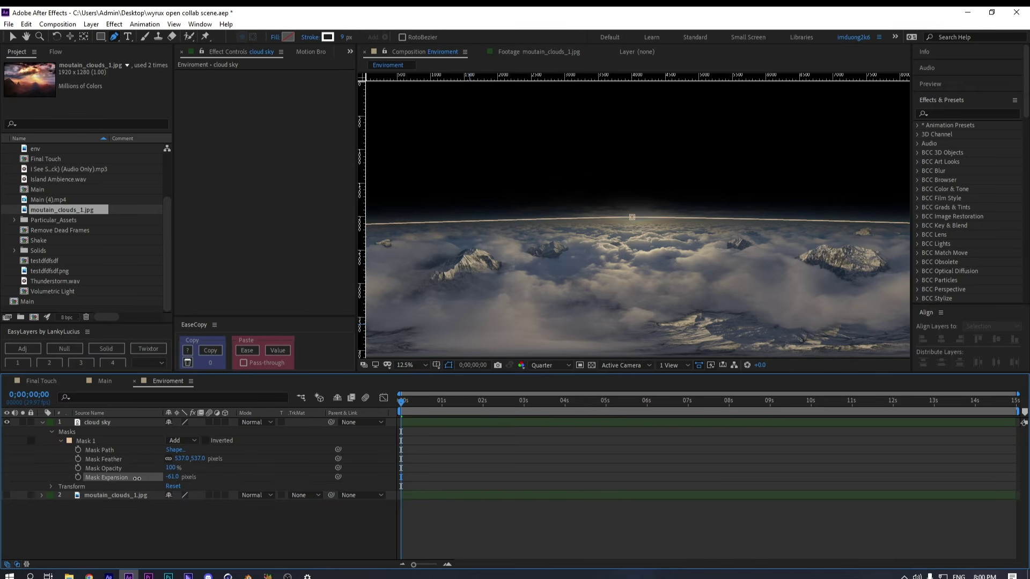
click(483, 457)
Show the moutain_clouds_1.jpg layer and scale it to 467% so it fills the sky behind the clouds
click(6, 495)
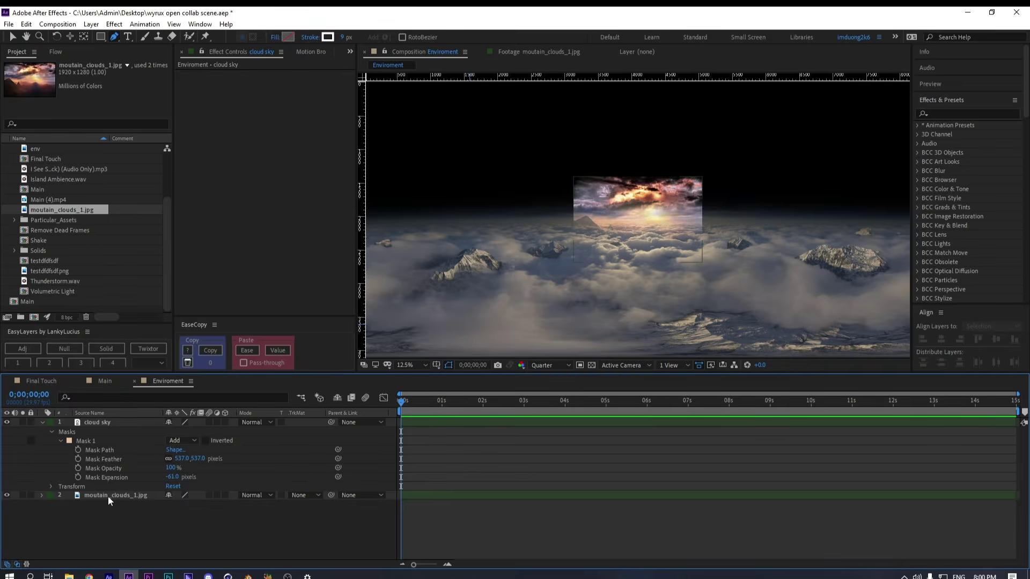
click(108, 497)
key(s)
drag(183, 507, 379, 507)
key(comma)
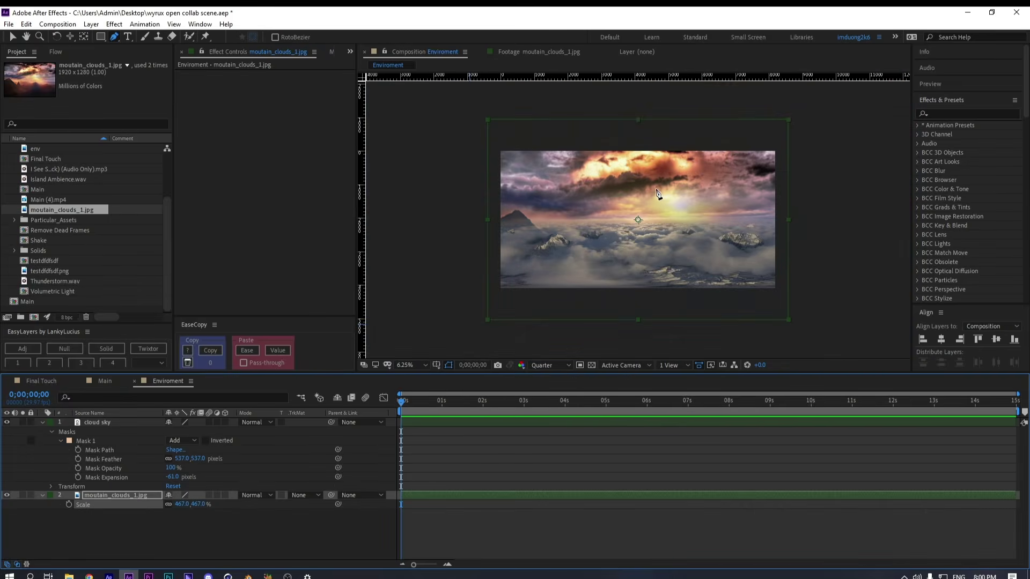
Move the moutain_clouds_1.jpg layer slightly right and down behind the cloud horizon, keeping the frame covered
key(v)
mouse_move(673, 196)
mouse_down()
mouse_move(668, 160)
mouse_move(665, 188)
mouse_move(642, 193)
mouse_move(685, 205)
mouse_up()
click(419, 364)
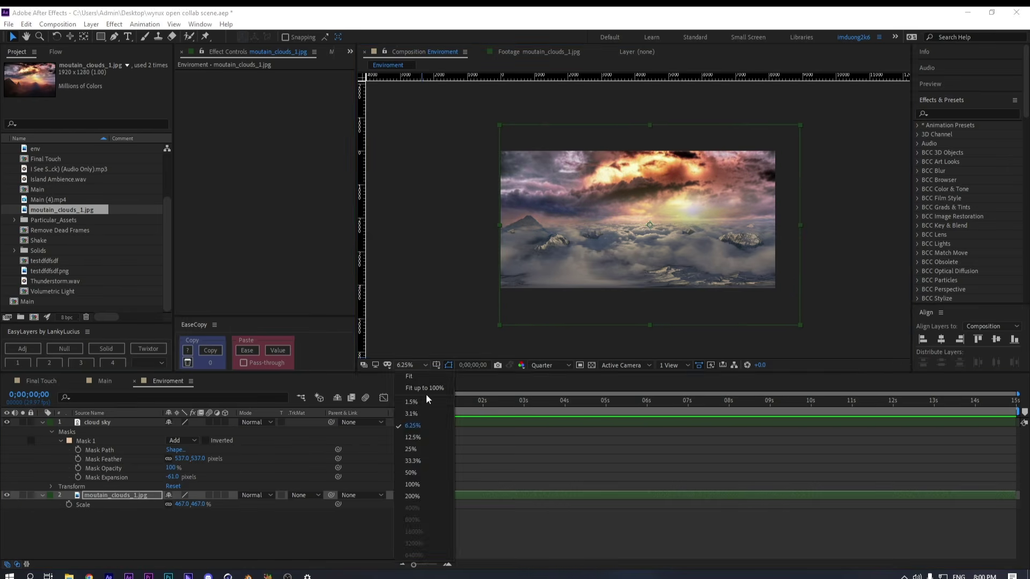
click(425, 388)
Set the mask feather of the cloud sky layer to 560 pixels to blend its horizon into the sunset sky
click(179, 458)
text(0)
key(Return)
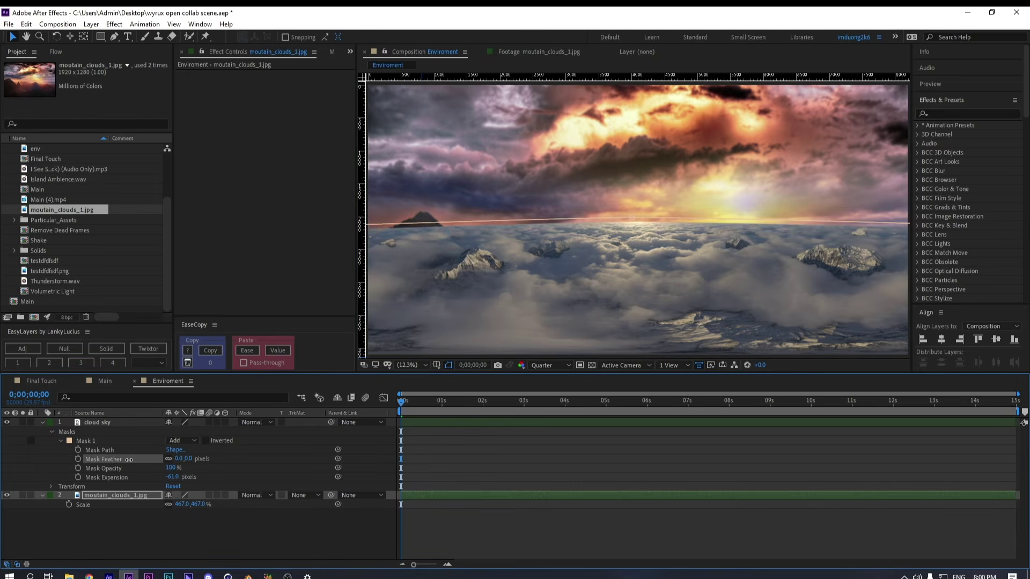
drag(128, 460, 156, 459)
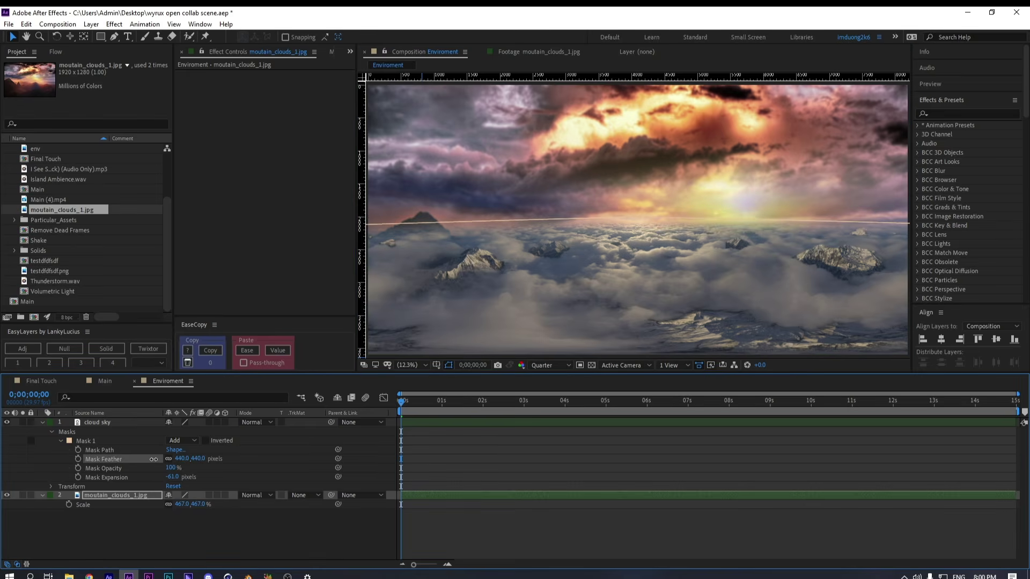
click(482, 461)
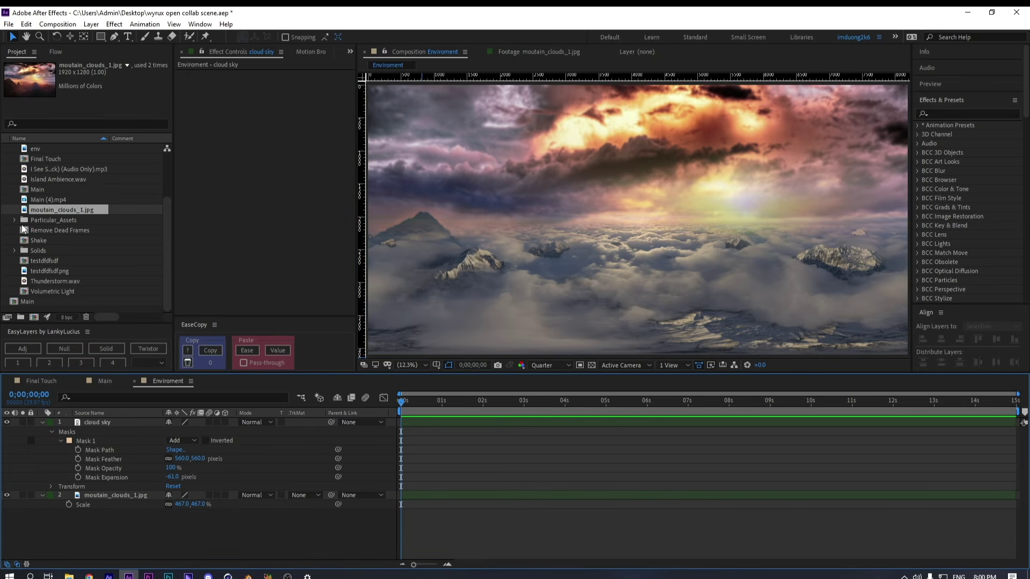
Apply CC Toner to the cloud sky layer and switch the effect off temporarily to reveal the original colours
click(97, 493)
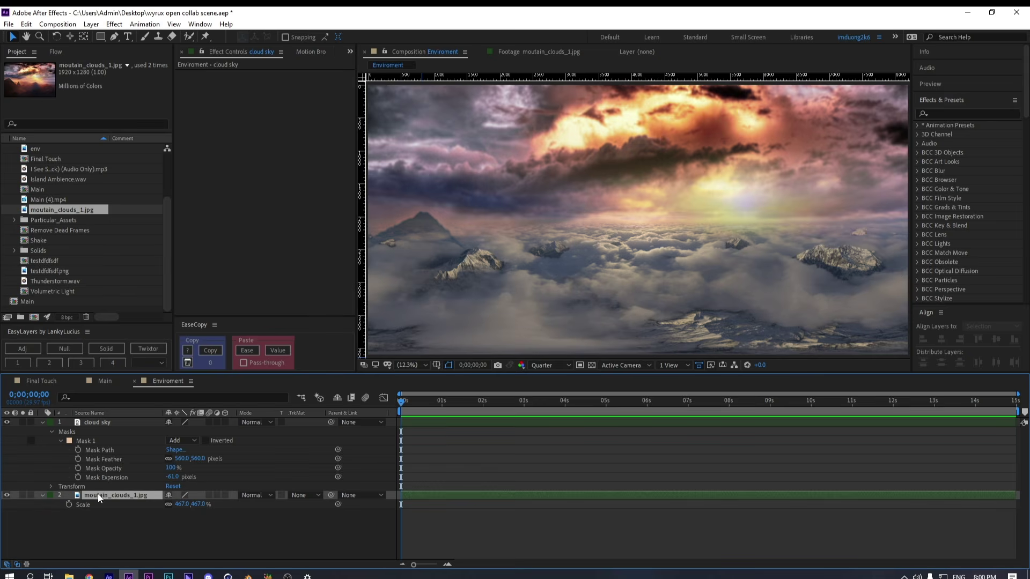
click(111, 422)
key(ctrl+space)
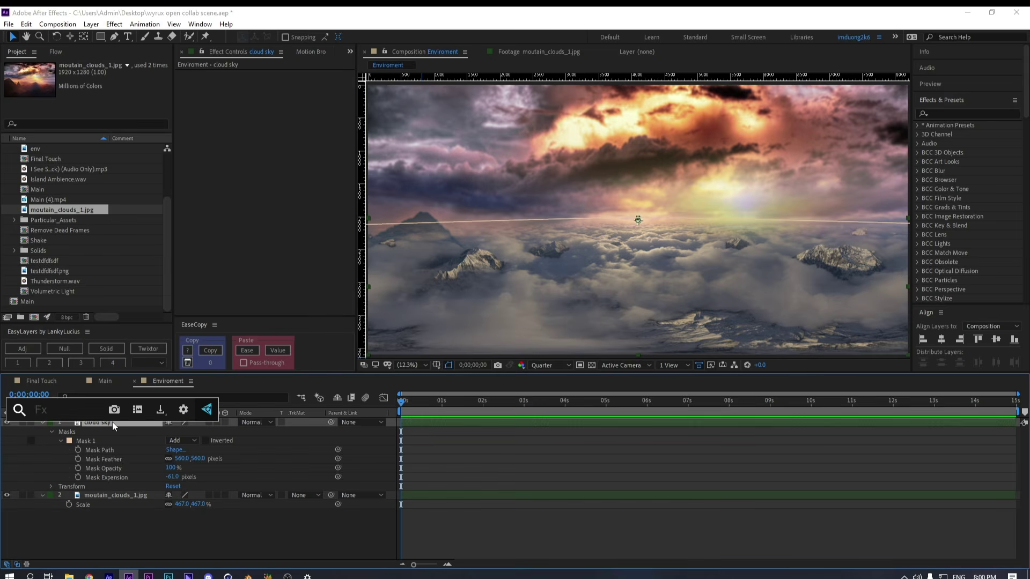
text(cc to)
key(Return)
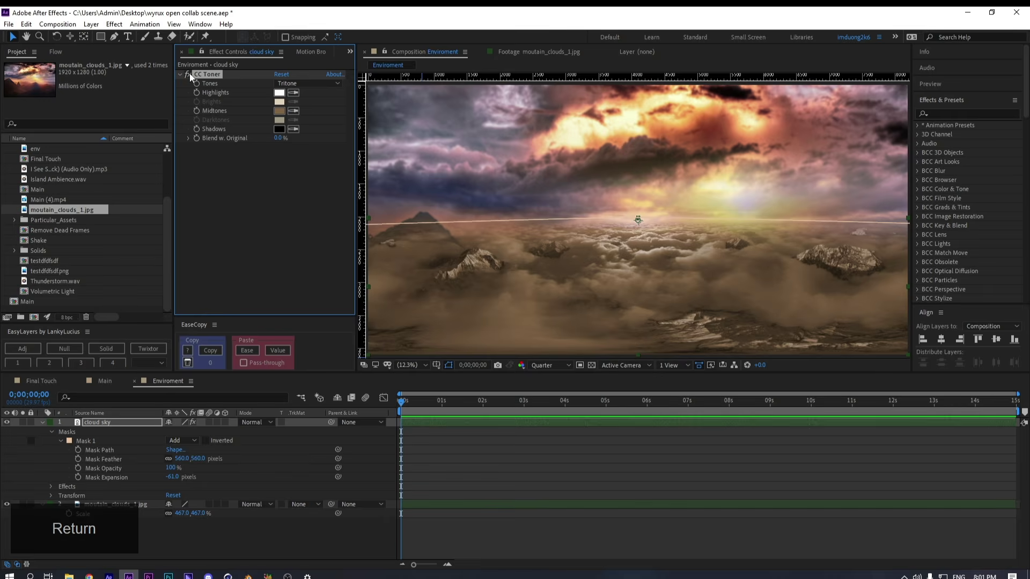
click(188, 75)
Sample the CC Toner midtones, highlights and shadows from the orange, bright and dark areas of the sunset sky, and re-enable the effect
click(293, 112)
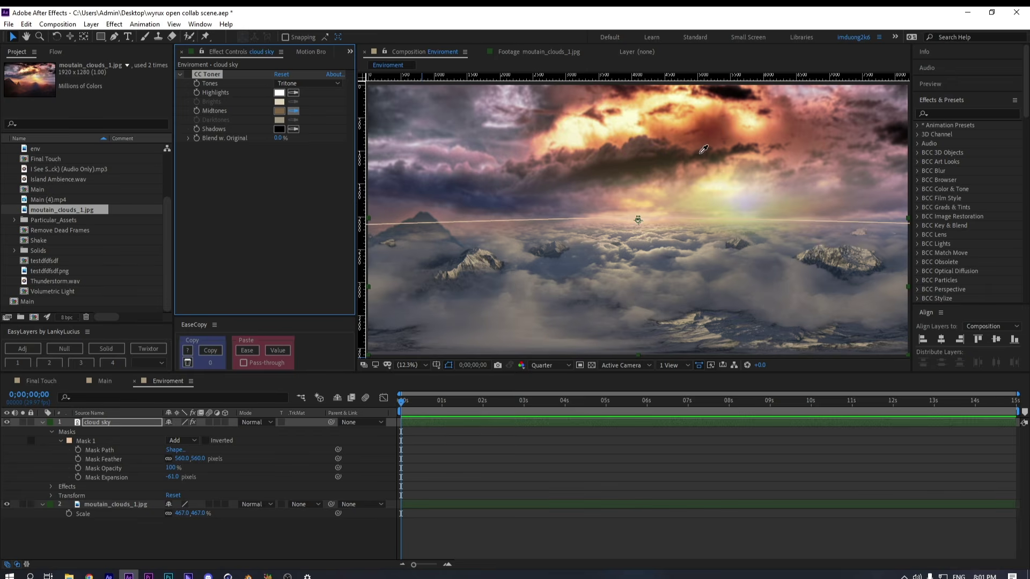
click(654, 130)
click(293, 93)
click(628, 123)
click(293, 129)
click(624, 87)
click(188, 74)
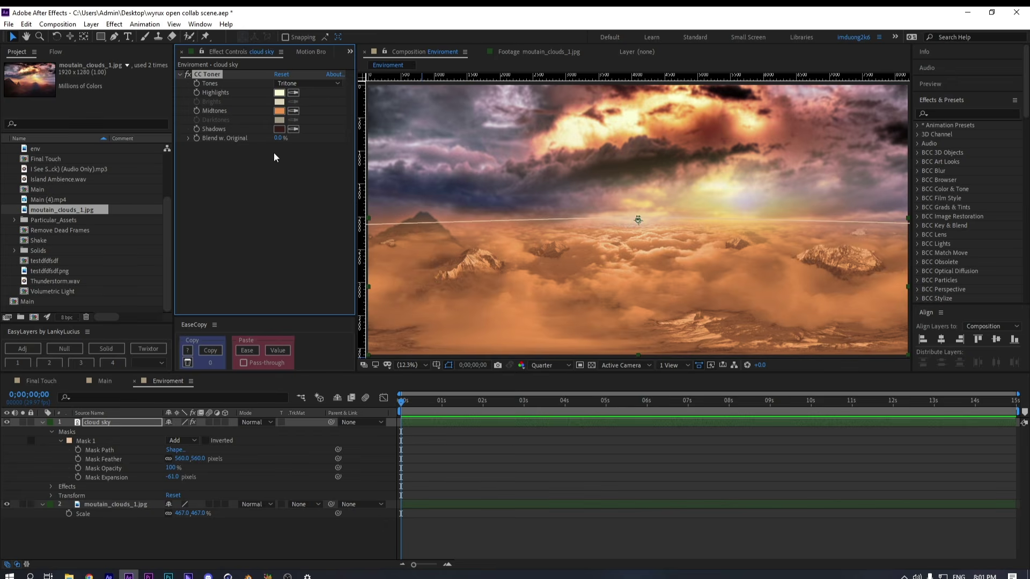
Set CC Toner's Blend w. Original to 74% and change its midtones colour to dark brown 311906
drag(278, 138, 346, 137)
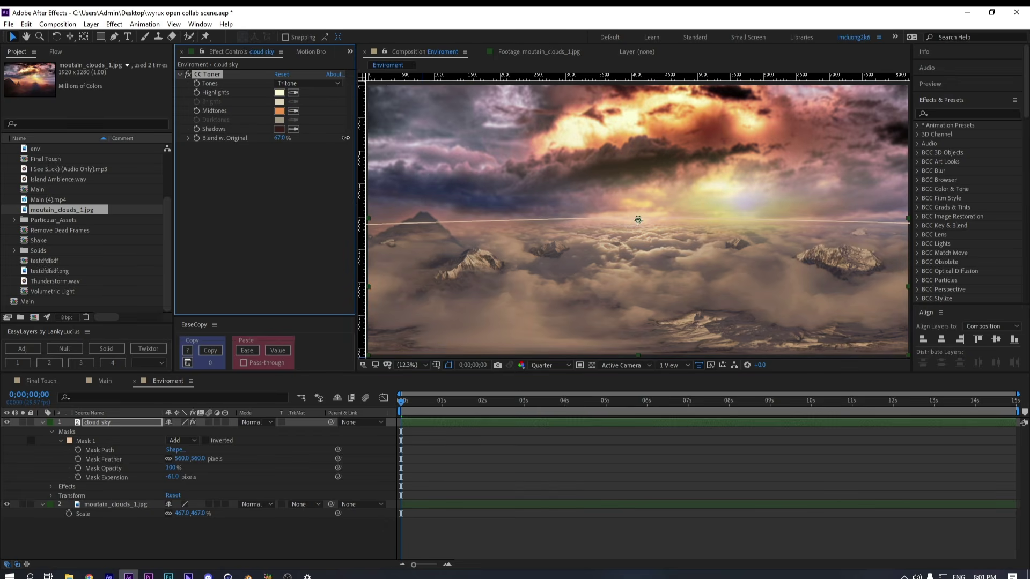
click(280, 110)
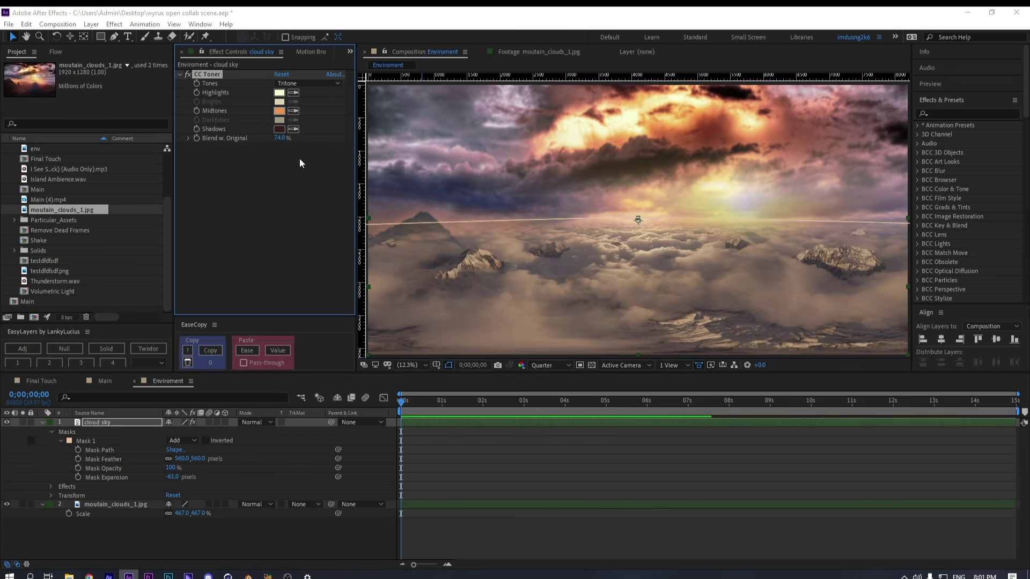
drag(144, 411, 170, 493)
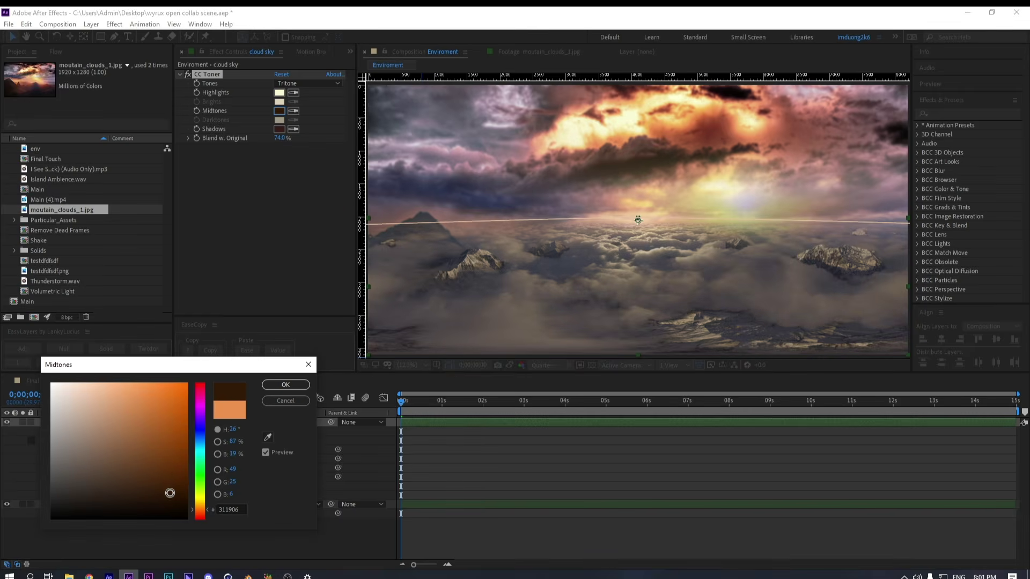
click(265, 400)
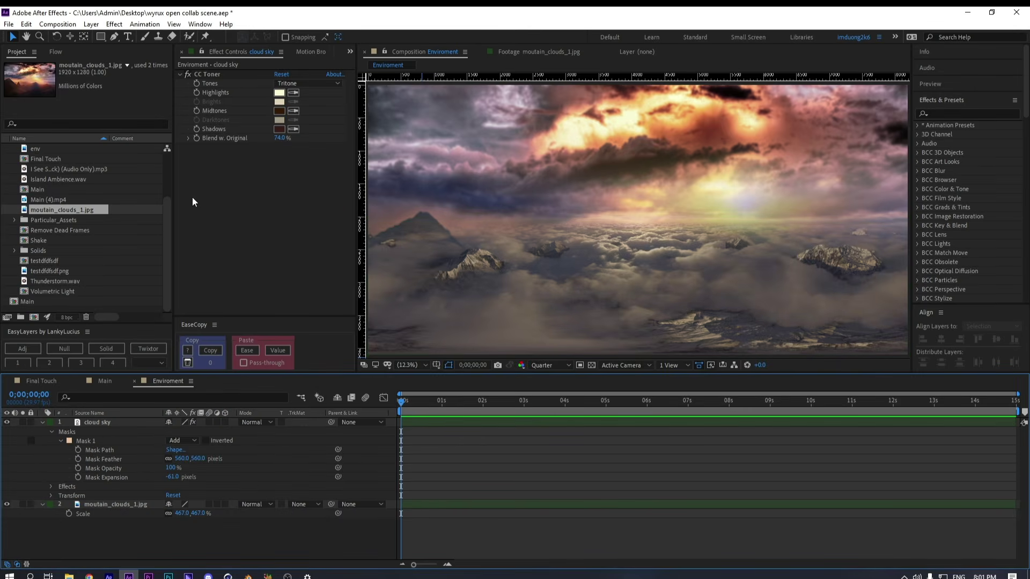
Apply Curves to the cloud sky layer and raise the middle of the RGB curve slightly to brighten the clouds
click(180, 75)
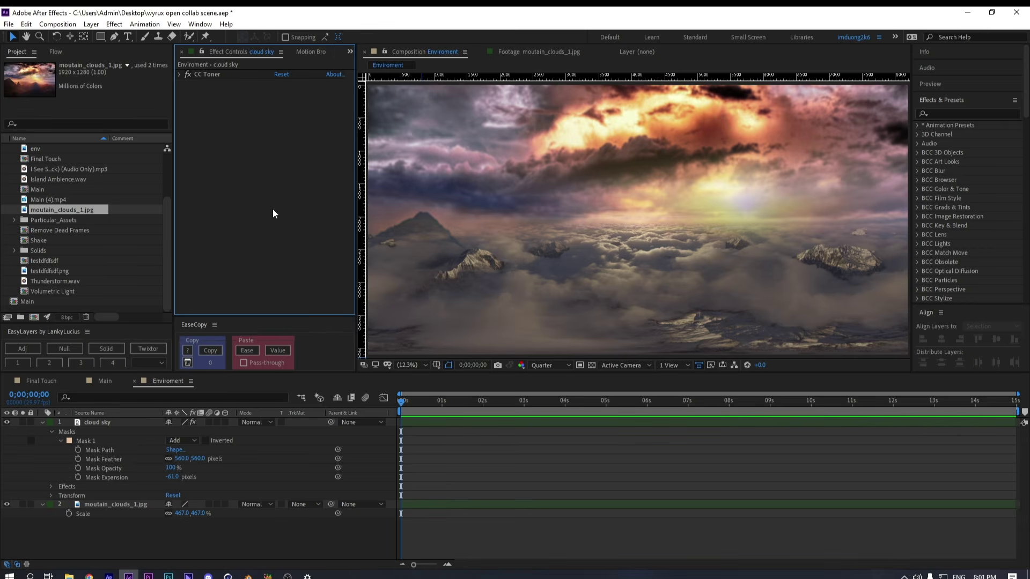
key(ctrl+space)
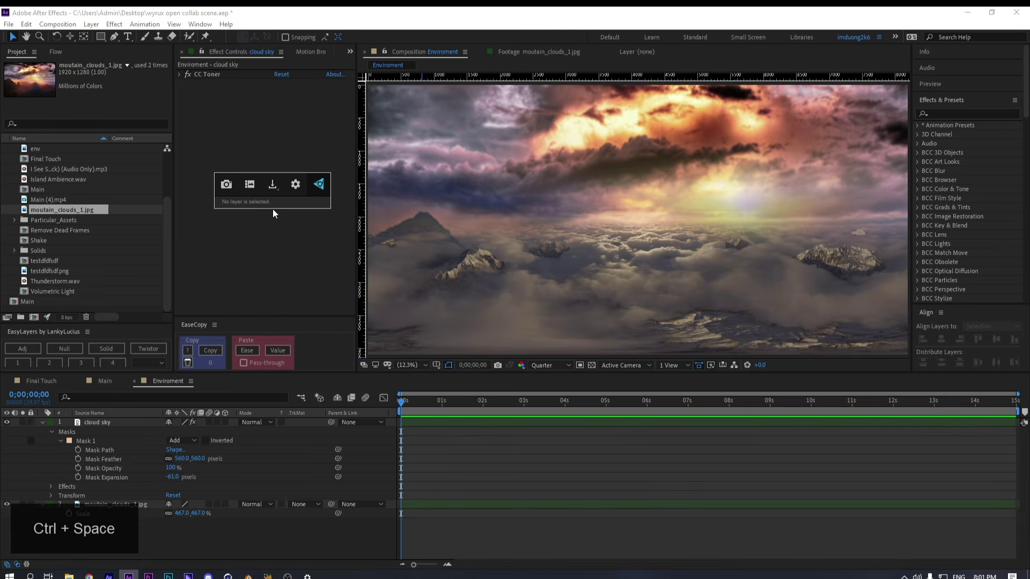
click(128, 423)
key(ctrl+space)
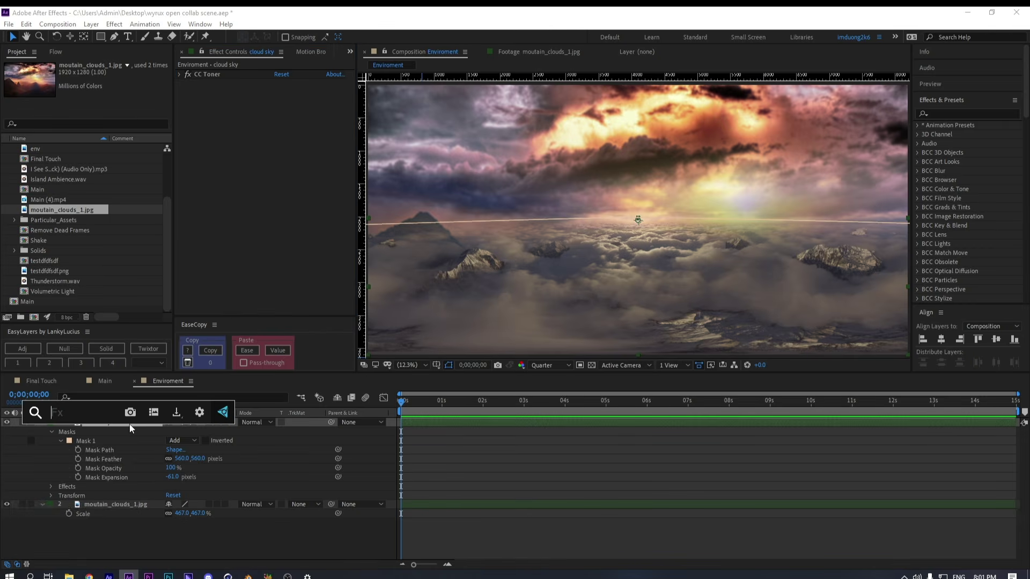
text(cur)
key(Return)
mouse_move(271, 189)
mouse_down()
mouse_move(253, 183)
mouse_move(265, 201)
mouse_move(257, 190)
mouse_up()
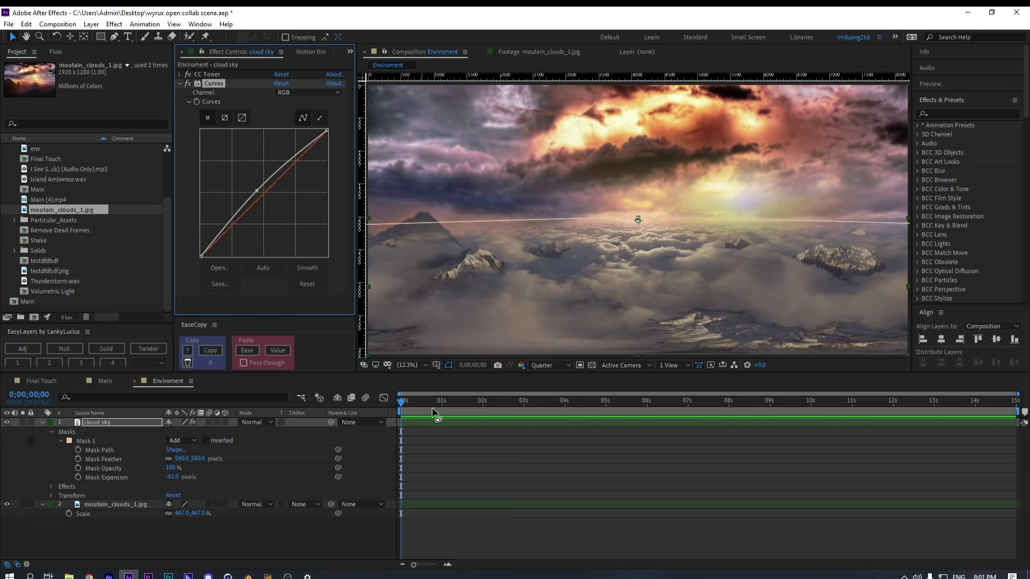
click(536, 467)
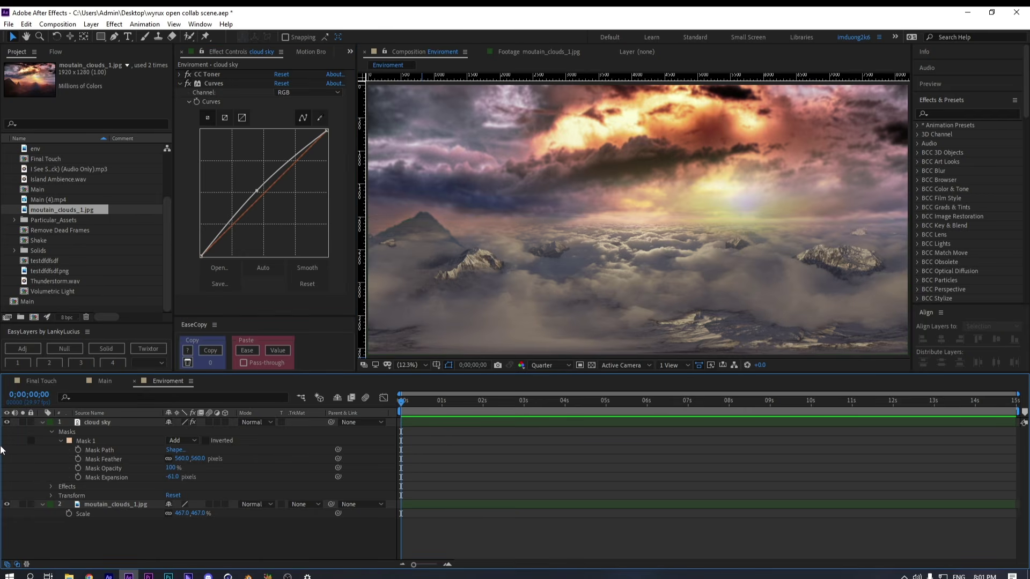
click(41, 423)
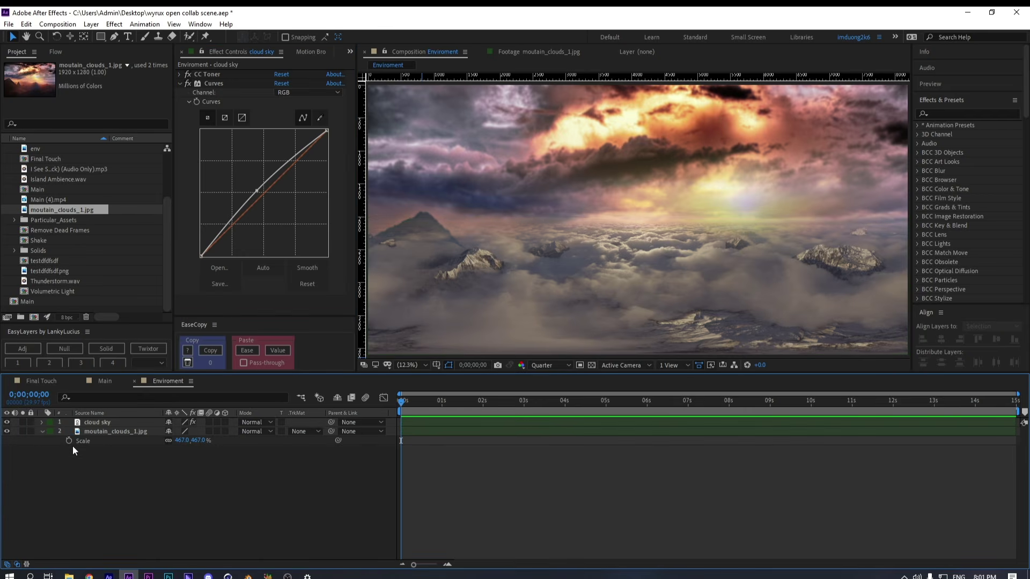
click(101, 432)
key(ctrl+space)
text(cur)
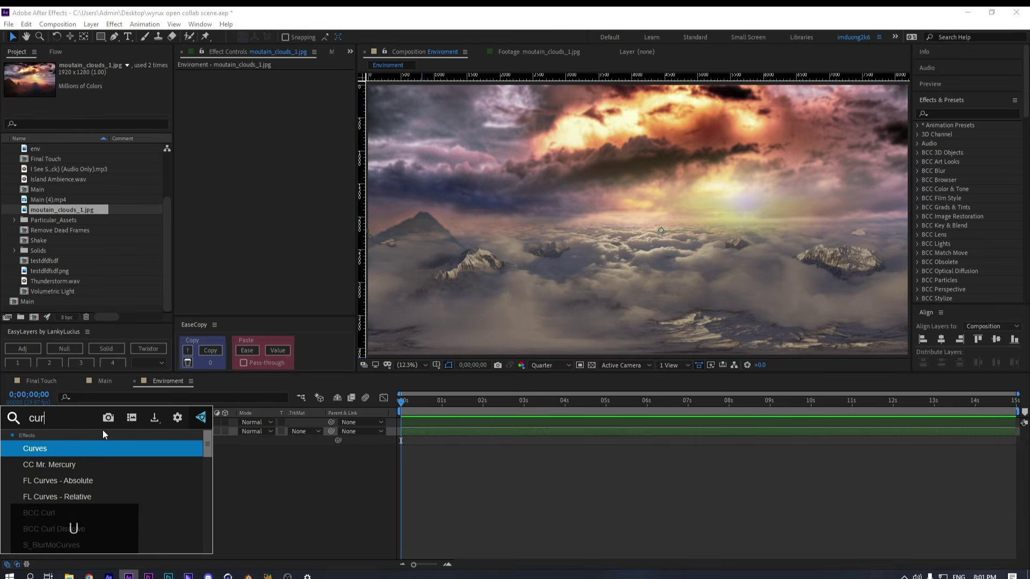
key(BackSpace)
key(BackSpace)
key(BackSpace)
key(BackSpace)
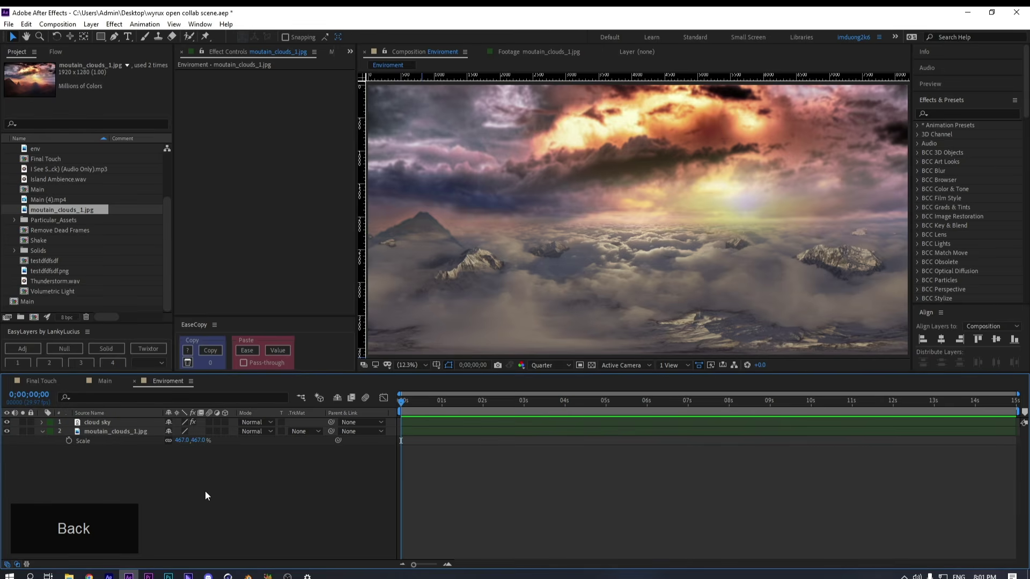
key(ctrl+space)
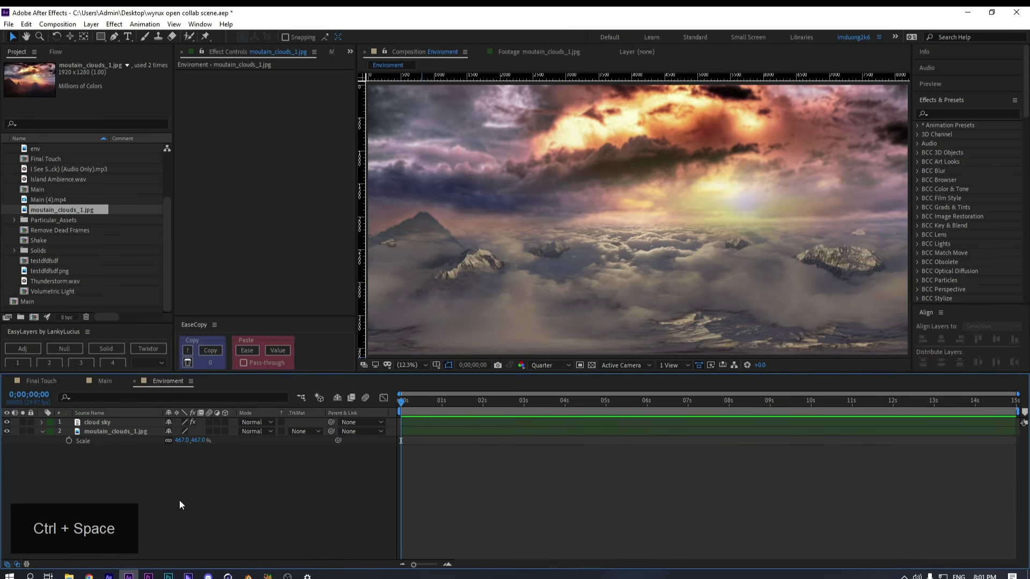
Add an adjustment layer with uni.Knoll Light Factory EZ and place its flare on the horizon's centre at about 4102, 2059
key(ctrl+alt+y)
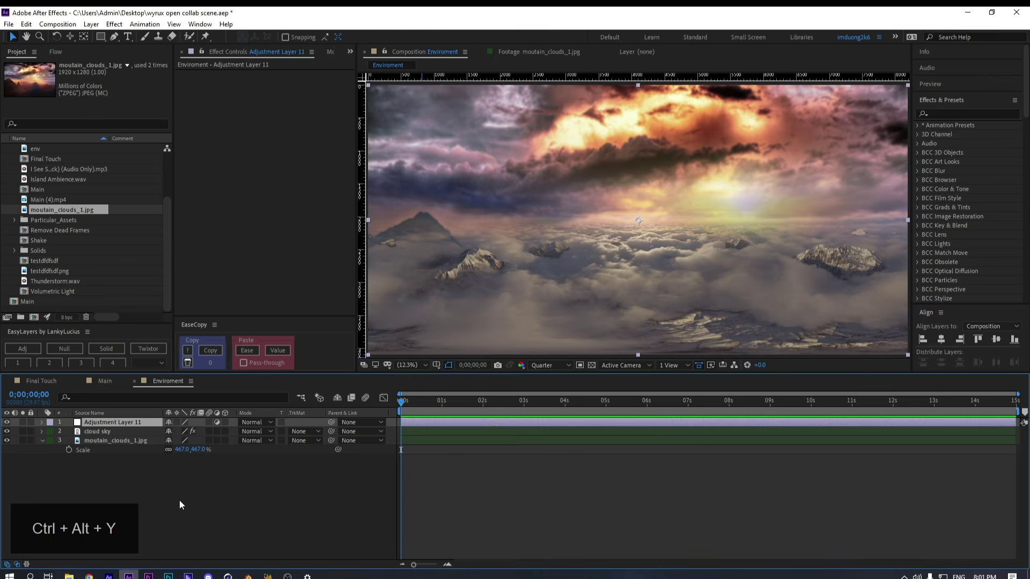
key(ctrl+space)
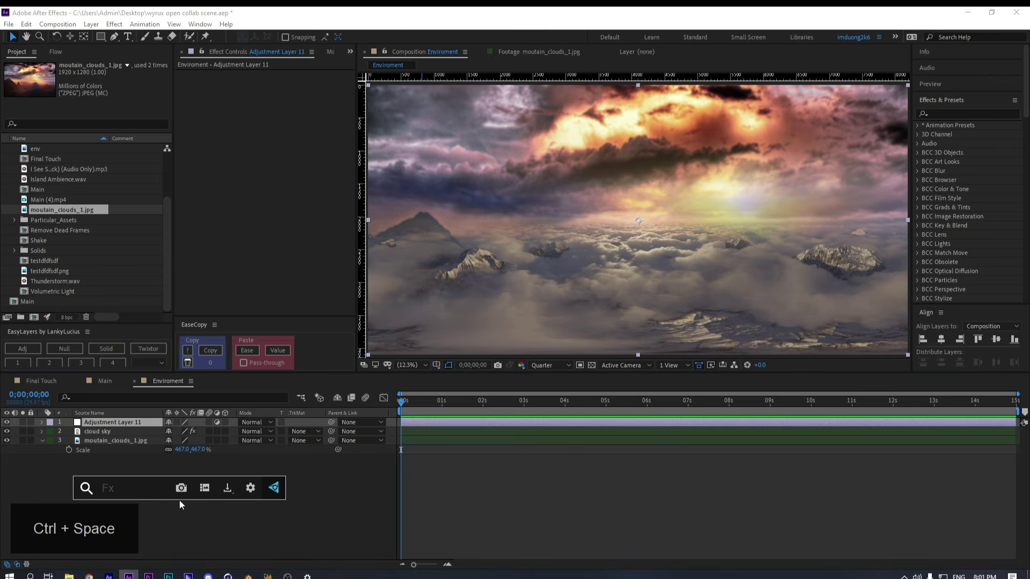
text(kno)
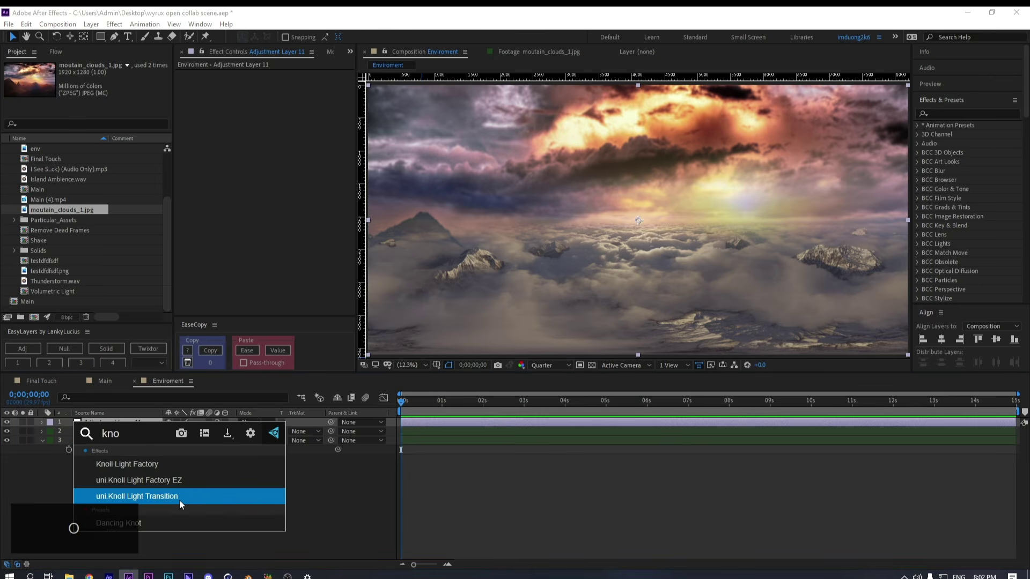
key(Up)
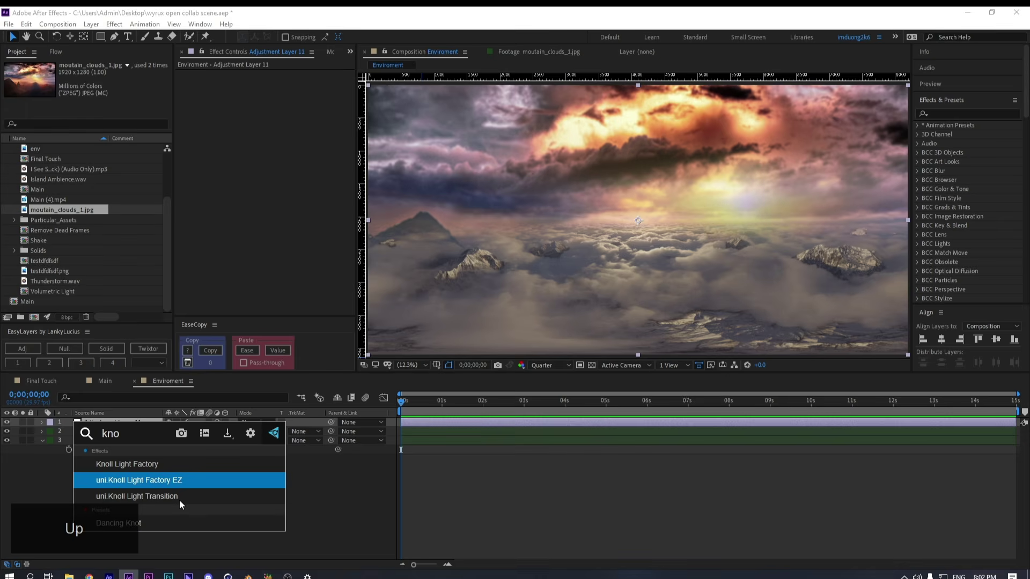
key(Return)
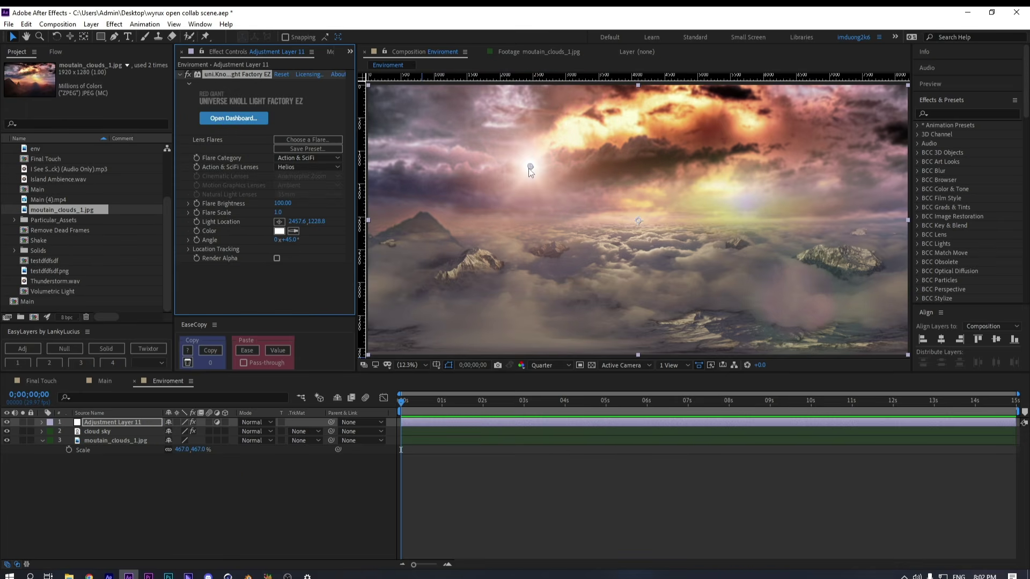
drag(530, 167, 638, 219)
click(667, 471)
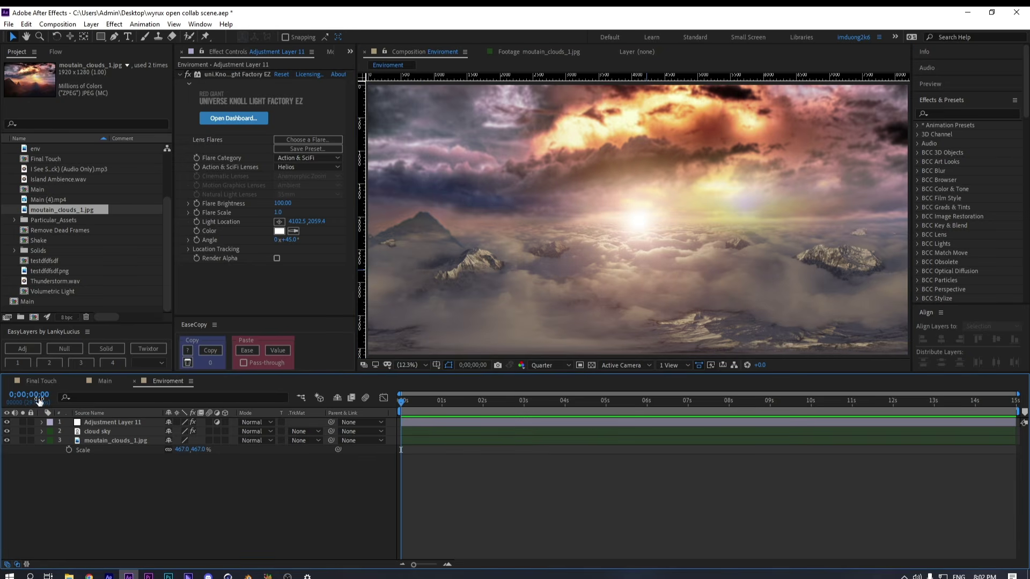
Switch to the Main composition and collapse the properties of the E3D and Camera 1 layers
click(93, 381)
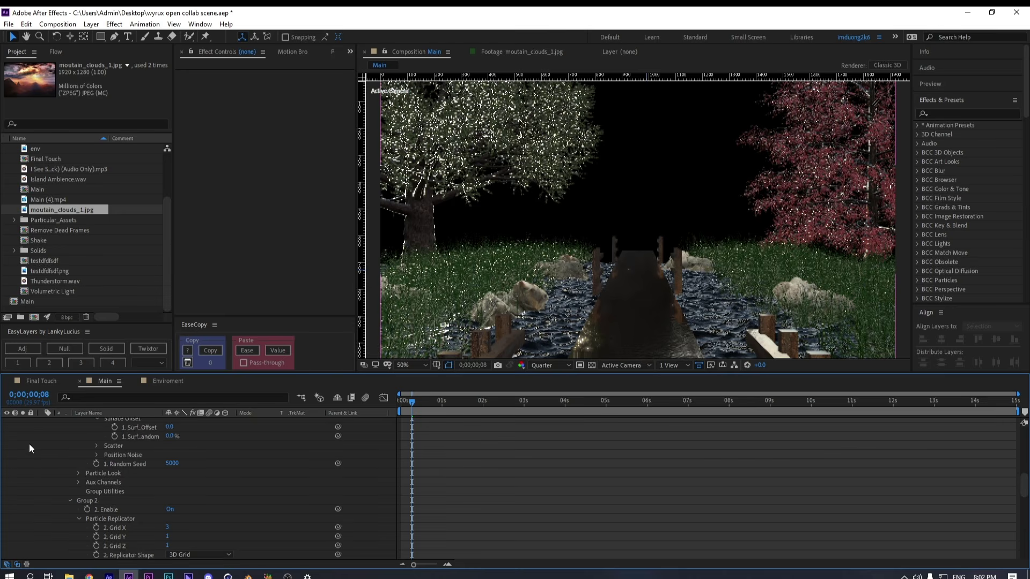
scroll(44, 440, up, 3)
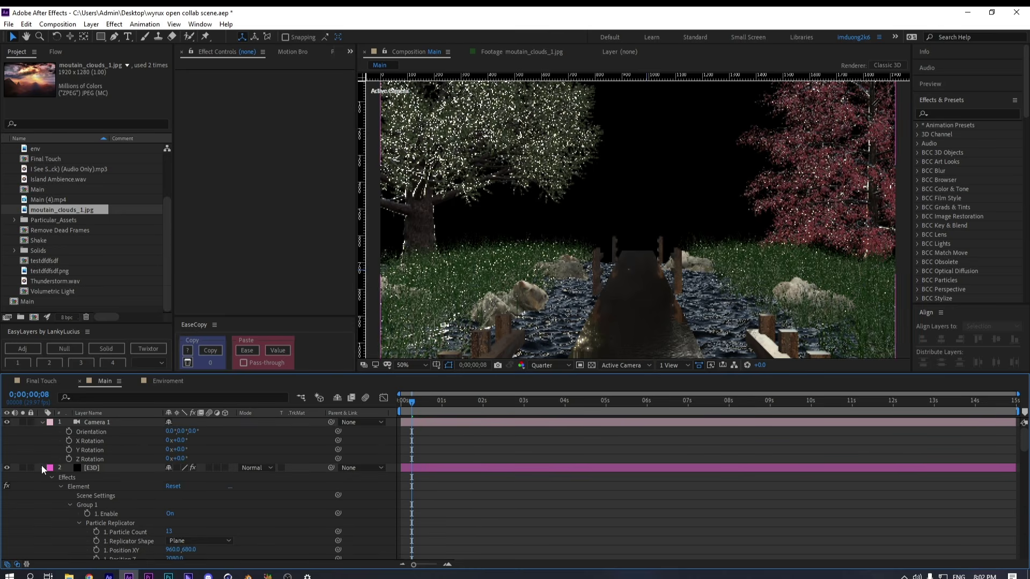
click(41, 468)
click(42, 422)
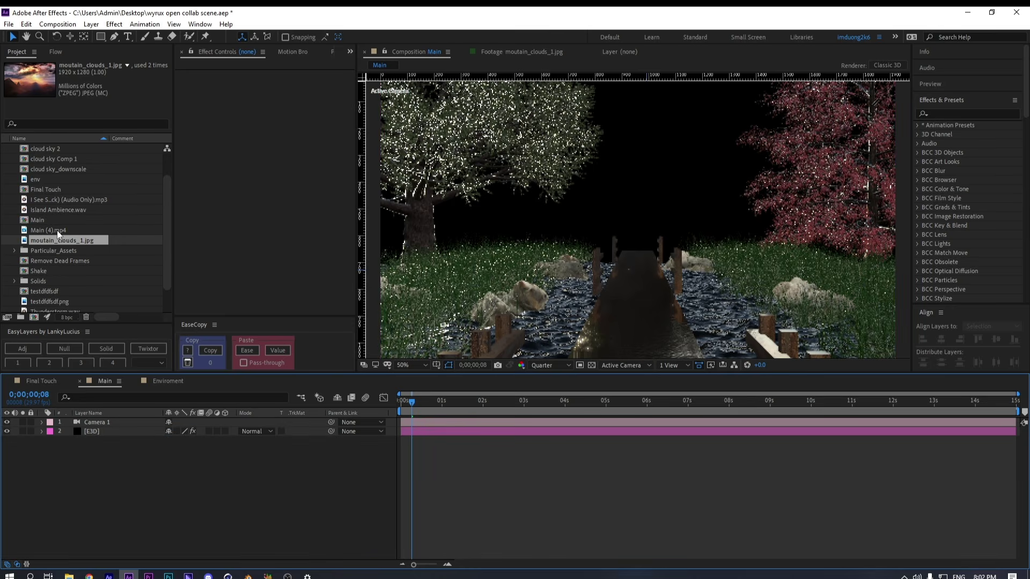
Add the Enviroment composition to the Main composition as the lowest layer and hide it
scroll(19, 268, up, 2)
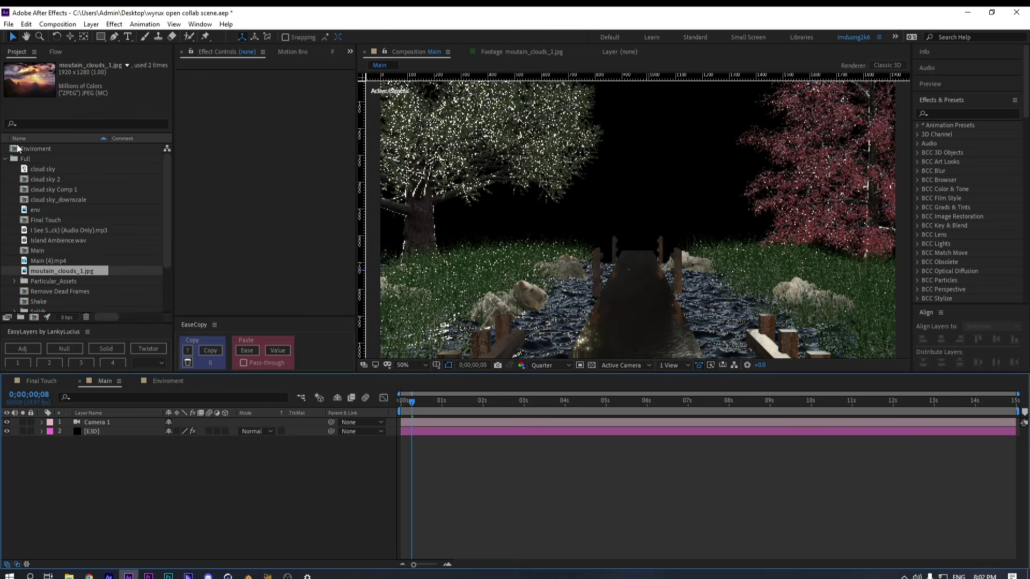
click(4, 159)
drag(38, 149, 32, 442)
click(7, 441)
Assign the Enviroment layer as custom texture map Layer 1 in the E3D layer's Element effect
click(94, 432)
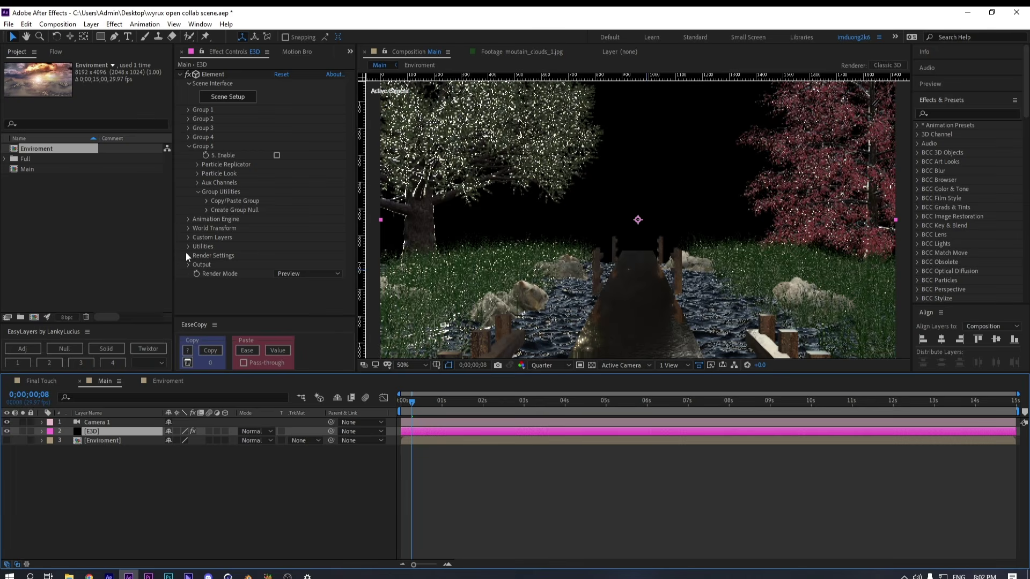
click(188, 238)
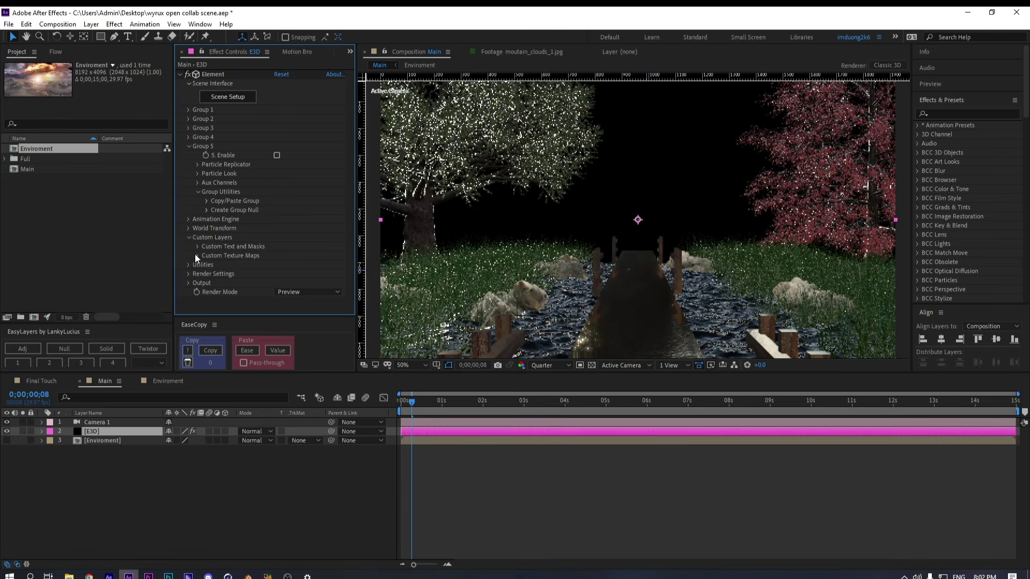
click(196, 255)
click(304, 127)
click(308, 168)
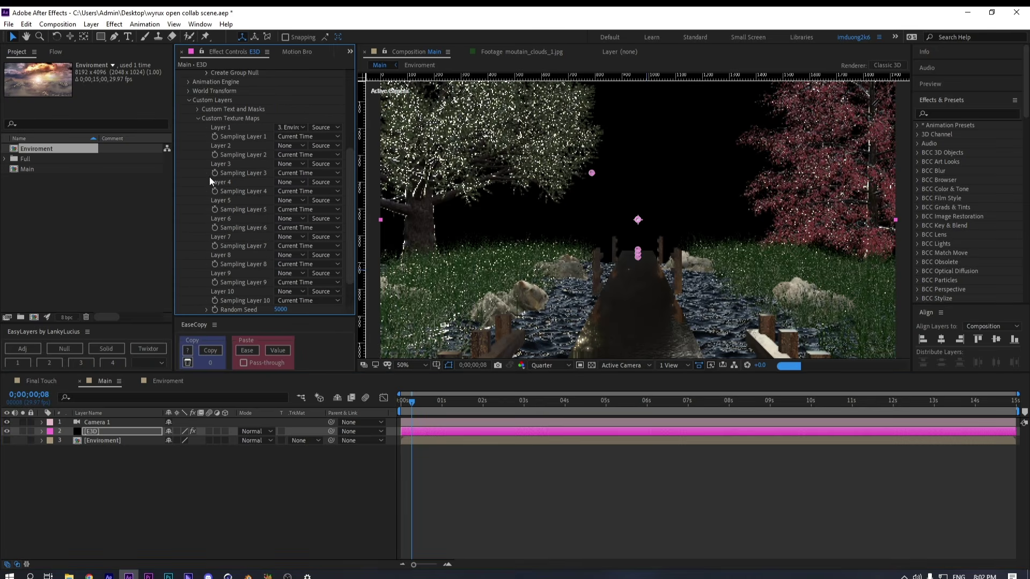
scroll(209, 177, up, 5)
click(198, 255)
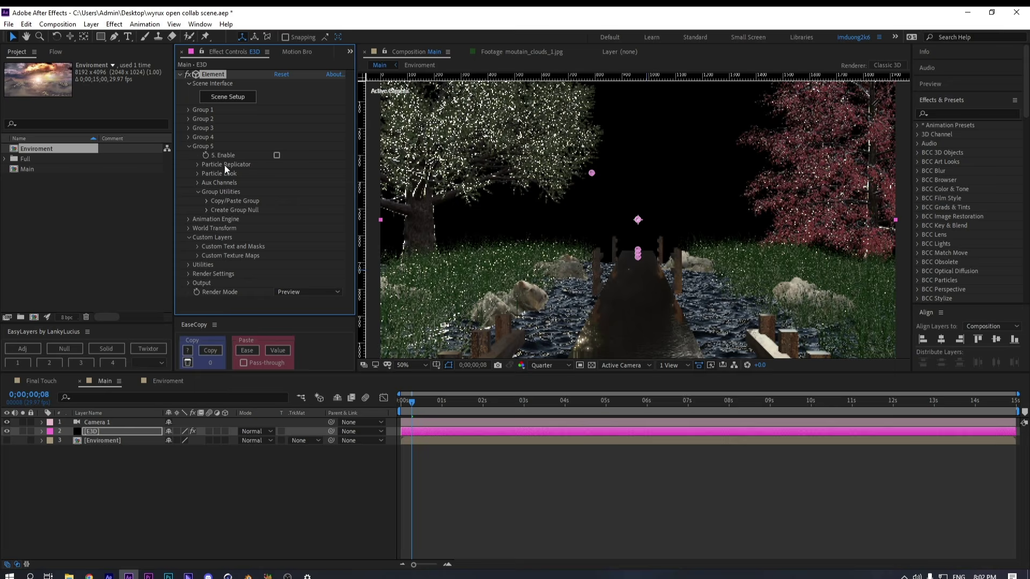
Open Element's Scene Setup and import Torii Gate.obj from the F: drive's !Work/Stuffs/gate folder with the default import preferences
click(233, 97)
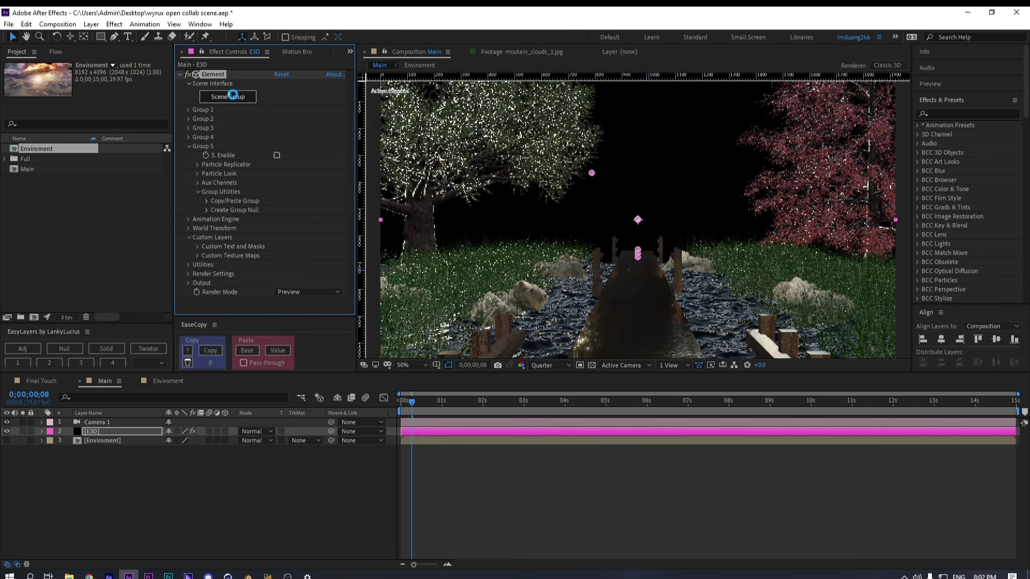
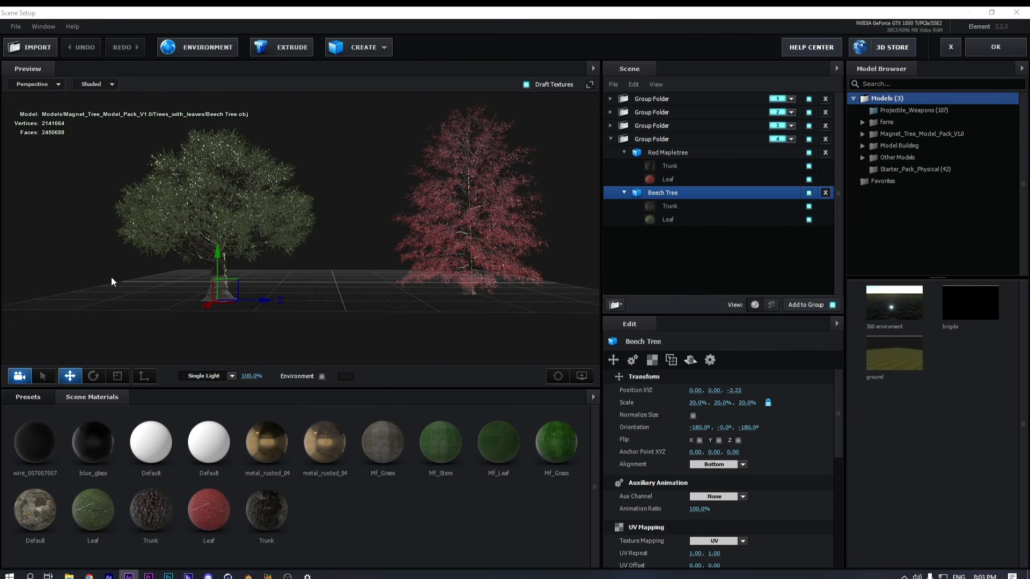
click(613, 140)
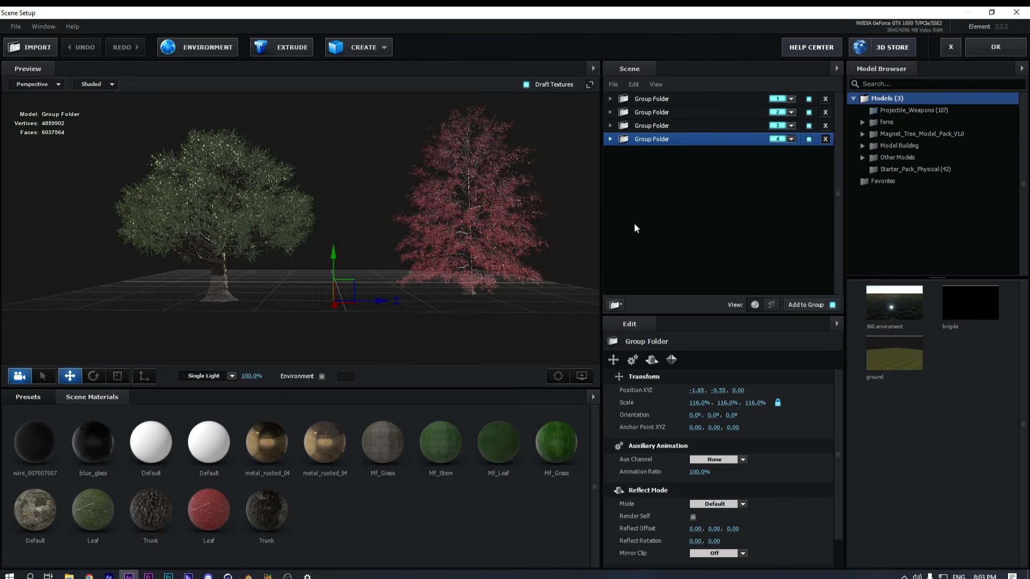
click(36, 47)
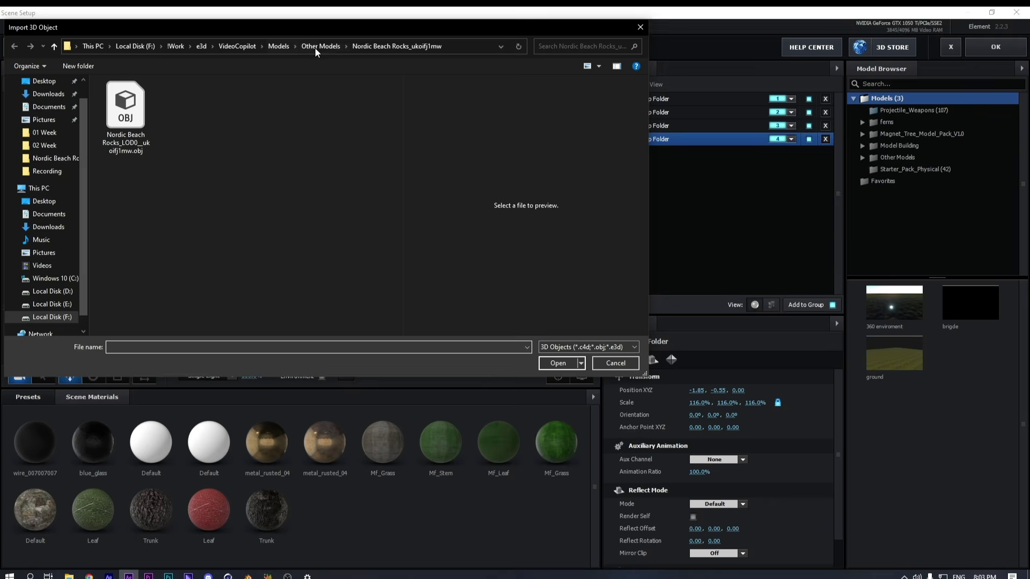
click(316, 49)
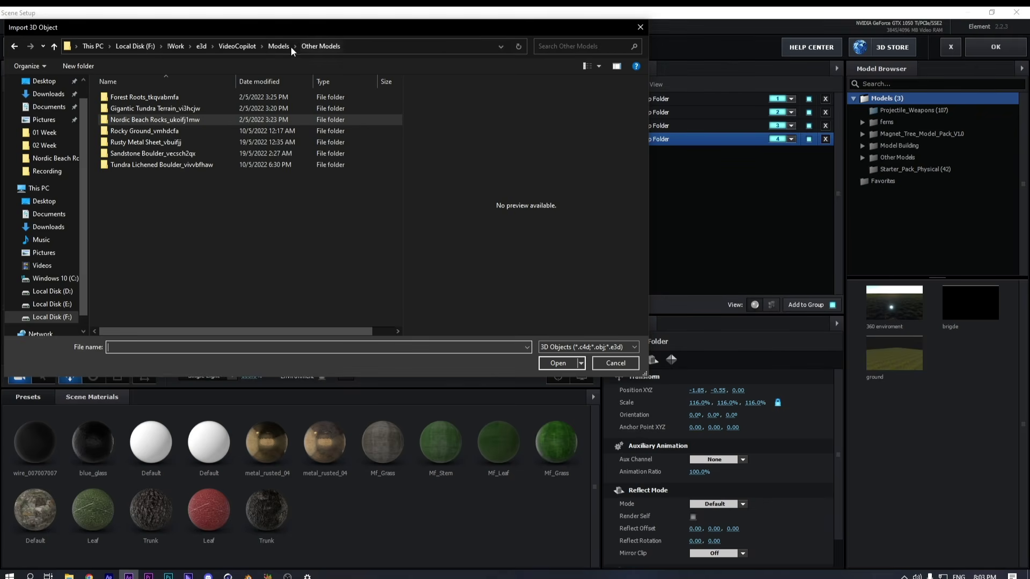
click(233, 48)
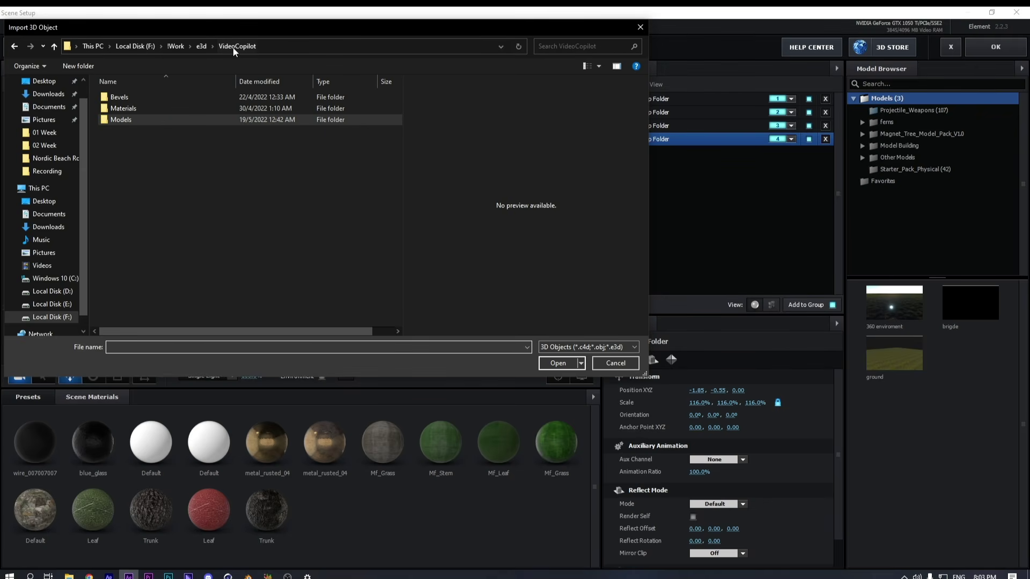
click(197, 45)
click(168, 47)
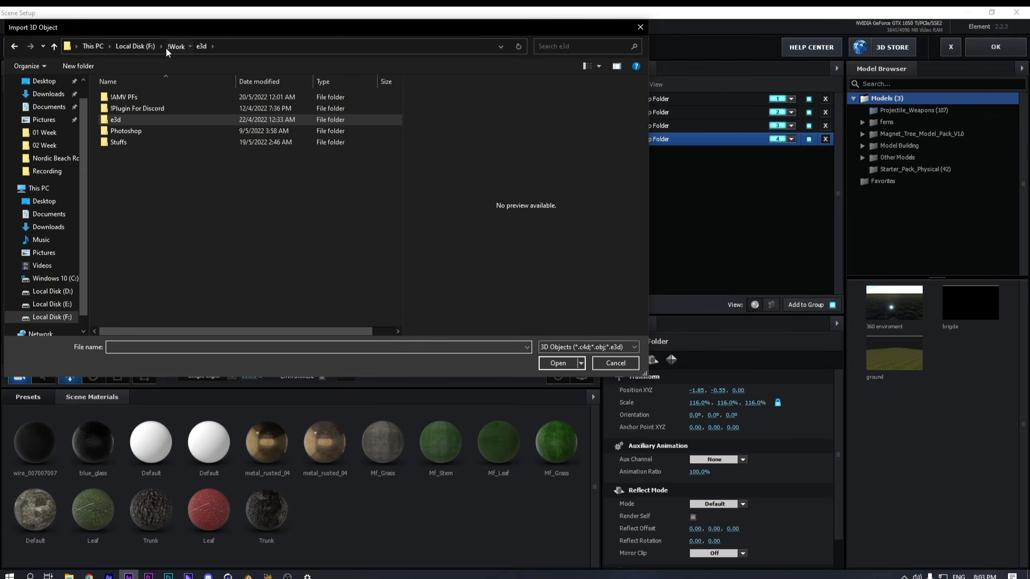
click(134, 47)
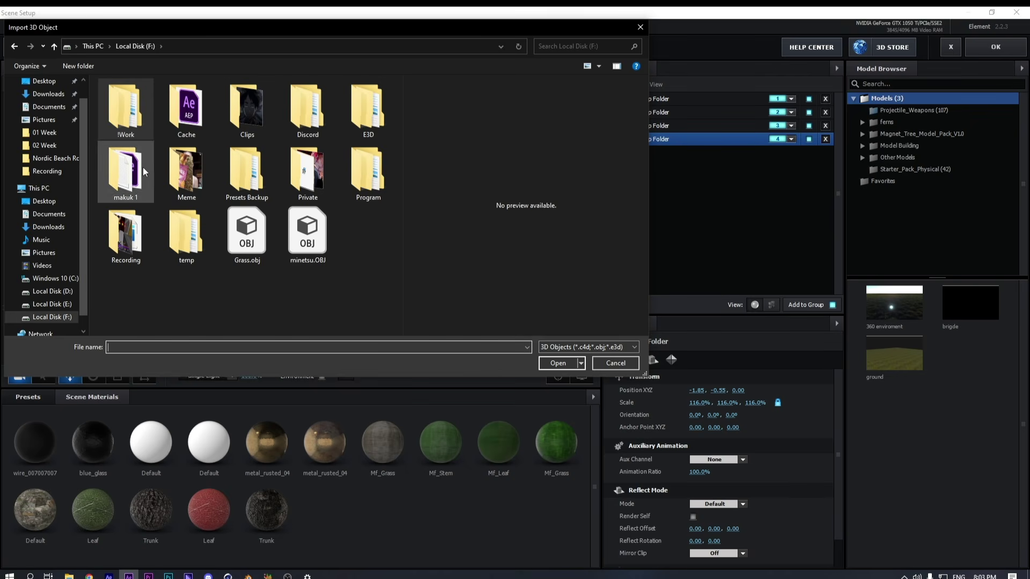
double_click(136, 125)
double_click(138, 142)
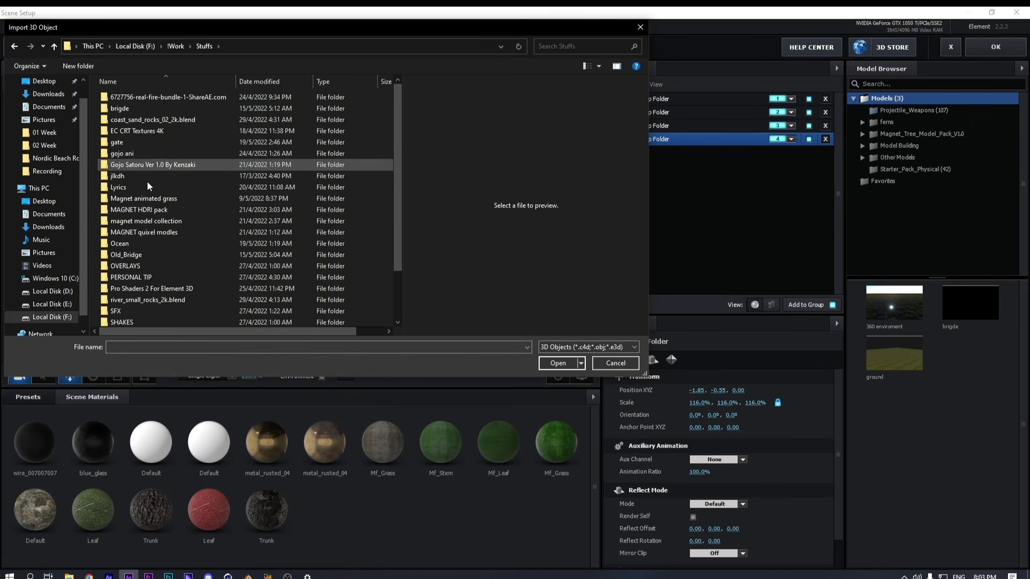
double_click(121, 142)
double_click(129, 114)
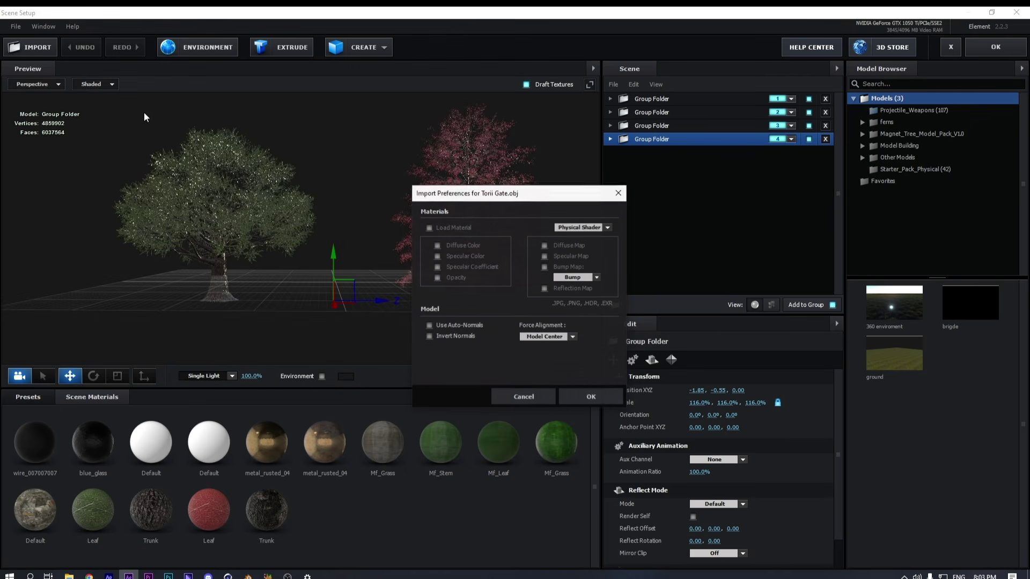
click(591, 397)
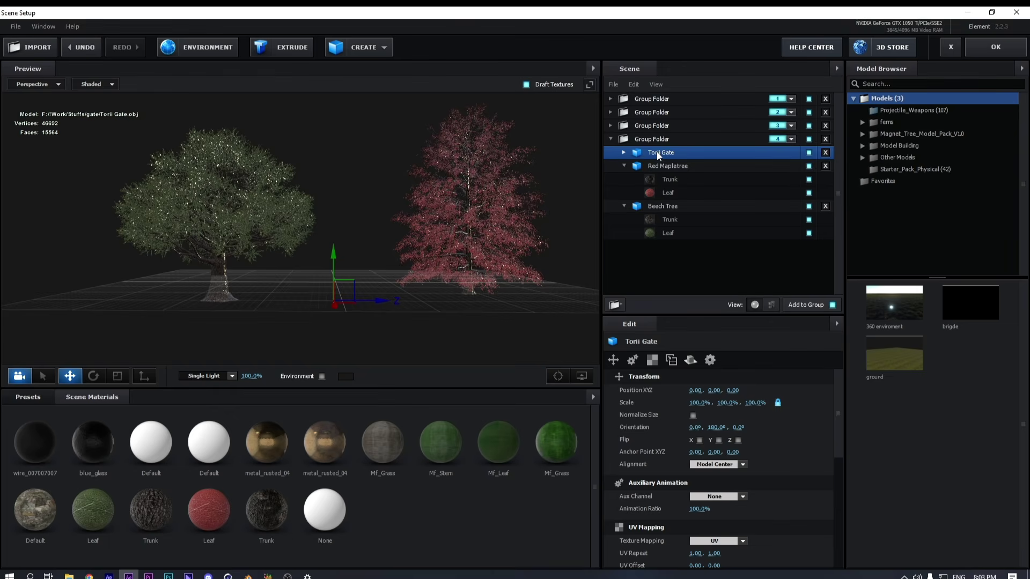
Move the Torii Gate model out of the trees' folder into its own group folder and assign that folder to group 5
drag(657, 151, 672, 234)
click(616, 306)
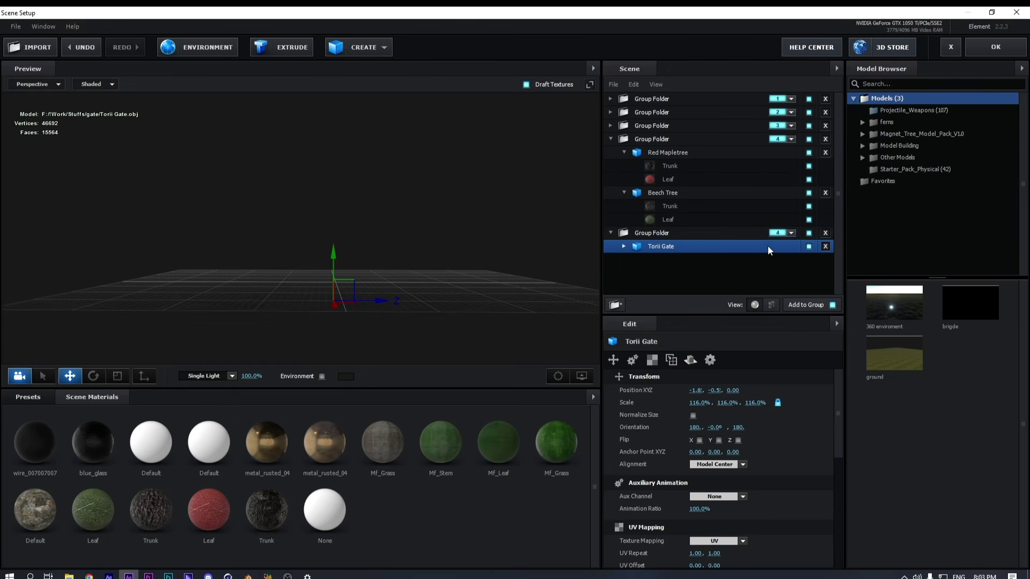
click(791, 233)
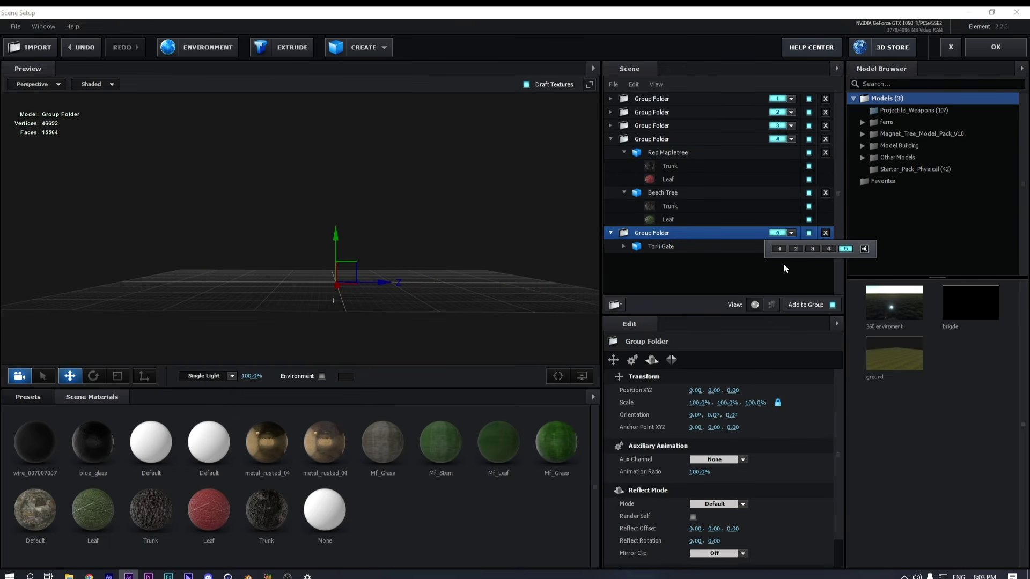
click(610, 139)
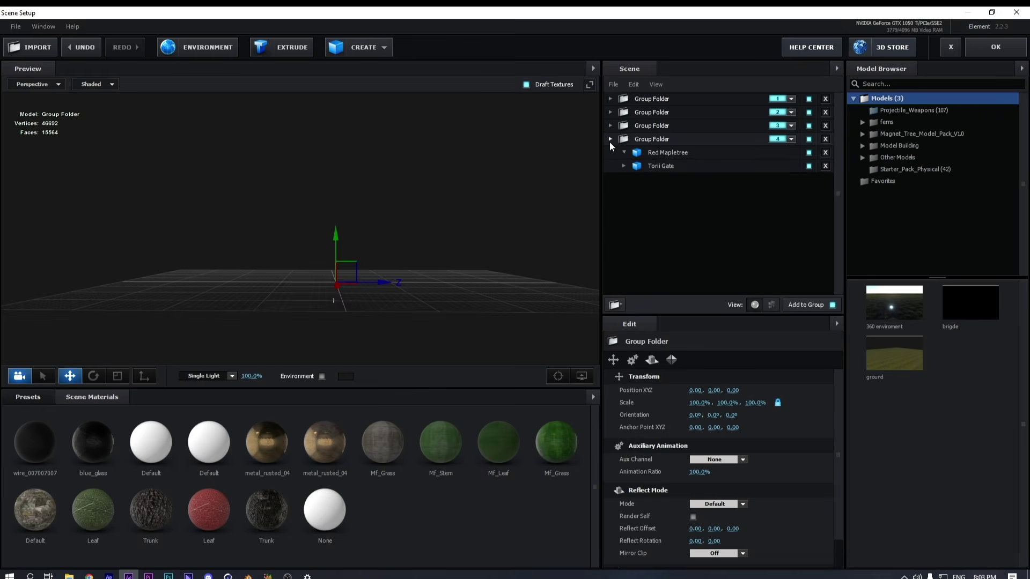
Normalize the Torii Gate's size and move the model to about X 0.18, Y 0.56
click(637, 168)
drag(427, 292, 405, 296)
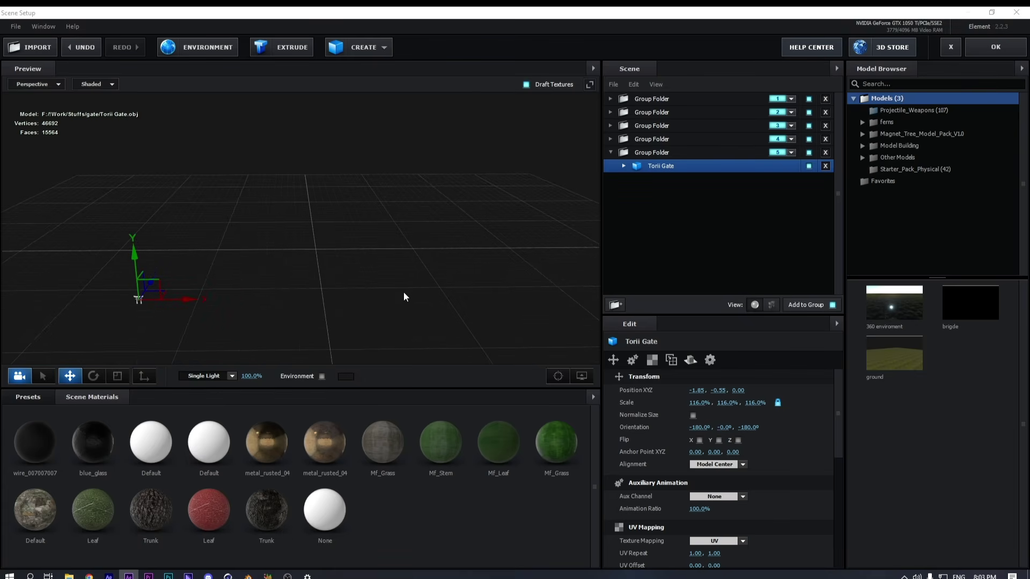
click(692, 416)
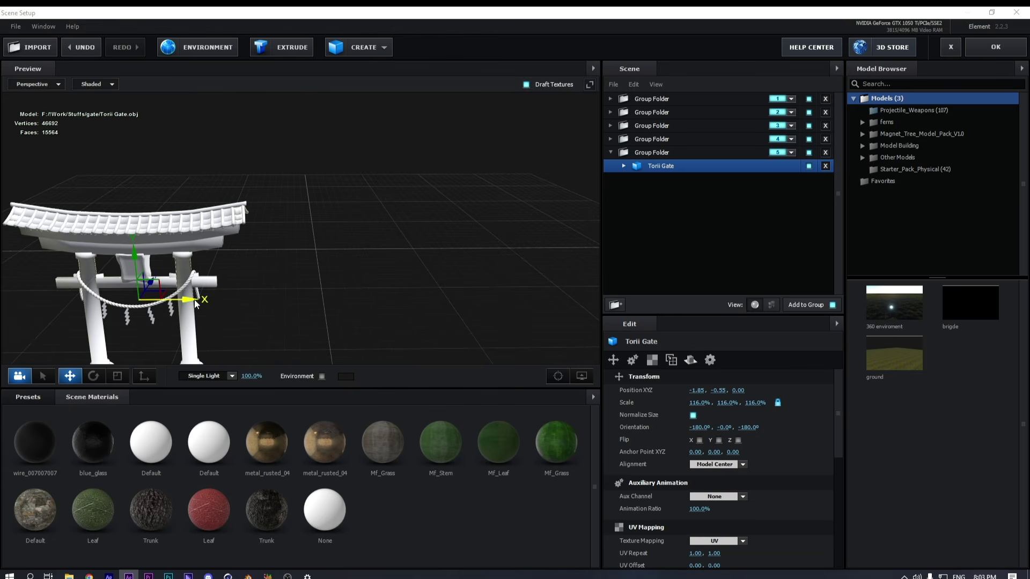
drag(115, 252, 335, 156)
Set the Torii Gate's alignment to Bottom and its X and Y position to 0
click(722, 465)
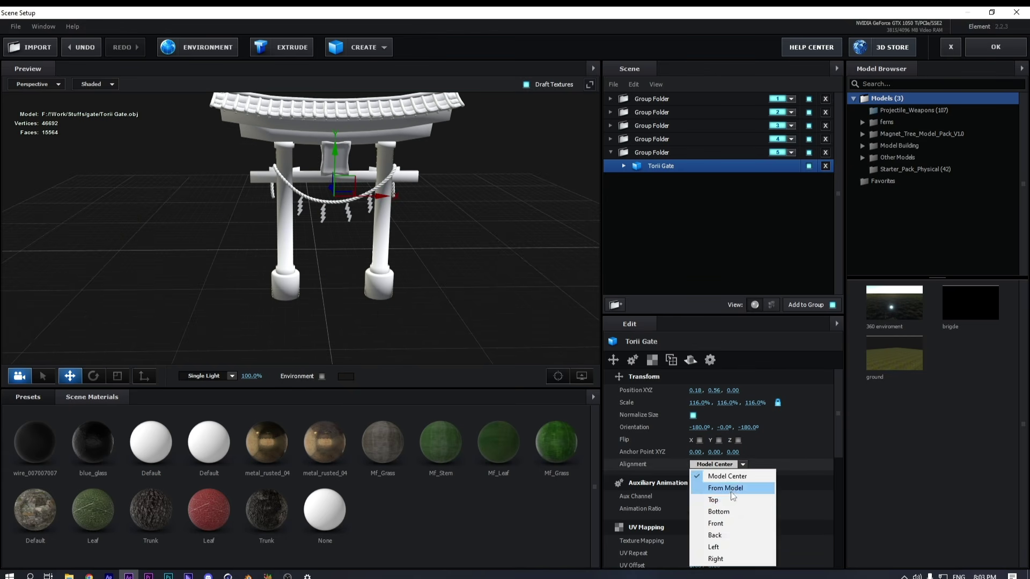
click(719, 512)
drag(339, 150, 337, 201)
scroll(362, 267, up, 4)
scroll(365, 271, down, 3)
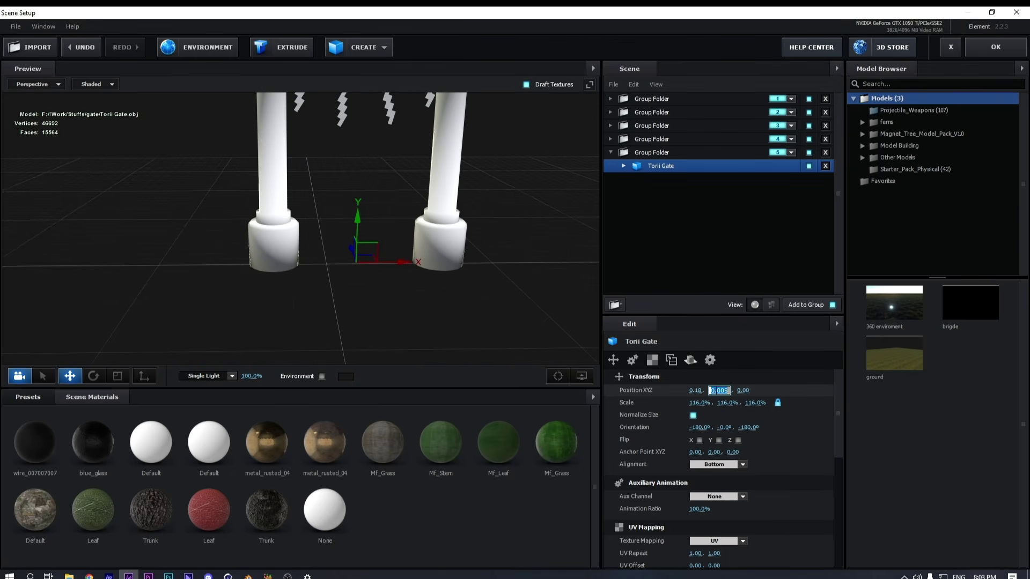
text(0)
key(Return)
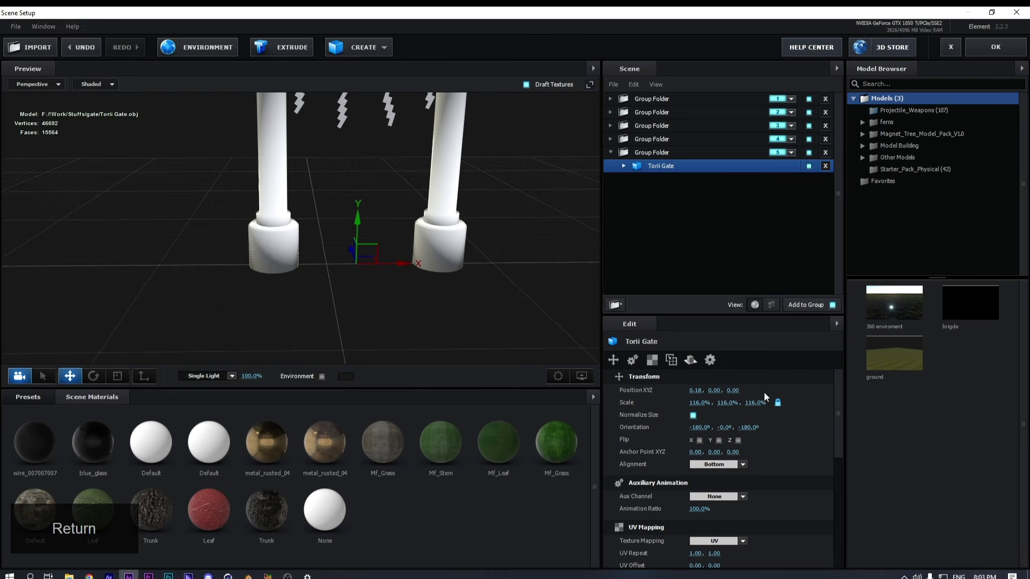
double_click(697, 391)
text(0)
key(Return)
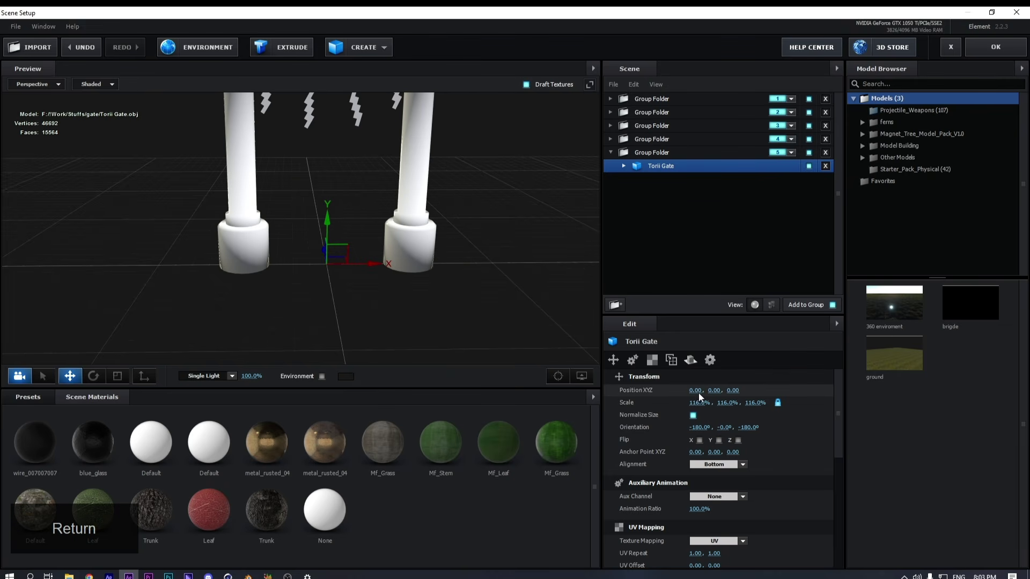
Load Diffuse.png from the gate folder as the diffuse texture of the Torii Gate's material
scroll(456, 227, down, 5)
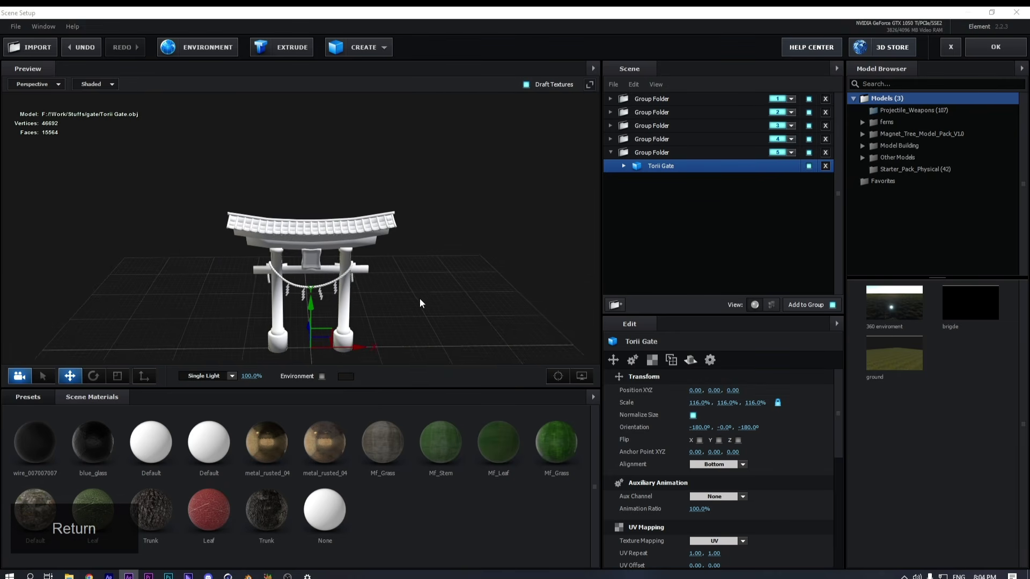
scroll(423, 287, up, 5)
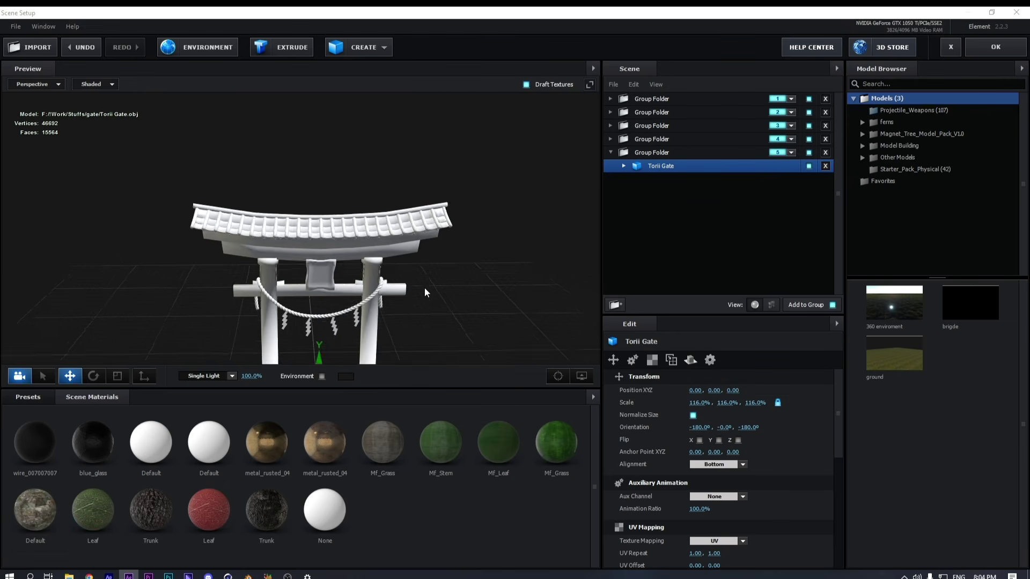
click(624, 166)
click(670, 180)
click(717, 423)
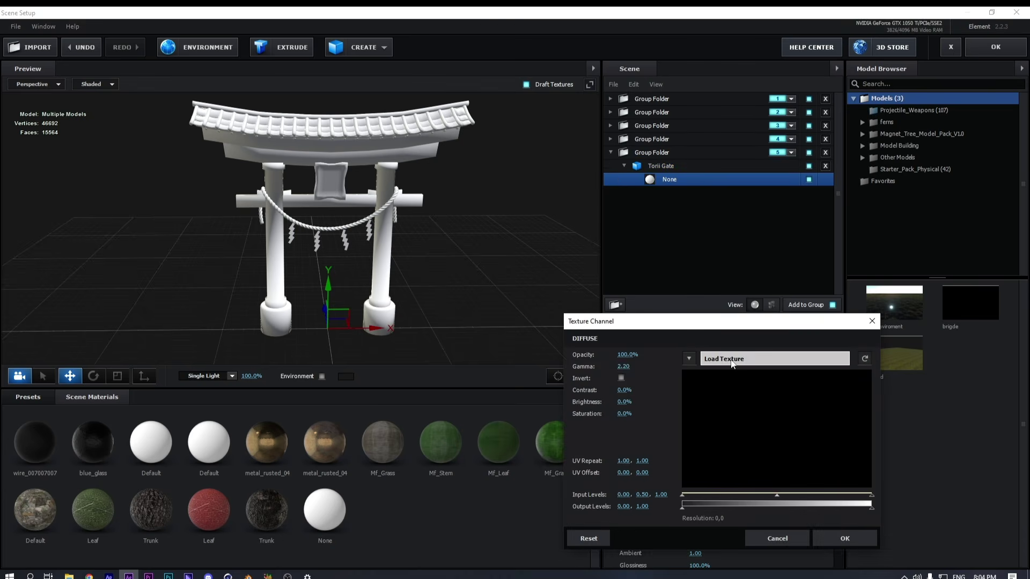
click(799, 358)
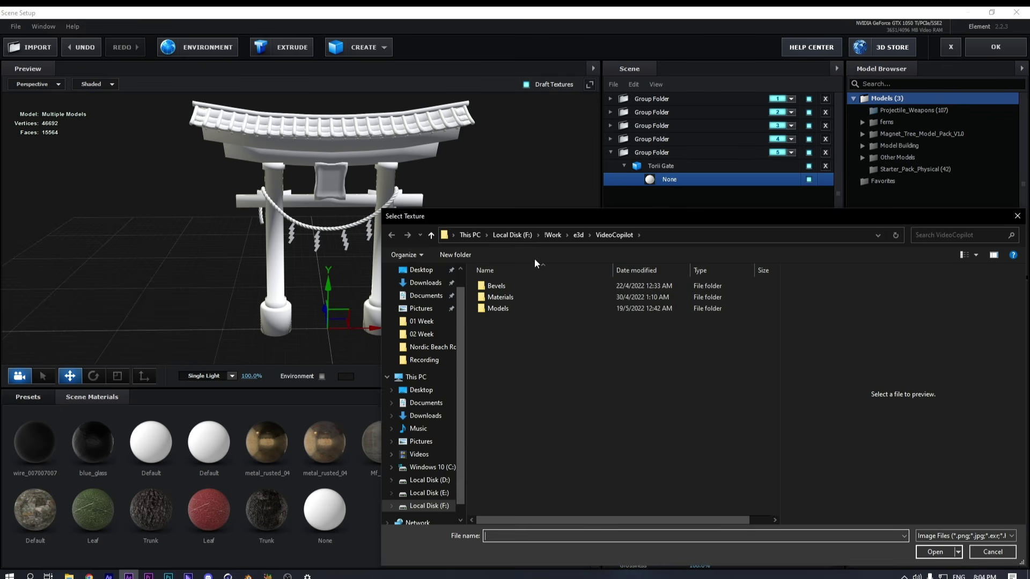
click(553, 234)
double_click(508, 330)
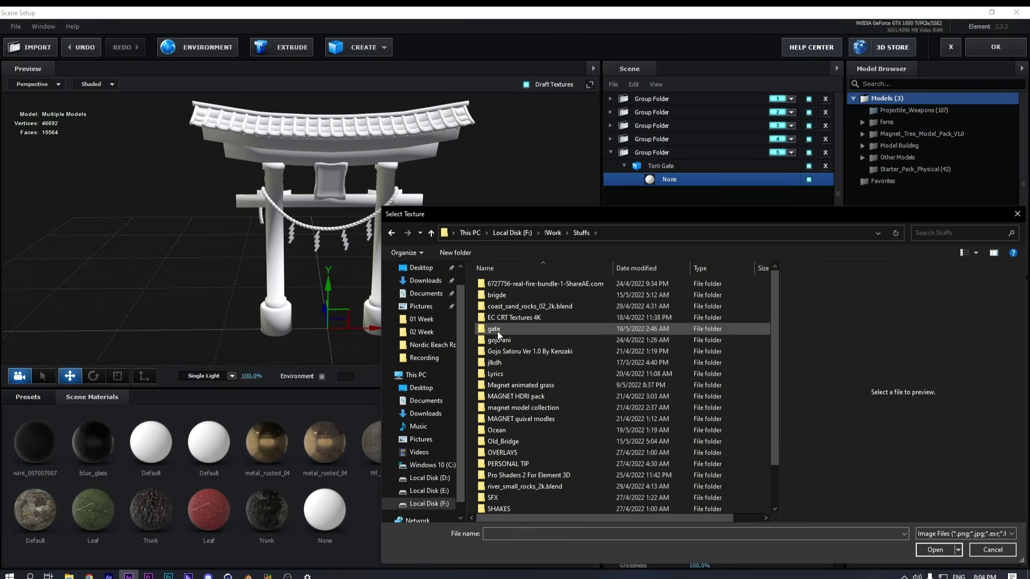
double_click(497, 329)
double_click(499, 301)
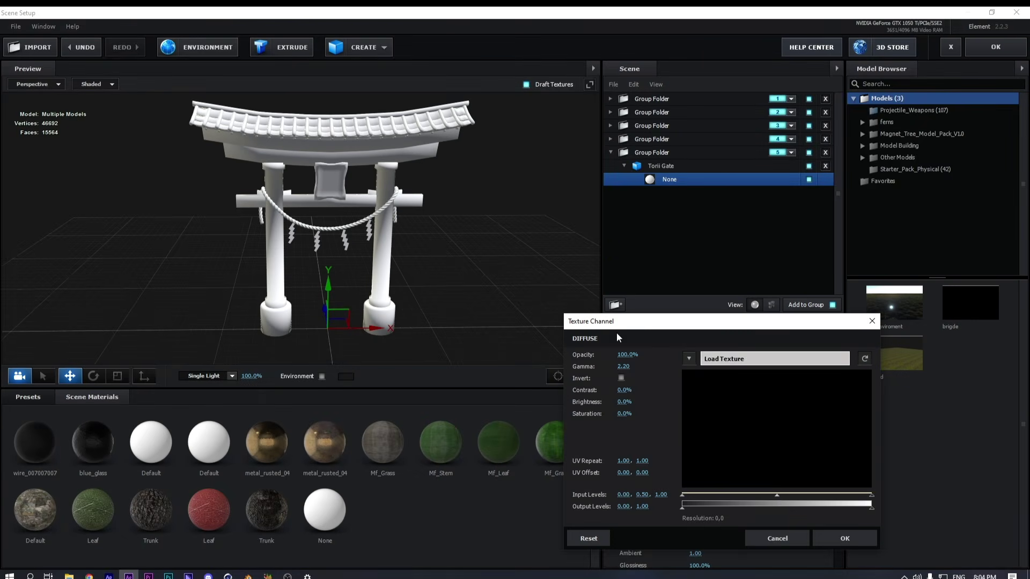
click(825, 539)
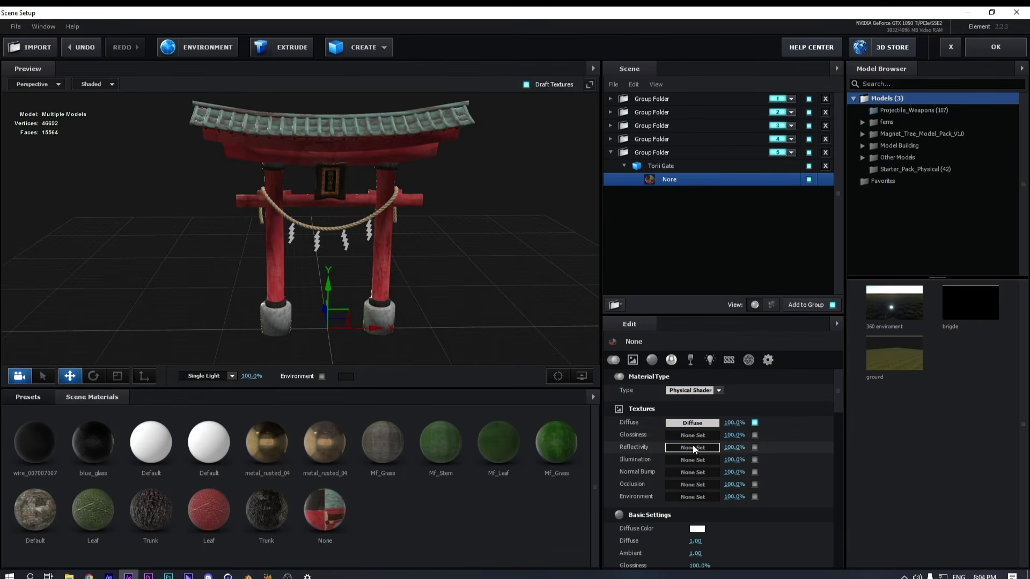
Load Occlusion.png as the glossiness texture of the Torii Gate's material
click(698, 420)
click(720, 372)
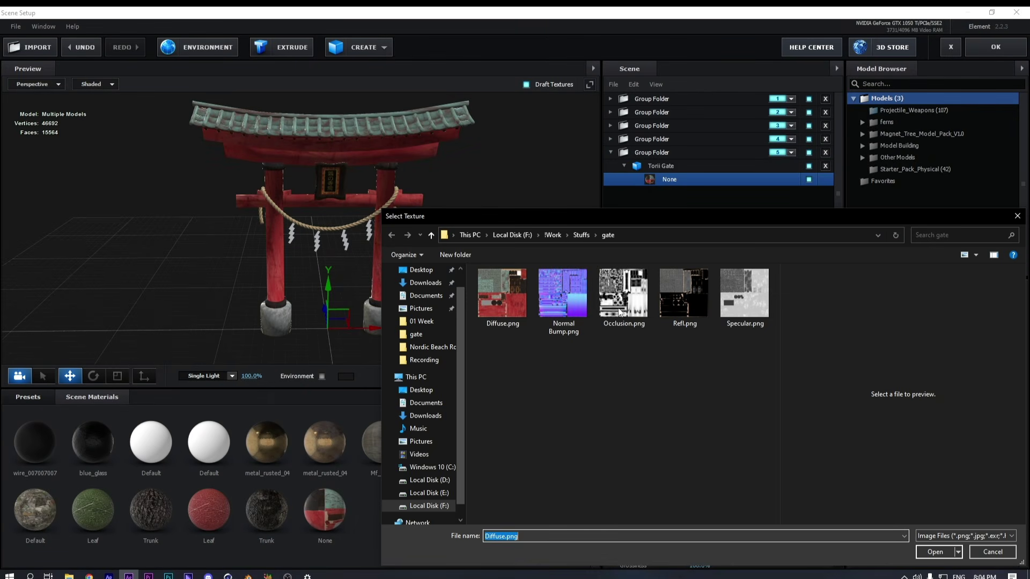
double_click(622, 310)
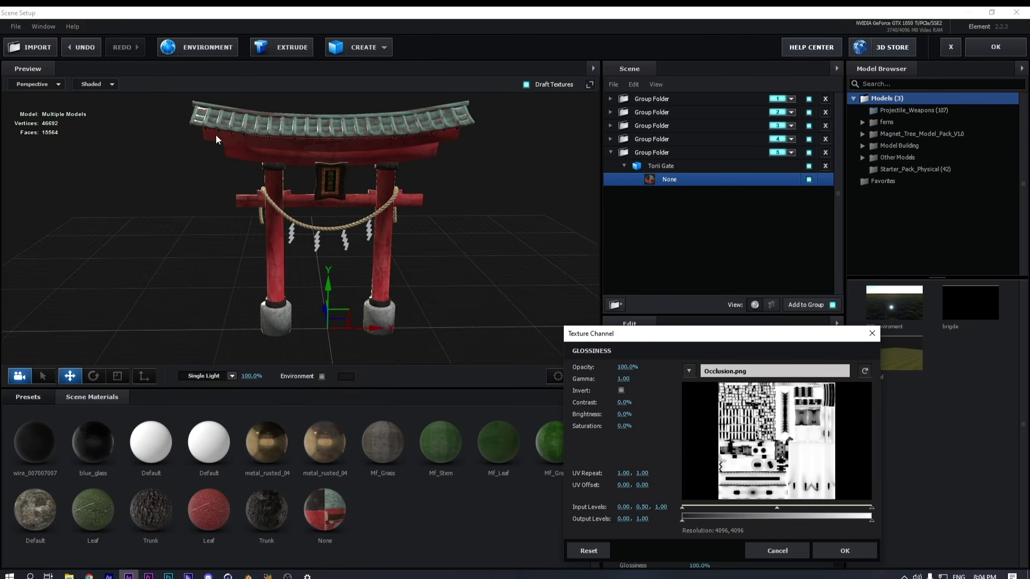
click(827, 550)
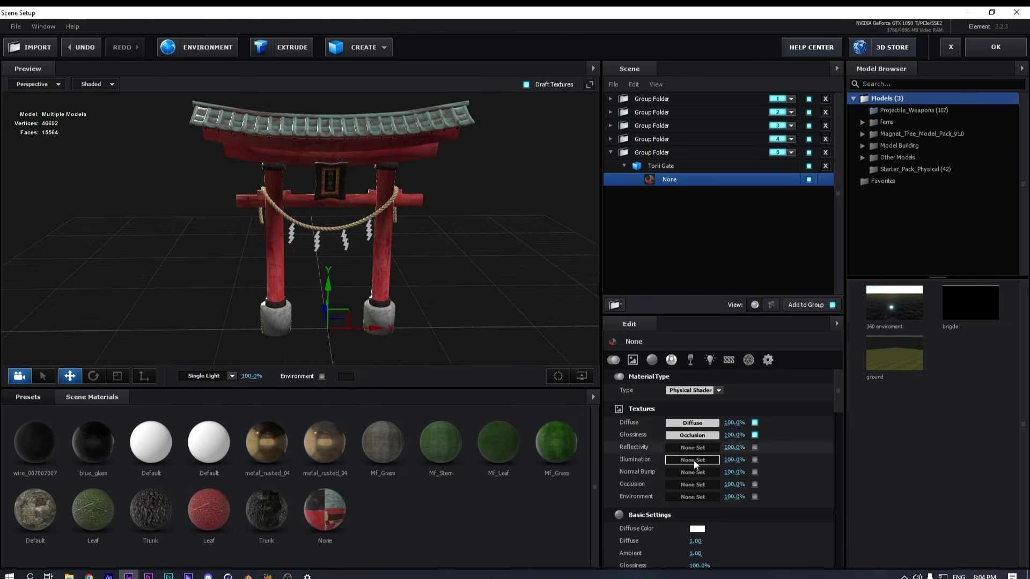
Clear the Torii Gate material's glossiness texture and load Occlusion.png as its occlusion texture instead
right_click(696, 439)
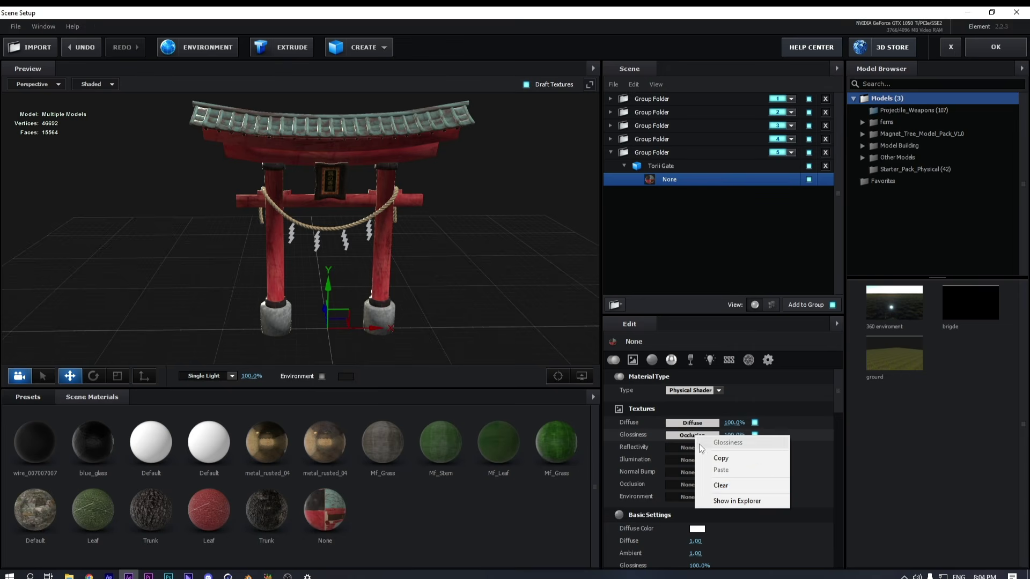
click(706, 483)
click(686, 485)
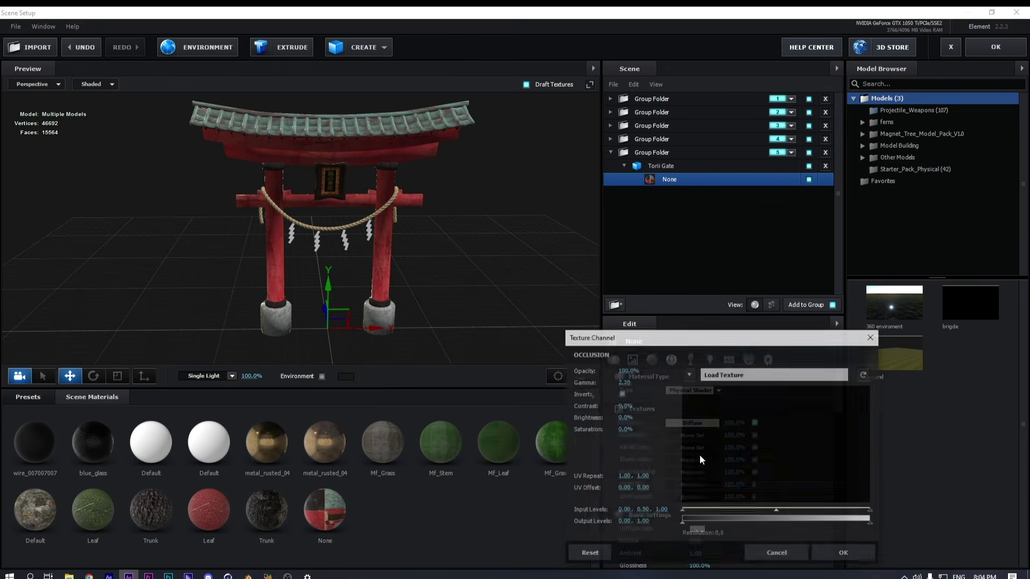
click(736, 375)
click(636, 310)
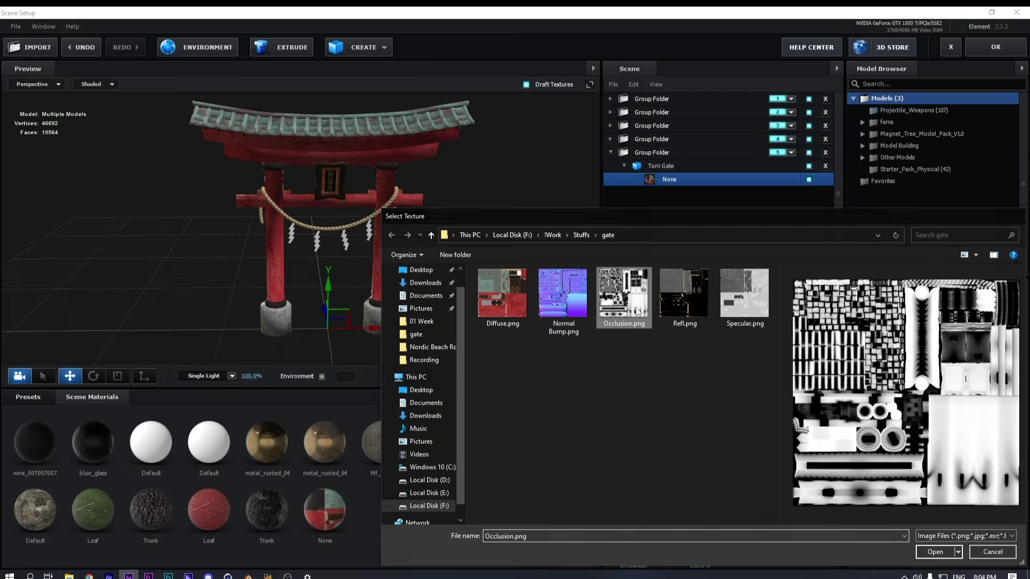
double_click(638, 311)
click(846, 551)
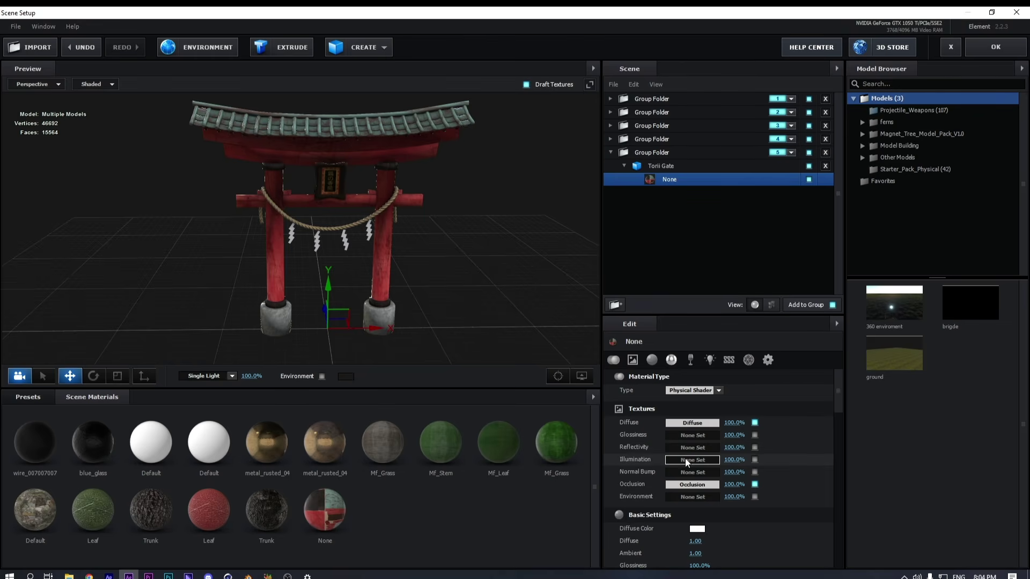
Try Normal Bump.png from the gate folder as the normal bump texture of the Torii Gate's material
click(693, 472)
click(718, 374)
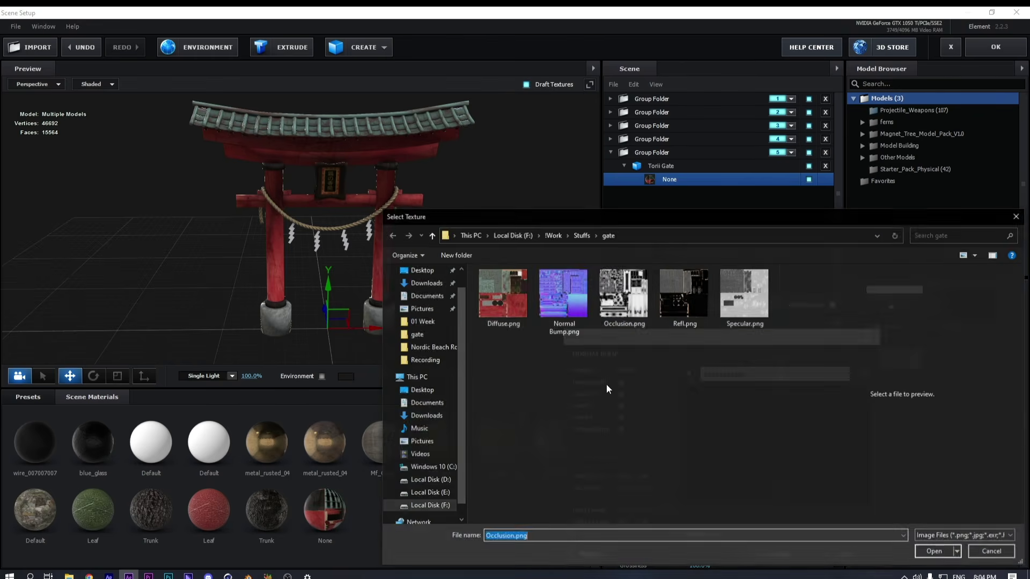
double_click(554, 297)
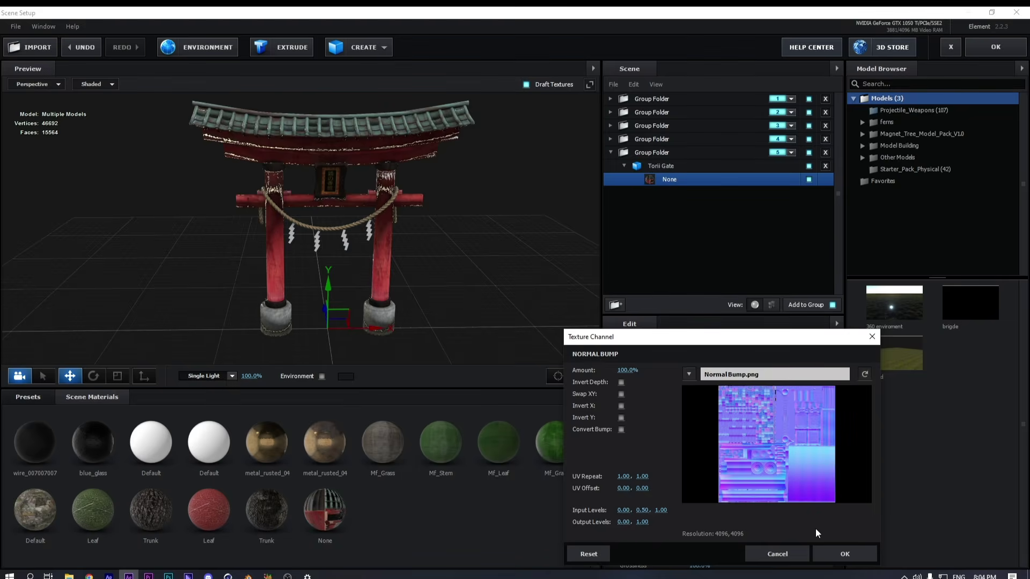
click(778, 554)
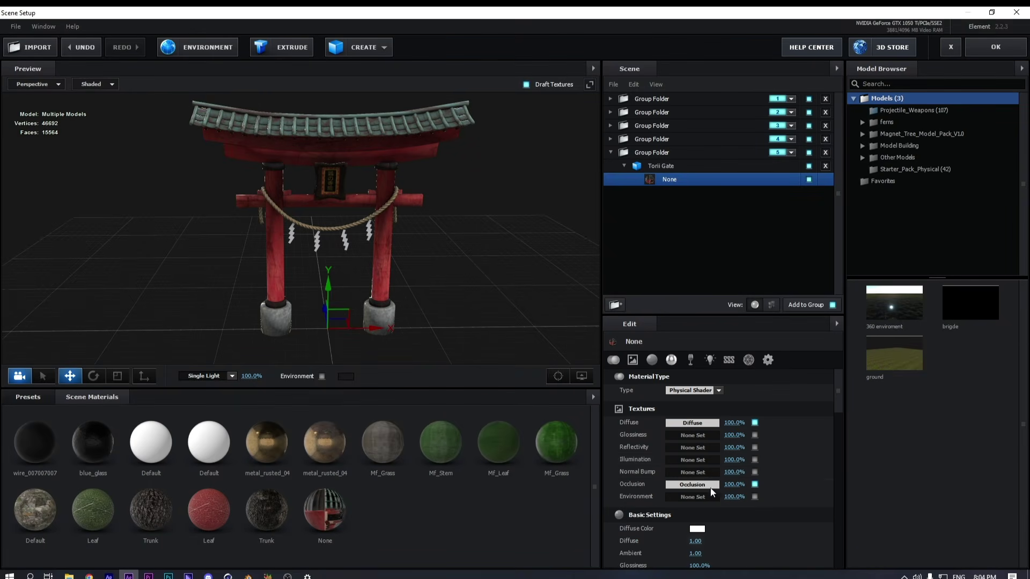
Load Refl.png from the gate folder as the reflectivity texture of the Torii Gate's material
click(696, 446)
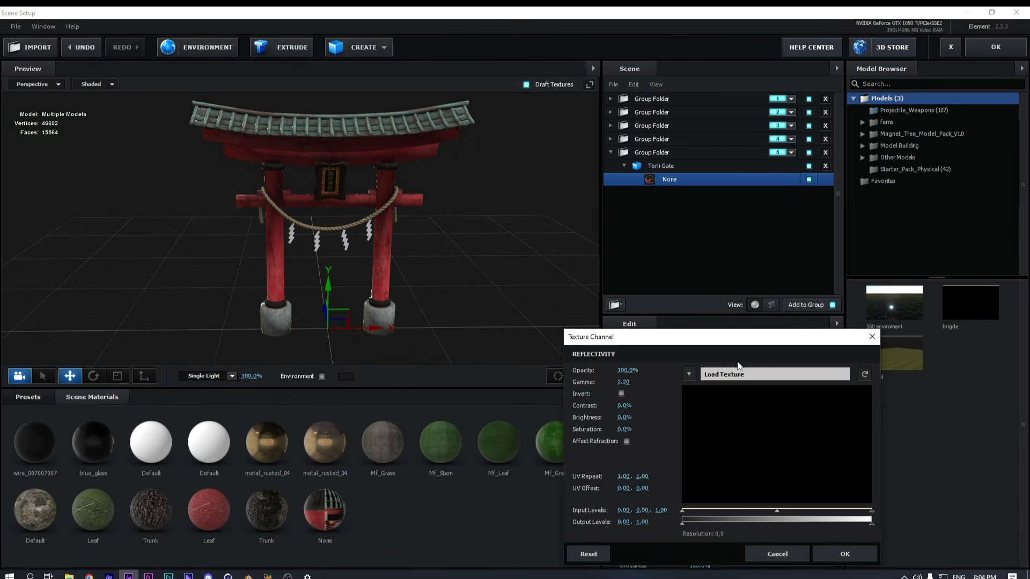
click(719, 374)
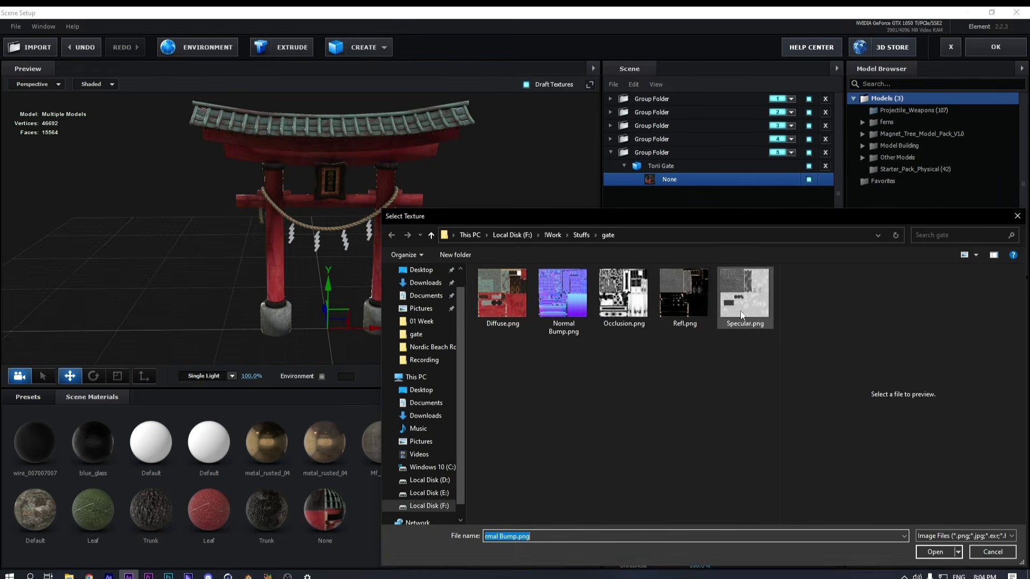
double_click(690, 301)
click(835, 554)
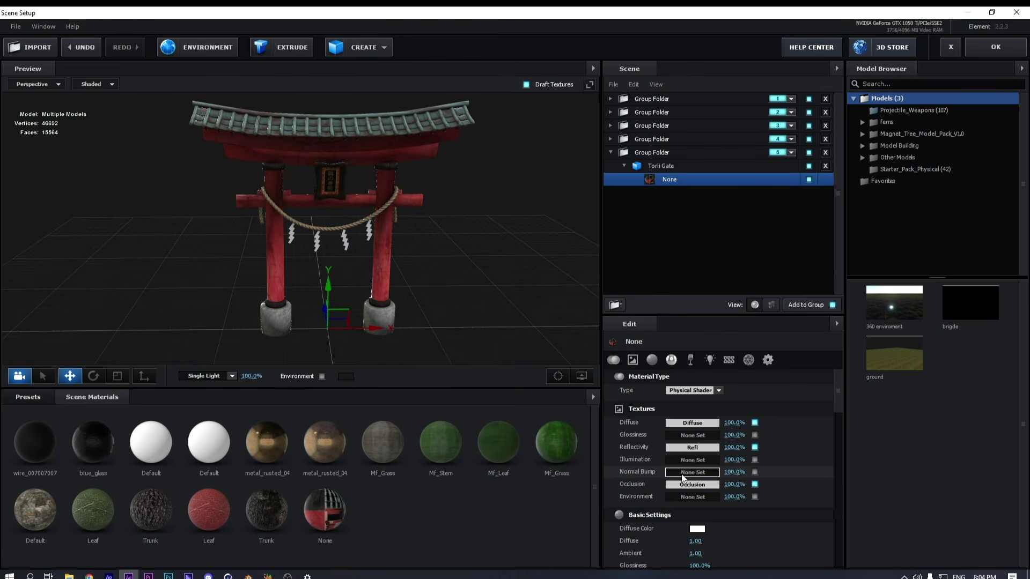
Examine the Torii Gate's hanging sign up close with draft textures turned off
drag(461, 285, 292, 273)
scroll(431, 246, up, 5)
scroll(291, 271, up, 5)
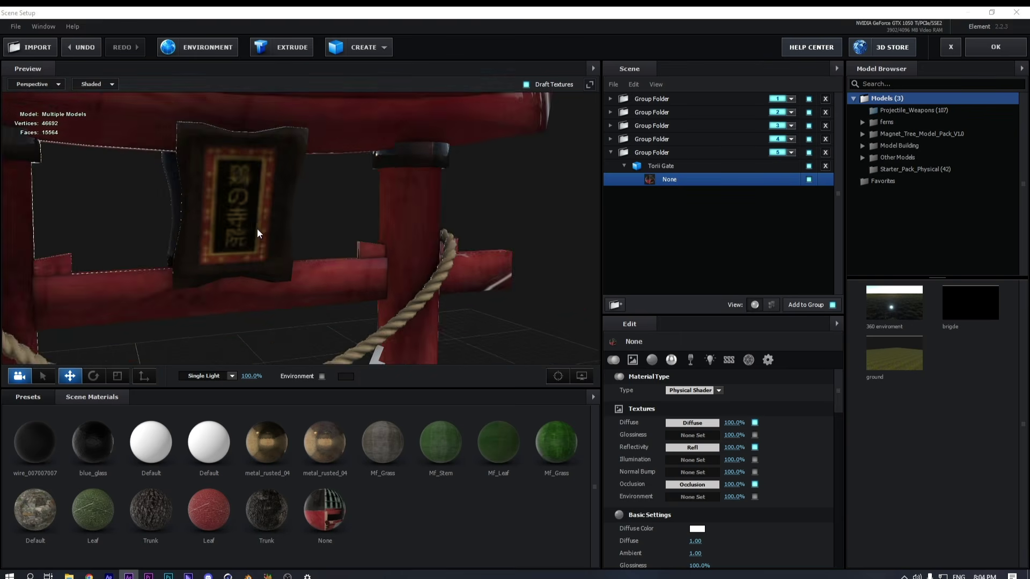
scroll(258, 233, up, 3)
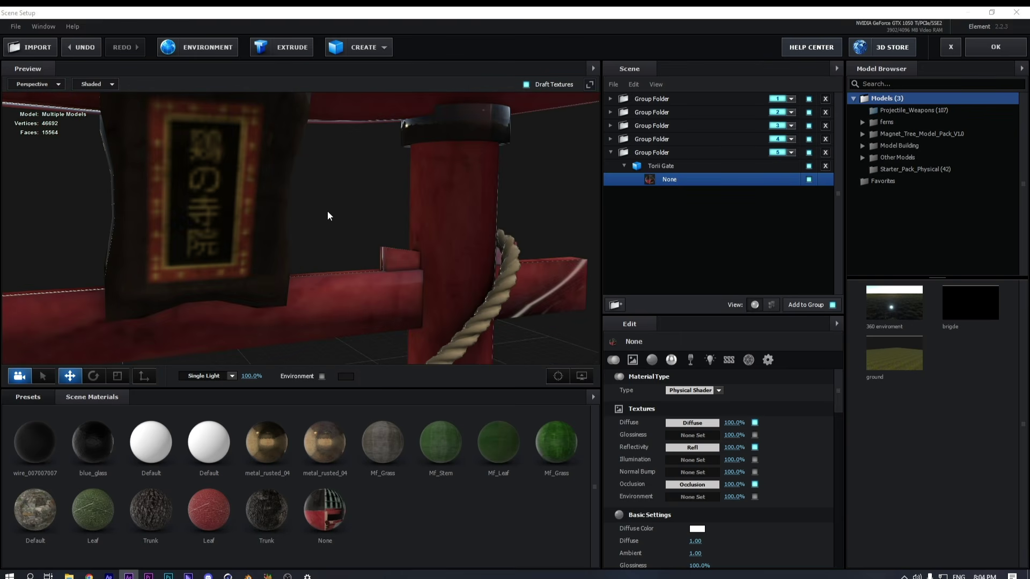
click(526, 85)
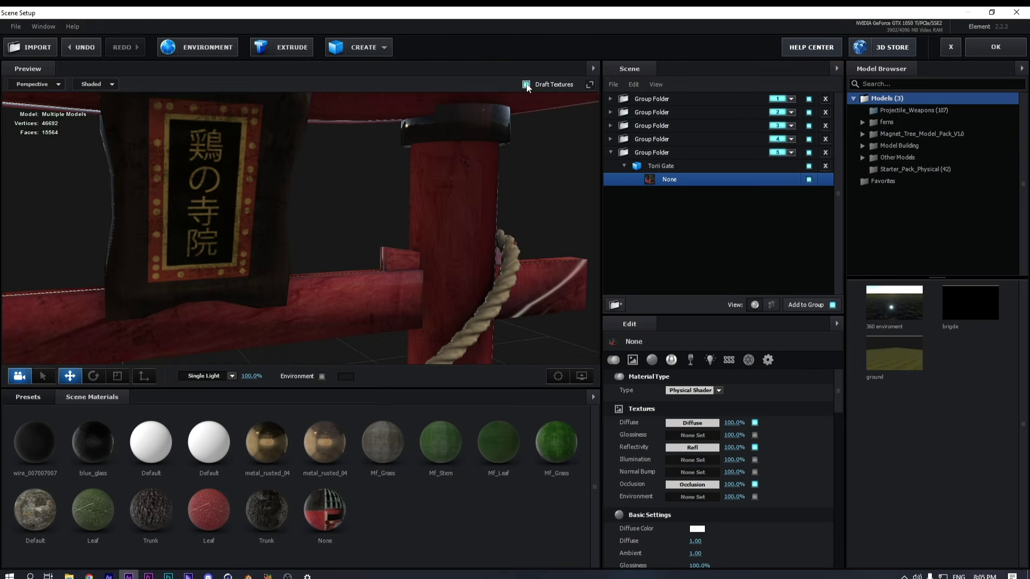
scroll(355, 241, down, 10)
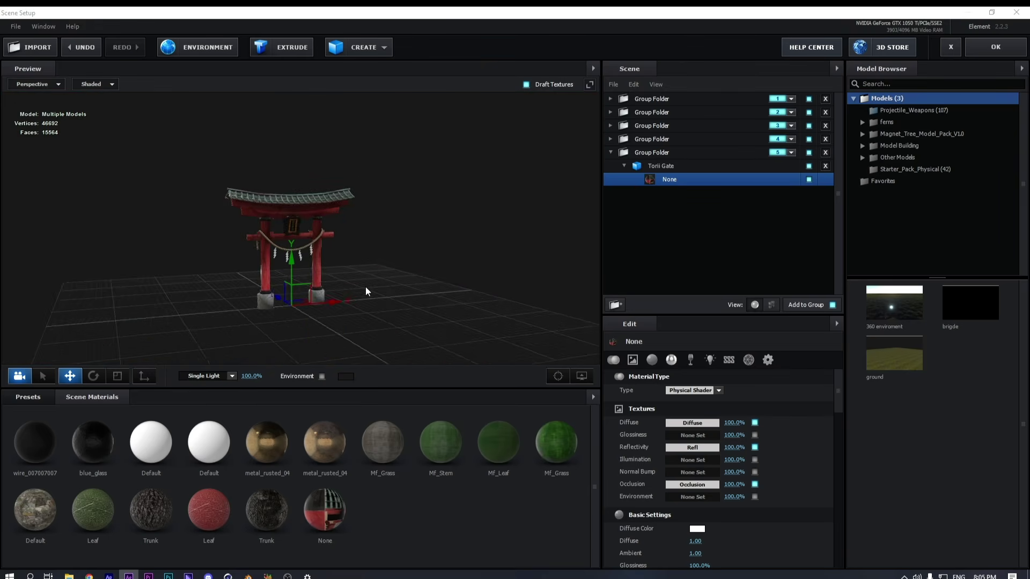
scroll(356, 303, up, 6)
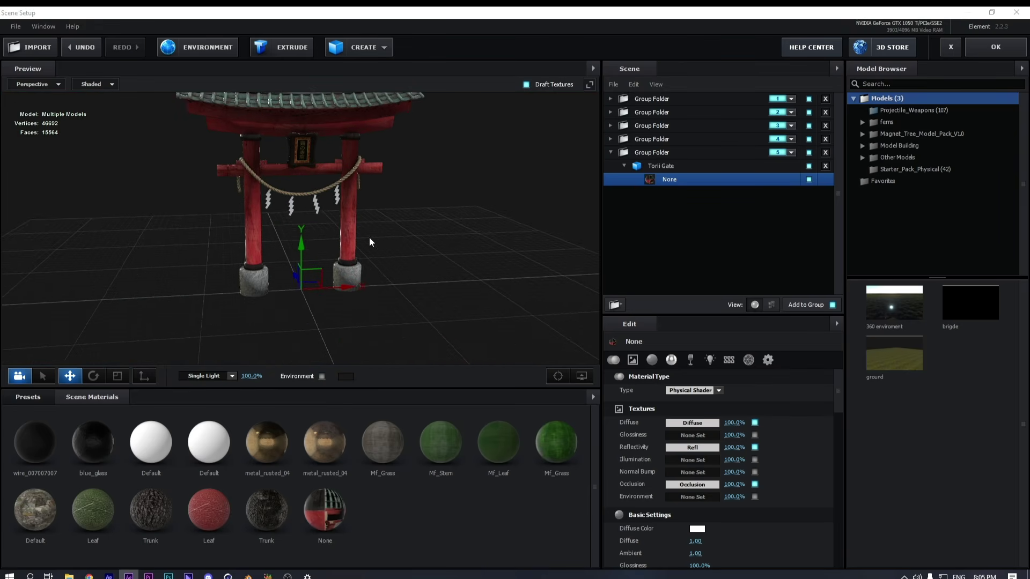
Create a box under the Torii Gate with a chamfer of 0 and an unlinked Y scale of 8.5%
click(350, 51)
click(349, 72)
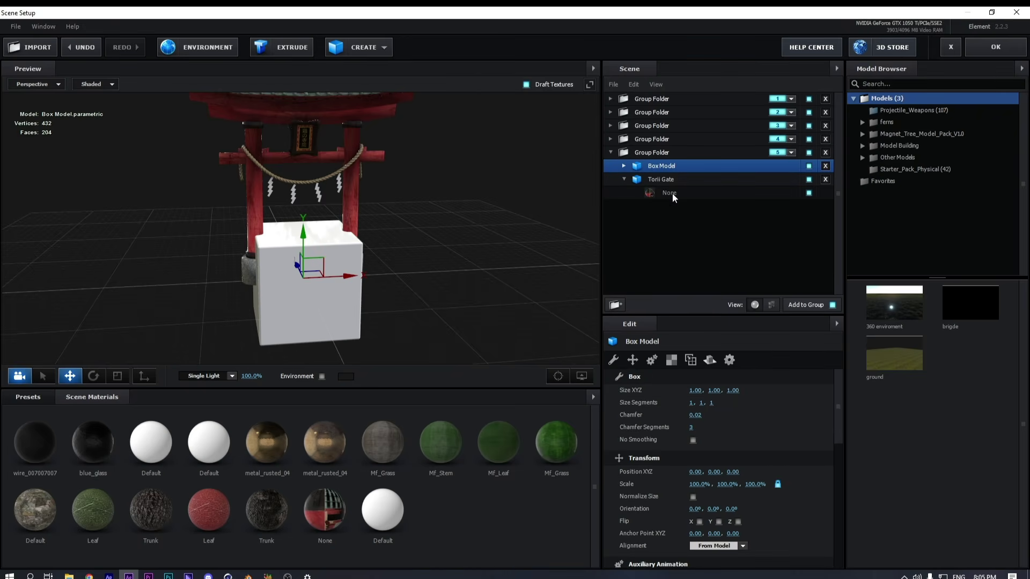
drag(696, 415, 557, 414)
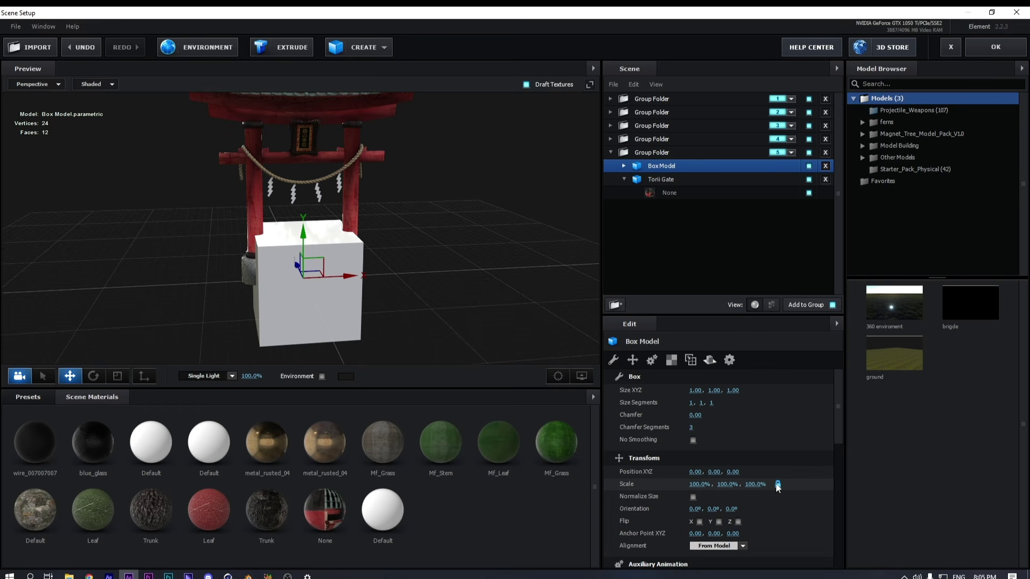
drag(724, 484, 587, 485)
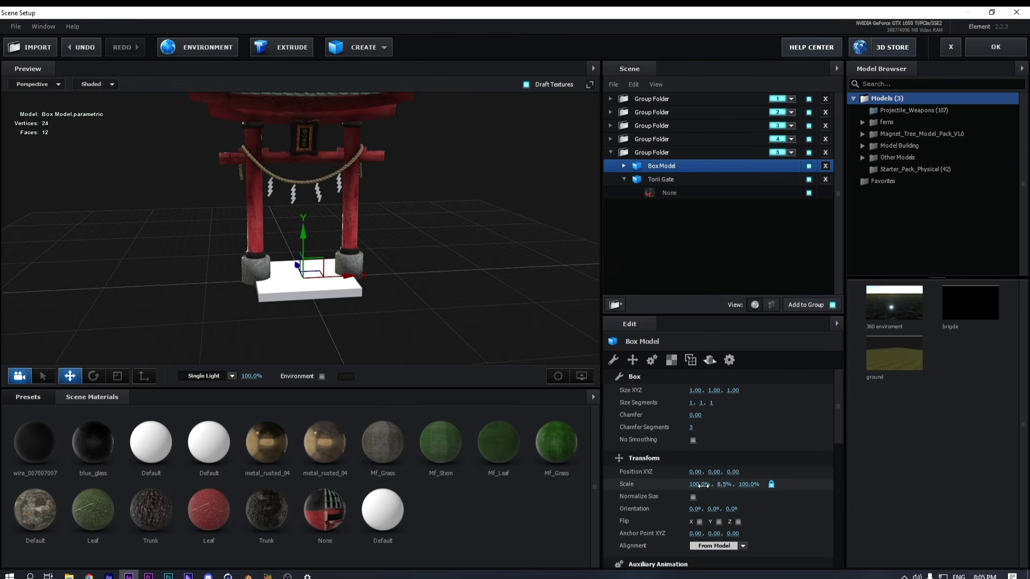
Widen the box into a floor slab by setting its X and Z scale to 328%
drag(700, 485, 780, 489)
key(ctrl+z)
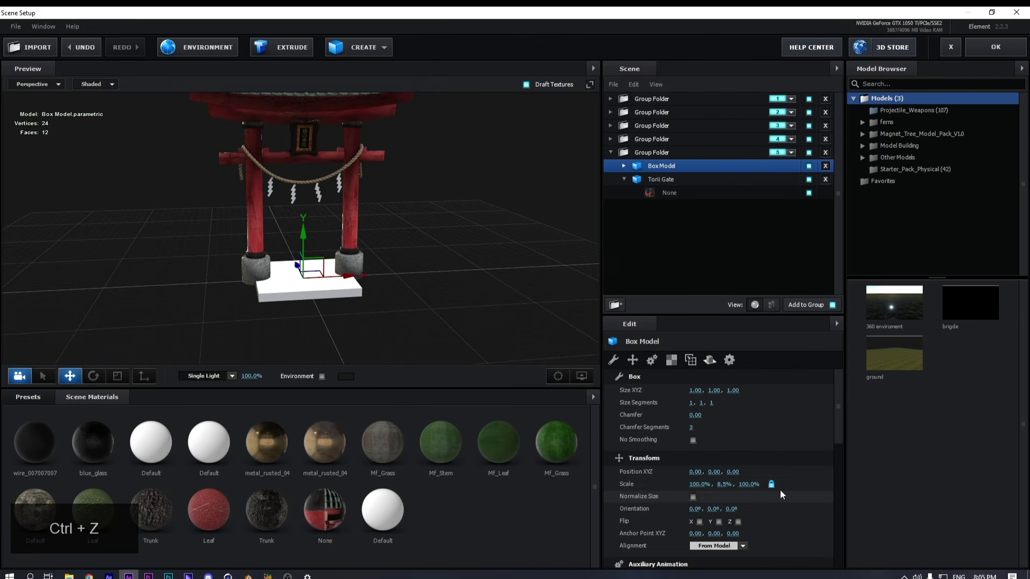
drag(699, 484, 947, 495)
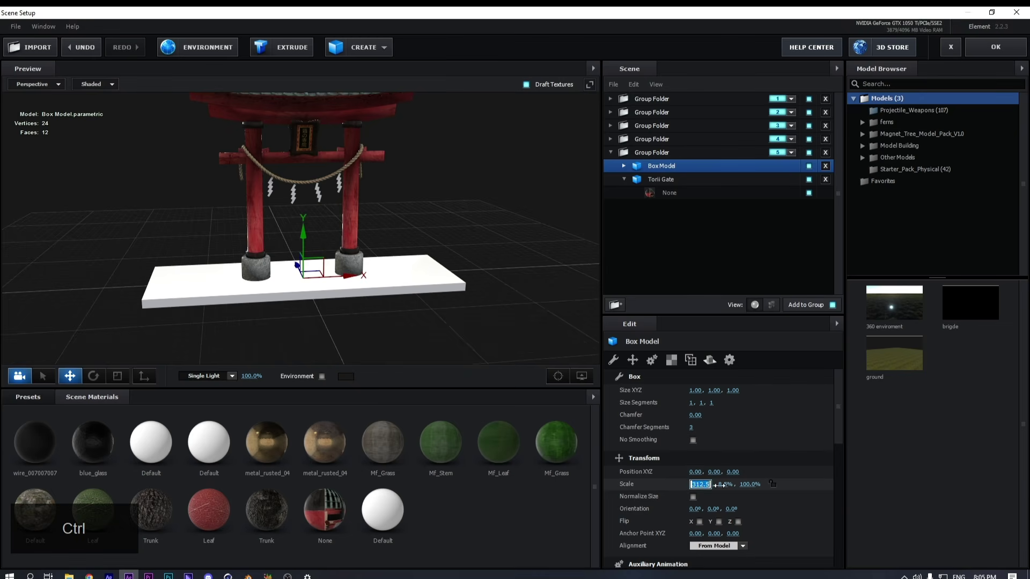
text(328)
key(Return)
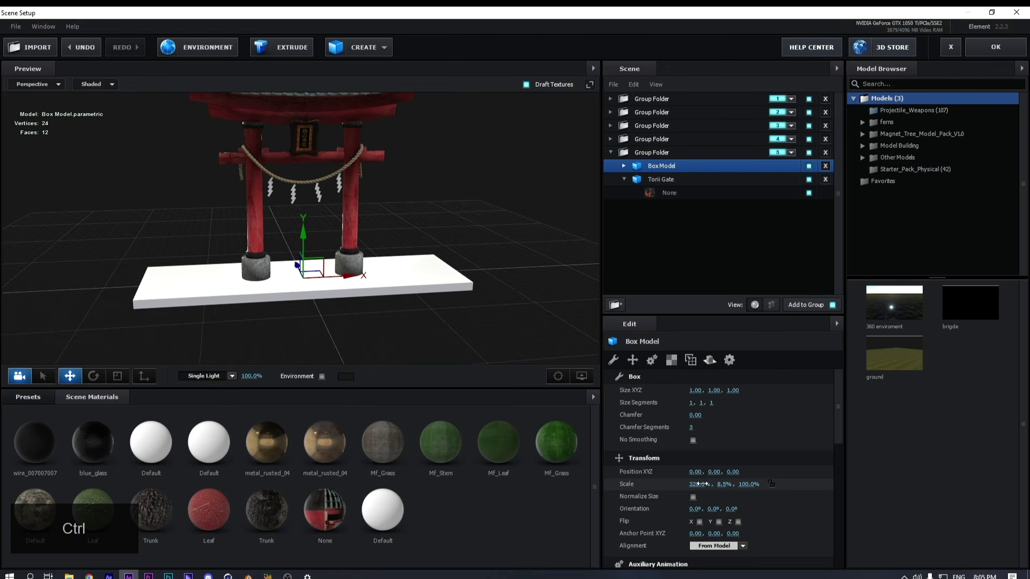
double_click(700, 484)
key(ctrl+c)
double_click(748, 484)
key(ctrl+v)
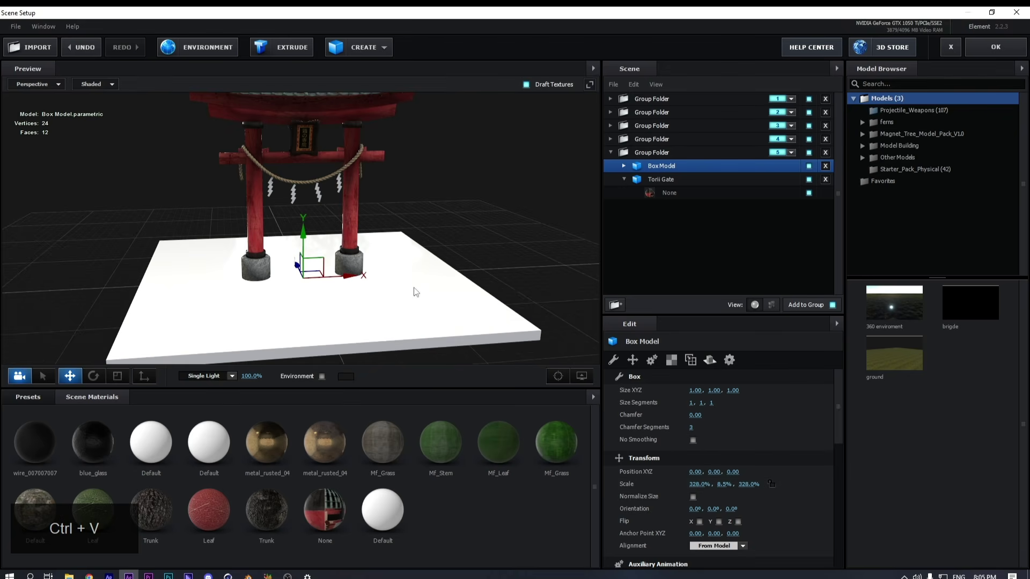
Move the floor slab along the Z axis to a position of about 1.28
drag(296, 265, 292, 236)
scroll(365, 317, up, 3)
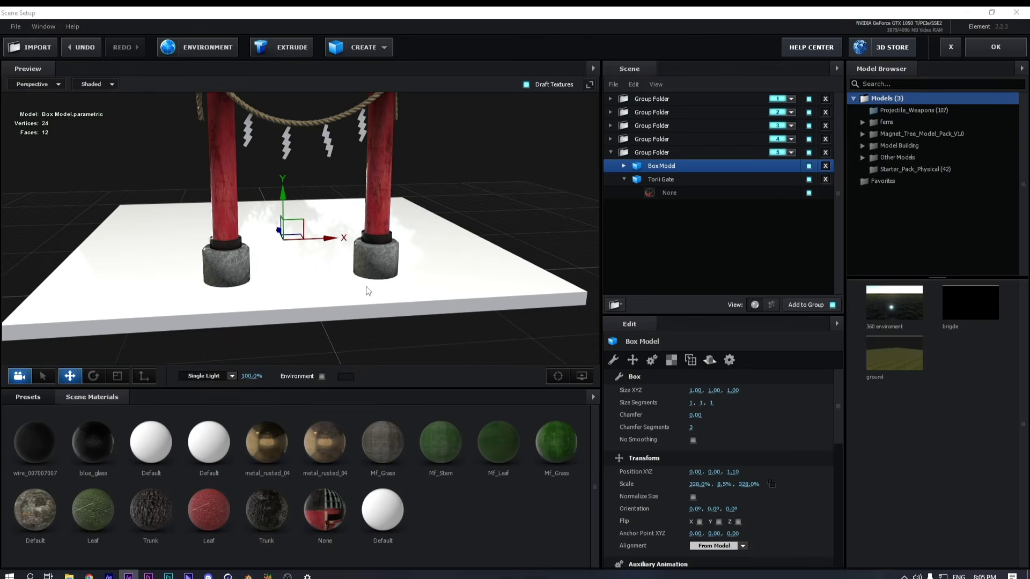
scroll(345, 296, up, 2)
drag(272, 234, 273, 225)
Thin the floor slab under the gate pillars to a Y scale of about 7%
drag(322, 258, 337, 287)
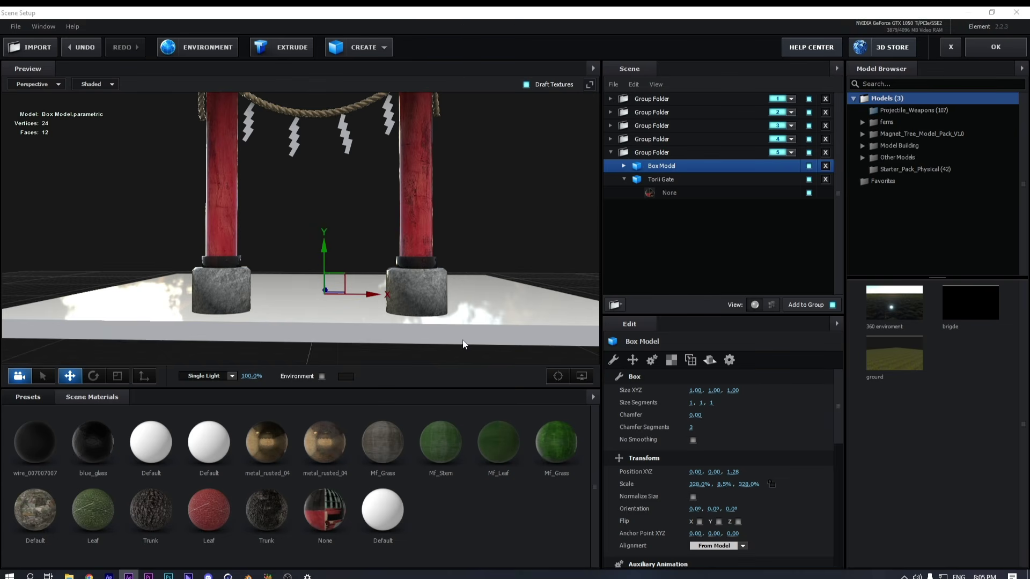
scroll(422, 313, down, 2)
scroll(425, 331, up, 5)
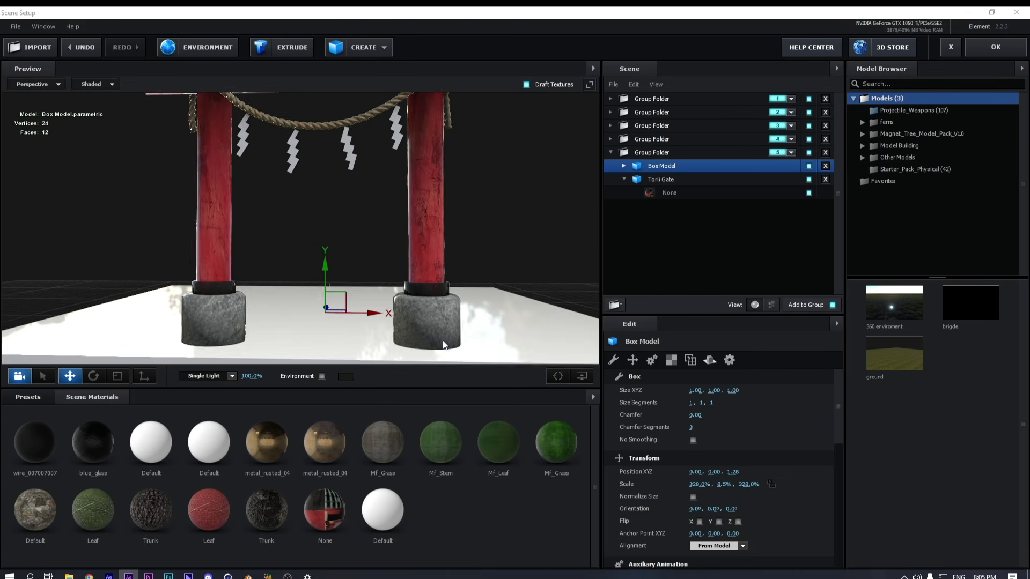
drag(433, 317, 423, 272)
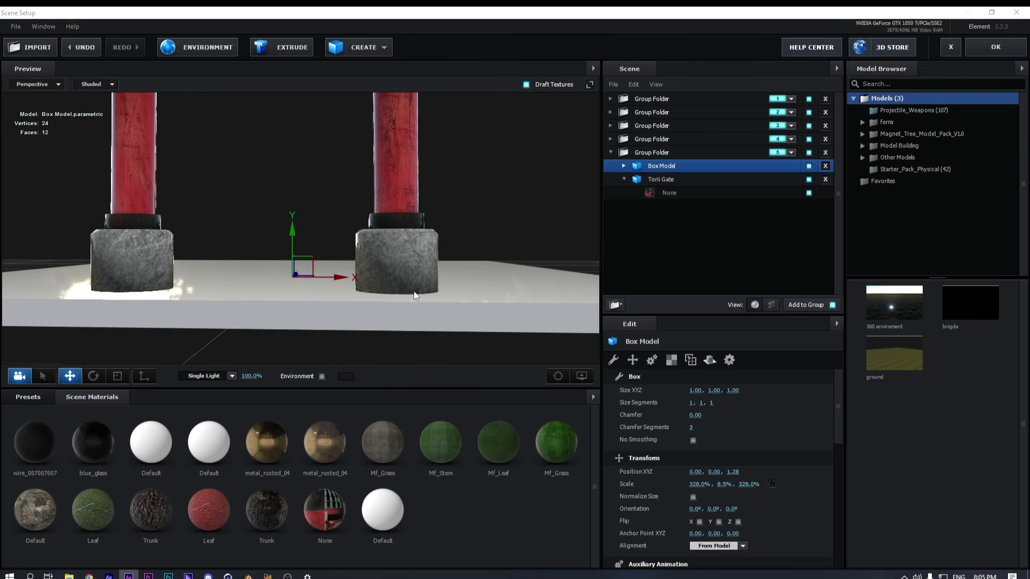
drag(727, 484, 590, 388)
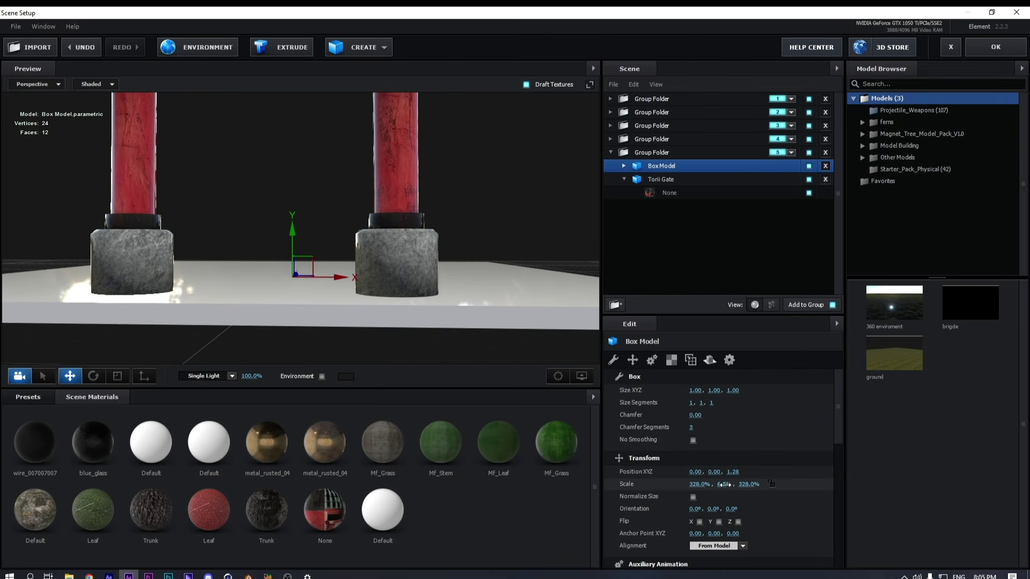
key(ctrl+z)
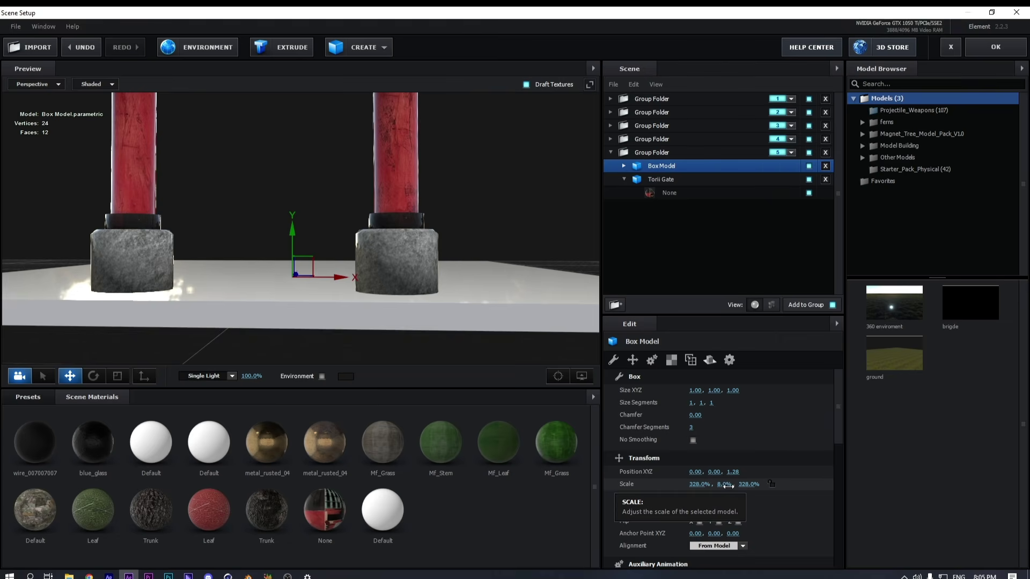
scroll(728, 485, down, 1)
scroll(728, 485, down, 1)
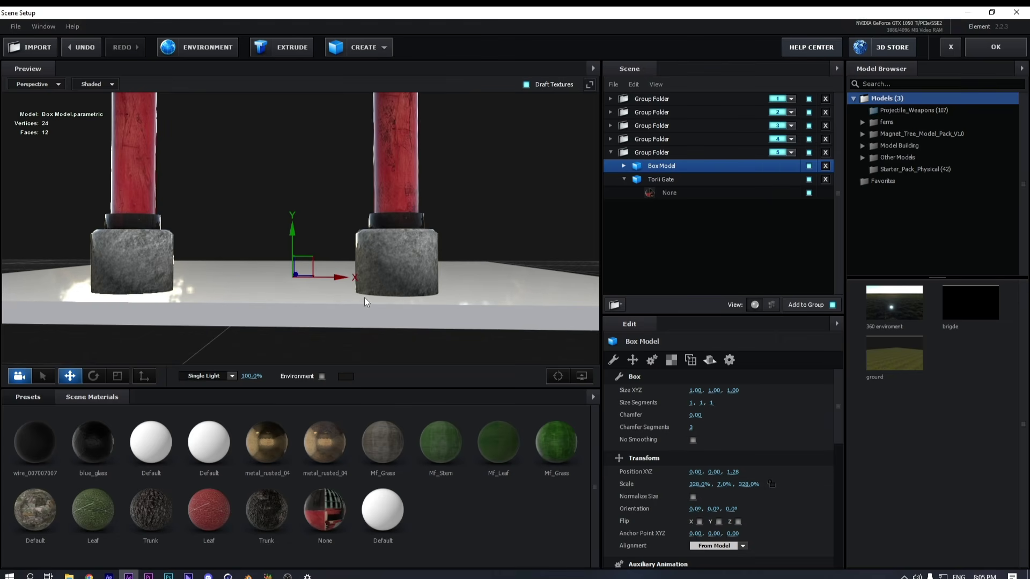
Lower the floor slab to a Y position of about -0.03 and set its Y scale to 8.5%
drag(289, 236, 296, 243)
scroll(726, 486, down, 1)
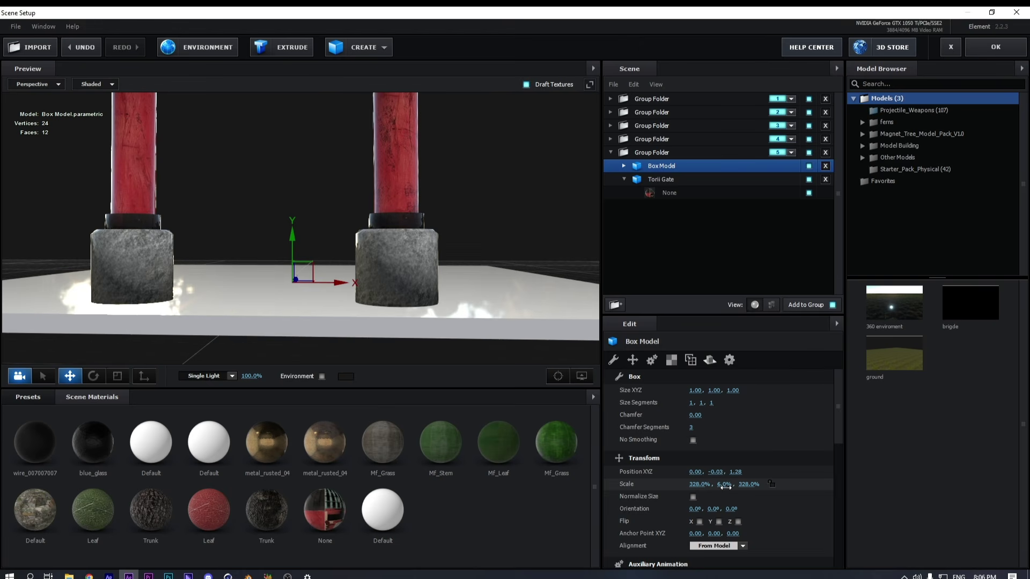
text(8)
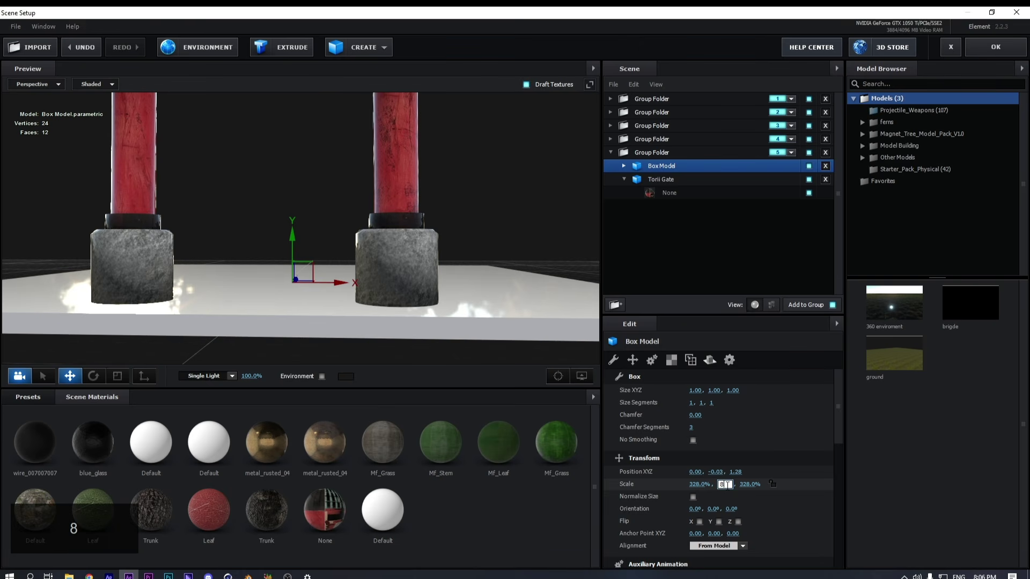
text(.5)
key(Return)
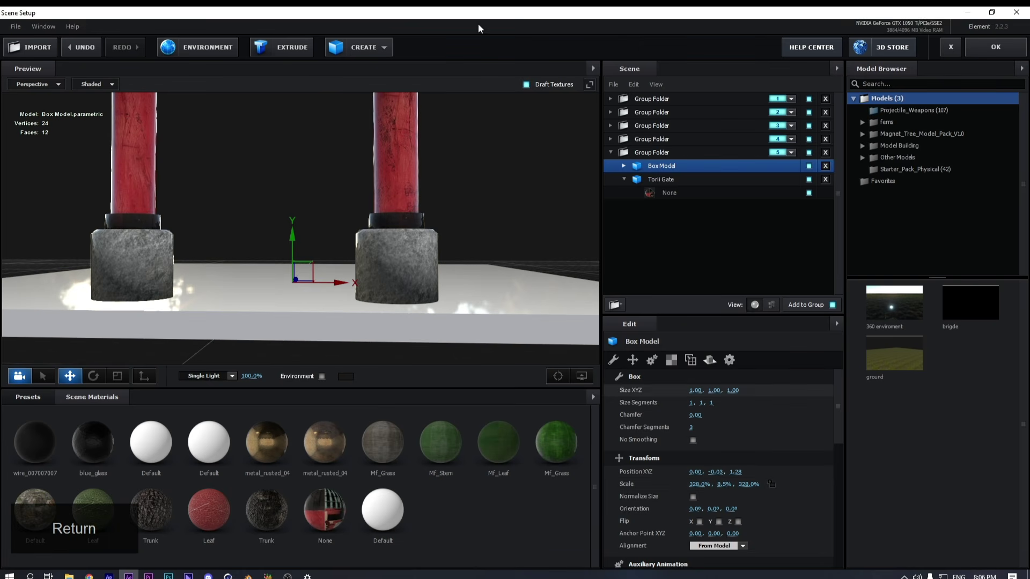
Create a second box in the Torii Gate's group and round it with a chamfer of 0.70
click(357, 47)
click(340, 72)
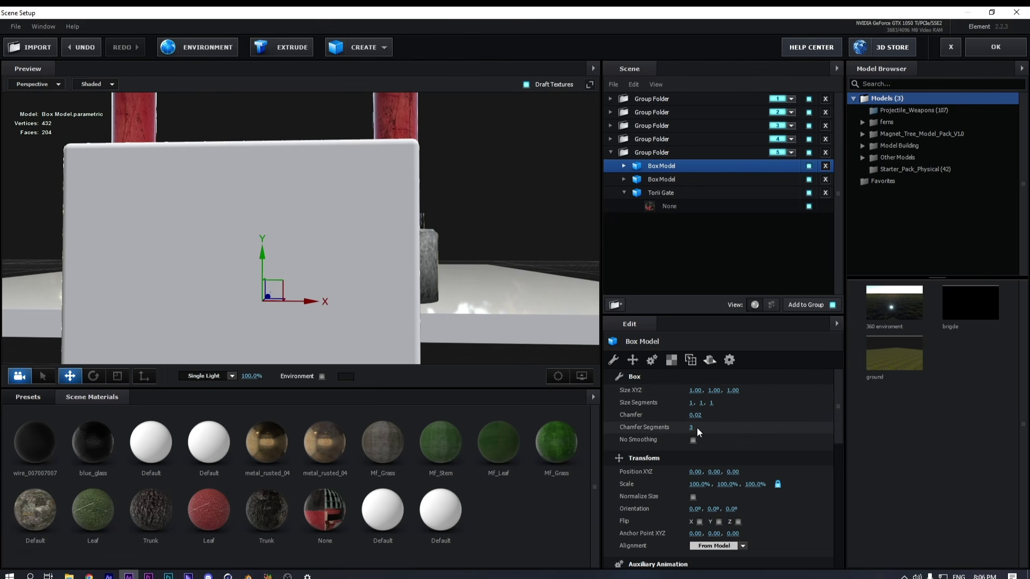
drag(696, 415, 813, 420)
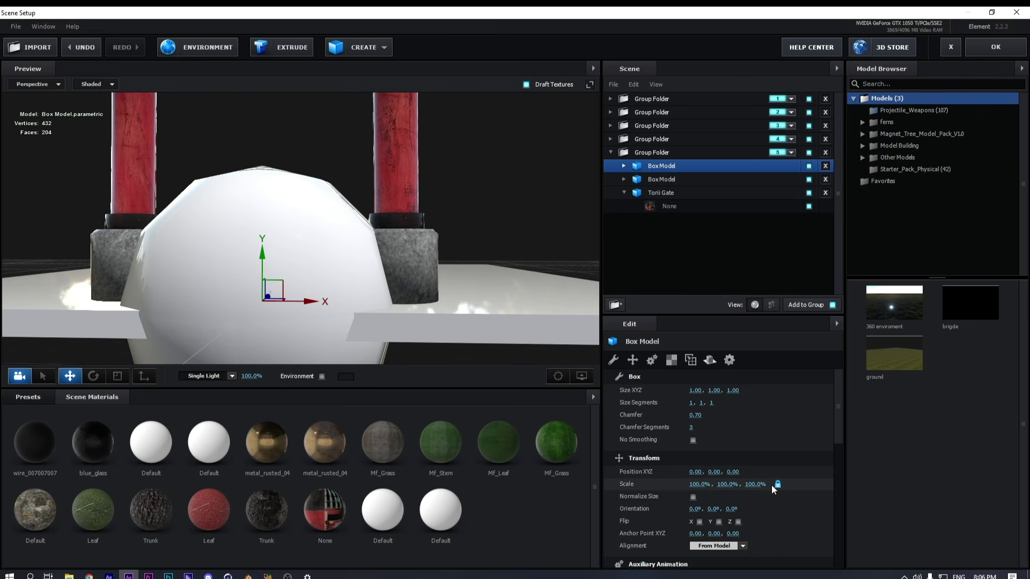
Flatten the rounded box to a Y scale of 5.5% and raise it to a Y position of about 0.18
drag(728, 484, 430, 484)
drag(262, 266, 301, 279)
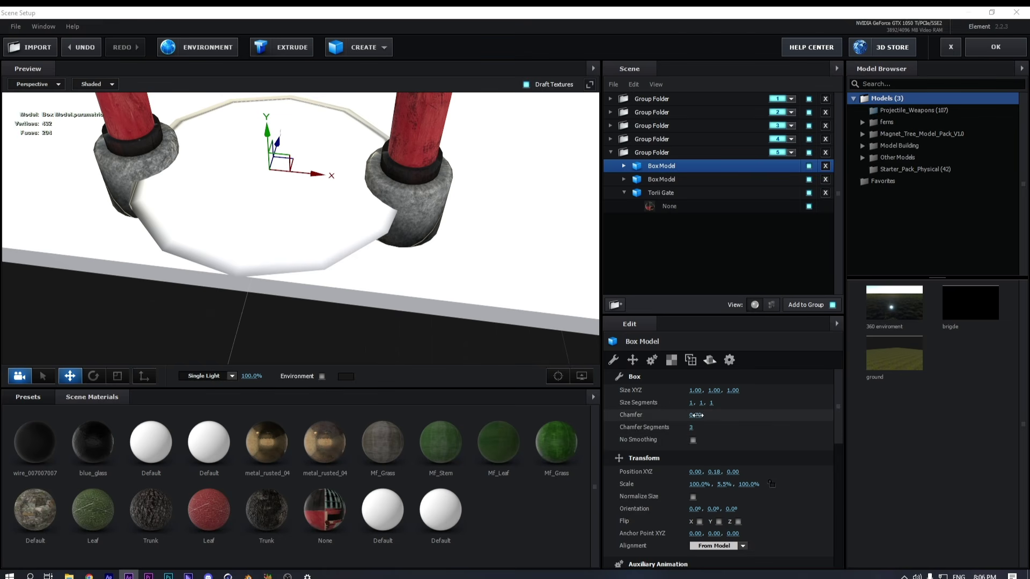
Reset the second box's chamfer to 0.00 and fit it under the left pillar at about 38% X/Z scale, X -0.51, Y 0.03
drag(731, 417, 509, 415)
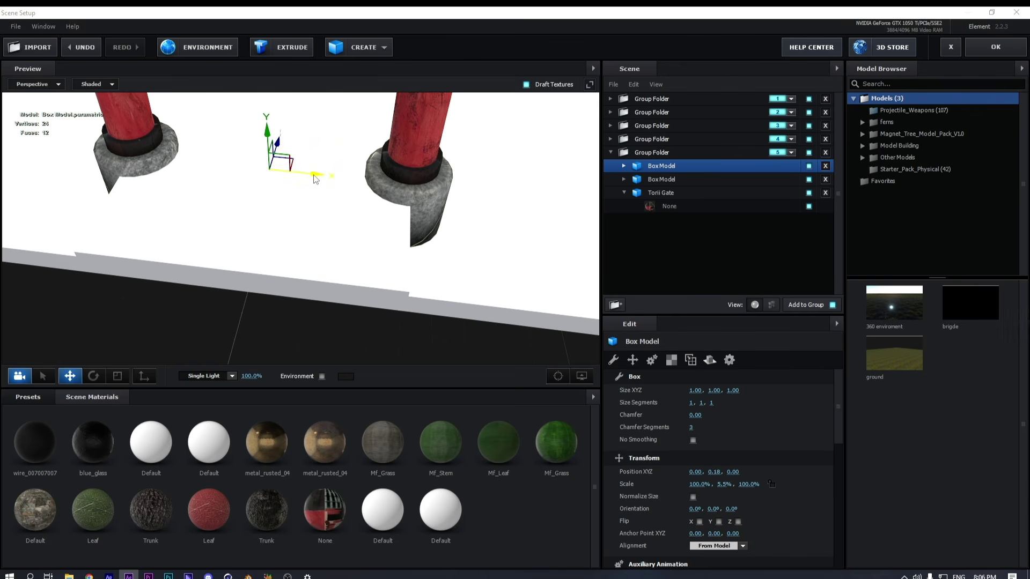
drag(316, 180, 220, 169)
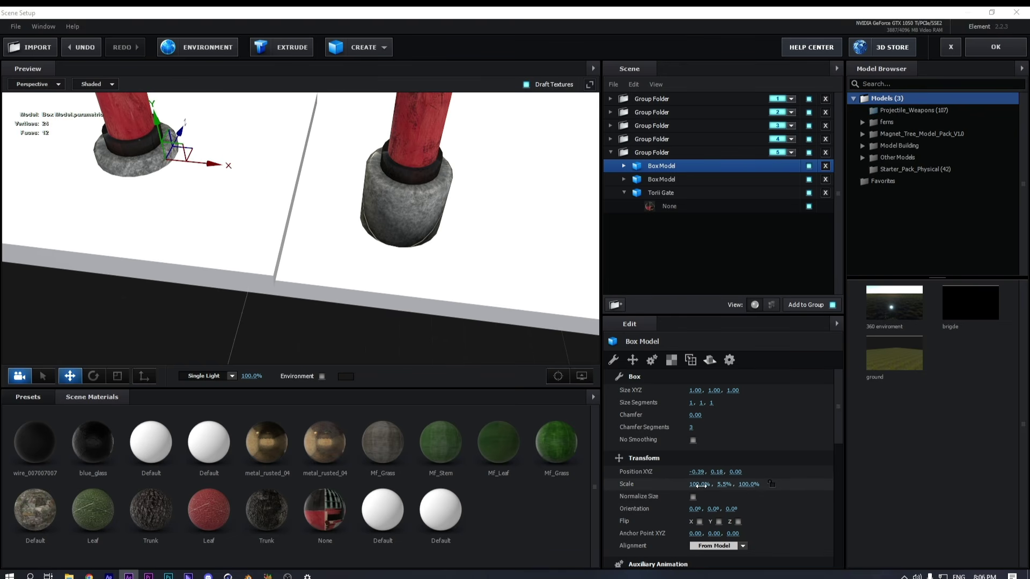
drag(701, 484, 690, 462)
drag(748, 486, 707, 486)
drag(252, 214, 225, 166)
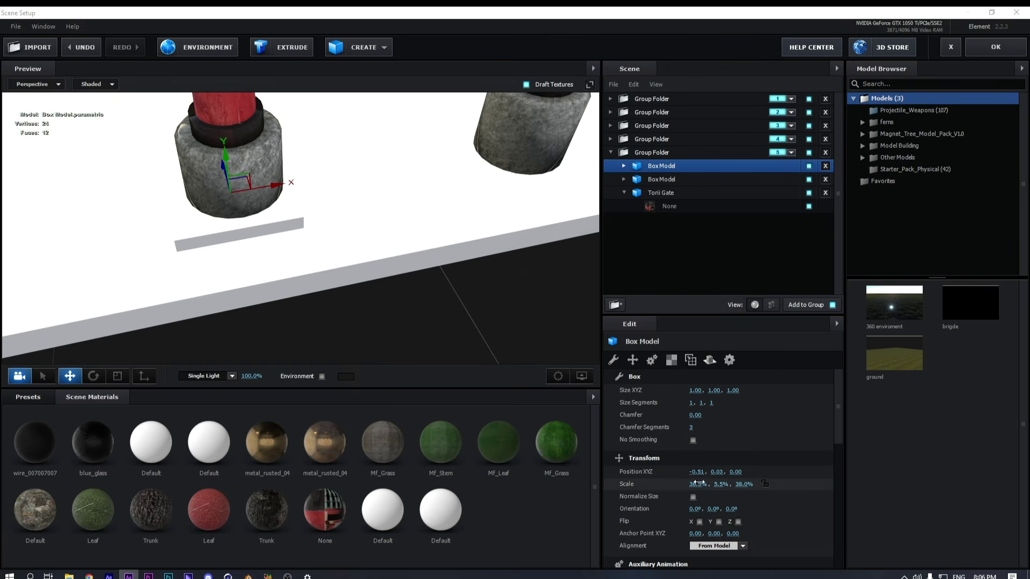
Enlarge the box under the left pillar to a matching X and Z scale of 52%
drag(730, 484, 747, 484)
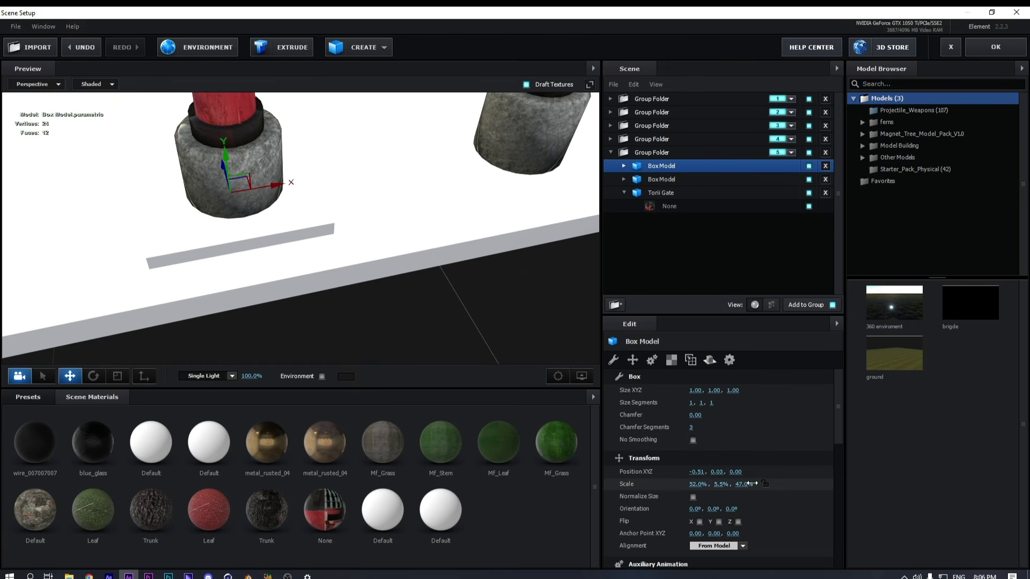
click(699, 484)
key(ctrl+c)
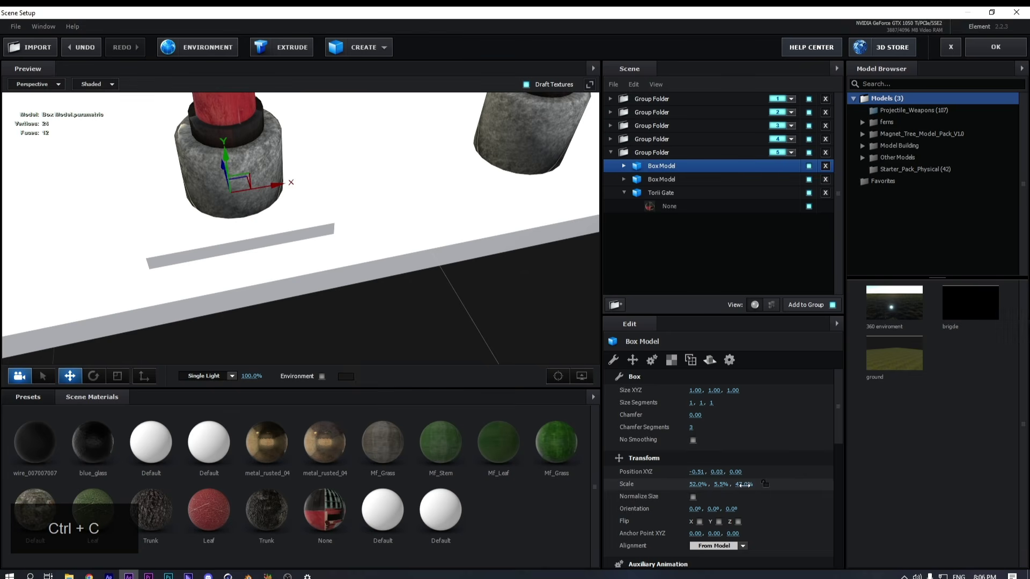
click(745, 484)
key(ctrl+v)
key(Return)
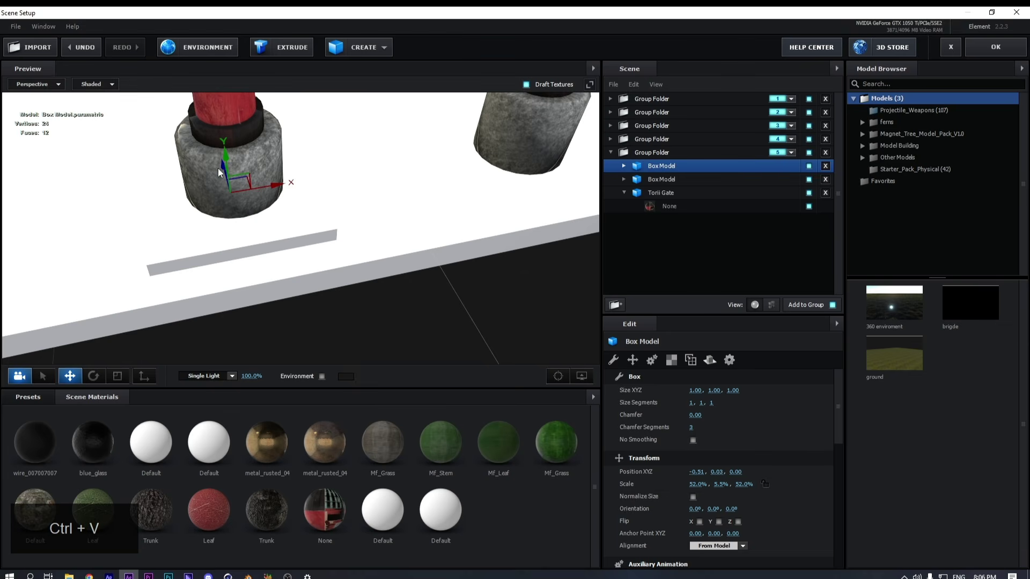
drag(218, 172, 224, 270)
drag(199, 273, 566, 262)
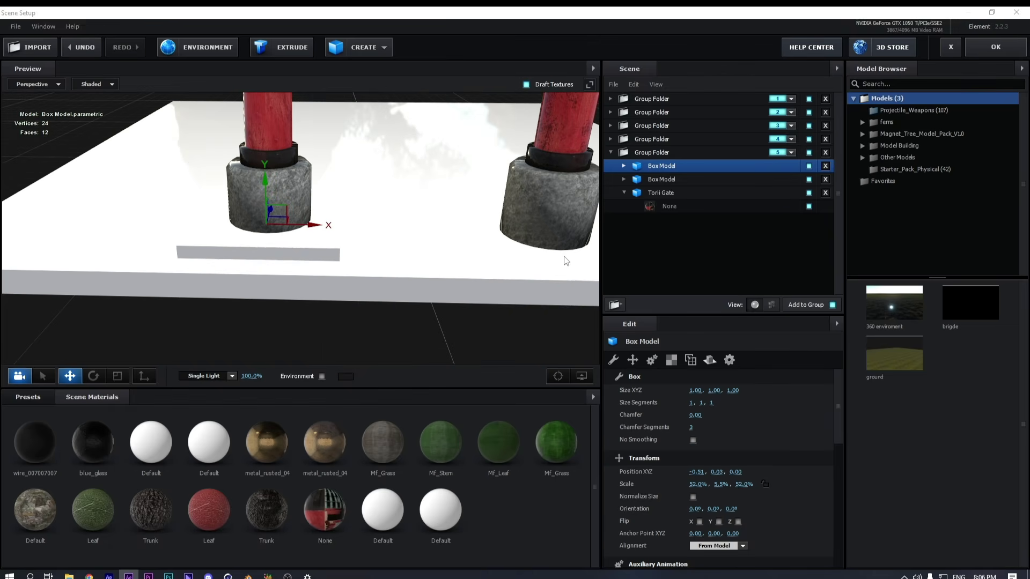
Mirror the Torii Gate's group along the X axis with Group Symmetry
scroll(727, 456, down, 6)
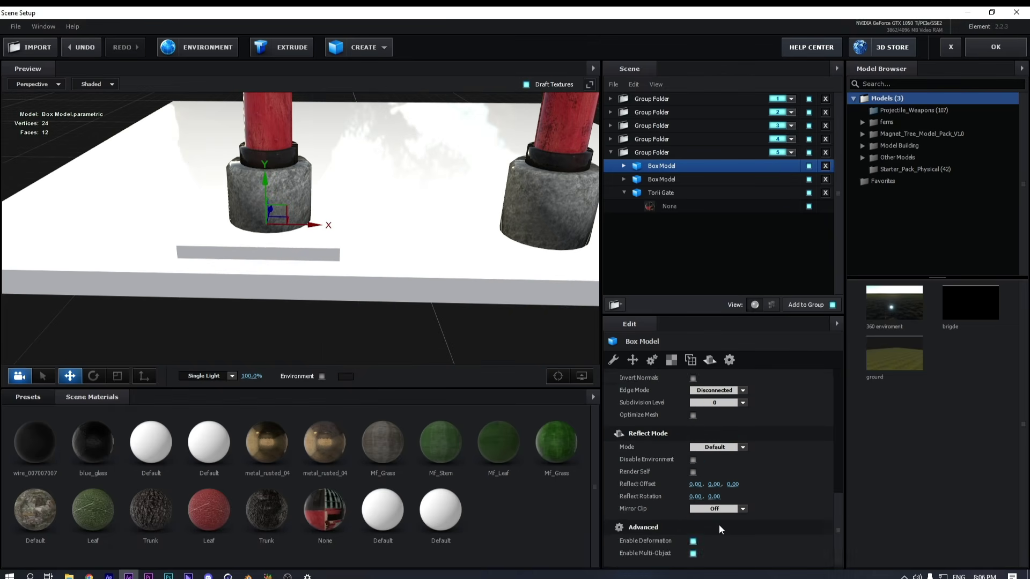
scroll(719, 524, up, 4)
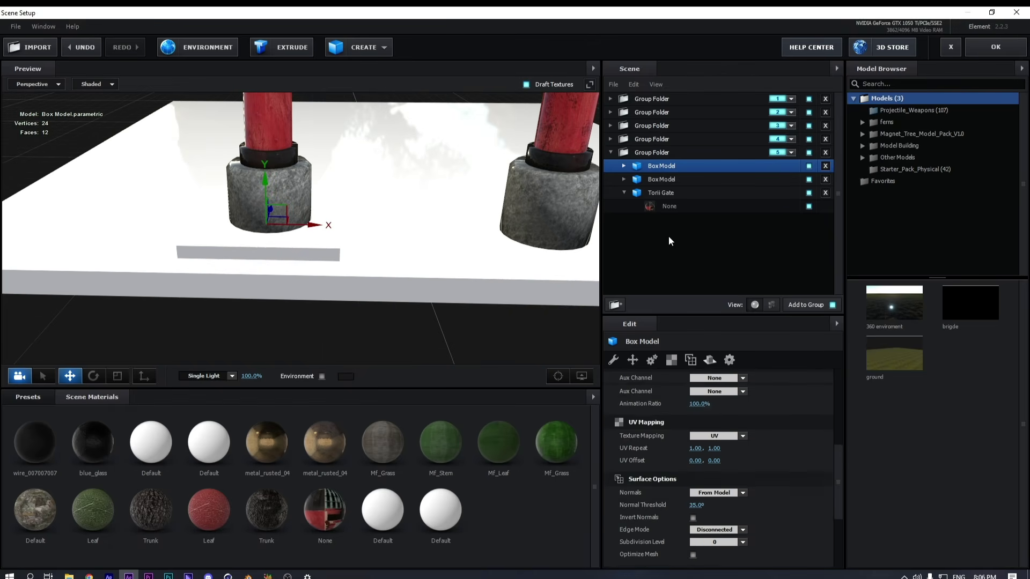
click(668, 155)
scroll(777, 423, down, 2)
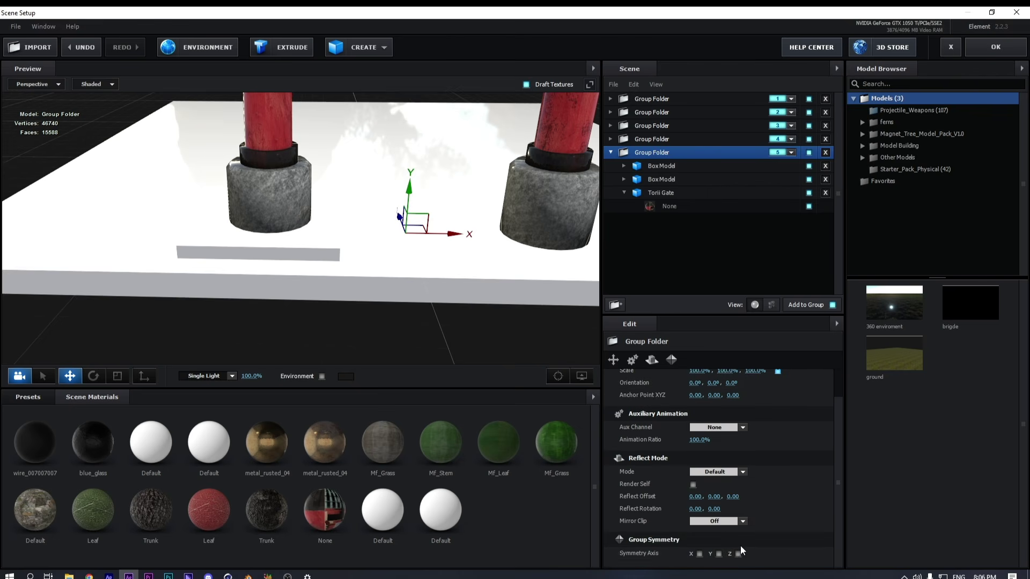
click(699, 554)
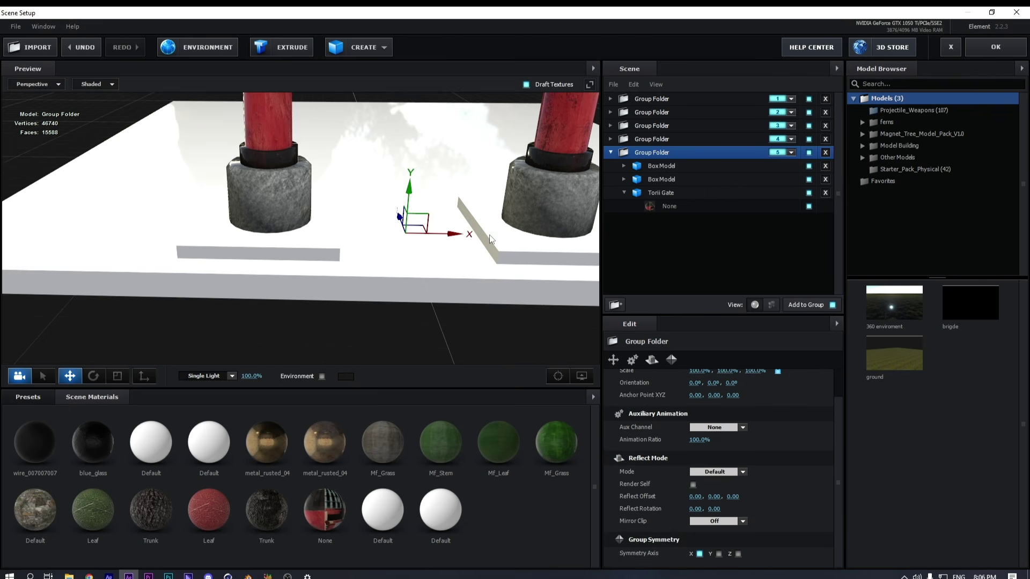
drag(491, 198, 459, 241)
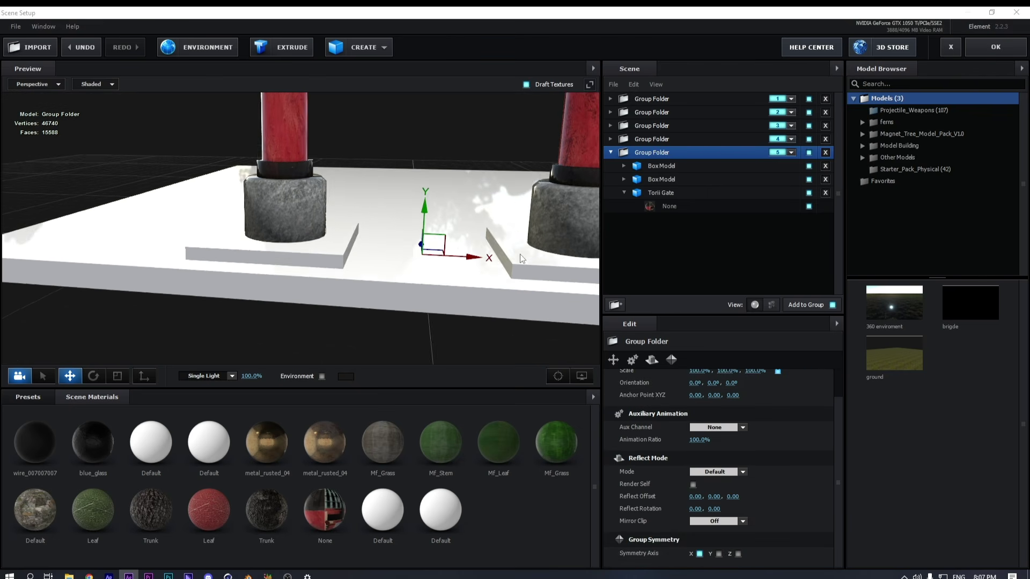
Duplicate the pillar's base box and raise the copy to a Y position of 0.08
click(649, 168)
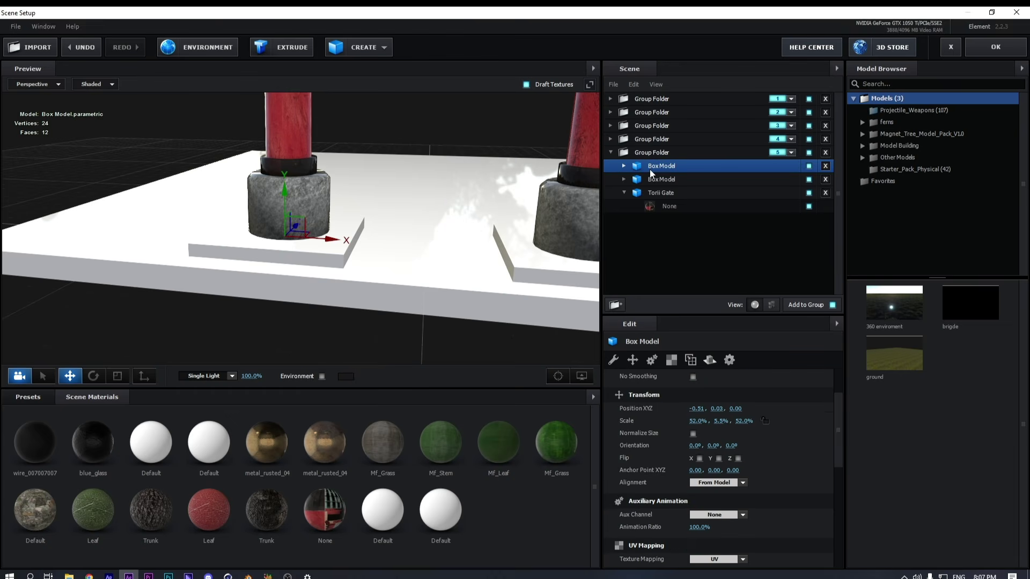
key(ctrl+d)
drag(285, 196, 288, 181)
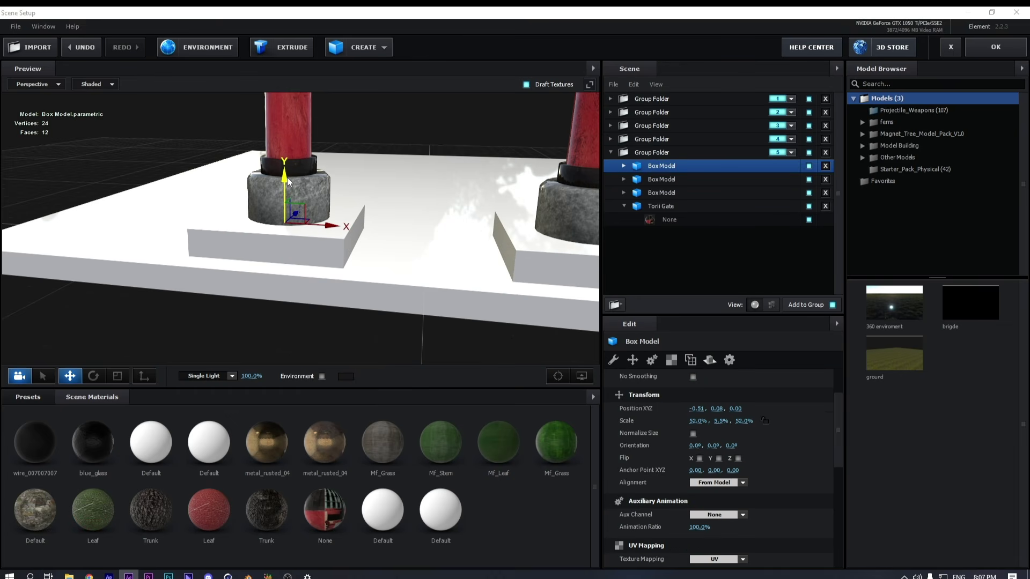
scroll(699, 410, up, 2)
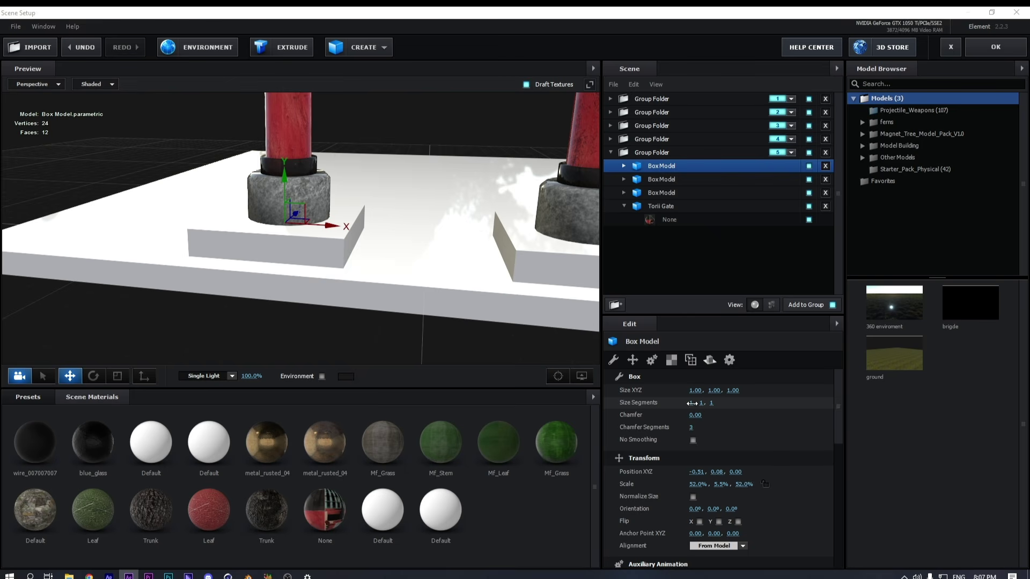
key(ctrl+z)
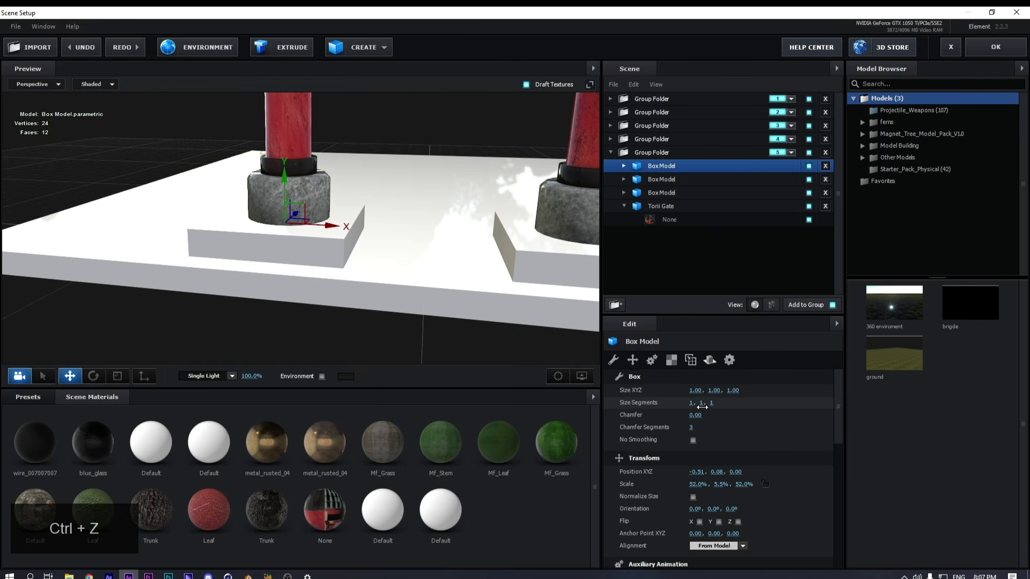
Round the upper base box with a chamfer of 0.53 and 26 chamfer segments
drag(696, 415, 778, 419)
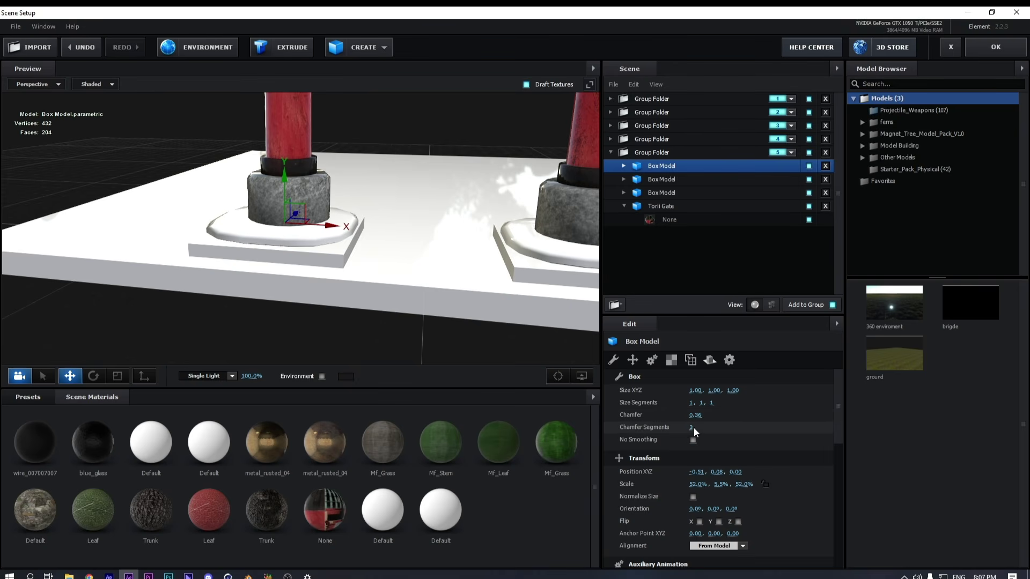
drag(691, 427, 750, 430)
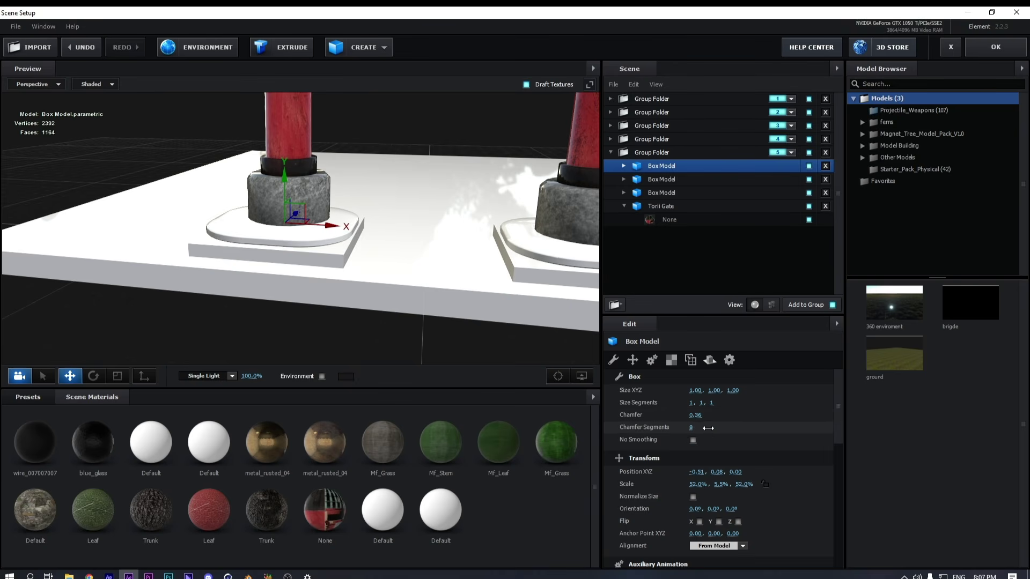
mouse_move(455, 301)
mouse_down()
mouse_move(456, 333)
mouse_move(460, 314)
mouse_up()
drag(696, 415, 733, 413)
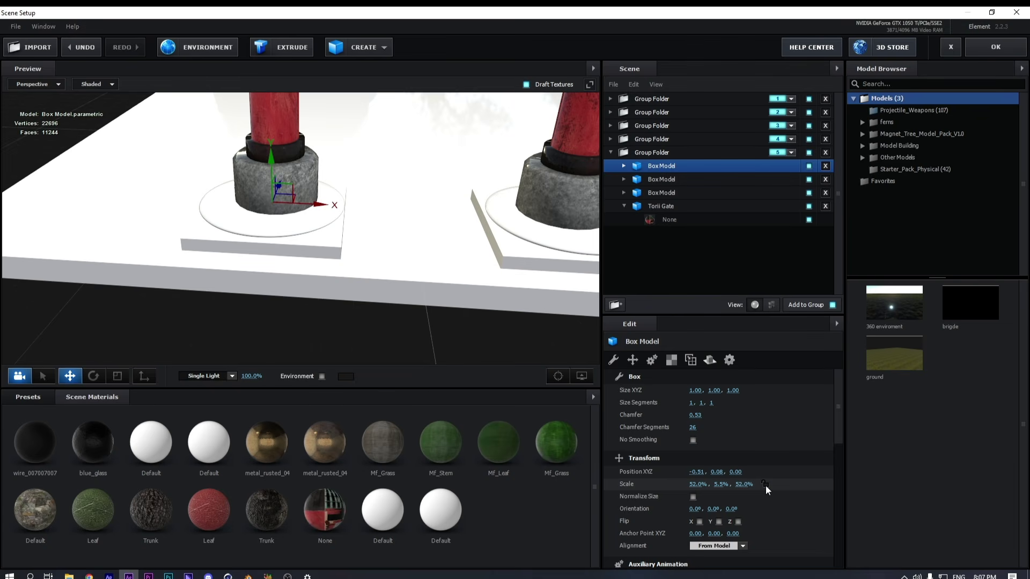
Shrink the upper base box to 45% in X and Z and reduce its chamfer to 0.19
drag(702, 485, 691, 481)
click(697, 485)
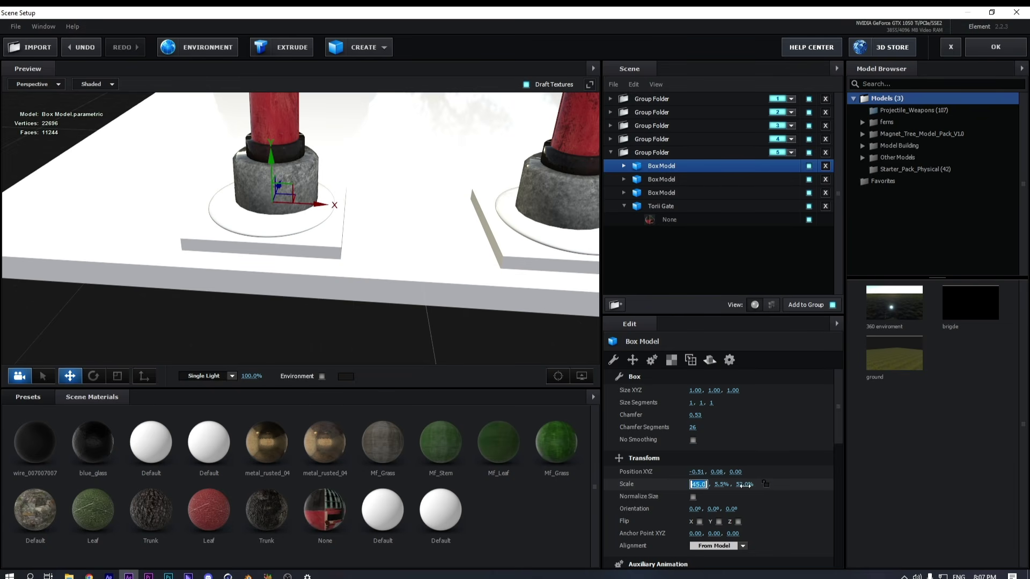
key(ctrl+c)
click(744, 485)
key(ctrl+v)
mouse_move(391, 238)
mouse_down()
mouse_move(389, 218)
mouse_move(398, 219)
mouse_up()
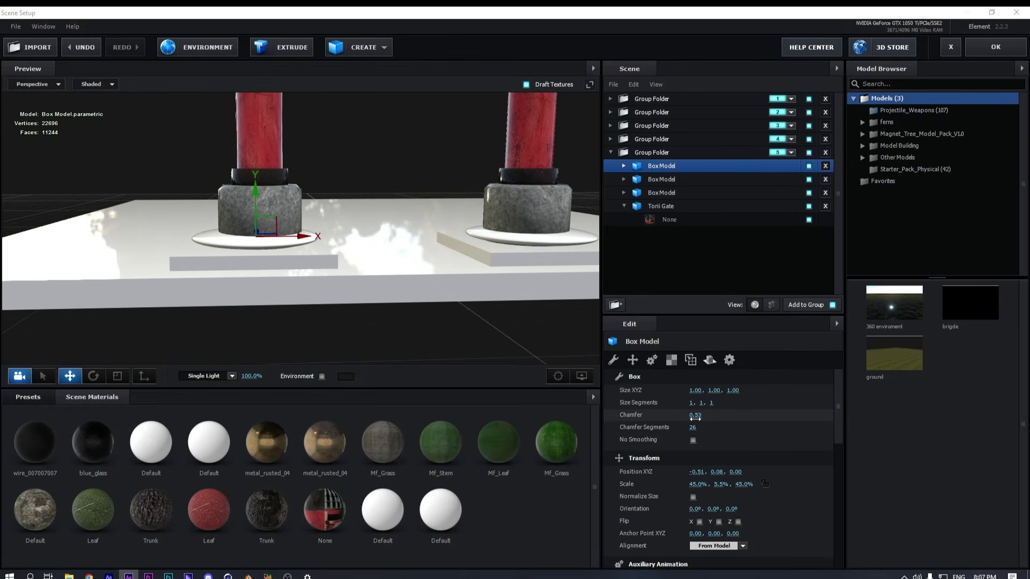
drag(710, 418, 618, 416)
drag(343, 271, 408, 288)
Apply the first metal_rusted_04 material to the large floor slab
click(624, 207)
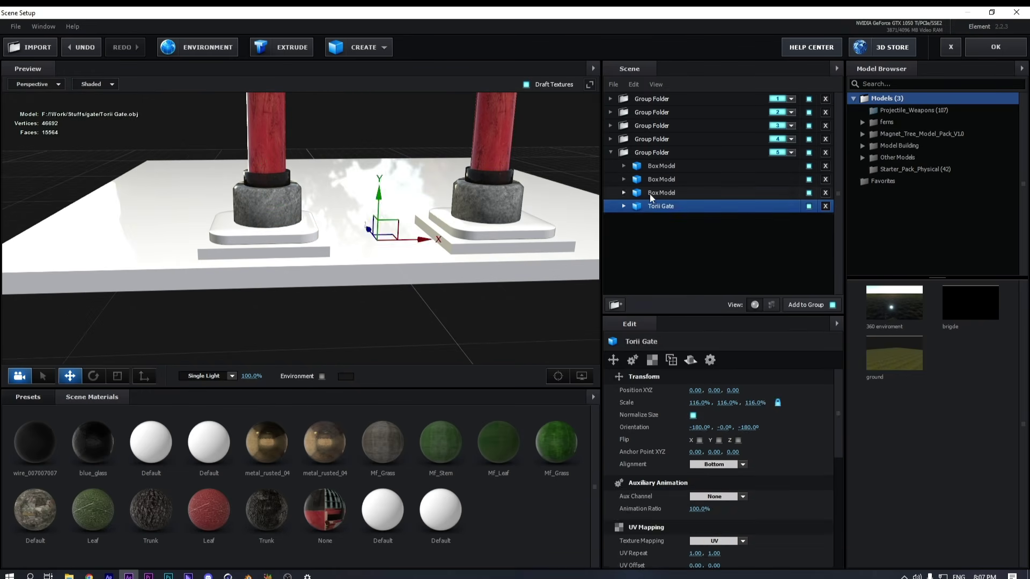
click(649, 194)
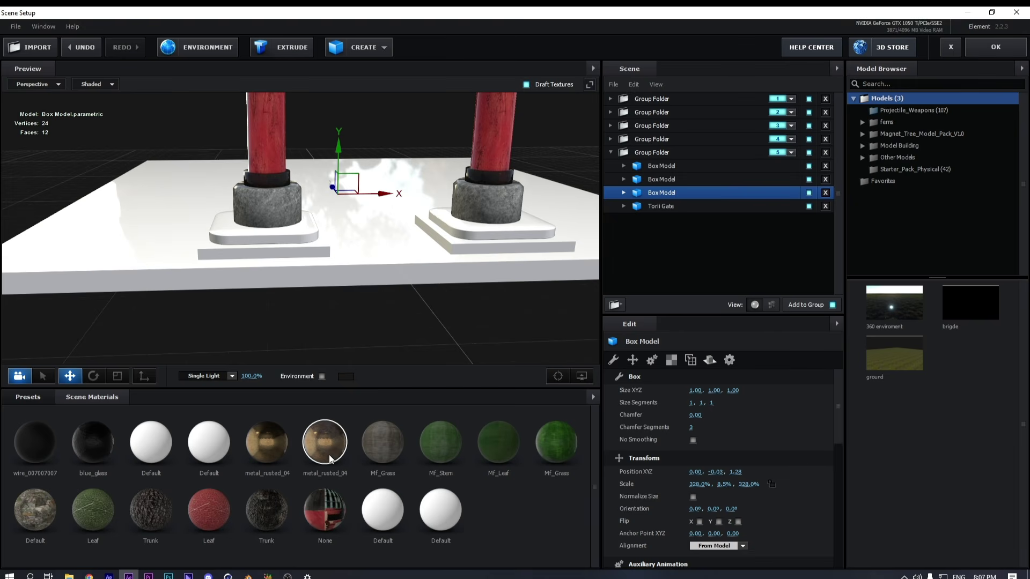
drag(288, 450, 523, 310)
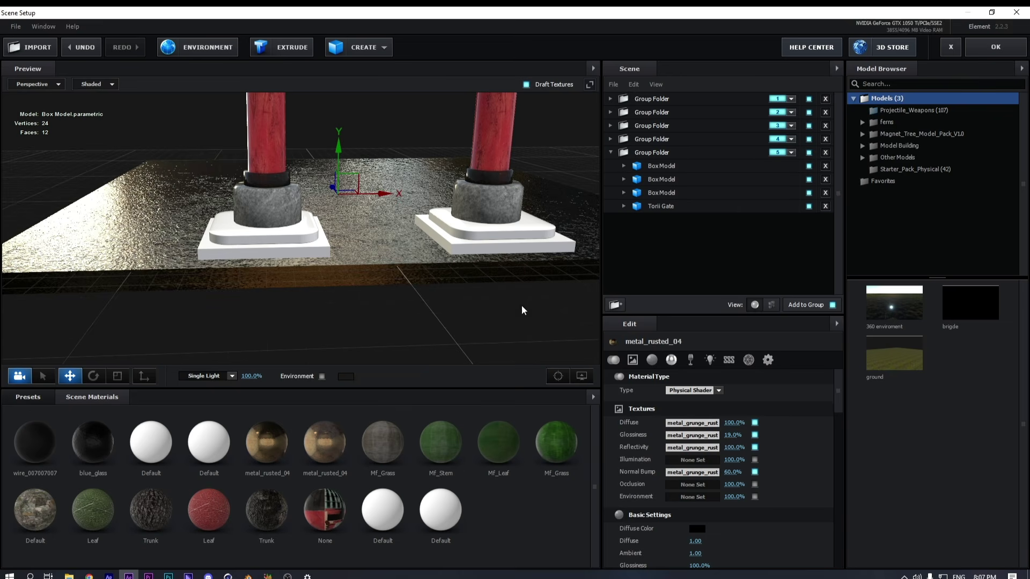
Apply the same metal_rusted_04 material to the lower and upper base boxes under the pillars
click(661, 179)
double_click(267, 443)
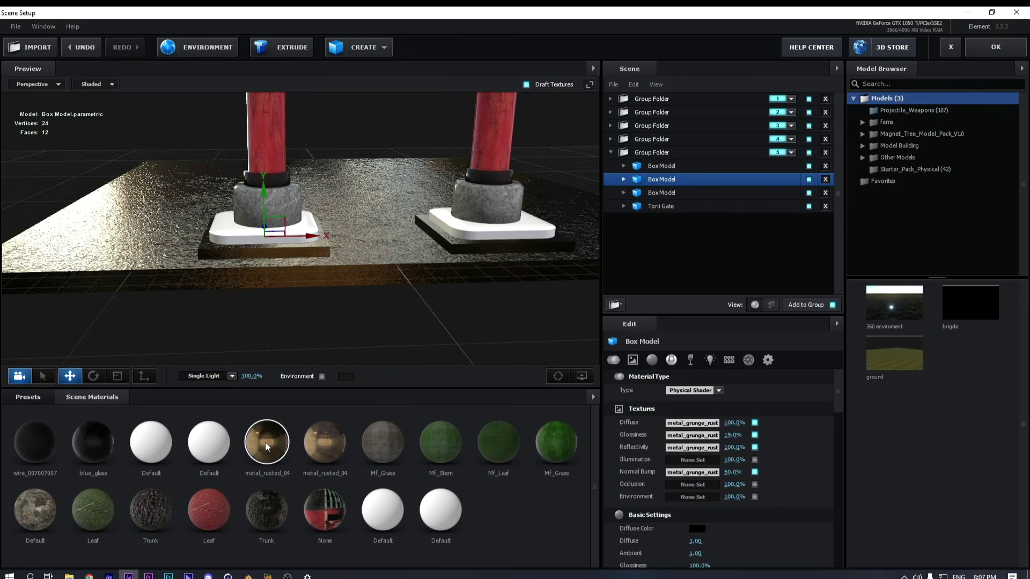
click(661, 166)
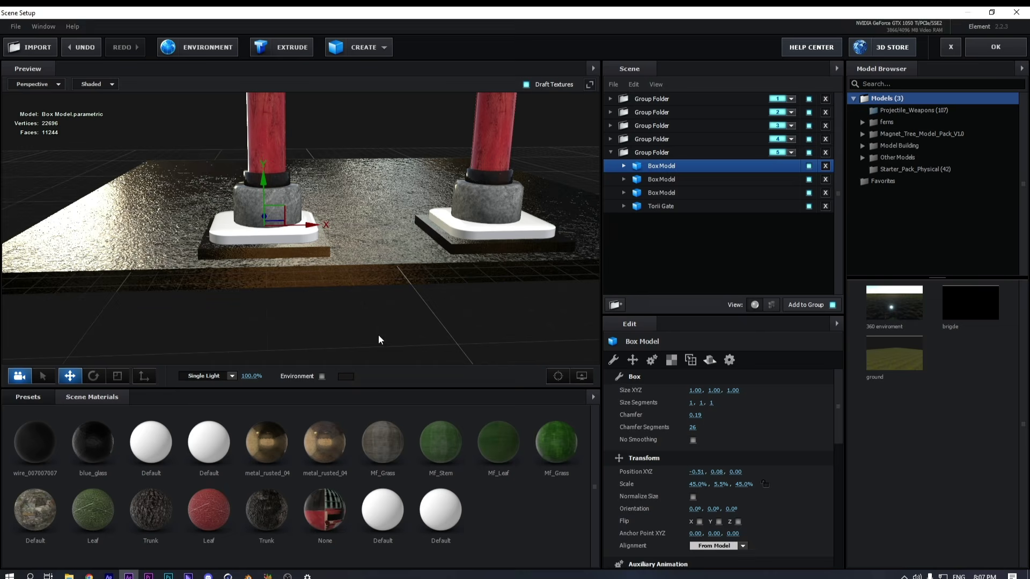
double_click(269, 445)
scroll(369, 275, down, 3)
drag(369, 275, 443, 261)
scroll(391, 269, up, 3)
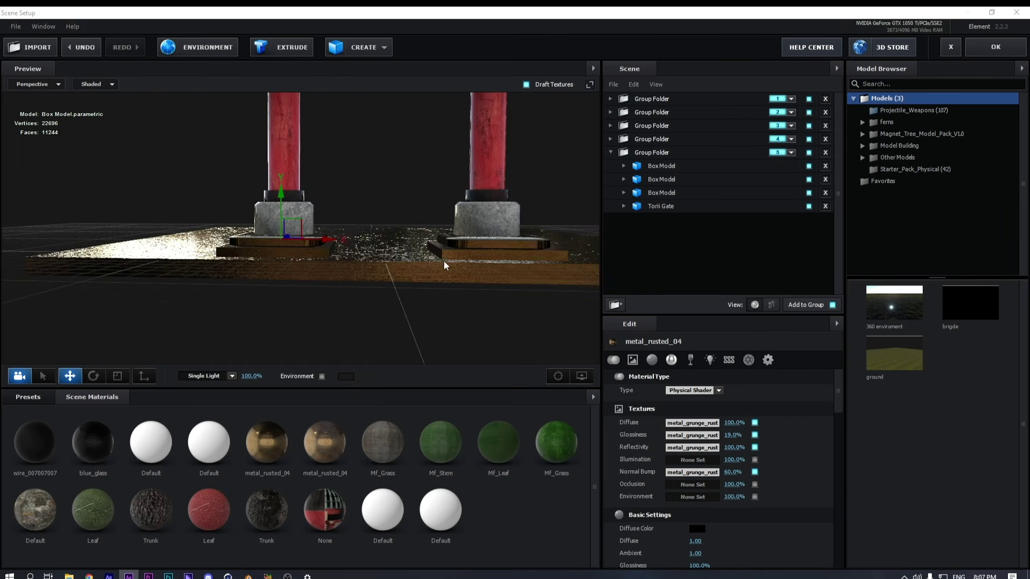
scroll(443, 260, up, 5)
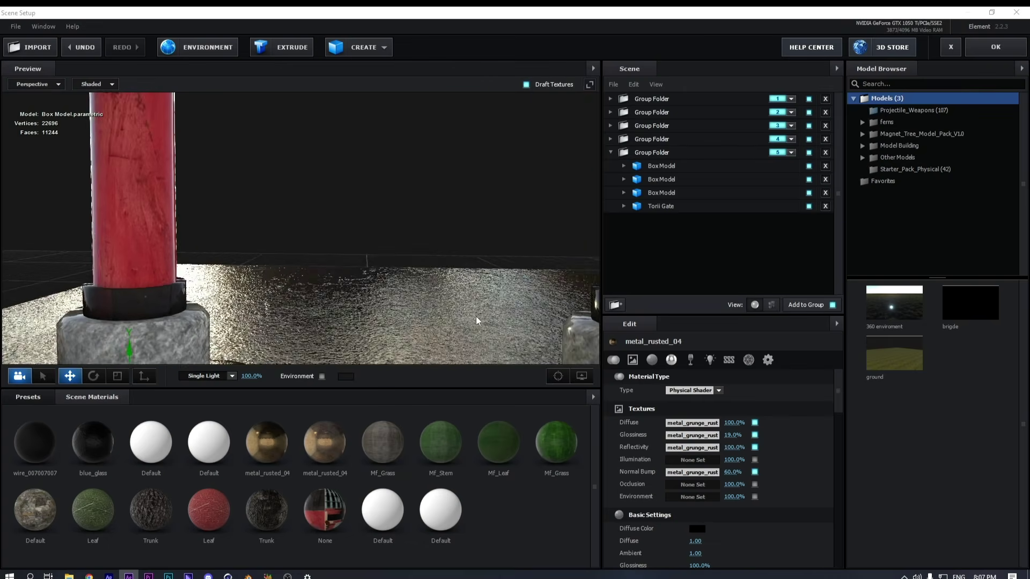
drag(476, 321, 331, 271)
Create a sphere model and move it out of the Torii Gate's group to the scene's top level
click(610, 153)
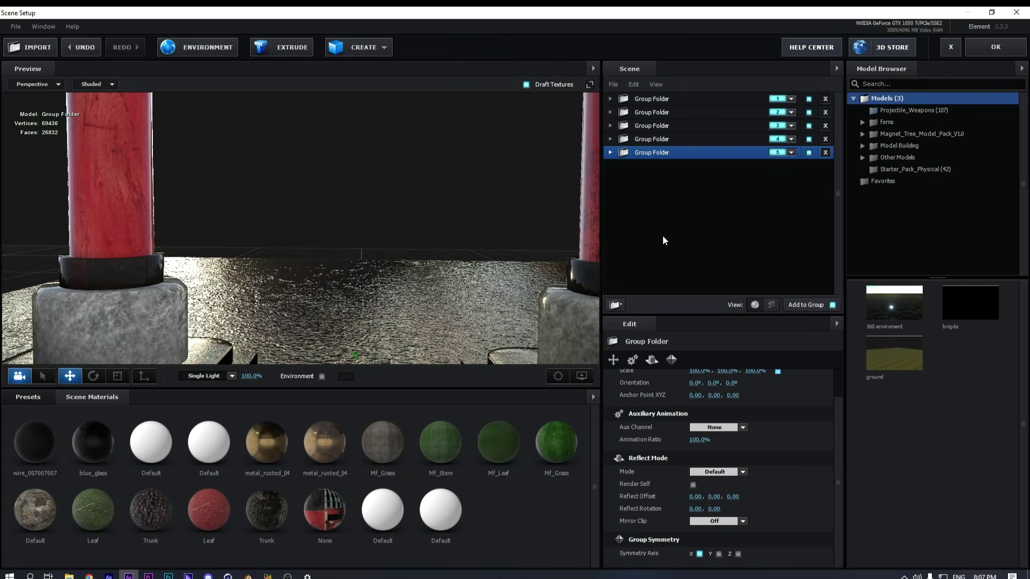
click(358, 47)
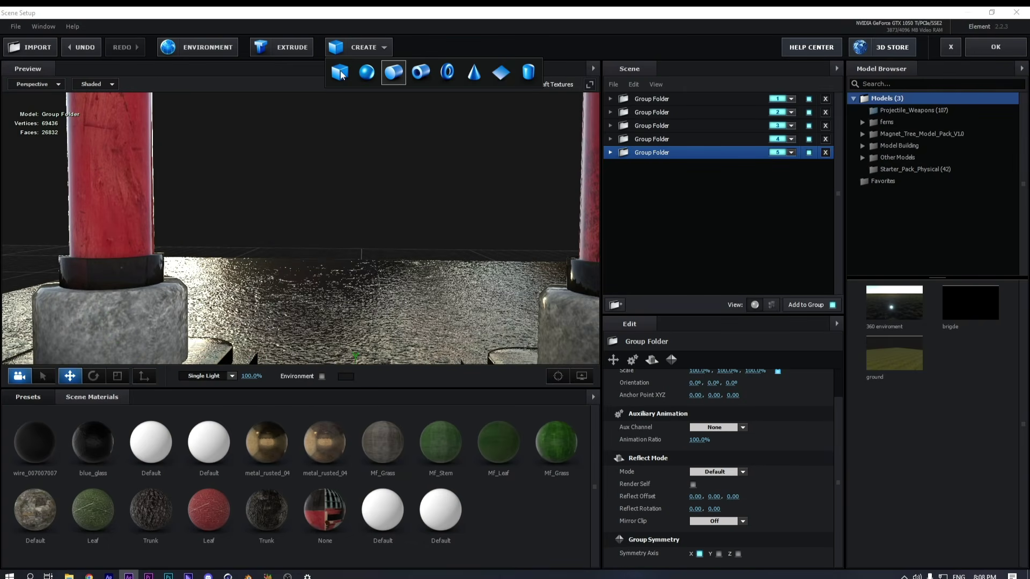
click(370, 74)
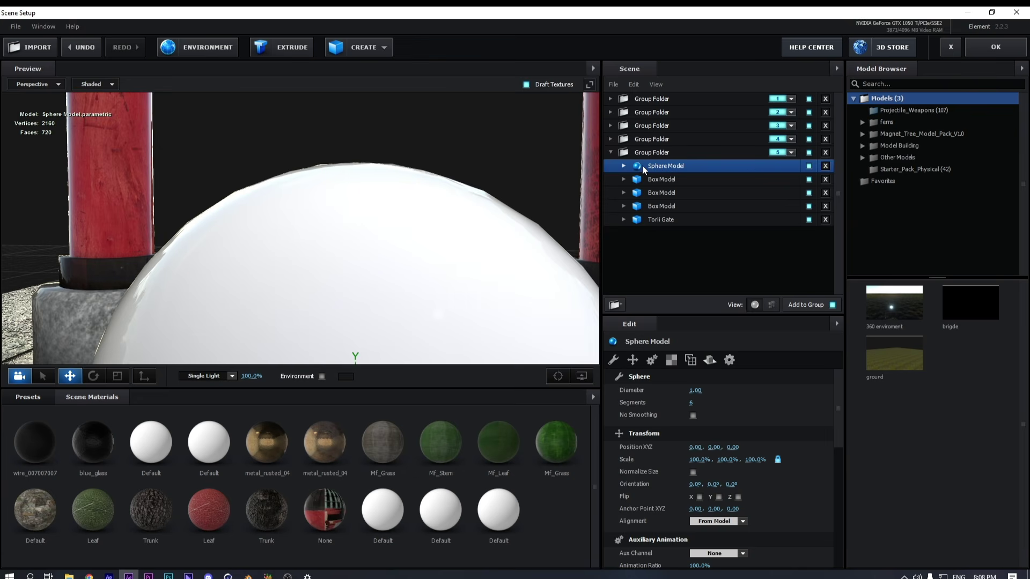
drag(642, 165, 661, 247)
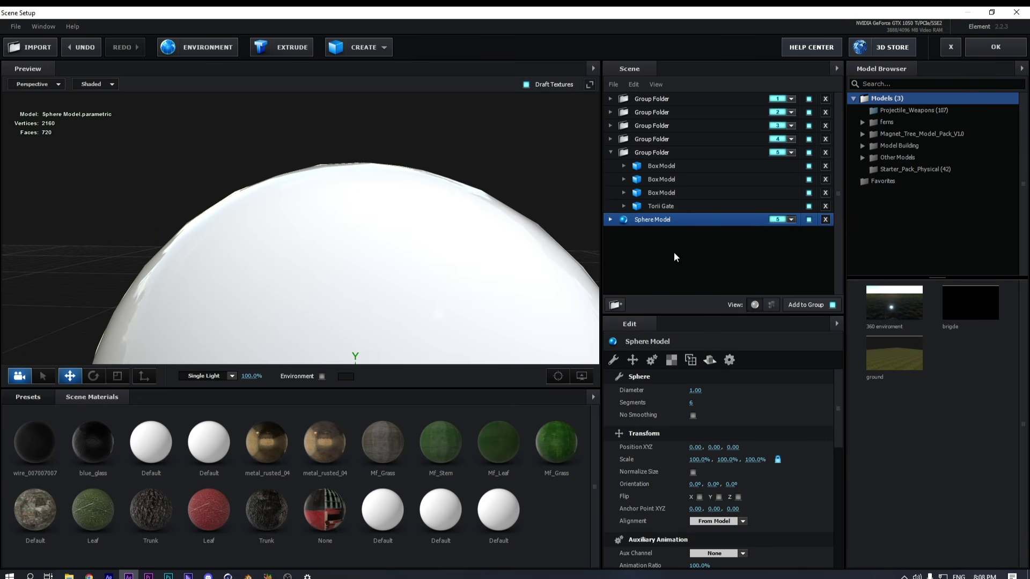
Set the sphere's diameter to 0.39
drag(696, 392, 661, 391)
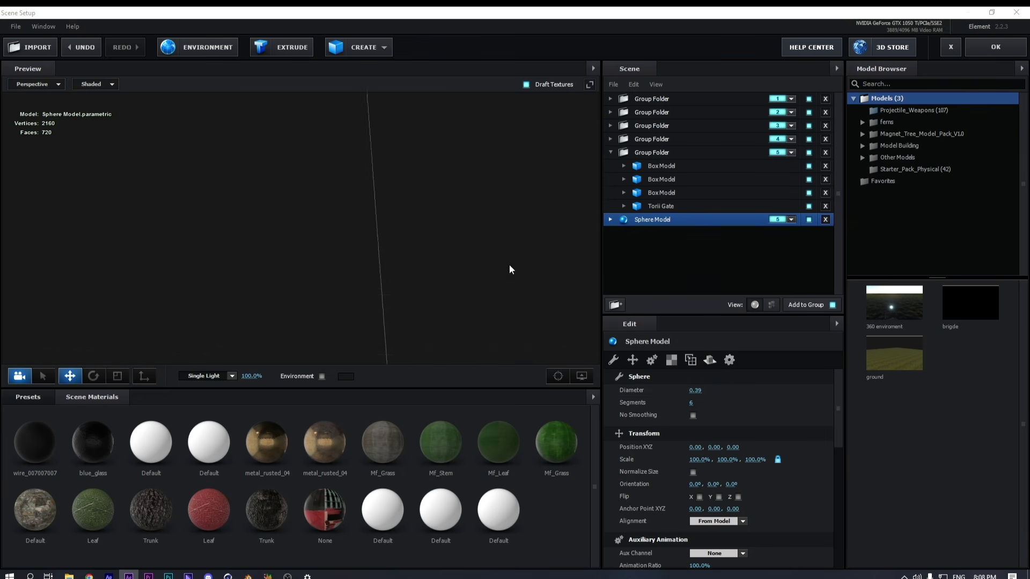
drag(509, 270, 426, 306)
drag(356, 331, 308, 331)
key(ctrl+z)
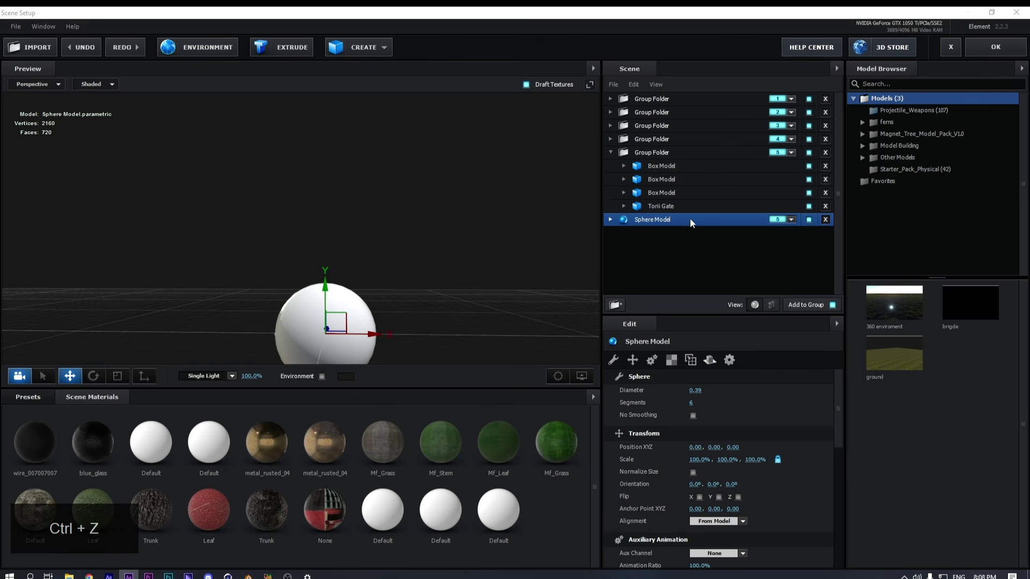
scroll(726, 457, down, 3)
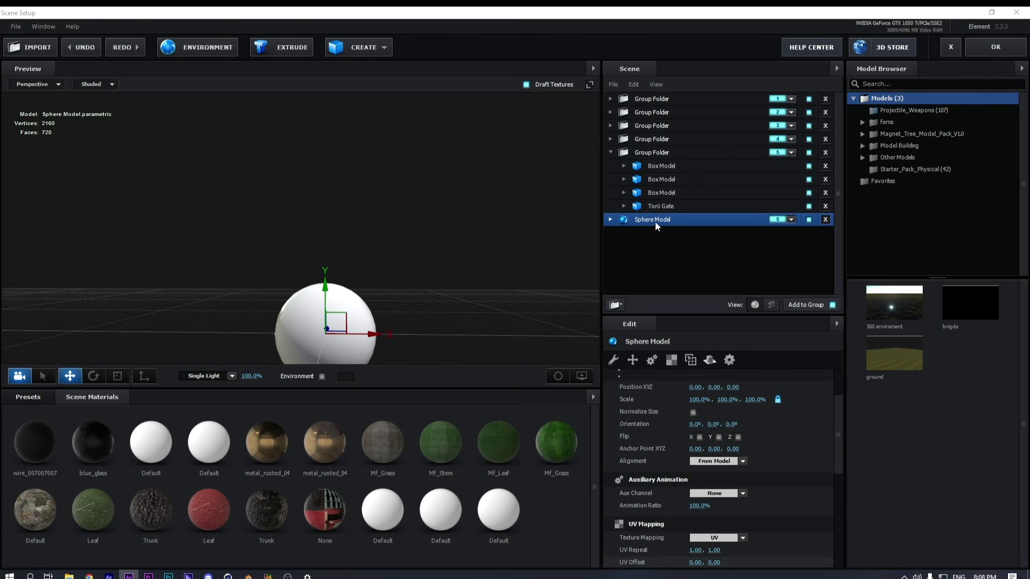
Move the sphere model into the Torii Gate's group folder and shift it to X position -0.15
drag(655, 221, 658, 153)
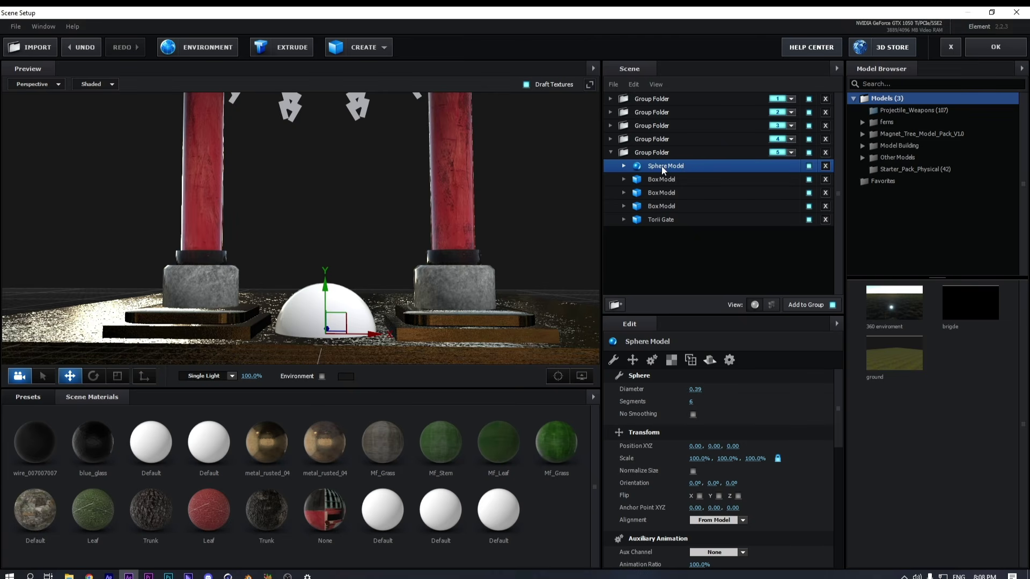
mouse_move(319, 296)
mouse_down()
mouse_move(324, 281)
mouse_move(356, 316)
mouse_move(325, 313)
mouse_up()
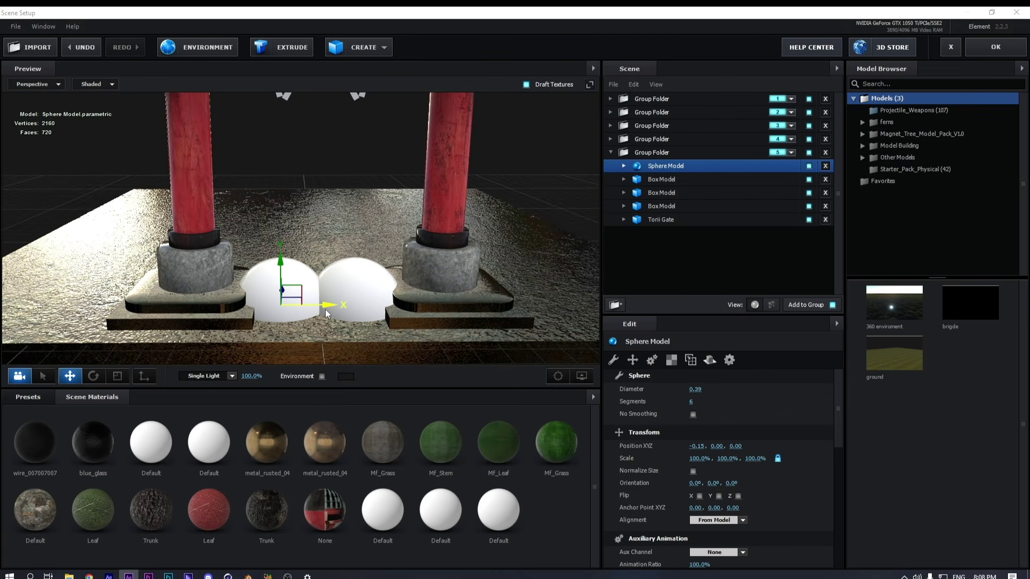
Create a capsule model raised to Y position 0.52, with height 1.99 and uniform scale 30.5%
click(360, 47)
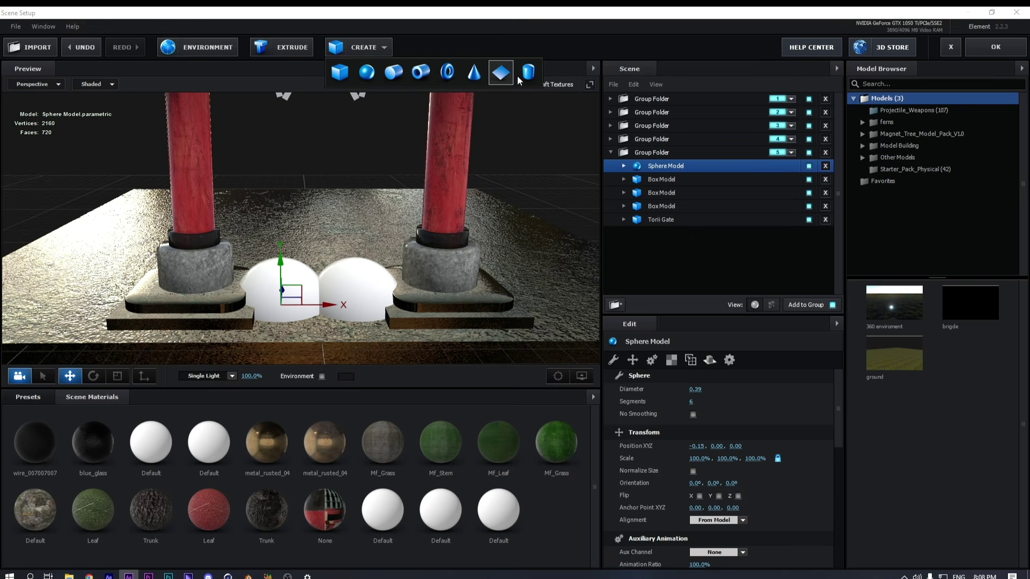
click(500, 74)
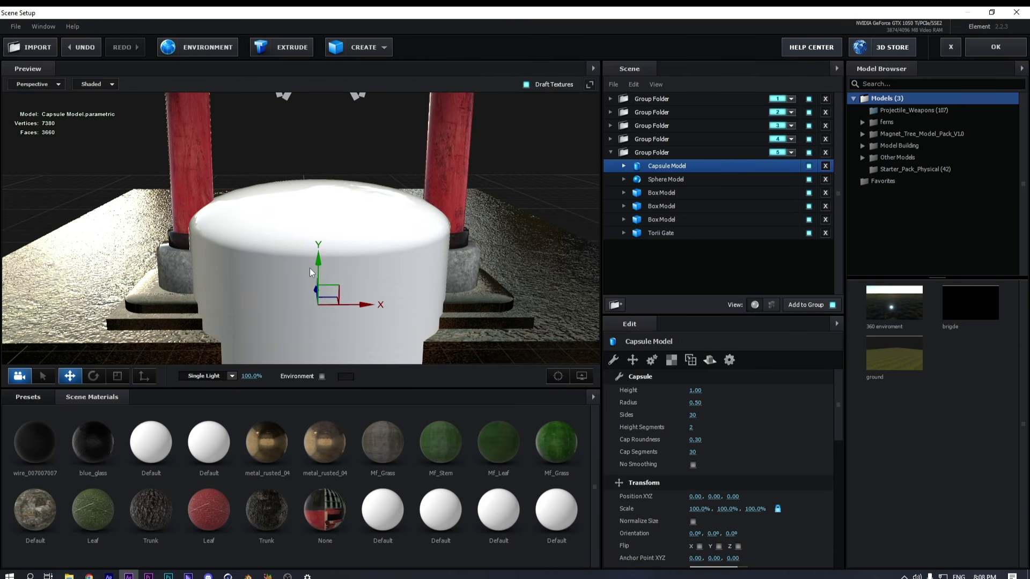
drag(311, 272, 333, 137)
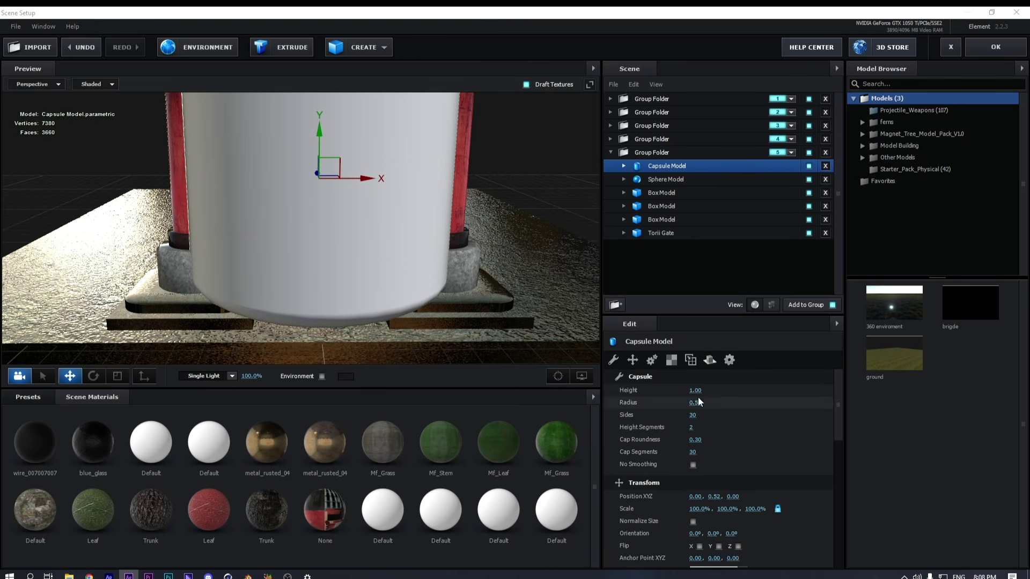
drag(695, 391, 744, 383)
scroll(405, 244, down, 5)
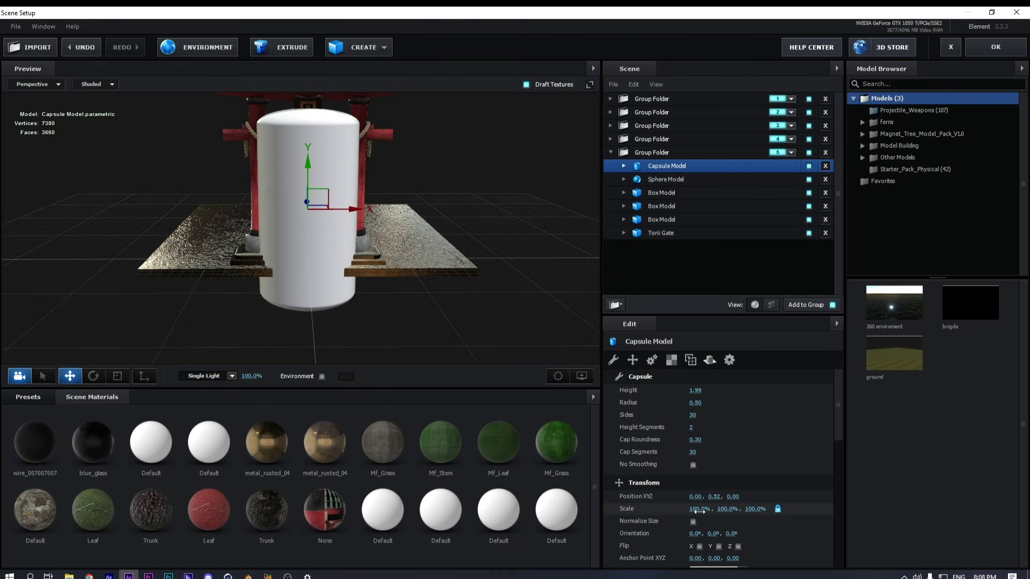
drag(698, 511, 661, 510)
scroll(350, 297, up, 5)
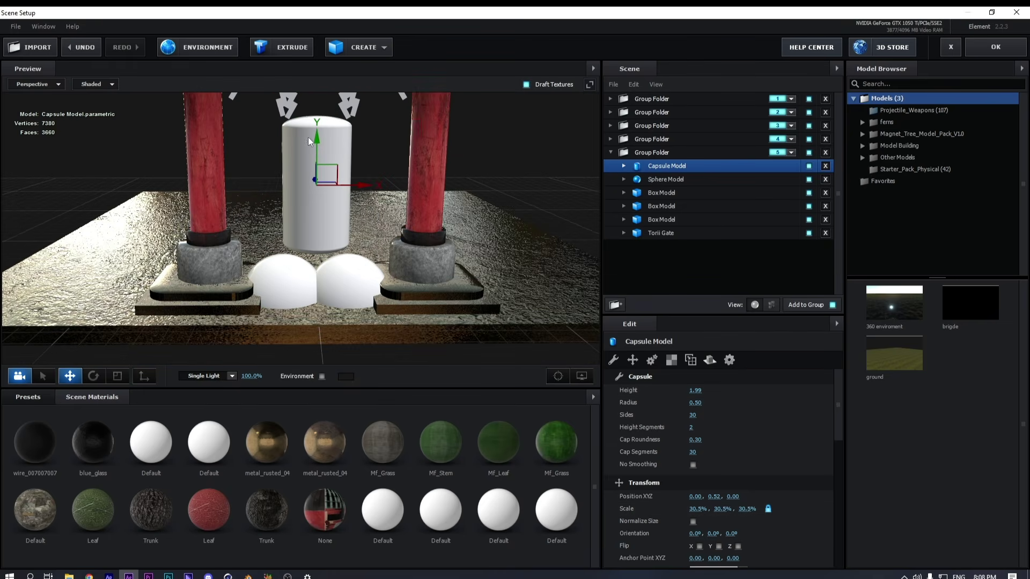
Set the capsule's height to 2.07 and radius to 0.39, and lower it to Y position 0.32 between the spheres
drag(308, 138, 317, 157)
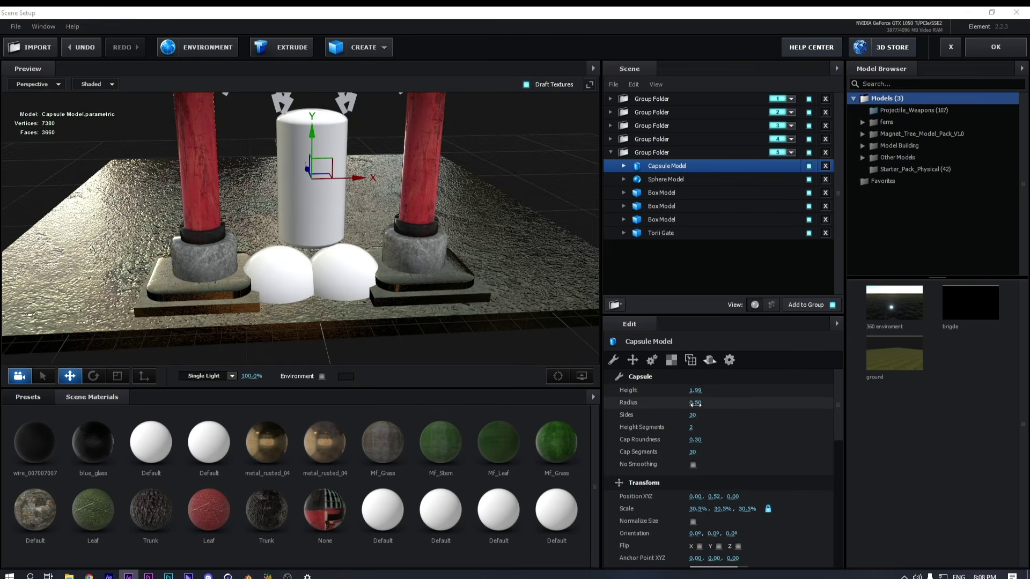
drag(698, 404, 678, 404)
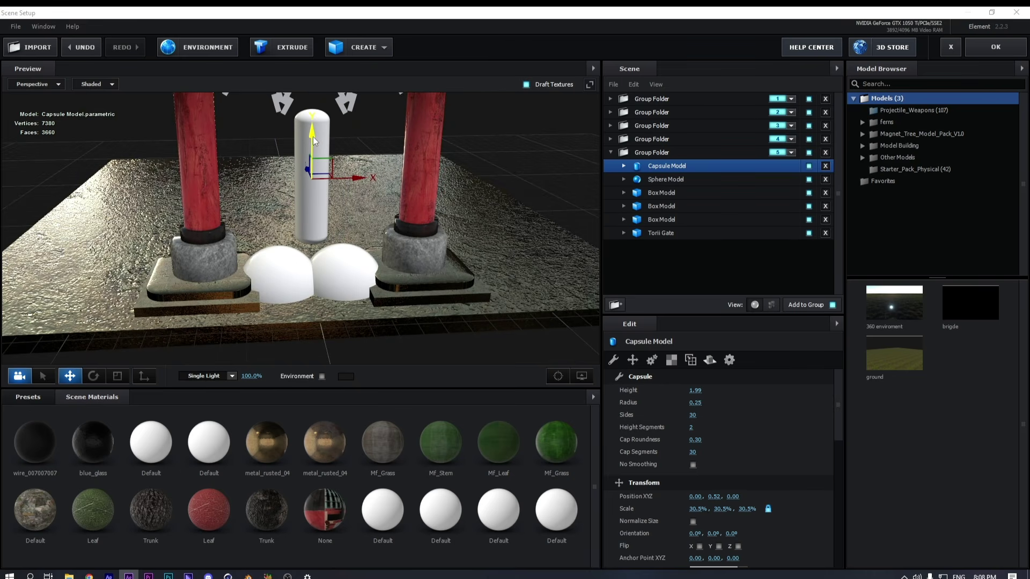
drag(313, 136, 313, 173)
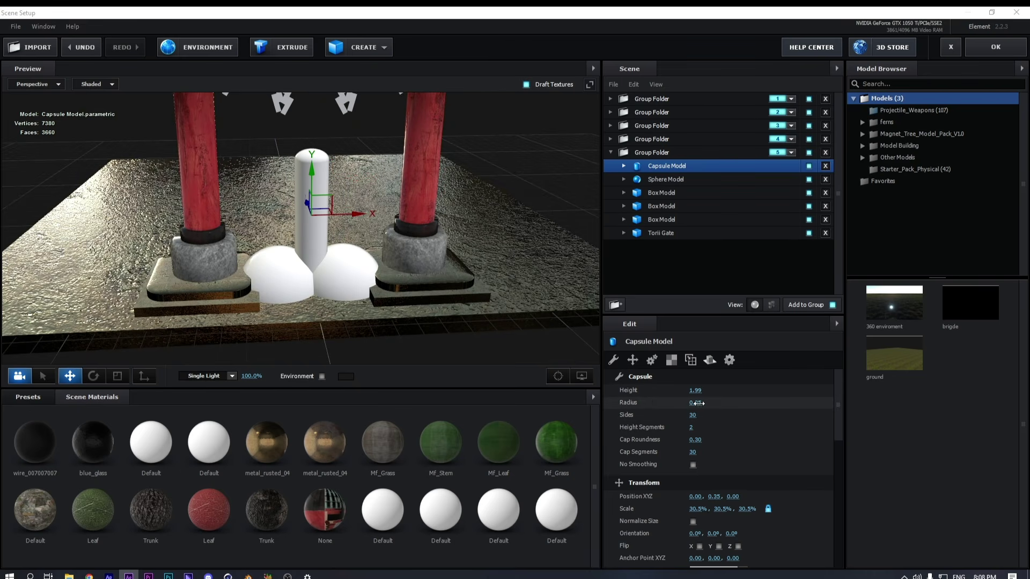
mouse_move(697, 403)
mouse_down()
mouse_move(708, 403)
mouse_move(704, 390)
mouse_up()
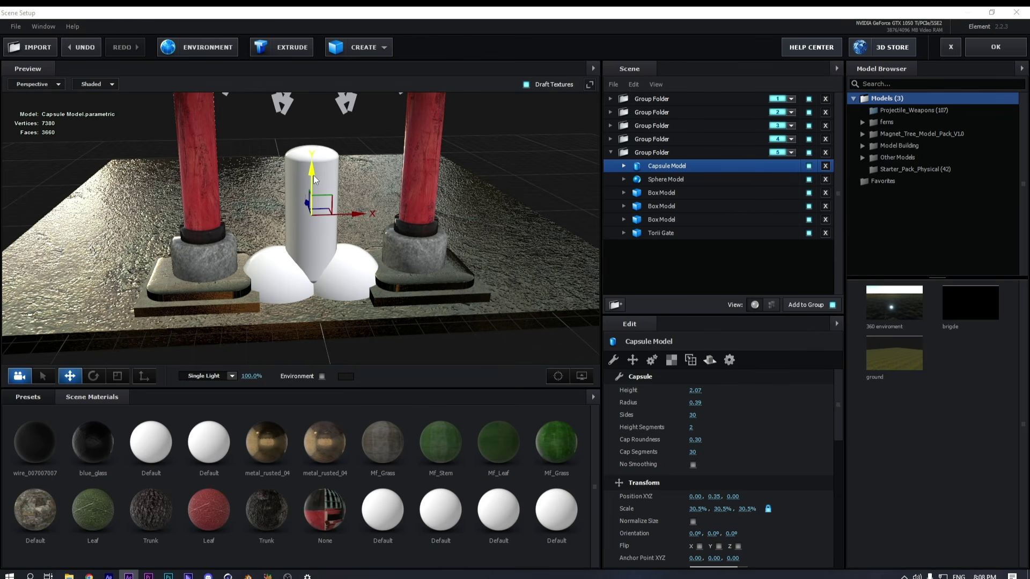
drag(314, 175, 313, 182)
Create a cone model raised to Y position 0.84, with height 0.74, radius 0.15 and uniform scale 33%
click(354, 47)
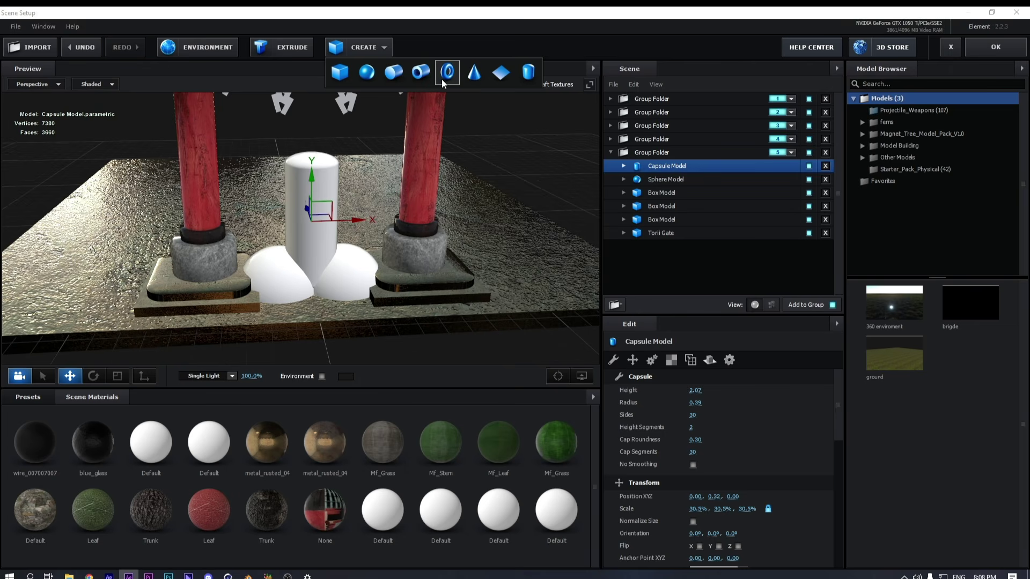
click(472, 75)
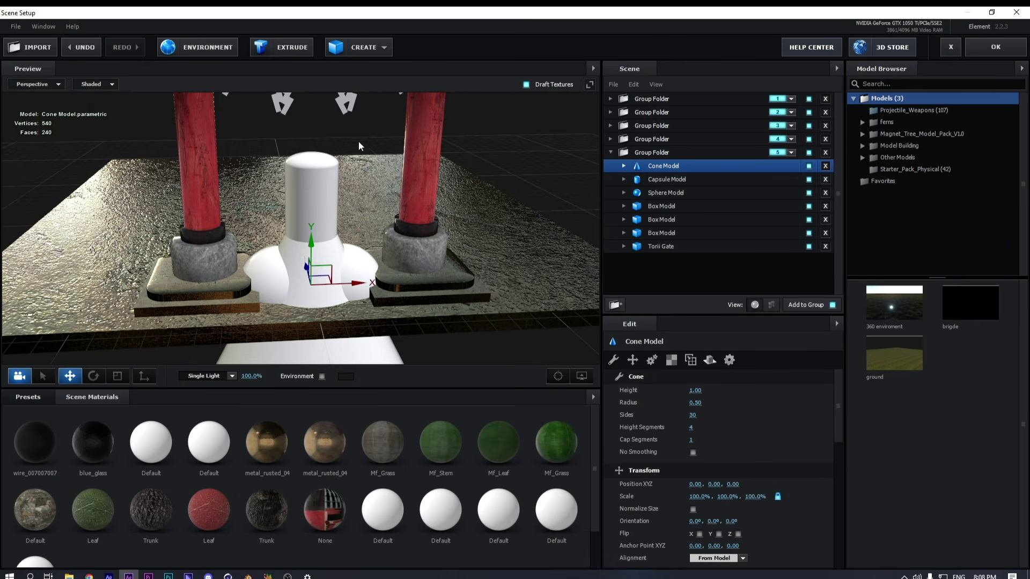
drag(313, 245, 314, 81)
drag(693, 394, 698, 418)
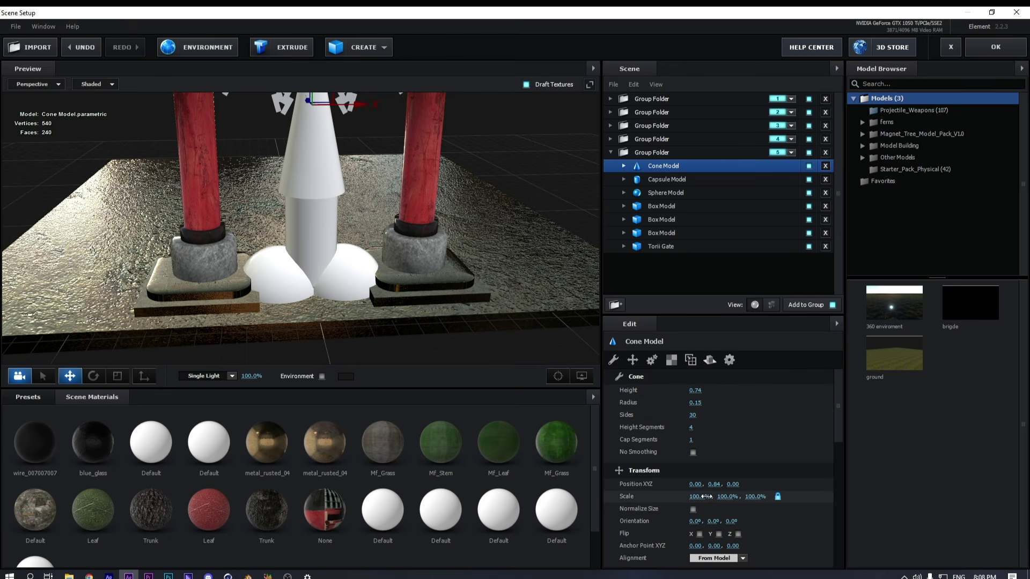
drag(698, 496, 678, 497)
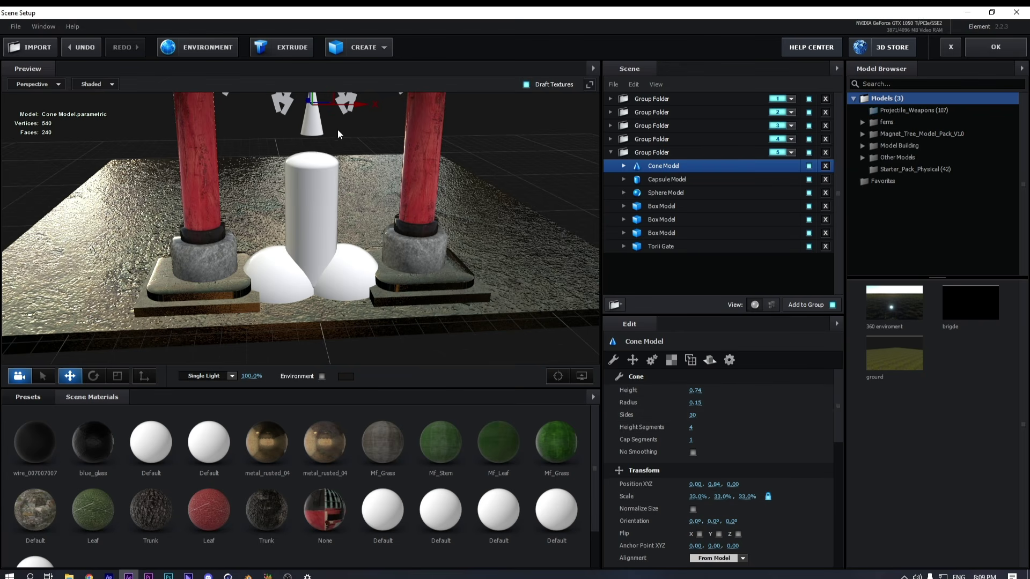
Lower the cone onto the capsule's top at about Y position 0.66
scroll(337, 131, down, 4)
drag(314, 107, 312, 124)
scroll(378, 193, up, 5)
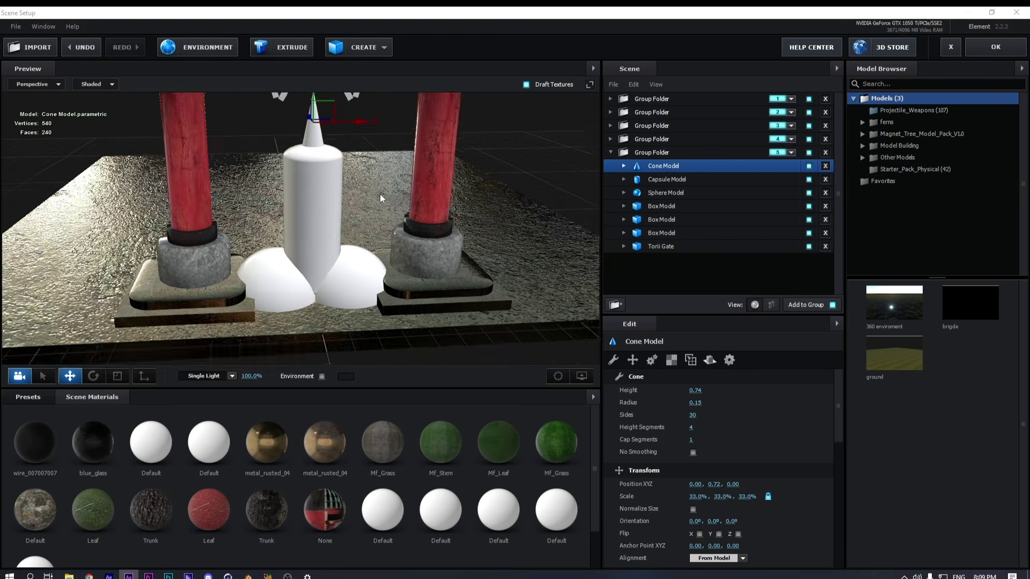
scroll(379, 199, down, 4)
drag(314, 186, 333, 207)
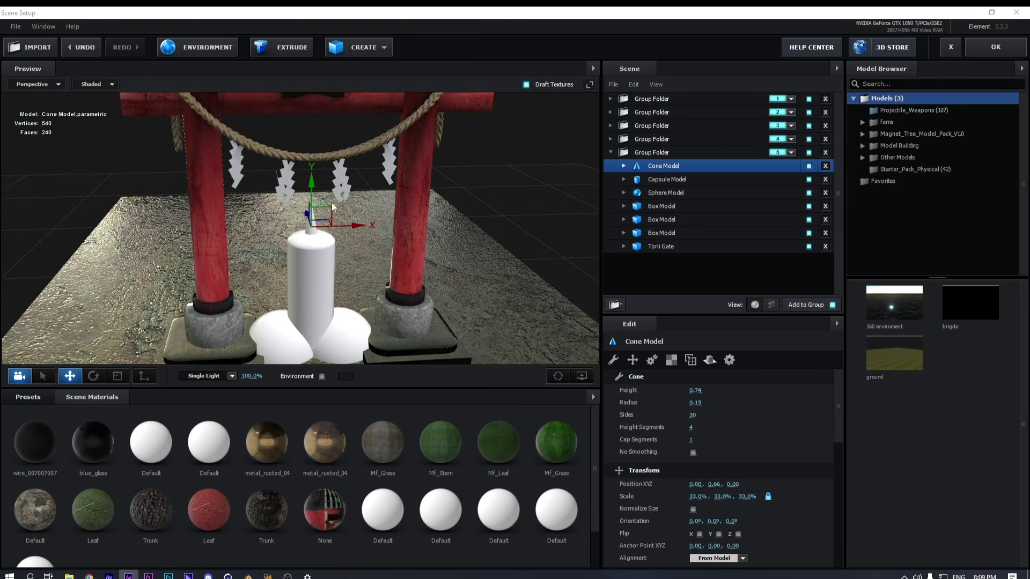
scroll(333, 207, up, 3)
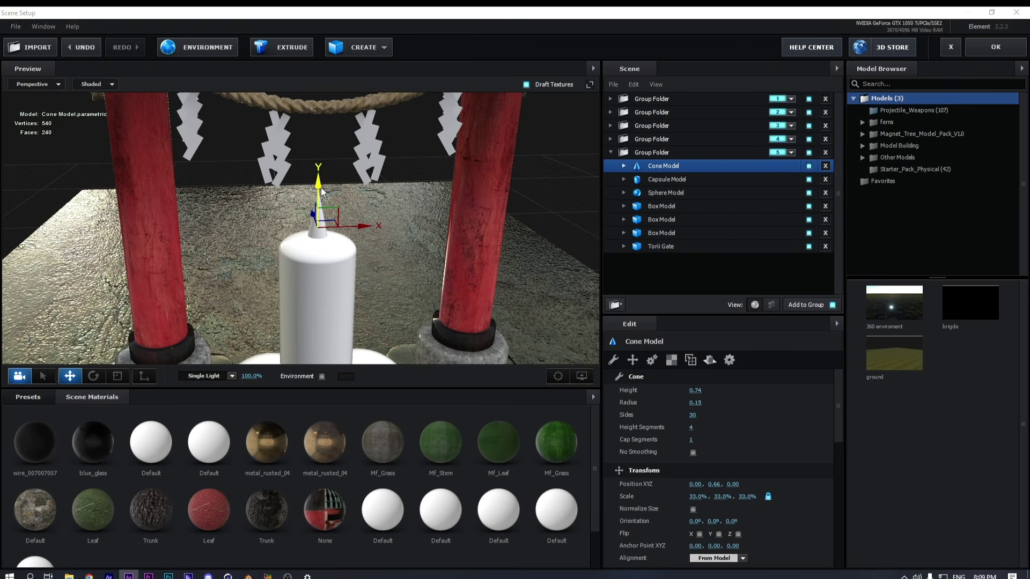
scroll(349, 193, down, 3)
Group the cone, capsule and sphere models in a new folder inside the Torii Gate's group
shift+click(661, 179)
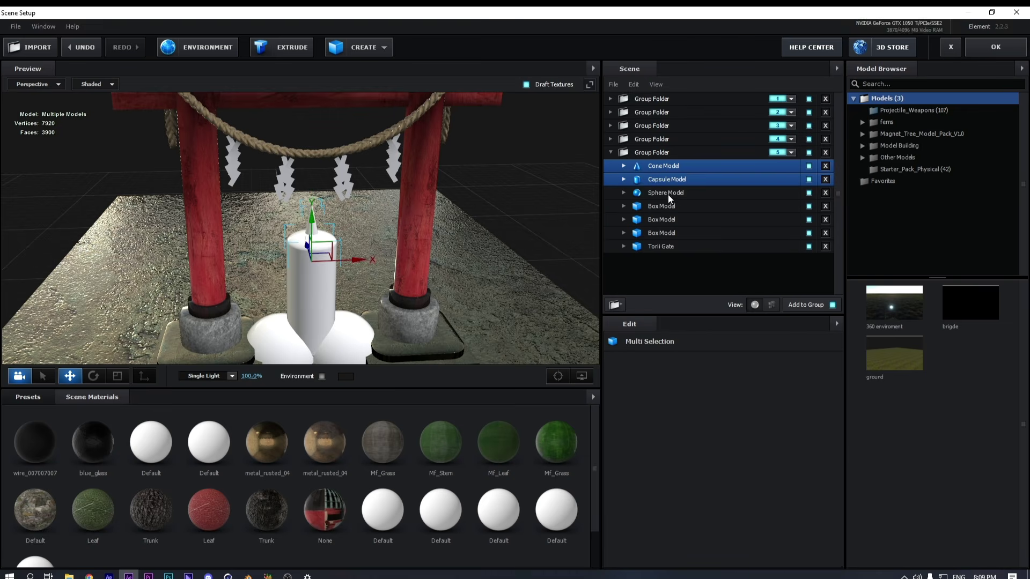
shift+click(668, 194)
drag(668, 193, 614, 304)
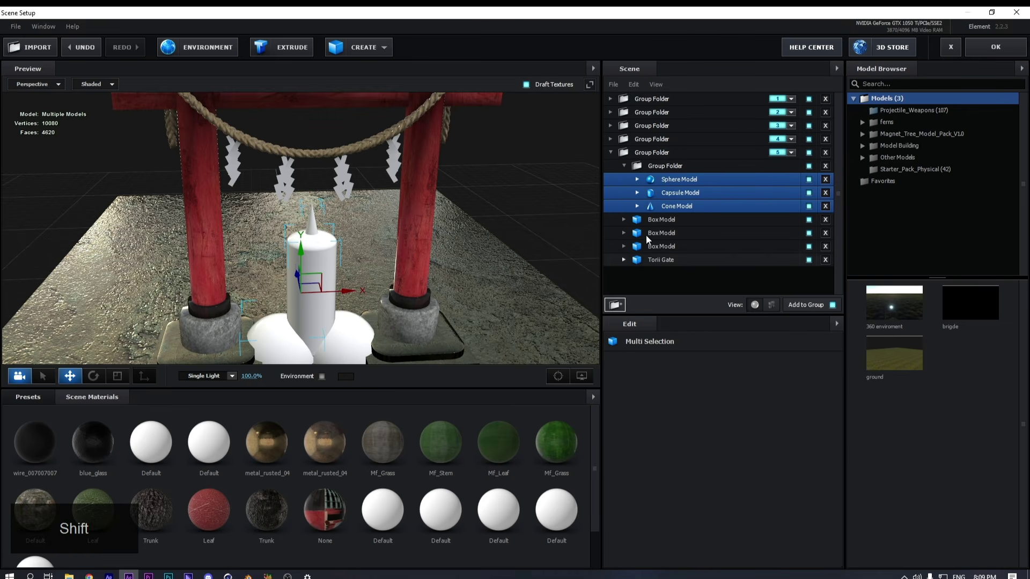
Rename the new group folder "penis" and collapse it
double_click(652, 164)
text(p)
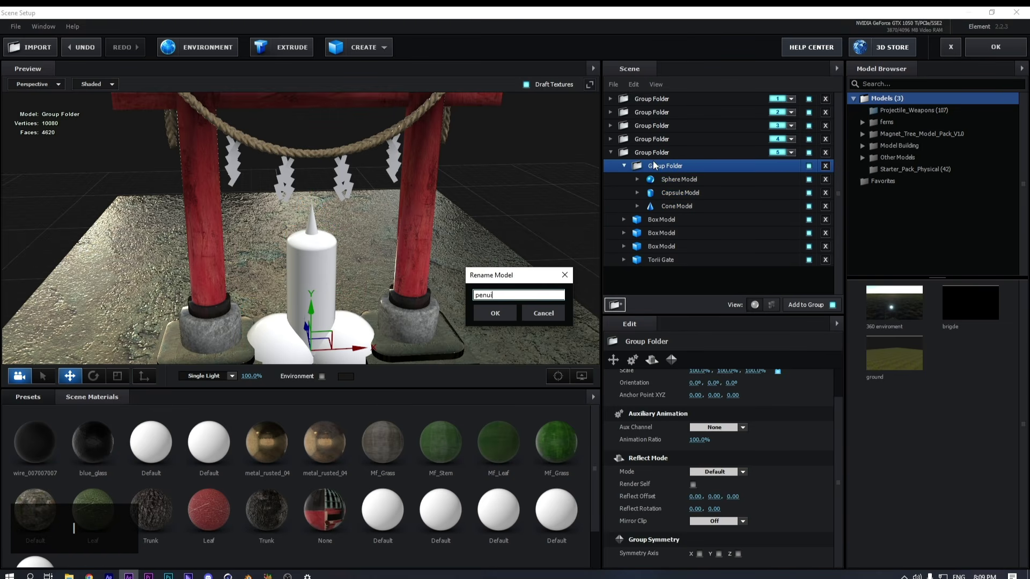
text(enui)
key(BackSpace)
key(BackSpace)
text(is)
key(Return)
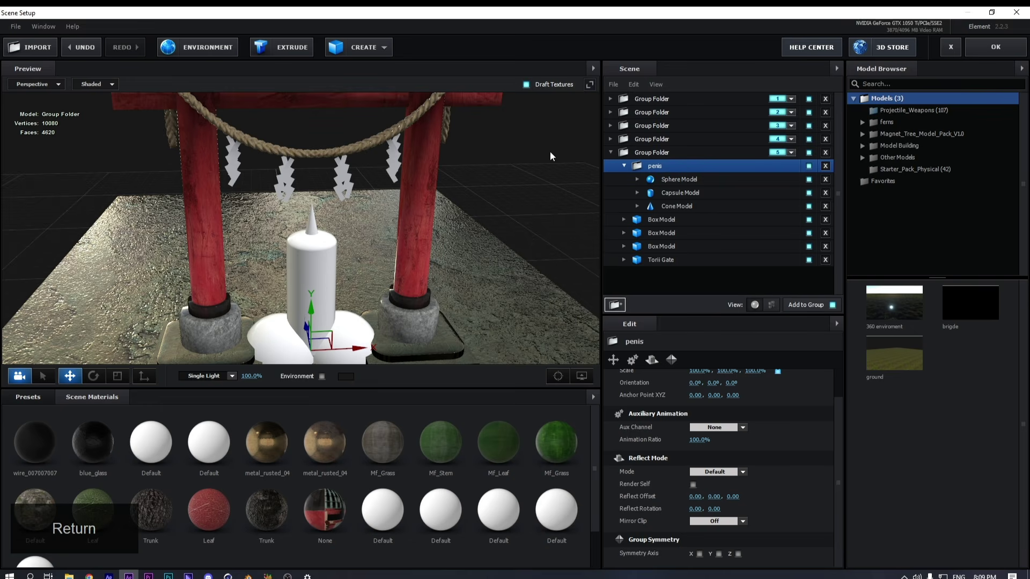
click(623, 166)
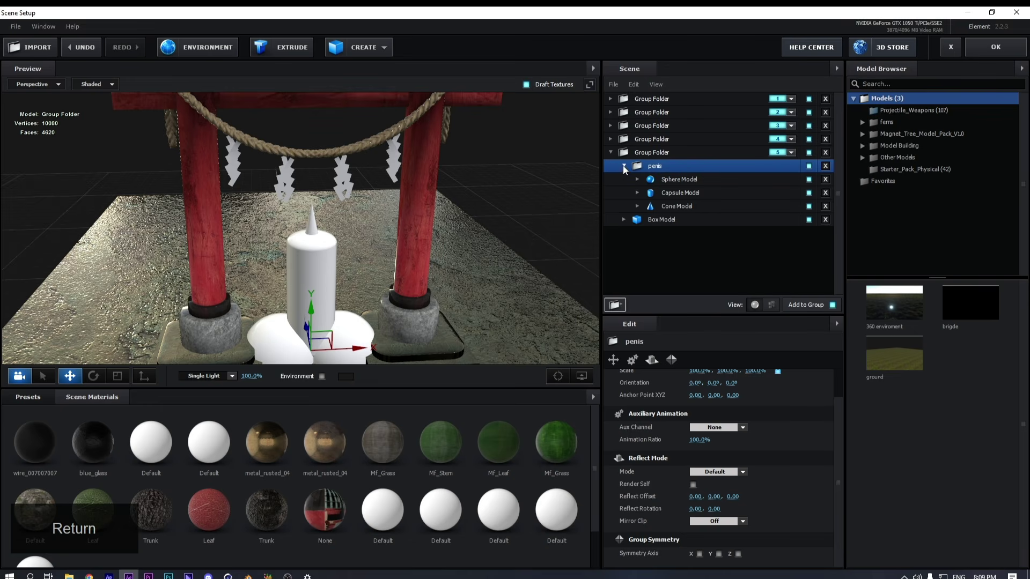
Apply the second concrete_cracked material from the Pro_Shaders_2 Concrete presets to the sphere, capsule and cone group
click(32, 398)
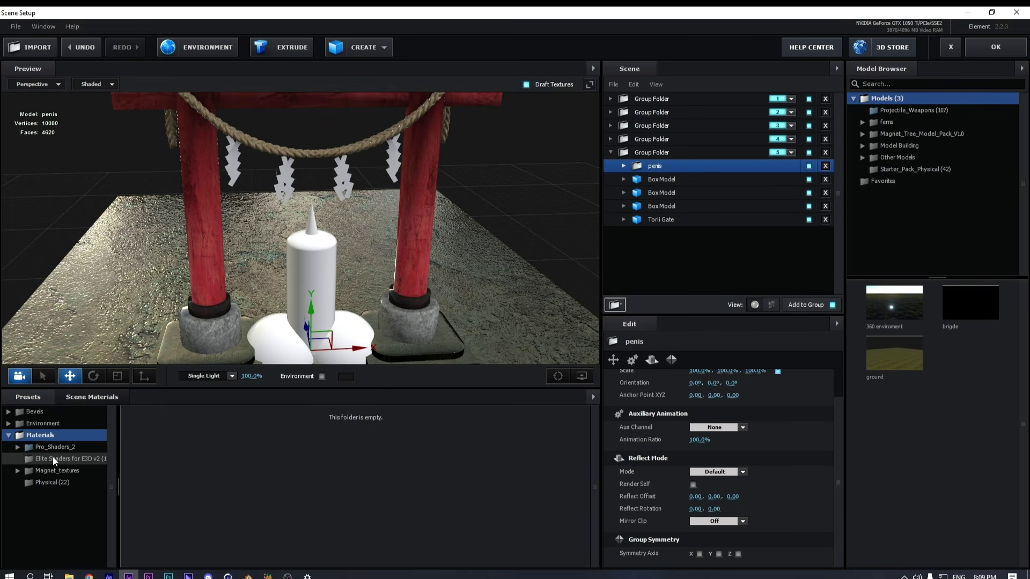
click(52, 458)
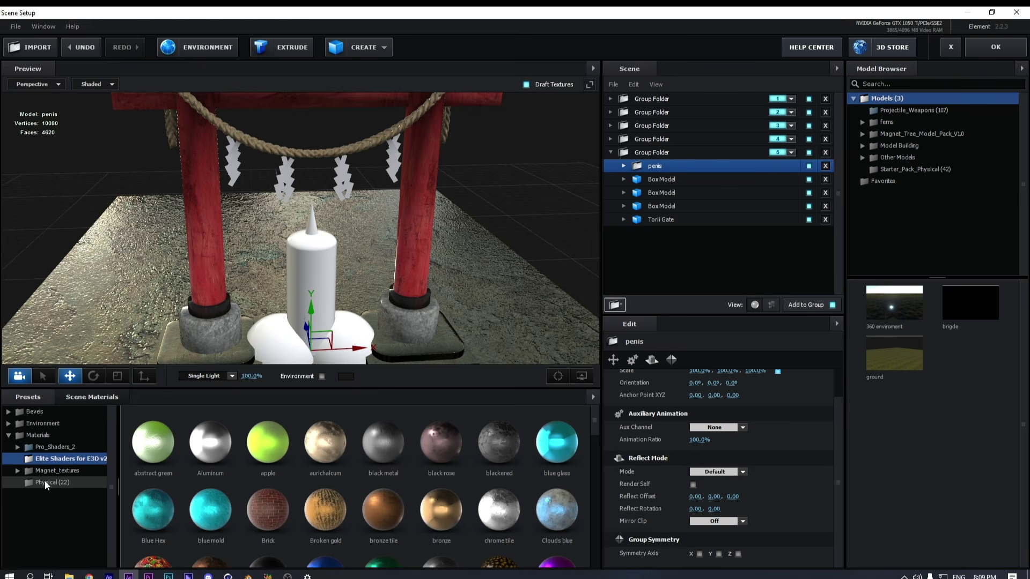
double_click(46, 446)
click(55, 510)
scroll(59, 516, down, 2)
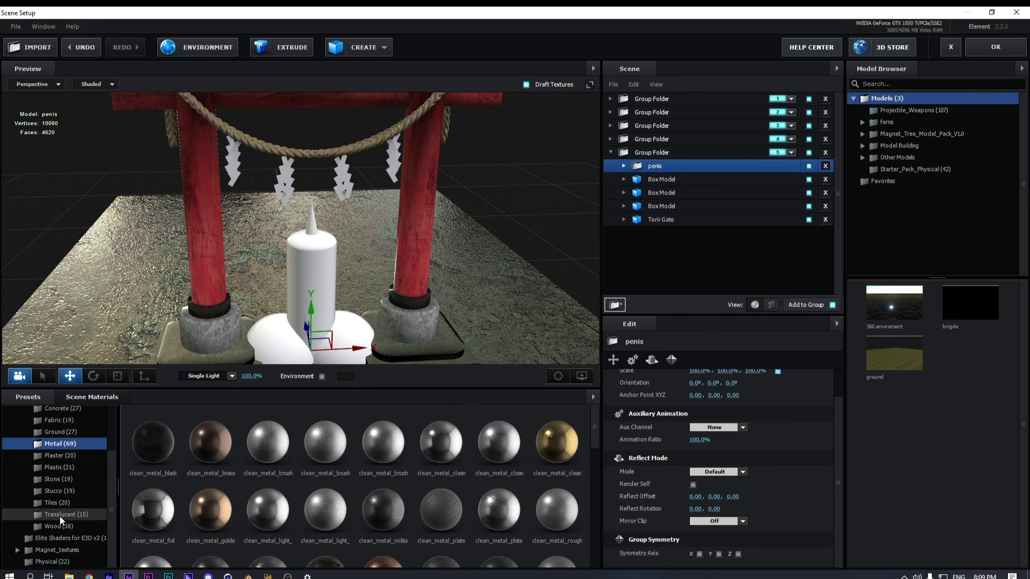
click(58, 503)
click(59, 491)
click(63, 480)
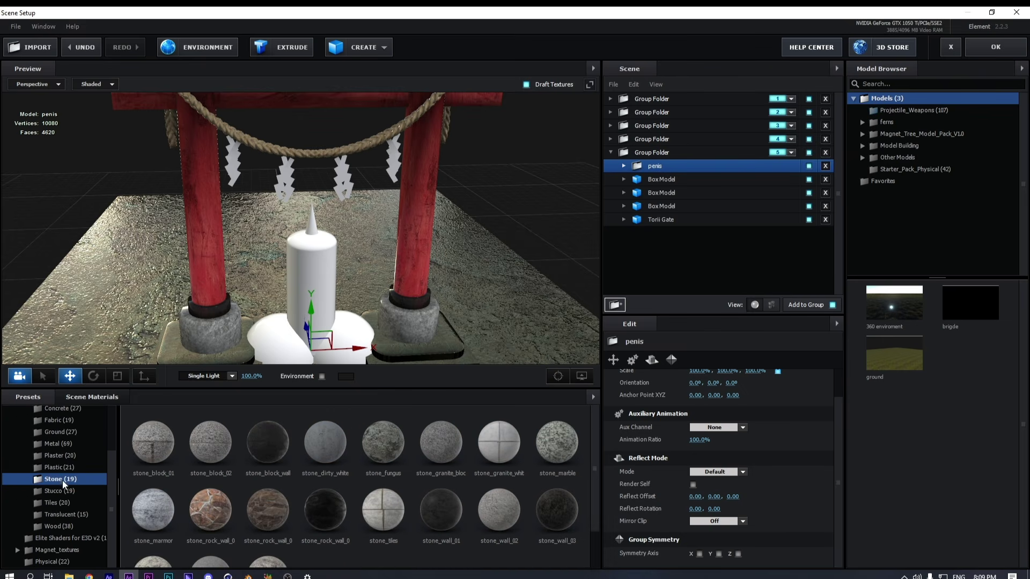
scroll(75, 463, up, 2)
click(58, 492)
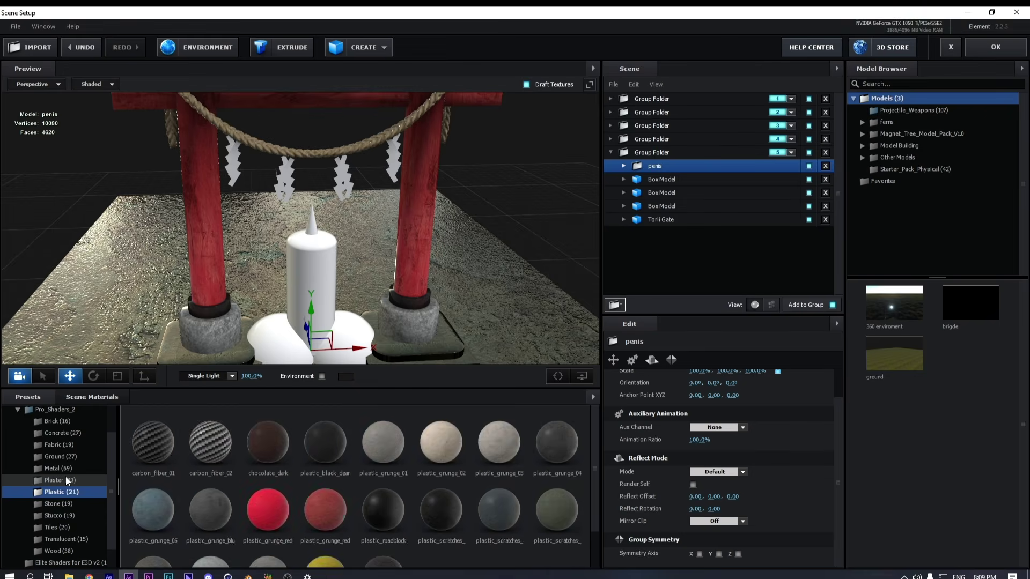
click(66, 477)
click(69, 467)
click(73, 455)
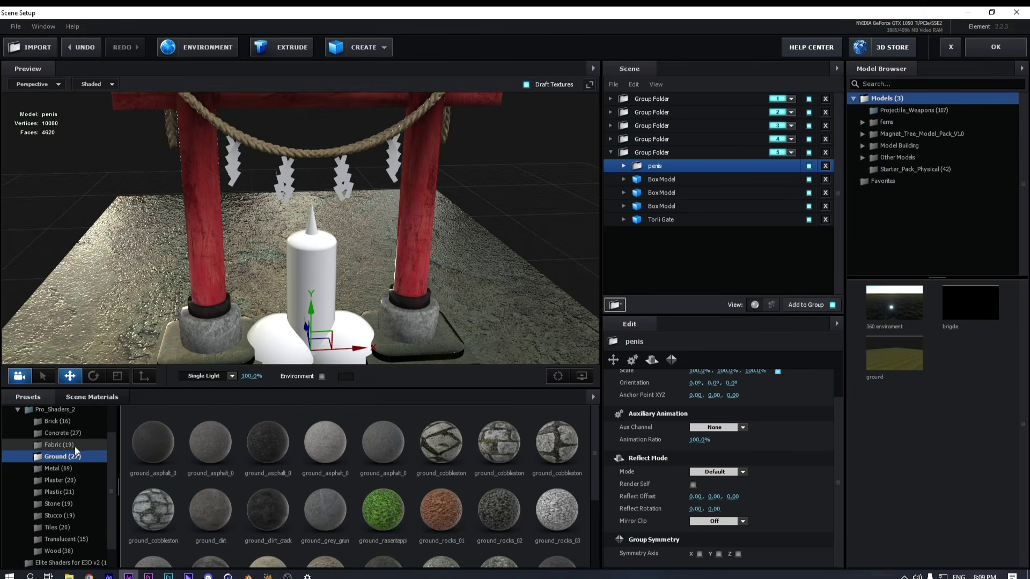
click(75, 446)
click(76, 433)
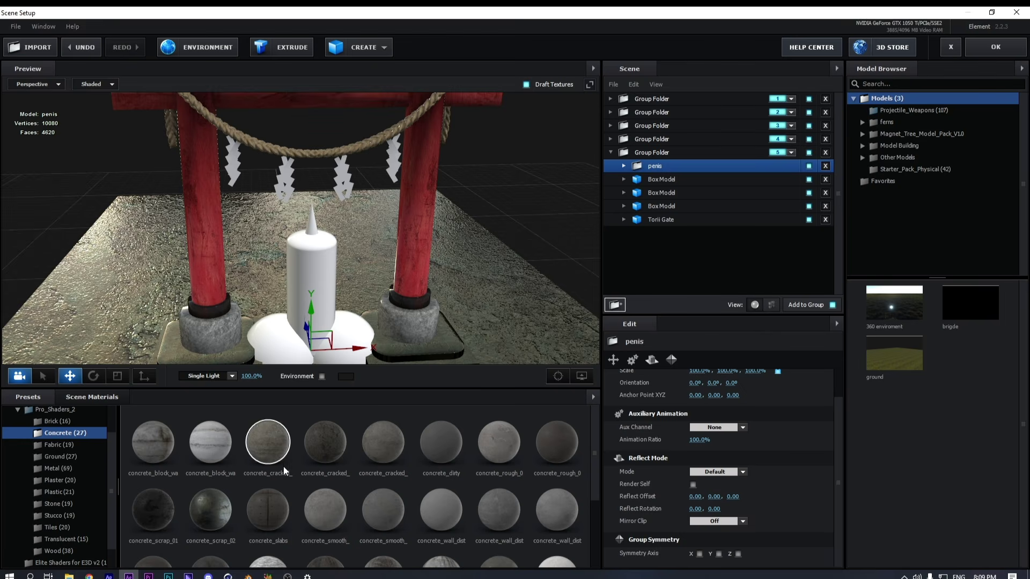
click(337, 453)
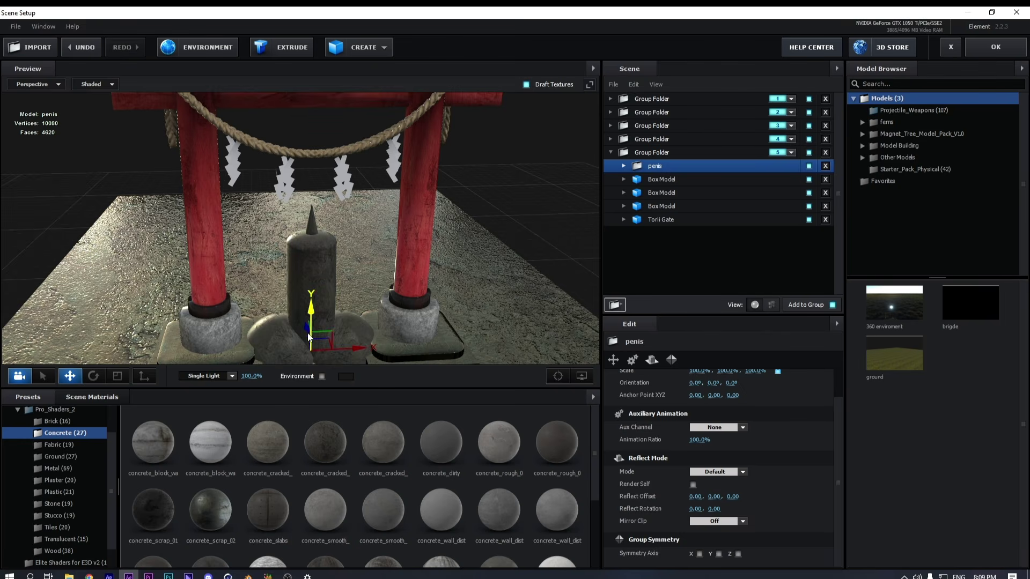
Raise the concrete sculpture group so its spheres clear the rusted-metal platform
drag(307, 333, 320, 256)
scroll(290, 295, up, 3)
drag(303, 199, 313, 177)
drag(332, 272, 337, 259)
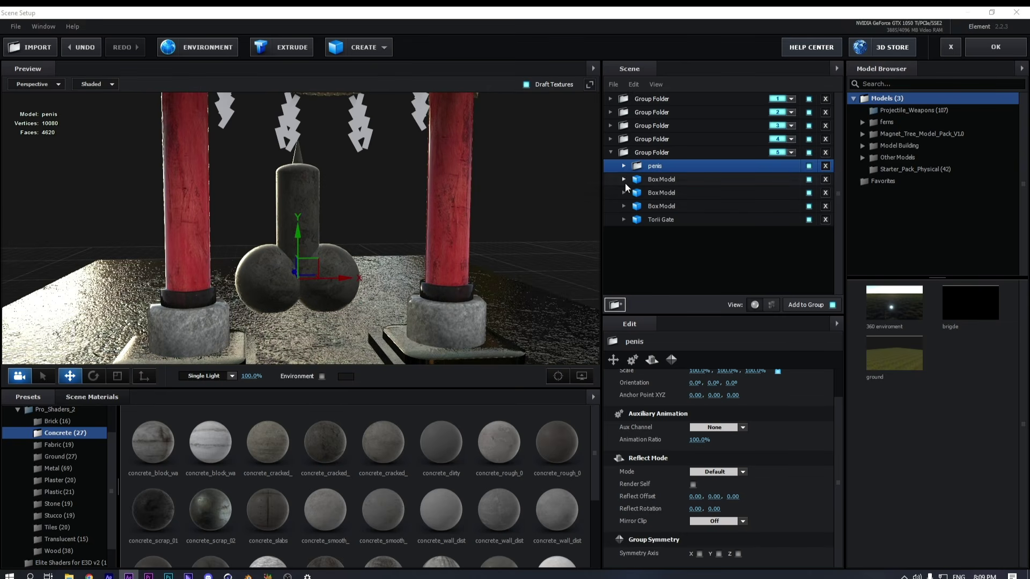
Set the Glossiness texture amount of the platform box's metal_rusted_04 material to 36%
click(627, 211)
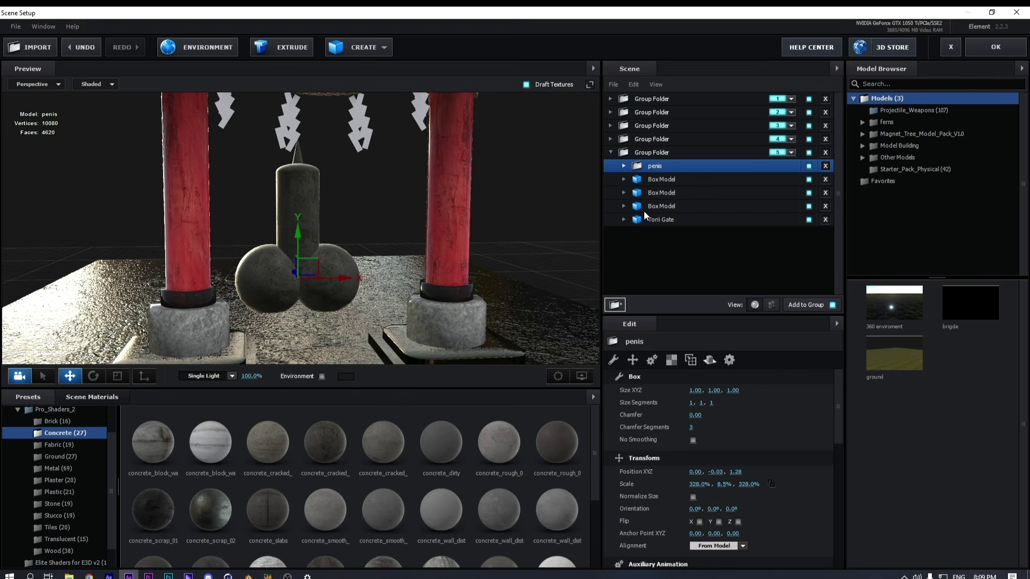
click(624, 206)
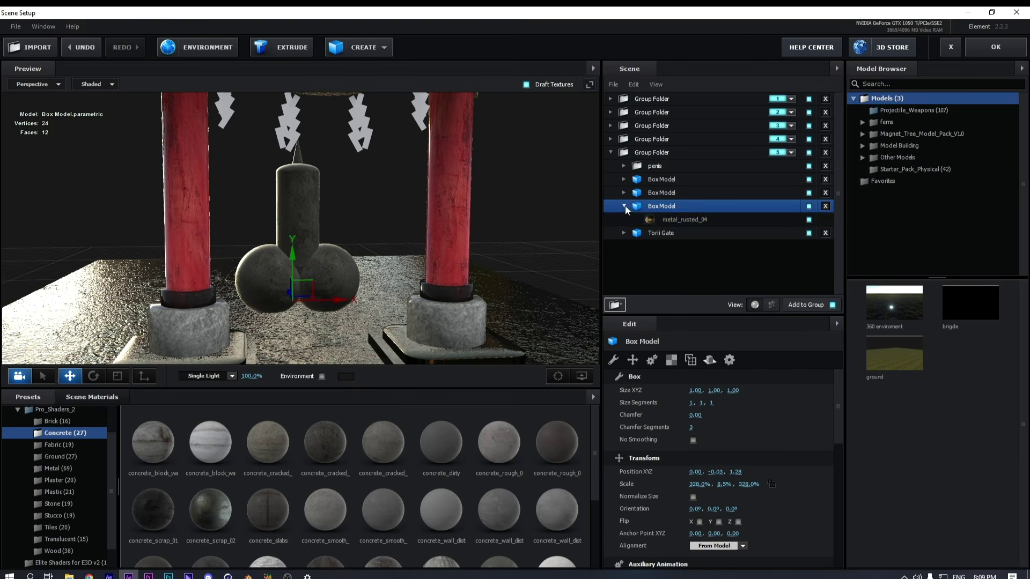
click(674, 220)
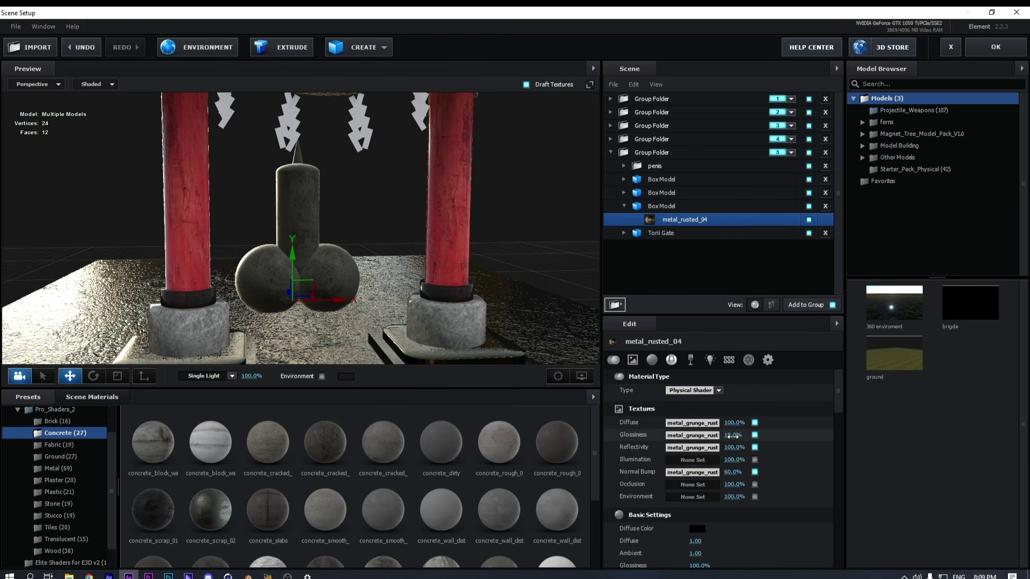
mouse_move(732, 436)
mouse_down()
mouse_move(781, 438)
mouse_move(746, 437)
mouse_up()
scroll(807, 482, down, 1)
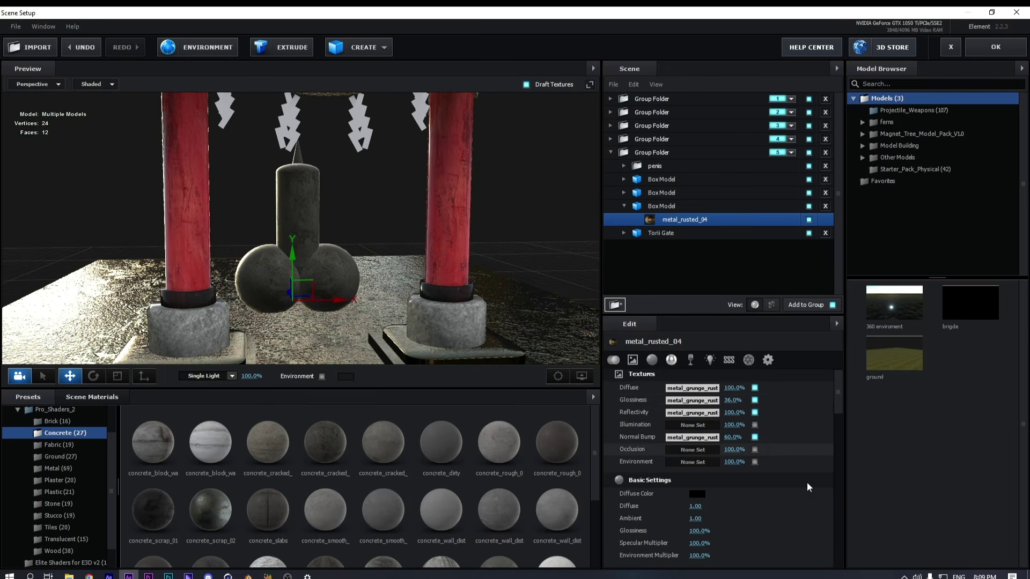
scroll(807, 482, down, 5)
Set the rusted-metal platform box's Reflect Mode to Mirror Surface
click(675, 208)
scroll(761, 507, down, 3)
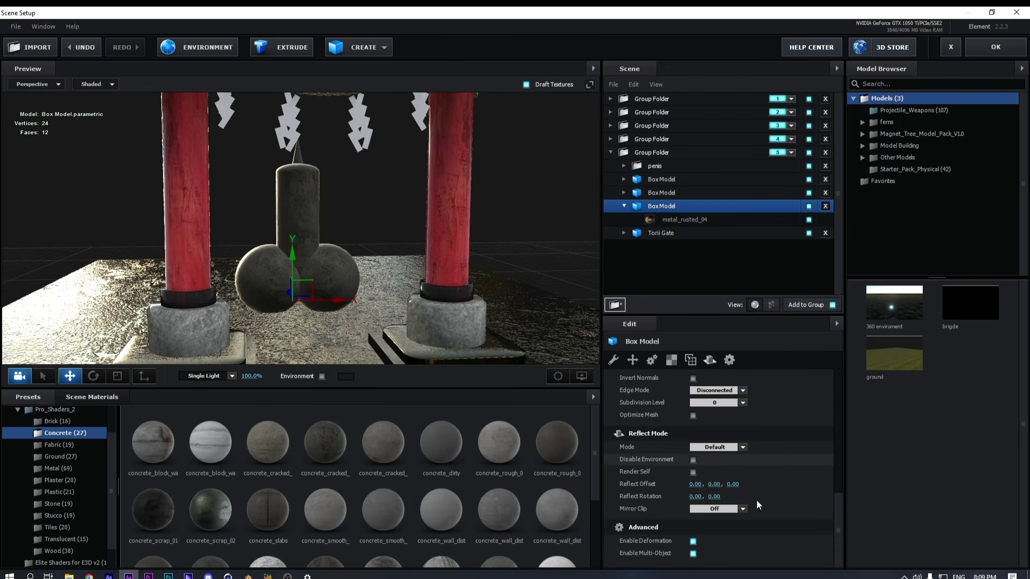
scroll(756, 504, up, 3)
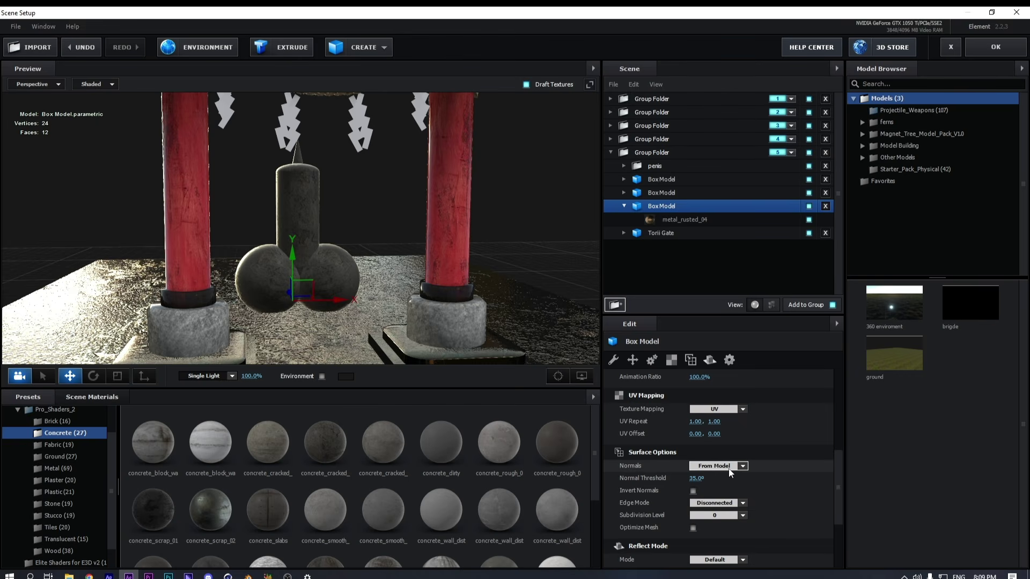
scroll(729, 469, up, 1)
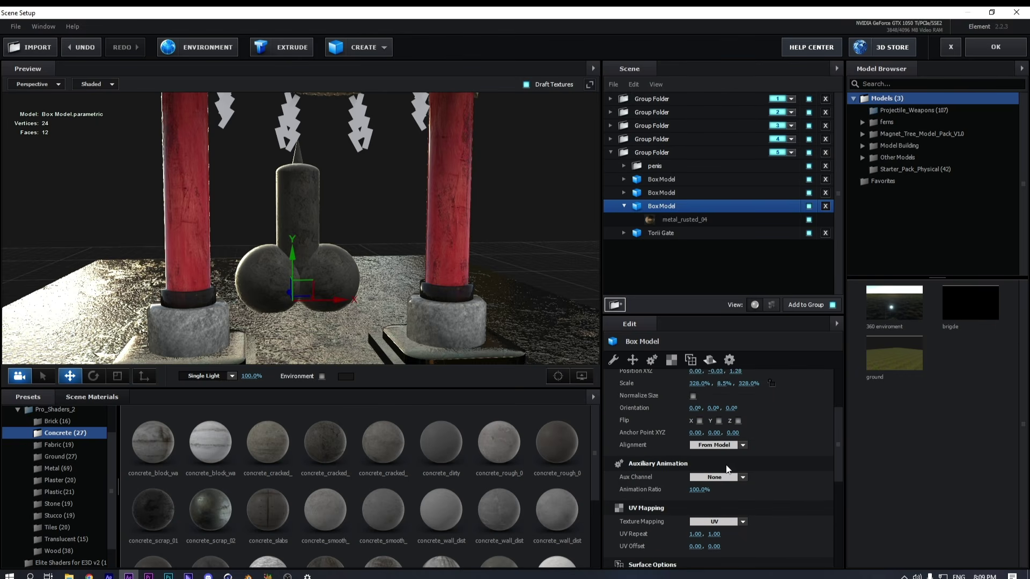
scroll(720, 485, down, 4)
click(717, 447)
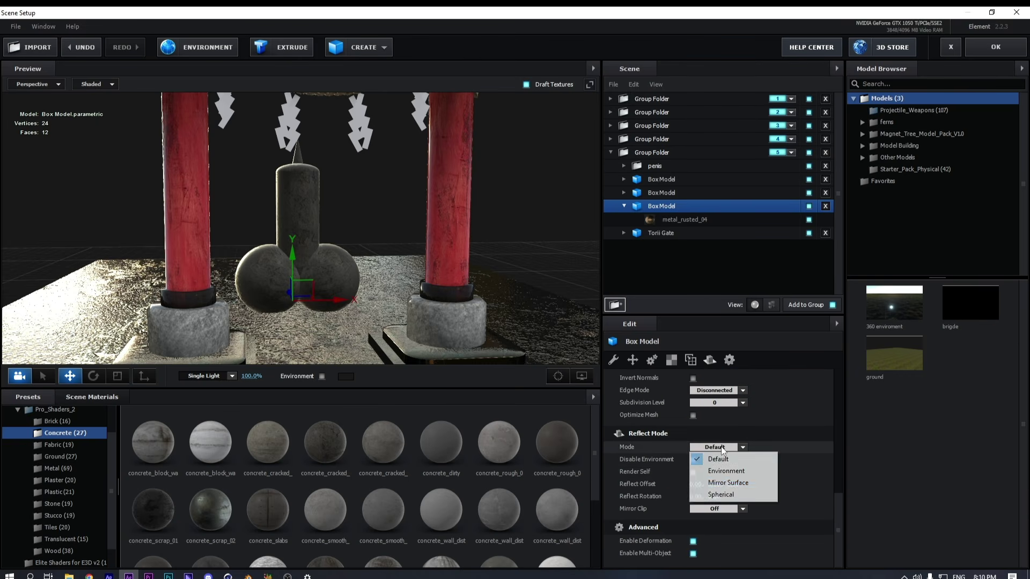
click(725, 482)
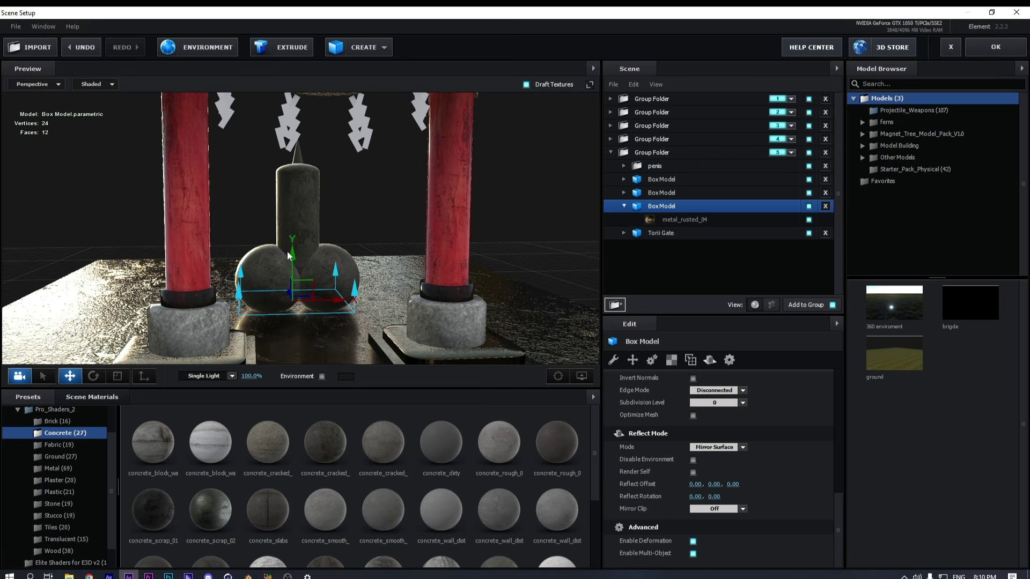
drag(288, 256, 294, 247)
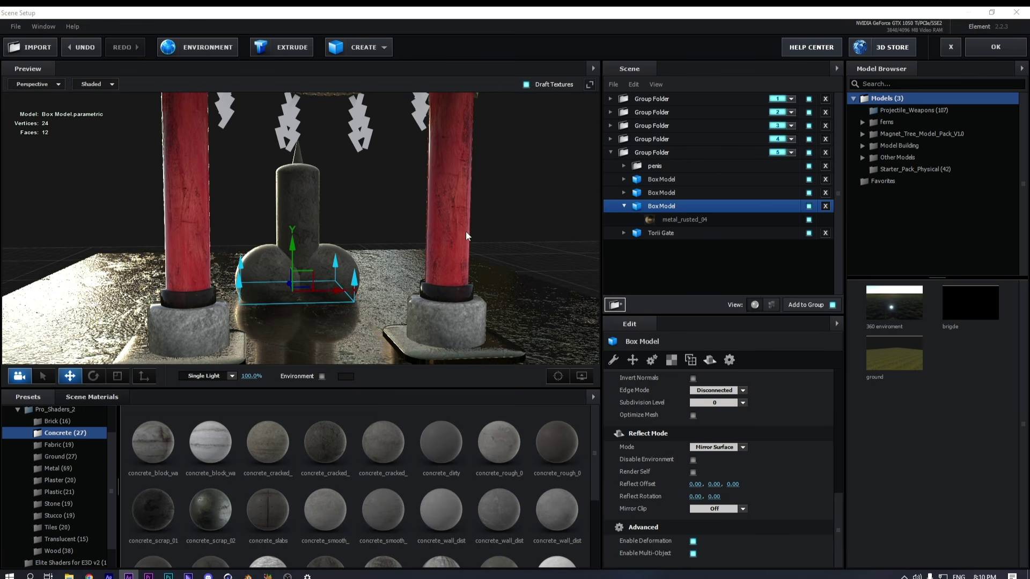
key(ctrl+z)
Set the Reflect Mode of the other two Box Models under the gate's pillars to Mirror Surface
click(662, 194)
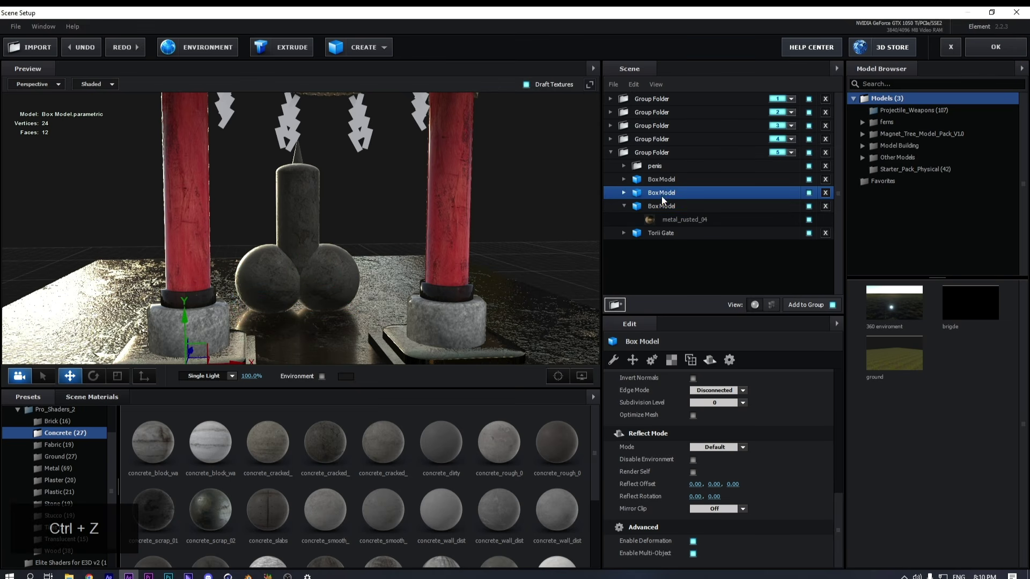
click(719, 447)
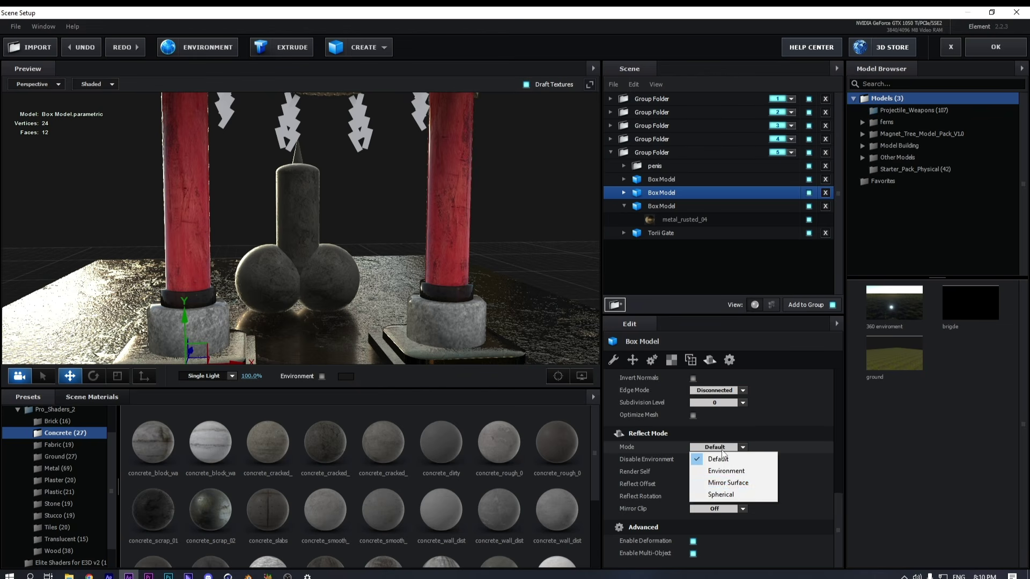
click(714, 481)
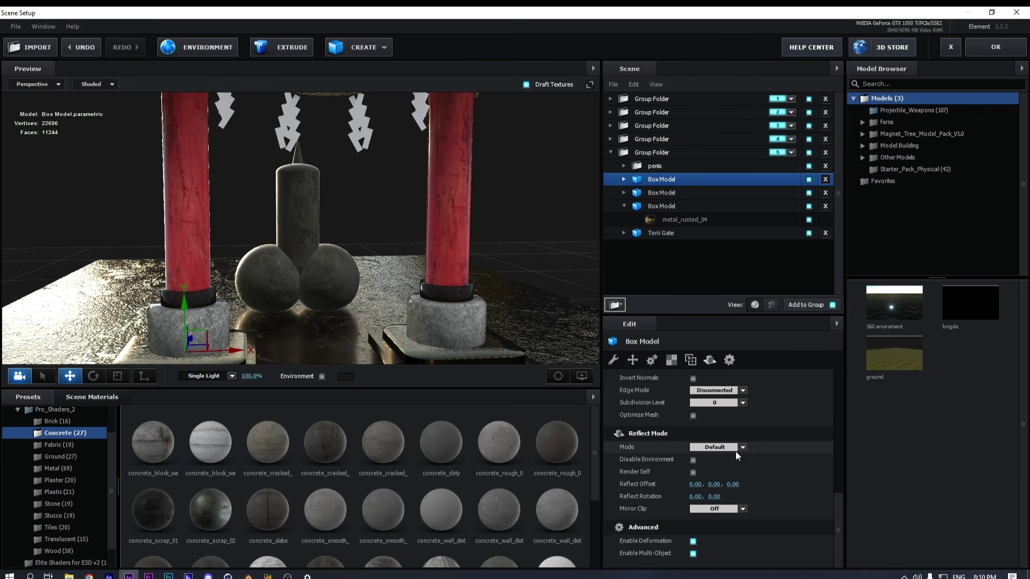
click(735, 448)
click(735, 463)
click(646, 178)
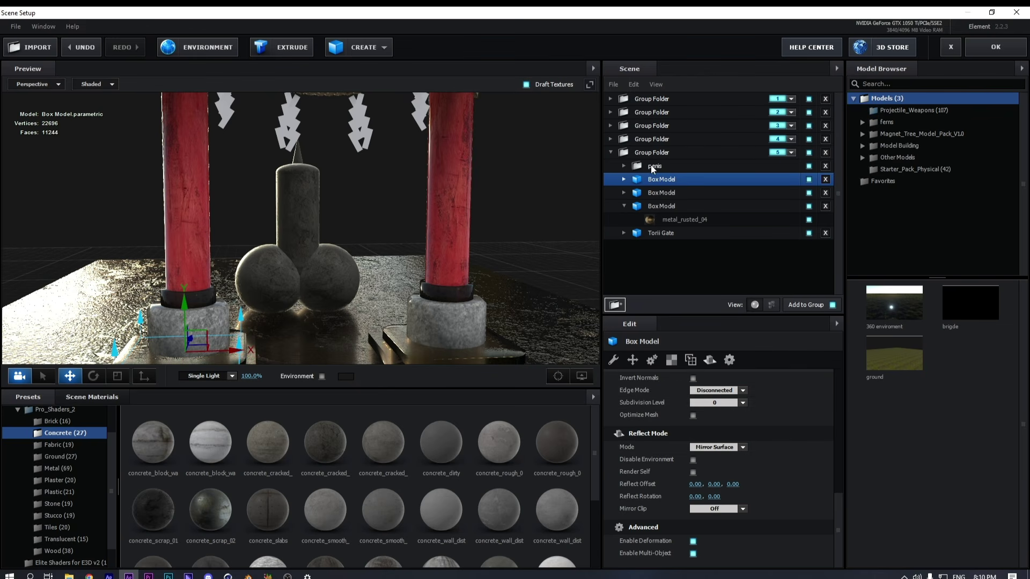
Set the concrete sculpture group's Reflect Mode to Mirror Surface and raise the group slightly above the platform
click(651, 165)
click(719, 472)
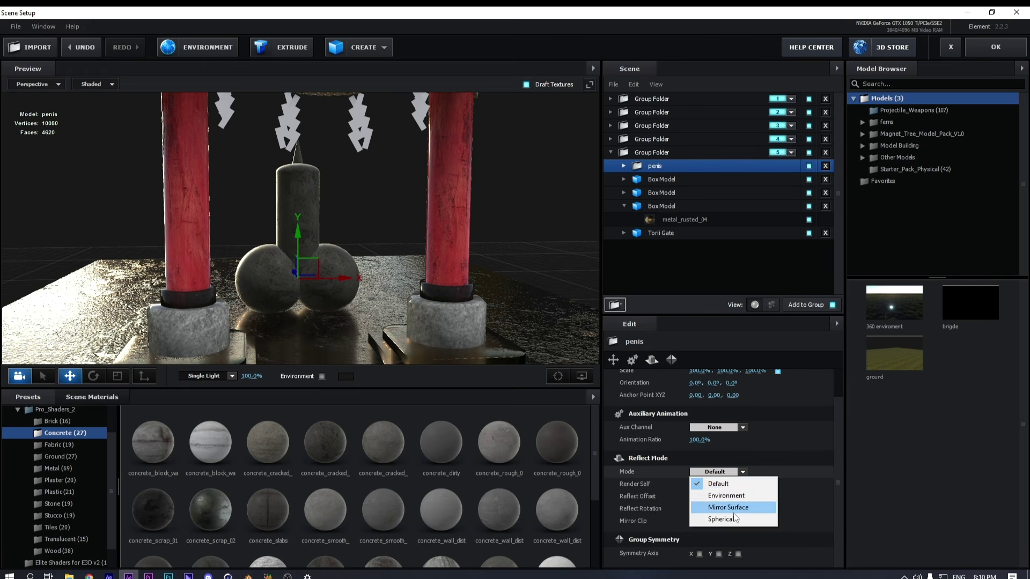
click(728, 507)
drag(297, 232, 298, 221)
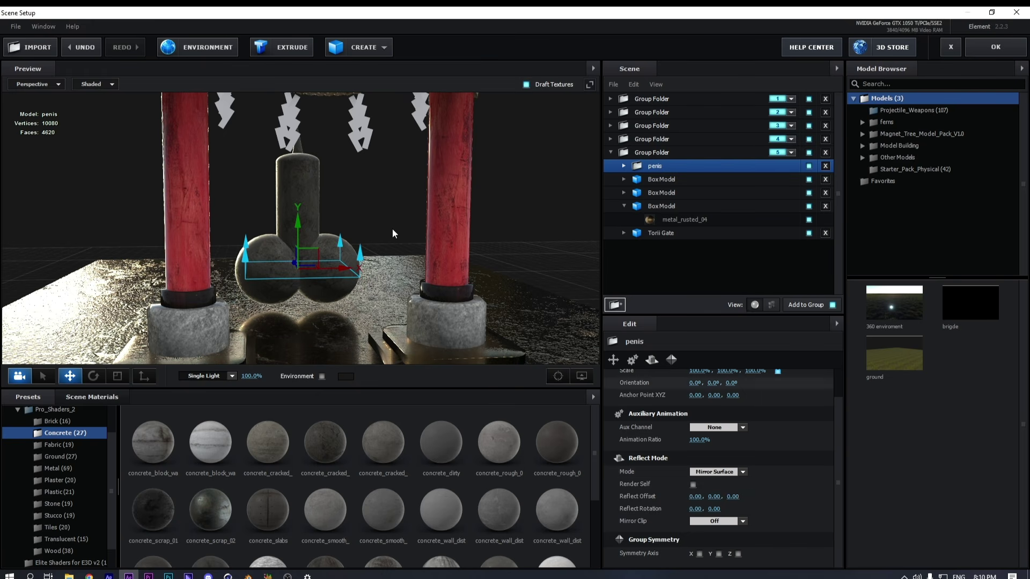
Accept the scene setup and enable Group 5 in the Element effect
scroll(389, 228, down, 4)
click(991, 53)
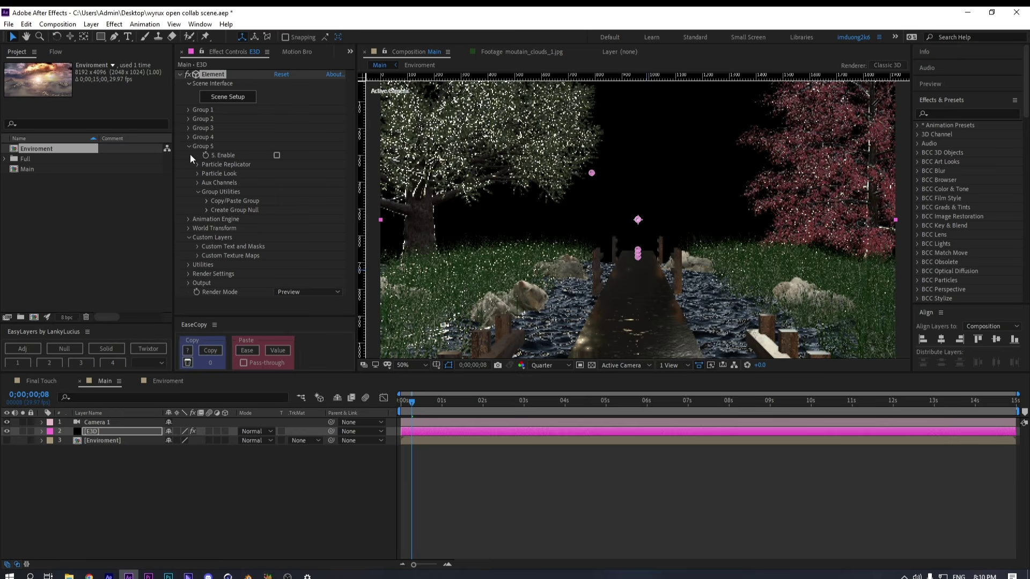
click(276, 156)
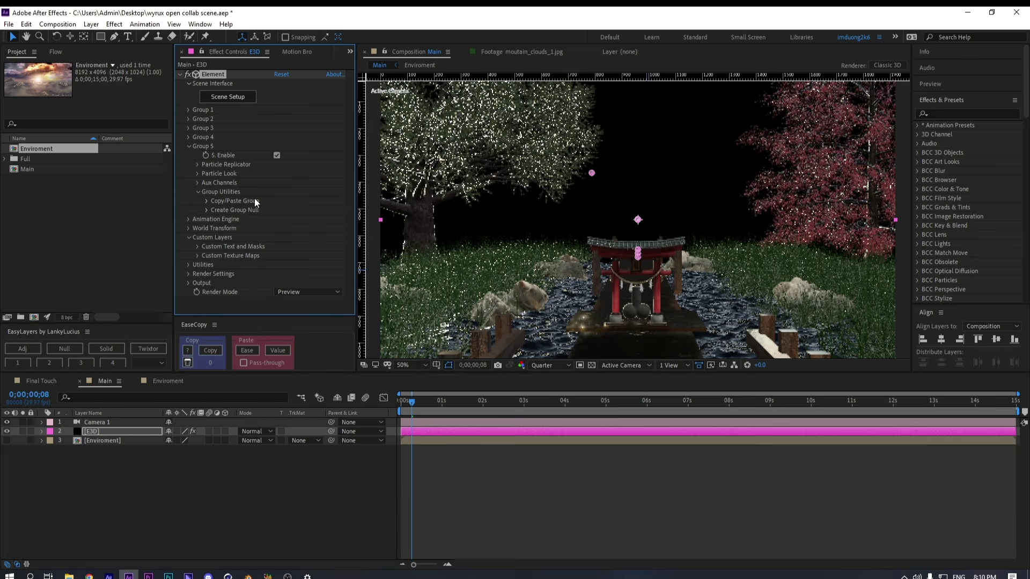
Set Group 5's replicator Position Z to 230
click(197, 164)
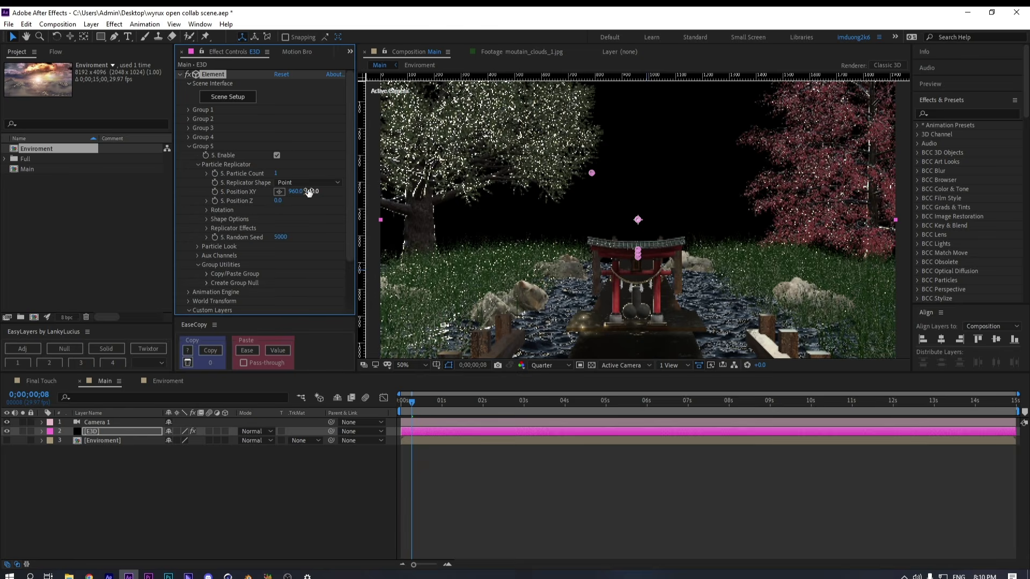
drag(282, 203, 297, 201)
drag(306, 215, 307, 220)
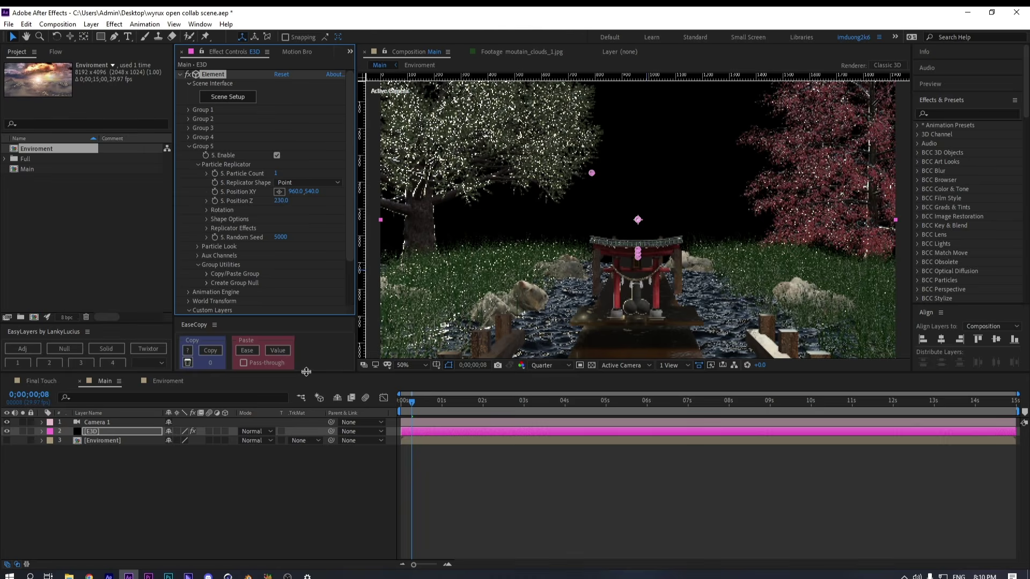
Disable Group 4 in the Element effect and collapse its settings
click(189, 138)
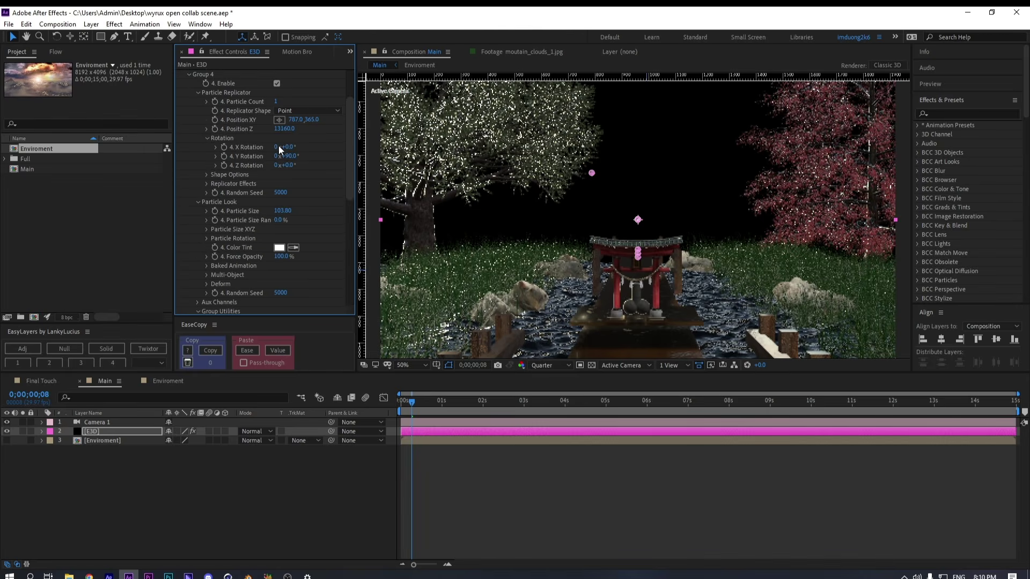
click(277, 146)
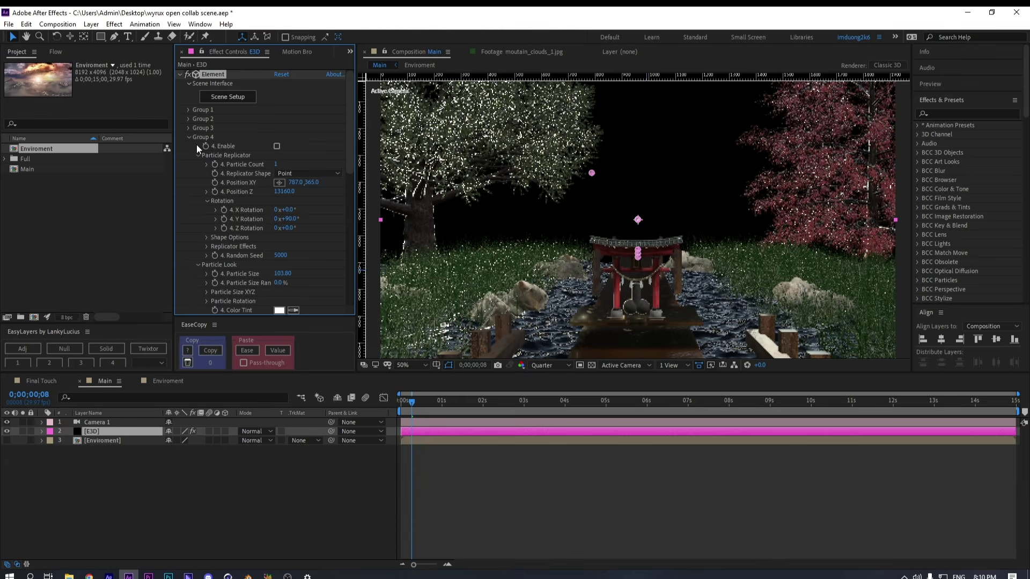
click(189, 136)
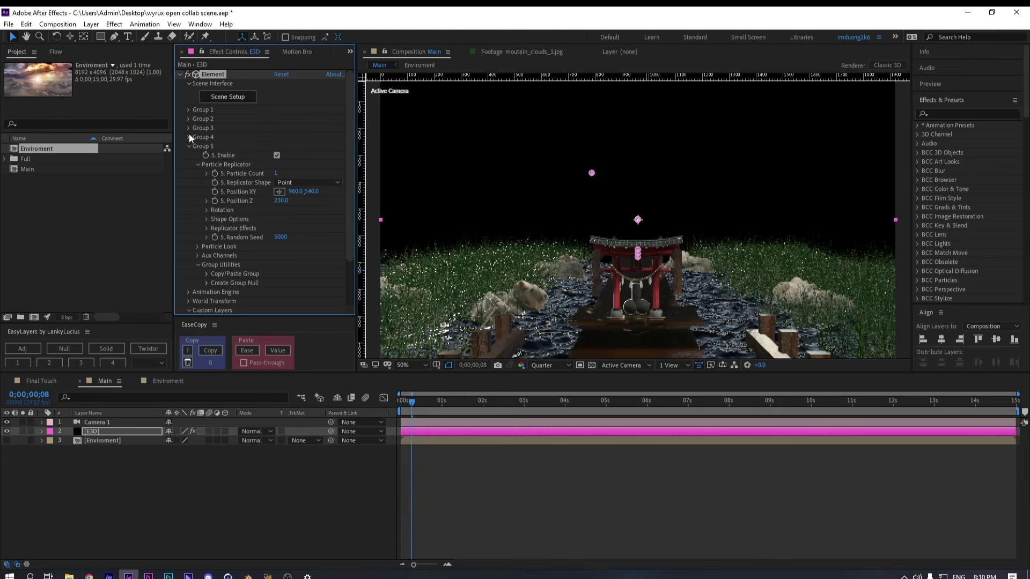
click(189, 136)
scroll(192, 132, down, 2)
scroll(185, 114, up, 2)
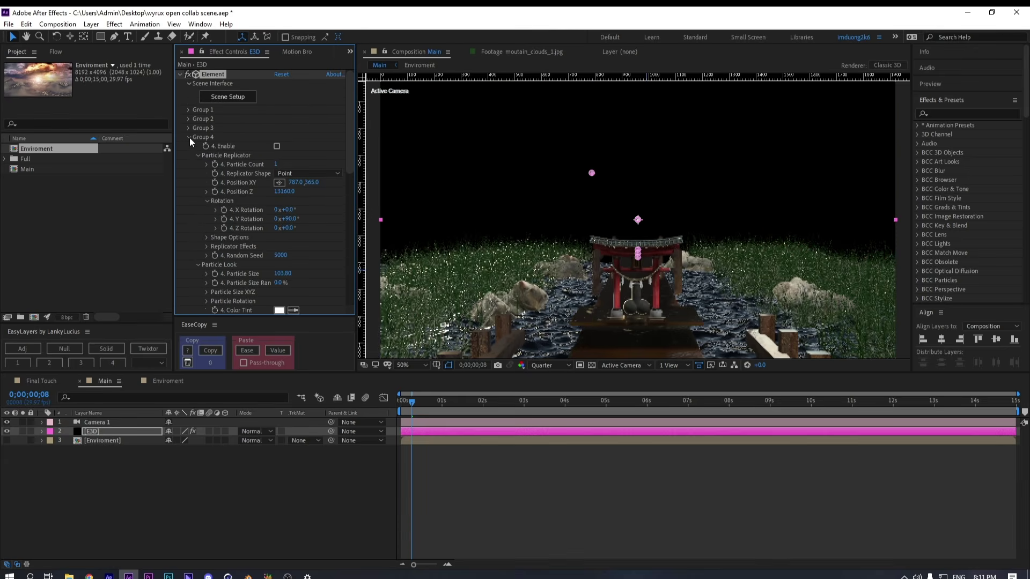
click(189, 137)
Disable Group 3 and Group 1 in the Element effect
click(188, 128)
scroll(192, 128, down, 2)
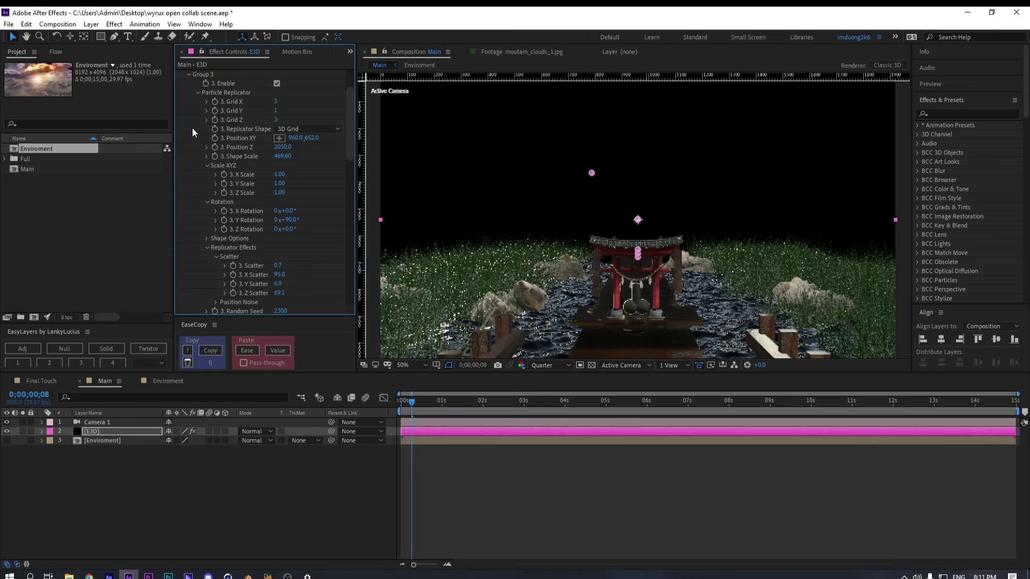
click(276, 83)
scroll(206, 122, up, 2)
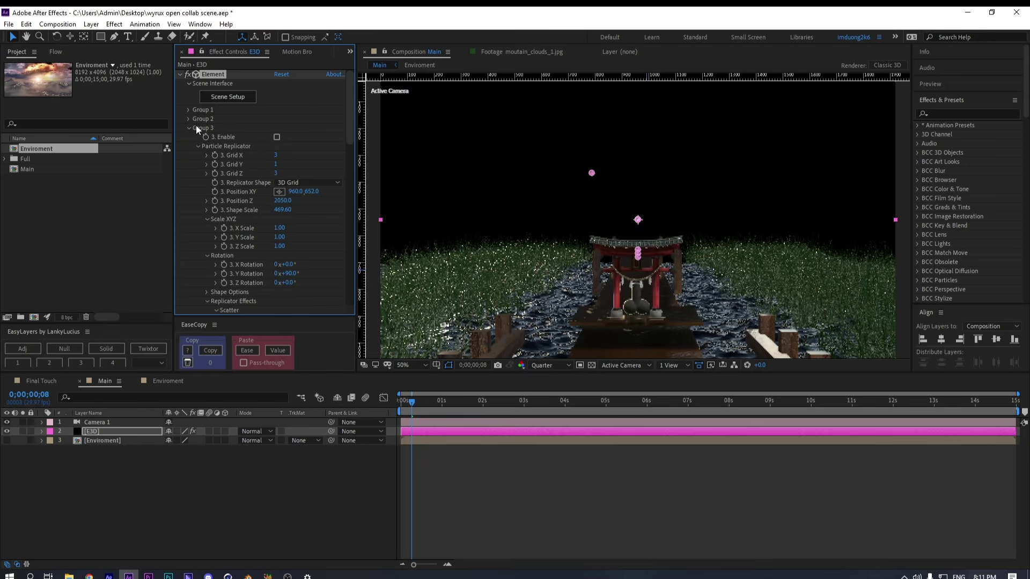
click(188, 109)
scroll(189, 109, down, 2)
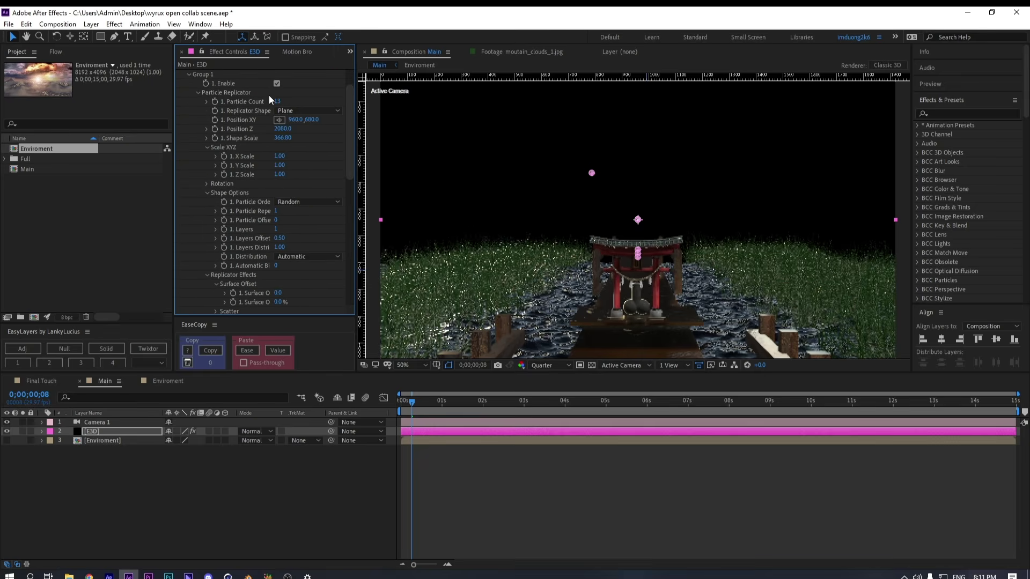
click(277, 83)
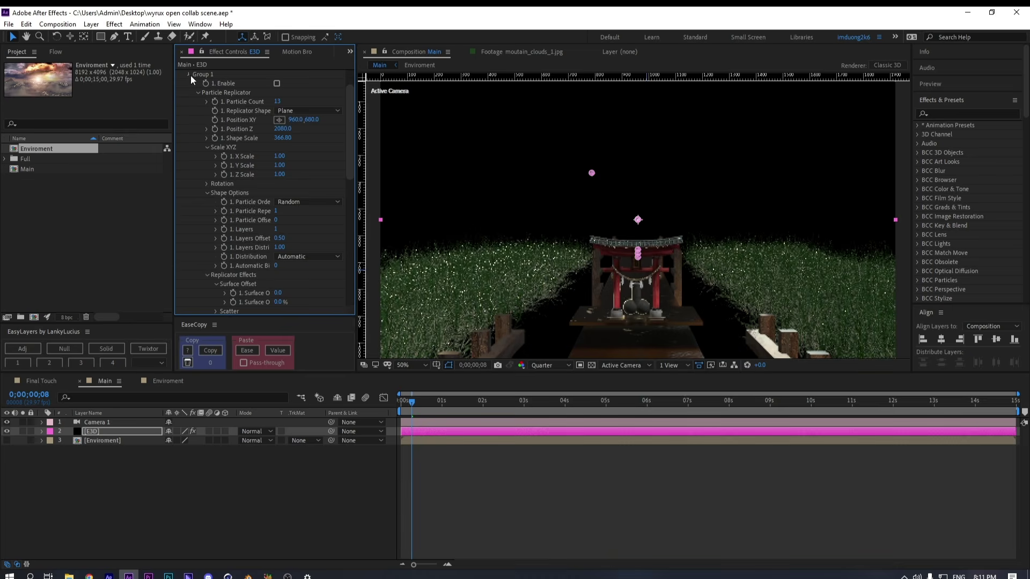
click(189, 74)
scroll(231, 129, up, 1)
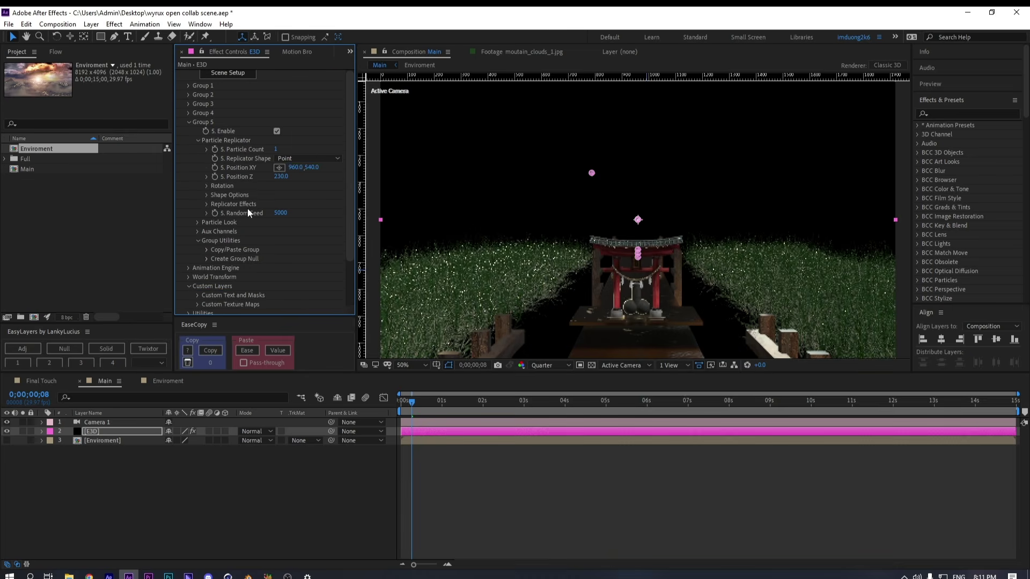
Set Group 5's Position Z to 9540 and its Particle Size to 48.50
drag(281, 177, 419, 177)
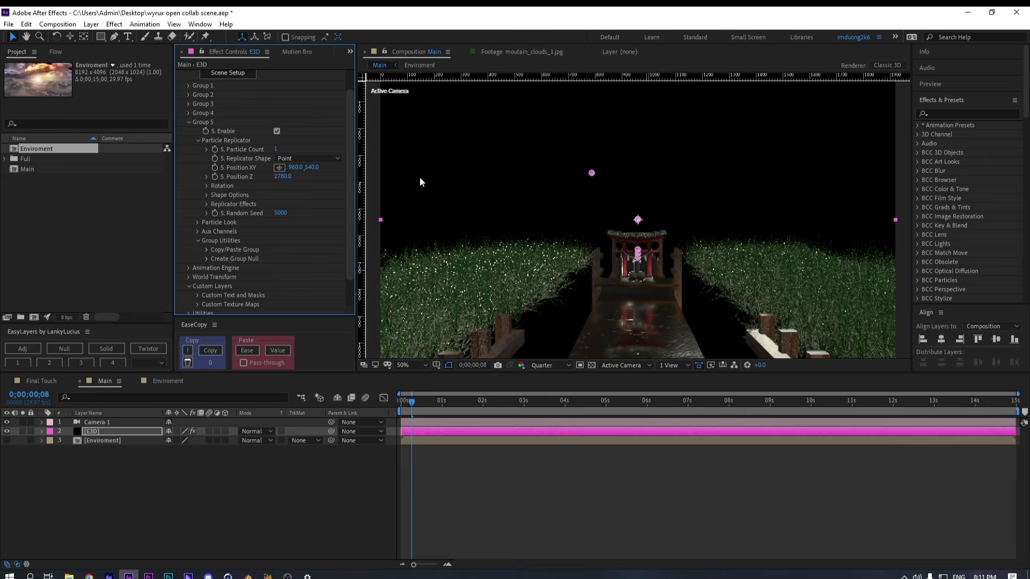
drag(283, 177, 525, 172)
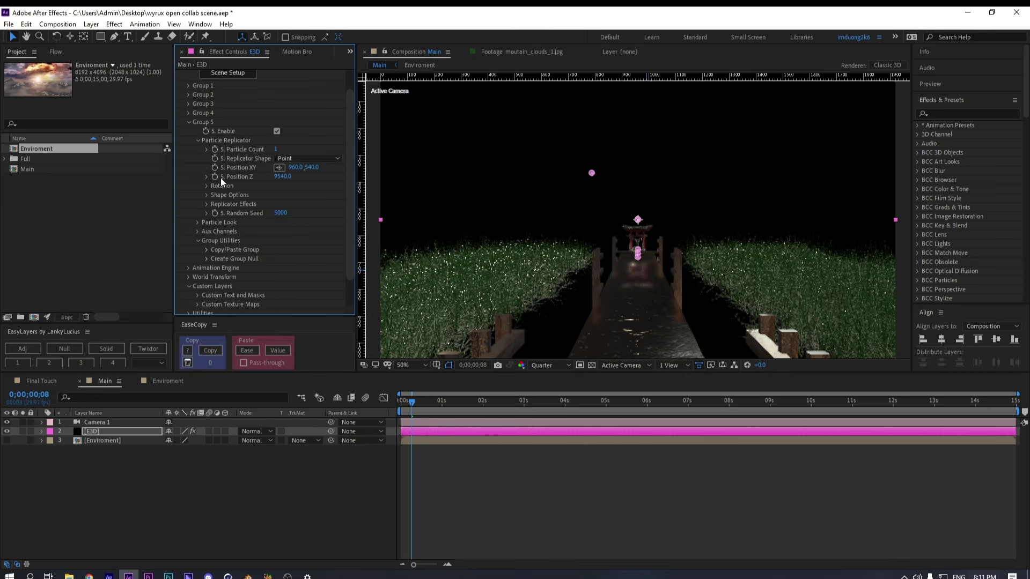
click(197, 222)
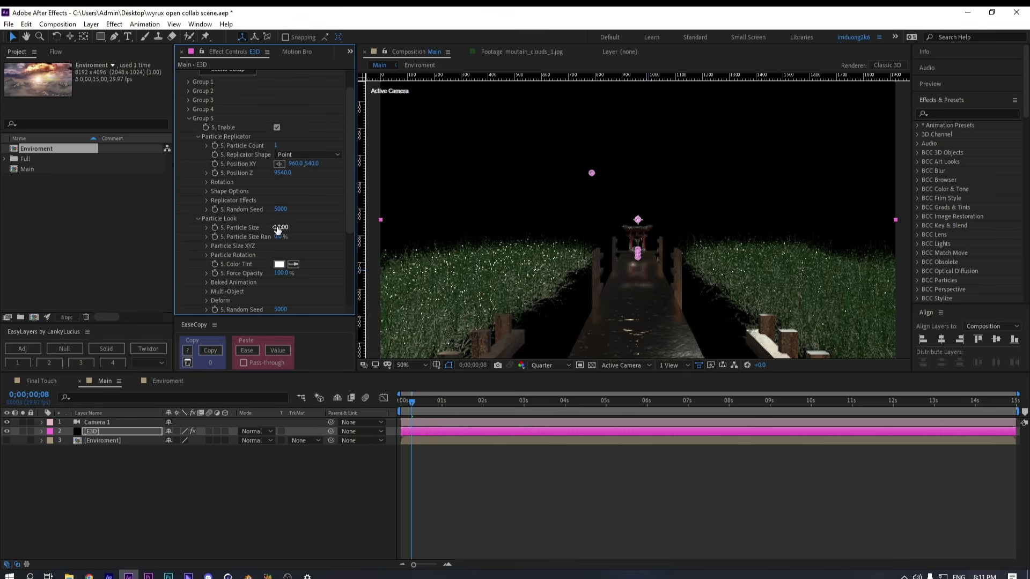
drag(342, 221, 492, 231)
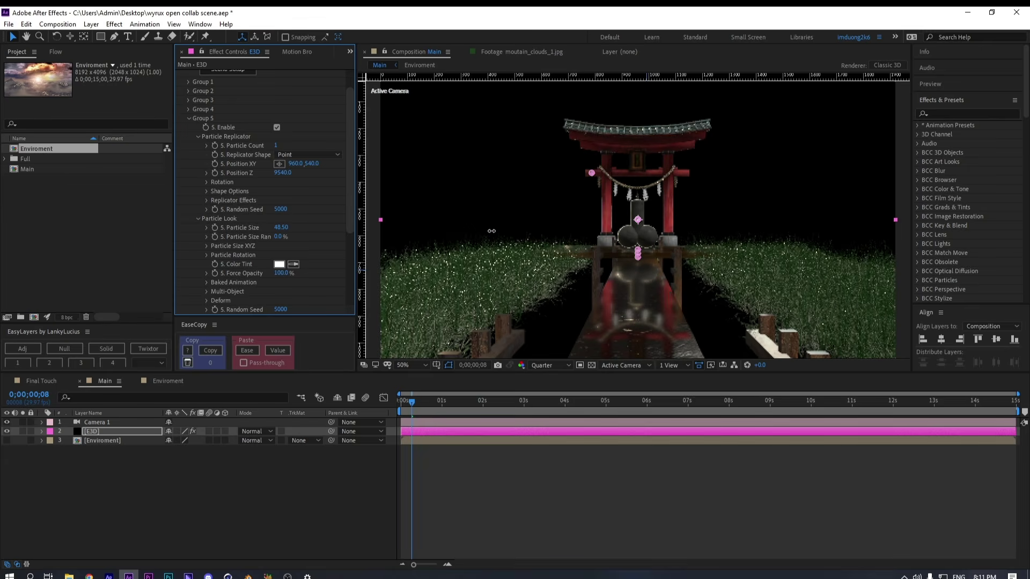
From Custom View 1, move the Torii gate farther along the bridge by setting Group 5's Position Z to 12410
click(623, 365)
click(631, 429)
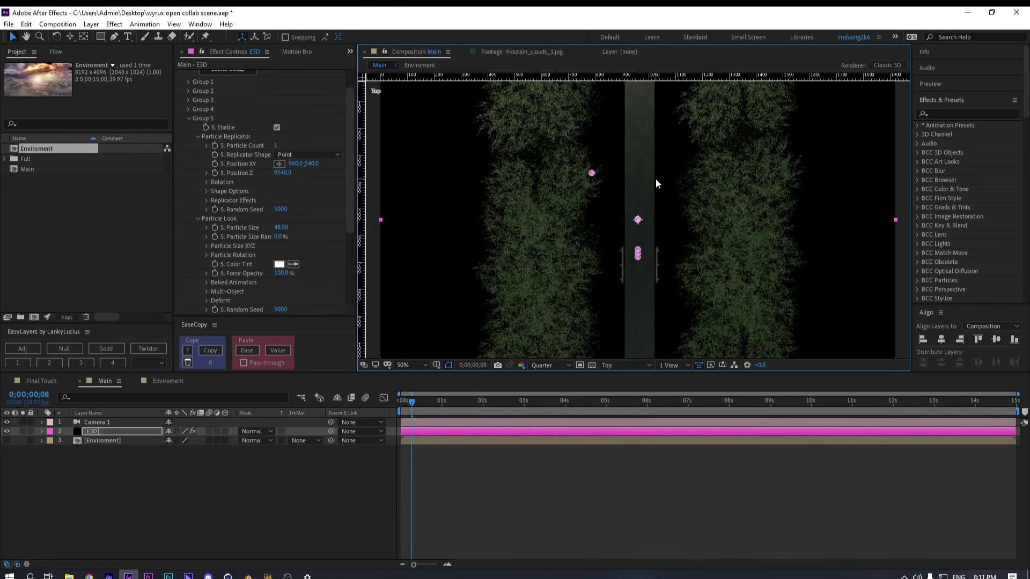
click(642, 366)
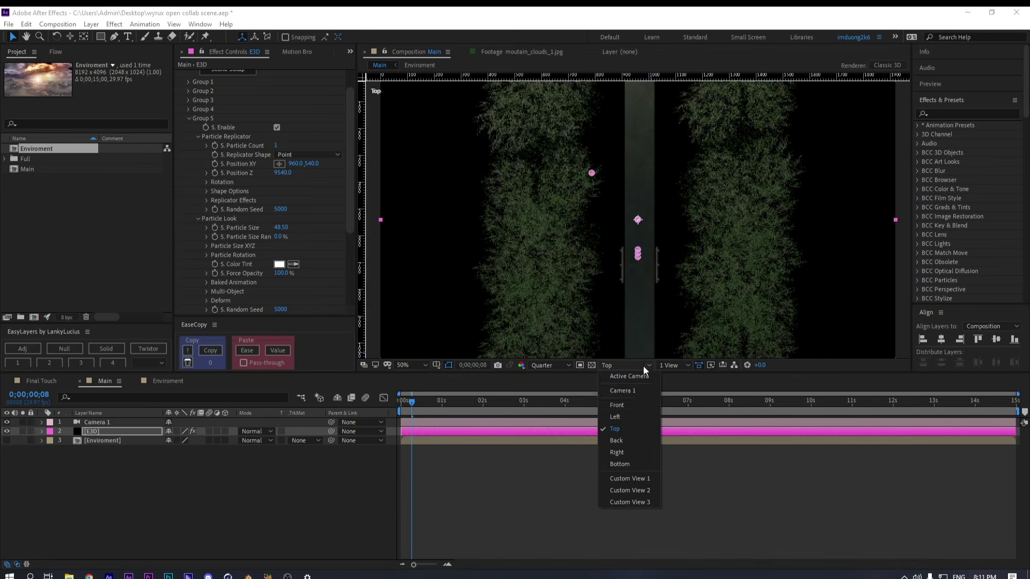
click(640, 478)
key(c)
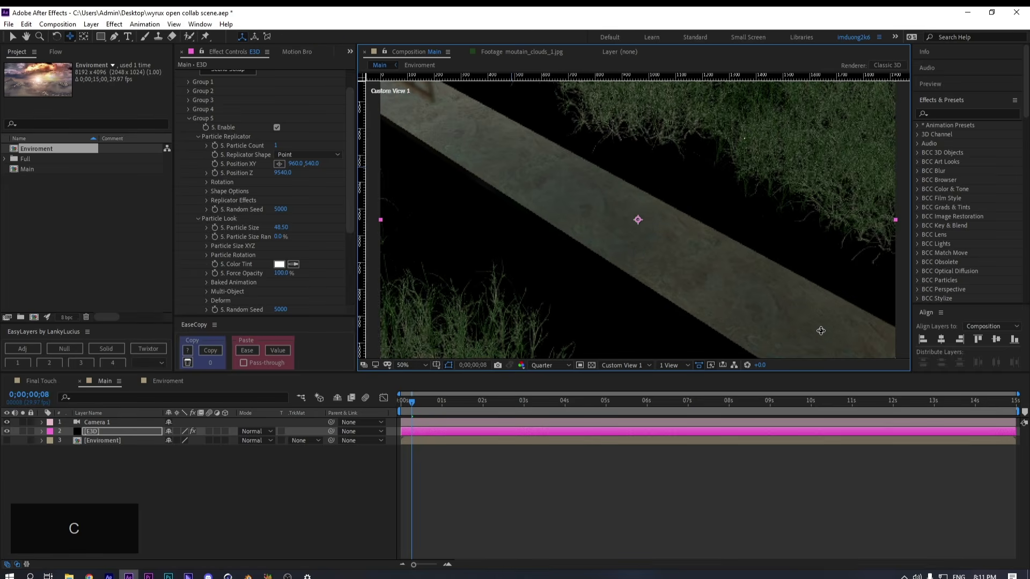
drag(630, 220, 539, 169)
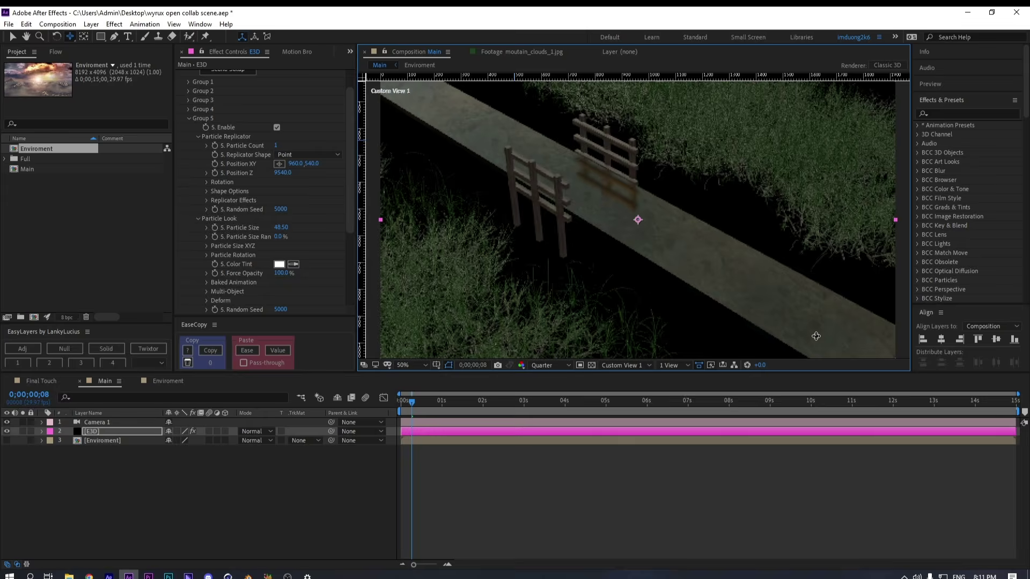
drag(817, 338, 584, 213)
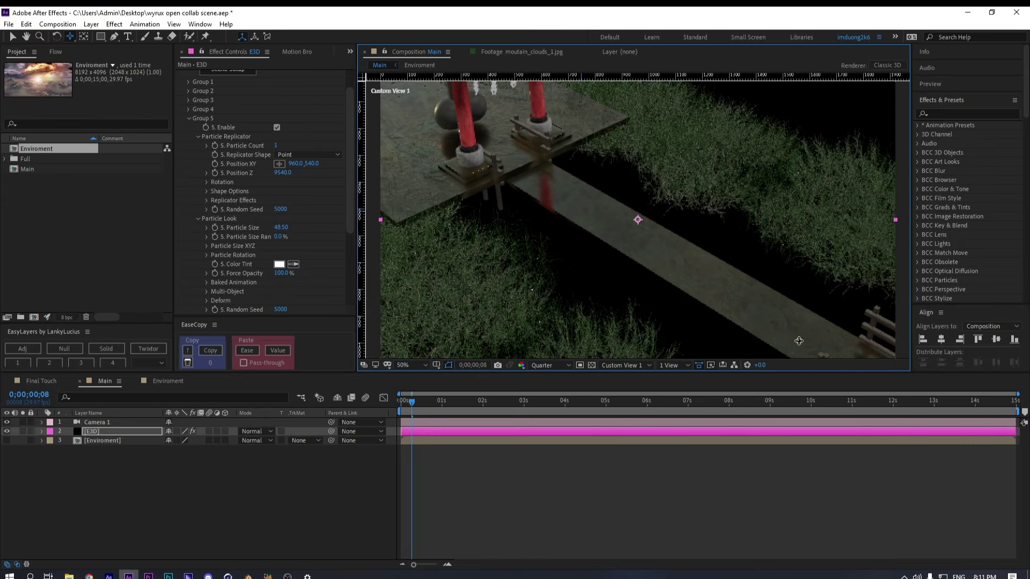
drag(799, 341, 693, 279)
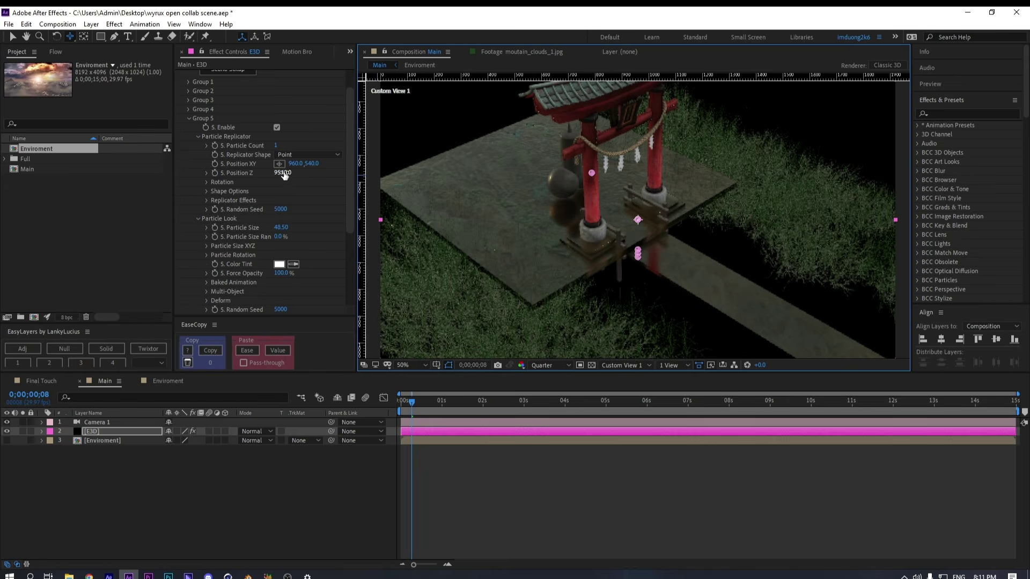
drag(280, 174, 455, 189)
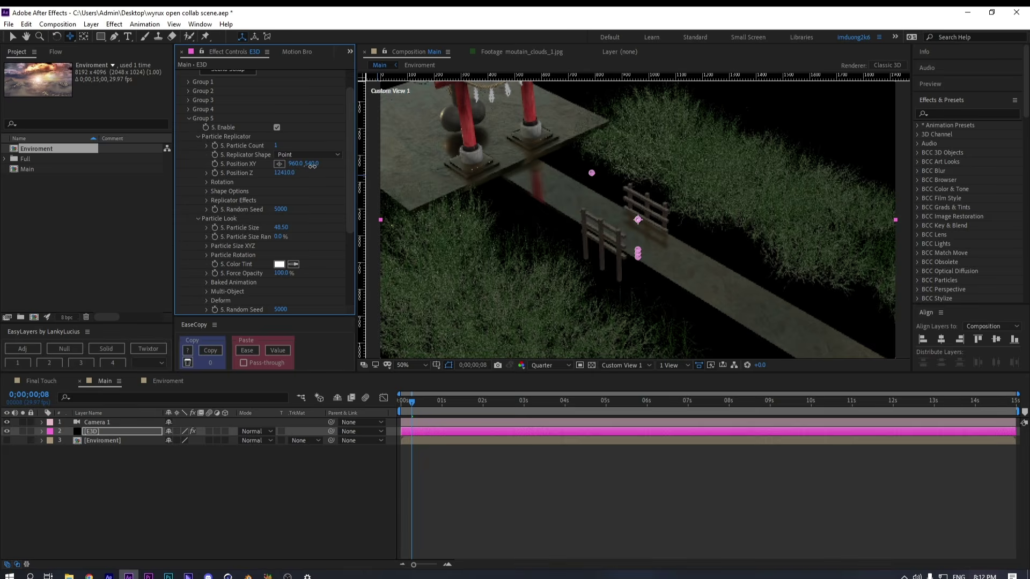
Set Group 5's Position XY to 960, 574 and save the project
drag(312, 169, 321, 167)
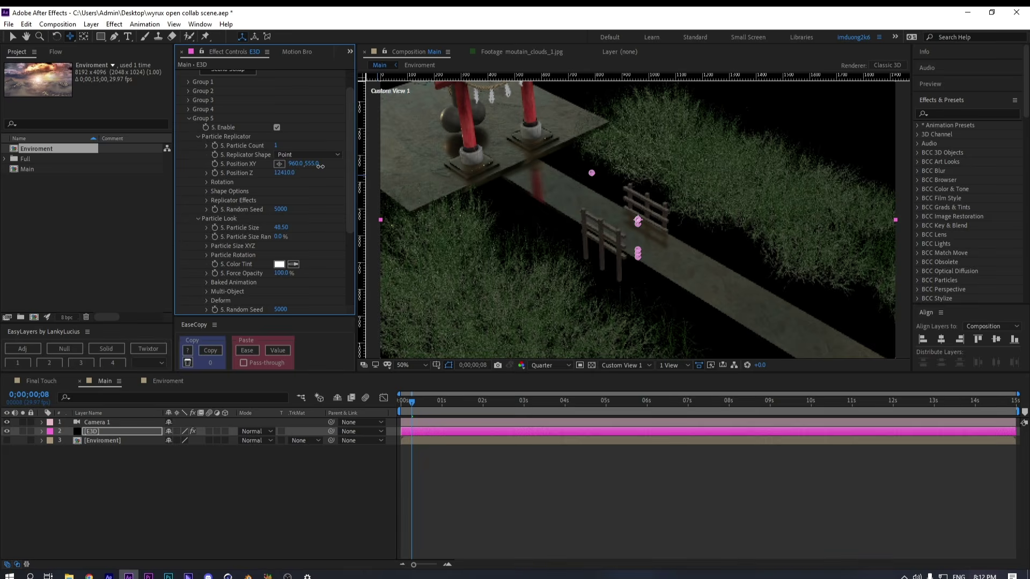
drag(320, 166, 327, 161)
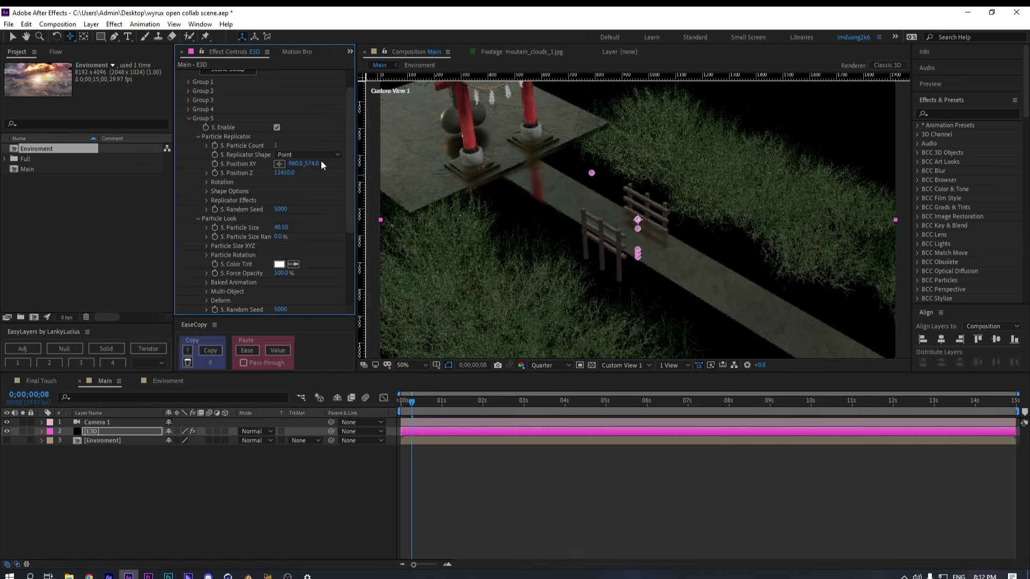
key(ctrl+s)
Return to the Active Camera view and open the contents of the group 5 folder in Element's Scene Setup
click(639, 369)
click(625, 388)
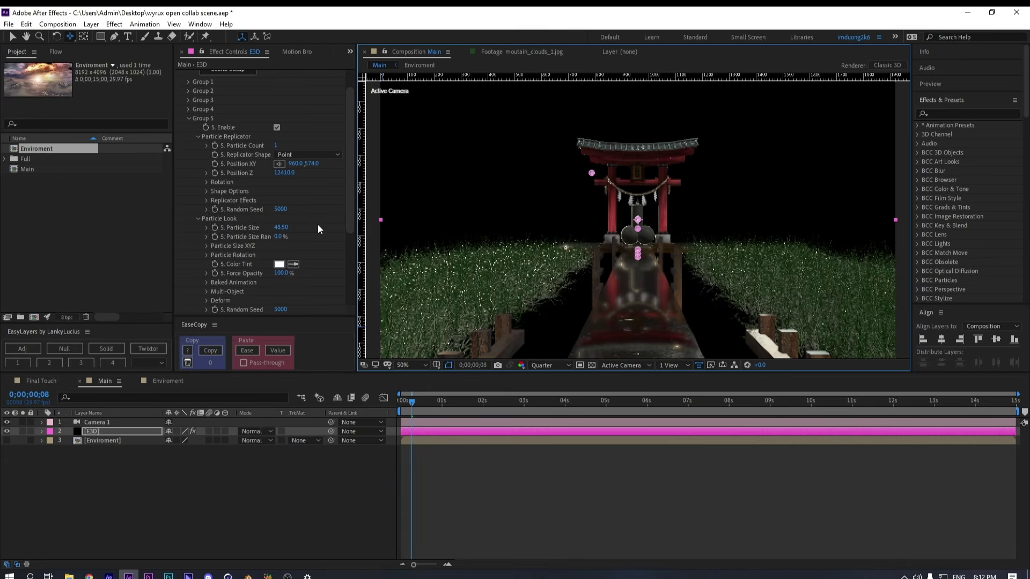
scroll(243, 131, up, 2)
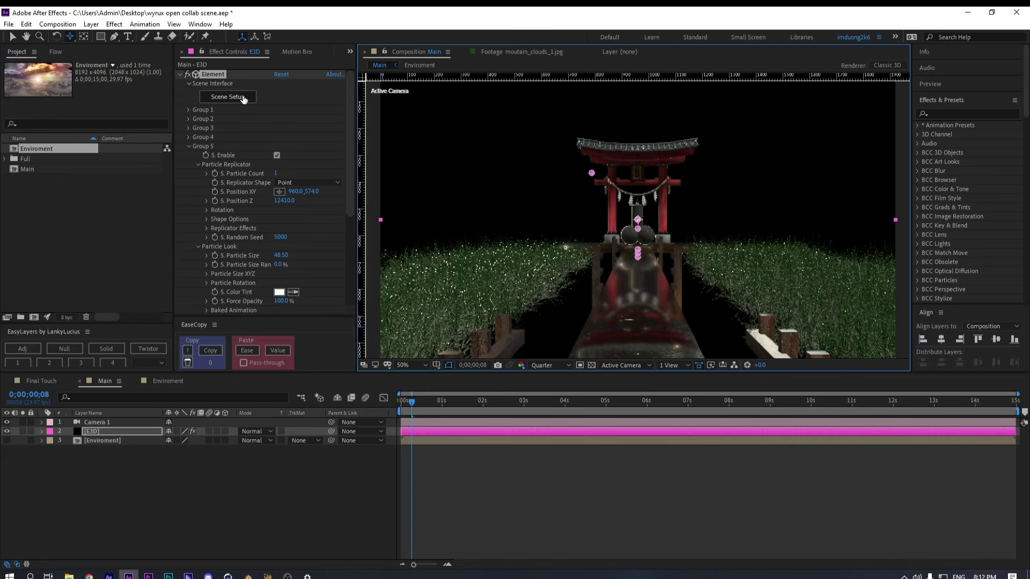
click(243, 97)
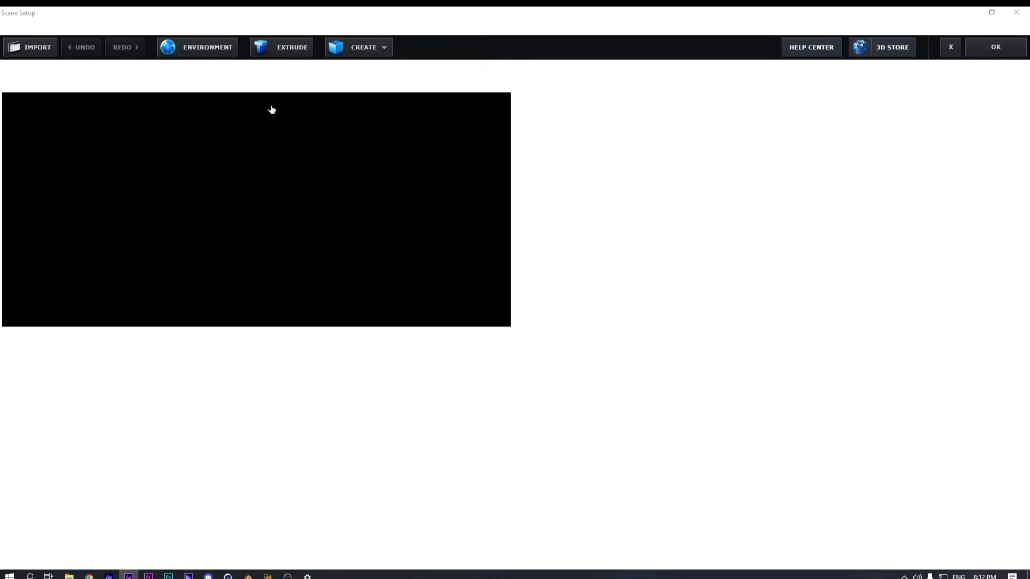
click(611, 153)
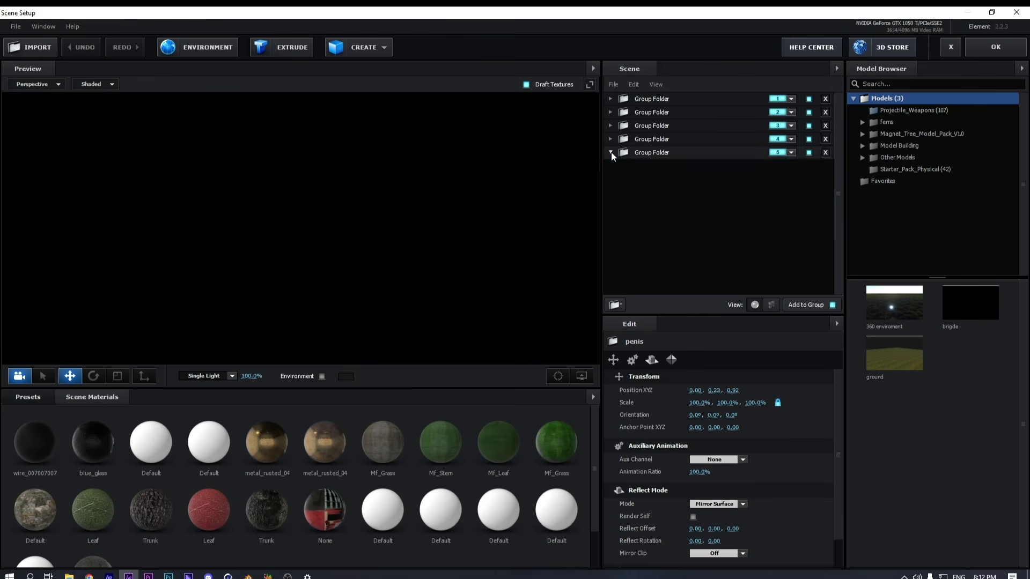
click(611, 153)
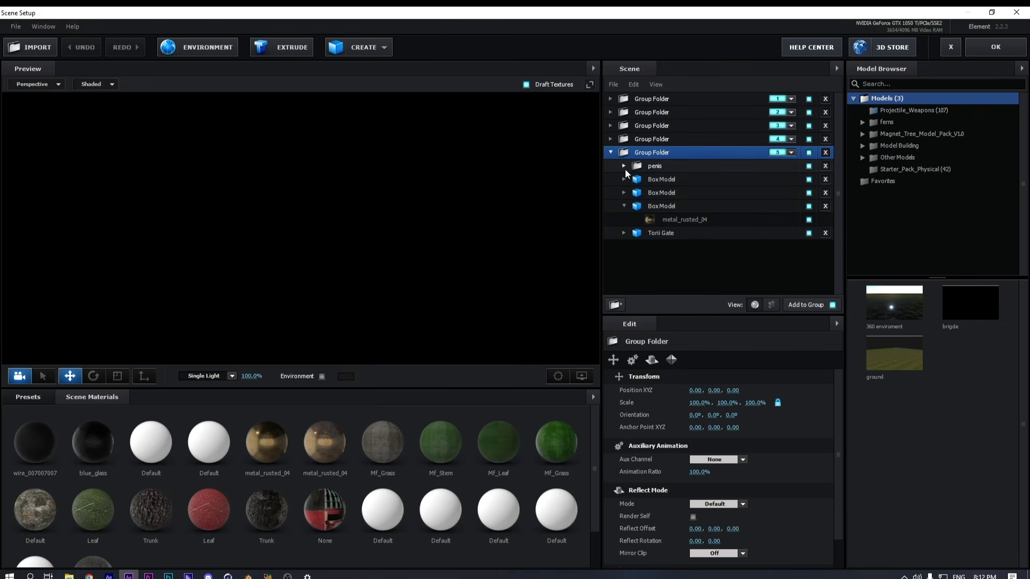
click(624, 206)
click(663, 220)
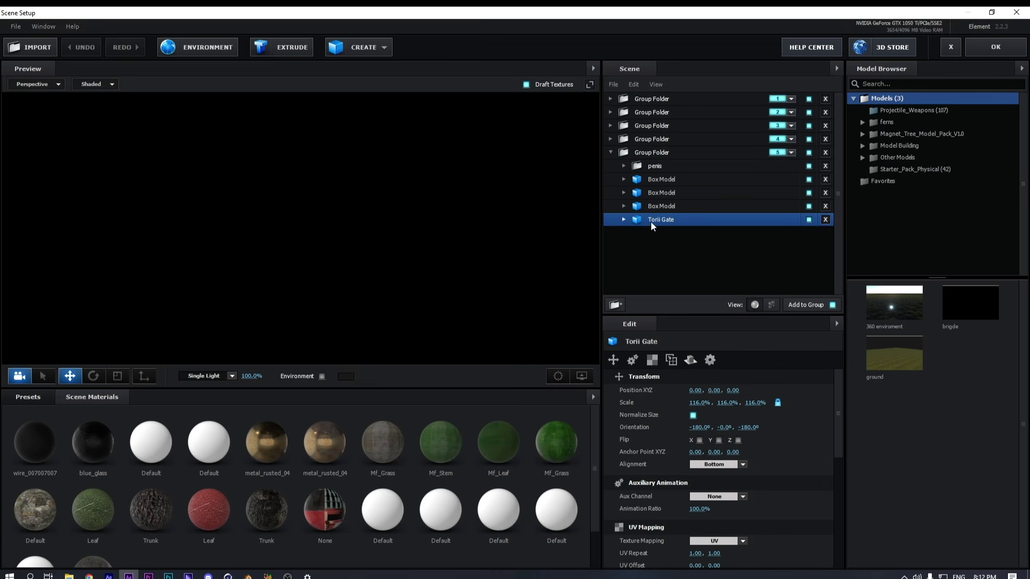
Create a sphere model and place it in the group 5 folder below the Torii Gate
click(352, 48)
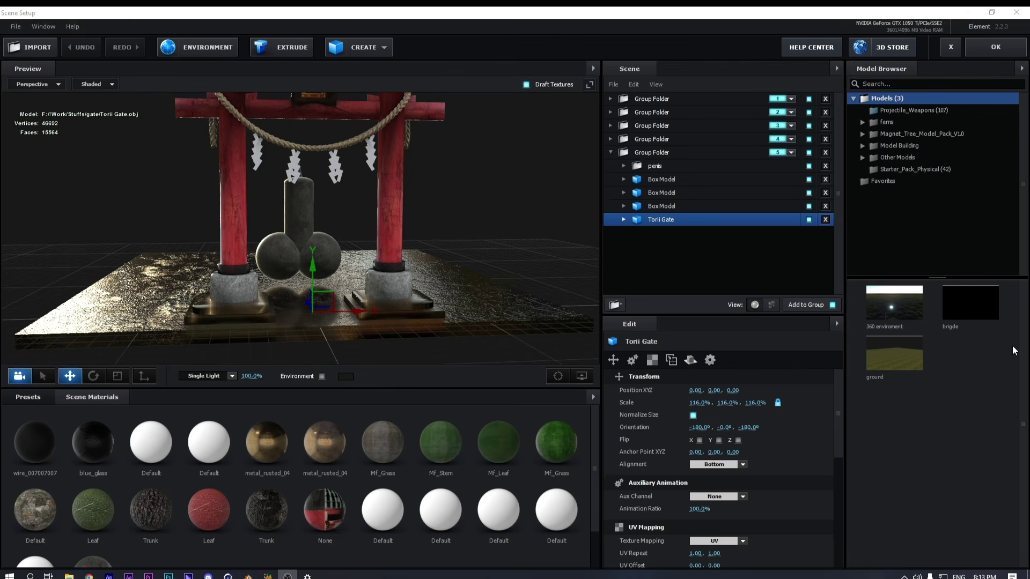
click(379, 48)
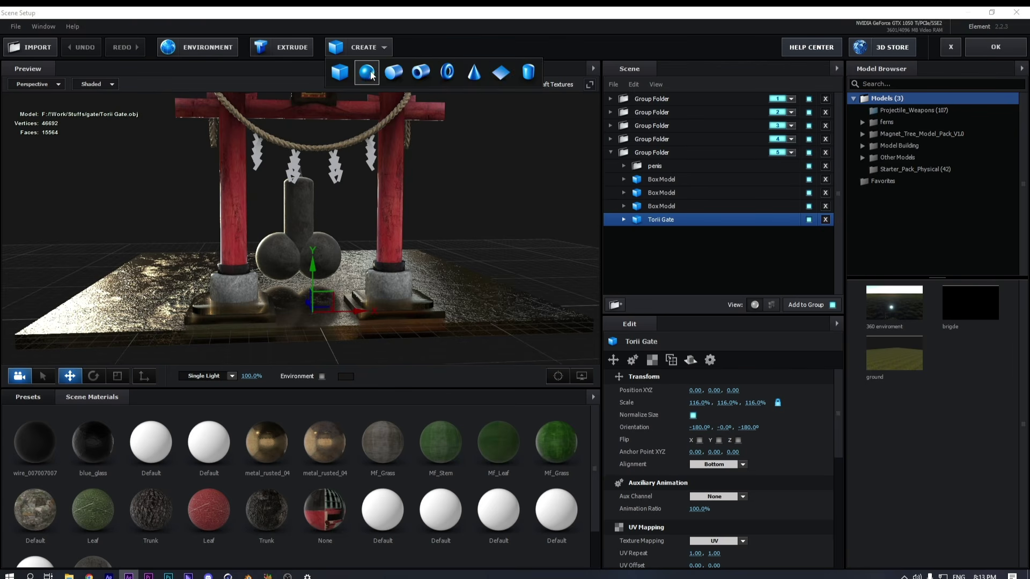
click(372, 75)
drag(670, 168, 675, 240)
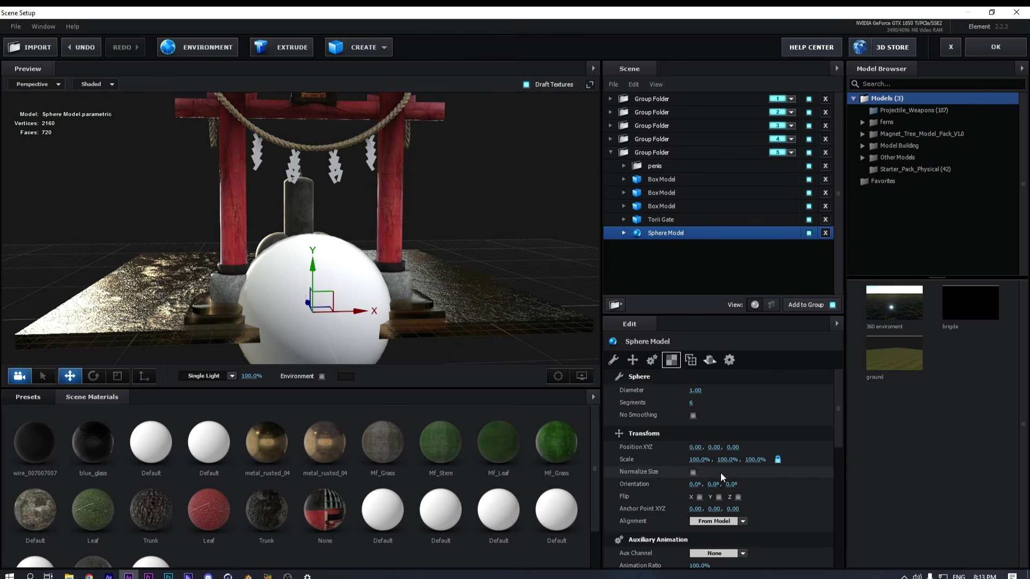
Scale the sphere model uniformly to 10000% so it surrounds the gate and its platform
drag(703, 460, 794, 461)
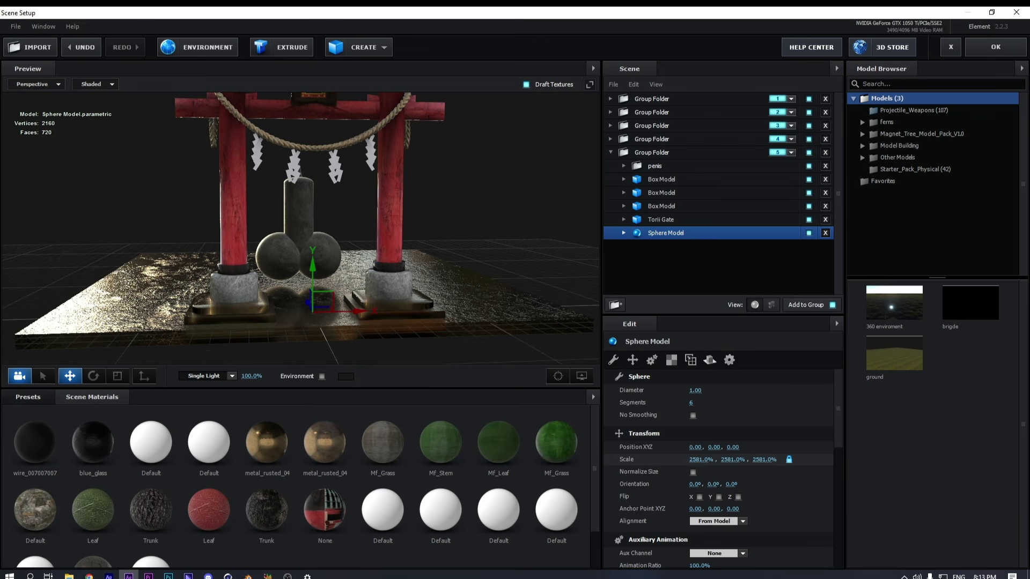
shift+click(701, 460)
text(10000)
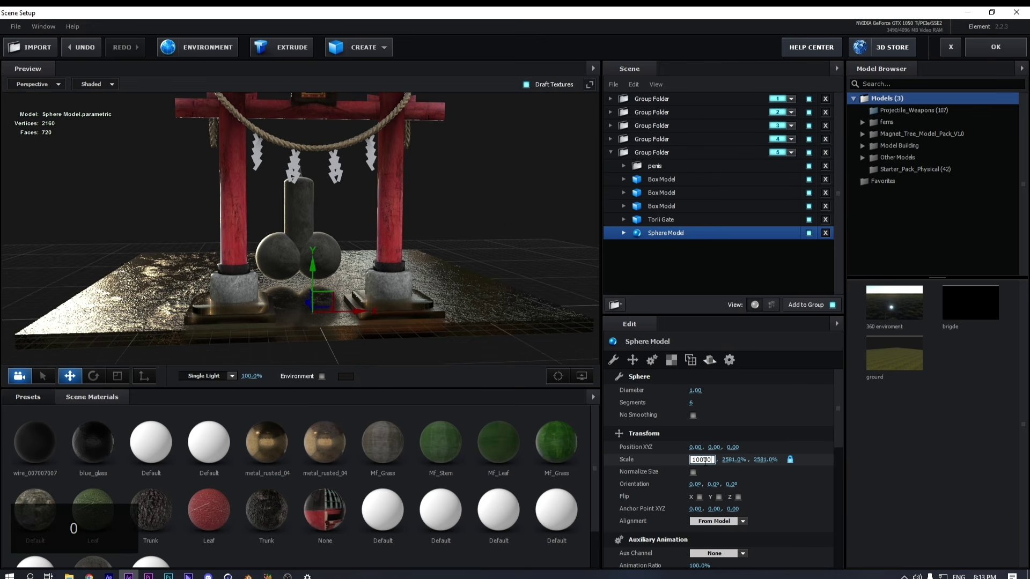
key(Return)
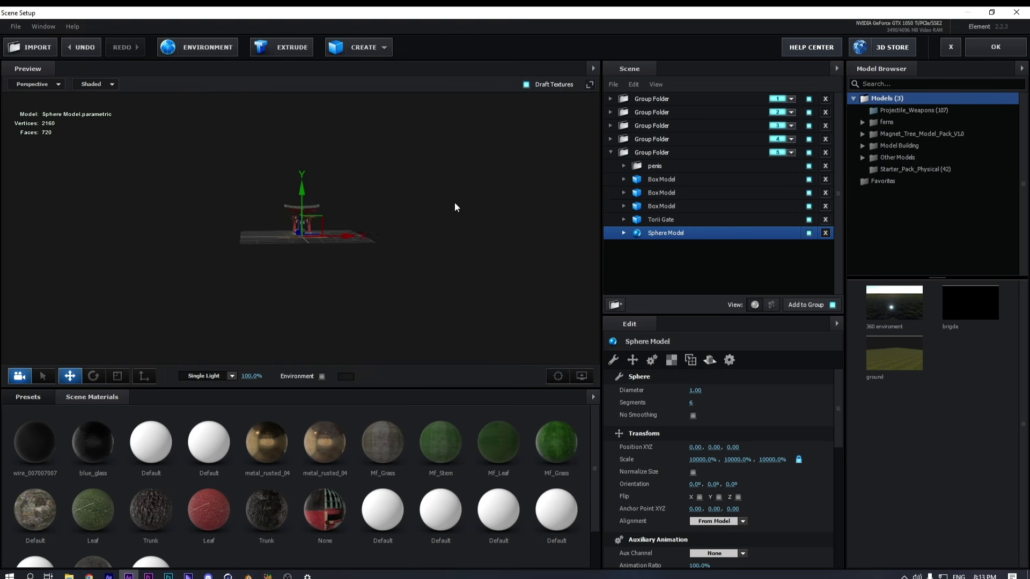
scroll(460, 222, down, 3)
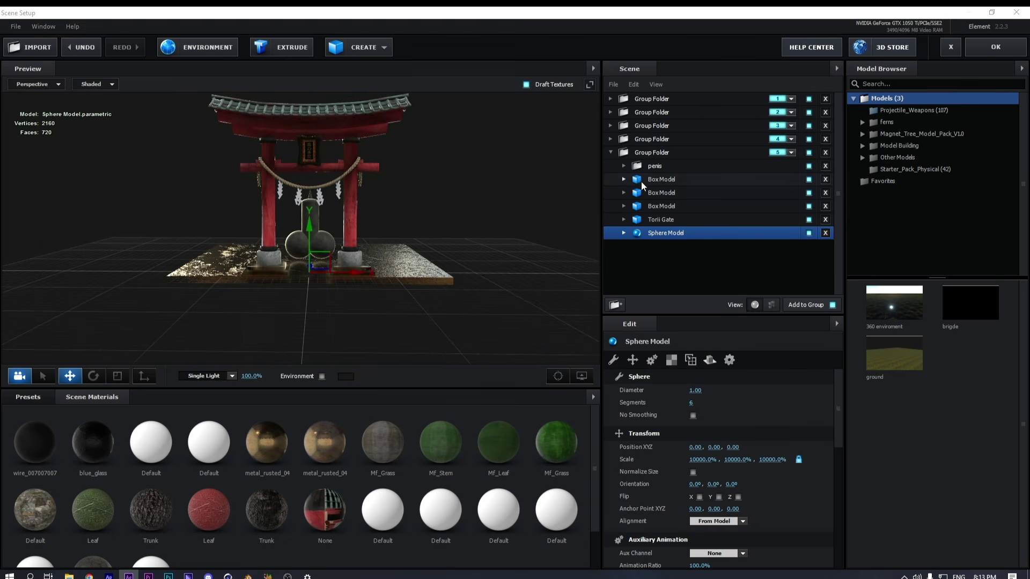
Scale the statue subfolder inside the fifth group folder to 82.5%
click(664, 167)
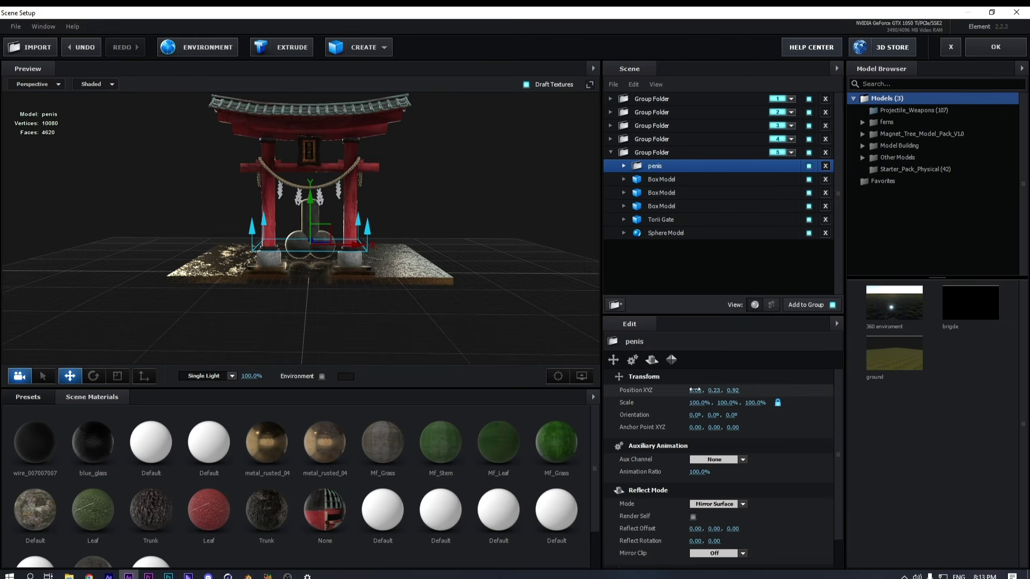
drag(702, 401, 684, 401)
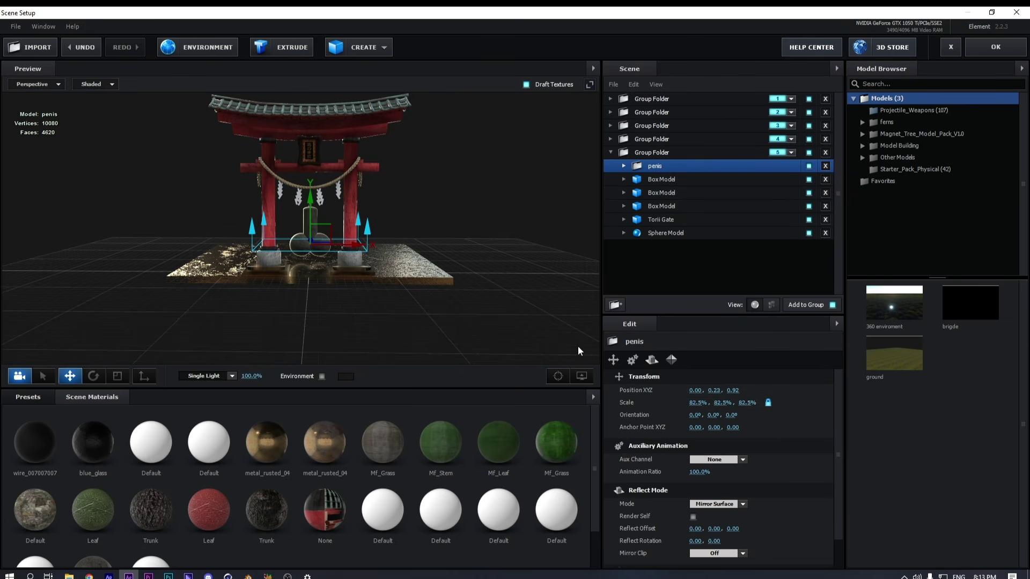
Enable Draw Backfaces on the Default material of the Sphere Model
click(670, 234)
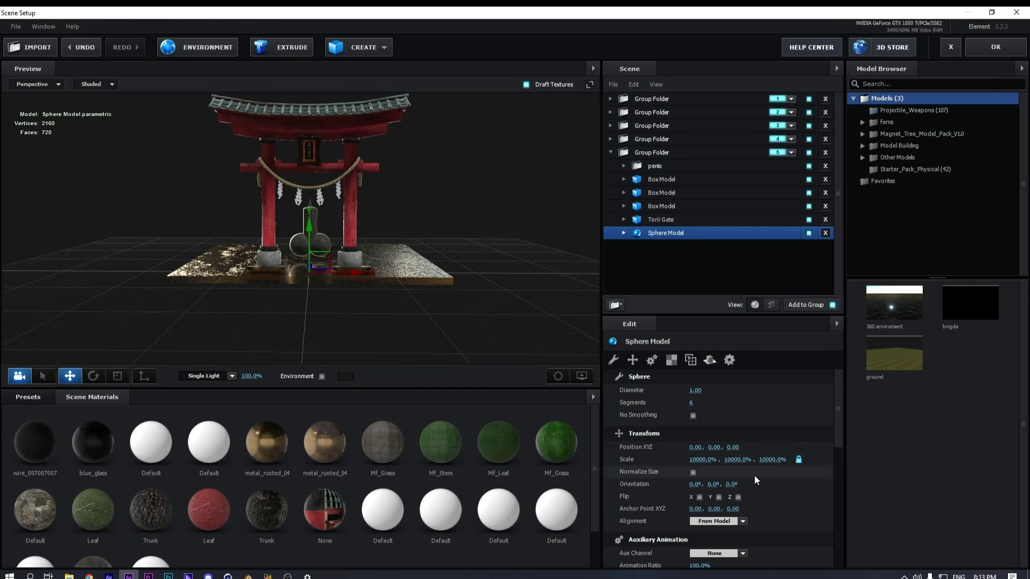
scroll(751, 467, down, 5)
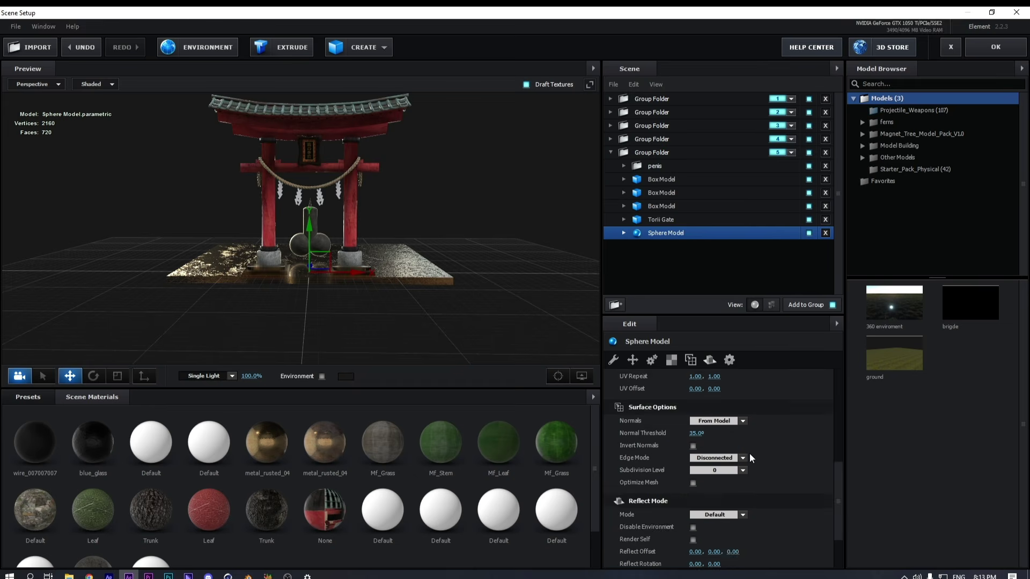
click(624, 233)
click(653, 246)
scroll(753, 477, down, 10)
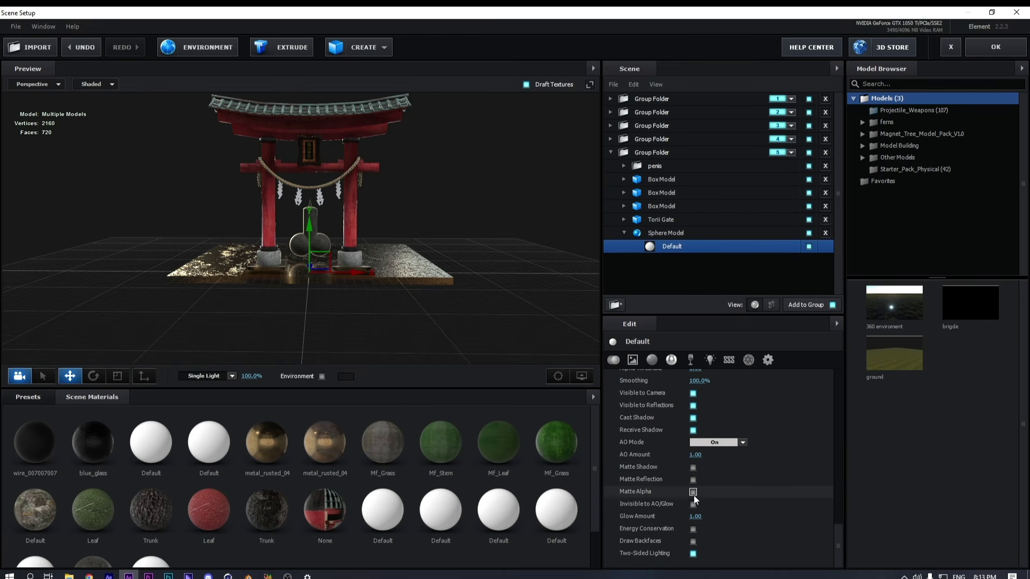
click(693, 541)
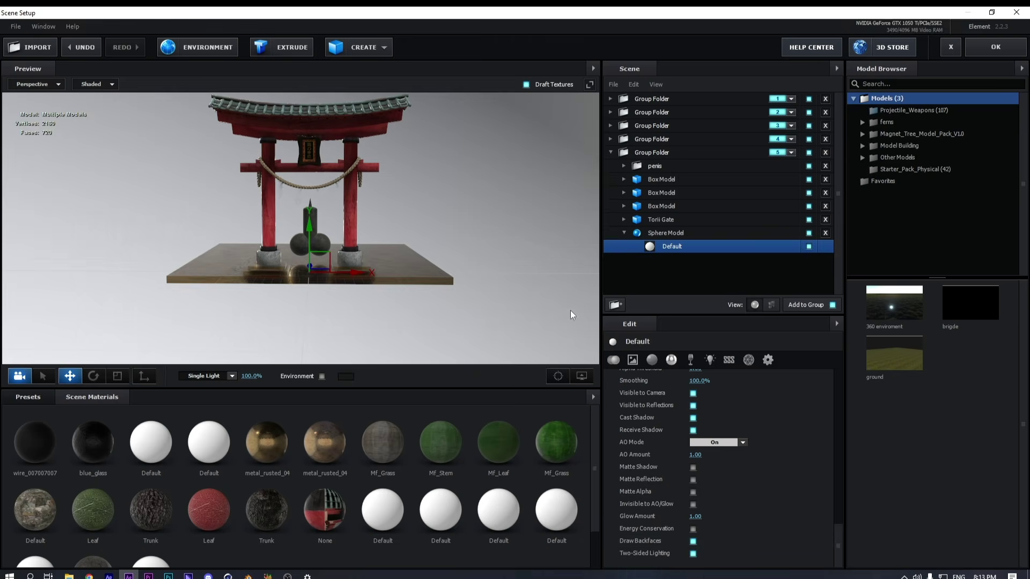
Assign Custom Layer 1 [Enviroment] as the Diffuse texture of the sphere's Default material
scroll(479, 272, up, 5)
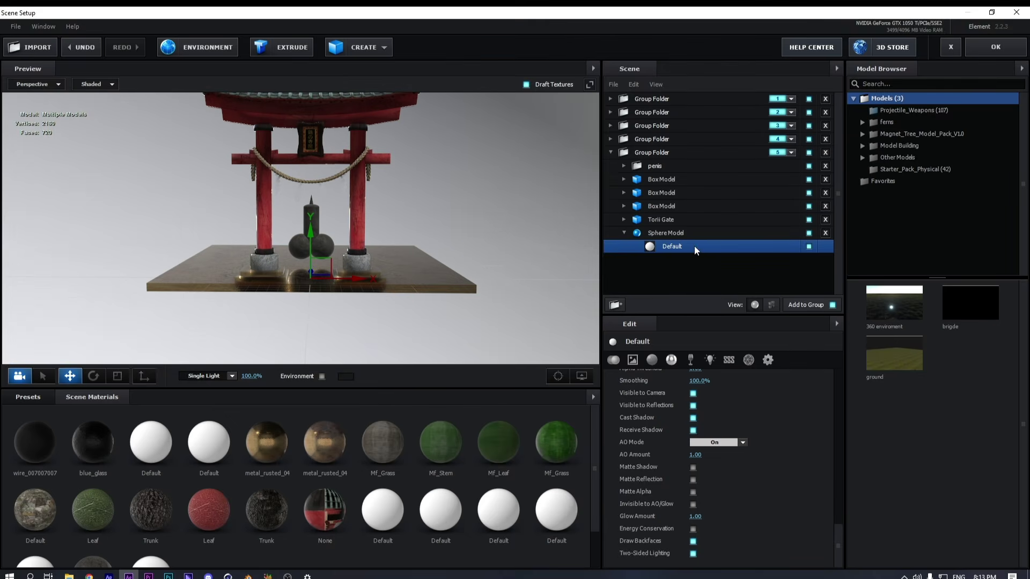
scroll(696, 368, up, 8)
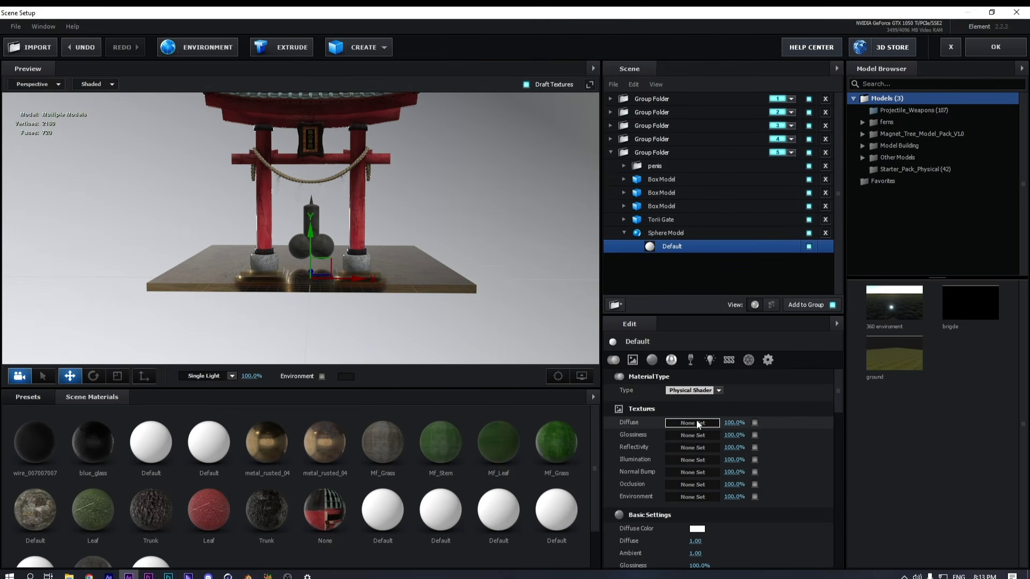
click(697, 423)
click(691, 359)
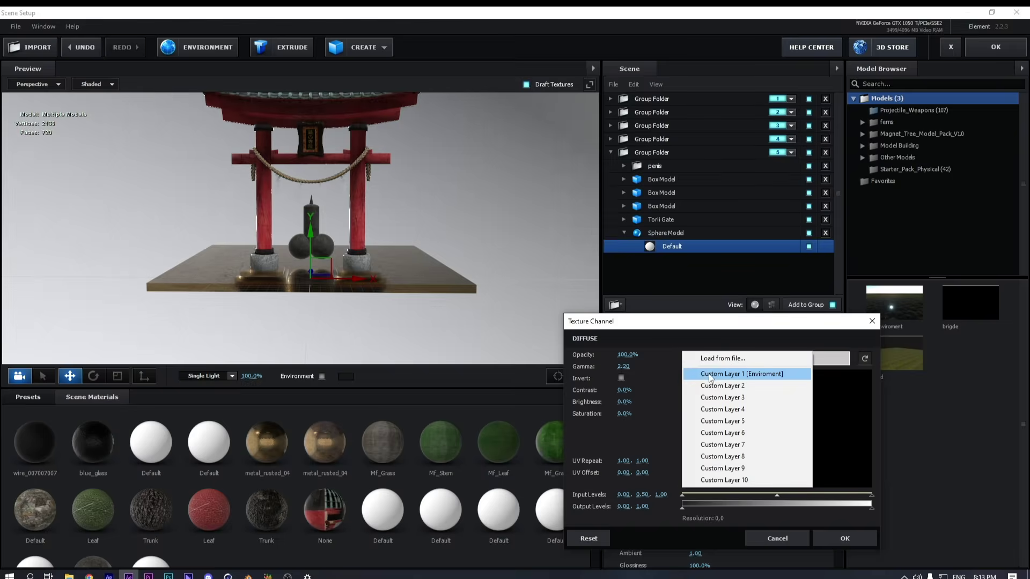
click(710, 375)
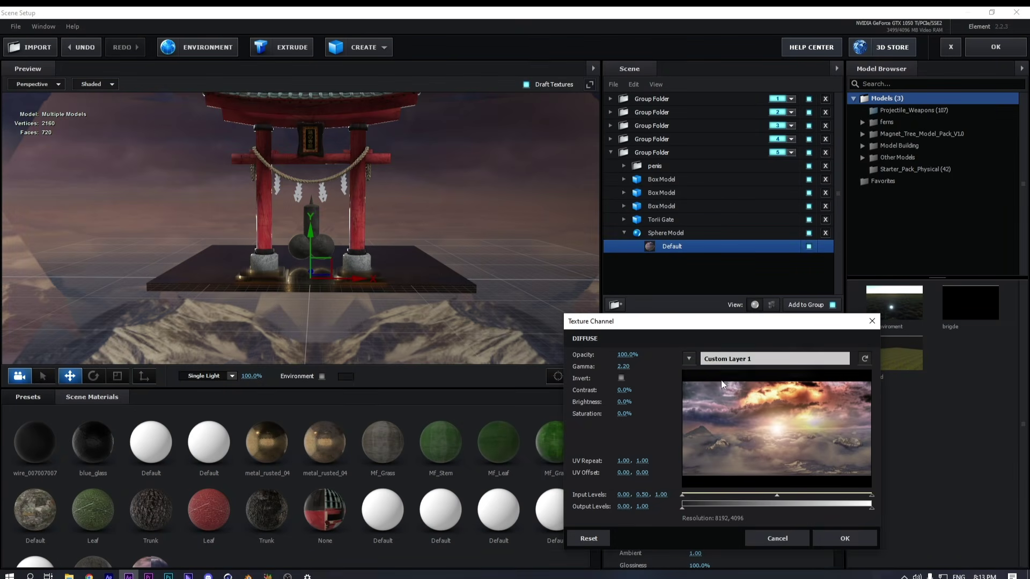
click(841, 538)
scroll(456, 227, down, 5)
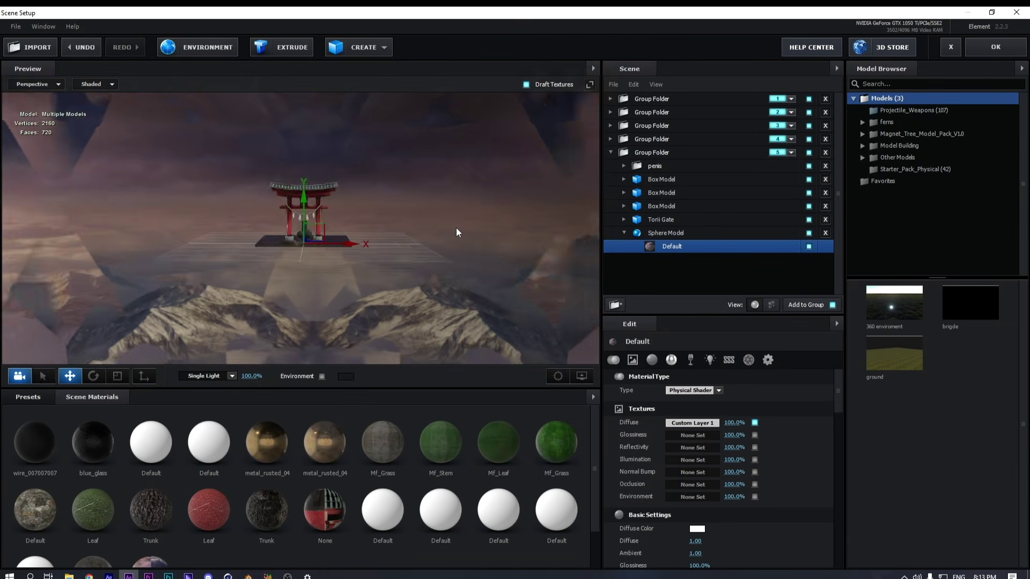
scroll(456, 227, up, 5)
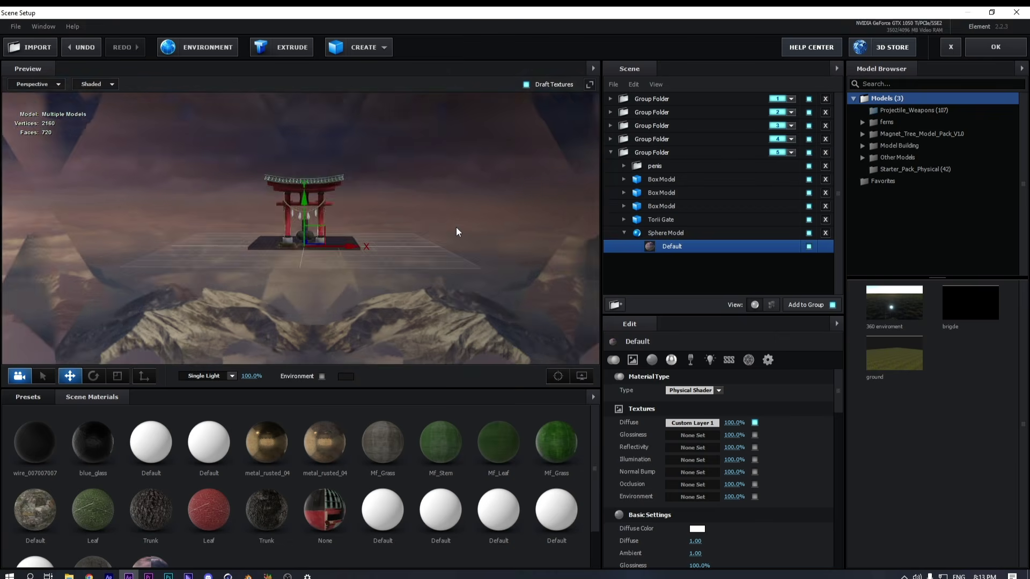
scroll(742, 453, down, 8)
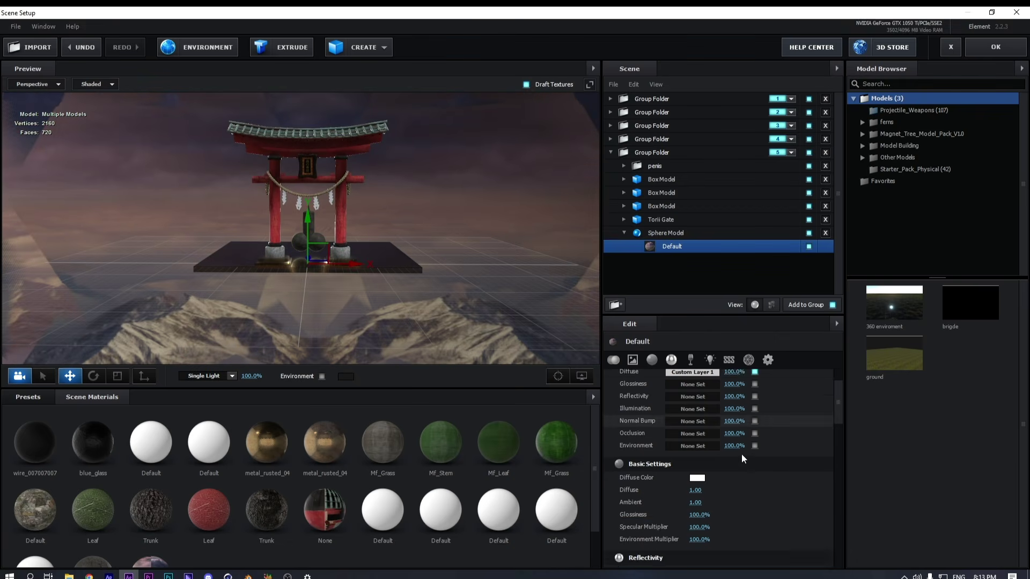
scroll(739, 452, up, 5)
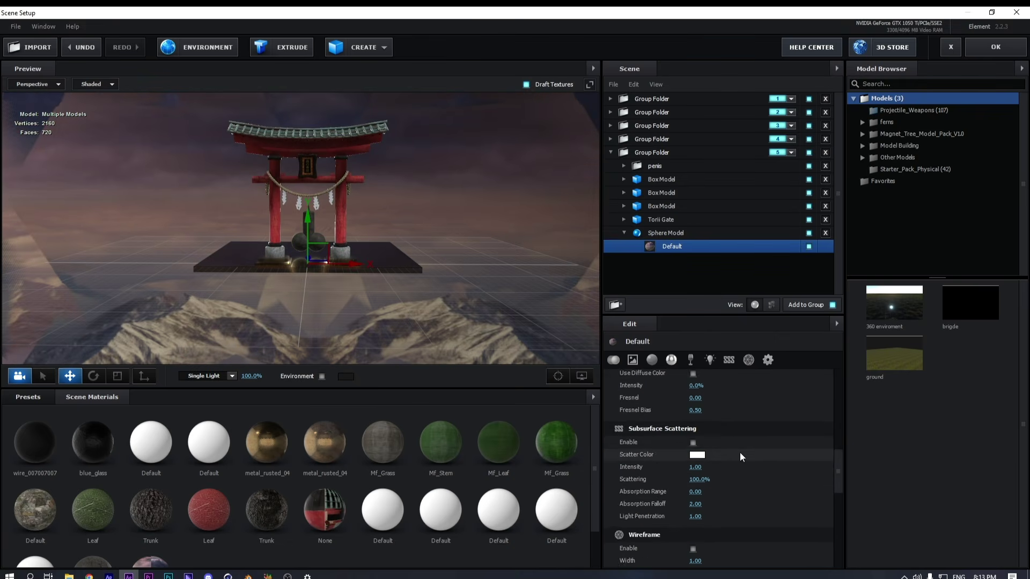
Turn off X-axis group symmetry on the fifth group folder and enable it on the statue subfolder instead
click(640, 166)
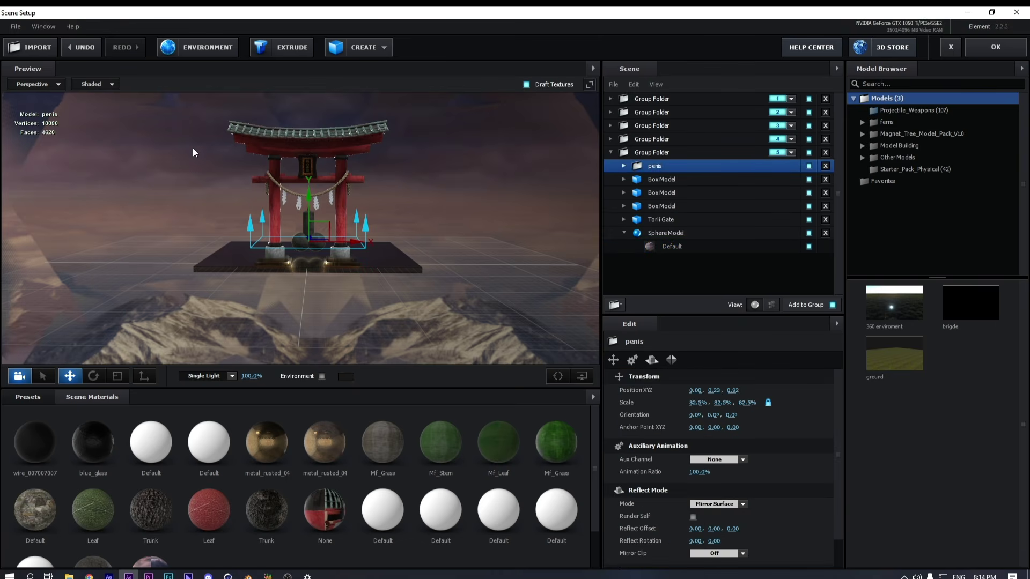
scroll(751, 453, down, 2)
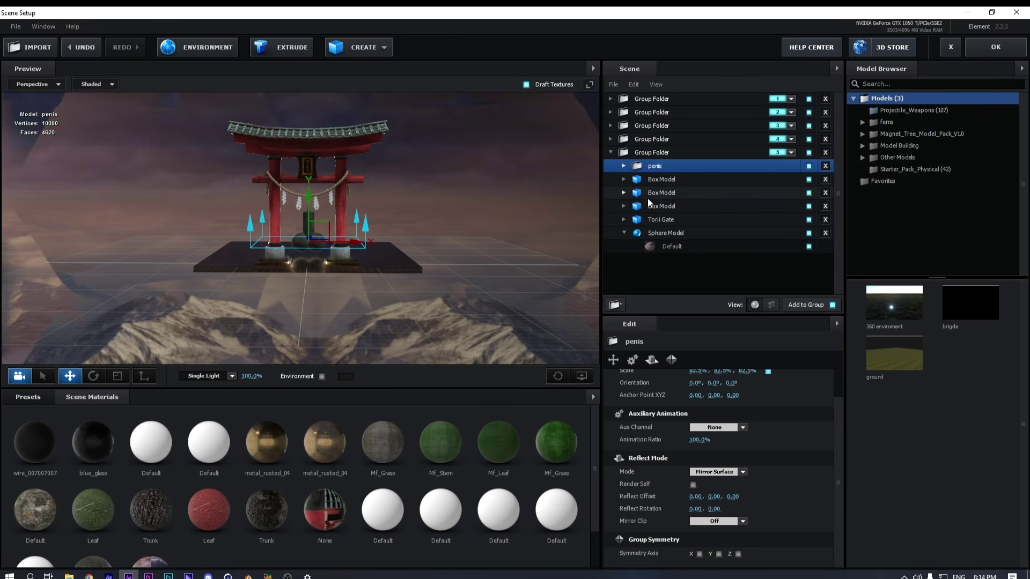
click(643, 154)
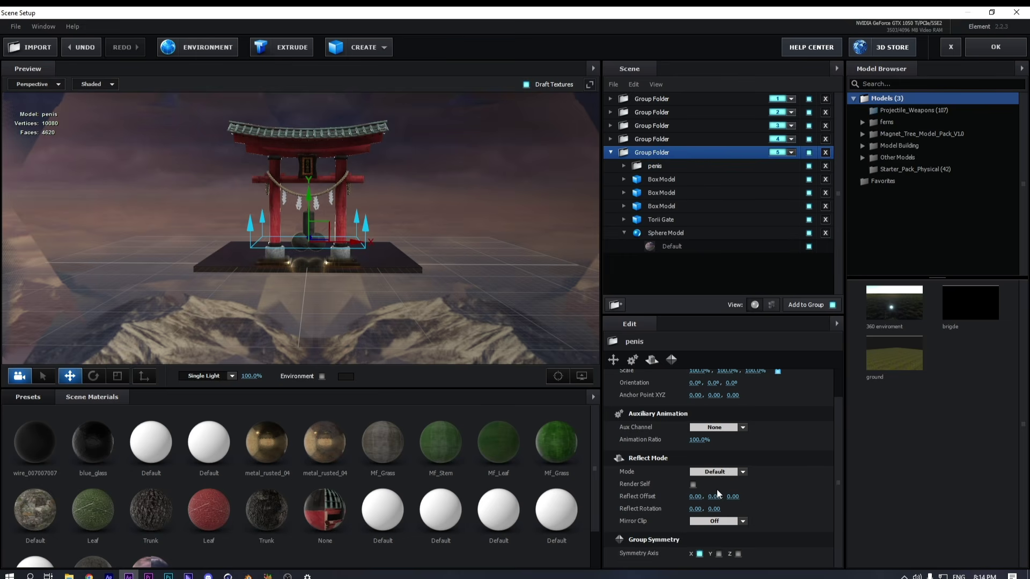
click(699, 554)
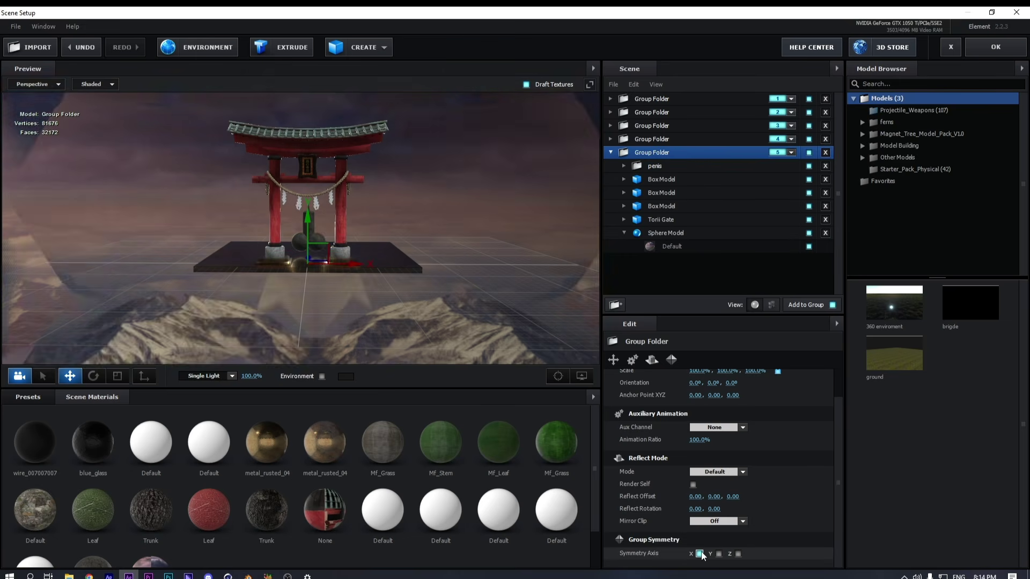
click(700, 554)
click(705, 167)
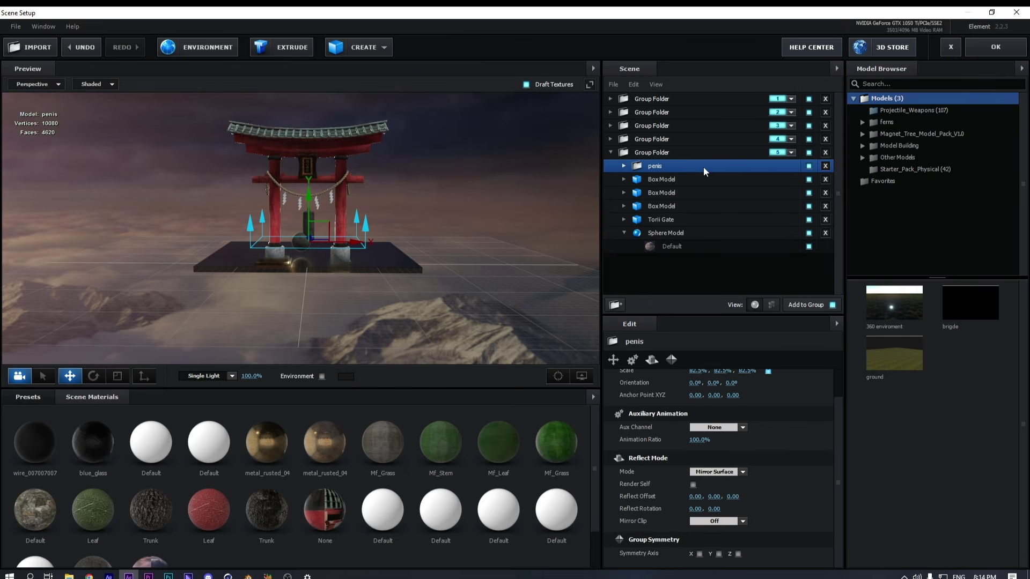
click(699, 554)
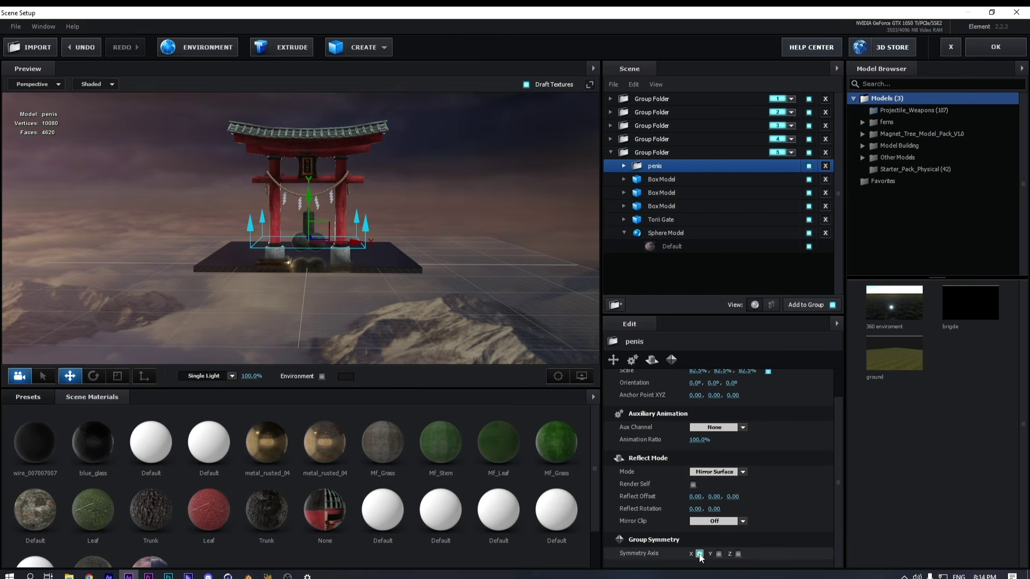
Group the three Box Models into a new subfolder with X-axis group symmetry enabled
click(661, 179)
shift+click(668, 206)
shift+click(675, 192)
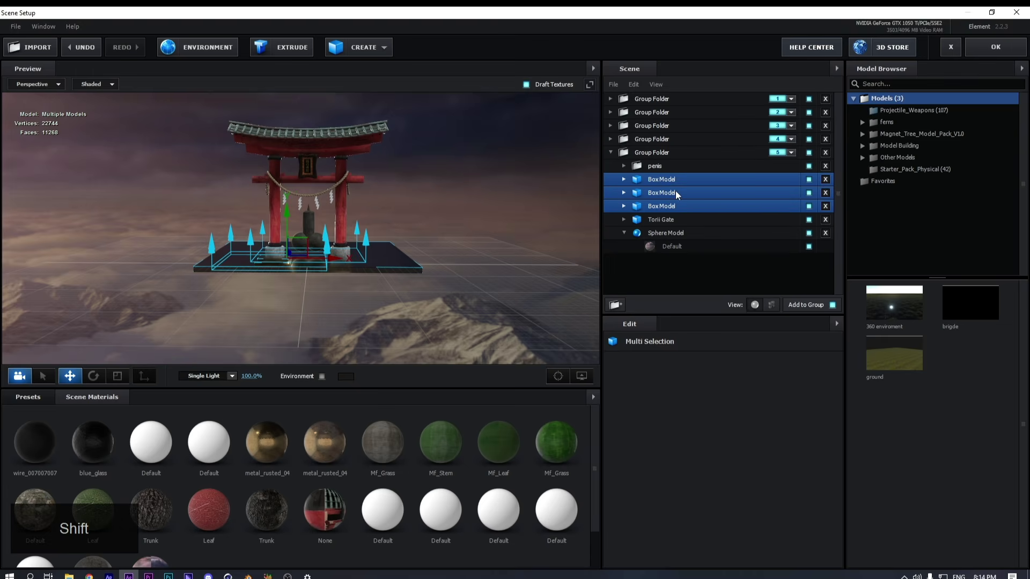
click(616, 305)
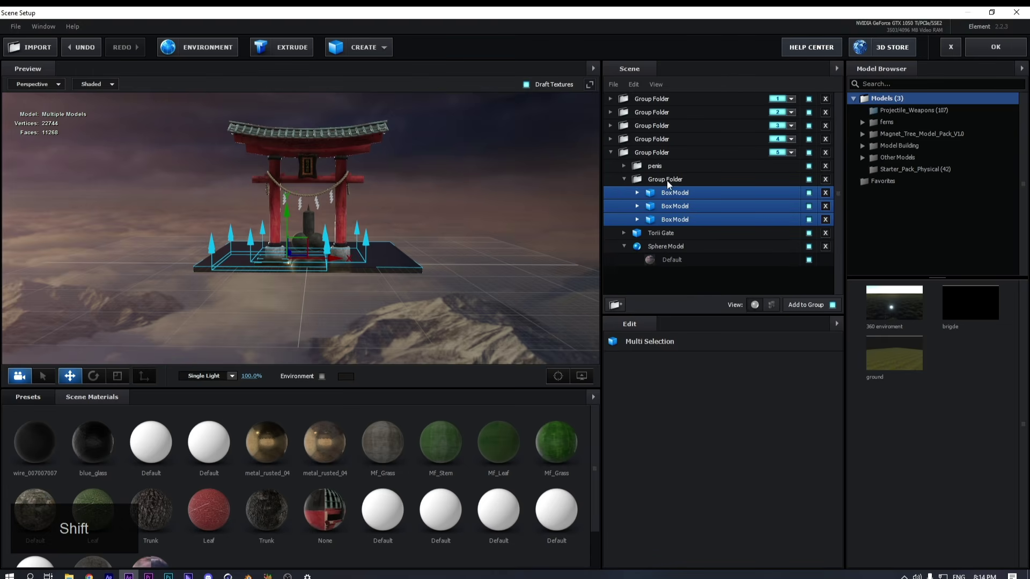
click(668, 180)
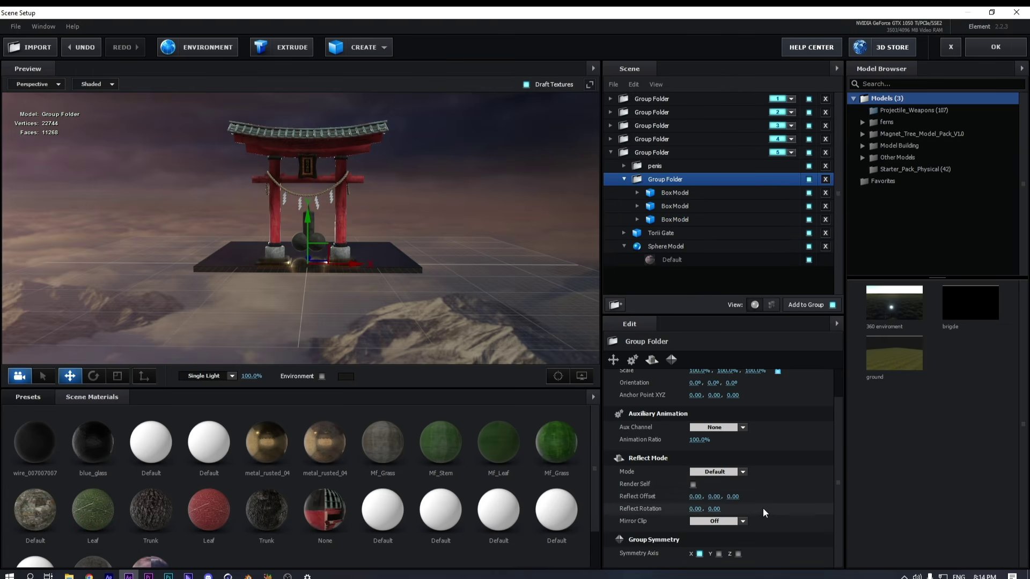
Adjust the sphere's Diffuse texture to UV Repeat 1.27, 1.27 with a shifted UV Offset, vertically -0.18, and apply the scene
click(674, 247)
click(677, 261)
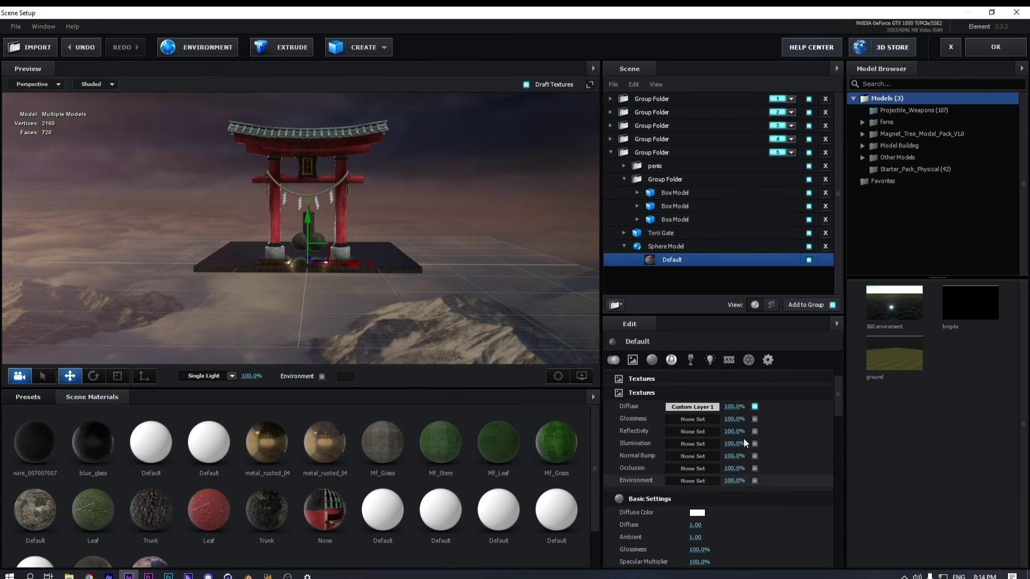
click(693, 407)
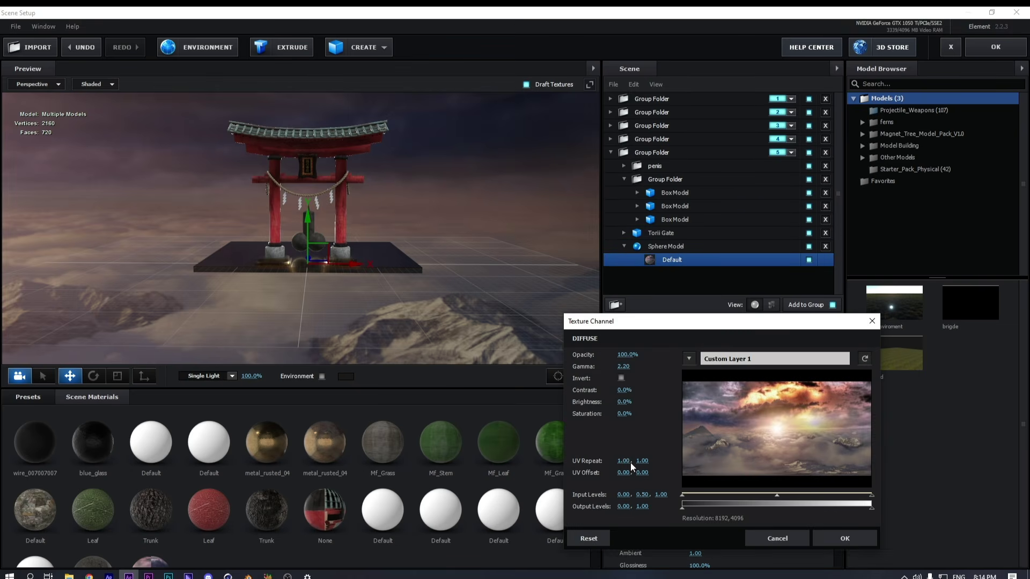
mouse_move(624, 472)
mouse_down()
mouse_move(651, 473)
mouse_move(635, 475)
mouse_up()
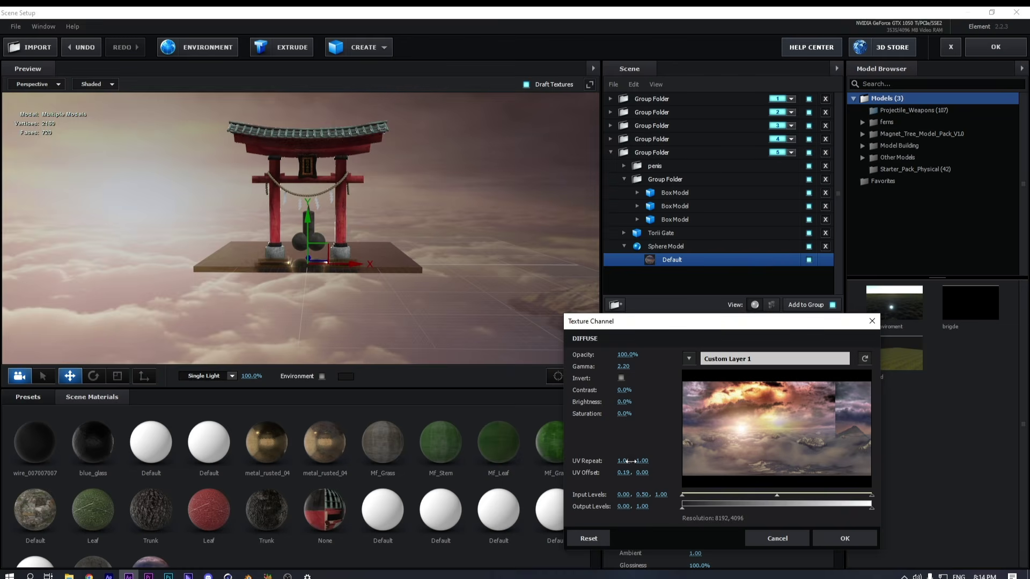
mouse_move(631, 461)
mouse_down()
mouse_move(658, 461)
mouse_move(624, 472)
mouse_up()
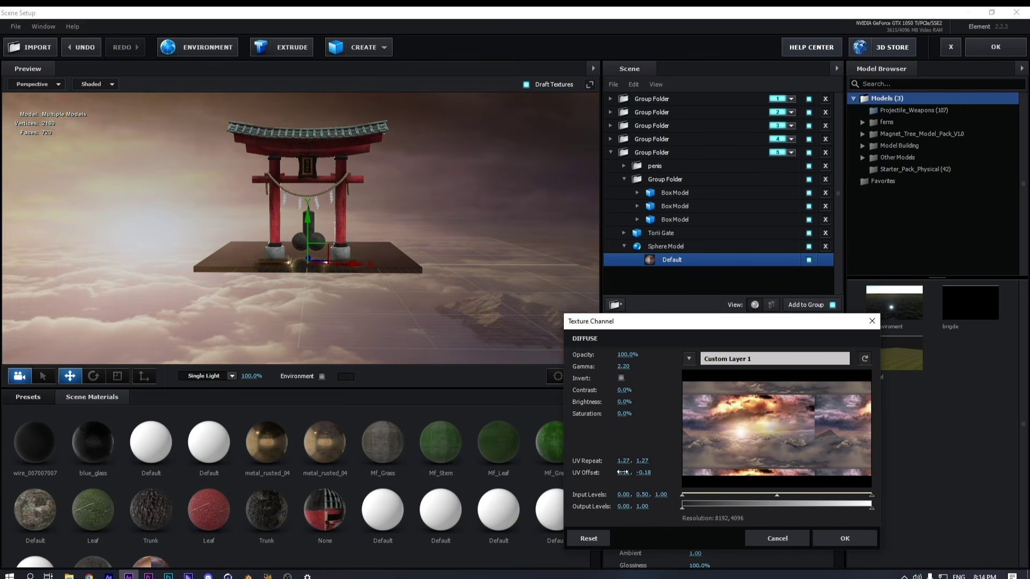
click(838, 537)
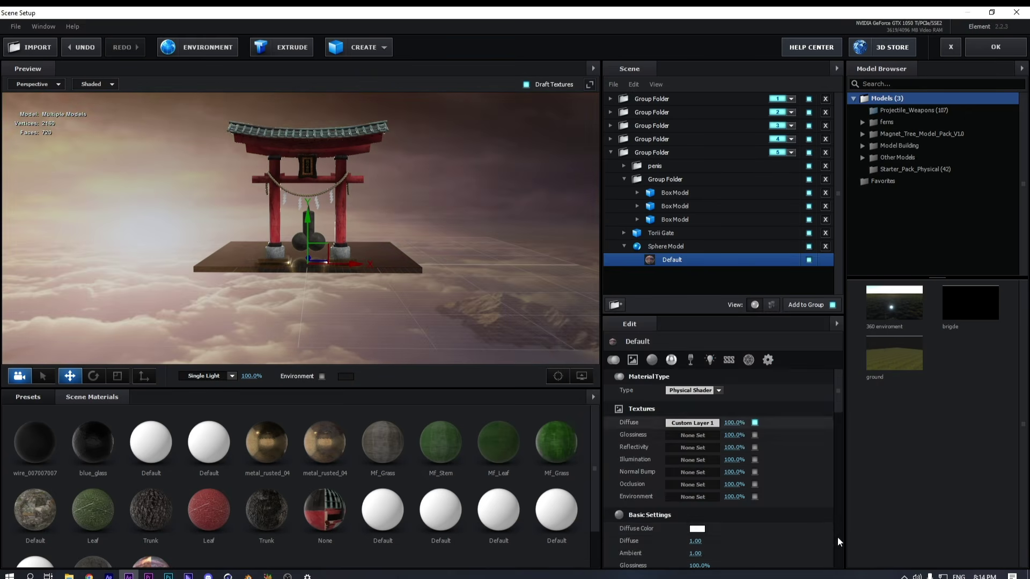
click(990, 53)
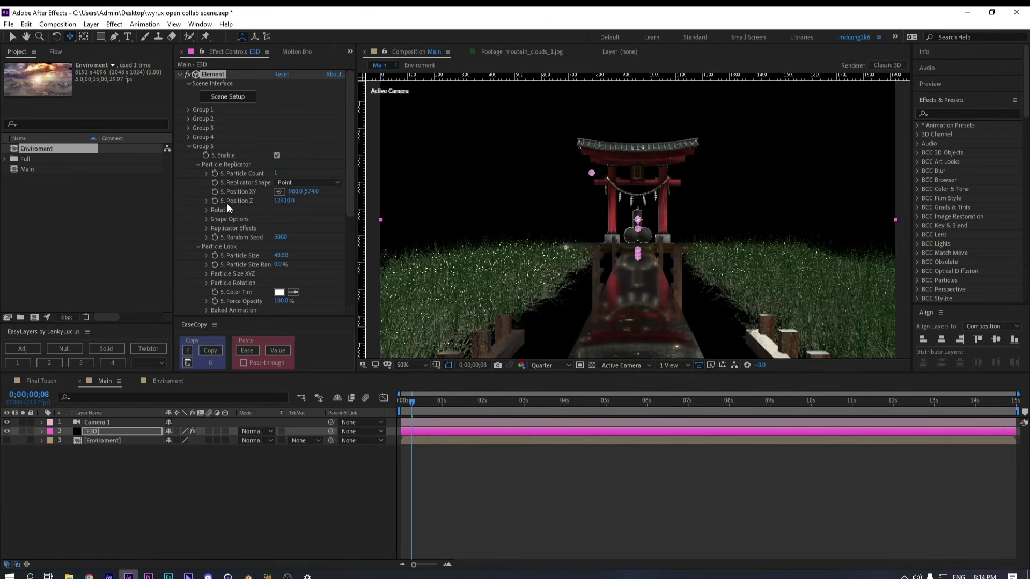
Reopen the Scene Setup, assign the Sphere Model to auxiliary animation Channel 1, and apply the scene
scroll(227, 203, down, 3)
scroll(227, 204, up, 3)
scroll(210, 172, down, 2)
scroll(209, 171, up, 2)
click(230, 98)
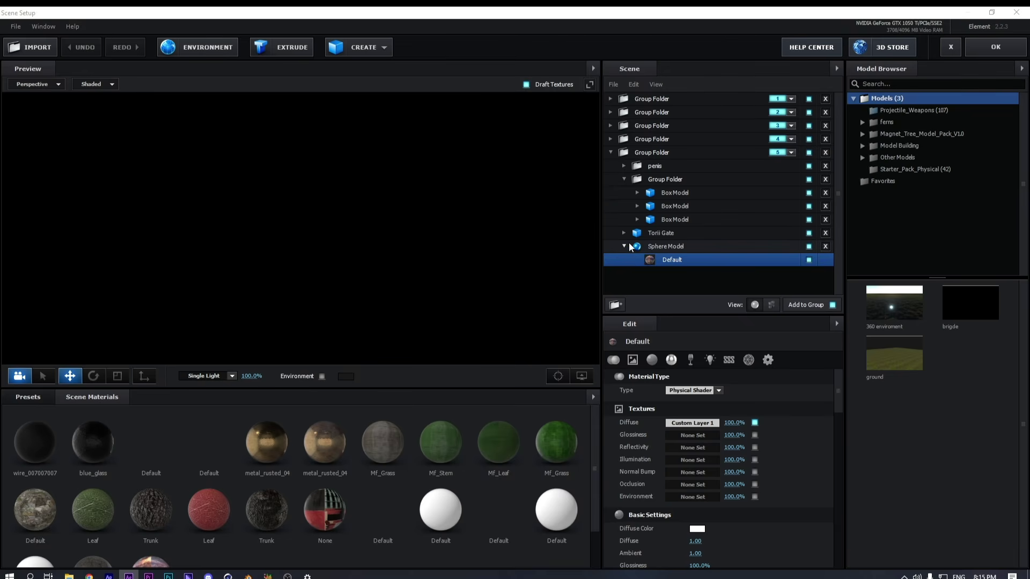
click(641, 247)
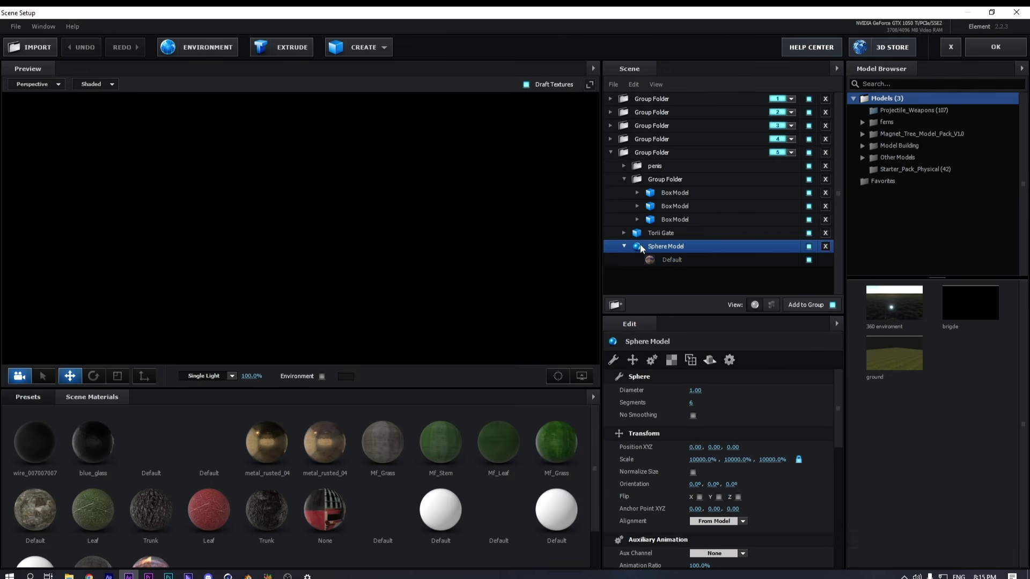
scroll(689, 471, down, 5)
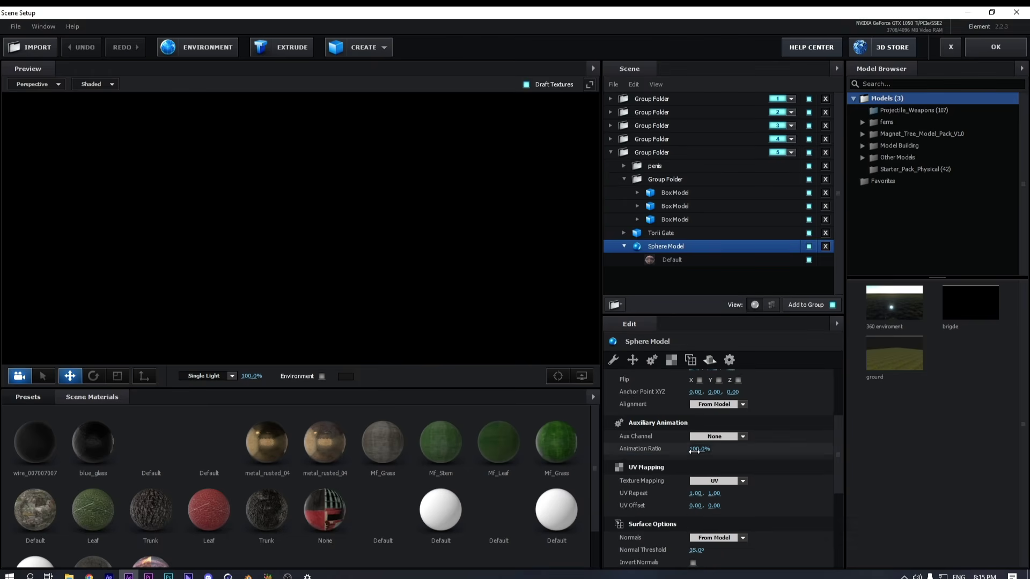
scroll(694, 452, up, 3)
click(713, 478)
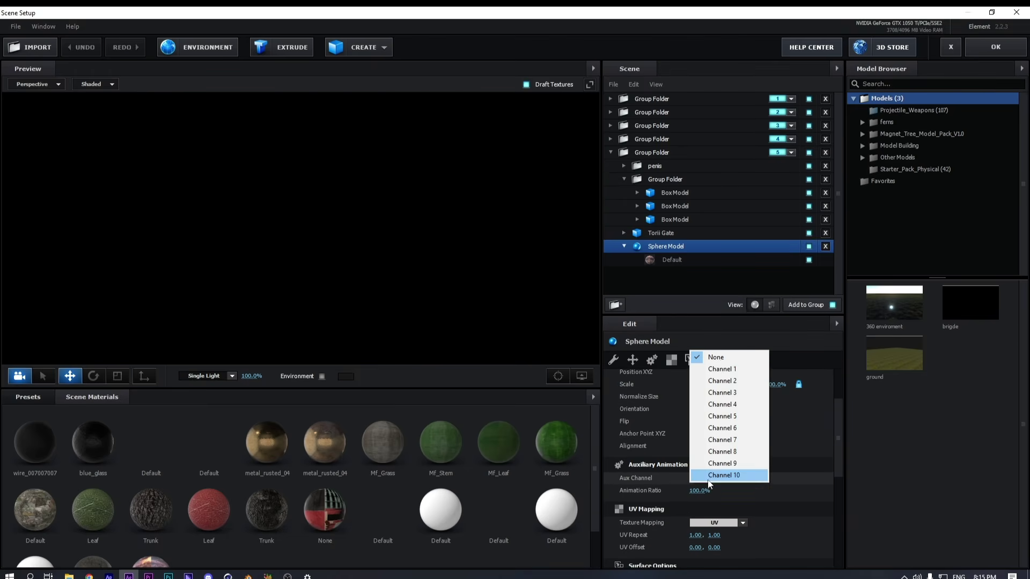
click(718, 370)
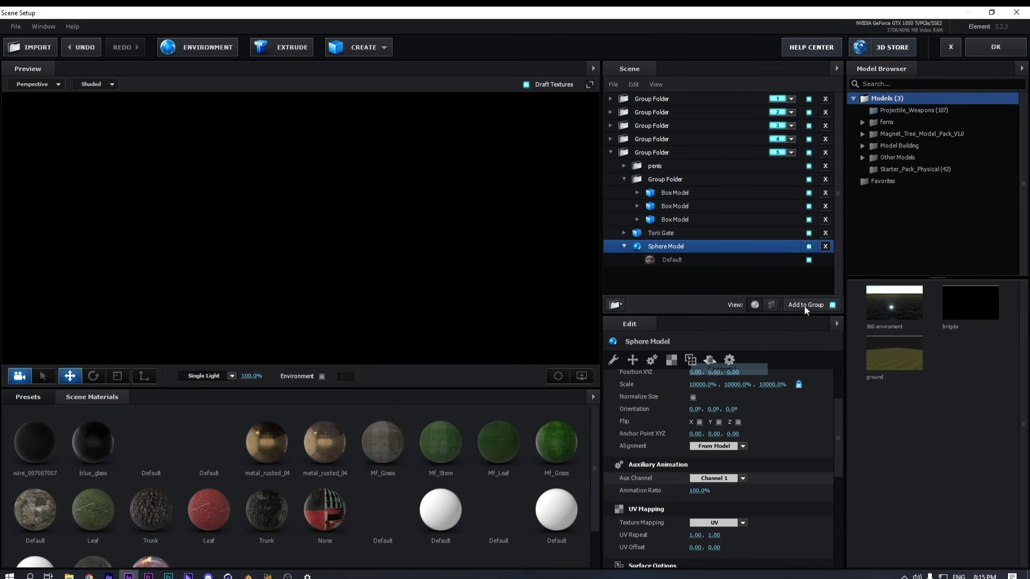
click(987, 48)
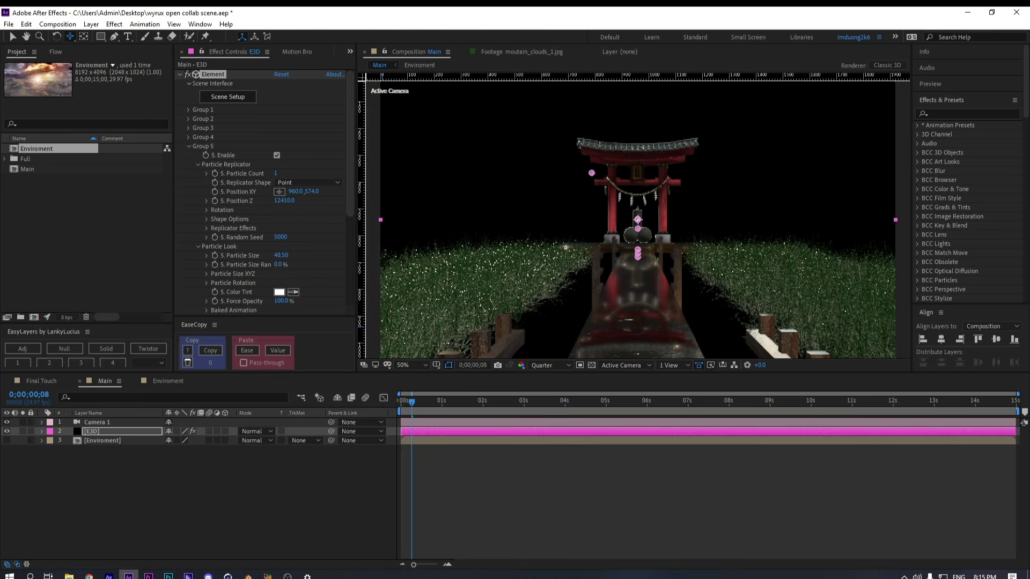
click(307, 577)
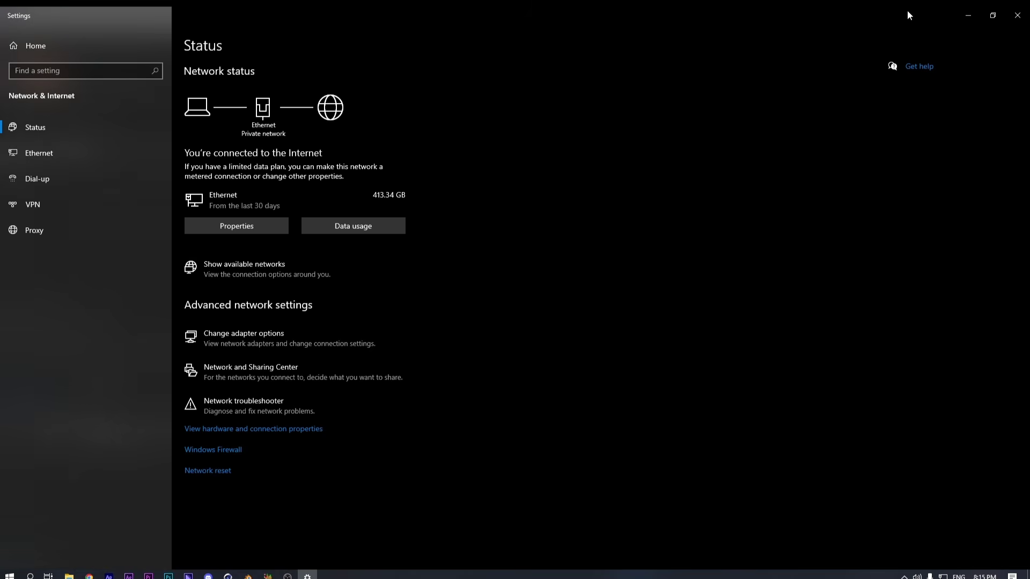
click(1017, 15)
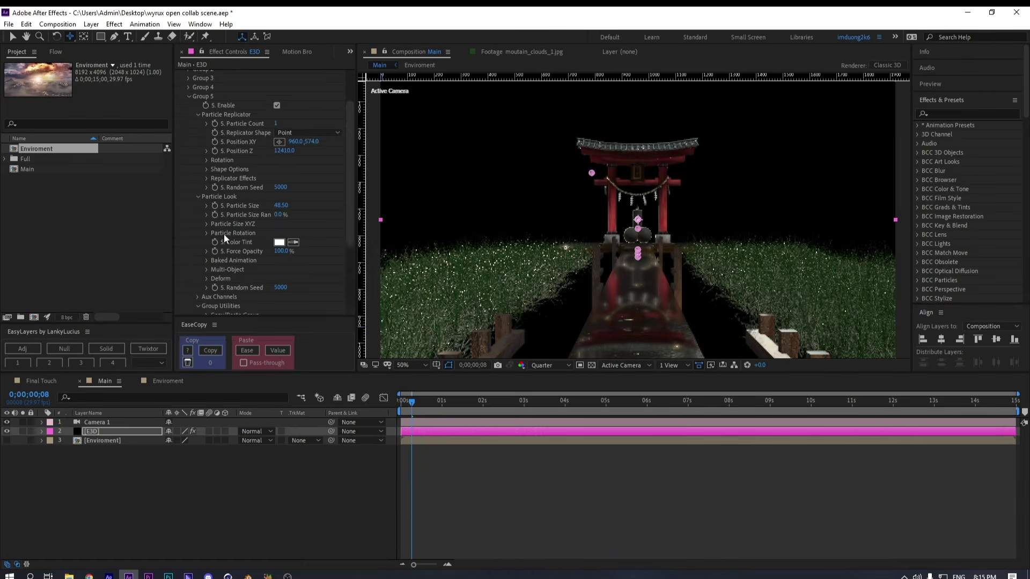
Set the scale of Group 5's Aux Channel 1 to 0.32 in the E3D layer's Element effect
click(198, 200)
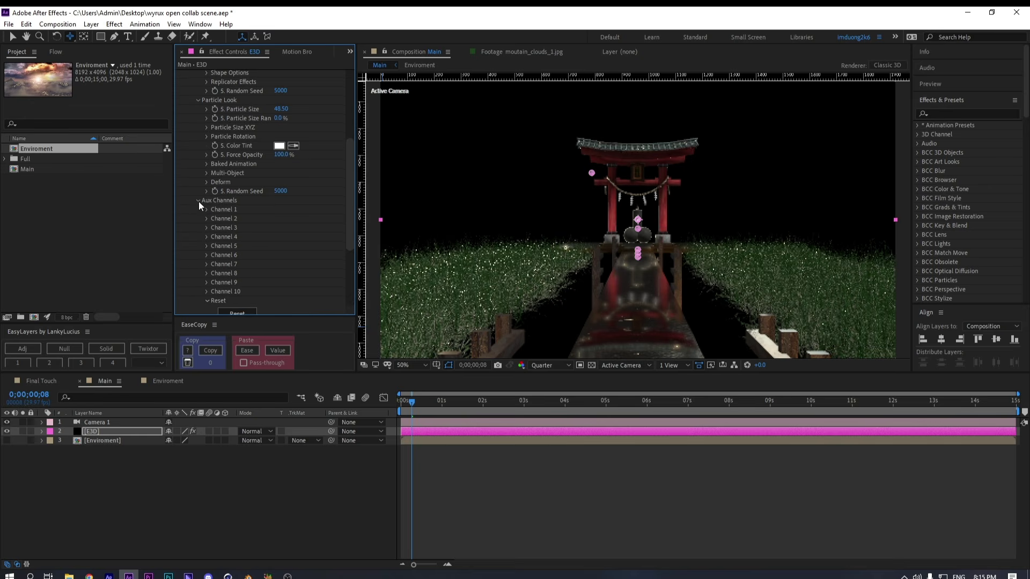
click(207, 201)
scroll(234, 227, up, 4)
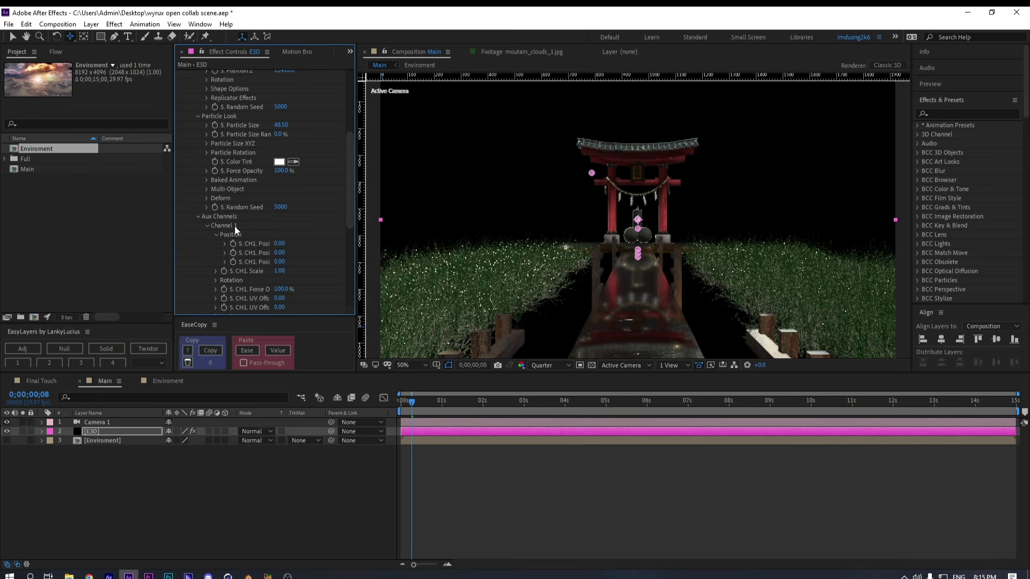
scroll(265, 227, down, 5)
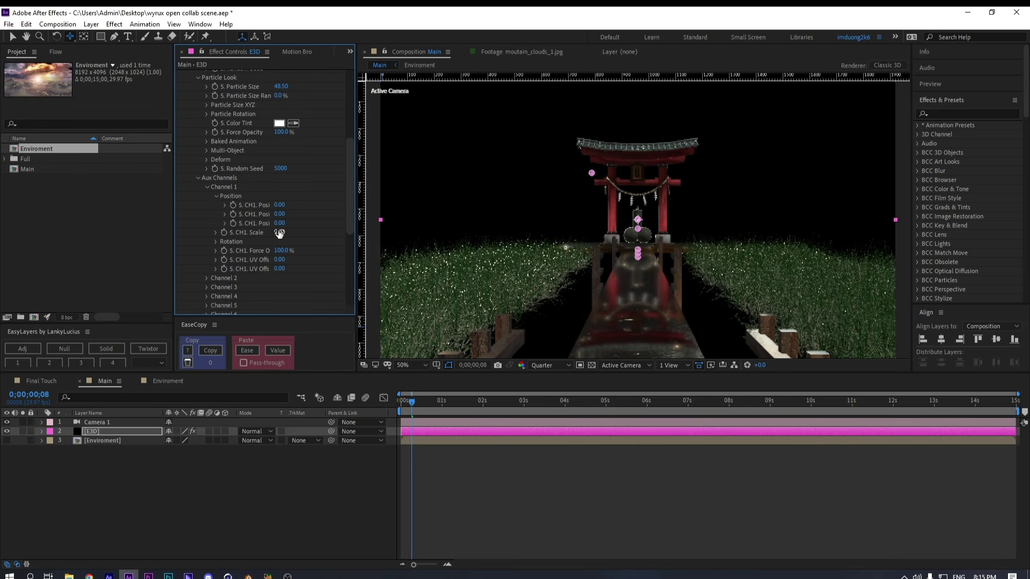
drag(279, 233, 246, 236)
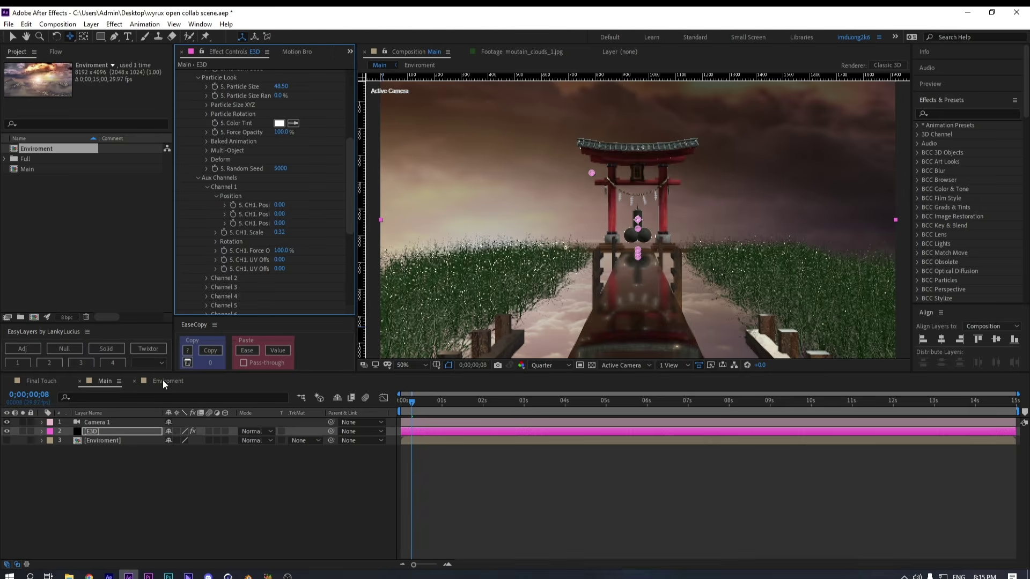
Offset Aux Channel 1's position to -0.82 on the second axis and 0.55 on the third
scroll(251, 184, up, 3)
scroll(251, 184, down, 3)
drag(288, 223, 228, 205)
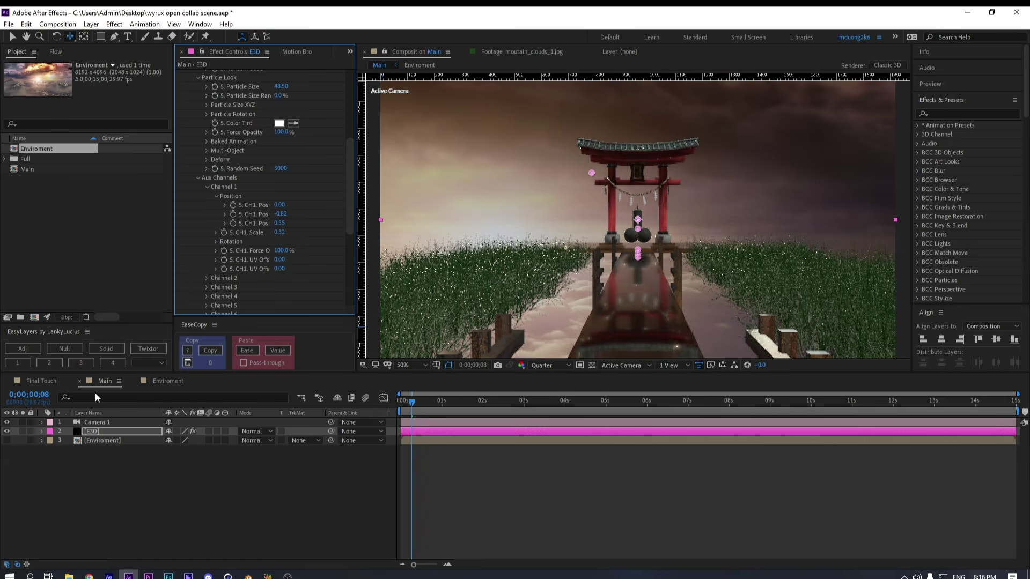
Add a Curves effect to Adjustment Layer 11 in the Enviroment composition and raise the RGB curve's midtones slightly
click(163, 381)
right_click(187, 515)
click(120, 426)
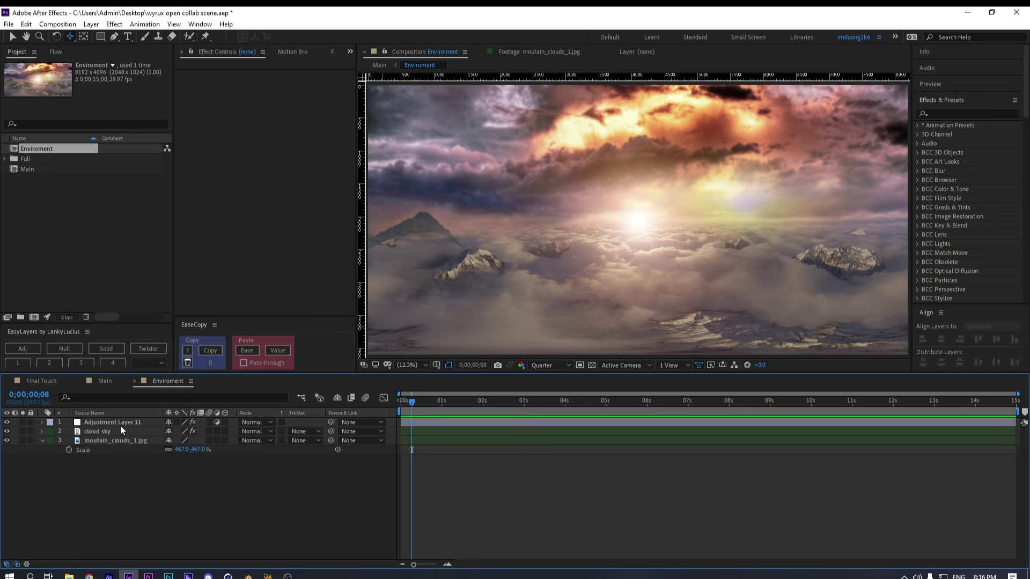
click(120, 425)
key(ctrl+space)
text(cur)
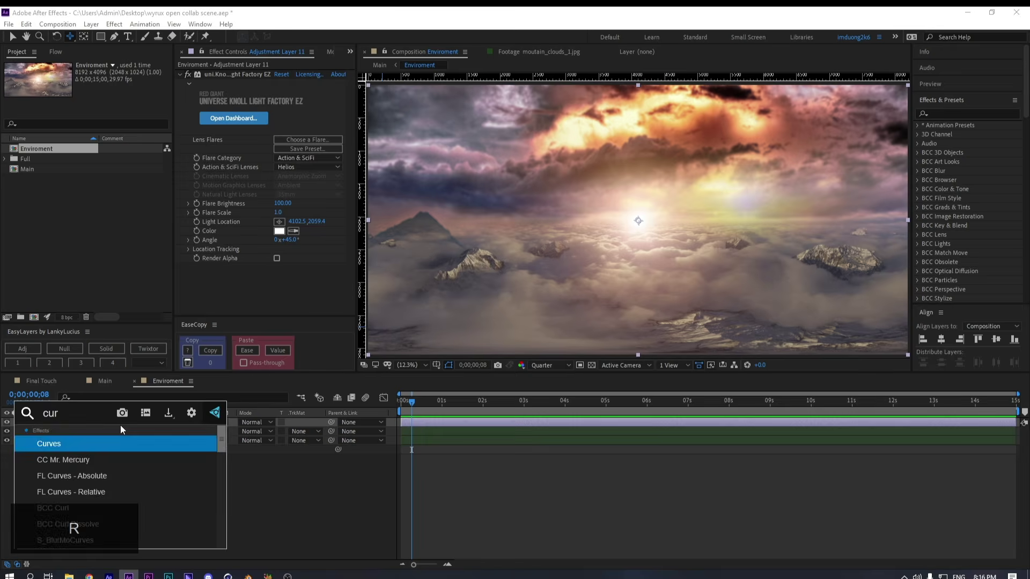
key(Return)
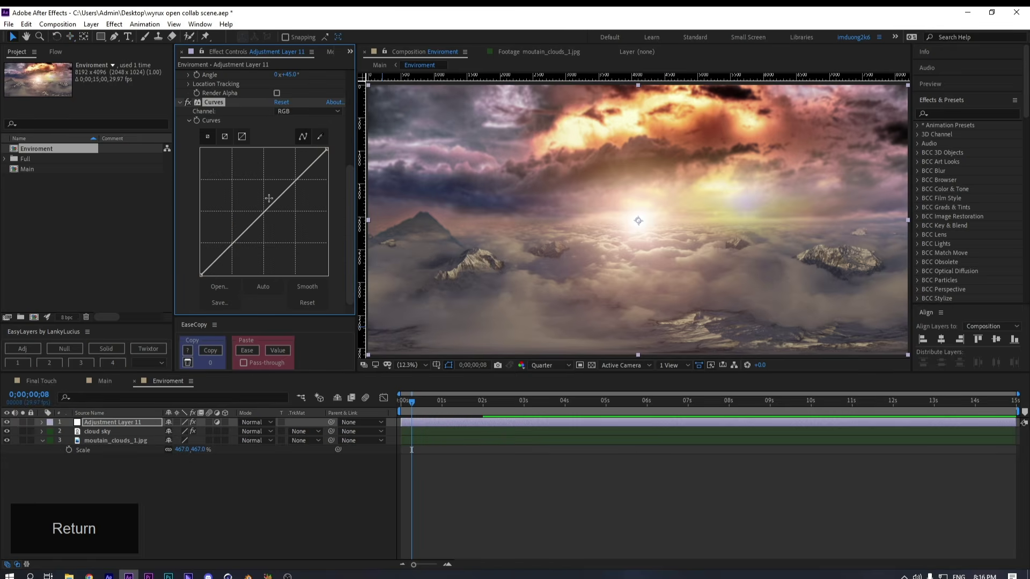
drag(265, 212, 253, 204)
scroll(217, 137, up, 5)
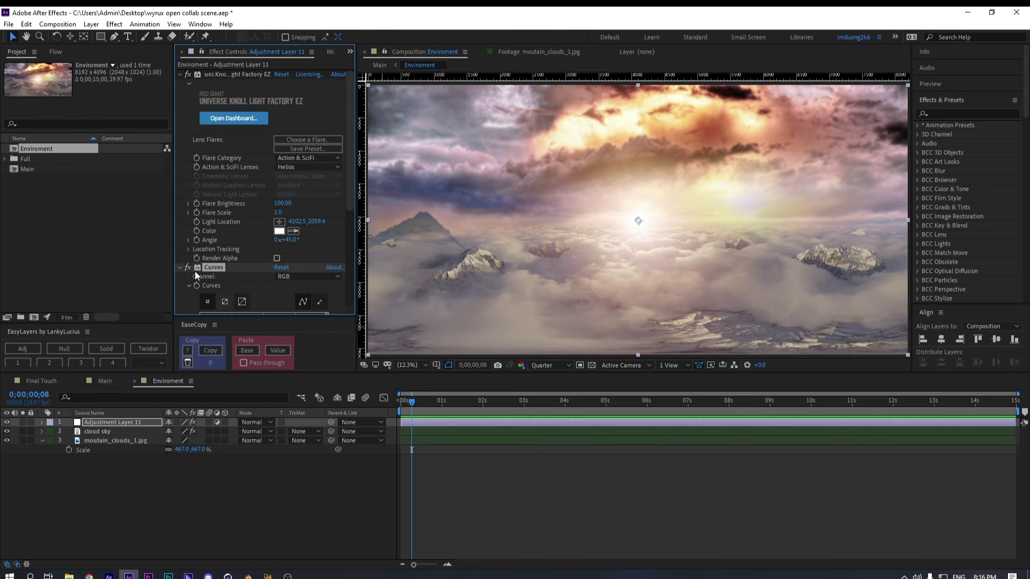
Return to the Main composition, reopen the E3D layer's Scene Setup and look through the Sphere Model's settings
click(94, 380)
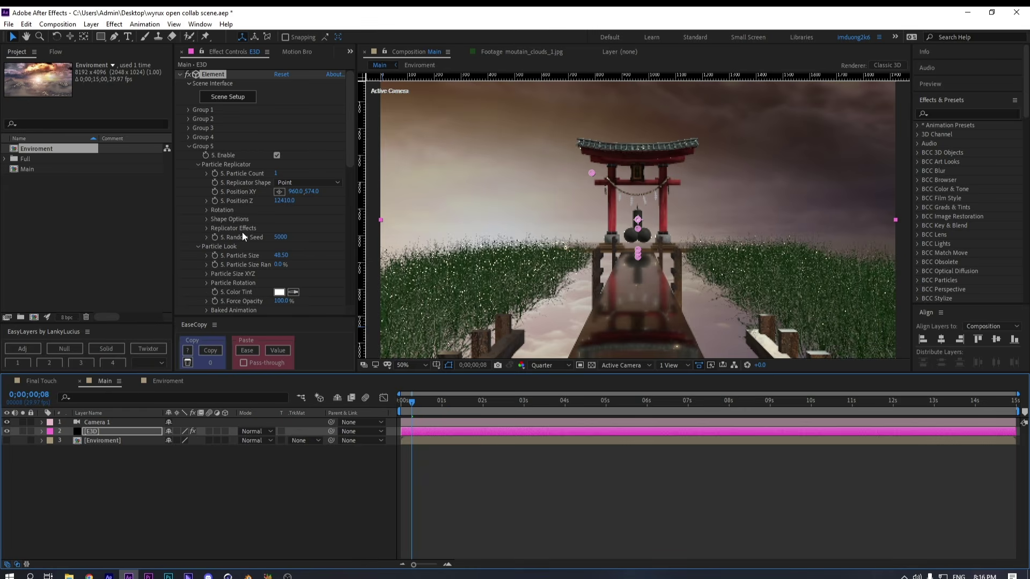
click(240, 97)
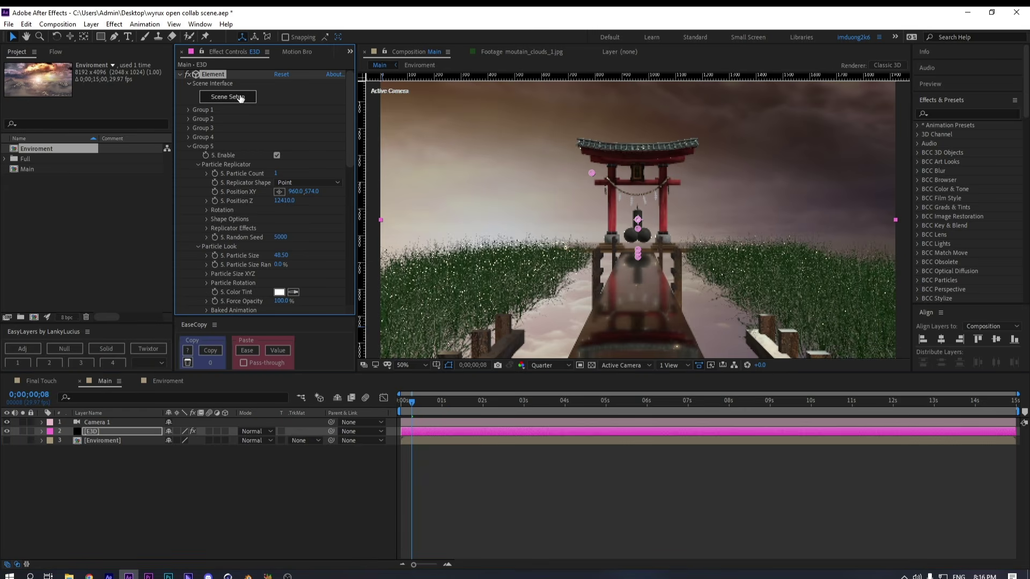
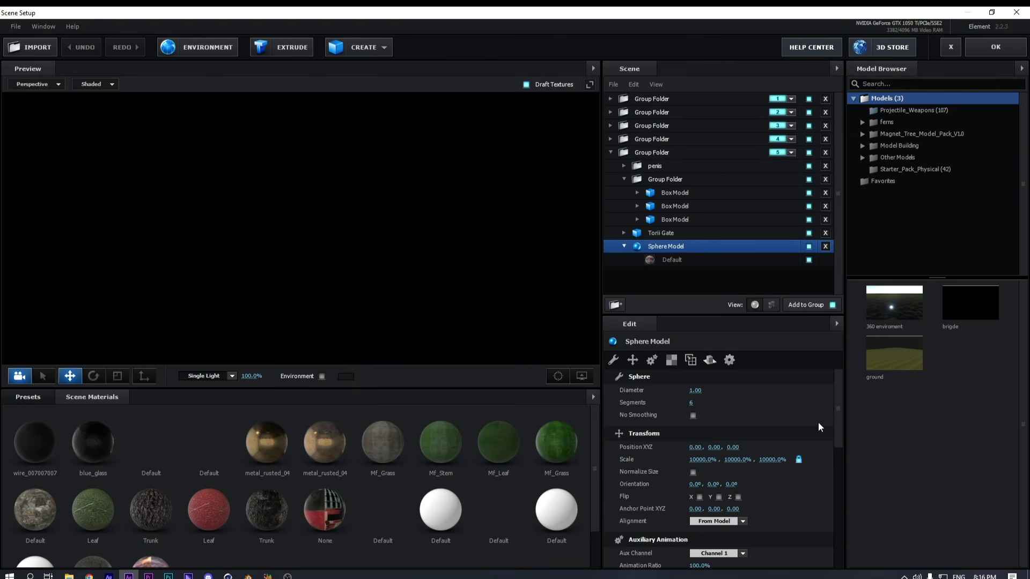
scroll(819, 424, down, 6)
scroll(818, 425, up, 3)
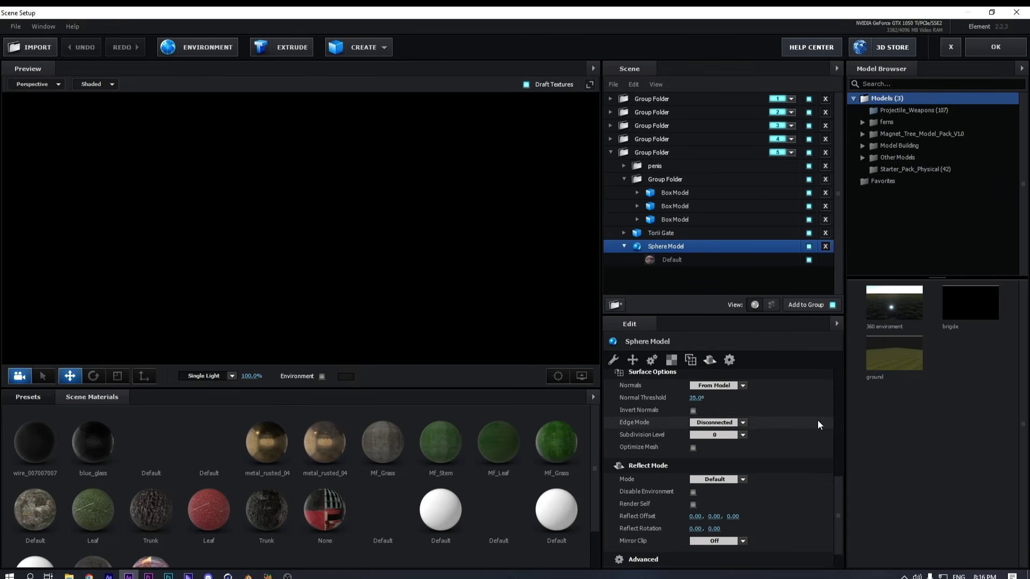
scroll(819, 425, up, 5)
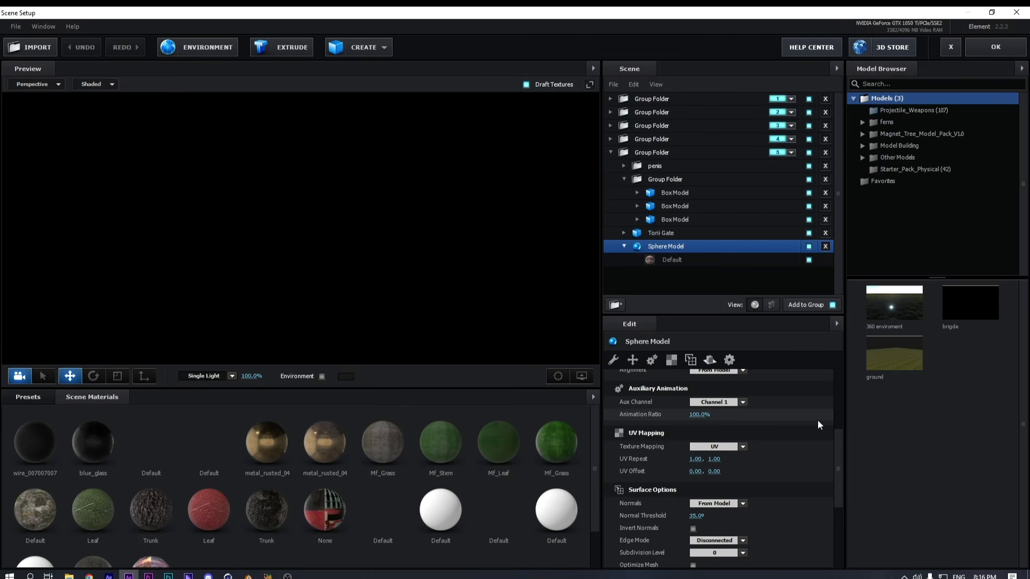
scroll(818, 421, up, 1)
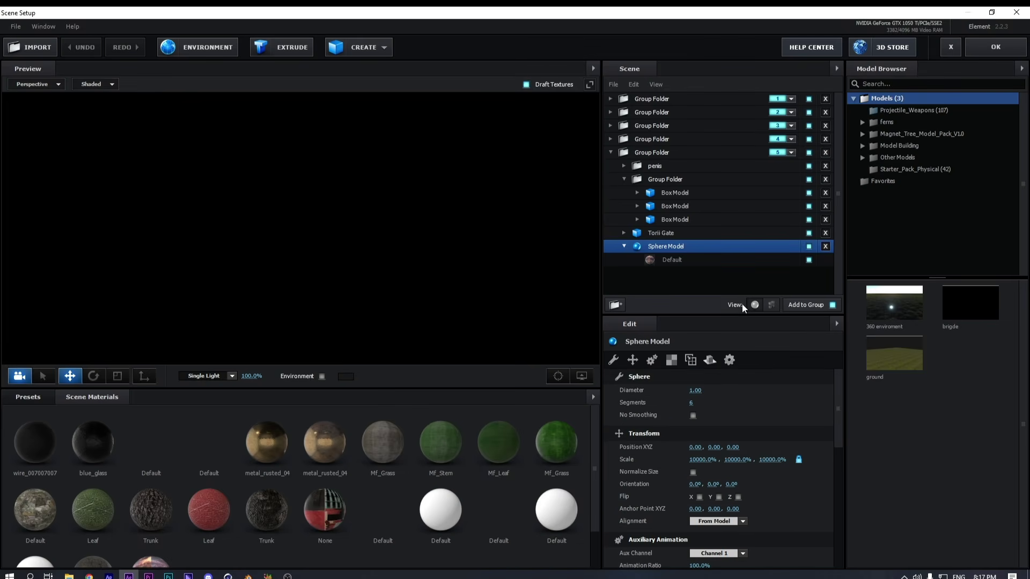
Set the sphere's Default material to Specular Multiplier 0%, Glossiness 0% and Environment Multiplier 306%
click(670, 259)
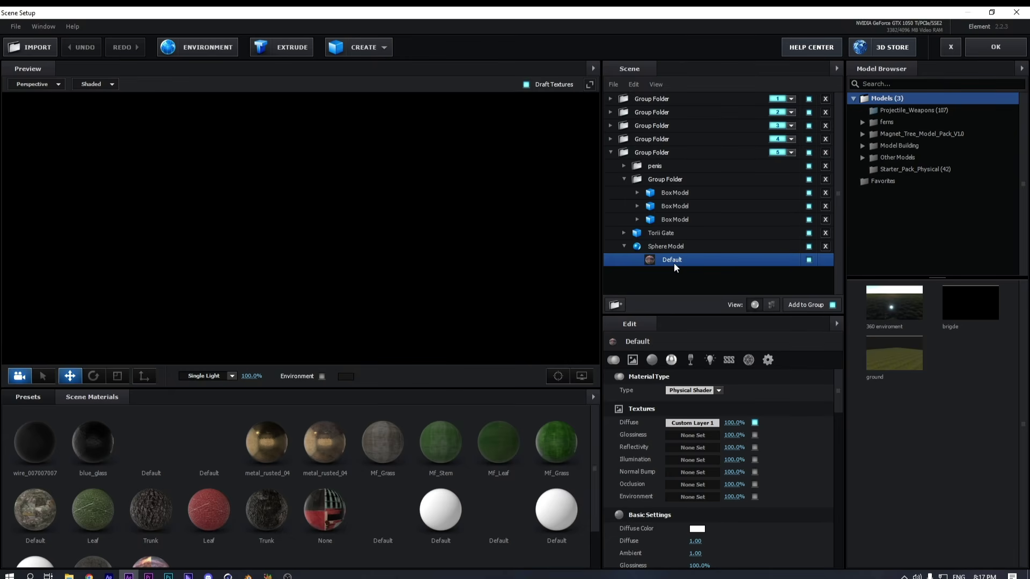
scroll(782, 529, down, 4)
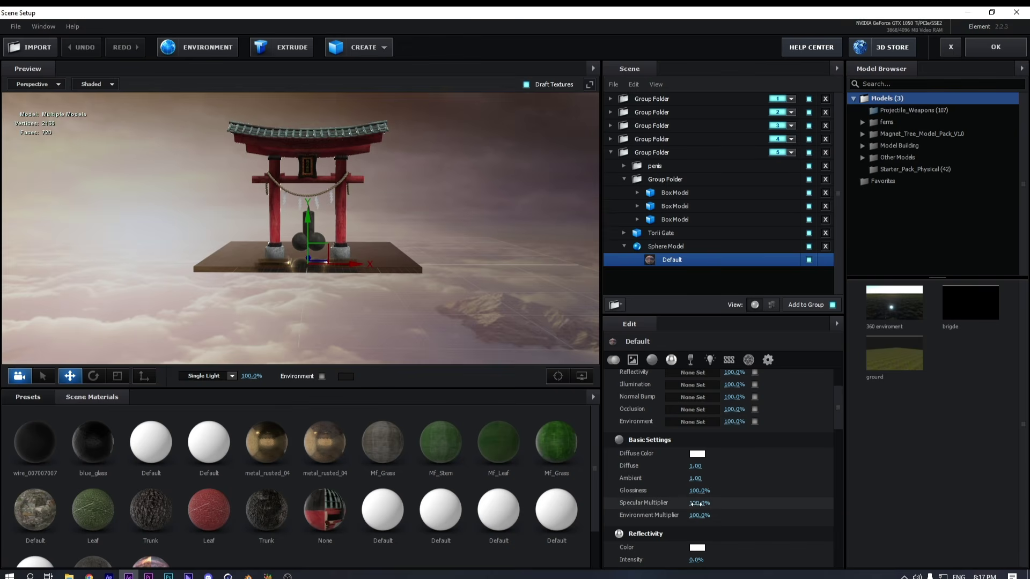
drag(696, 503, 600, 507)
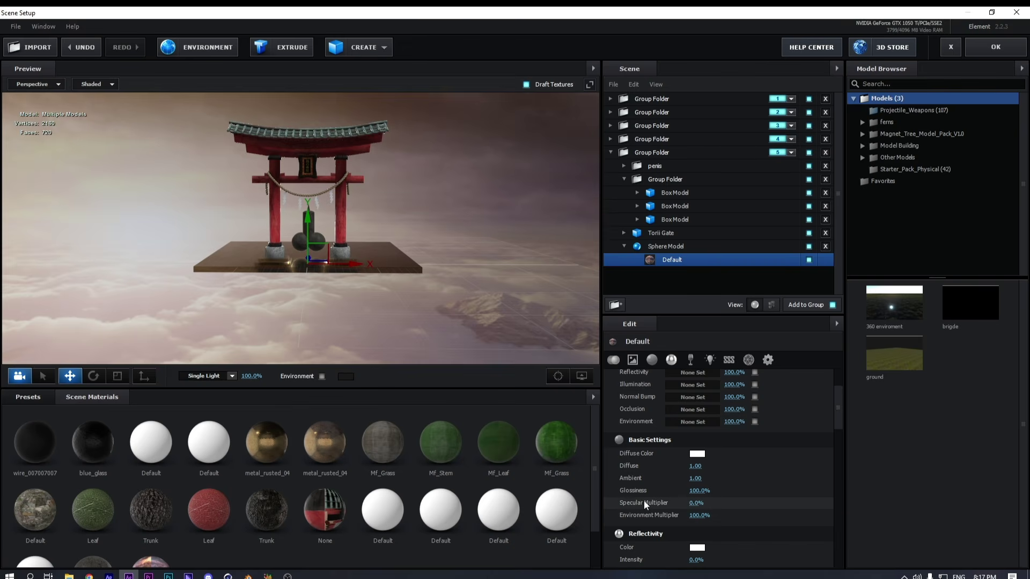
drag(699, 490, 612, 509)
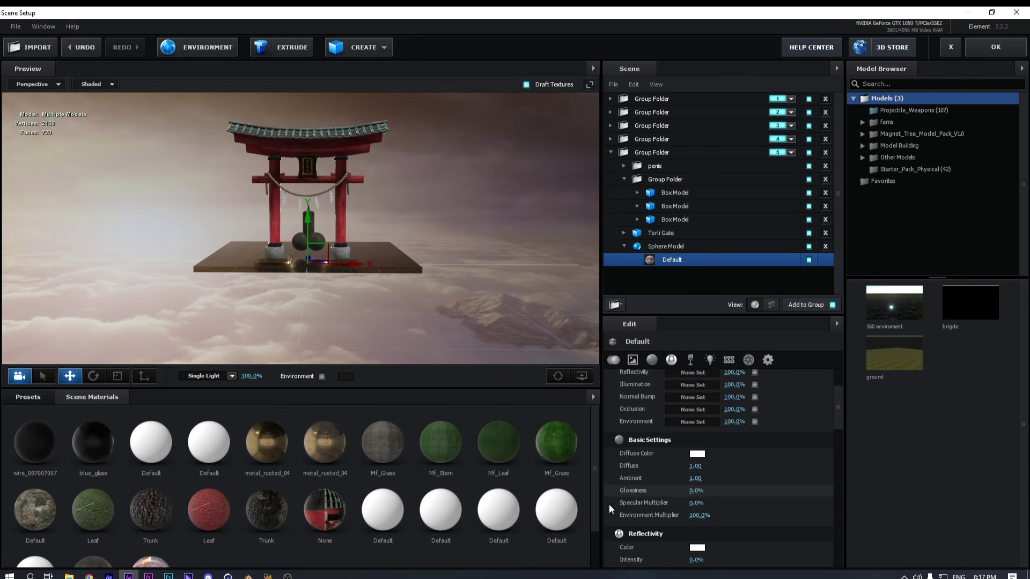
drag(698, 516, 601, 516)
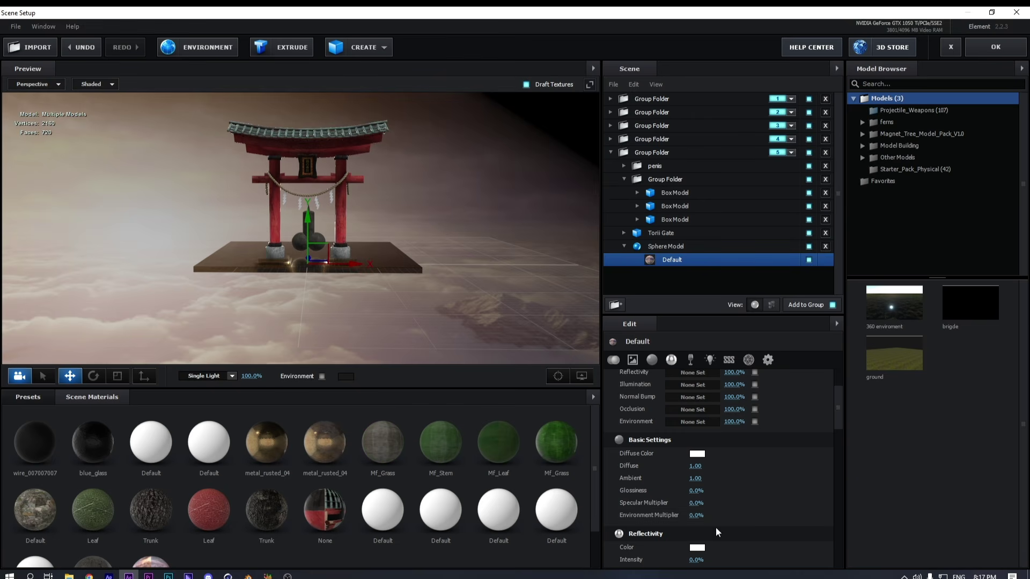
drag(697, 517, 861, 521)
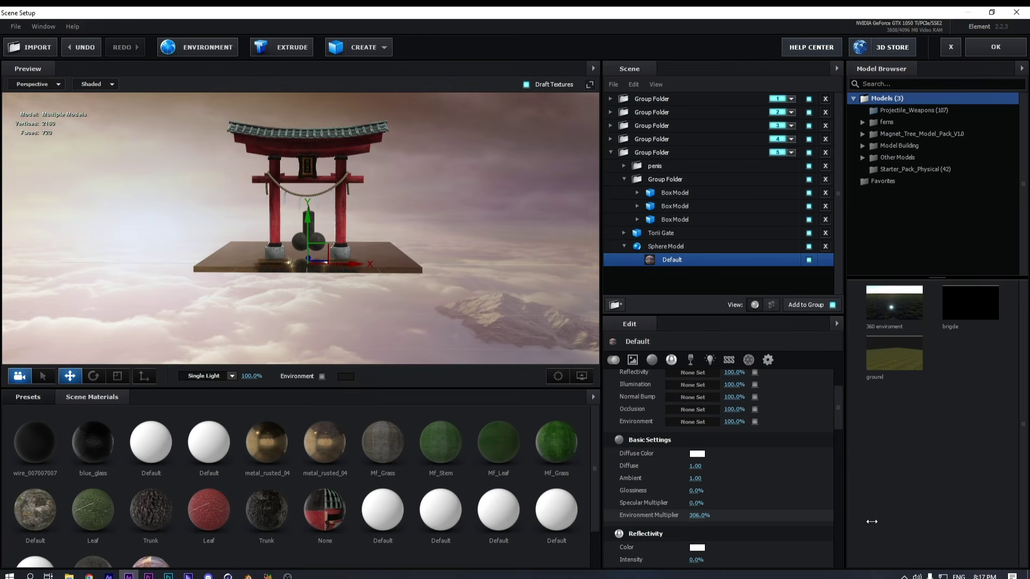
scroll(784, 519, down, 3)
mouse_move(762, 486)
mouse_down()
mouse_move(779, 486)
mouse_move(752, 489)
mouse_up()
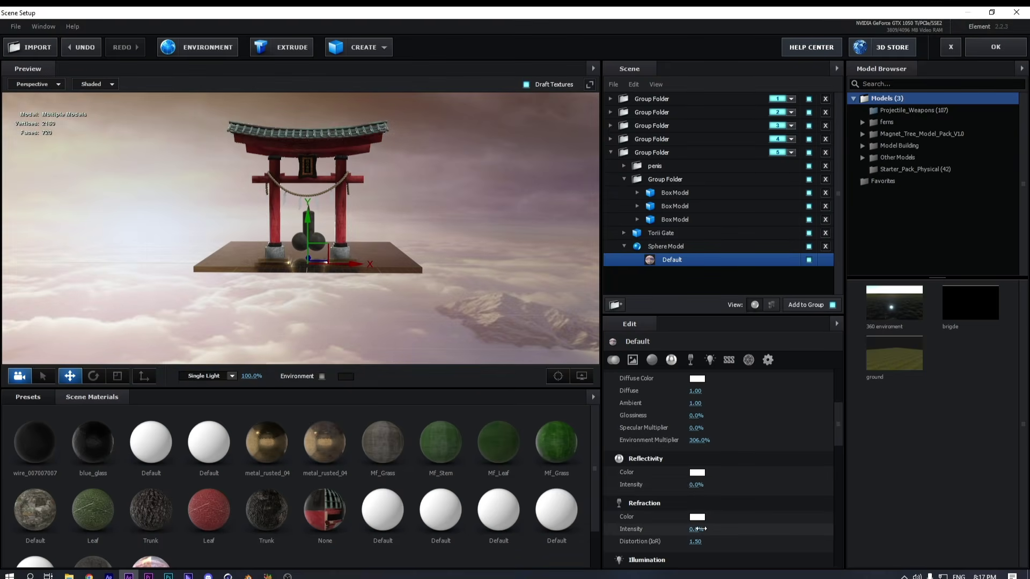
drag(698, 529, 692, 529)
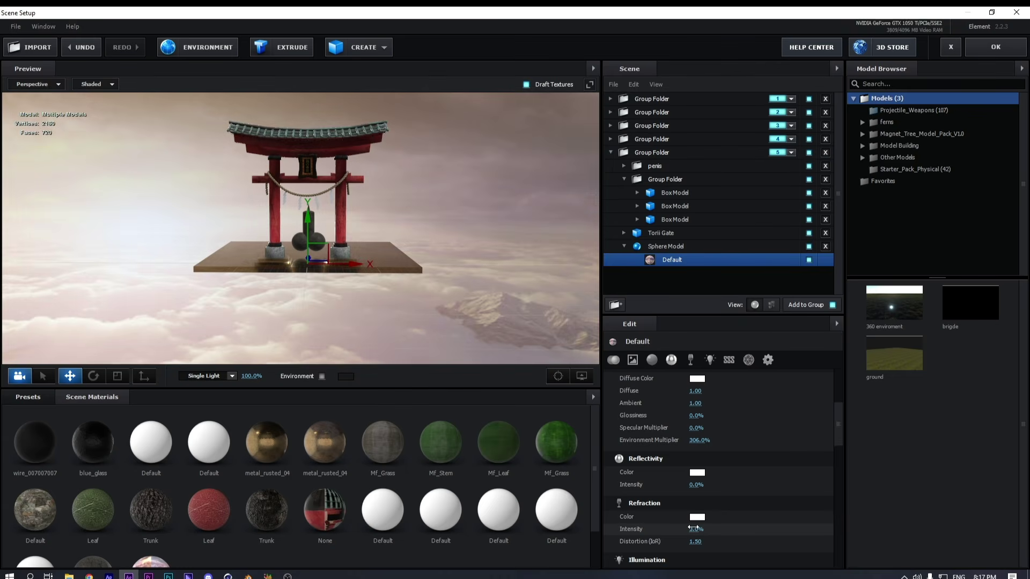
Change the sphere's Diffuse texture to UV Repeat 1.89, 1.89 and shift its UV Offset, vertically to -0.50
scroll(459, 312, down, 4)
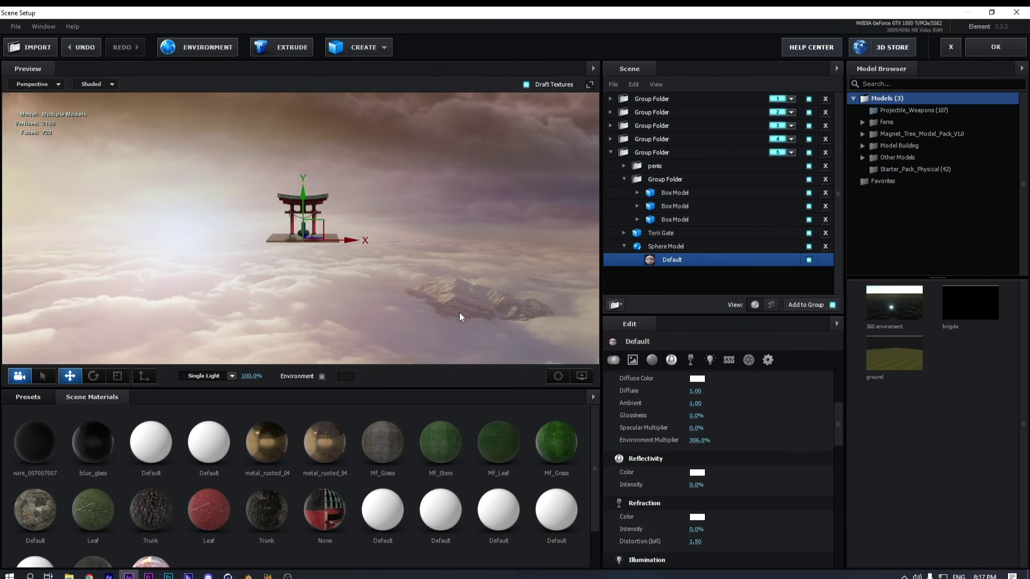
scroll(460, 312, down, 2)
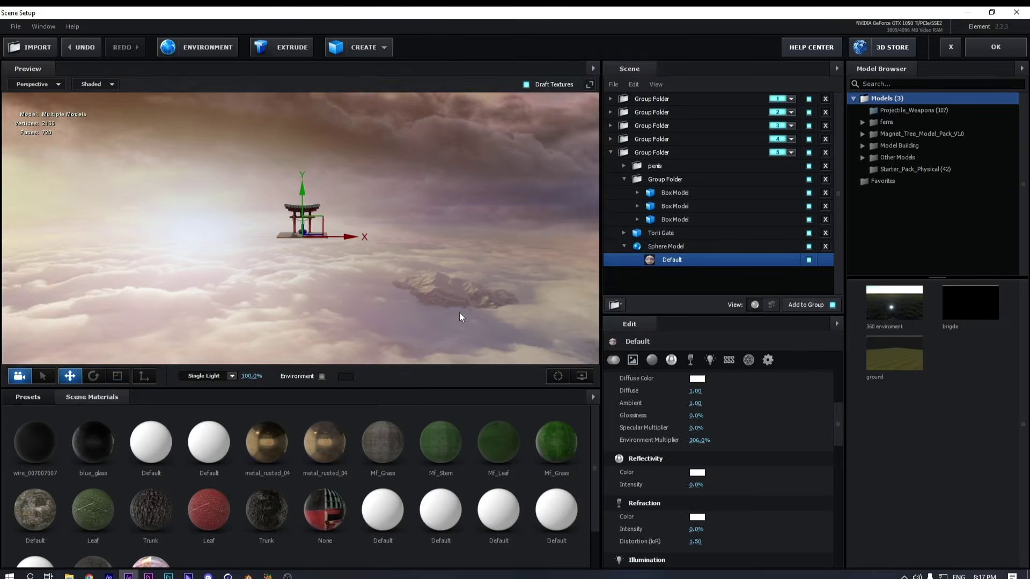
scroll(460, 312, up, 2)
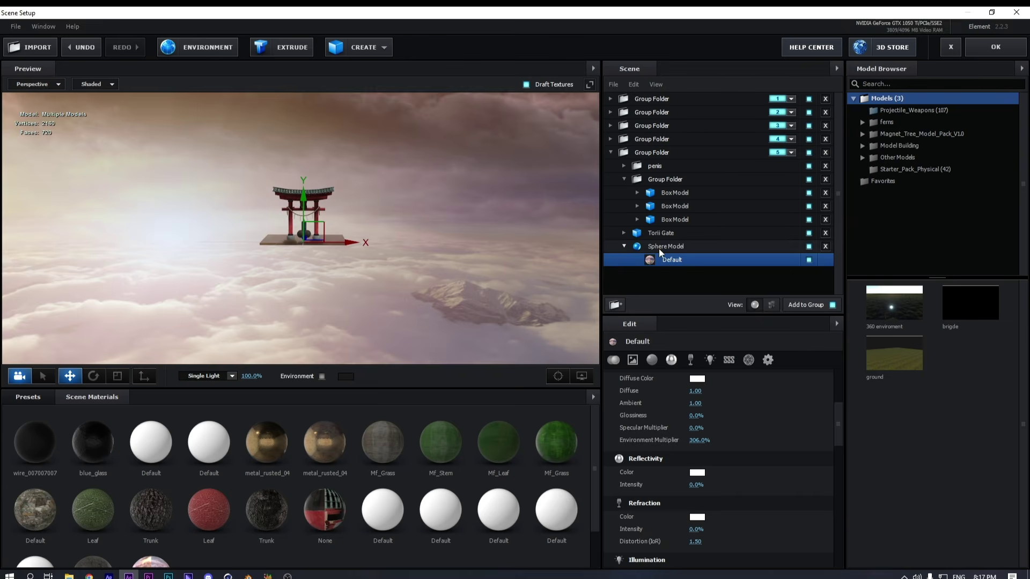
click(659, 248)
click(658, 260)
scroll(714, 440, up, 5)
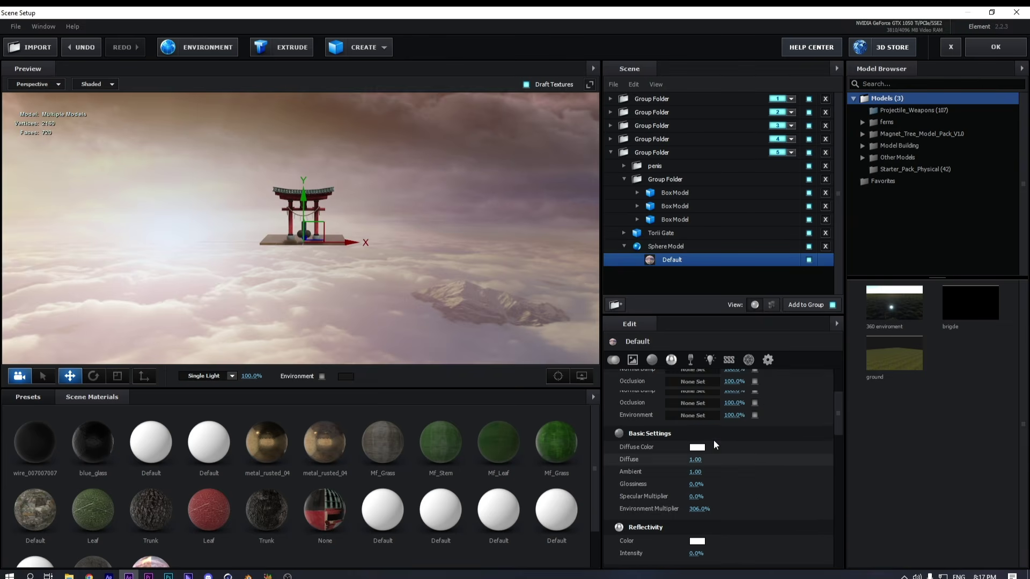
click(693, 424)
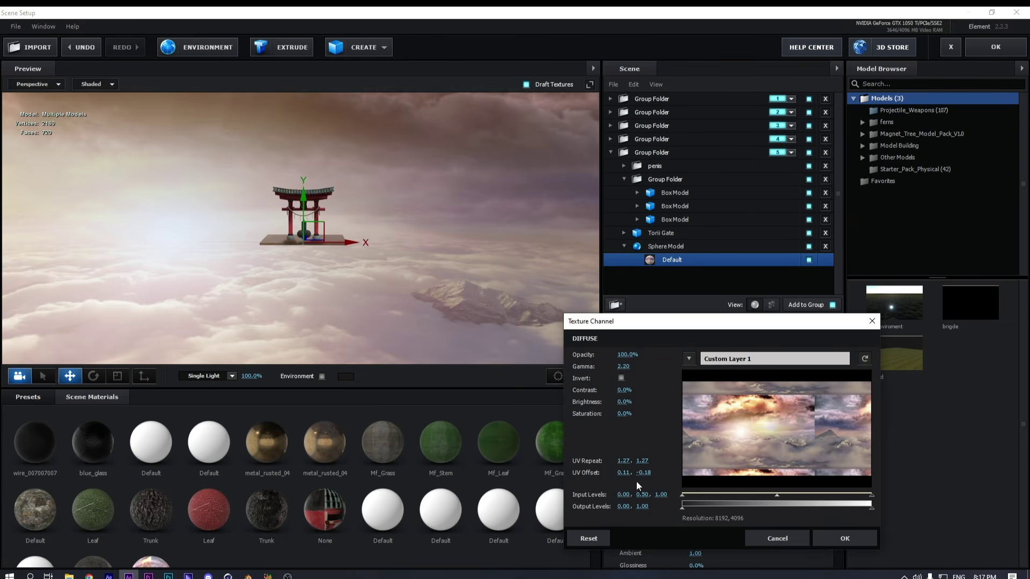
mouse_move(625, 461)
mouse_down()
mouse_move(680, 461)
mouse_move(617, 472)
mouse_up()
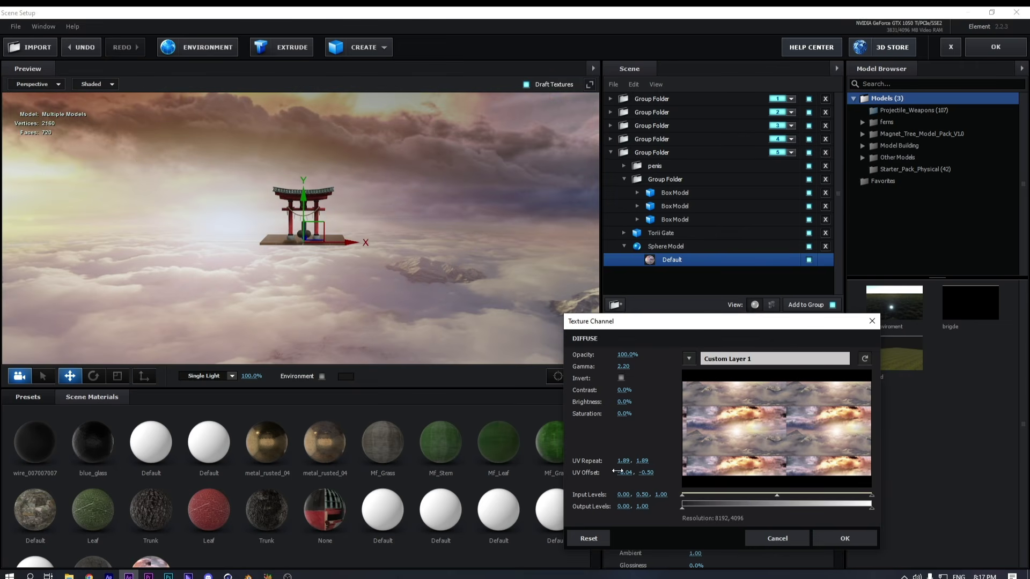
click(845, 539)
Accept the sphere's Diffuse texture changes, inspect the clouds around the torii gate, and look through the Default material and Sphere Model settings
scroll(272, 253, up, 5)
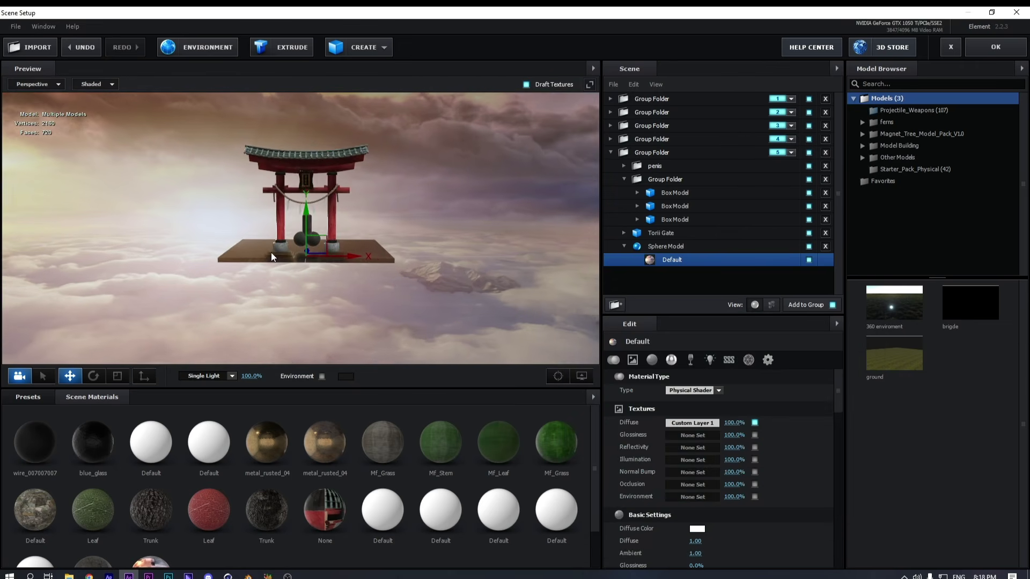
scroll(274, 254, up, 3)
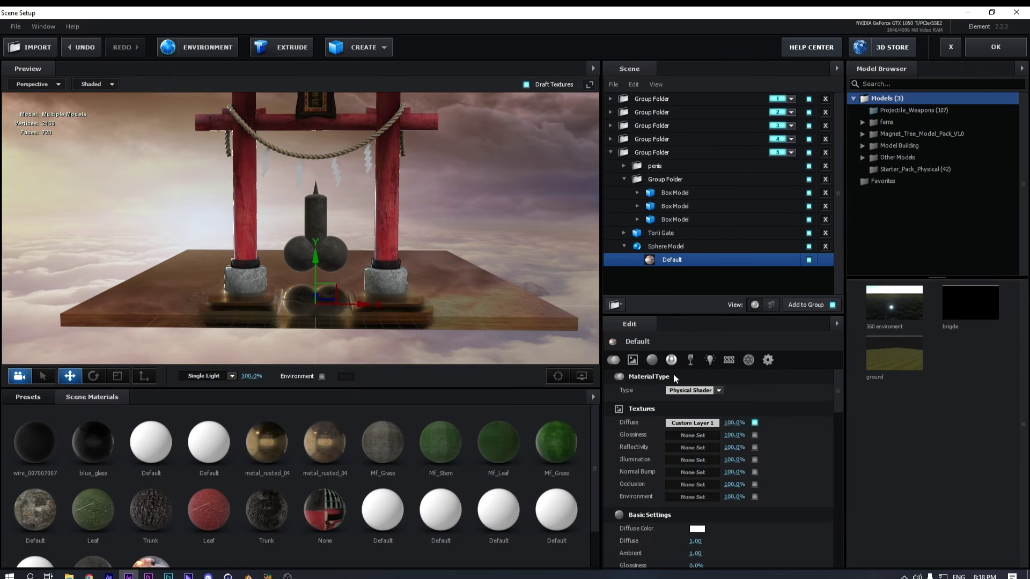
scroll(722, 445, down, 8)
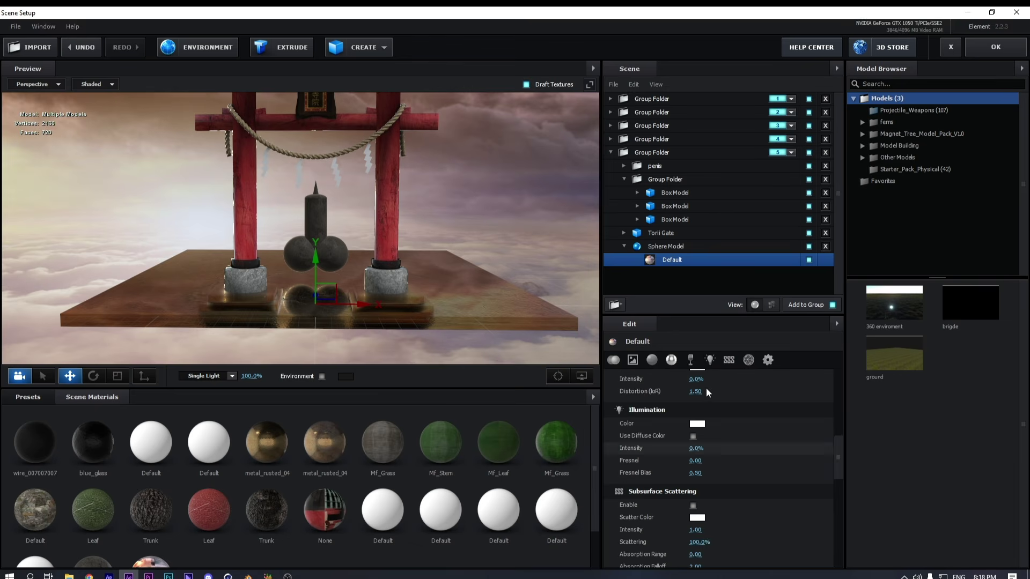
click(666, 246)
scroll(707, 470, down, 6)
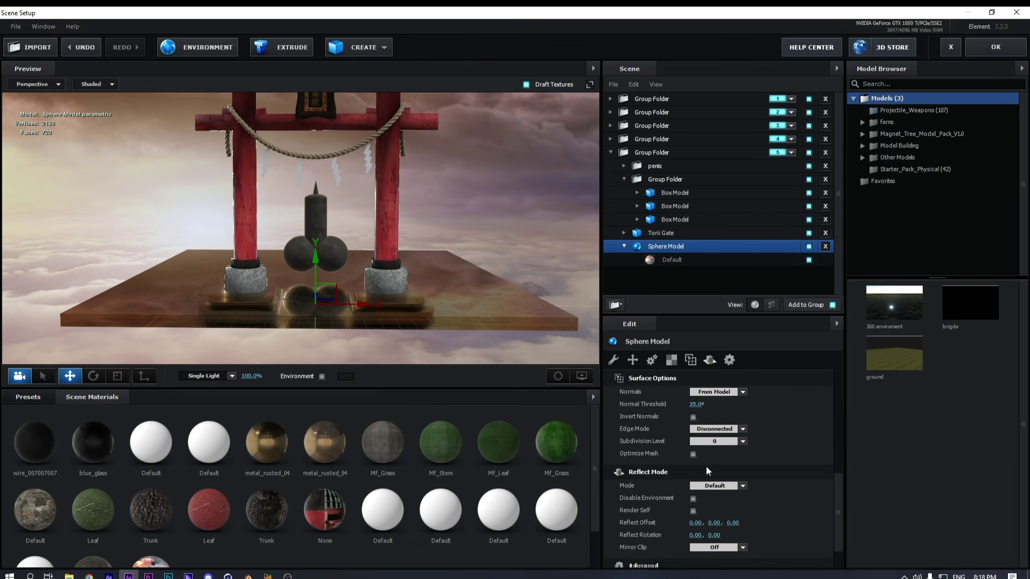
scroll(430, 268, down, 10)
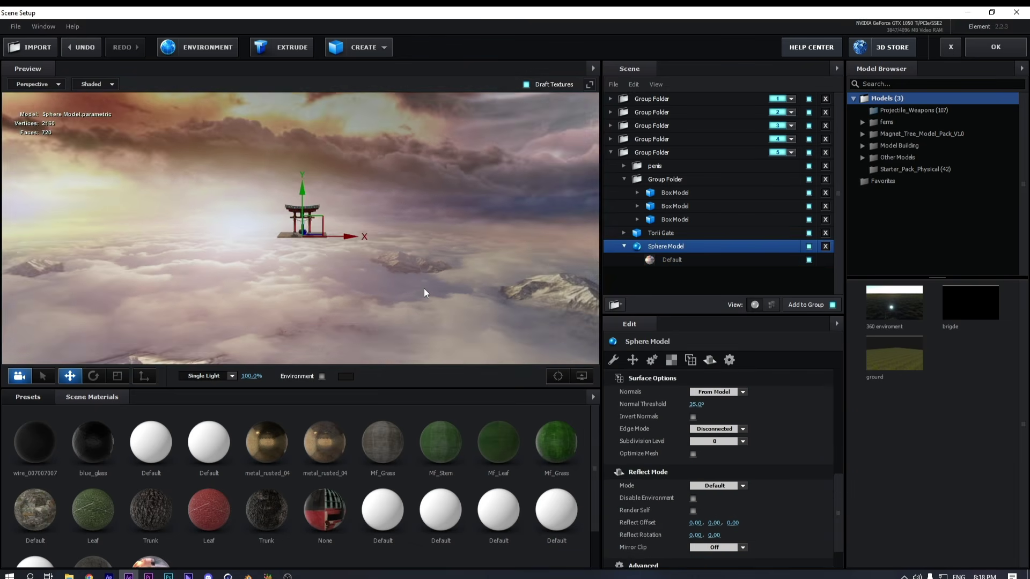
scroll(423, 288, down, 5)
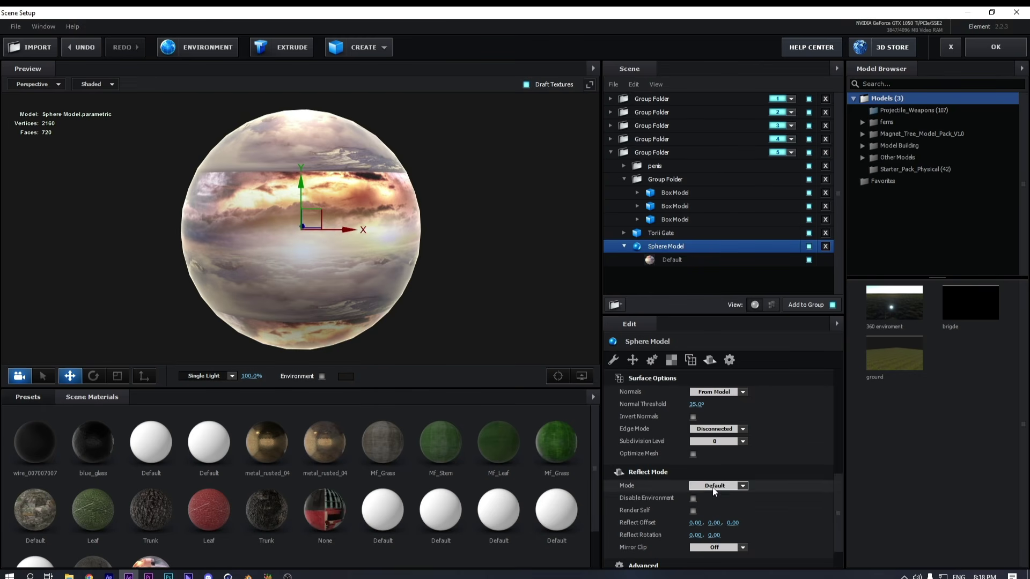
Try Box Repeat, Box (Preserve Aspect) and Box texture mapping on the Sphere Model, and return it to UV mapping
scroll(715, 490, up, 1)
scroll(714, 491, up, 2)
scroll(714, 483, down, 1)
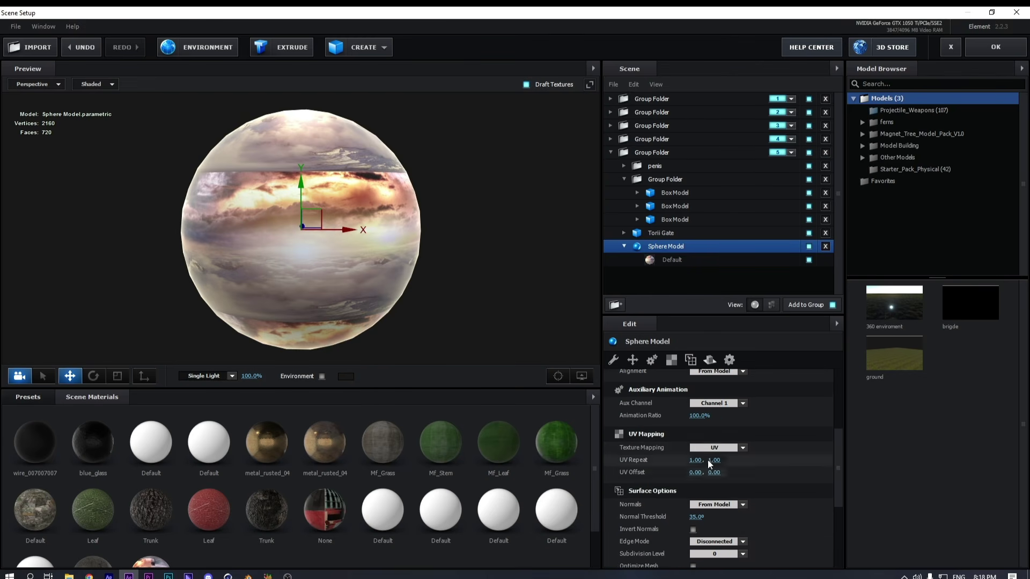
click(712, 449)
click(735, 349)
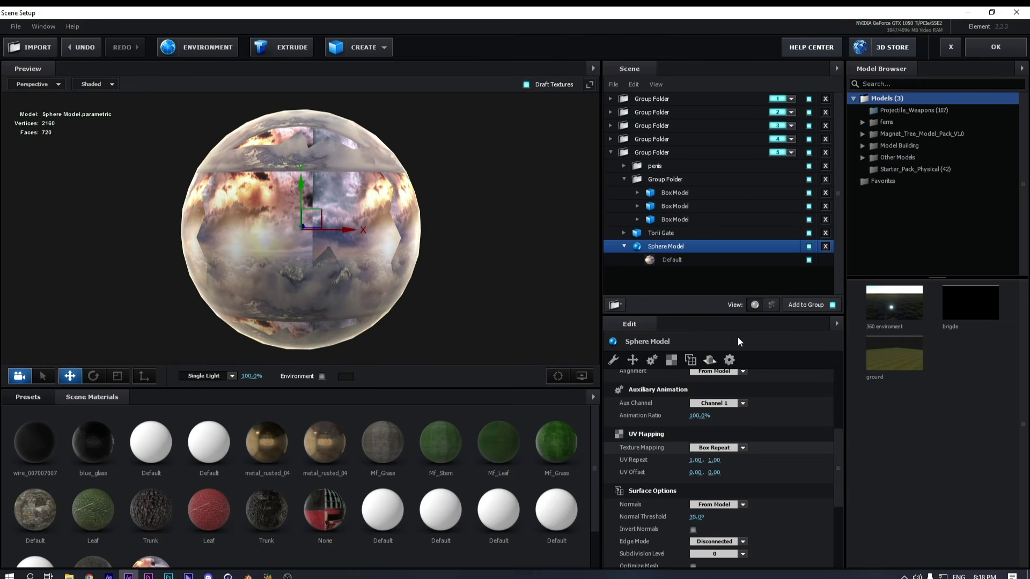
click(713, 446)
click(734, 315)
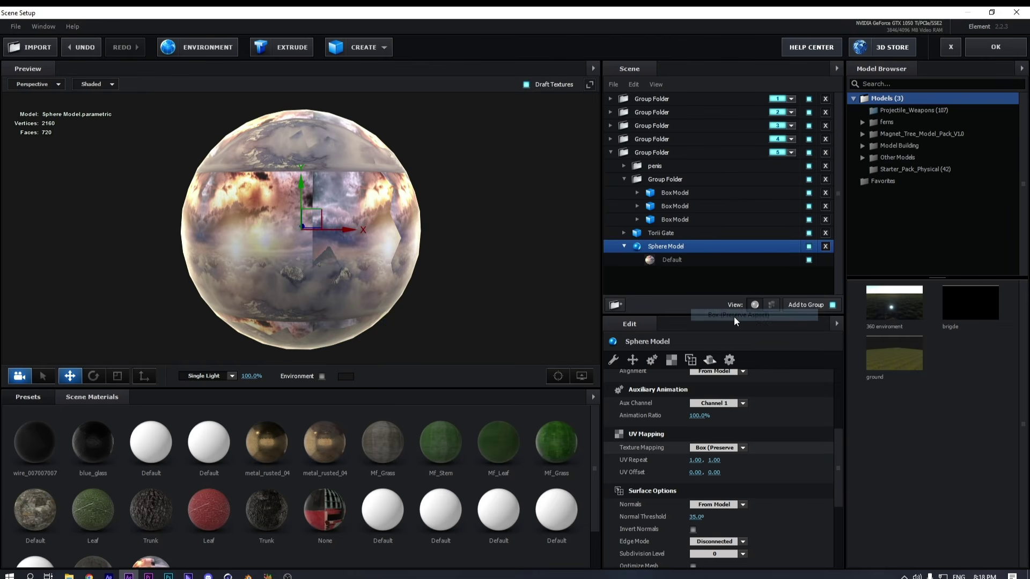
click(732, 448)
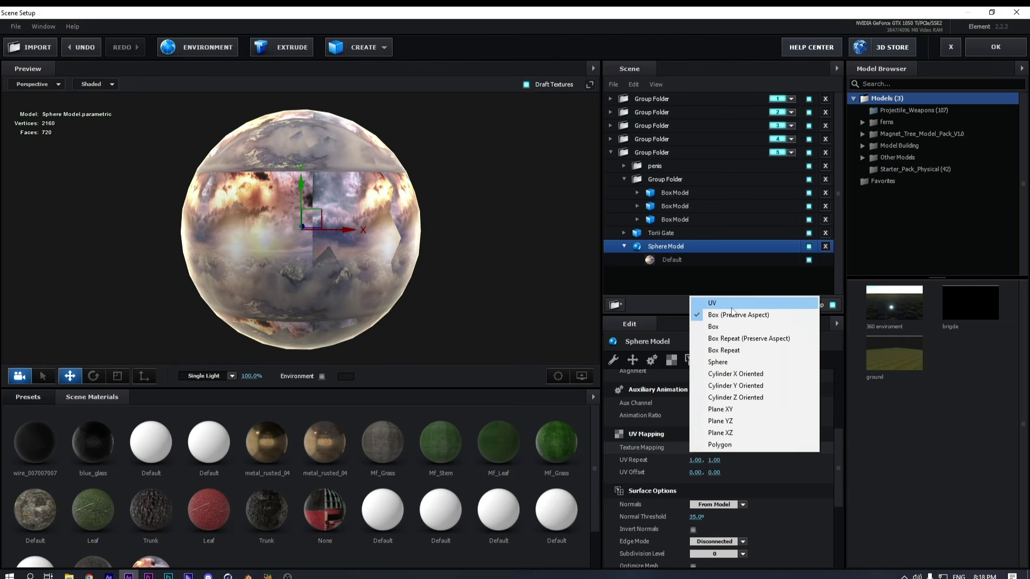
click(727, 327)
scroll(408, 329, up, 5)
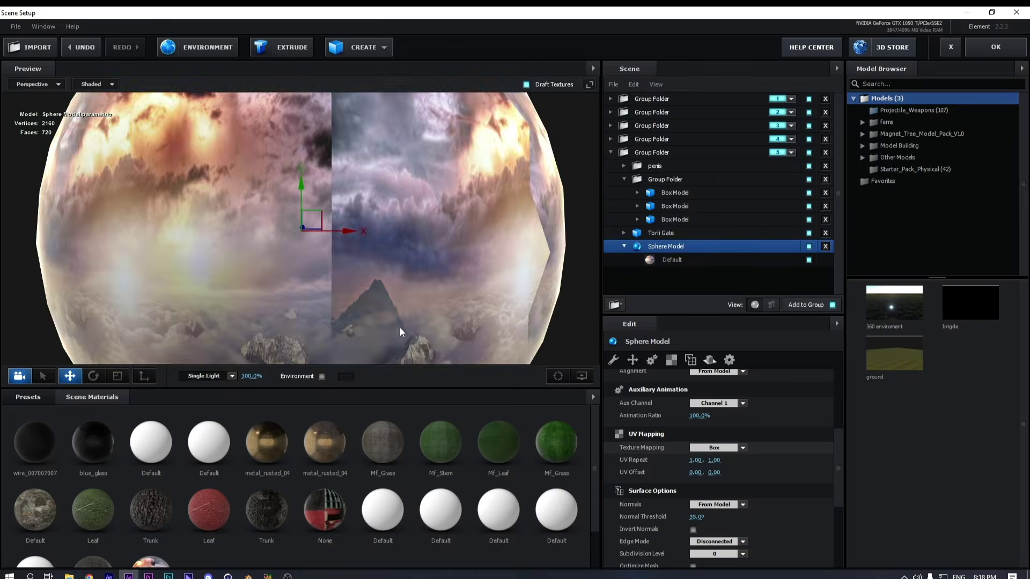
scroll(401, 328, up, 5)
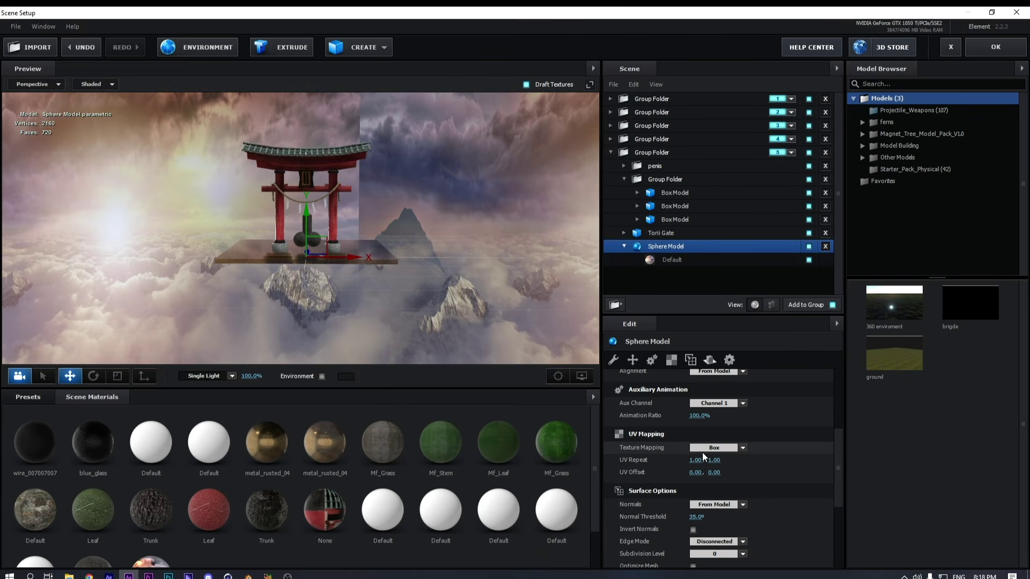
click(713, 448)
click(708, 301)
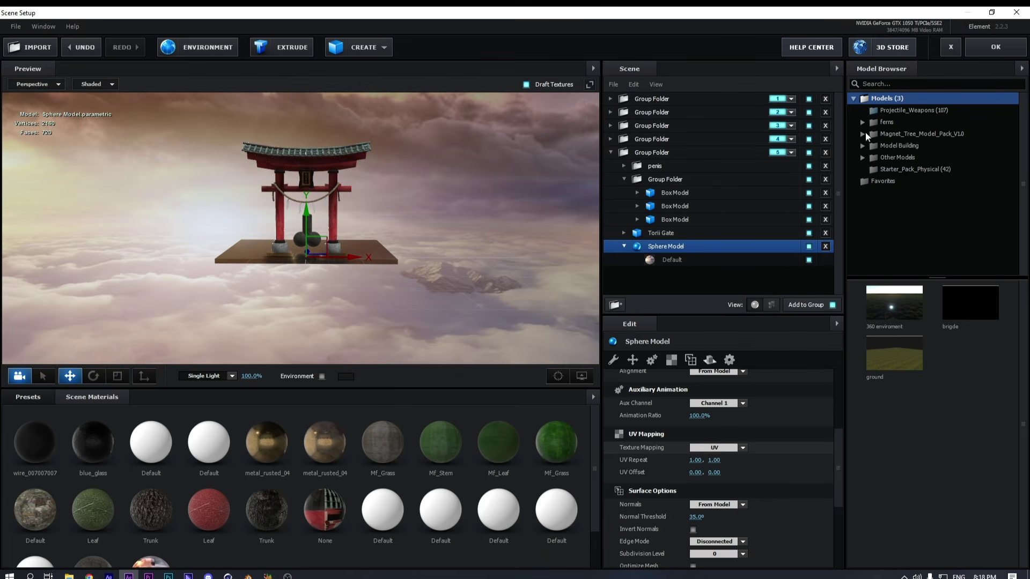
Accept the Scene Setup changes and enable Group 4 in the E3D layer's Element effect
click(973, 47)
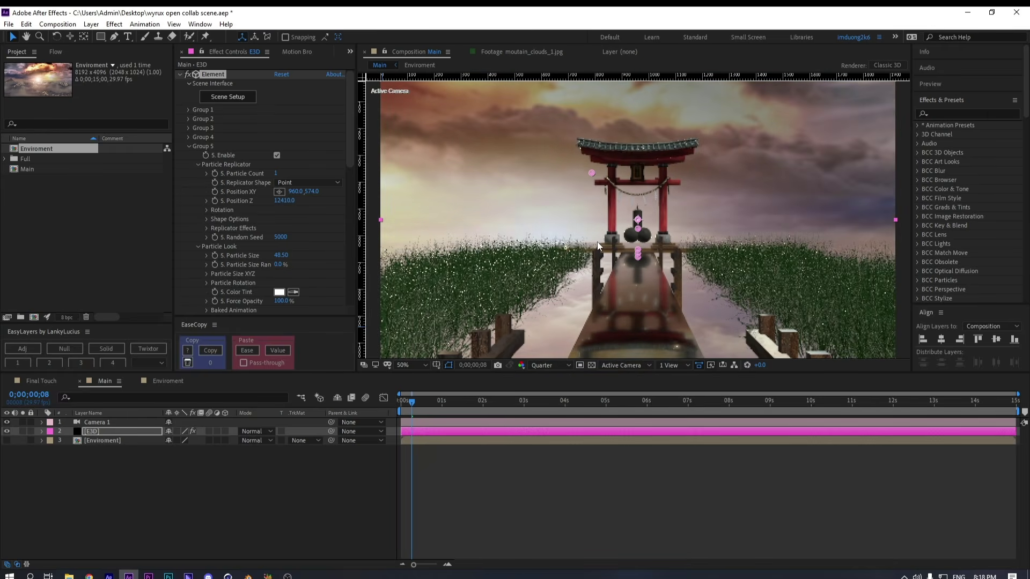
click(188, 146)
click(188, 137)
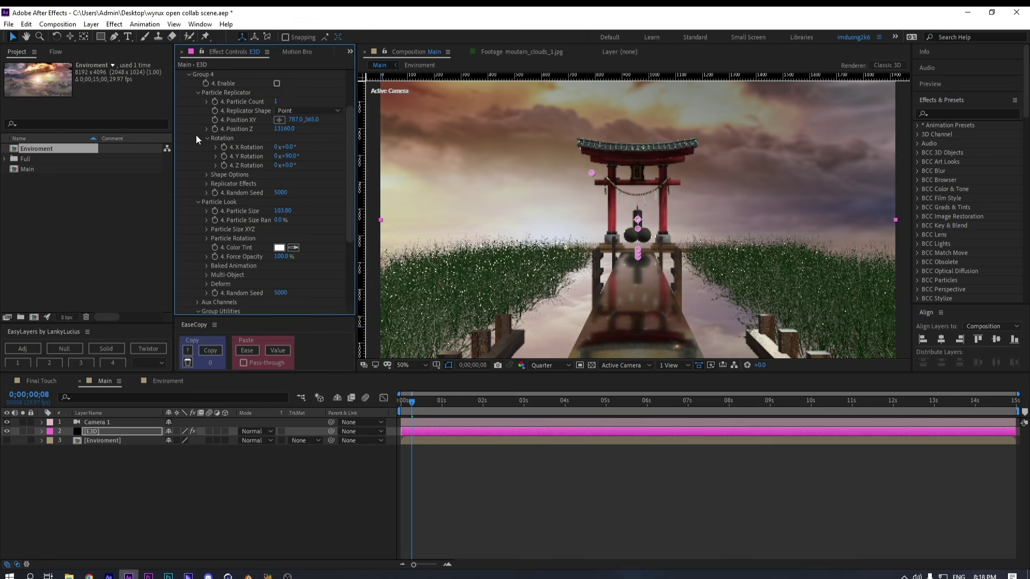
click(277, 83)
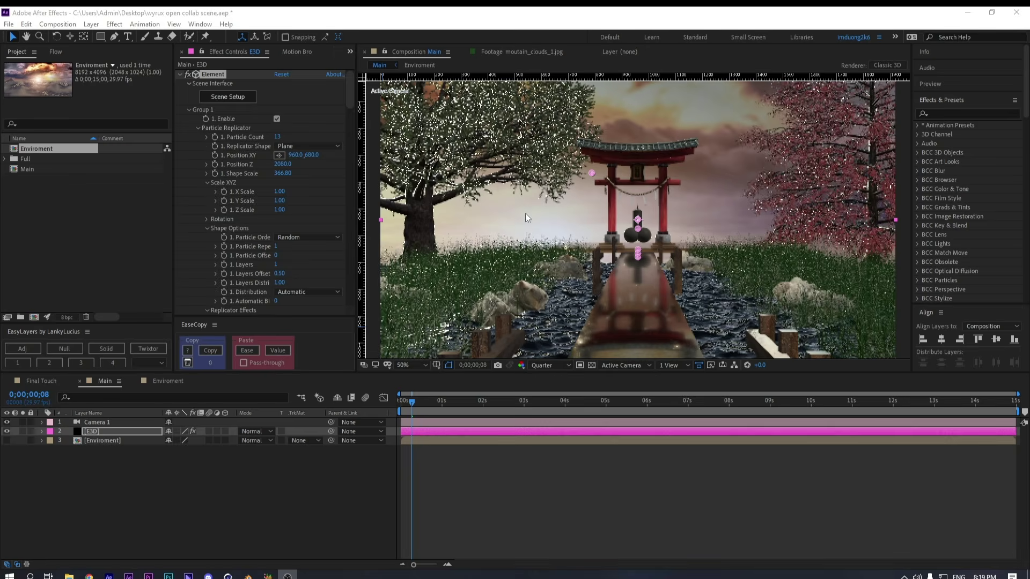
Set the Element effect's Render Mode to Draft
scroll(263, 114, down, 20)
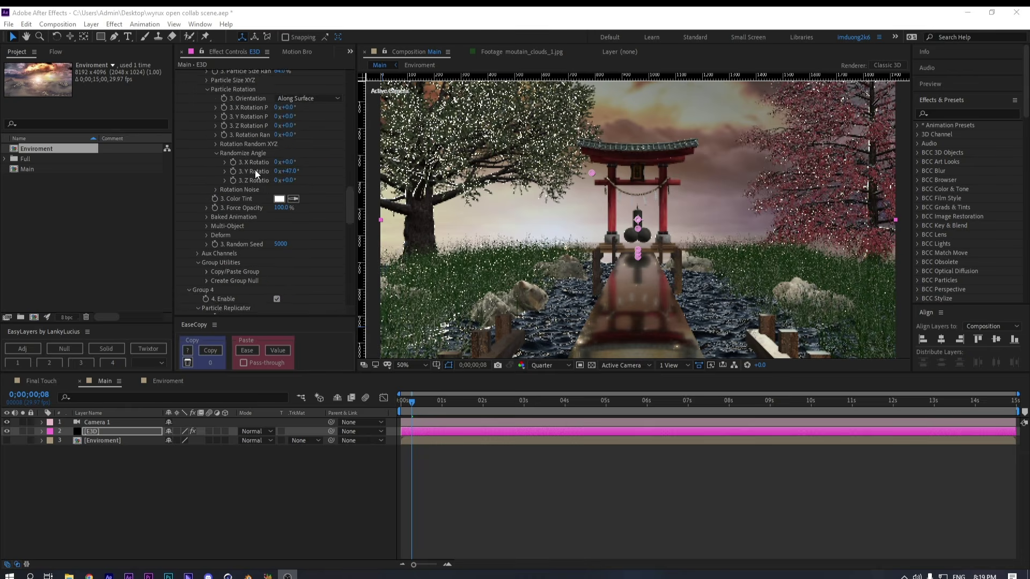
scroll(256, 169, down, 4)
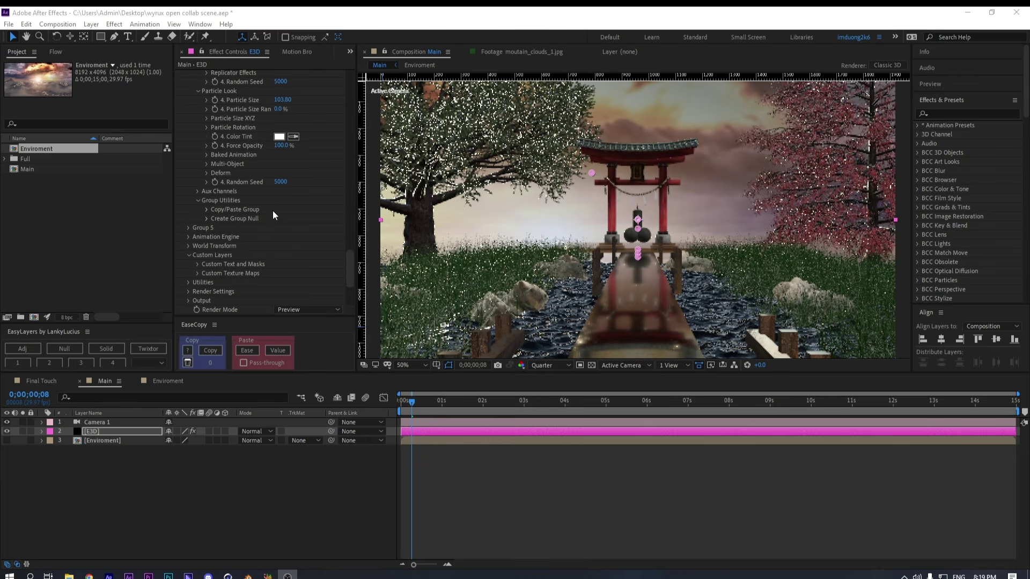
click(304, 310)
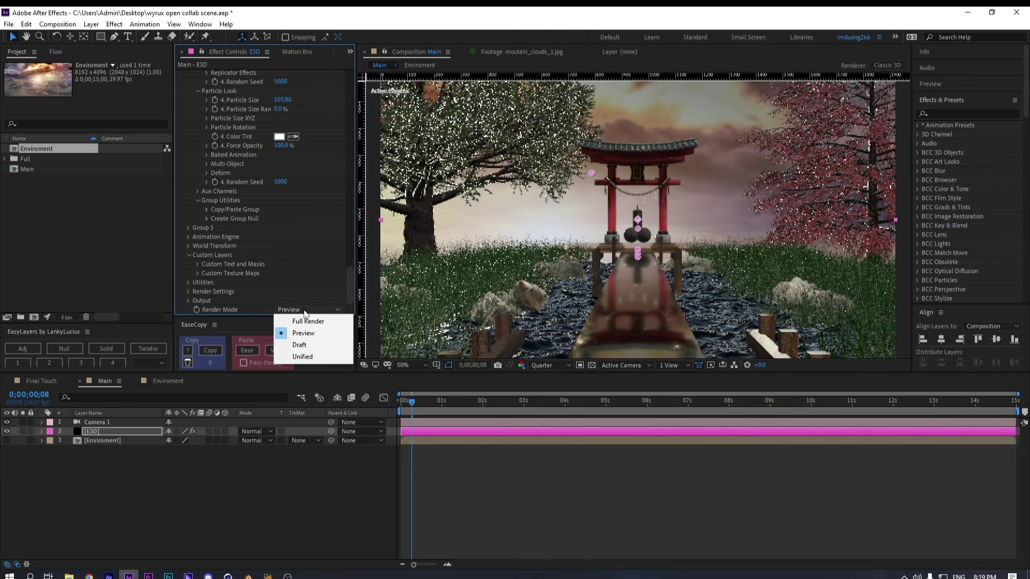
click(301, 345)
Set Position Z of Group 1's Particle Replicator to 6580
scroll(269, 242, up, 10)
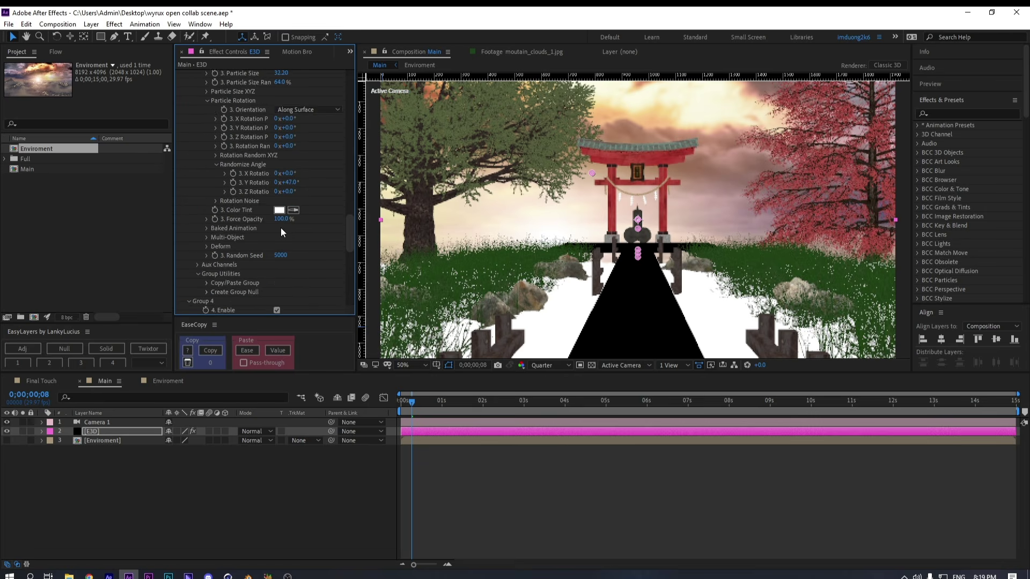
scroll(221, 196, up, 15)
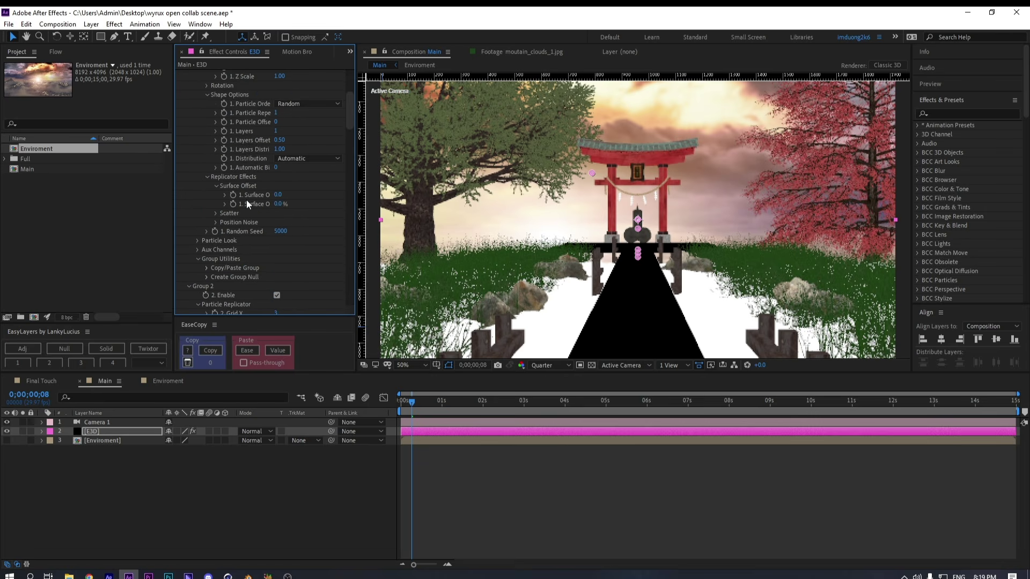
scroll(246, 199, up, 5)
drag(288, 171, 386, 169)
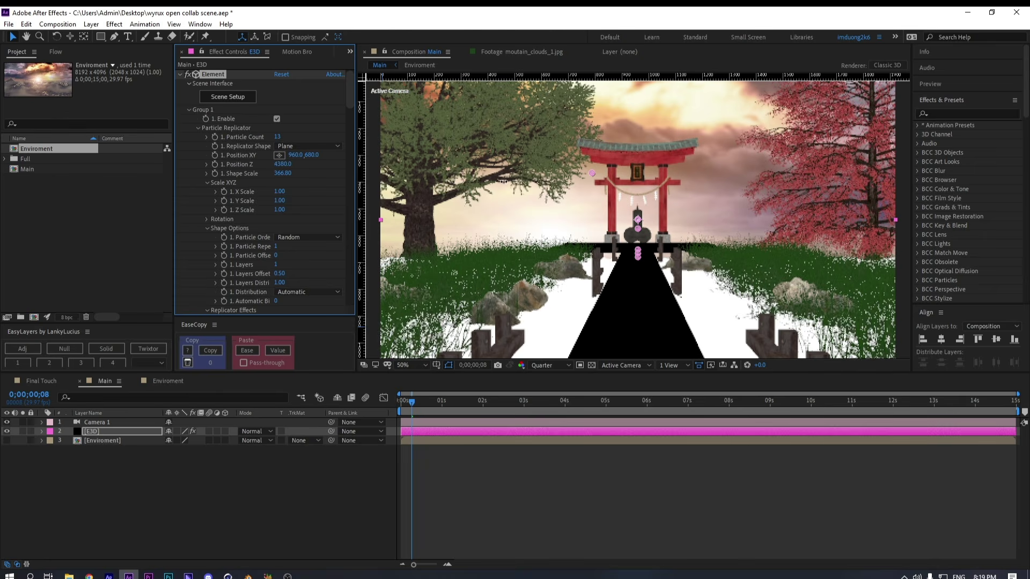
drag(534, 184, 548, 187)
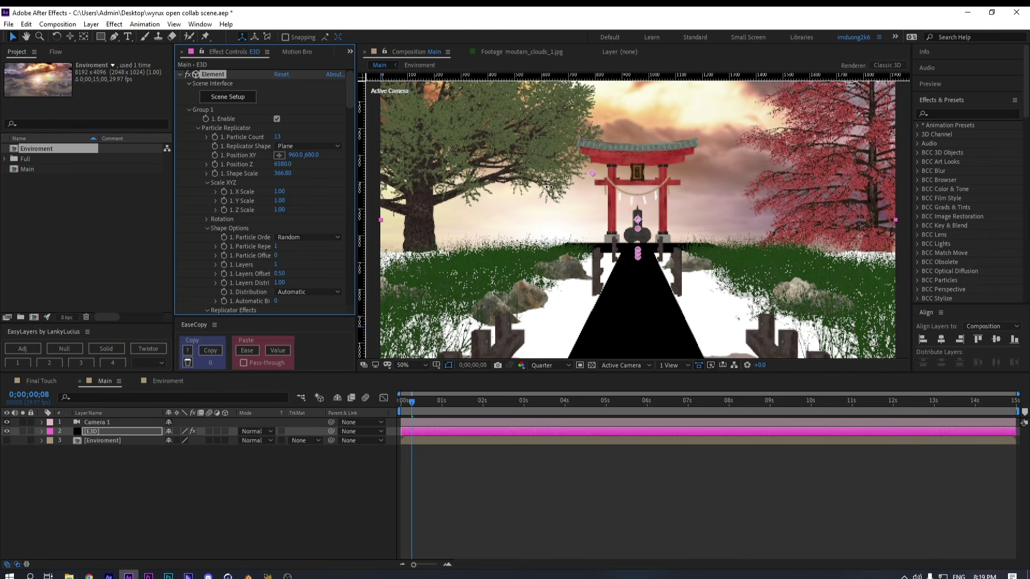
Set Group 1's Shape Scale to 439.10 and its Particle Count to 14
drag(286, 175, 507, 172)
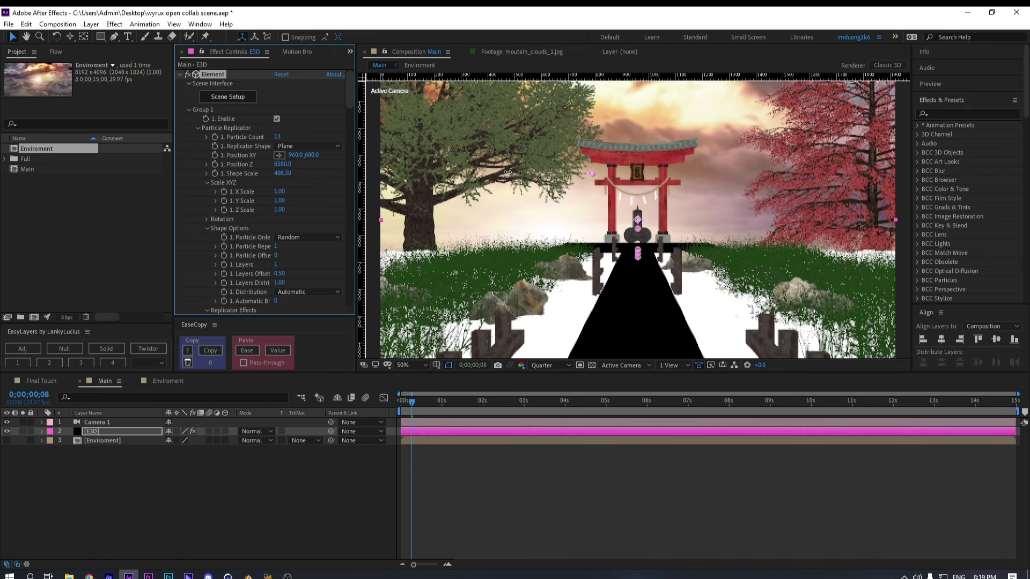
drag(601, 172, 666, 173)
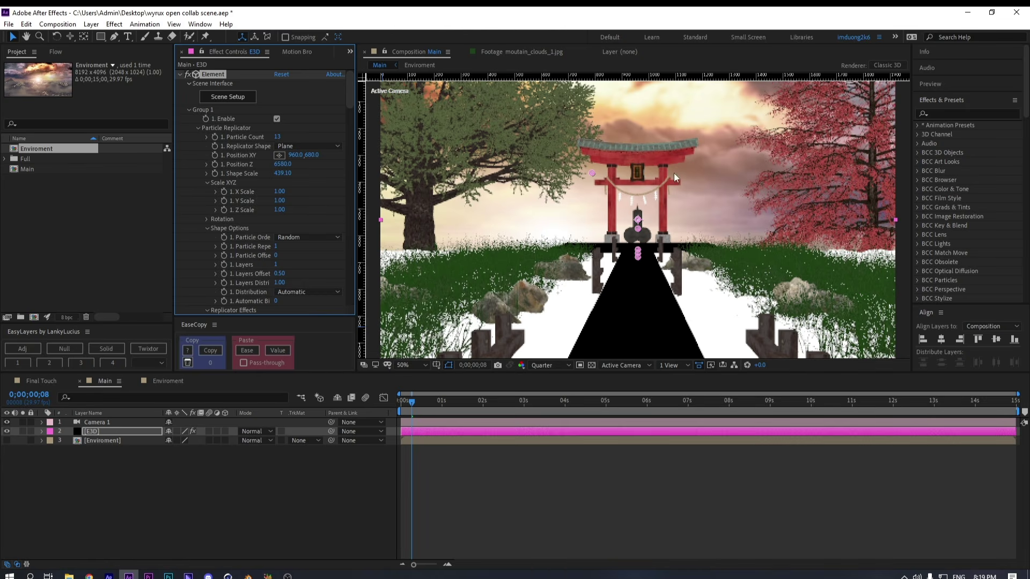
click(278, 138)
text(14)
key(Return)
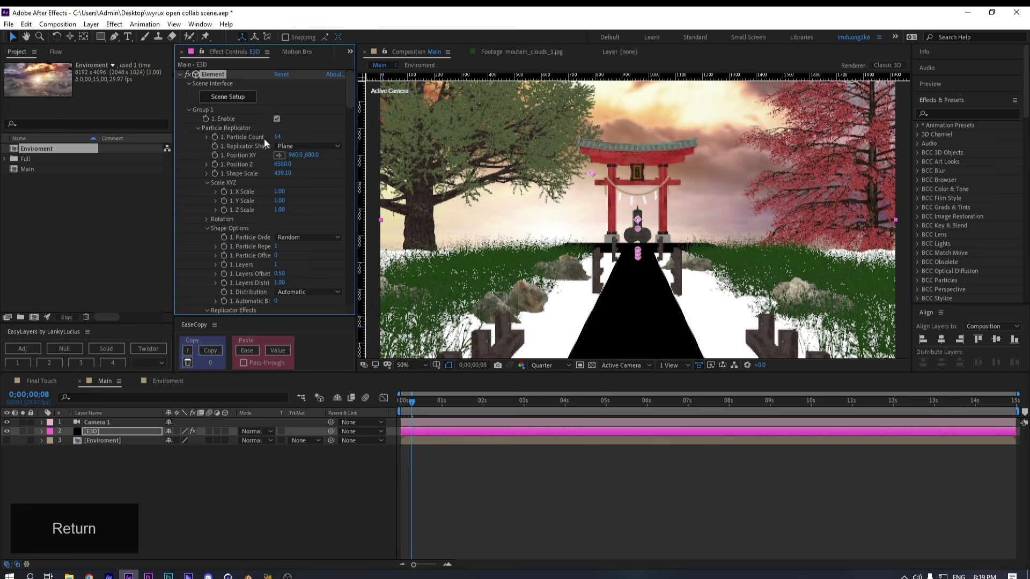
Set the Element effect's Render Mode to Preview and the Main composition's preview resolution to Half
scroll(265, 177, down, 20)
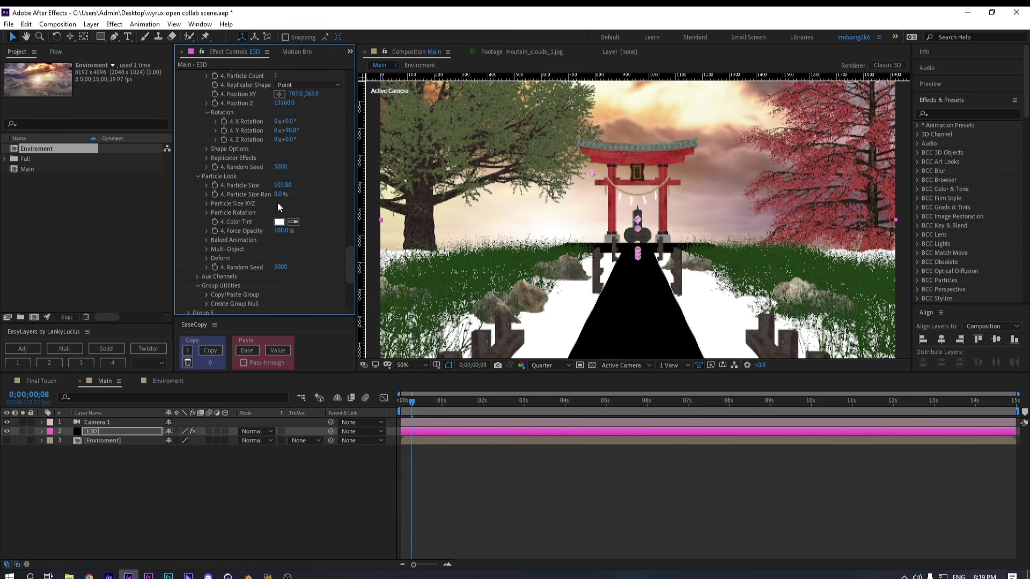
scroll(281, 221, down, 4)
click(301, 311)
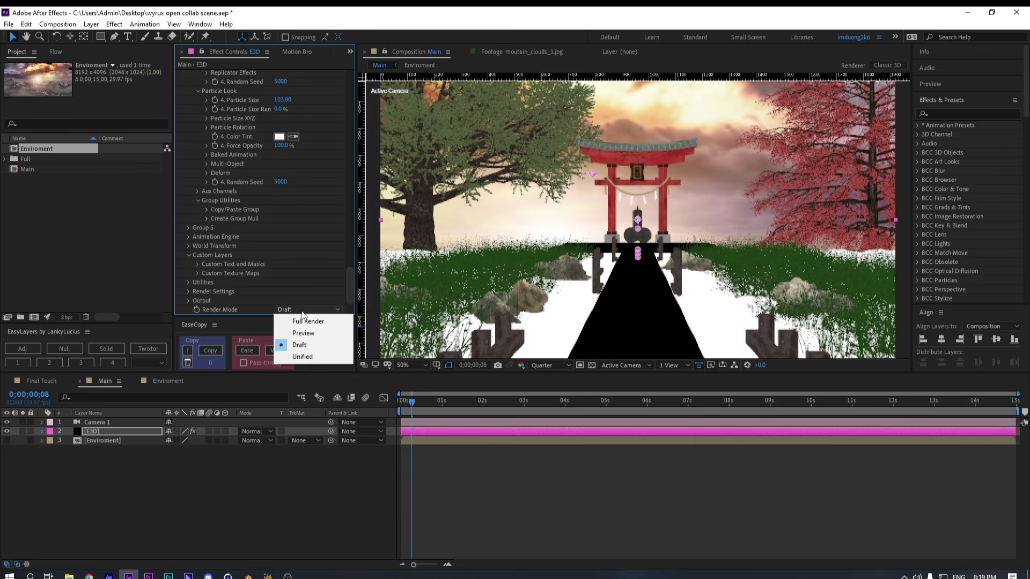
click(306, 335)
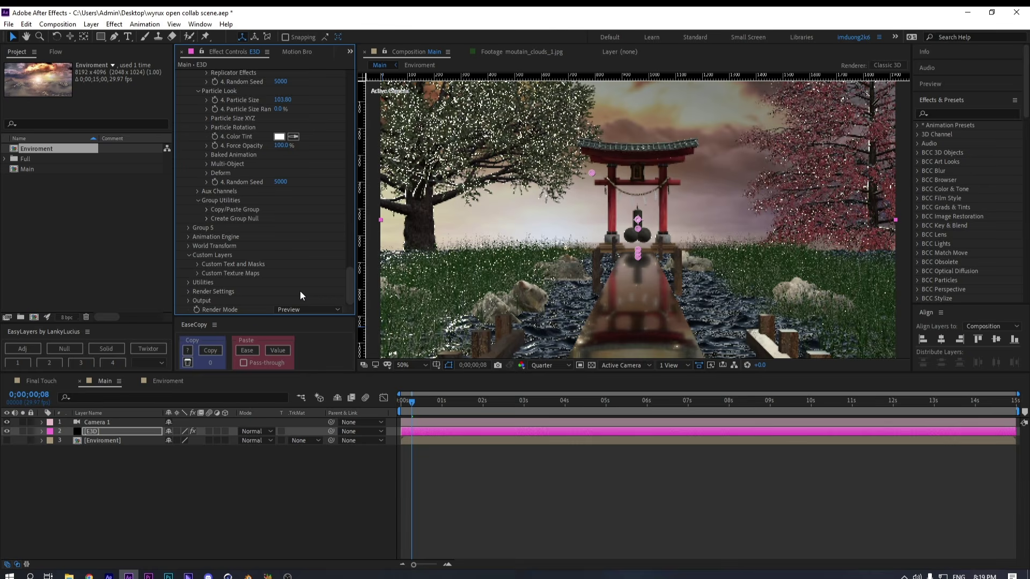
scroll(300, 294, up, 6)
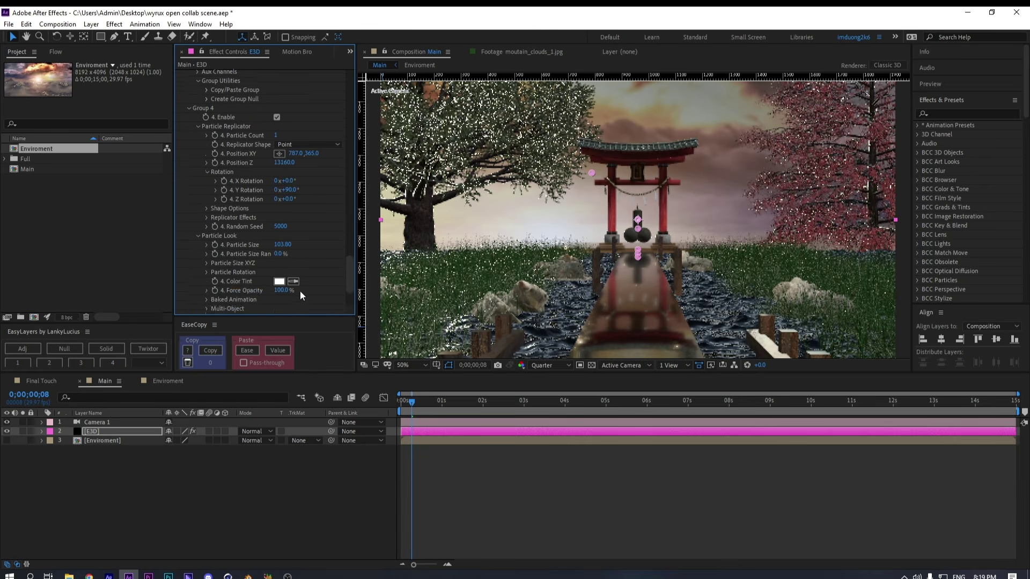
click(552, 366)
click(553, 402)
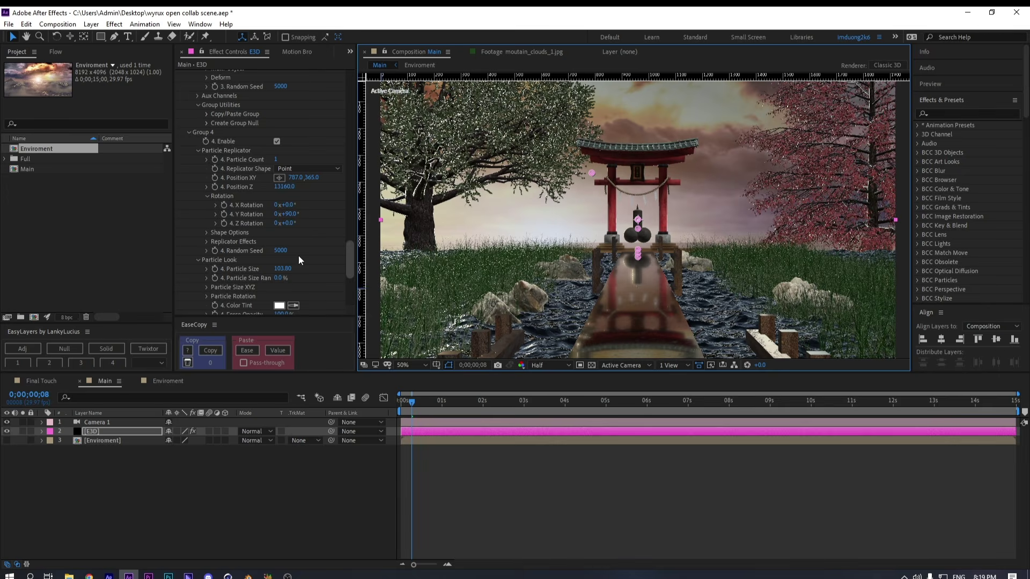
Enable Fog in the Element effect's Render Settings
scroll(257, 205, down, 5)
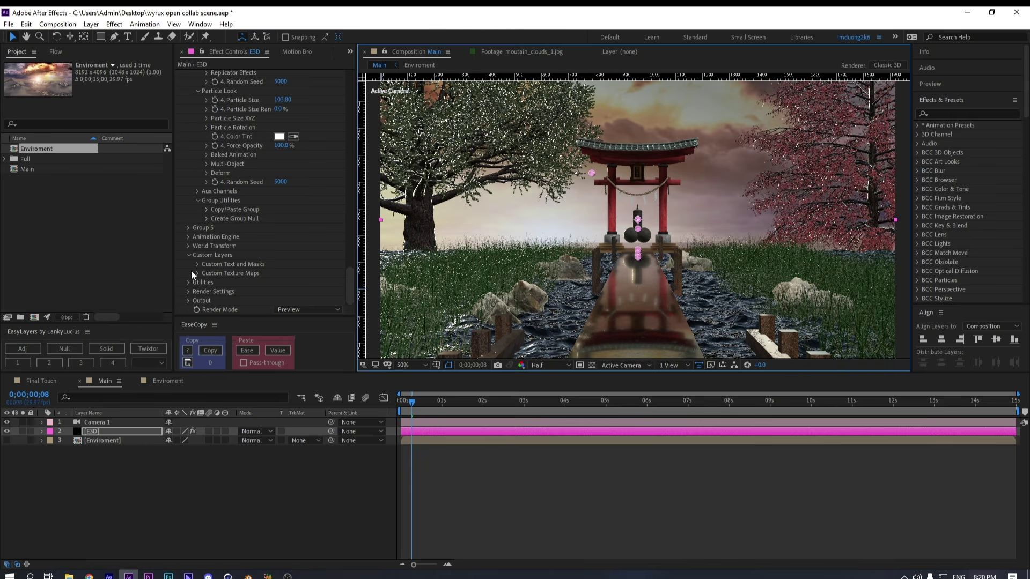
click(189, 291)
scroll(188, 279, down, 3)
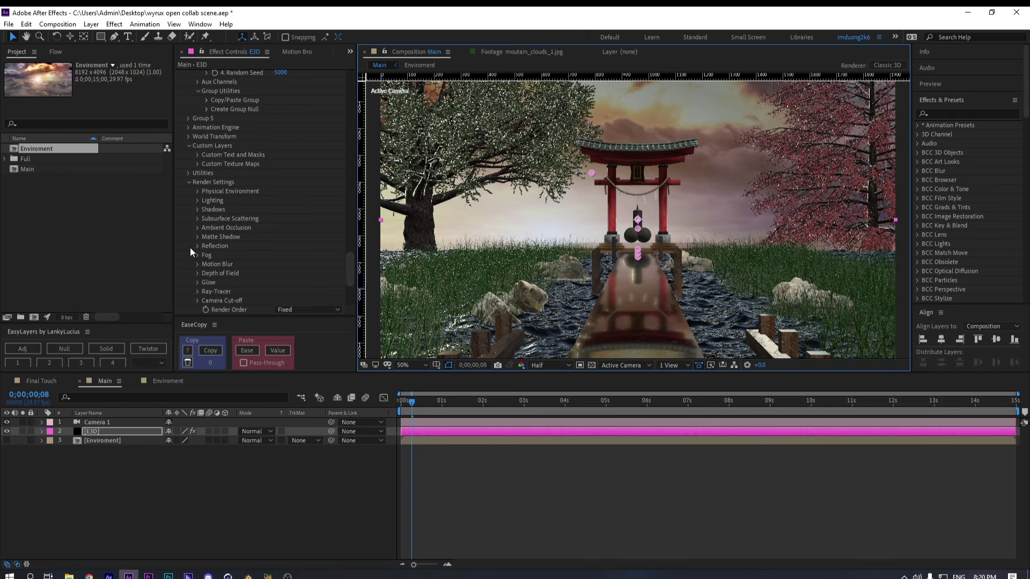
scroll(190, 248, down, 1)
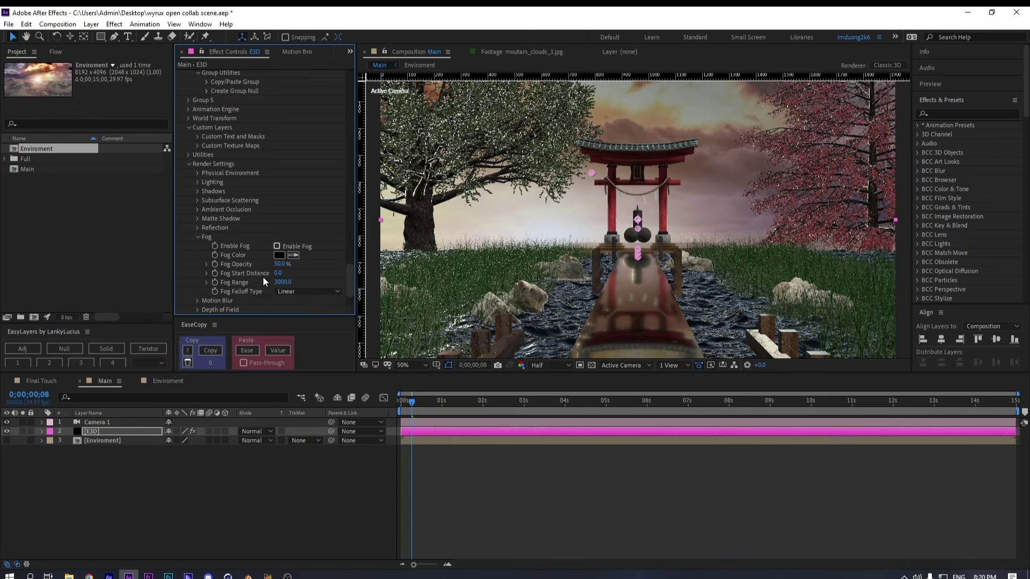
click(277, 246)
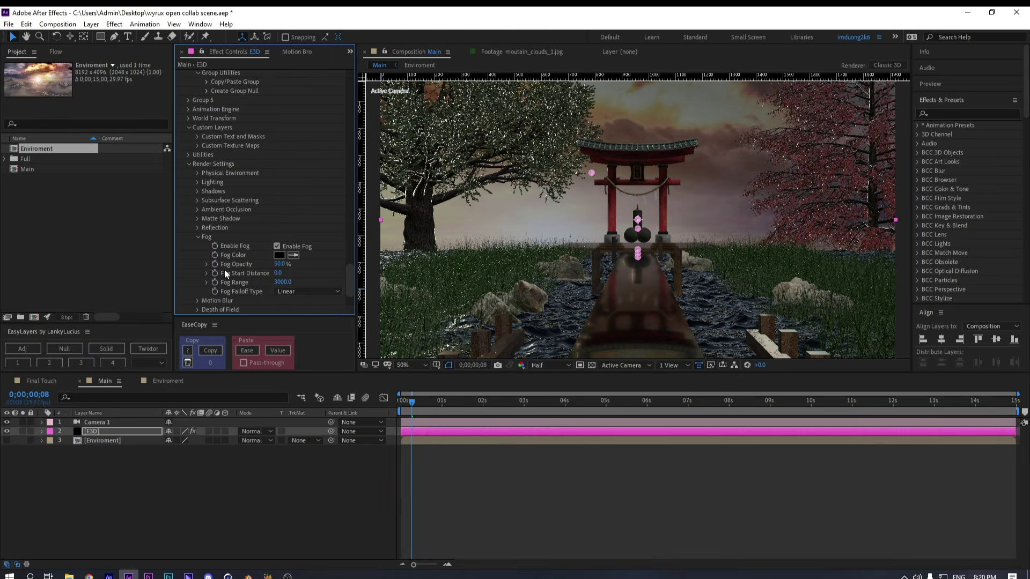
Set the Element effect's Fog Color to a light golden yellow, FFD375
click(281, 254)
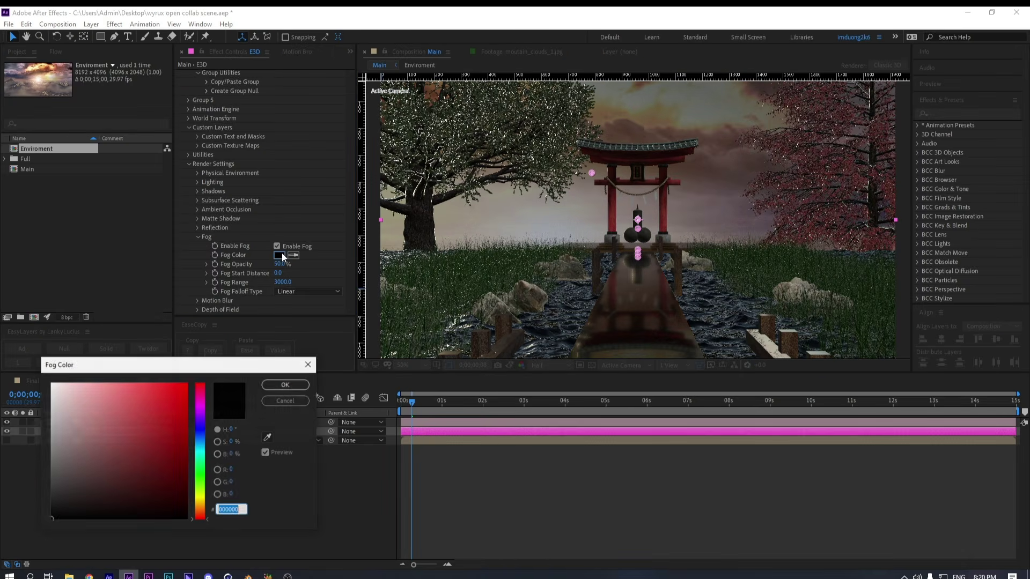
mouse_move(100, 417)
mouse_down()
mouse_move(92, 363)
mouse_move(123, 358)
mouse_move(145, 382)
mouse_up()
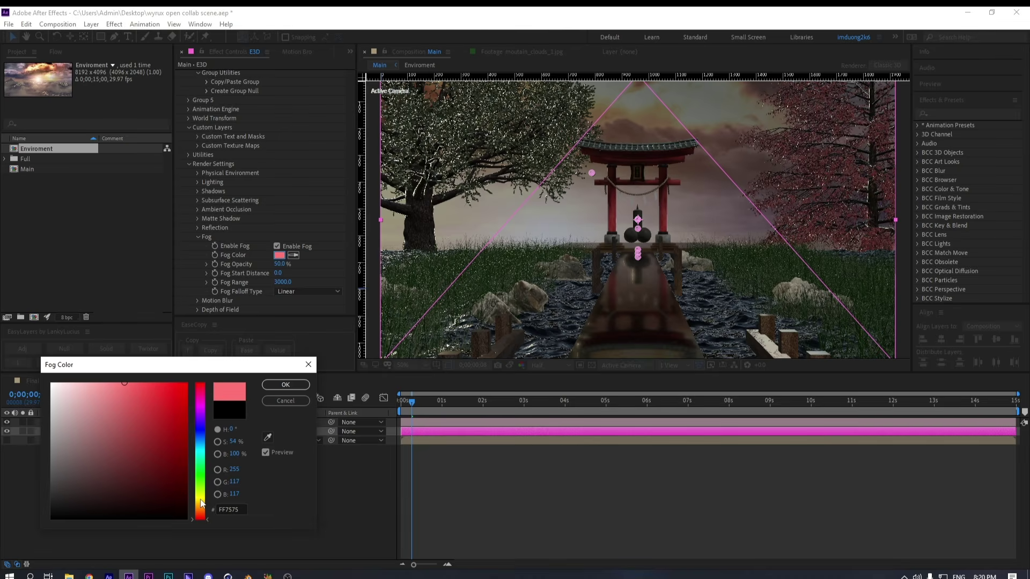
drag(201, 503, 200, 509)
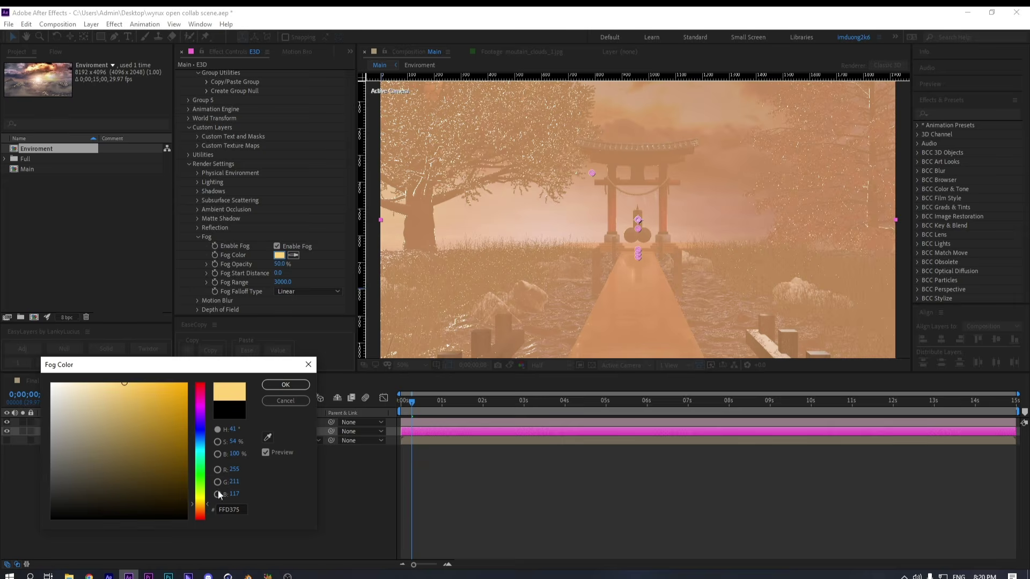
click(285, 385)
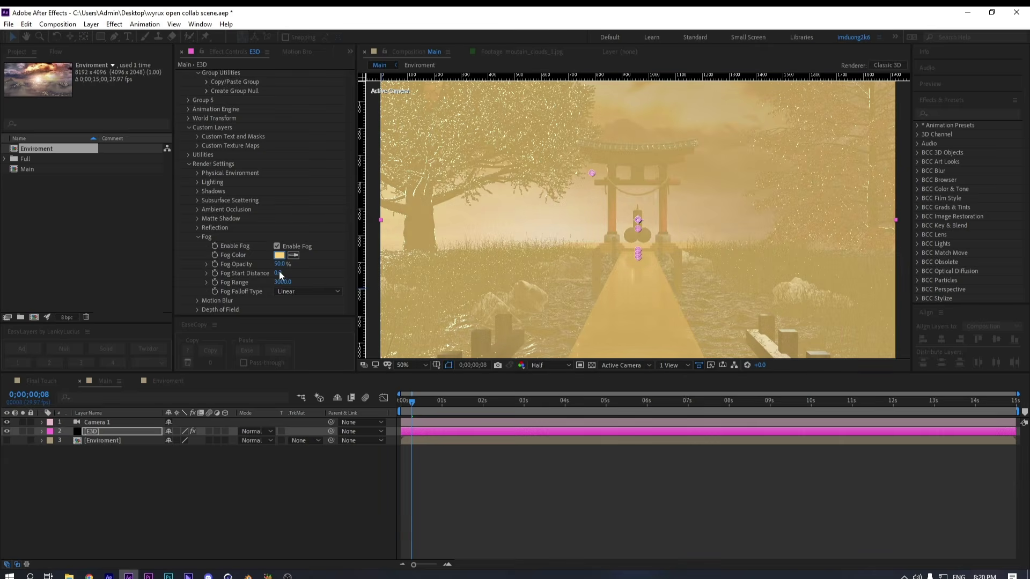
Set the Fog Start Distance to 12430 and the Fog Opacity to 5%
drag(278, 273, 464, 271)
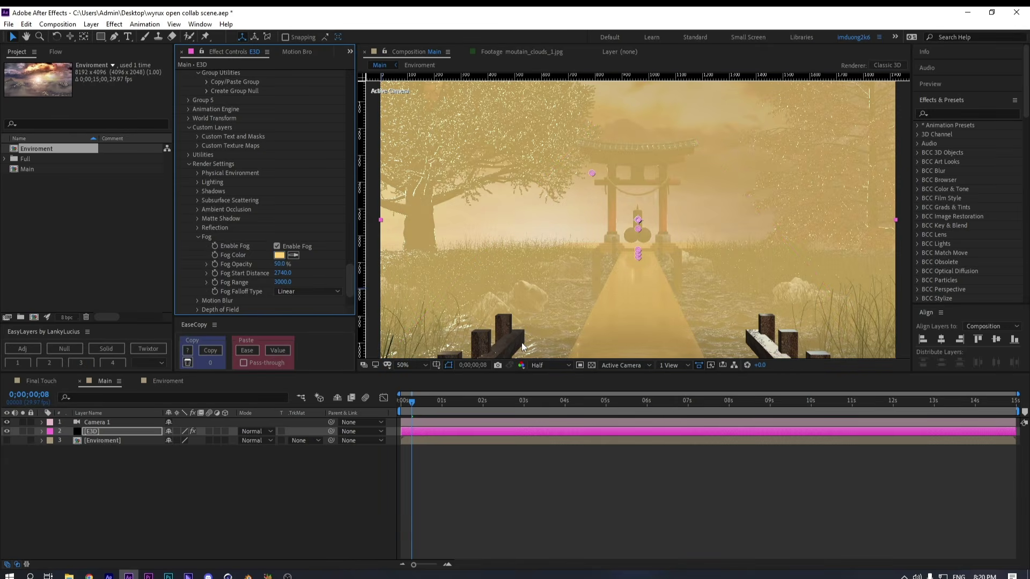
drag(279, 274, 649, 280)
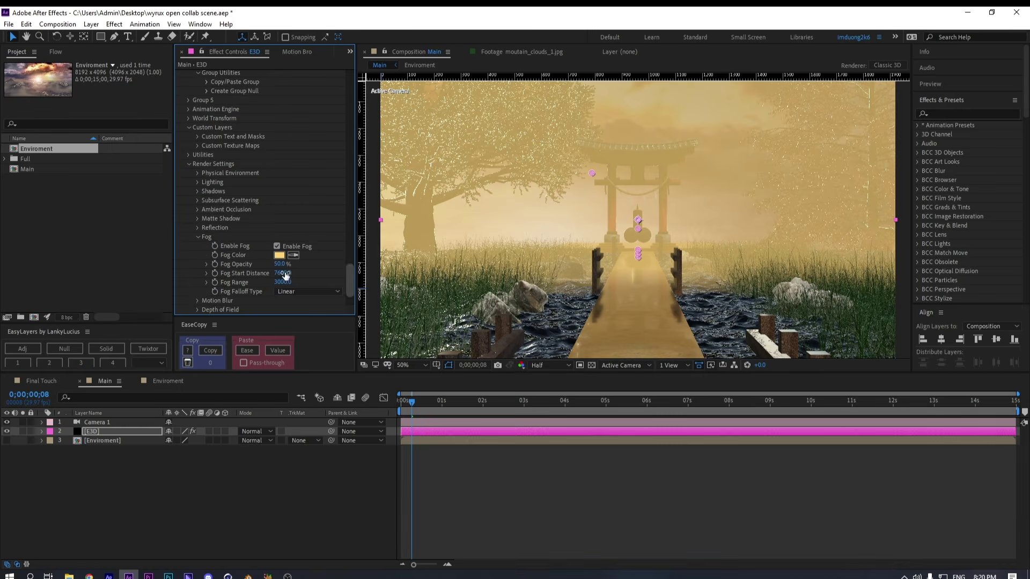
drag(283, 273, 399, 274)
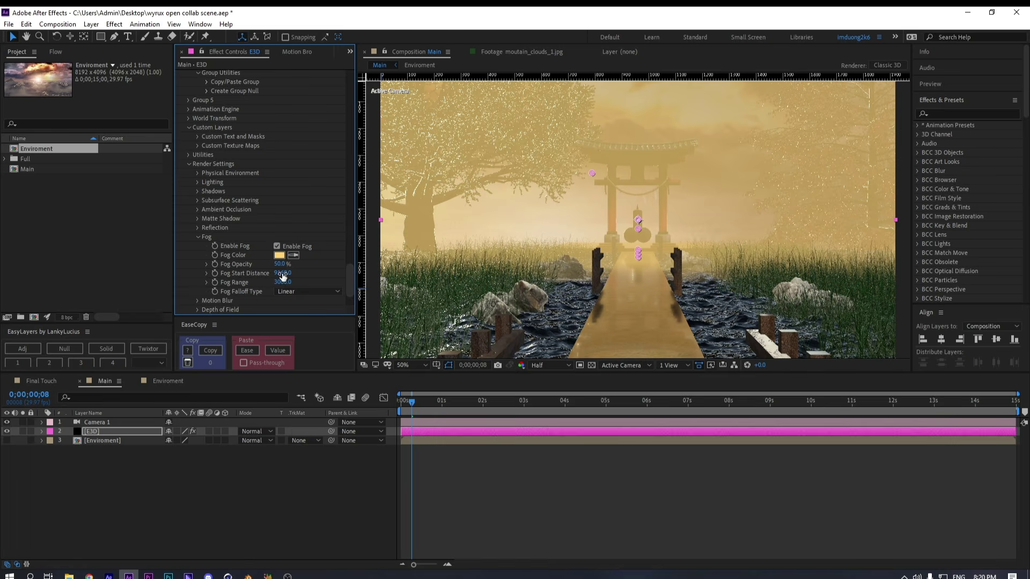
drag(283, 277, 496, 277)
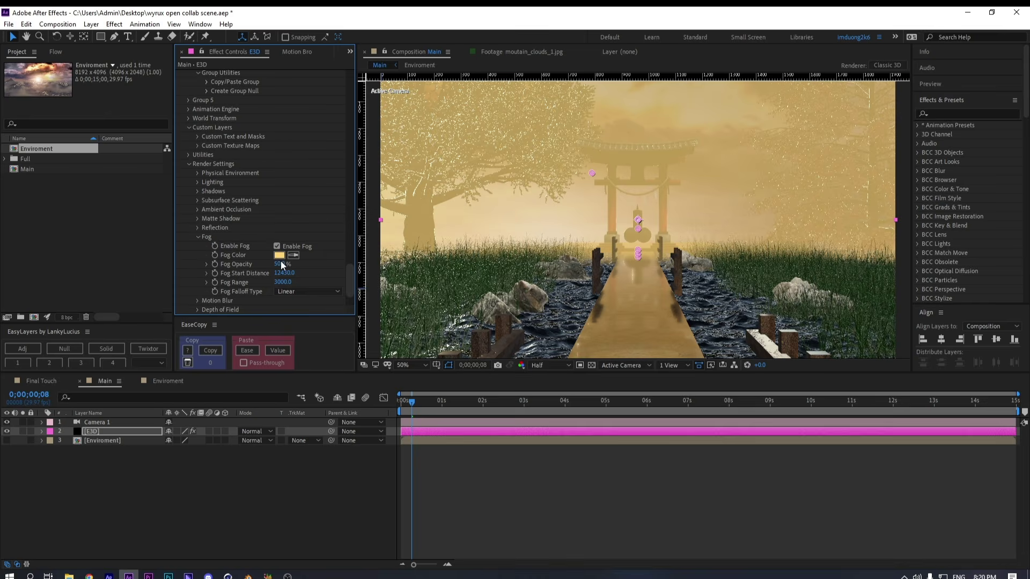
drag(280, 264, 258, 262)
drag(249, 262, 241, 263)
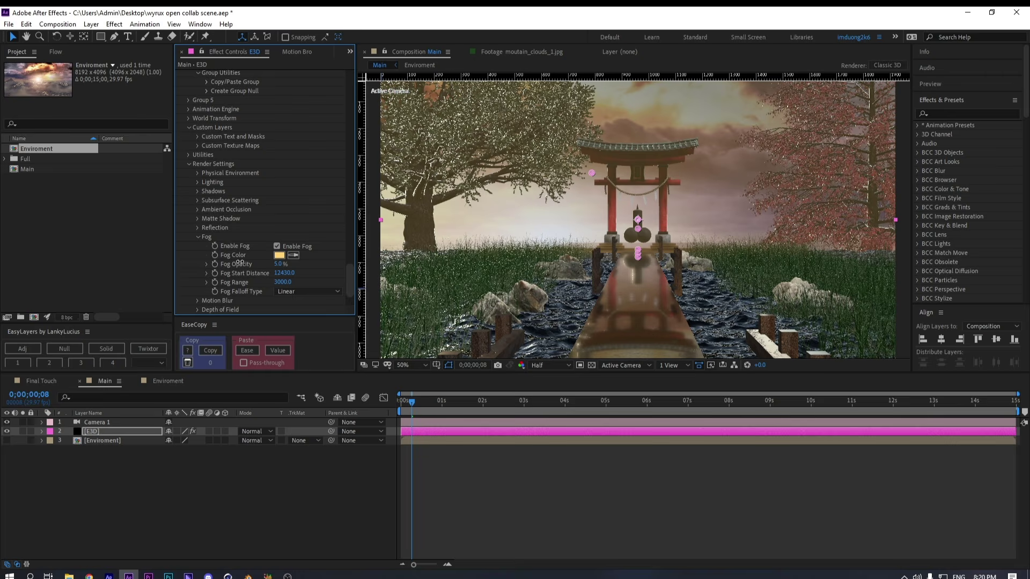
Darken the Fog Color to a deep golden brown
click(279, 256)
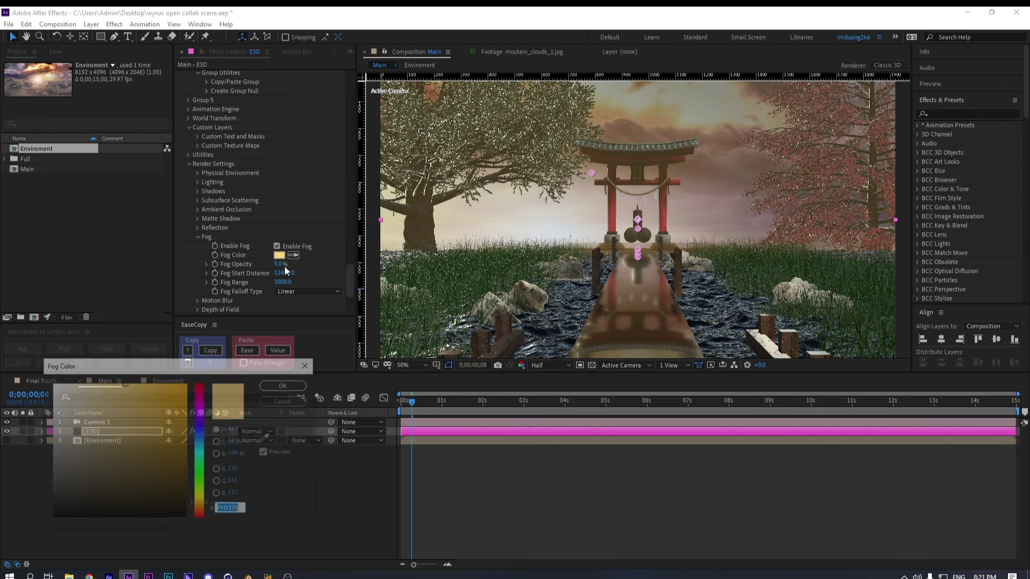
drag(143, 397, 154, 450)
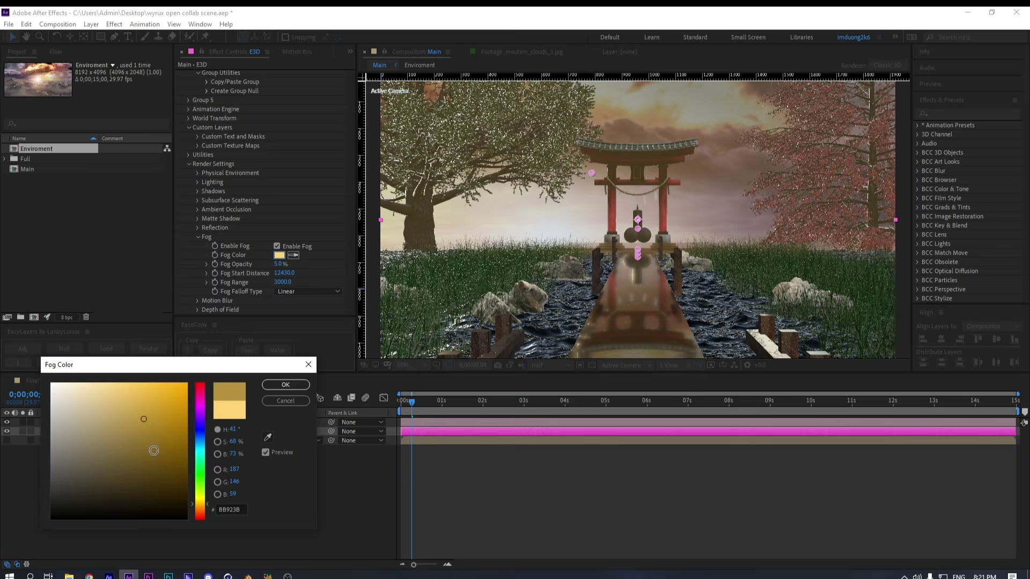
click(285, 386)
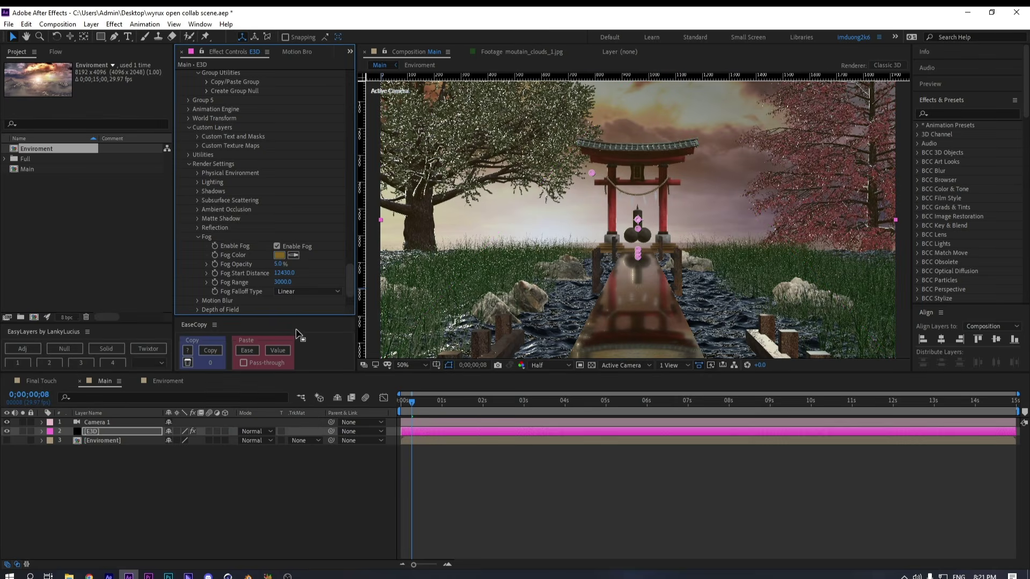
Set the Fog Start Distance to 8480 and the Fog Opacity to 15%
drag(283, 273, 2, 273)
drag(282, 264, 289, 265)
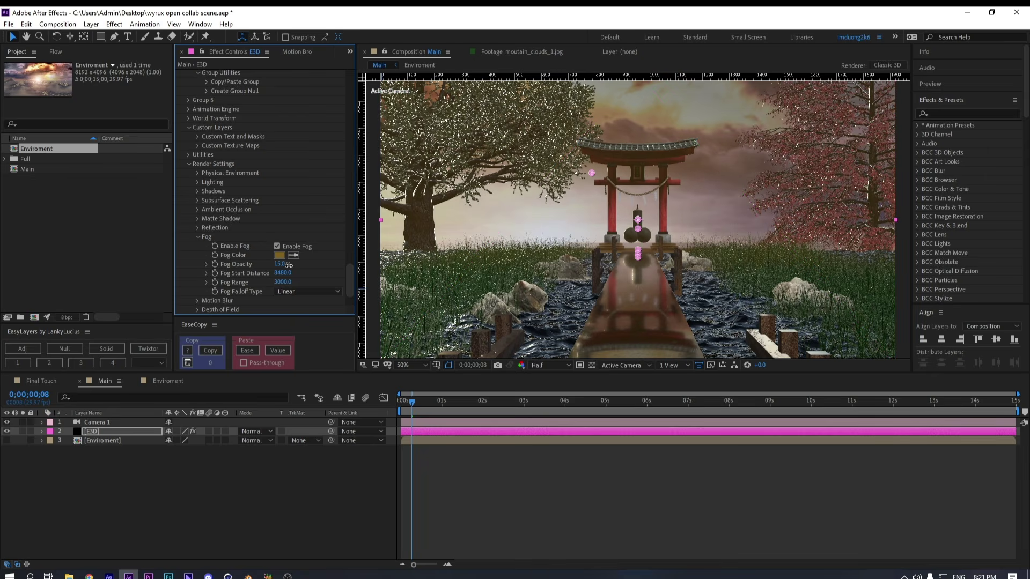
Enable Ambient Occlusion in the Element effect's Render Settings and adjust its SSAO Intensity
scroll(253, 228, down, 3)
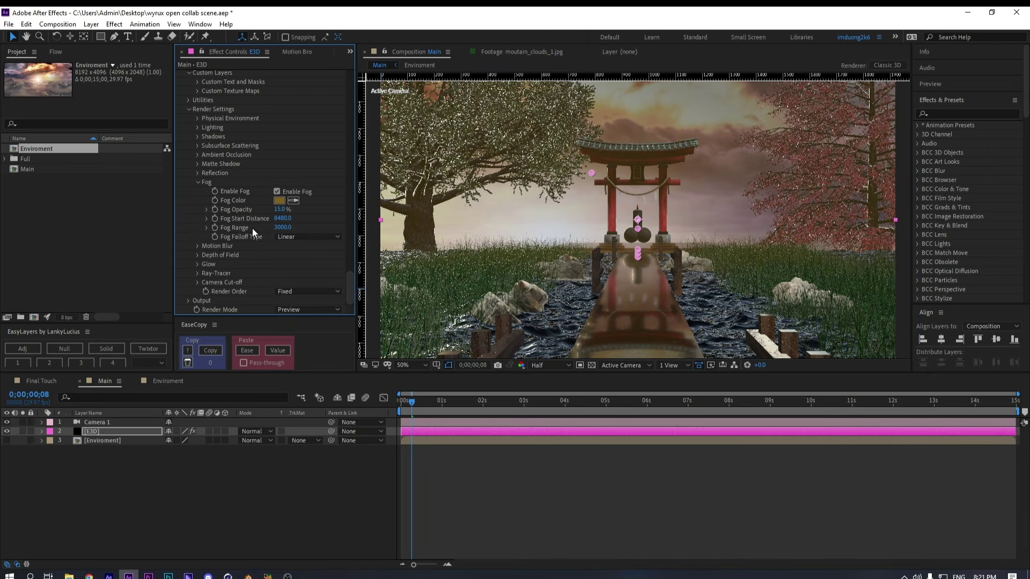
scroll(204, 209, up, 1)
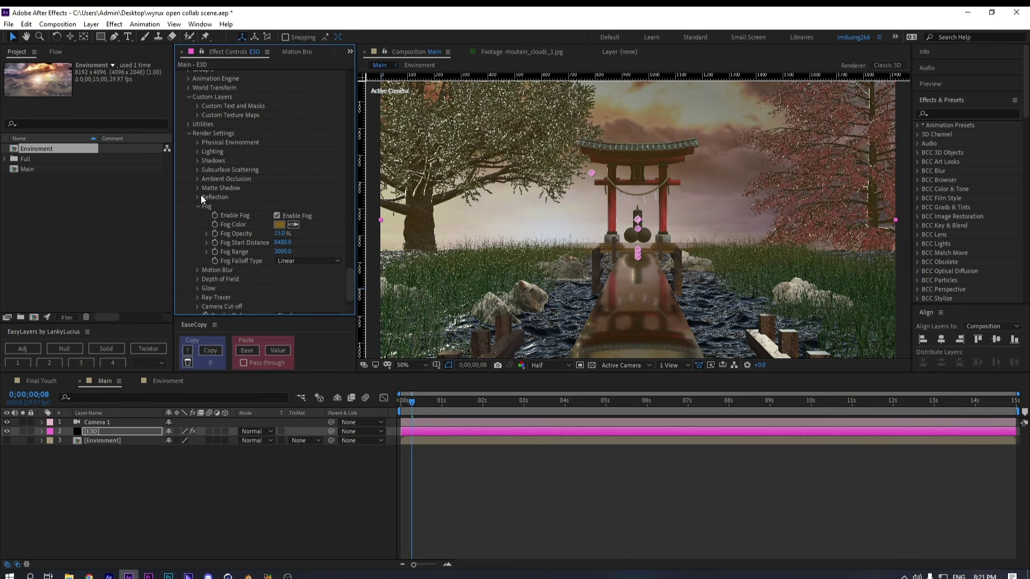
click(197, 152)
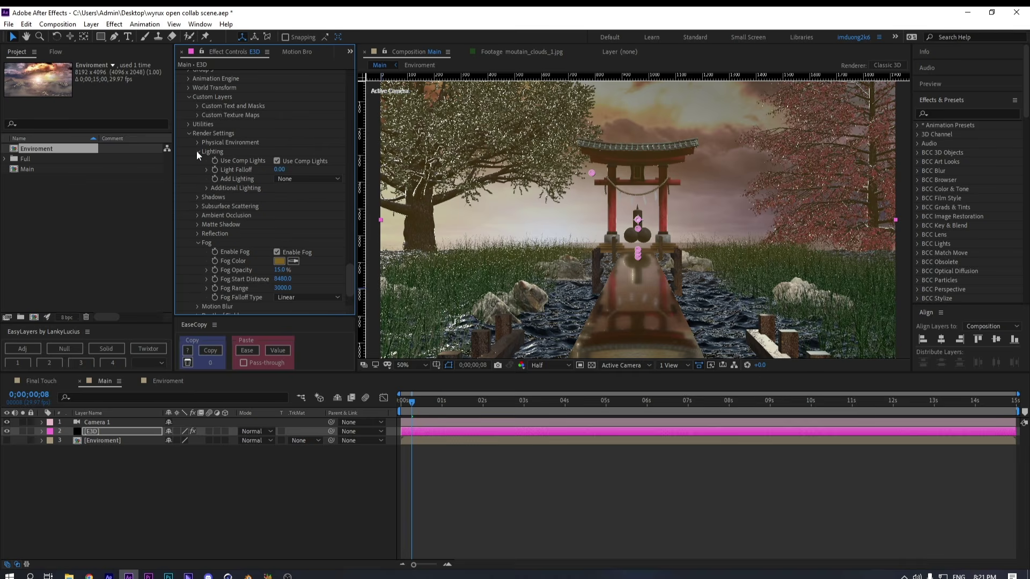
click(197, 152)
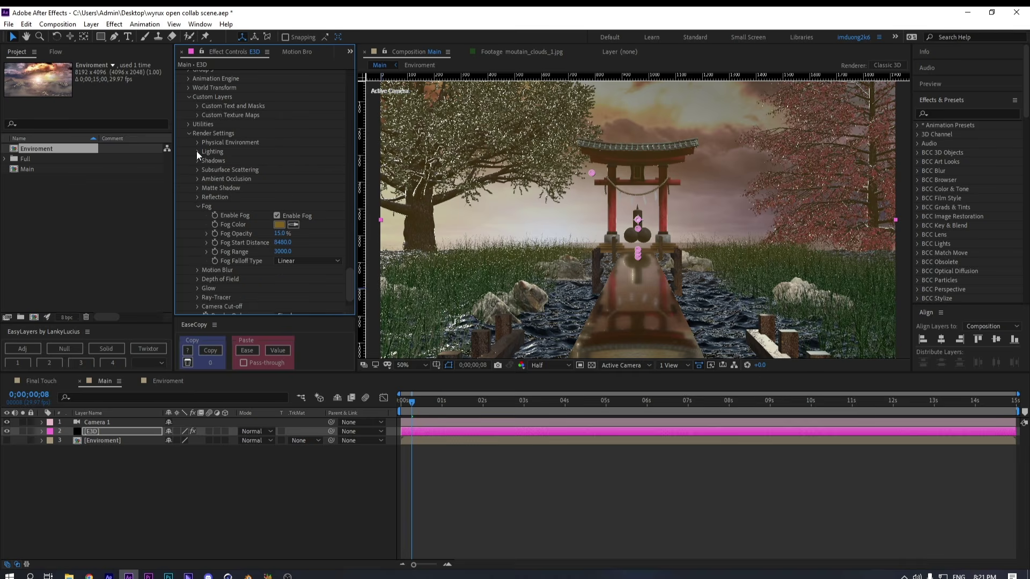
click(198, 178)
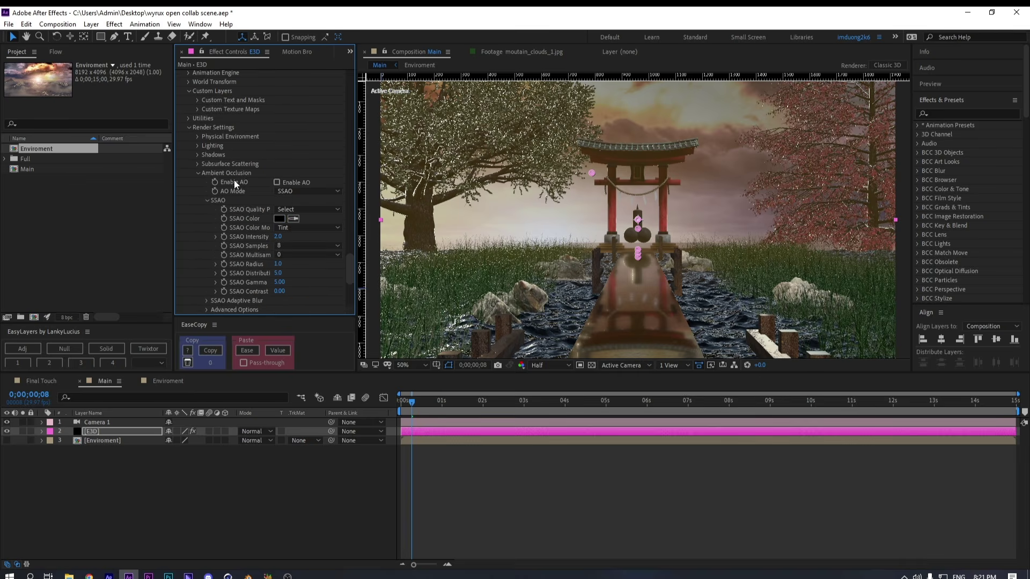
click(276, 182)
drag(306, 236, 330, 232)
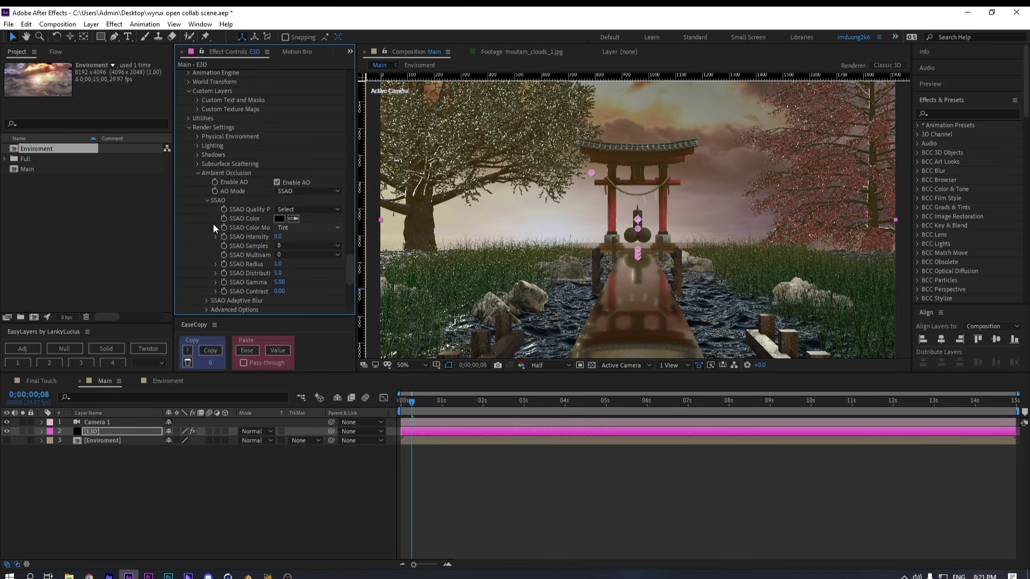
click(199, 173)
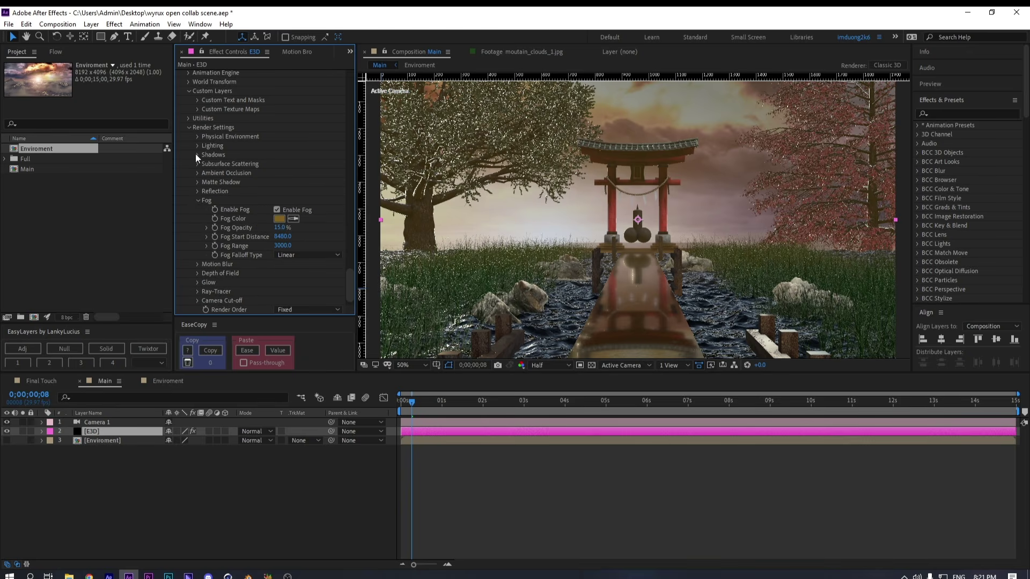
Enable Shadows in the Element effect's Render Settings and choose a Map Size for the shadow maps
click(198, 155)
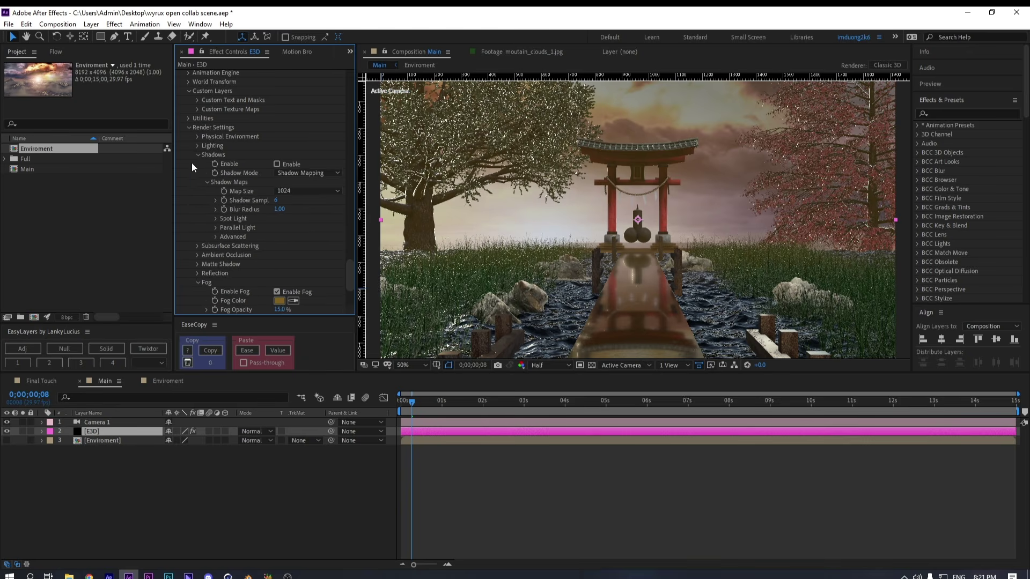
click(278, 163)
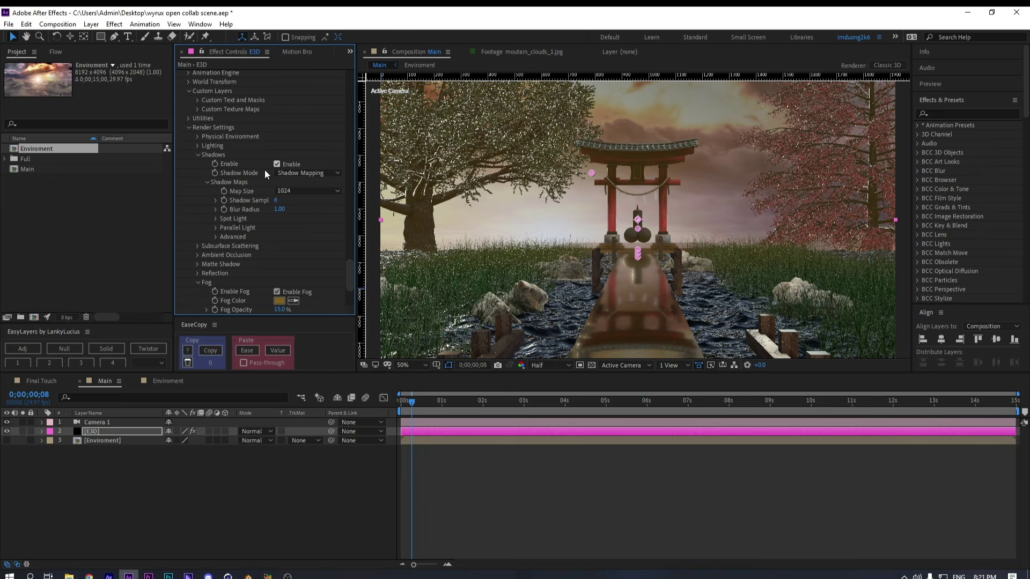
click(286, 193)
click(293, 203)
click(196, 155)
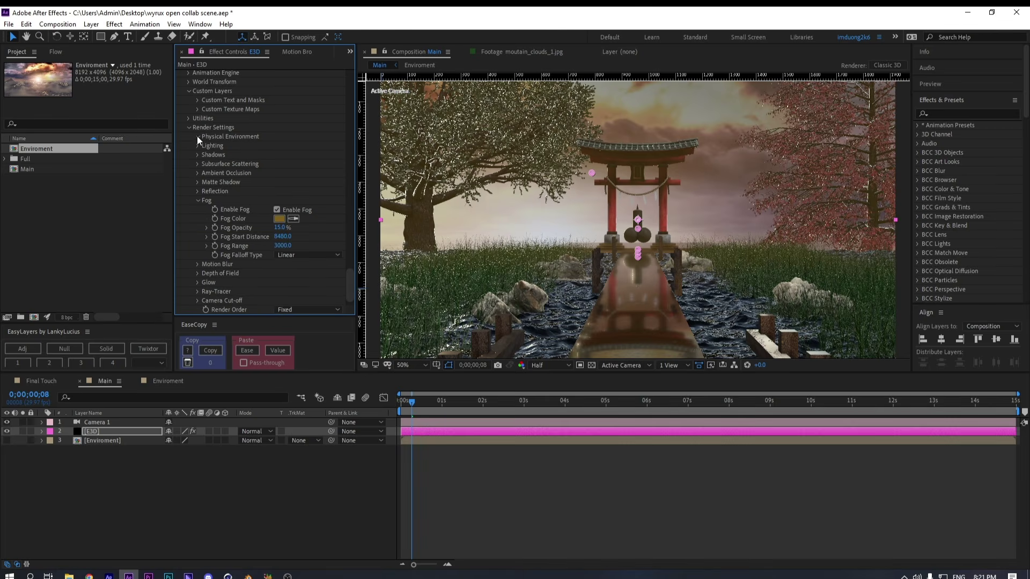
Set the Physical Environment's Exposure to 0.95 and rotate the environment to -59° on the Y axis
click(198, 137)
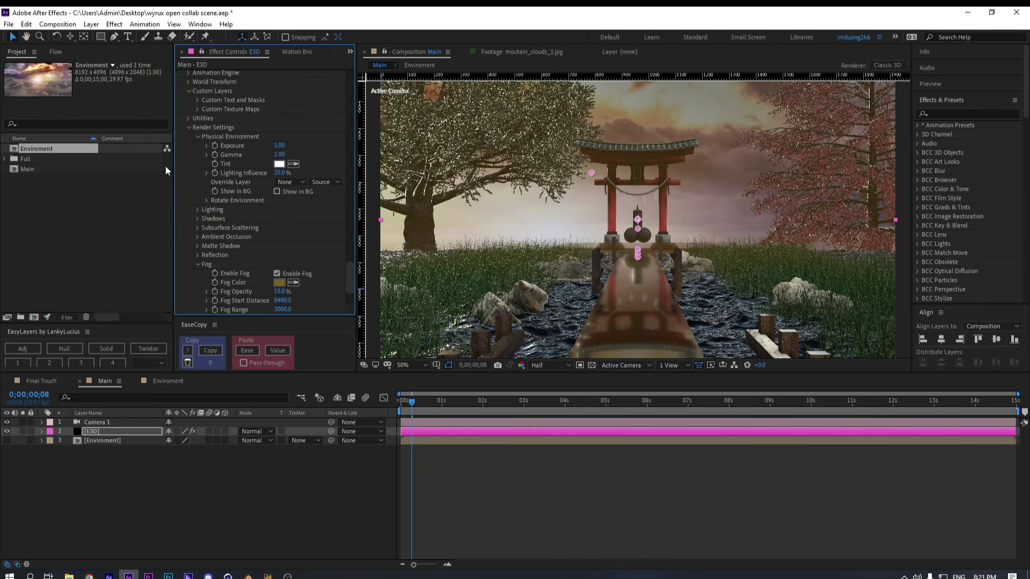
drag(279, 149, 267, 146)
drag(289, 218, 364, 224)
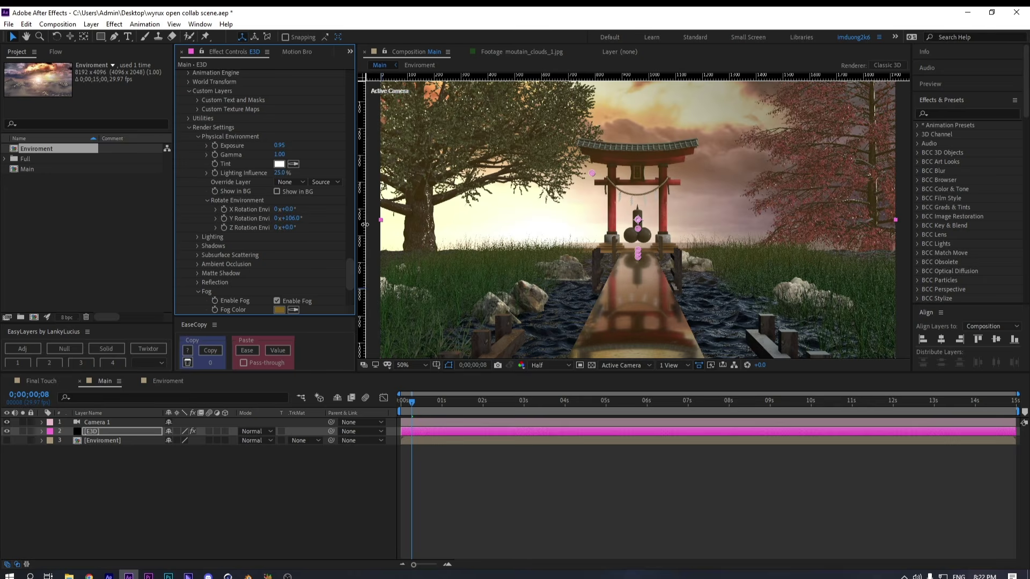
drag(364, 224, 266, 217)
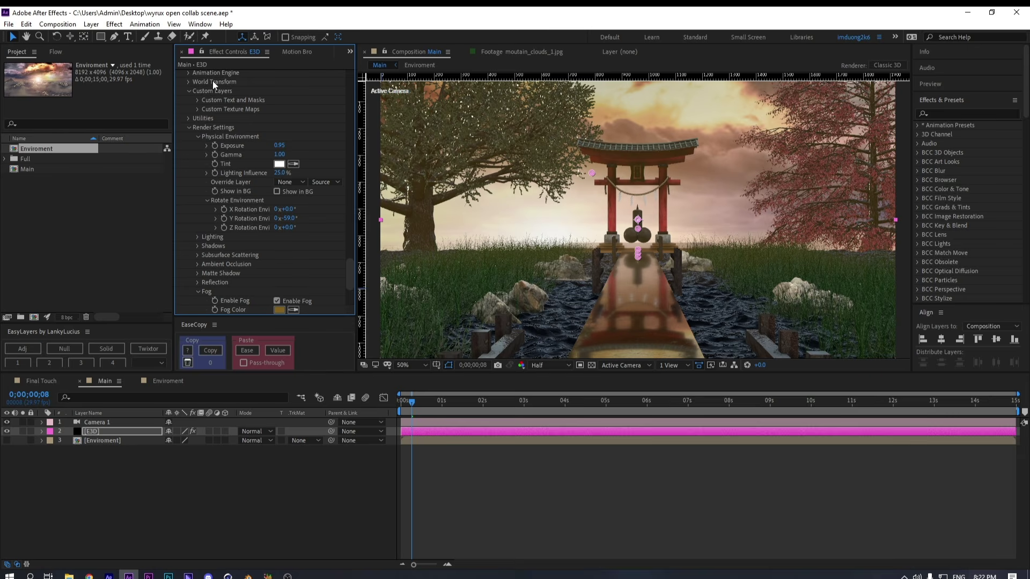
scroll(234, 220, down, 3)
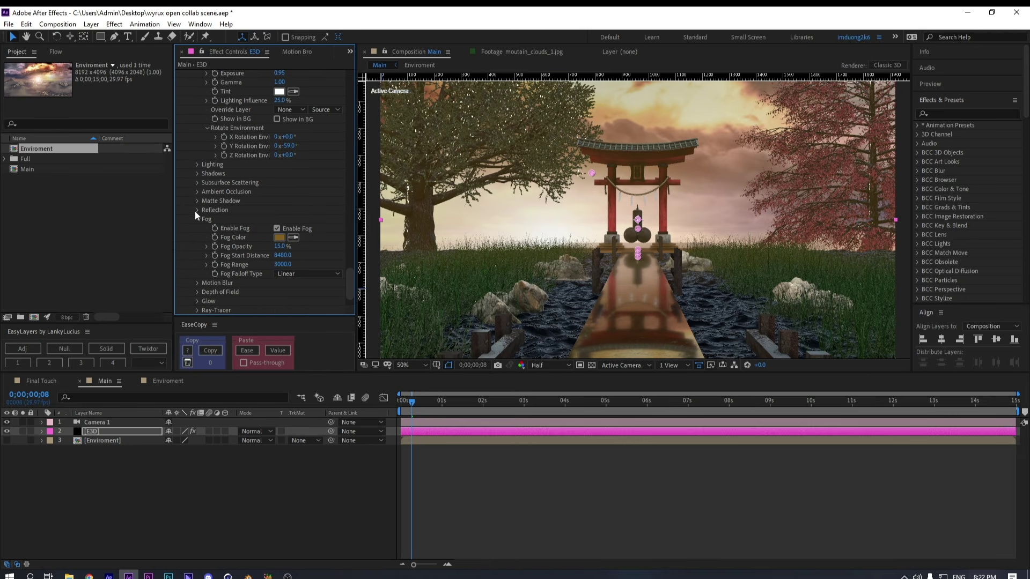
scroll(196, 236, down, 2)
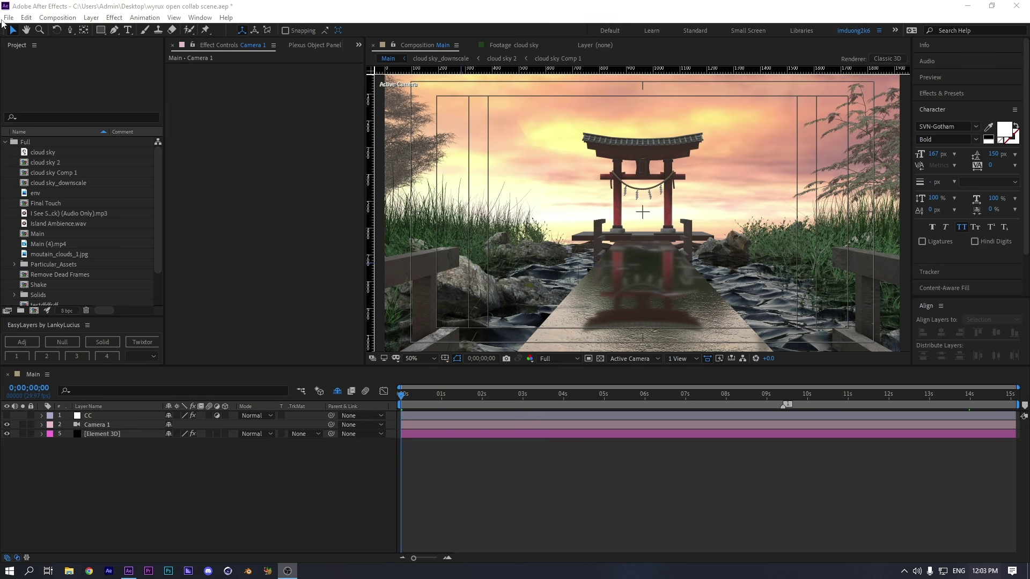
click(453, 534)
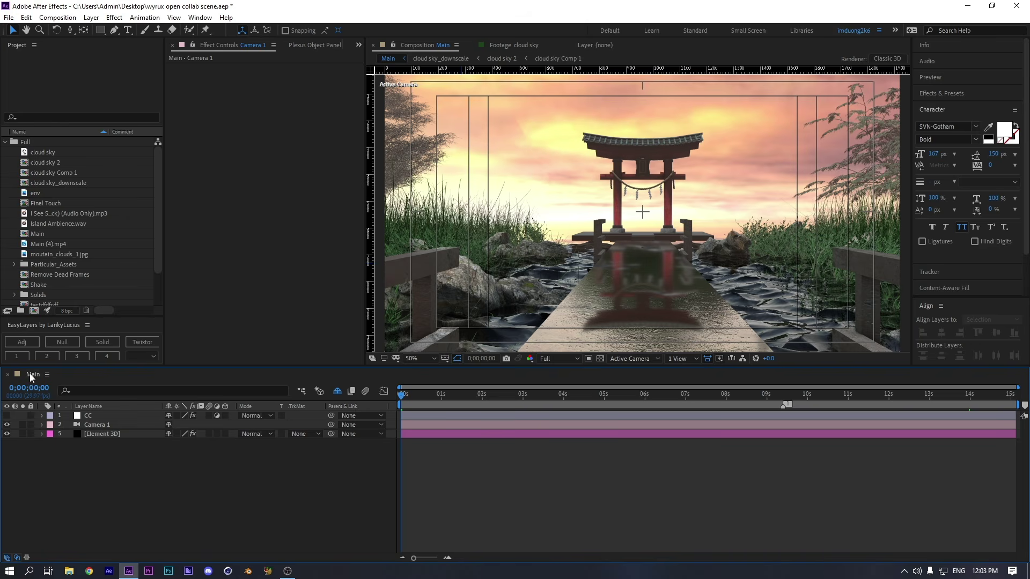
Duplicate the Main composition and rename the copy Vometric Light
click(35, 234)
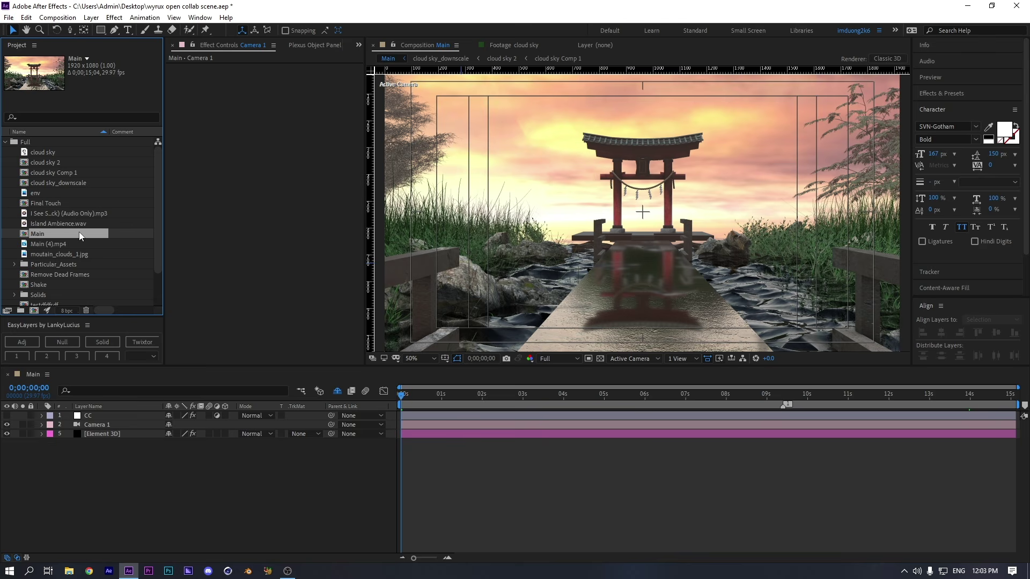
key(ctrl+d)
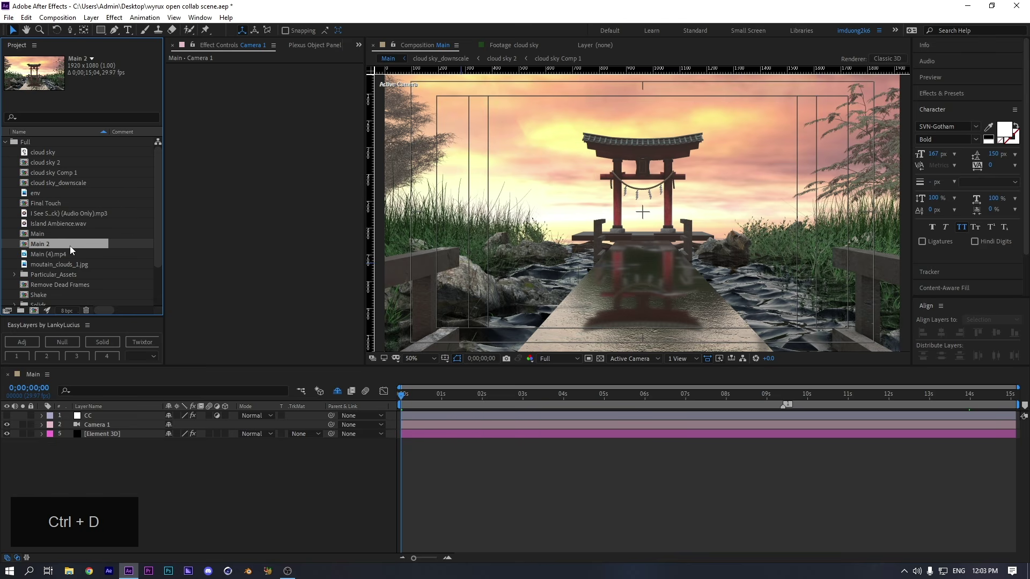
double_click(69, 245)
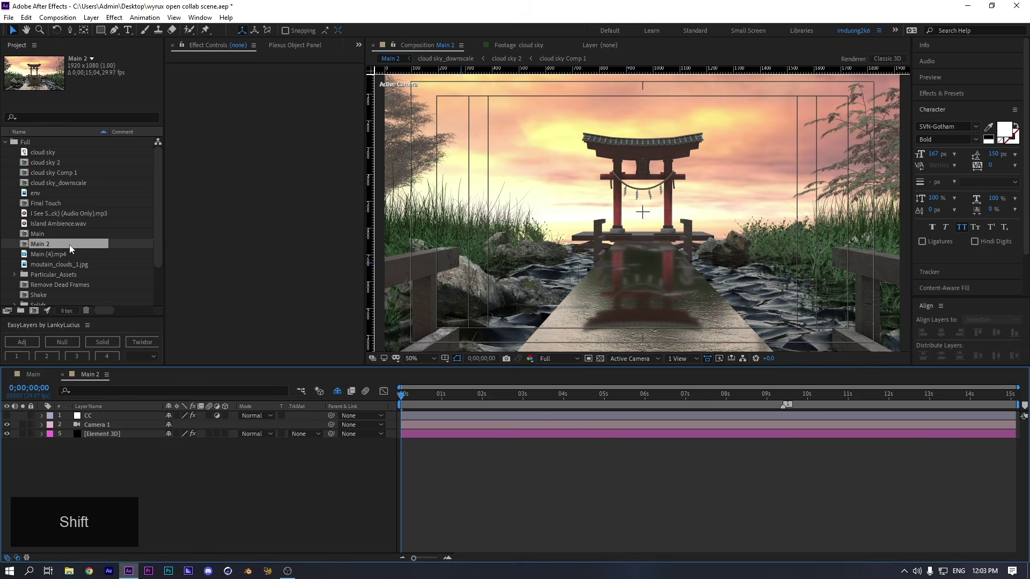
key(ctrl+k)
key(BackSpace)
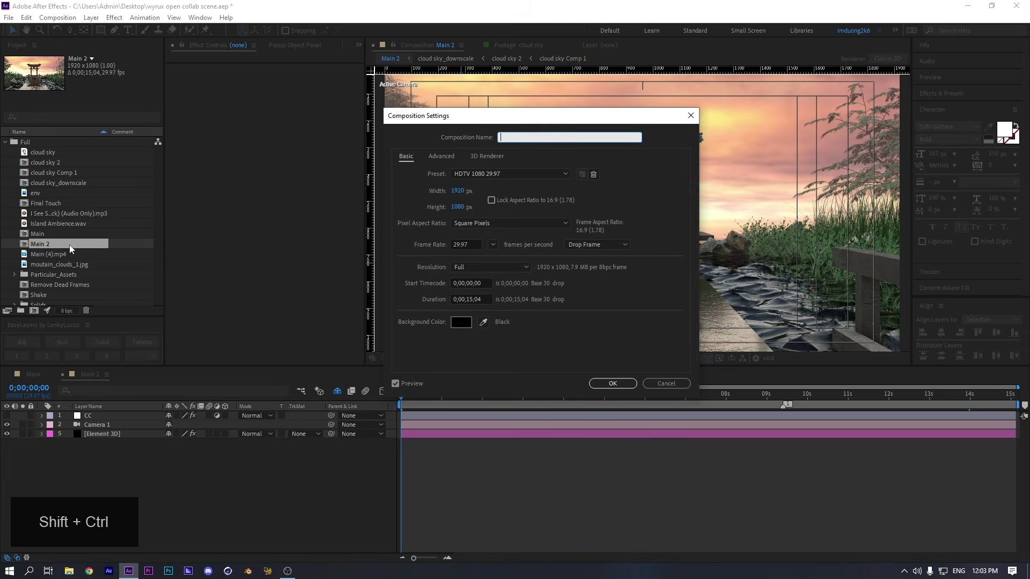
text(Vometric)
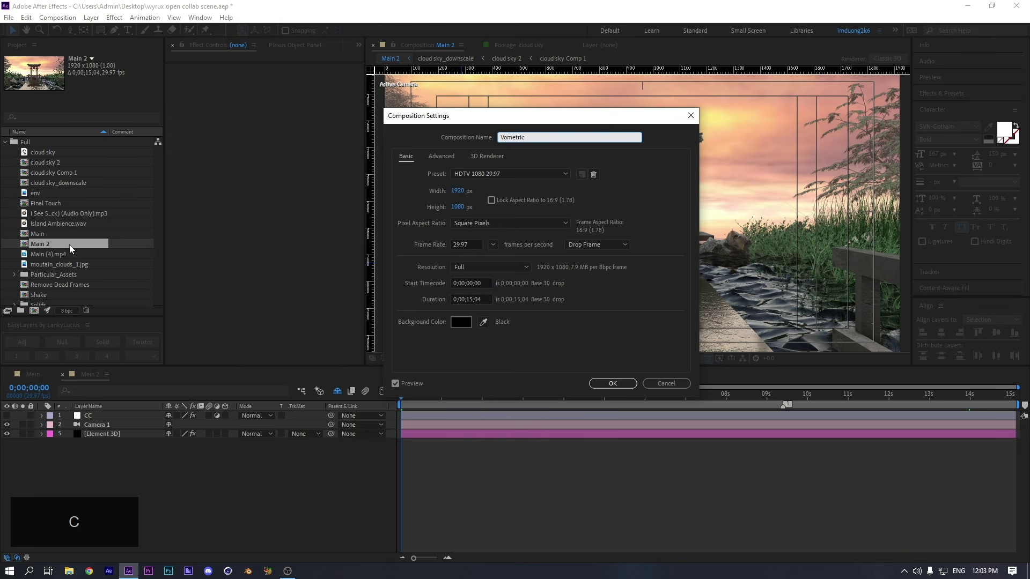
text( Light)
key(Return)
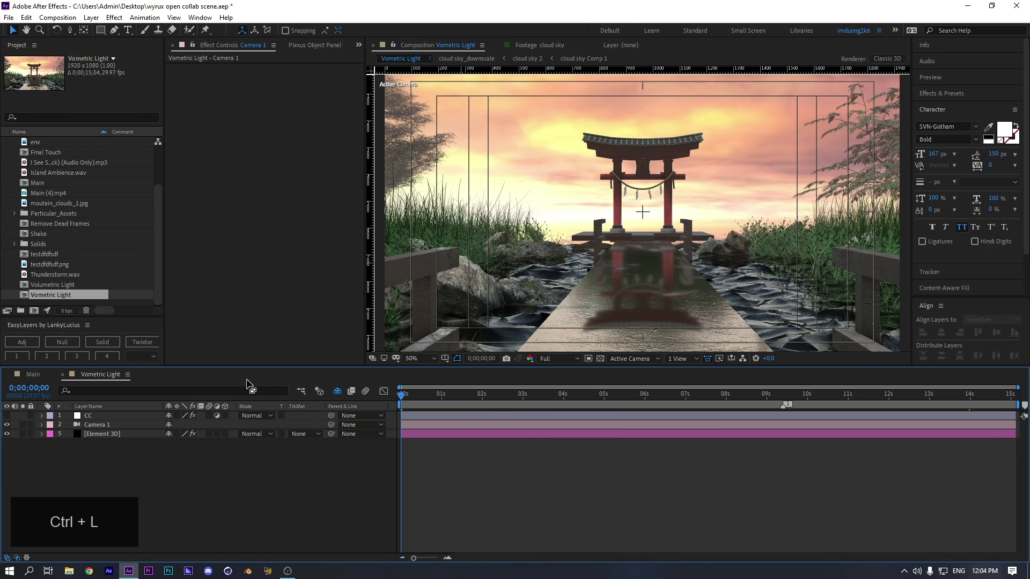
Correct the duplicated composition's name to Volumetric Light in its composition settings
key(ctrl+k)
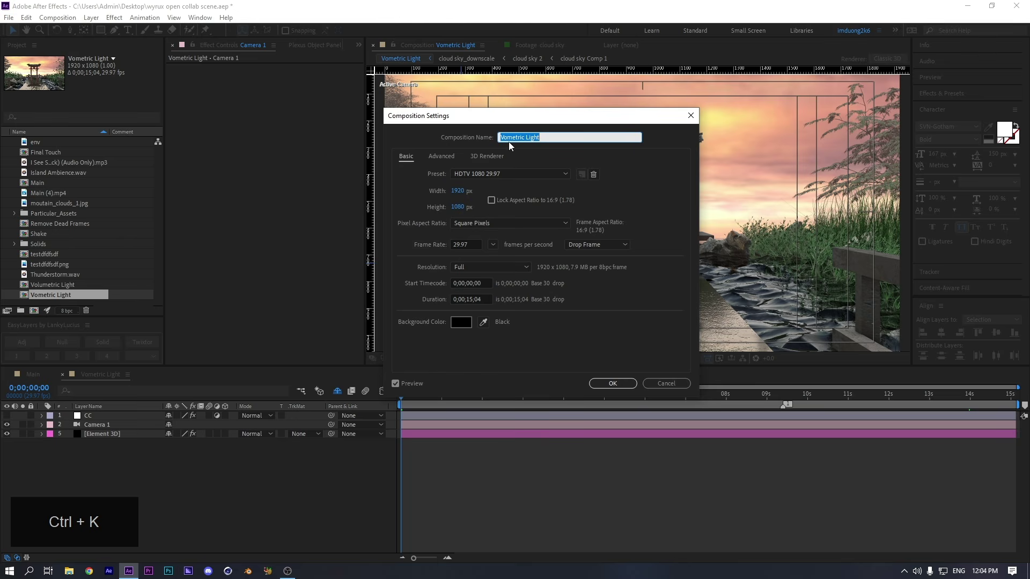
click(534, 140)
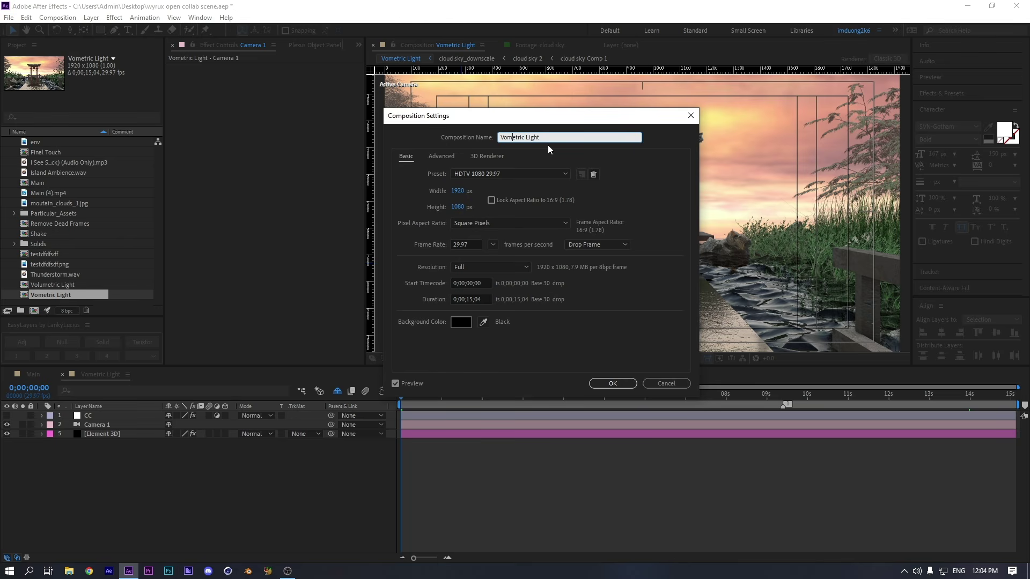
key(ctrl)
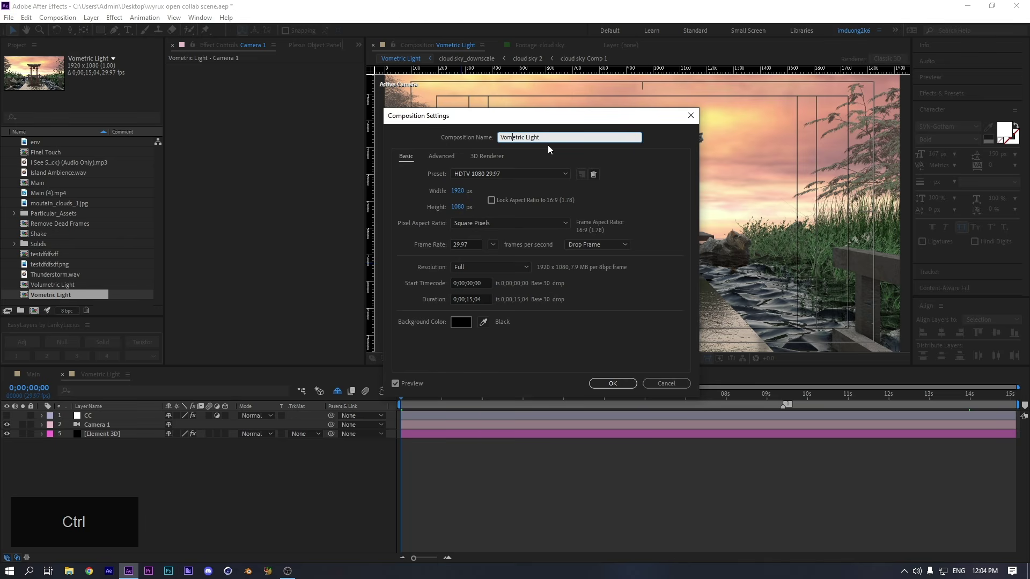
key(Left)
text(lu)
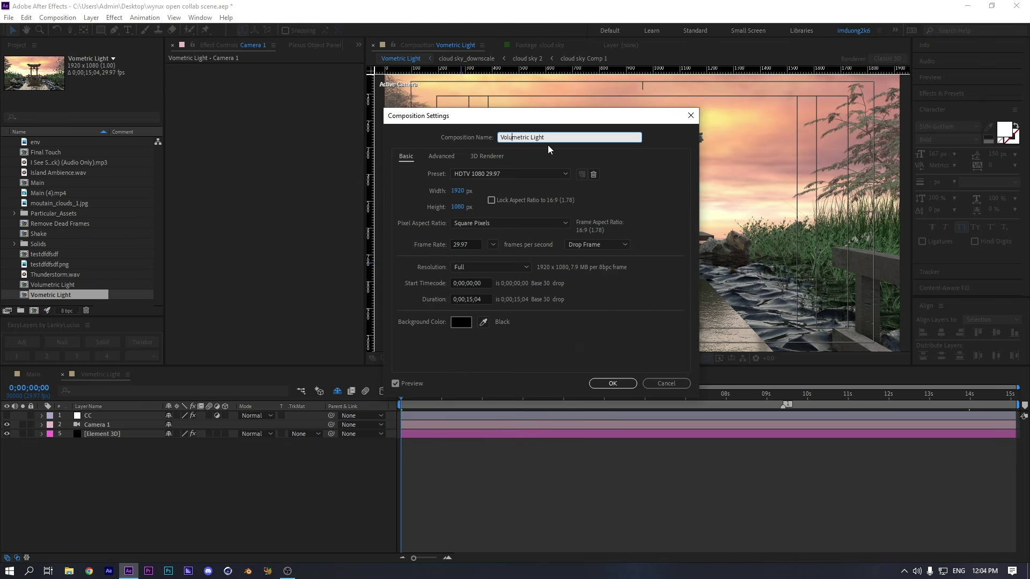
key(Return)
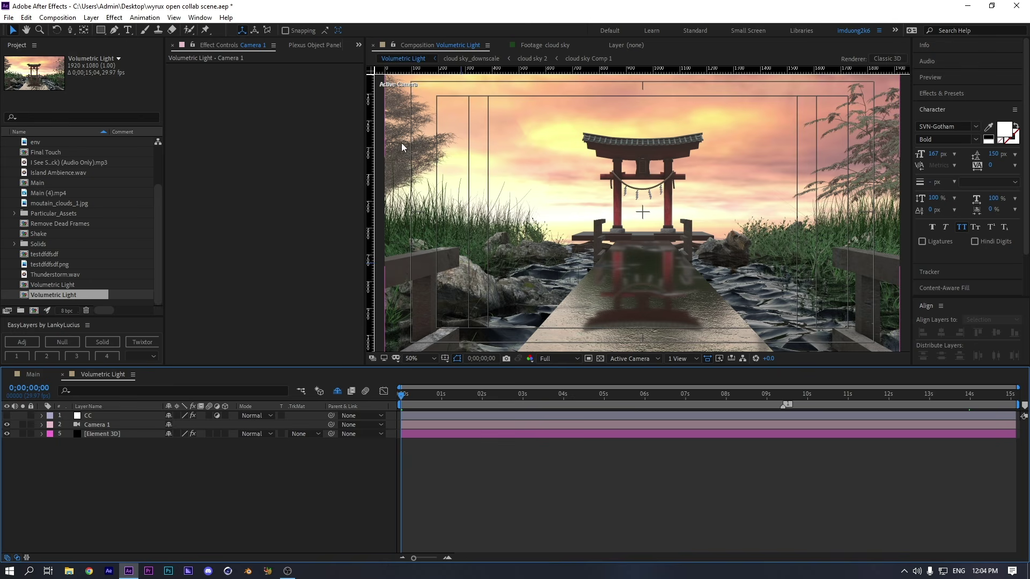
Open the Element 3D layer's Scene Setup and apply the Black_Gloss preset from the Physical materials to the brigde folder
click(94, 433)
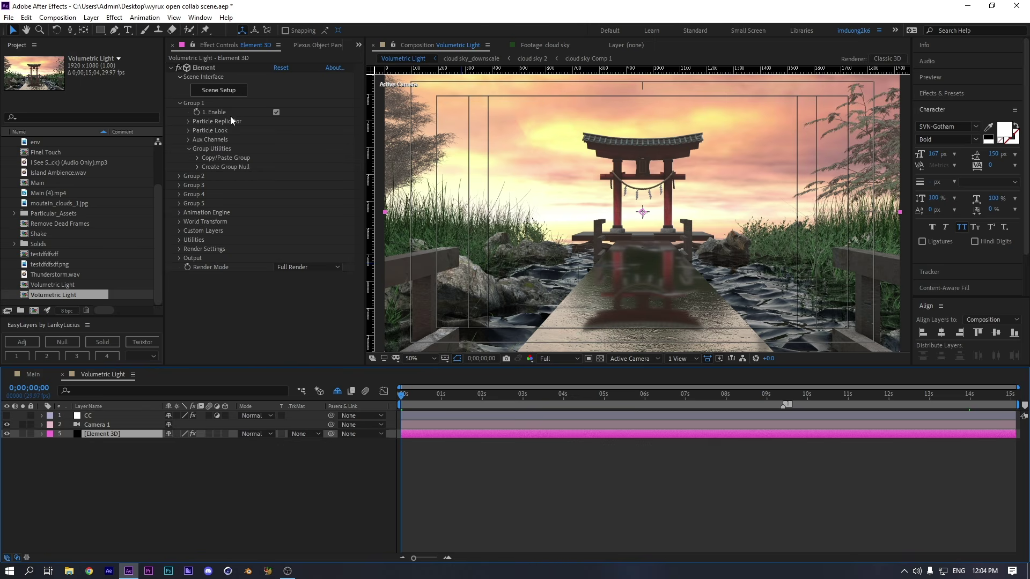
click(217, 97)
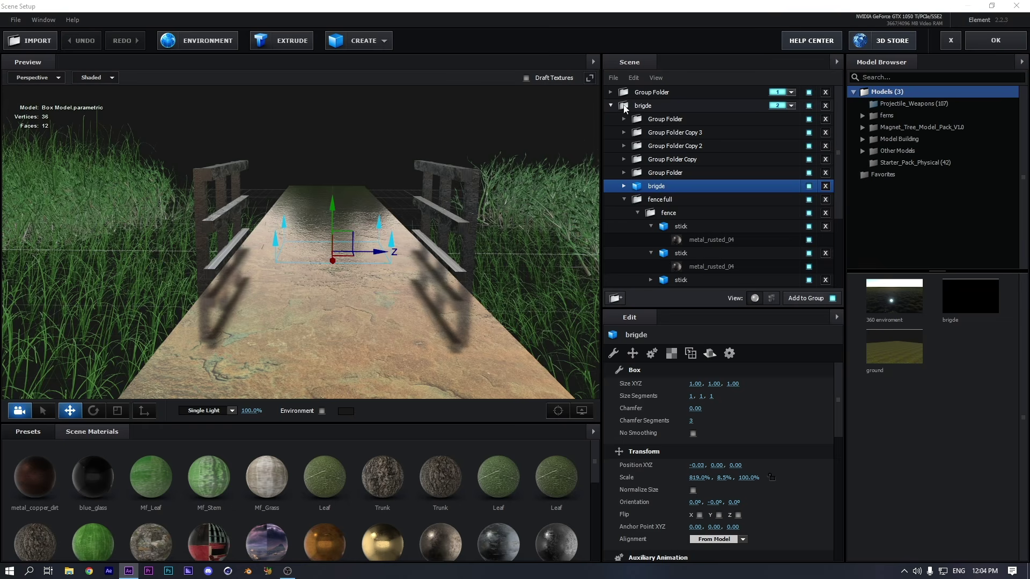
click(612, 106)
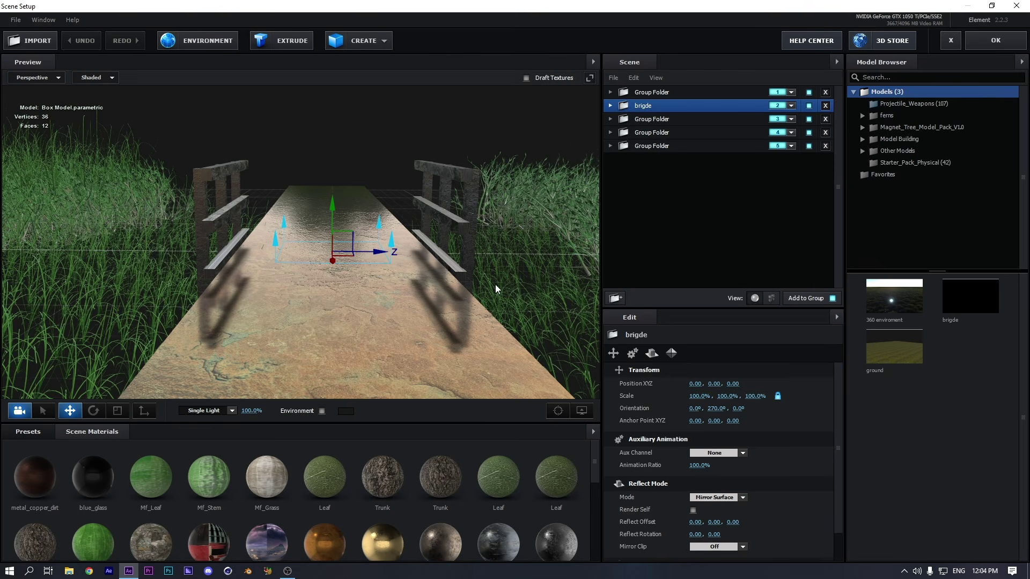
scroll(494, 284, down, 3)
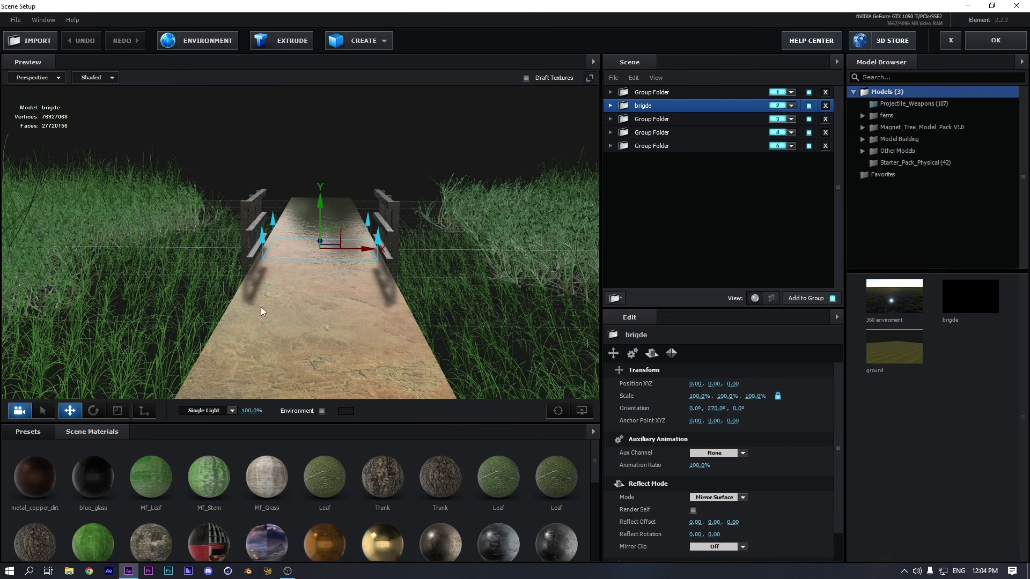
click(40, 431)
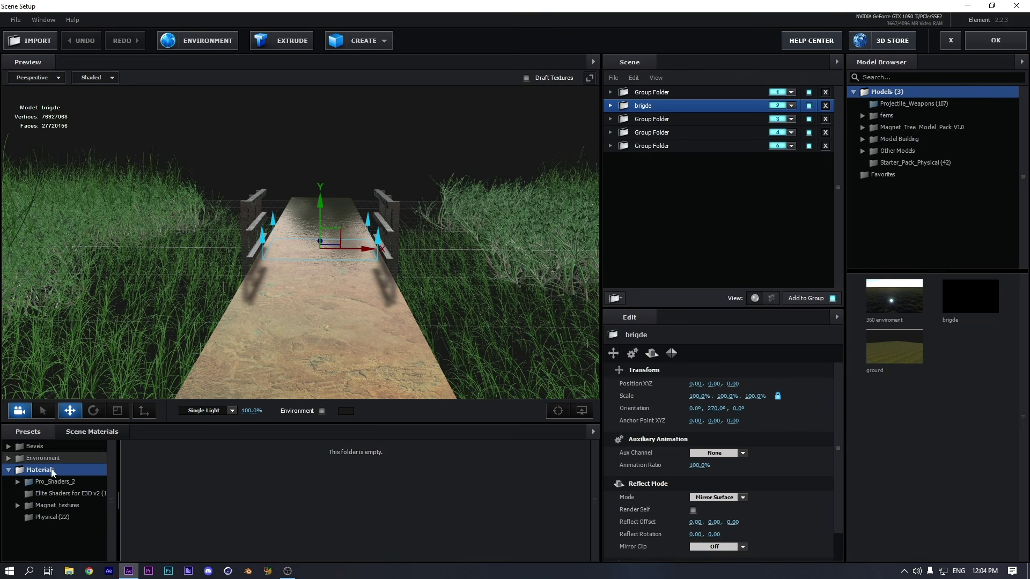
click(51, 518)
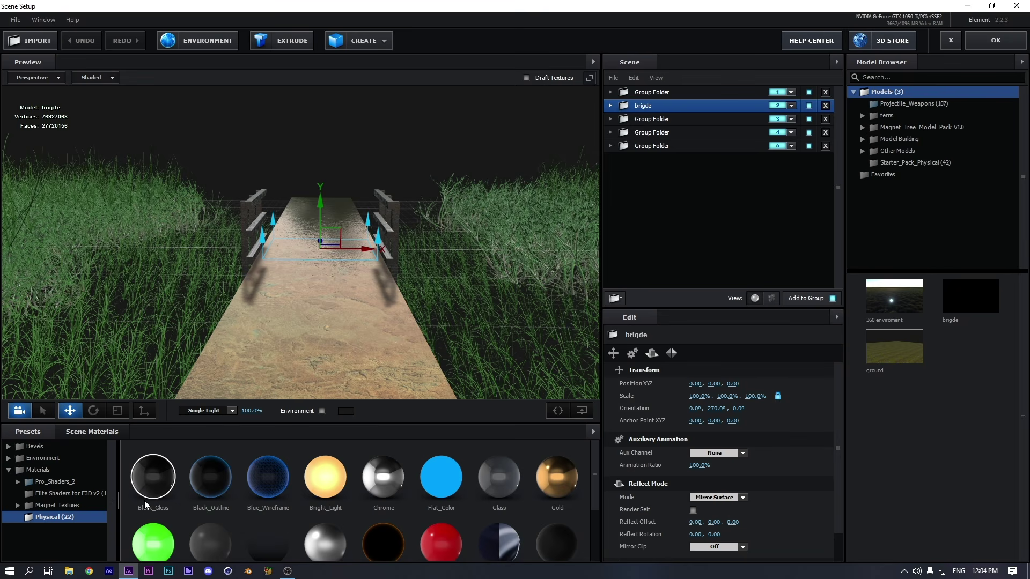
click(153, 494)
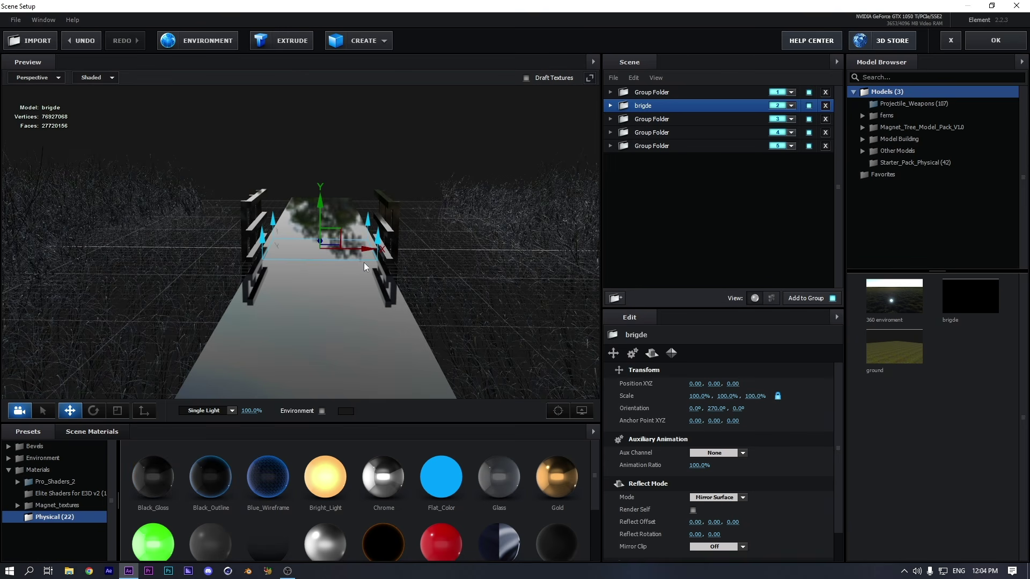
Set the Black_Gloss scene material's Glossiness, Specular Multiplier and Environment Multiplier to 0%
click(89, 433)
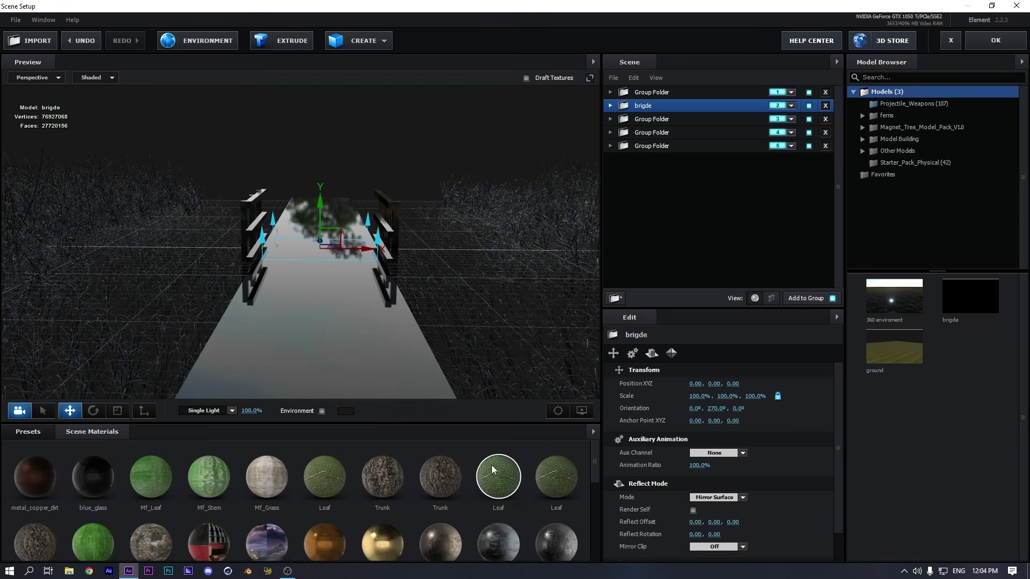
scroll(492, 465, down, 5)
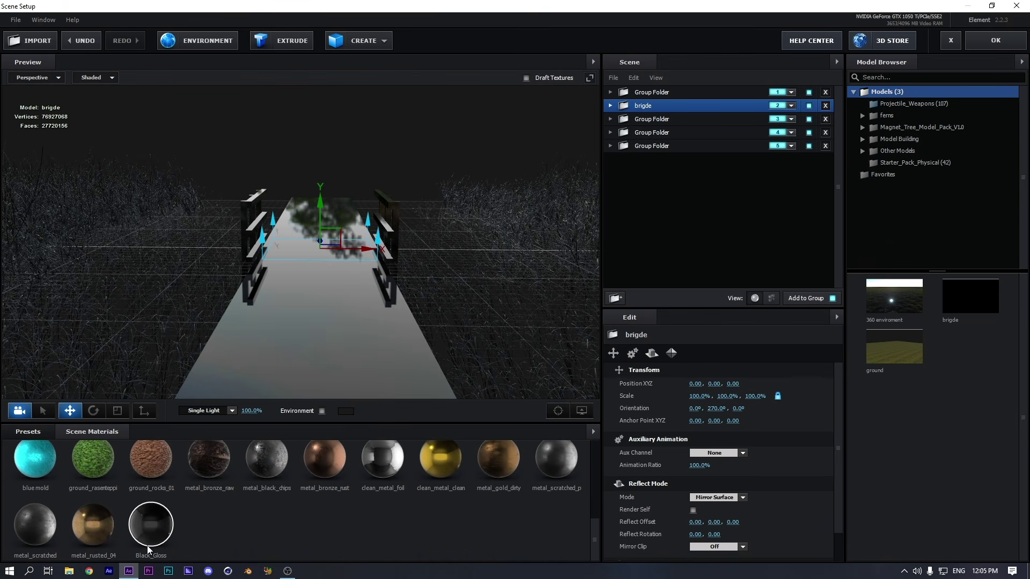
click(155, 529)
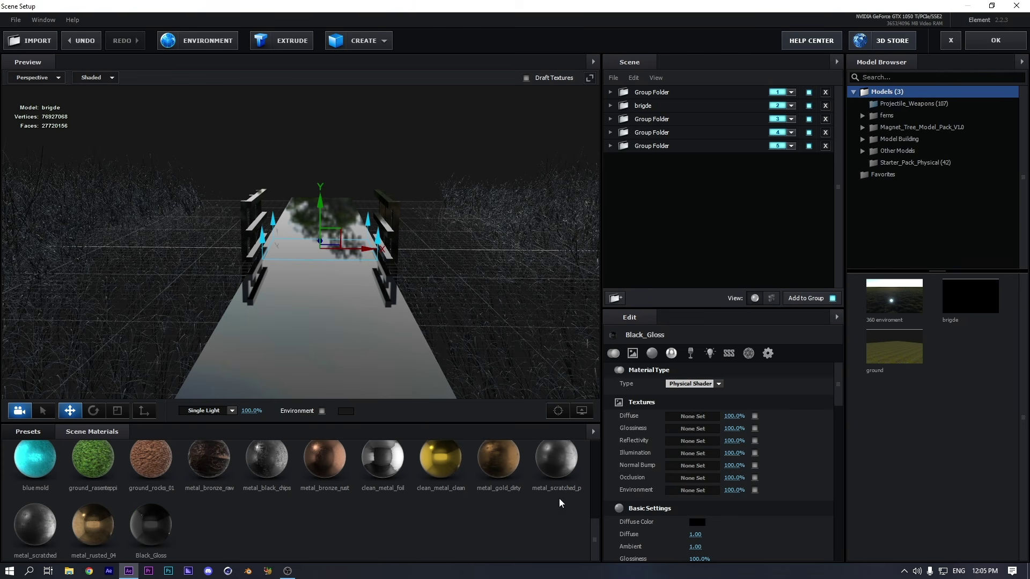
scroll(778, 449, down, 5)
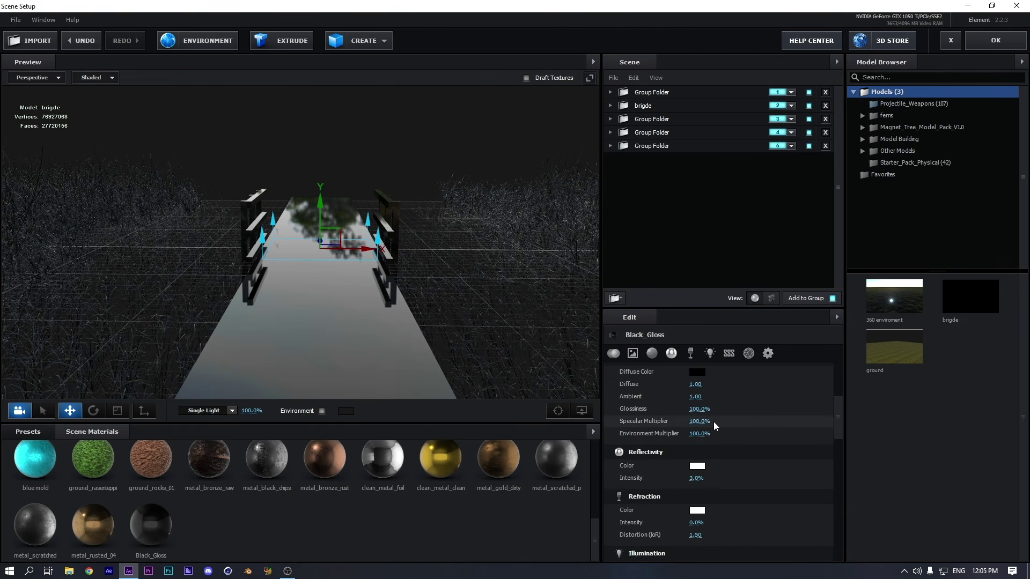
drag(699, 409, 303, 425)
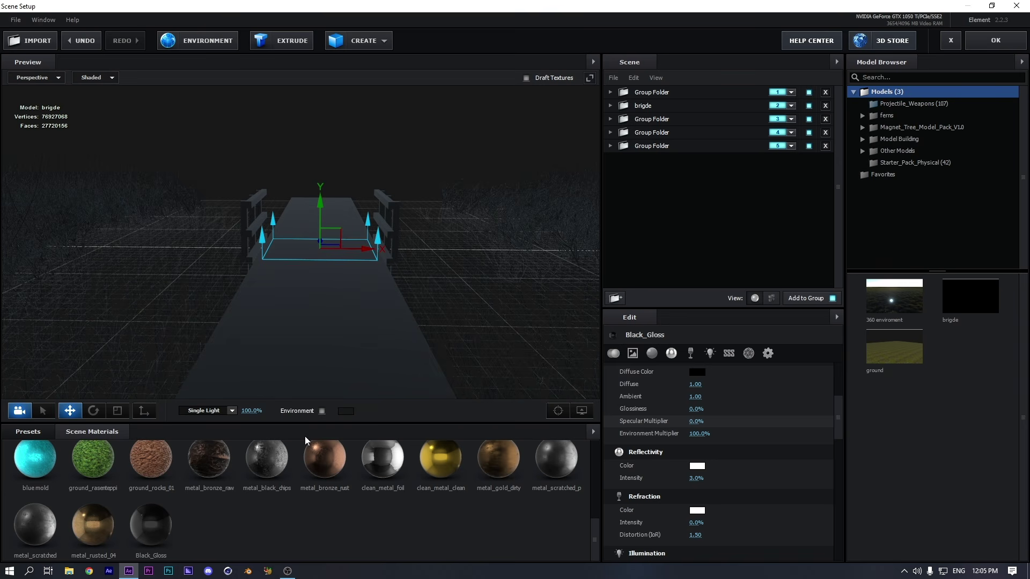
drag(698, 434, 2, 432)
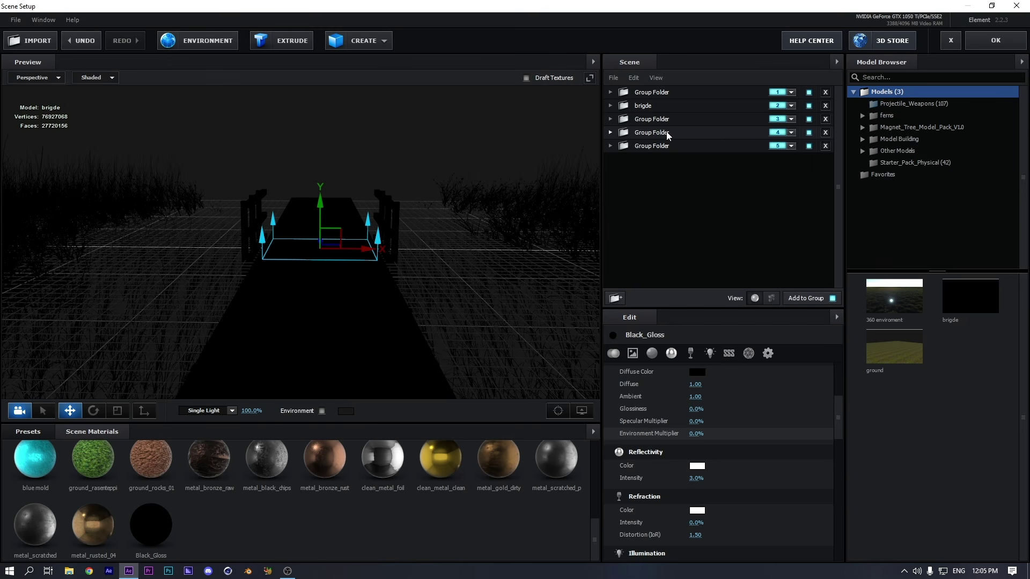
Apply the Black_Gloss scene material to the group folders assigned to groups 1, 3 and 4
click(663, 96)
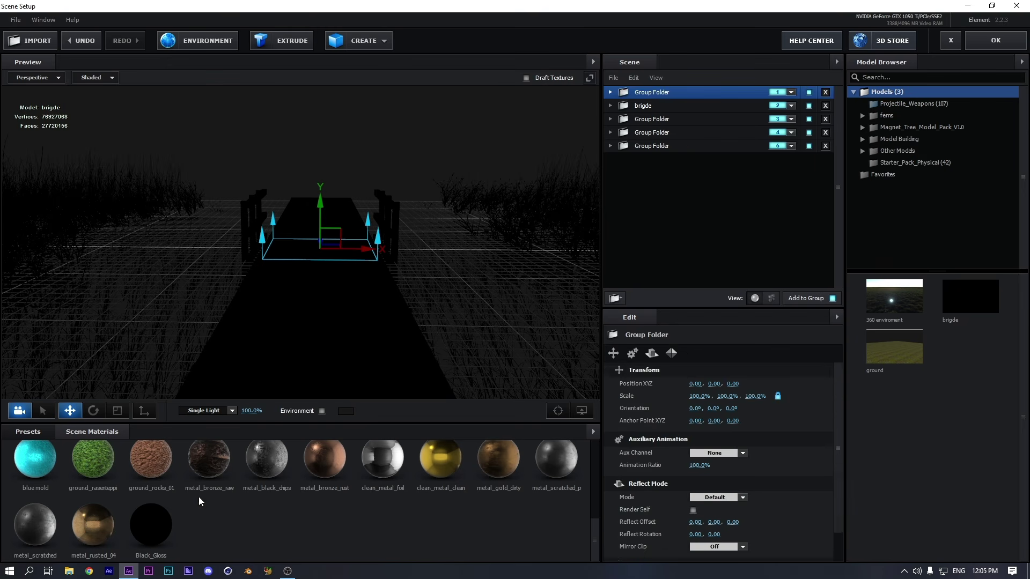
click(136, 527)
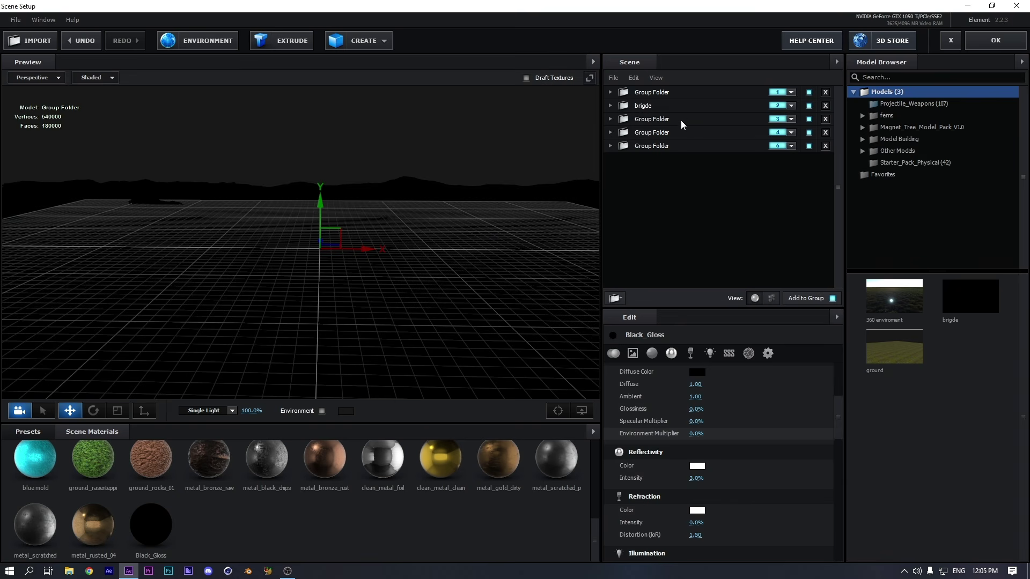
click(681, 120)
click(156, 529)
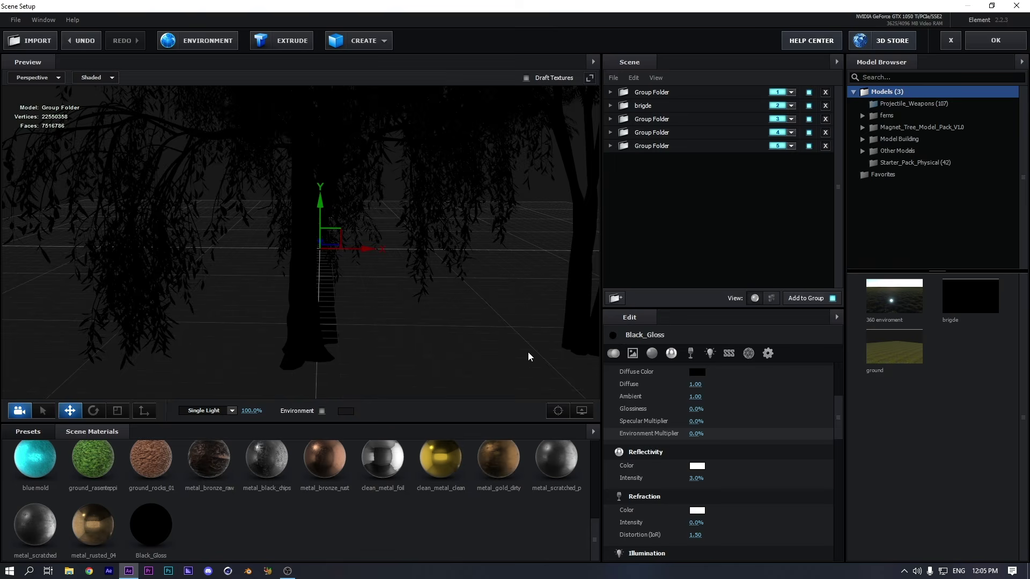
click(713, 134)
click(152, 525)
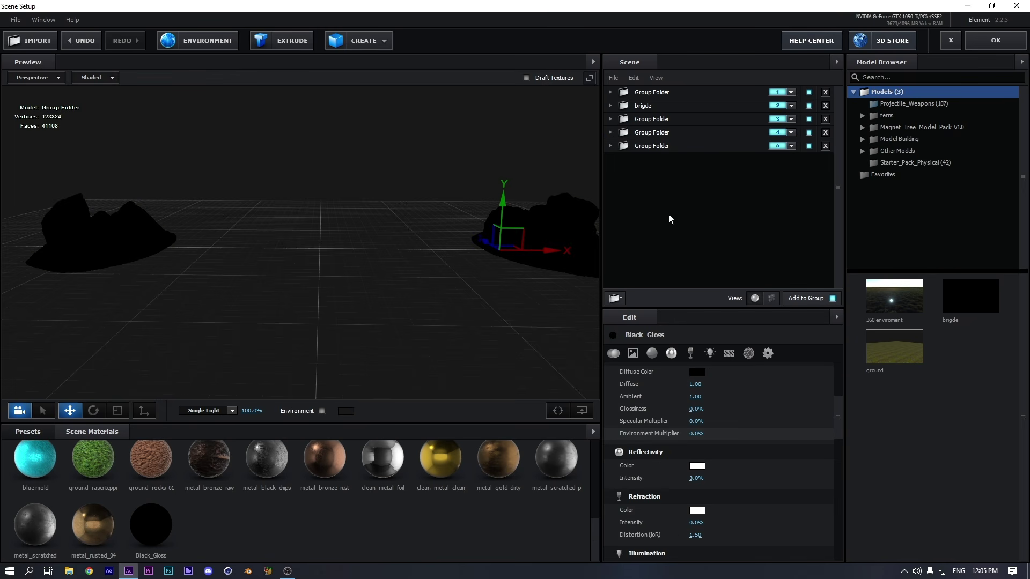
Apply Black_Gloss to all box models and the Torii Gate in the group 5 folder, excluding the Sphere Model, and accept the scene
click(611, 145)
scroll(681, 268, down, 3)
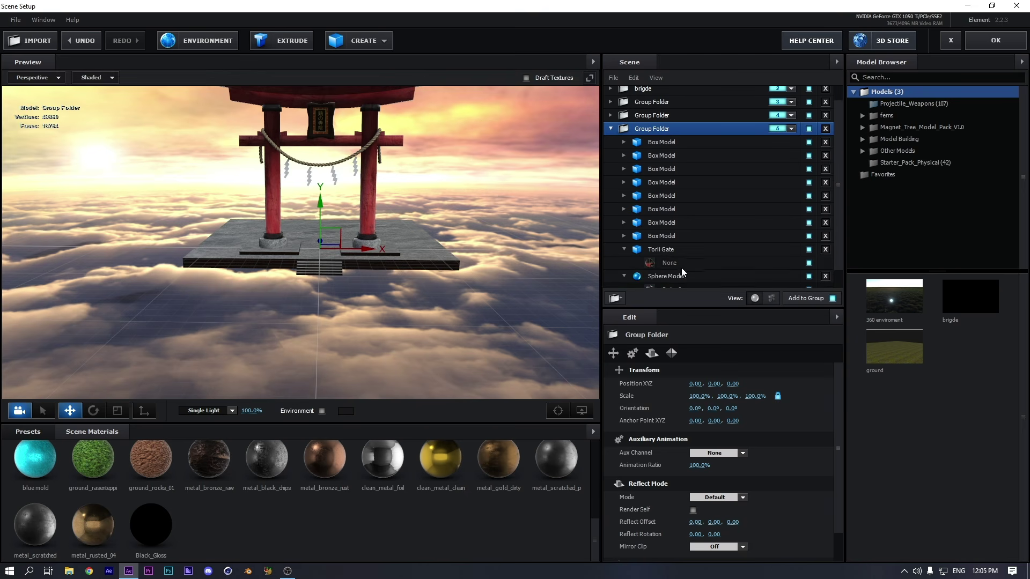
click(658, 256)
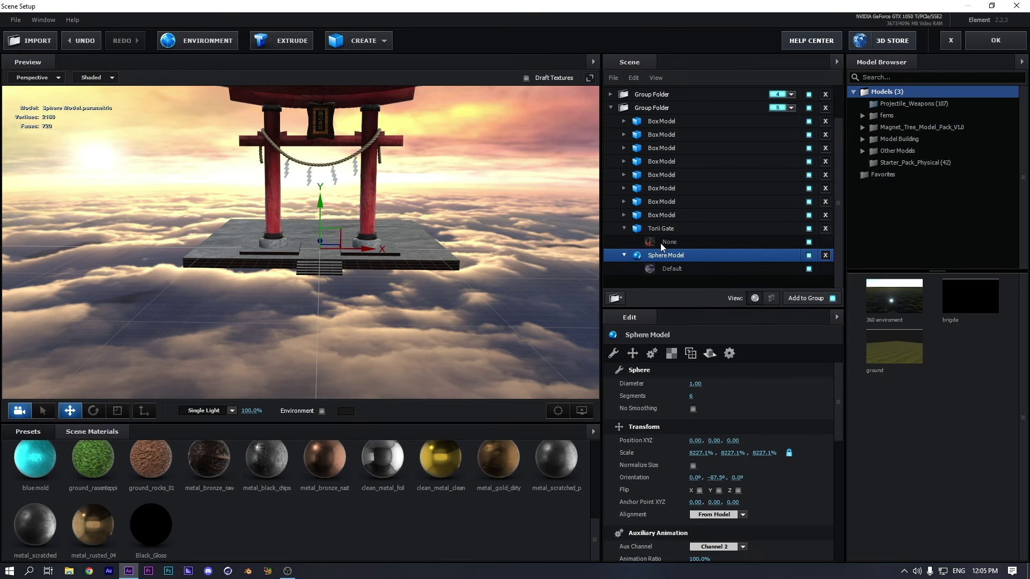
click(664, 230)
drag(671, 210, 674, 126)
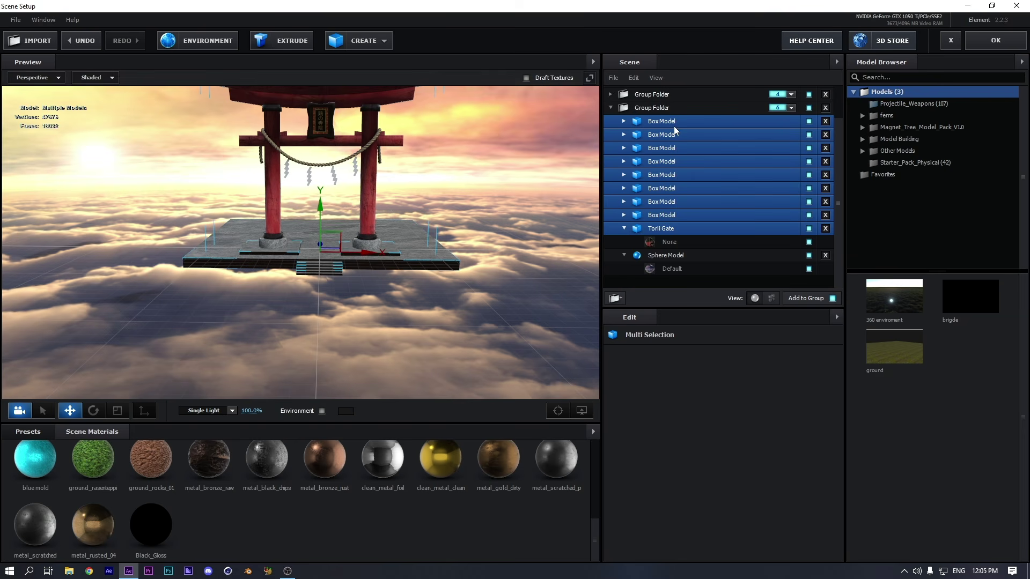
shift+click(163, 513)
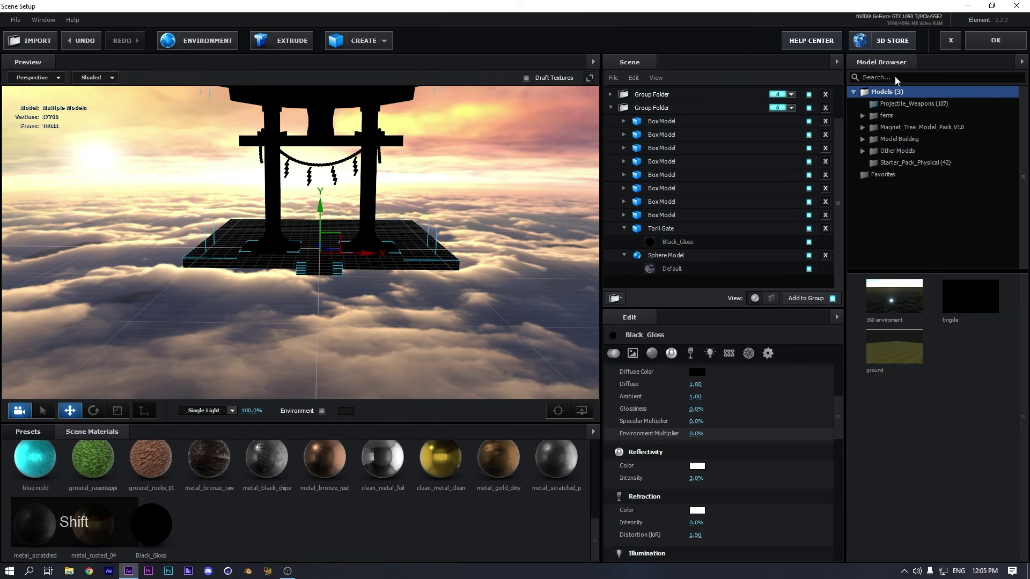
click(998, 43)
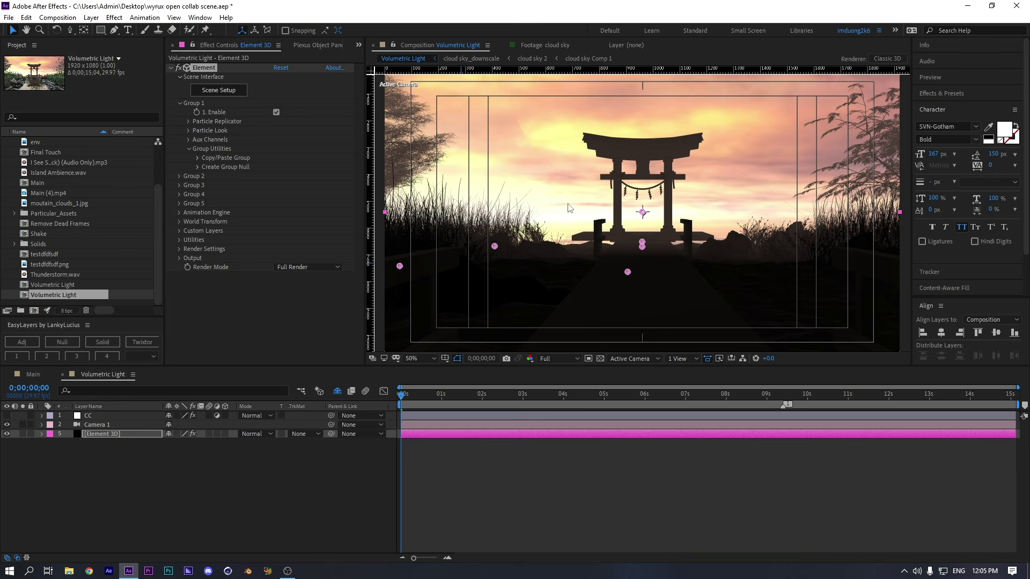
Disable Fog in the Element effect's Render Settings and deselect the layer
click(180, 231)
click(180, 231)
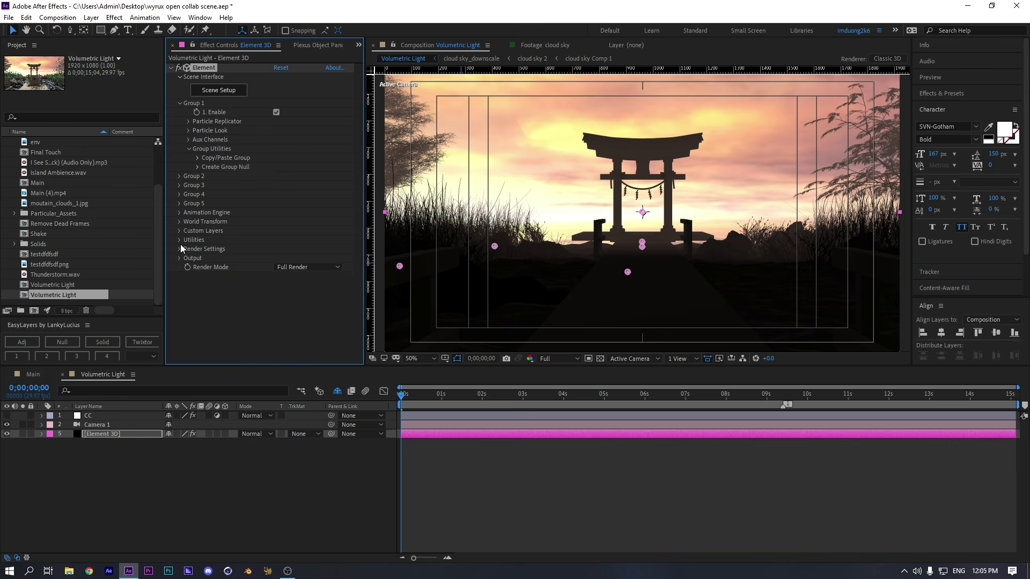
click(178, 249)
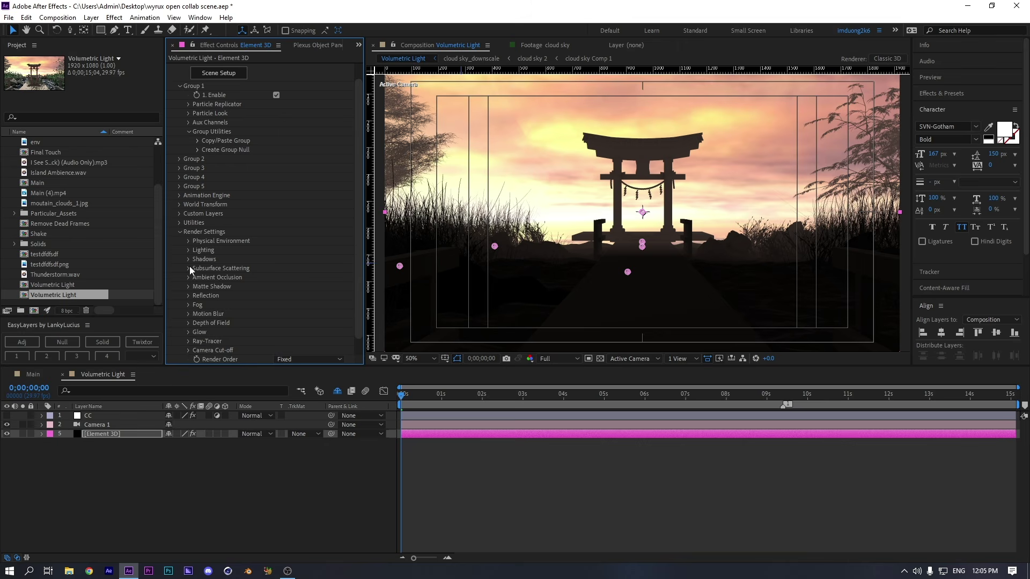
click(189, 305)
click(277, 315)
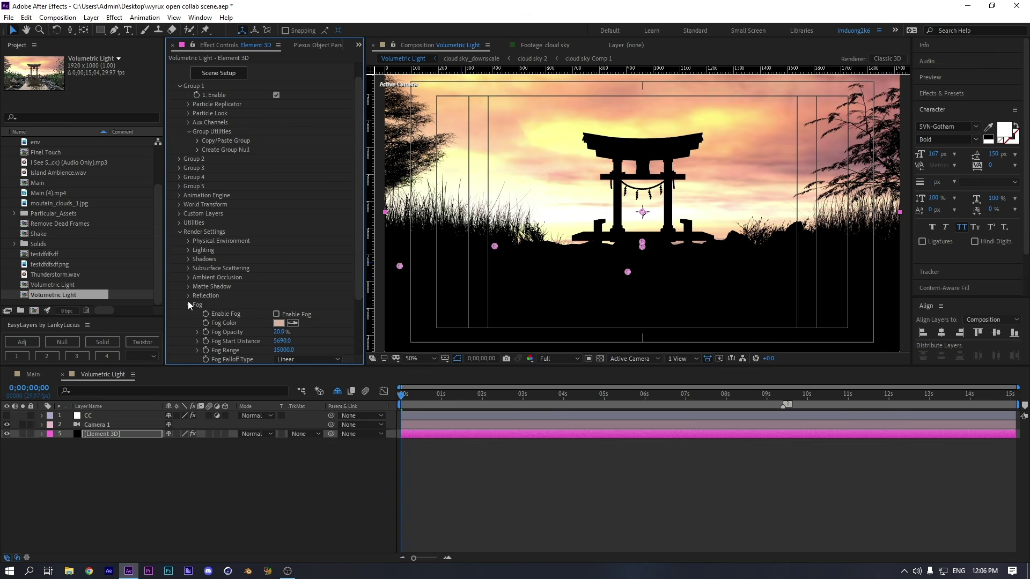
click(490, 480)
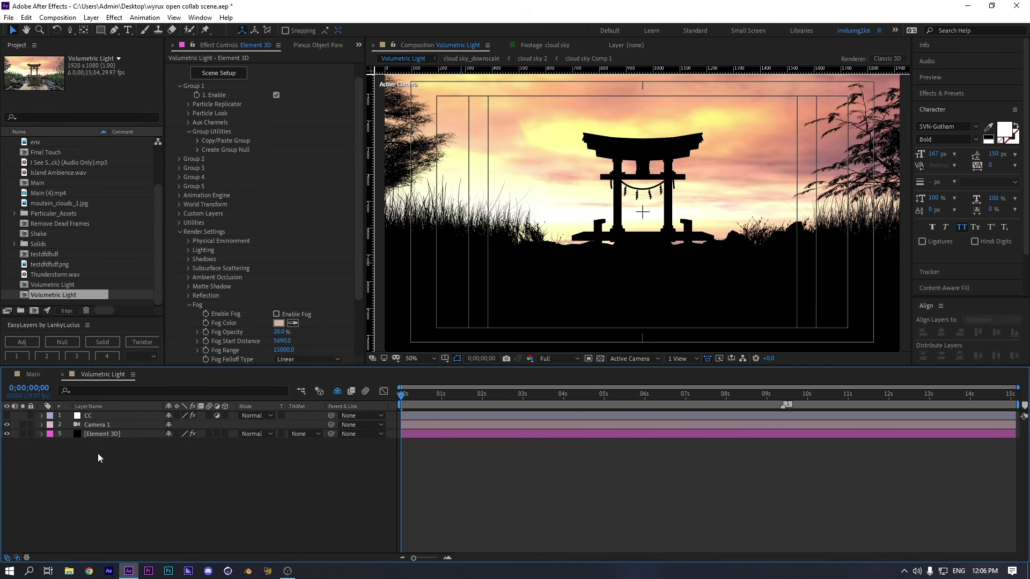
Send the current Volumetric Light frame to the render queue as a file and remove the Final Touch render entry
click(58, 17)
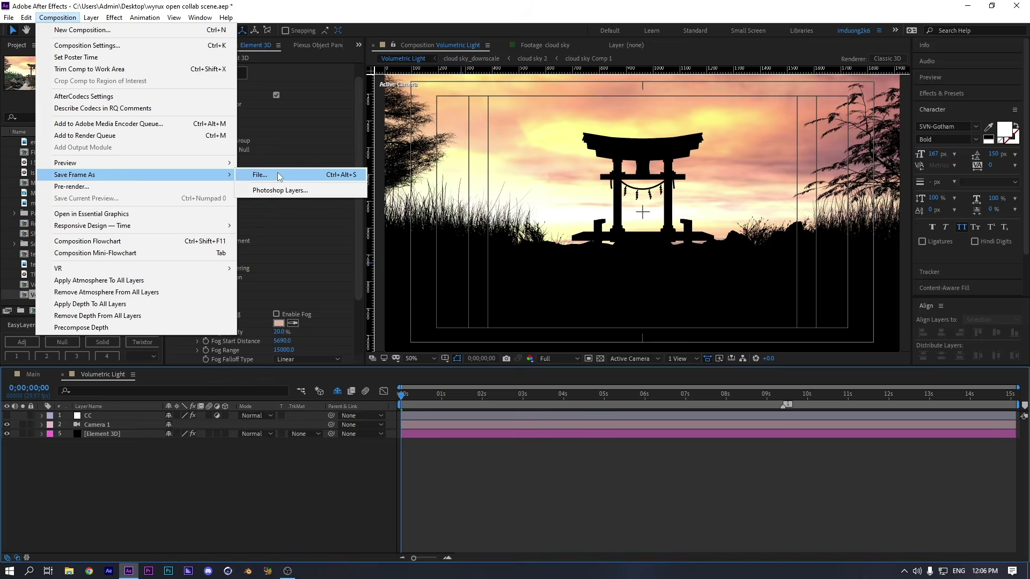
click(252, 175)
click(98, 430)
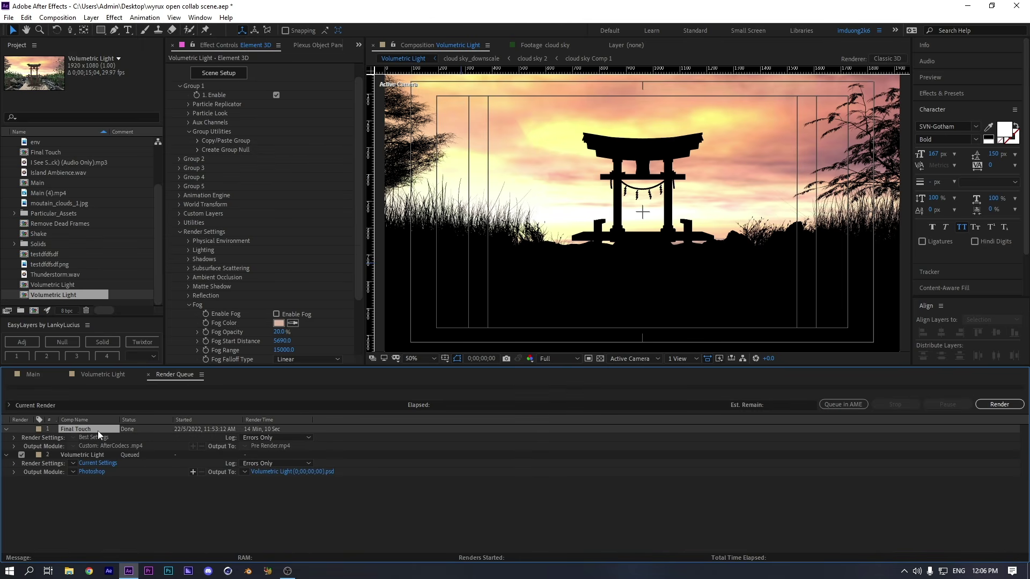
key(Delete)
Set the Volumetric Light render's output module format to PNG Sequence
click(92, 446)
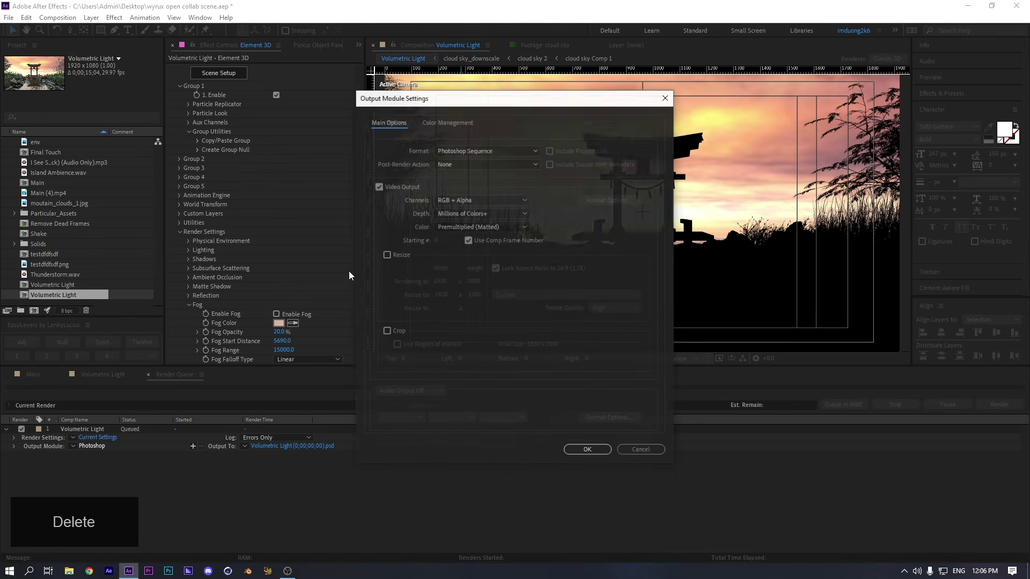
click(480, 151)
click(460, 269)
click(601, 449)
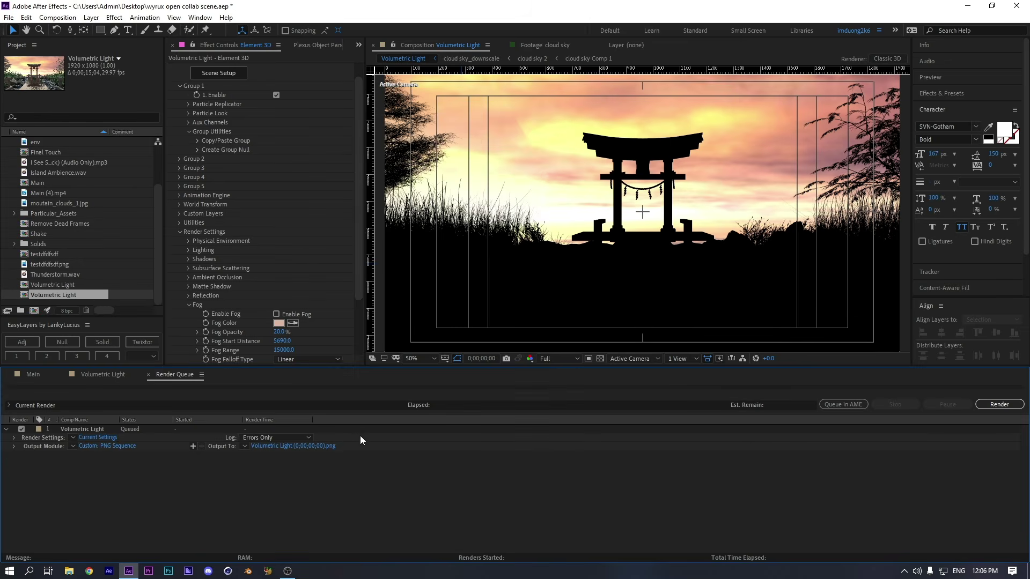
Save the Volumetric Light frame's output as sdaasddsa.png in Downloads and render it
click(307, 443)
text(sdaasddsa)
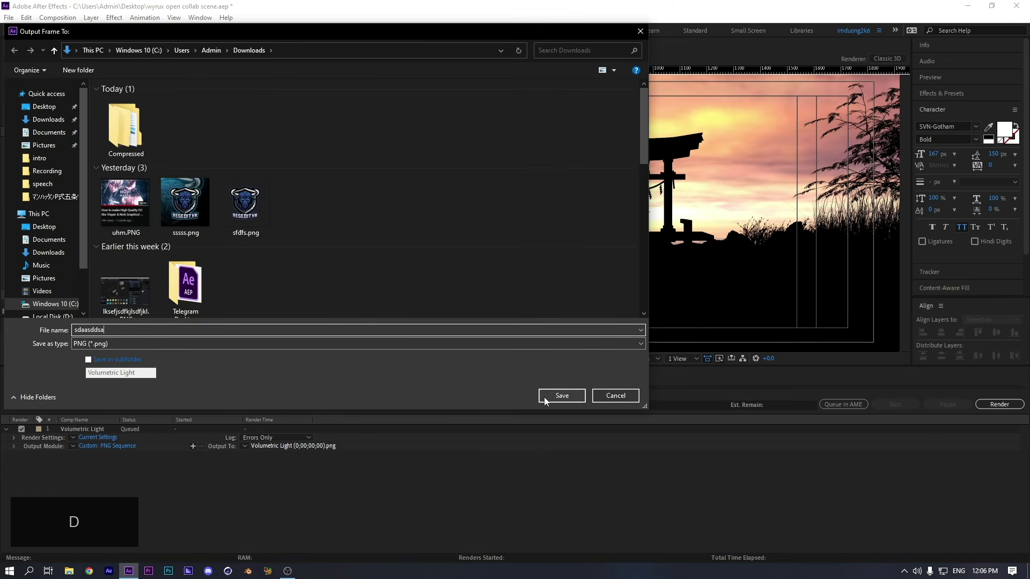
click(544, 397)
click(987, 406)
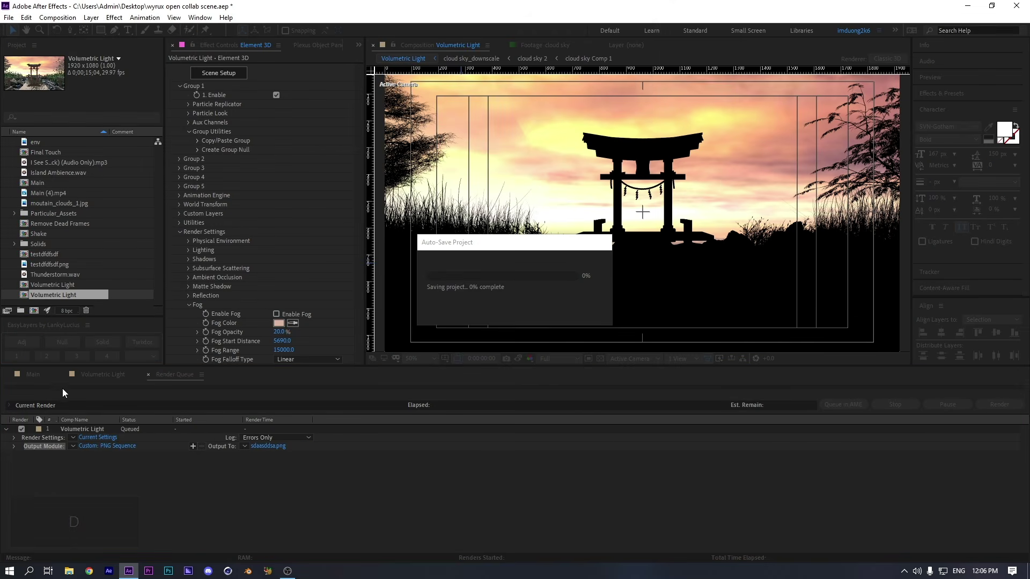
Import sdaasddsa.png into the project and place it above the Element 3D layer in the Volumetric Light composition
click(102, 374)
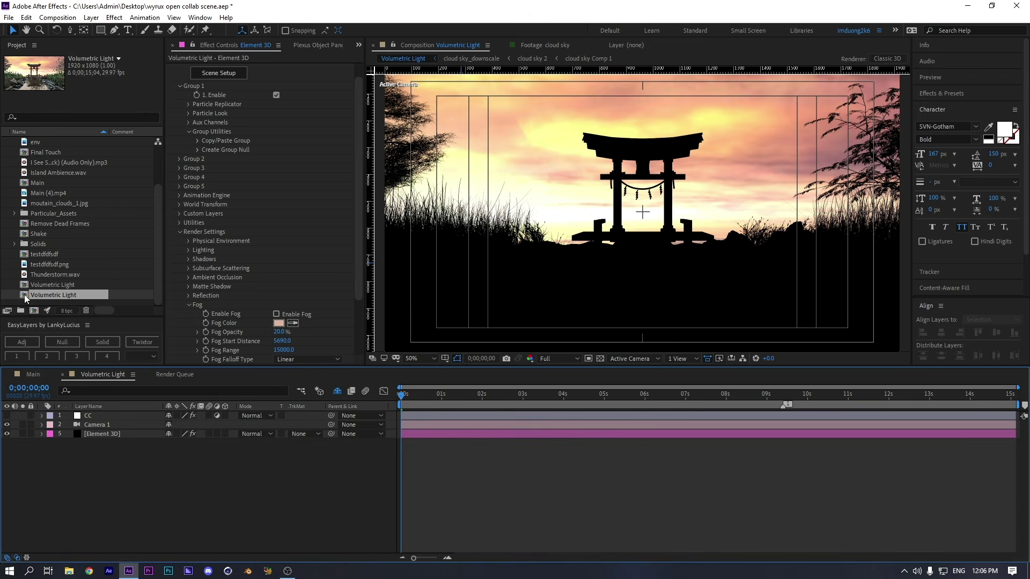
click(9, 269)
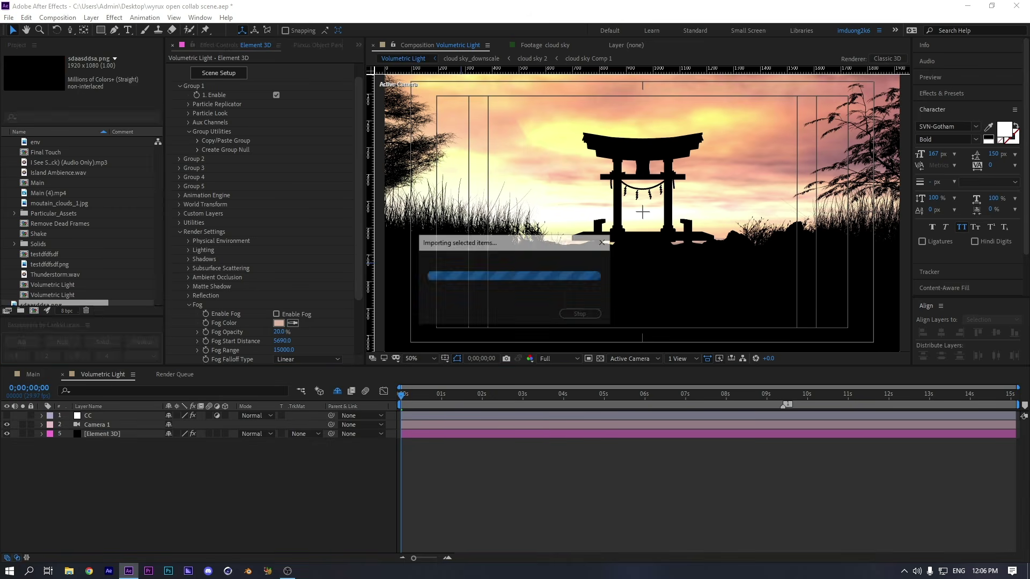
drag(48, 295, 94, 429)
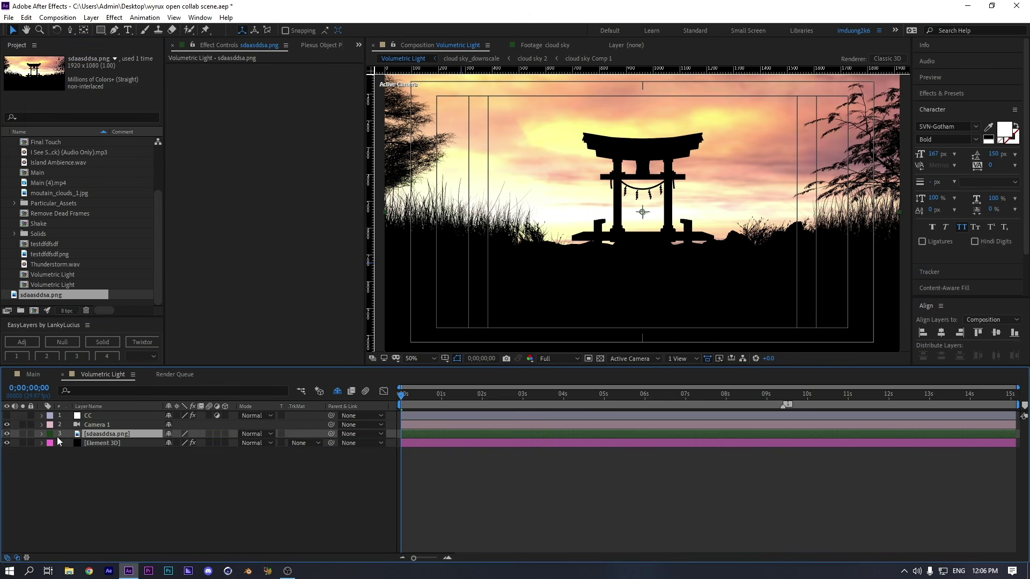
Hide the Element 3D and Camera 1 layers and move the sdaasddsa.png layer above the camera
click(6, 443)
click(156, 491)
click(100, 435)
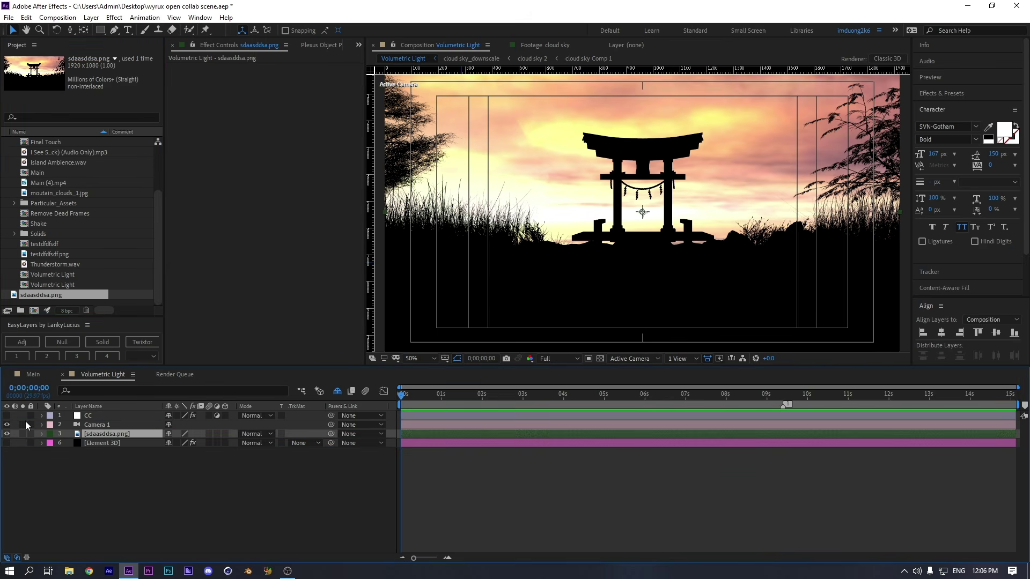
click(6, 425)
drag(99, 437, 83, 422)
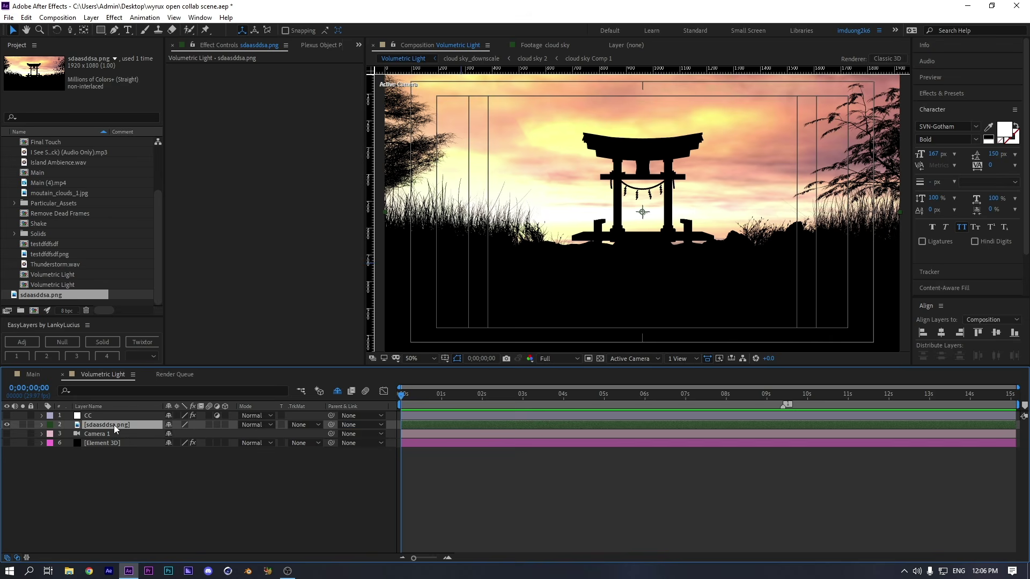
click(493, 513)
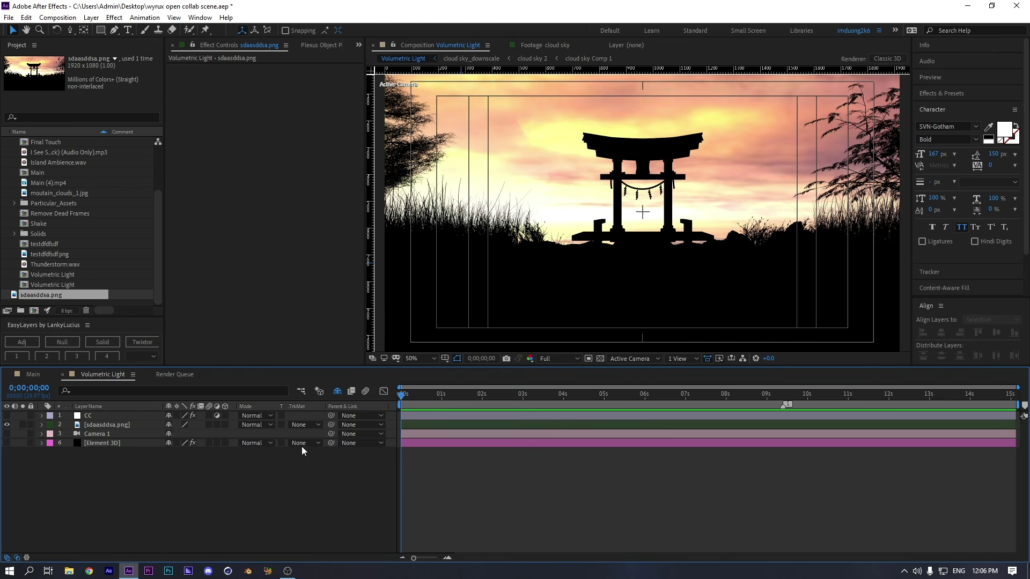
Add an adjustment layer above sdaasddsa.png and start a Pen mask on it along the ground beneath the left-hand grass
click(139, 430)
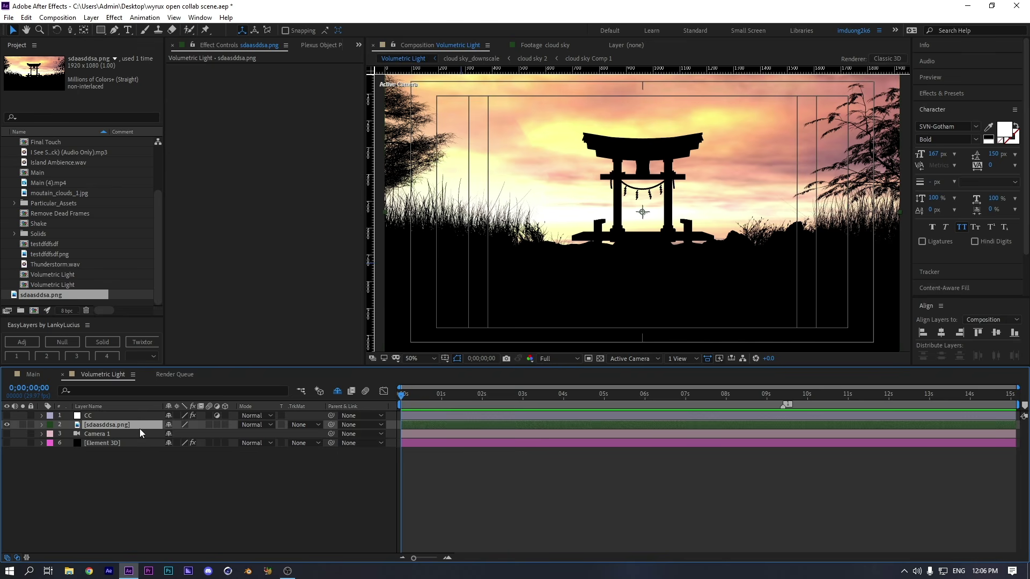
key(ctrl+alt+y)
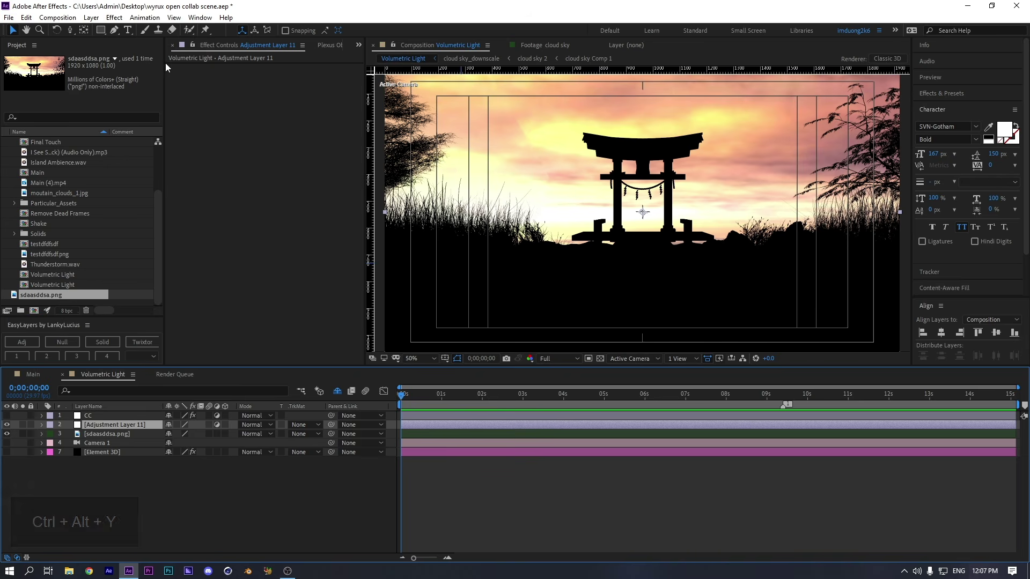
click(116, 30)
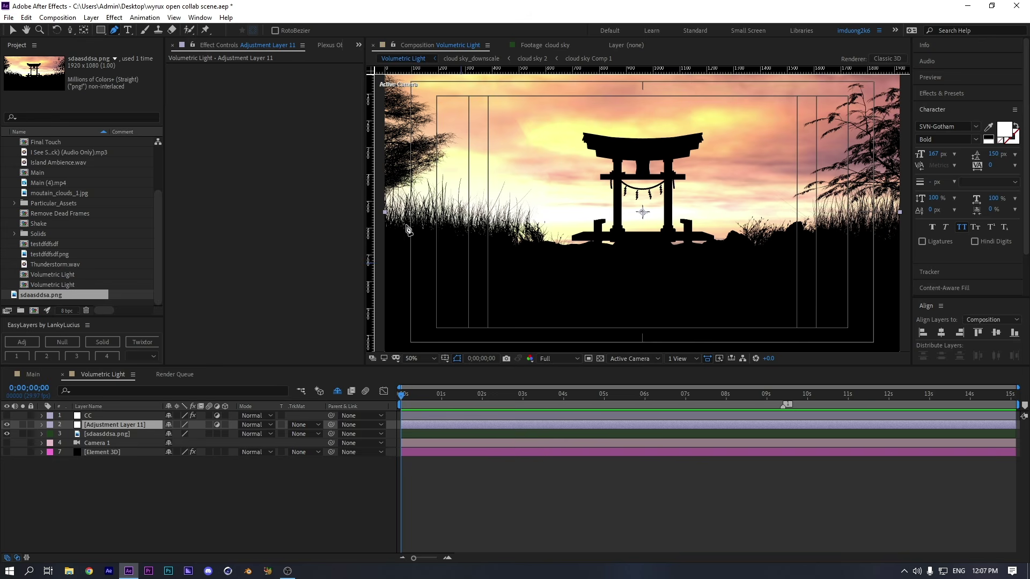
click(378, 270)
click(547, 254)
drag(548, 255, 570, 237)
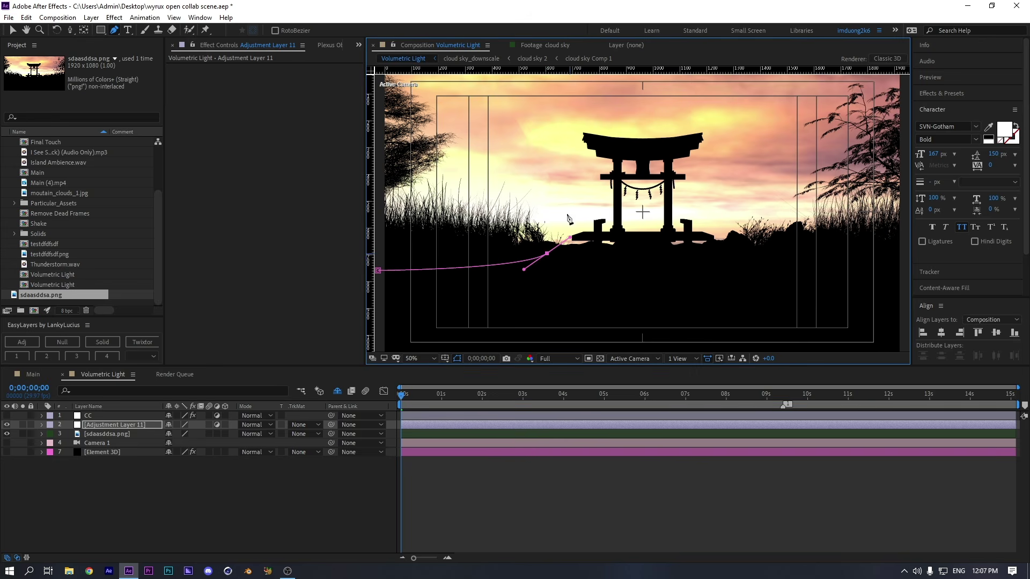
drag(569, 166, 560, 124)
drag(519, 93, 460, 86)
key(ctrl+z)
key(ctrl+z)
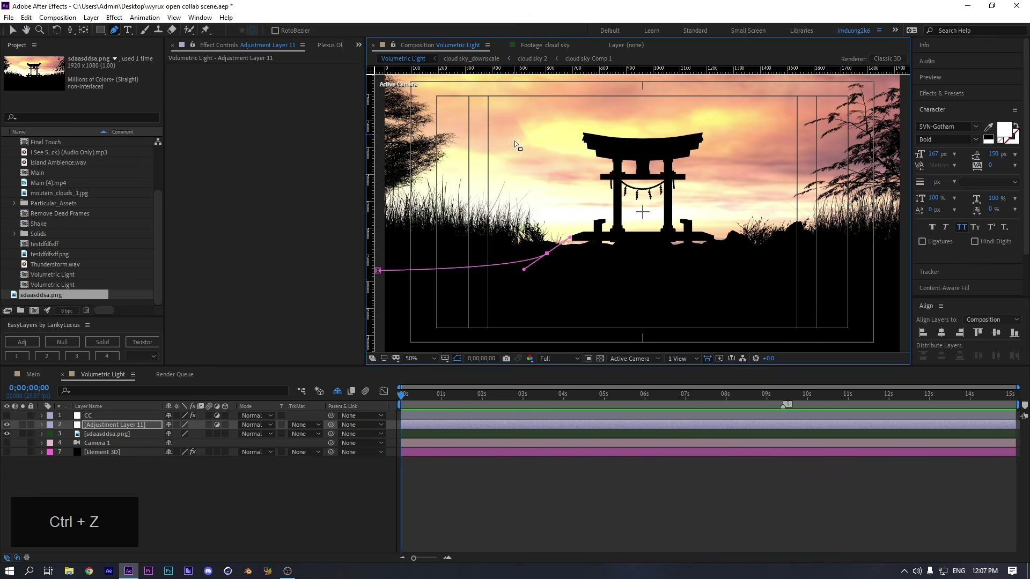
Complete the mask around the left-hand grass and tree, closing it outside the frame and rounding its curve beside the tree
drag(547, 179, 471, 127)
key(ctrl+z)
drag(452, 92, 446, 87)
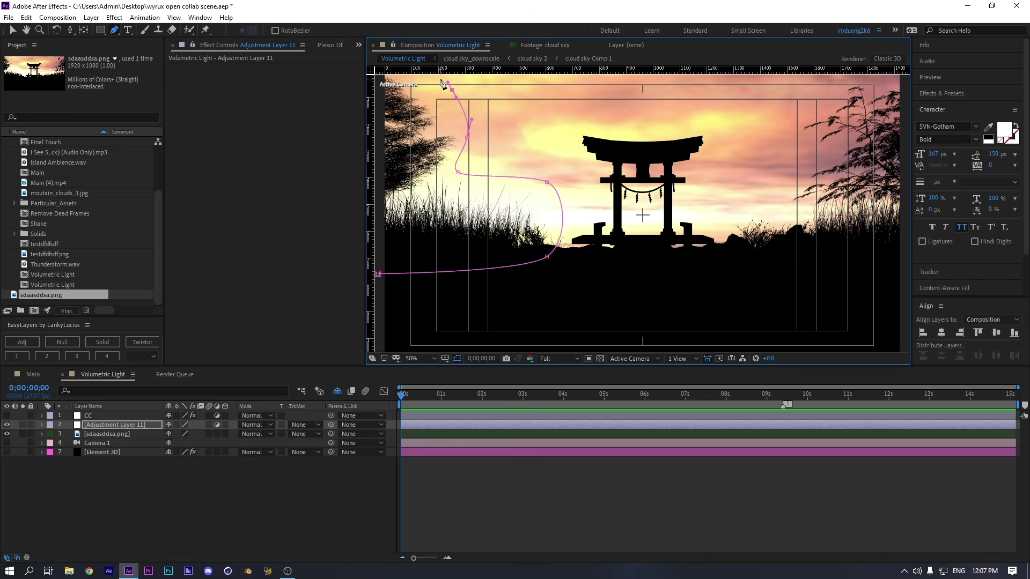
key(comma)
click(523, 120)
click(487, 141)
click(473, 174)
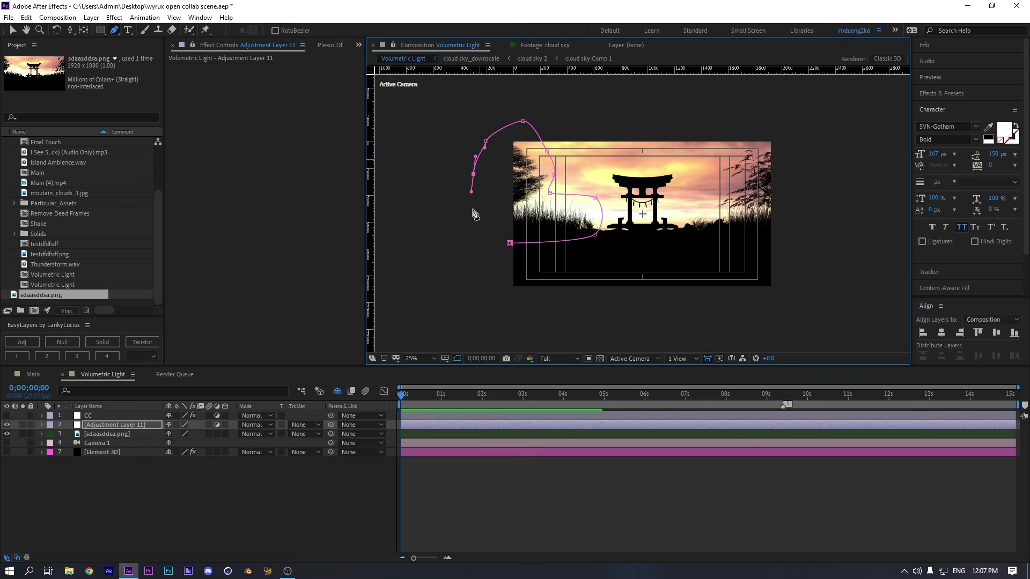
click(473, 209)
click(510, 243)
drag(523, 121, 558, 169)
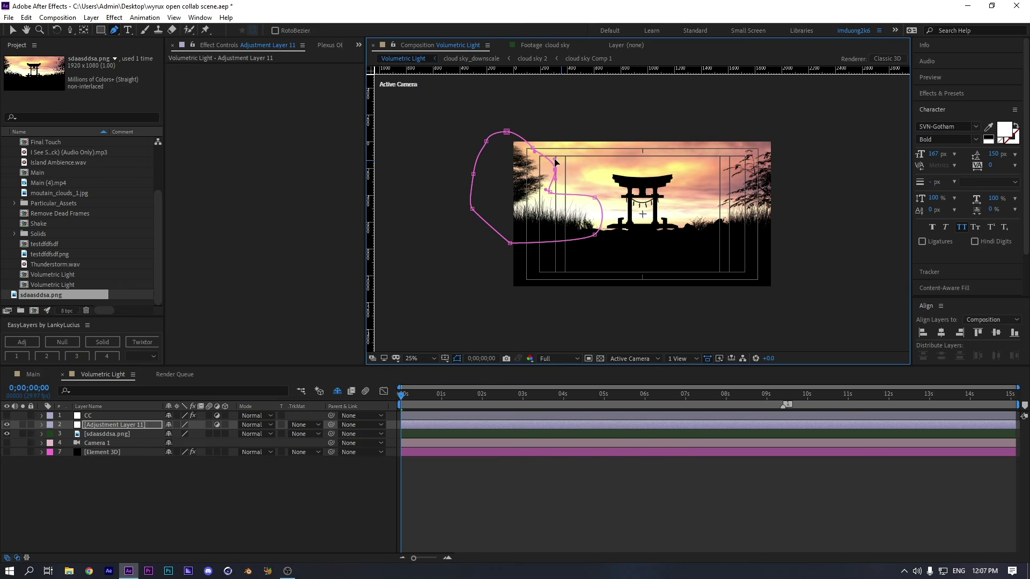
Apply S_Rays to the masked adjustment layer and move the rays' center onto the left-hand tree, at about 43, 294
click(417, 360)
click(418, 370)
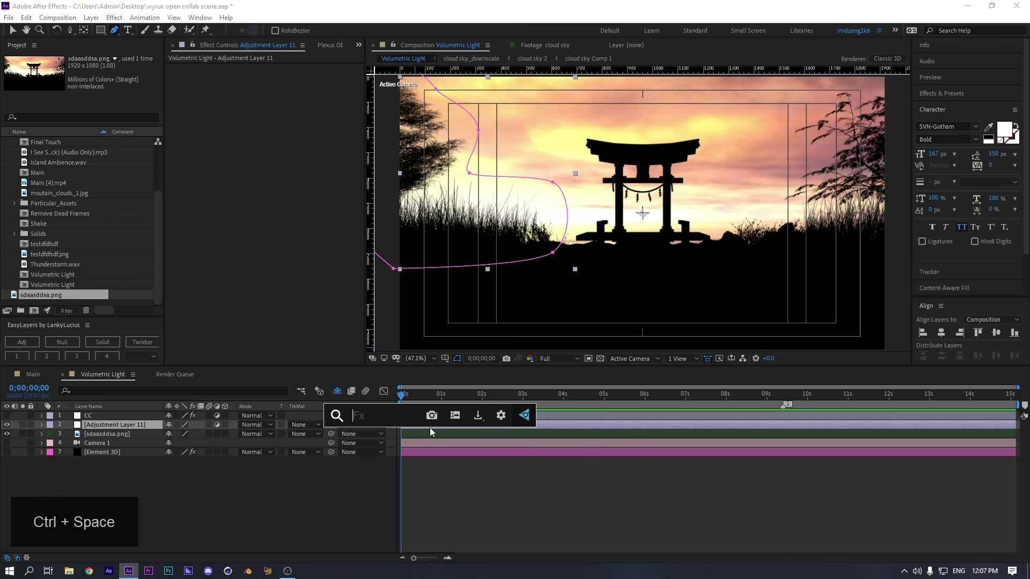
text(s_rays)
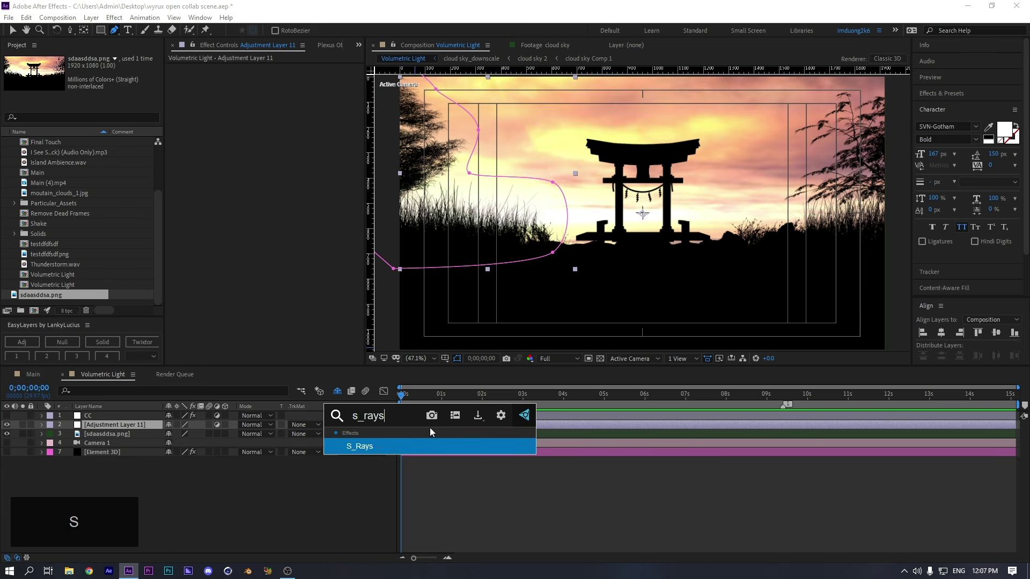
key(Return)
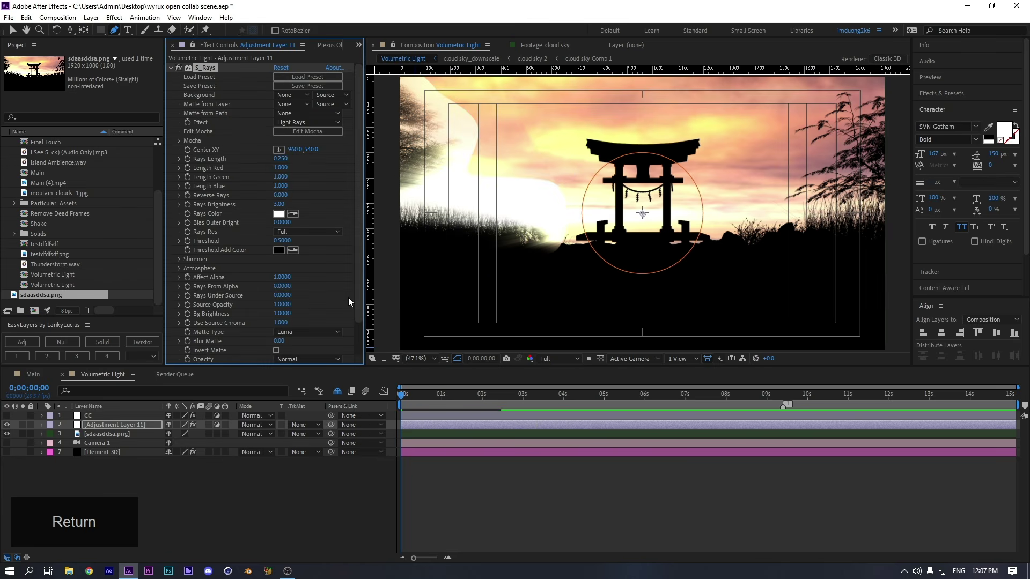
key(v)
drag(644, 217, 414, 151)
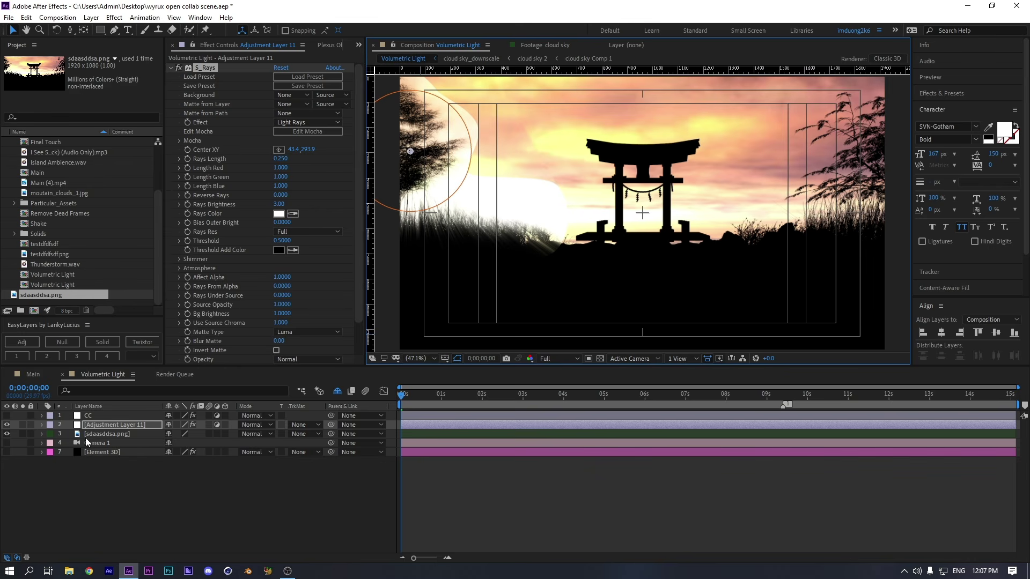
Set the feather of the adjustment layer's Mask 1 to 438 pixels
click(107, 428)
key(ctrl+v)
click(42, 425)
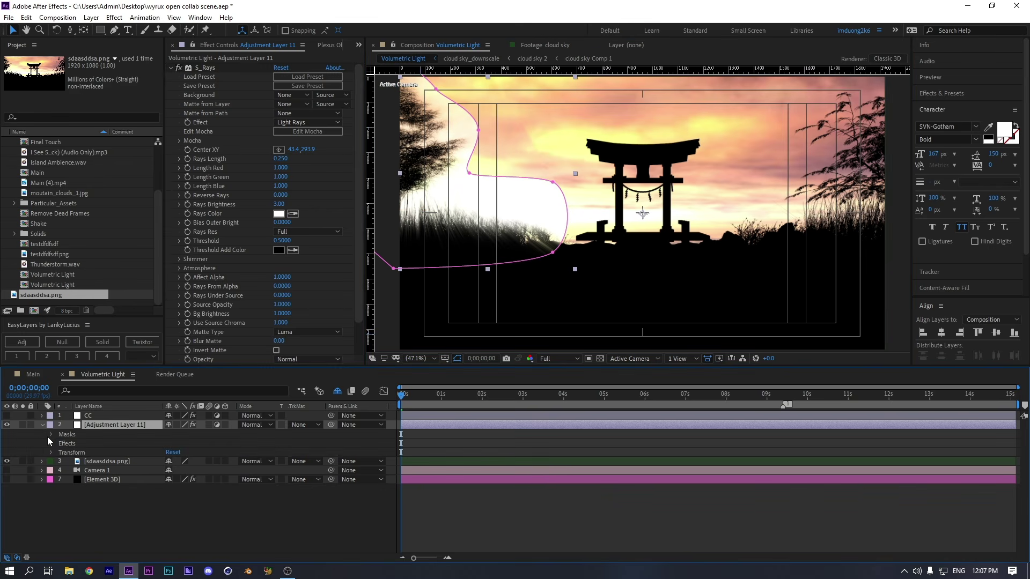
click(48, 435)
click(62, 443)
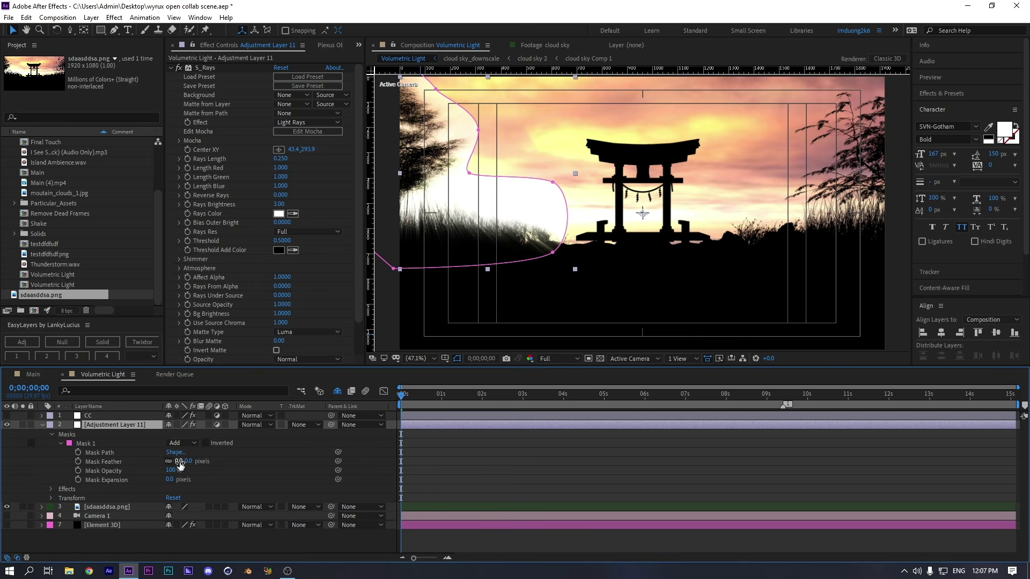
drag(179, 462, 452, 451)
drag(541, 451, 538, 452)
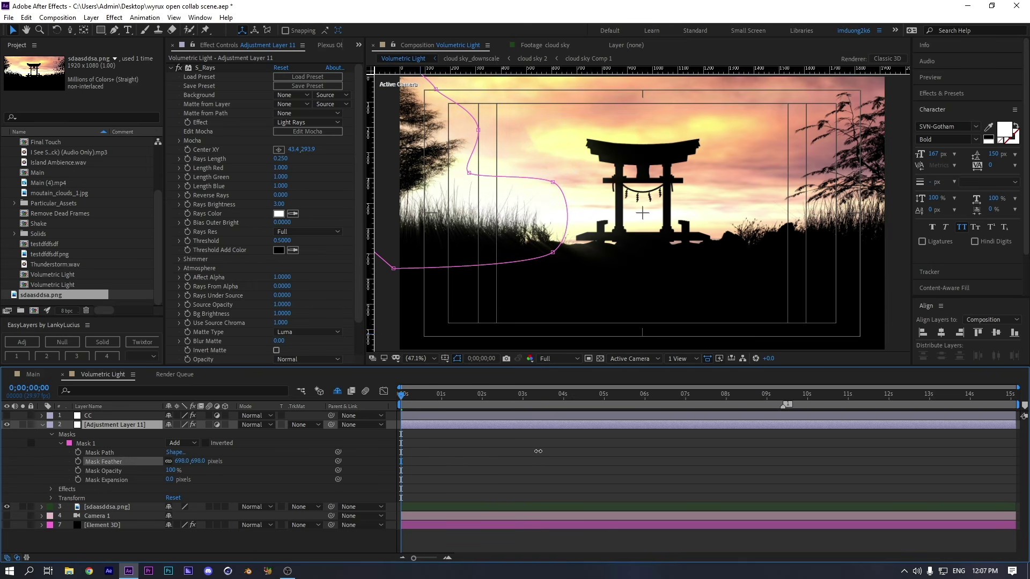
drag(473, 451, 412, 450)
click(460, 449)
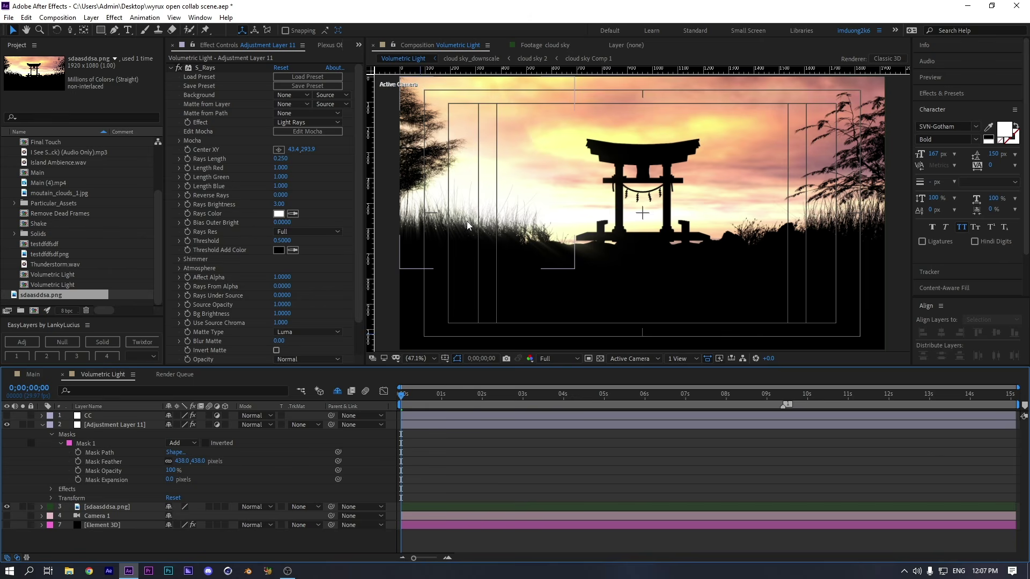
Sample a pale yellow sky tone as the S_Rays Rays Color and set Rays Length to 0.610
click(178, 67)
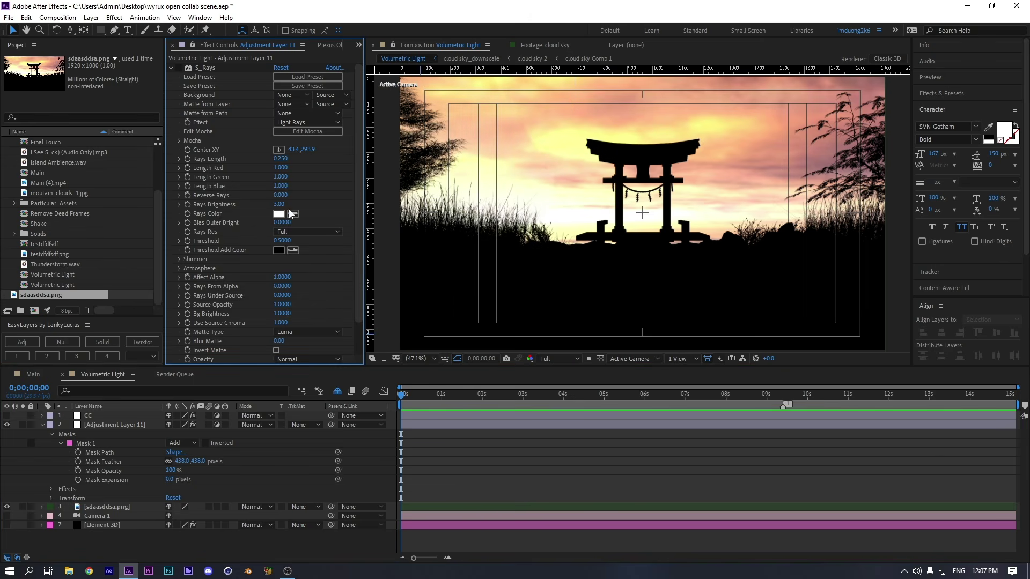
click(475, 151)
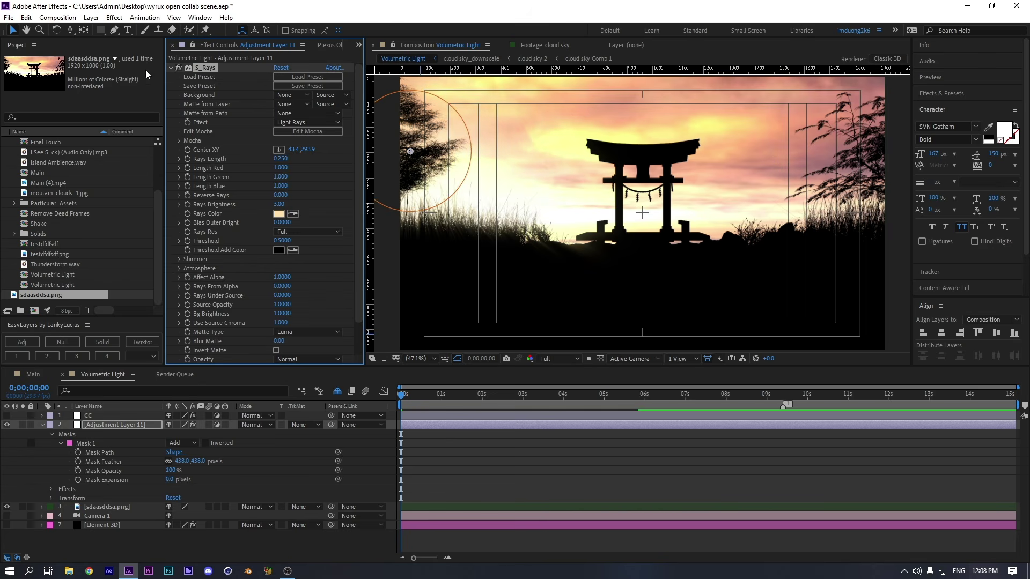
drag(282, 159, 300, 161)
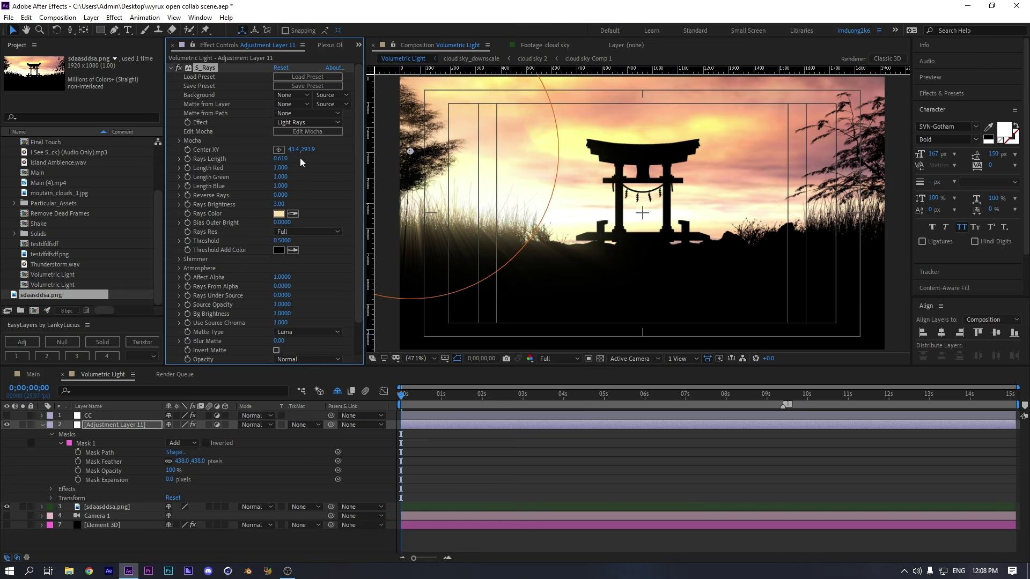
Set the S_Rays Rays Brightness to 1.7 and Bias Outer Bright to 0.35
click(281, 205)
text(1.7)
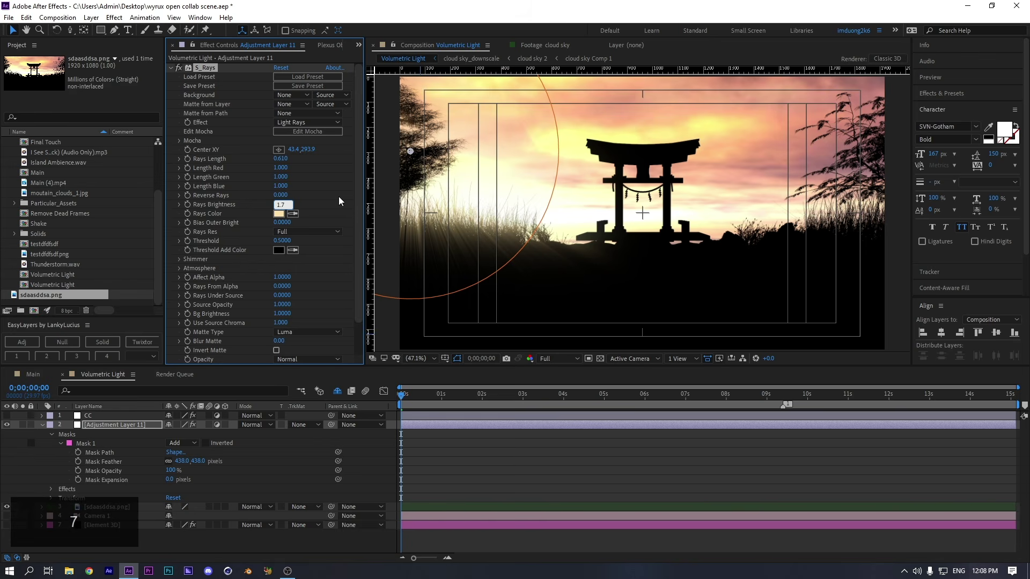
key(Return)
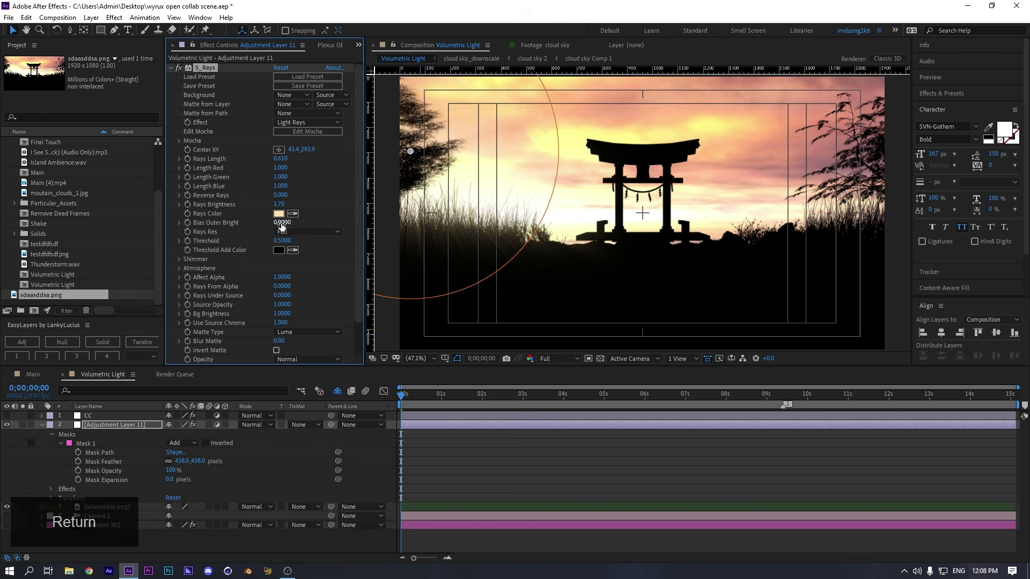
drag(230, 221, 518, 219)
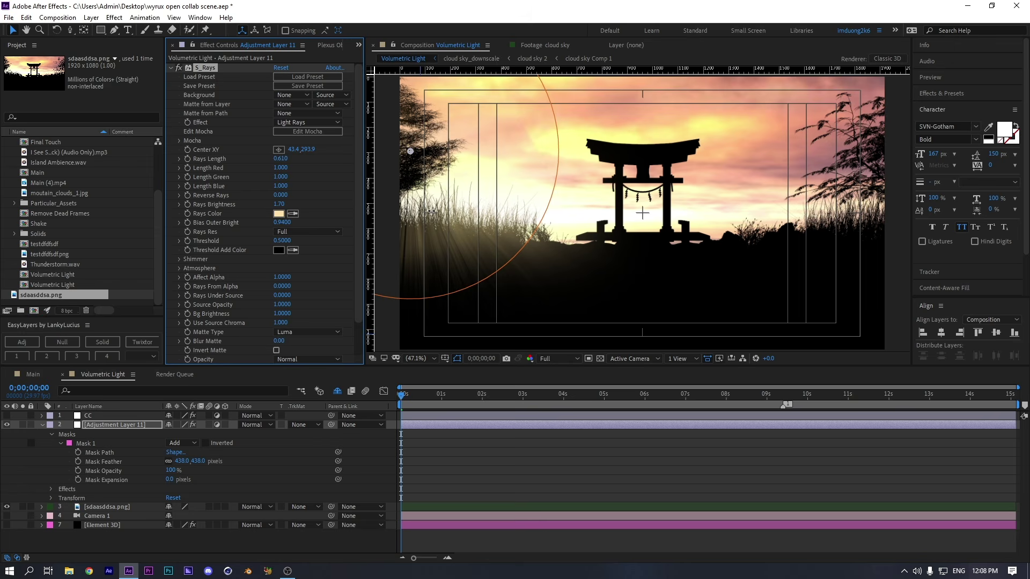
mouse_move(432, 211)
mouse_down()
mouse_move(380, 208)
mouse_move(436, 208)
mouse_move(414, 205)
mouse_up()
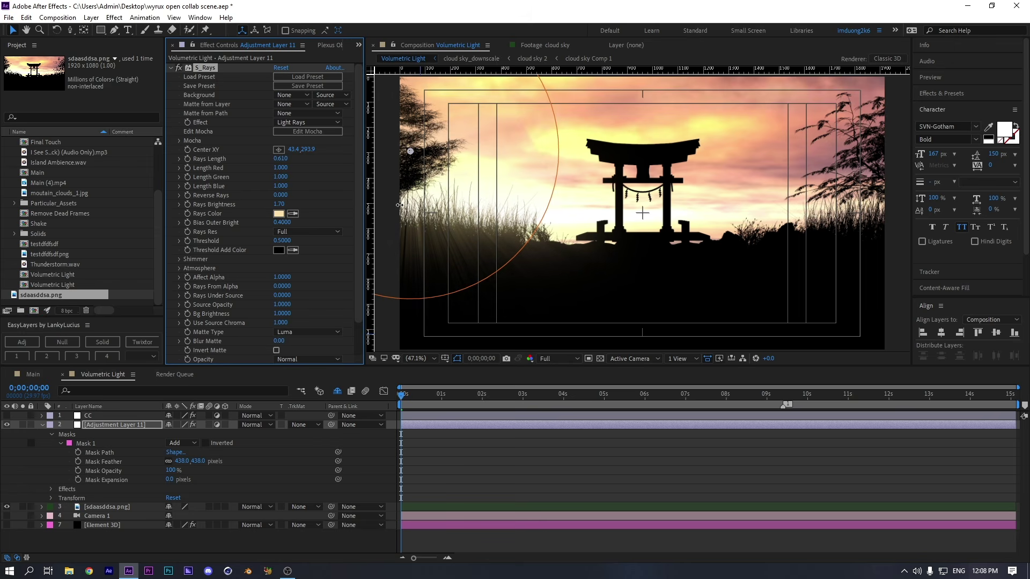
click(491, 468)
Add a second adjustment layer on top of the first and draw a closed Pen mask around the right-hand tree and grass
click(135, 423)
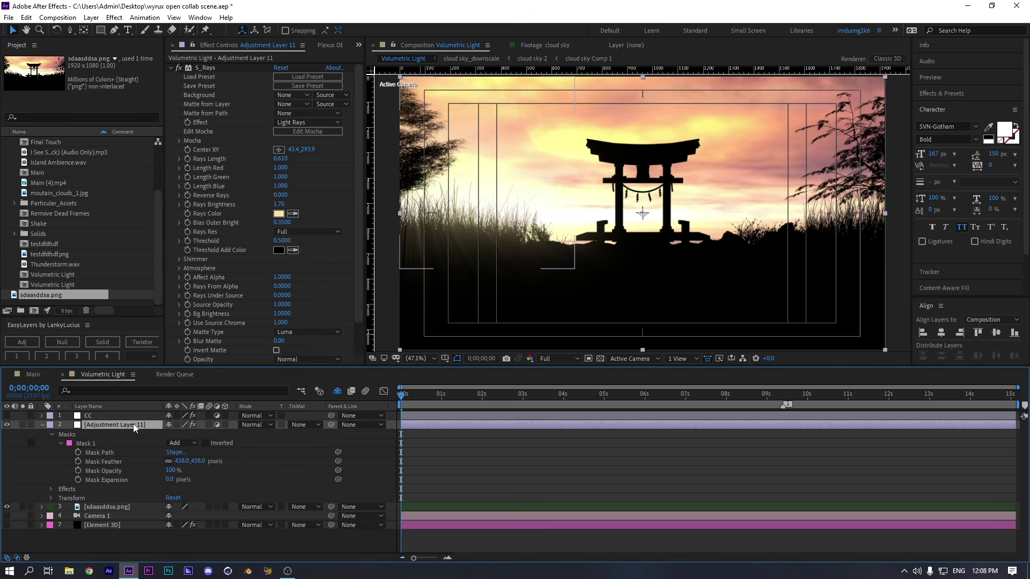
key(ctrl+alt+y)
click(114, 30)
scroll(773, 229, down, 2)
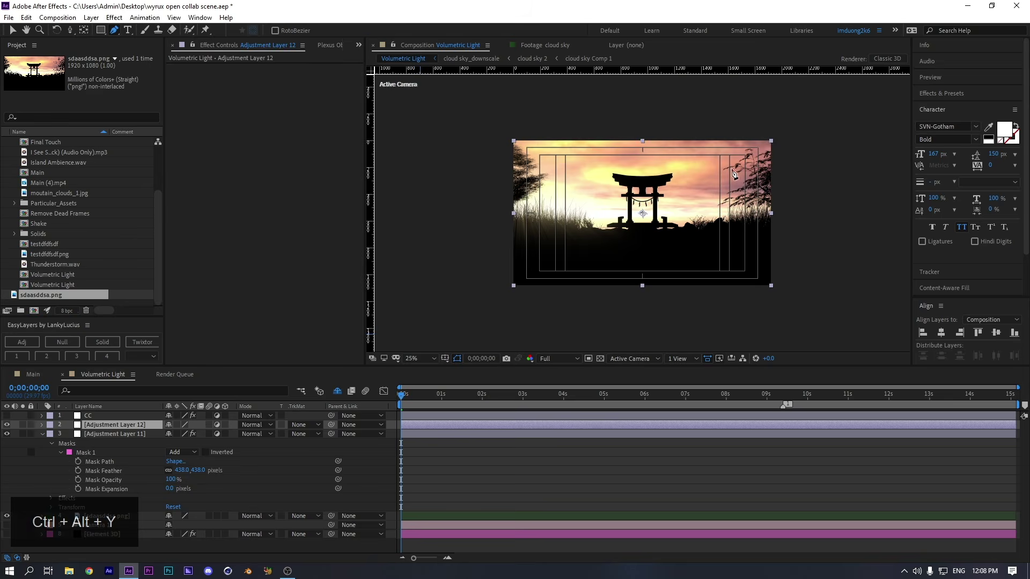
click(799, 243)
click(713, 224)
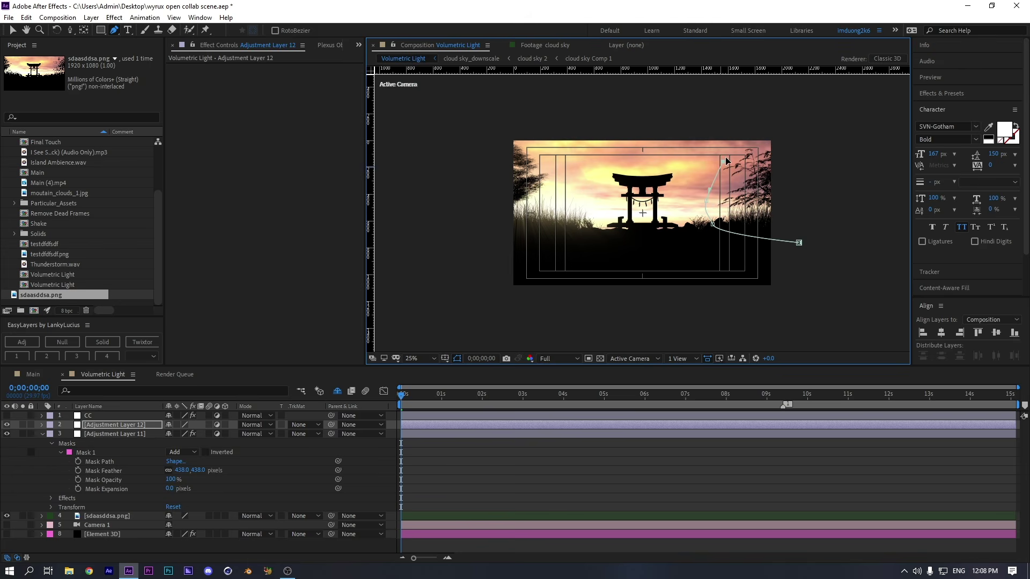
drag(756, 136, 810, 164)
click(798, 243)
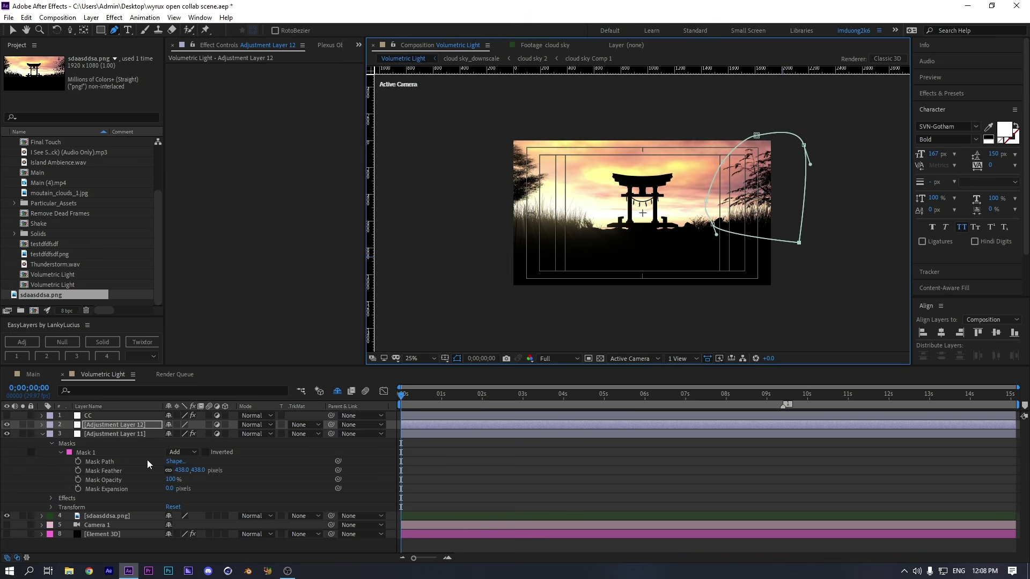
Set the Mask 1 feather of Adjustment Layer 12 to 172 pixels
click(143, 426)
key(m)
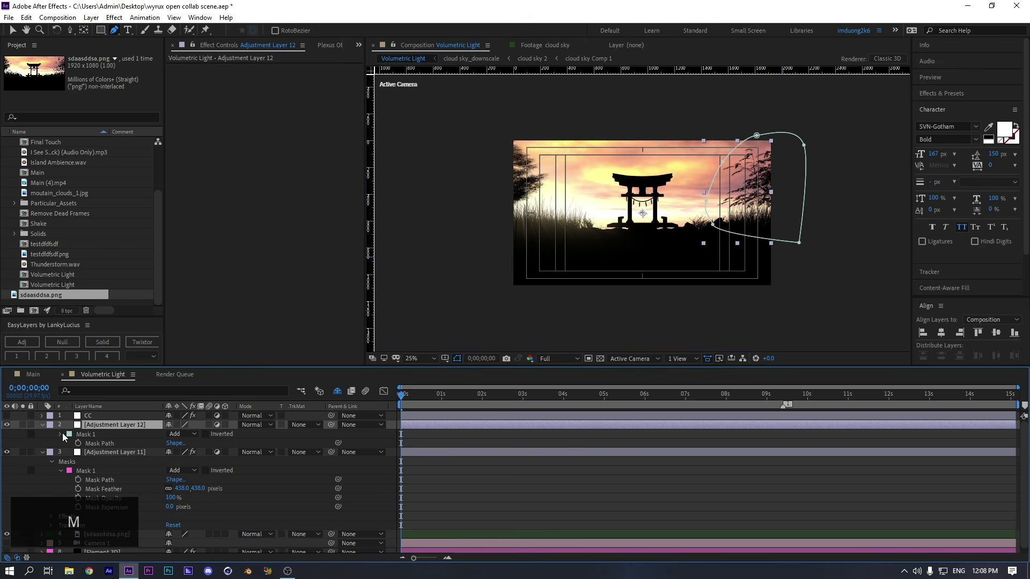
click(60, 434)
click(105, 452)
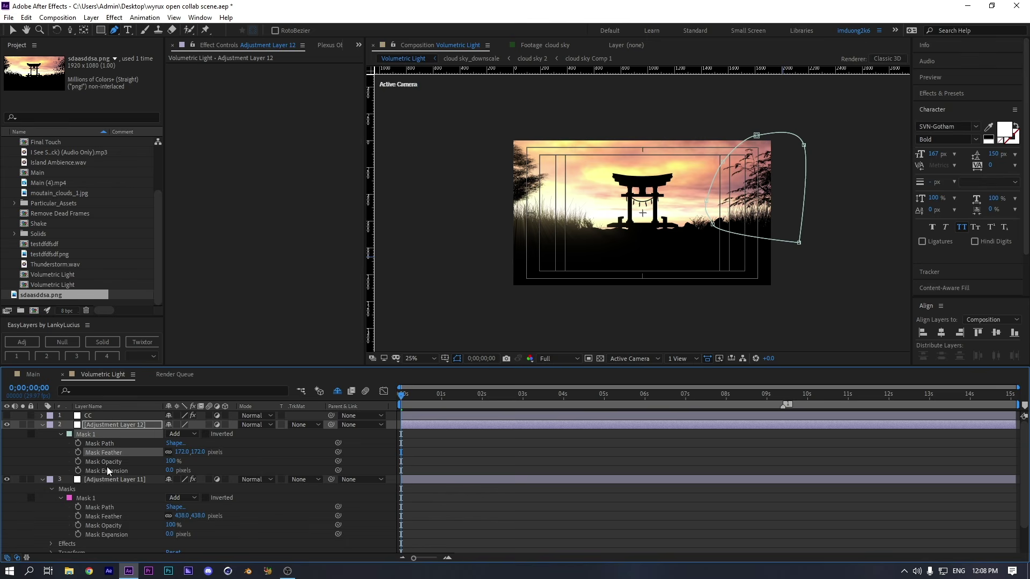
Copy the S_Rays effect from Adjustment Layer 11 to Adjustment Layer 12 and move its center onto the right-hand tree, about 1815, 338
click(114, 481)
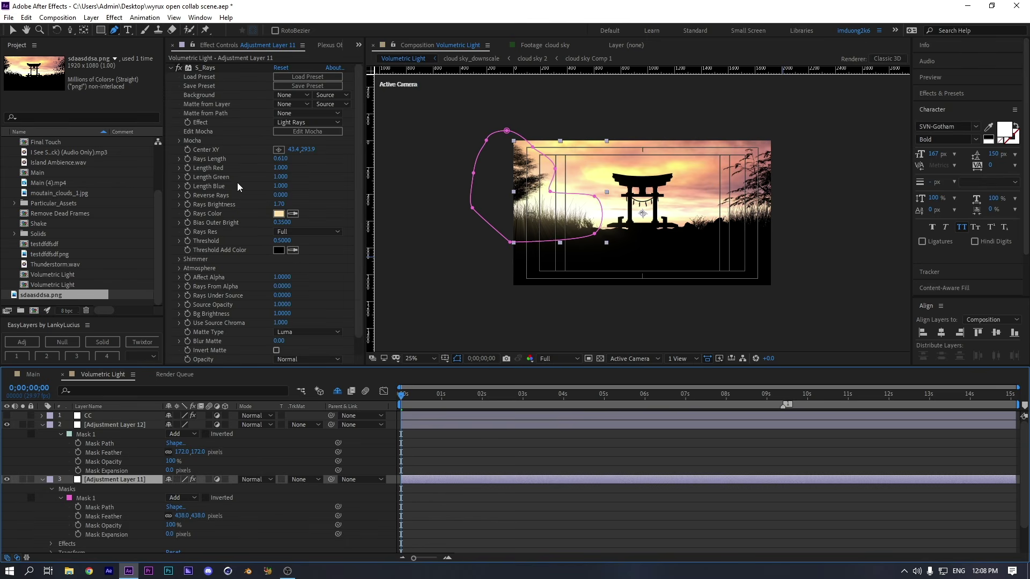
click(208, 68)
key(ctrl+c)
click(124, 427)
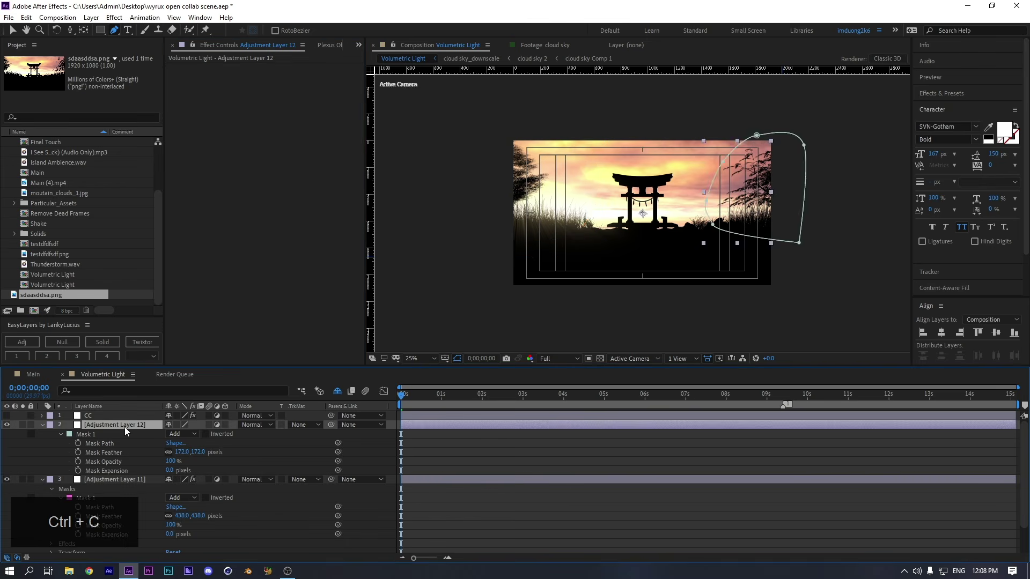
key(ctrl+v)
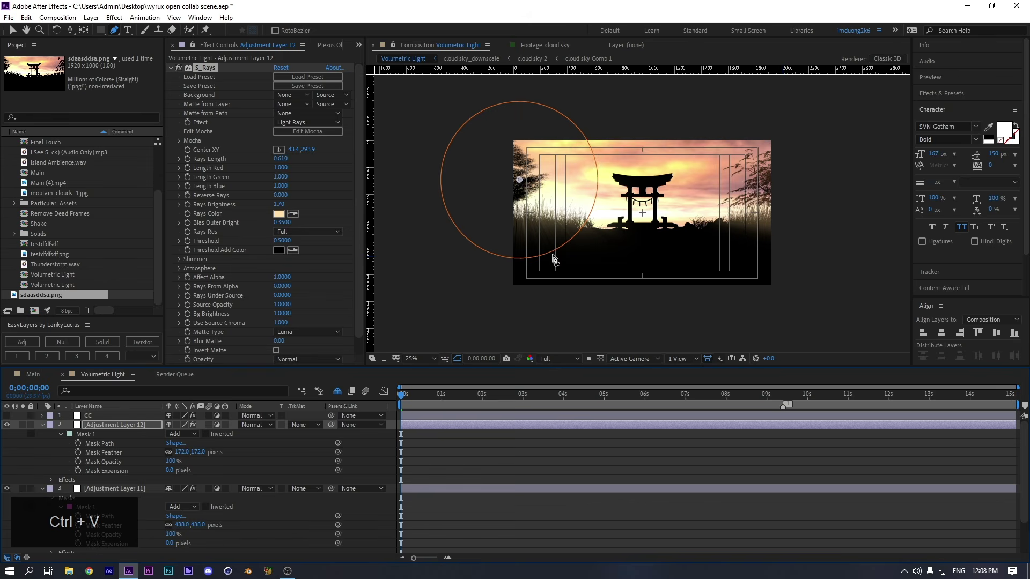
drag(525, 181, 758, 188)
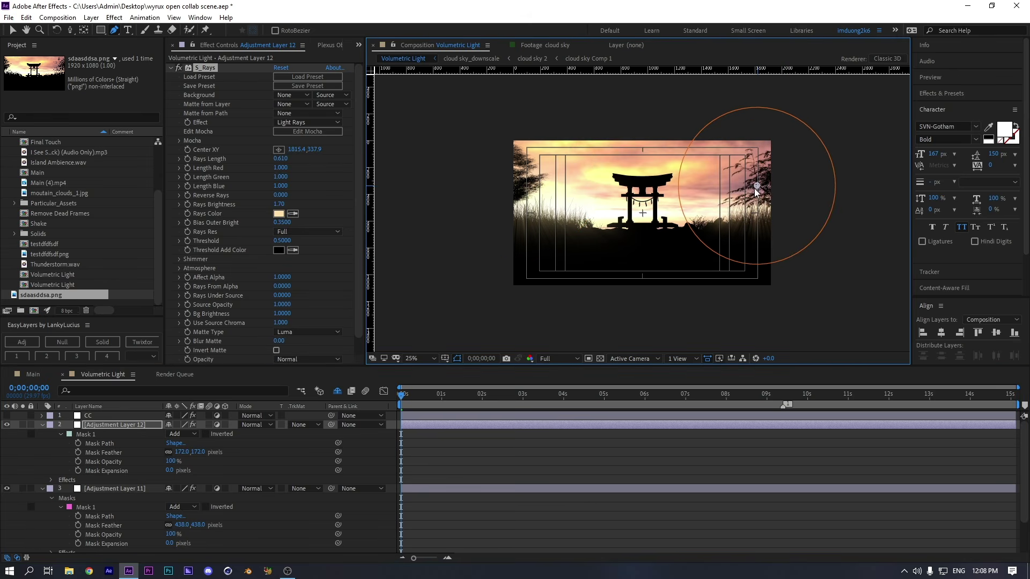
Set Adjustment Layer 12's mask feather to 144 pixels and its mask expansion to 56 pixels
mouse_move(184, 452)
mouse_down()
mouse_move(116, 470)
mouse_move(382, 470)
mouse_move(196, 466)
mouse_up()
click(423, 357)
click(430, 385)
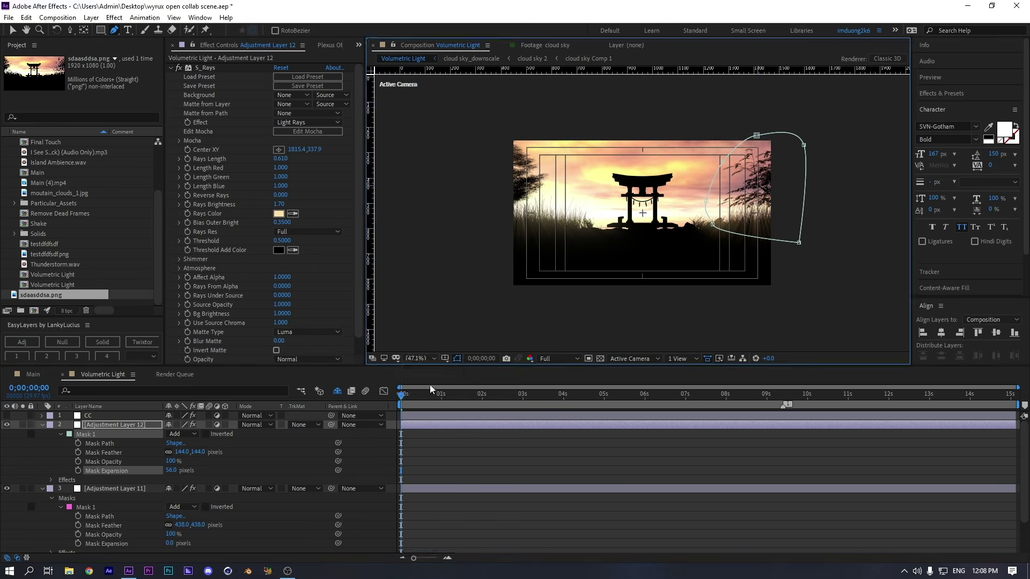
click(493, 461)
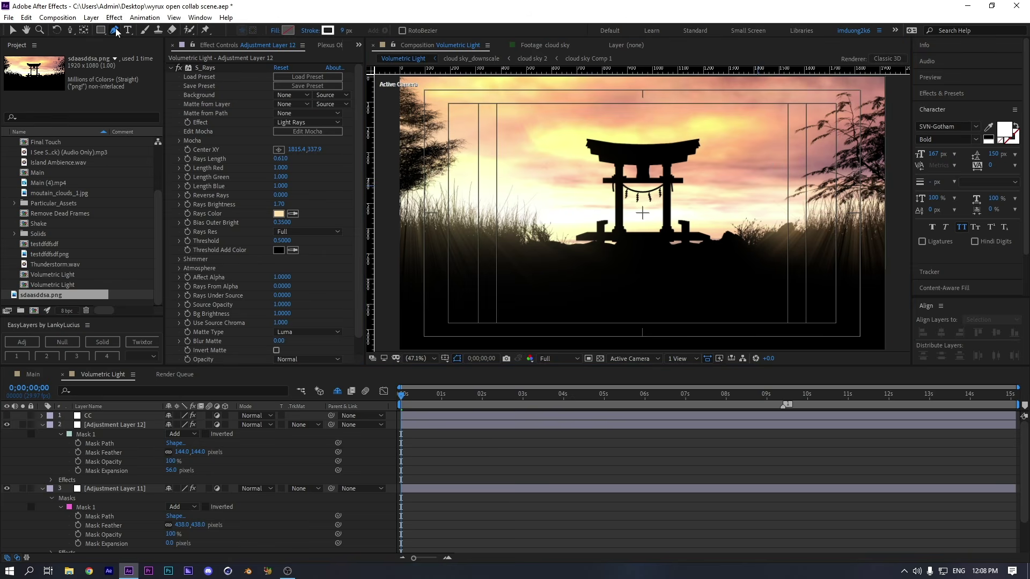
Add a third adjustment layer above Adjustment Layer 12 and draw a closed Pen mask around the torii gate
click(118, 424)
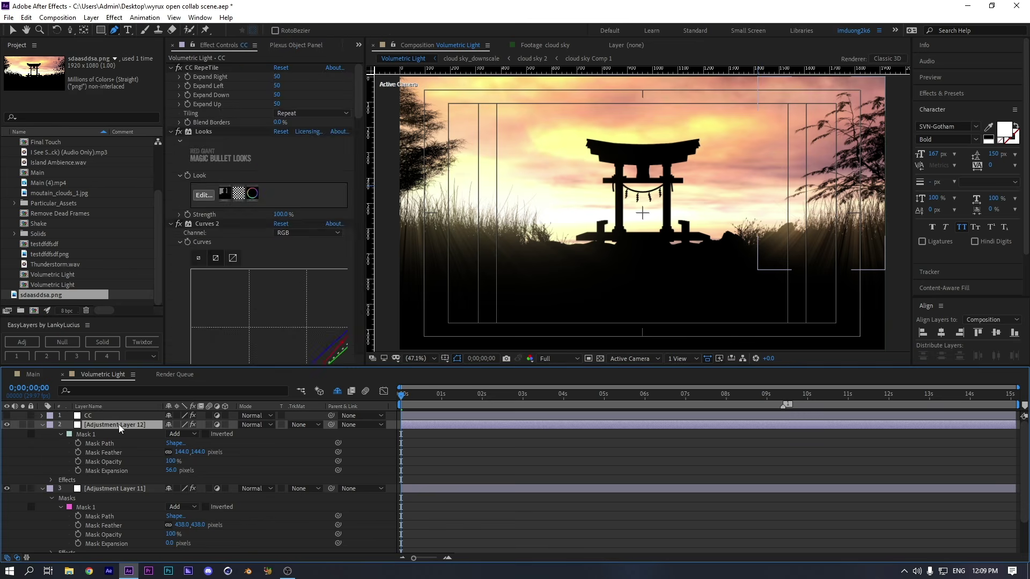
key(ctrl+alt+y)
scroll(612, 236, down, 2)
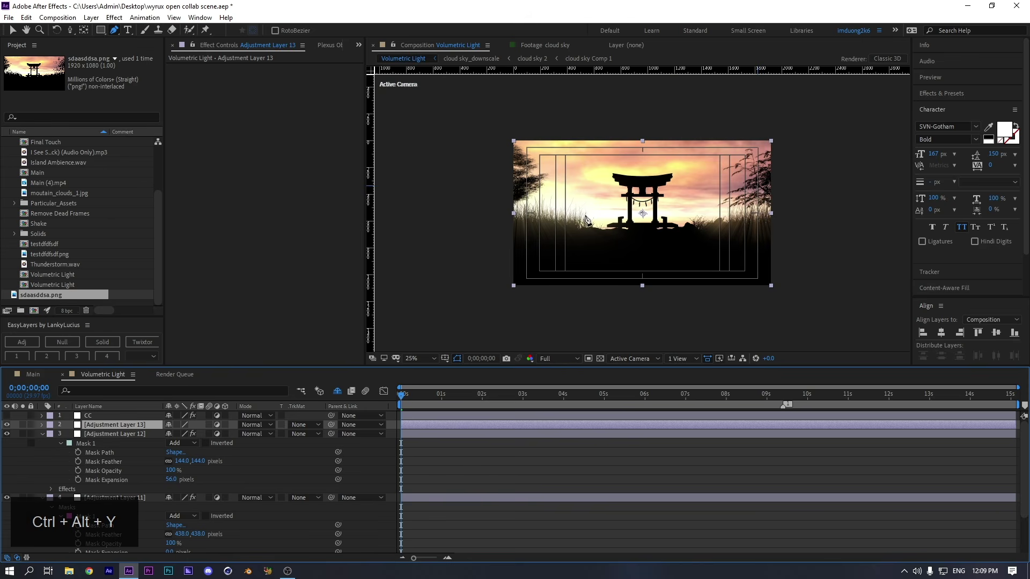
drag(646, 252, 692, 191)
click(681, 165)
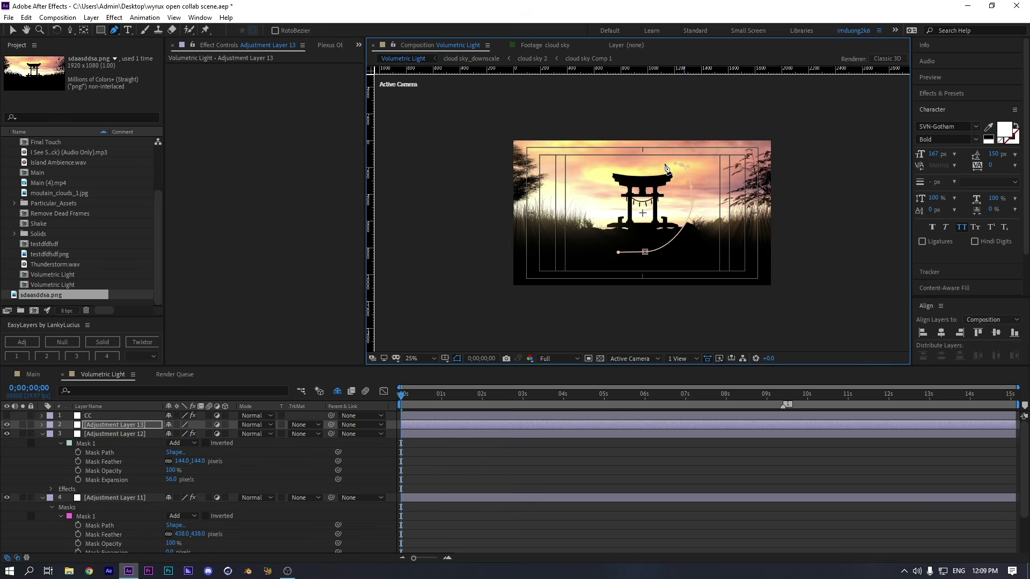
click(602, 167)
drag(594, 192, 598, 209)
click(607, 239)
click(645, 251)
Copy S_Rays from Adjustment Layer 12 to Adjustment Layer 13 and move its center to the middle of the gate, about 959, 514
click(130, 435)
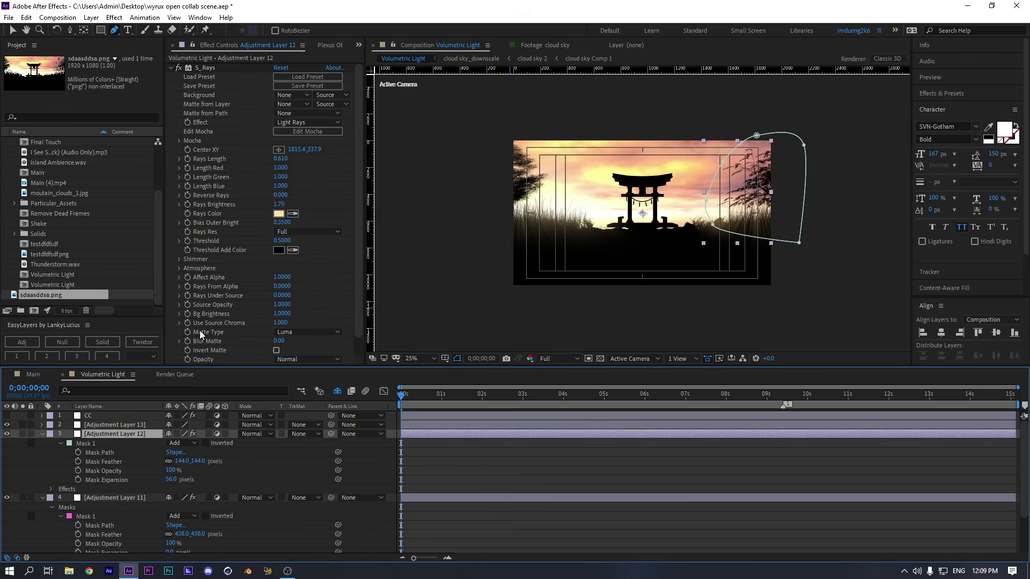
click(208, 68)
key(ctrl+c)
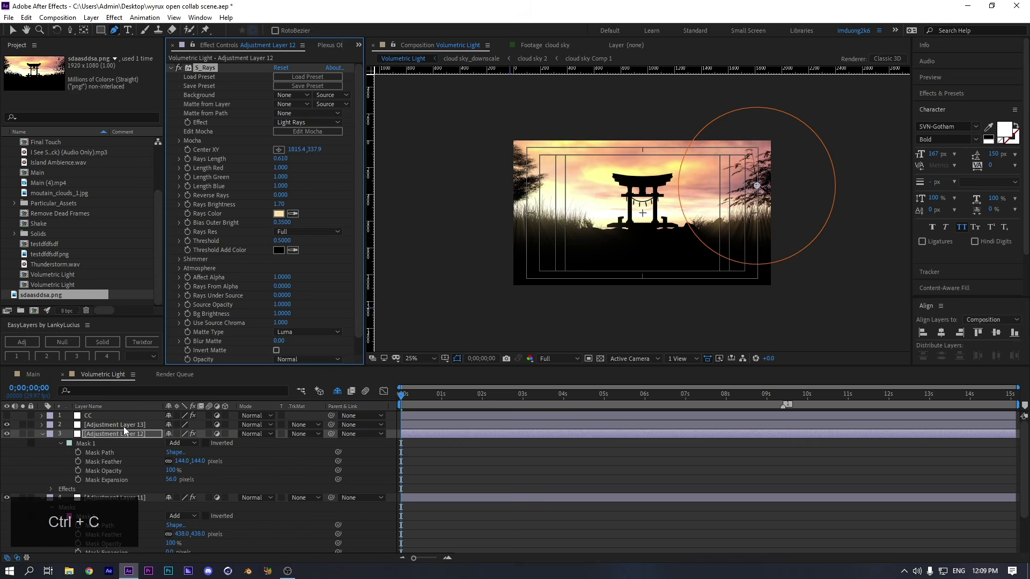
click(123, 426)
key(ctrl+v)
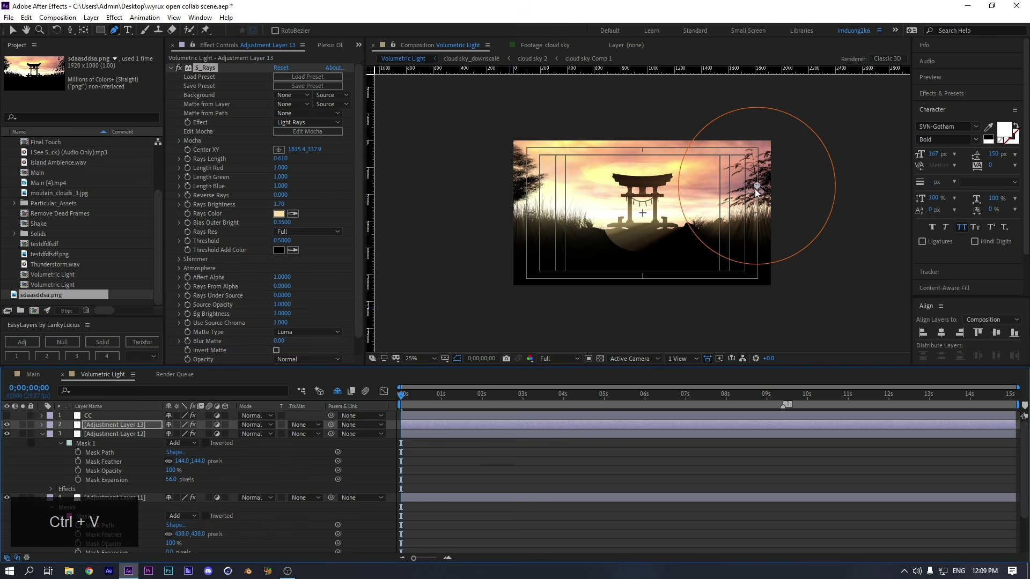
drag(756, 186, 643, 210)
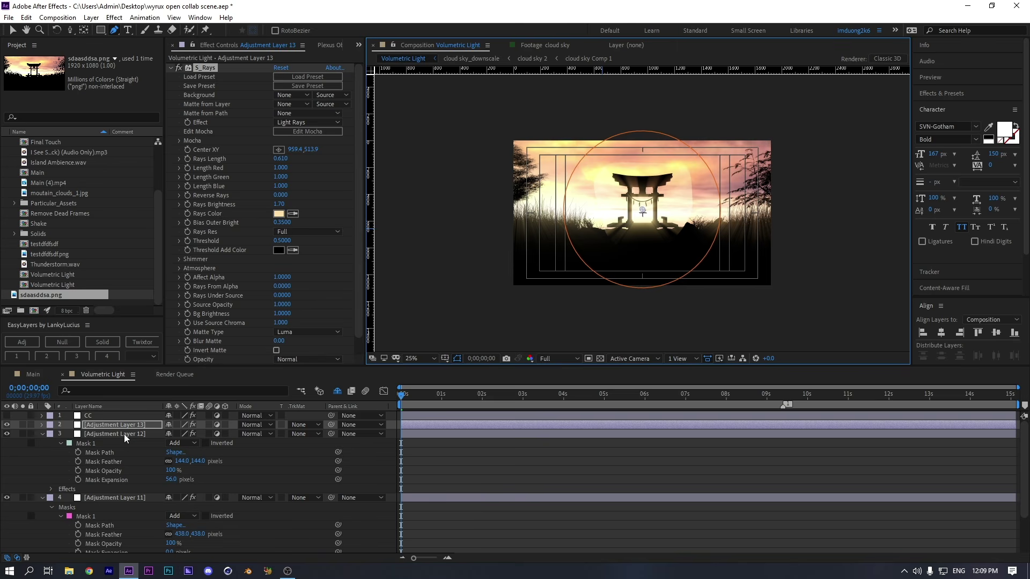
Set the feather of Adjustment Layer 13's Mask 1 to 147 pixels
key(m)
key(m)
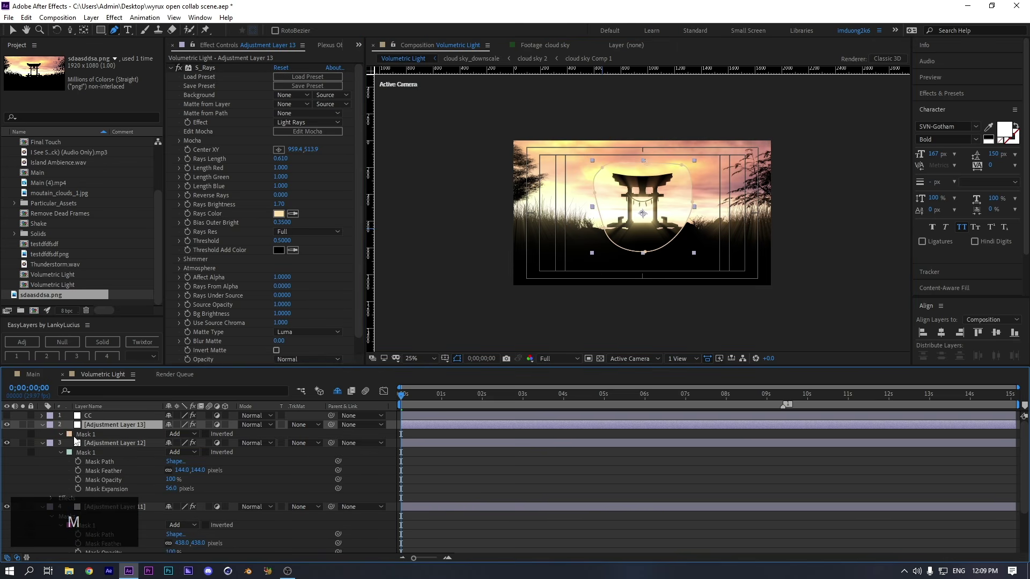
drag(180, 453, 261, 455)
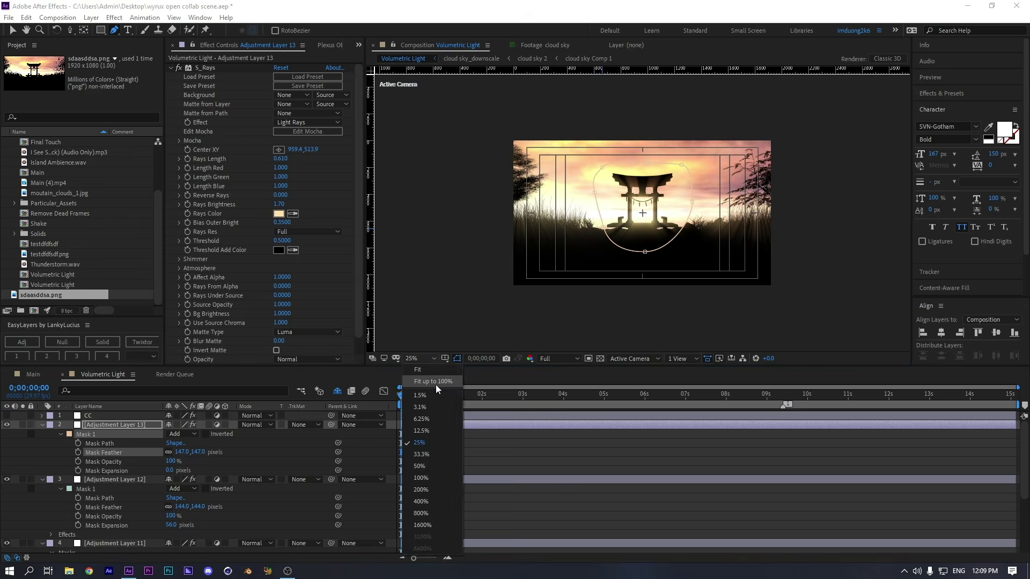
key(shift+/)
click(513, 450)
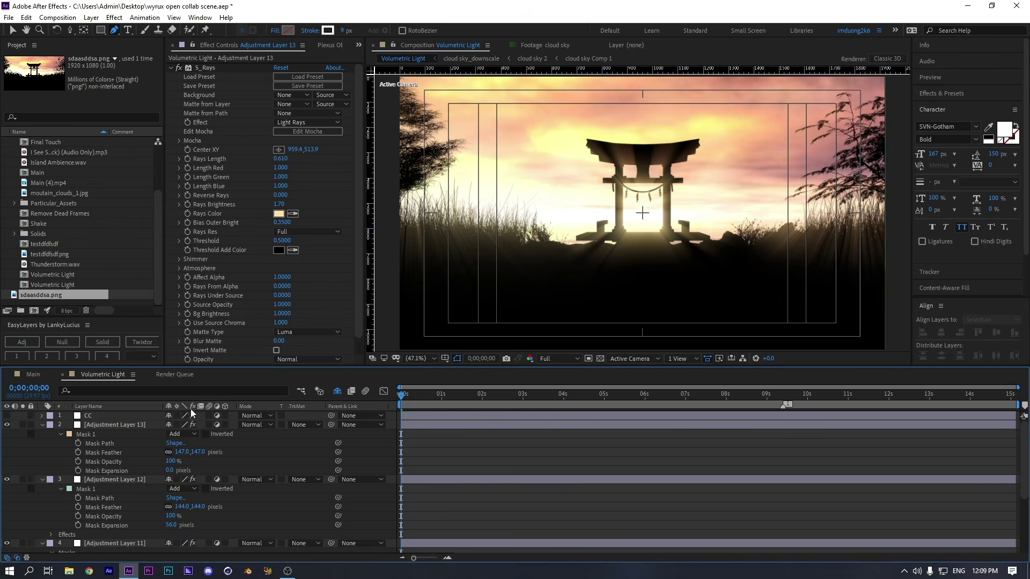
Place the Volumetric Light composition in the Main comp just below the CC layer and set its blending mode to Screen
click(32, 374)
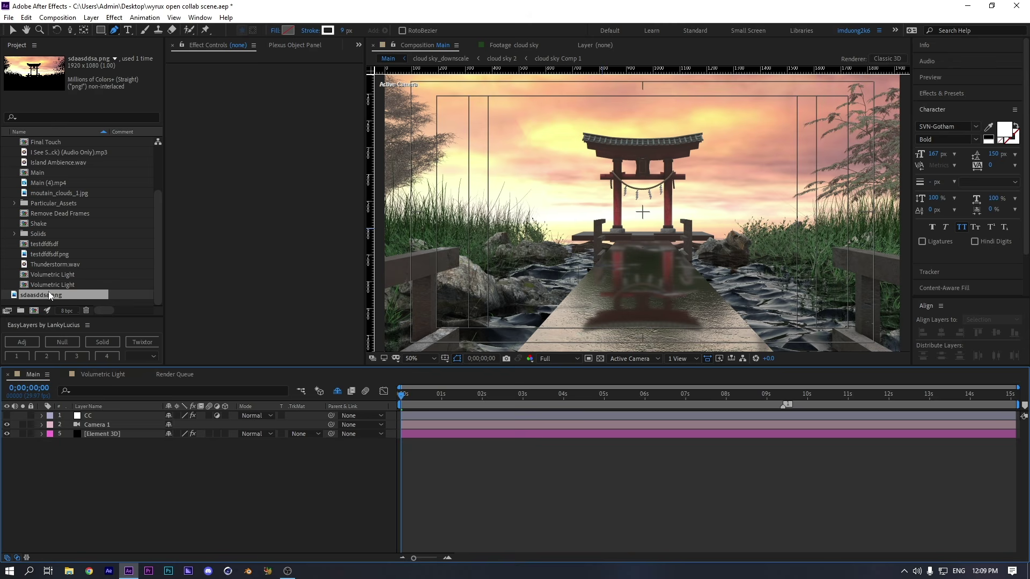
click(63, 285)
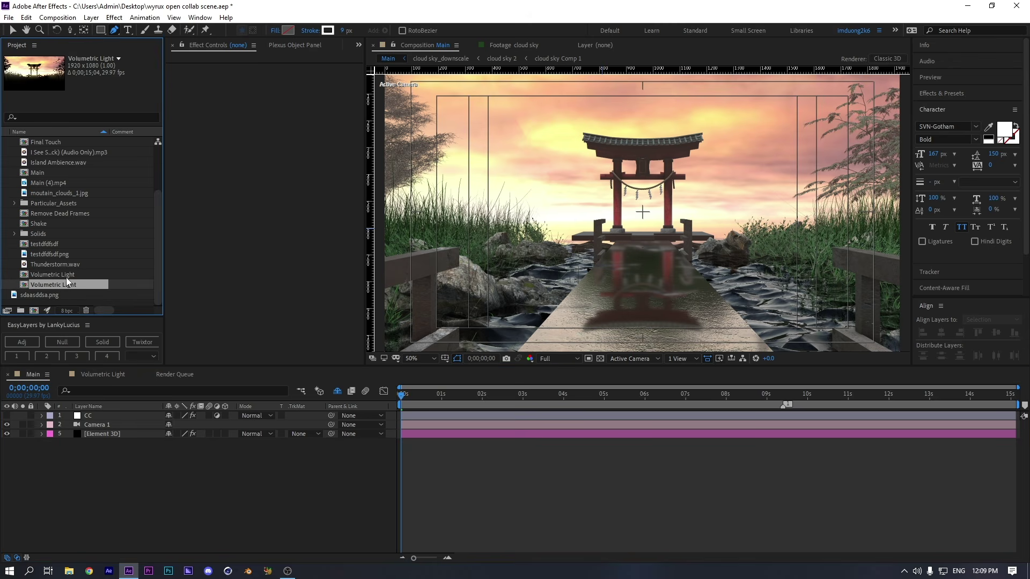
click(66, 277)
click(66, 286)
drag(70, 287, 98, 425)
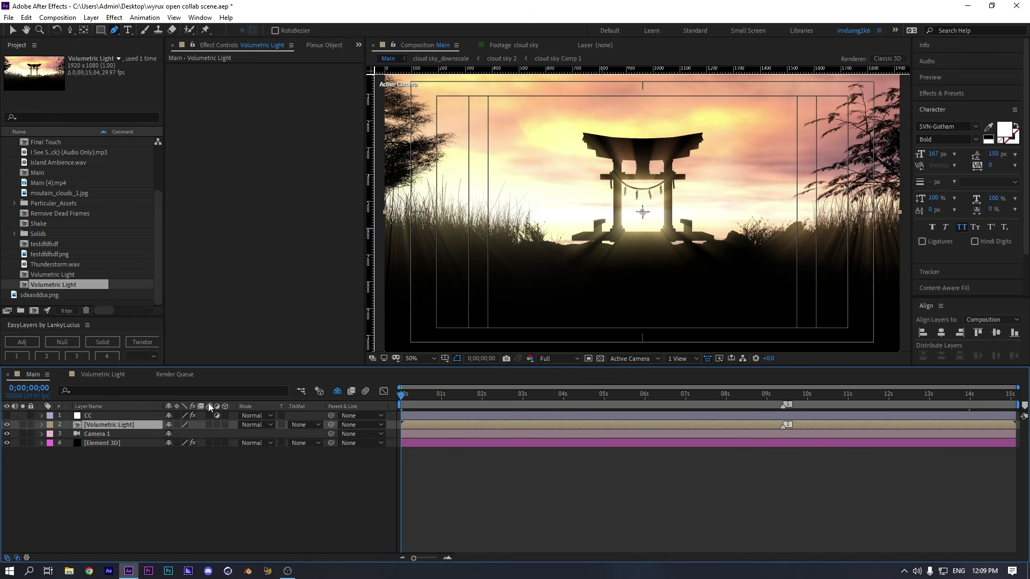
click(252, 425)
click(301, 229)
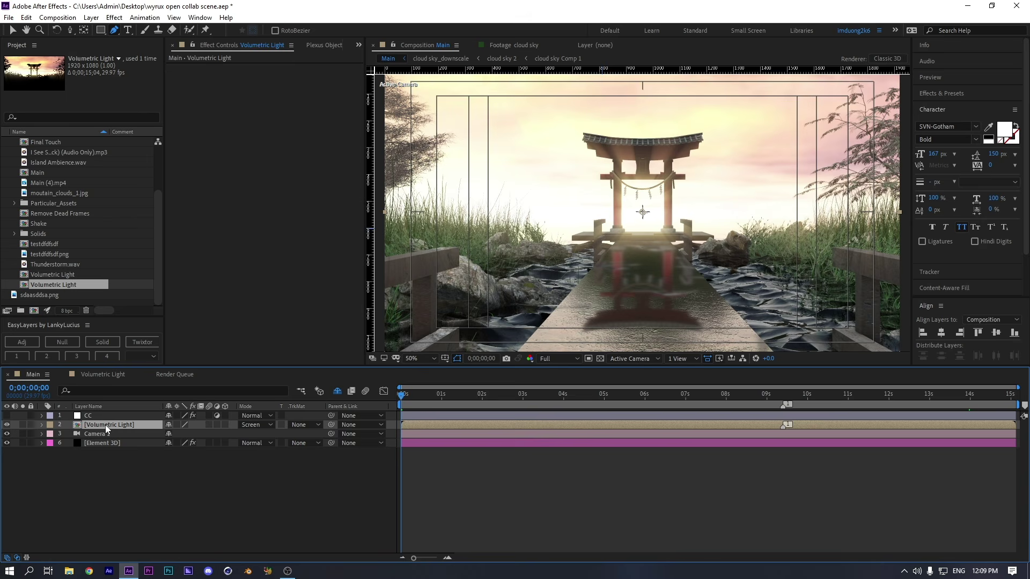
Apply Curves to the Volumetric Light layer and shape the RGB curve with raised shadows and slightly lowered highlights
key(ctrl+space)
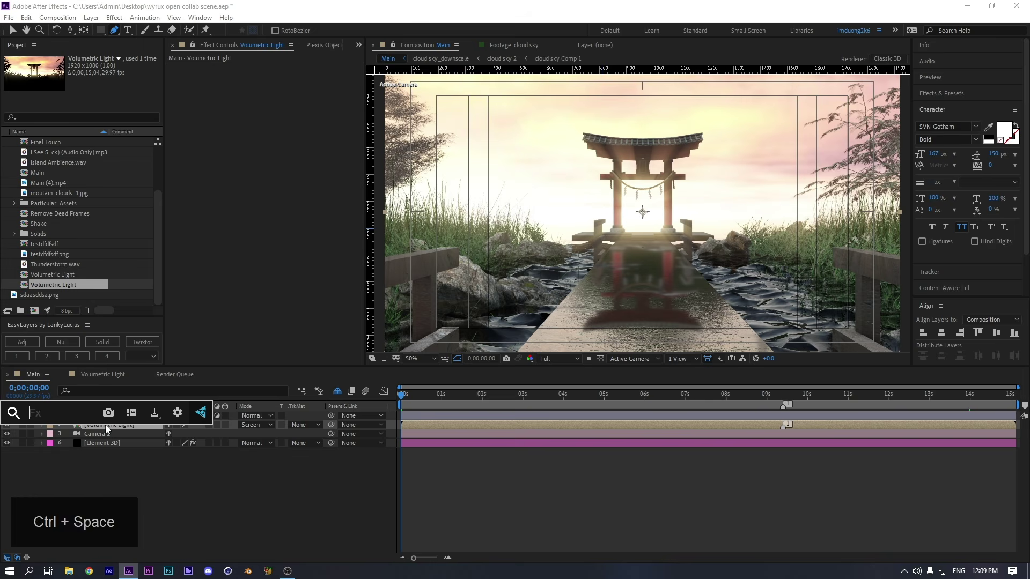
key(Return)
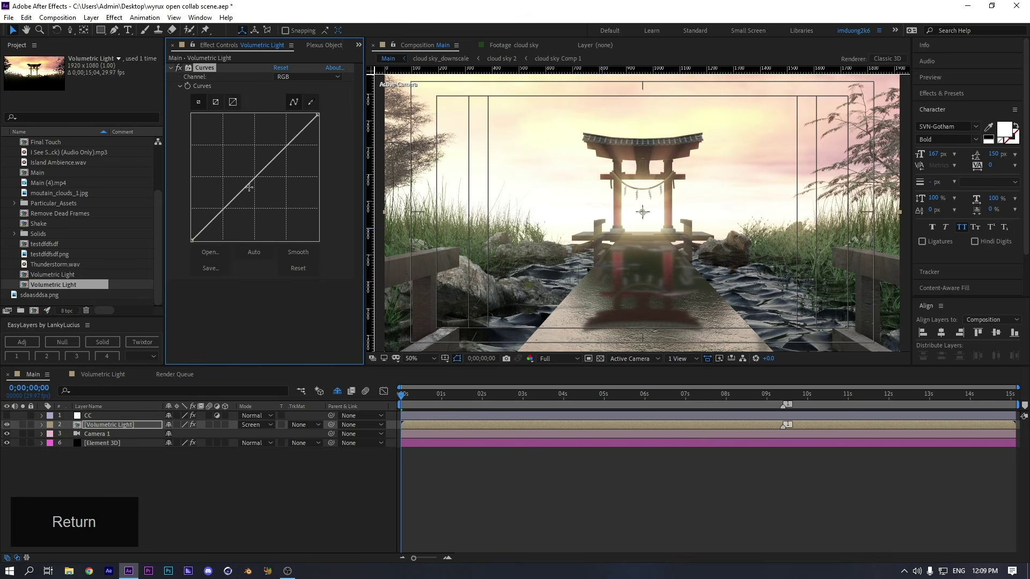
mouse_move(249, 187)
mouse_down()
mouse_move(235, 166)
mouse_move(246, 187)
mouse_up()
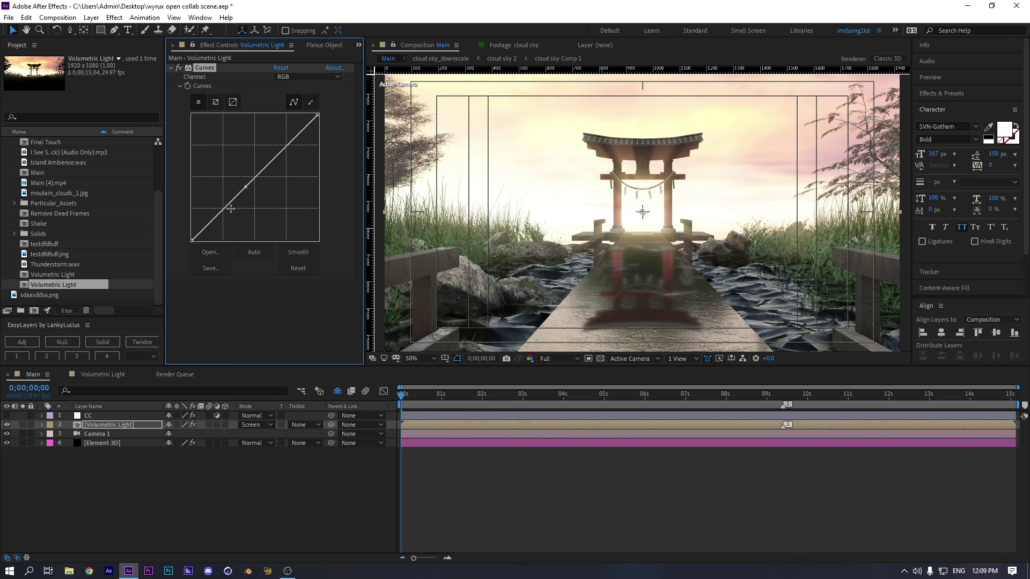
click(242, 187)
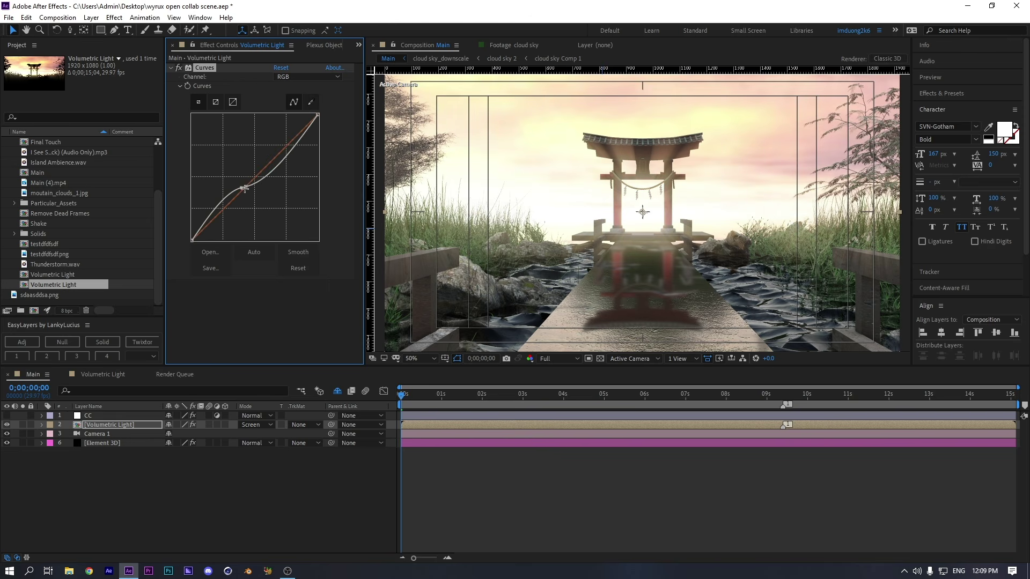
drag(245, 189, 236, 182)
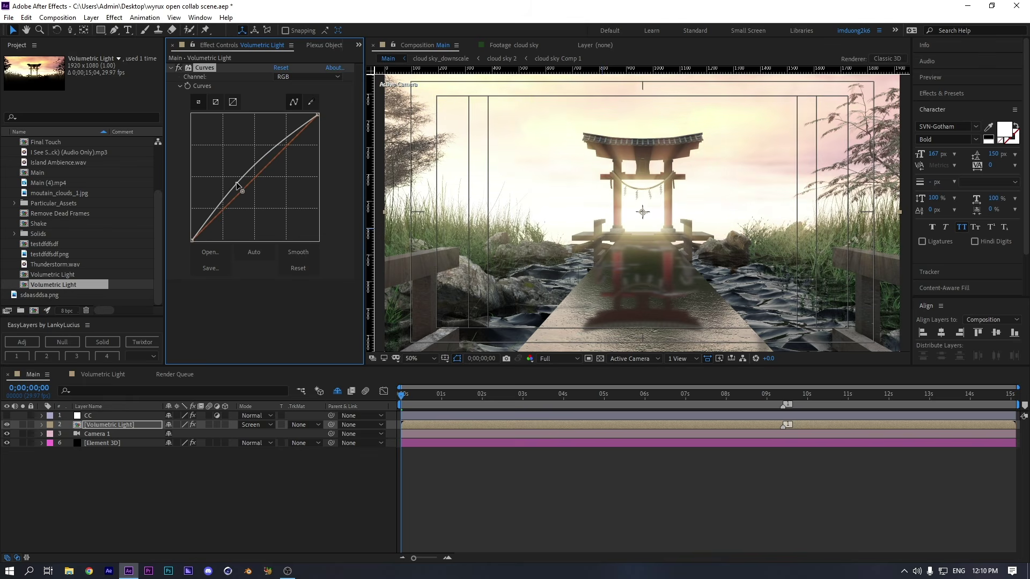
click(282, 149)
mouse_move(282, 149)
mouse_down()
mouse_move(295, 156)
mouse_move(289, 149)
mouse_up()
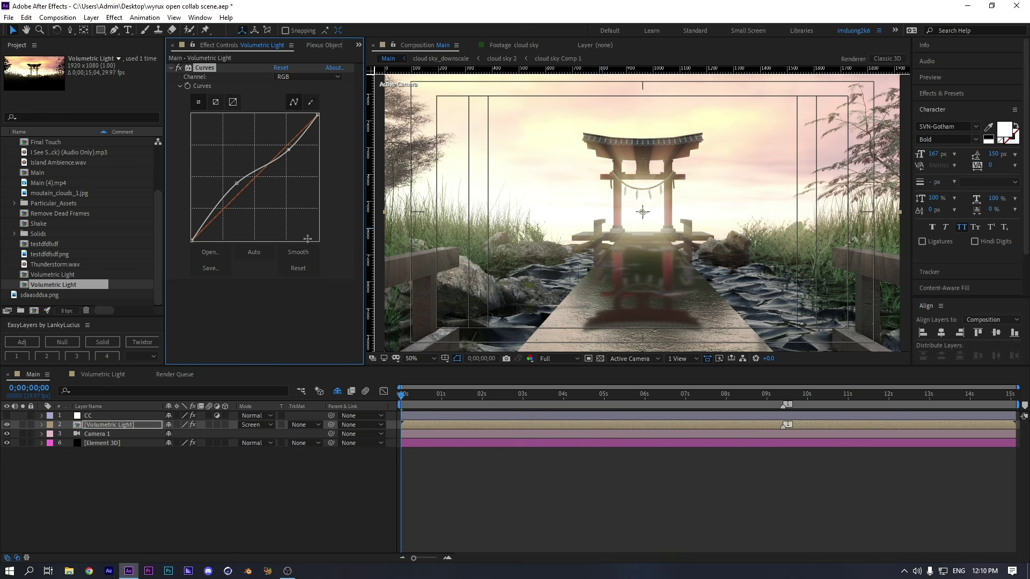
click(466, 492)
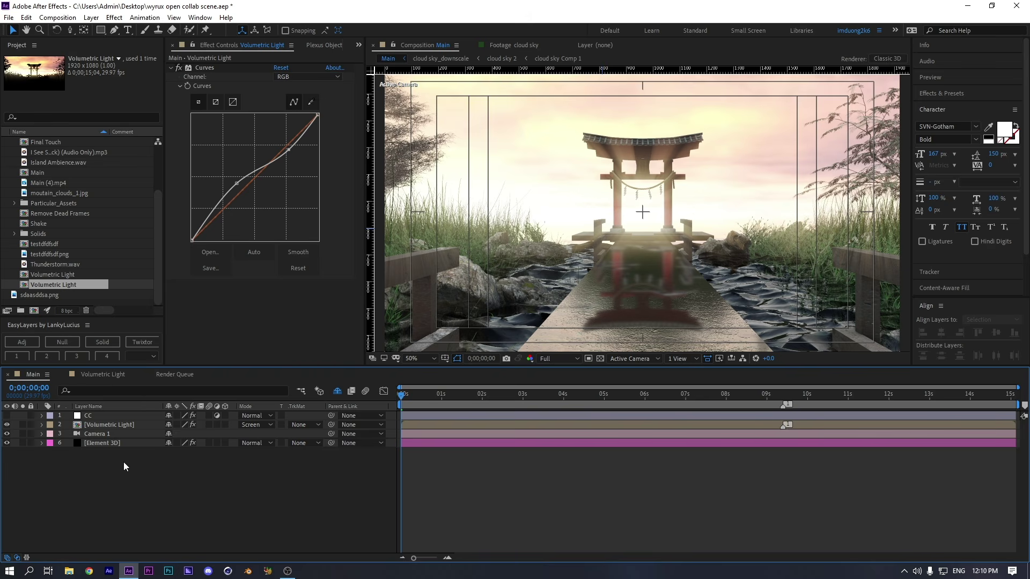
Reveal the shy layers and delete the matte, 3D text, 3d scene like wyrux and Poplar Leaf sprite layers
click(337, 391)
click(90, 440)
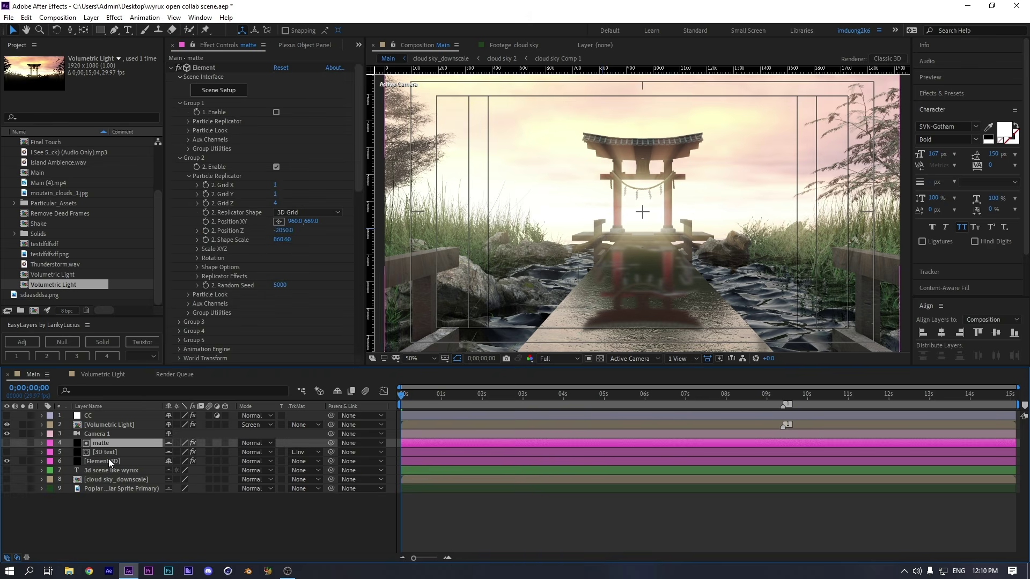
shift+click(111, 453)
key(Delete)
click(110, 455)
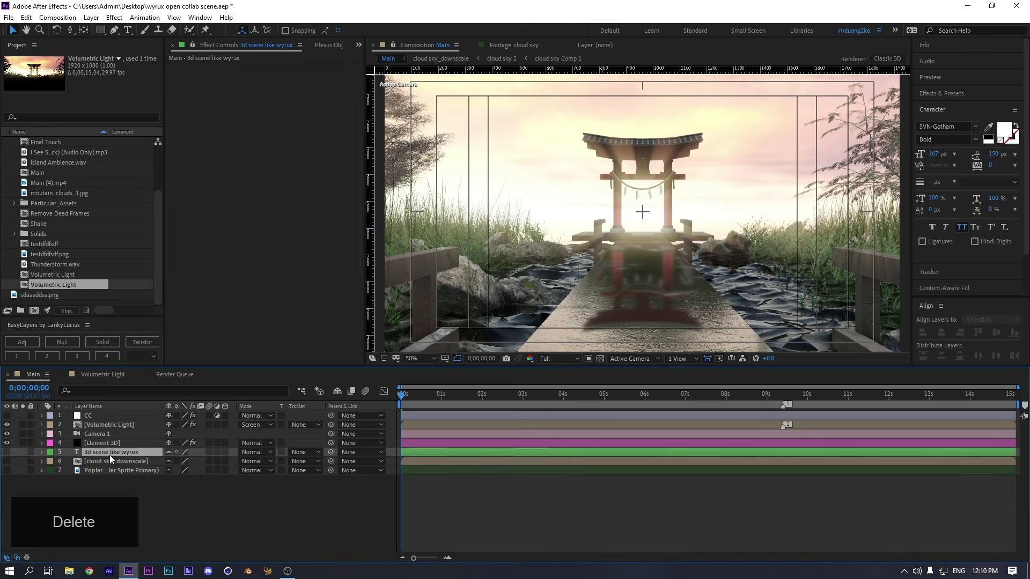
key(Delete)
click(114, 453)
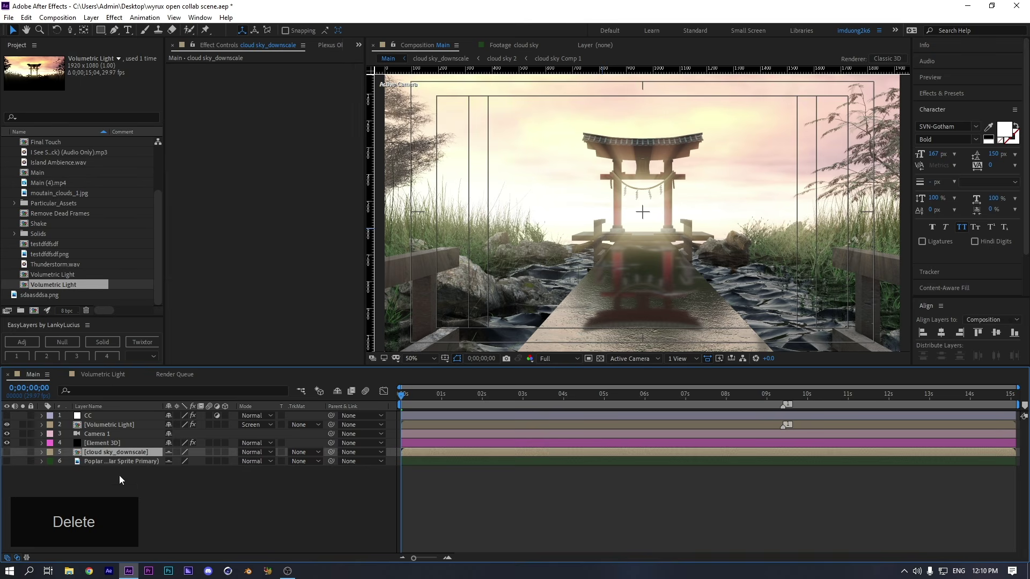
click(119, 475)
click(145, 461)
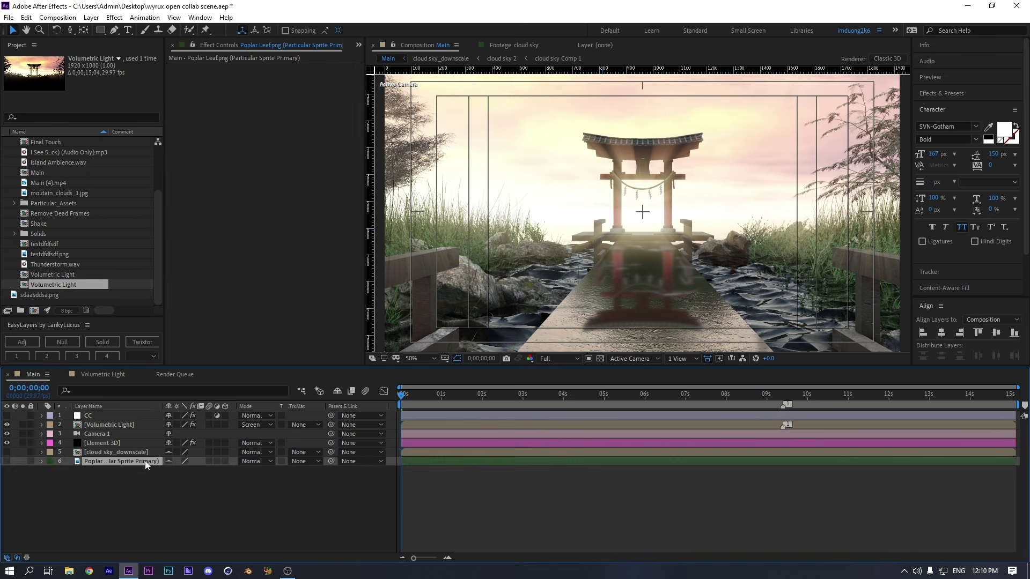
key(Delete)
Add a text layer reading "dick" and place it between the Camera 1 and Element 3D layers
click(134, 31)
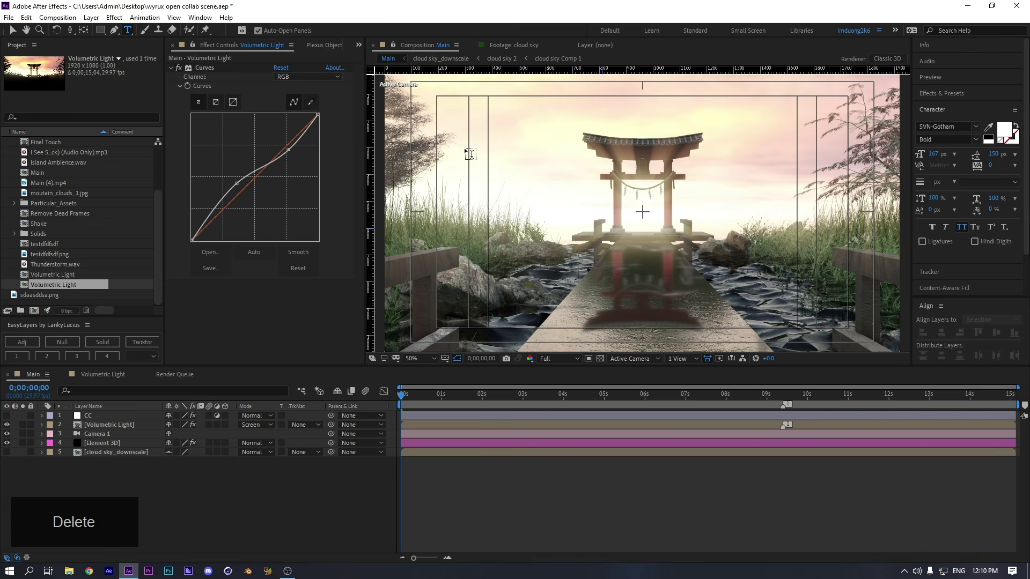
click(555, 217)
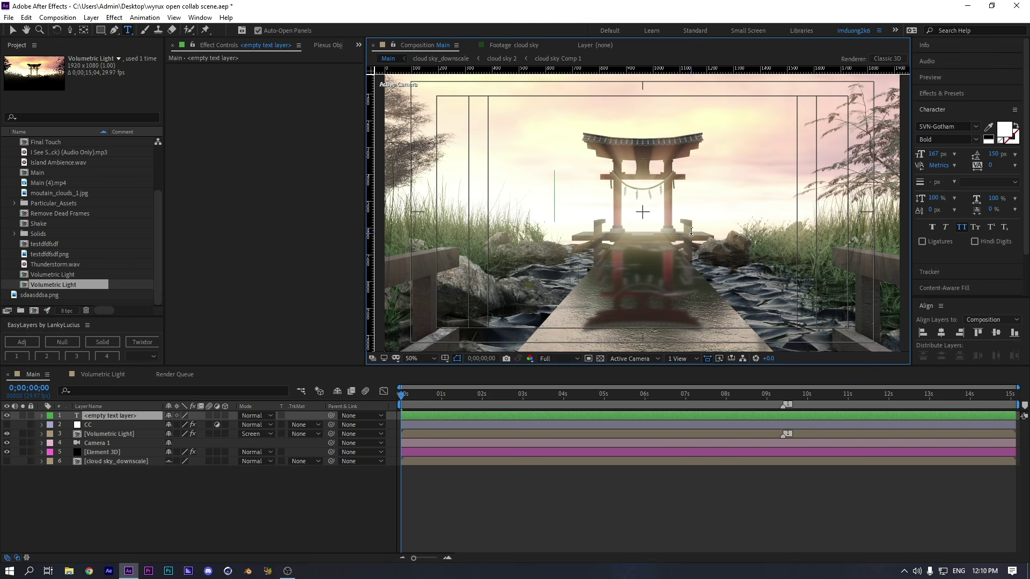
text(dick)
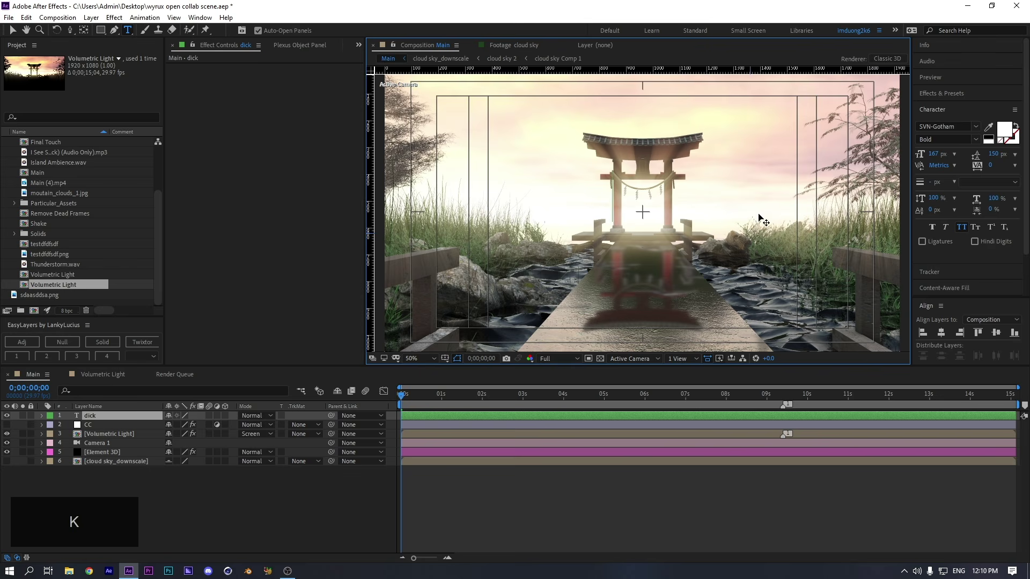
drag(96, 421, 81, 448)
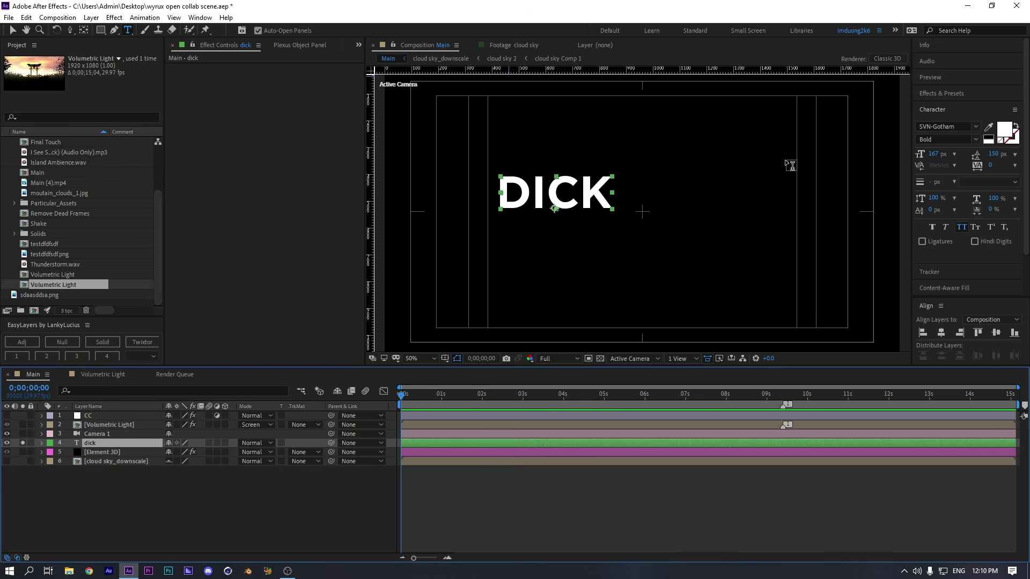
Center the new text layer horizontally and vertically in the composition
click(942, 333)
click(997, 332)
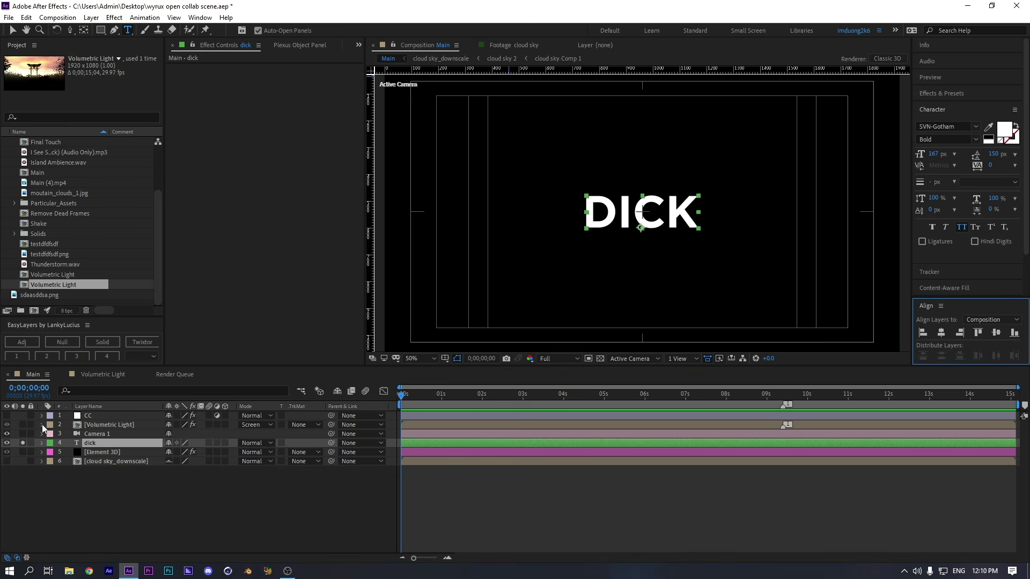
click(127, 445)
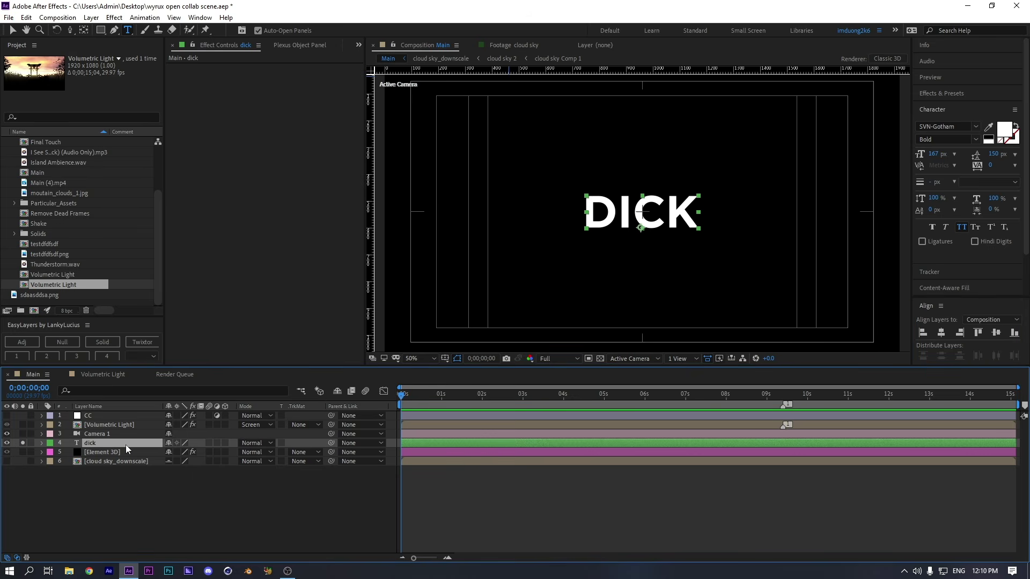
Create a solid named "text 3d" above the text layer and apply the Element effect to it
key(ctrl+y)
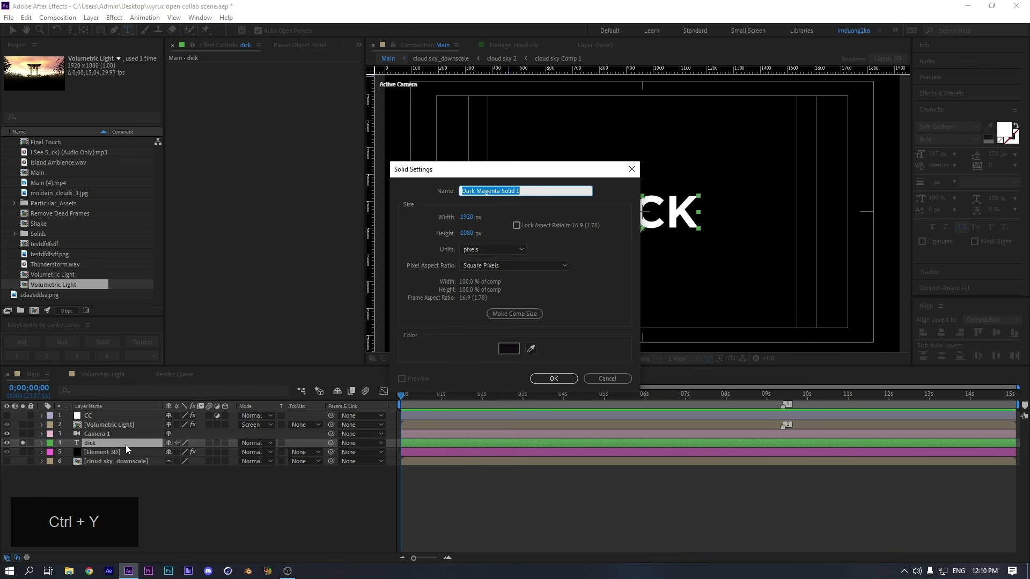
text(text)
text(3d)
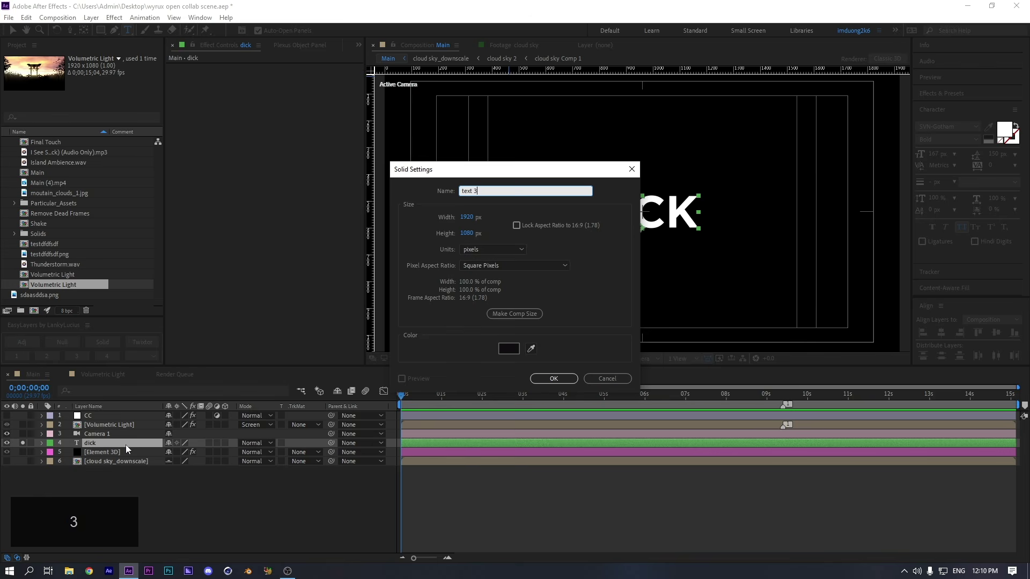
key(Return)
key(ctrl+space)
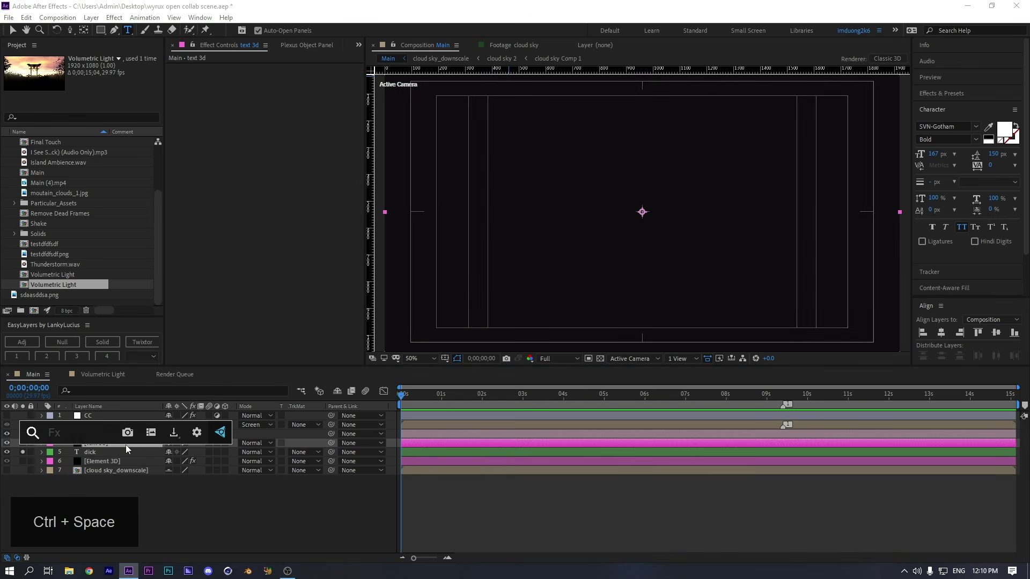
text(ele)
key(Return)
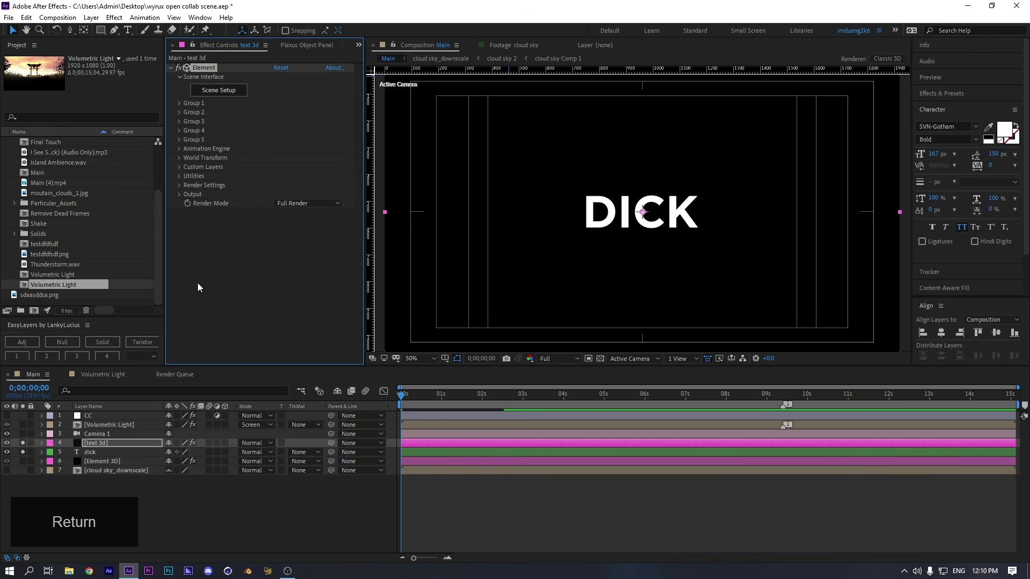
Assign the dick text layer to Path Layer 1 in the Element effect's Custom Text and Masks
click(181, 166)
click(189, 175)
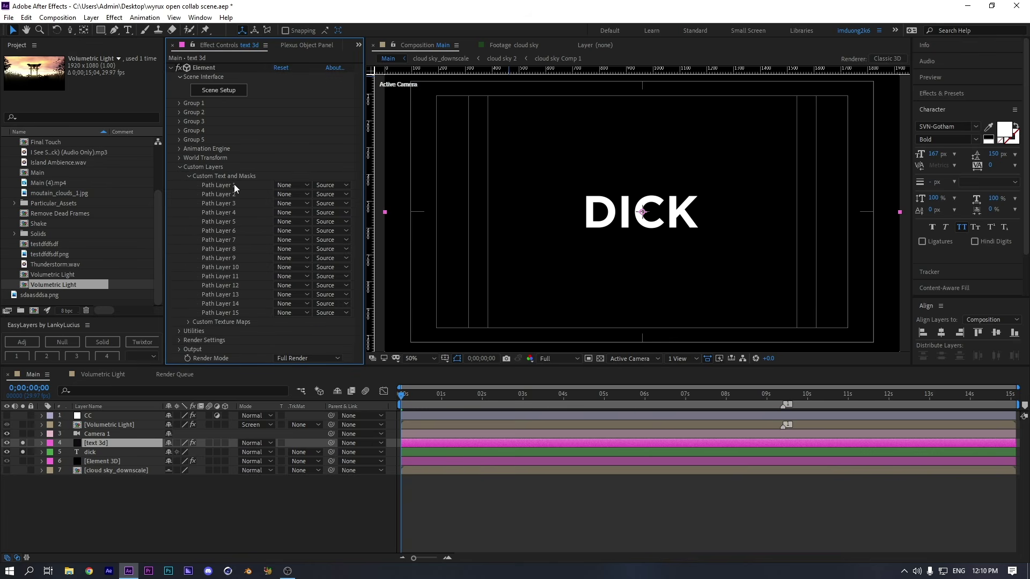
click(289, 186)
click(311, 235)
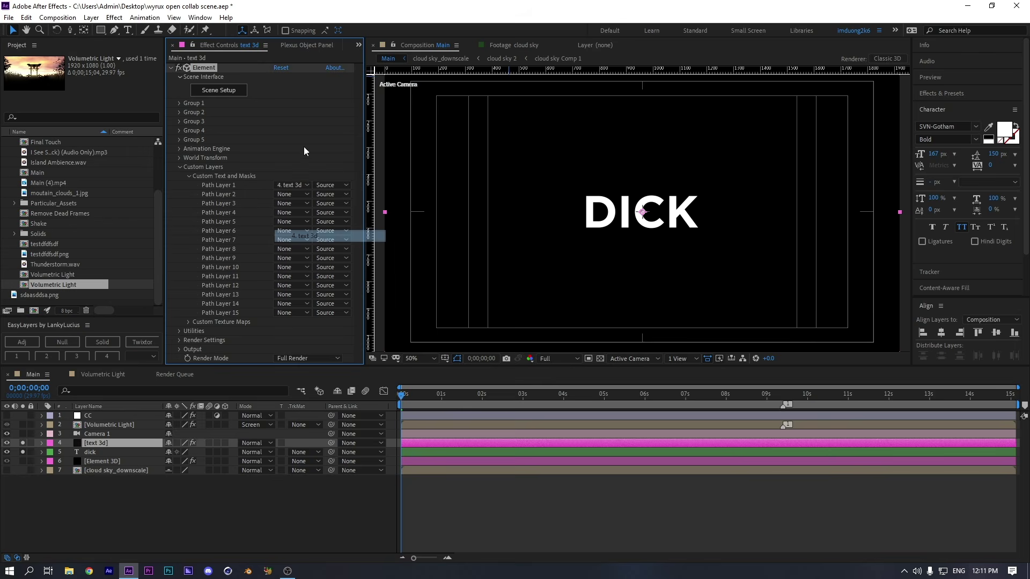
click(300, 186)
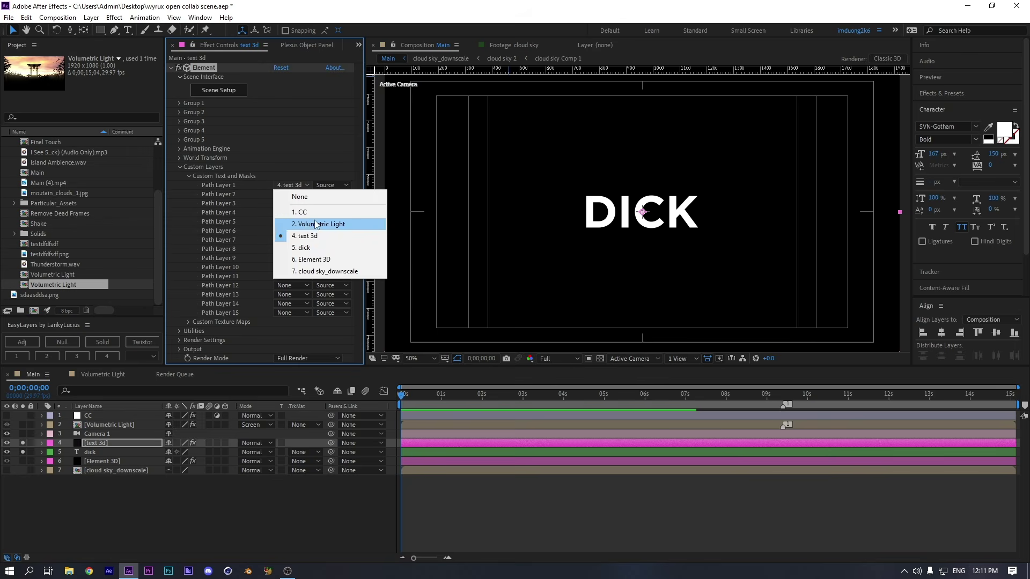
click(306, 247)
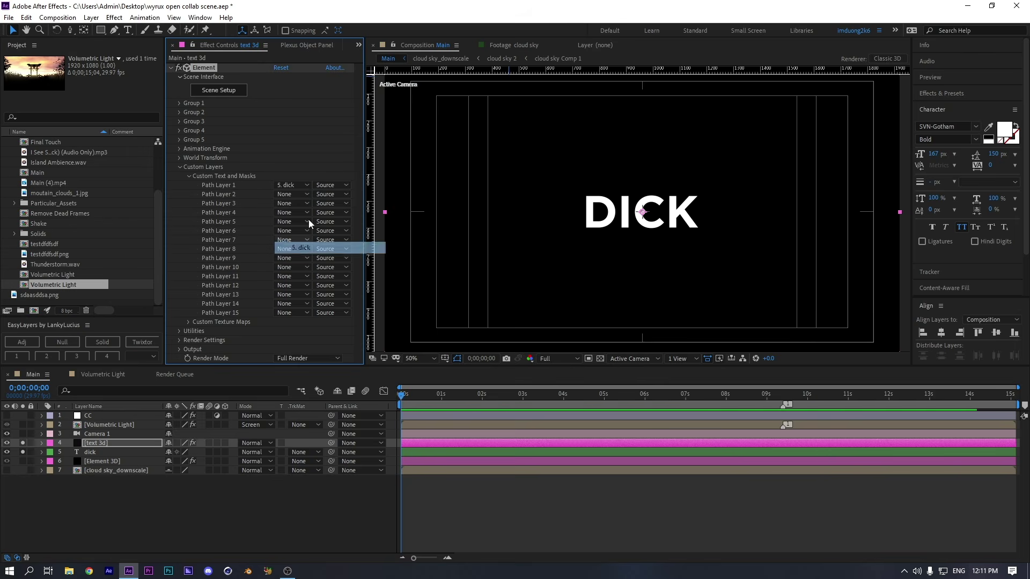
Extrude the text path in Element's Scene Setup and apply the Gold_Rim bevel preset to the model
click(218, 91)
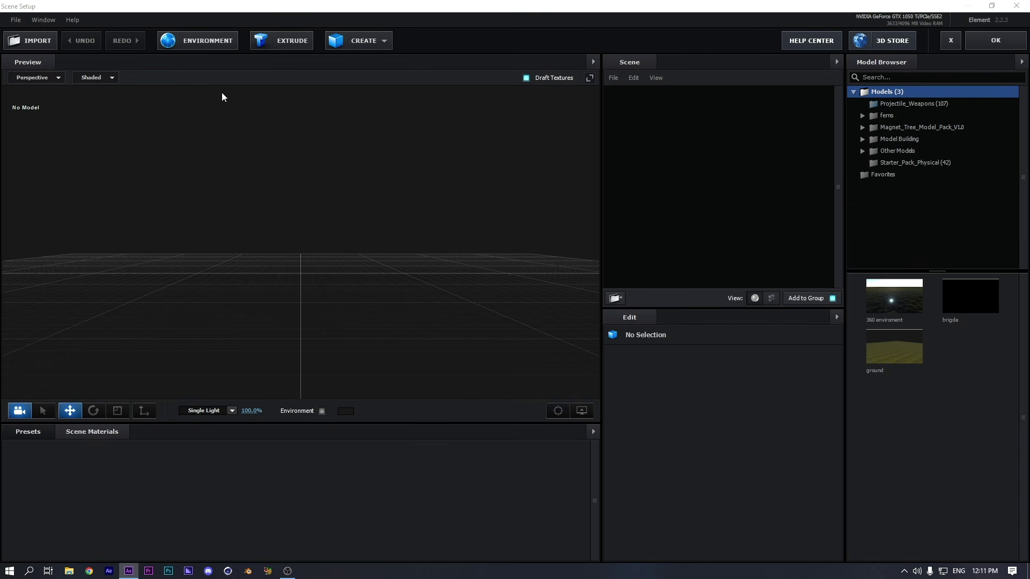
click(28, 432)
click(52, 458)
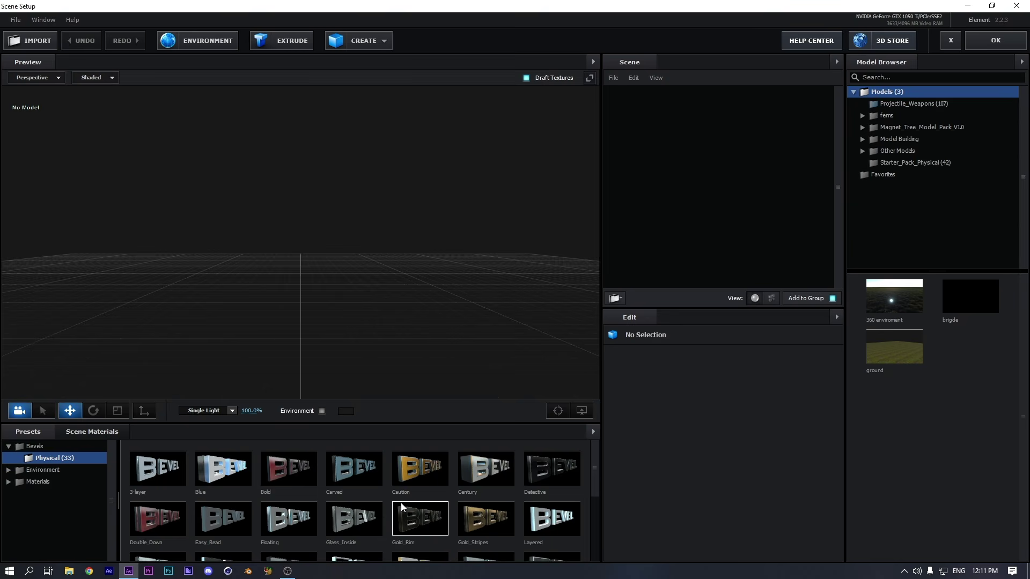
scroll(408, 505, down, 3)
scroll(418, 504, up, 1)
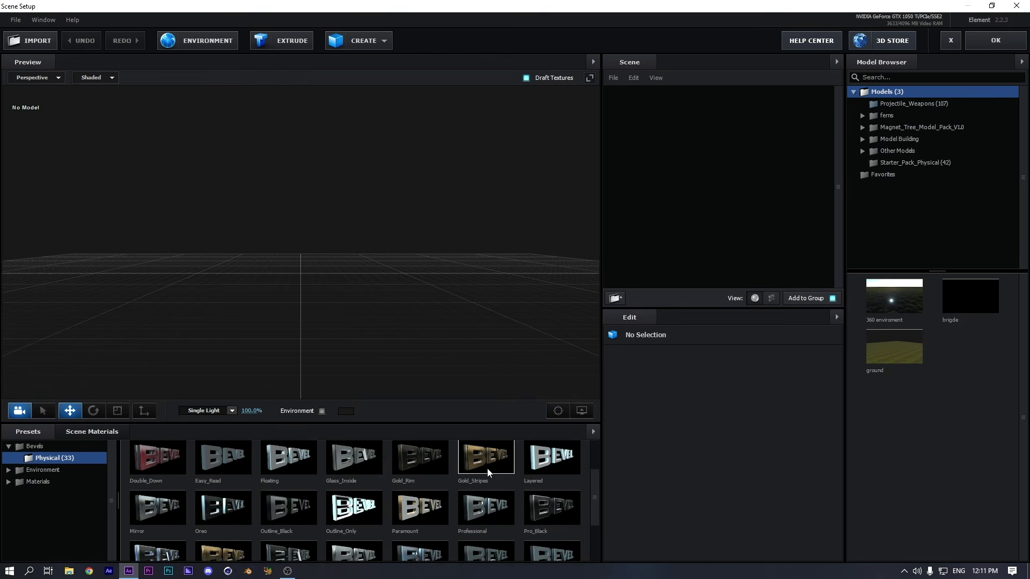
click(272, 43)
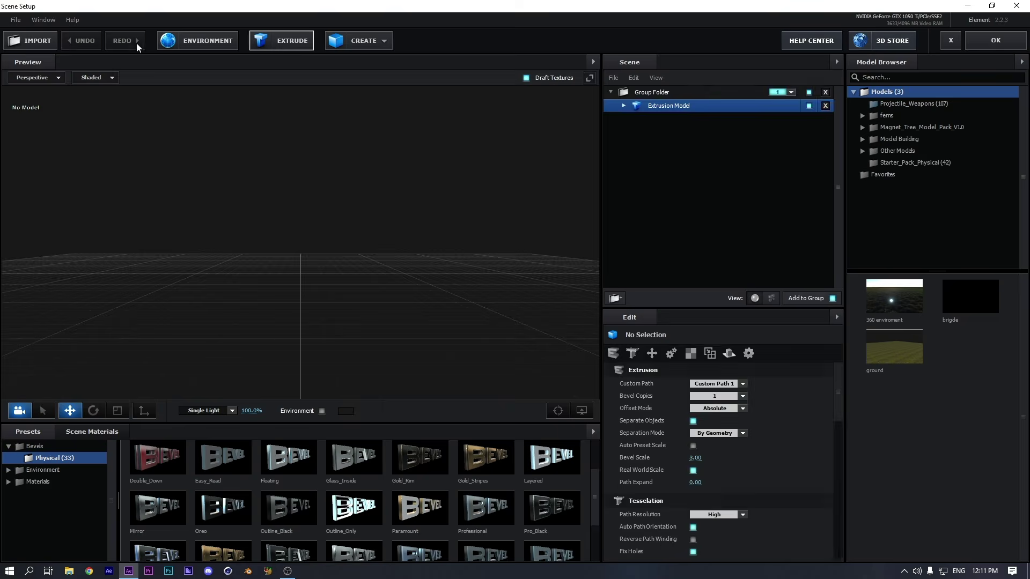
click(420, 457)
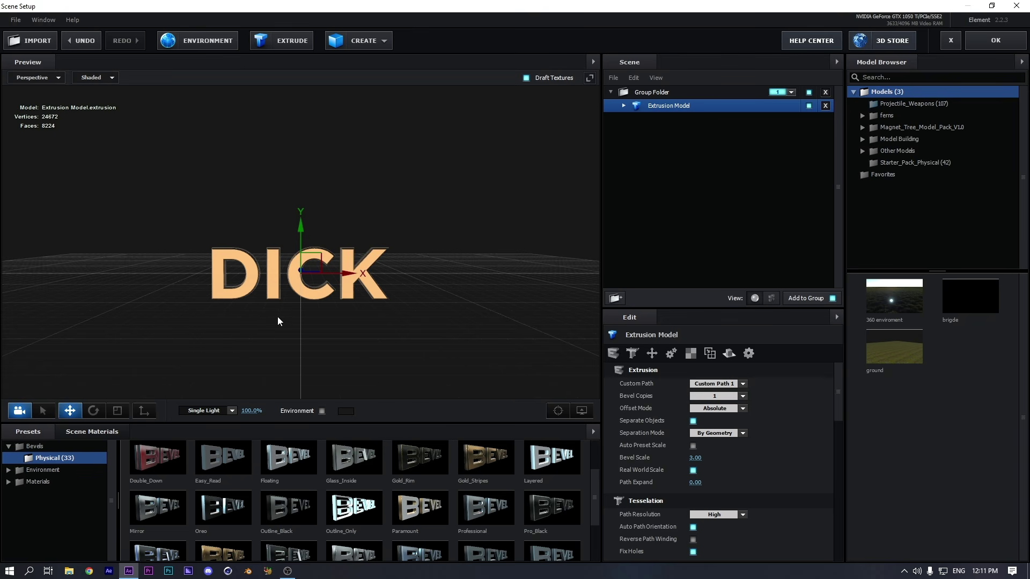
drag(278, 317, 324, 262)
click(951, 42)
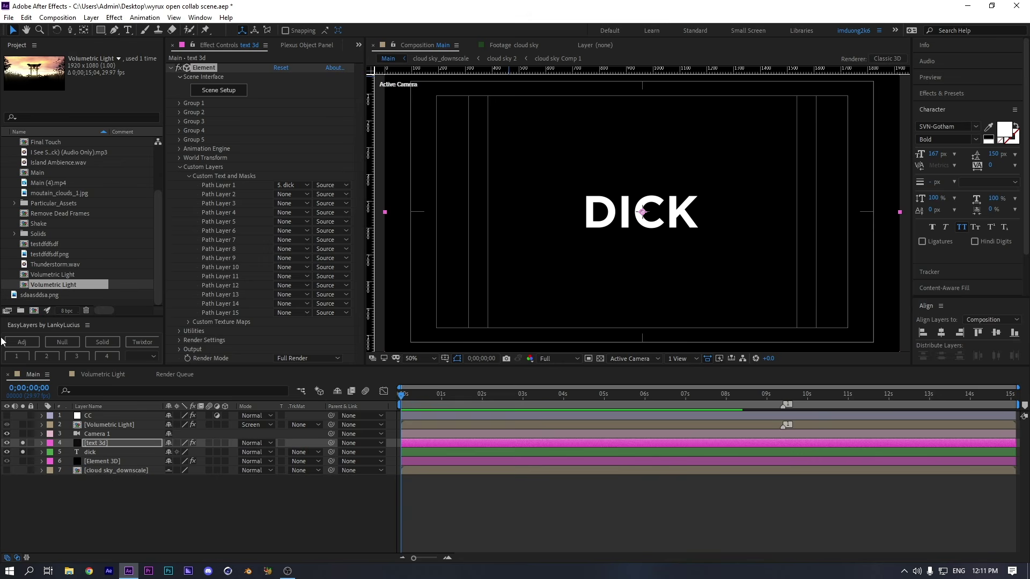
Turn off solo for the text layers and show the composition through the Active Camera
click(23, 452)
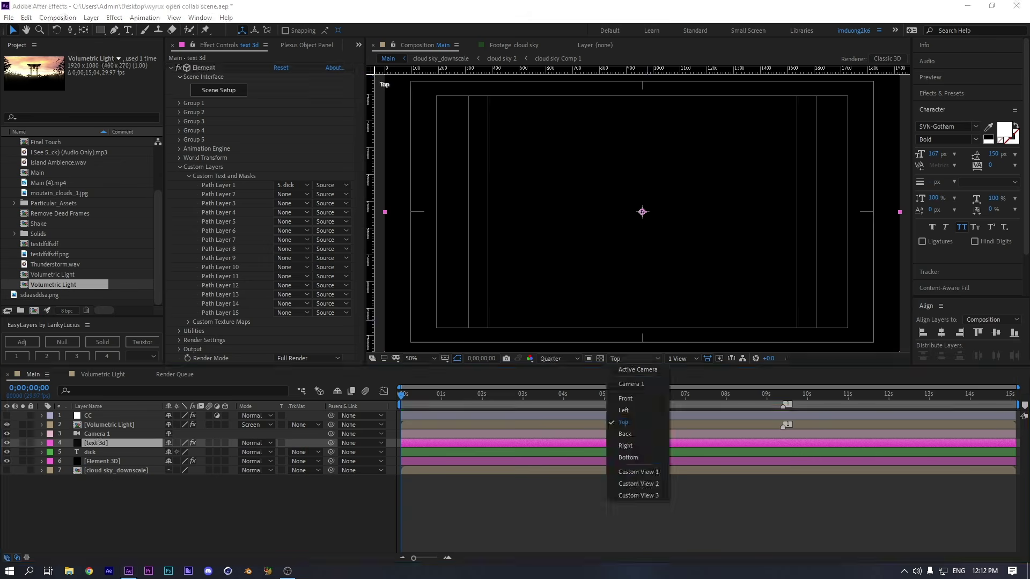
click(638, 370)
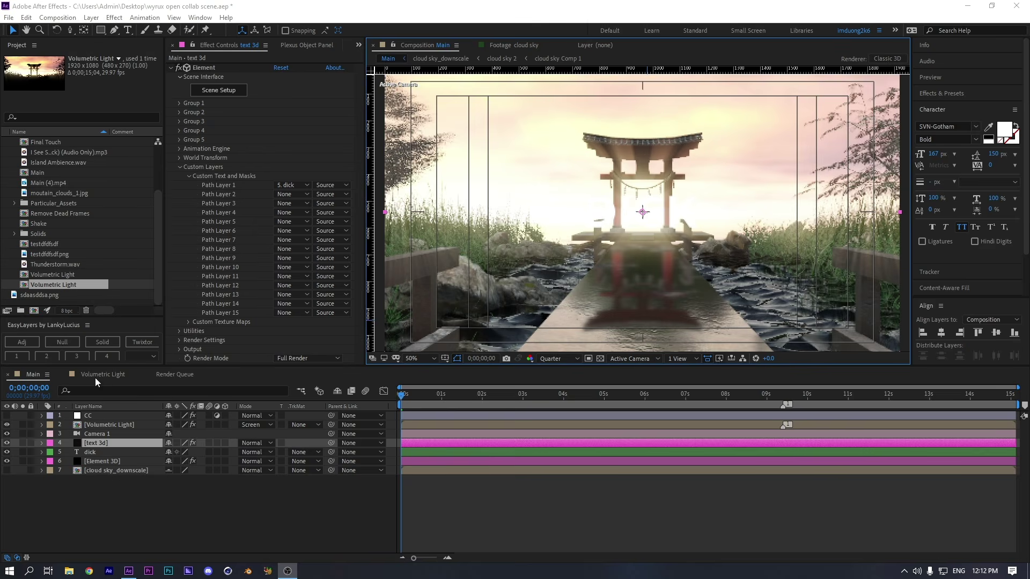
Open Group 1's Particle Replicator settings in the Element effect of the text 3d layer
click(102, 443)
click(180, 105)
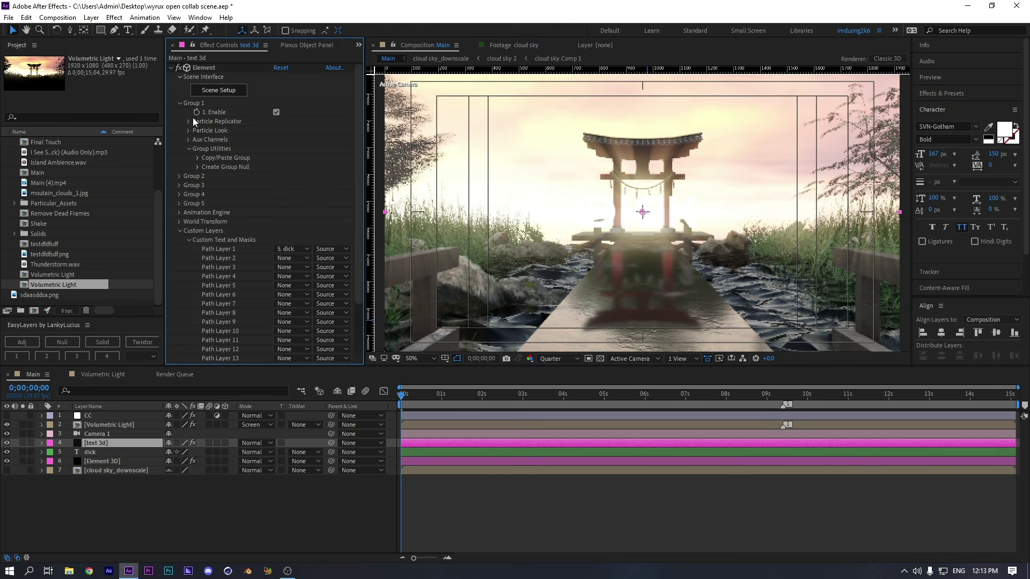
click(188, 121)
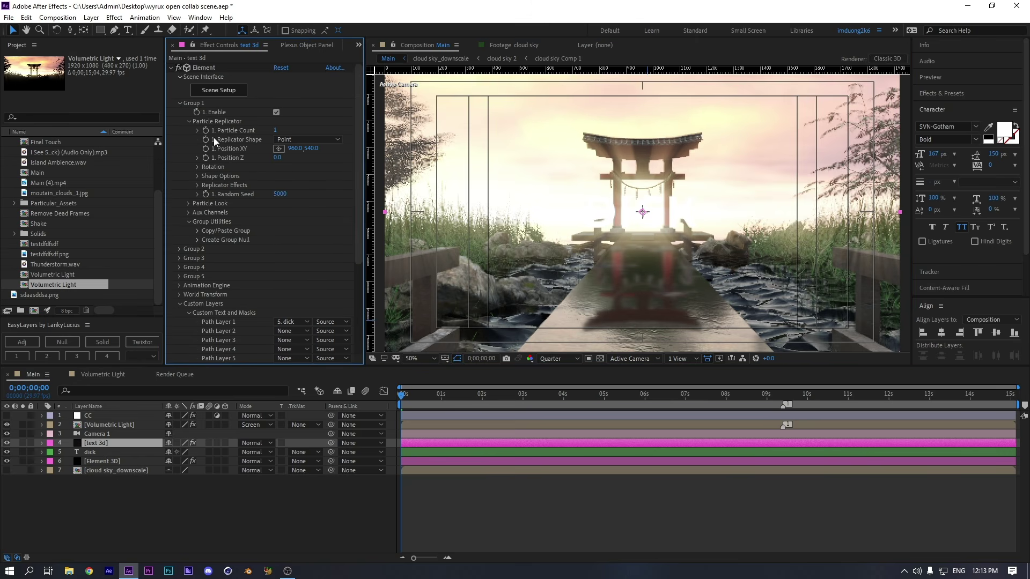
Set the render mode of the Element 3D layer's Element effect to Draft
click(91, 461)
scroll(300, 242, down, 5)
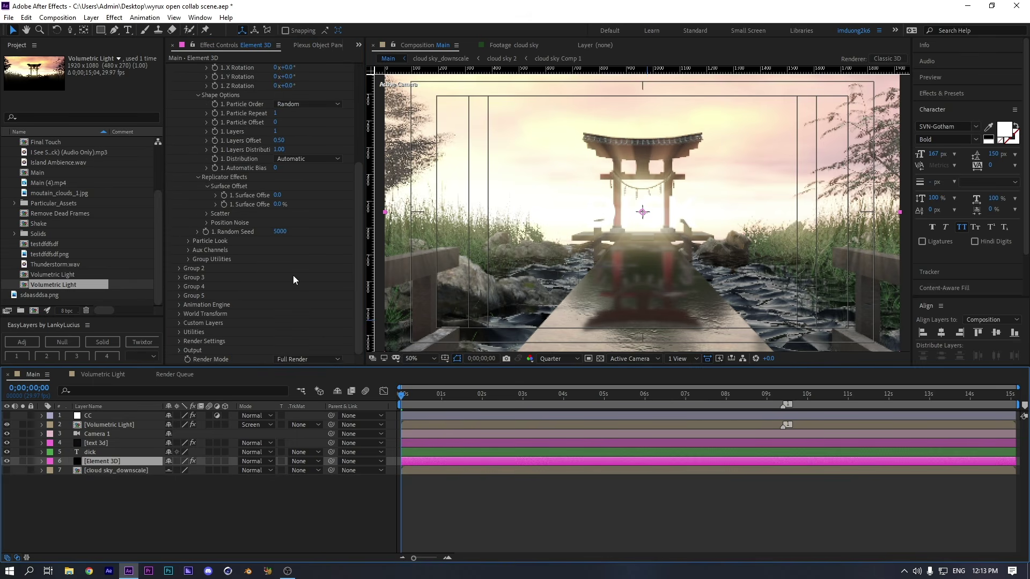
click(301, 360)
click(307, 392)
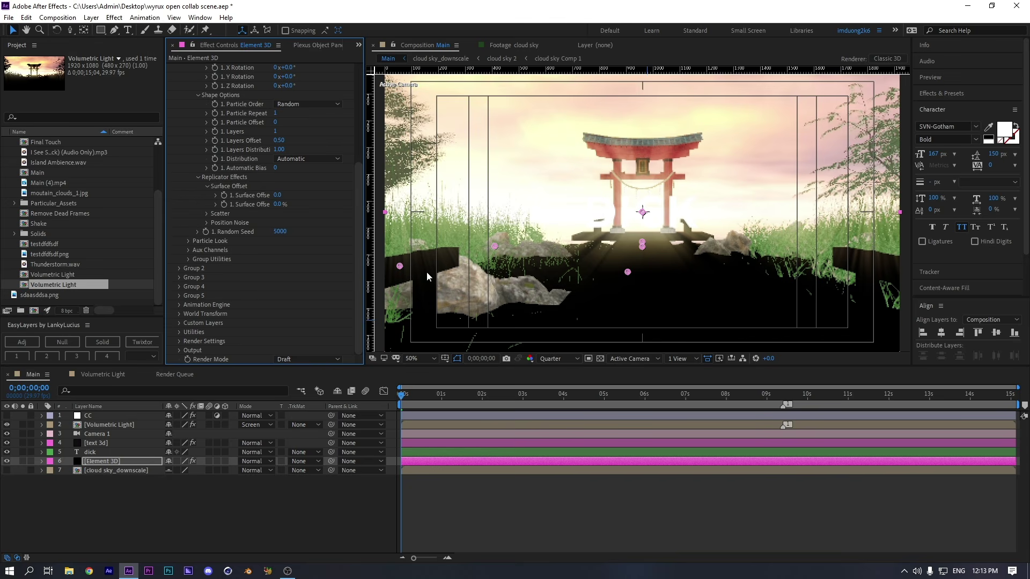
Set Group 1's Position Z on the text 3d layer to -7430
click(93, 444)
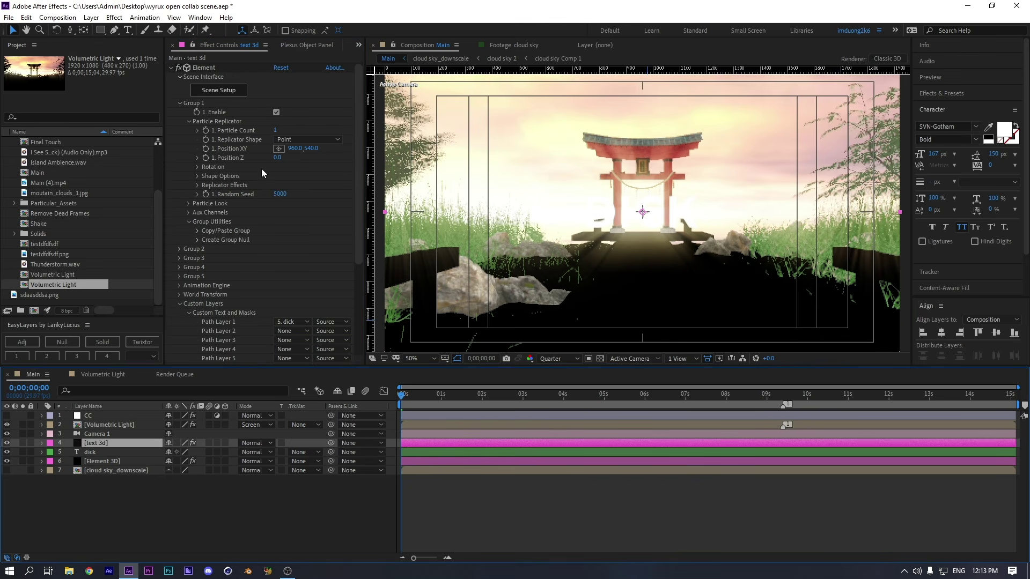
drag(277, 159, 24, 185)
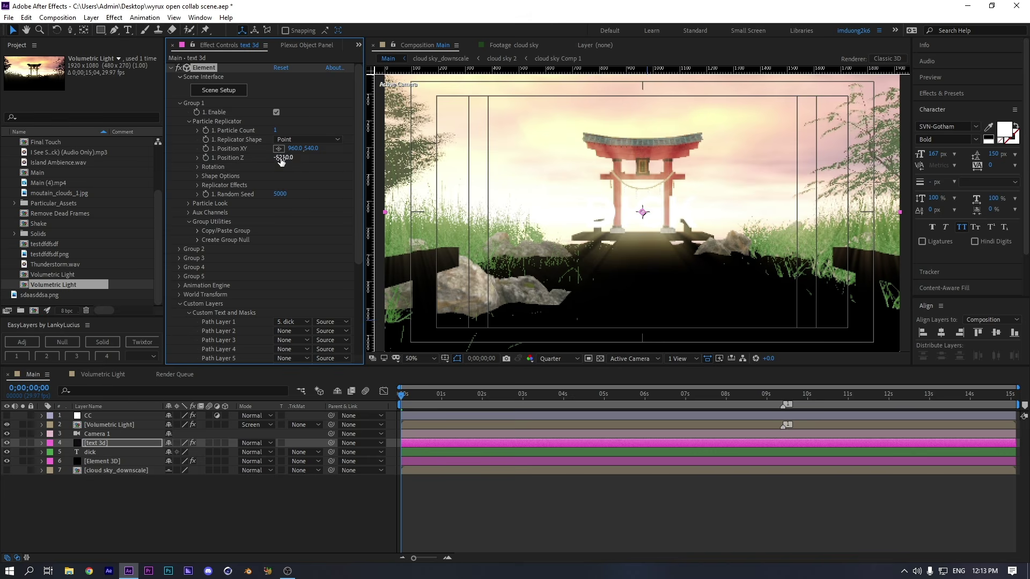
drag(280, 158, 52, 157)
drag(157, 155, 145, 155)
Examine the extruded text and its group folder's transform settings in Element's Scene Setup
click(209, 91)
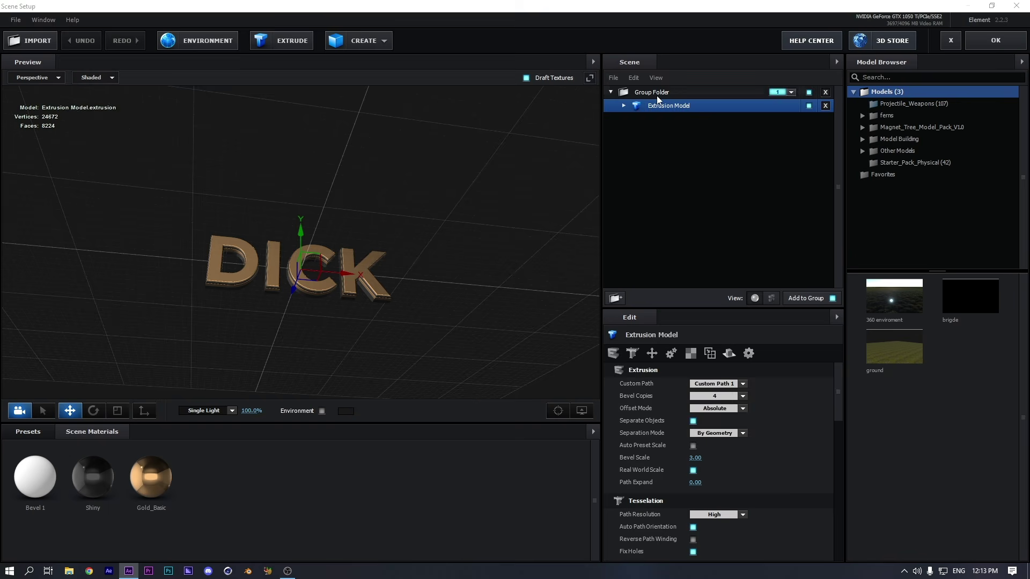
click(657, 96)
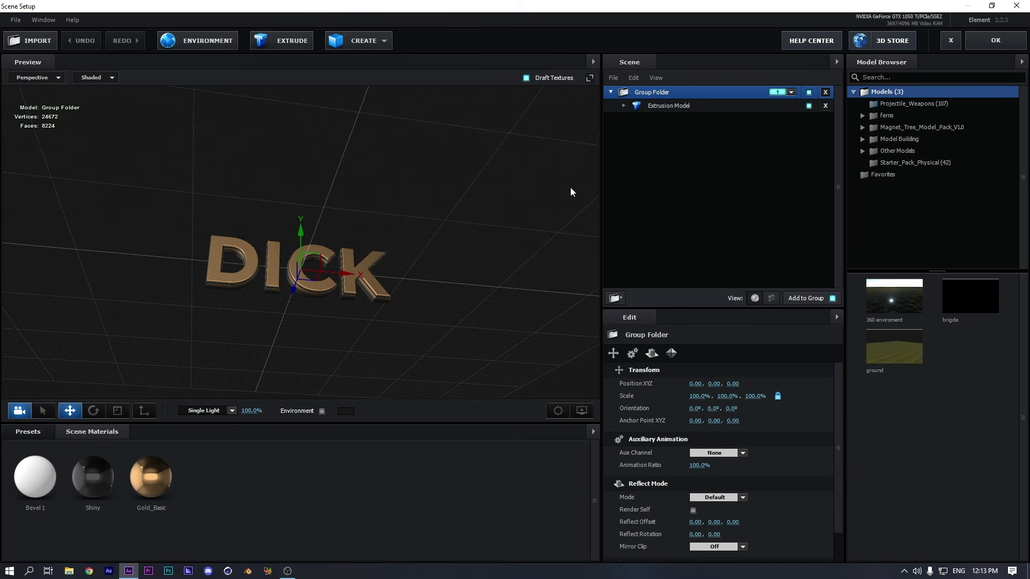
scroll(462, 221, down, 4)
drag(437, 230, 416, 287)
click(1014, 44)
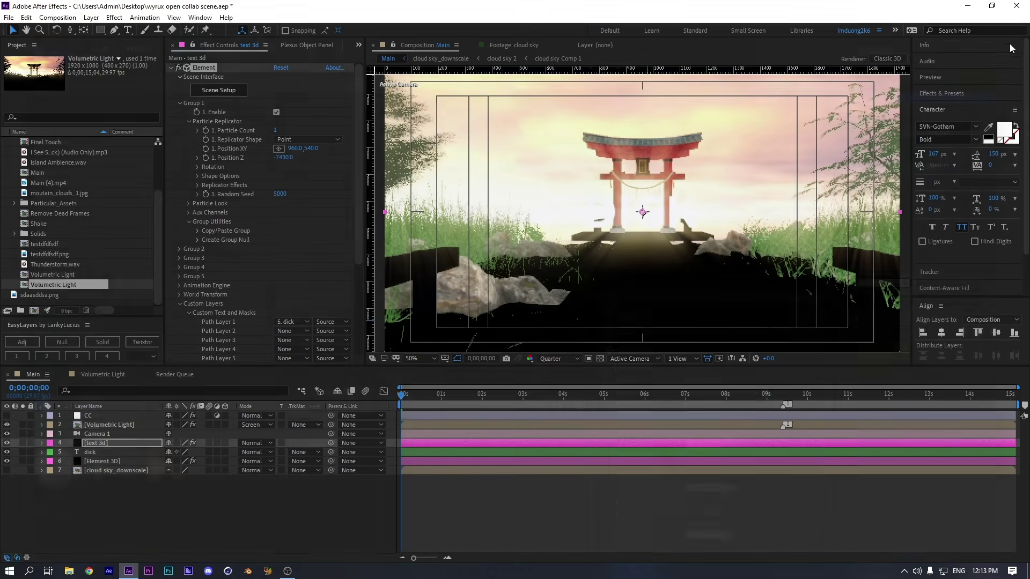
Toggle the Volumetric Light layer's visibility to check the text beneath it, and reselect the text 3d layer
click(116, 440)
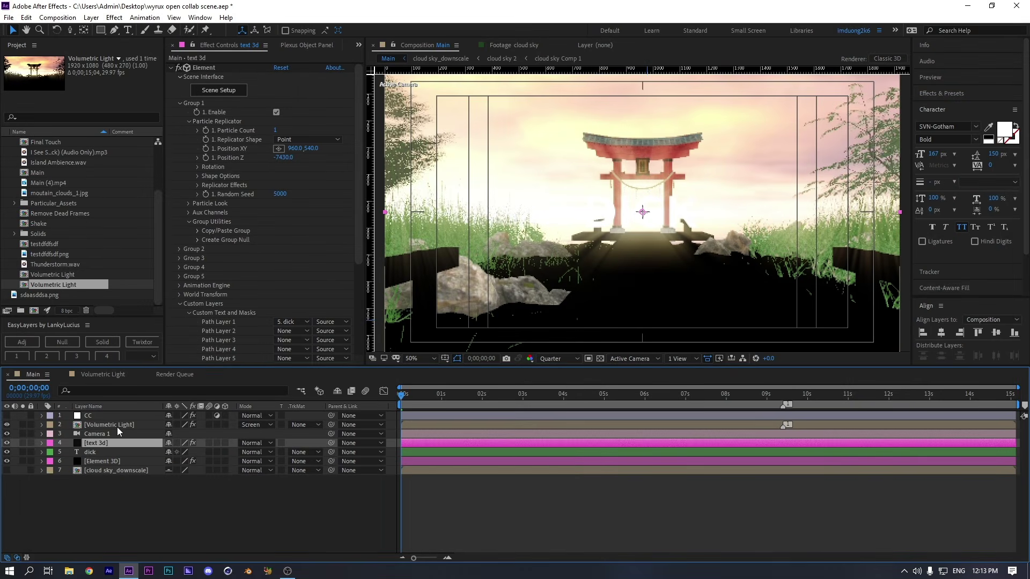
click(117, 426)
click(7, 424)
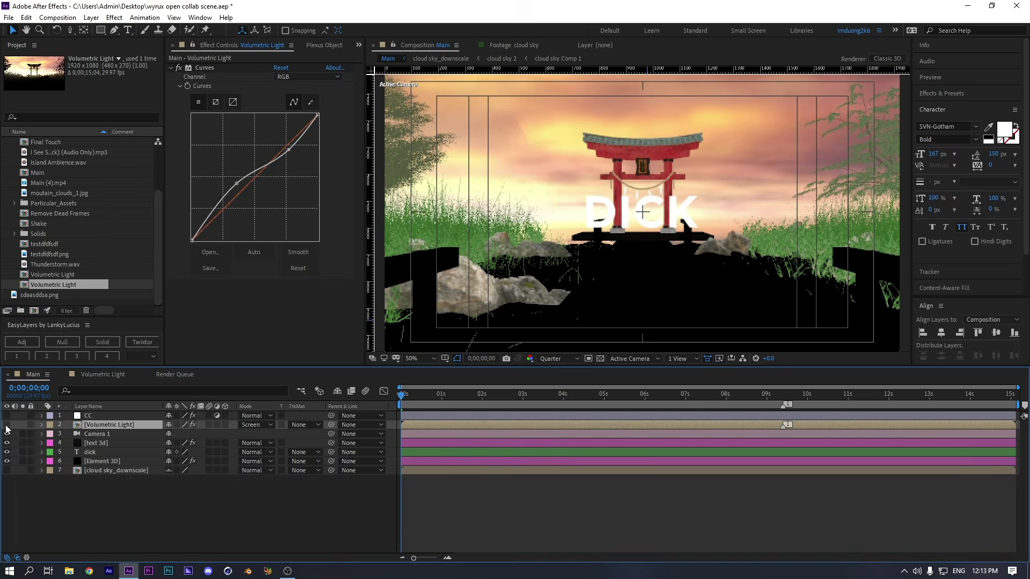
click(7, 425)
click(7, 425)
click(7, 425)
click(6, 416)
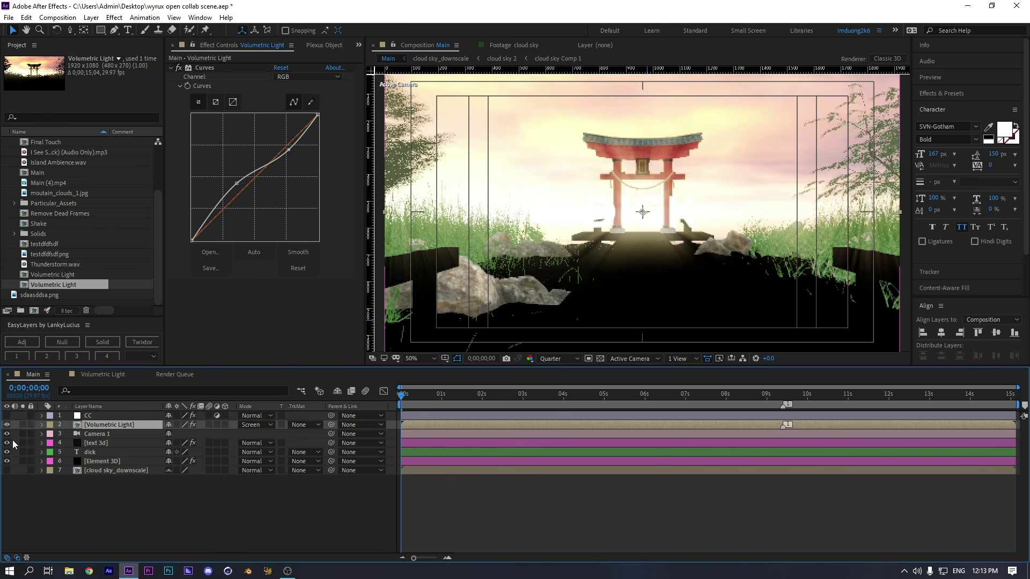
click(94, 444)
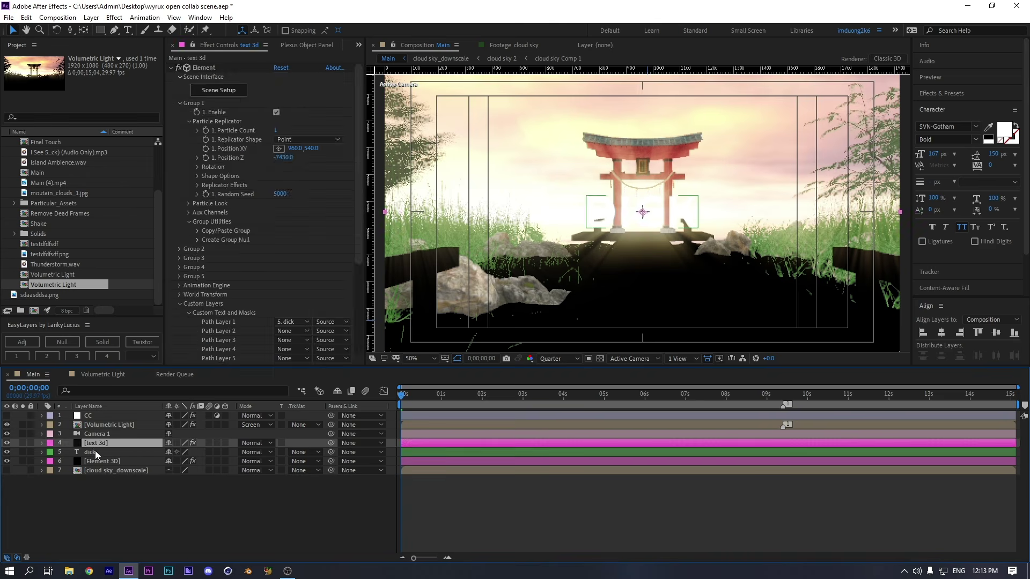
Hide the source text layer and move the text 3d layer above the Volumetric Light layer
mouse_move(95, 451)
mouse_down()
mouse_move(101, 439)
mouse_move(98, 452)
mouse_up()
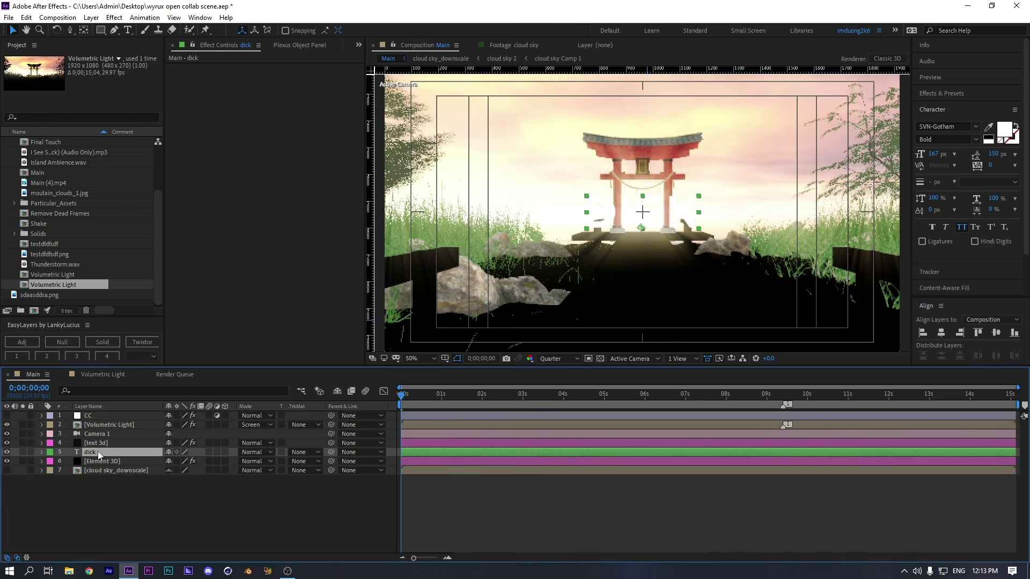
click(7, 452)
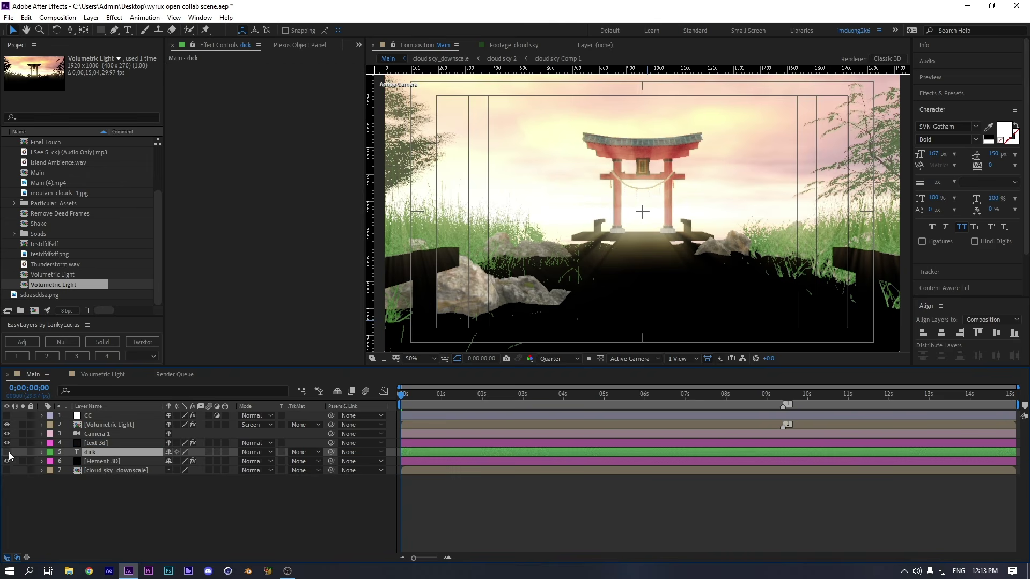
click(116, 445)
drag(115, 443, 115, 420)
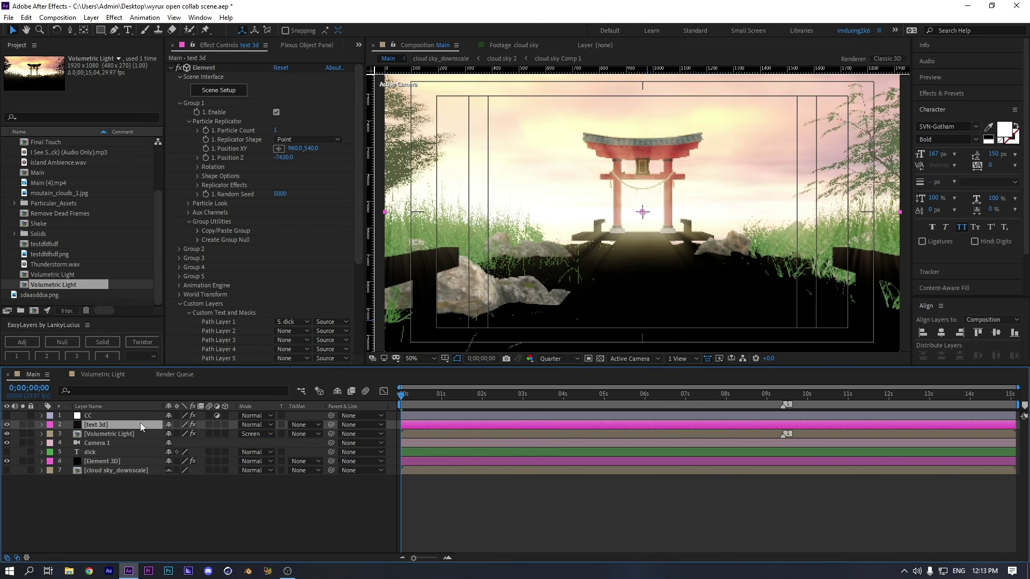
Set Group 1's Position Z to 2940 and Position XY to 960, 327 on the text 3d layer
drag(284, 157, 19, 162)
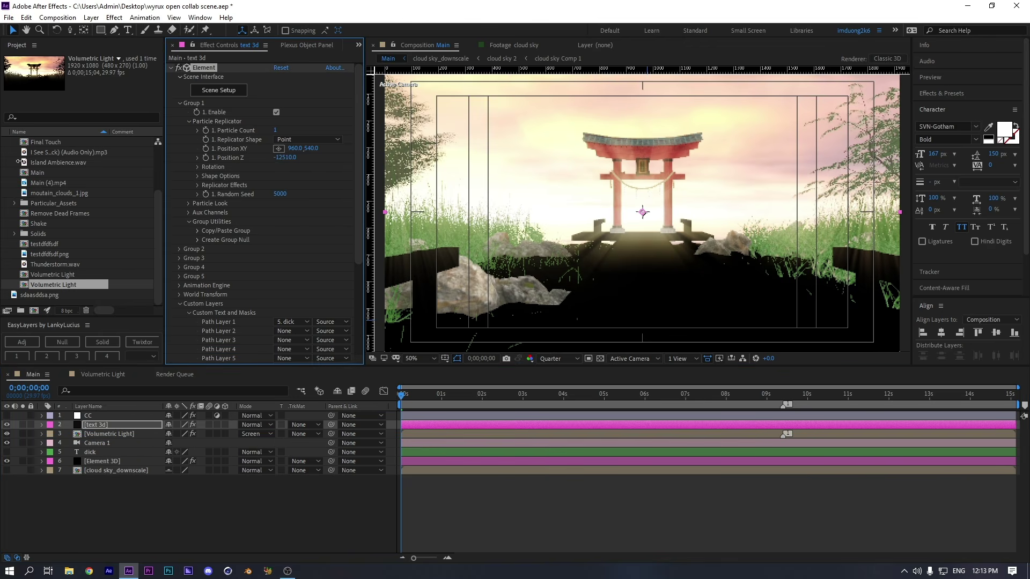
drag(750, 186, 926, 242)
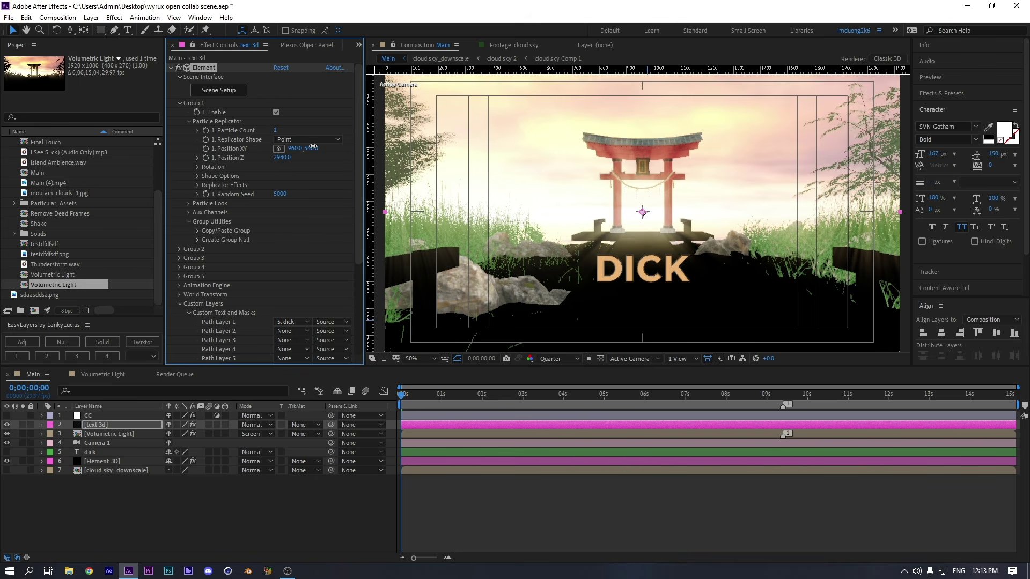
drag(311, 148, 206, 140)
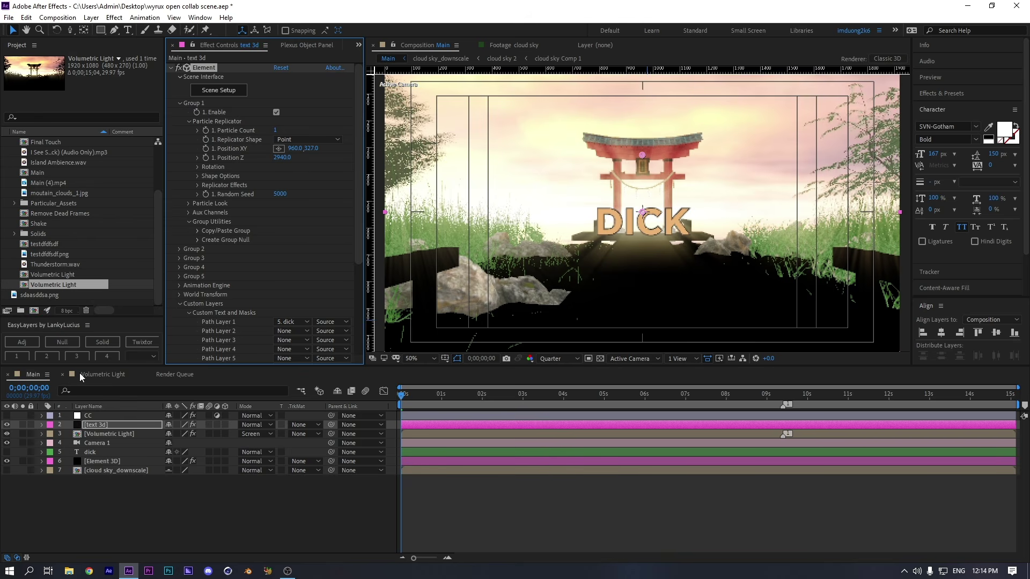
Set Group 1's Position Z to 5590 and its Particle Size to 22.50 on the text 3d layer
click(107, 423)
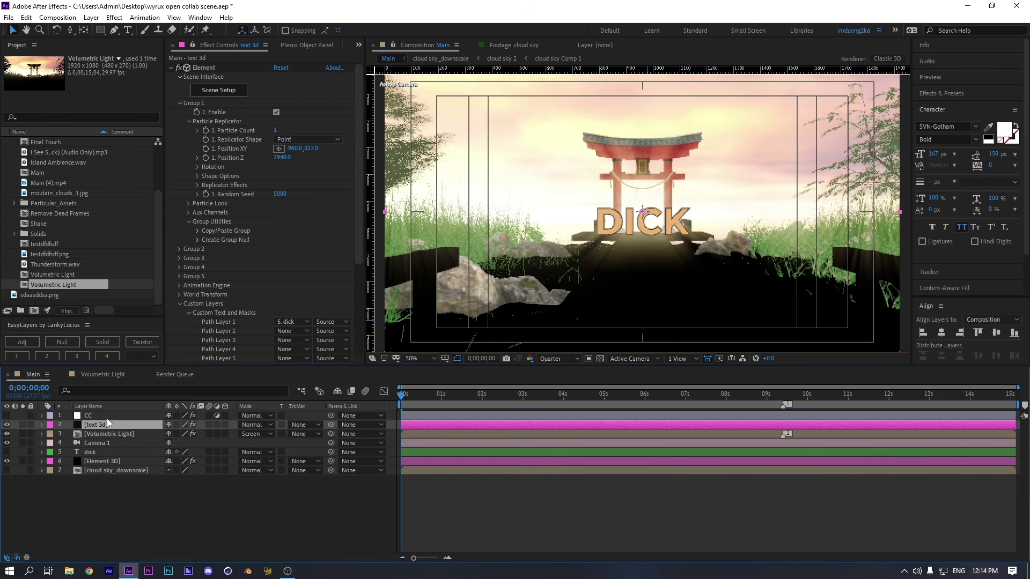
drag(282, 157, 430, 155)
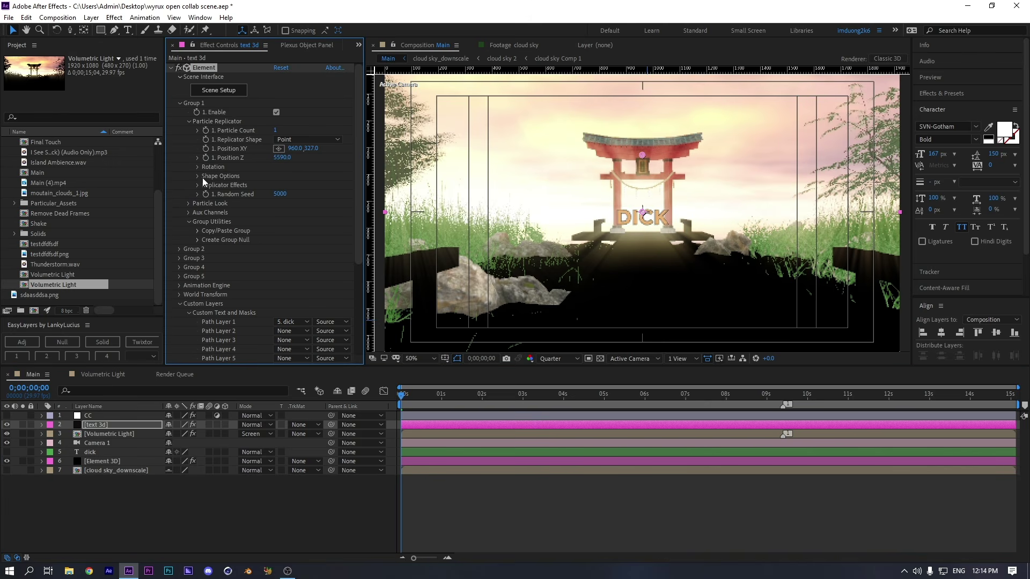
click(189, 204)
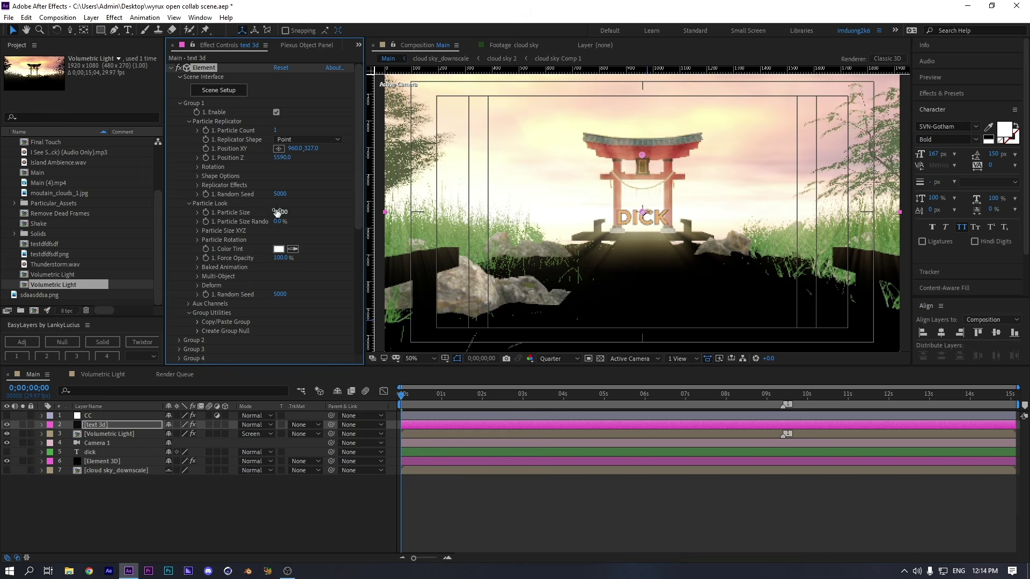
drag(277, 212, 693, 225)
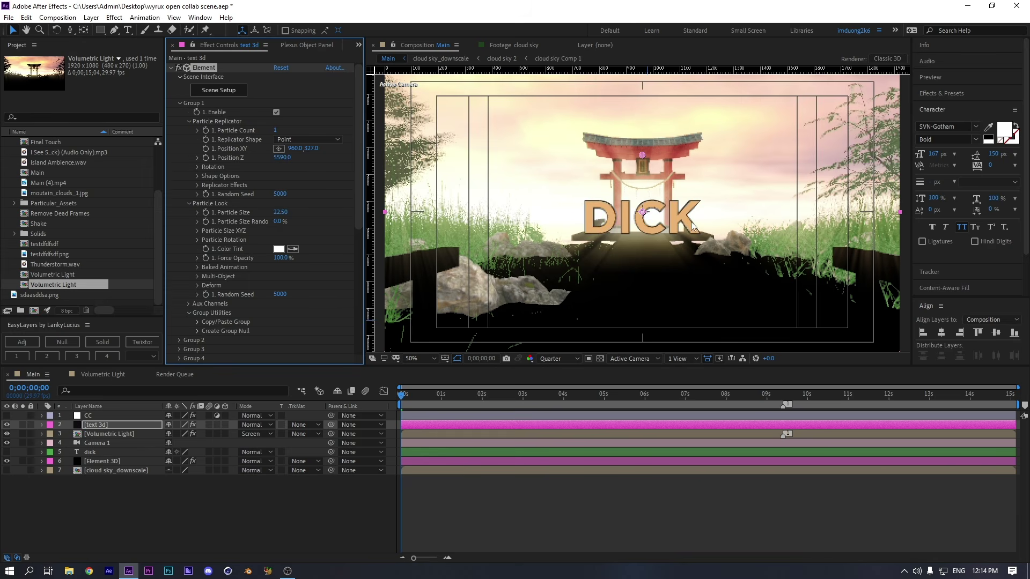
Hide the Volumetric Light layer and set the Element 3D layer's render mode to Preview
click(110, 461)
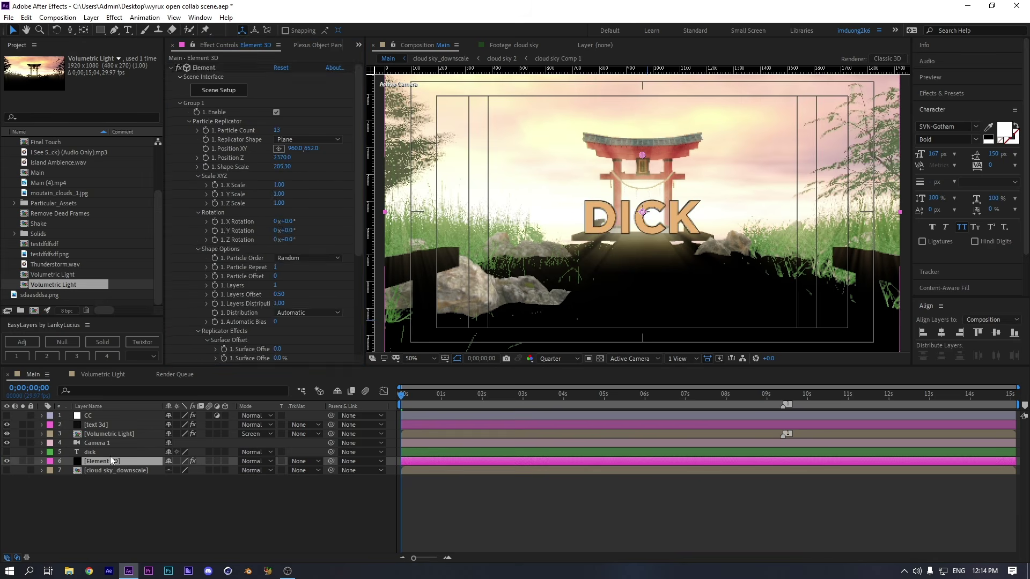
scroll(266, 294, down, 5)
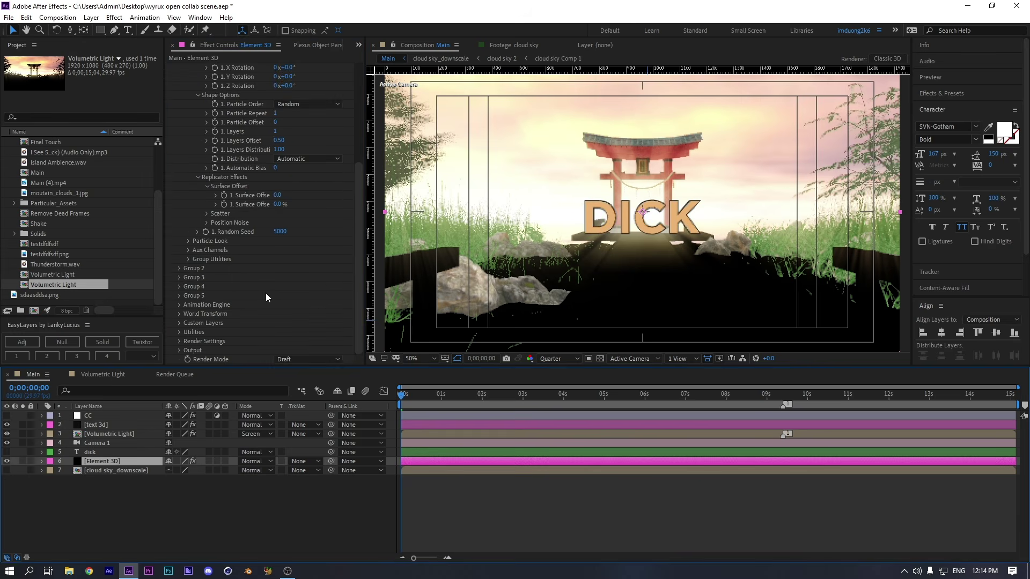
click(6, 442)
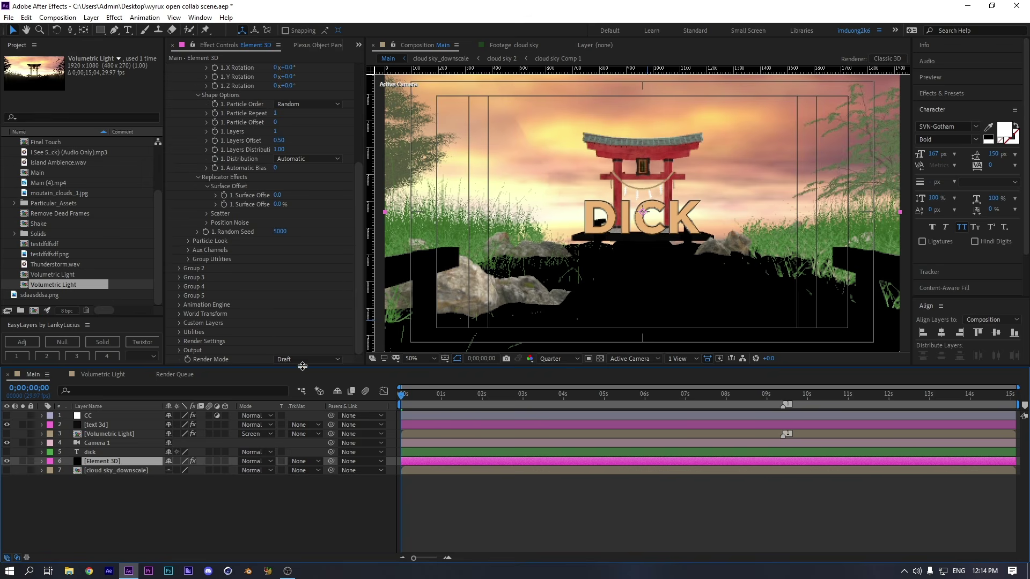
click(306, 359)
click(296, 367)
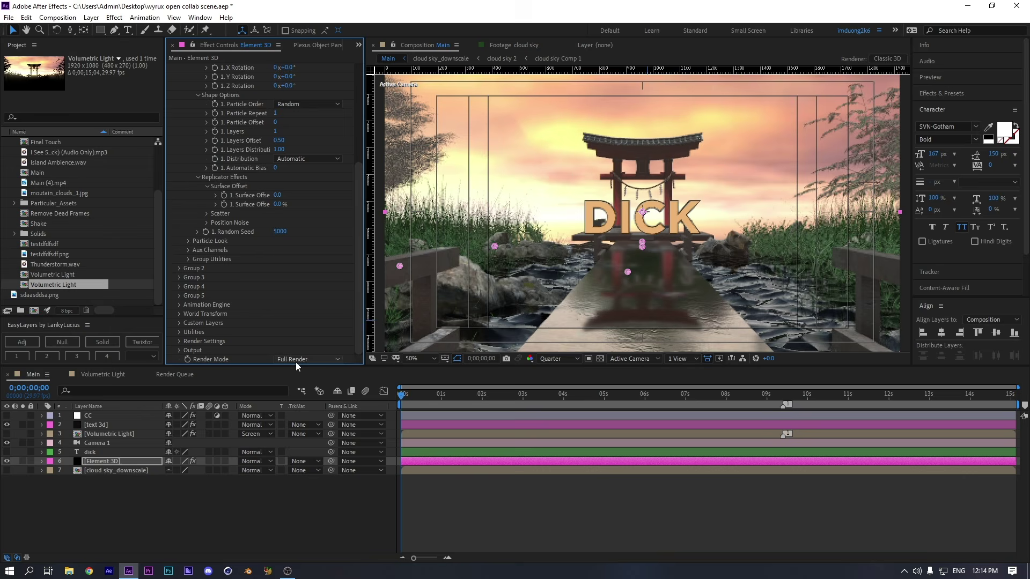
click(330, 359)
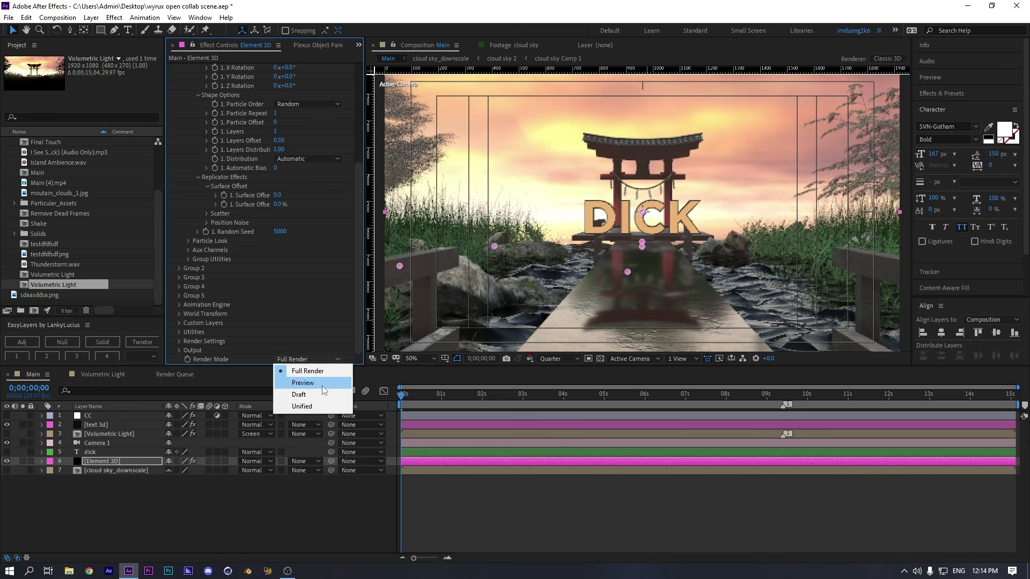
click(322, 383)
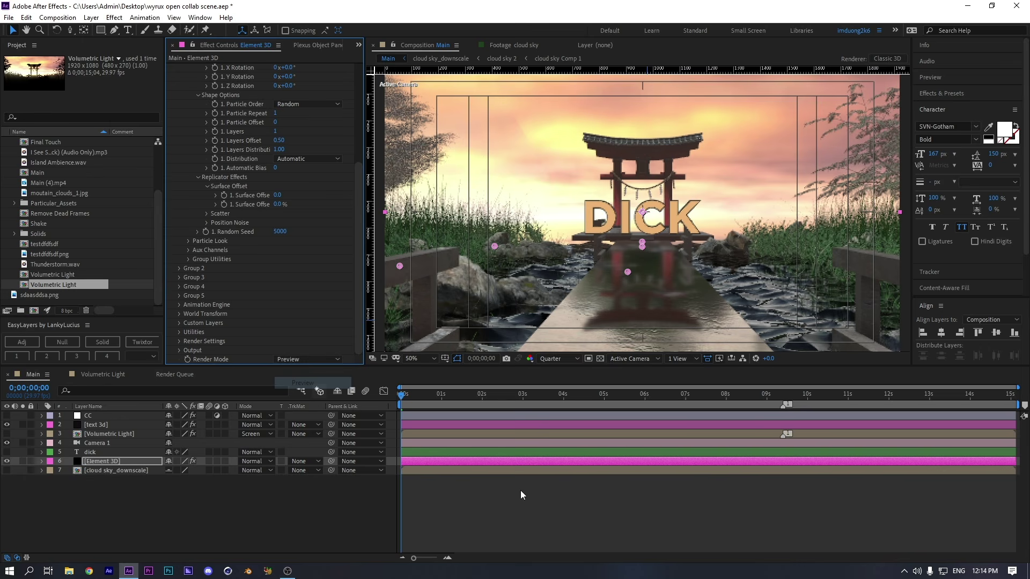
click(594, 383)
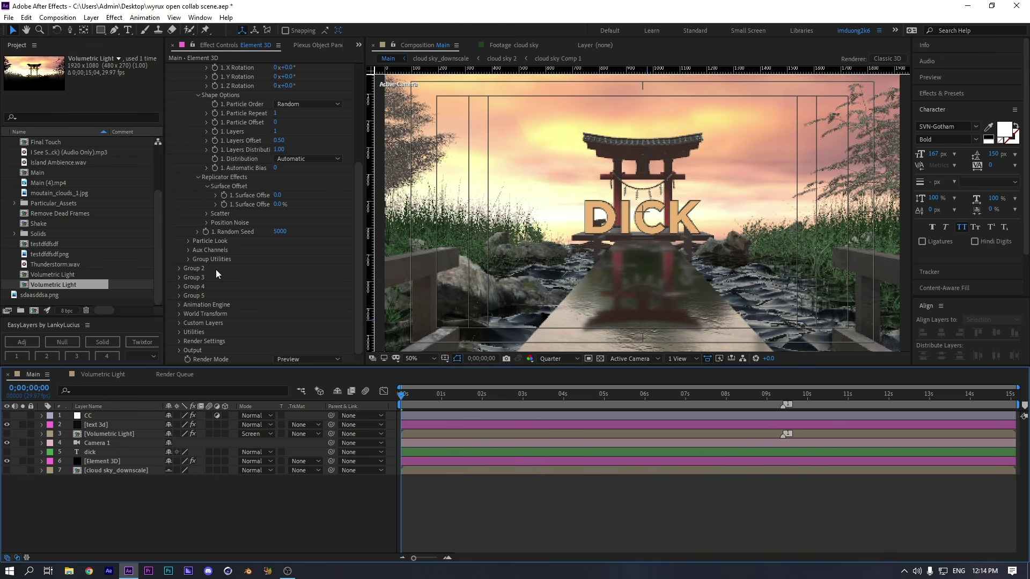
Review the Shadows and Ambient Occlusion groups in the Element 3D layer's Render Settings and collapse them
click(179, 341)
scroll(236, 227, down, 10)
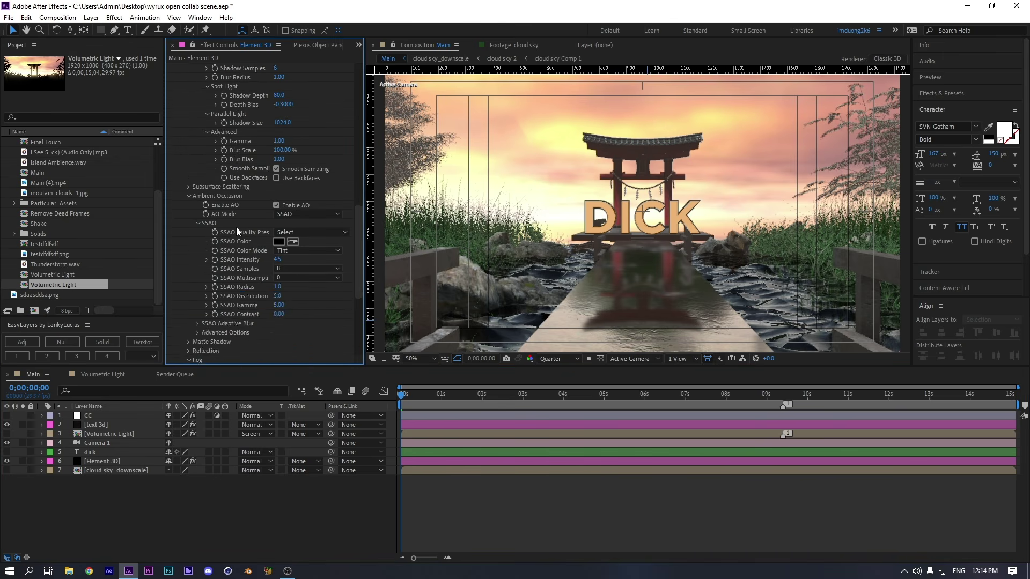
scroll(247, 132, up, 4)
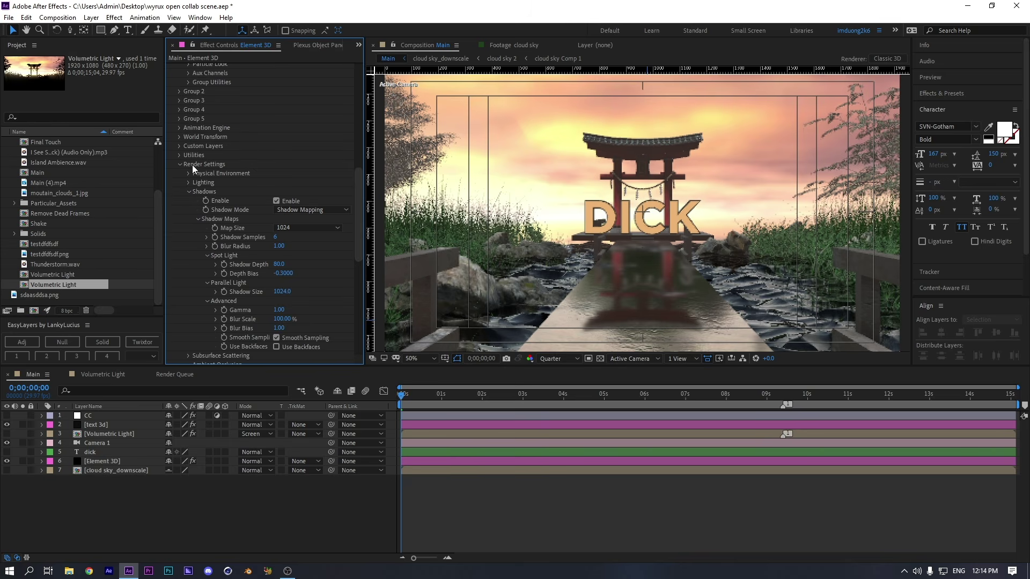
click(189, 192)
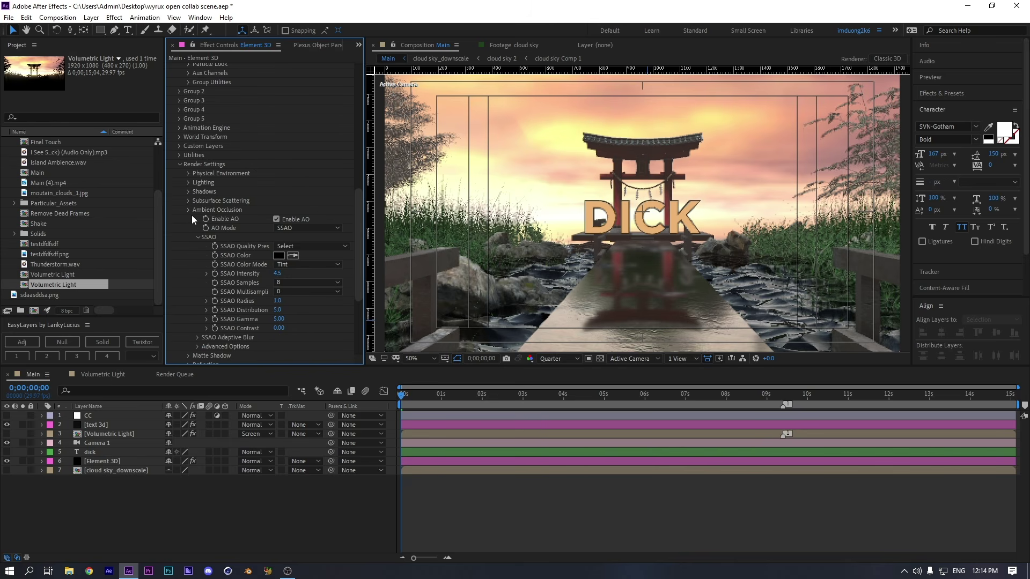
click(189, 211)
click(180, 164)
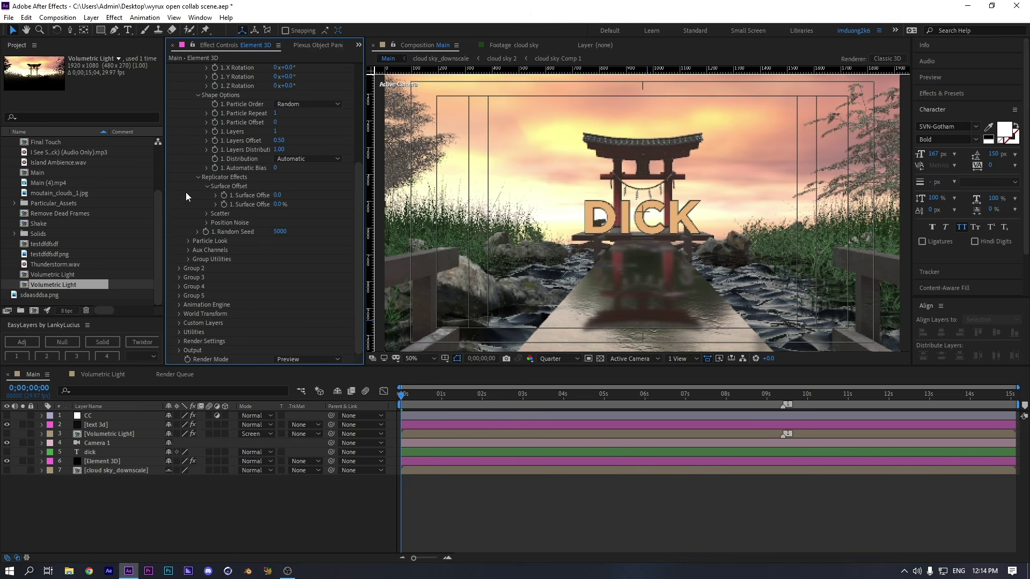
Try the Z Depth pass as the output shown by the Element 3D layer
click(181, 349)
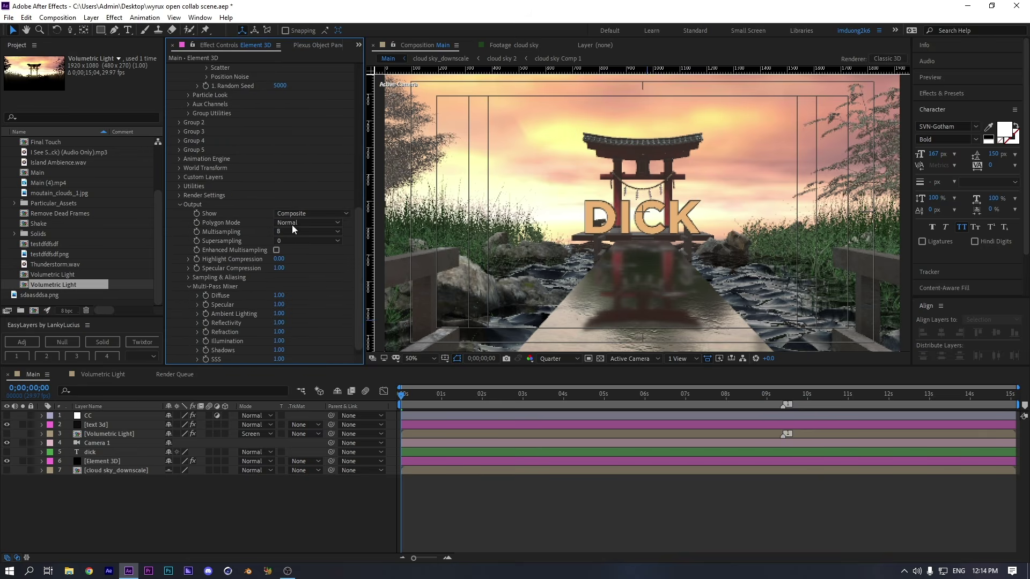
click(293, 213)
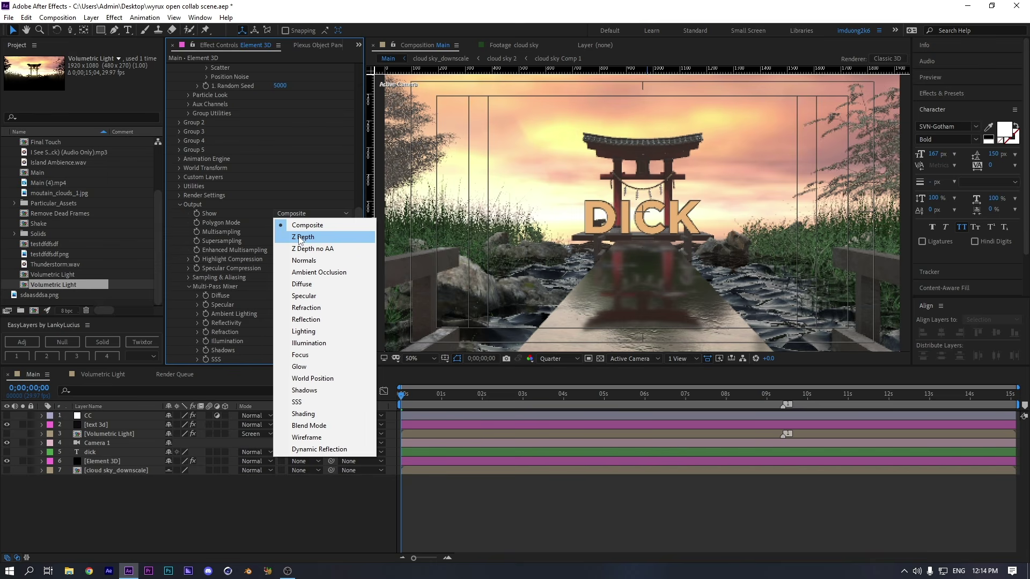
click(300, 237)
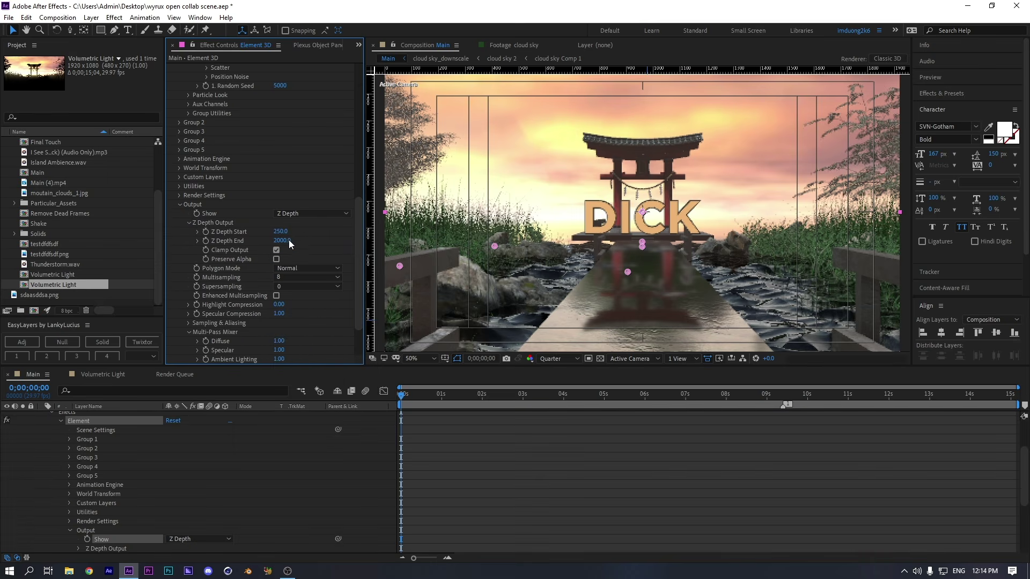
drag(289, 241, 269, 262)
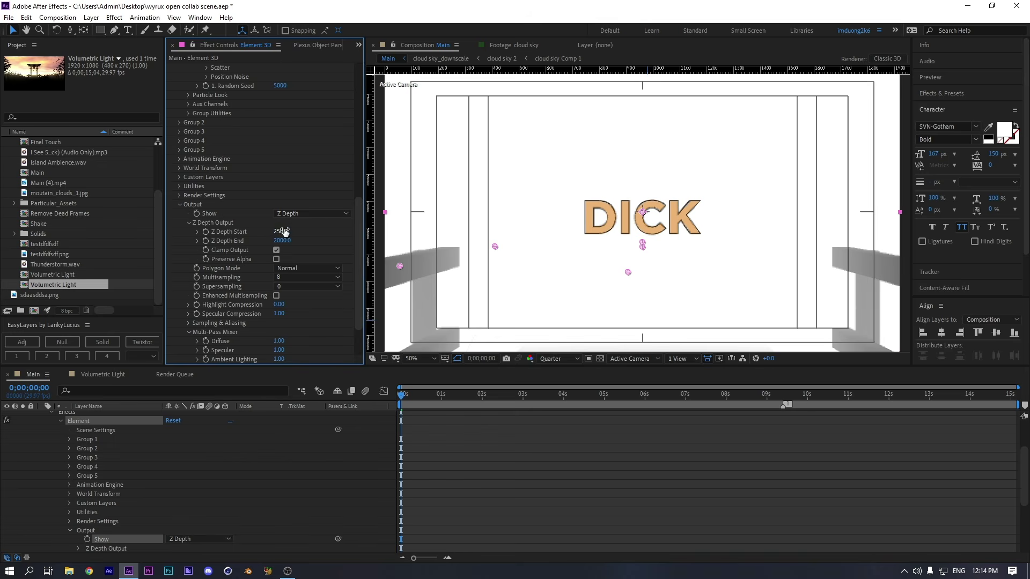
Switch the Element 3D layer's output to World Position, with Position Z Matte at 3940 and Matte Feather at 0
click(294, 214)
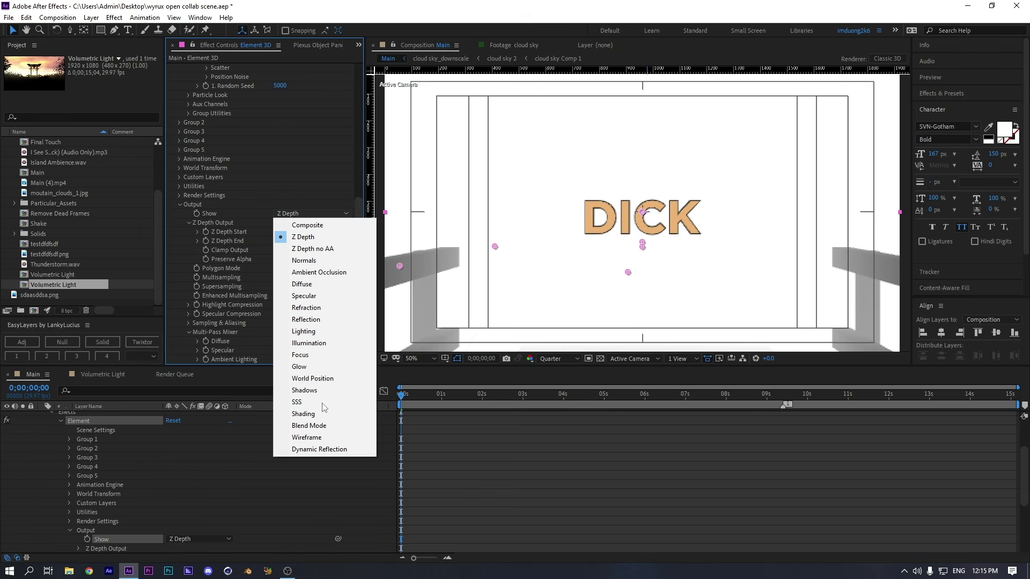
click(321, 378)
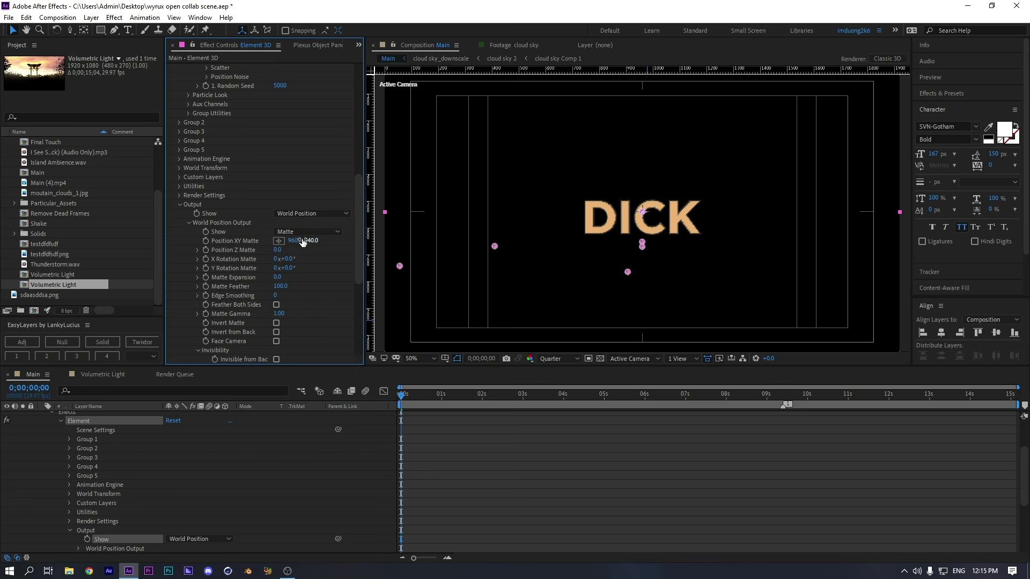
drag(279, 253, 492, 257)
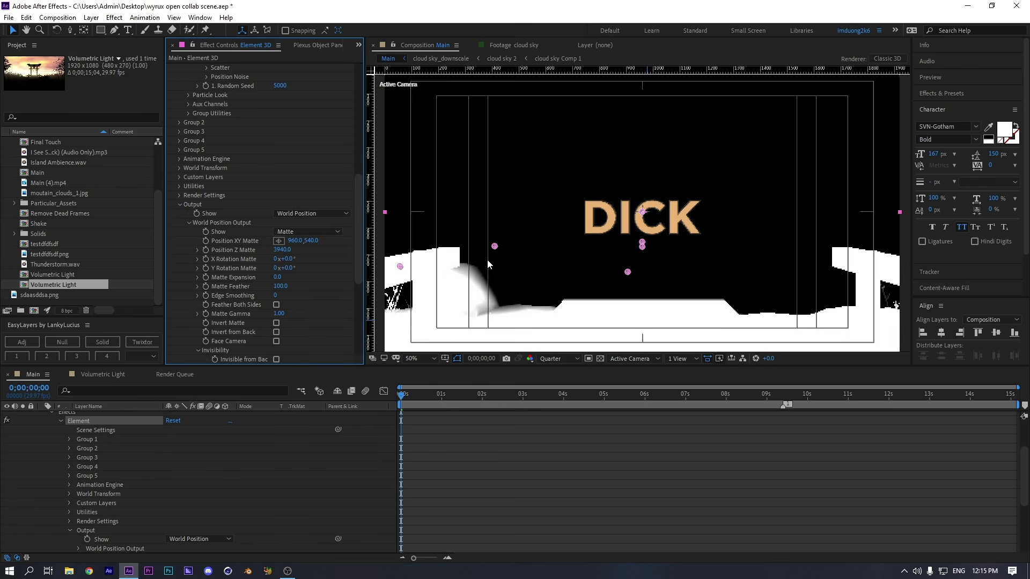
drag(286, 289, 70, 295)
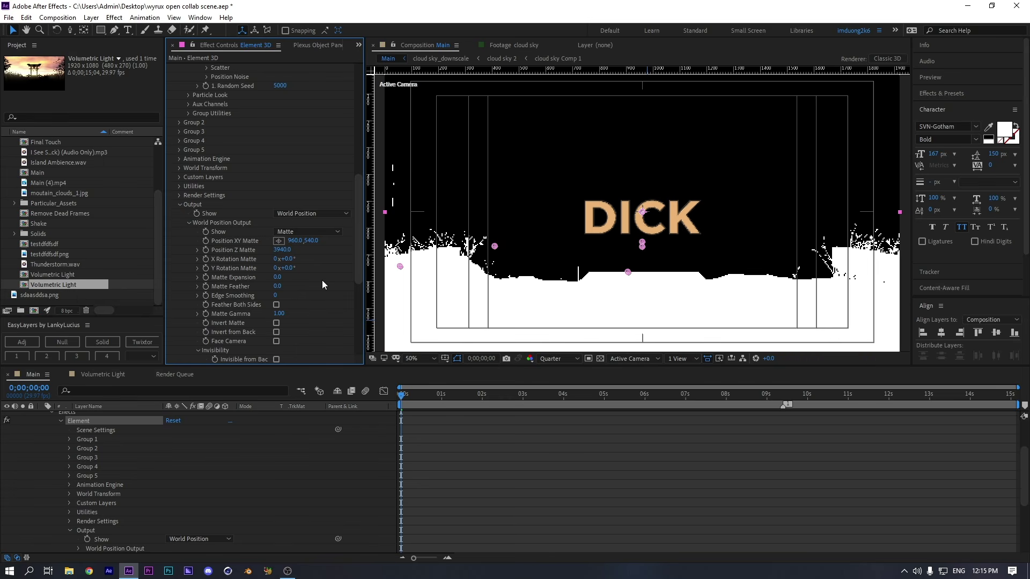
Push the world position matte deeper into the scene by setting Position Z Matte to 8560
drag(280, 249, 367, 256)
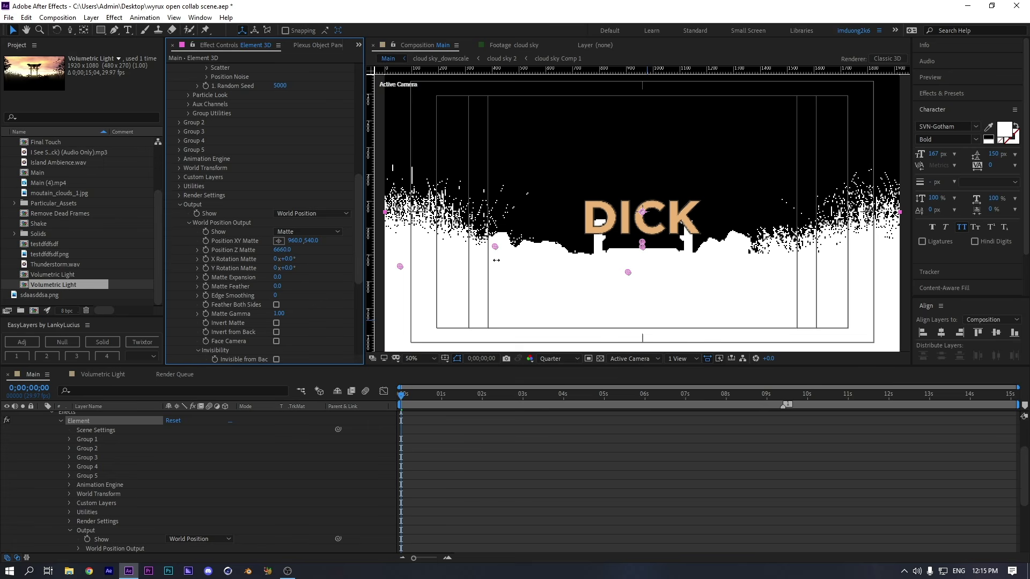
drag(497, 260, 496, 260)
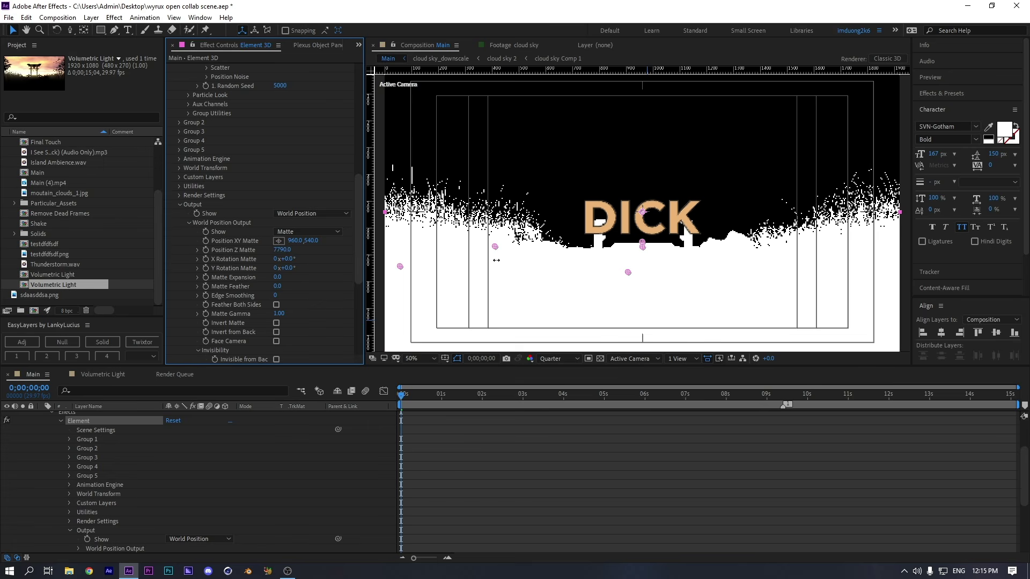
drag(496, 260, 520, 260)
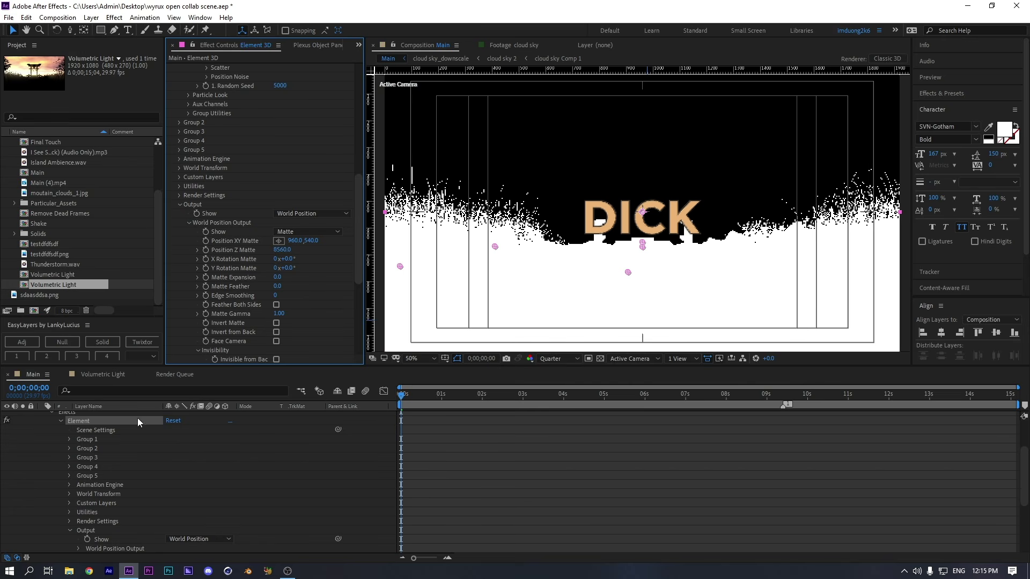
Collapse the Element 3D layer's properties in the timeline and duplicate the layer
scroll(137, 417, up, 3)
click(43, 462)
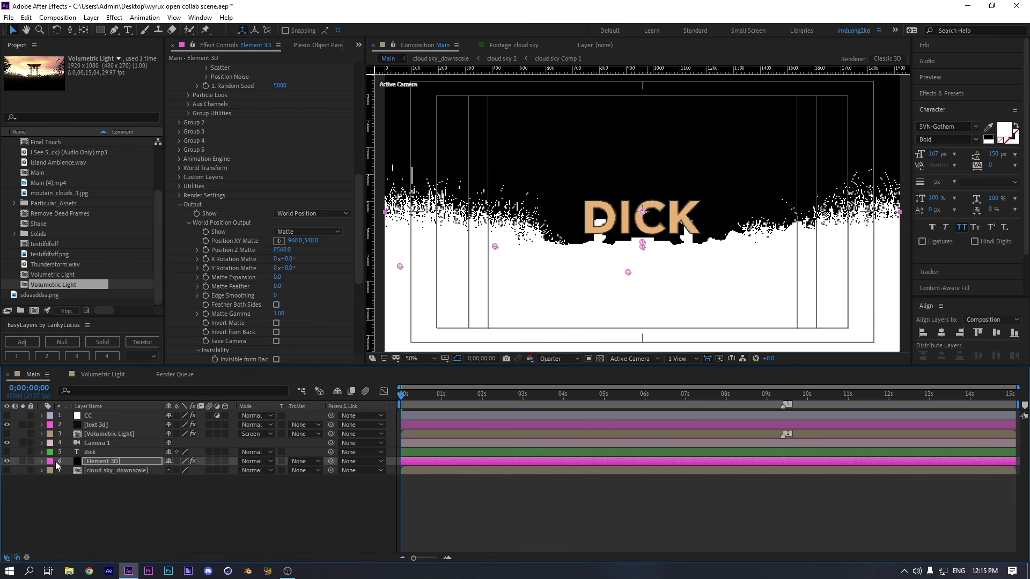
key(ctrl+d)
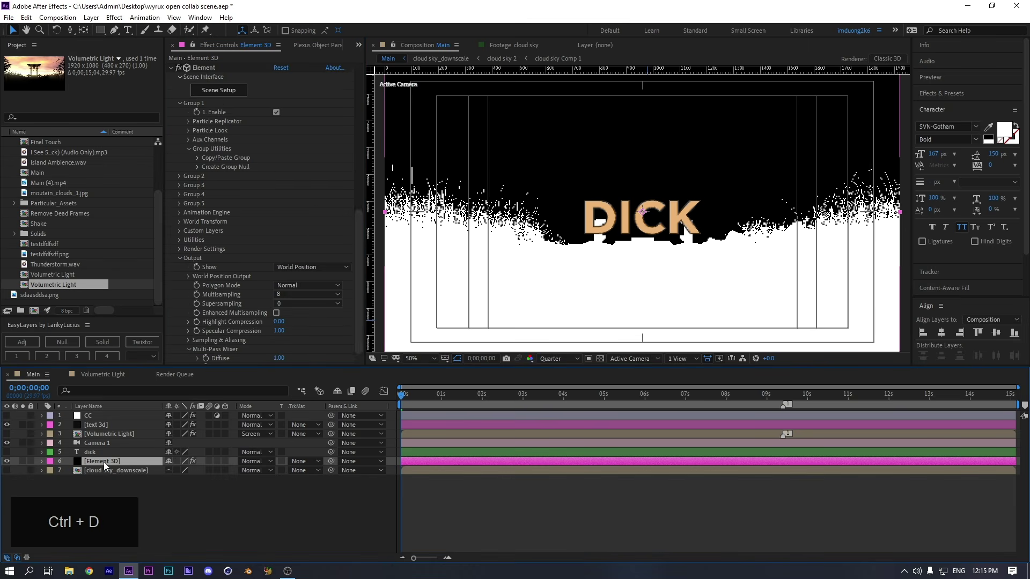
scroll(261, 282, down, 15)
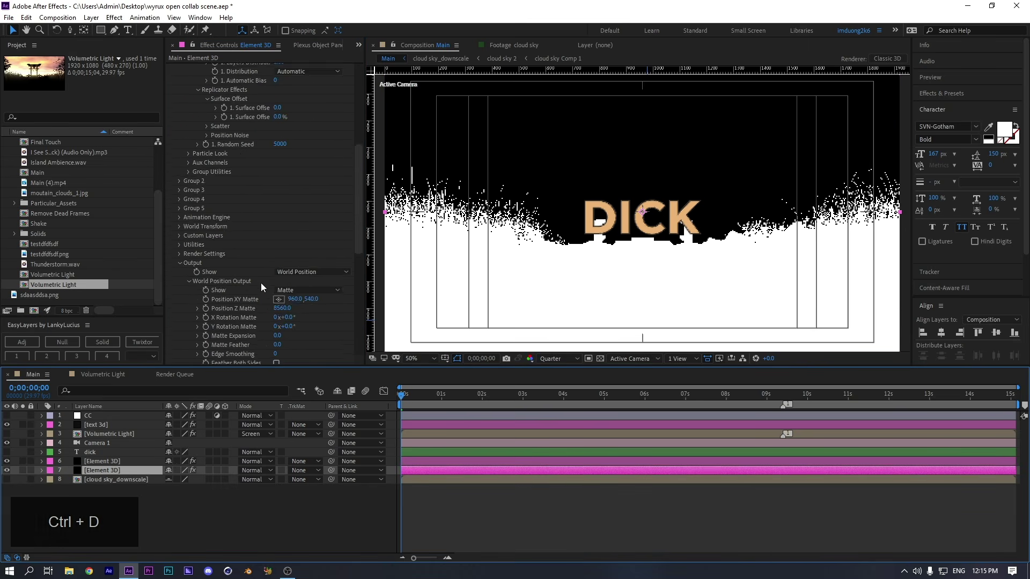
Set the lower Element 3D layer's output to Composite and move the world position Element 3D layer directly above the text 3d layer
click(296, 168)
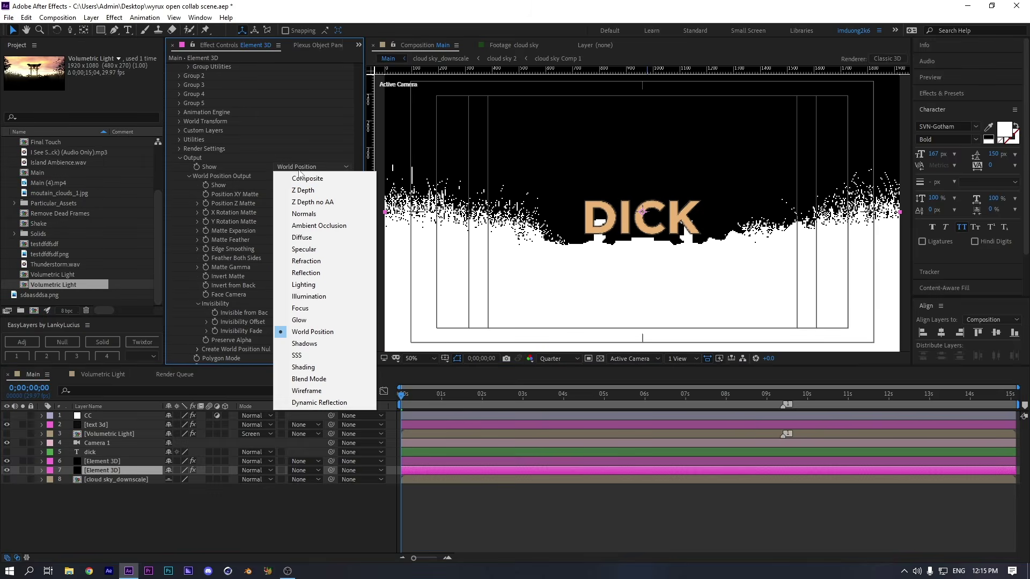
click(303, 177)
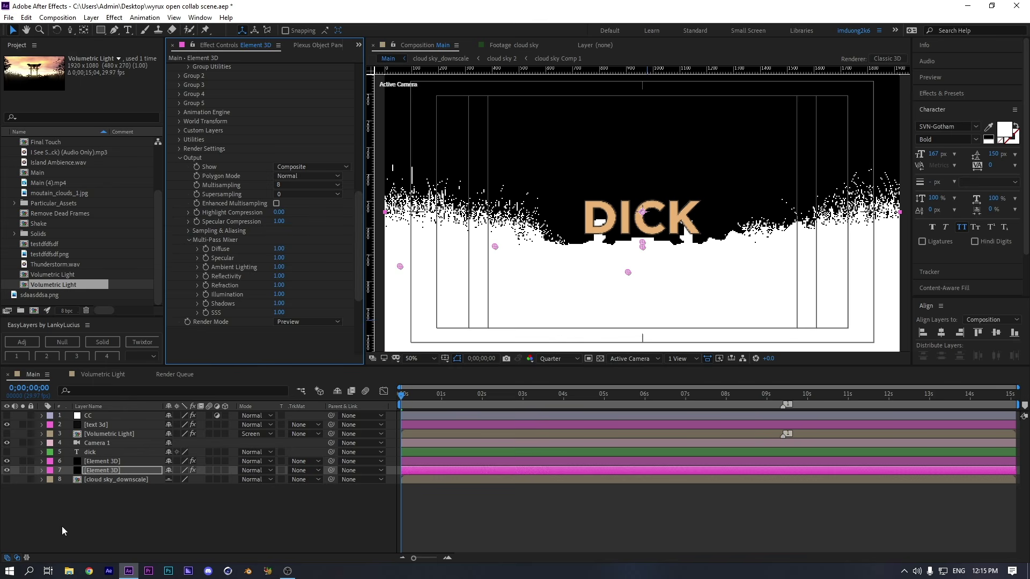
click(97, 462)
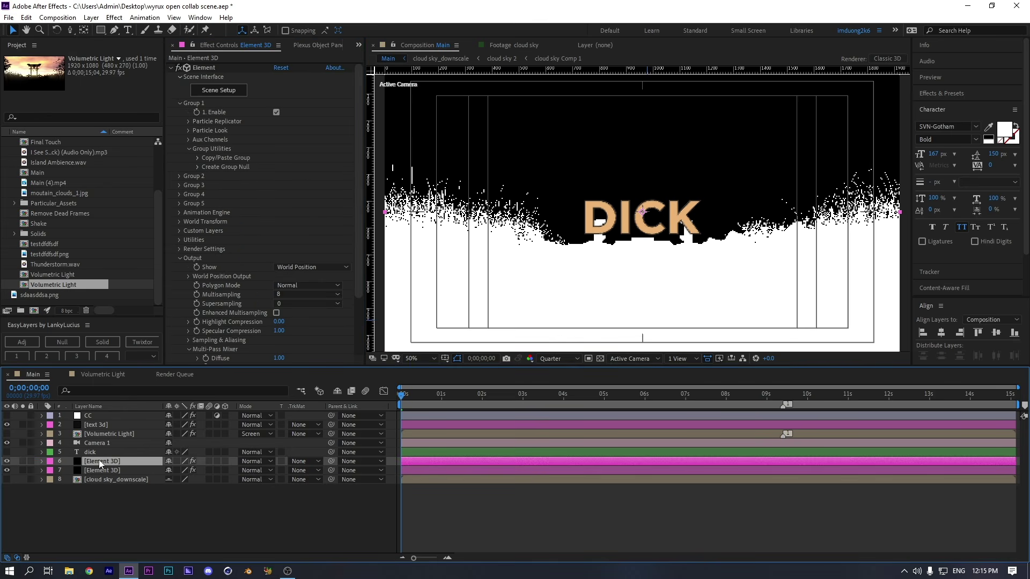
drag(99, 459, 101, 422)
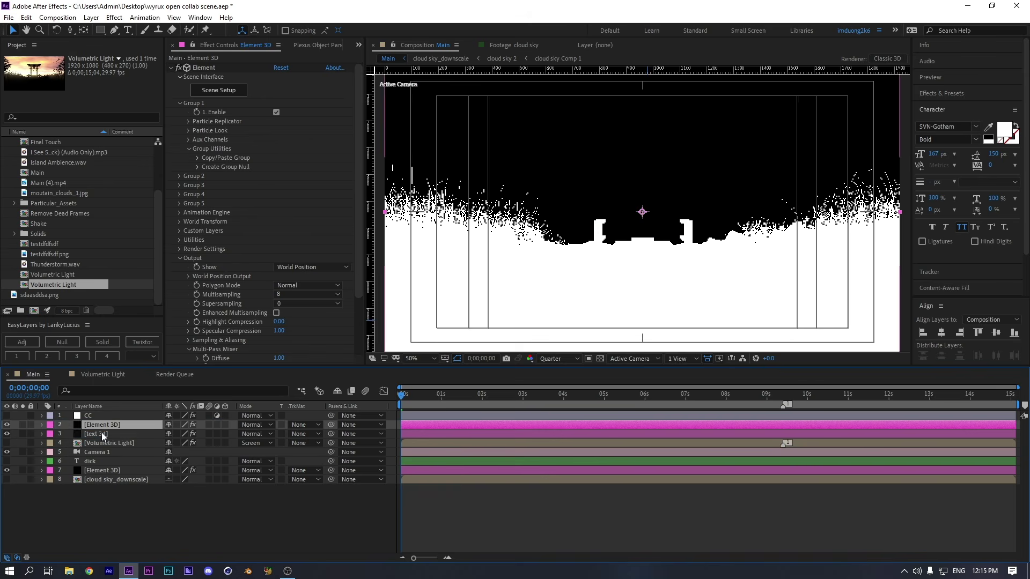
Solo the world position Element 3D layer and the text 3d layer
click(101, 432)
click(22, 424)
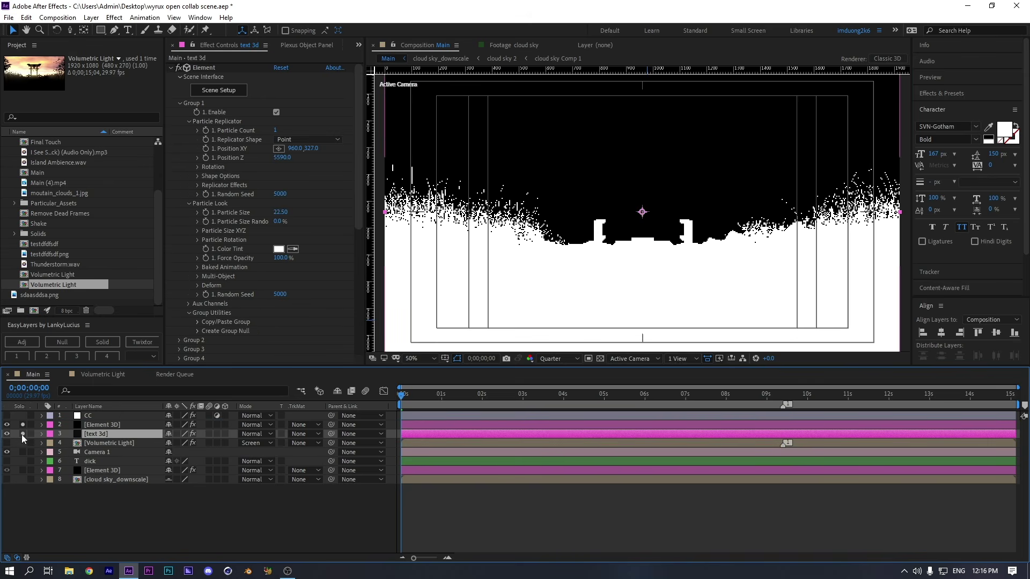
click(22, 433)
click(298, 433)
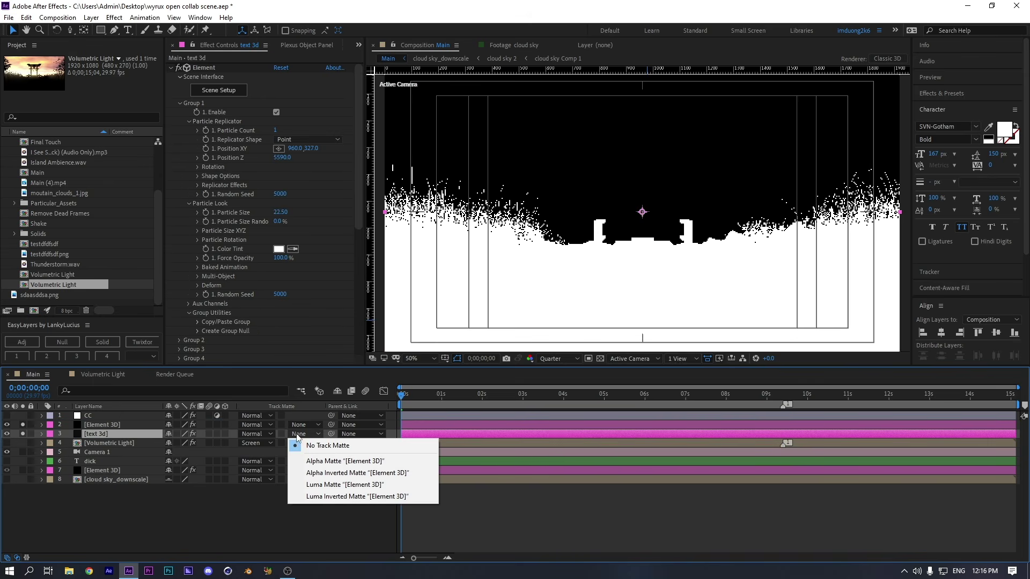
click(224, 511)
right_click(307, 406)
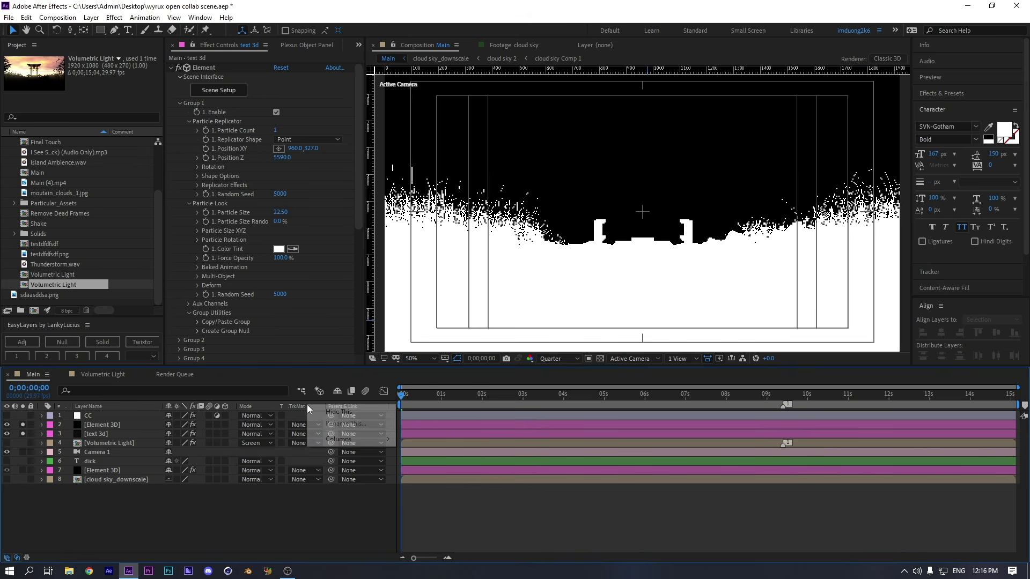
mouse_move(348, 439)
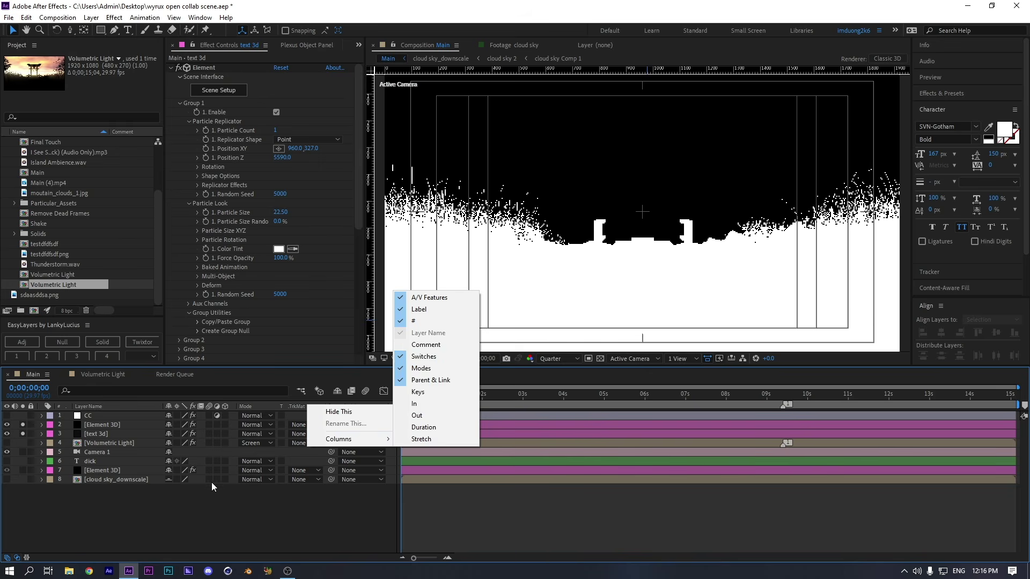
click(182, 507)
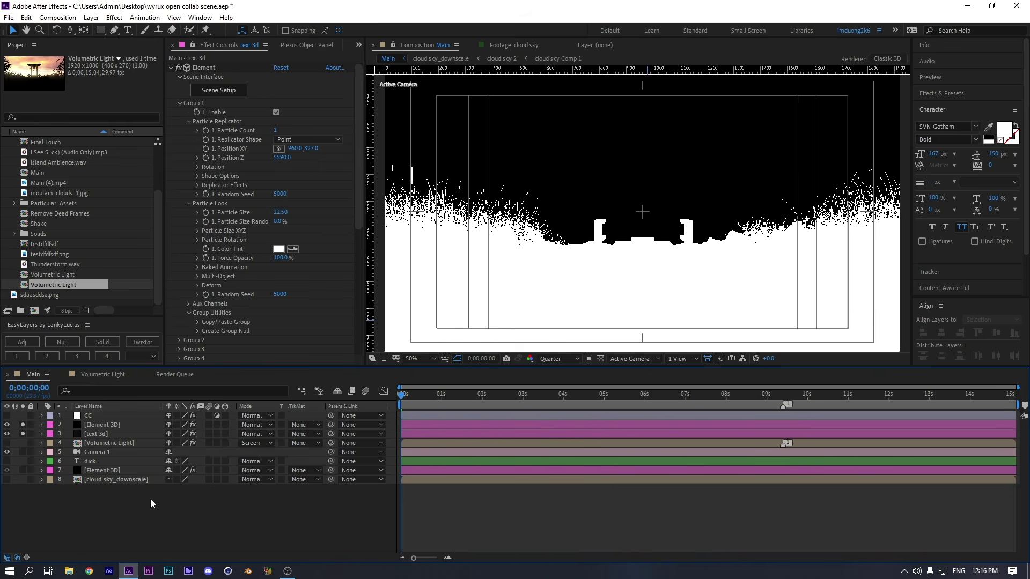
Set the text 3d layer's track matte to Luma Inverted Matte from the Element 3D layer above it, and end the solo view
click(297, 435)
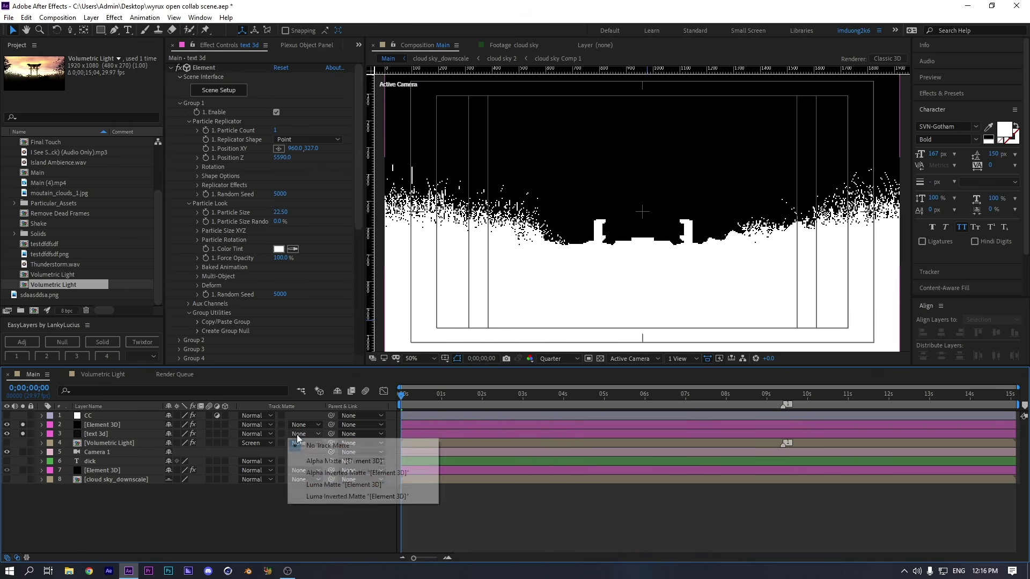
click(317, 484)
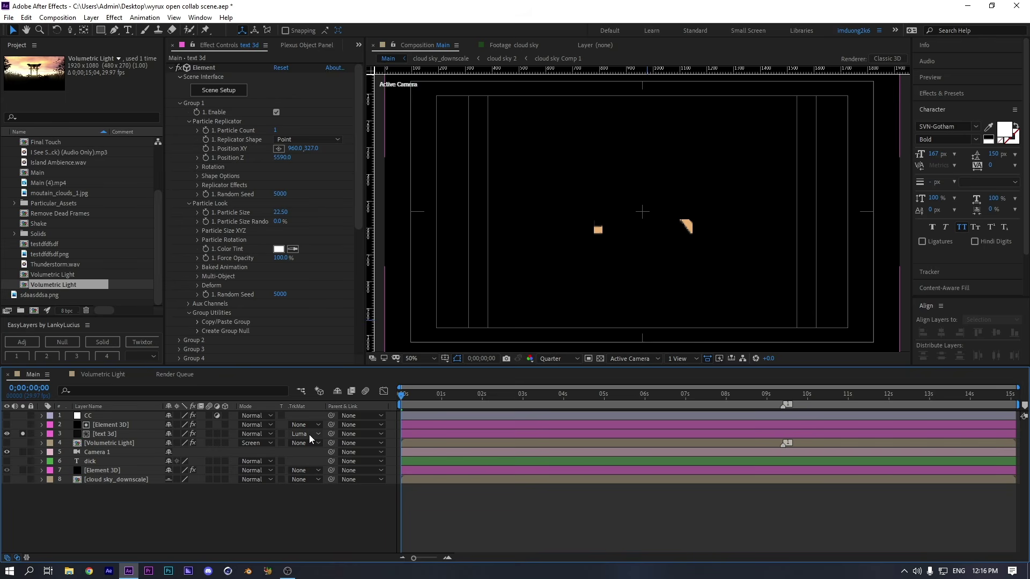
click(309, 435)
click(324, 497)
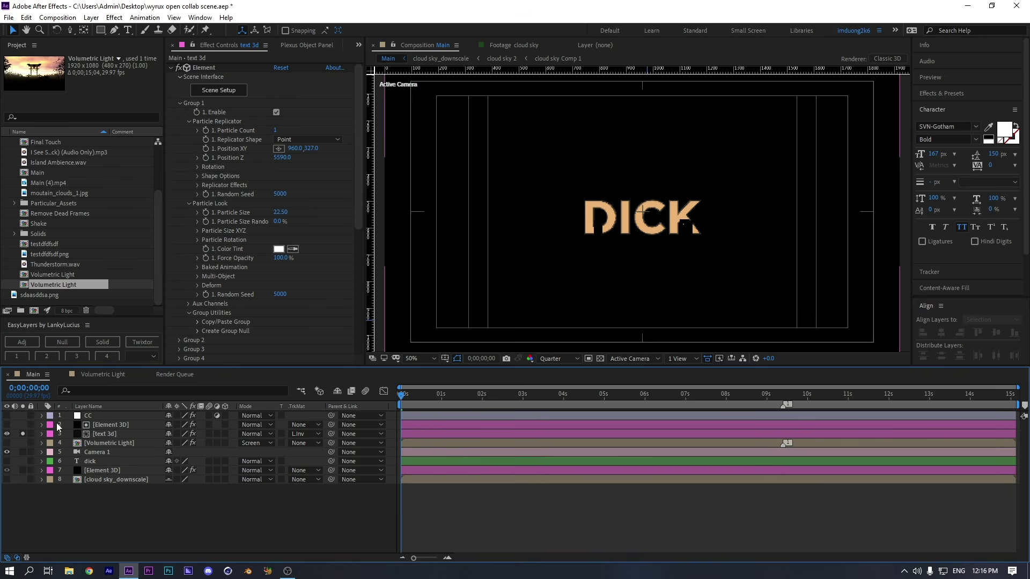
click(23, 435)
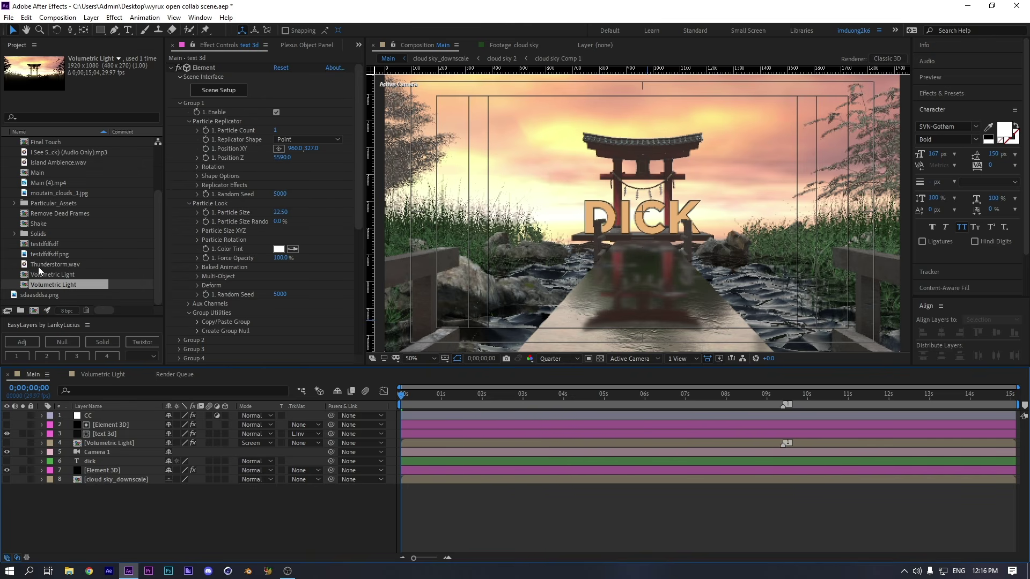
Open the Final Touch composition and compare the image with and without the CC adjustment layer
scroll(37, 267, up, 2)
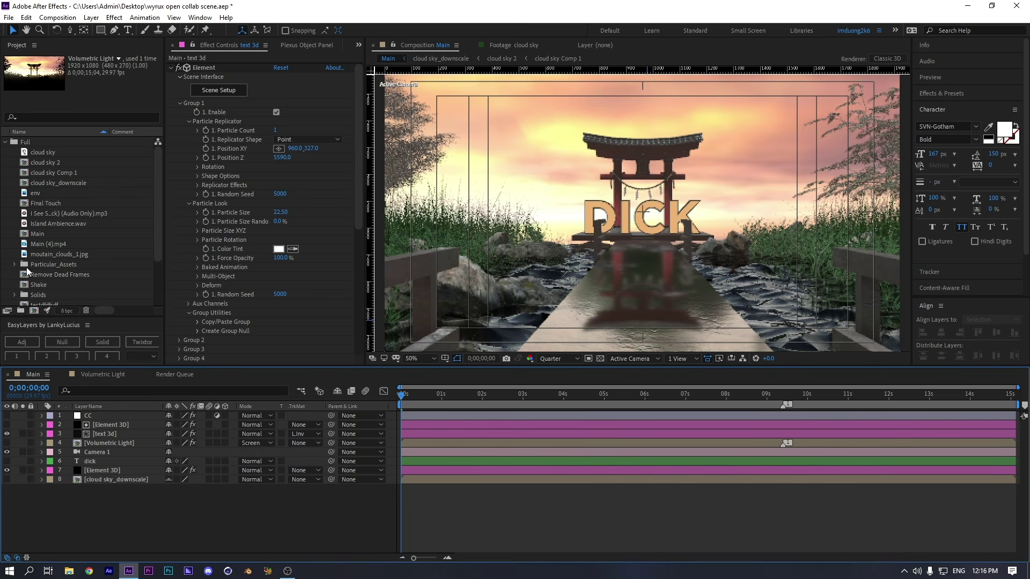
double_click(42, 204)
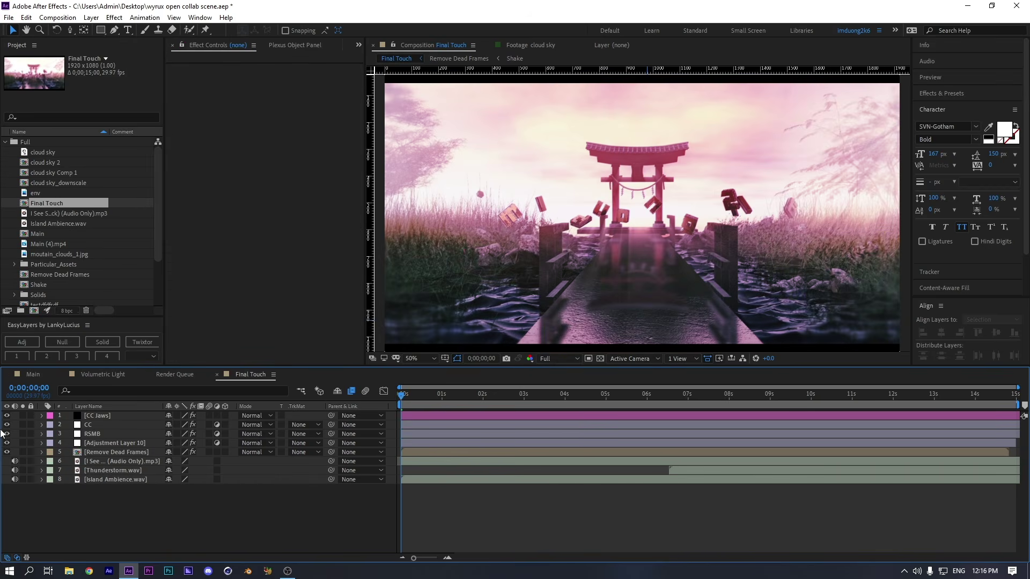
click(7, 425)
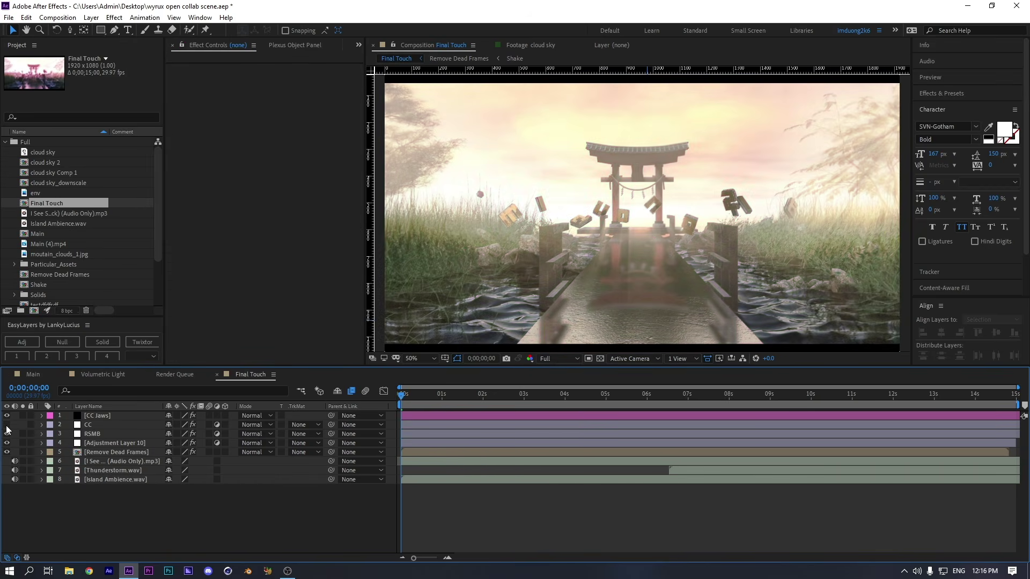
click(7, 425)
click(7, 425)
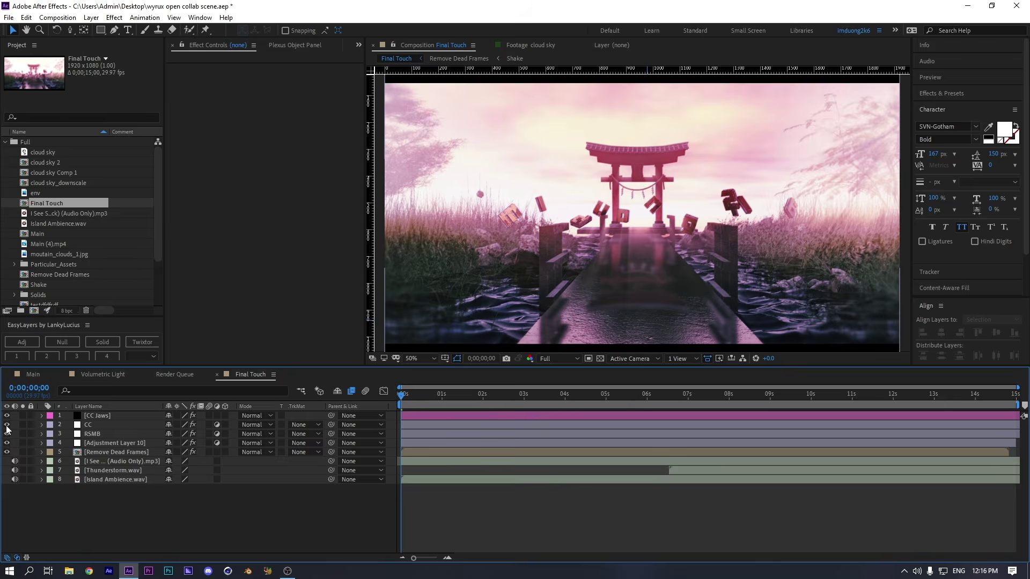
click(7, 425)
click(7, 425)
Check the Remove Dead Frames layer's effects, open that composition and show the Shake layer's S_Shake keyframes instead of the graph editor
click(97, 452)
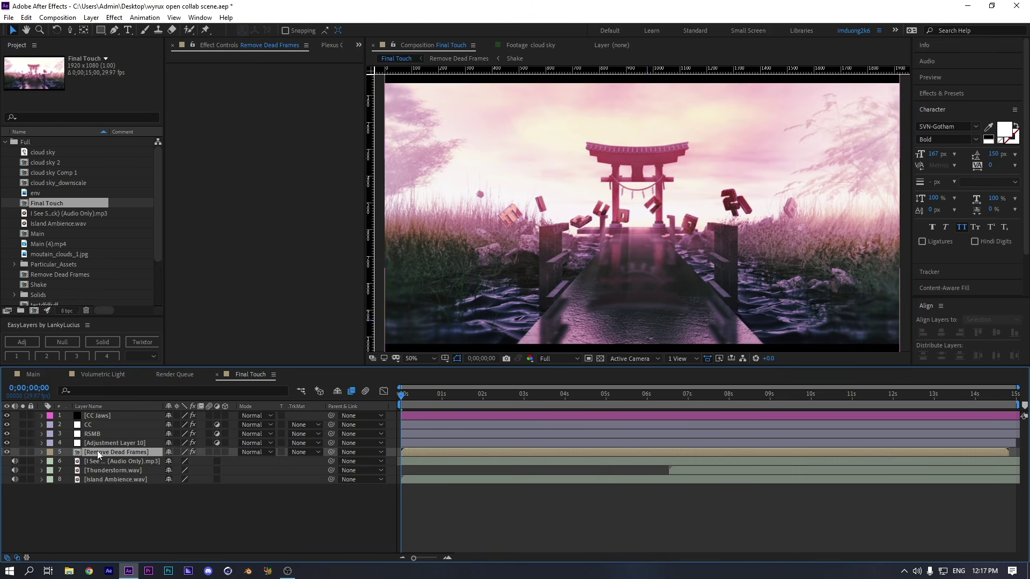
click(112, 443)
click(111, 452)
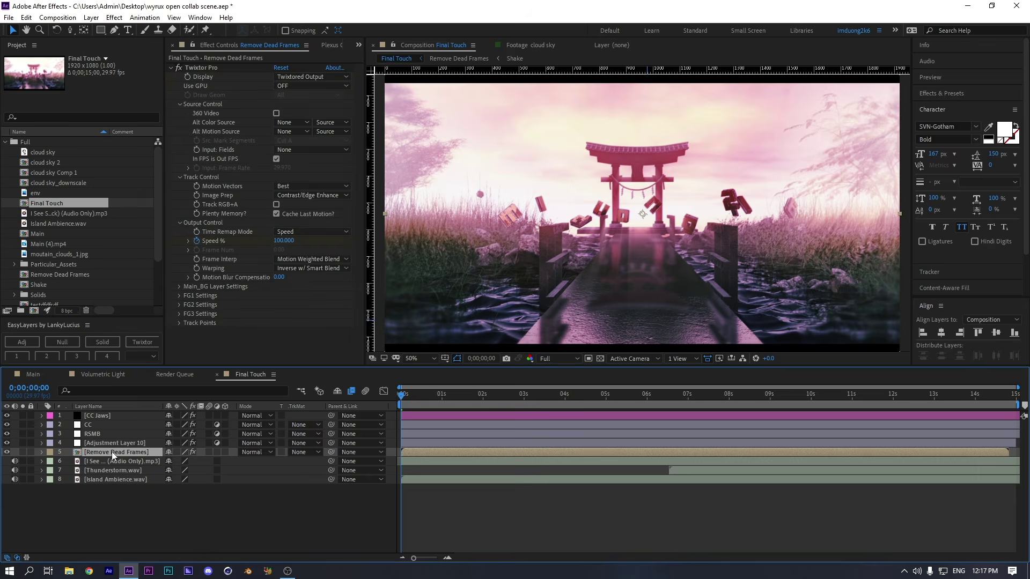
click(110, 425)
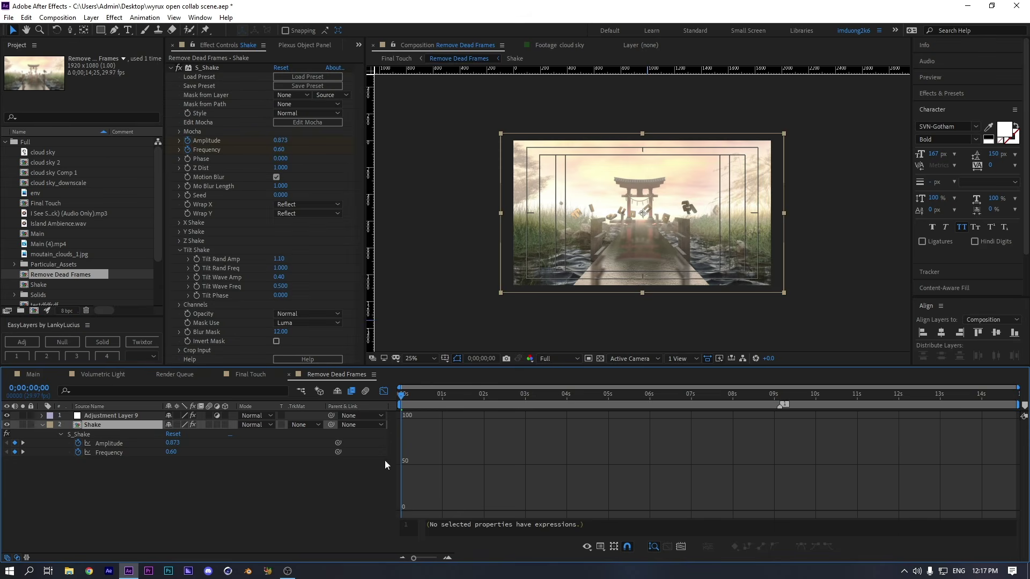
click(385, 392)
View the shake at 0;00;09;04 and at the composition start, and select the last two pairs of Amplitude and Frequency keyframes
click(780, 392)
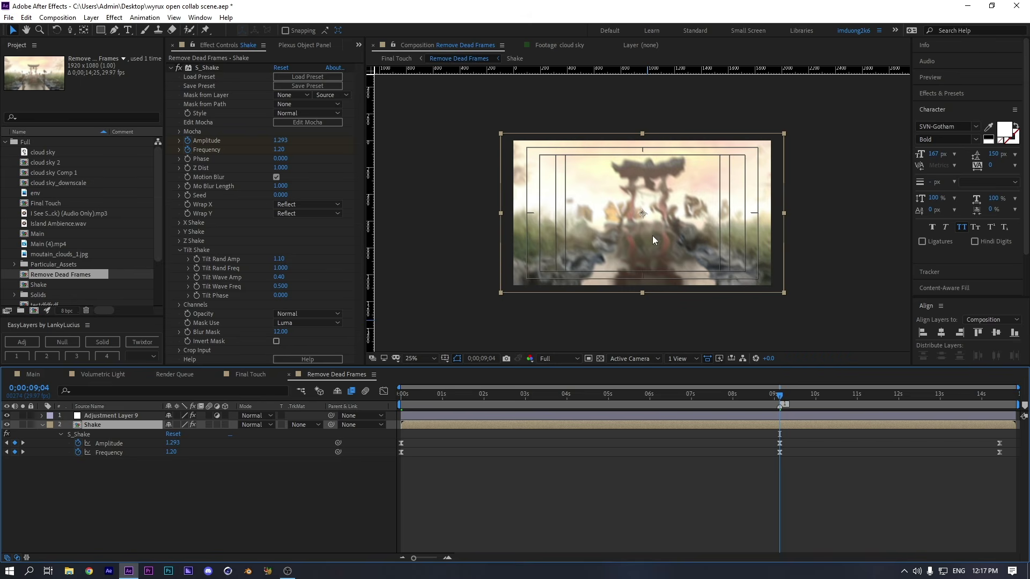
key(Home)
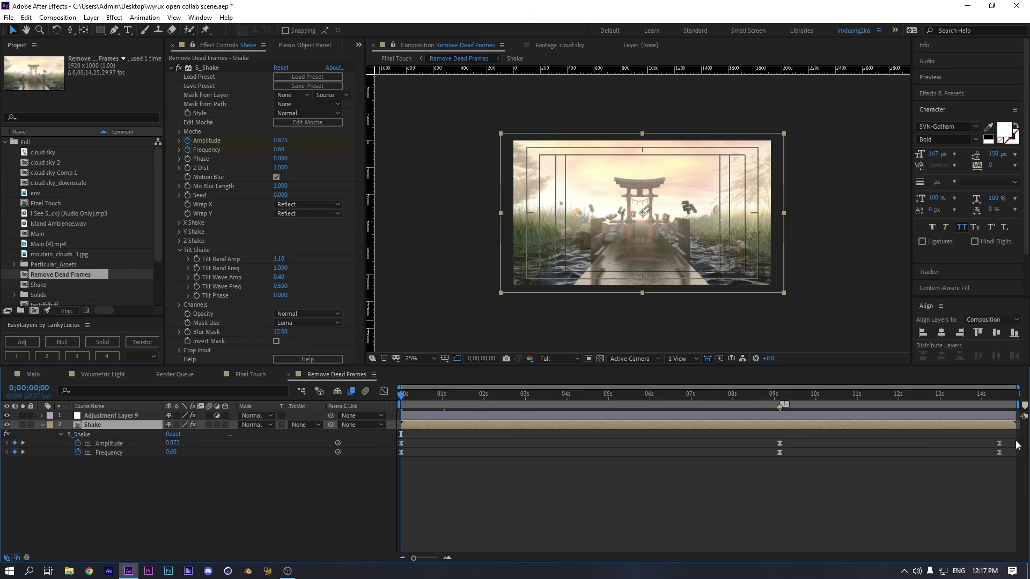
drag(1015, 440, 516, 504)
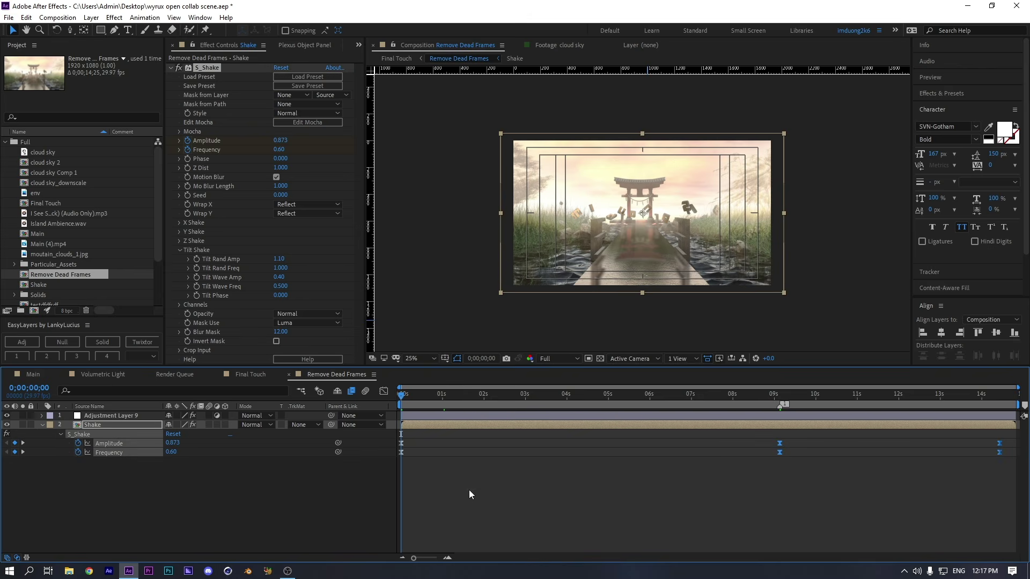